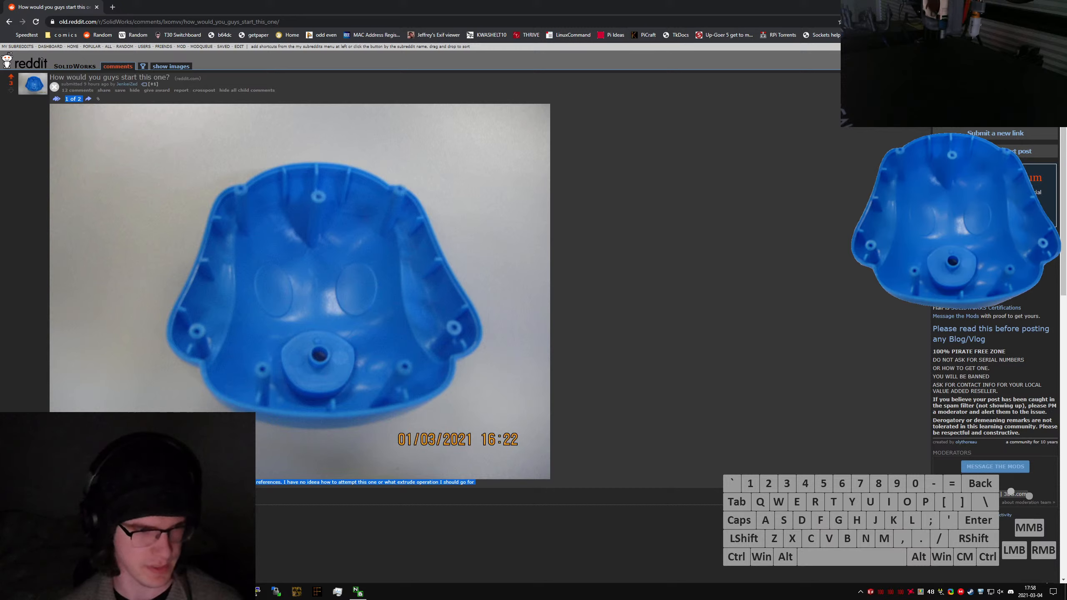
click(1029, 495)
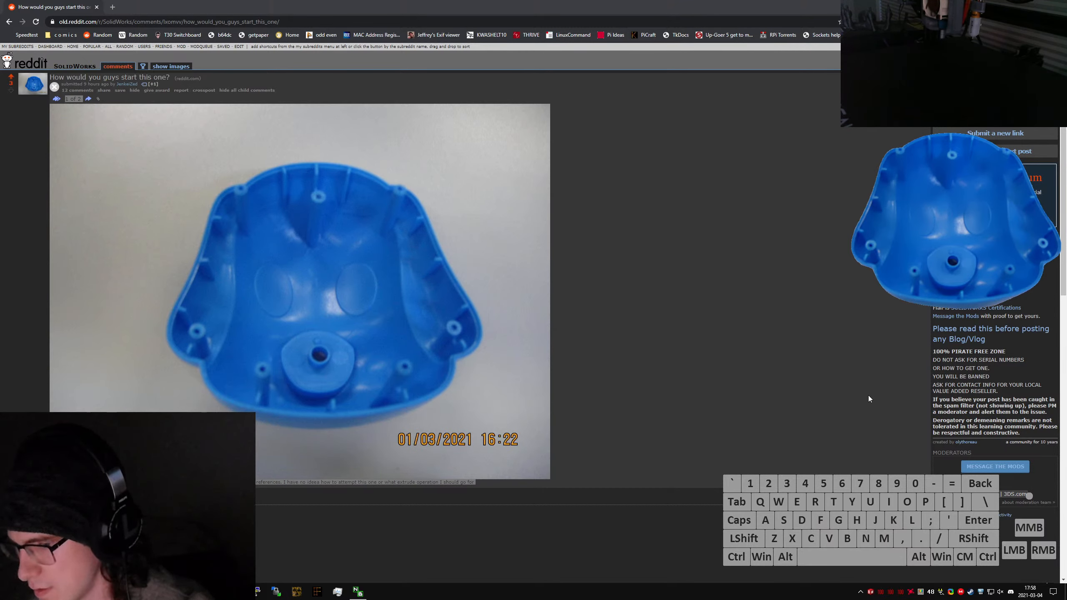
key(XF86AudioMute)
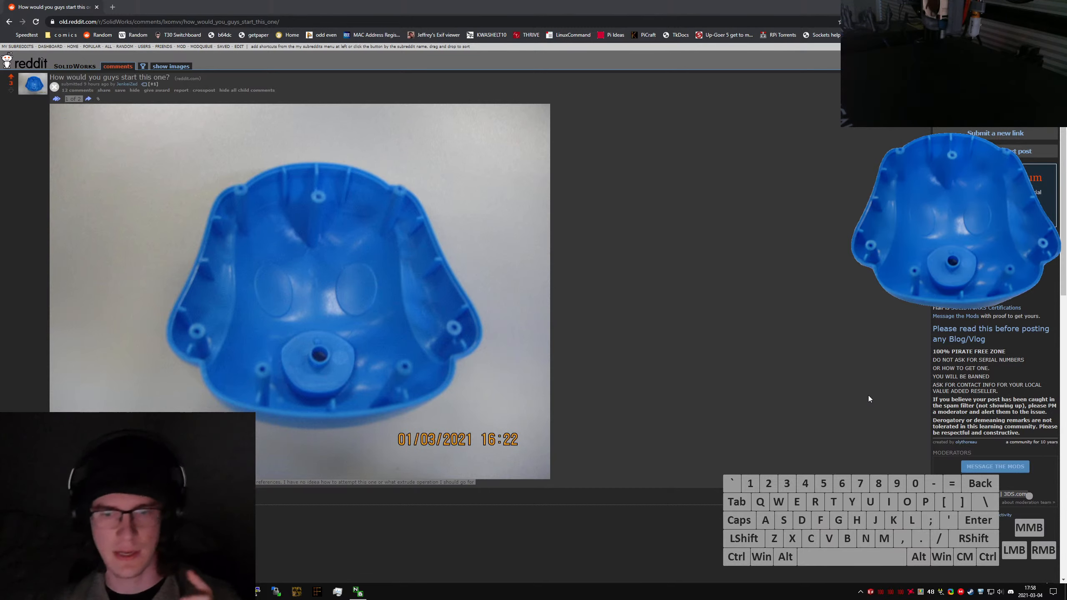
click(869, 395)
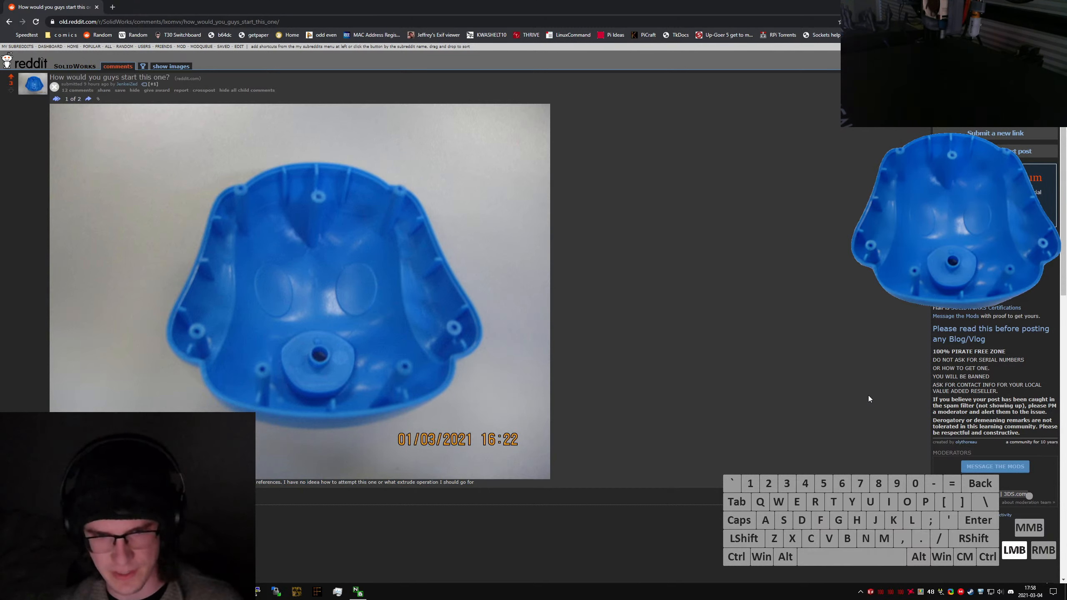
Examine the inside and outside reference photos of the blue toy dog head to plan how to model it
click(89, 98)
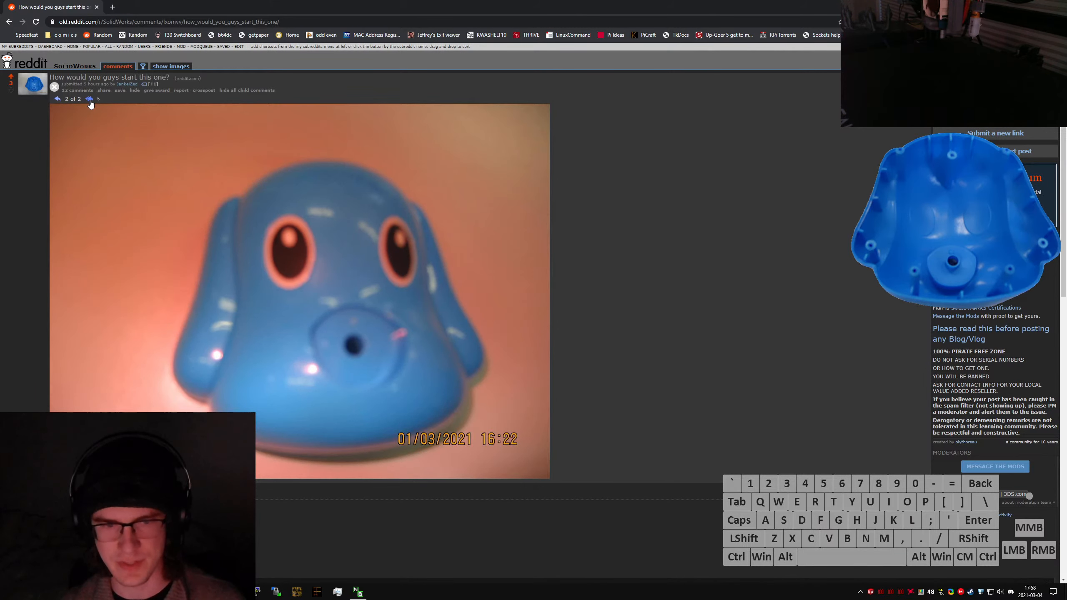
click(89, 99)
click(89, 99)
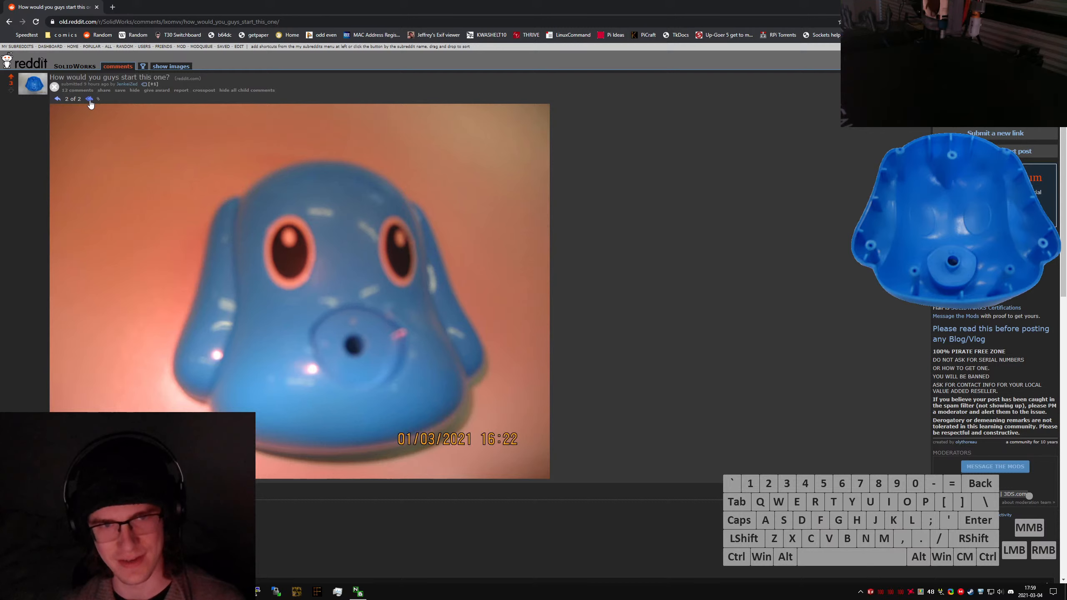
click(90, 99)
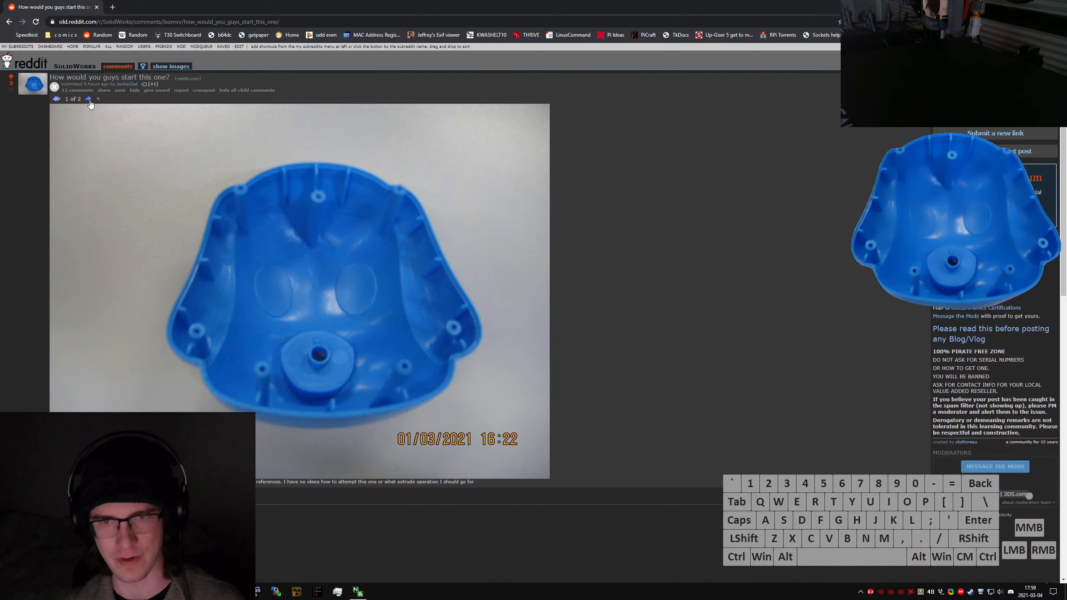
click(89, 100)
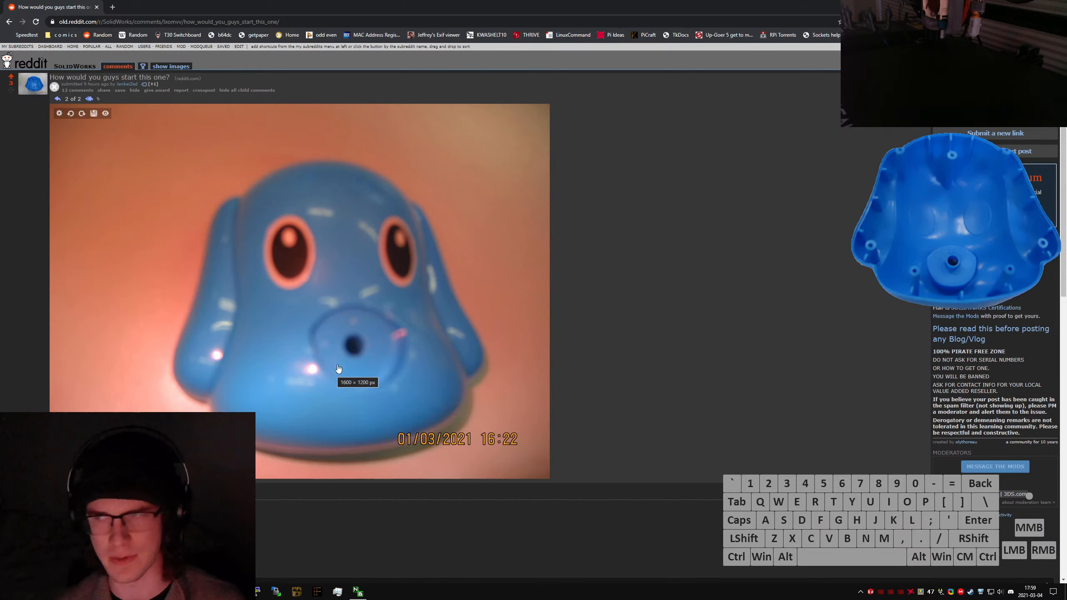
drag(338, 369, 382, 354)
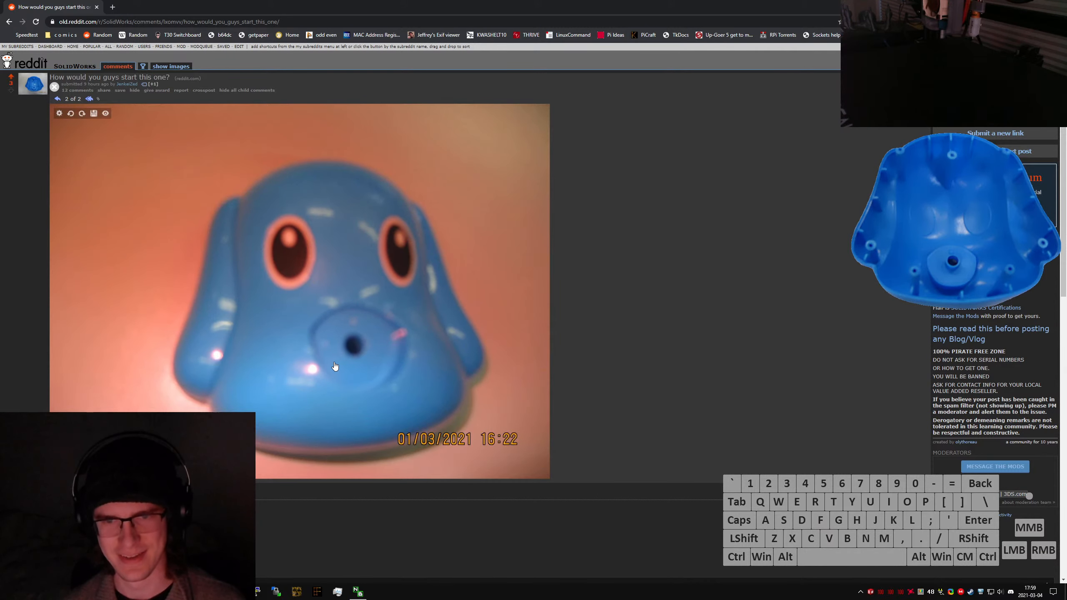
drag(309, 353, 304, 351)
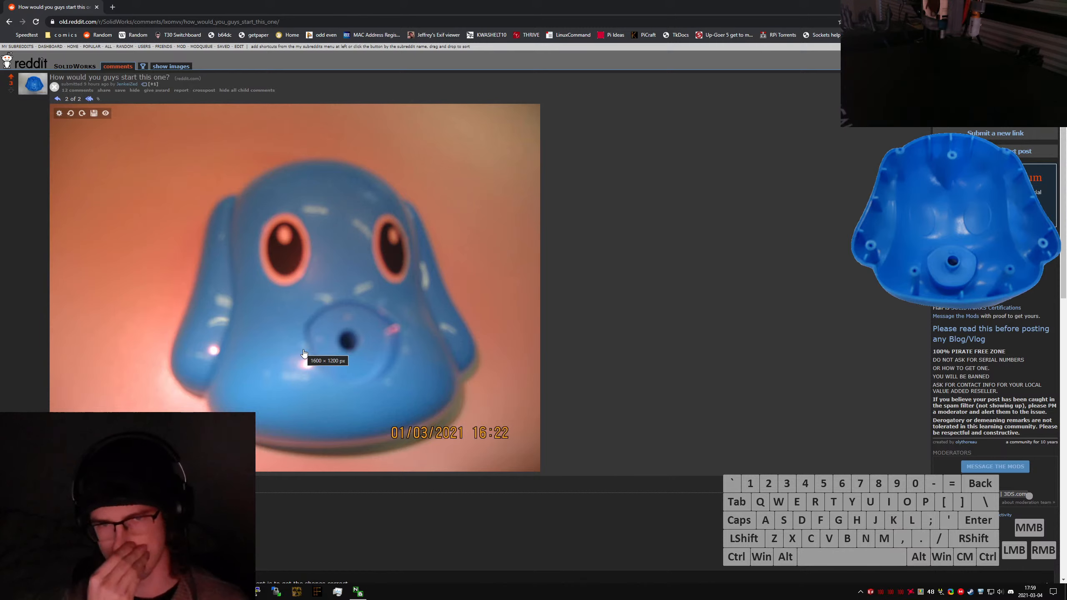
mouse_move(602, 370)
mouse_down()
mouse_move(428, 424)
mouse_move(439, 408)
mouse_up()
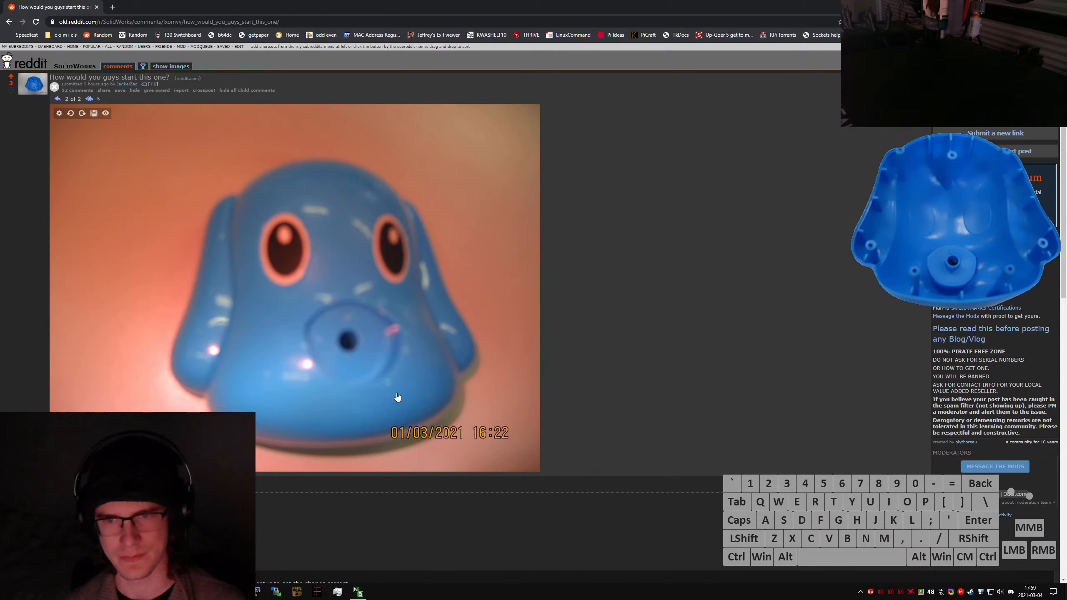
click(277, 186)
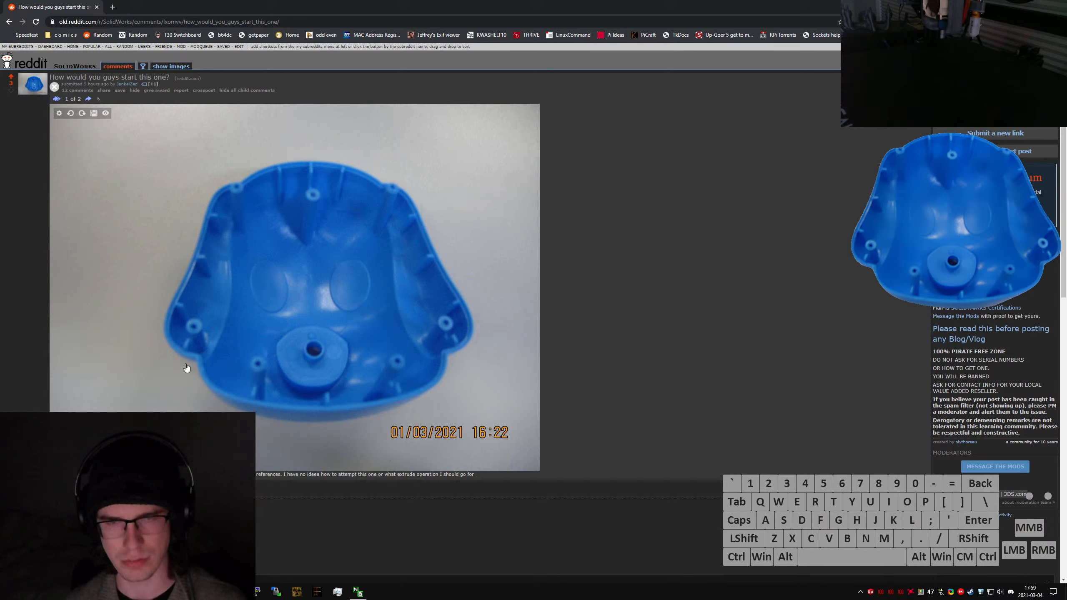
click(652, 316)
click(669, 301)
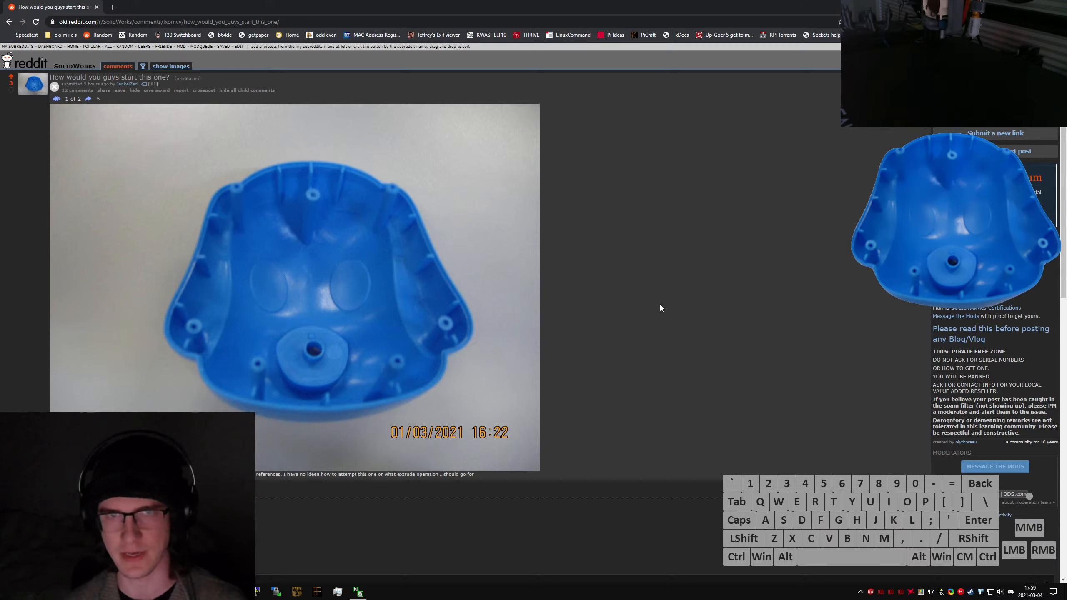
click(660, 308)
drag(552, 257, 667, 339)
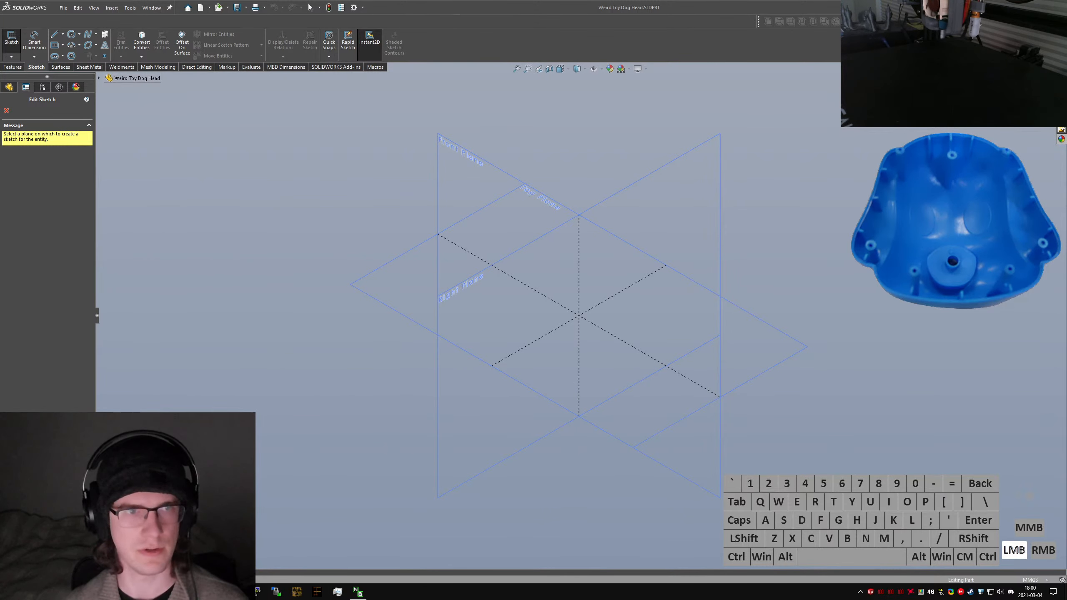
Start a sketch on the Top Plane and draw a steep diagonal line about 110 mm long across the origin
click(289, 175)
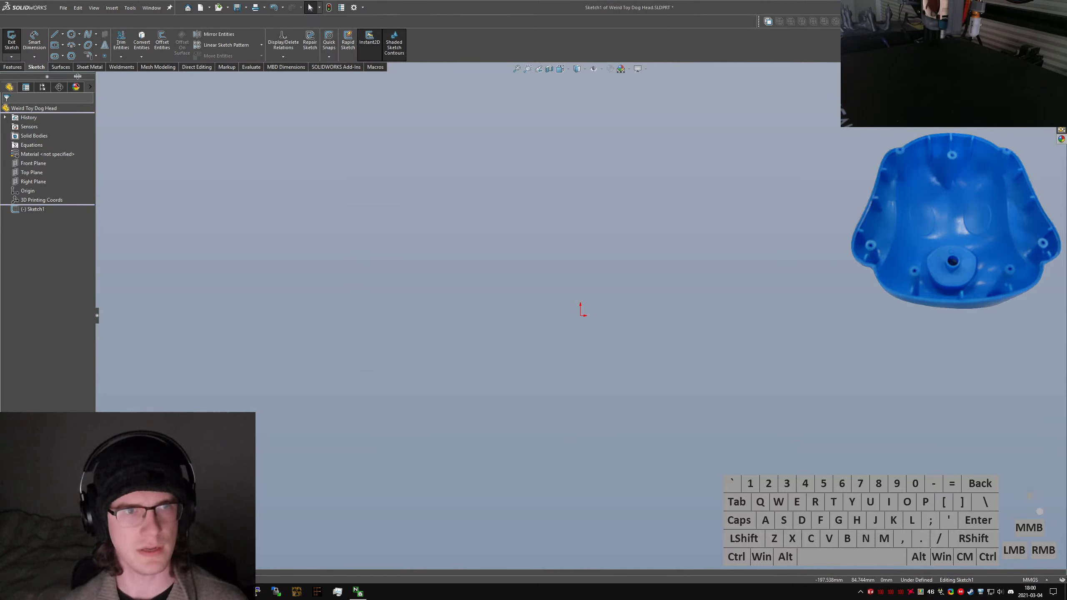
click(55, 35)
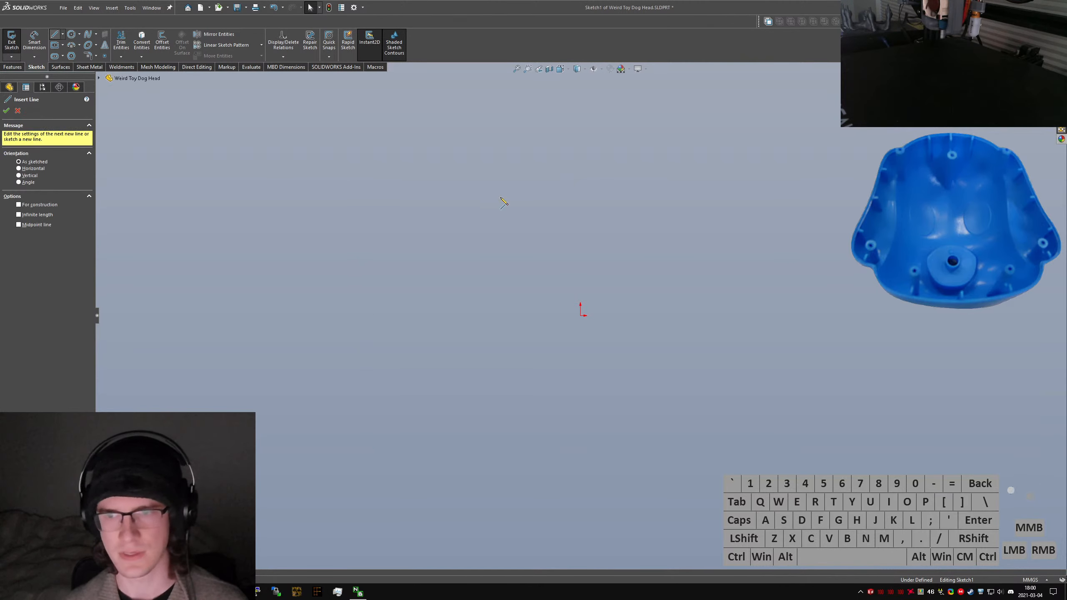
mouse_move(515, 192)
mouse_down()
mouse_move(679, 442)
mouse_move(643, 429)
mouse_up()
key(Escape)
Convert the diagonal line to construction geometry and make it coincident with the origin
click(593, 334)
key(ctrl+alt+c)
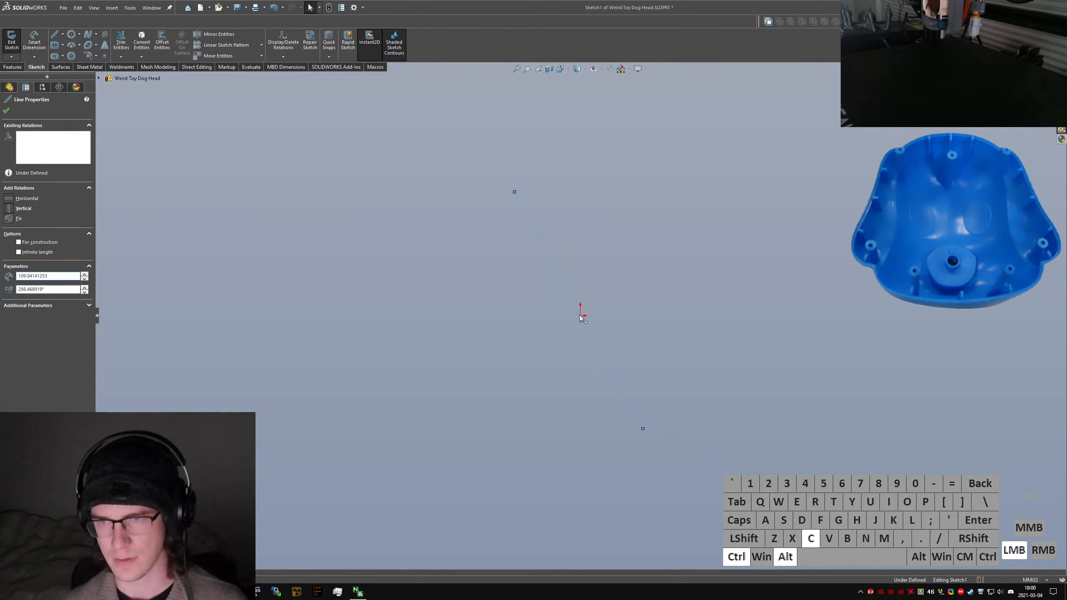
ctrl+click(580, 316)
click(22, 258)
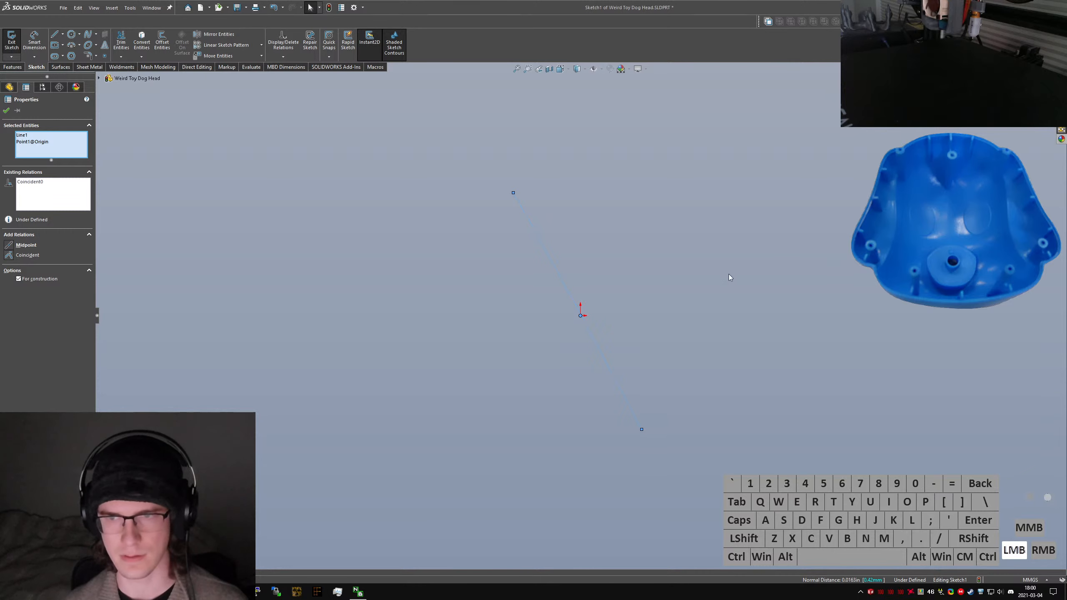
click(730, 276)
Sketch an upward-bulging three-point arc of about 64.5 mm radius starting at the diagonal line's upper endpoint
click(79, 45)
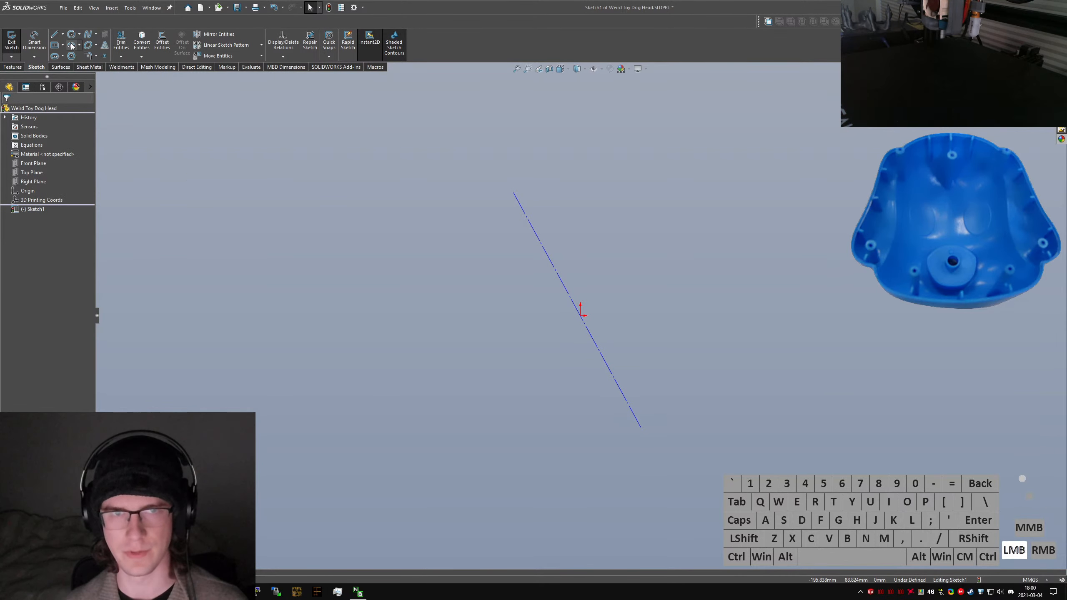
mouse_move(489, 237)
right_down()
mouse_move(479, 239)
mouse_move(515, 263)
right_up()
mouse_move(513, 193)
mouse_down()
mouse_move(694, 198)
mouse_move(686, 192)
mouse_up()
click(634, 185)
click(601, 166)
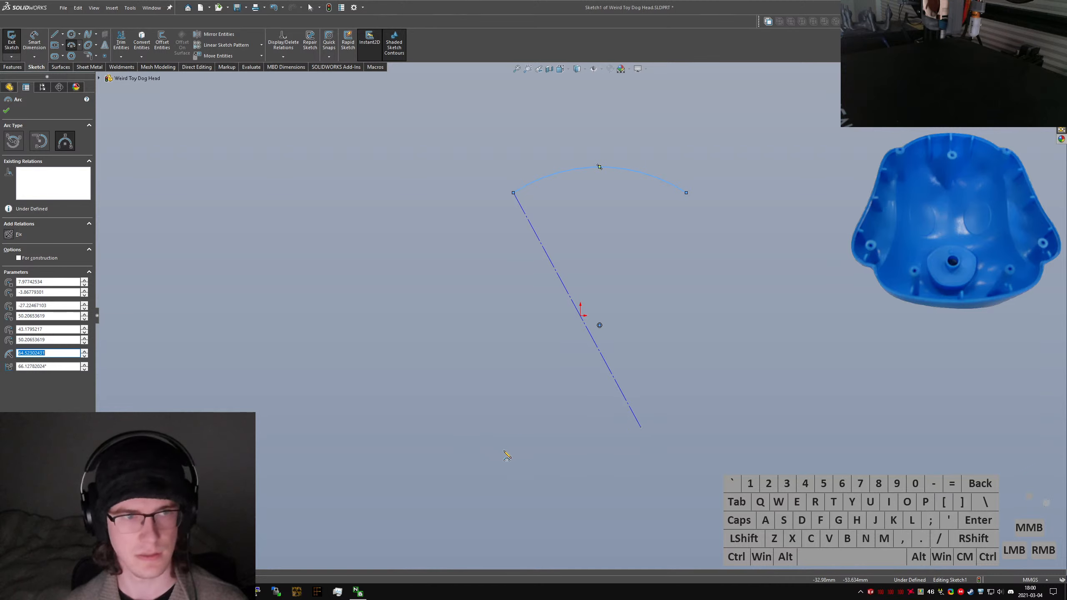
Sketch a wider, downward-bulging three-point arc below the diagonal line and shorten the upper arc by moving its free endpoint inward
drag(496, 453, 625, 462)
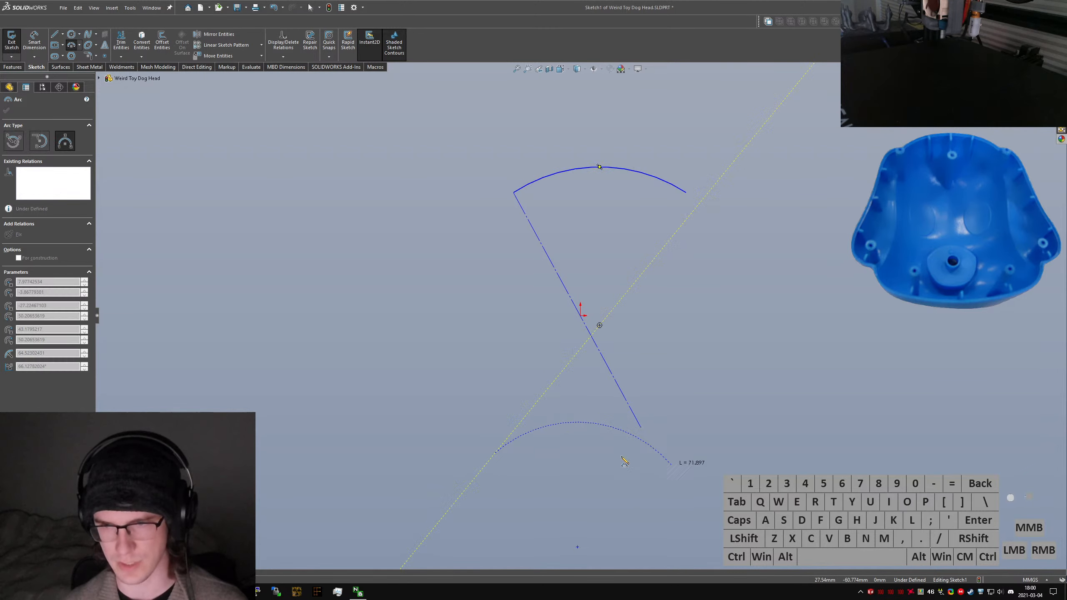
click(686, 454)
click(605, 469)
key(Escape)
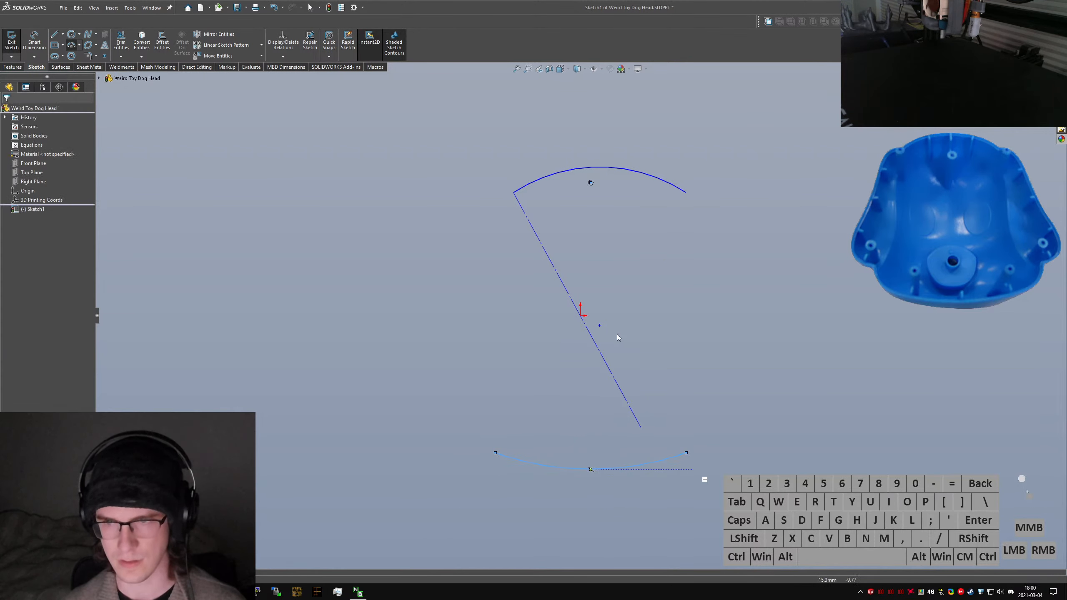
drag(686, 196, 637, 190)
click(535, 331)
Sketch a vertical line upward from the origin, ending below the upper arc, and convert it to construction geometry
right_drag(535, 329, 519, 328)
click(581, 316)
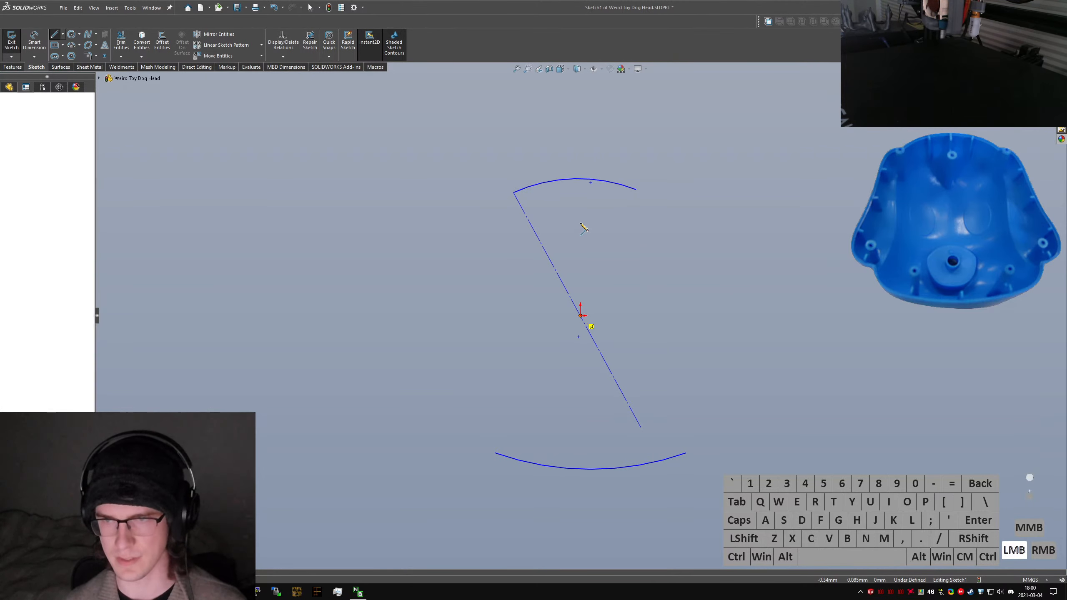
click(581, 239)
right_drag(683, 341, 580, 310)
click(580, 316)
click(581, 226)
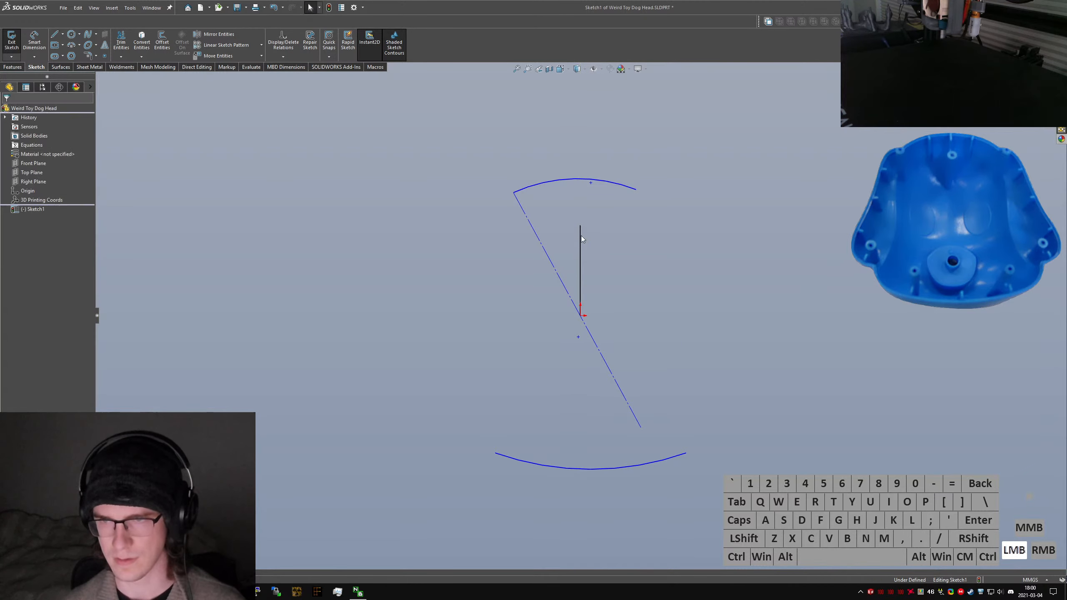
key(alt+c)
click(609, 281)
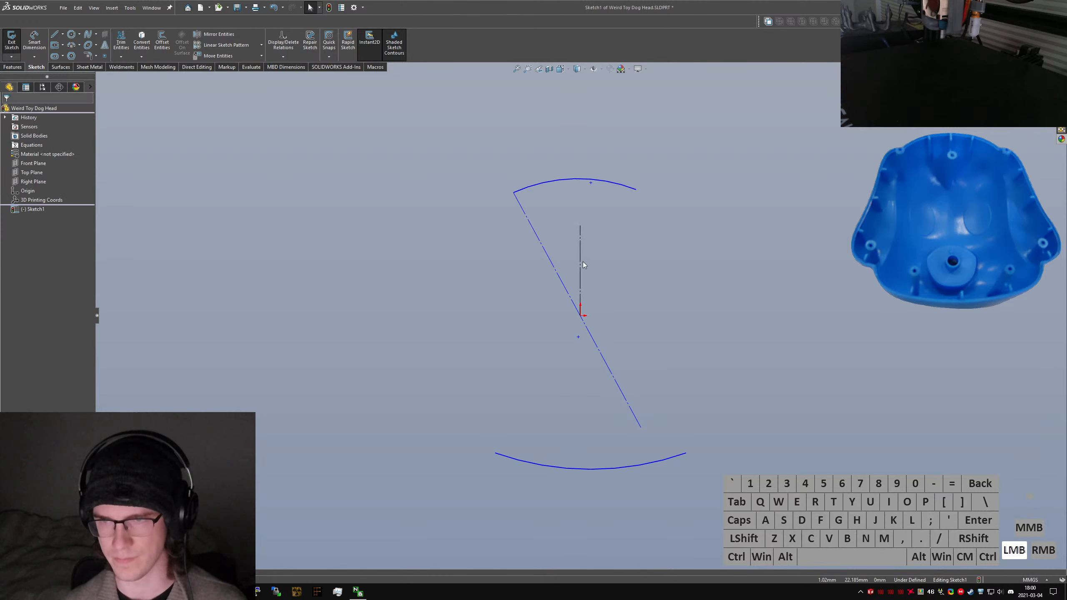
Make the lower arc's two endpoints symmetric about the vertical construction line
ctrl+click(496, 452)
ctrl+click(686, 453)
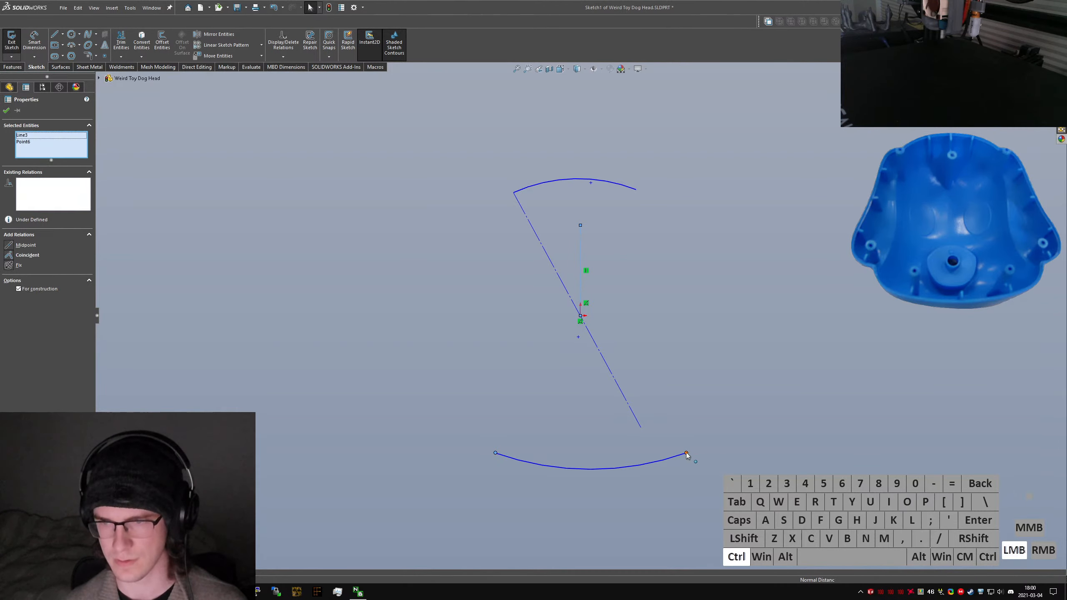
click(19, 247)
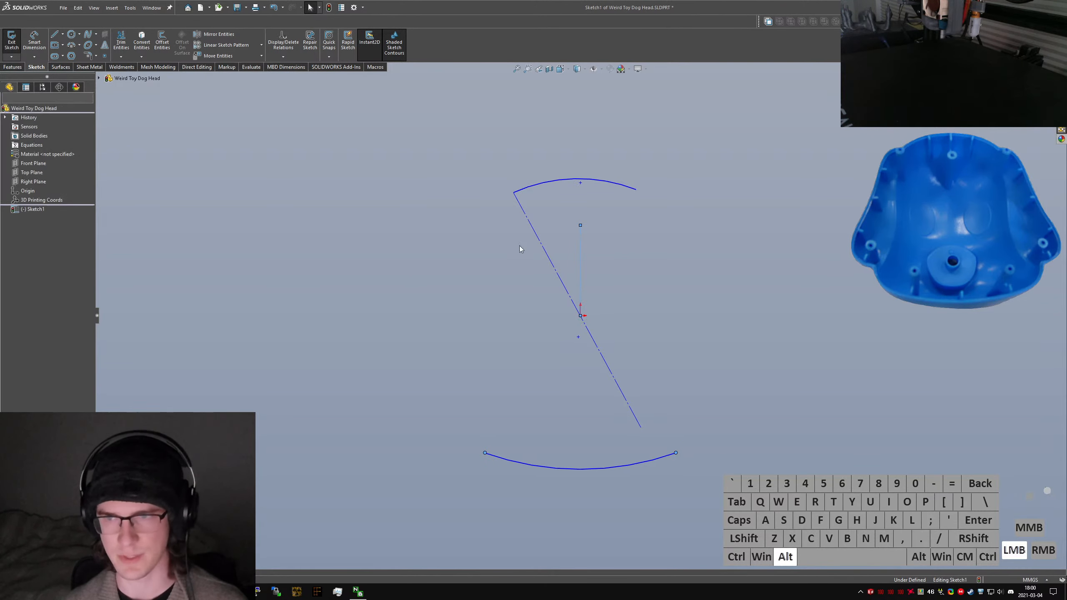
Make the upper arc's two endpoints symmetric about the vertical construction line
ctrl+click(514, 192)
ctrl+click(637, 190)
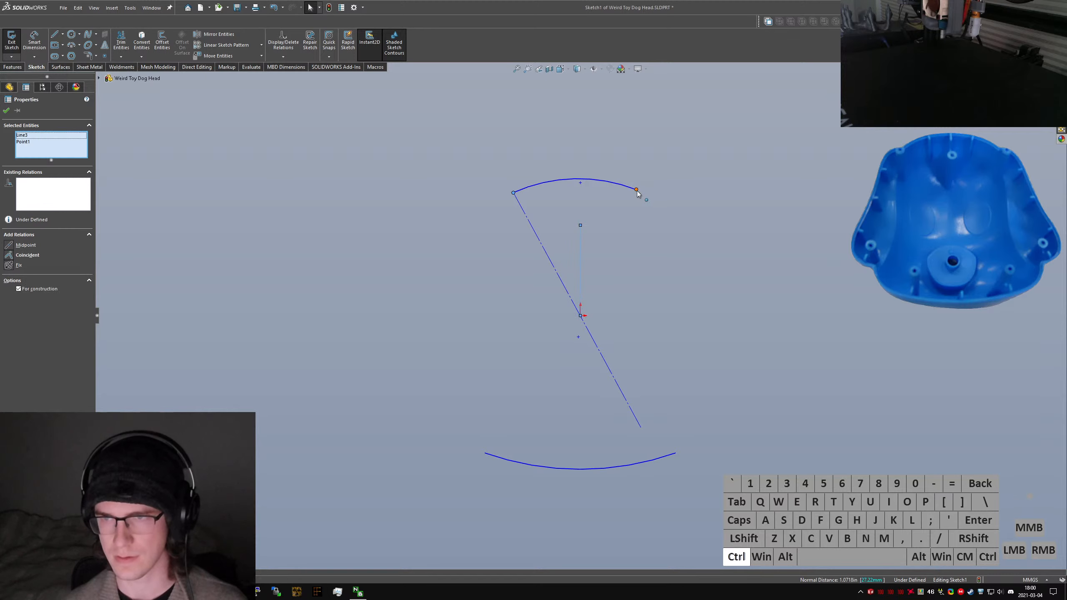
key(alt+s)
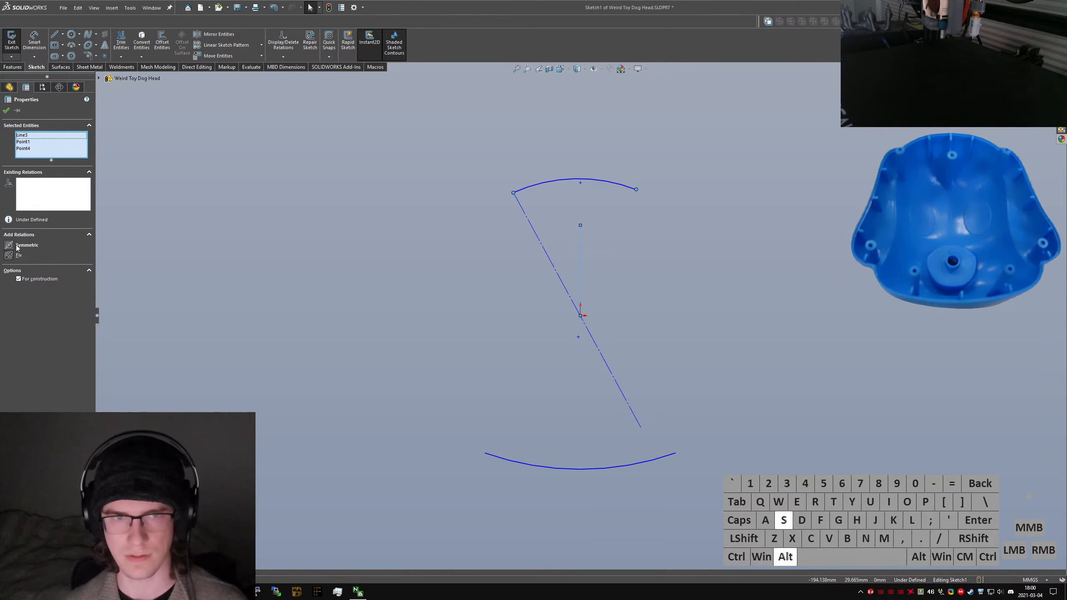
click(527, 382)
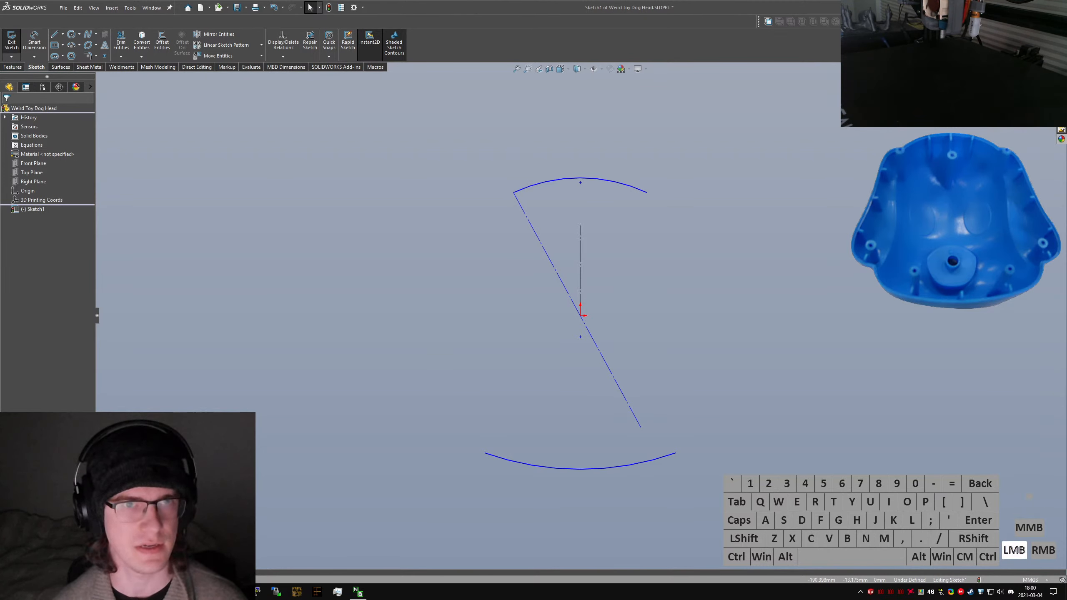
Rearrange the windows so the YouTube live chat sits beside the SOLIDWORKS window
drag(539, 4, 672, 229)
right_click(688, 272)
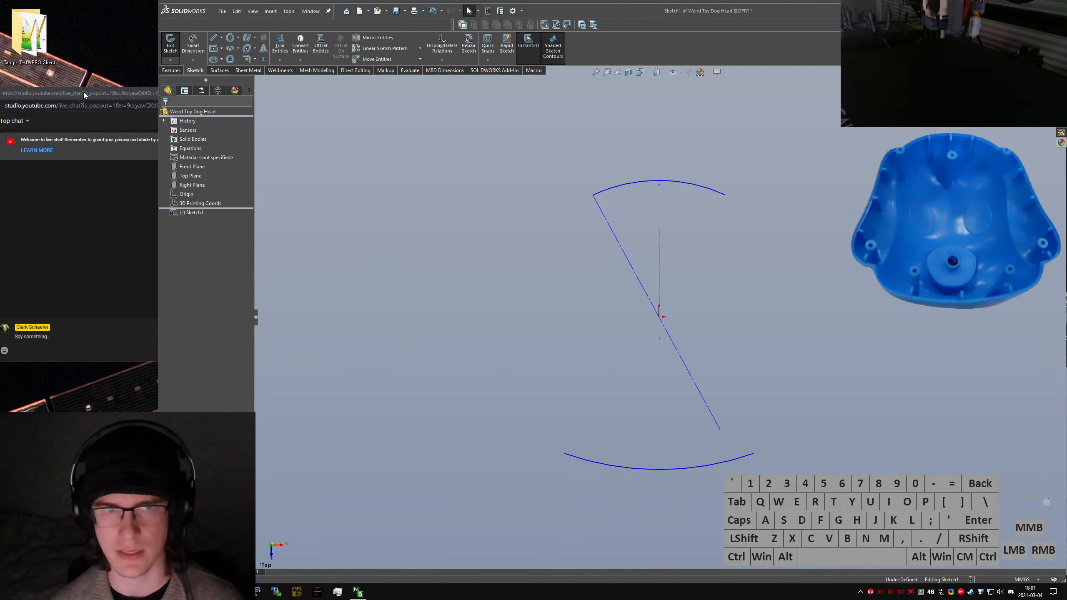
drag(84, 91, 70, 303)
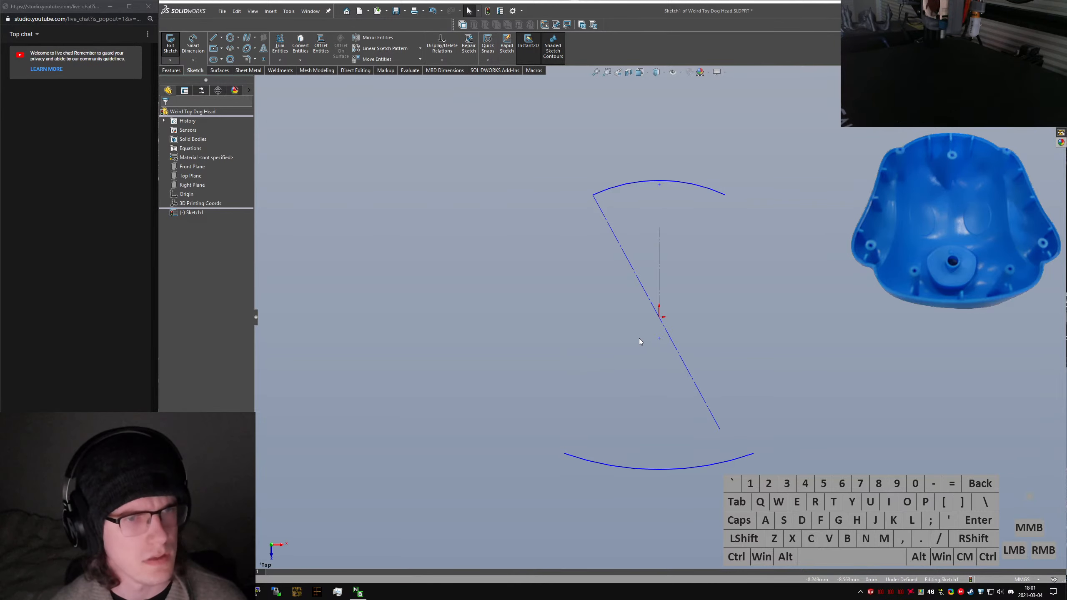
Continue the outline from the lower arc's left end with a small rounded corner arc and a long side arc of about 176.5 mm radius
right_drag(608, 440, 577, 445)
click(564, 454)
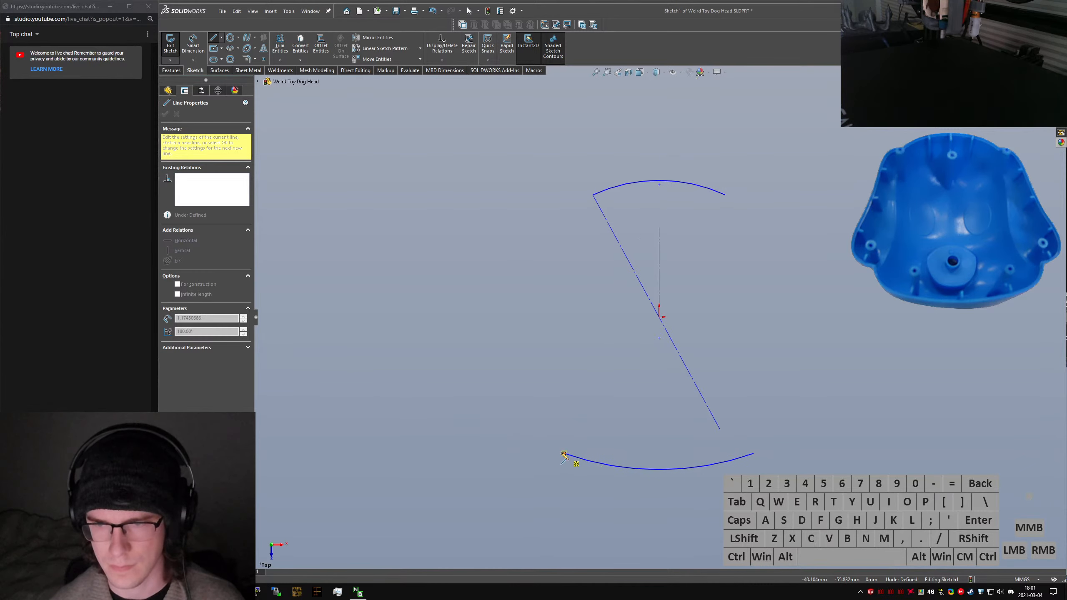
click(547, 417)
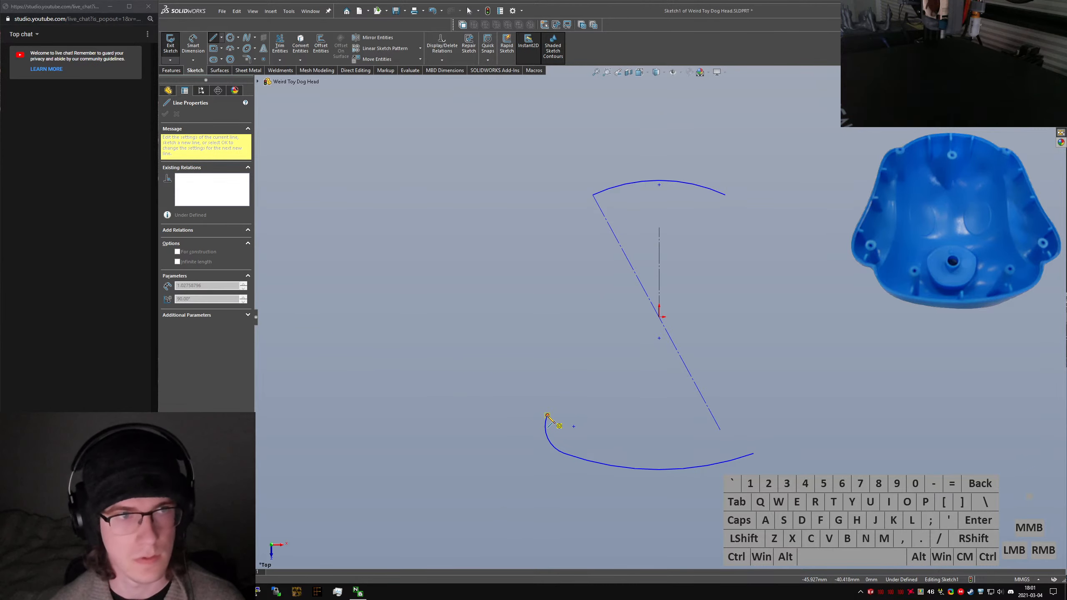
click(579, 267)
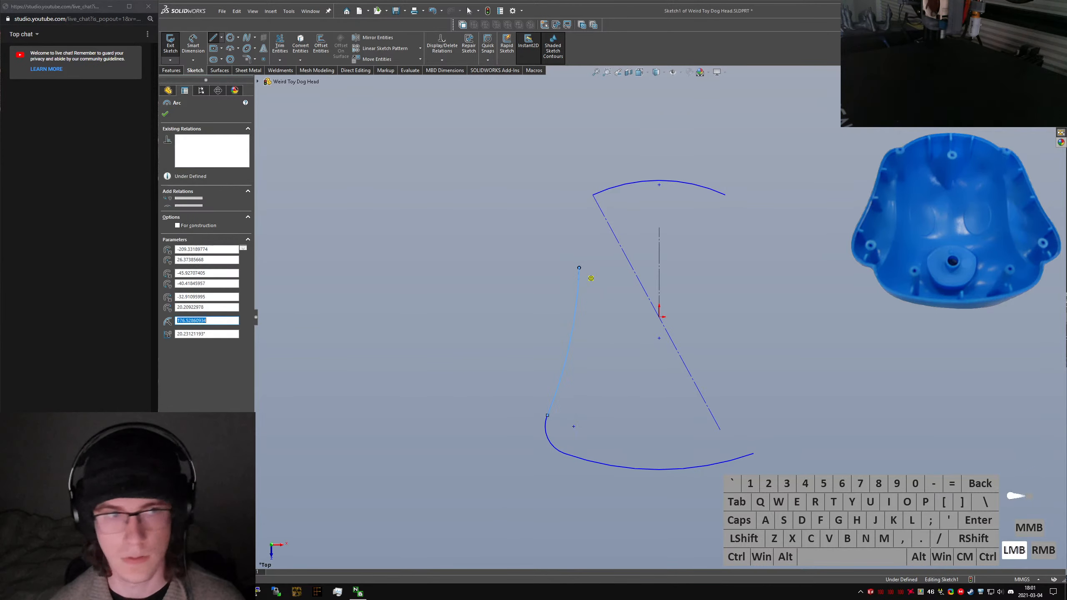
click(569, 343)
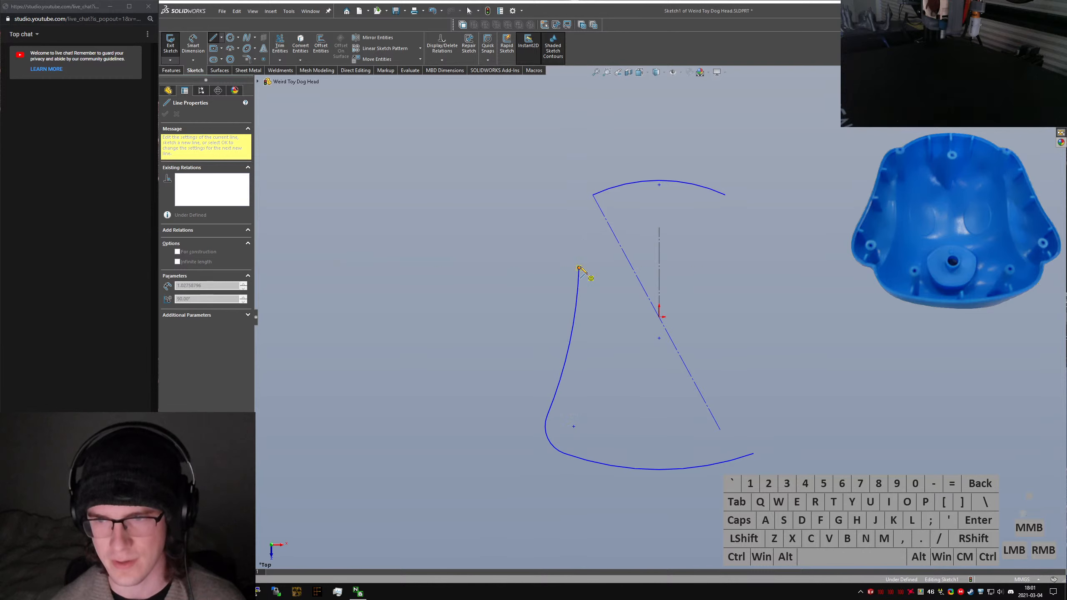
Continue the side outline with two tangent arcs up to the upper arc's left end, and make the last one tangent to the upper arc
drag(580, 268, 570, 222)
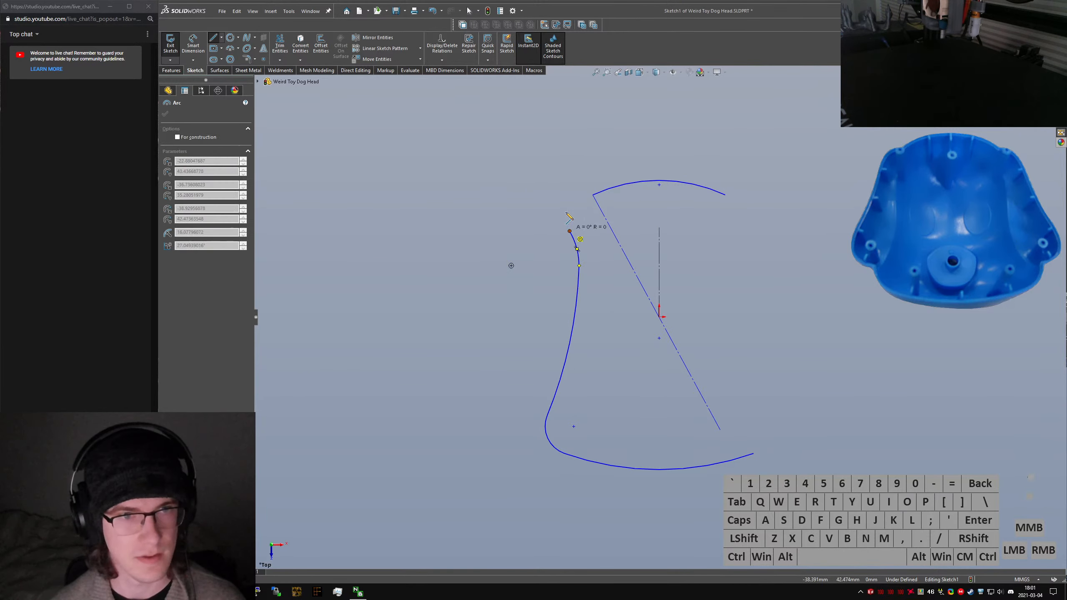
click(591, 196)
key(Escape)
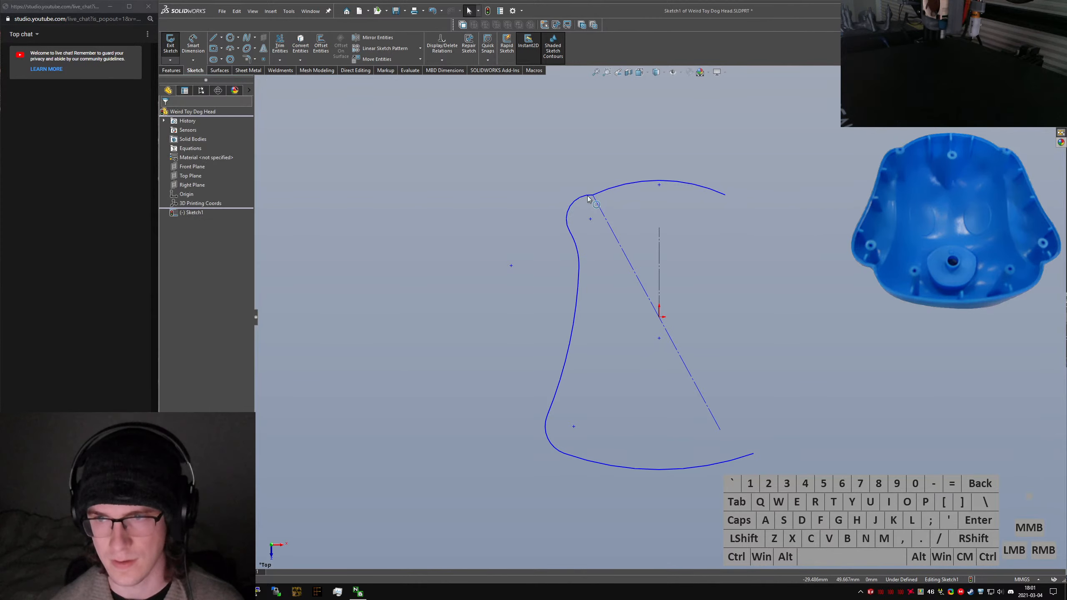
click(588, 196)
ctrl+click(604, 190)
key(alt+a)
click(398, 364)
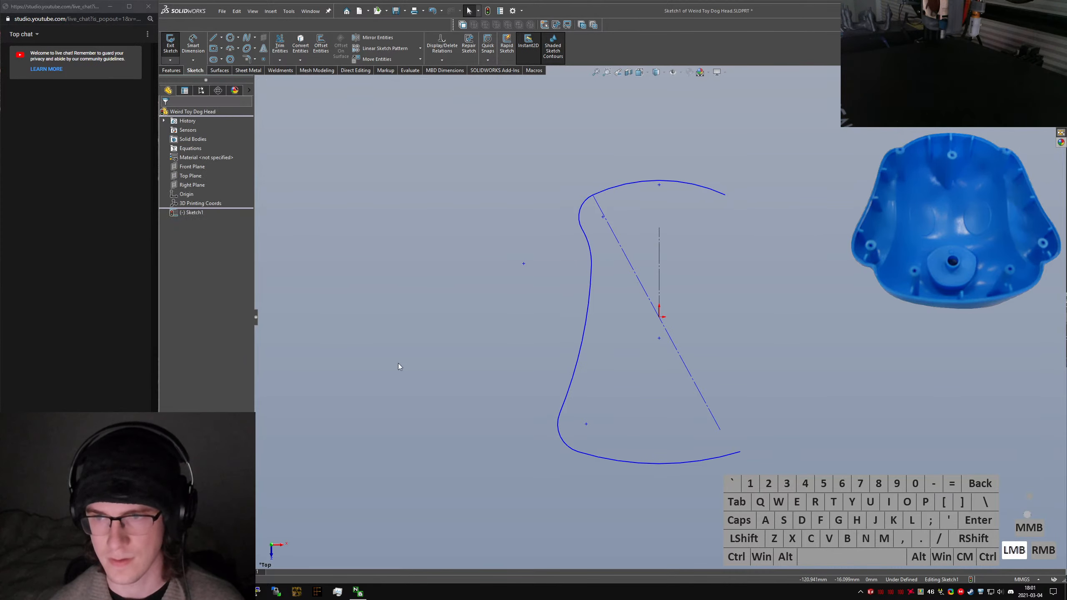
Nudge the upper arc's centre slightly down the centreline and merge the diagonal construction line's lower end with the lower arc's right end
ctrl+click(659, 338)
ctrl+click(659, 294)
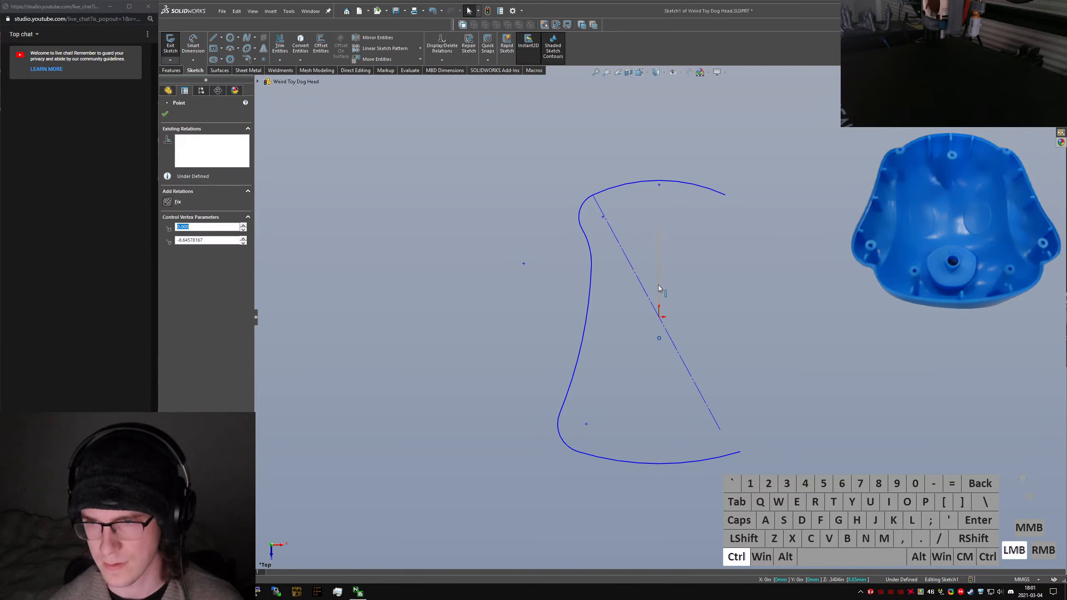
ctrl+click(687, 311)
mouse_move(659, 339)
mouse_down()
mouse_move(669, 379)
mouse_move(659, 341)
mouse_up()
click(718, 432)
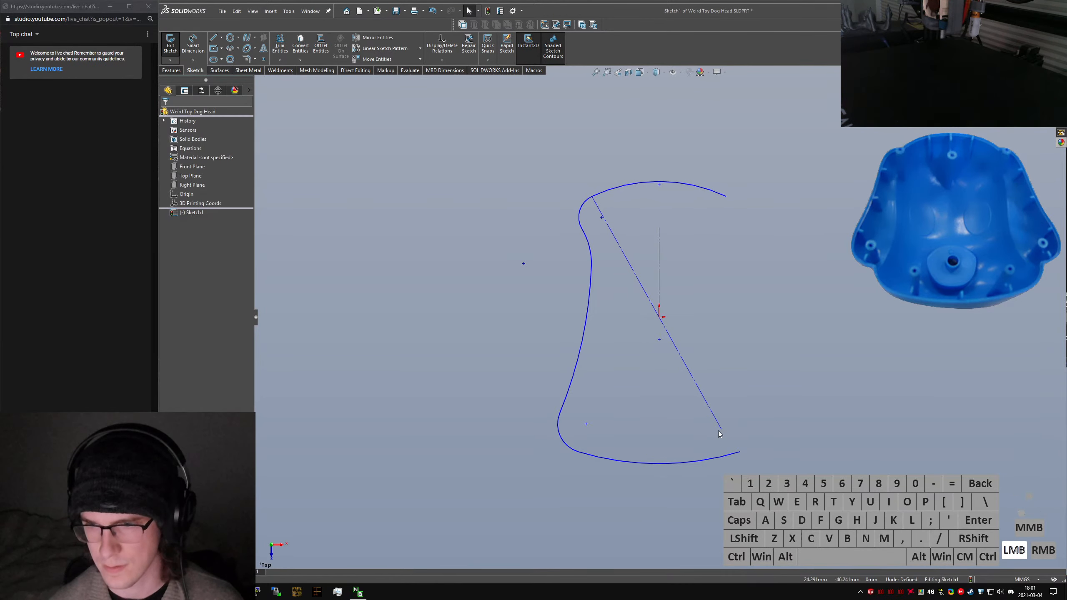
ctrl+click(740, 452)
click(173, 290)
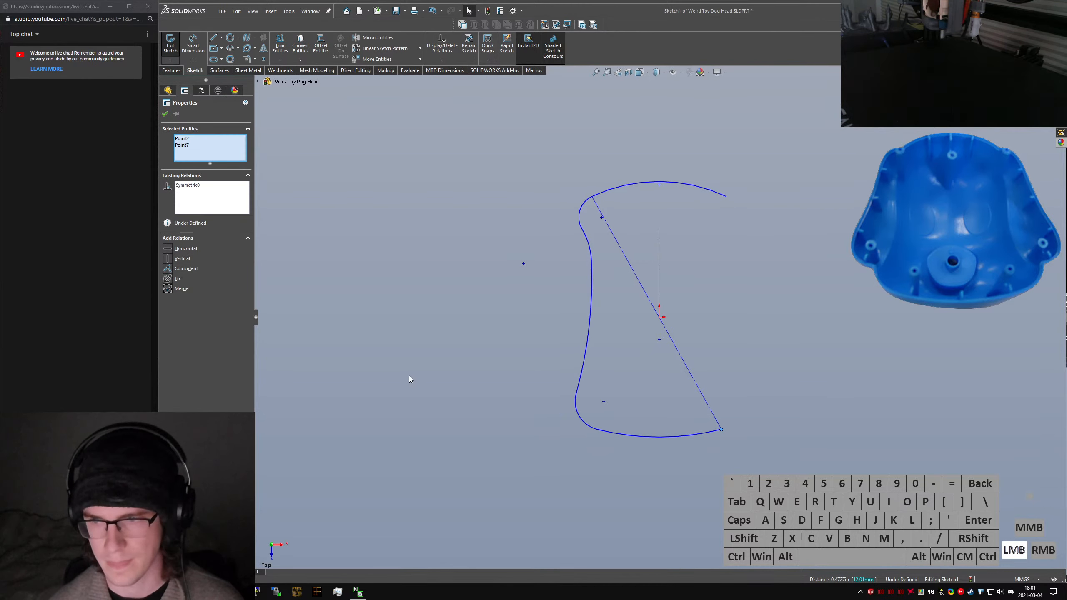
Reshape the outline by repositioning the lower corner arc's centre, the junction of the two side arcs and the upper side arc's centre
drag(604, 403, 576, 424)
drag(587, 426, 592, 427)
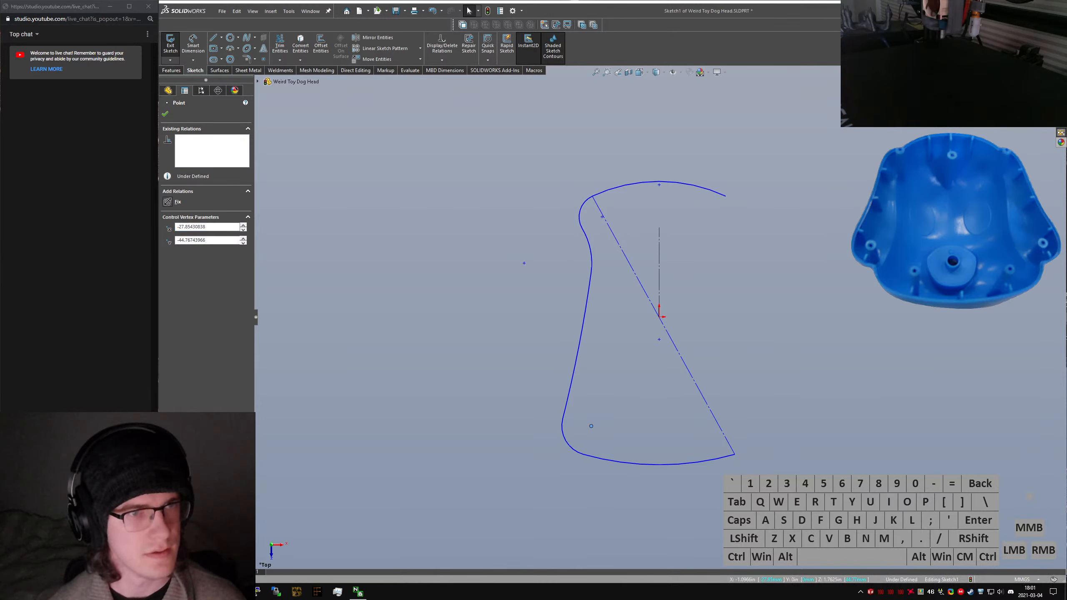
drag(589, 235, 593, 333)
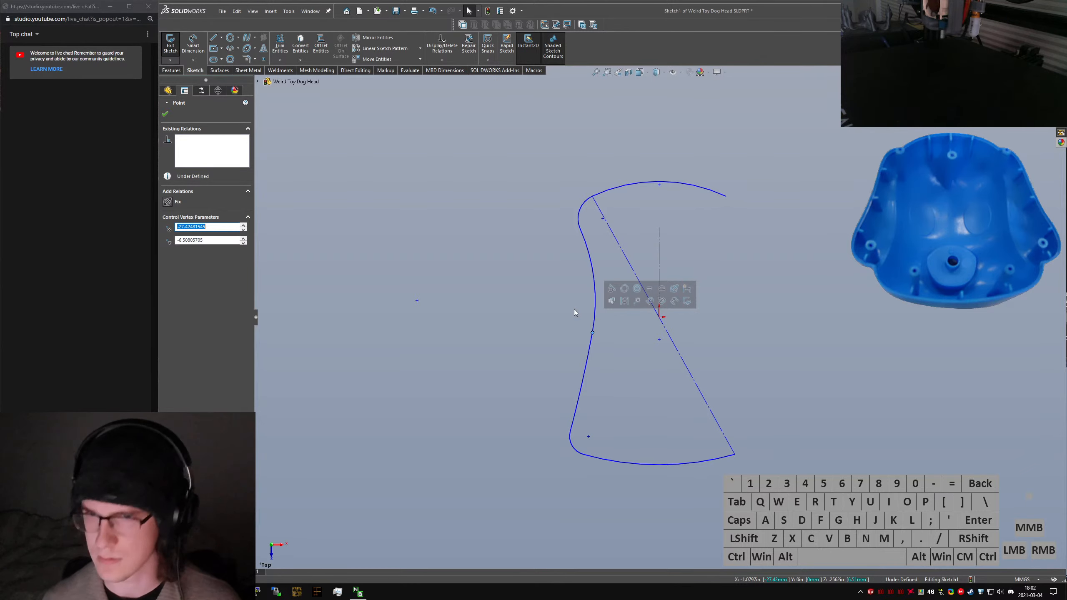
right_click(574, 308)
click(552, 432)
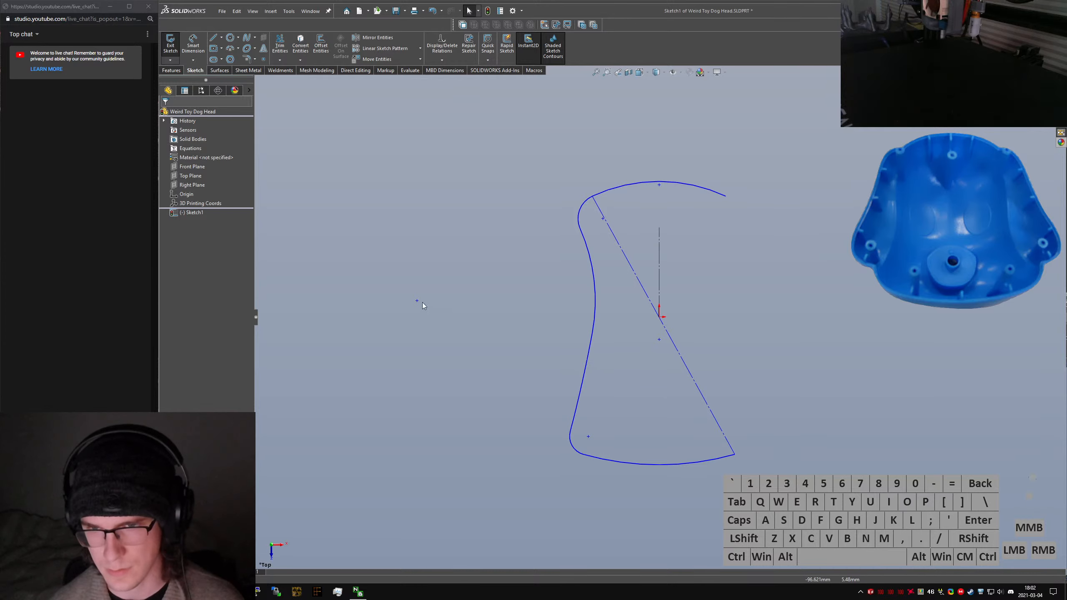
mouse_move(421, 303)
mouse_down()
mouse_move(435, 311)
mouse_move(409, 320)
mouse_move(419, 319)
mouse_up()
click(464, 401)
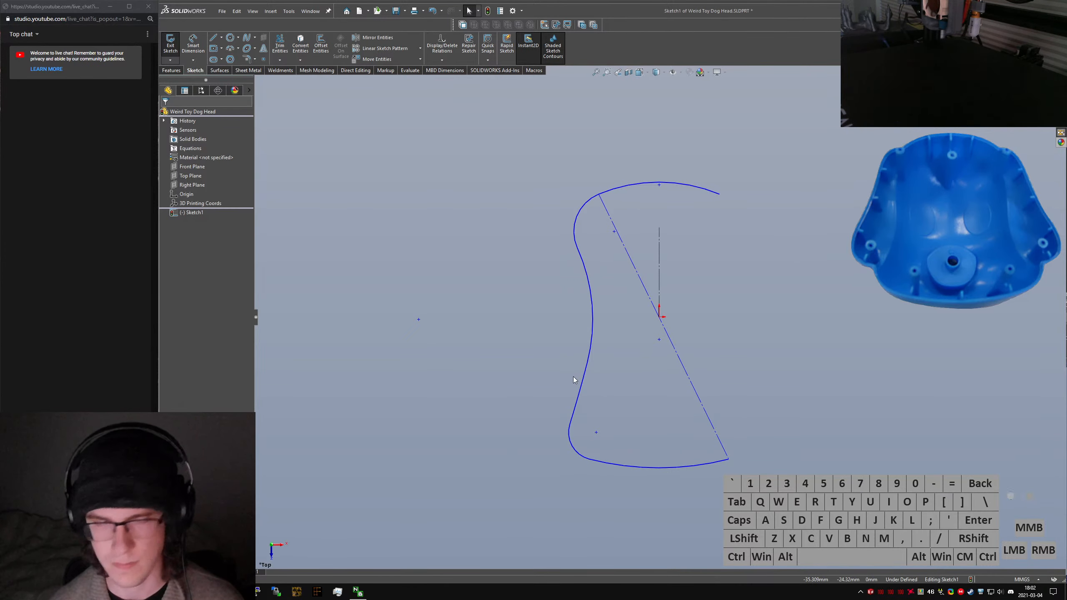
right_drag(576, 365, 550, 365)
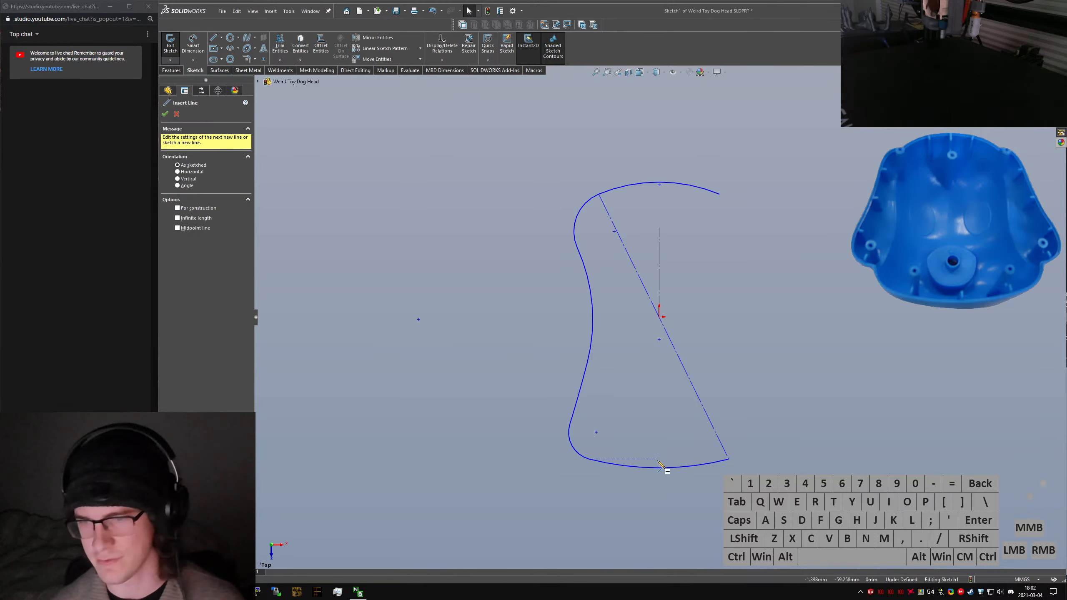
key(Escape)
right_drag(785, 303, 742, 296)
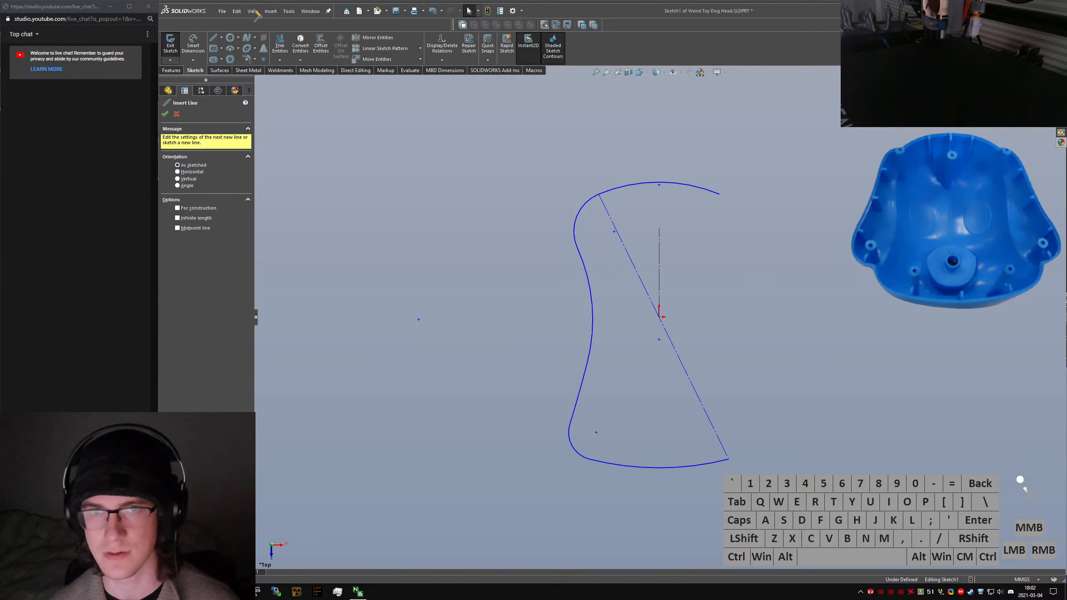
key(Escape)
Extend the vertical construction line at both ends to meet the upper and lower arcs
click(279, 60)
click(295, 76)
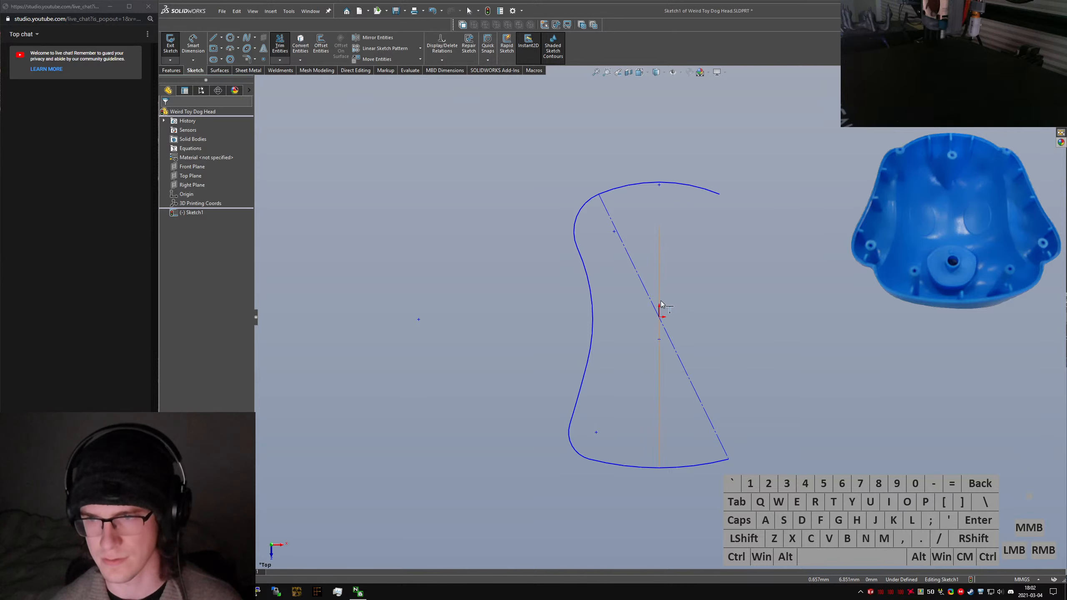
drag(661, 300, 663, 231)
click(659, 233)
key(Escape)
Trim away the diagonal construction line and the halves of the upper and lower arcs right of the centreline
right_drag(796, 240, 782, 266)
drag(703, 137, 649, 232)
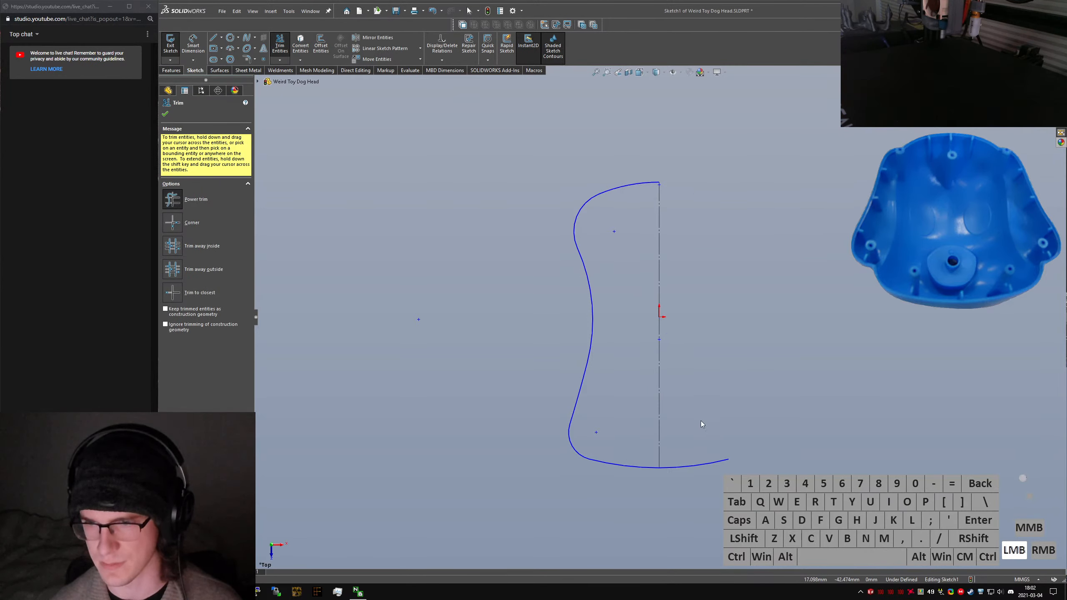
drag(701, 420, 651, 485)
key(Escape)
Make the centre points of the upper and lower arcs coincident with the vertical centreline
click(659, 339)
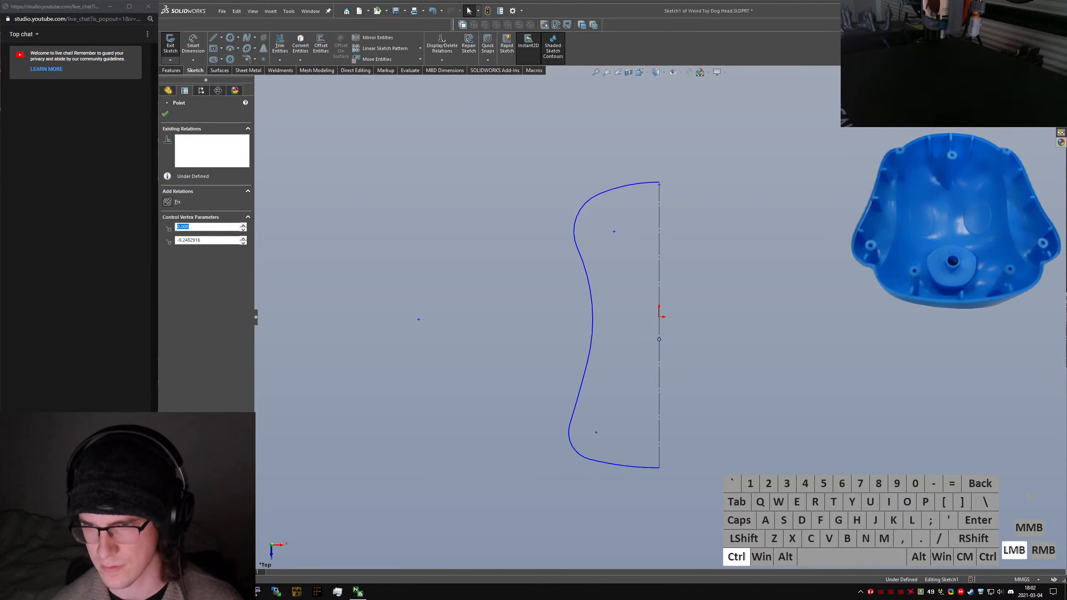
ctrl+click(659, 328)
key(alt+d)
click(707, 298)
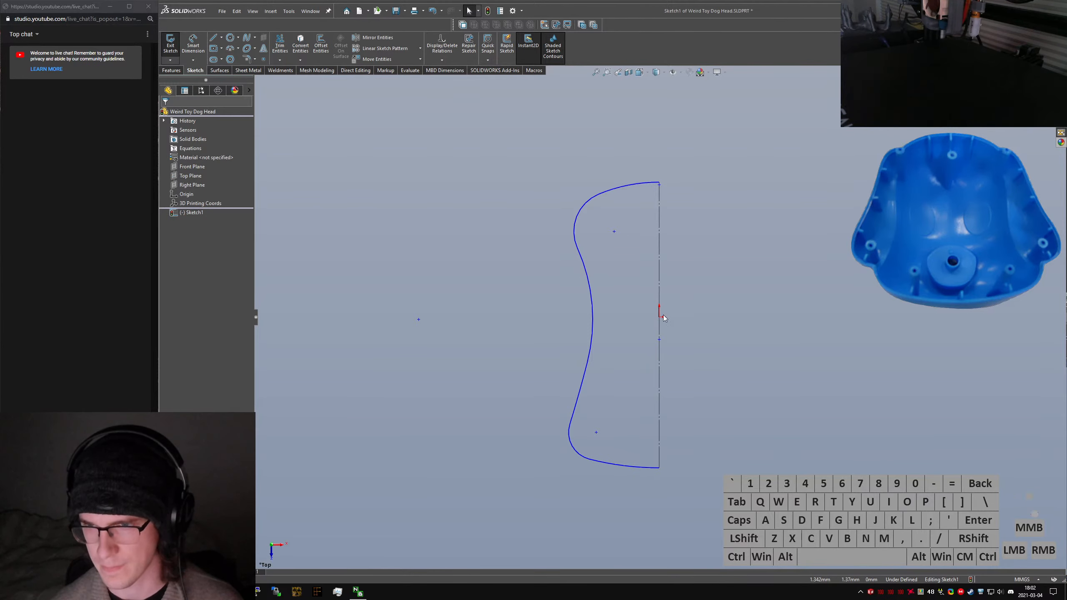
click(659, 185)
ctrl+click(659, 213)
key(alt+d)
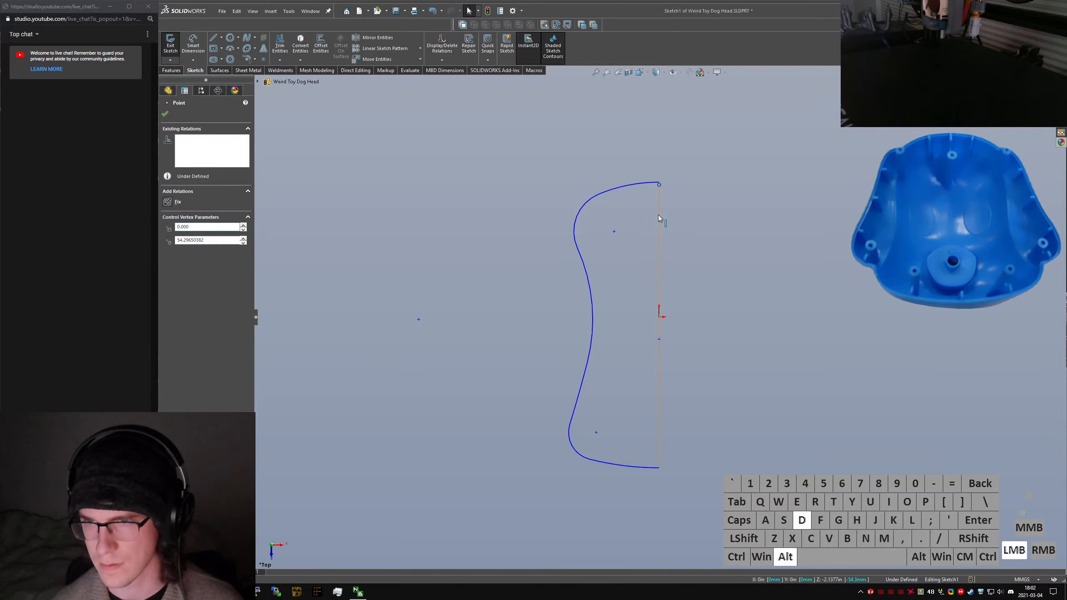
click(637, 349)
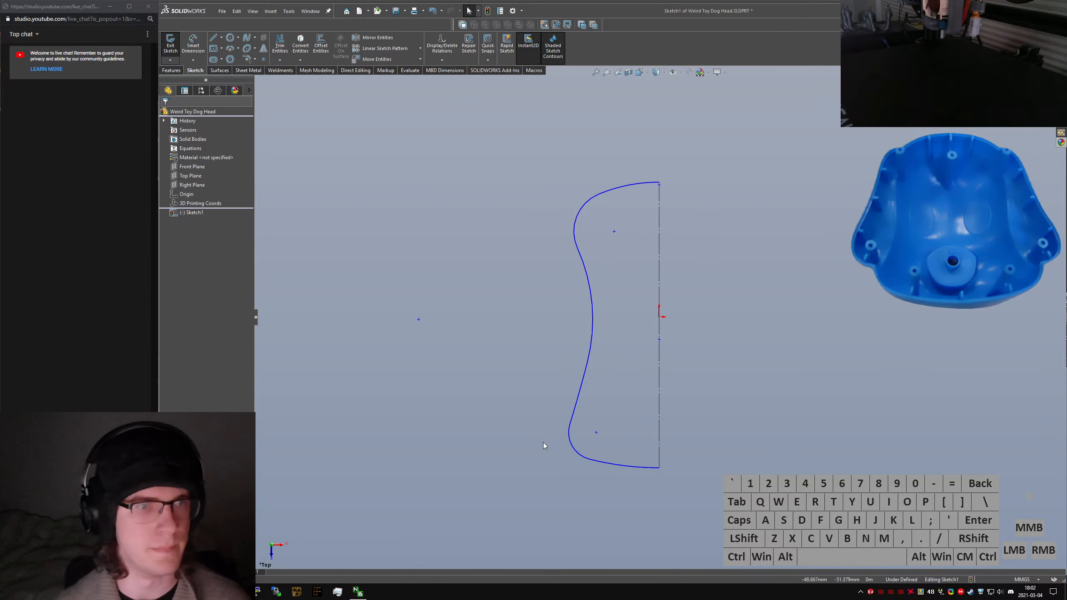
Dimension the doubled distance from the lower corner arc's outermost point across the centreline as 25 mm
shift+click(572, 439)
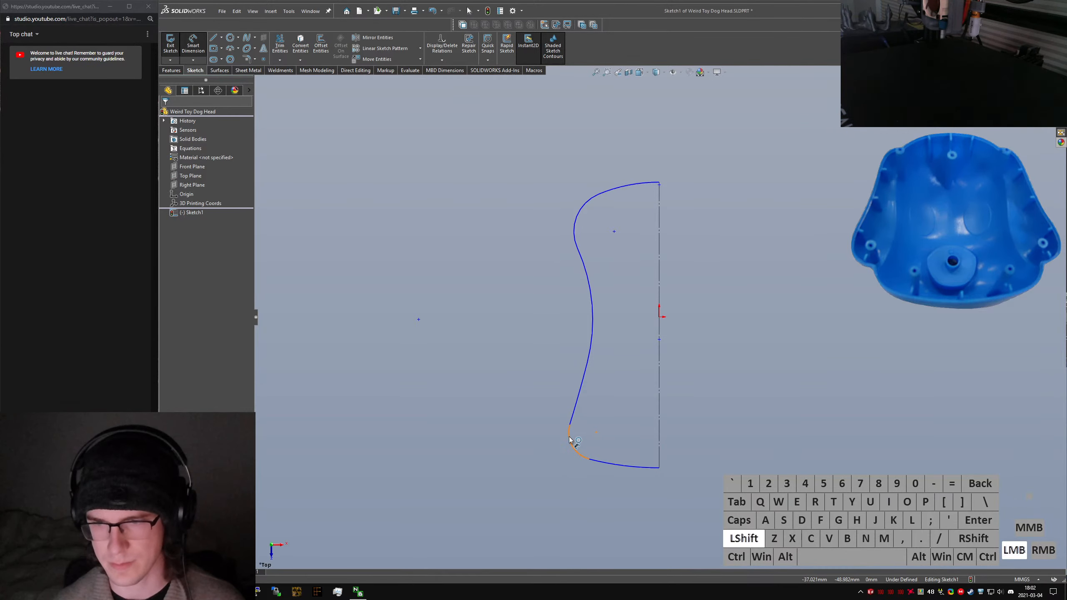
shift+click(659, 428)
click(688, 529)
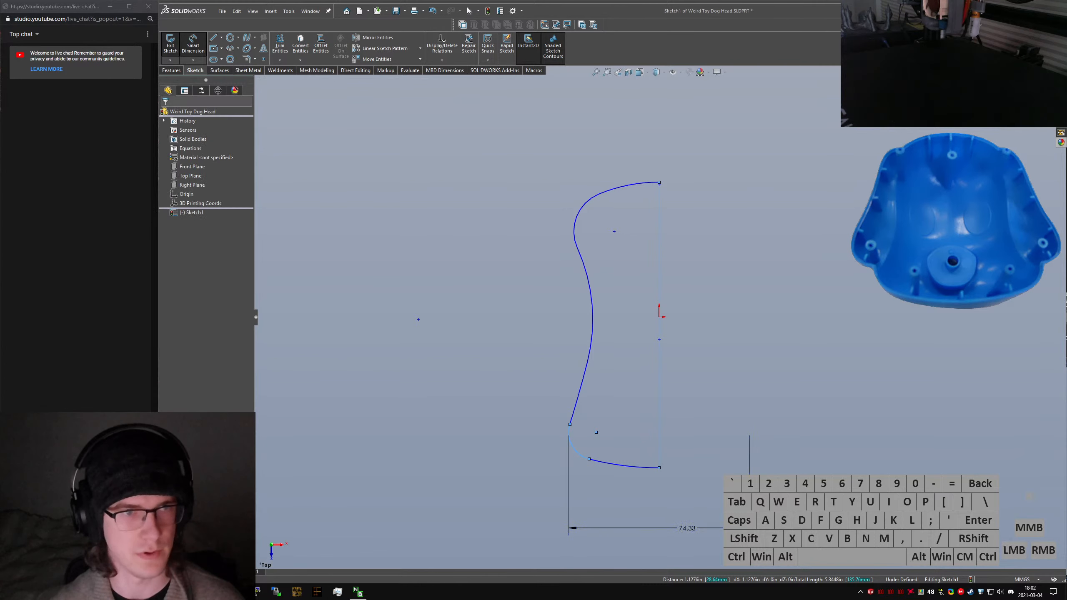
text(80)
key(Return)
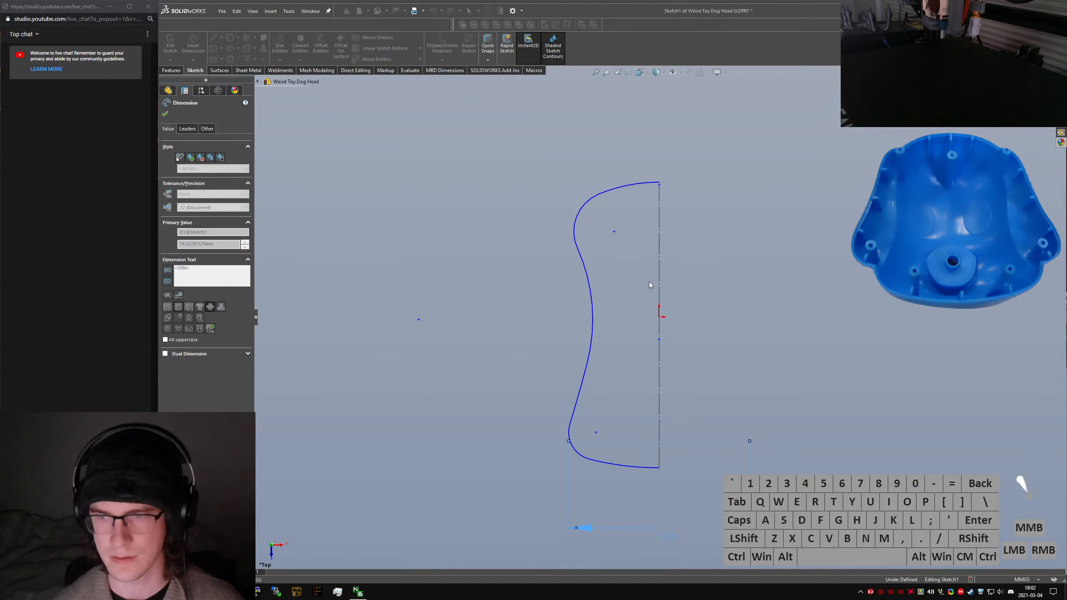
Add a doubled-distance dimension from the upper corner arc's outer edge across the centreline, try 20 mm and undo that value
shift+click(574, 230)
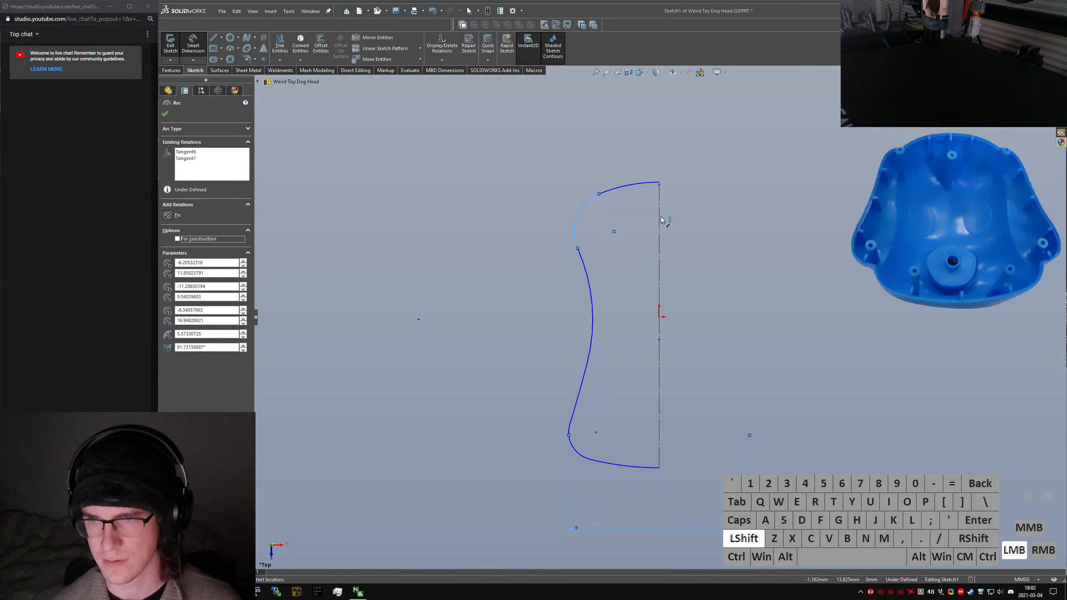
drag(662, 205, 689, 132)
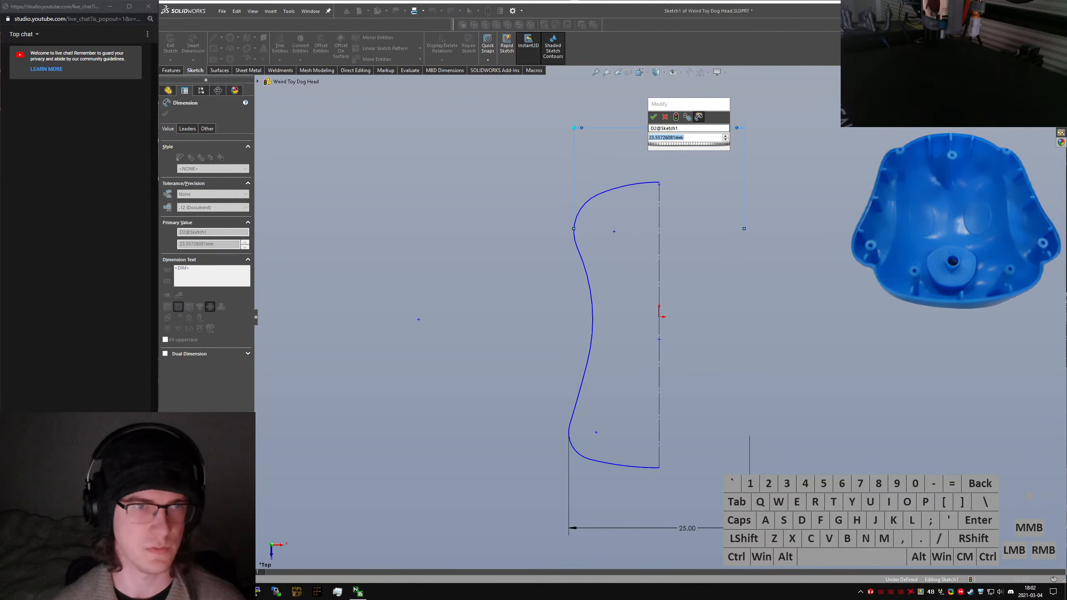
text(20)
key(Return)
key(ctrl+z)
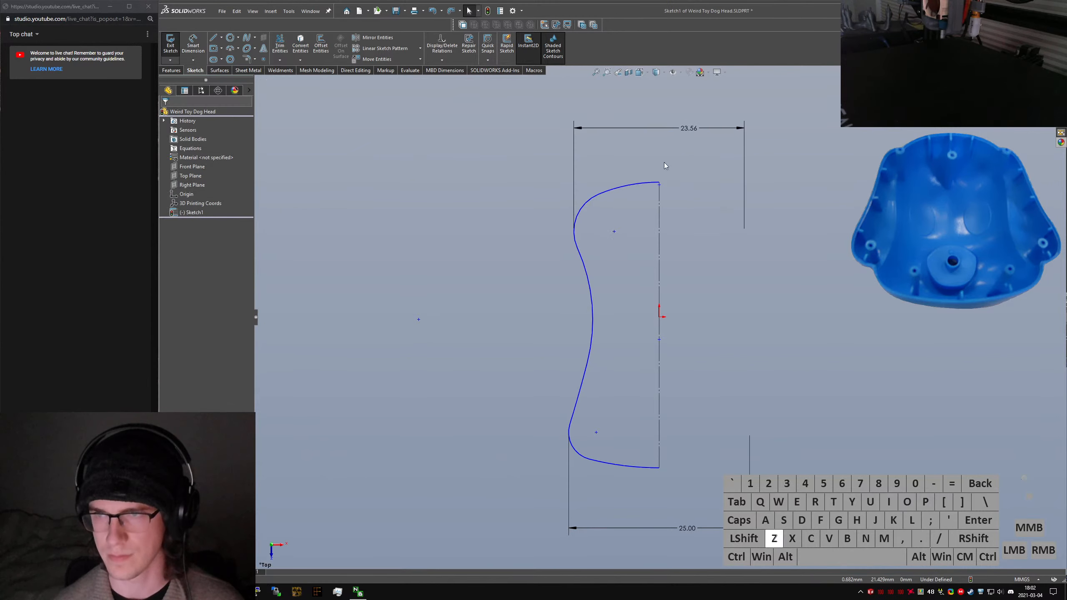
Reshape the waist by moving the upper side arc's lower and upper ends, enlarging the upper corner arc
drag(589, 359, 594, 324)
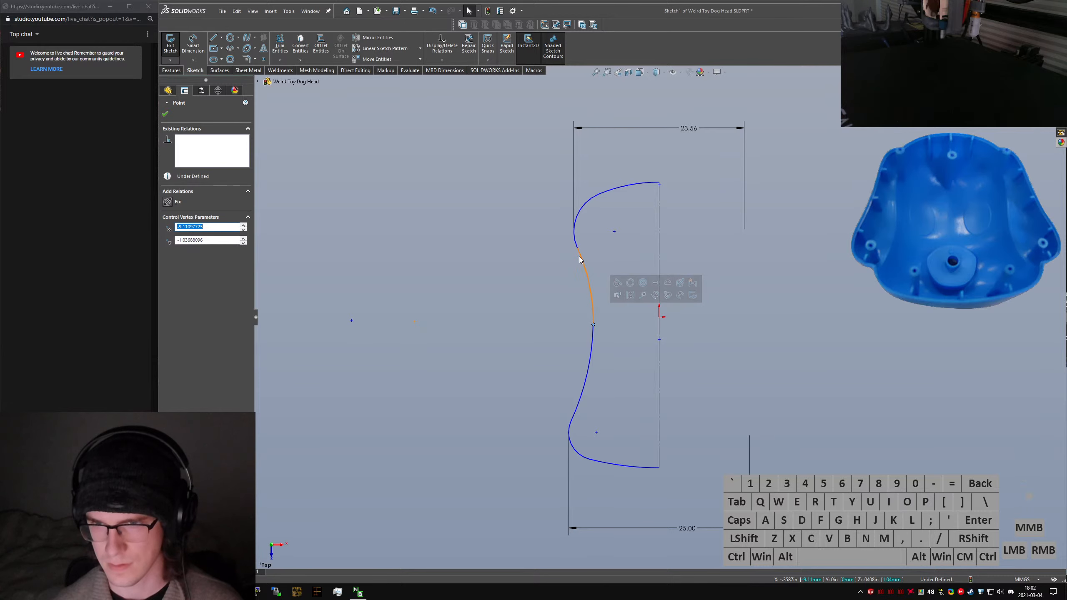
drag(578, 251, 592, 293)
click(603, 251)
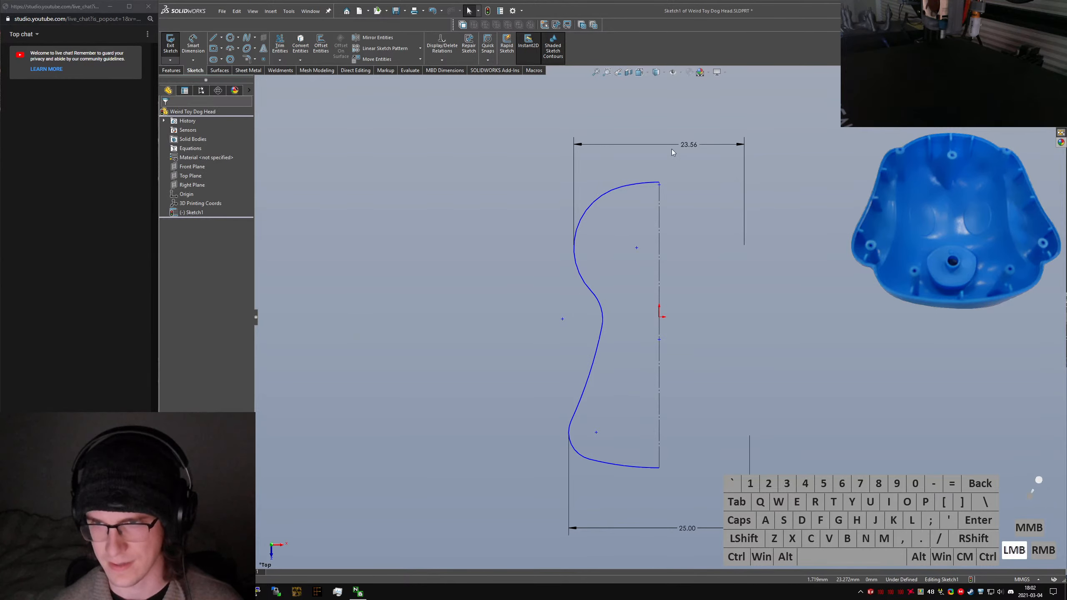
click(580, 276)
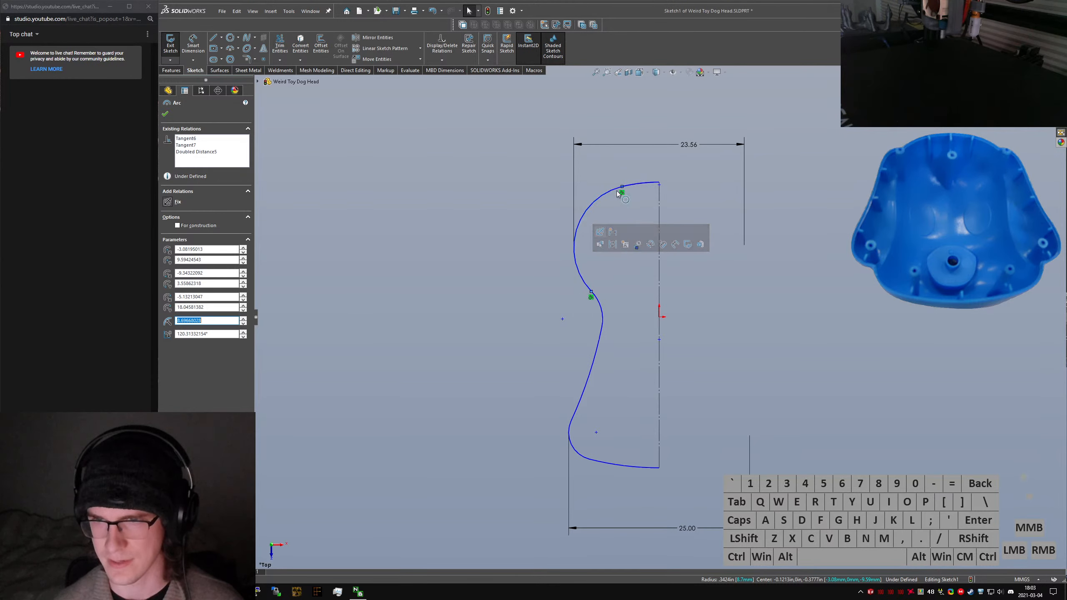
Set the upper corner arc's doubled-distance dimension to 20 mm
click(694, 143)
text(20)
key(Return)
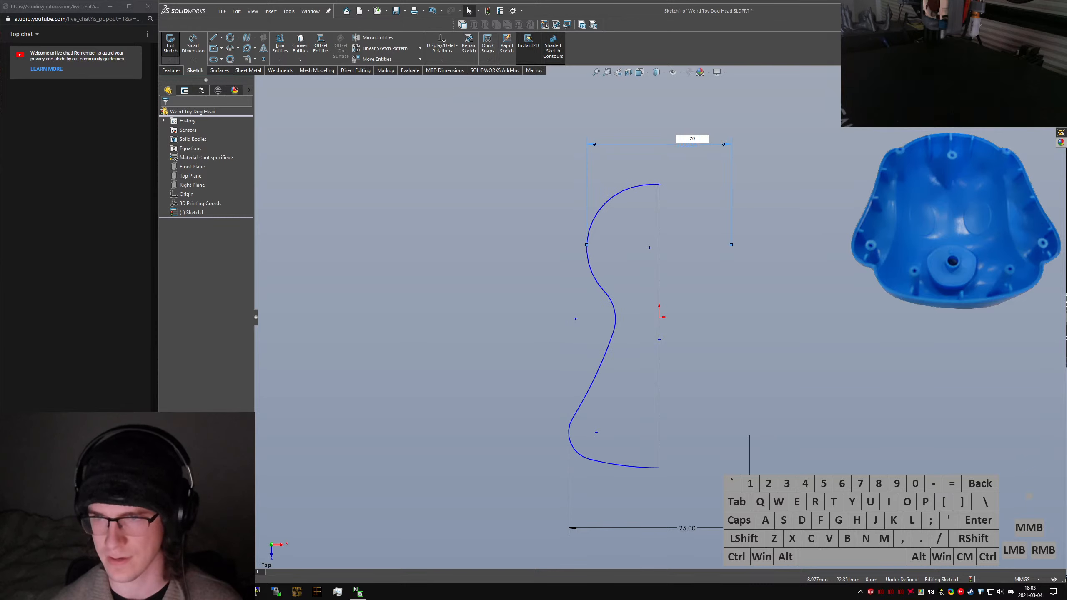
click(712, 465)
Dimension the doubled distance at the waist arc's innermost point as 18 mm and move the 20 mm dimension above it
right_drag(712, 460, 670, 236)
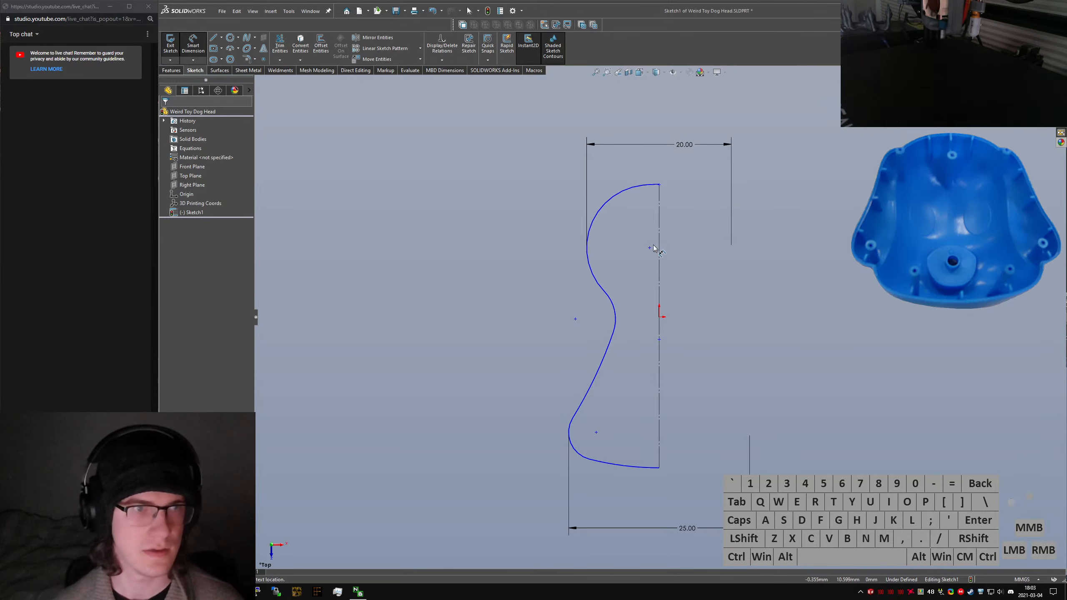
shift+click(617, 314)
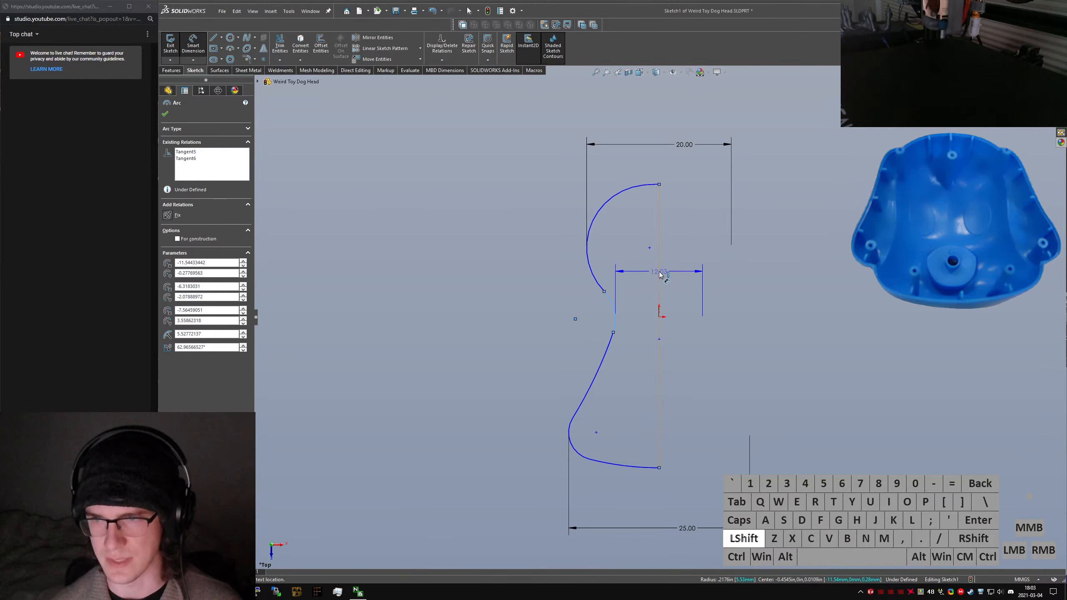
shift+click(659, 276)
click(670, 168)
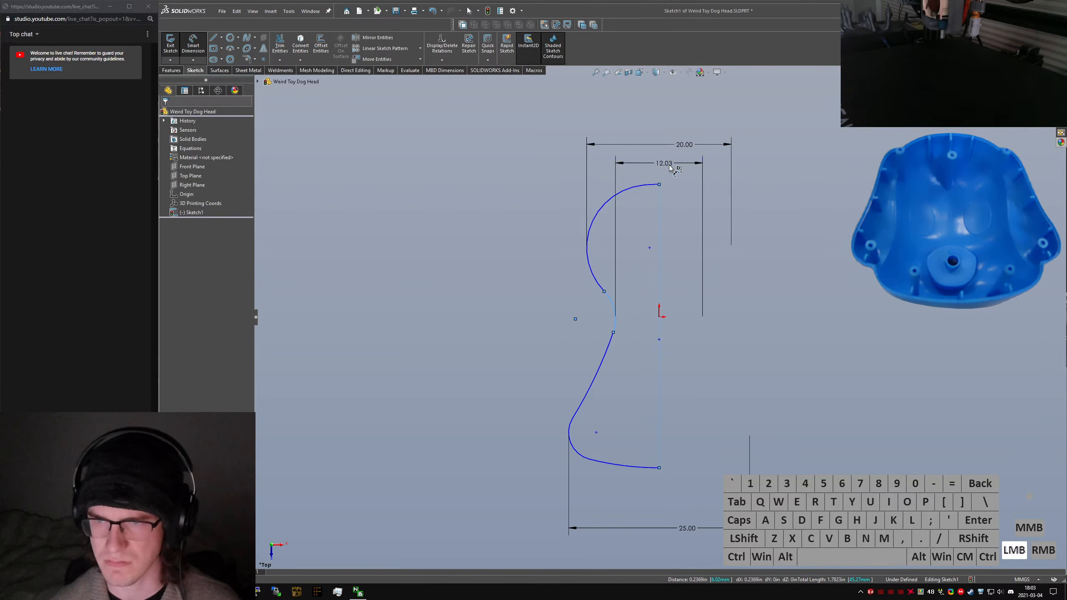
text(18)
key(Return)
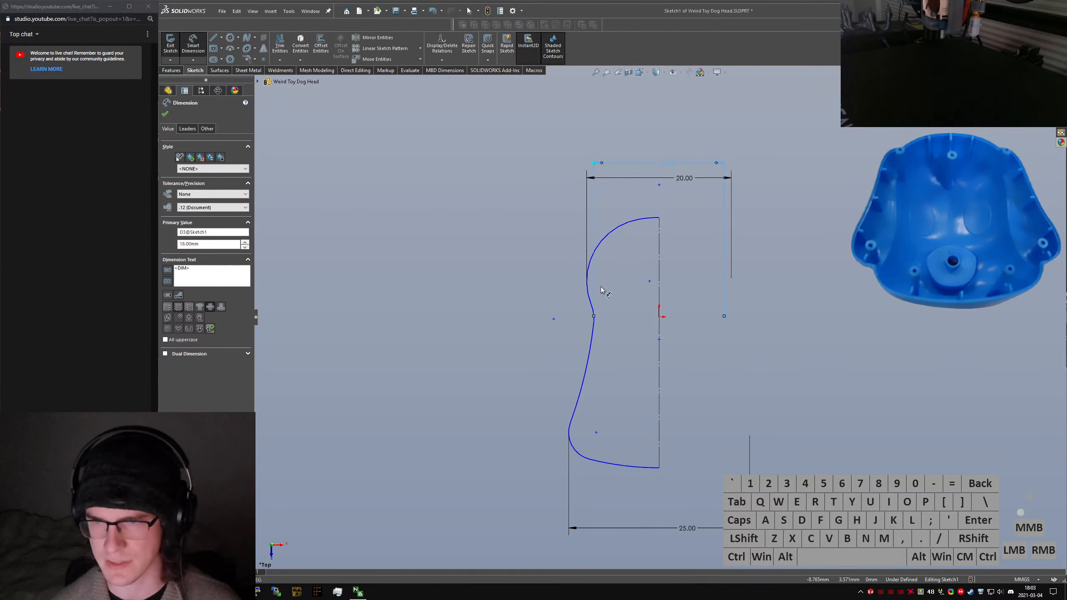
key(Escape)
drag(688, 179, 660, 122)
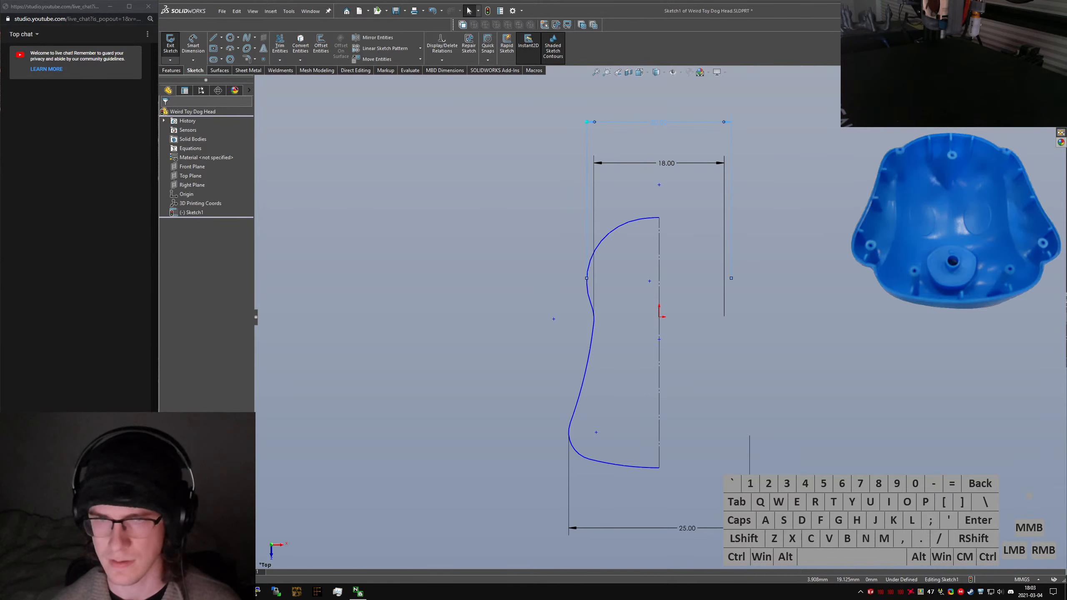
Dimension the radius of the short top arc at the centreline as 30 mm
click(640, 219)
click(609, 216)
click(649, 218)
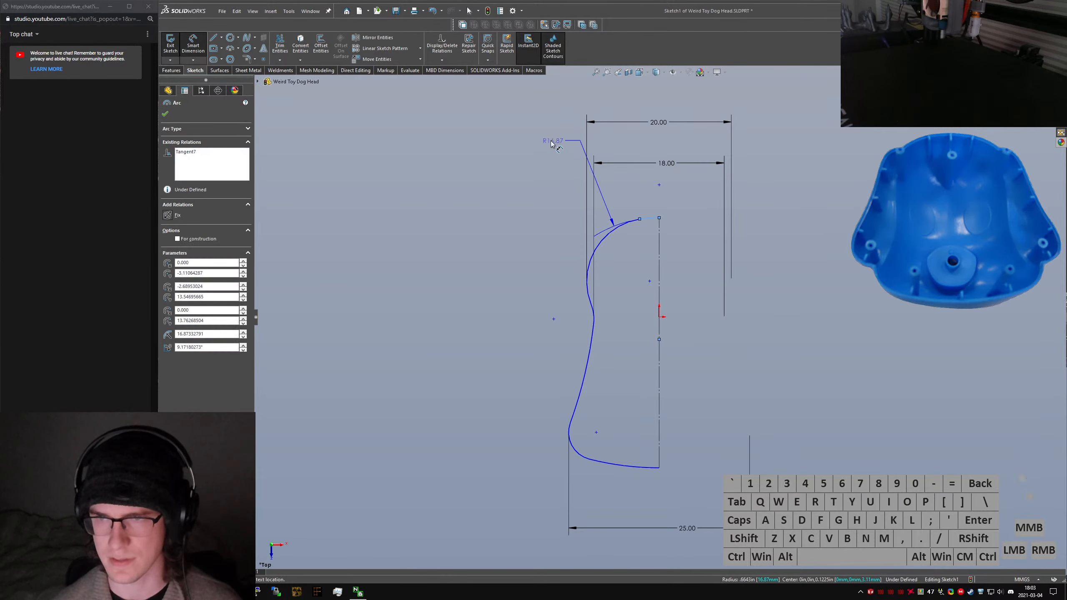
click(550, 141)
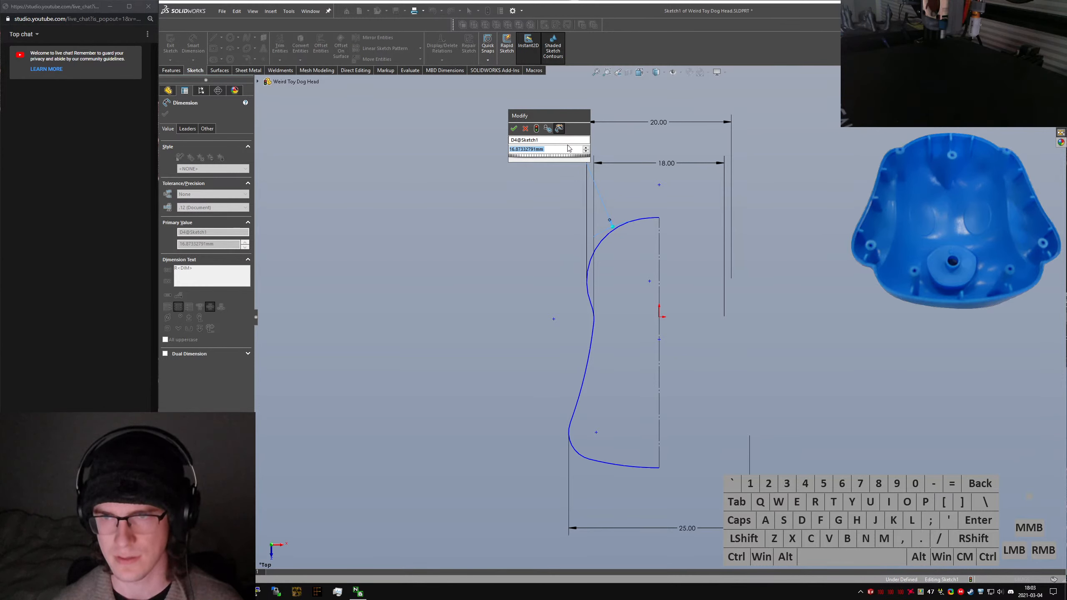
text(30)
key(Return)
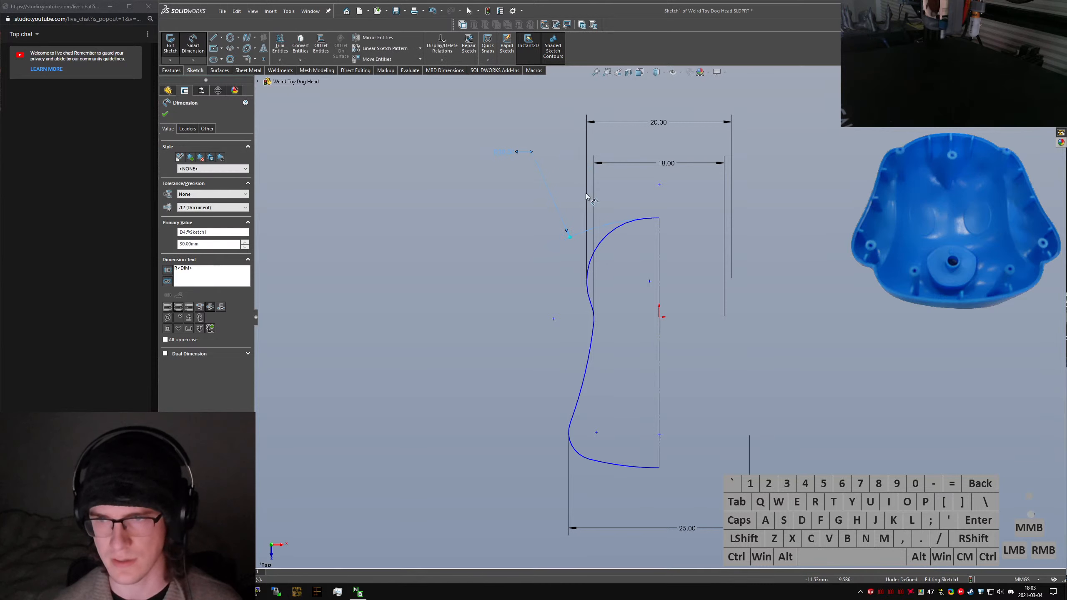
key(Escape)
Move the top arc's outer end away from the centreline and dimension its doubled distance across the centreline as 15 mm
drag(646, 219, 607, 228)
click(637, 319)
right_drag(636, 319, 609, 232)
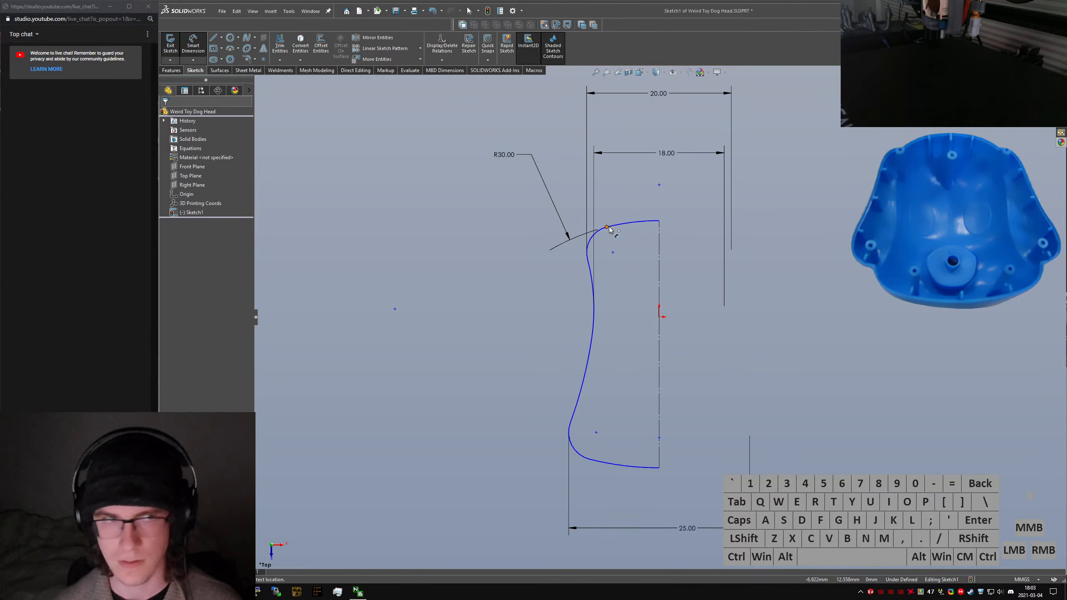
click(607, 228)
click(659, 233)
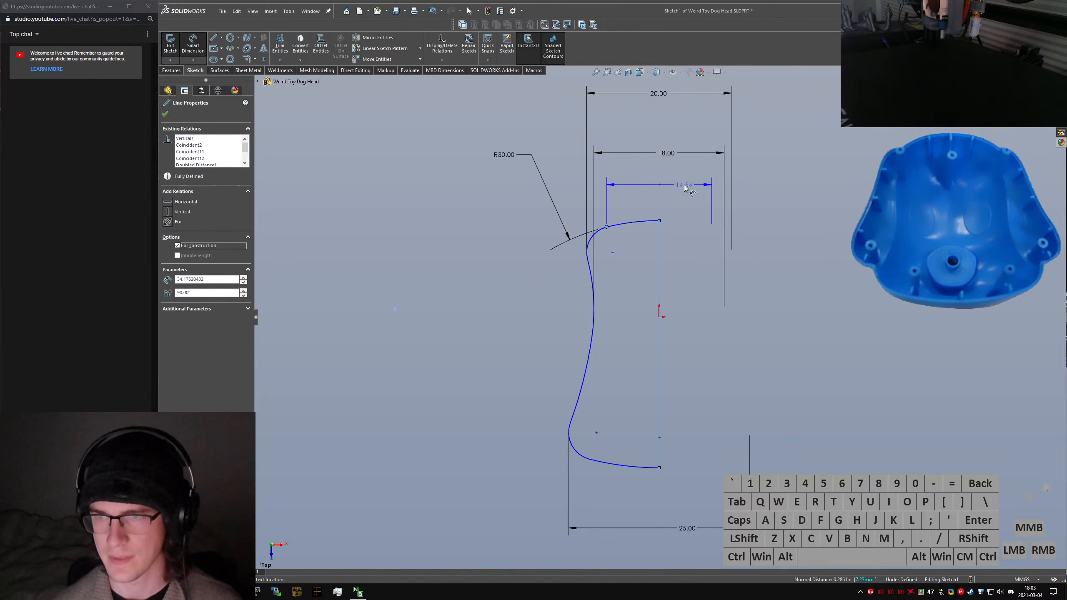
click(678, 192)
text(15)
key(Return)
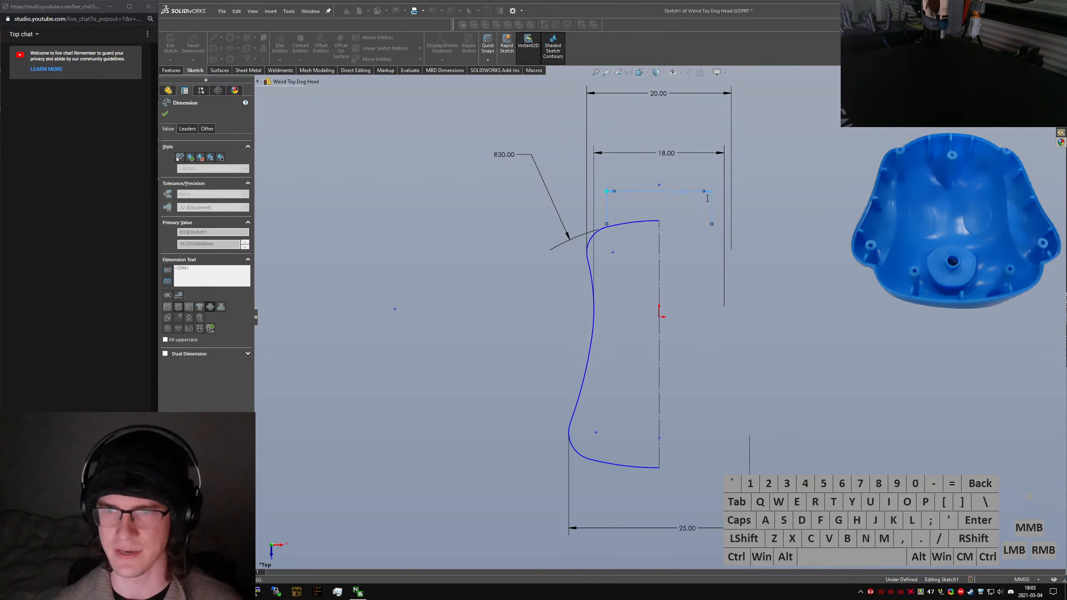
key(Escape)
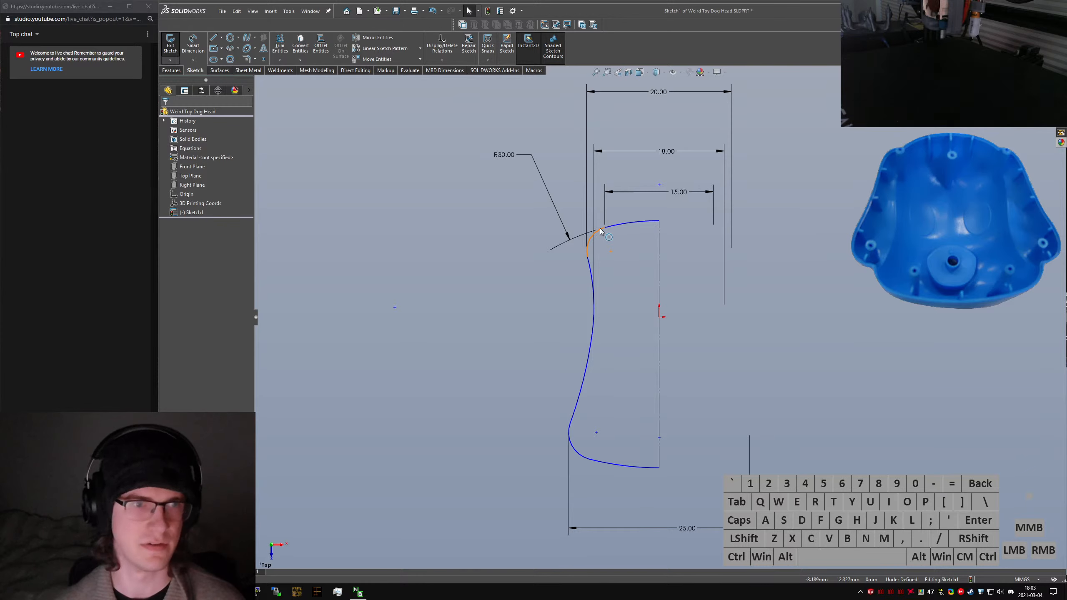
Dimension the lower corner arc's radius as 4 mm
click(573, 442)
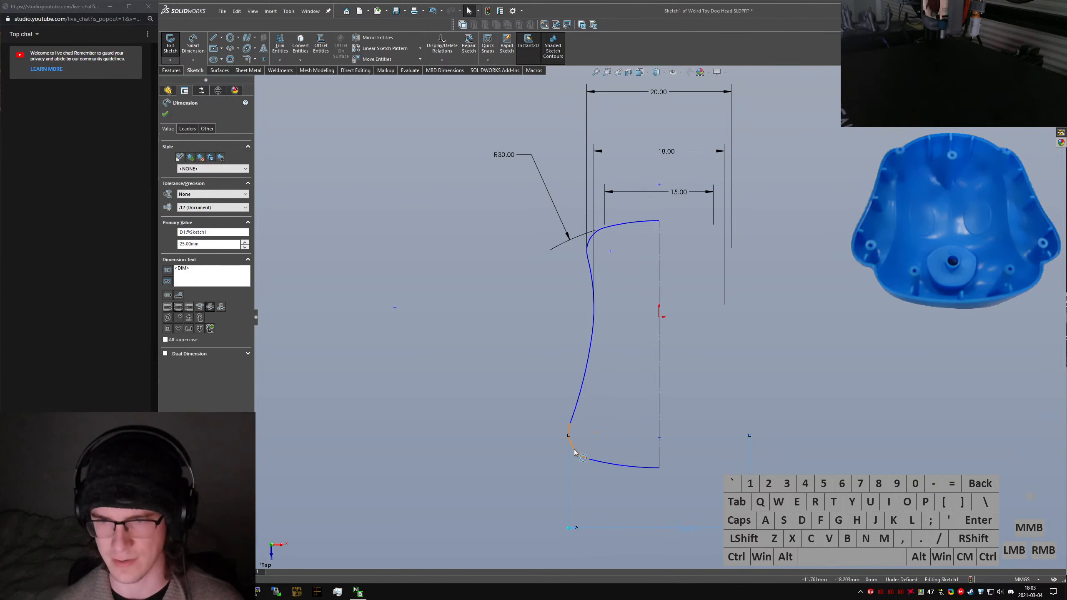
key(Escape)
right_drag(577, 506, 577, 466)
click(577, 455)
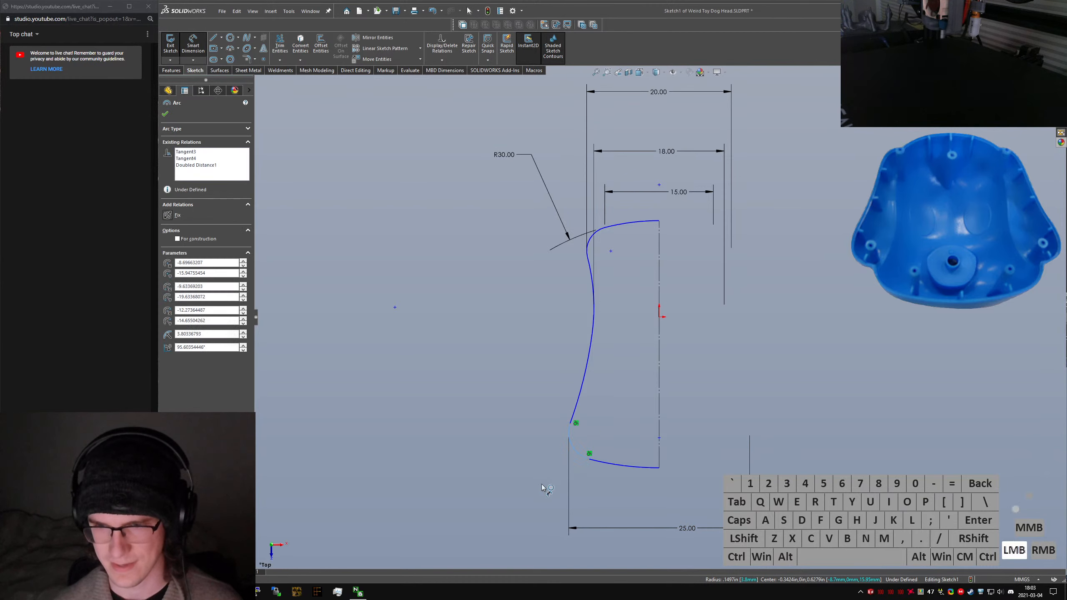
click(659, 542)
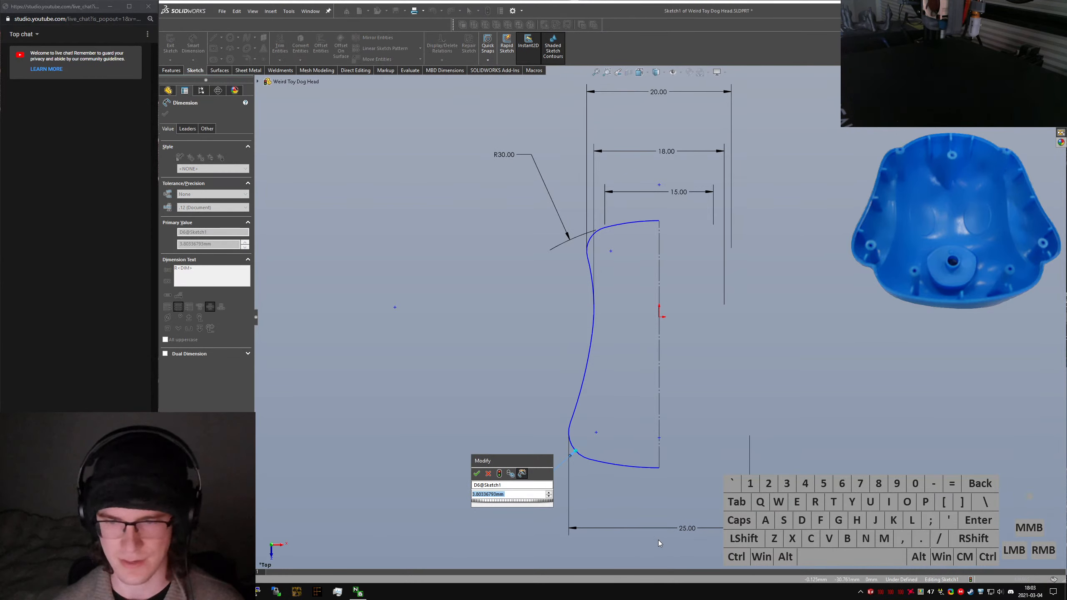
text(4)
key(Return)
Add a length dimension to the vertical centreline, try 30 mm and undo that value
click(660, 462)
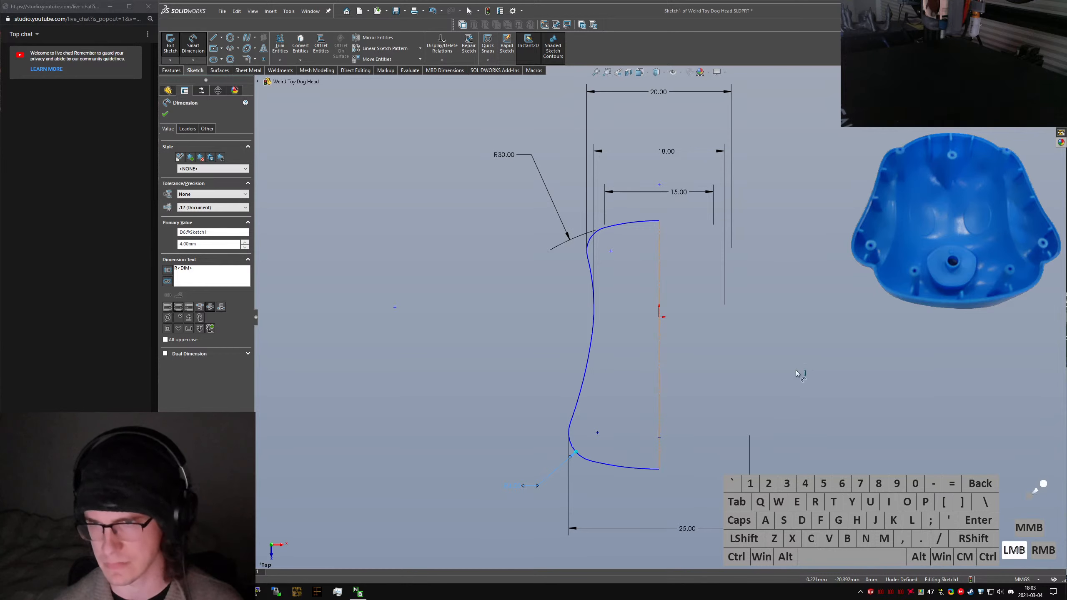
click(823, 344)
text(30)
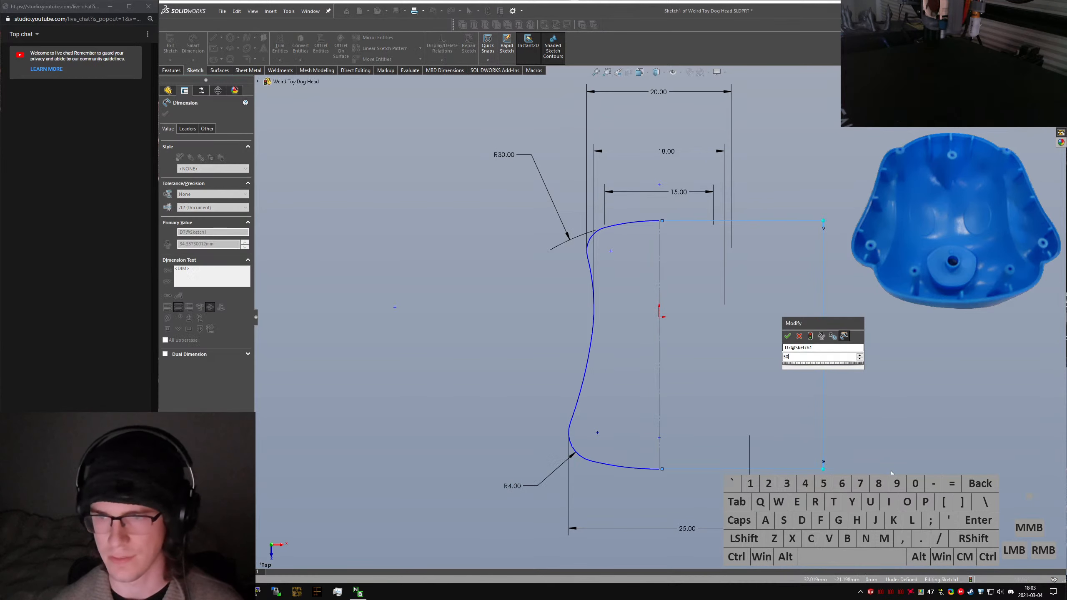
key(Return)
key(Escape)
key(ctrl+z)
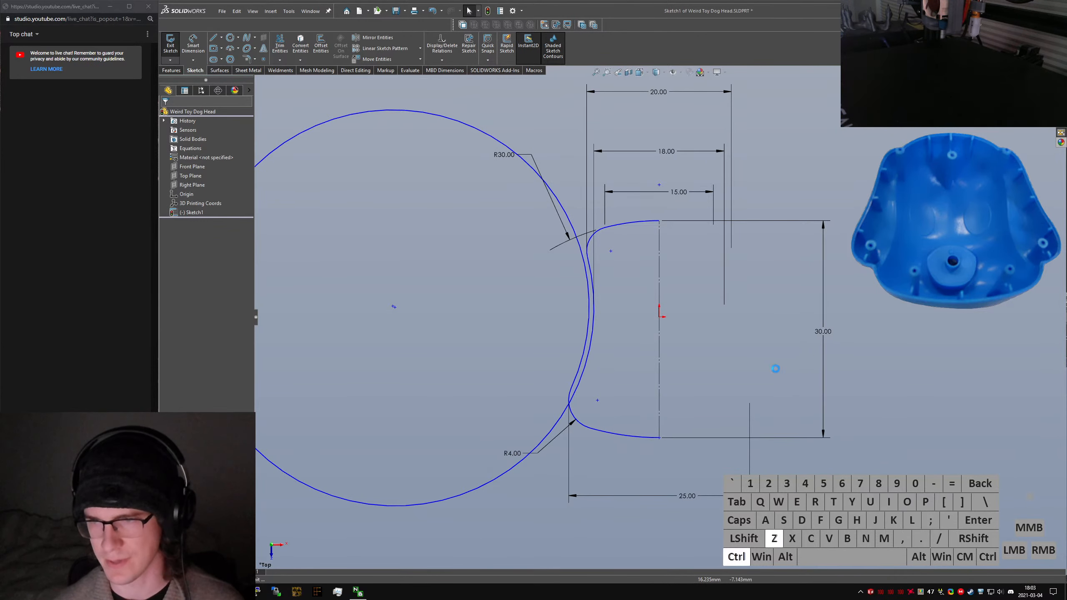
Set the centreline's length dimension to 32 mm
click(826, 352)
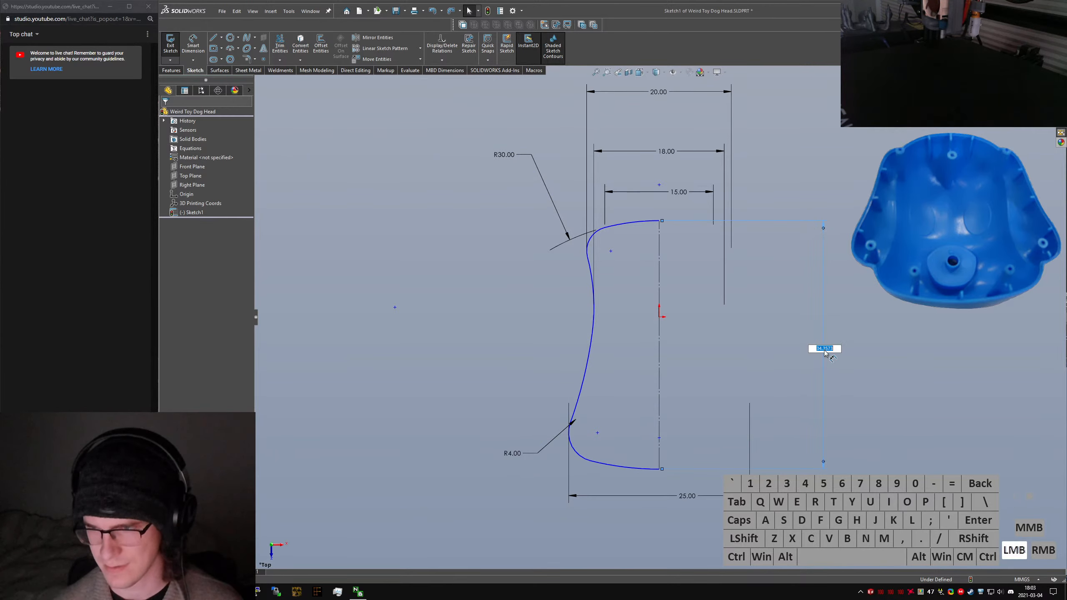
text(32)
key(Return)
Try a centreline length of 31 mm and undo that value
click(824, 343)
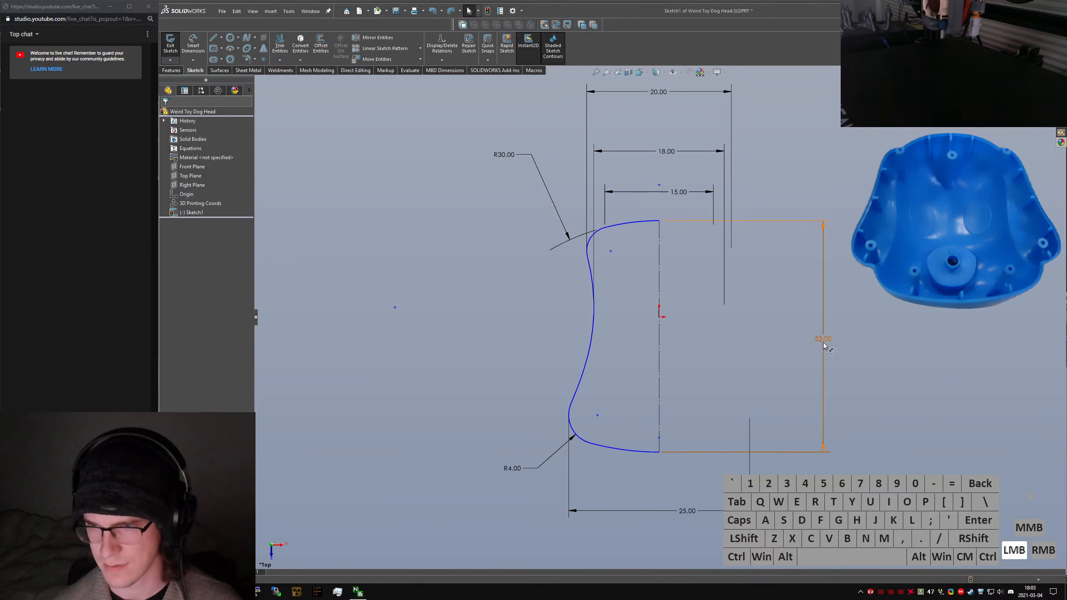
text(31)
key(Return)
key(ctrl+z)
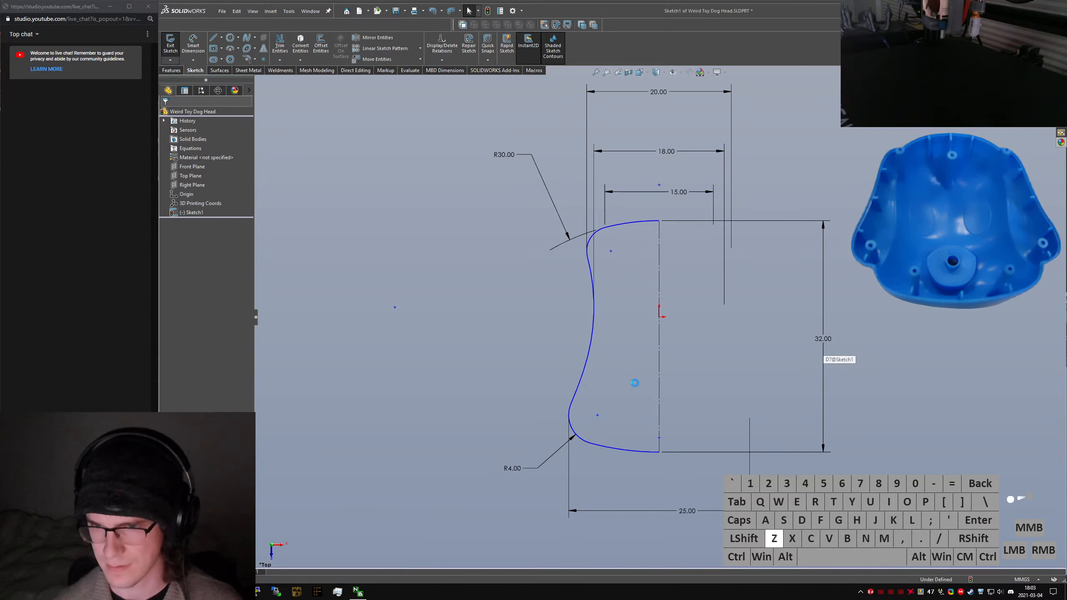
Move the joint between the two waist arcs downward and set the centreline's length to 31 mm
drag(594, 307, 603, 329)
click(744, 373)
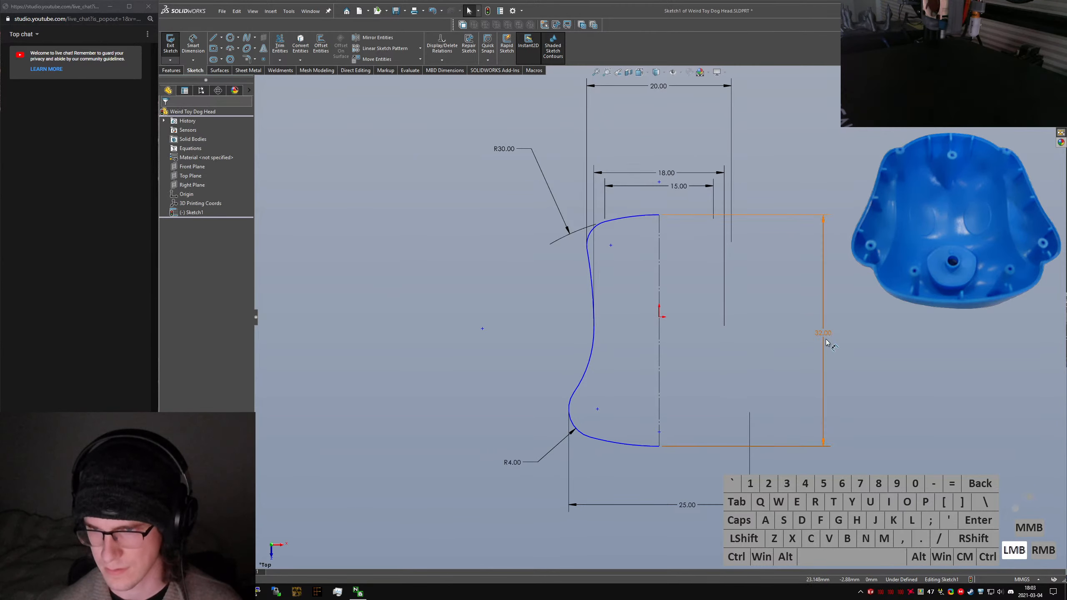
click(823, 341)
text(31)
key(Return)
Reduce the centreline's length dimension to 30 mm
click(830, 330)
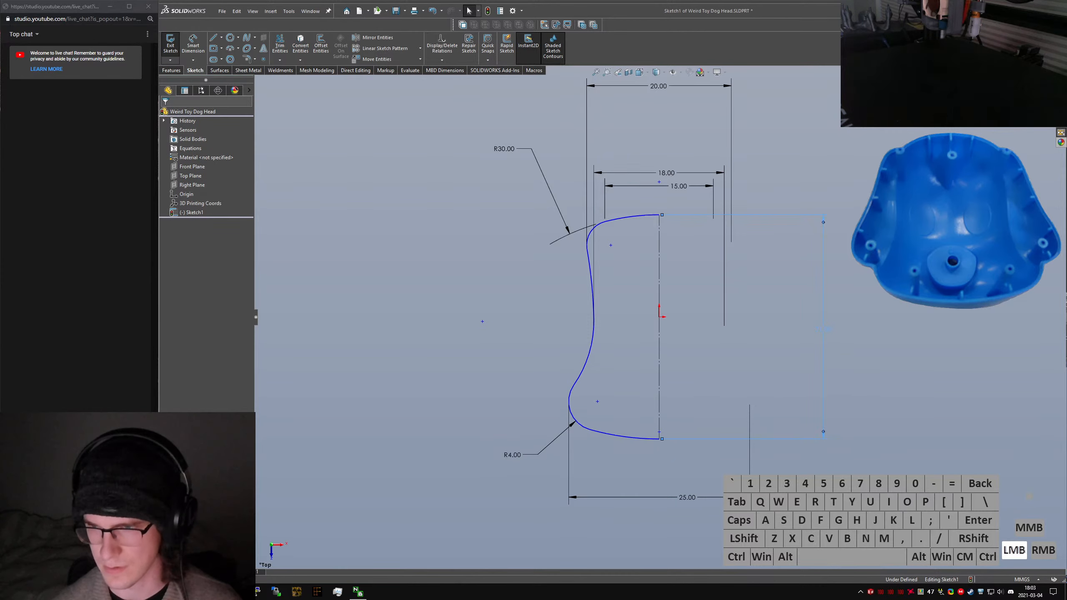
click(831, 329)
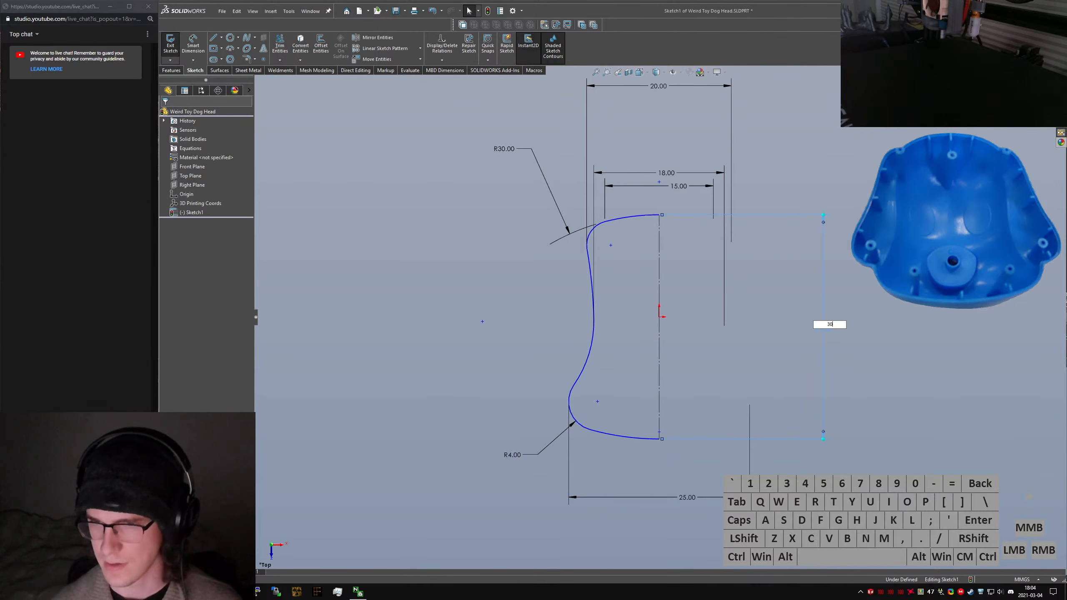
text(30)
key(Return)
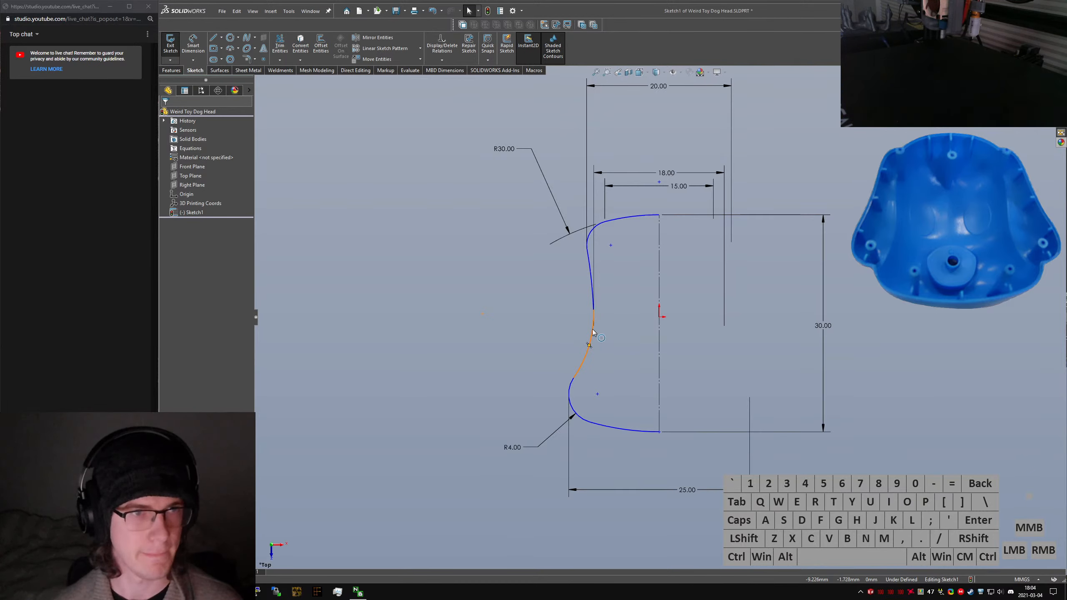
Delete the upper side arc between the waist and the upper corner arc
click(590, 279)
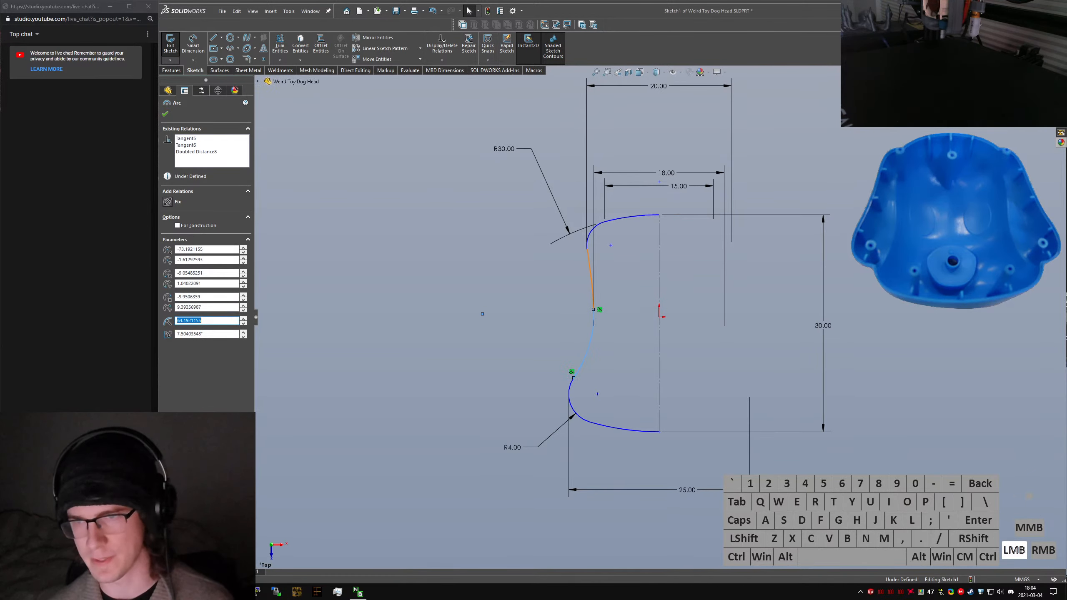
key(Delete)
key(Return)
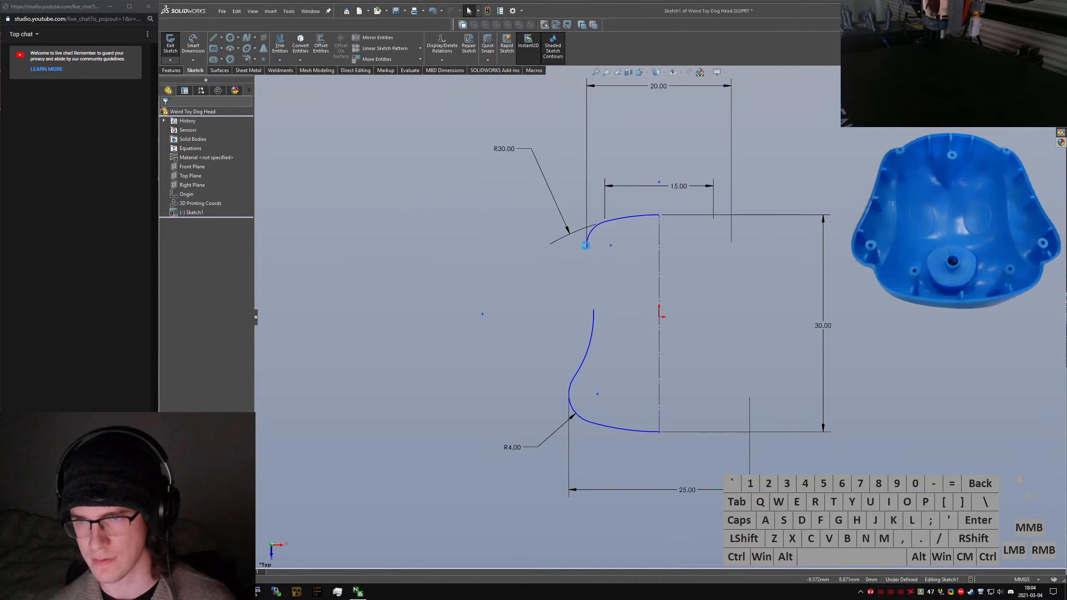
Merge the remaining waist arc's upper end with the upper corner arc's lower end and make the two arcs tangent
click(593, 310)
ctrl+click(587, 249)
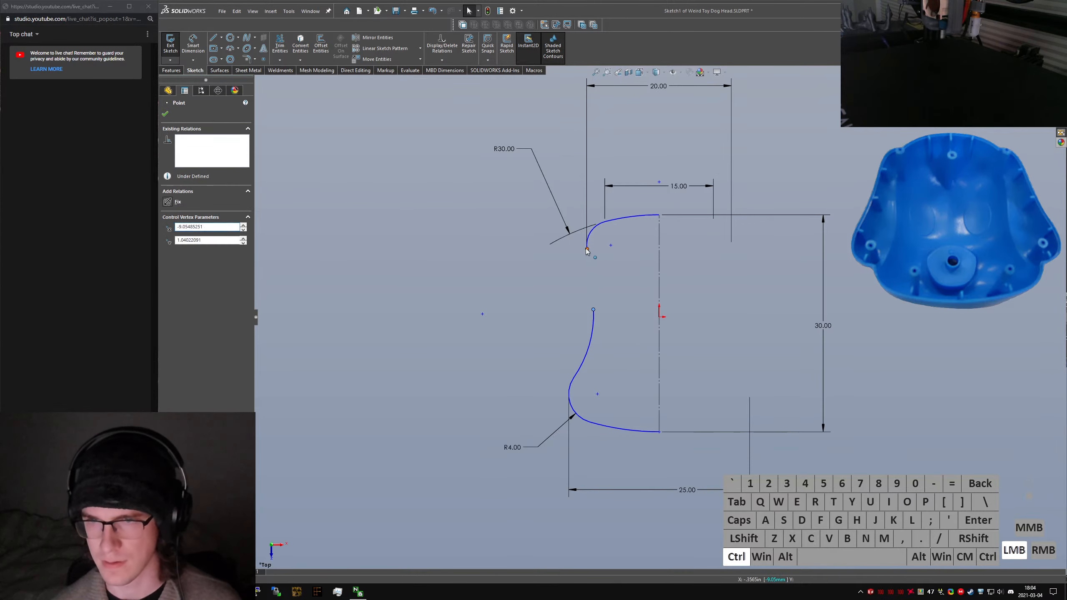
click(167, 288)
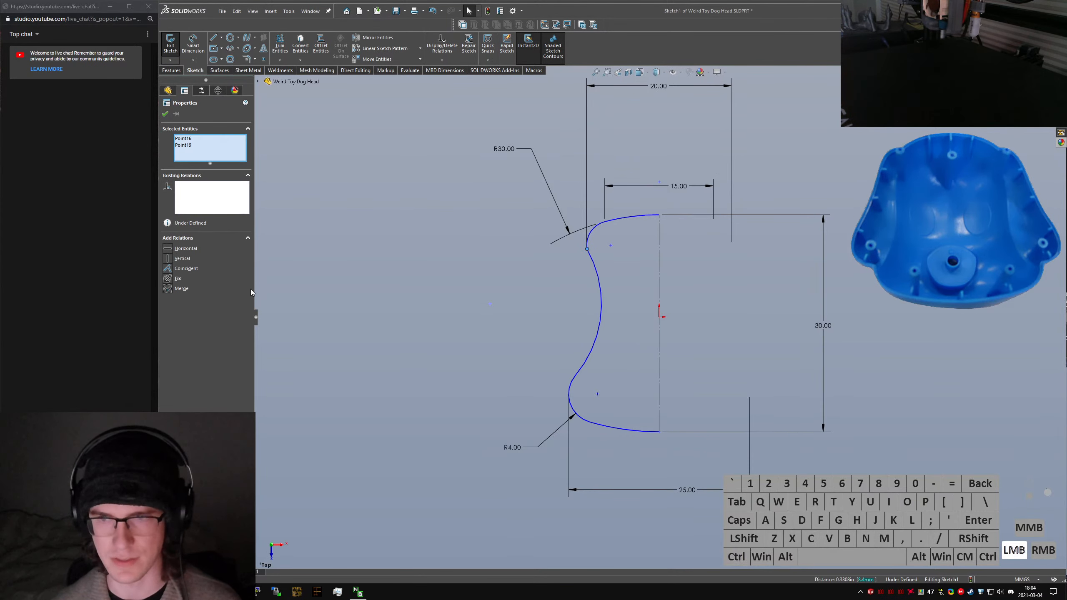
click(590, 243)
ctrl+click(599, 275)
key(alt+a)
click(622, 293)
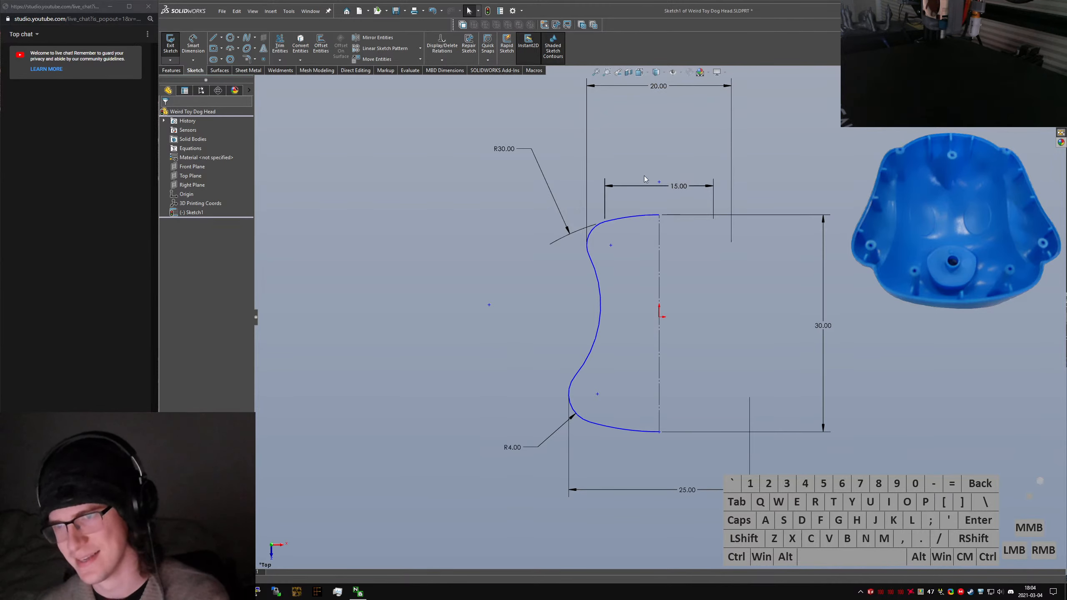
Move the 15 mm dimension higher above the outline and place the R30 label just above the top arc
drag(679, 186, 672, 121)
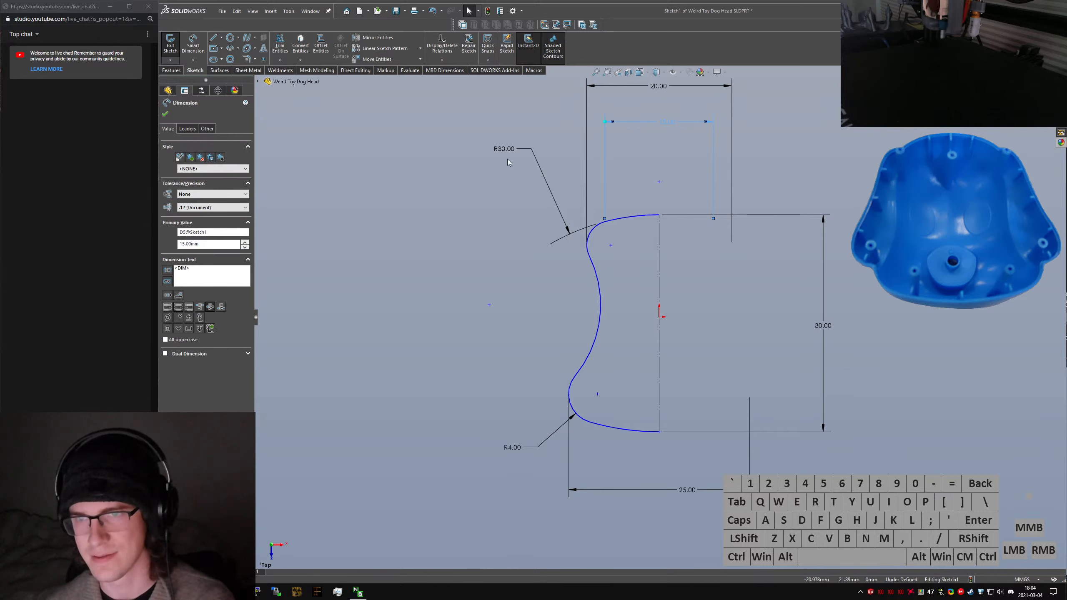
drag(509, 151, 633, 185)
click(663, 208)
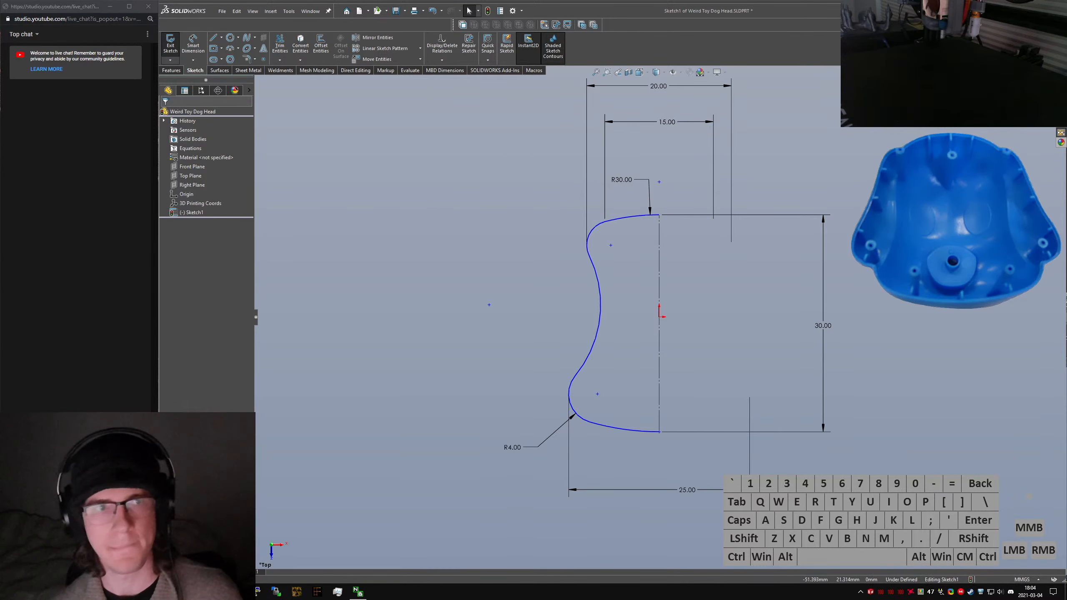
click(0, 131)
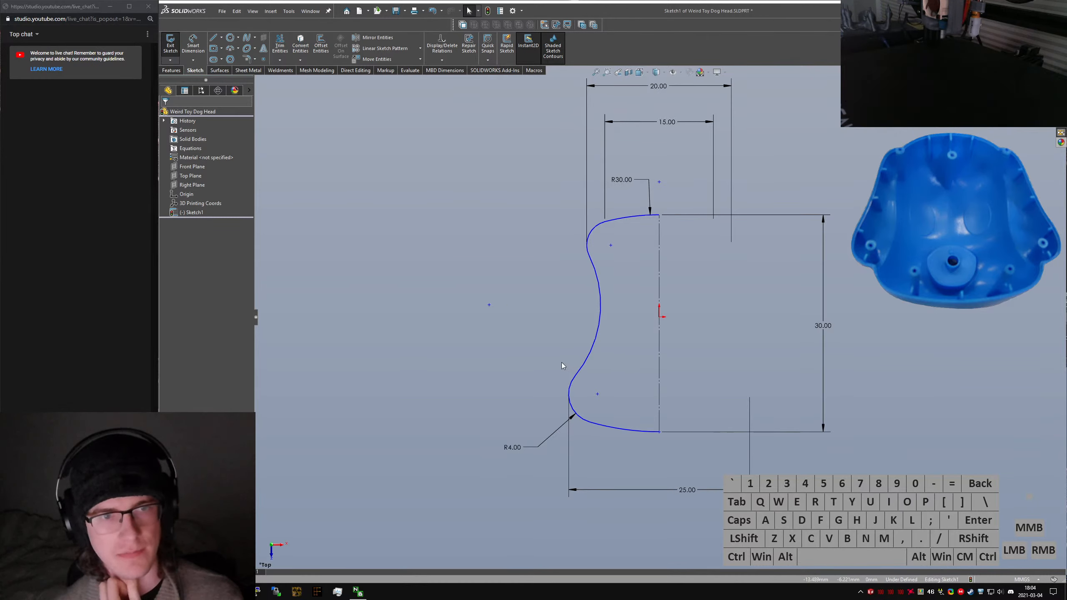
Add a radius dimension to the upper corner arc as a driven dimension
right_drag(575, 369, 615, 343)
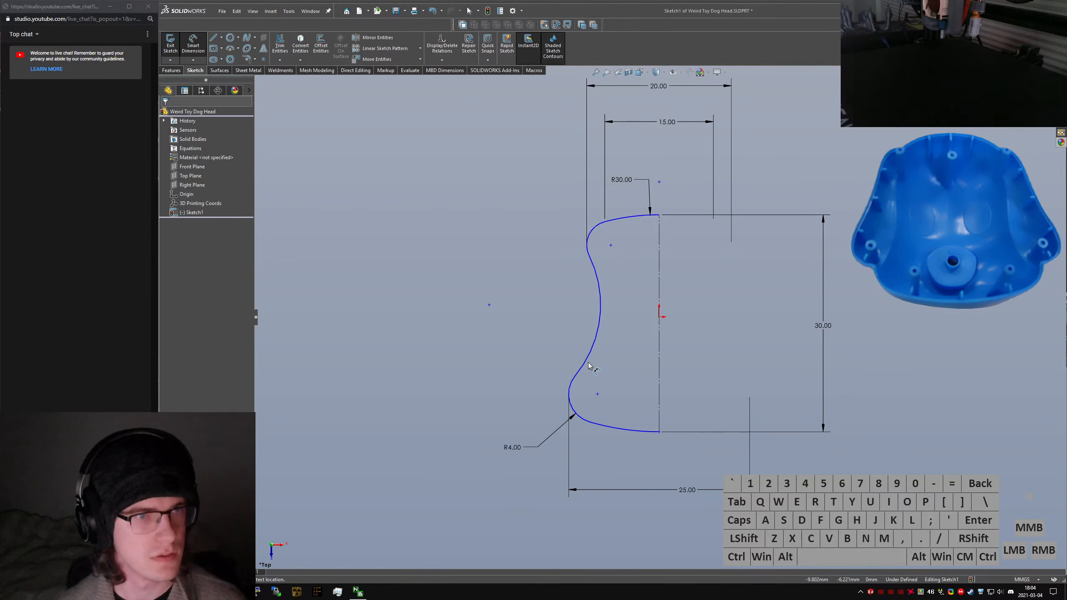
click(590, 244)
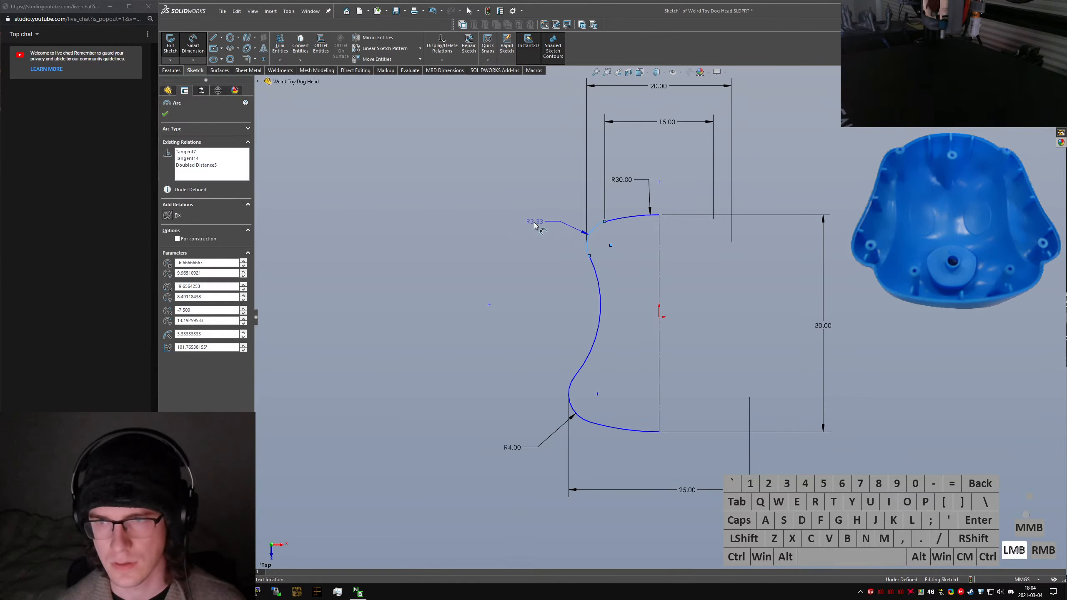
key(Escape)
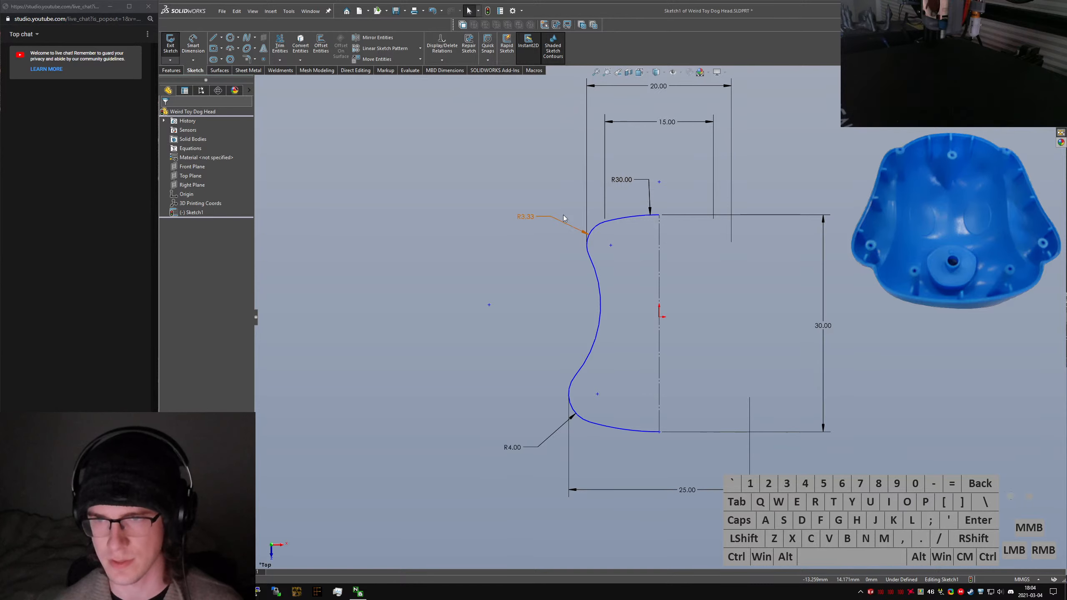
click(565, 231)
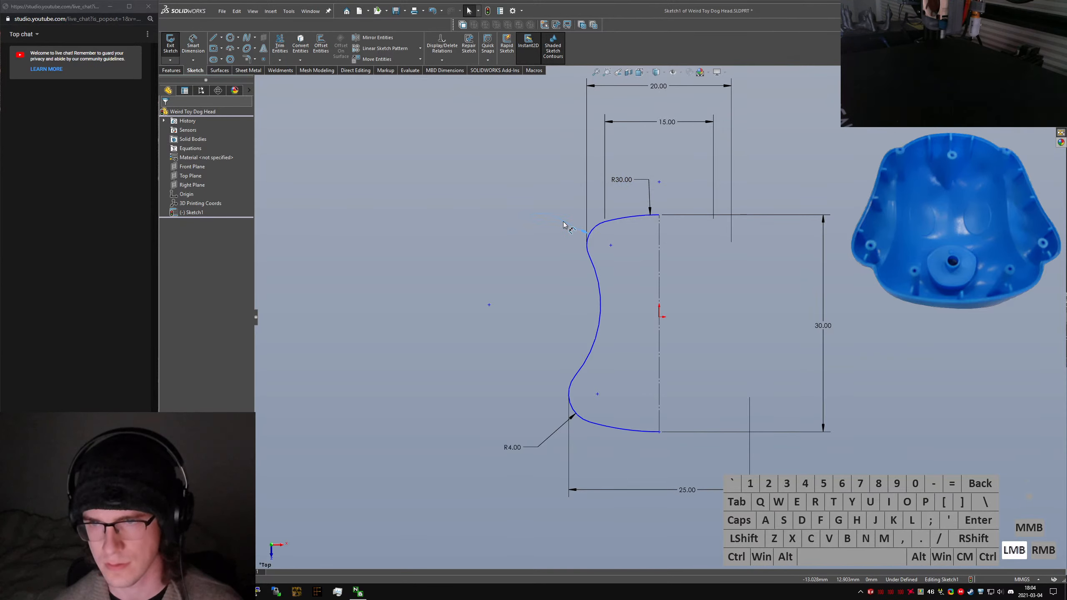
Delete the 15 mm doubled-distance dimension and clear the Driven option of the upper corner arc's radius dimension
click(671, 131)
key(Delete)
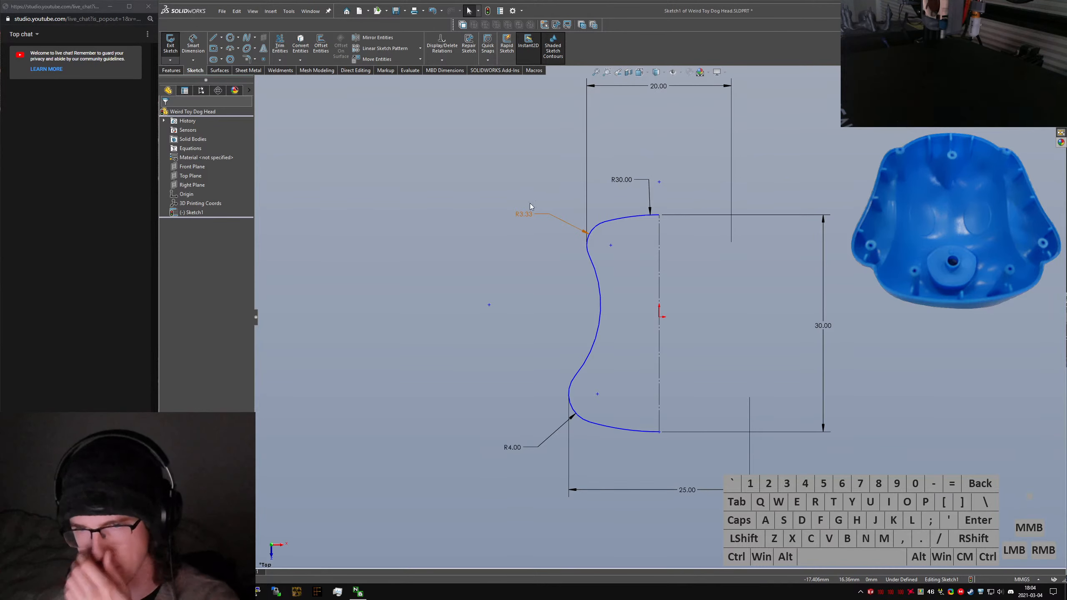
double_click(528, 215)
click(584, 296)
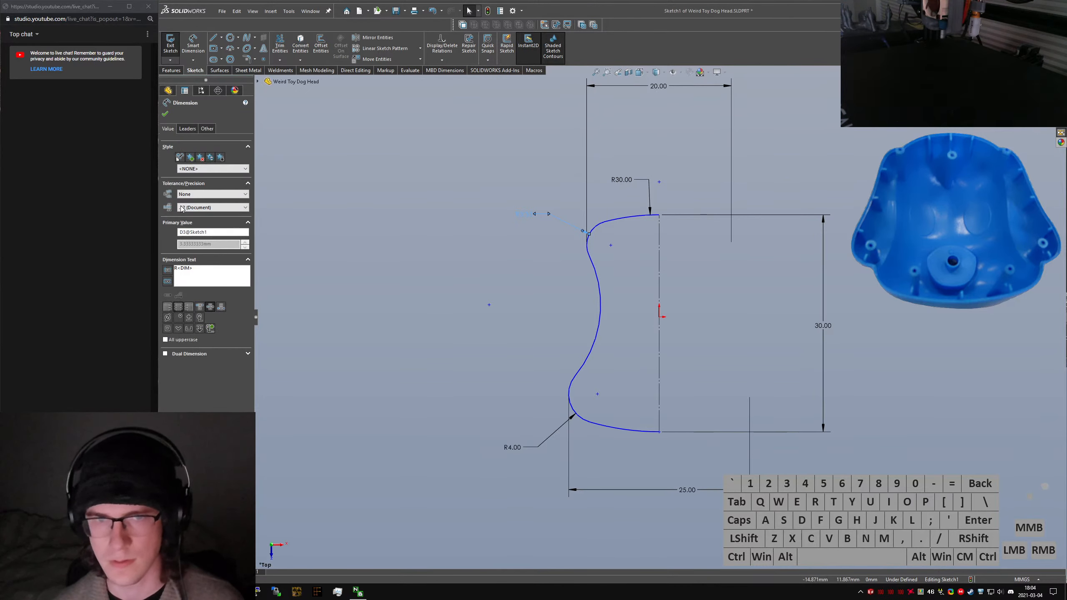
click(207, 129)
click(166, 223)
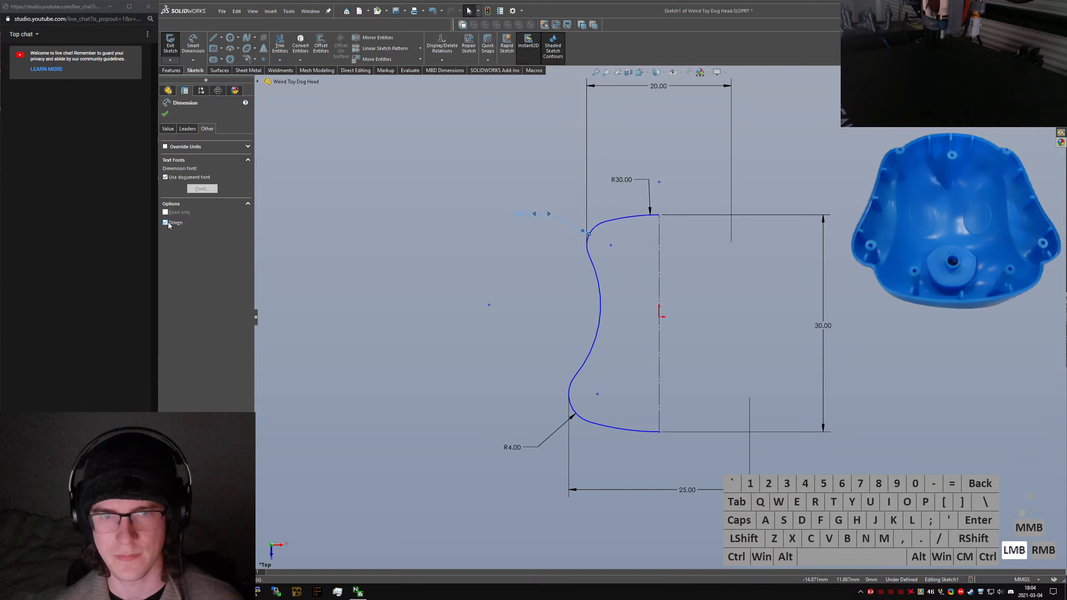
Try a 10 mm radius on the upper corner arc and settle on 6 mm
double_click(526, 215)
text(10)
key(Return)
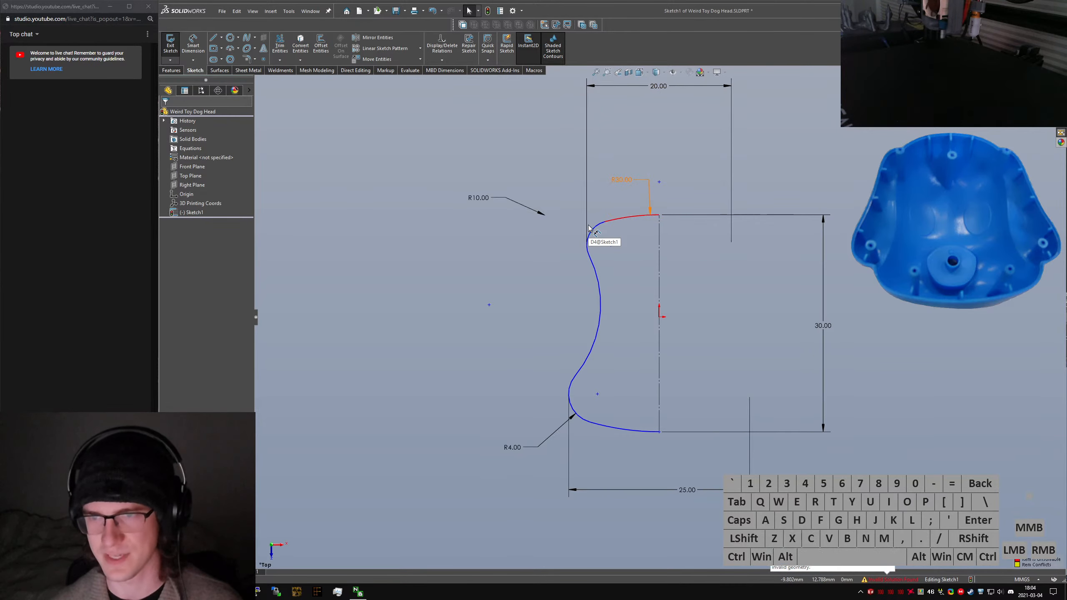
click(488, 204)
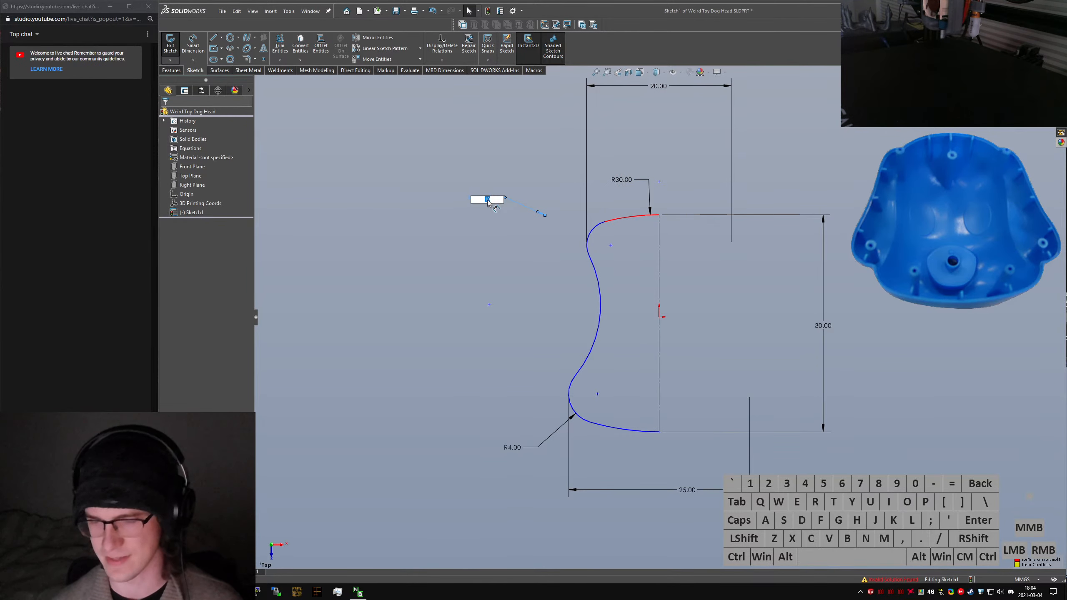
key(Return)
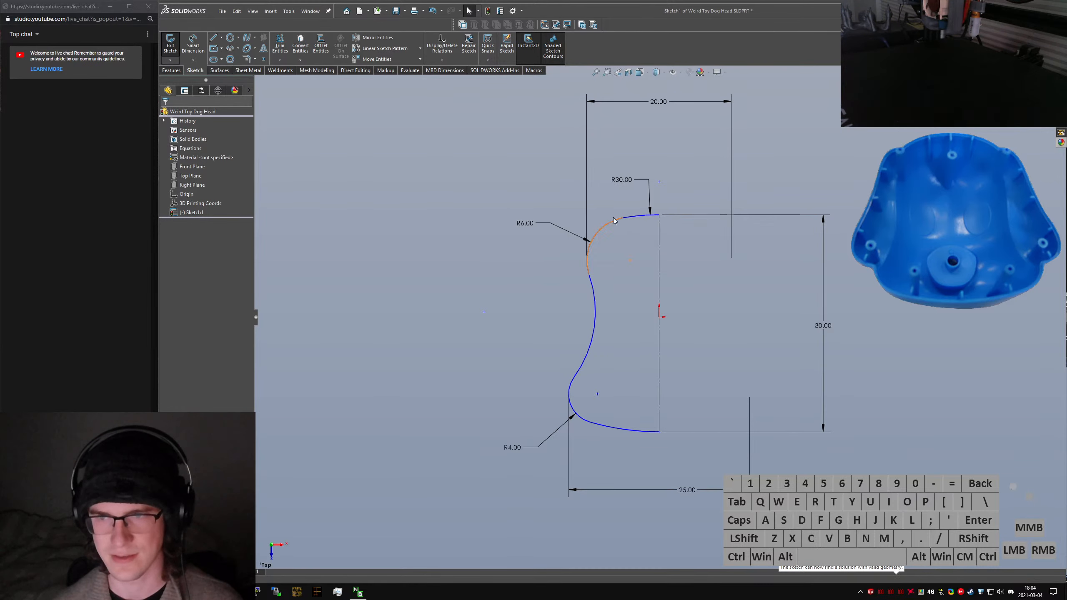
Drag the upper part of the outline into shape and make the origin the midpoint of the vertical centreline
drag(624, 222, 599, 227)
click(659, 305)
ctrl+click(661, 316)
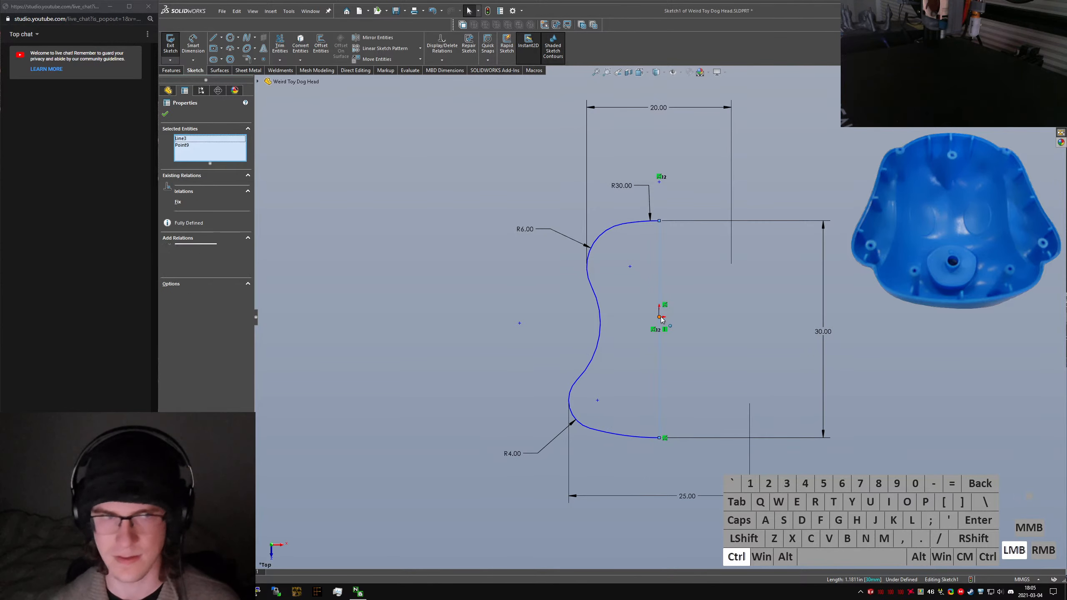
key(alt+m)
click(736, 384)
Add a doubled-distance dimension from the waist arc across the vertical centreline and set it to 18 mm
right_drag(735, 383, 718, 357)
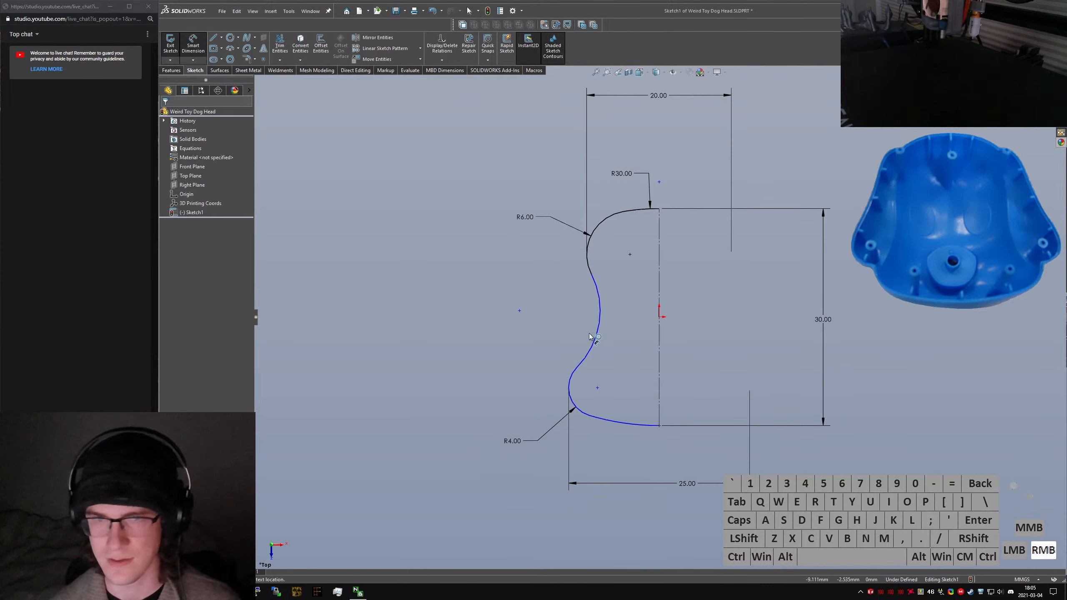
shift+click(600, 315)
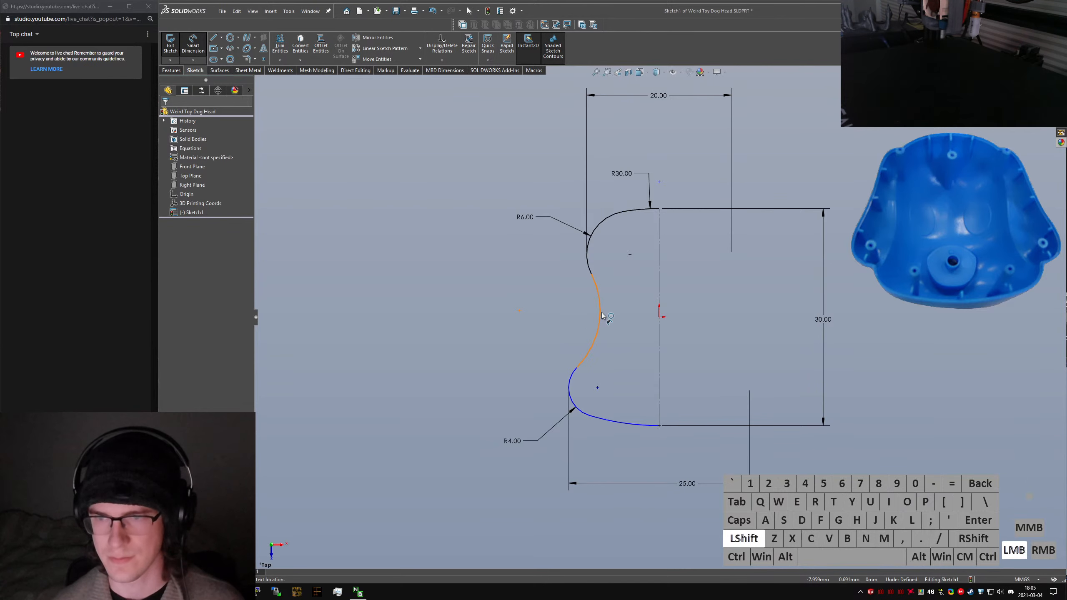
shift+click(660, 293)
click(697, 276)
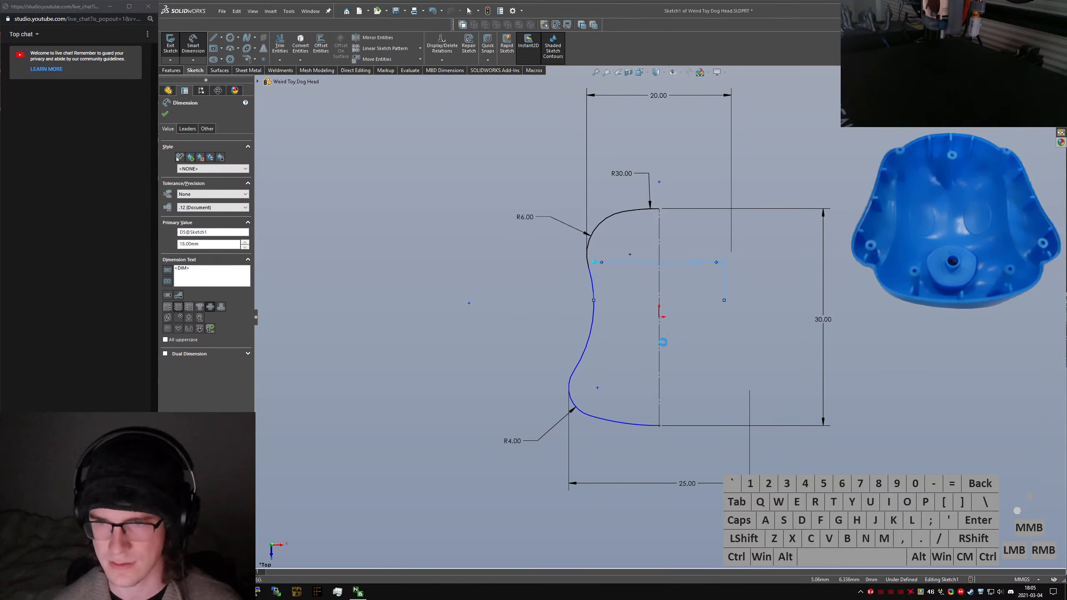
key(Escape)
Adjust the lower corner arc's centre freehand and give the bottom arc a radius dimension of 30 mm
click(597, 387)
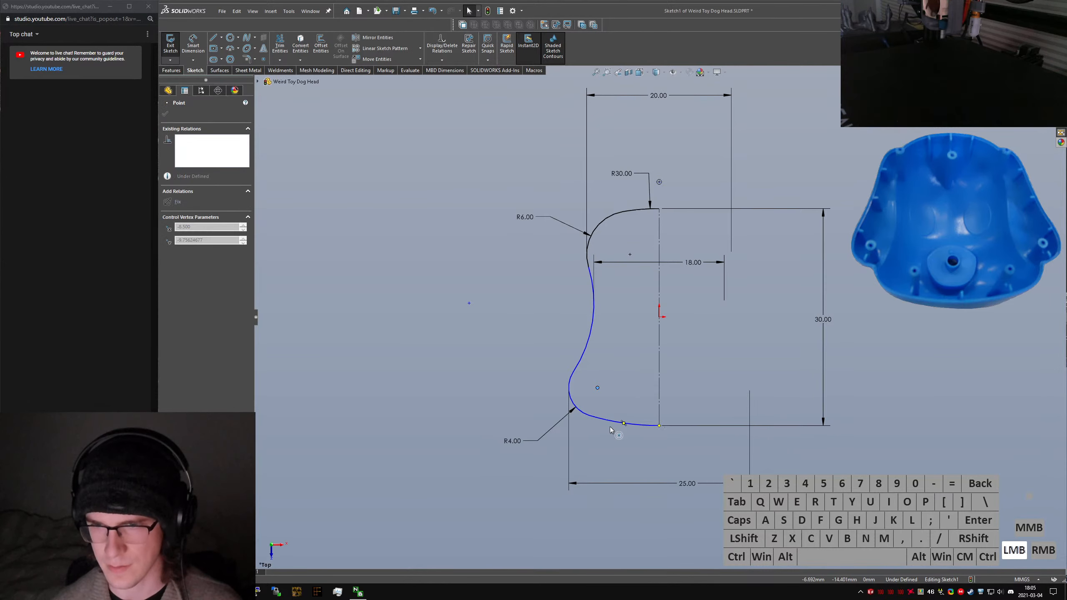
drag(597, 334, 597, 382)
click(602, 445)
right_drag(603, 444, 610, 429)
click(607, 418)
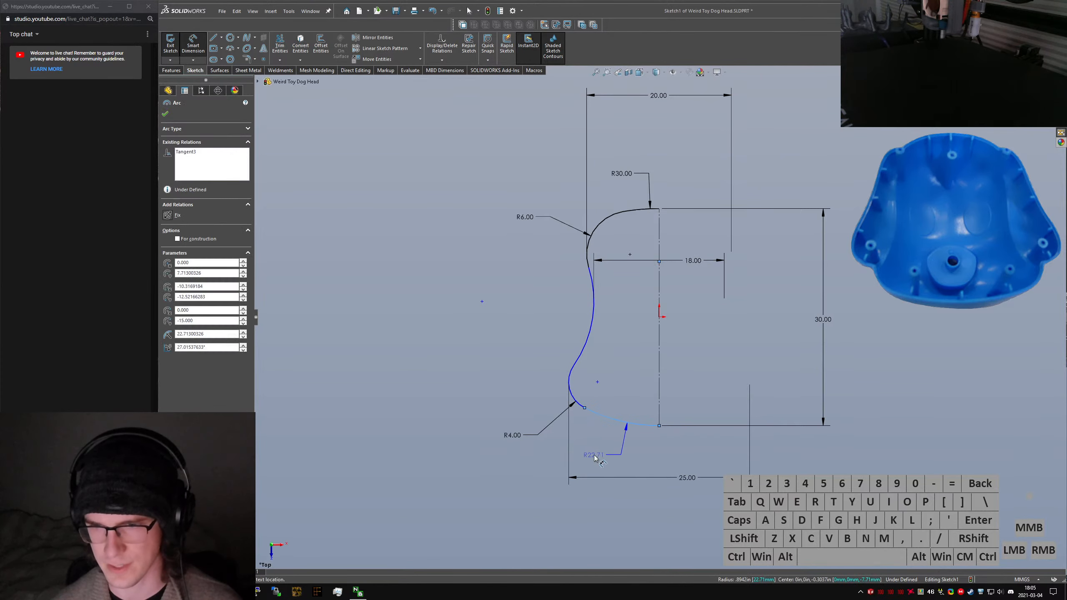
click(594, 456)
key(Return)
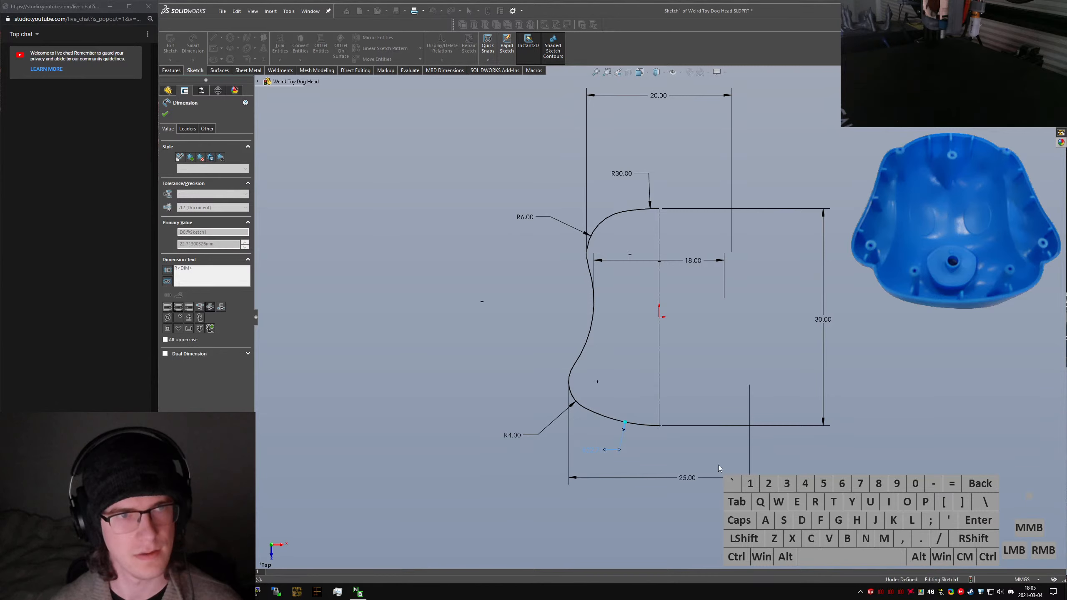
Try a 20 mm radius on the top arc and settle on 15 mm
double_click(622, 175)
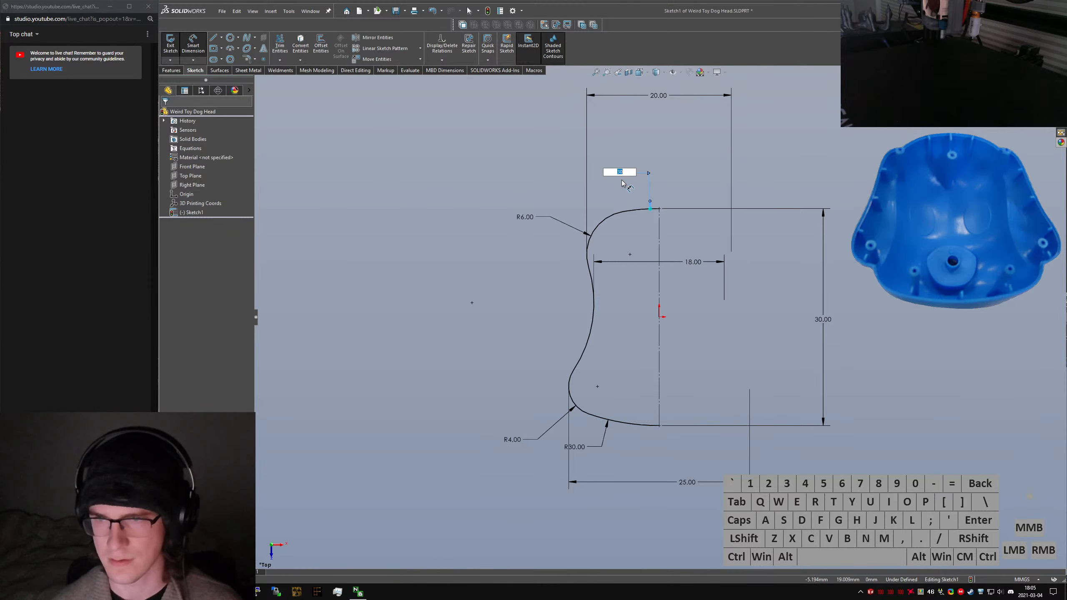
text(20)
click(635, 174)
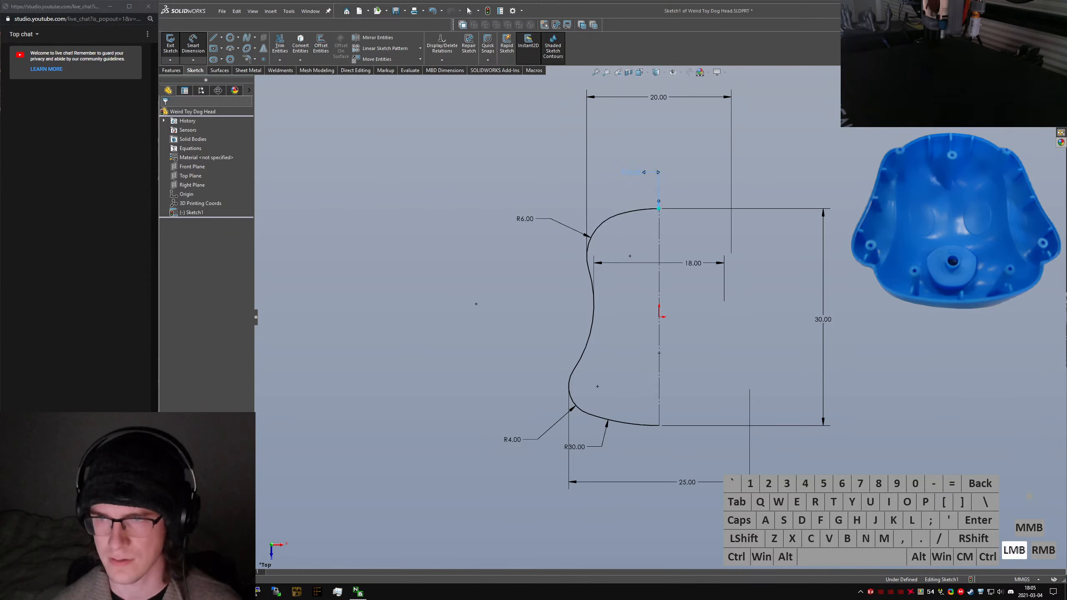
double_click(634, 173)
text(15)
key(Return)
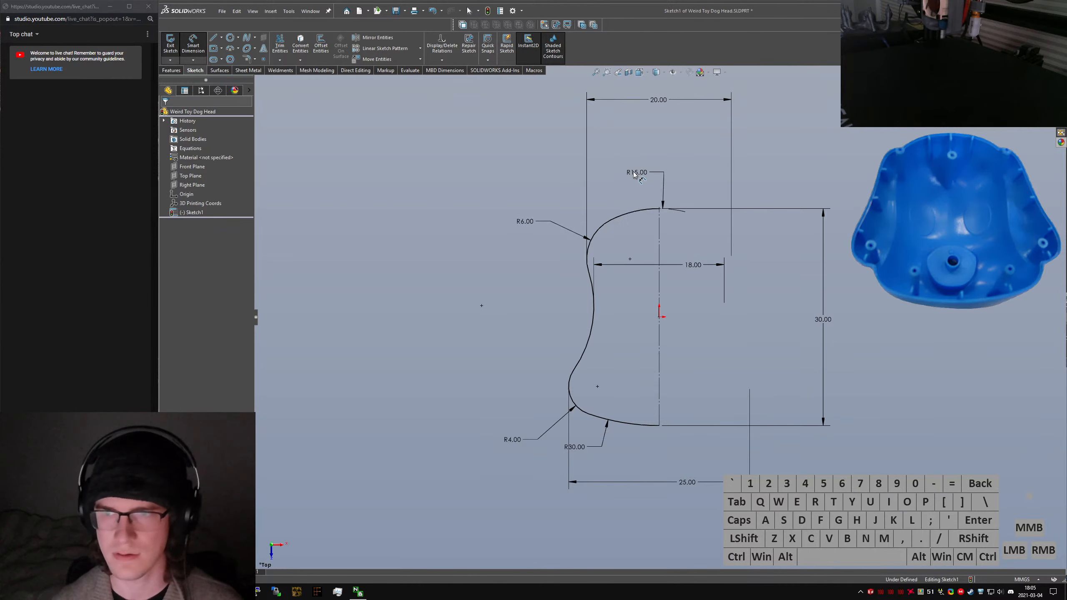
click(634, 175)
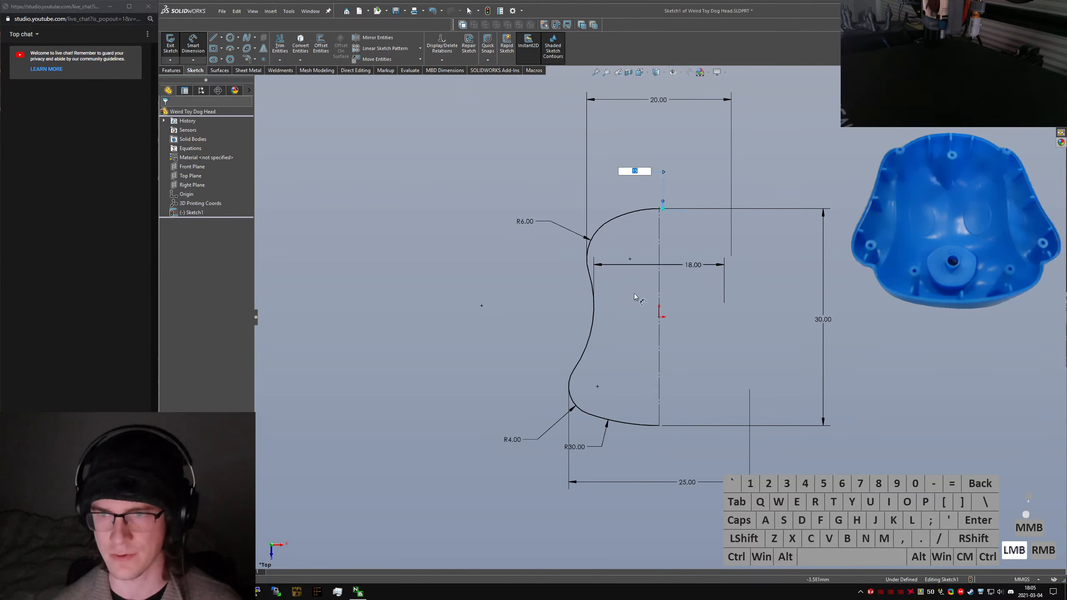
Try 19 mm for the doubled waist width and settle on 18.5 mm
click(694, 264)
text(19)
key(Return)
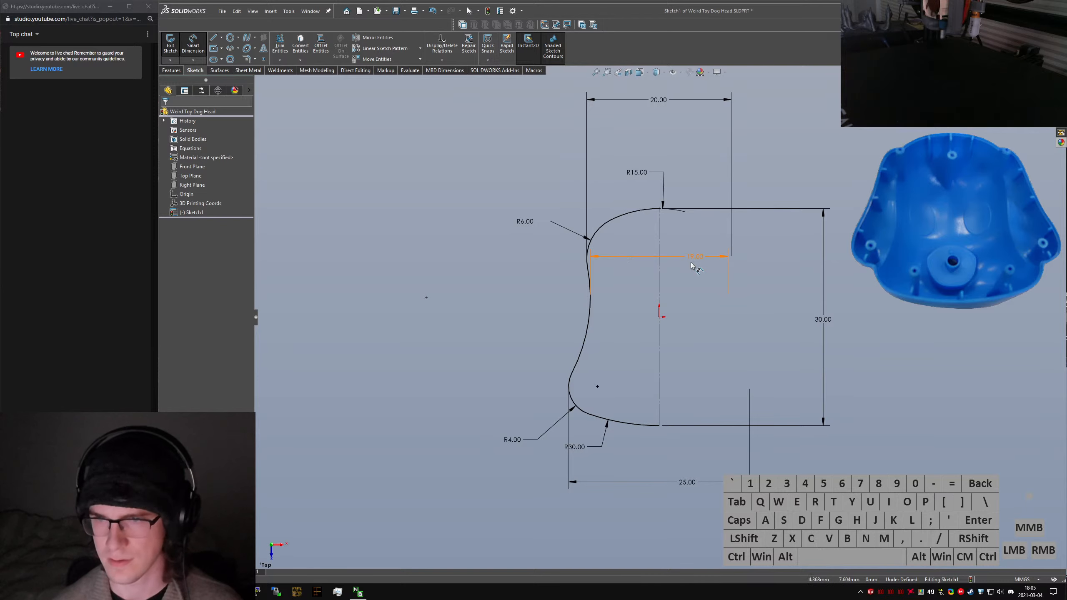
click(691, 266)
key(Return)
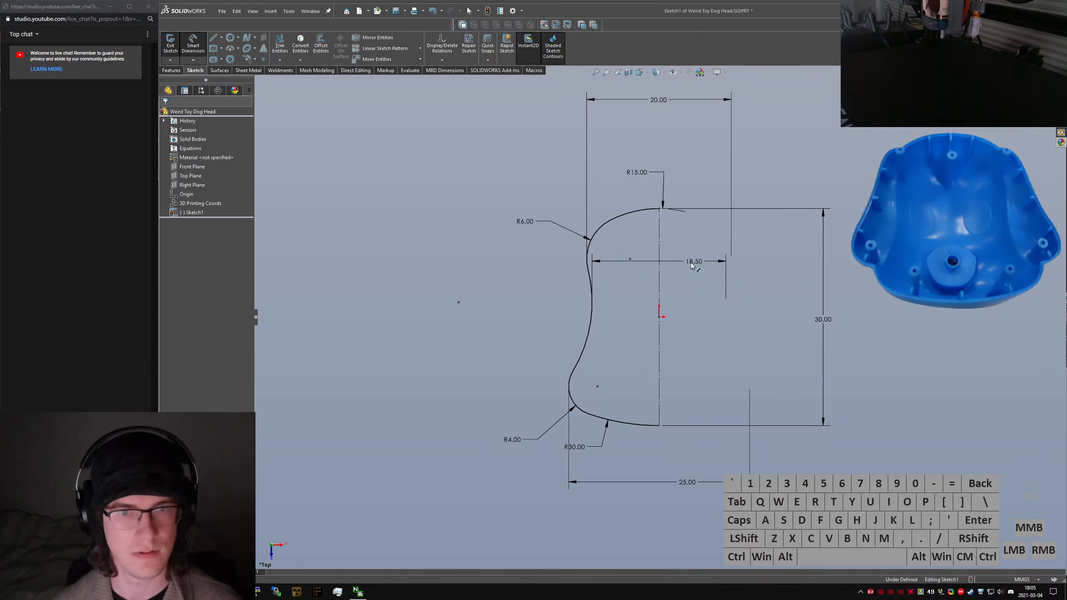
Set the lower corner arc's radius to 5 mm
click(509, 442)
key(Return)
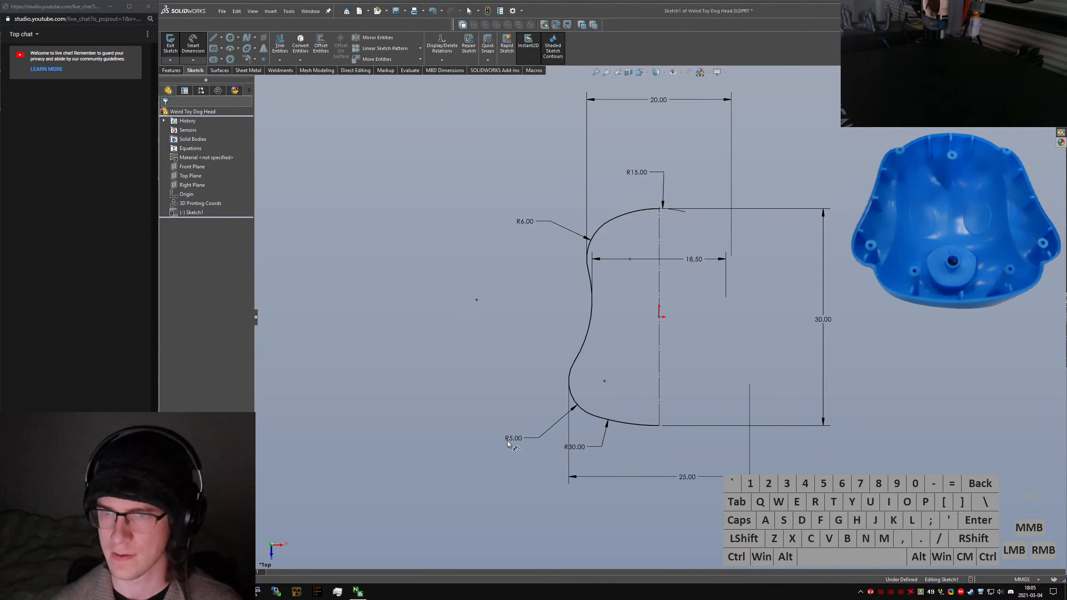
key(Escape)
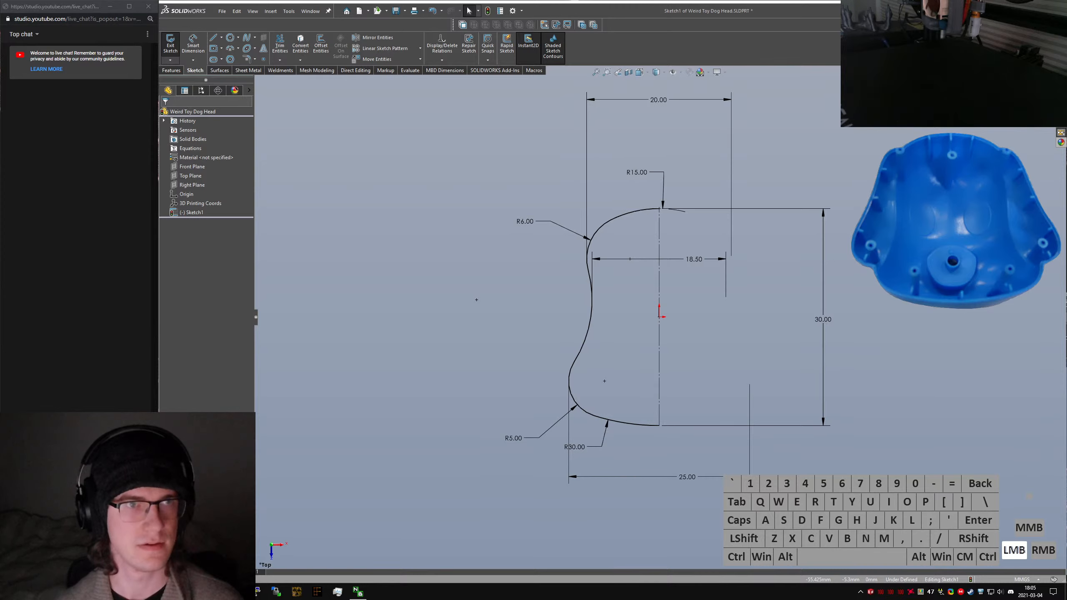
key(ctrl+w)
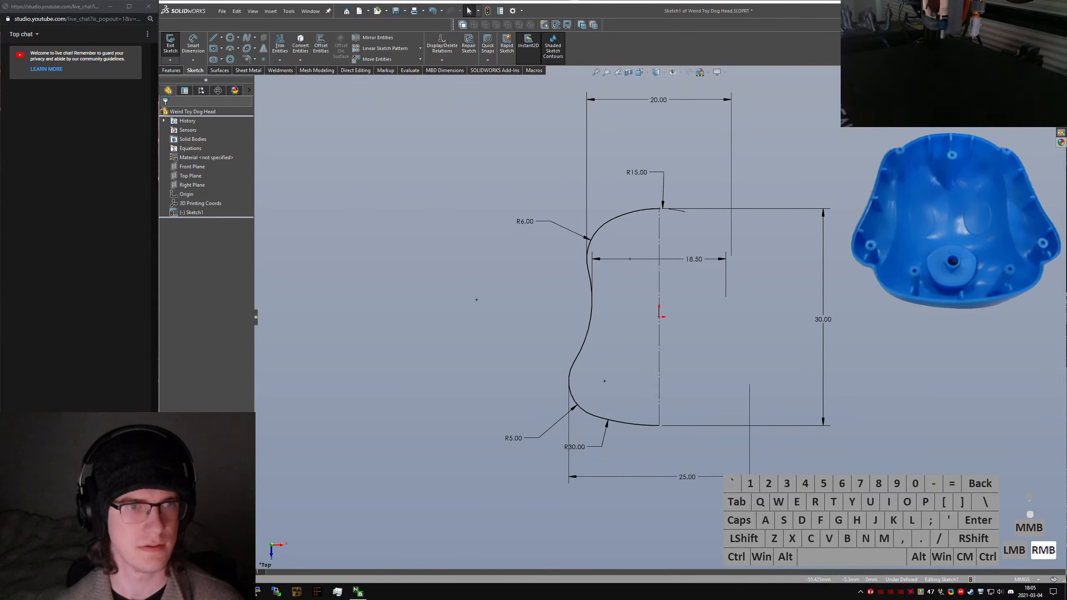
mouse_move(1, 201)
mouse_down()
mouse_move(309, 188)
mouse_move(302, 117)
mouse_move(287, 105)
mouse_move(902, 126)
mouse_move(928, 109)
mouse_move(297, 202)
mouse_move(0, 197)
mouse_up()
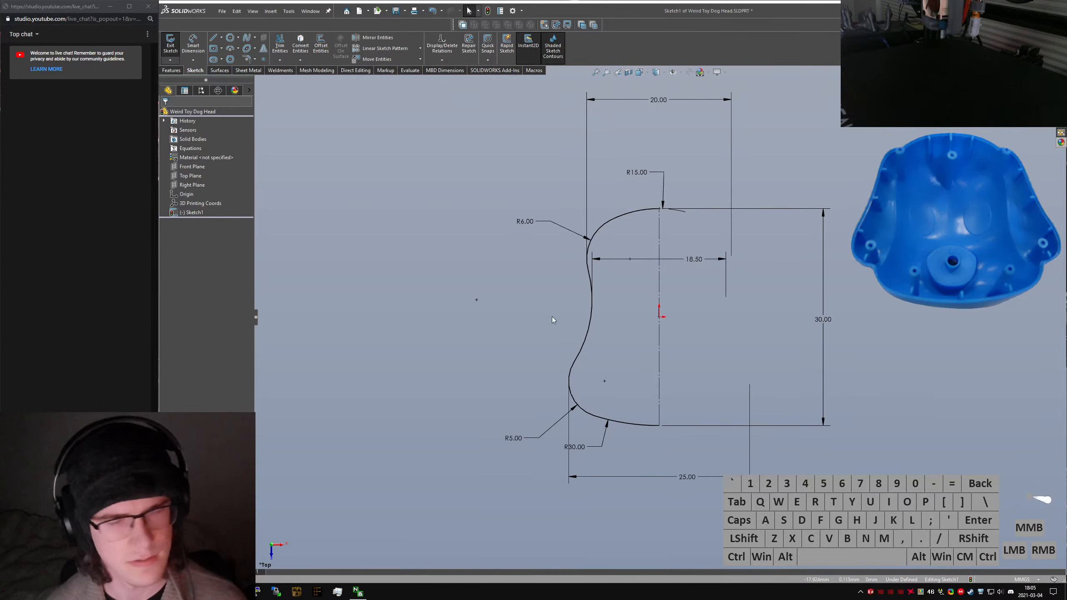
Try mirroring the half outline about the vertical centreline, and undo the mirror
click(531, 277)
drag(485, 174, 695, 455)
right_drag(406, 523, 432, 496)
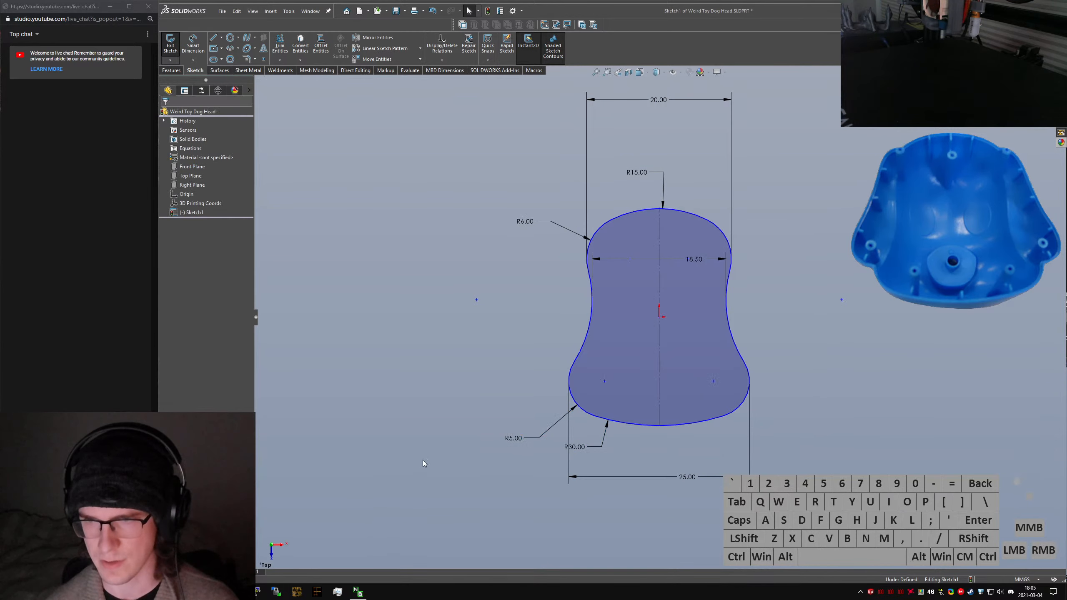
click(423, 461)
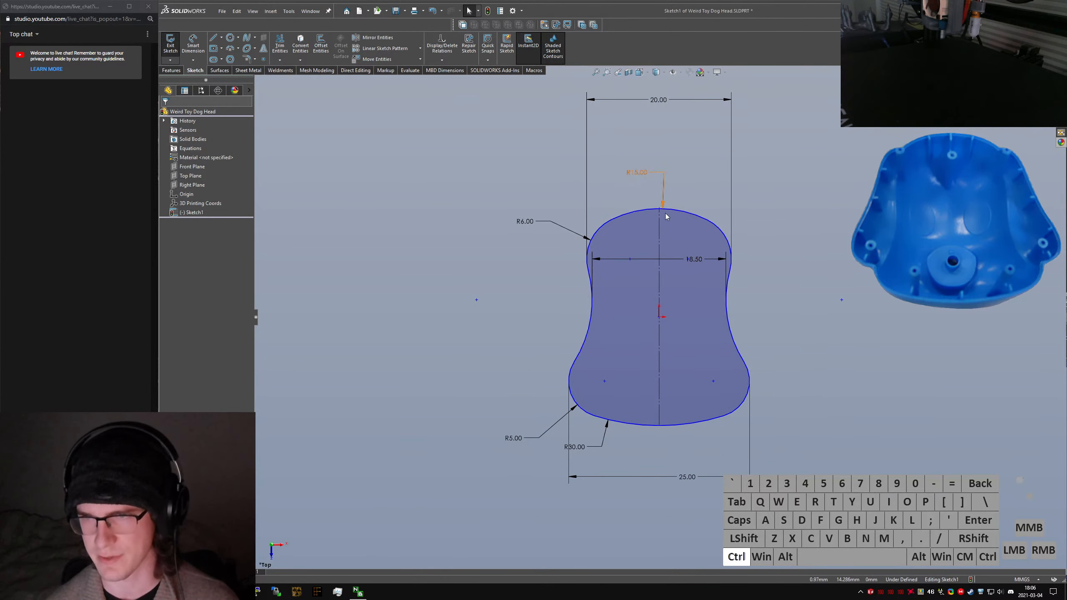
key(ctrl+z)
click(761, 300)
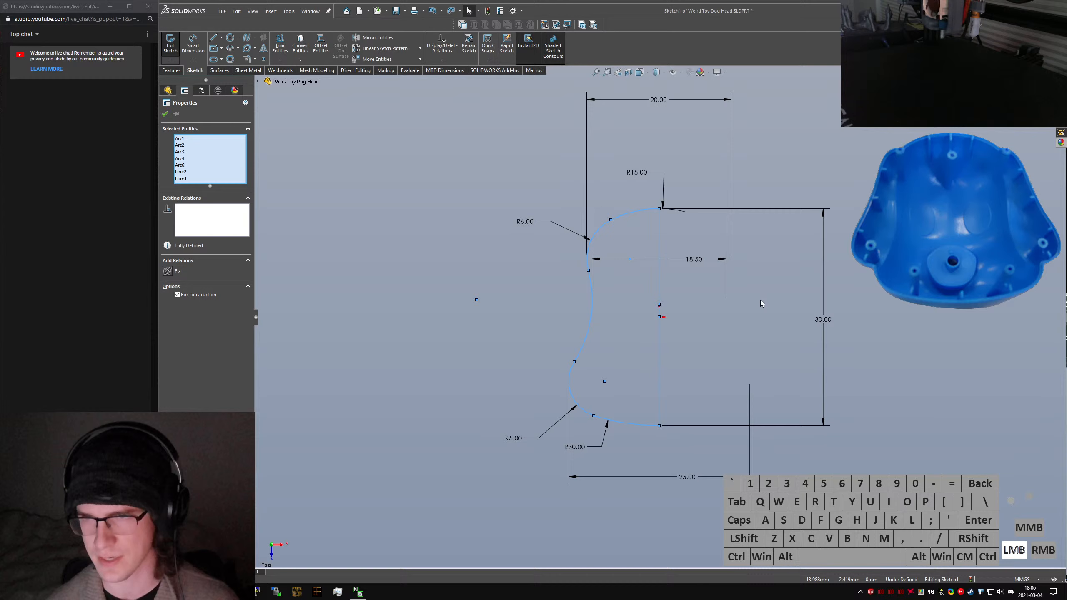
click(561, 291)
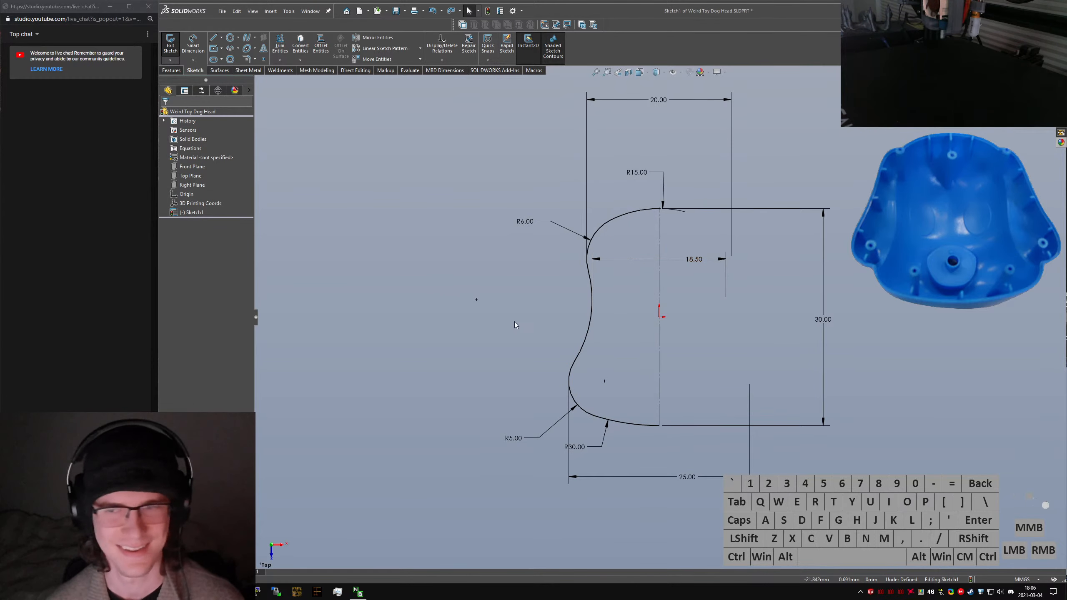
right_drag(669, 201, 661, 205)
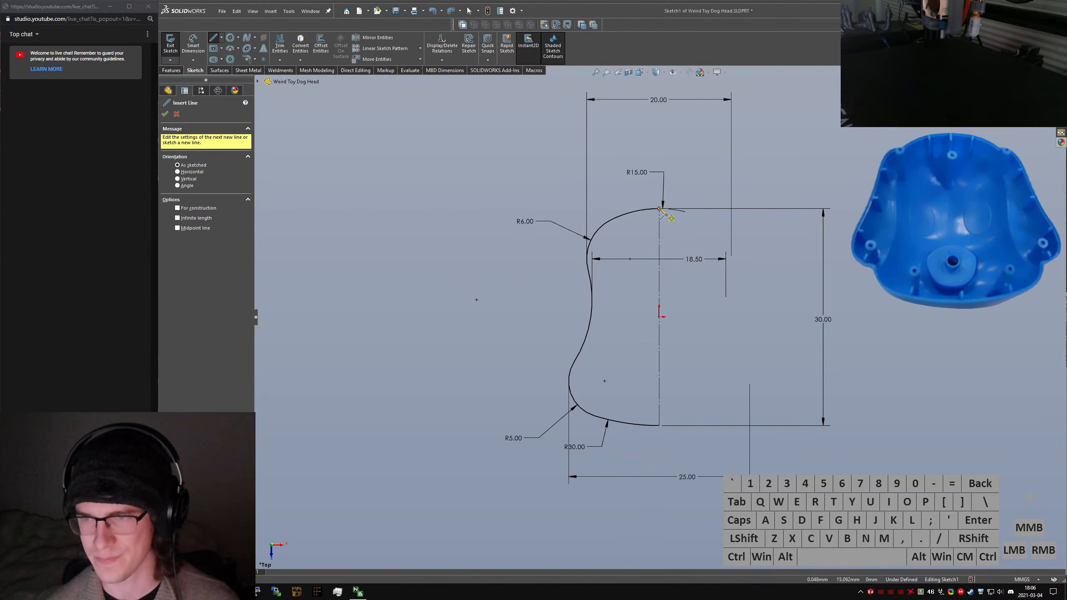
click(659, 209)
key(Escape)
Draw a vertical line about 5 mm long downward from the bottom arc's end on the centreline and make it construction geometry
right_drag(682, 444, 663, 446)
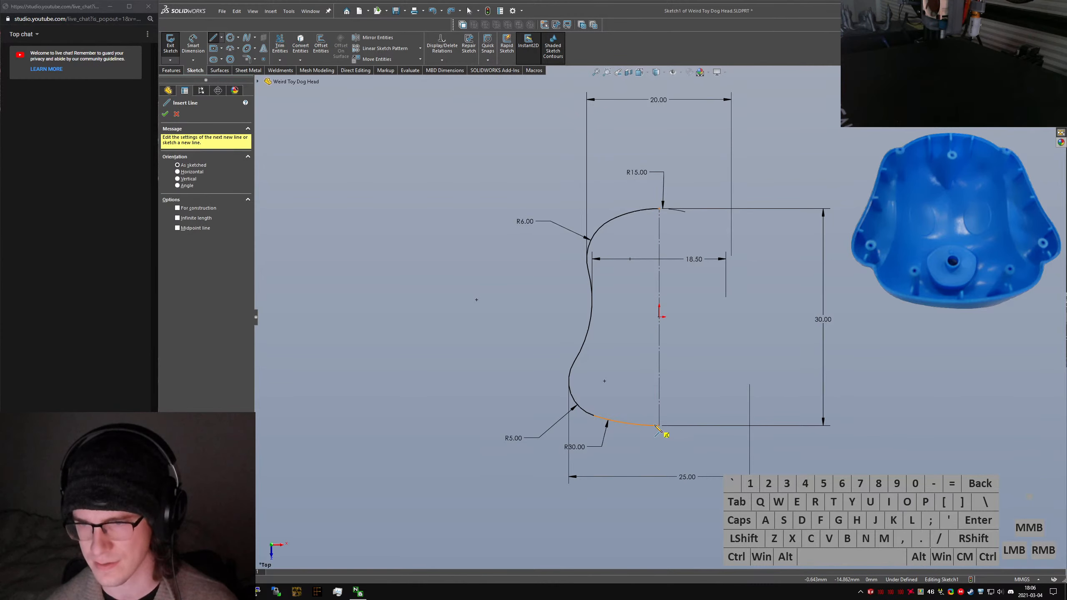
drag(659, 426, 659, 460)
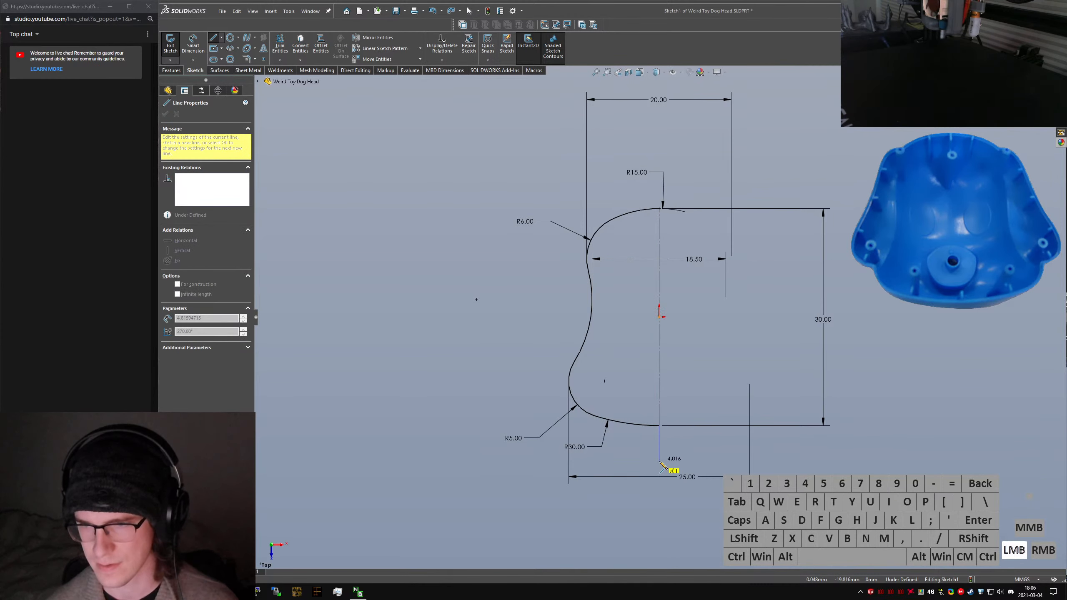
key(Escape)
click(659, 453)
key(alt+c)
click(701, 458)
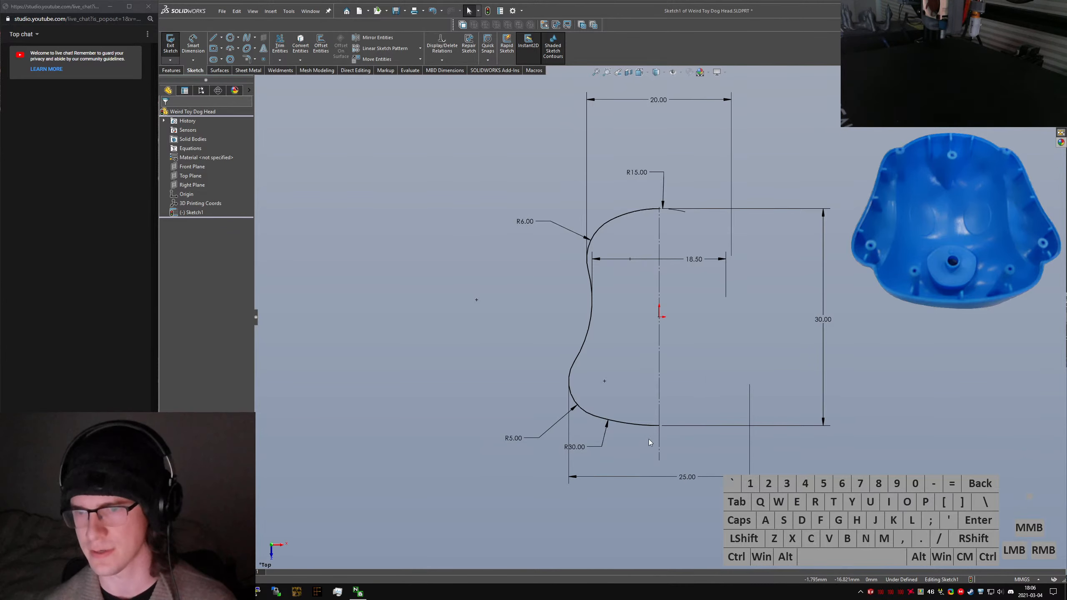
Convert the long vertical centreline to a solid line that closes the half profile, and exit the sketch
click(659, 380)
key(alt+c)
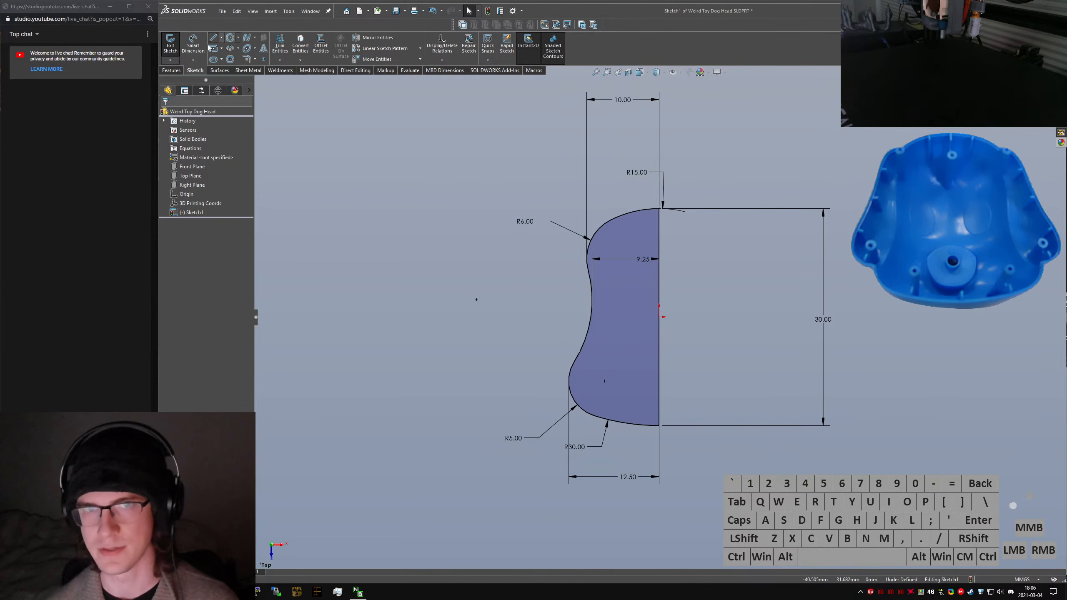
click(171, 47)
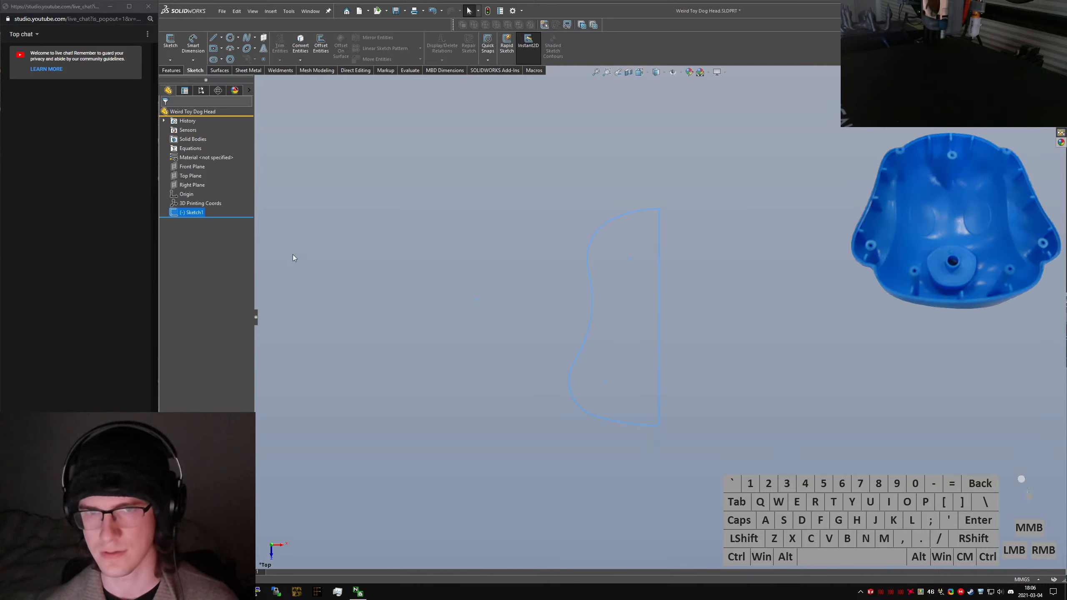
Reopen the sketch and replace the lower width dimension with a doubled 25 mm dimension from the lower corner arc to the short construction line
right_click(185, 212)
click(203, 197)
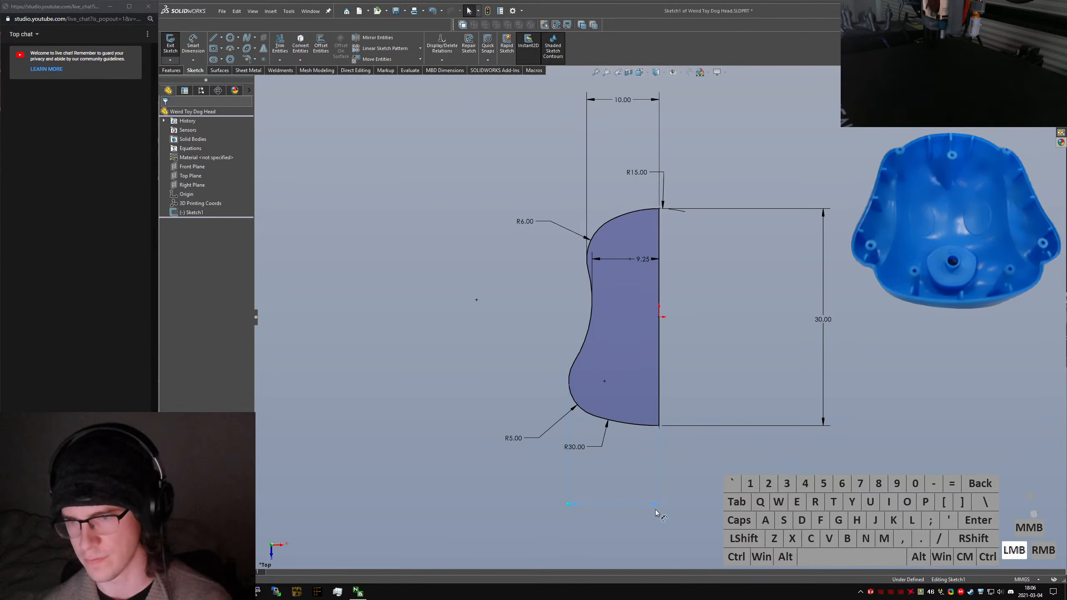
mouse_move(588, 383)
right_down()
mouse_move(578, 348)
mouse_move(586, 386)
mouse_move(584, 366)
right_up()
shift+click(571, 388)
click(659, 445)
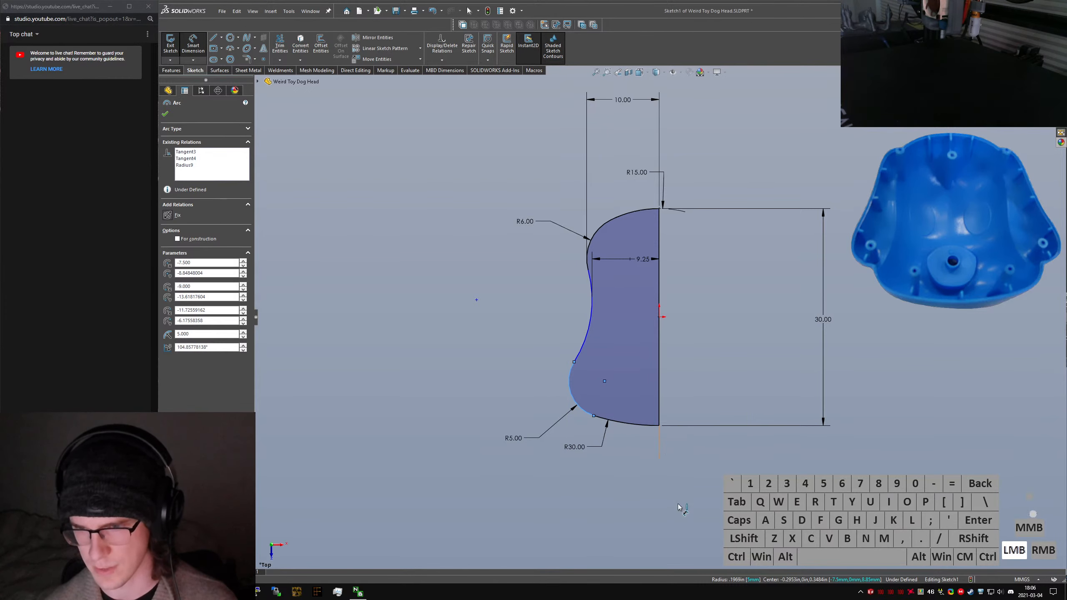
click(678, 509)
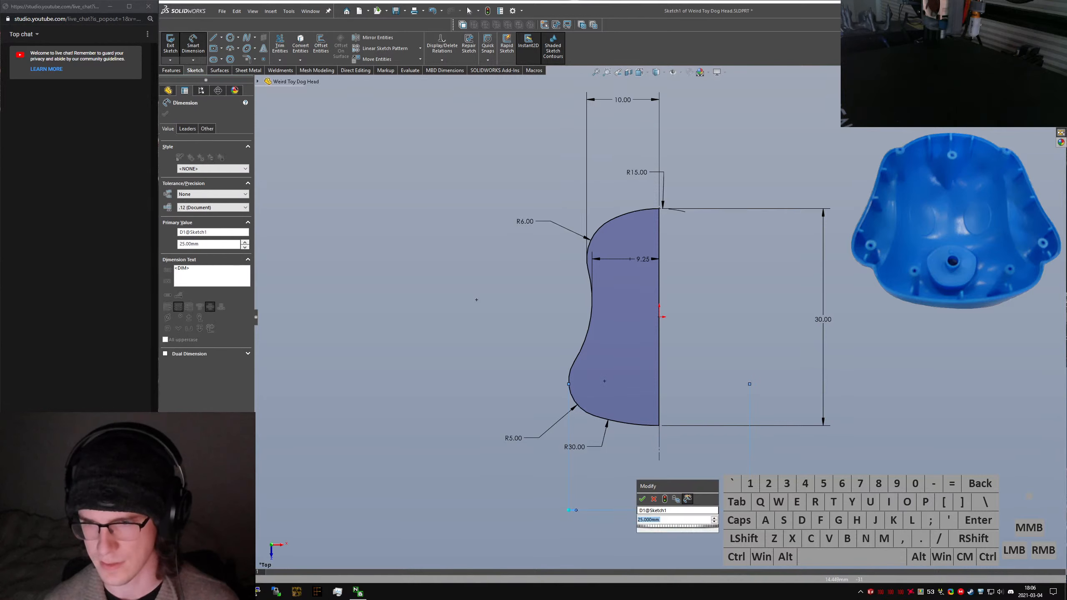
key(Return)
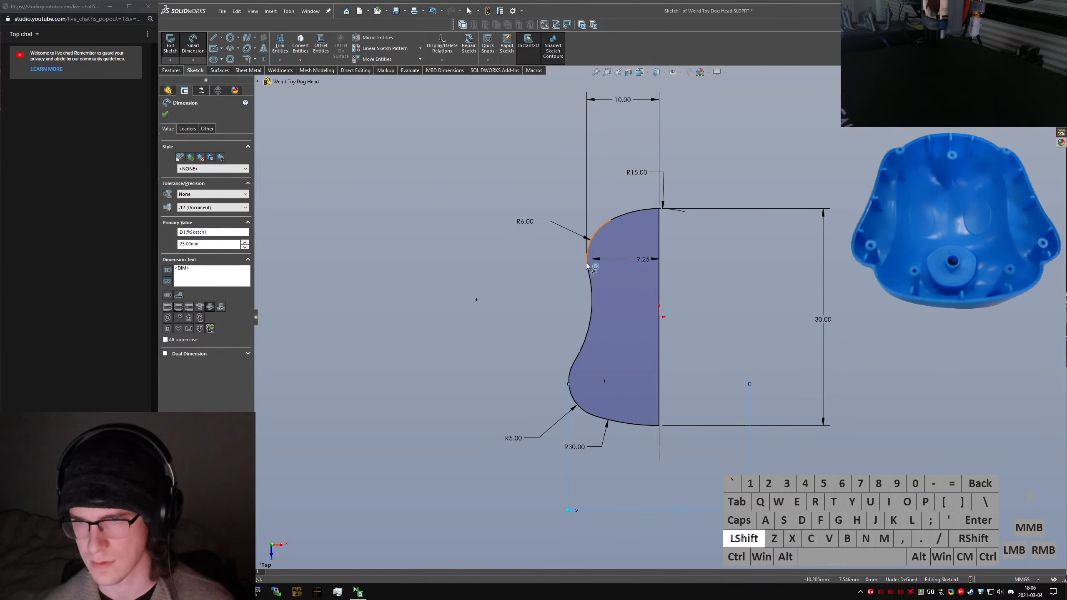
Dimension the upper corner arc to the short construction line as a doubled 20 mm width and delete the 10 mm dimension
shift+click(659, 446)
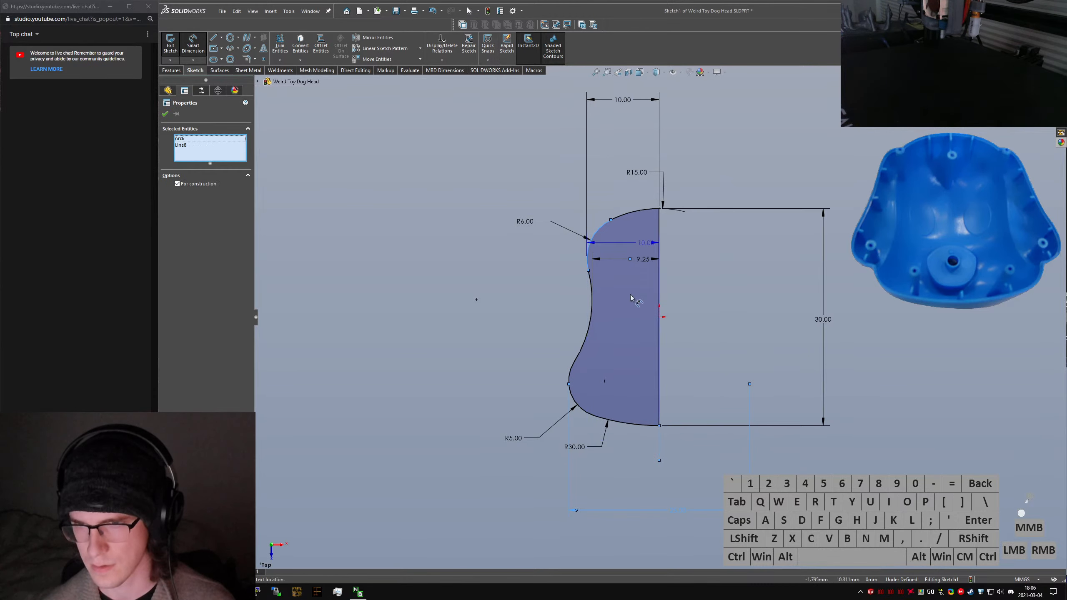
click(666, 93)
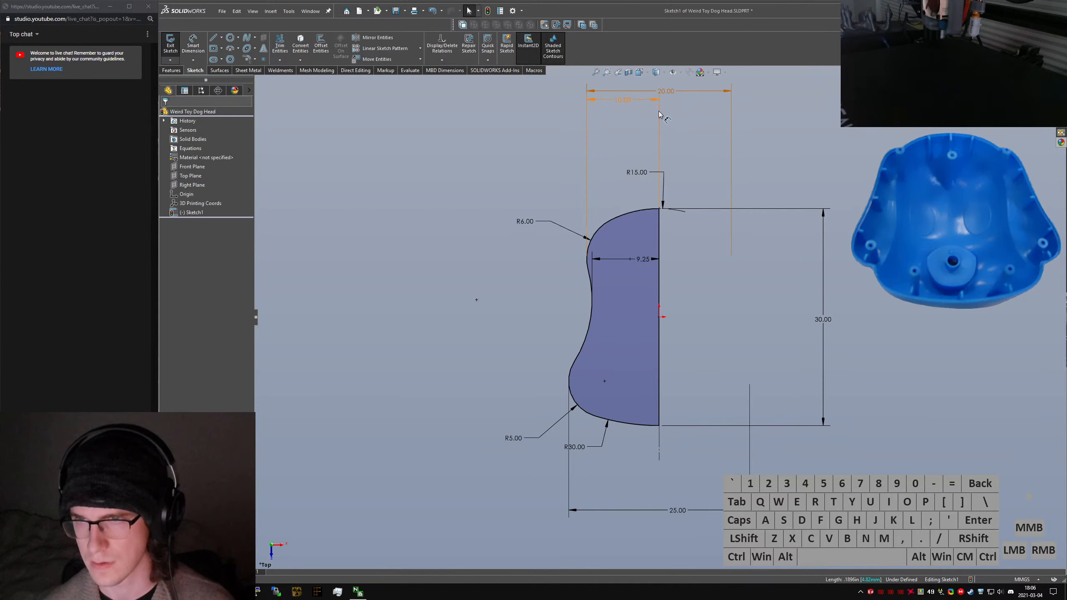
key(Delete)
Replace the waist's half-width dimension with a doubled 18.5 mm dimension from the concave arc to the short construction line
drag(644, 262, 639, 266)
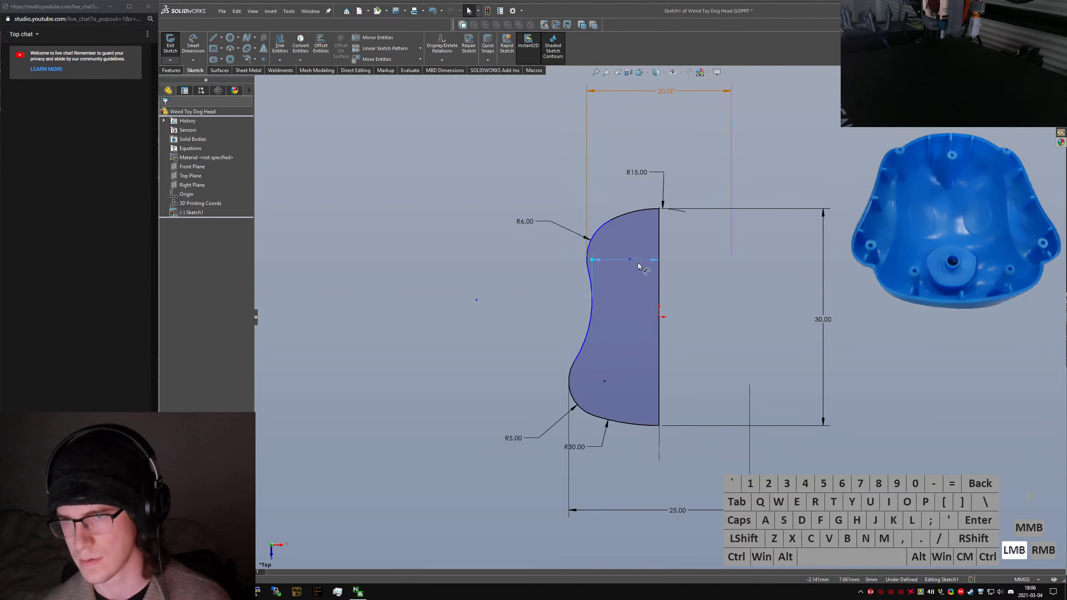
right_drag(691, 389, 594, 305)
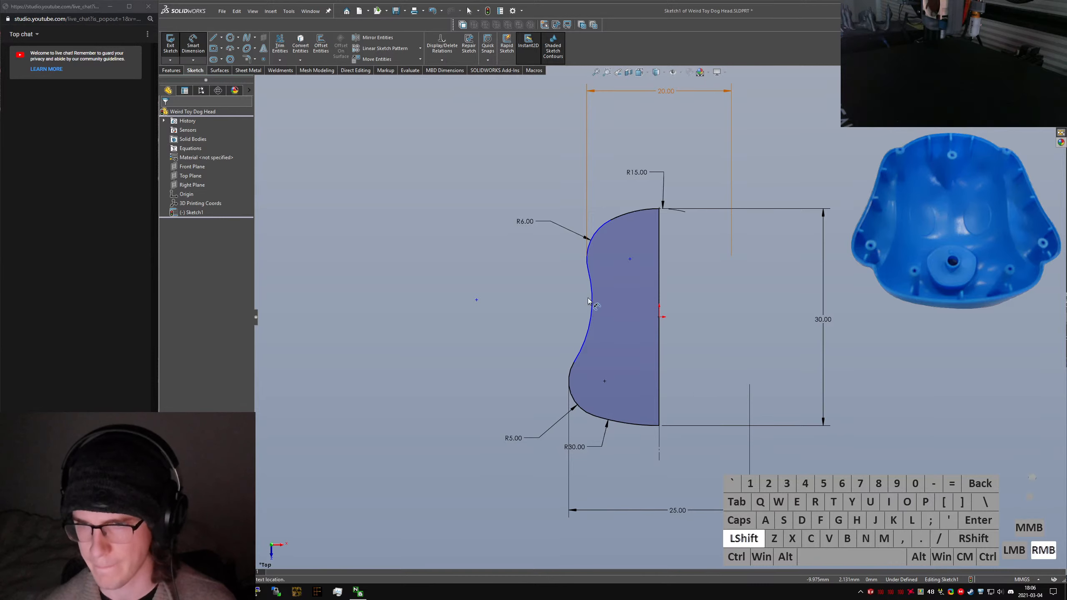
shift+click(591, 317)
shift+click(659, 446)
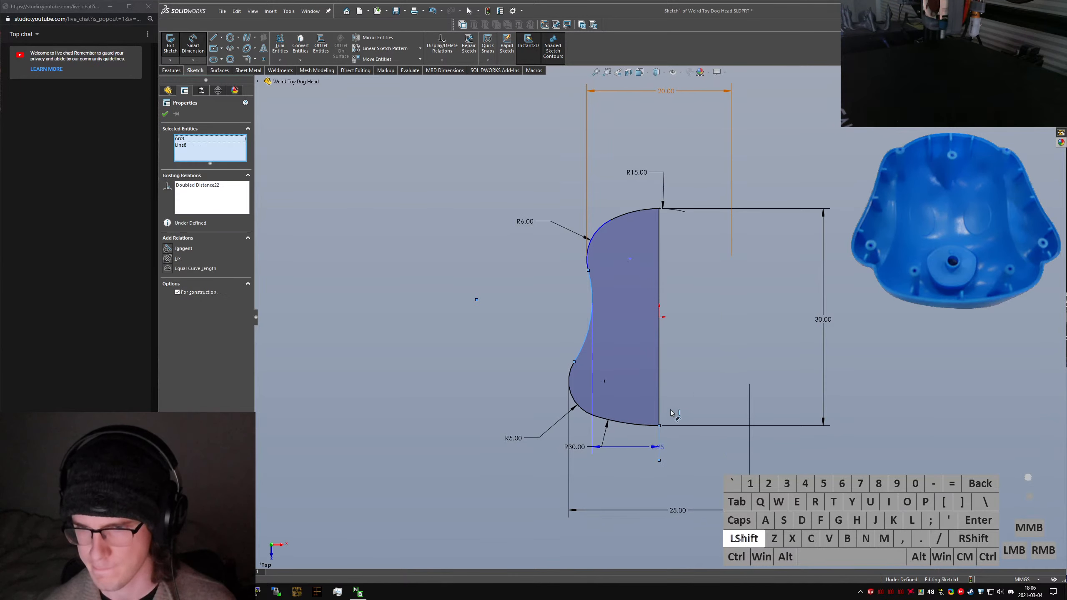
click(774, 313)
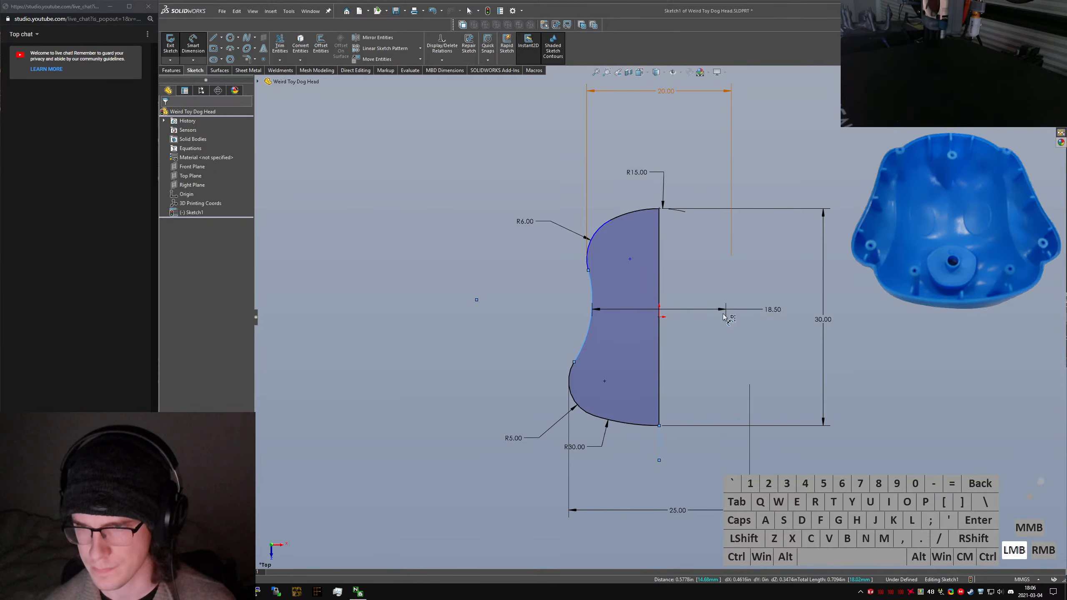
click(734, 301)
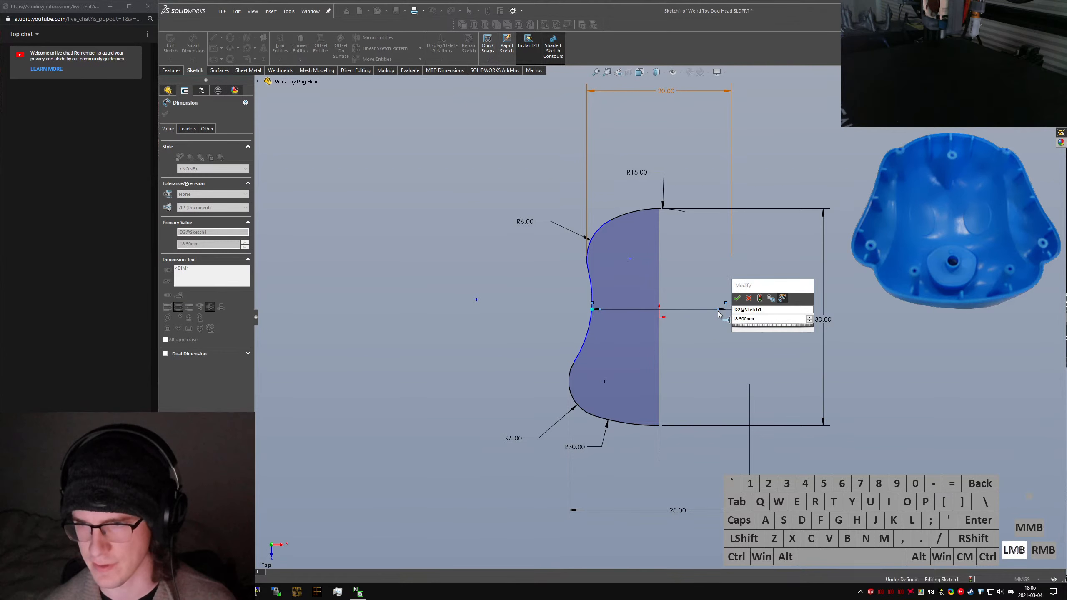
click(719, 309)
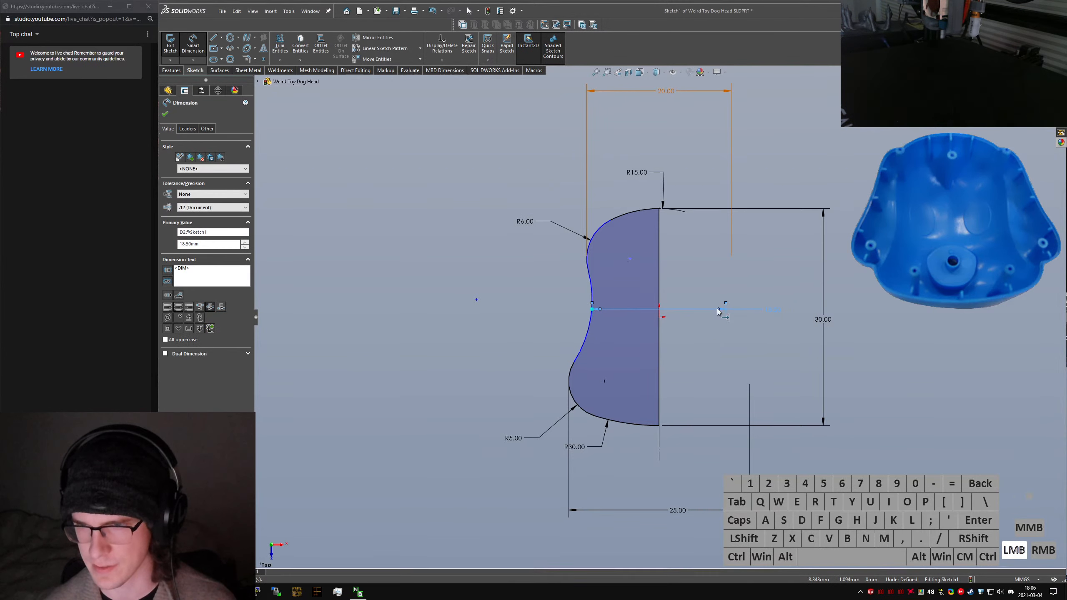
click(730, 279)
Change the doubled 20 mm upper width from a driven to a driving dimension and exit the sketch
click(667, 91)
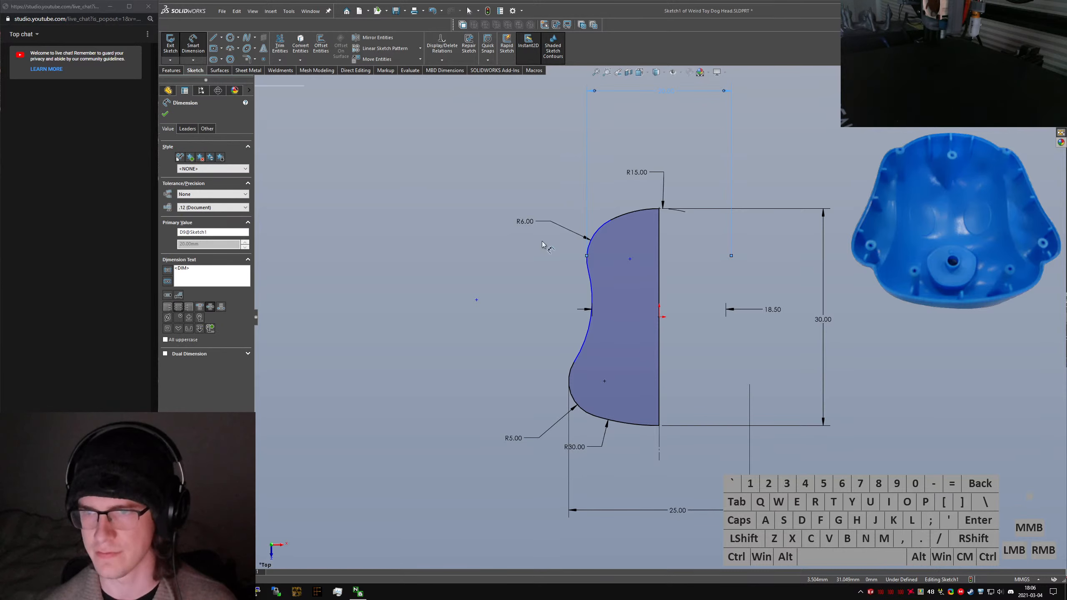
click(207, 133)
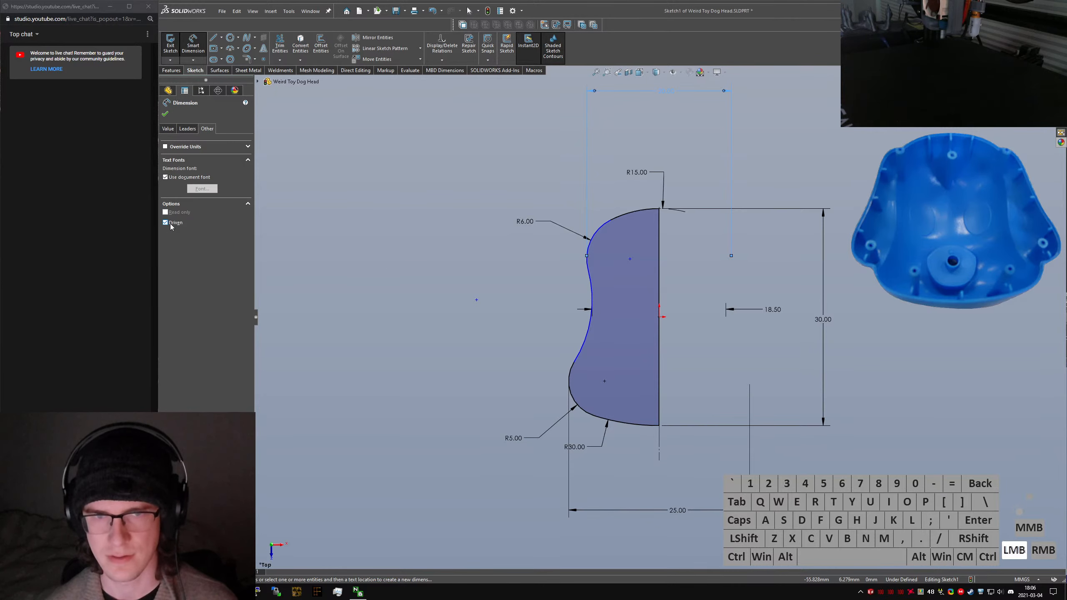
click(165, 114)
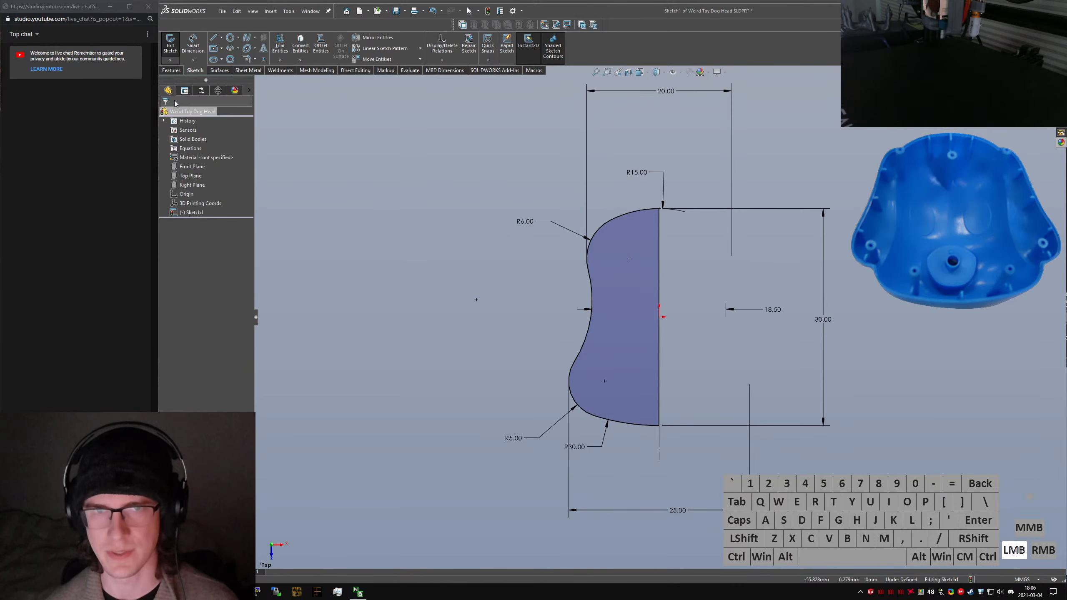
click(170, 44)
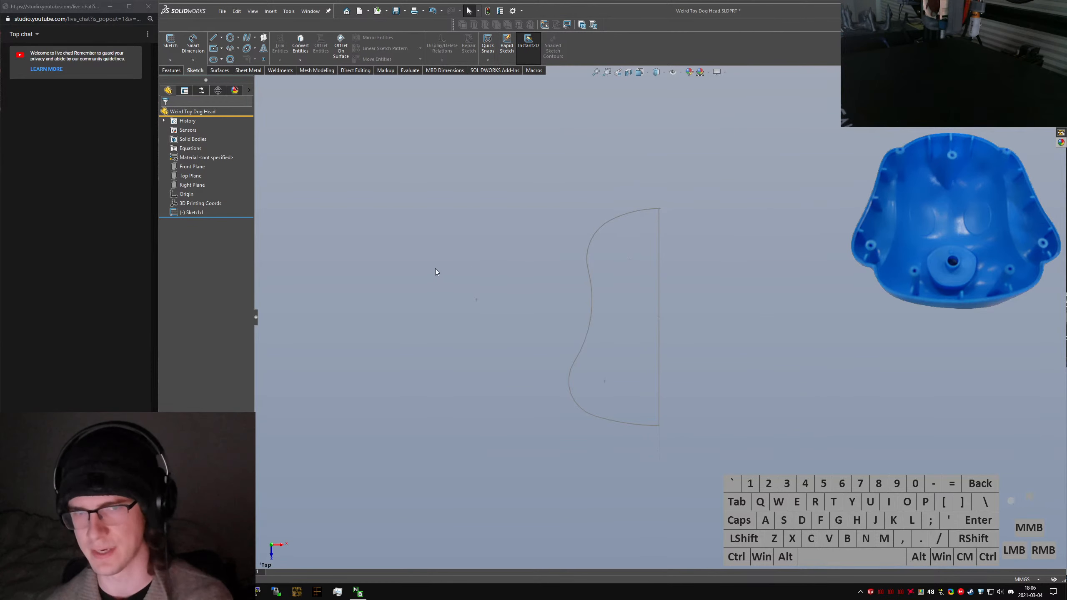
Reopen the outline sketch, test the centreline and the side arcs' junction points for loose geometry, and exit the sketch
click(193, 214)
right_click(193, 213)
click(201, 188)
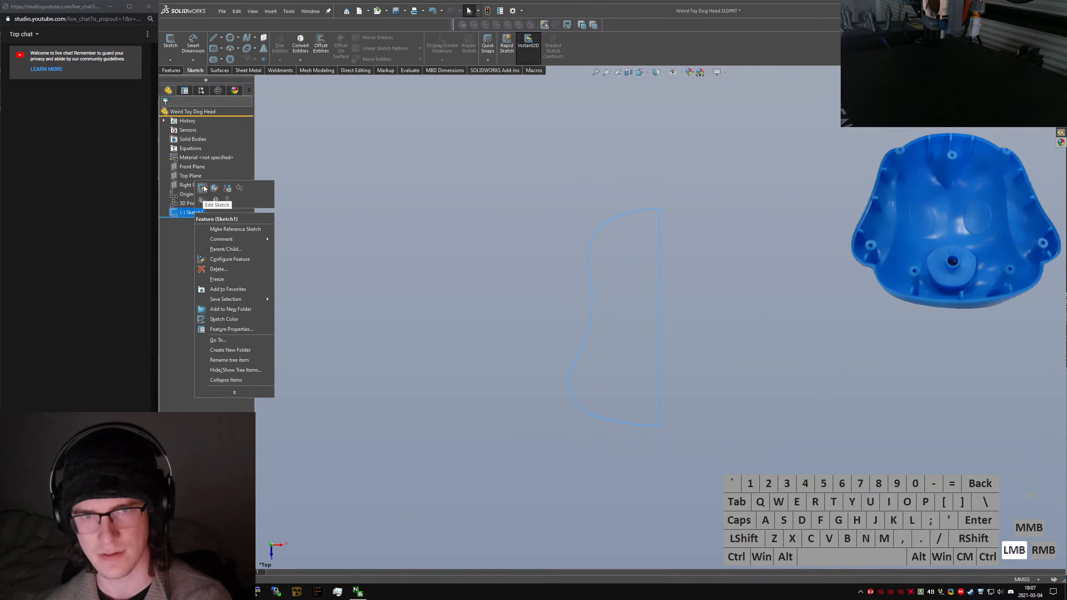
click(716, 309)
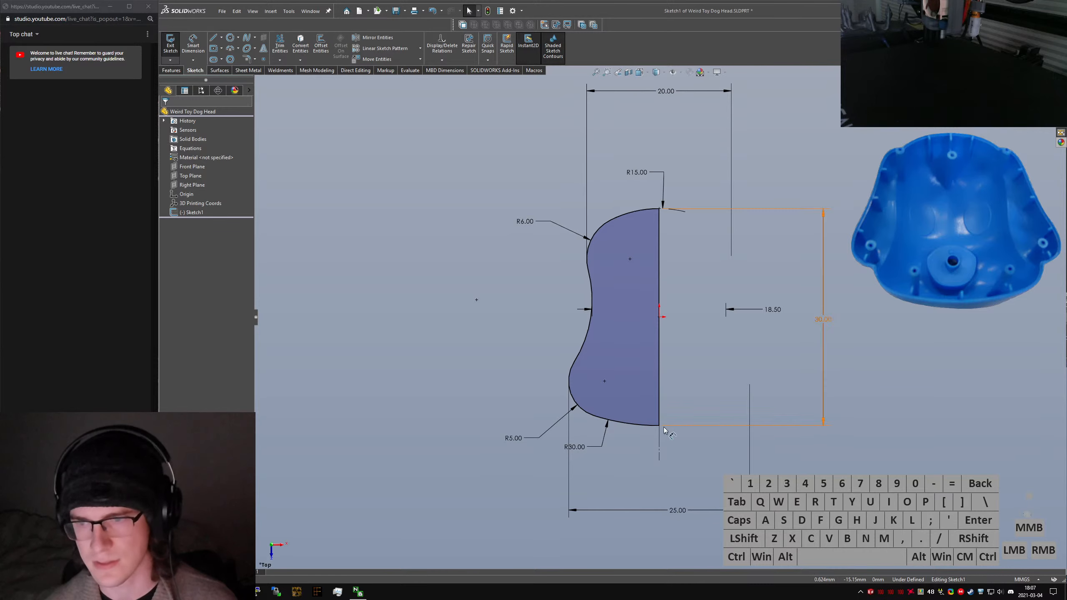
mouse_move(661, 384)
mouse_down()
mouse_move(672, 418)
mouse_move(670, 389)
mouse_up()
click(669, 386)
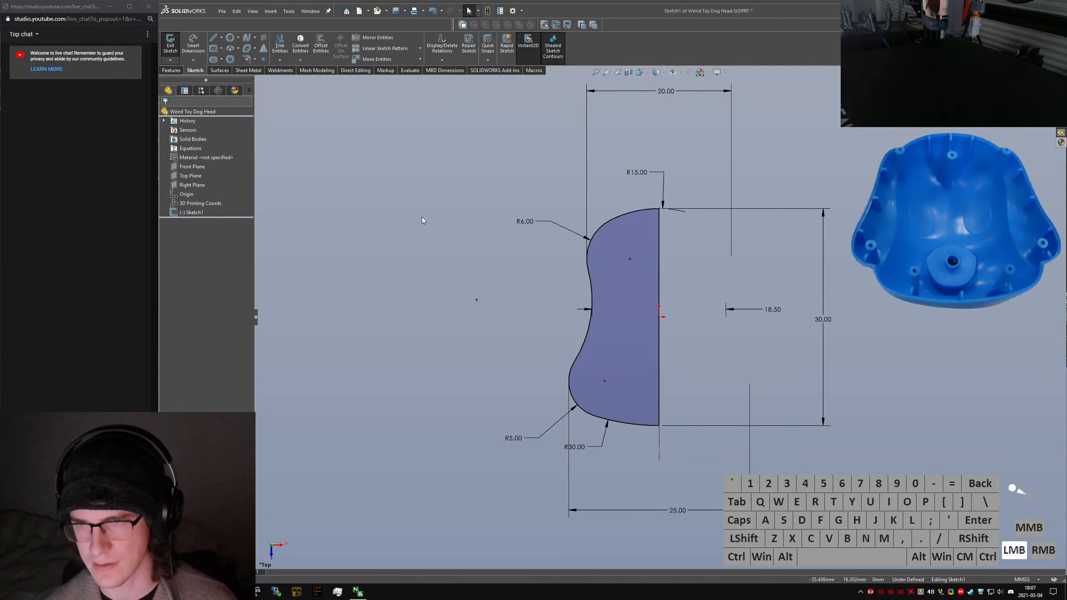
scroll(563, 344, up, 1)
scroll(563, 344, up, 3)
scroll(602, 337, down, 5)
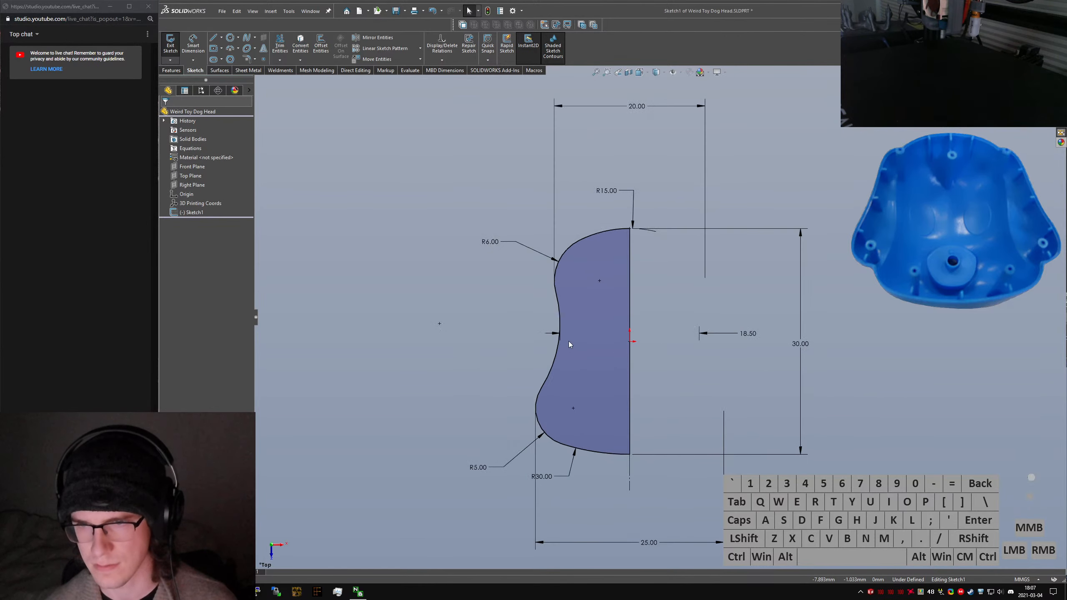
click(555, 292)
click(541, 389)
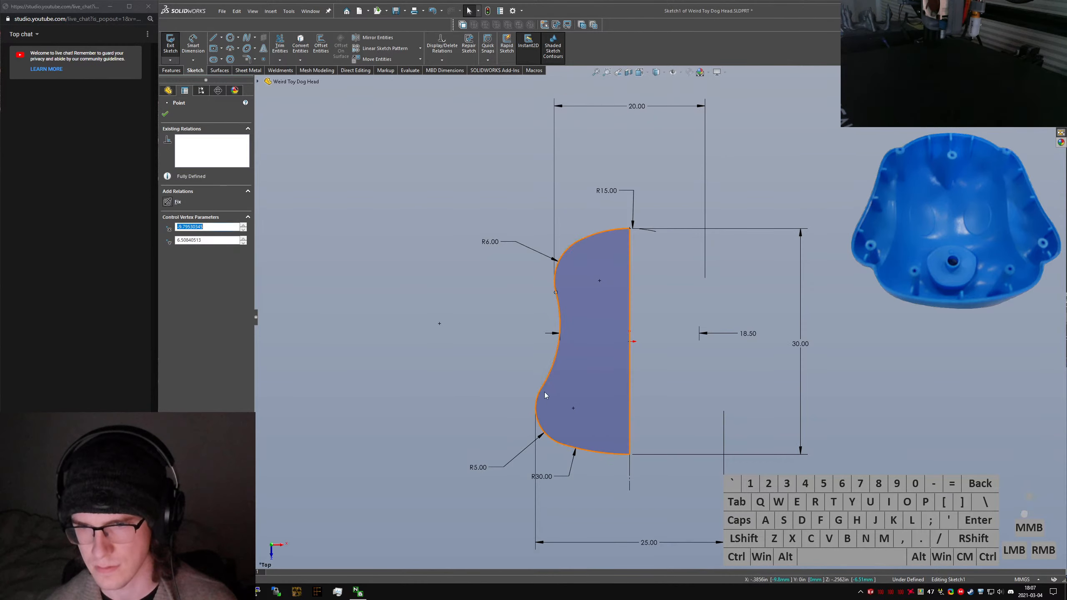
drag(542, 388, 539, 400)
click(446, 338)
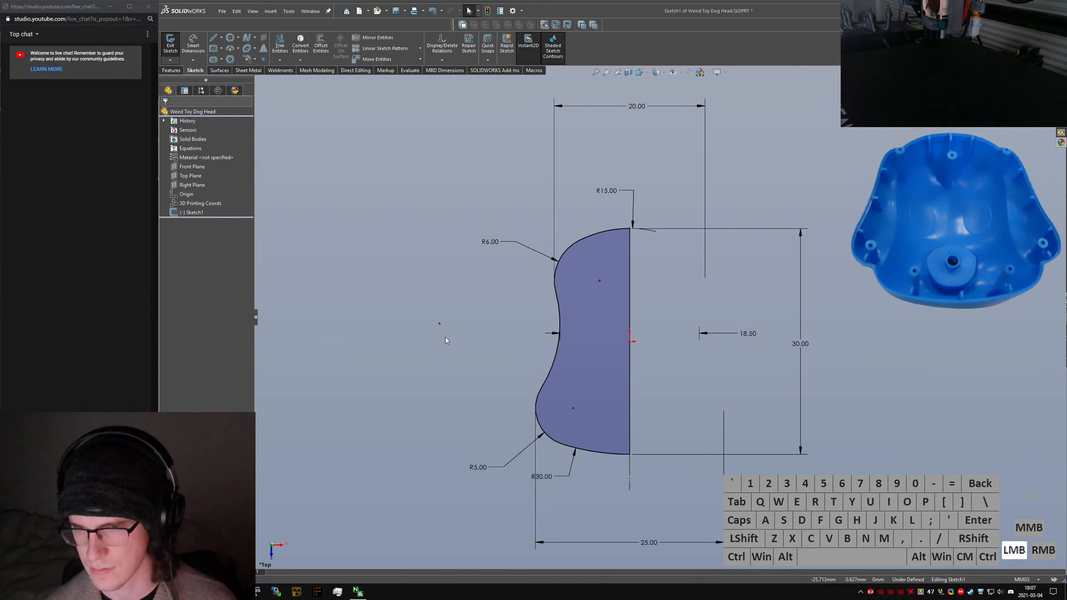
click(171, 46)
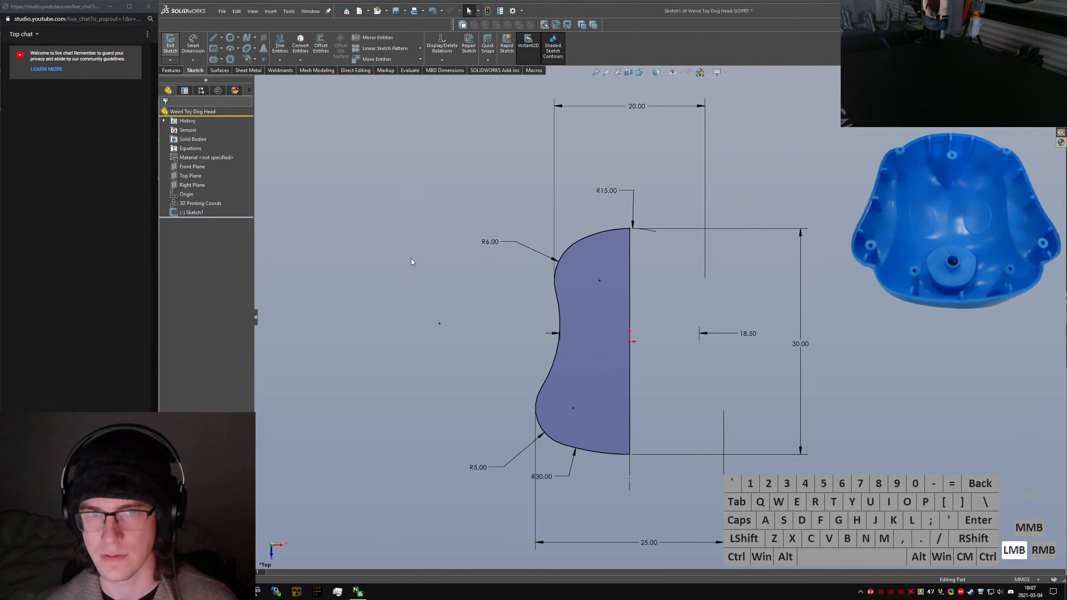
Reopen the sketch, reposition the 15 mm radius dimension so its leader meets the top arc, exit the sketch and save the part
click(191, 212)
click(199, 186)
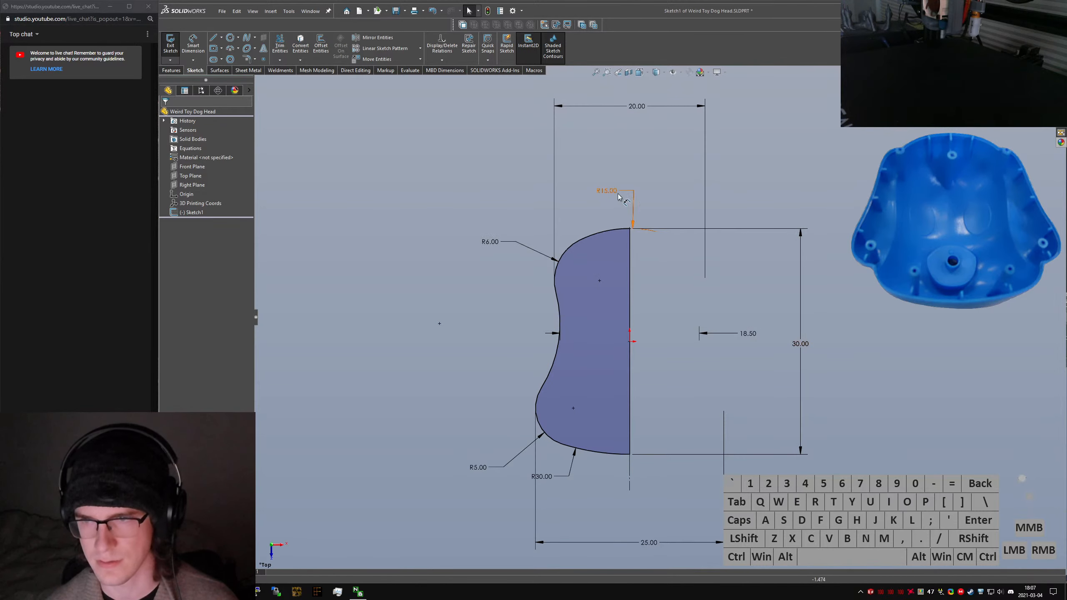
drag(607, 231, 665, 490)
key(ctrl+z)
click(676, 512)
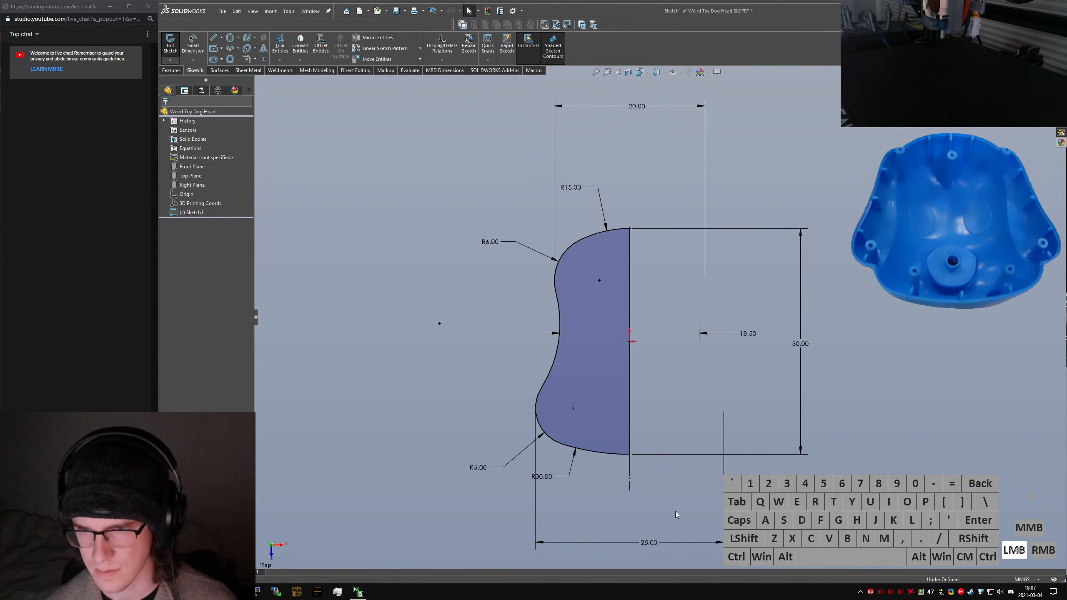
drag(562, 445, 673, 431)
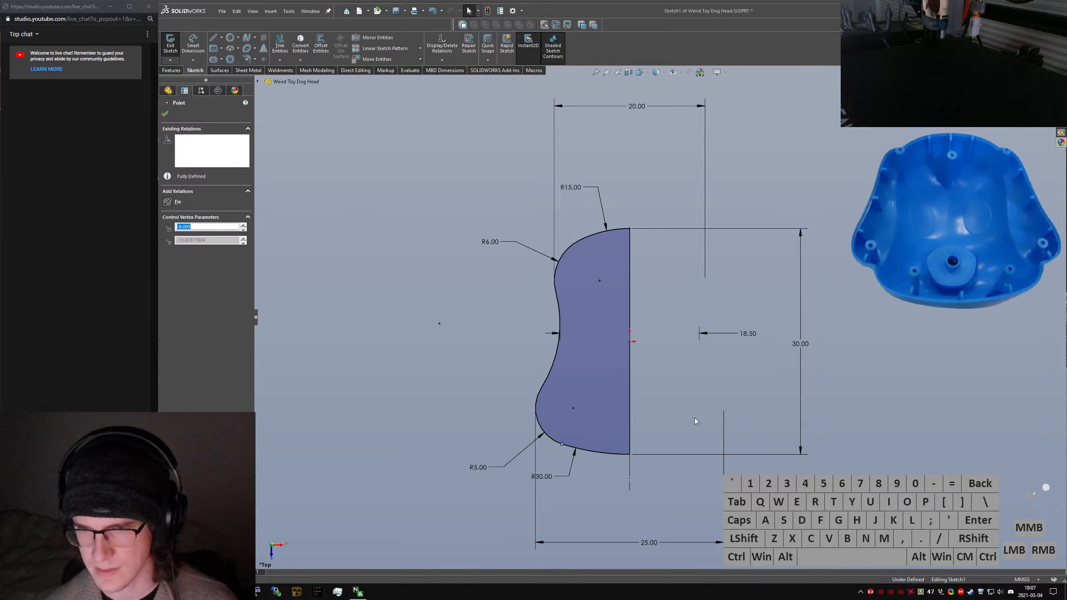
click(694, 421)
click(170, 42)
key(ctrl+s)
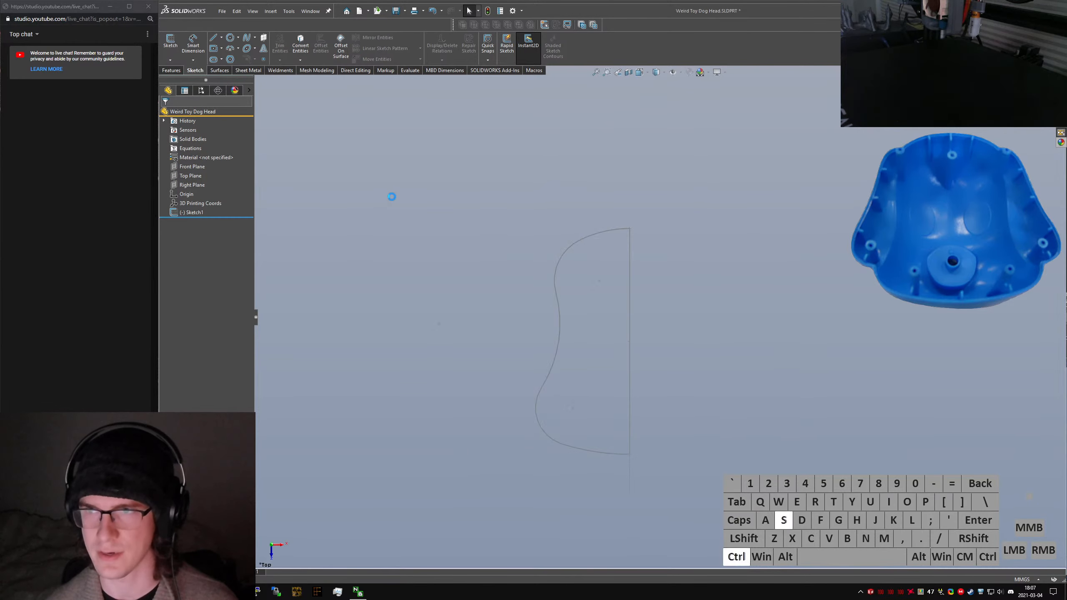
Force a full rebuild of the part to refresh the outline sketch
click(1051, 72)
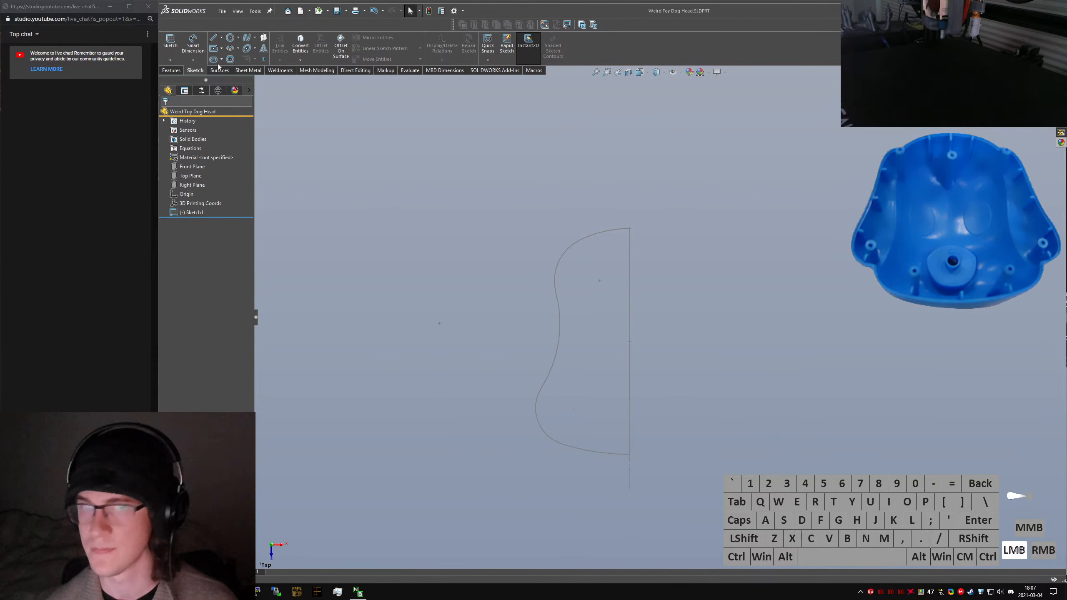
click(219, 11)
click(242, 50)
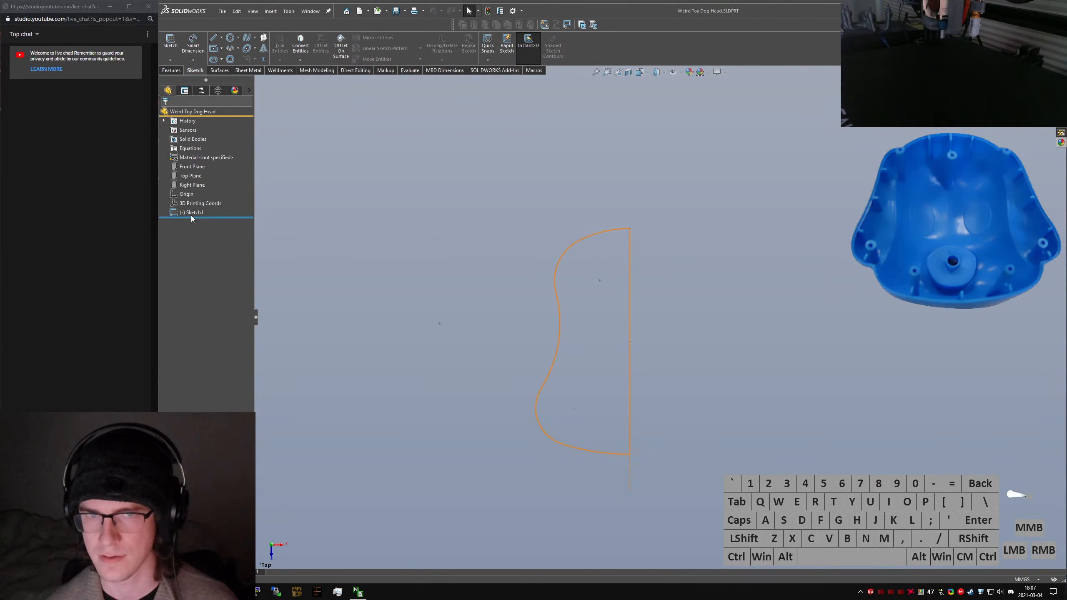
click(194, 214)
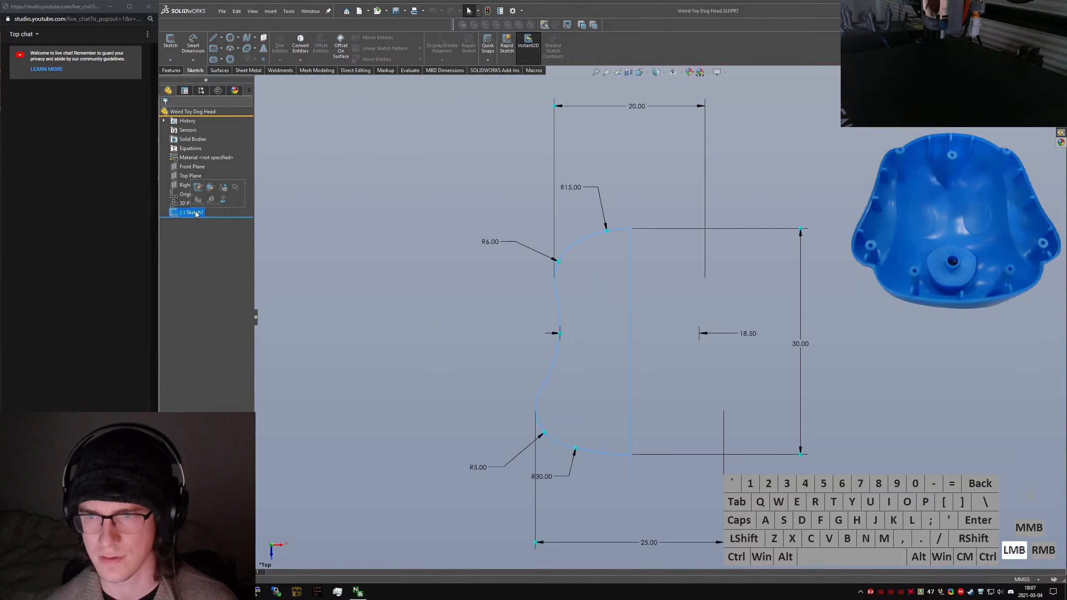
click(199, 187)
key(ctrl+q)
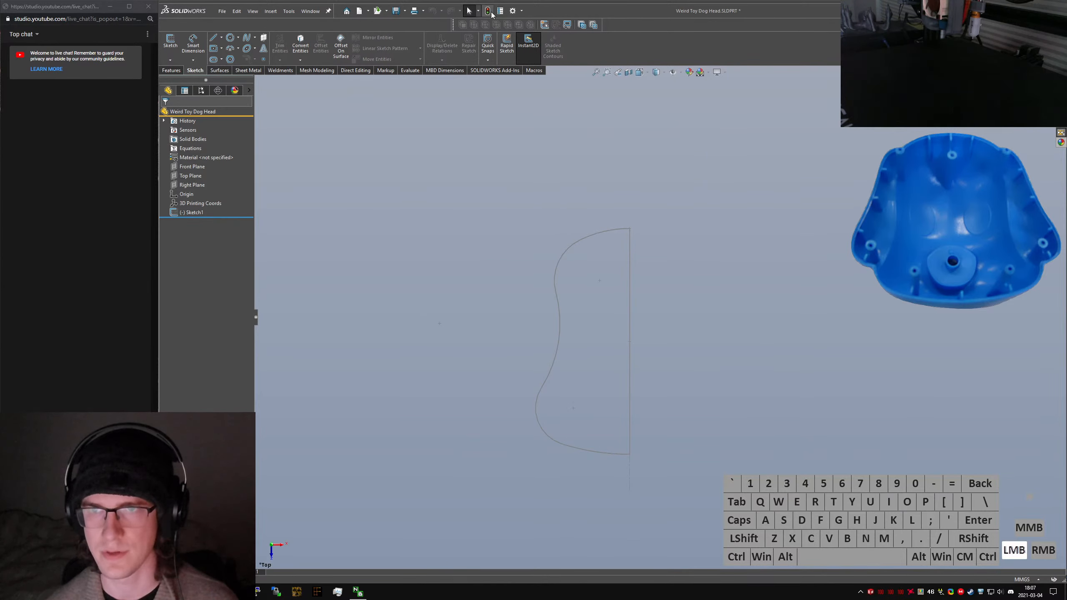
Reopen the sketch and test the bottom arc and the short construction line's lower end for remaining freedom by pulling them
click(198, 212)
click(204, 187)
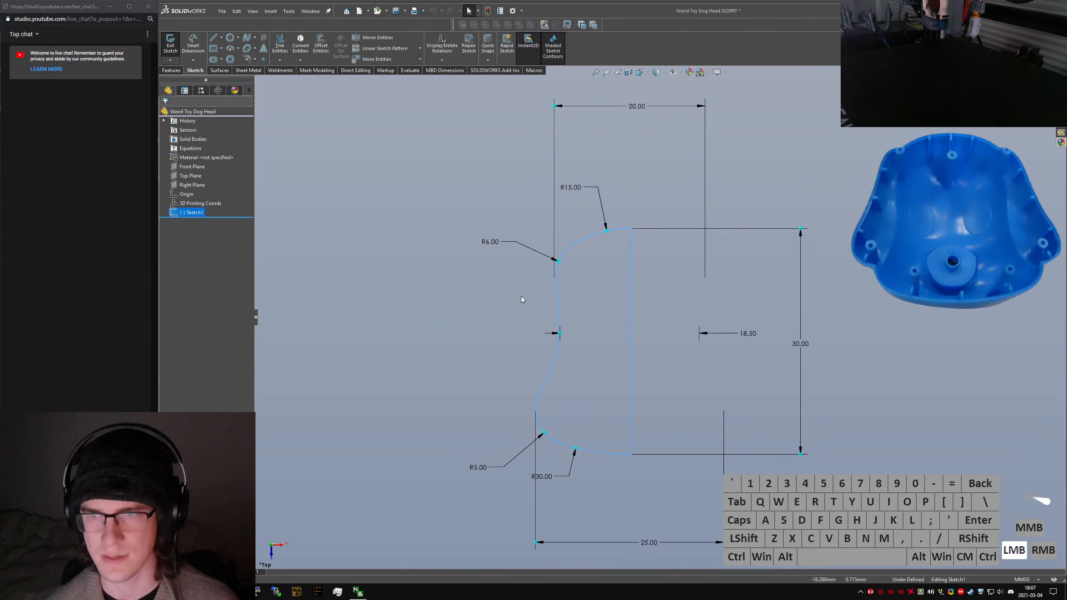
click(648, 482)
mouse_move(629, 455)
mouse_down()
mouse_move(617, 442)
mouse_move(692, 471)
mouse_move(617, 467)
mouse_up()
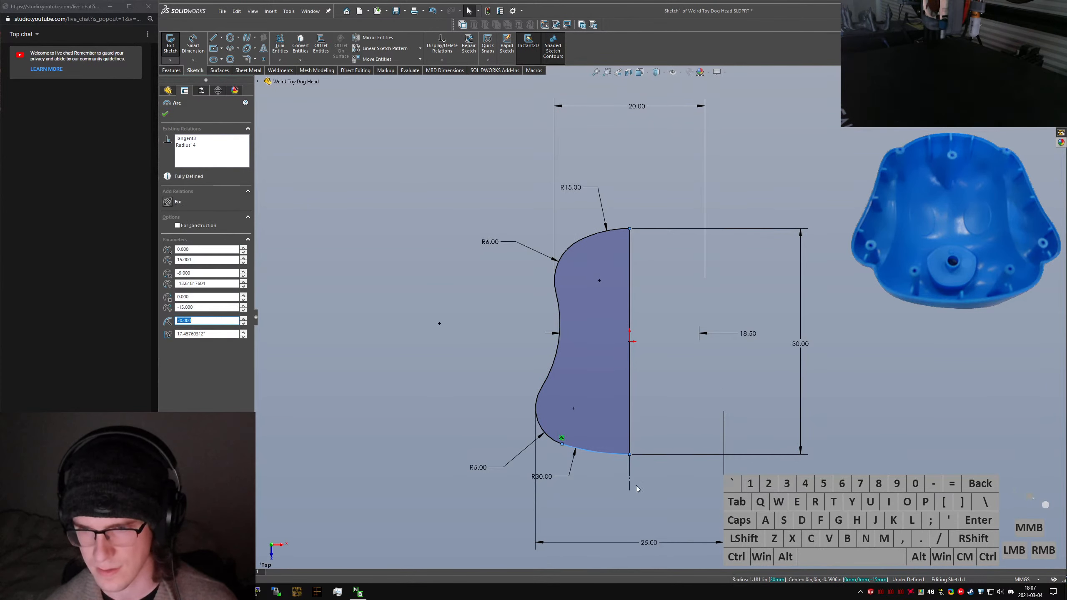
click(627, 493)
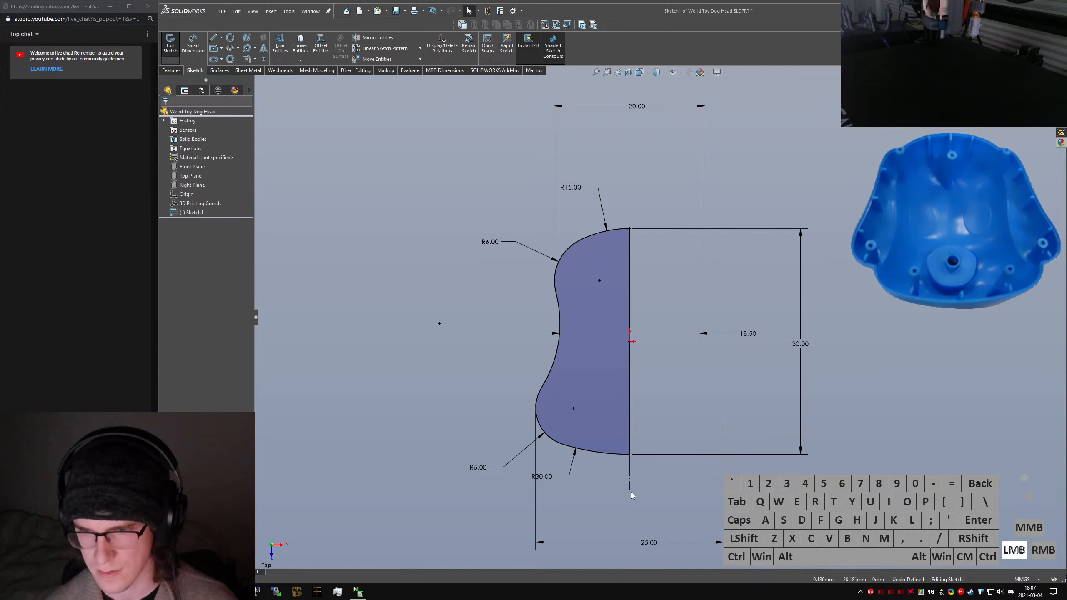
mouse_move(632, 492)
mouse_down()
mouse_move(634, 532)
mouse_move(640, 499)
mouse_up()
click(657, 521)
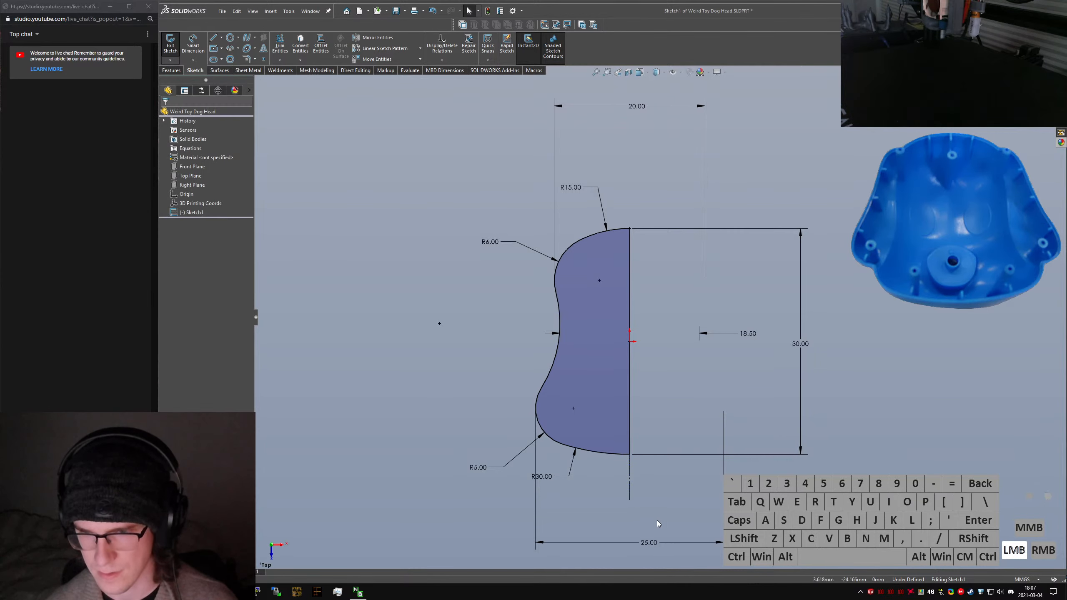
Dimension the short construction line below the outline to a length of 5 mm and exit the sketch
right_drag(657, 521, 654, 488)
click(631, 478)
click(668, 509)
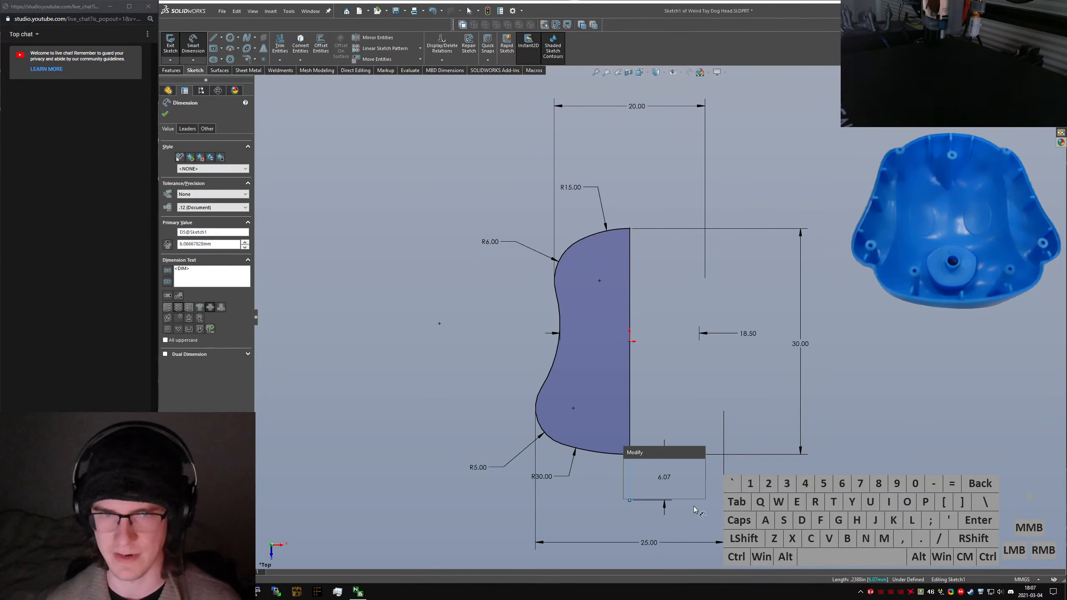
key(Return)
key(Escape)
click(170, 42)
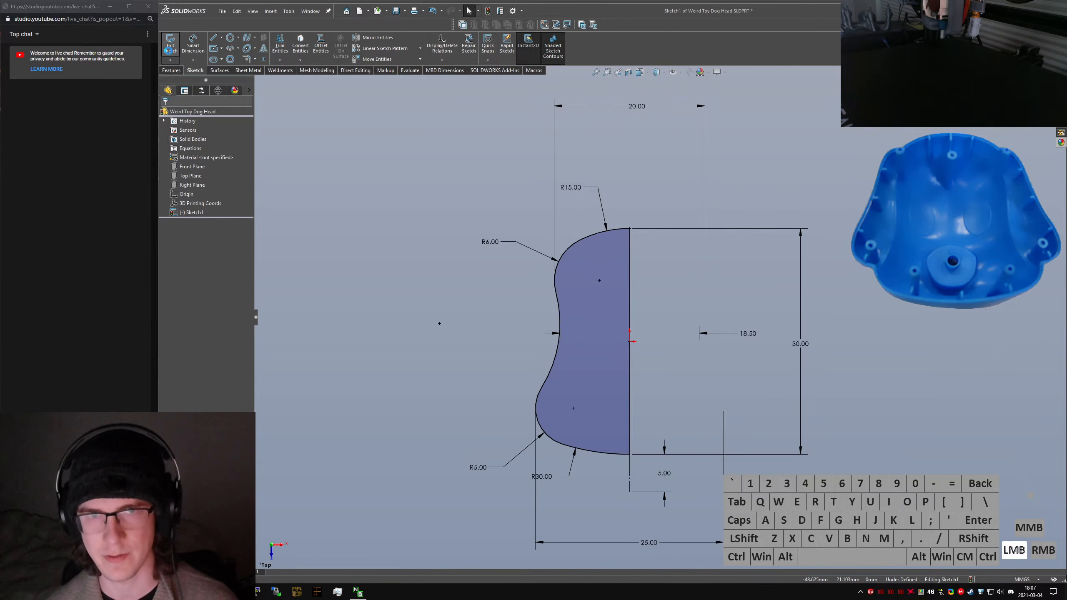
Try to revolve the outline sketch about its short construction line, picking the enclosed region as the contour
click(195, 212)
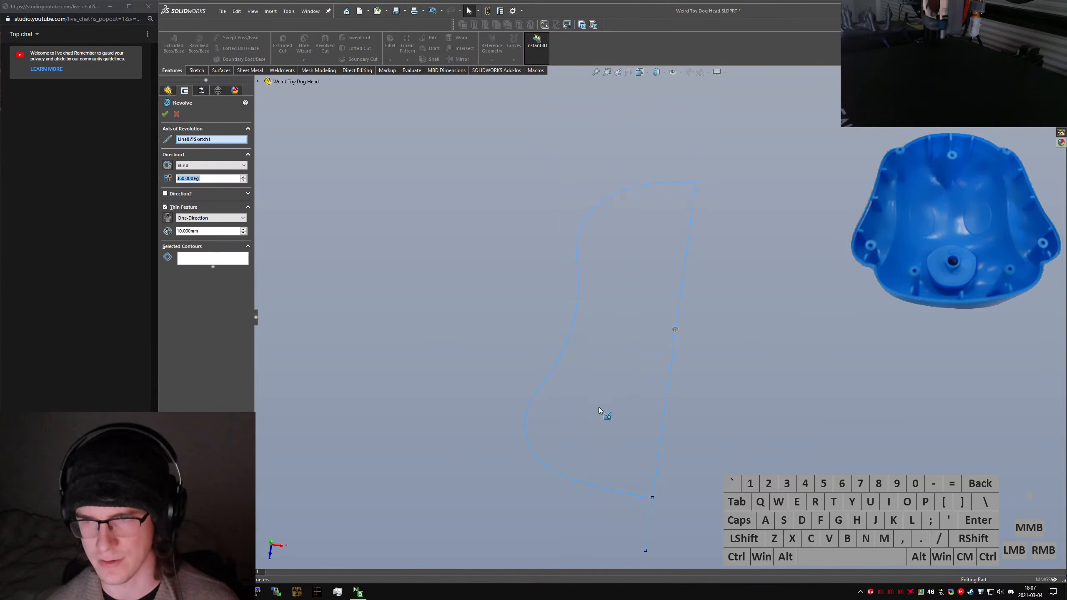
click(218, 265)
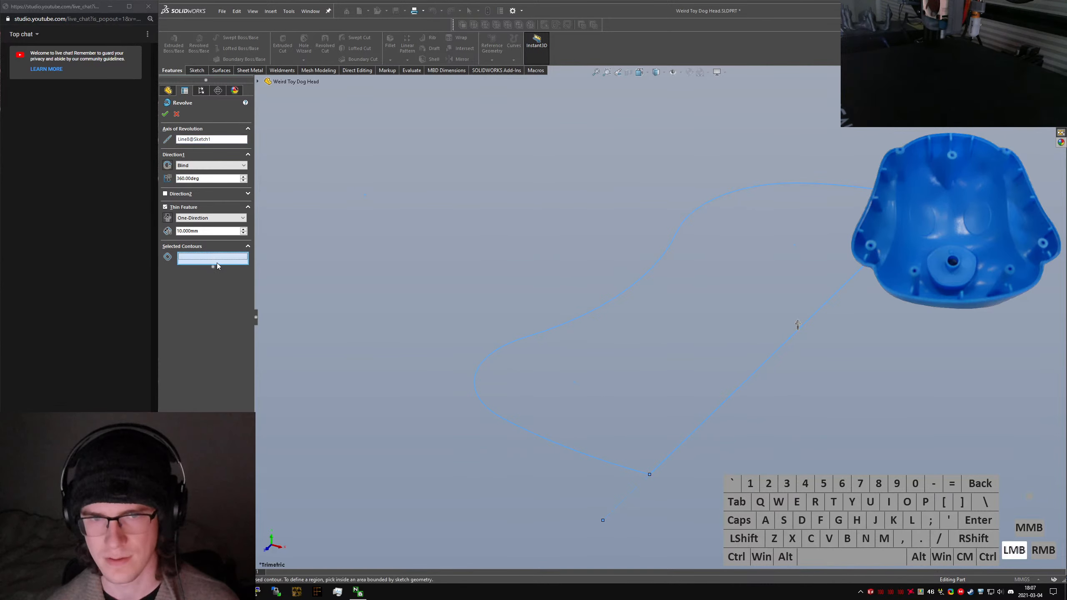
key(Escape)
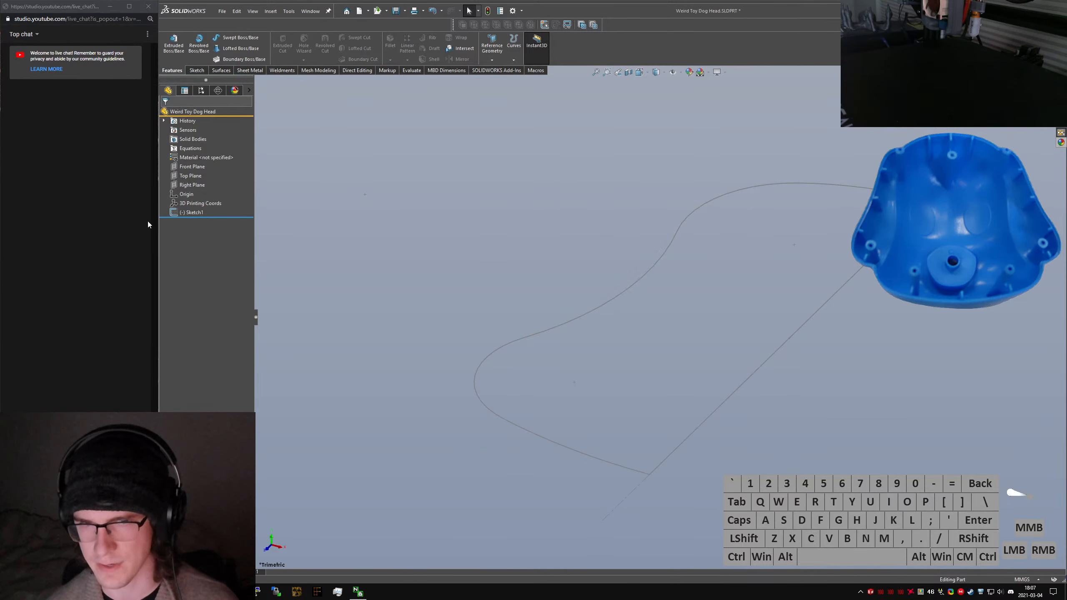
click(197, 215)
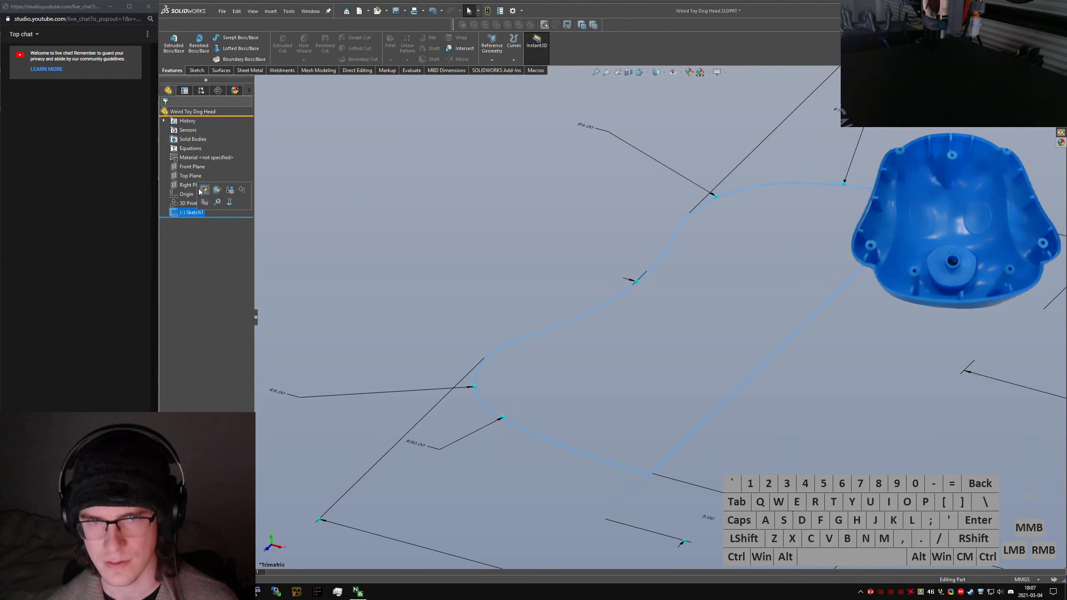
click(425, 255)
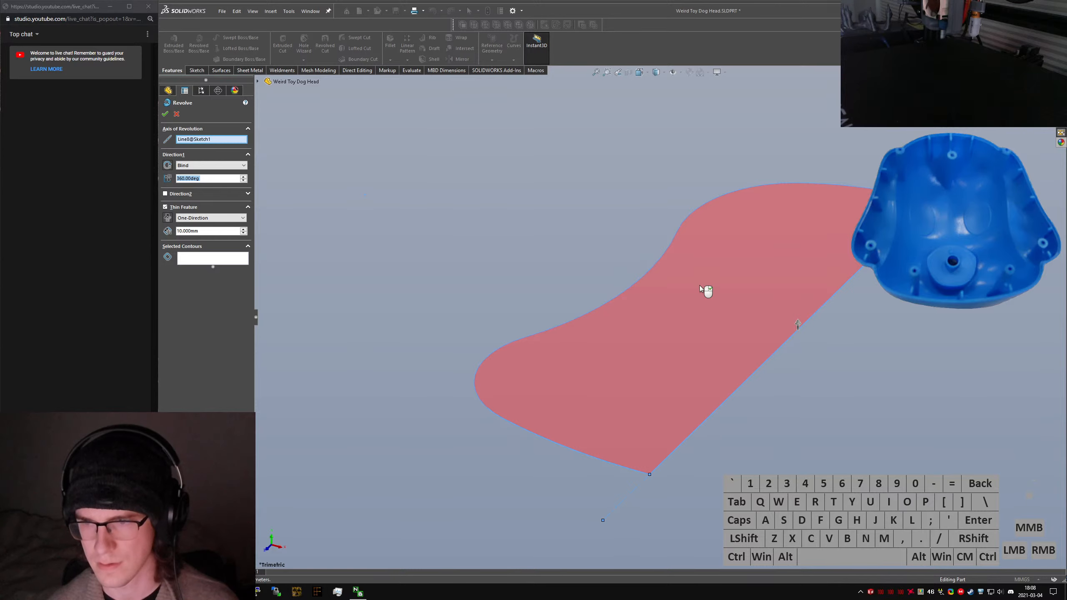
click(699, 285)
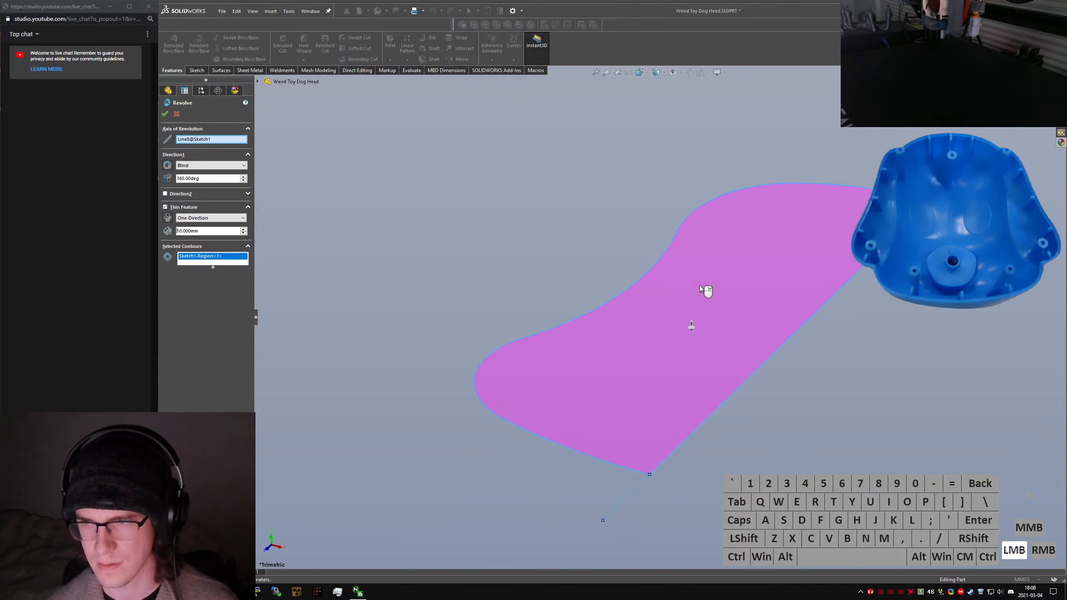
click(176, 114)
Suppress the outline sketch and try to open it for editing
click(184, 210)
right_click(184, 212)
click(191, 190)
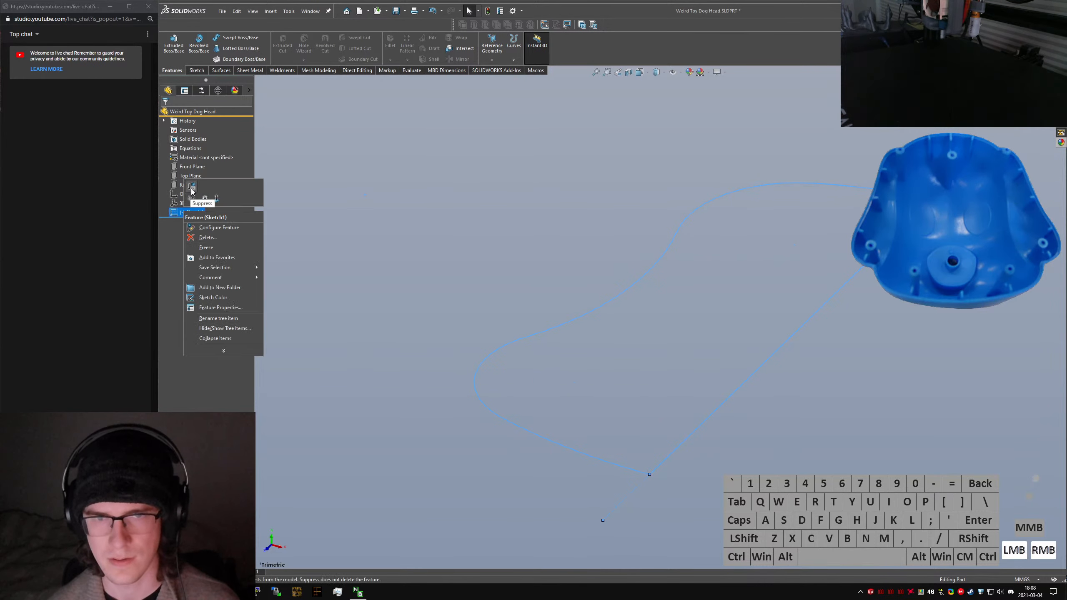
click(382, 277)
double_click(188, 213)
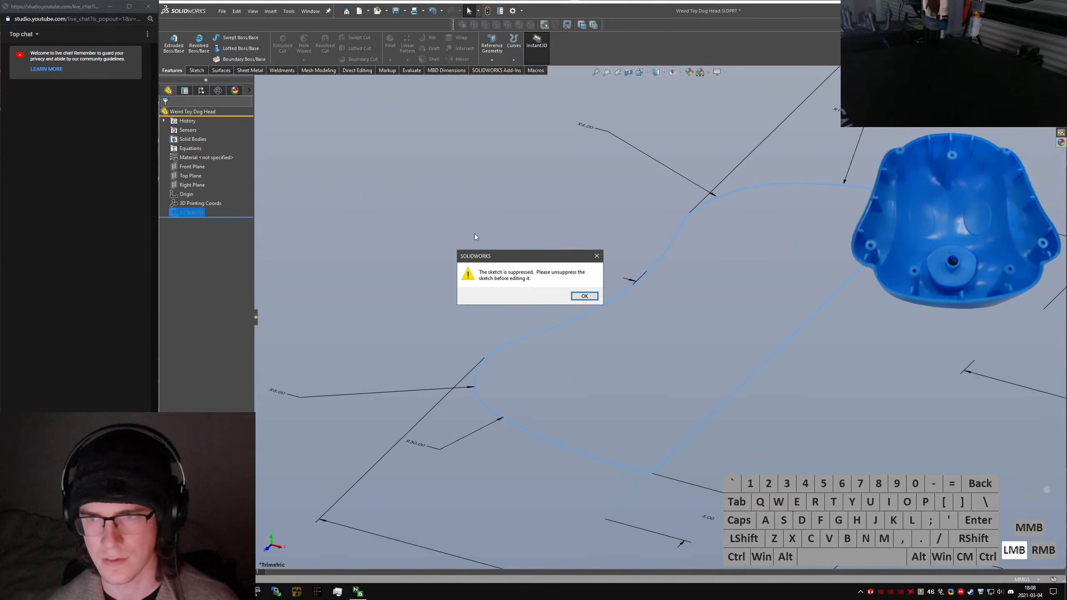
click(585, 297)
Unsuppress the outline sketch
right_click(185, 214)
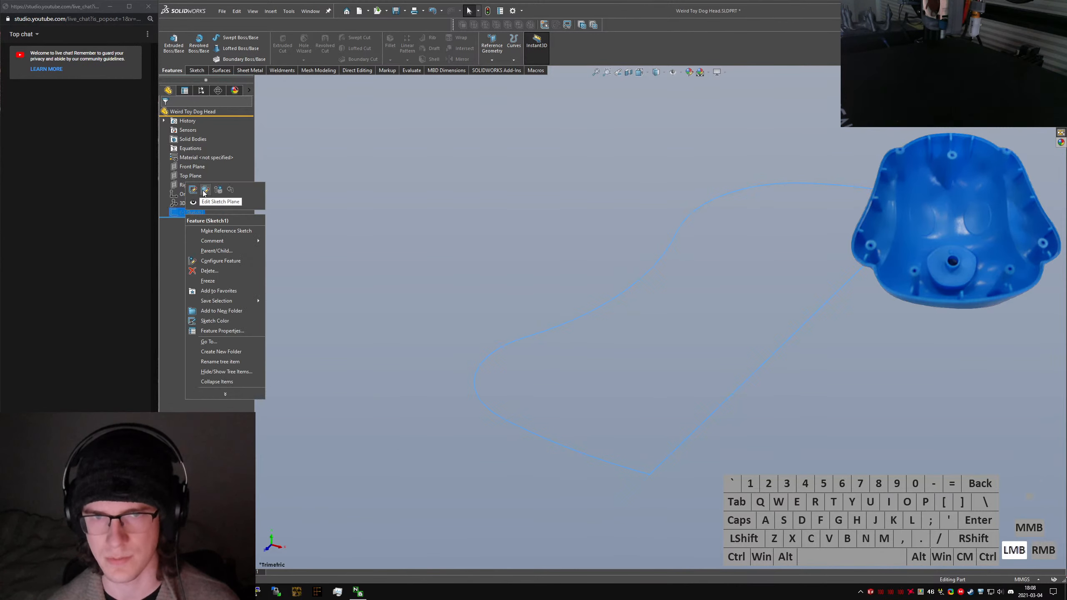
click(184, 208)
key(Escape)
right_click(195, 215)
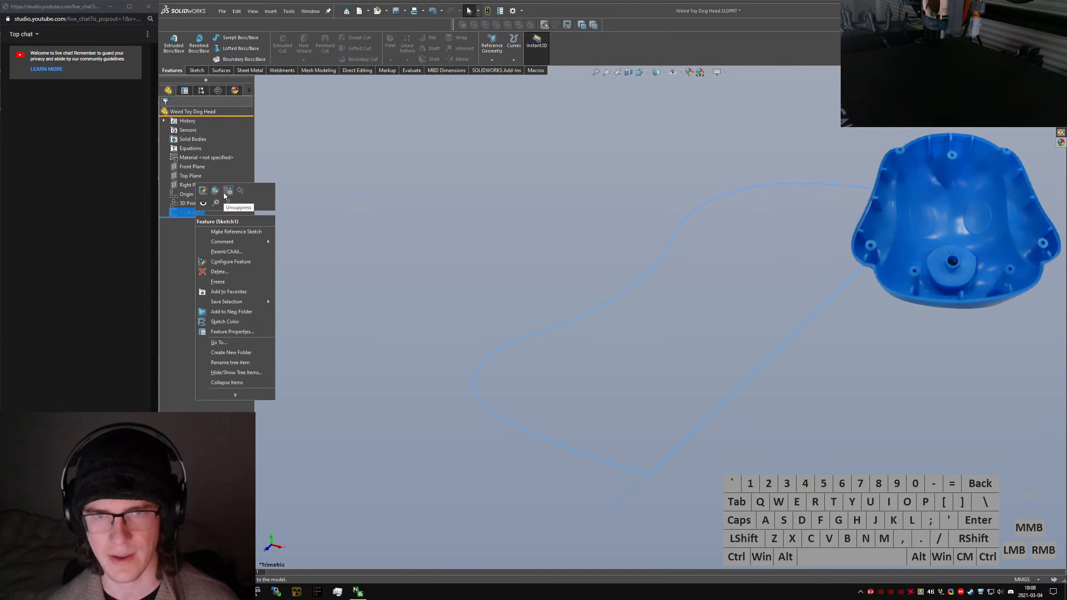
click(225, 195)
click(411, 211)
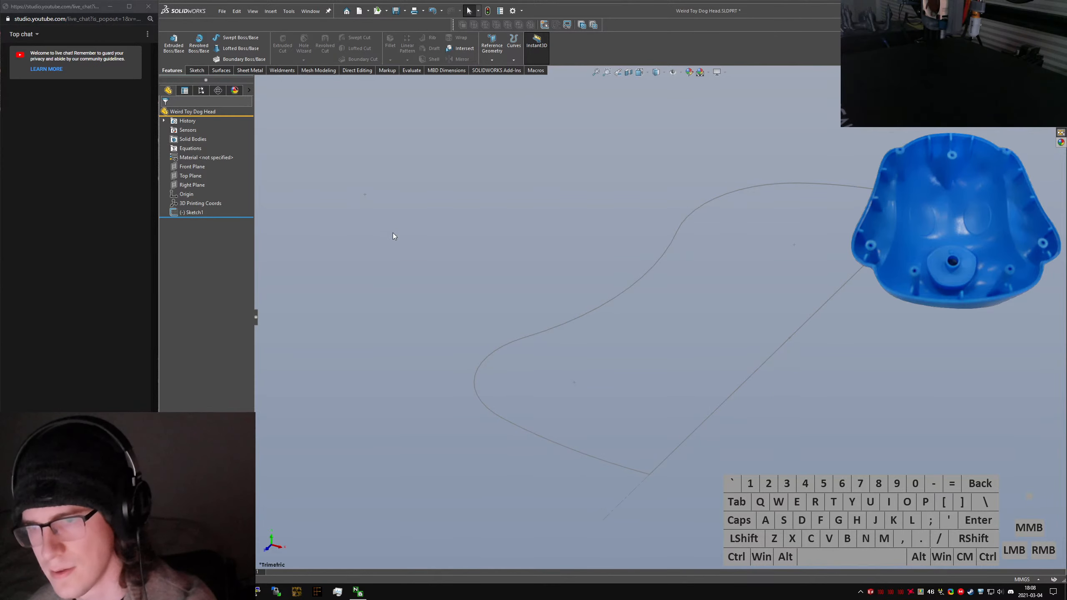
Reopen the outline sketch for editing
middle_drag(447, 251, 698, 350)
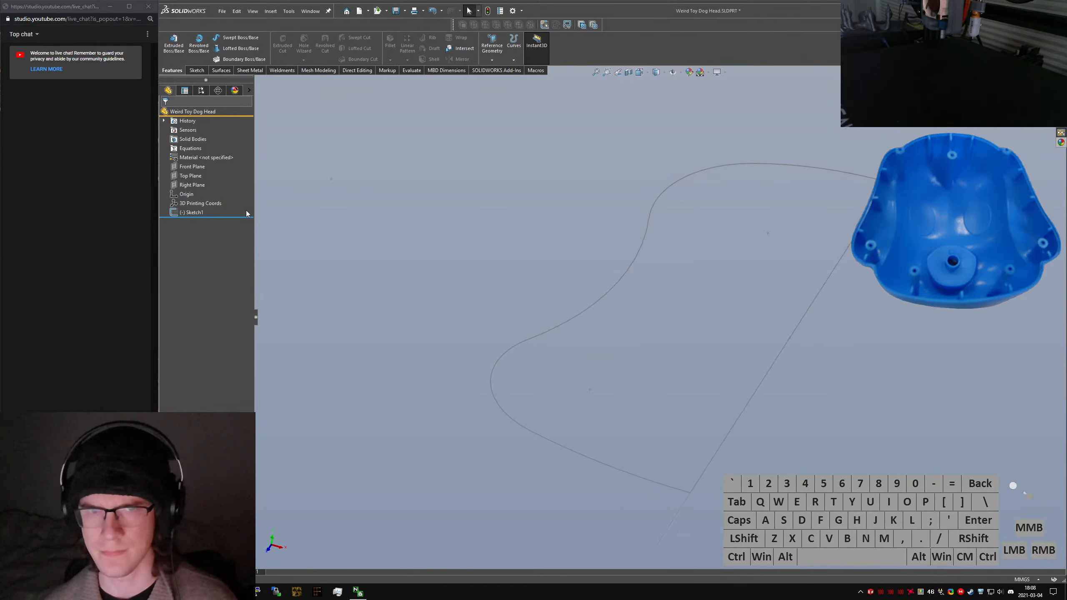
click(197, 212)
click(202, 184)
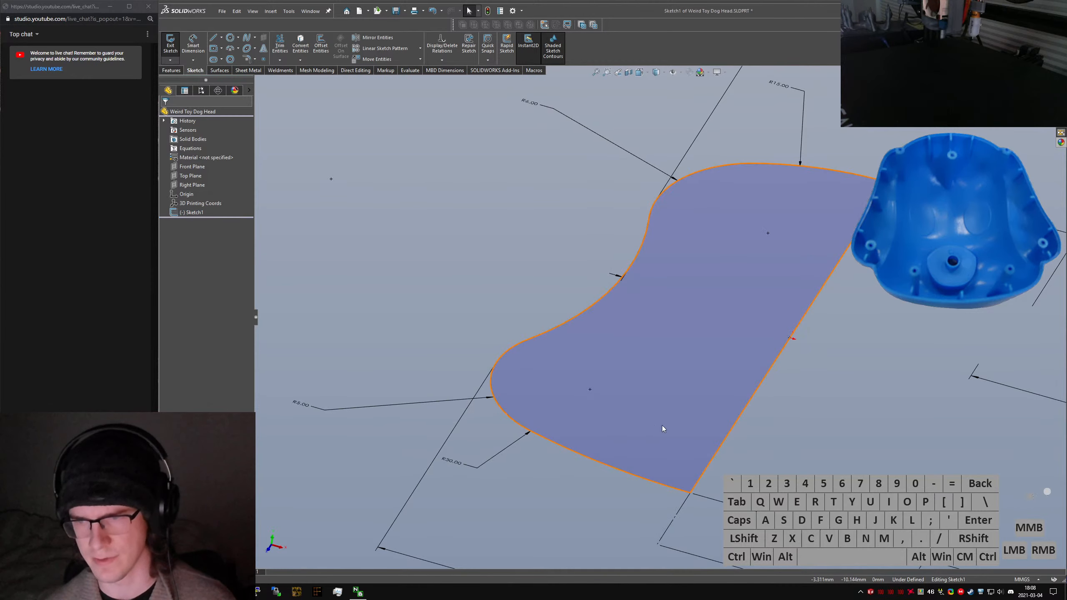
Check for overlapping geometry by deleting the 30 mm bottom arc and the 5 mm lower side arc in turn, undoing each deletion
click(572, 451)
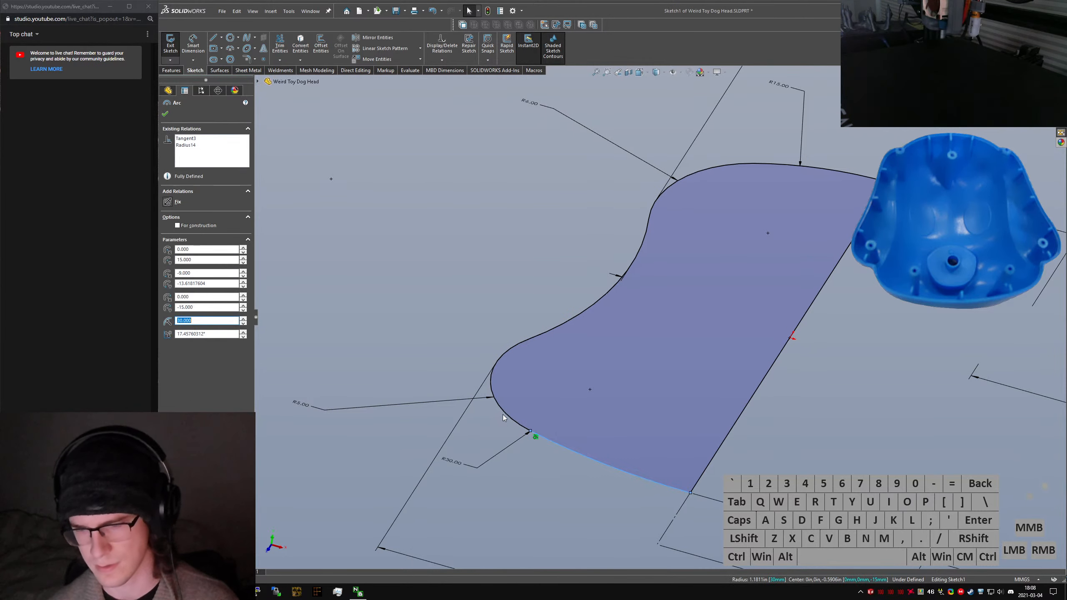
key(Delete)
key(space)
key(ctrl+z)
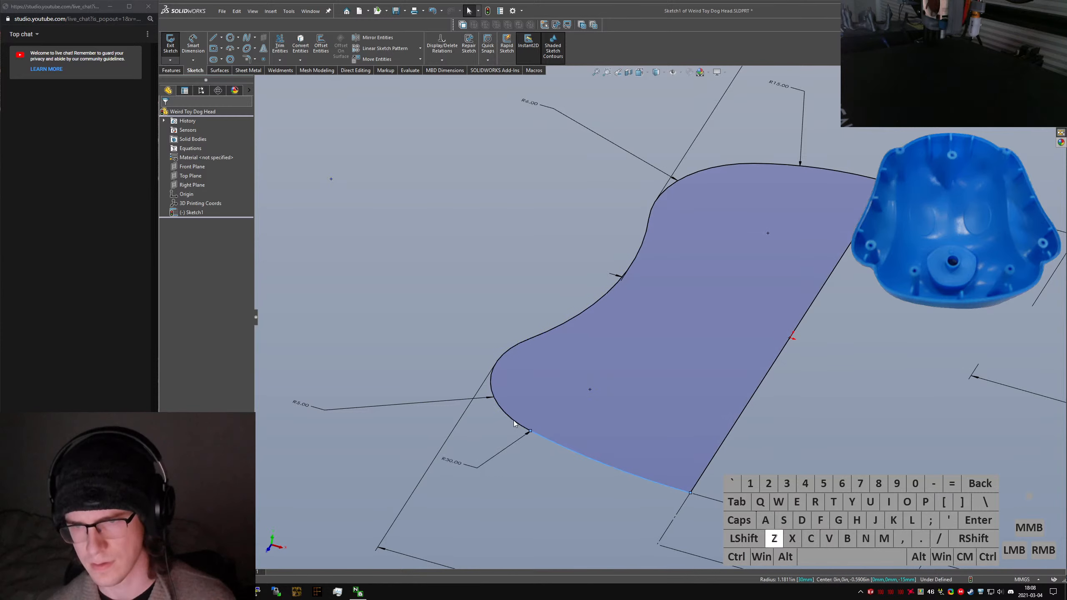
click(514, 421)
key(Delete)
key(Return)
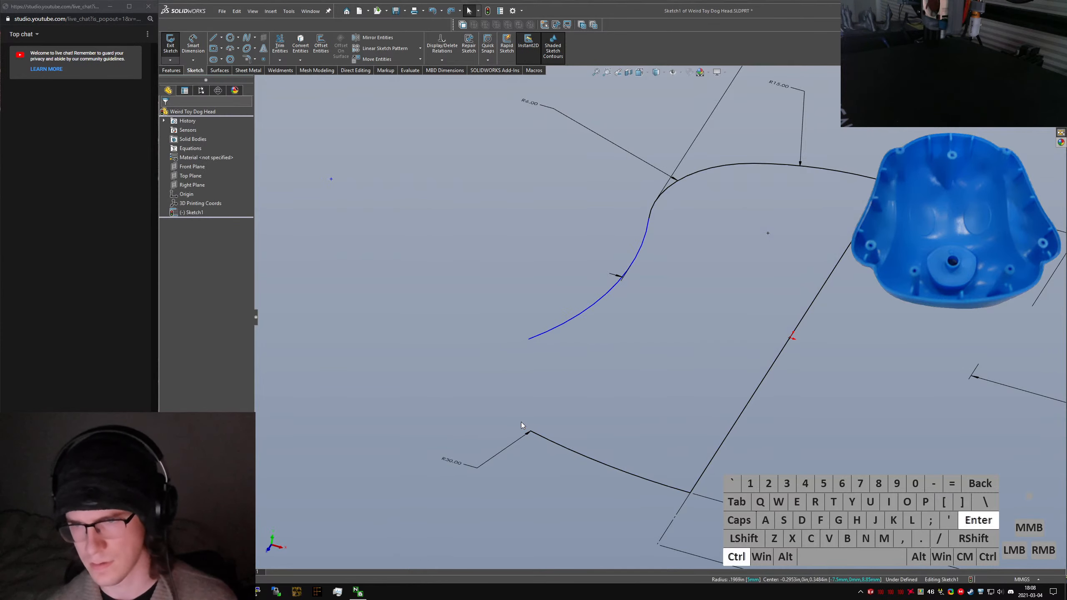
key(ctrl+z)
Check for overlapping geometry by deleting the concave side arc and the 6 mm upper arc in turn, undoing each deletion
click(552, 333)
key(Delete)
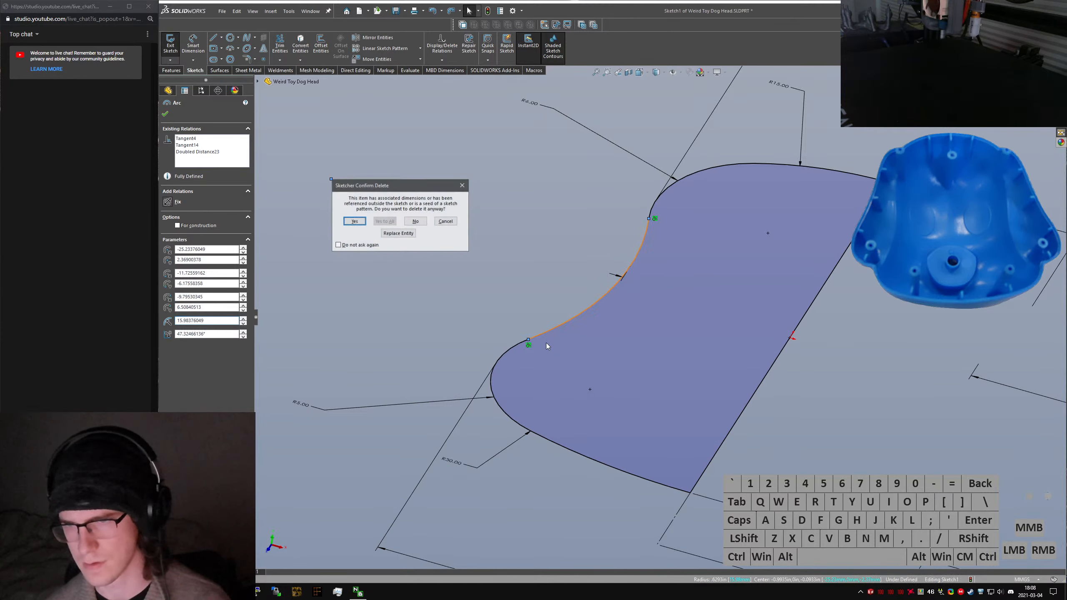
key(Return)
key(ctrl+z)
click(673, 182)
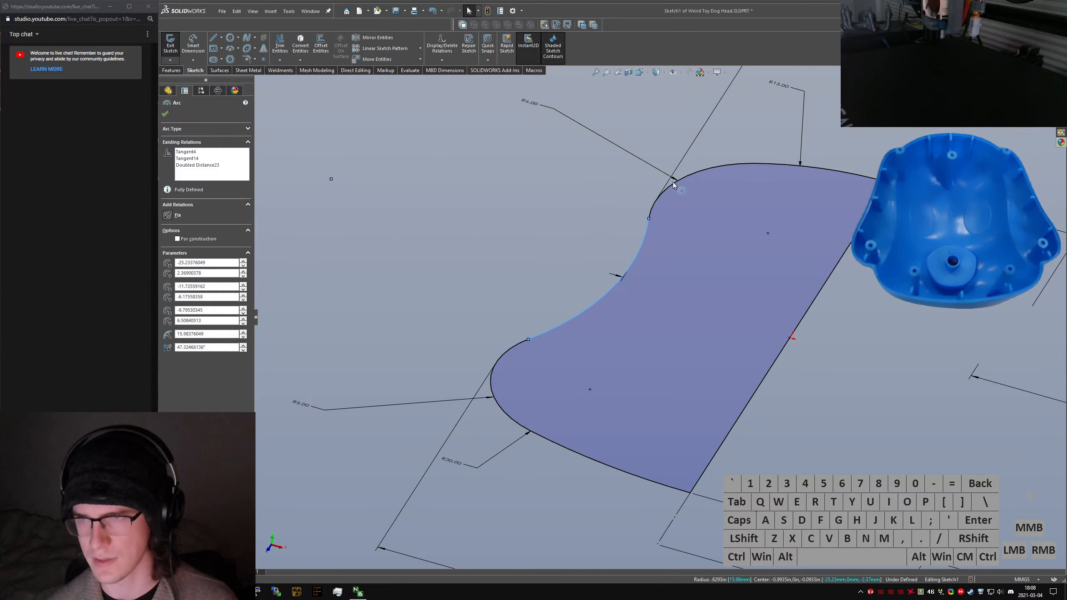
key(Delete)
key(Return)
key(ctrl+z)
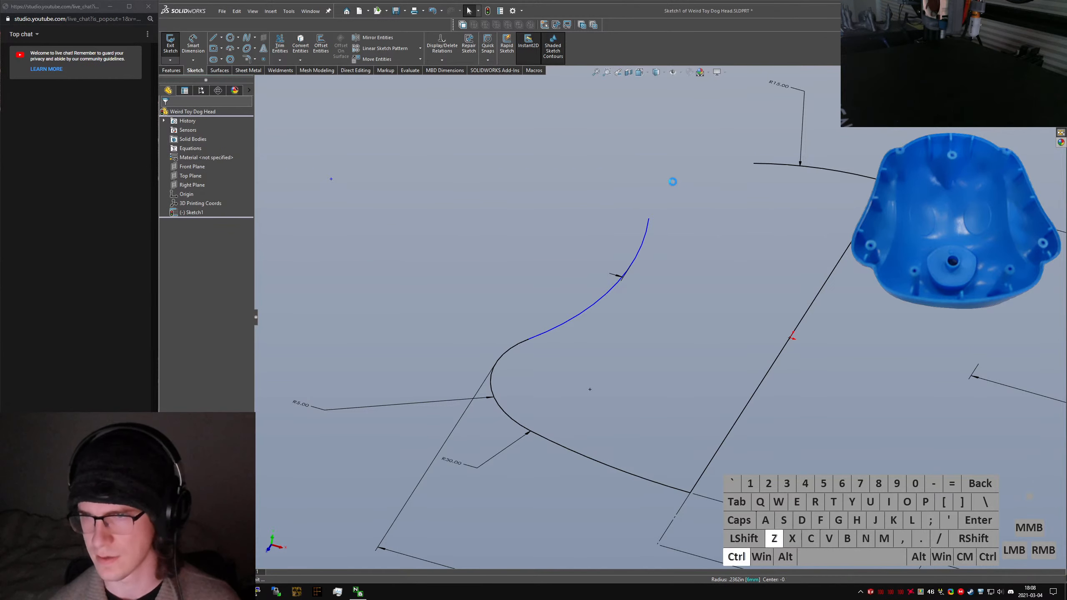
Check for overlapping geometry by deleting the 15 mm top arc and the long straight edge in turn, undoing each deletion
click(770, 165)
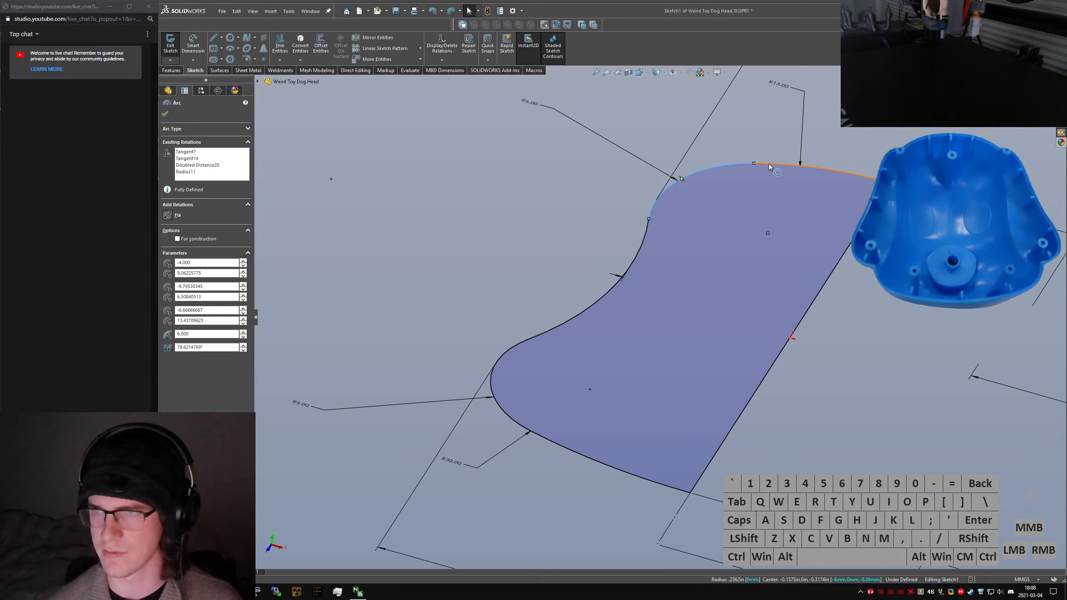
click(734, 142)
click(766, 165)
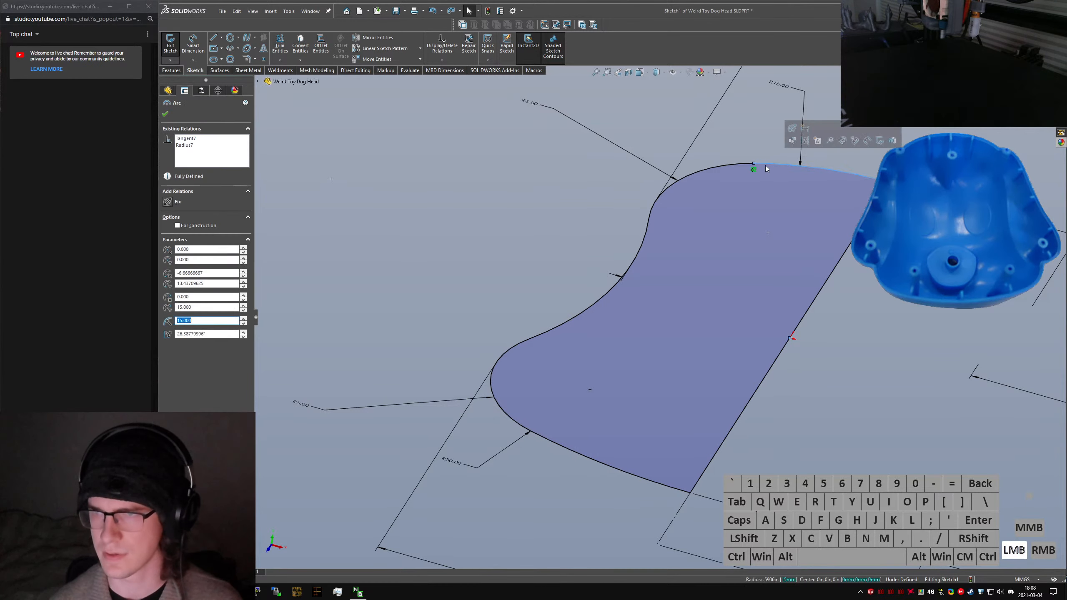
key(Delete)
key(Return)
key(ctrl+z)
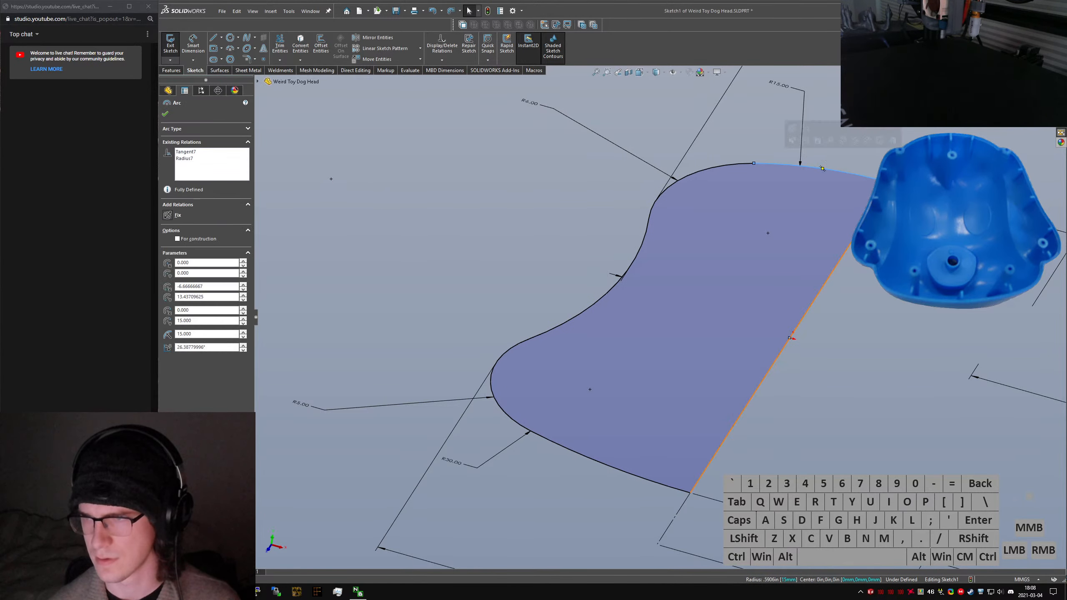
click(792, 336)
key(Delete)
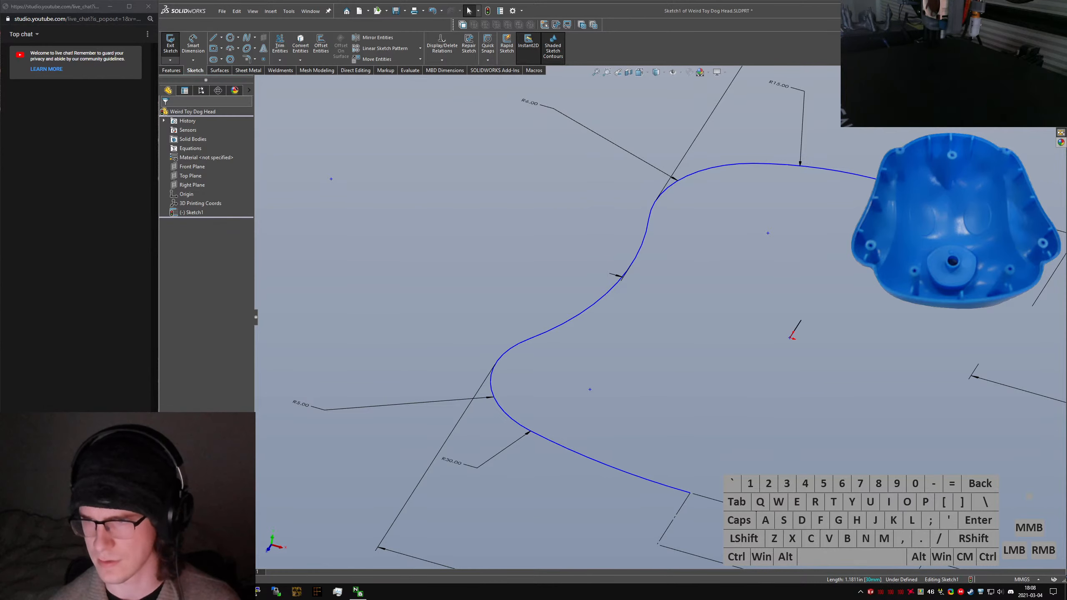
key(ctrl+z)
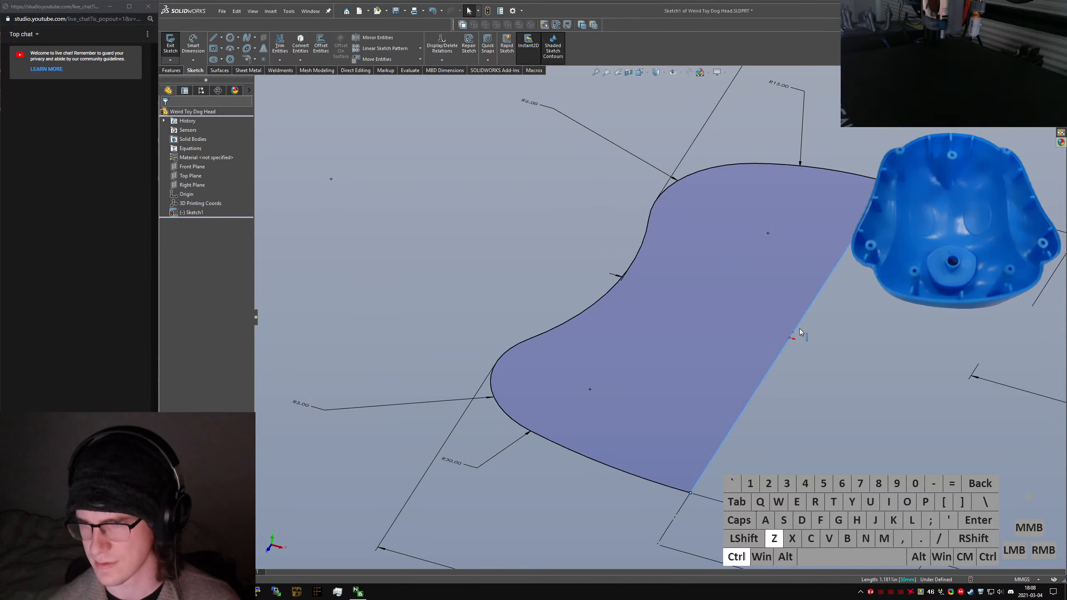
Delete the short vertical line at the origin that overlaps the outline's long straight edge
click(798, 329)
click(800, 326)
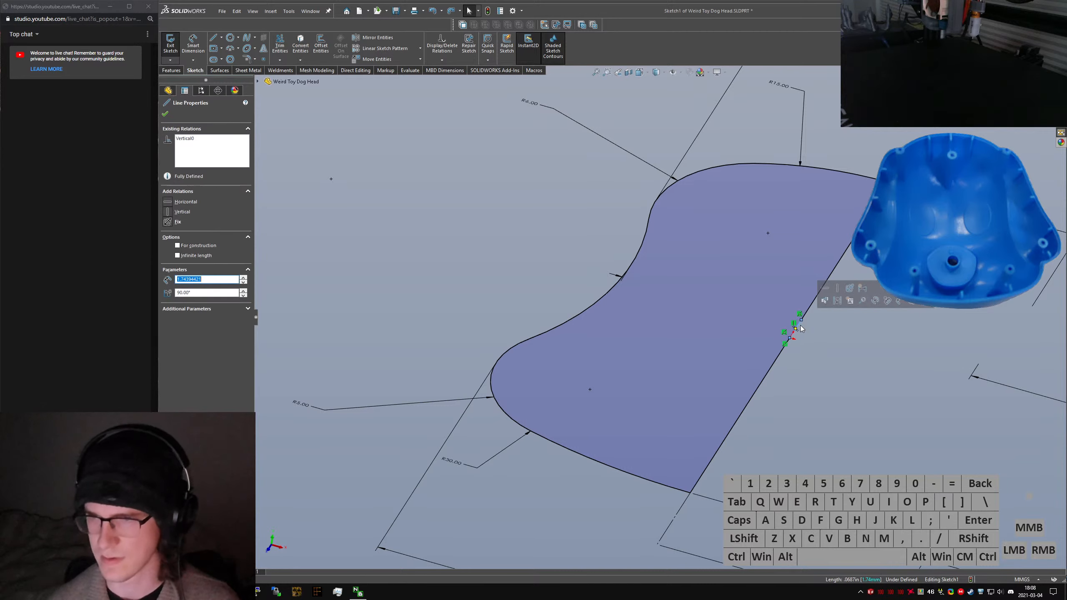
key(Delete)
click(819, 367)
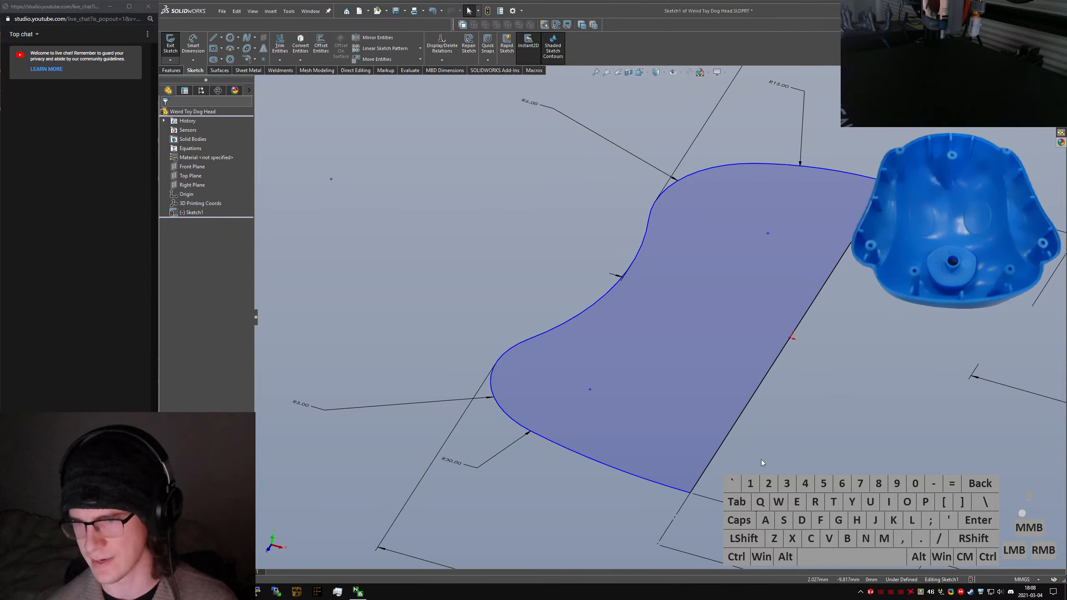
Add a midpoint relation between the sketch point at the origin and the straight edge, and test it by pulling the edge's lower end
scroll(748, 445, up, 2)
mouse_move(659, 480)
middle_down()
mouse_move(682, 487)
mouse_move(667, 529)
middle_up()
click(720, 318)
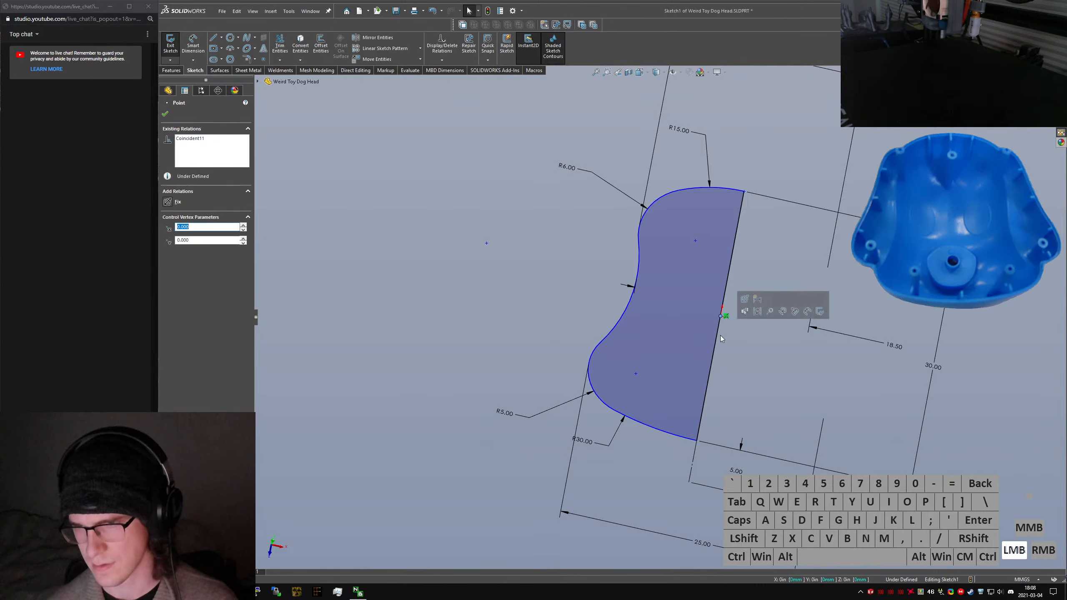
ctrl+click(718, 336)
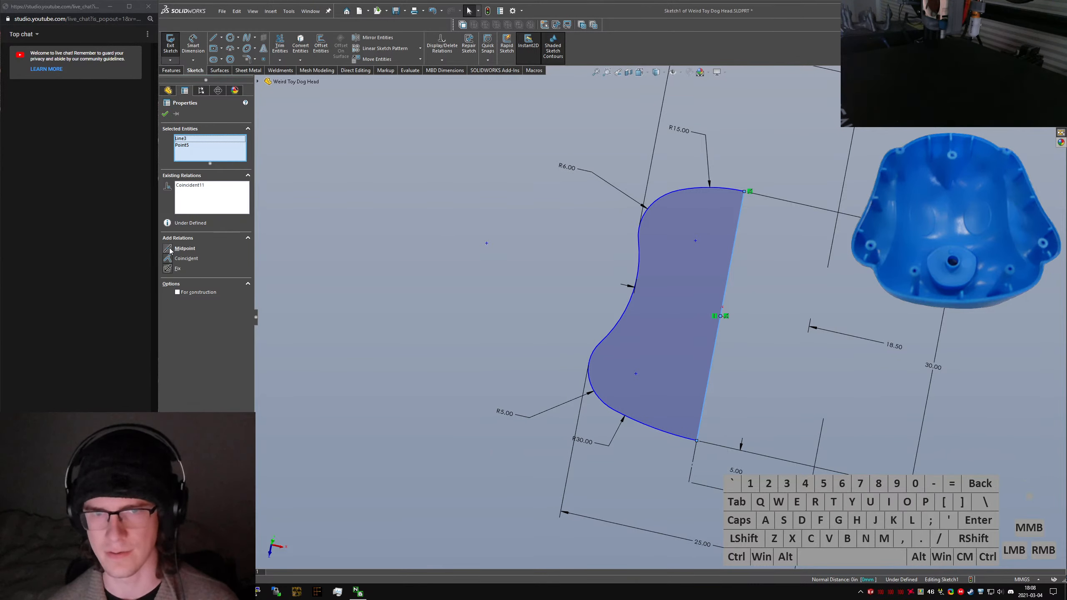
click(170, 250)
click(693, 444)
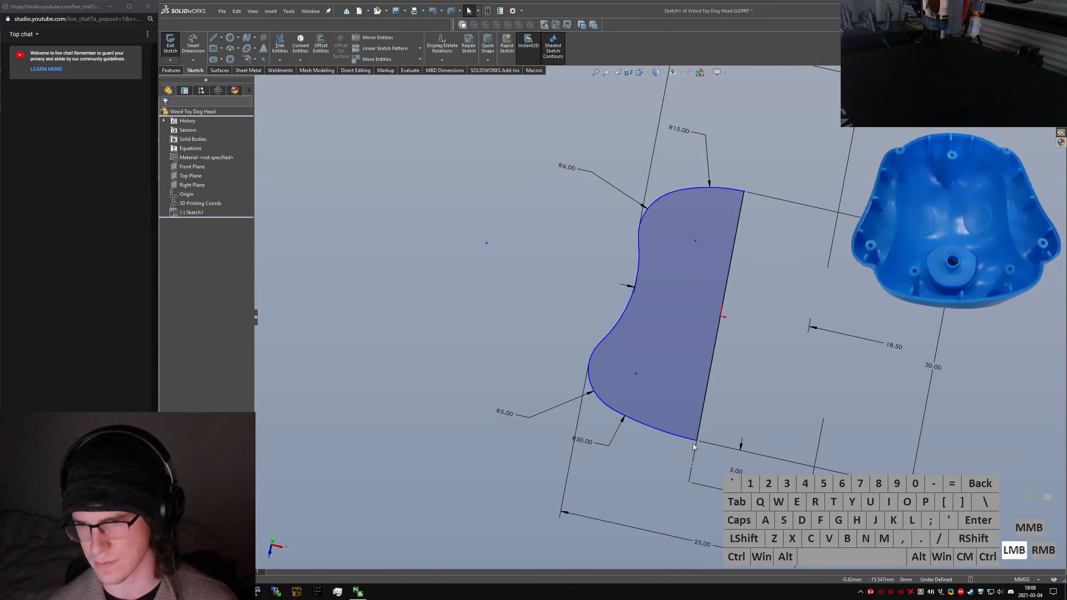
mouse_move(697, 440)
mouse_down()
mouse_move(709, 390)
mouse_move(697, 437)
mouse_move(700, 426)
mouse_up()
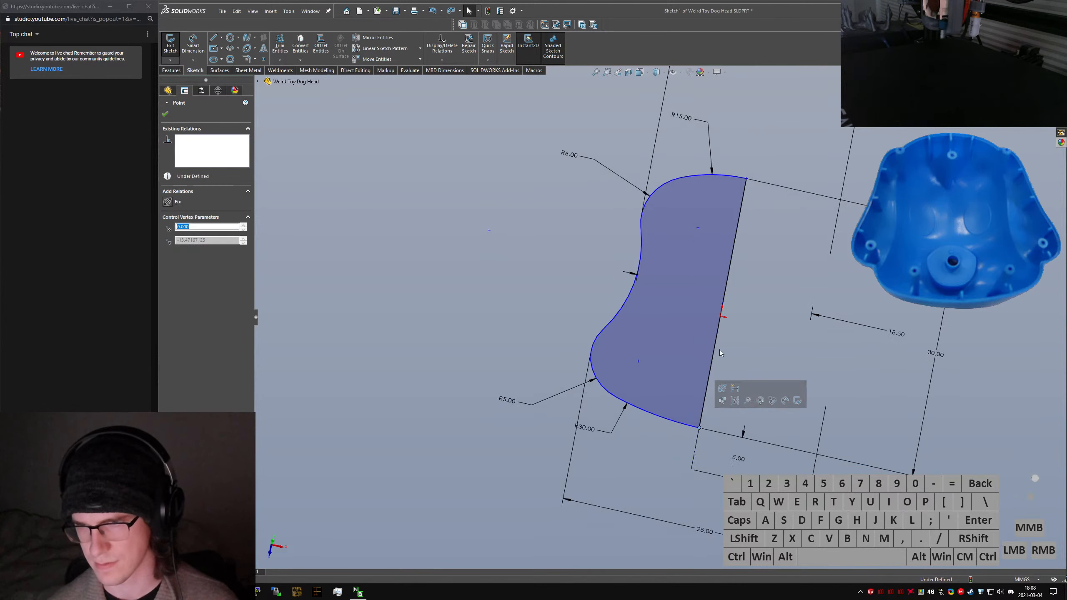
Constrain the straight edge's midpoint to the origin and exit the sketch
click(721, 322)
ctrl+click(721, 316)
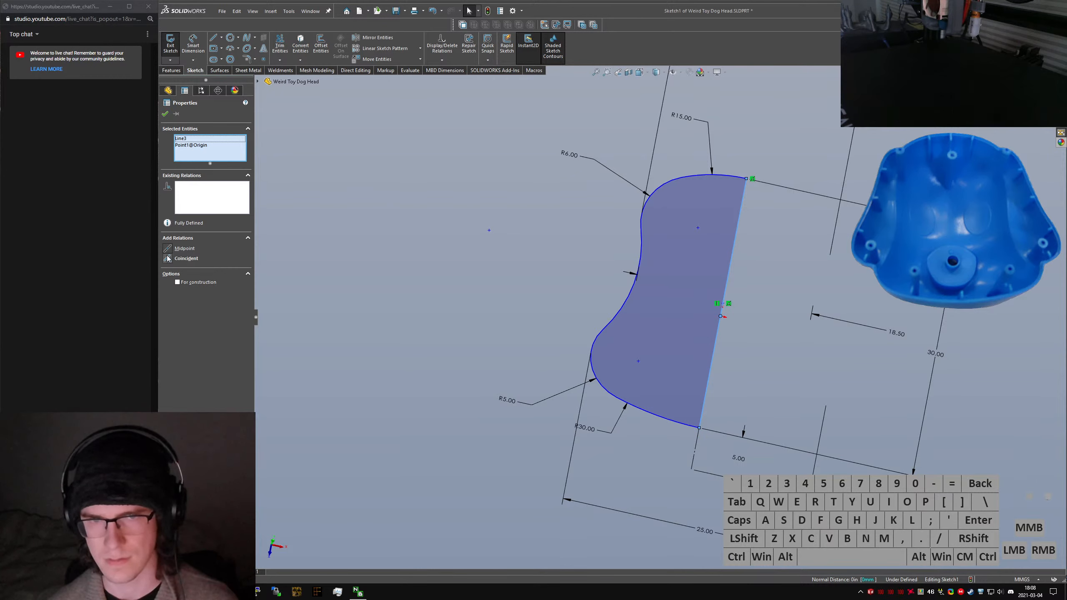
click(168, 259)
click(470, 351)
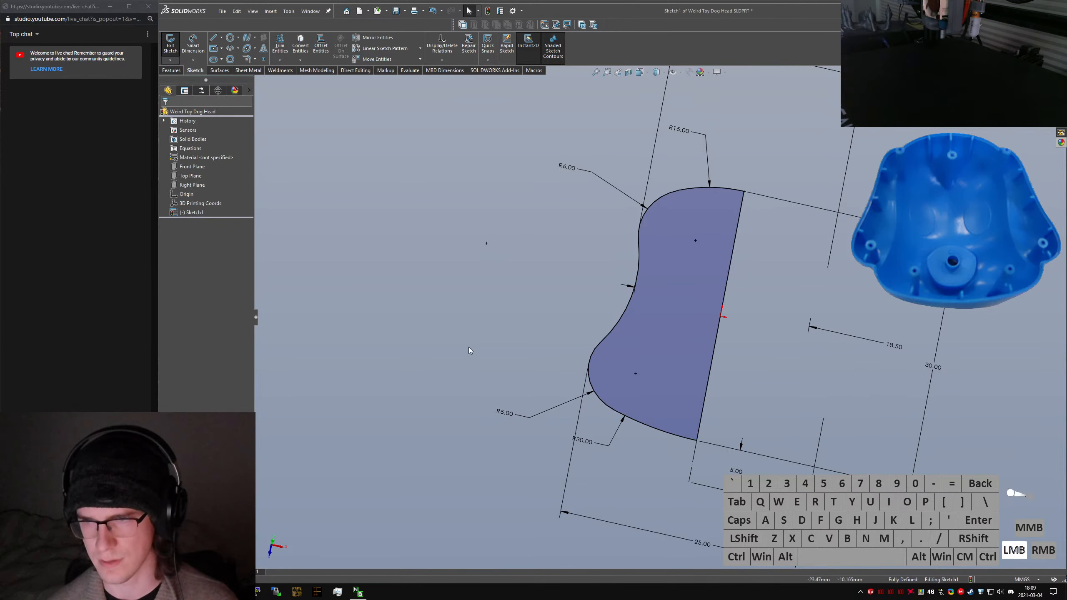
click(172, 45)
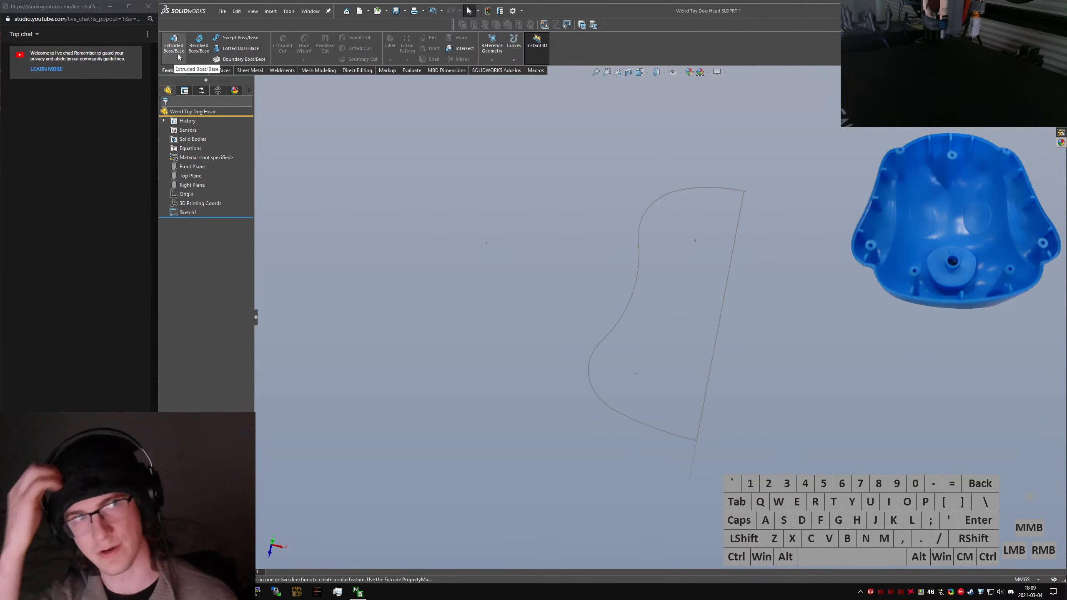
Revolve the half outline 180 degrees about its long straight edge to form the base head solid
click(185, 212)
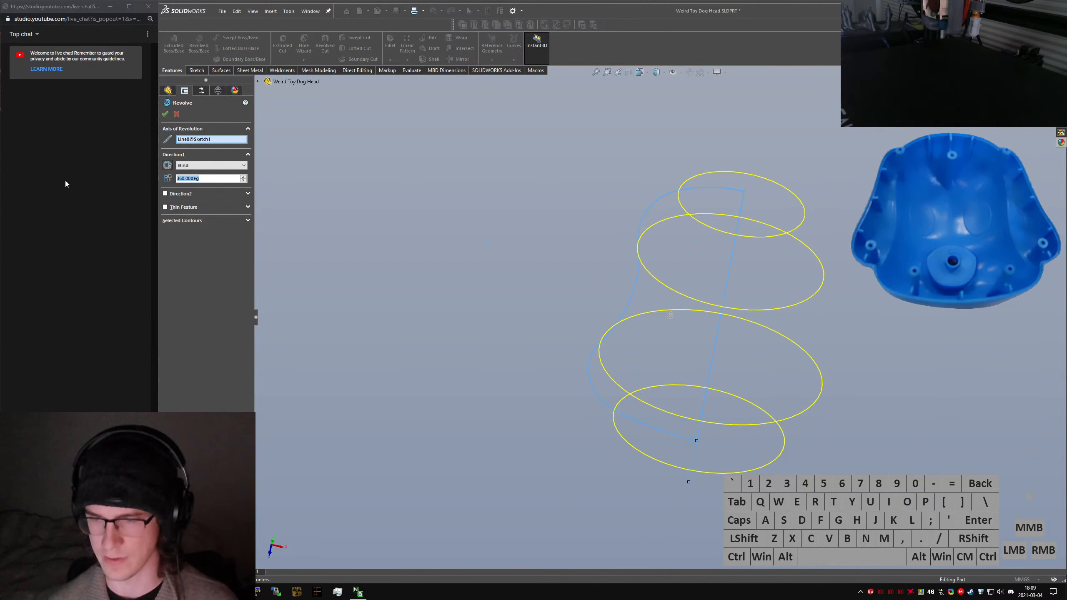
text(180)
middle_drag(619, 333, 458, 322)
key(ctrl+7)
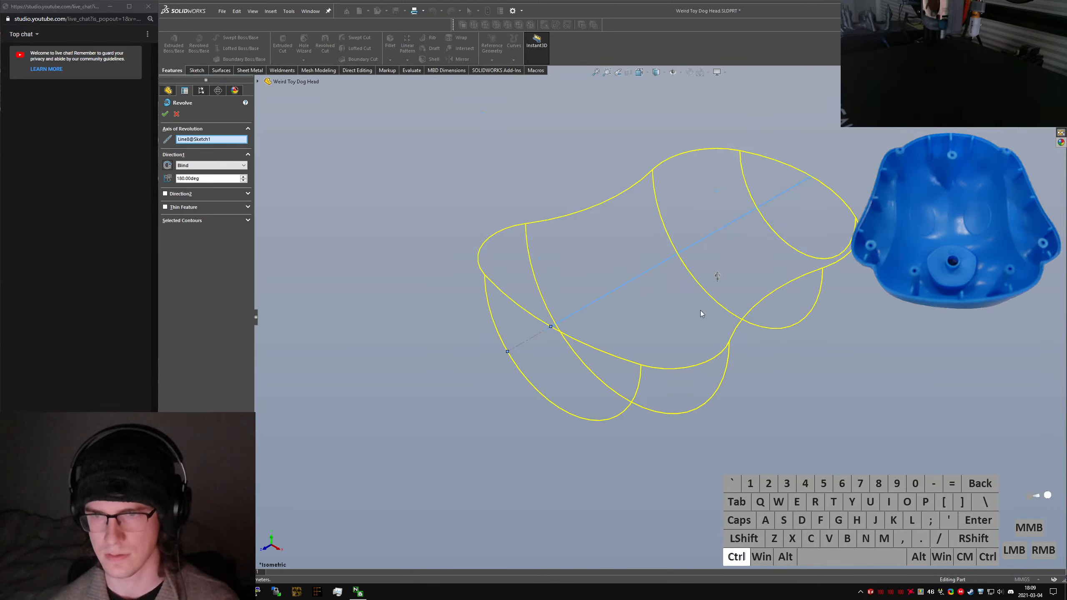
key(ctrl+7)
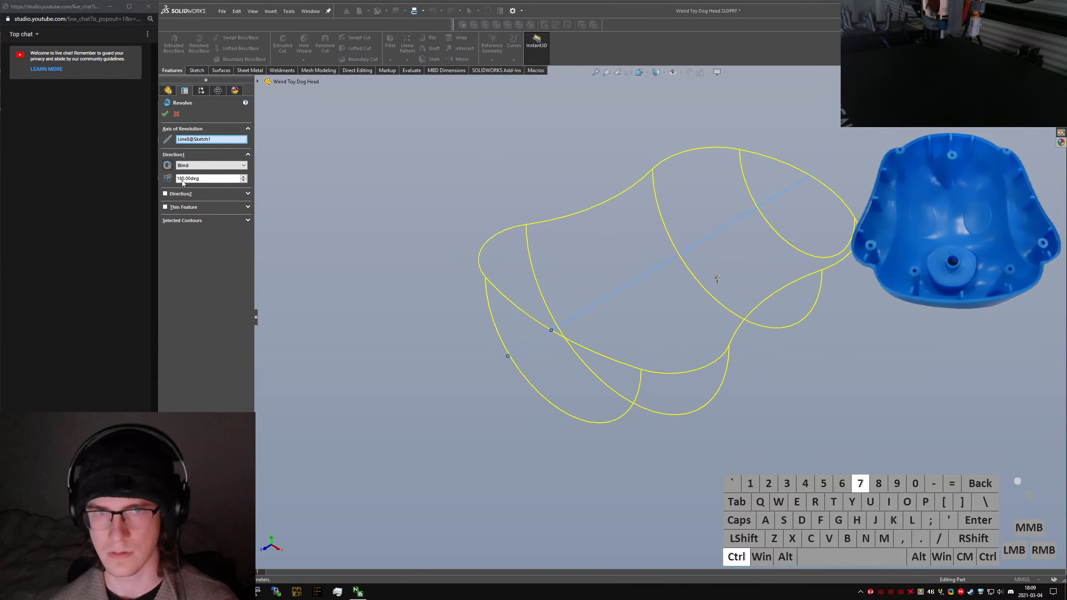
click(165, 113)
mouse_move(618, 208)
middle_down()
mouse_move(686, 238)
mouse_move(688, 317)
middle_up()
scroll(688, 317, up, 5)
middle_drag(631, 252, 657, 250)
scroll(658, 251, down, 2)
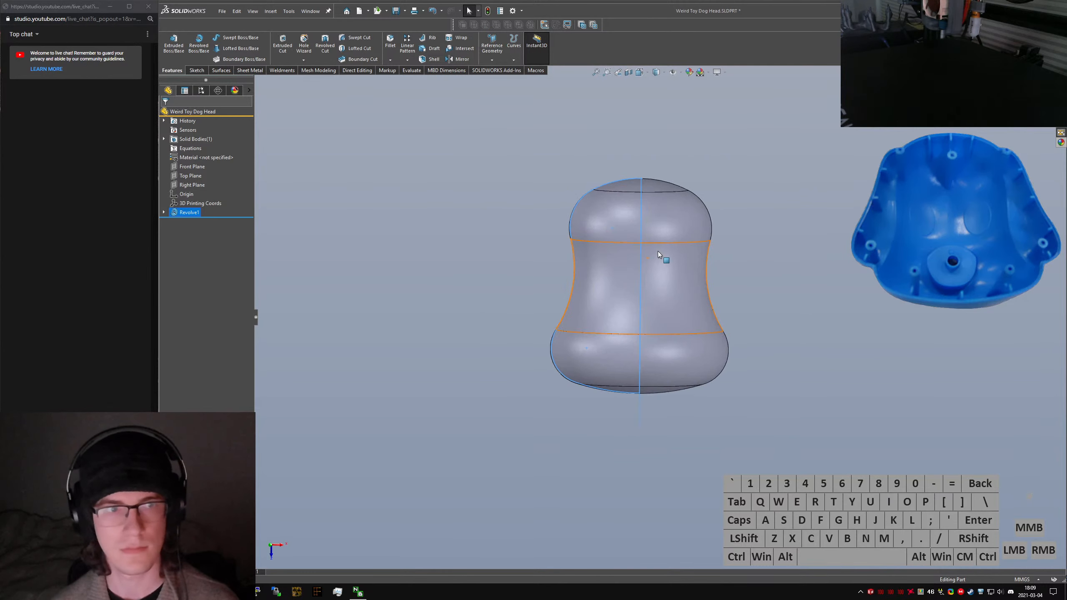
scroll(660, 277, down, 2)
click(665, 216)
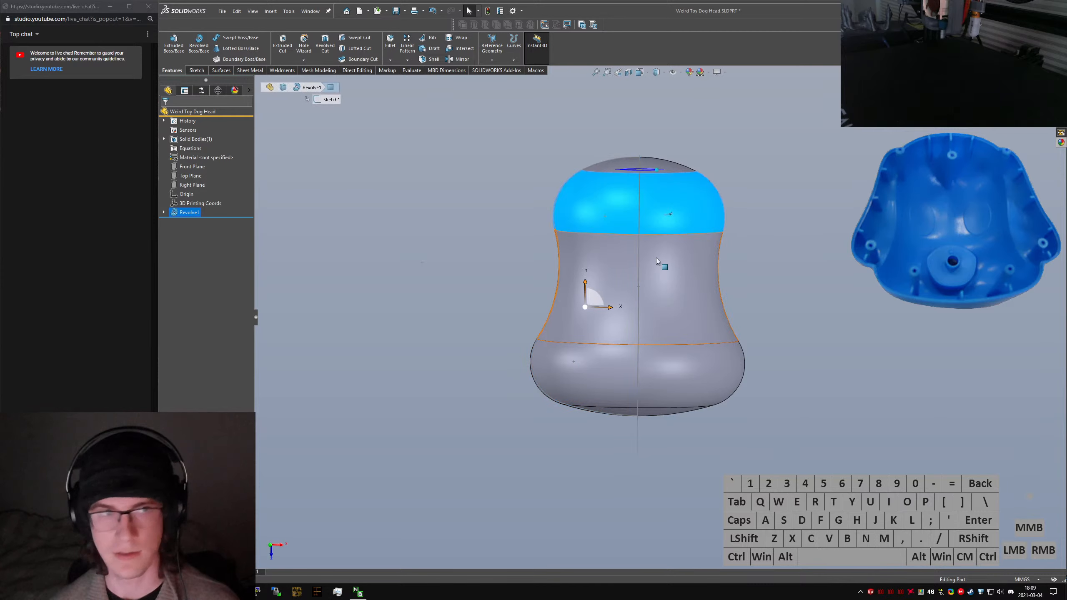
Show the revolved outline sketch's dimensions and set the upper side arc's radius to 5 mm
middle_drag(619, 190, 622, 148)
click(164, 212)
click(200, 223)
middle_drag(470, 234, 480, 264)
click(468, 194)
text(5)
key(Return)
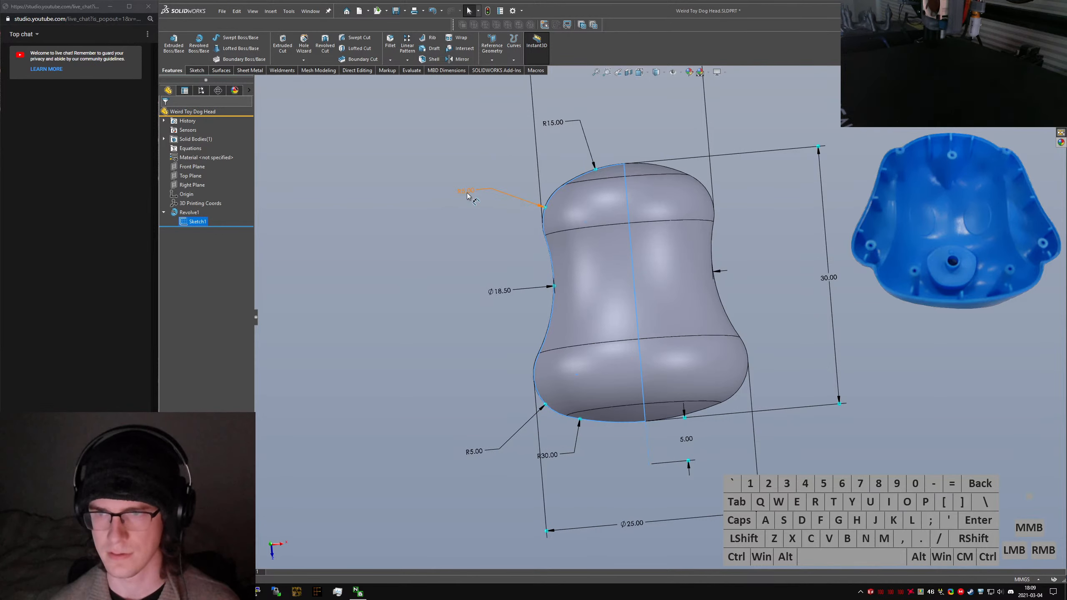
Examine the revolved head from several standard views against the reference photo of the blue shell
middle_drag(565, 192, 584, 230)
key(ctrl+2)
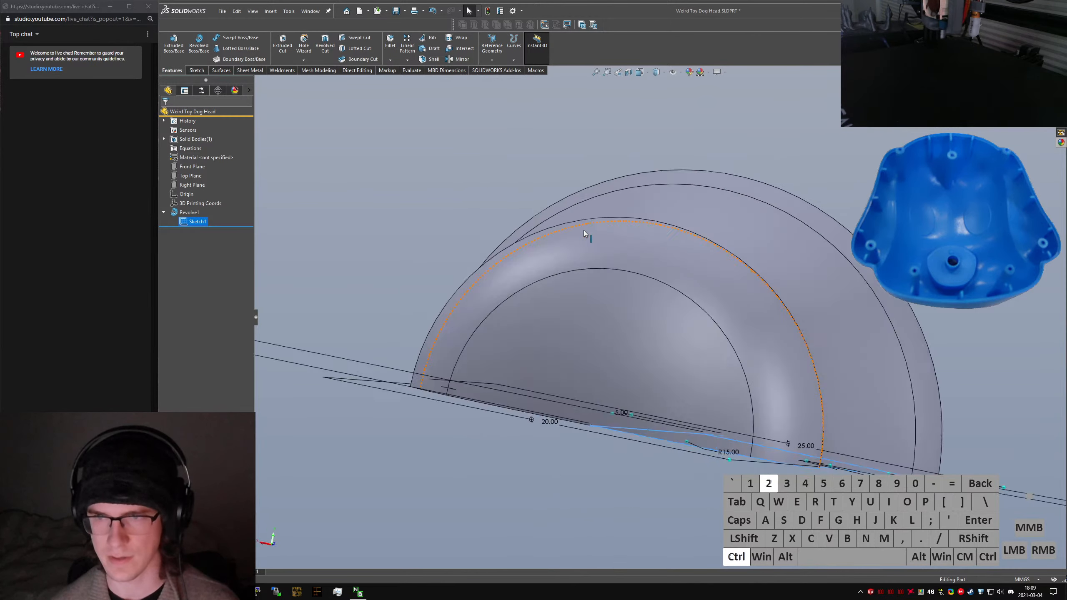
key(ctrl+5)
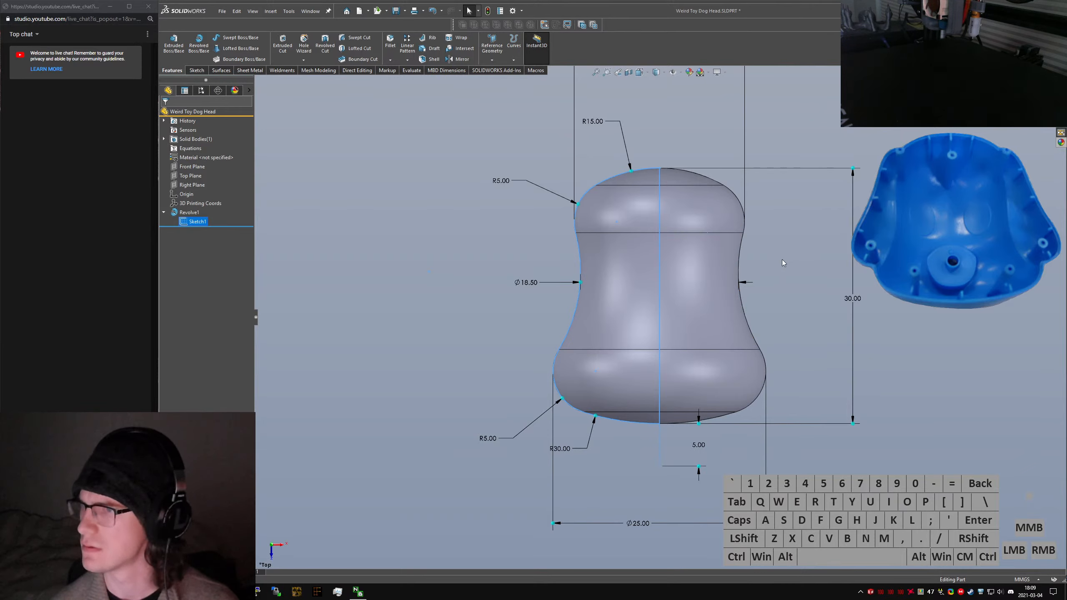
click(0, 252)
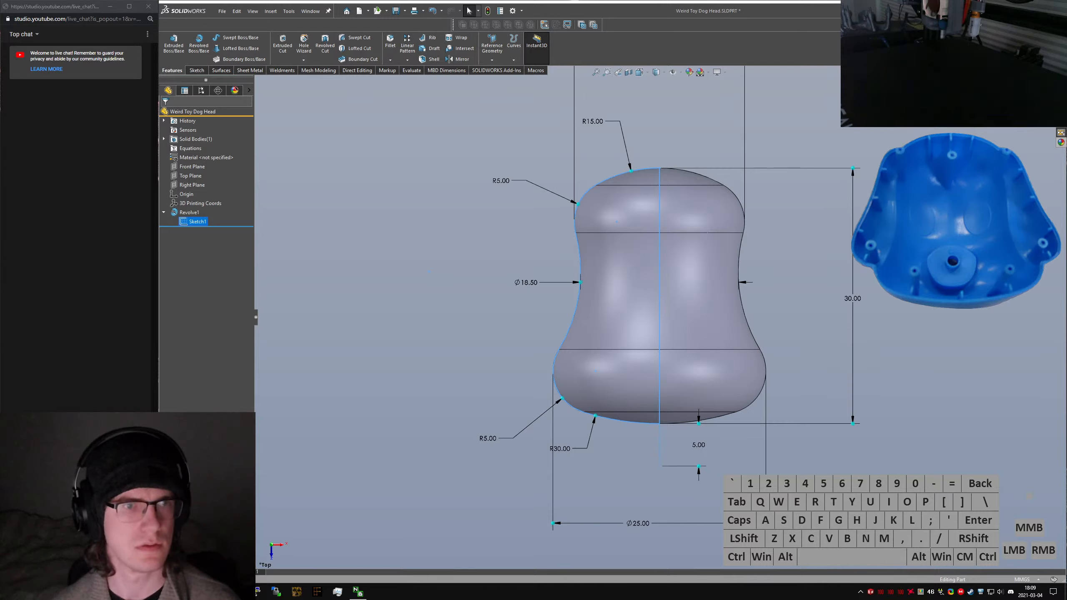
click(475, 279)
key(ctrl+7)
key(ctrl+6)
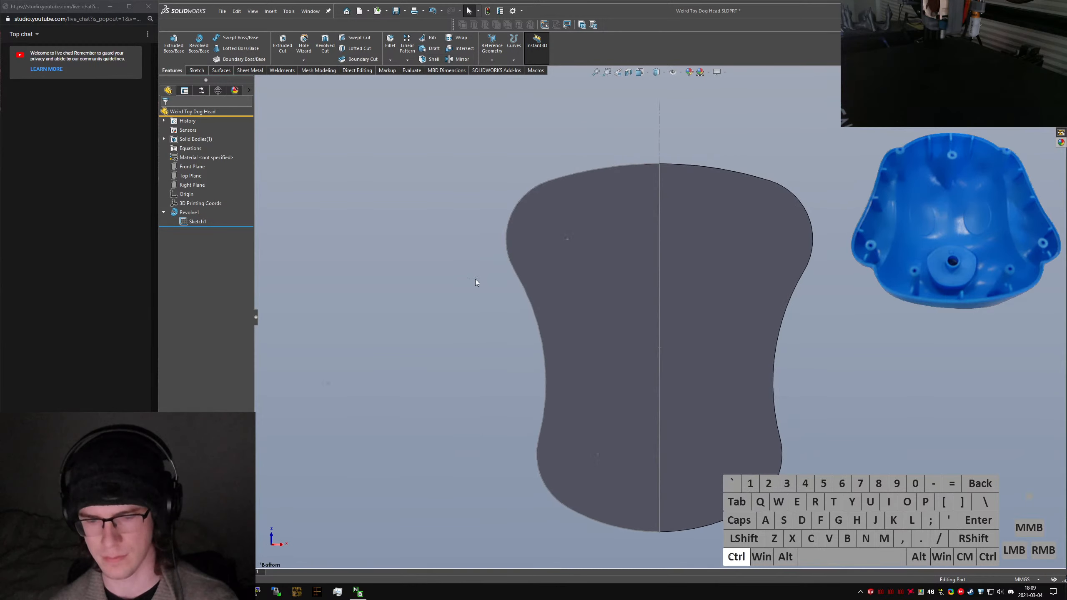
key(alt+Left)
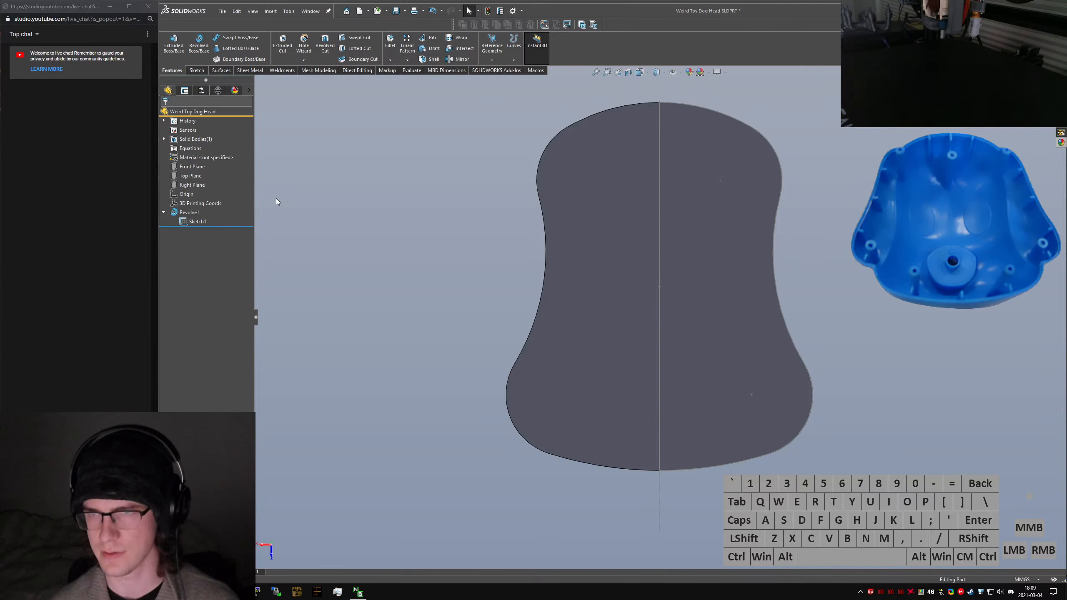
Set the diameter of the outline's narrow waist to 19 mm
click(197, 221)
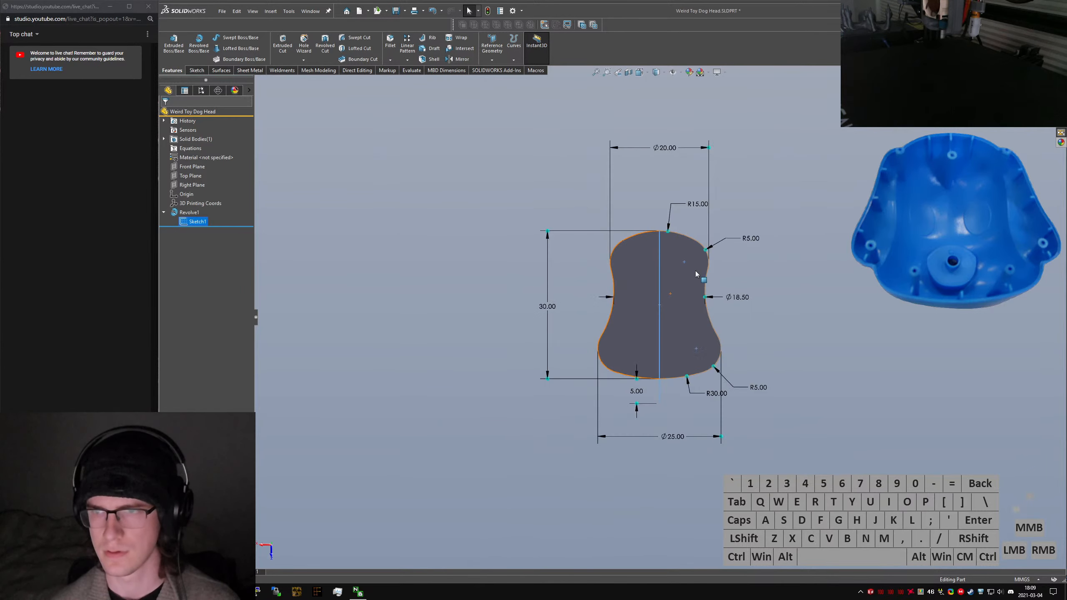
scroll(696, 274, down, 2)
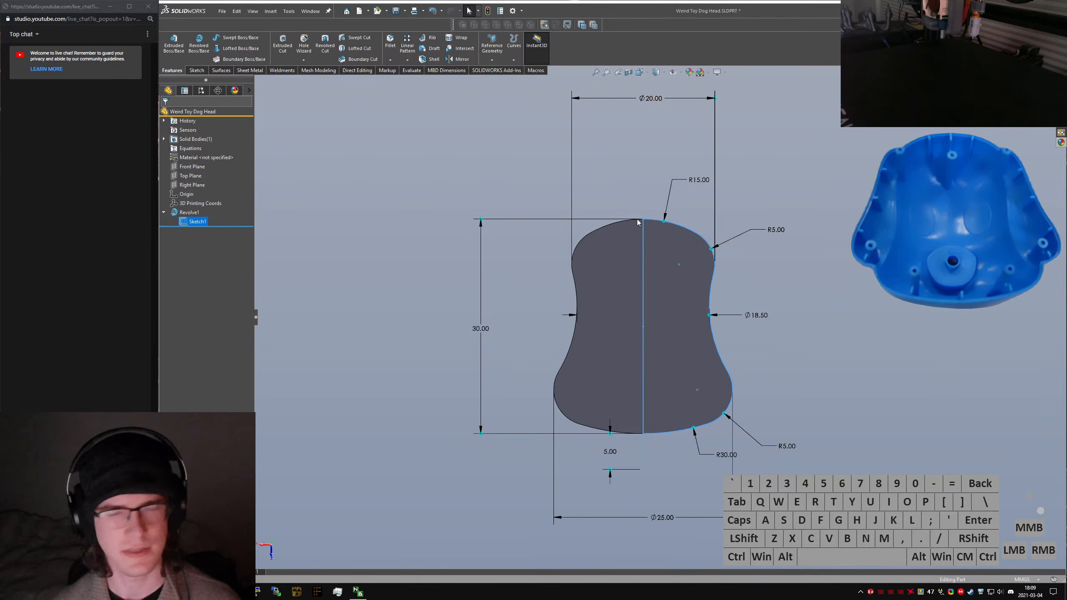
click(755, 317)
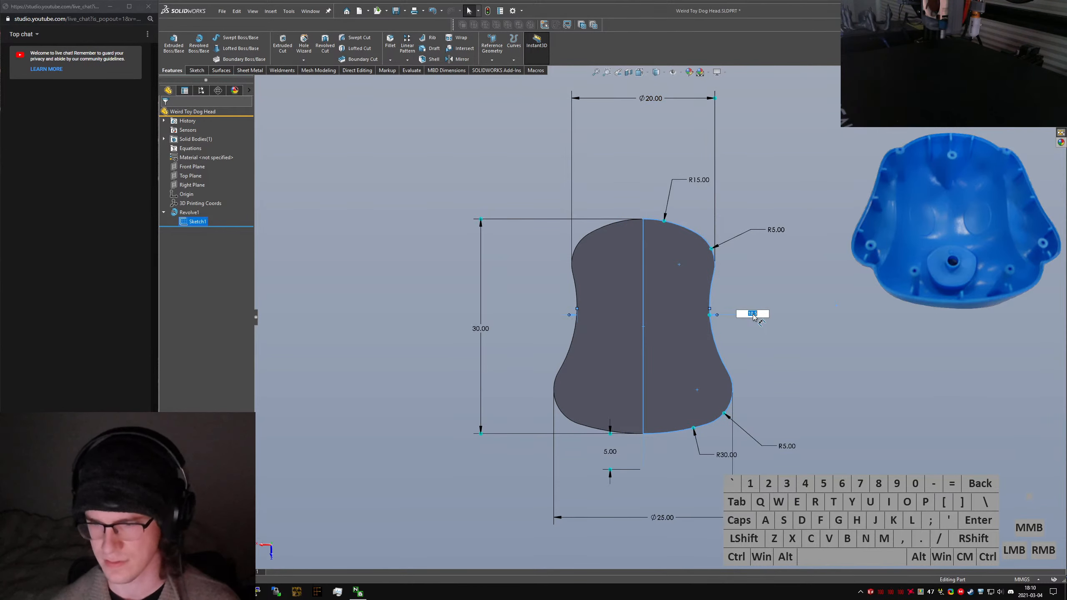
text(19)
key(Return)
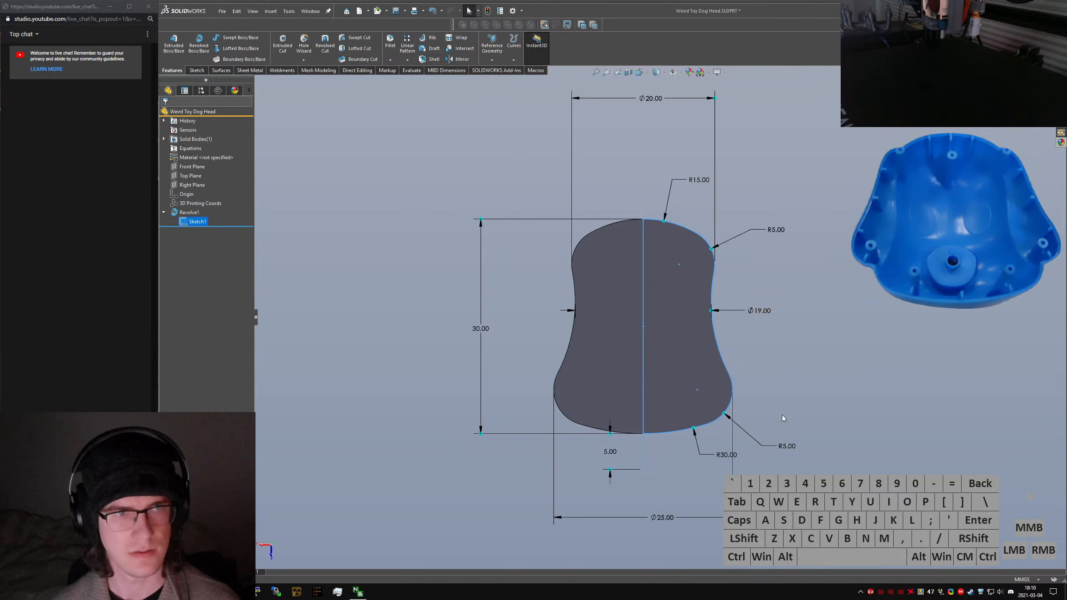
Try a 6 mm radius on the outline's upper side arc, and settle on 7 mm
click(777, 230)
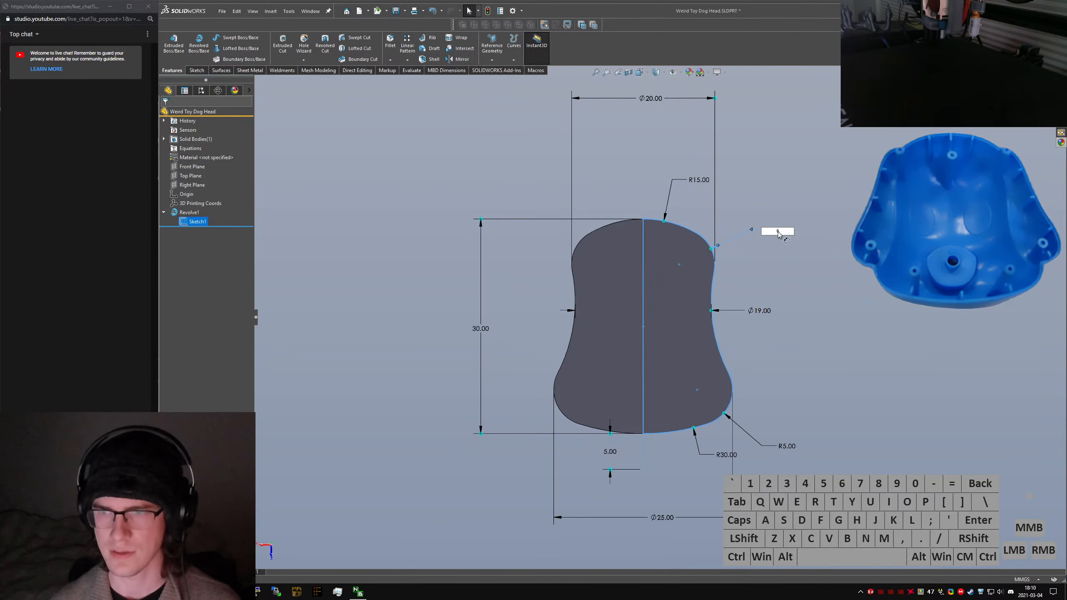
text(6)
key(Return)
click(775, 235)
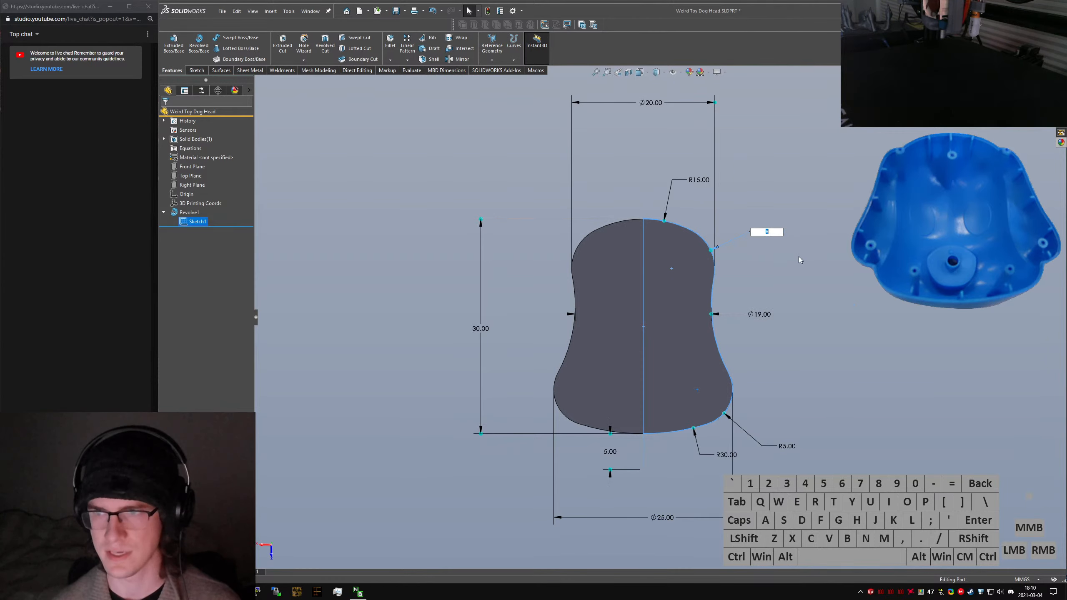
text(7)
key(Return)
click(843, 289)
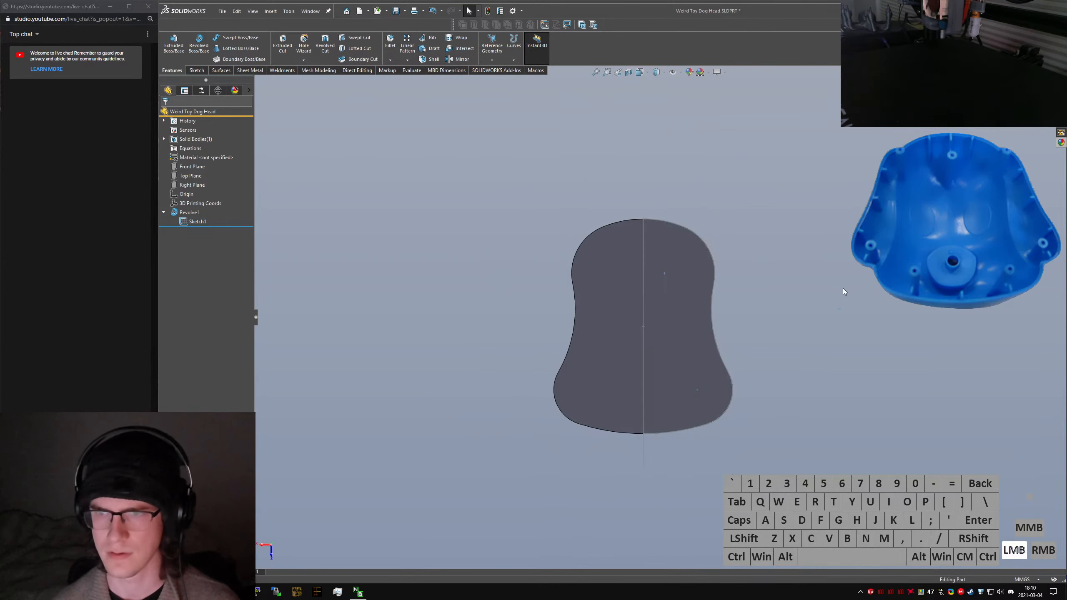
Hide the outline sketch beneath the revolve and save the part
middle_drag(823, 295, 868, 338)
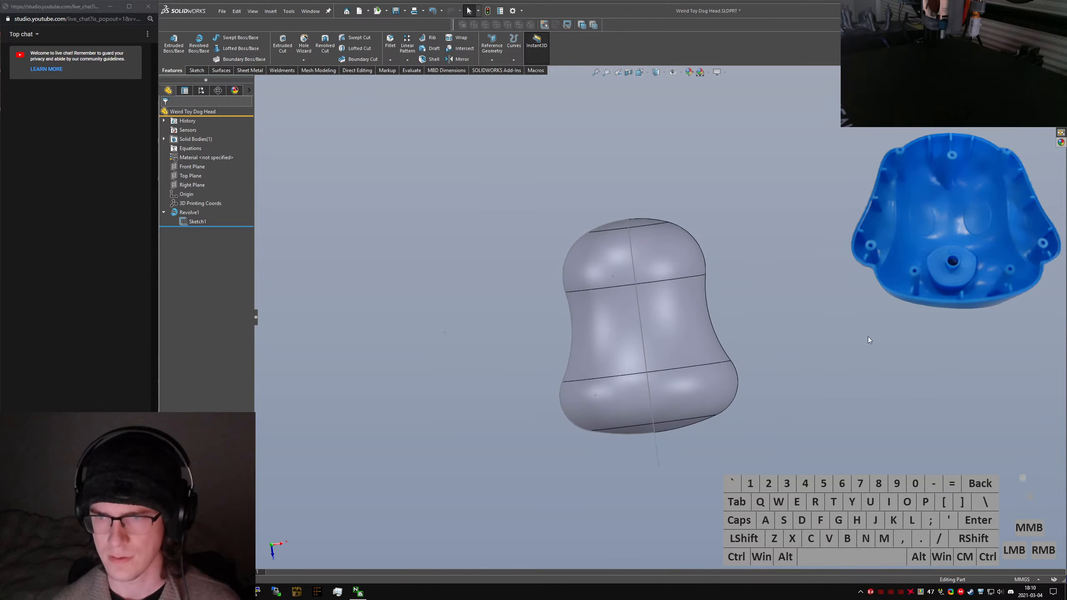
ctrl+click(860, 326)
key(ctrl+7)
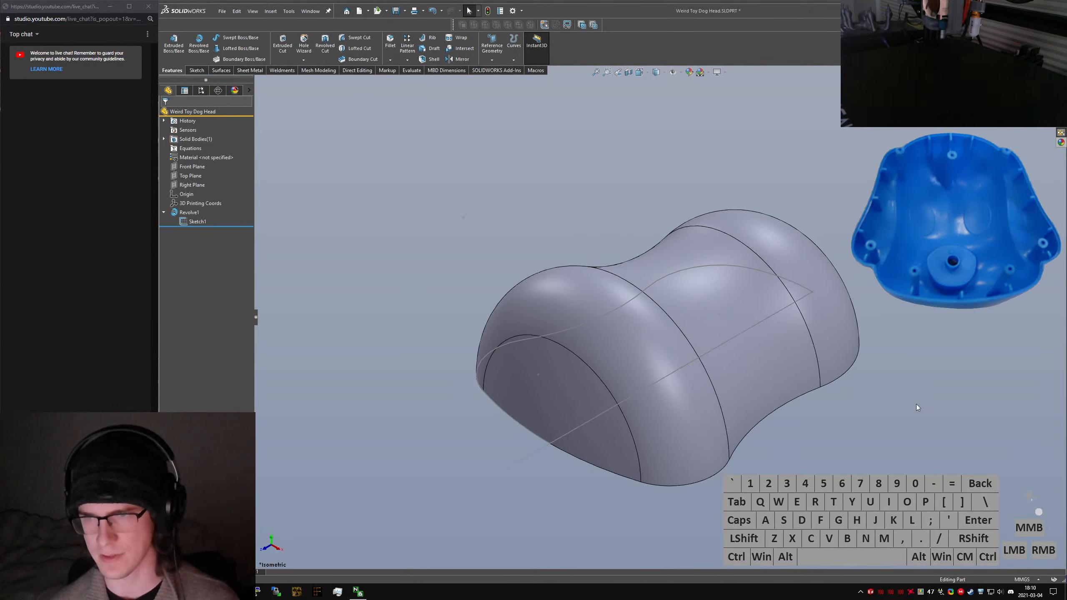
right_click(200, 221)
click(209, 209)
click(653, 246)
mouse_move(647, 242)
middle_down()
mouse_move(596, 220)
mouse_move(644, 386)
mouse_move(595, 340)
mouse_move(556, 360)
mouse_move(570, 363)
mouse_move(624, 312)
mouse_move(596, 318)
middle_up()
click(596, 220)
key(ctrl+s)
click(450, 321)
text(sketch)
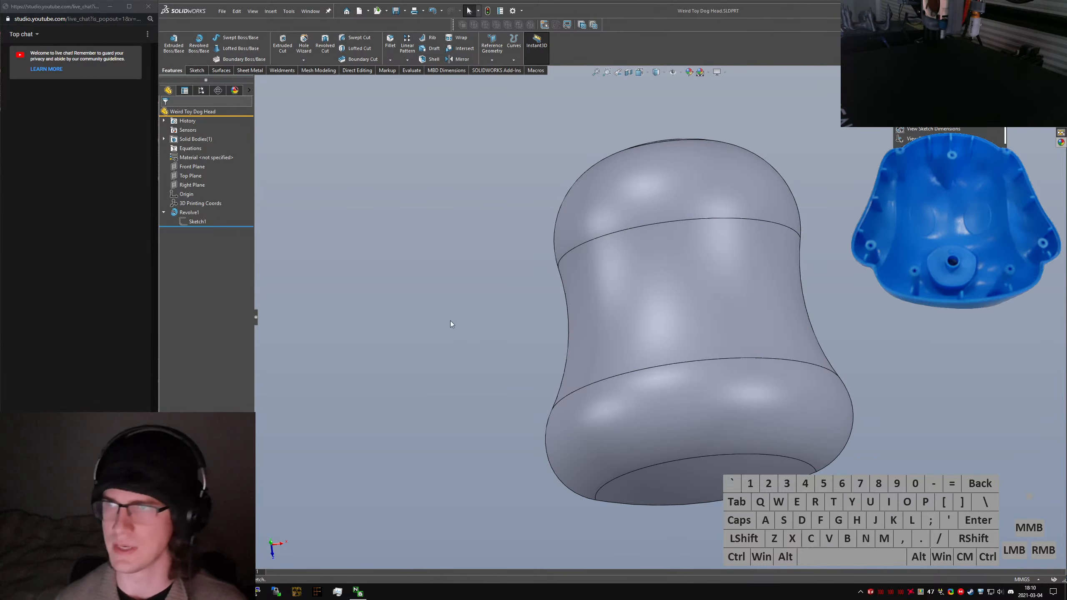
key(Return)
key(ctrl+4)
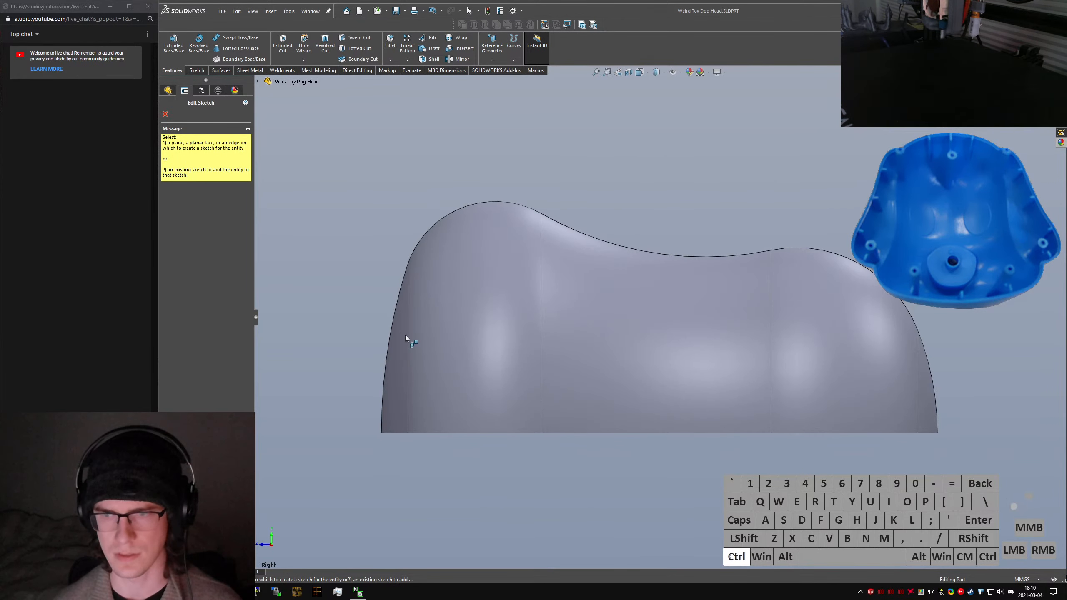
key(ctrl+5)
click(257, 81)
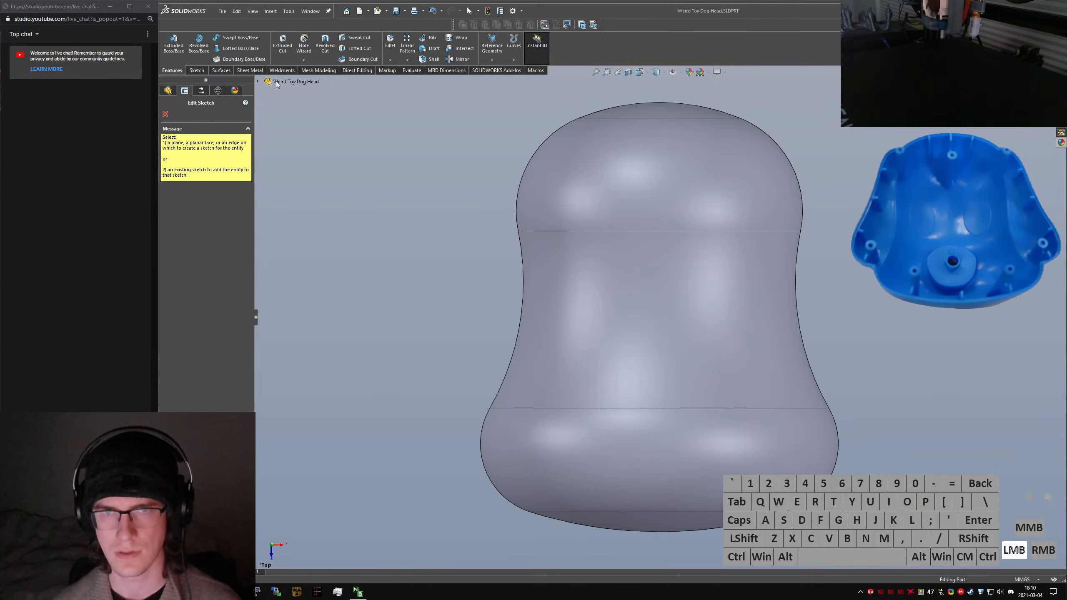
key(Escape)
Move the revolve's outline sketch from the Top Plane to the Front Plane
click(197, 222)
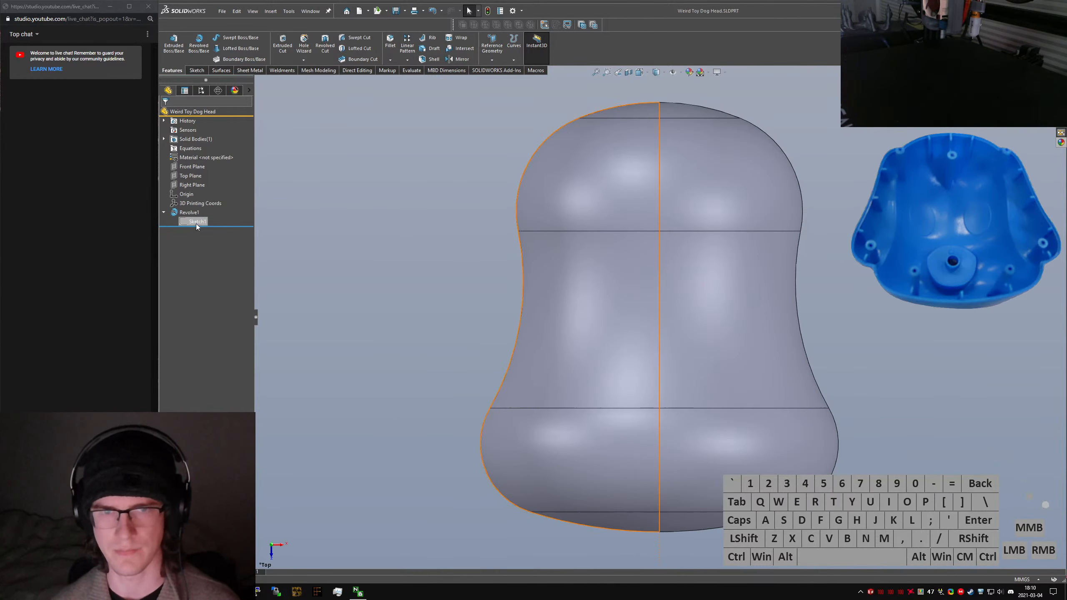
click(216, 199)
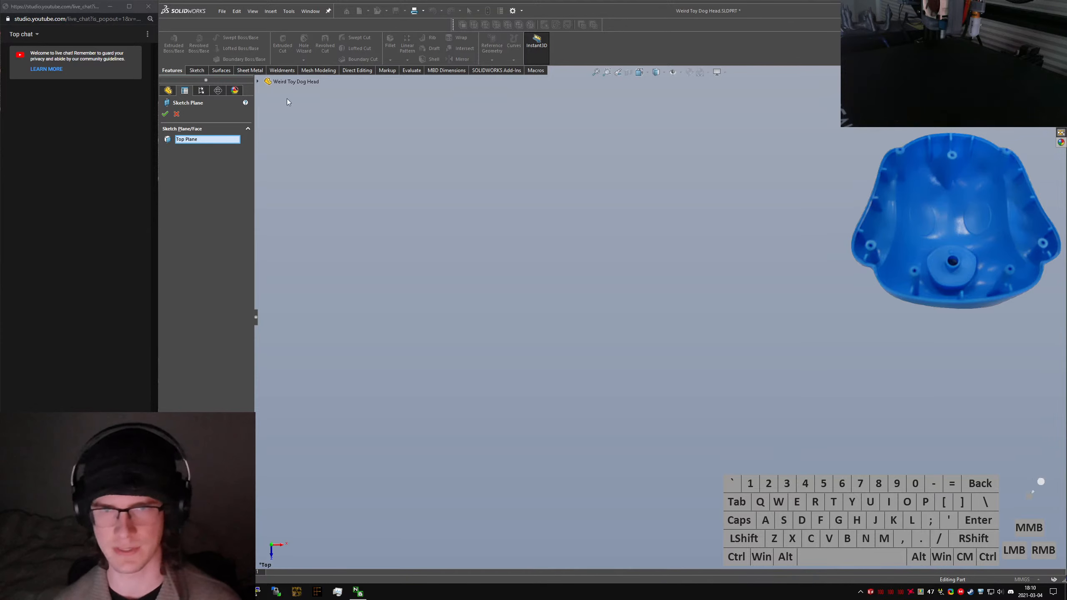
click(258, 81)
click(294, 137)
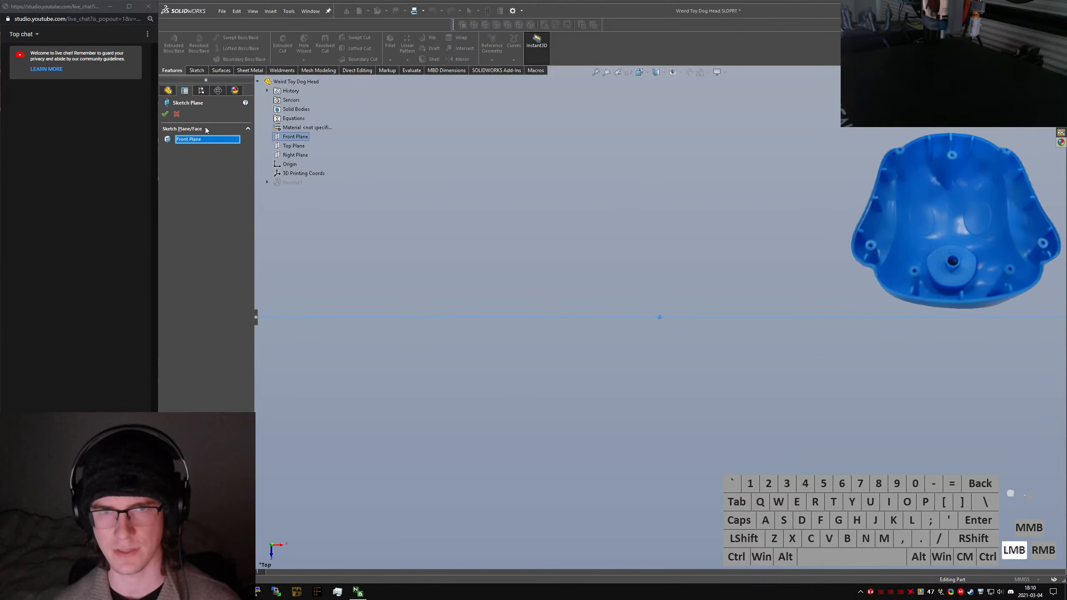
click(164, 114)
key(ctrl+7)
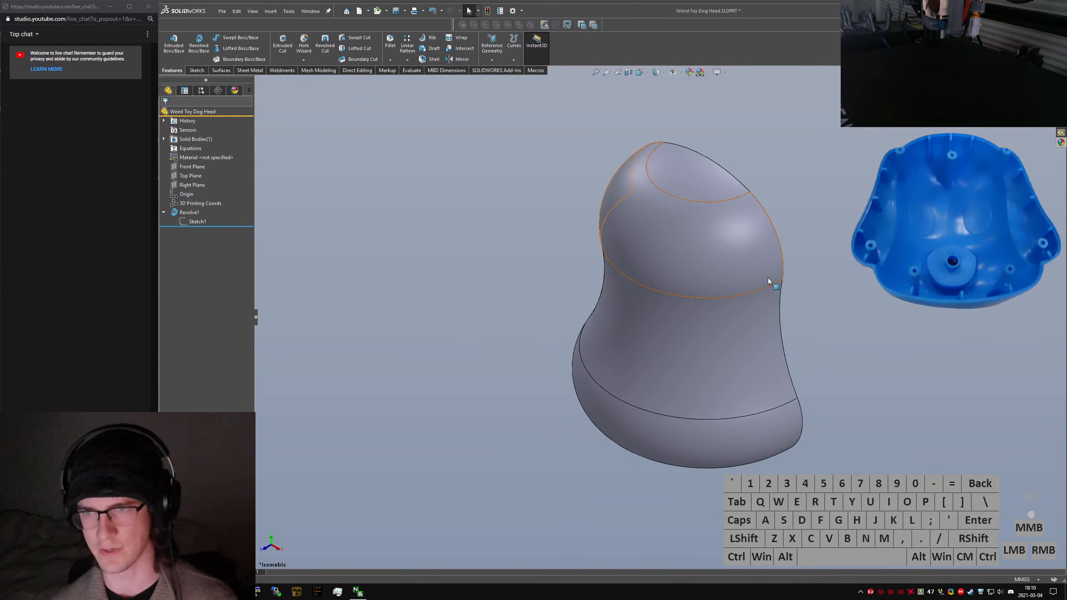
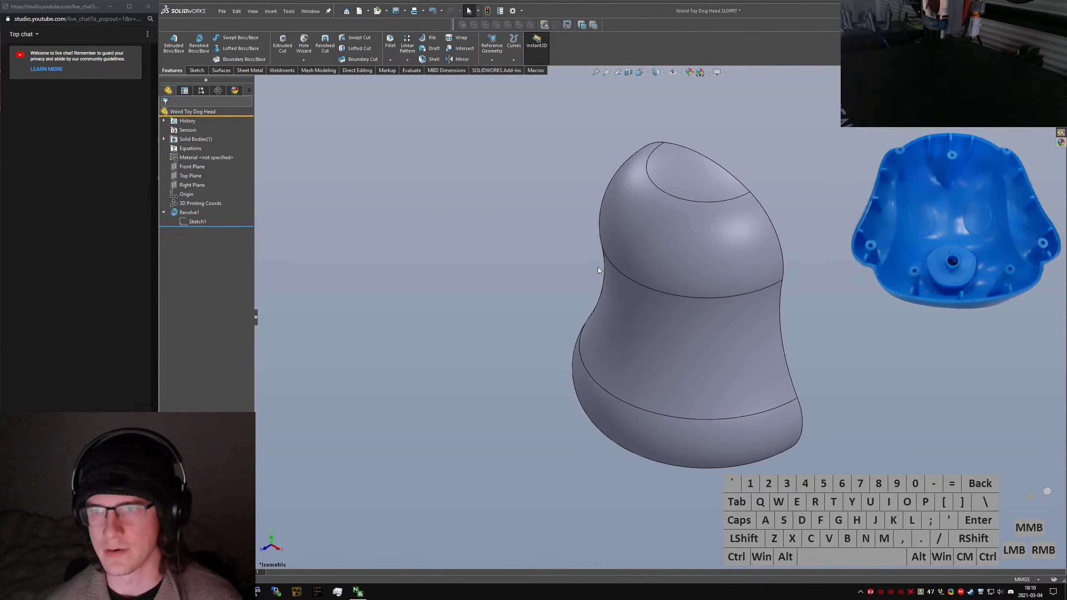
Start a new revolve feature with its sketch on the Front Plane
middle_drag(573, 244, 547, 210)
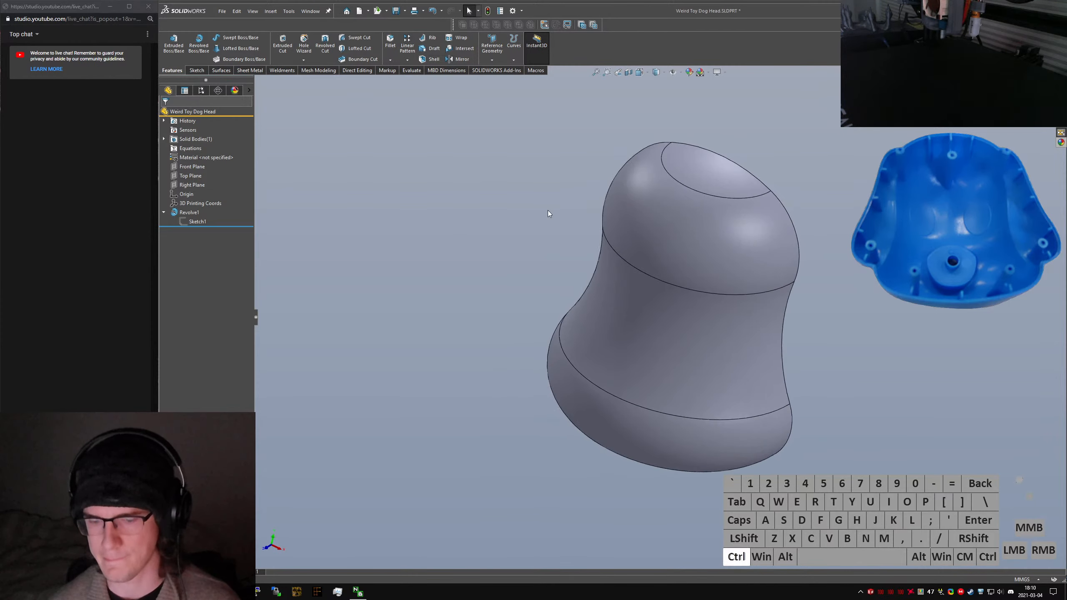
key(ctrl+6)
key(ctrl+1)
click(418, 236)
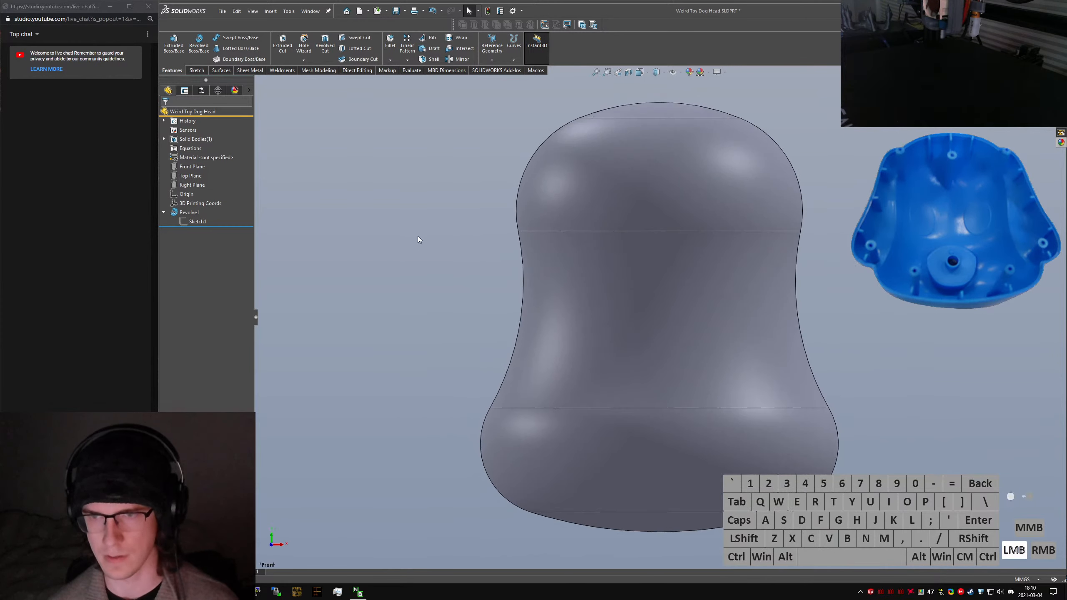
click(192, 47)
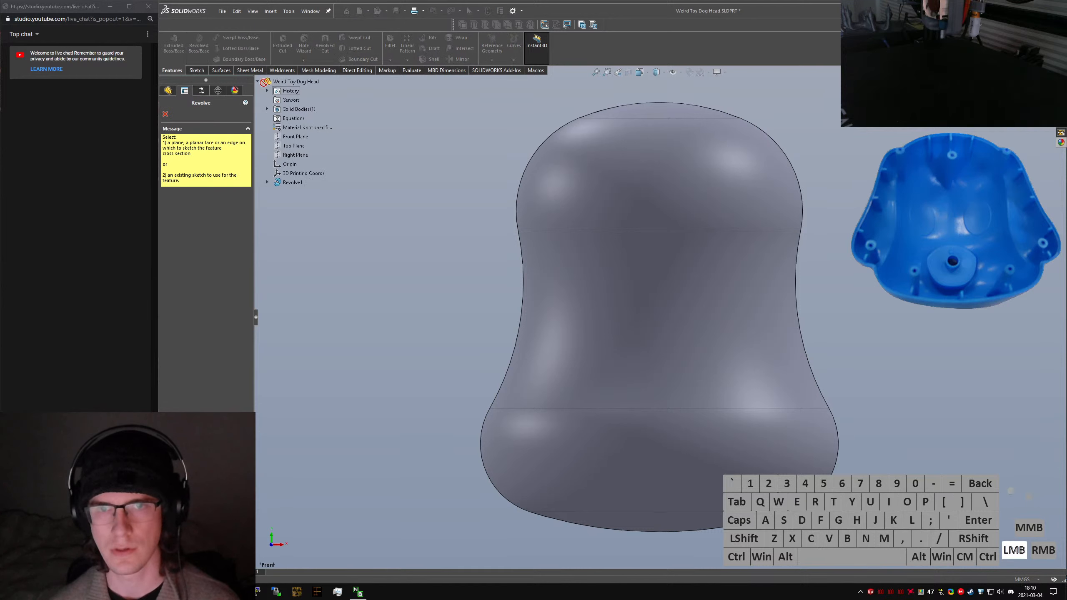
click(291, 137)
right_drag(323, 155, 259, 178)
key(Escape)
right_drag(507, 354, 322, 346)
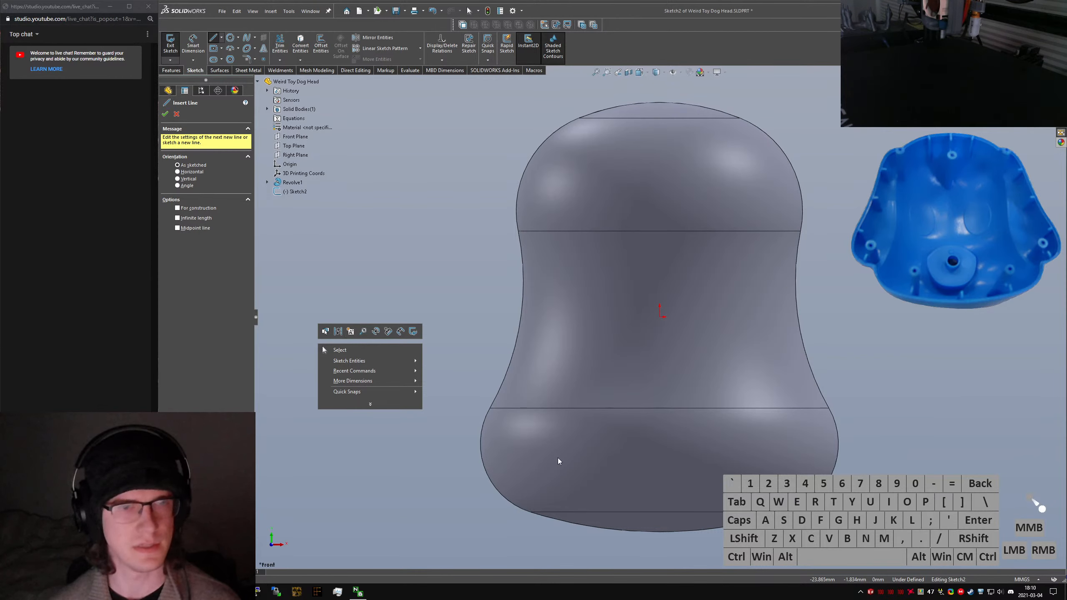
click(383, 236)
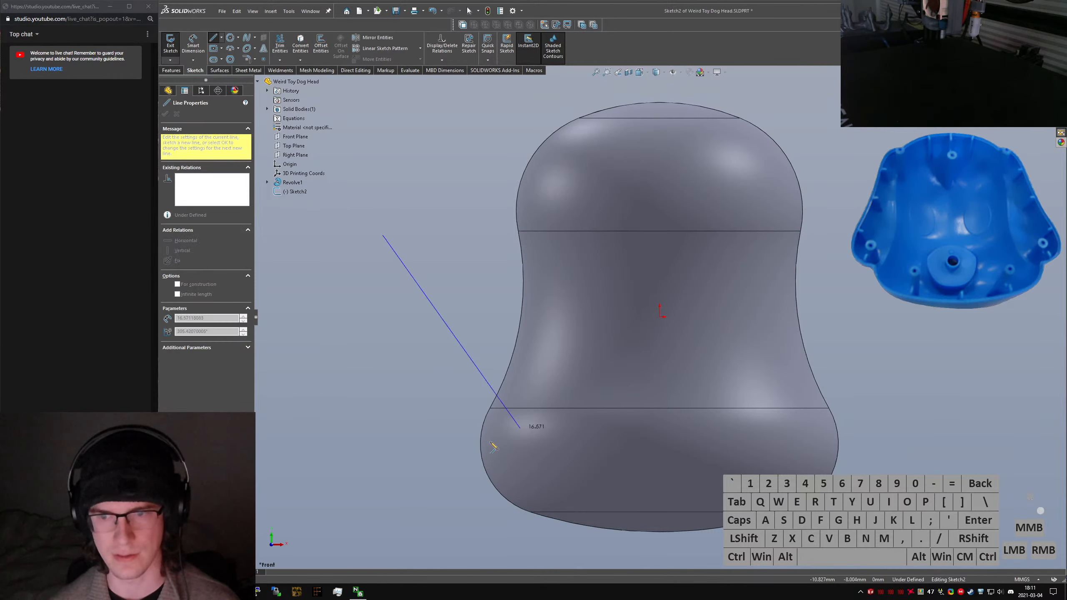
key(Escape)
Sketch a closed profile beside the head: an inner line from lower to upper bulge edge, tangent arc, slanted outer line and closing tangent arc
right_drag(433, 334, 388, 339)
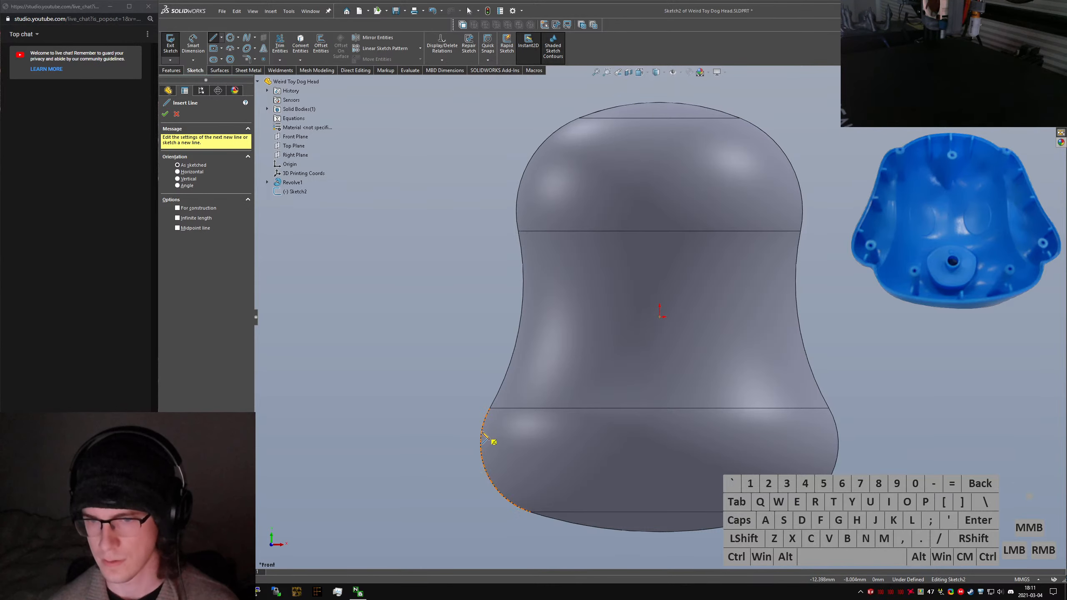
click(482, 433)
click(519, 184)
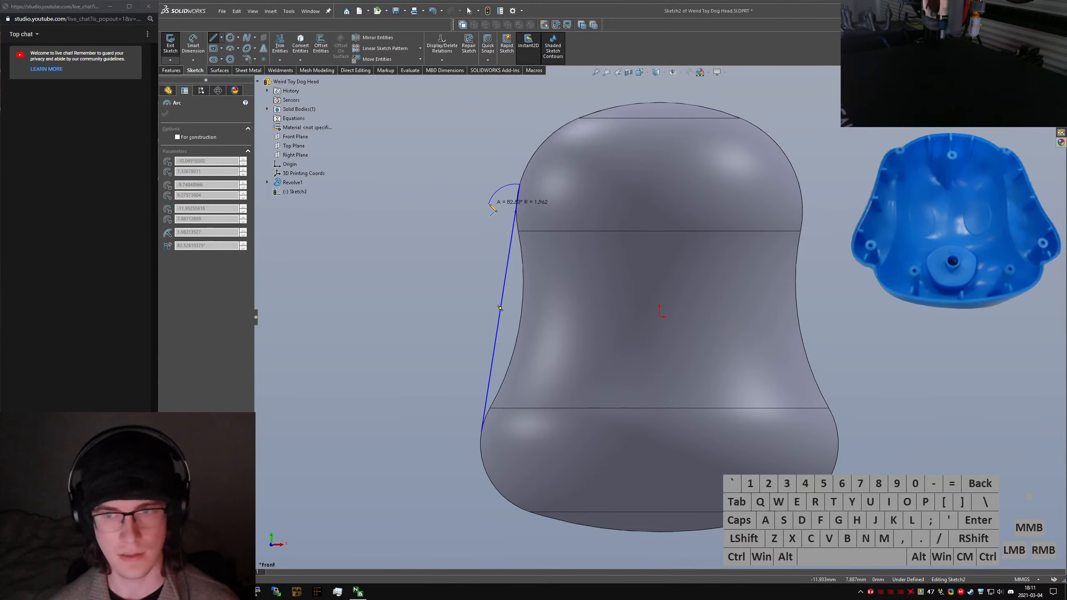
click(493, 201)
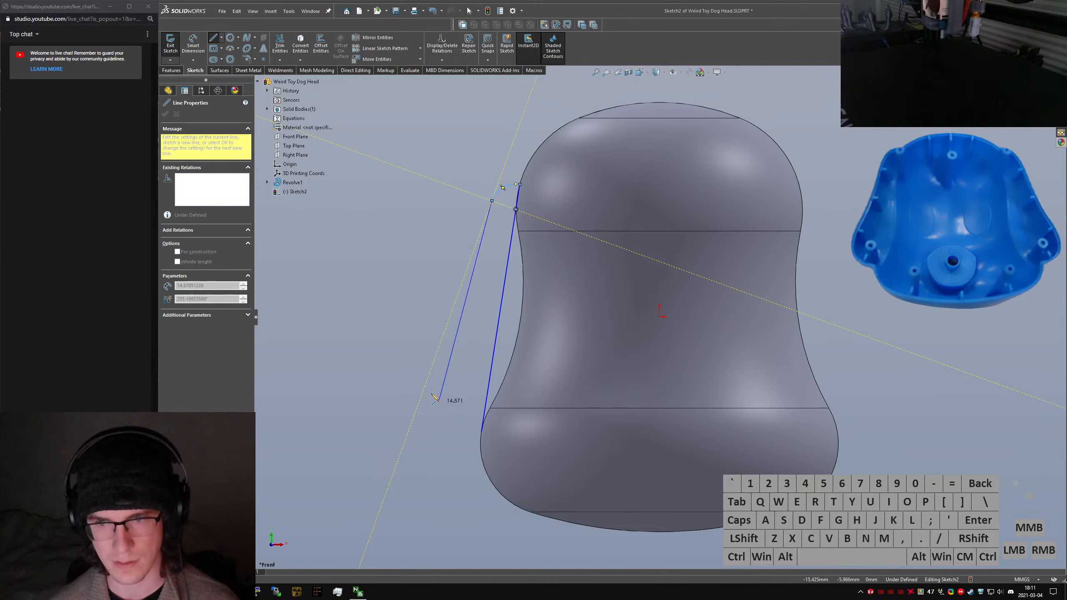
click(422, 393)
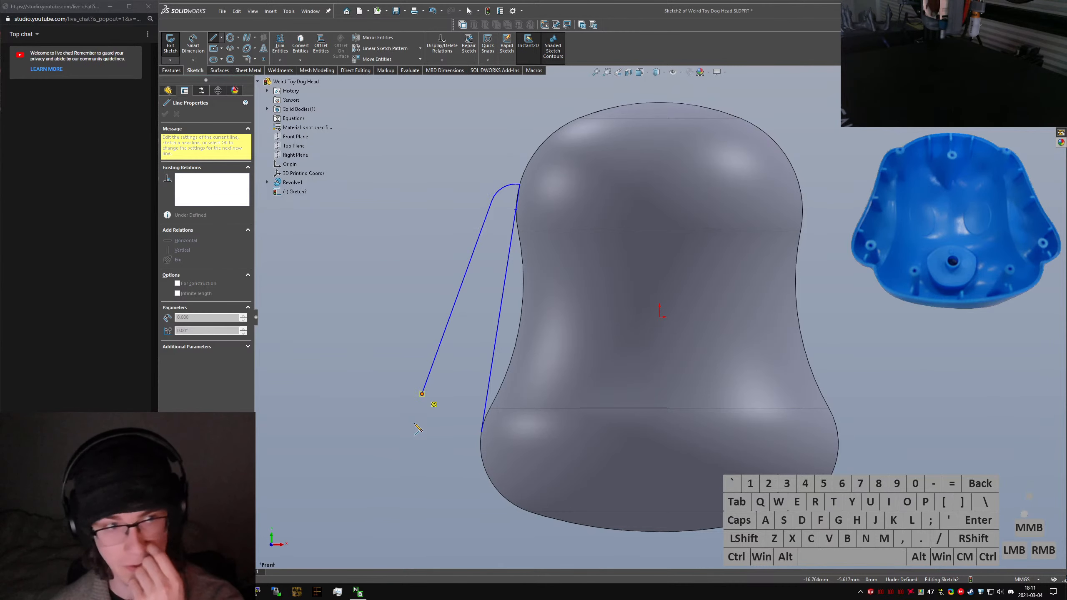
click(482, 432)
key(Escape)
Make the lower arc's centre coincident with the inner line, and undo a trial move of the outer line's lower end
click(456, 407)
ctrl+click(487, 394)
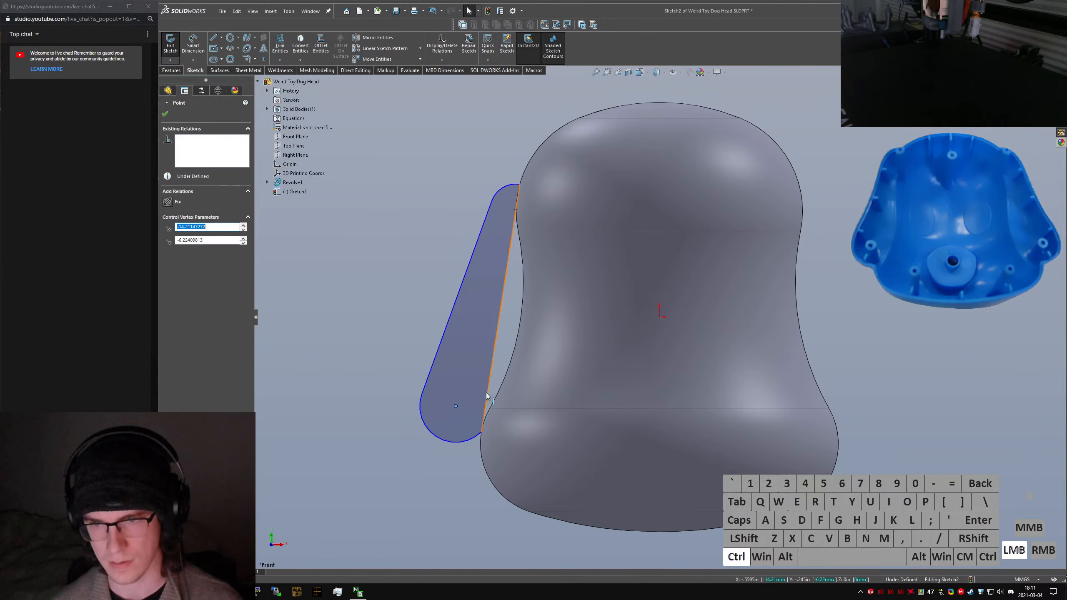
key(alt+d)
click(462, 482)
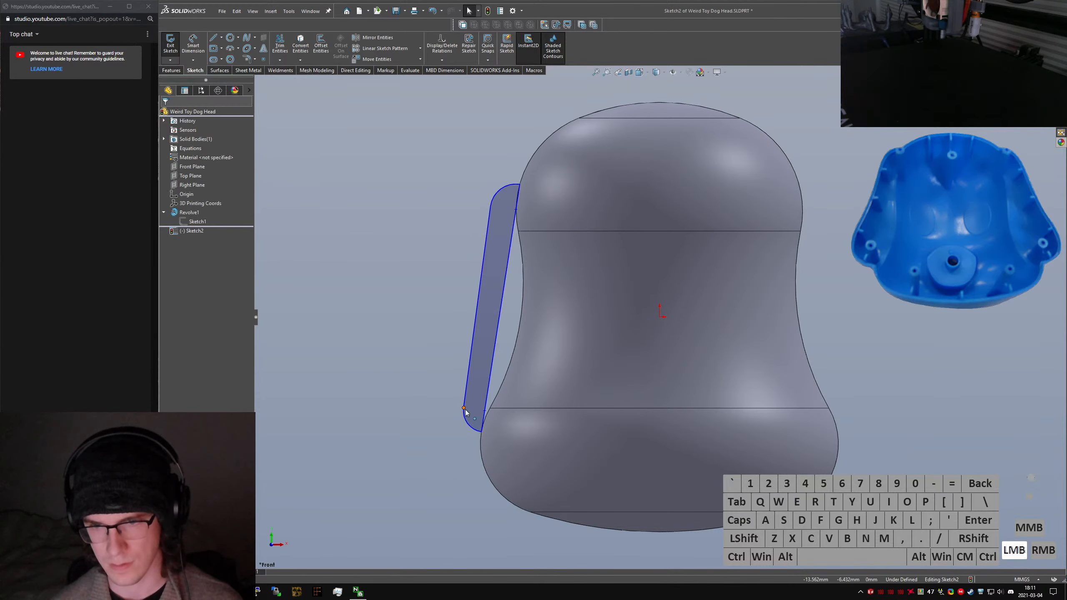
drag(464, 408, 487, 394)
key(ctrl+z)
Make the profile's inner line tangent to the head's lower and upper bulge edges
ctrl+click(488, 397)
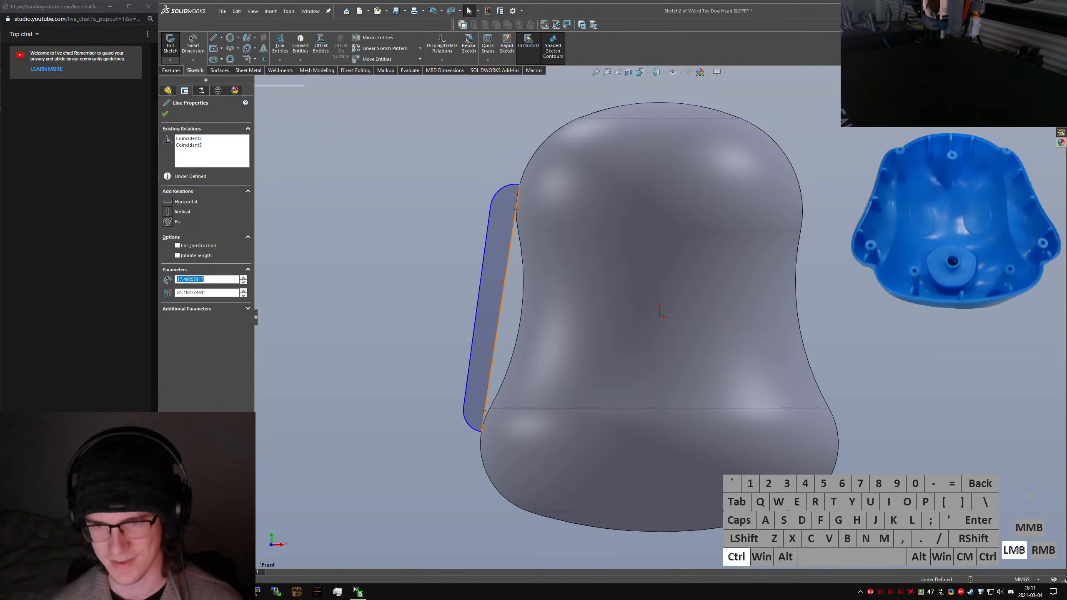
ctrl+click(481, 446)
key(alt+a)
click(519, 202)
ctrl+click(524, 176)
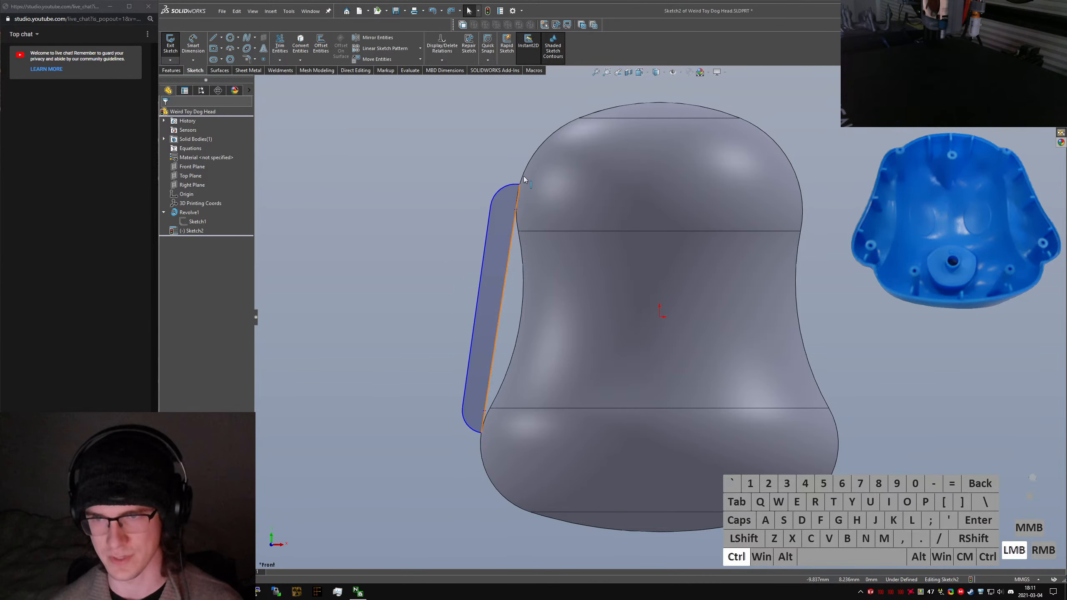
click(496, 160)
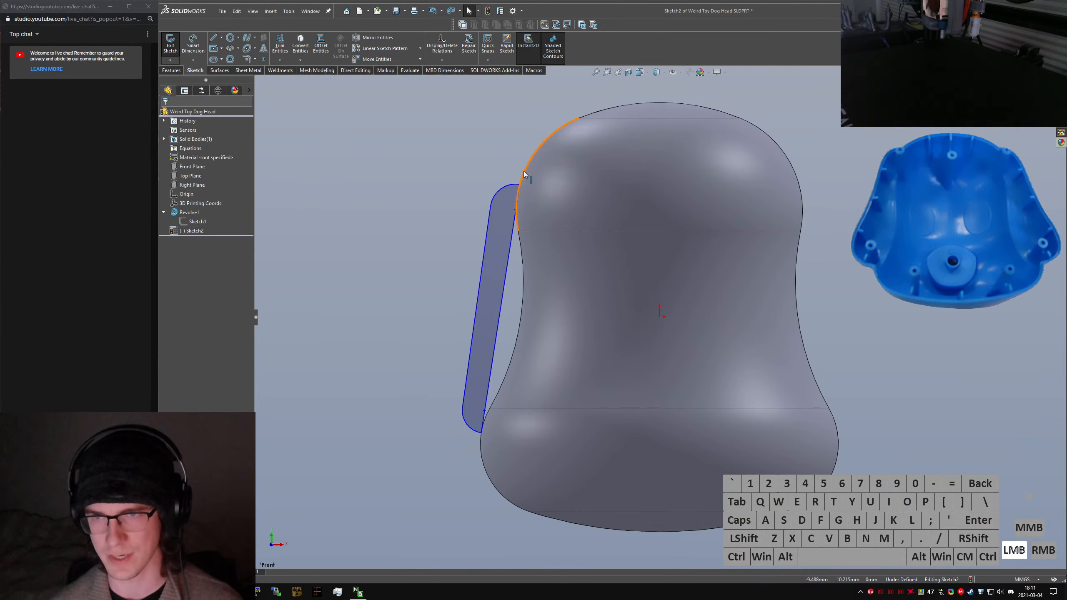
ctrl+click(512, 237)
key(alt+a)
click(518, 263)
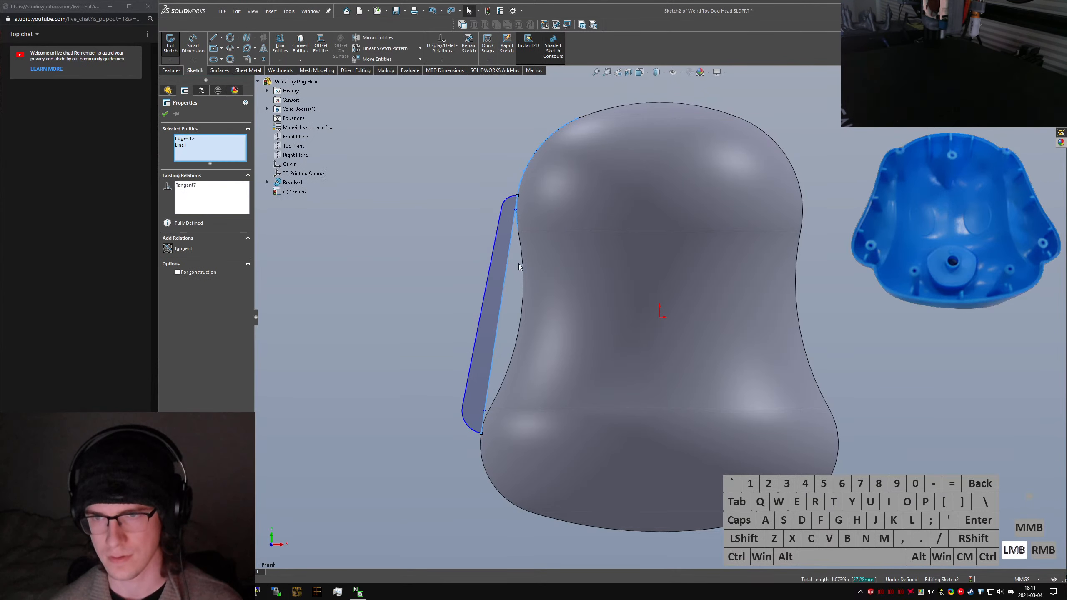
Check the inner line's relation to the upper arc's centre, and undo a trial move of the outer line's lower end
click(516, 210)
ctrl+click(511, 244)
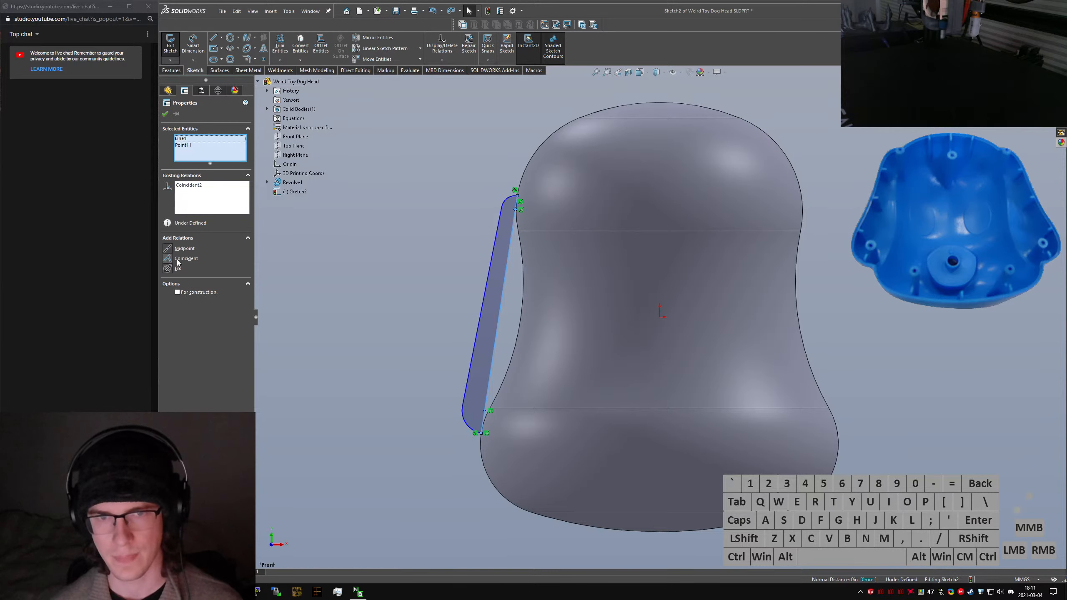
drag(463, 410, 458, 409)
key(ctrl+z)
click(502, 230)
click(492, 186)
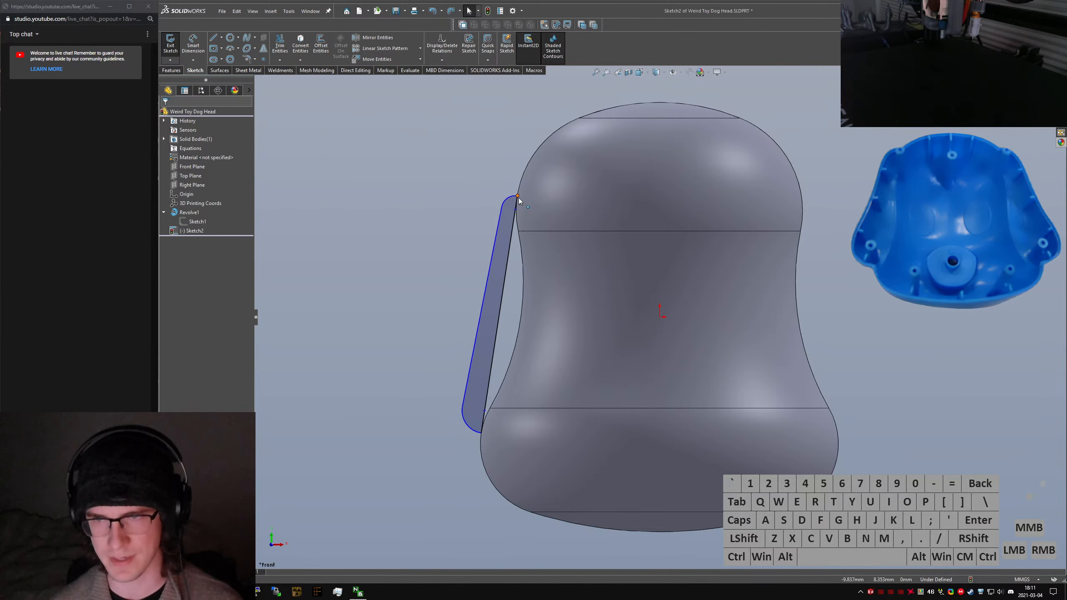
Widen the profile by moving the outer line's upper end outward to an arc radius of about 2.8 mm, and test whether the inner endpoints move
drag(501, 208, 473, 221)
click(396, 323)
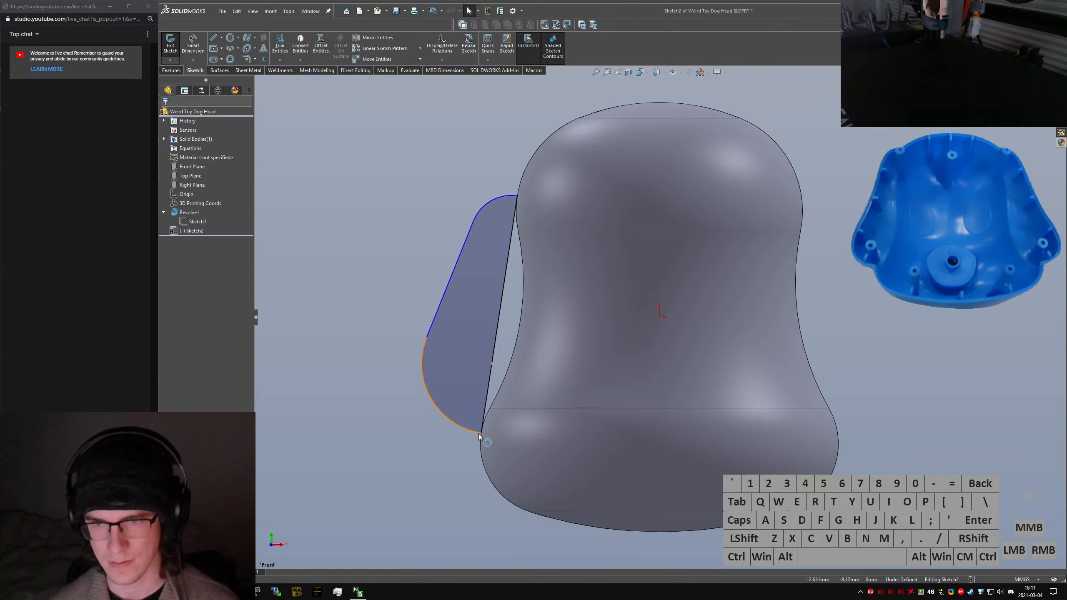
click(476, 474)
drag(482, 433, 471, 423)
click(444, 481)
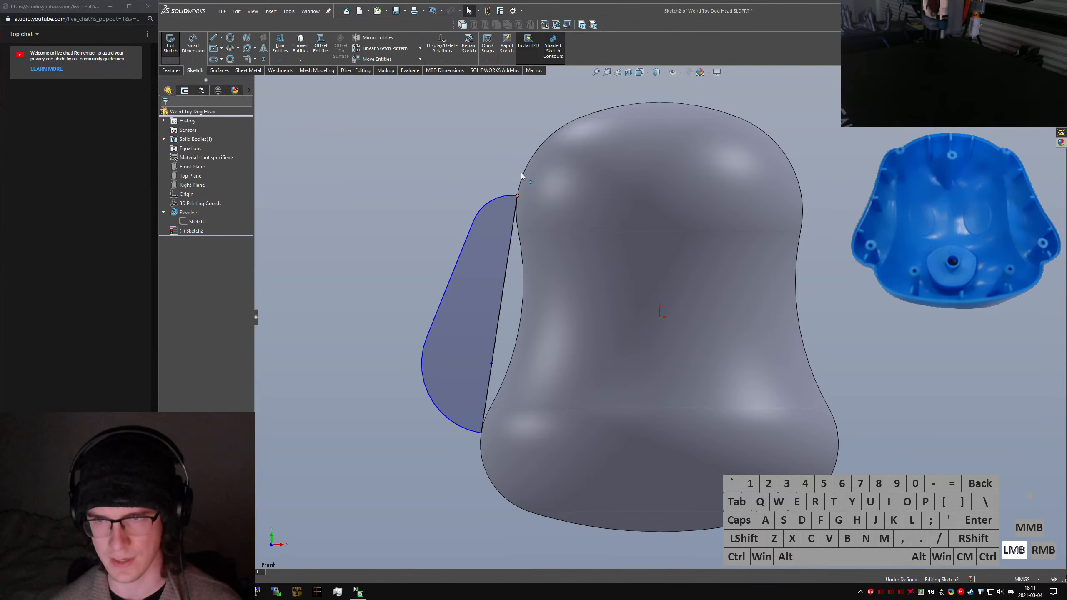
drag(521, 172, 517, 168)
click(422, 269)
Dimension the profile's upper arc with a 3 mm radius
right_drag(447, 141, 450, 107)
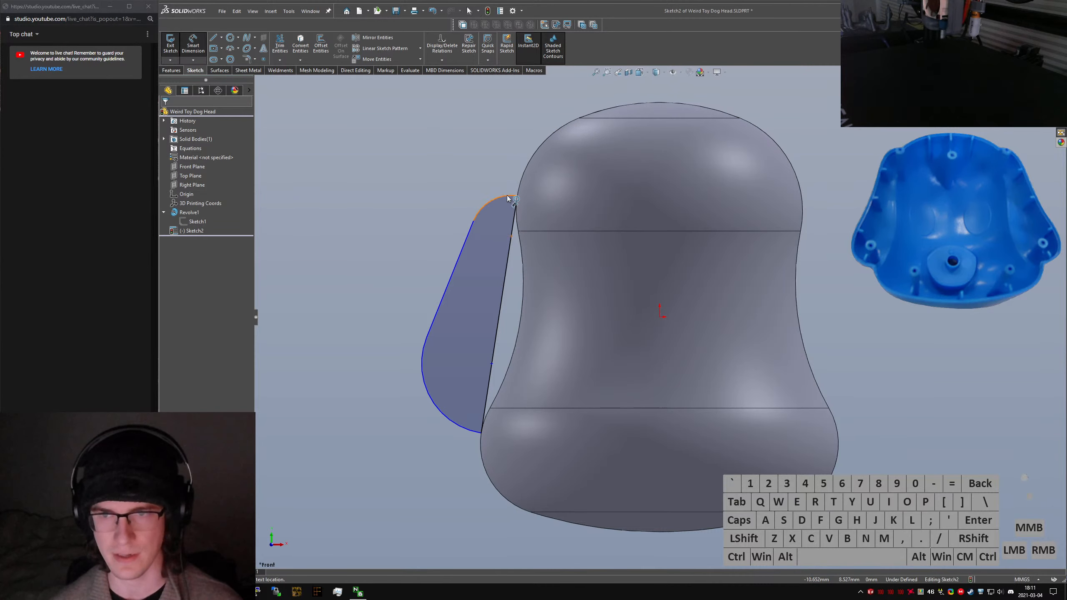
click(507, 195)
click(463, 152)
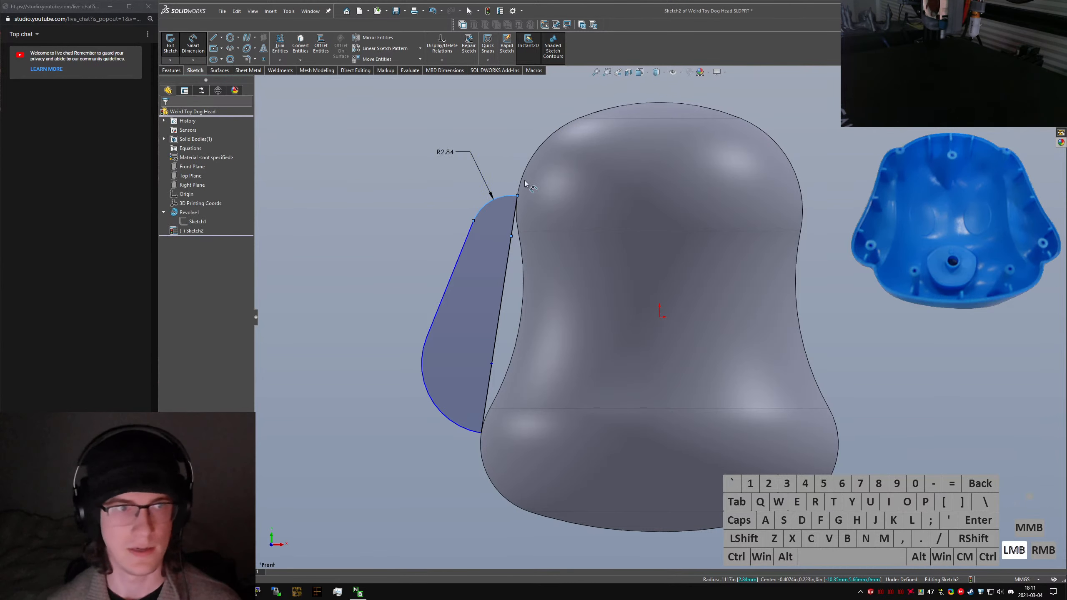
text(3.00mm)
key(Return)
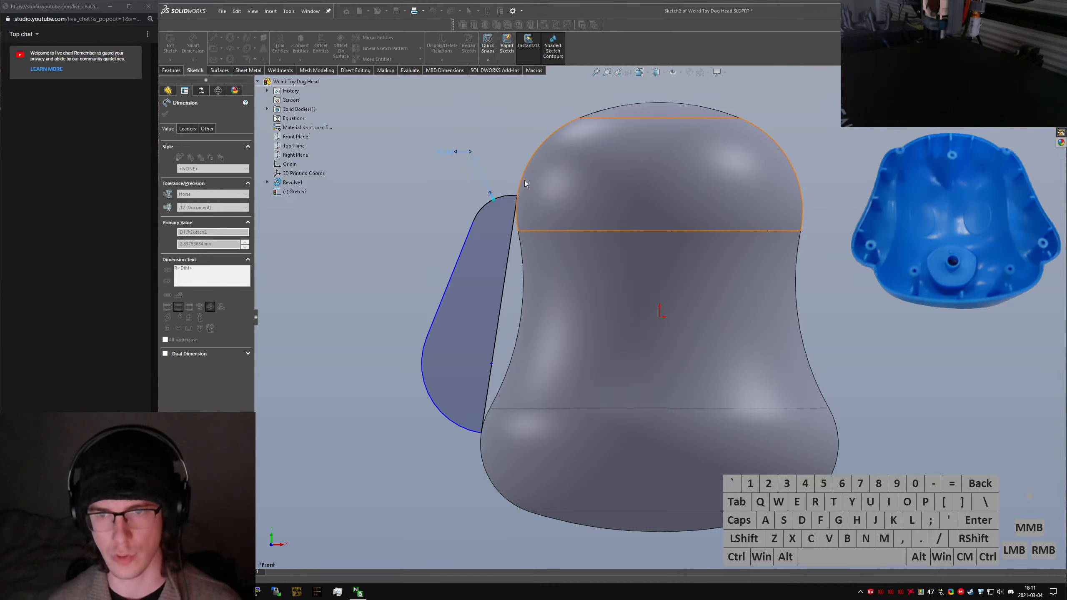
Dimension the angle between the profile's outer and inner lines as 5°
click(439, 321)
click(499, 316)
click(479, 293)
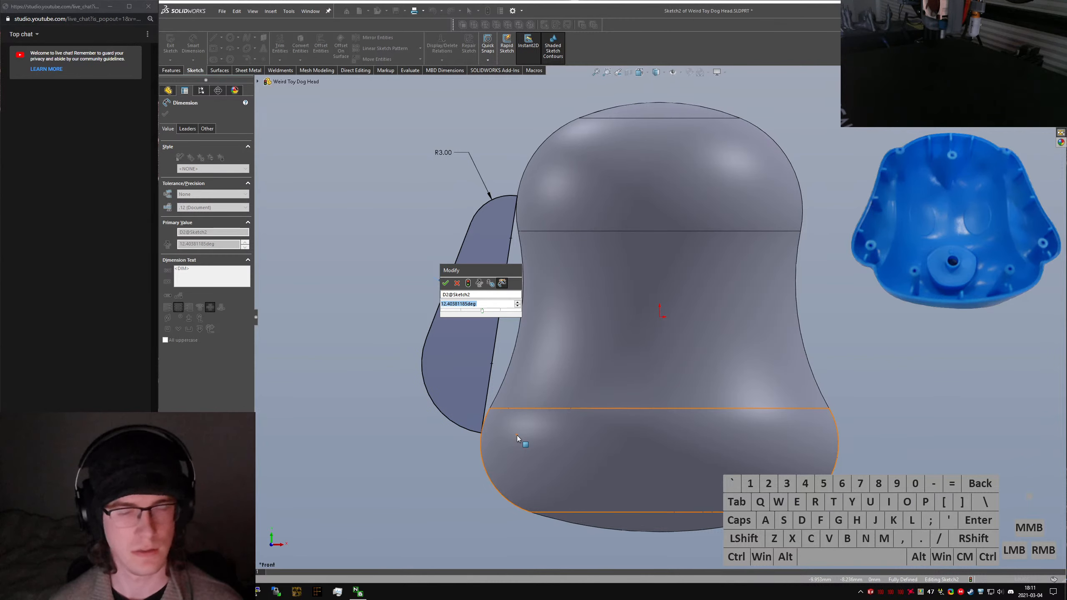
text(5)
key(Return)
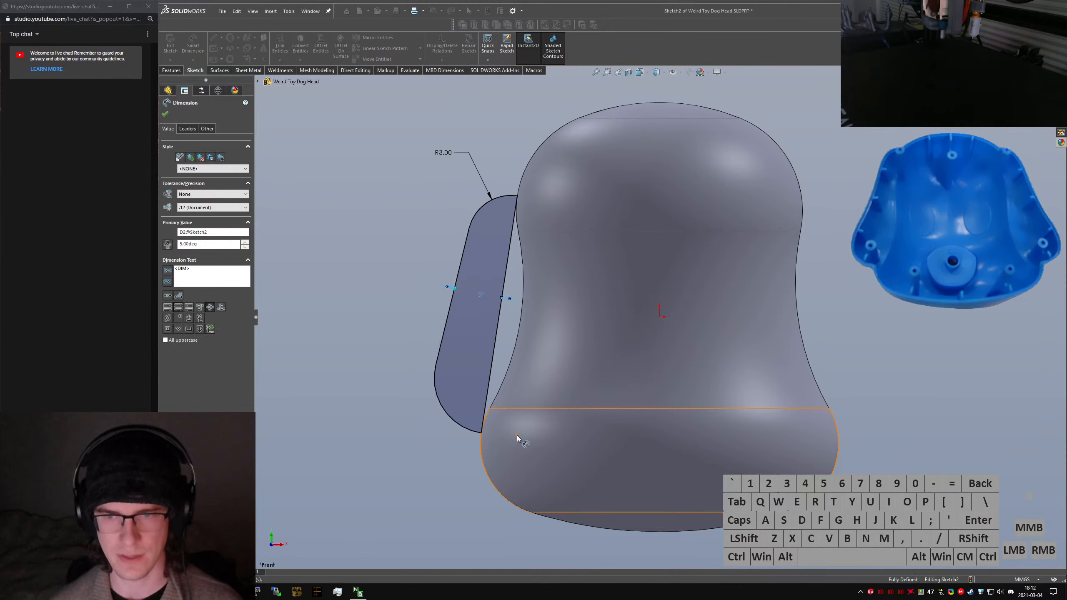
key(Escape)
click(170, 43)
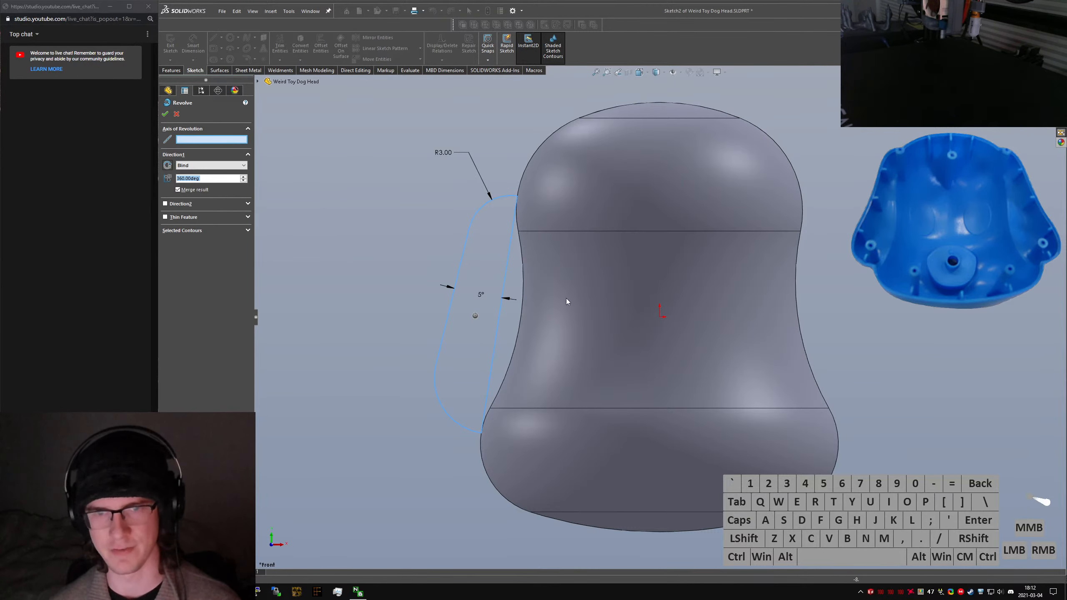
click(211, 180)
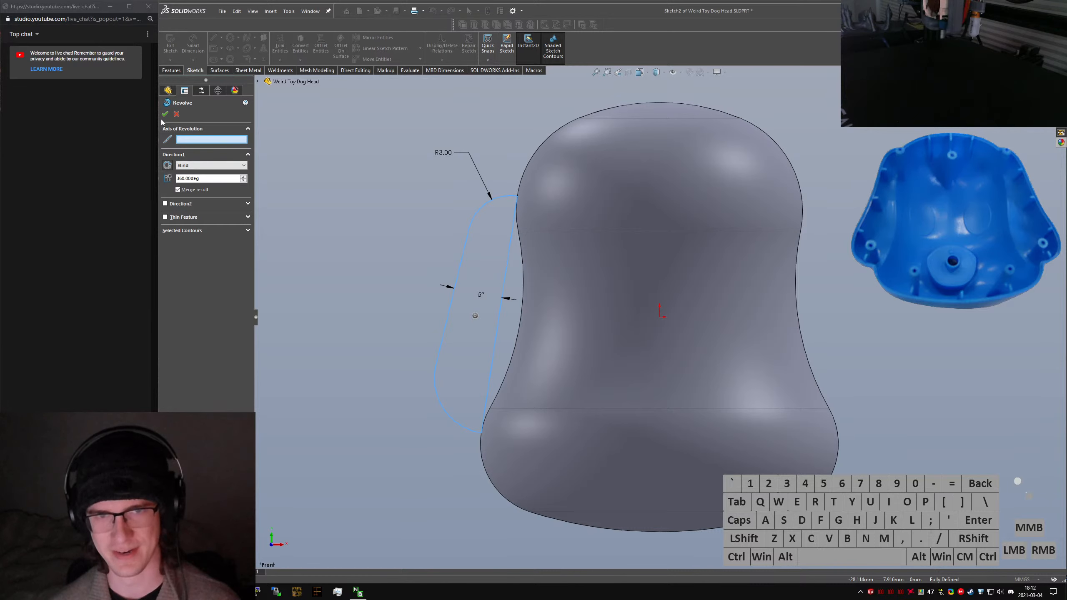
key(Escape)
click(321, 156)
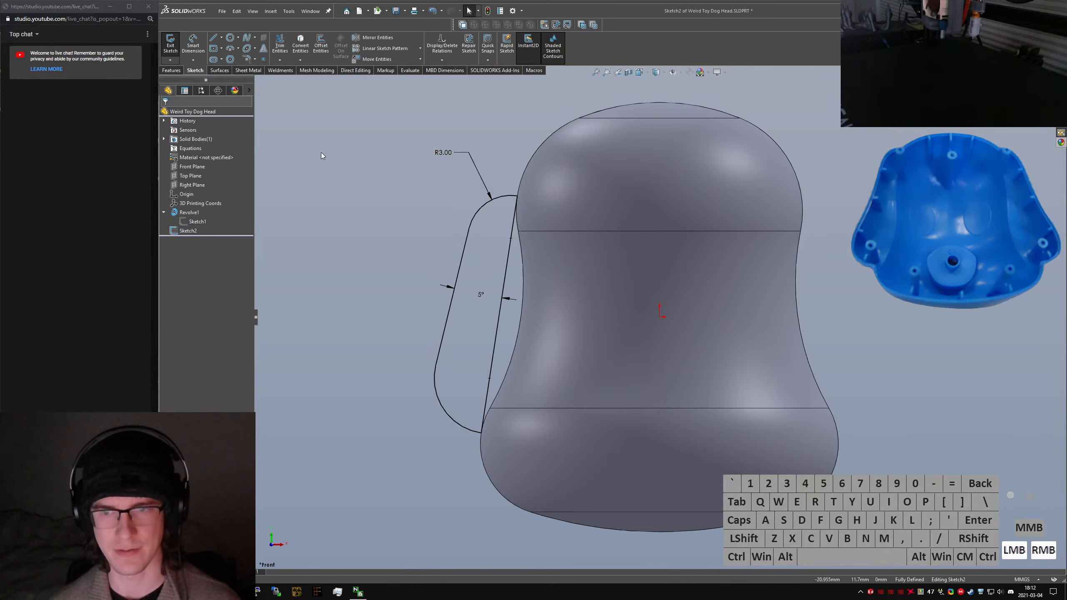
Sketch a construction line about 4.7 mm long from the profile's lower corner, extending the inner line downward
right_drag(321, 153, 295, 154)
click(481, 433)
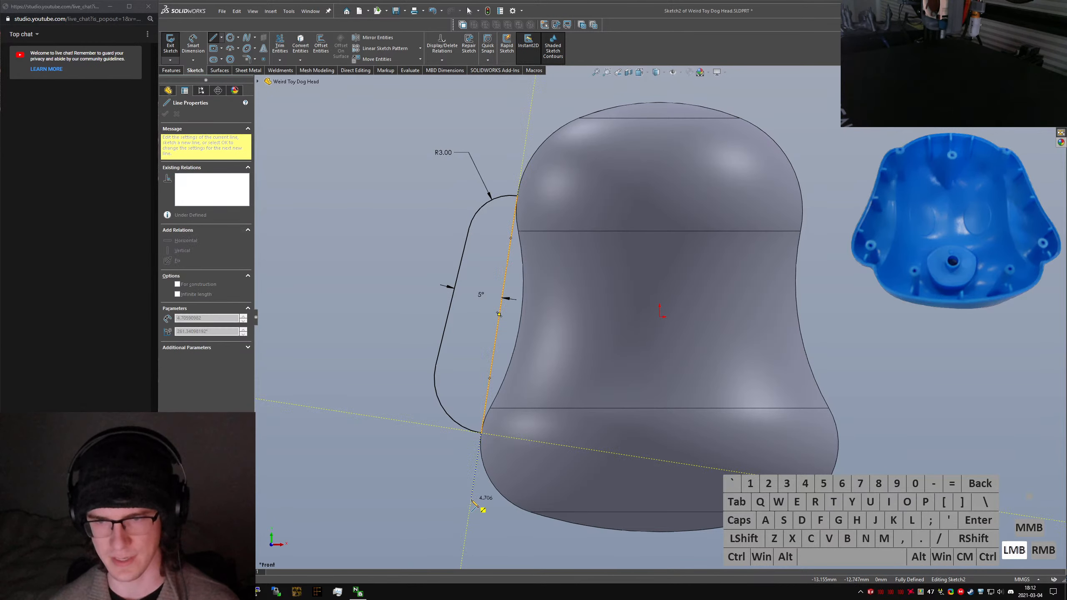
click(472, 501)
key(Escape)
click(474, 484)
key(alt+c)
click(481, 500)
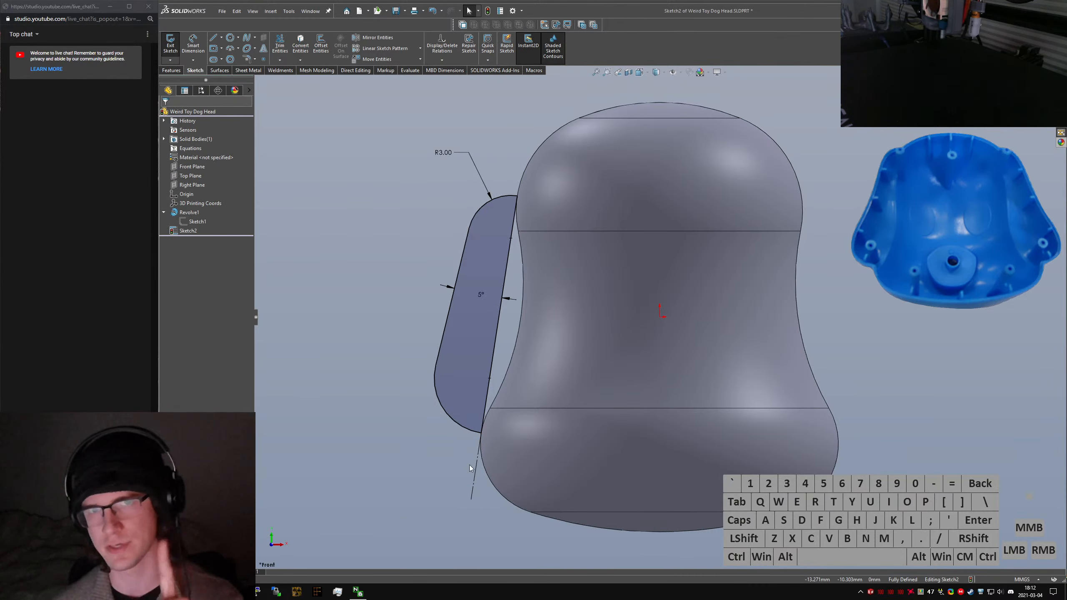
Revolve the side profile about the construction line, trying 90° and settling on 180°, with the result merged into the head
click(172, 70)
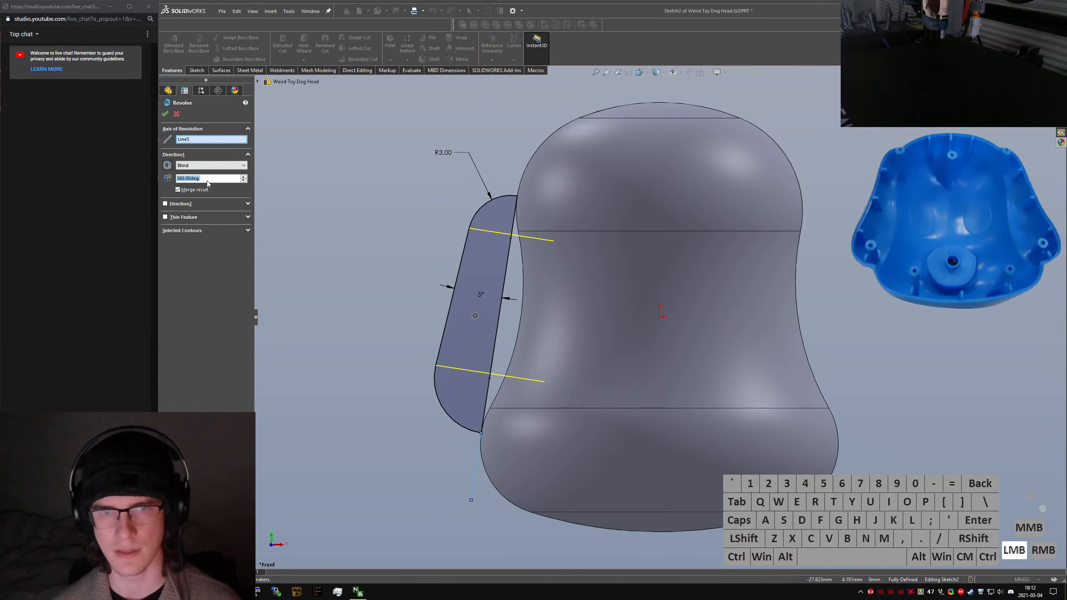
text(90)
key(Return)
middle_drag(309, 232, 395, 210)
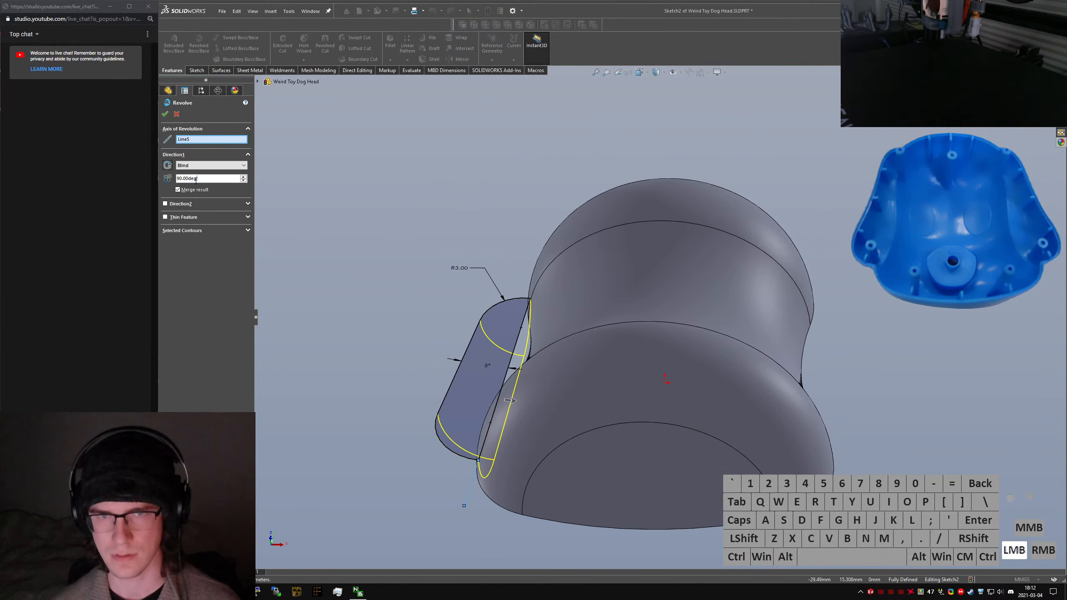
text(180)
key(Return)
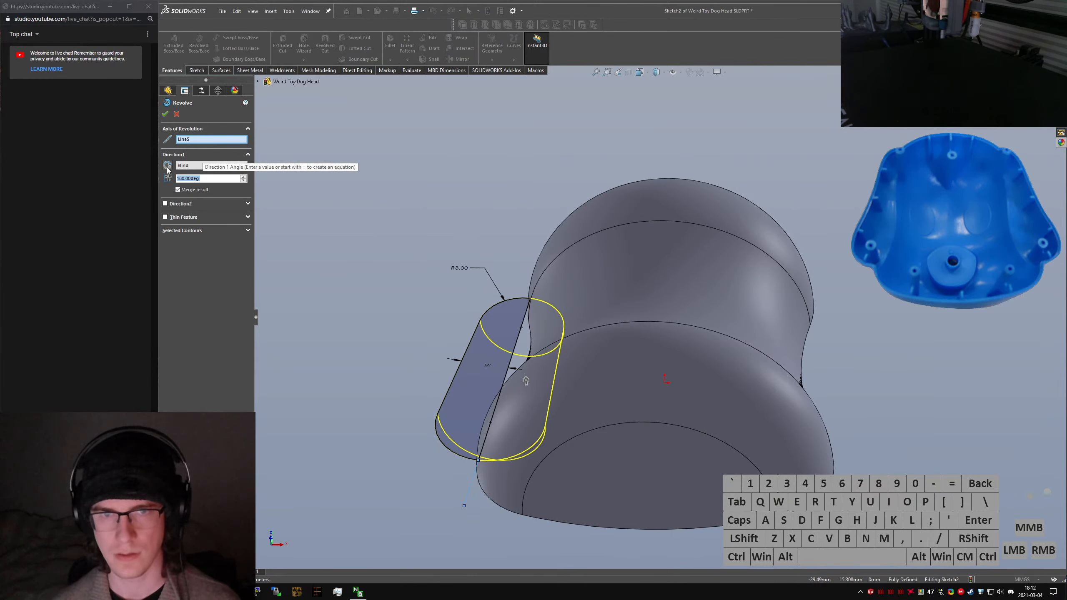
click(165, 114)
middle_drag(382, 279, 499, 294)
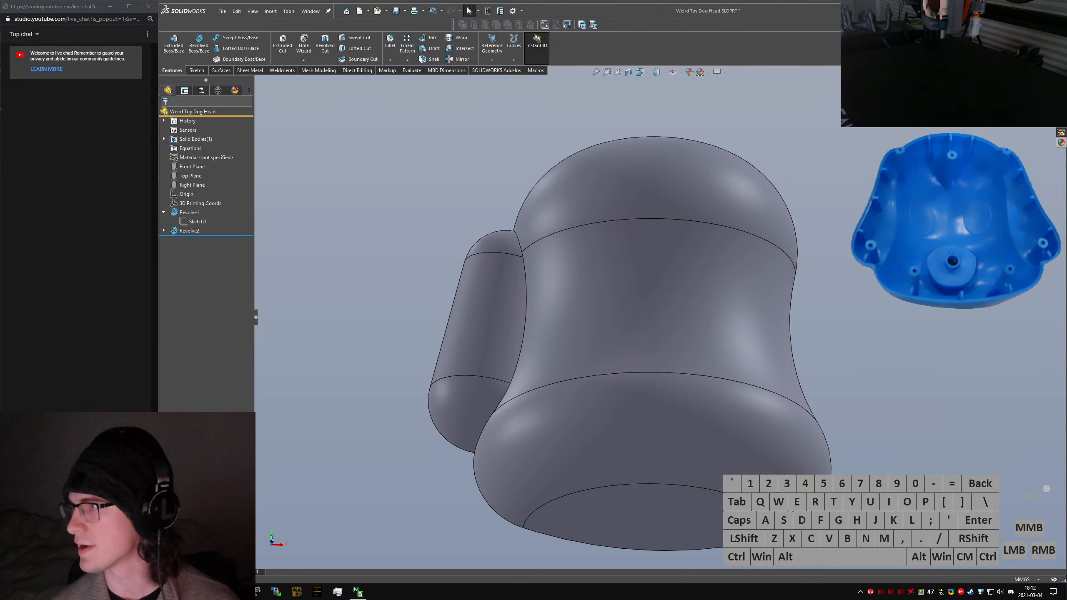
Open the sketch of the second revolve for editing and view it from the front
click(167, 231)
click(168, 232)
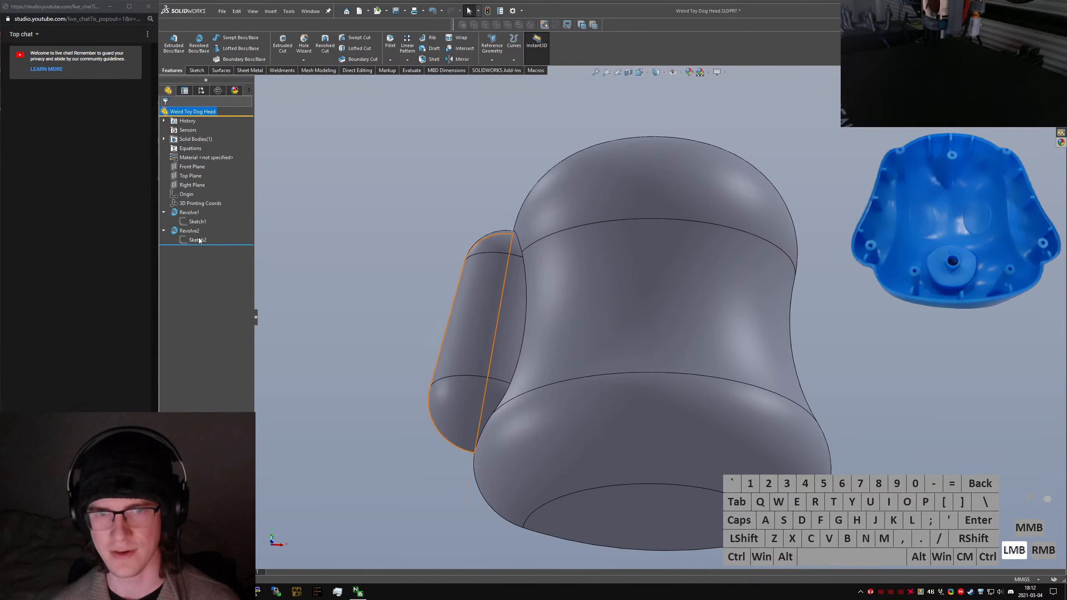
click(86, 216)
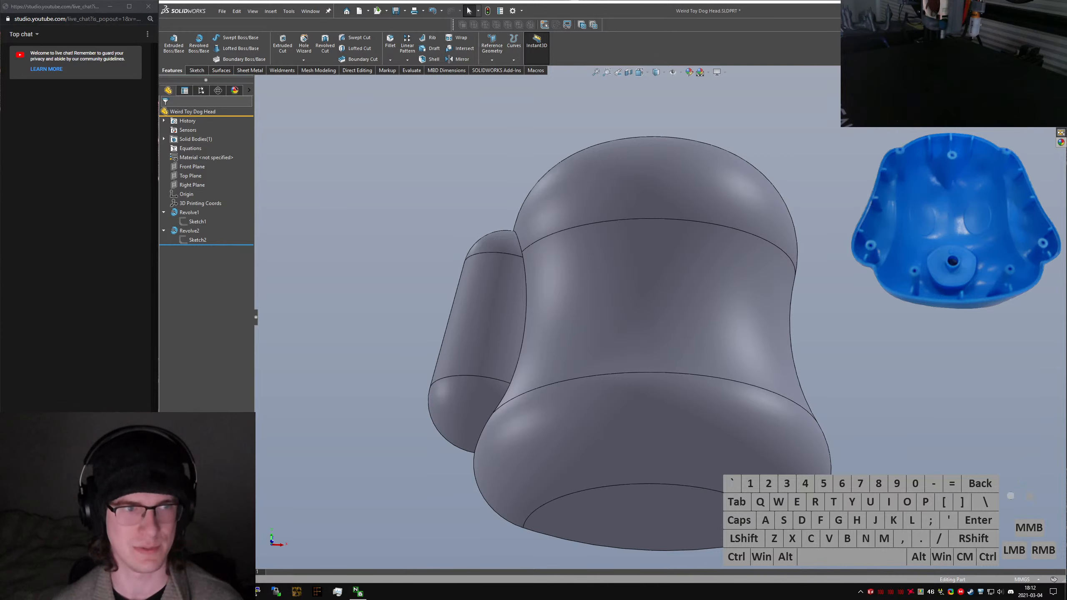
middle_drag(439, 264, 264, 283)
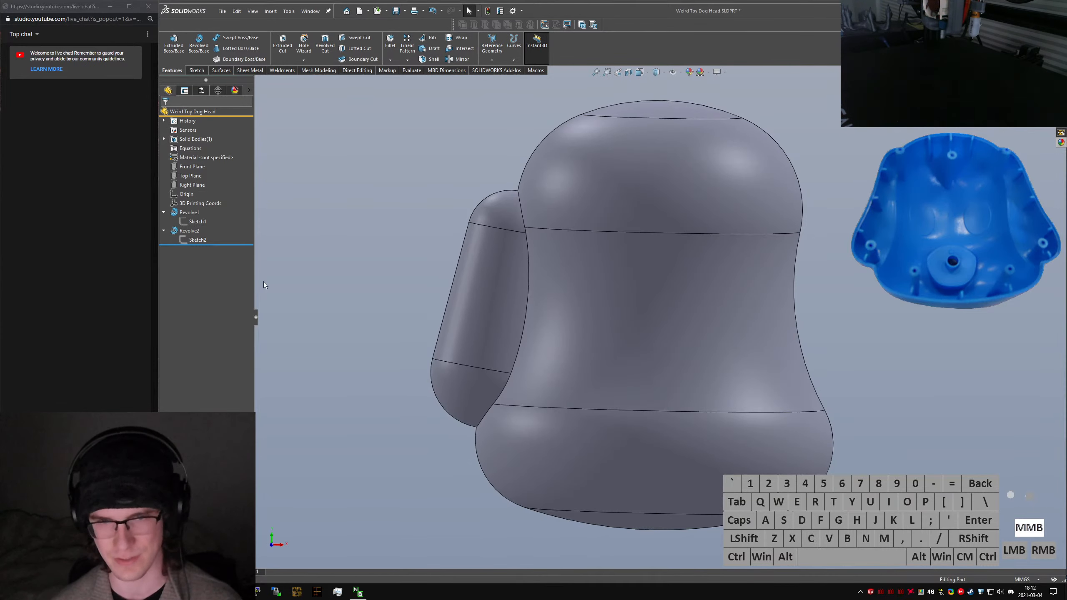
click(189, 221)
click(198, 241)
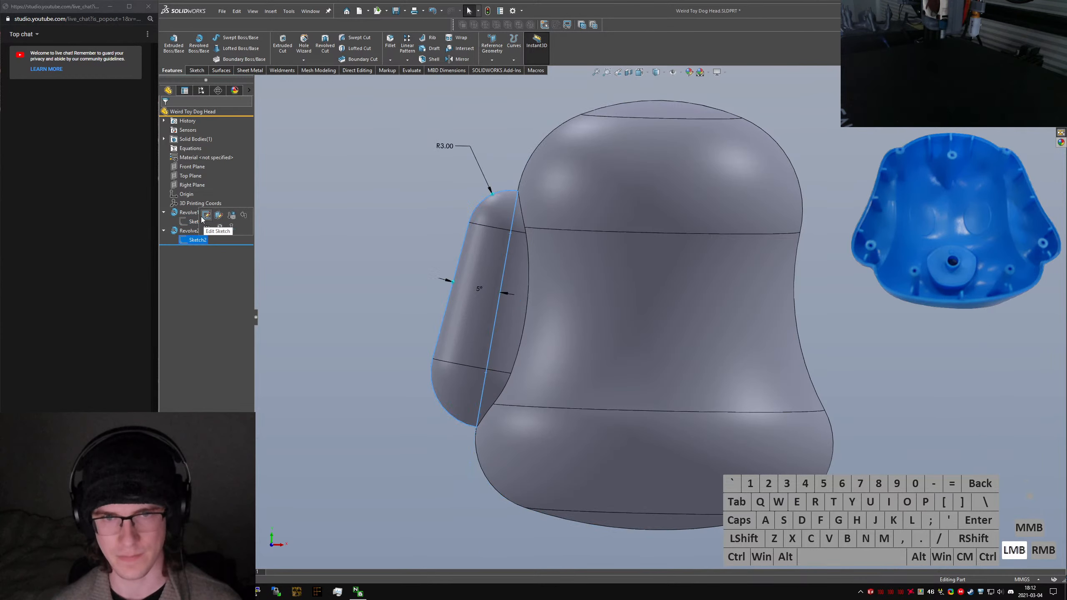
click(204, 216)
key(ctrl+5)
key(ctrl+1)
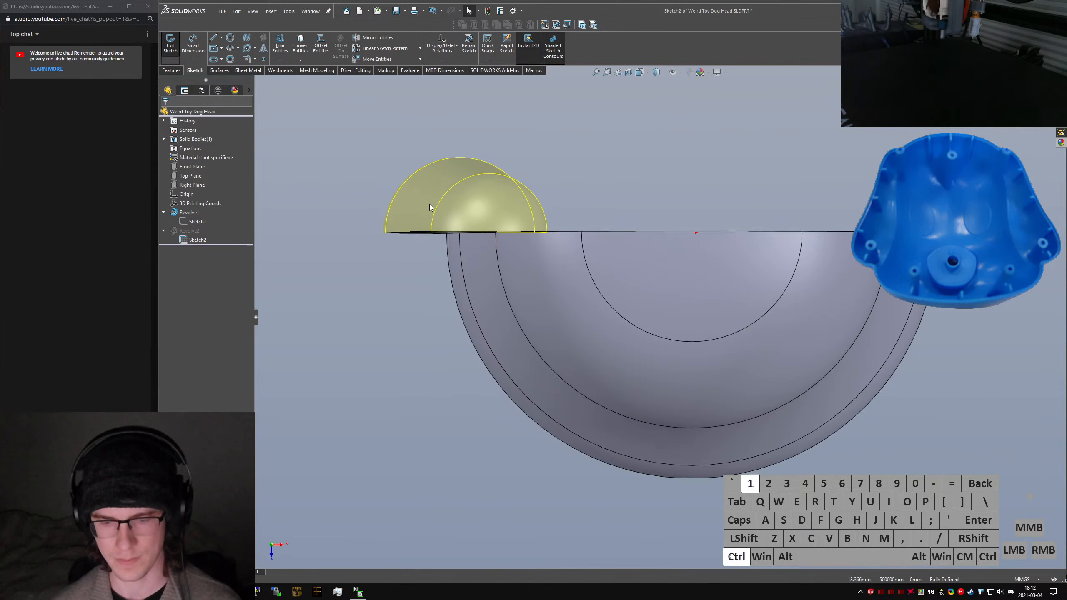
right_drag(285, 217, 263, 216)
key(Escape)
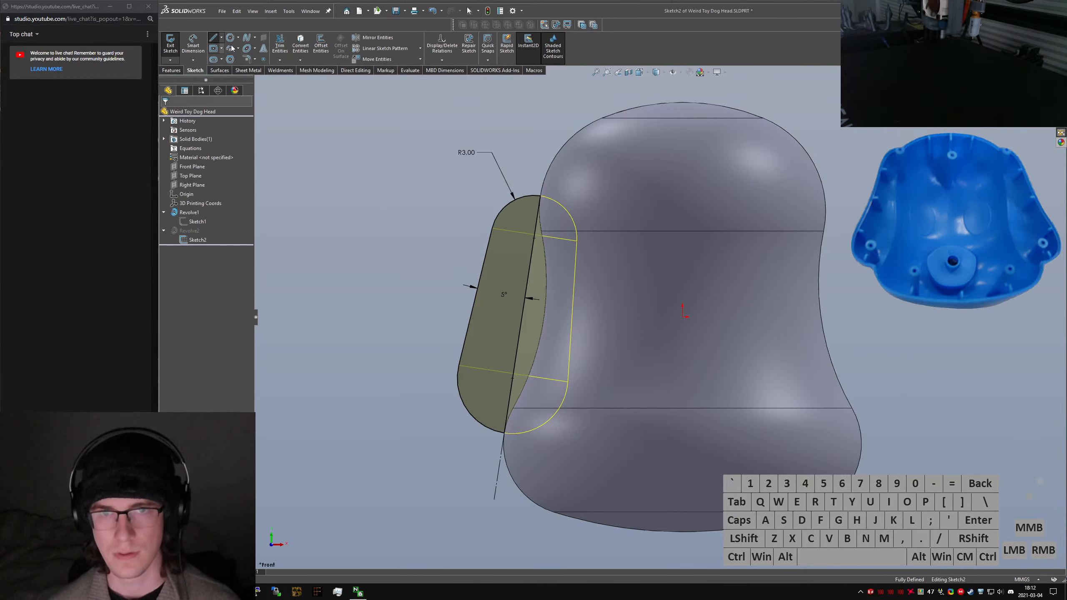
Sketch a three-point arc bowing inward between the endpoints of the side profile's straight outer line
click(230, 49)
drag(492, 228, 459, 365)
click(484, 302)
right_drag(431, 377, 433, 349)
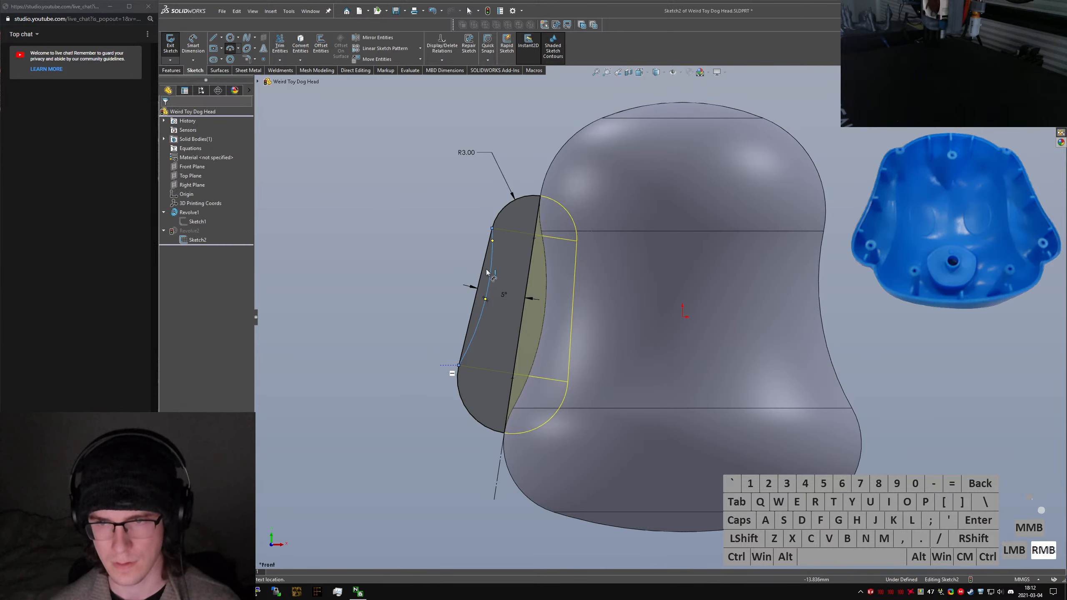
key(Escape)
Convert the profile's straight outer line to construction geometry and check the relations at its lower end
click(473, 298)
key(alt+c)
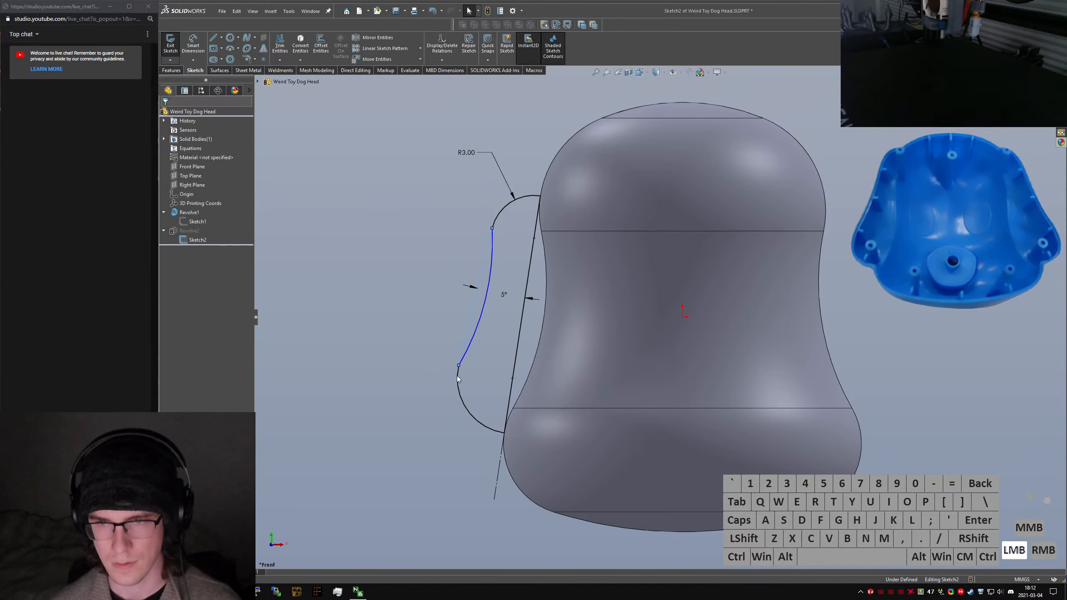
click(456, 375)
click(457, 348)
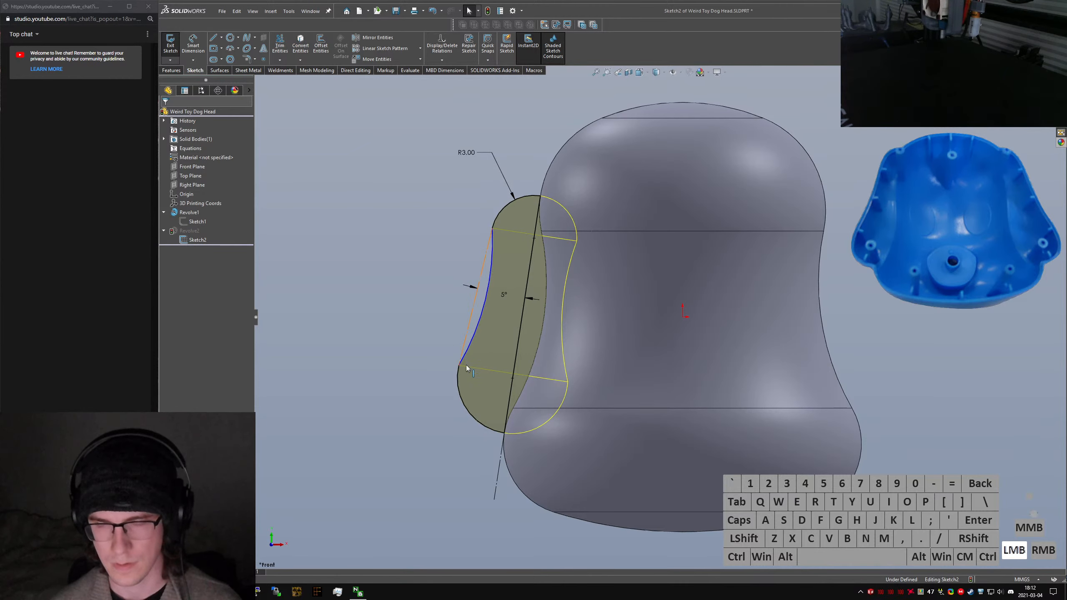
click(466, 365)
click(456, 376)
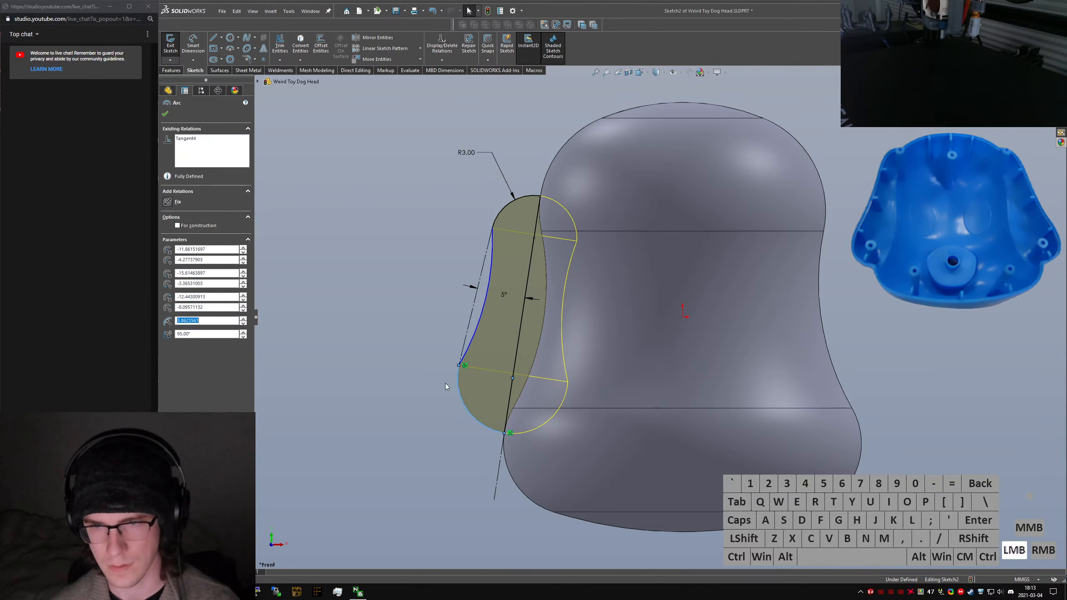
click(466, 365)
click(465, 386)
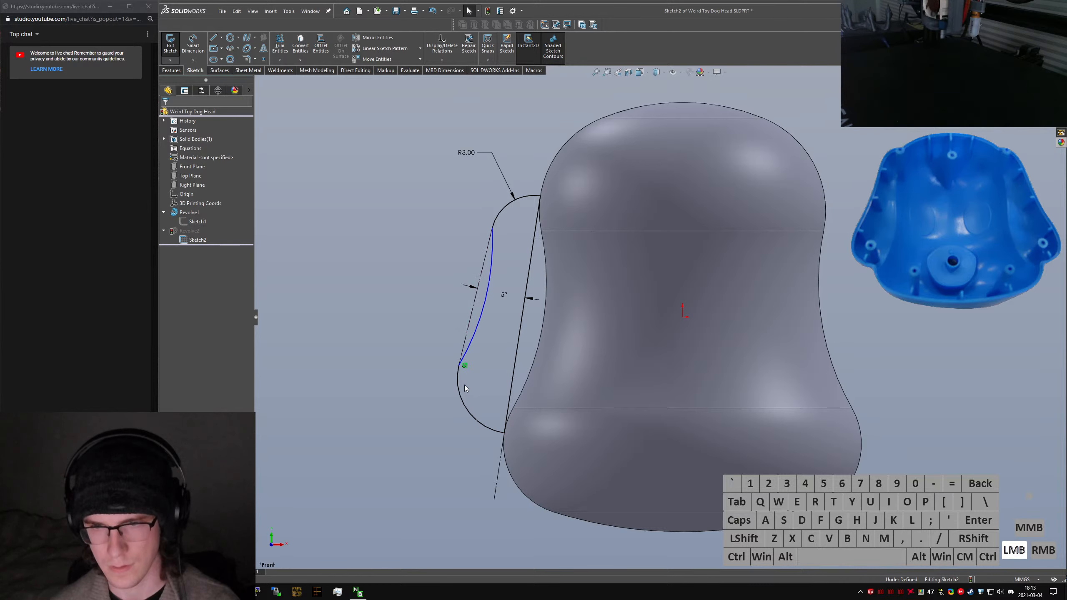
Delete the straight outer construction line together with its associated dimension
click(463, 344)
key(Delete)
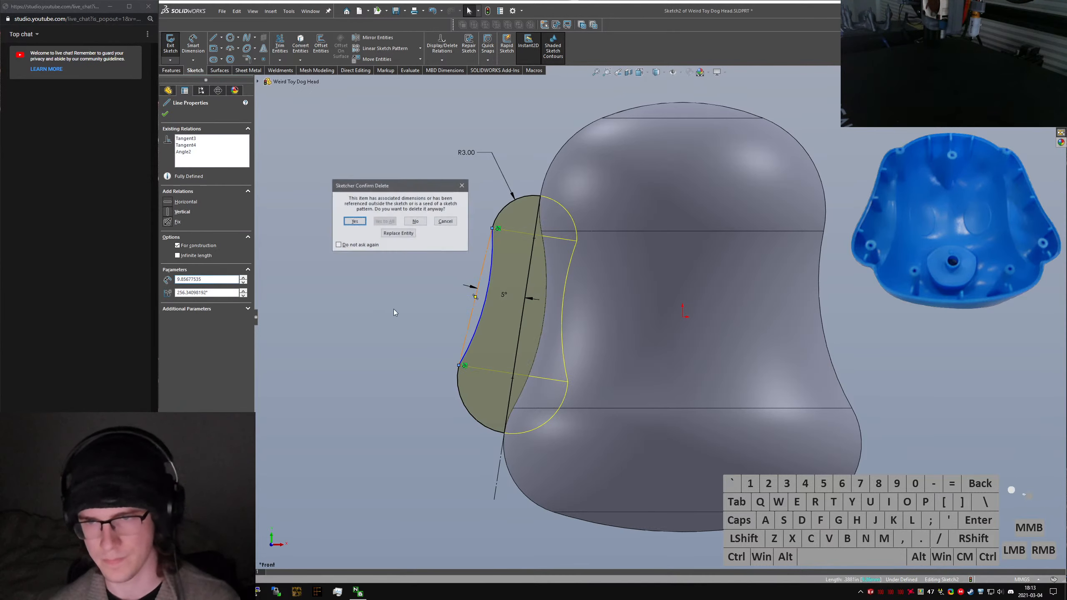
key(Return)
click(432, 446)
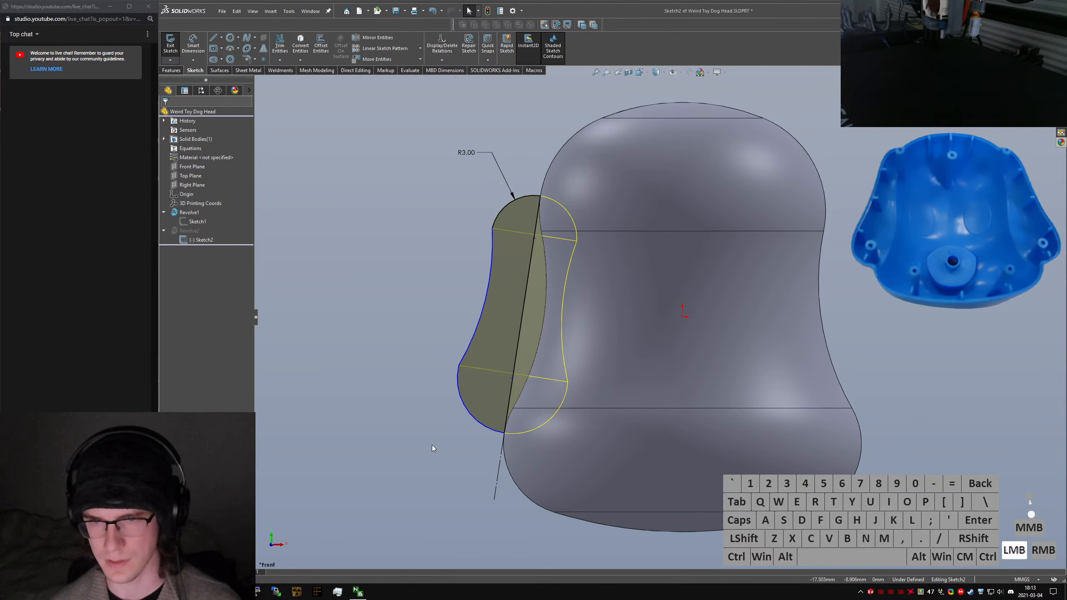
Make the inward-bowing arc tangent to both the lower and the upper arc of the side profile
click(459, 371)
ctrl+click(463, 357)
key(ctrl+alt+a)
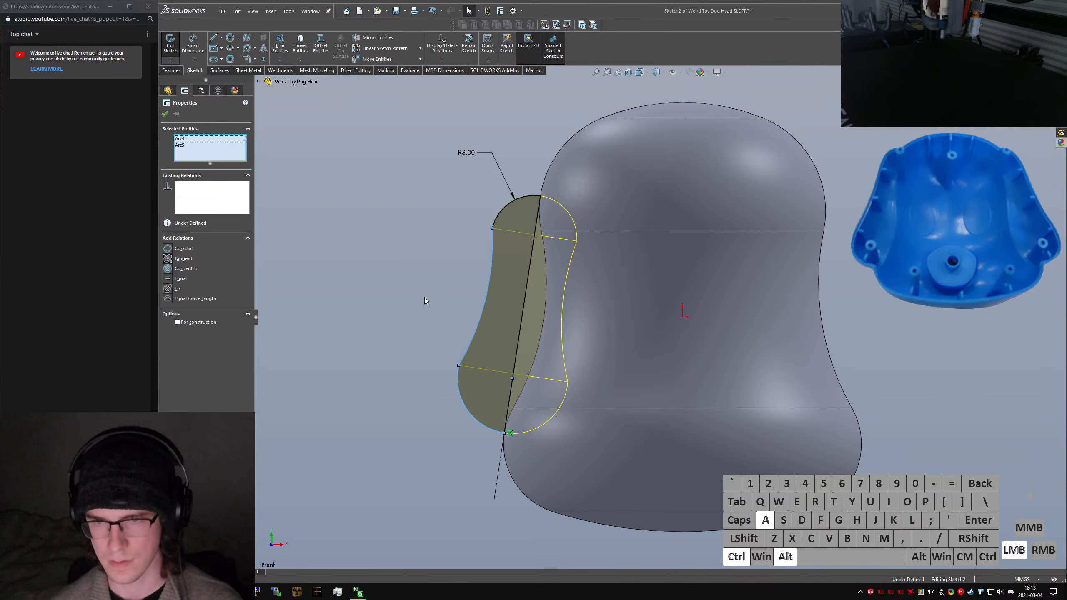
click(425, 296)
click(500, 221)
click(488, 223)
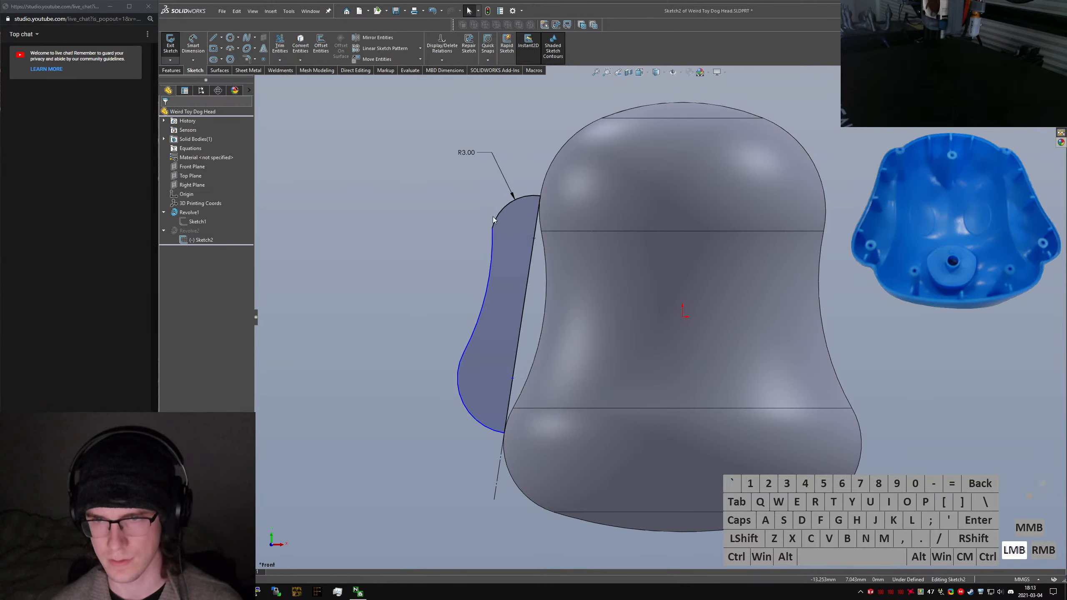
click(496, 219)
ctrl+click(492, 241)
key(ctrl+alt+a)
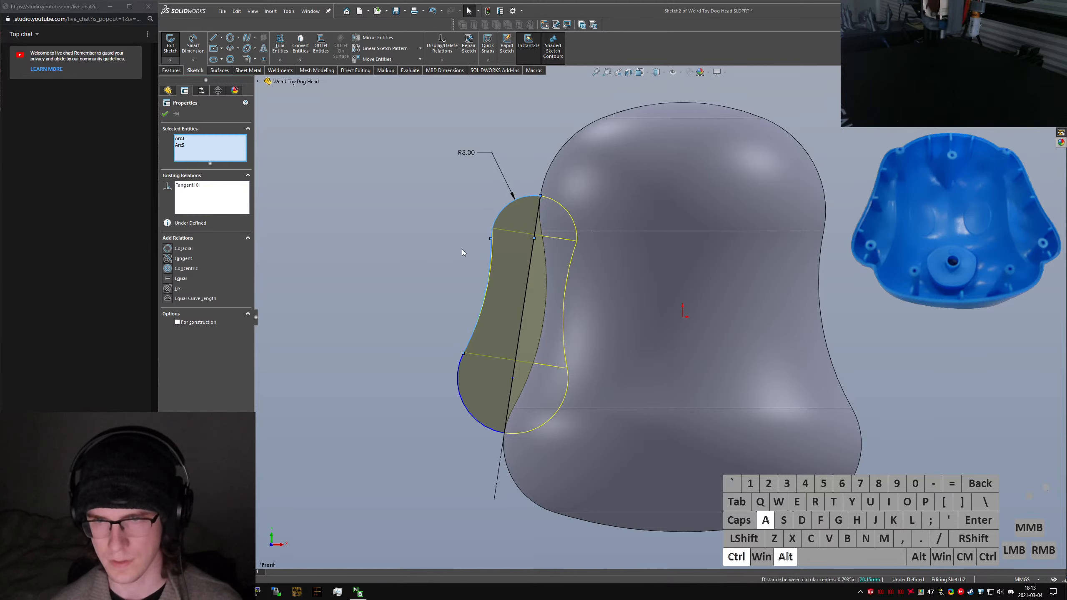
click(464, 255)
Sketch a construction line about 10.3 mm long along the profile's outer side, from the upper arc to the lower arc
right_drag(465, 255, 497, 219)
drag(494, 222, 459, 366)
click(466, 336)
key(ctrl+alt+c)
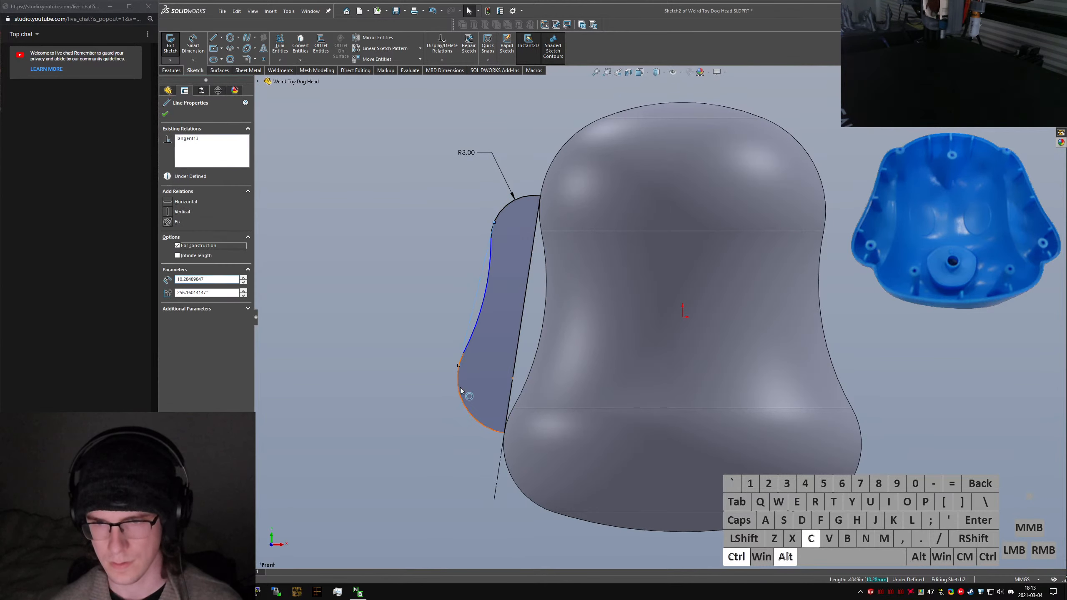
Make the outer construction line tangent to the lower and upper arcs of the side profile
ctrl+click(460, 391)
key(ctrl+alt+a)
click(424, 398)
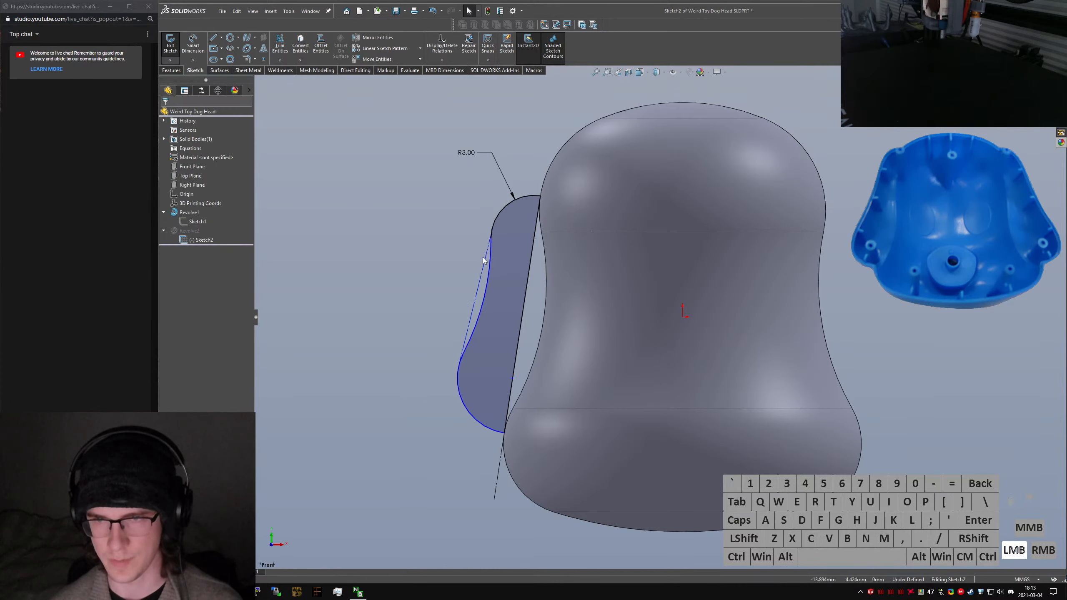
click(485, 258)
ctrl+click(501, 217)
key(ctrl+alt+a)
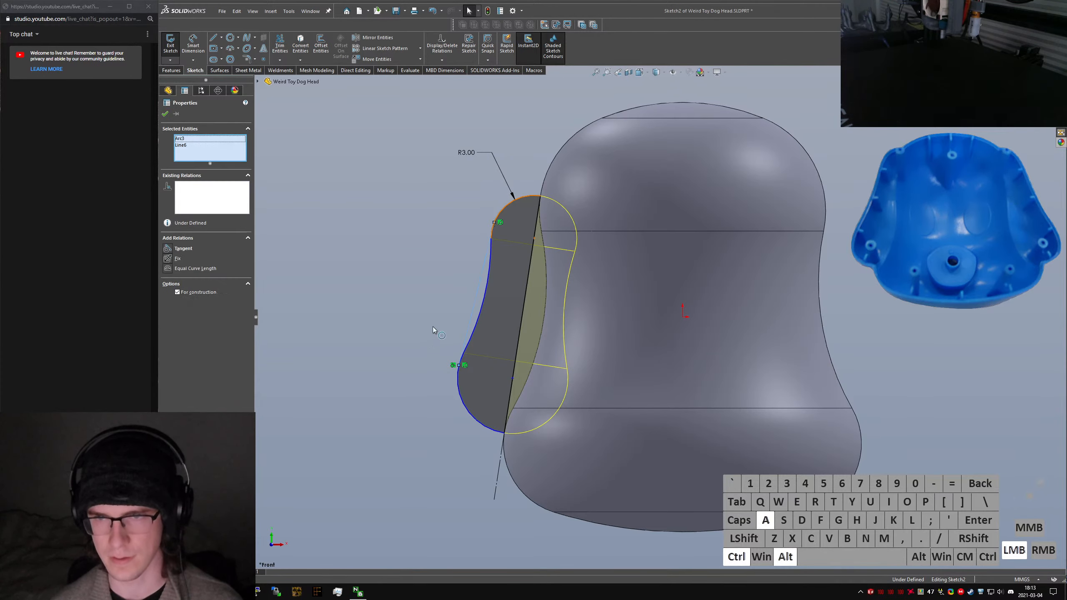
click(433, 328)
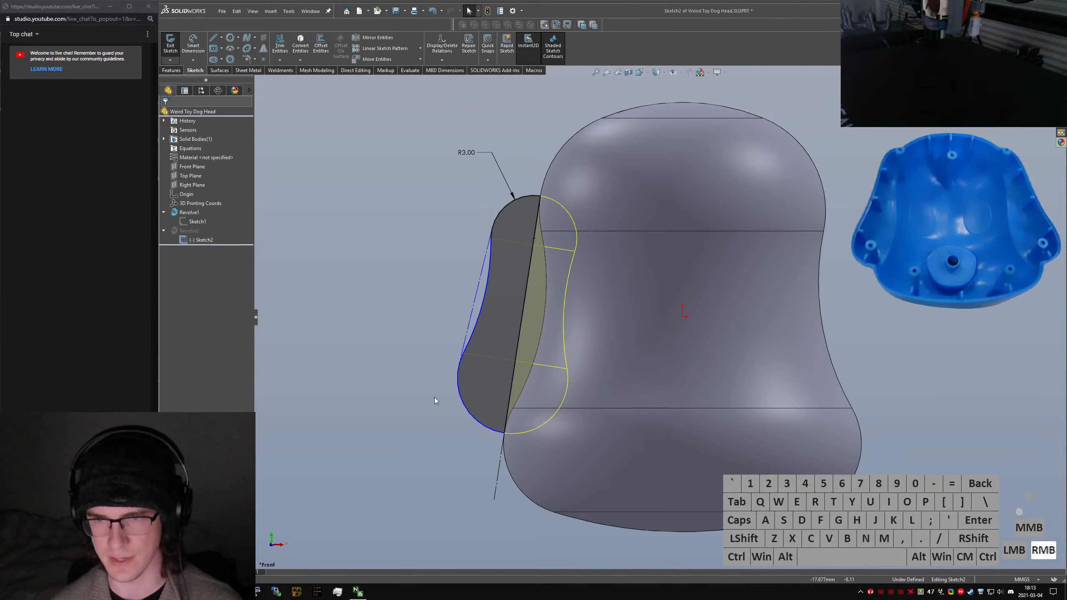
Dimension the angle between the outer construction line and the profile's inner line as 5°
click(473, 292)
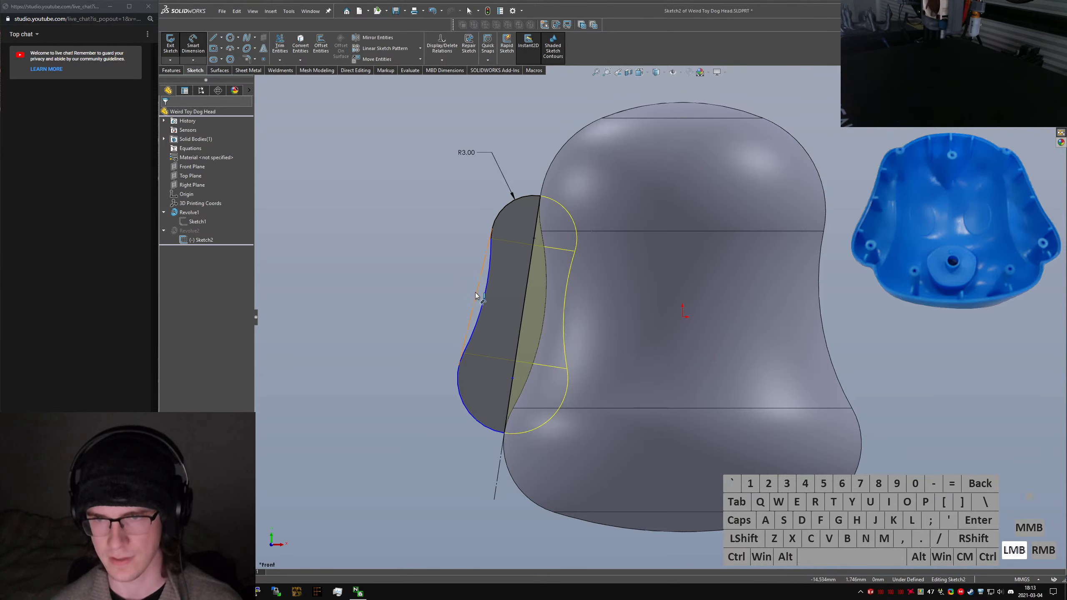
click(508, 267)
text(5)
key(Return)
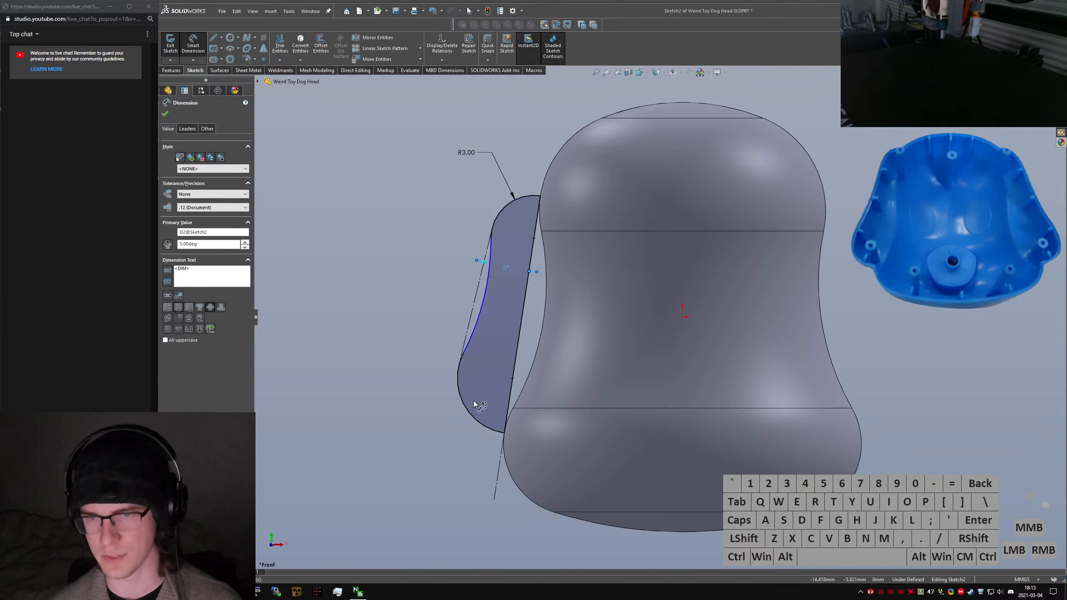
Dimension the inward arc's depth from the outer construction line as 0.6 mm
shift+click(475, 299)
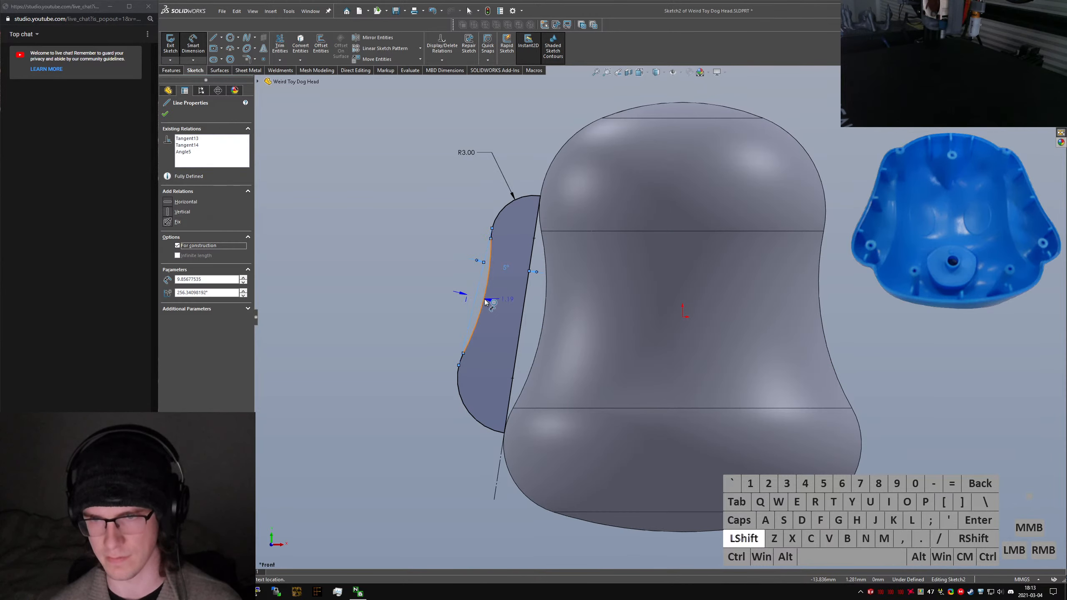
shift+click(484, 299)
click(644, 355)
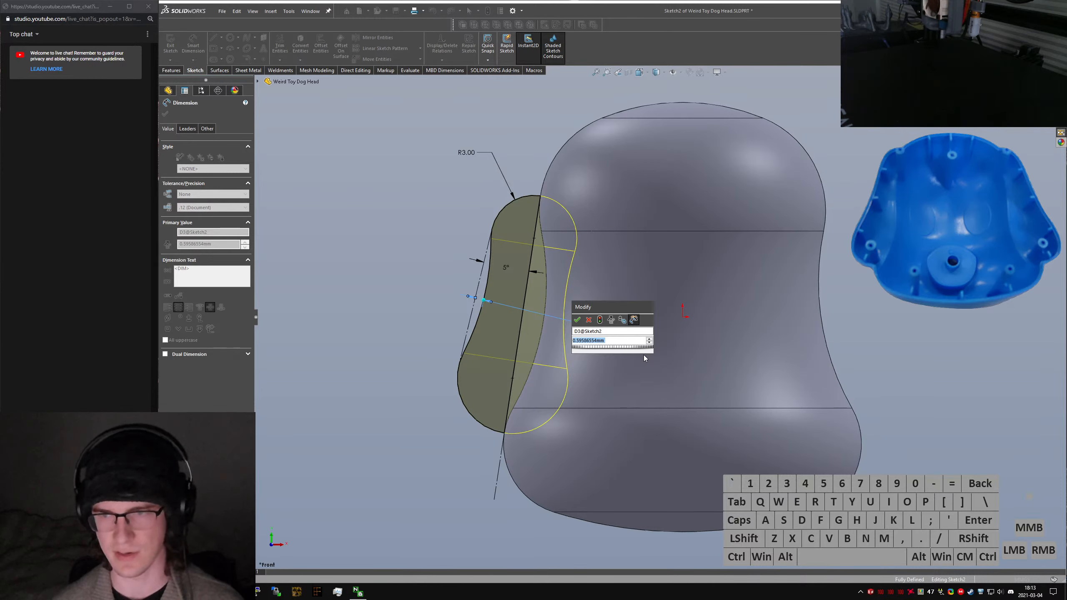
text(.6)
key(Return)
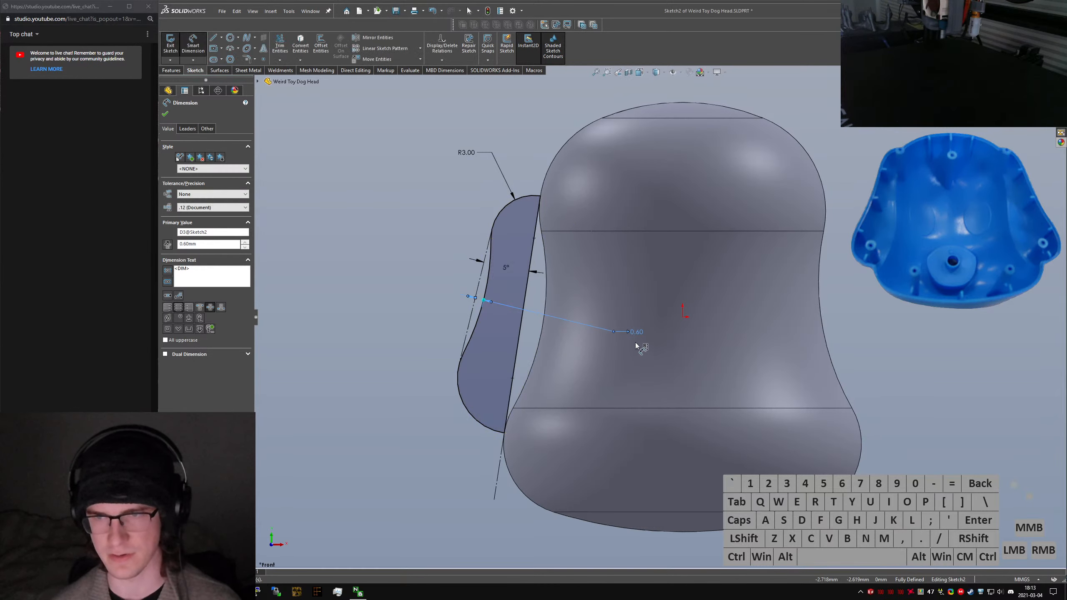
Try 1 mm for the inward arc's depth and restore it to 0.6 mm
click(642, 330)
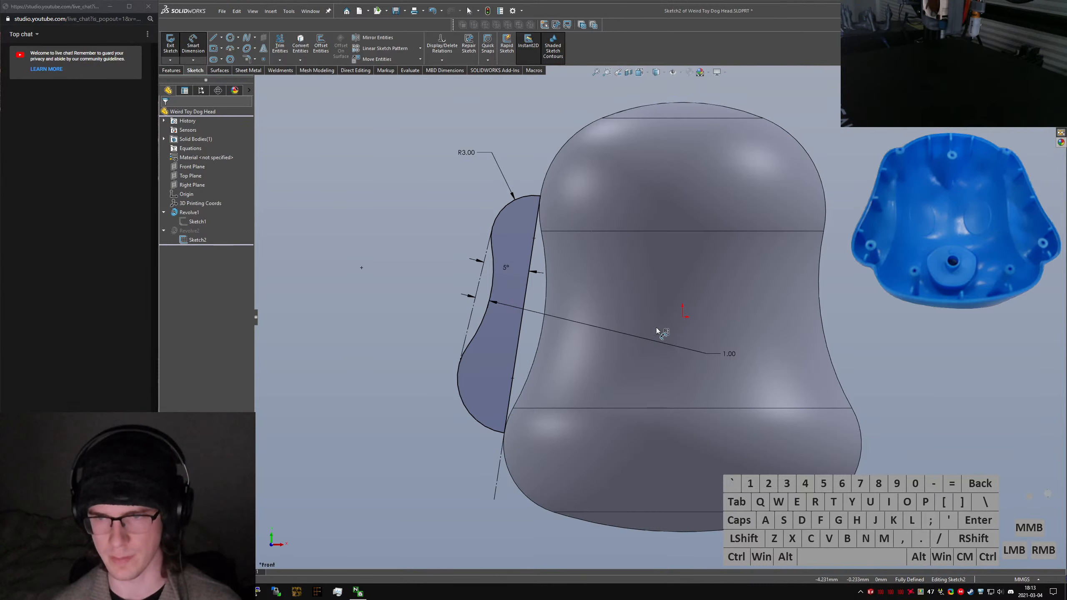
click(729, 355)
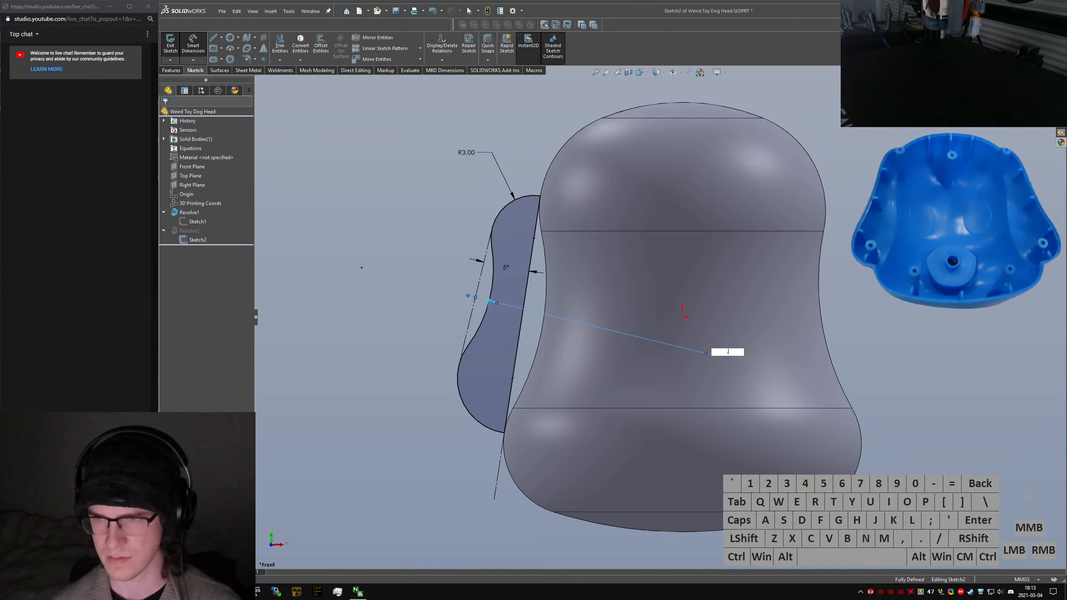
key(BackSpace)
key(Return)
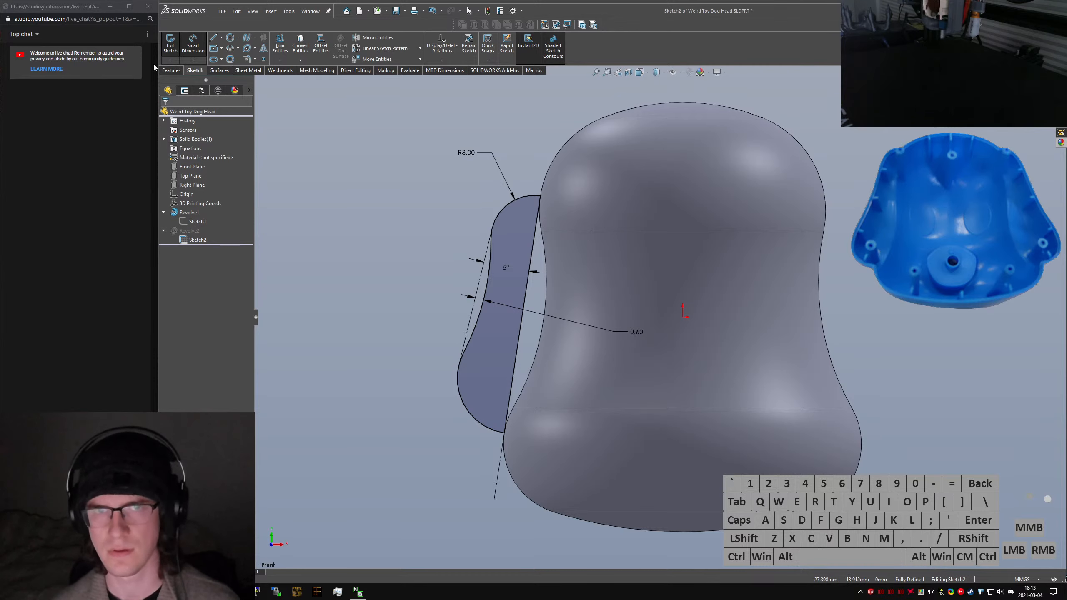
Exit the sketch and set the second revolve's angle to 90°
click(170, 43)
mouse_move(374, 257)
middle_down()
mouse_move(666, 183)
mouse_move(591, 313)
mouse_move(638, 176)
mouse_move(659, 162)
middle_up()
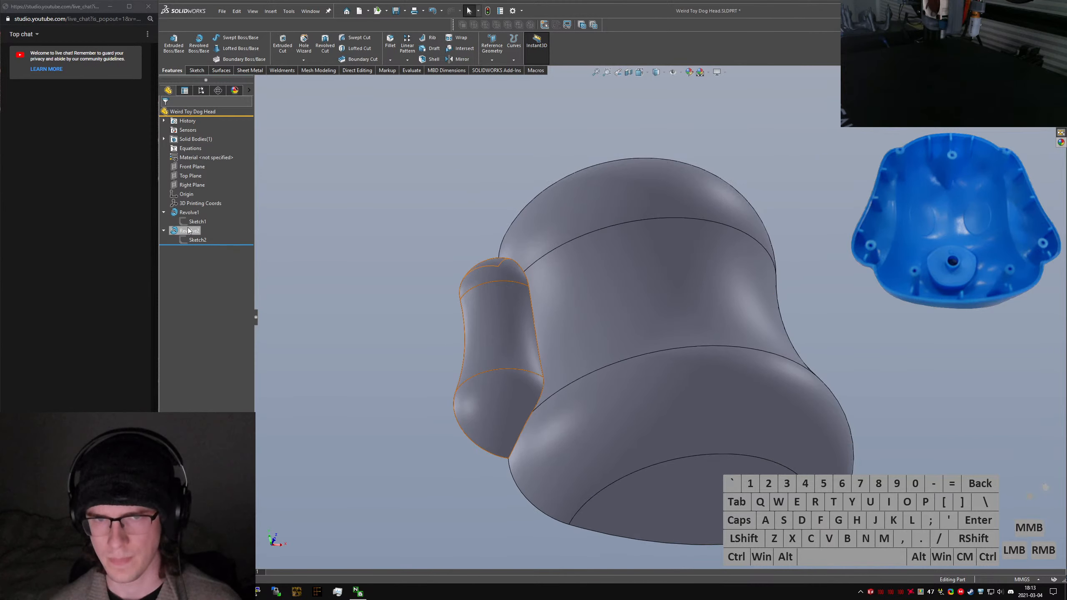
click(188, 230)
click(212, 221)
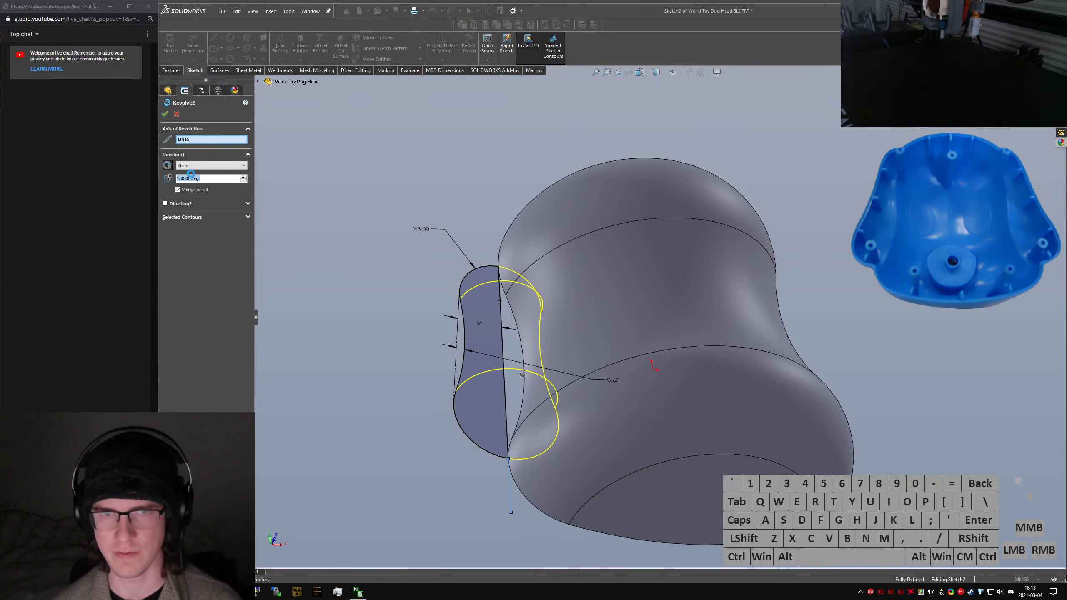
text(90)
key(Return)
key(Return)
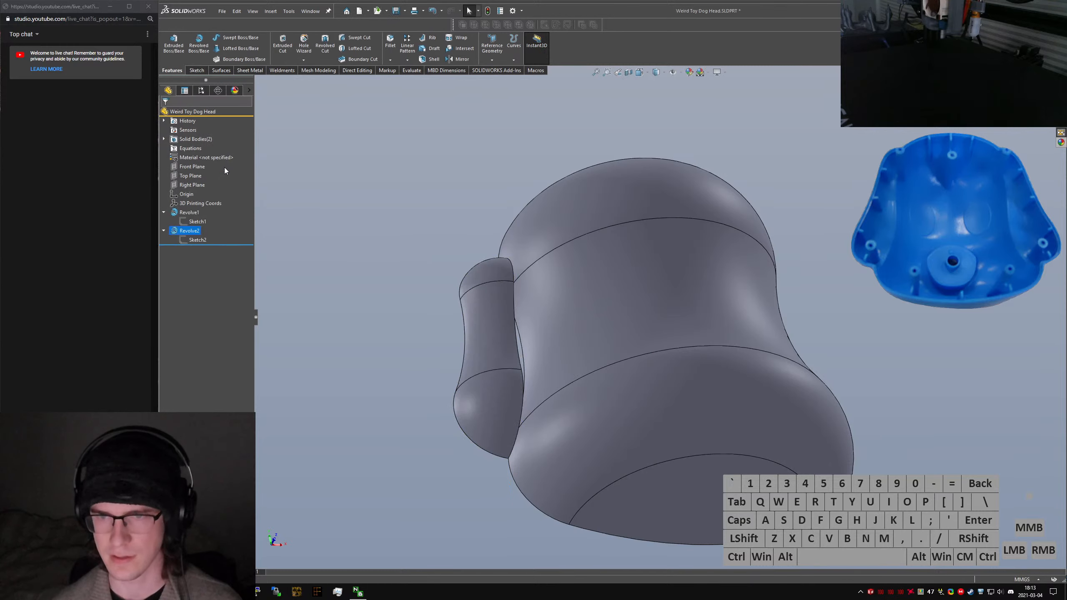
middle_drag(545, 309, 474, 298)
click(474, 299)
text(stru)
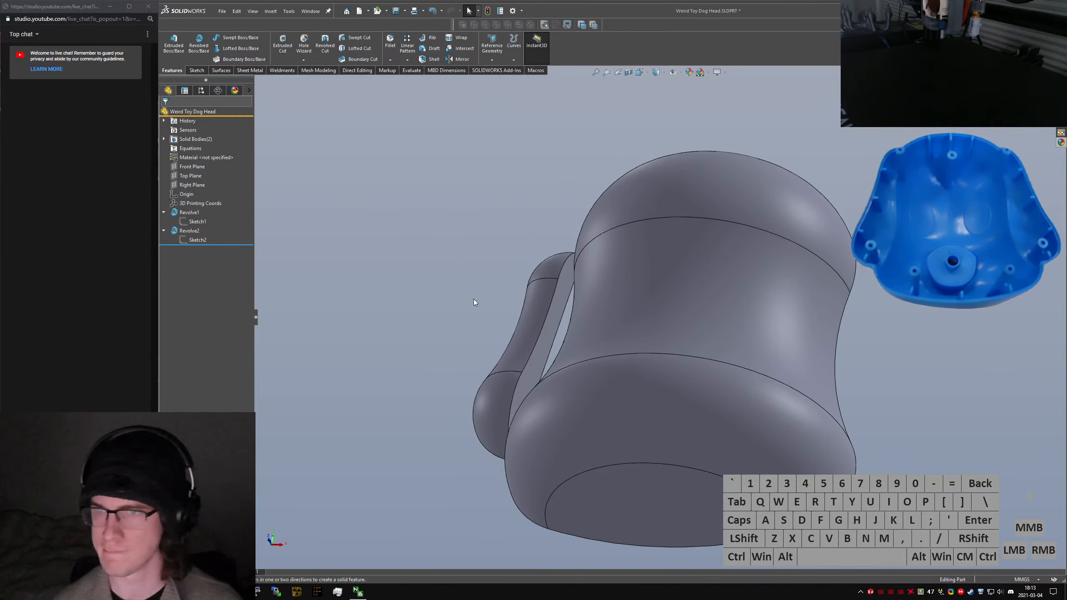
key(Return)
click(565, 342)
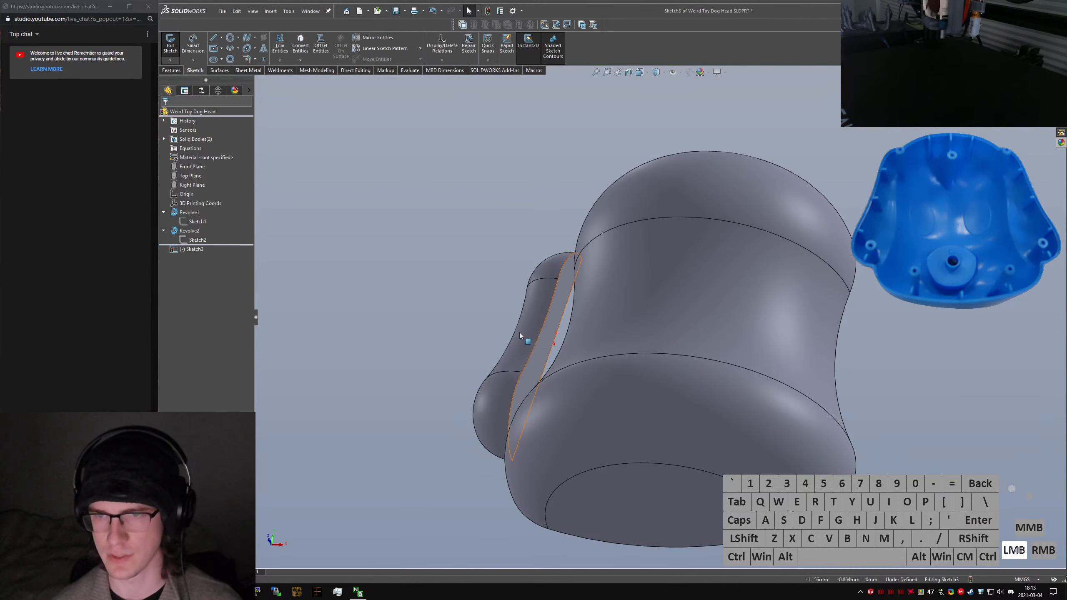
click(300, 51)
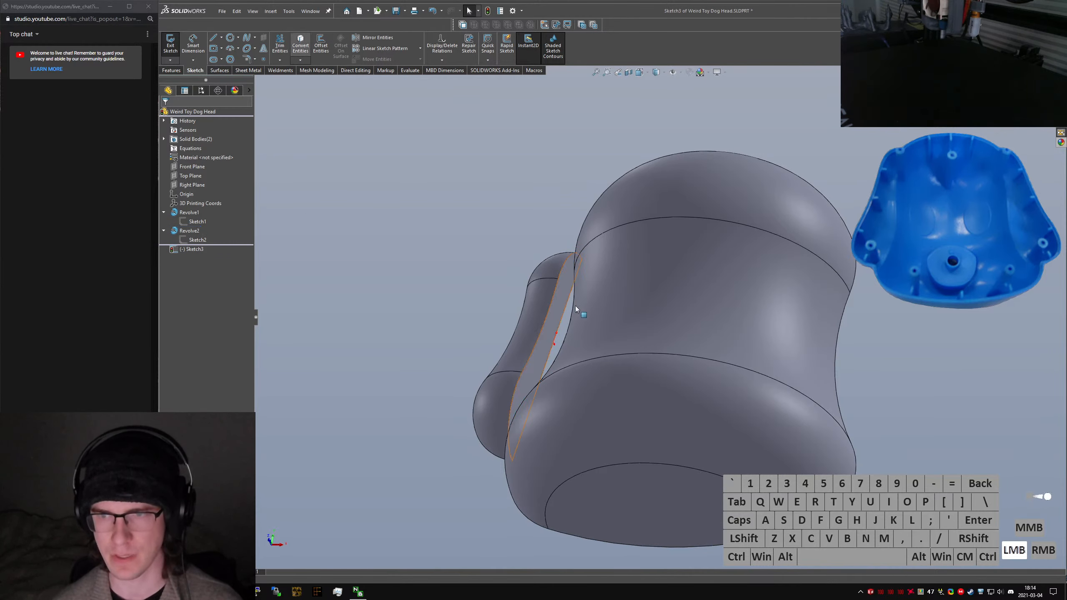
mouse_move(575, 305)
middle_down()
mouse_move(545, 269)
mouse_move(566, 298)
middle_up()
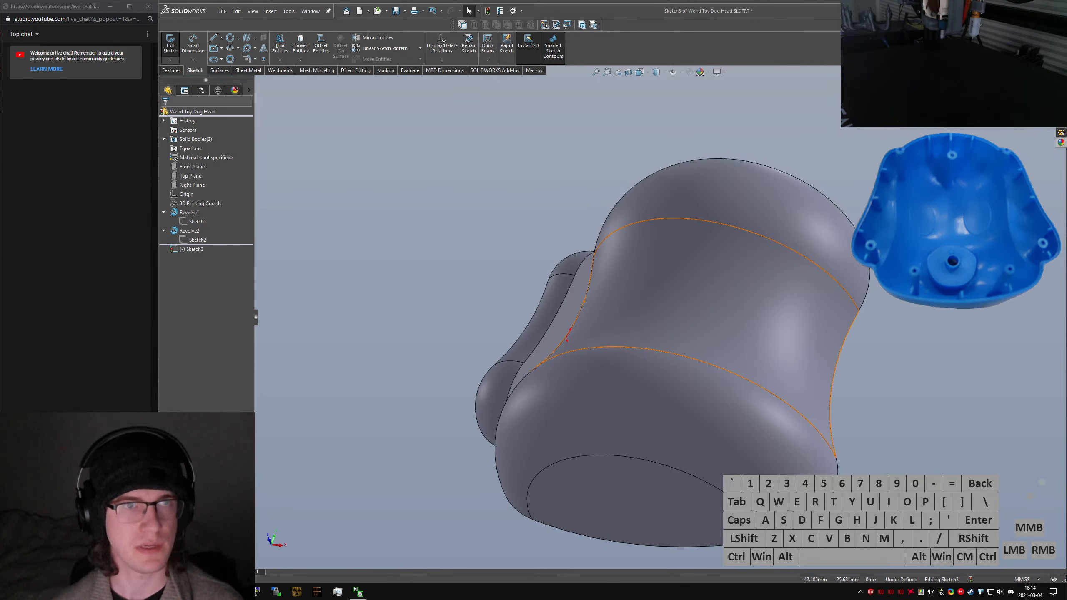
click(569, 334)
key(alt+Tab)
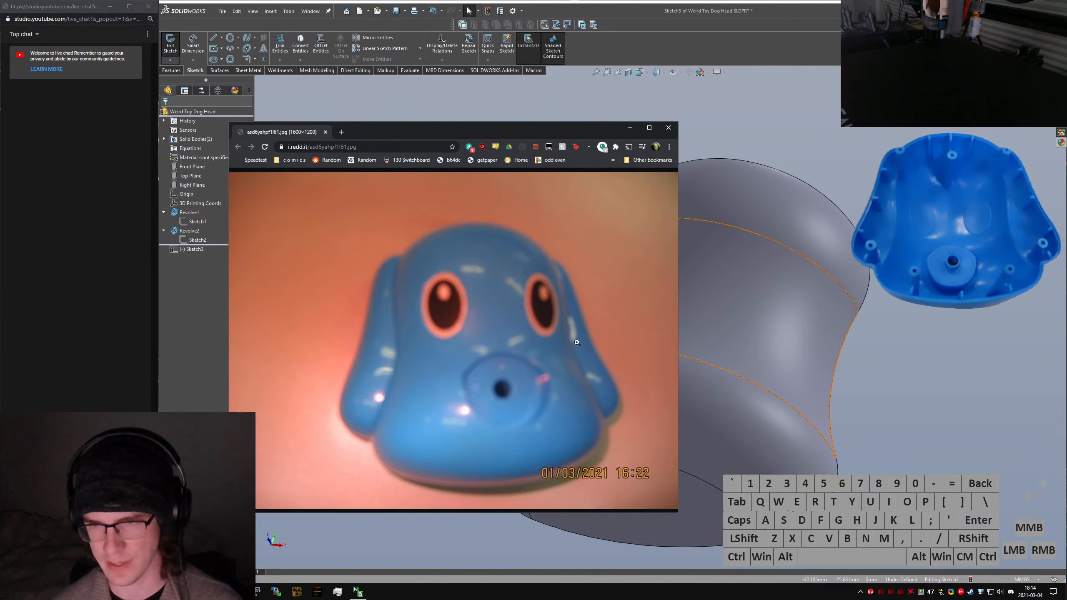
click(668, 128)
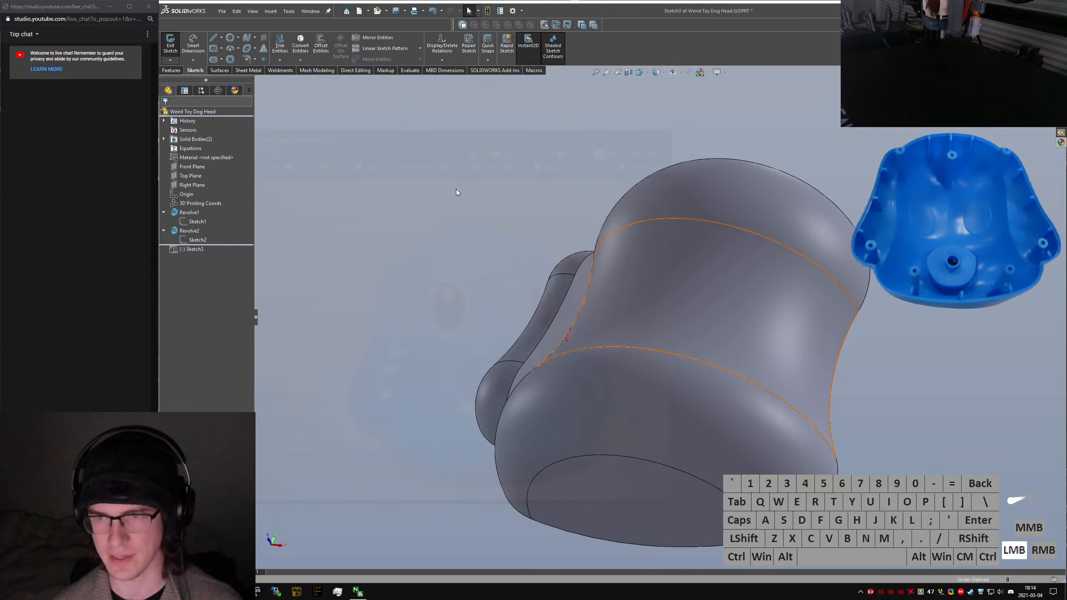
click(172, 51)
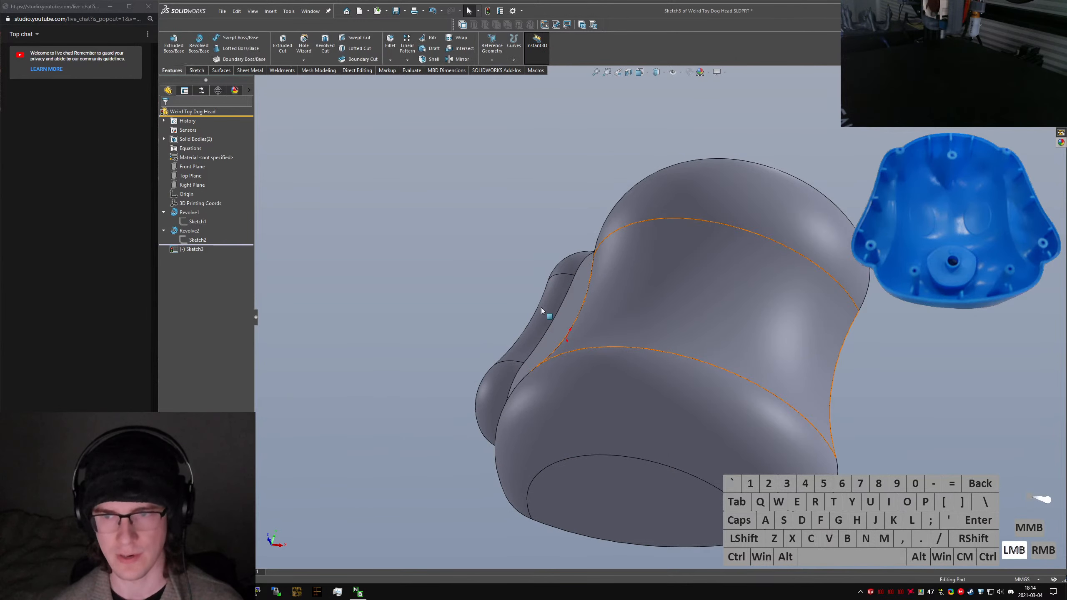
Set the second revolve's angle to 180° so the side body merges with the head
middle_drag(558, 324, 546, 313)
click(189, 231)
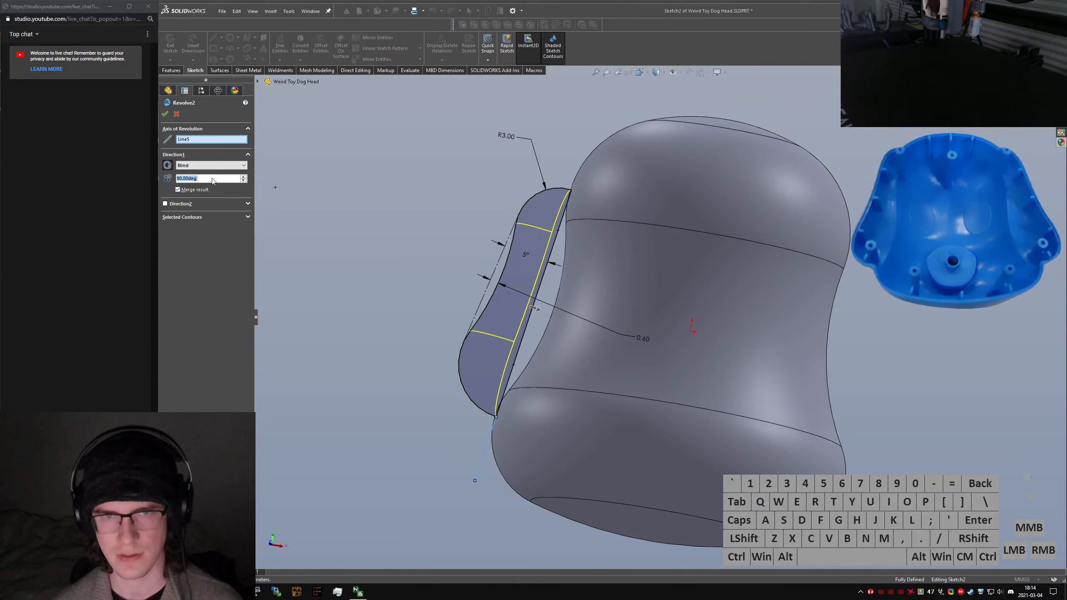
text(180)
key(Return)
key(Return)
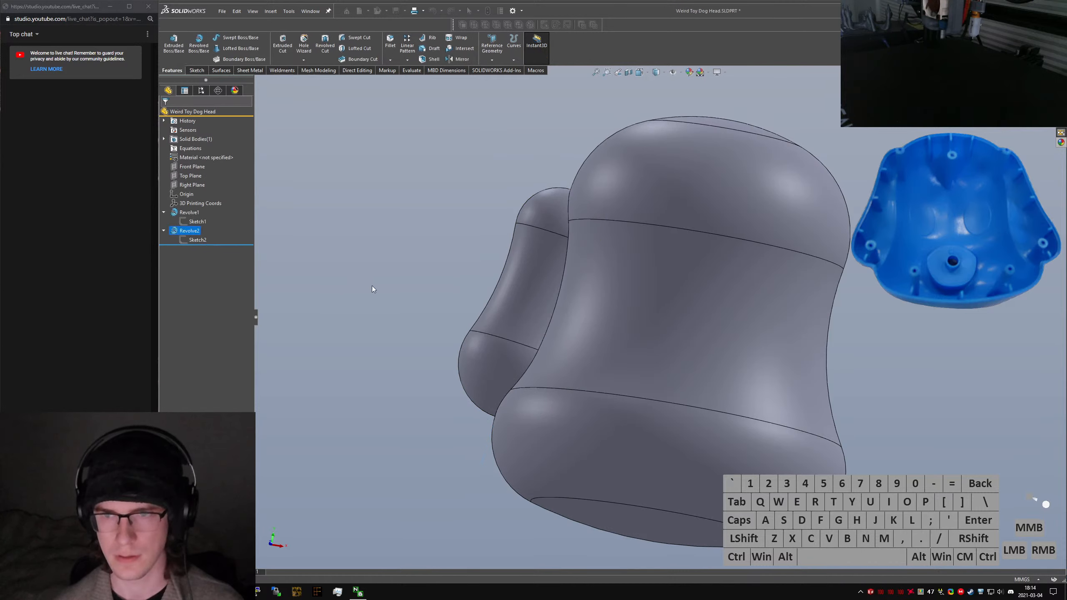
Mirror the revolved side body about the Right Plane onto the head's other side
click(372, 285)
middle_drag(658, 280, 668, 276)
click(405, 263)
text(smirror)
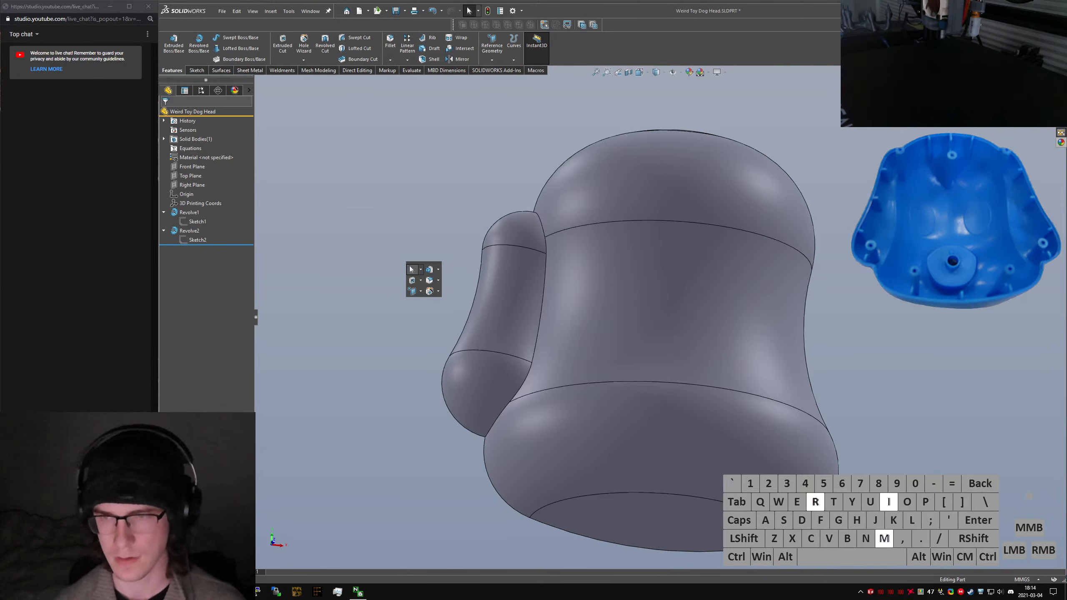
key(Return)
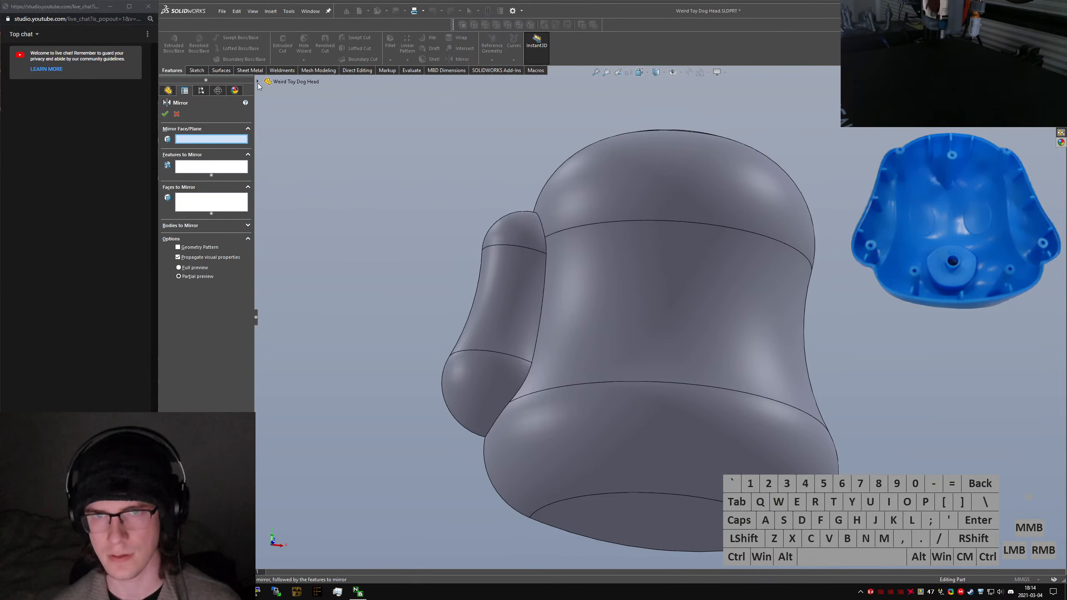
click(258, 82)
click(296, 154)
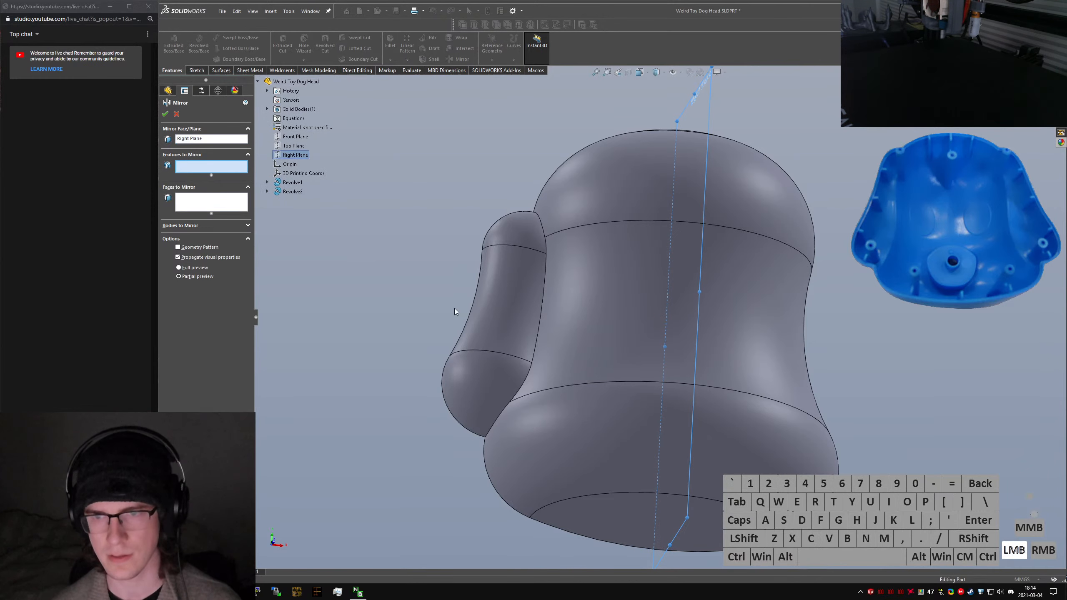
click(488, 316)
right_click(486, 315)
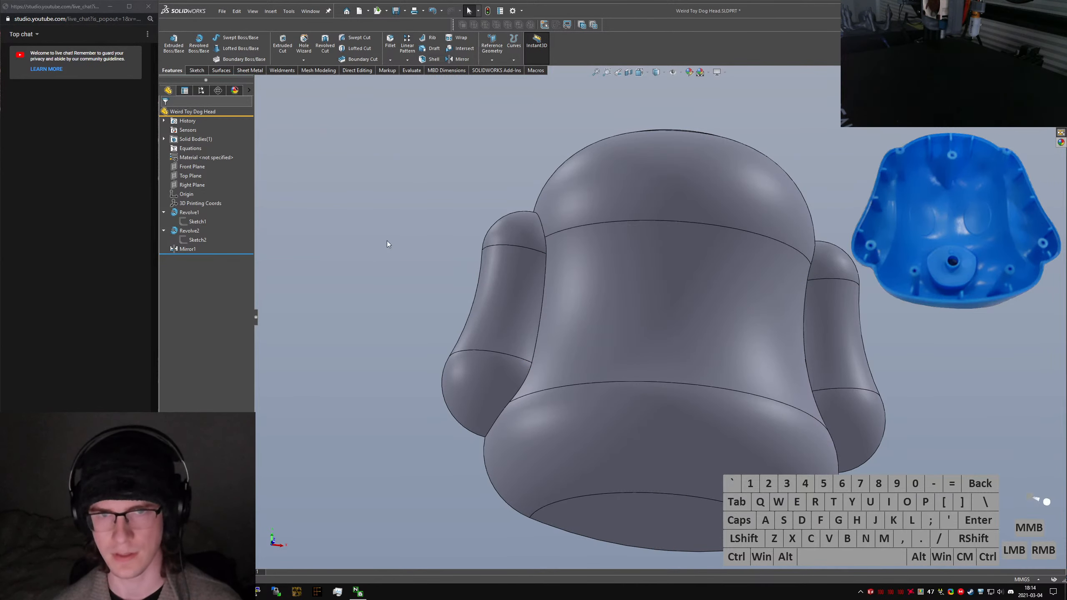
Compare the front view of the head with the toy's reference photo
scroll(675, 318, up, 3)
key(ctrl+1)
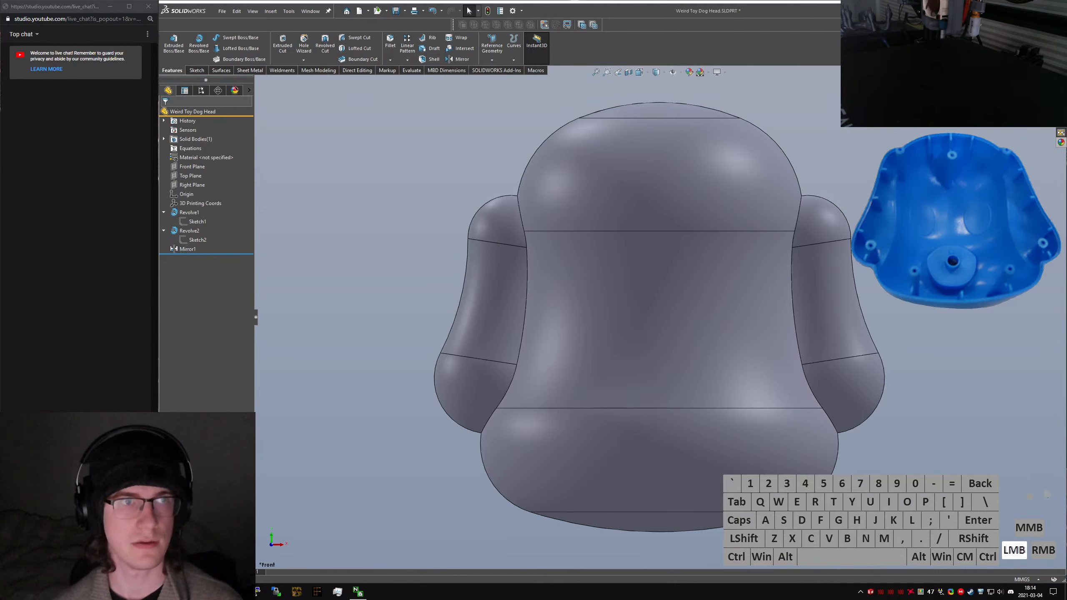
key(ctrl+shift+t)
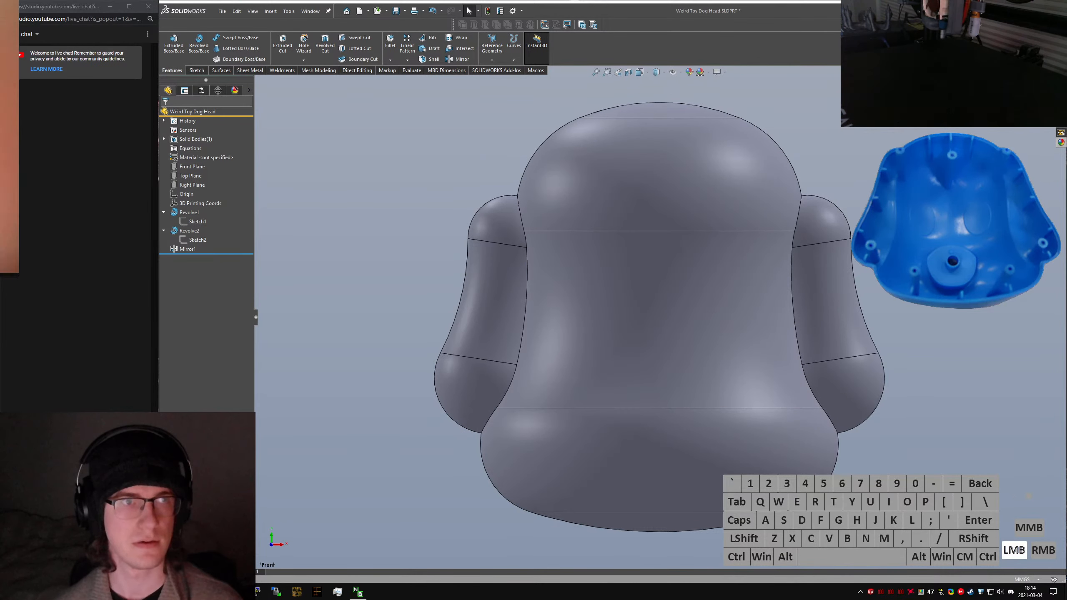
drag(0, 0, 180, 111)
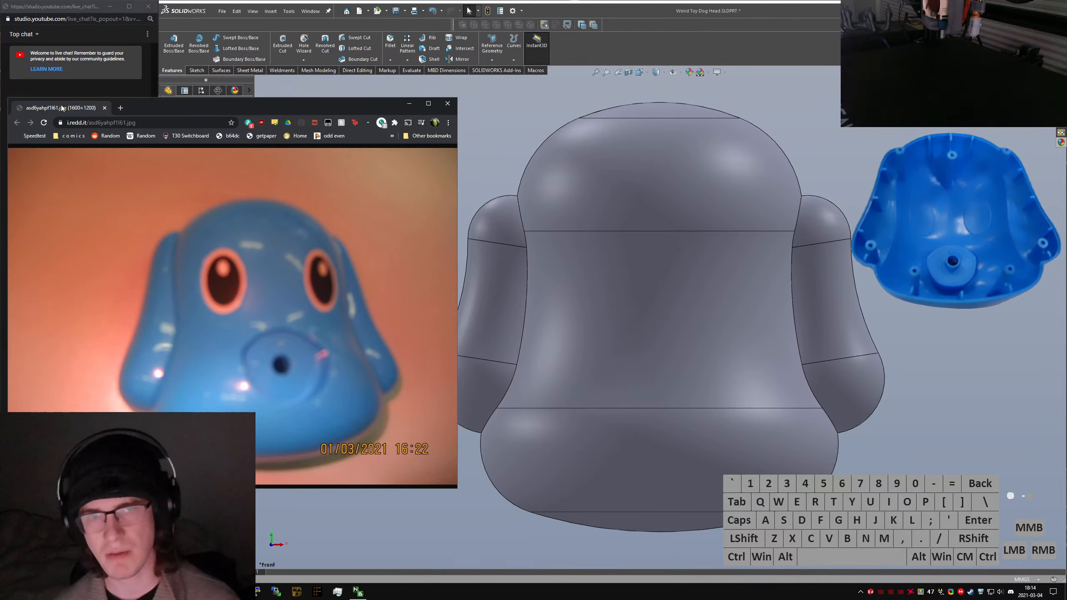
drag(75, 107, 0, 0)
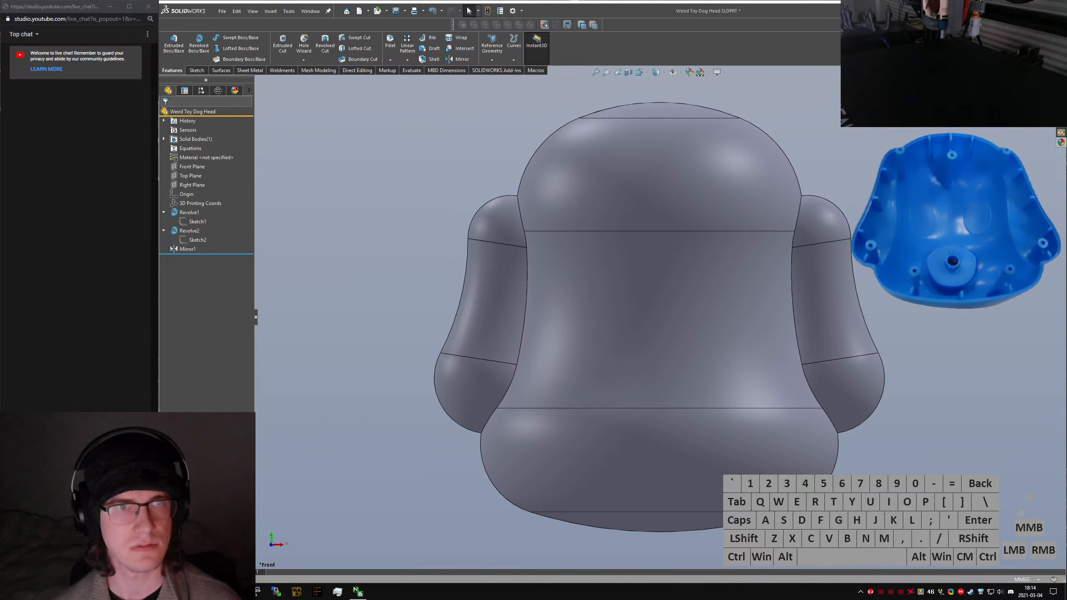
scroll(588, 328, up, 4)
middle_drag(597, 332, 748, 323)
scroll(666, 373, down, 4)
text(s)
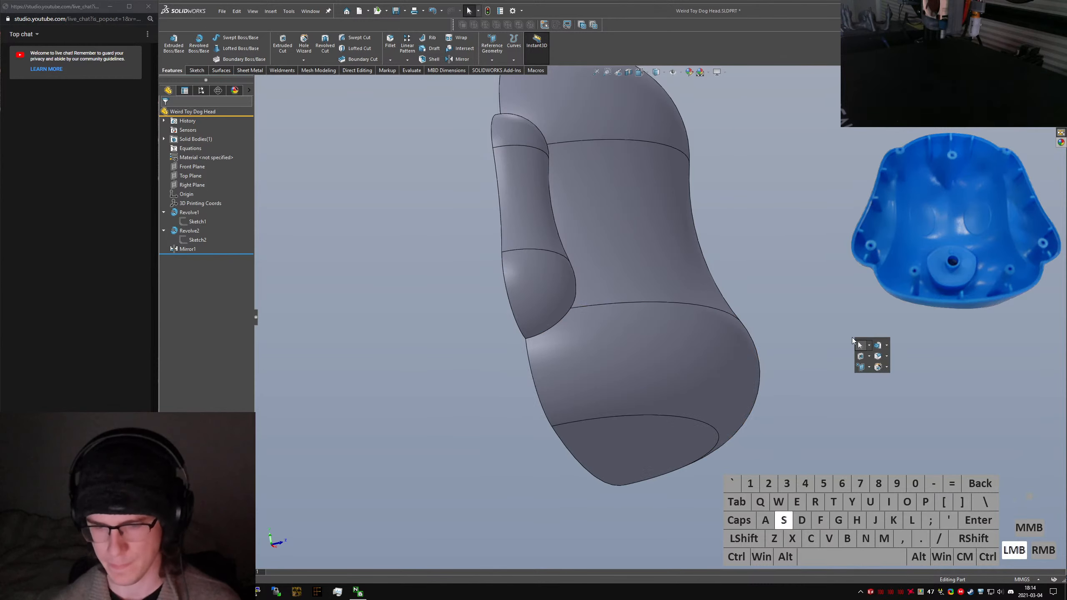
text(ne)
key(Return)
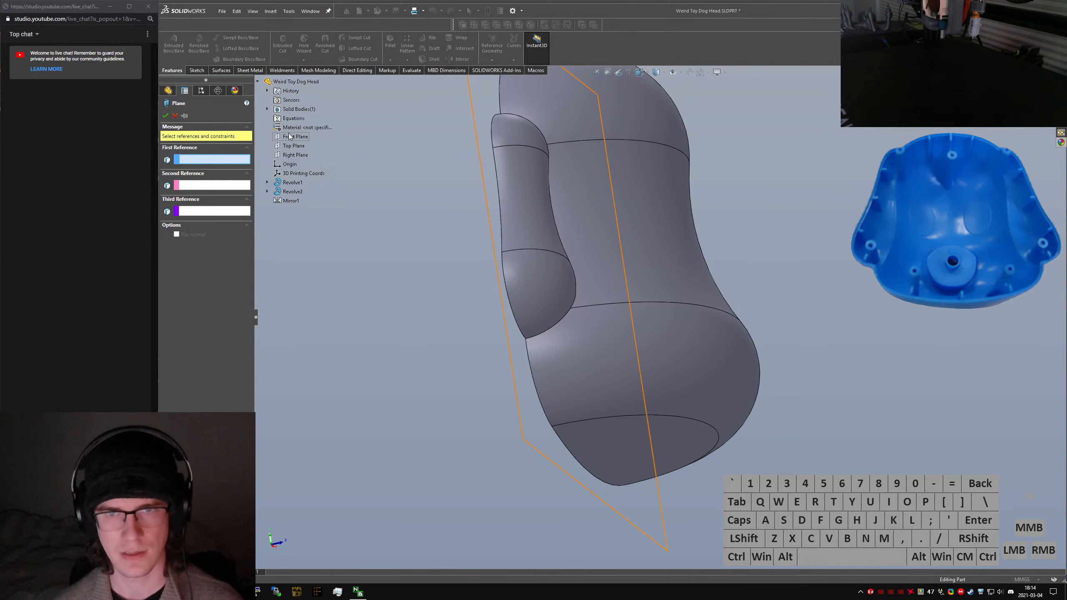
click(295, 136)
click(754, 363)
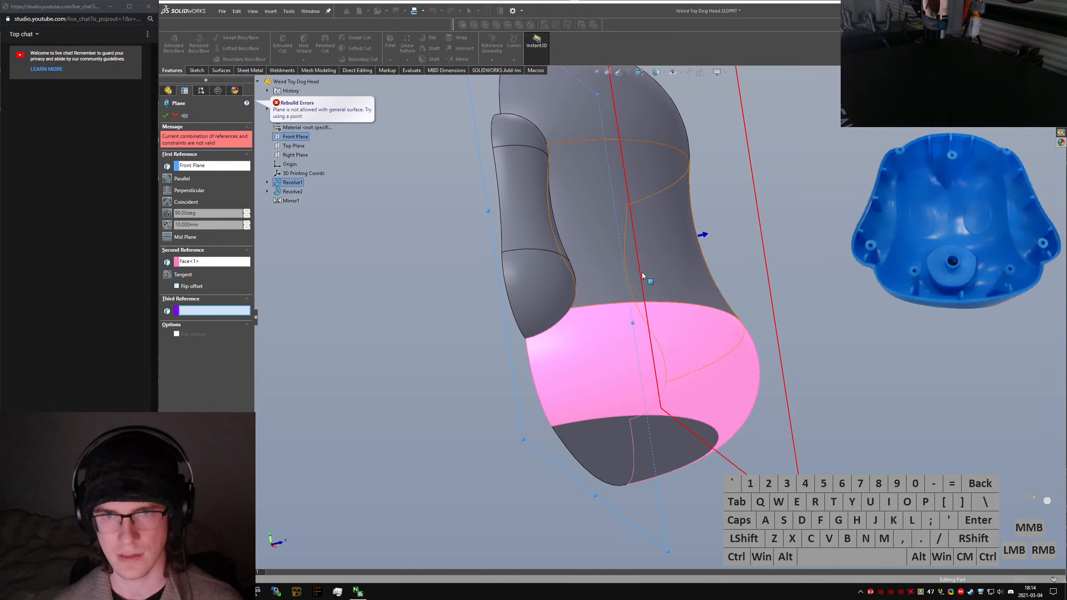
mouse_move(643, 278)
middle_down()
mouse_move(727, 268)
mouse_move(639, 274)
middle_up()
click(175, 261)
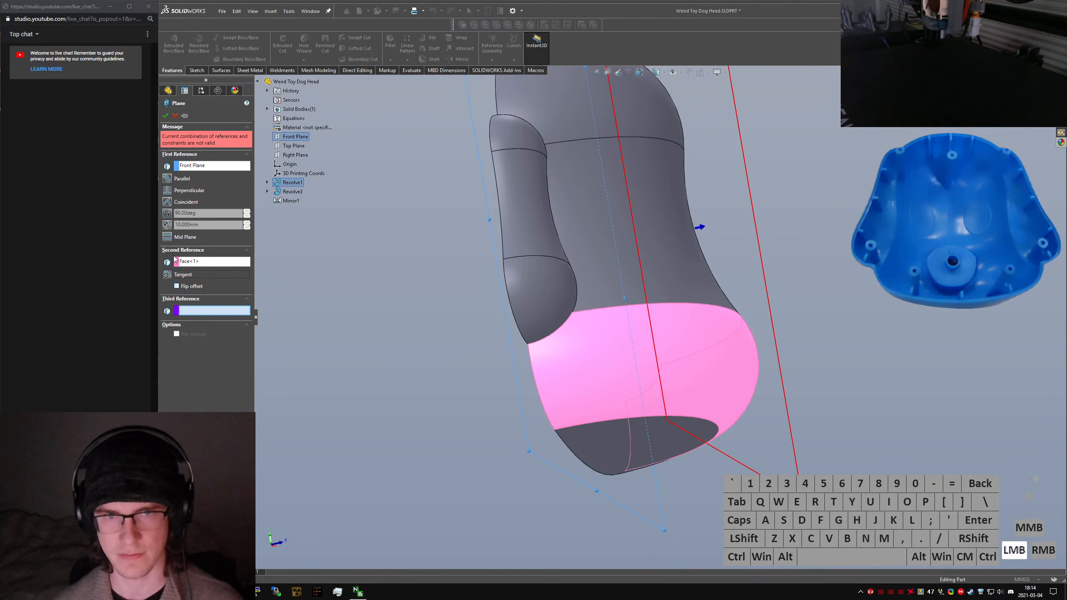
middle_drag(568, 294, 668, 370)
click(166, 116)
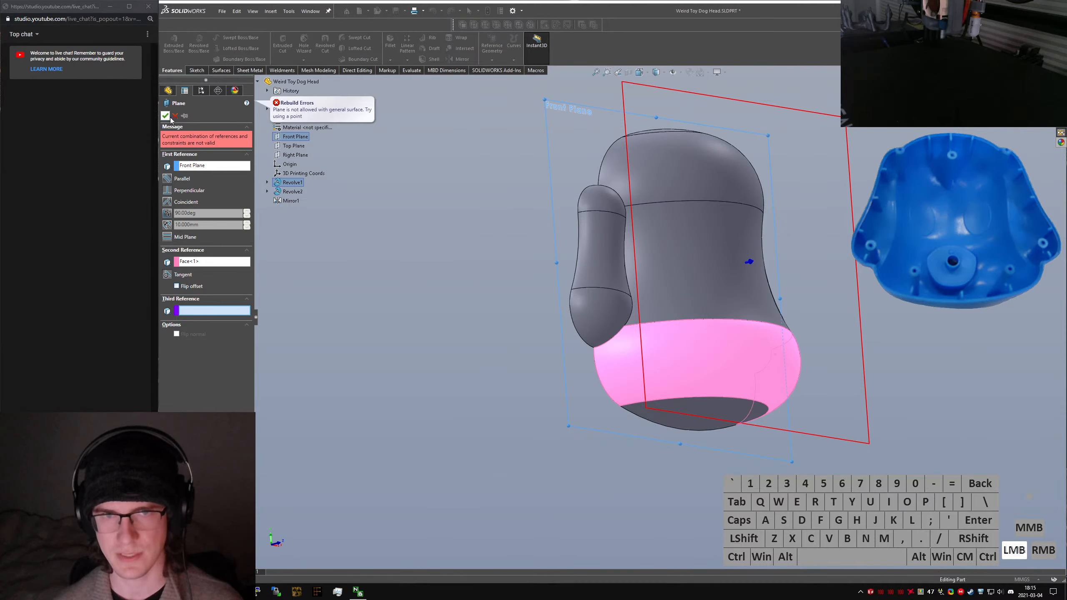
key(Escape)
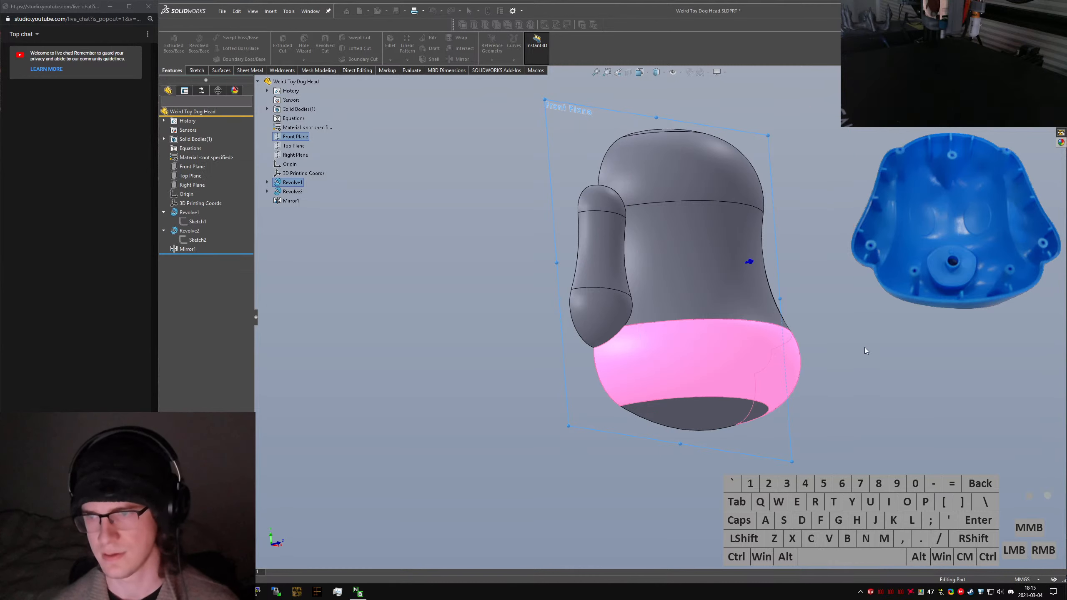
click(858, 340)
text(spoint)
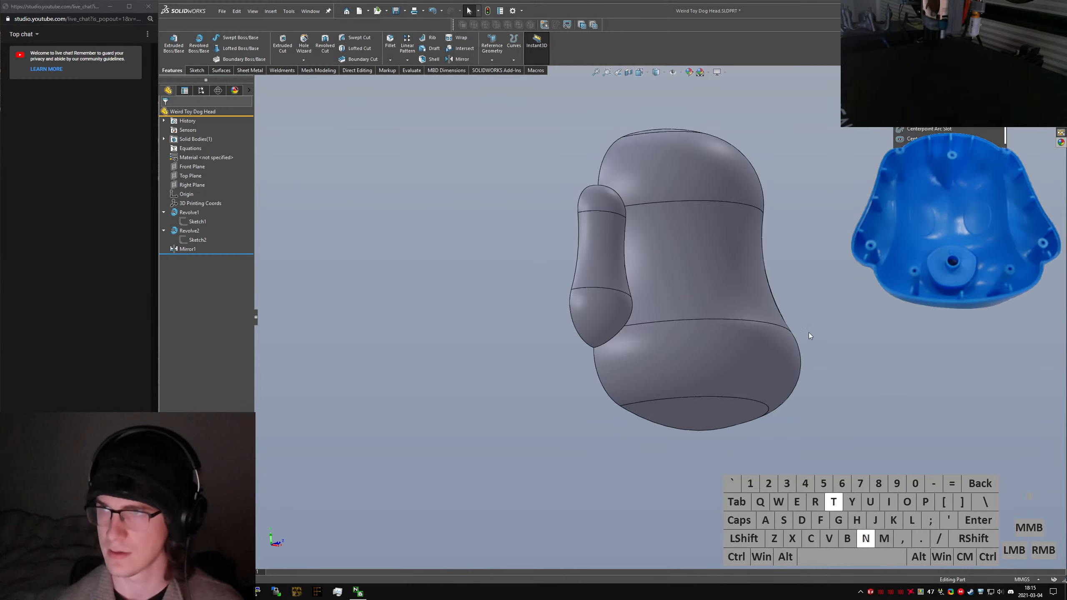
key(Escape)
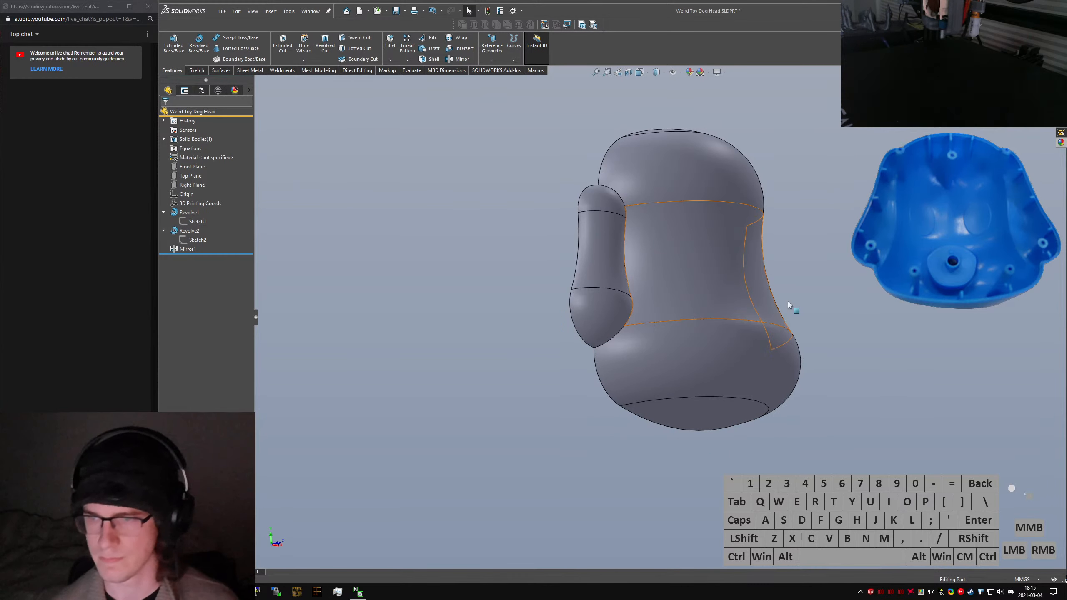
Examine the first revolve's sketch dimensions, including the name of the overall width dimension, from the front and side
middle_drag(762, 369, 690, 402)
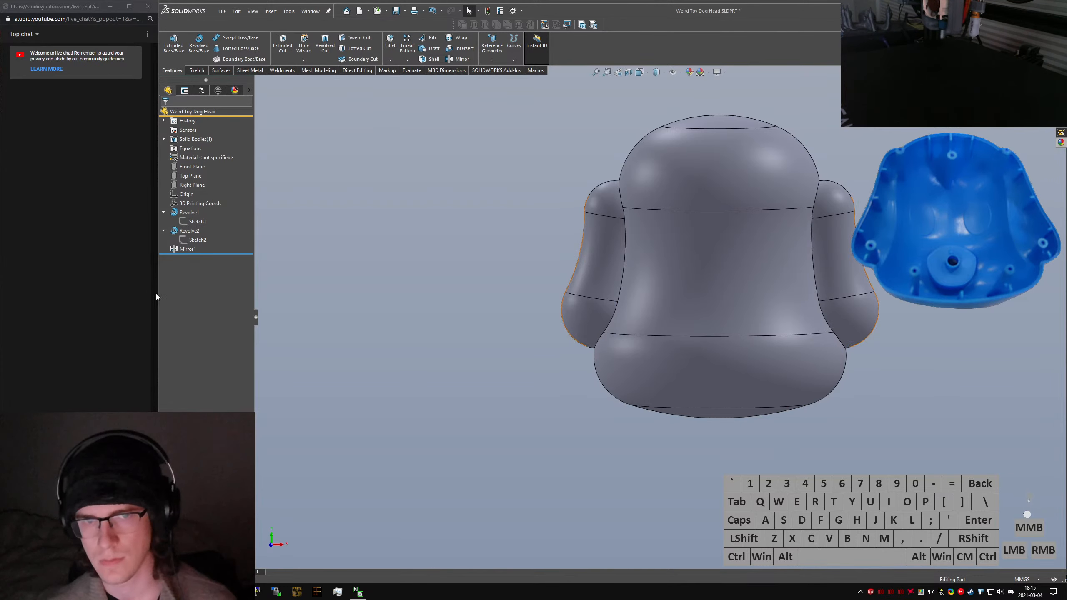
middle_drag(700, 370, 857, 429)
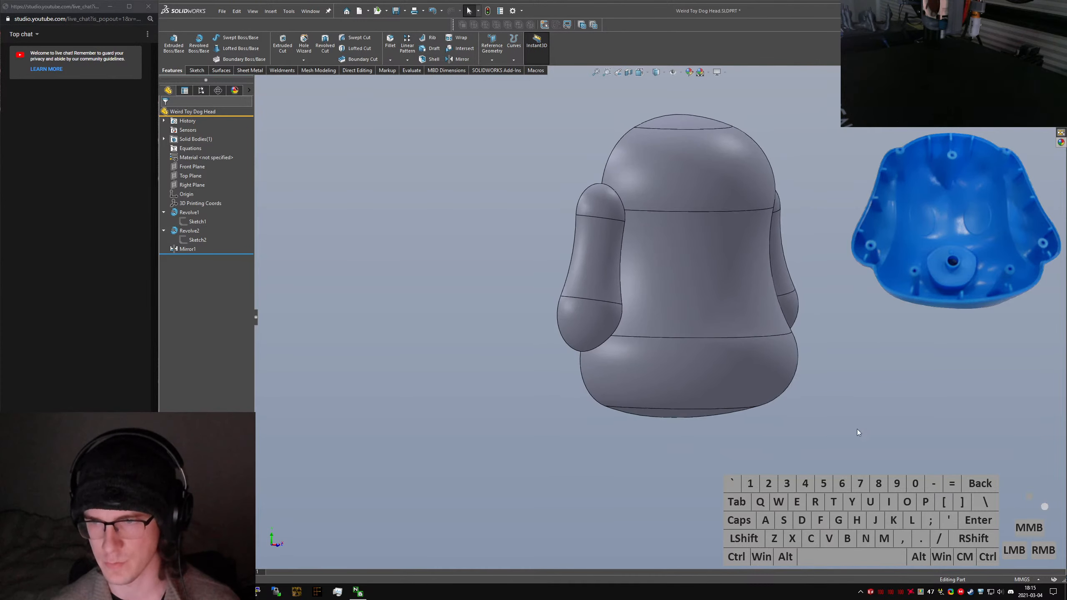
key(s)
key(Escape)
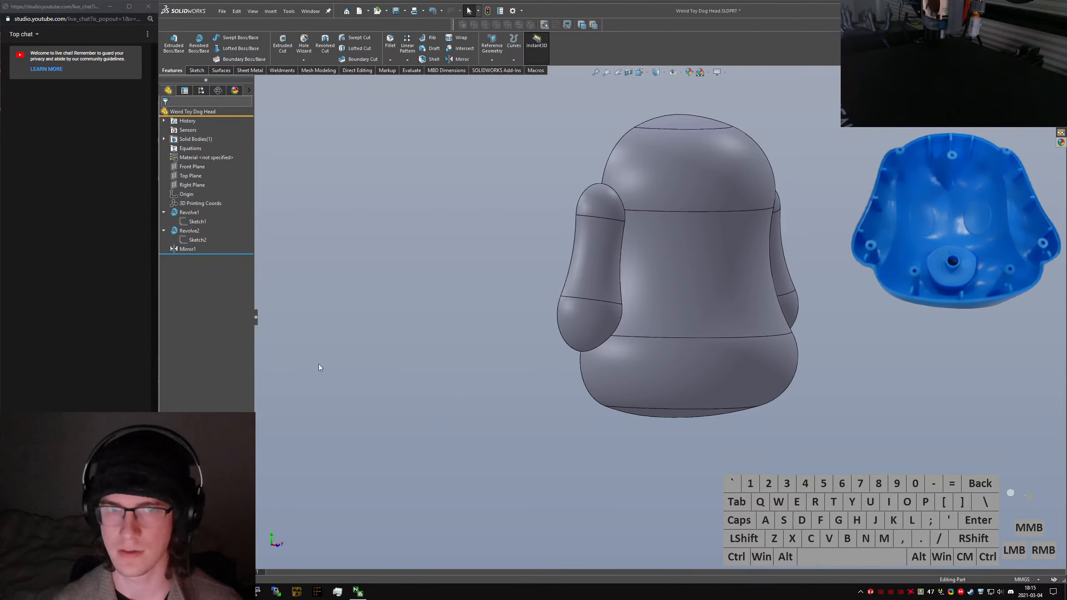
click(197, 222)
mouse_move(538, 356)
middle_down()
mouse_move(473, 353)
mouse_move(542, 355)
middle_up()
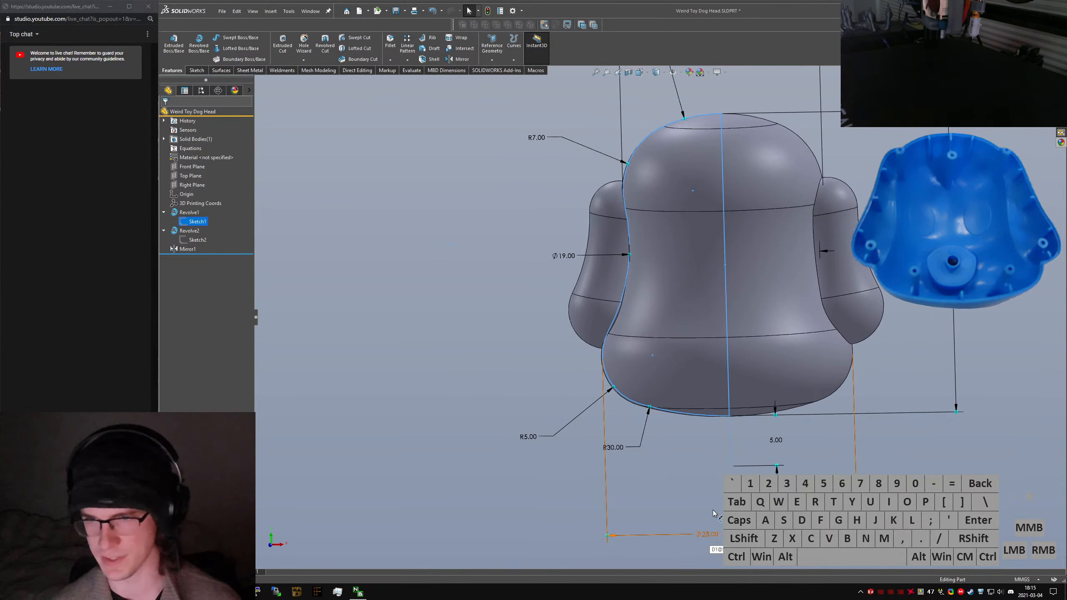
middle_drag(712, 513, 762, 361)
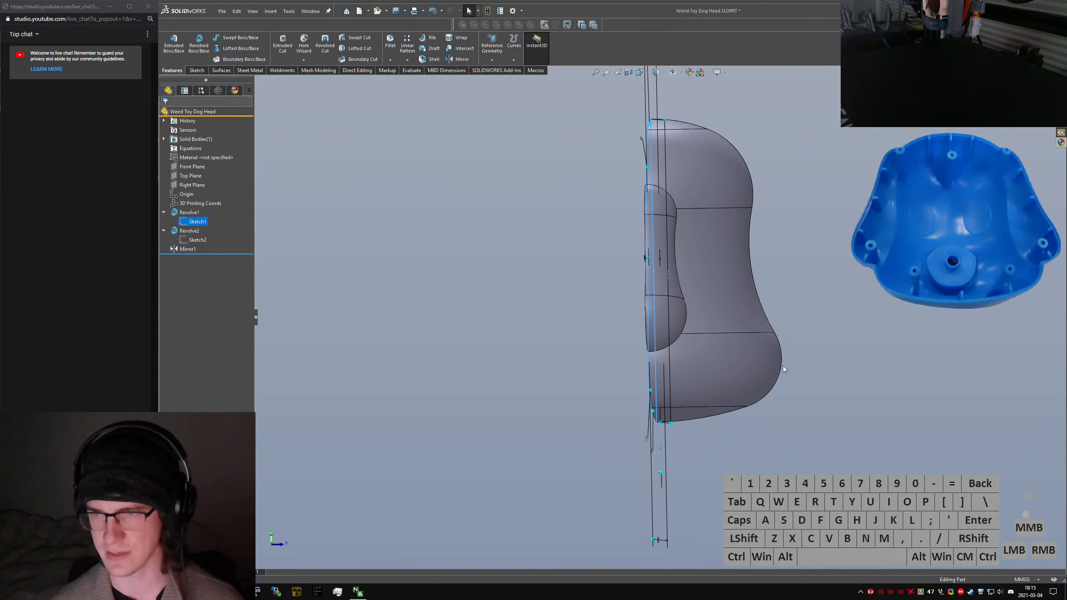
key(ctrl+1)
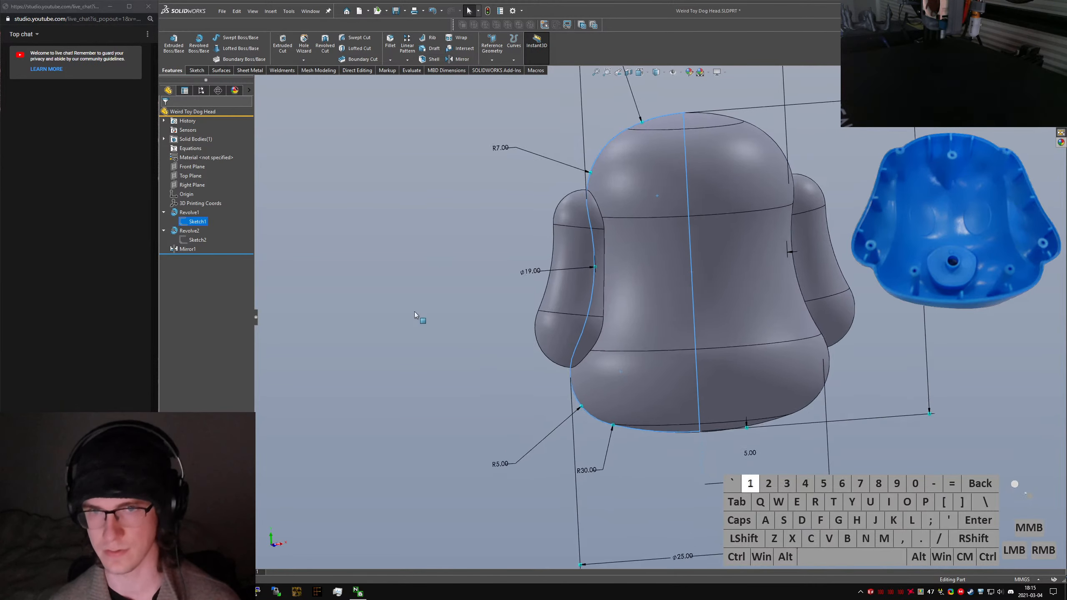
Create a reference plane from the Front Plane, trying "D1@Sketch1"/2 as the offset and accepting the plane at 10 mm
click(371, 298)
text(splane)
key(Return)
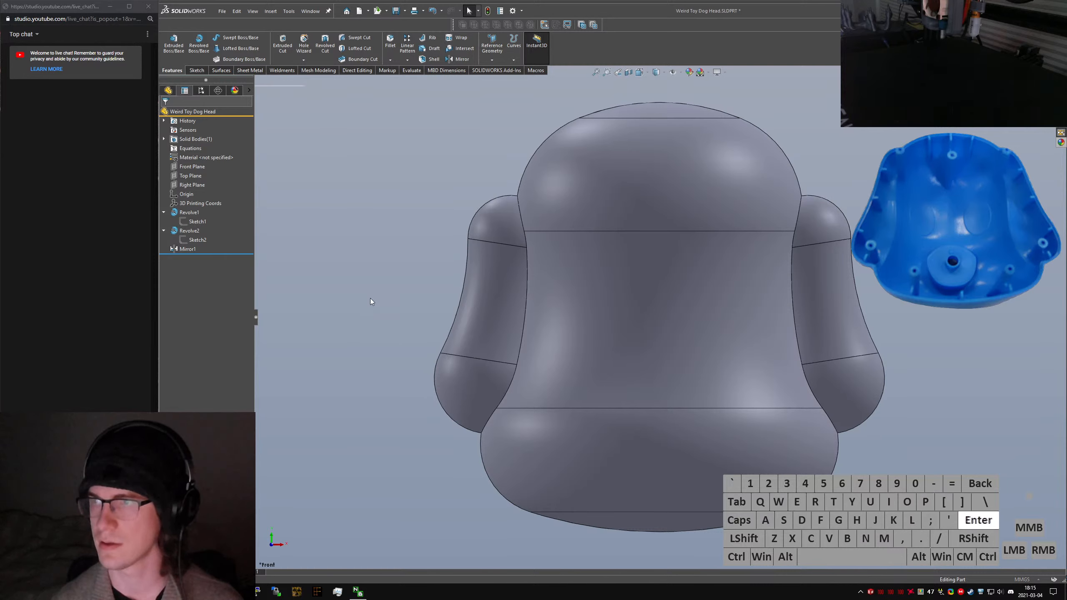
click(294, 137)
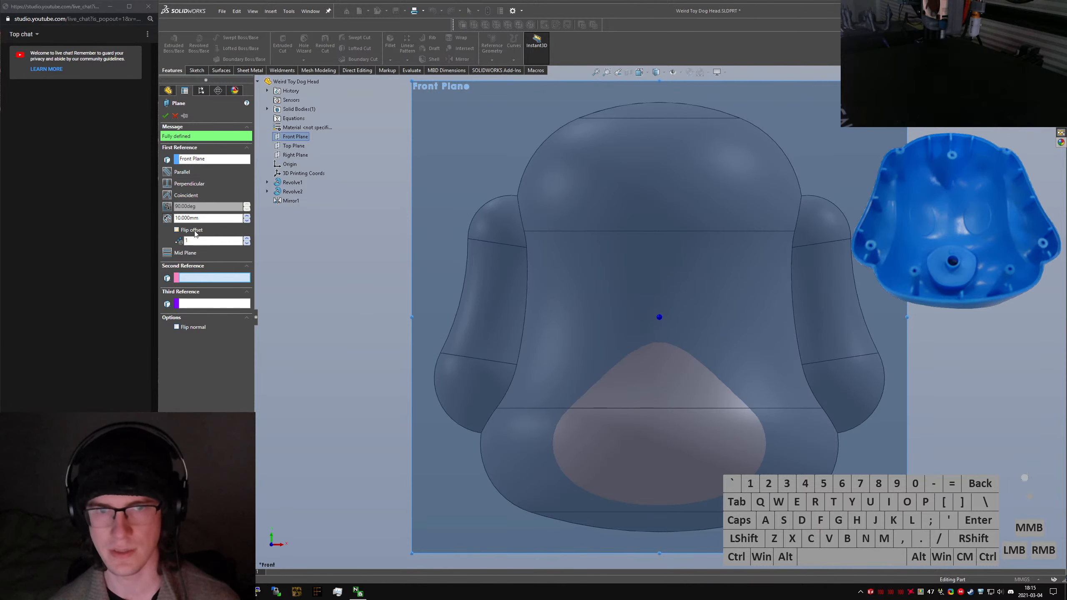
double_click(215, 219)
text(=)
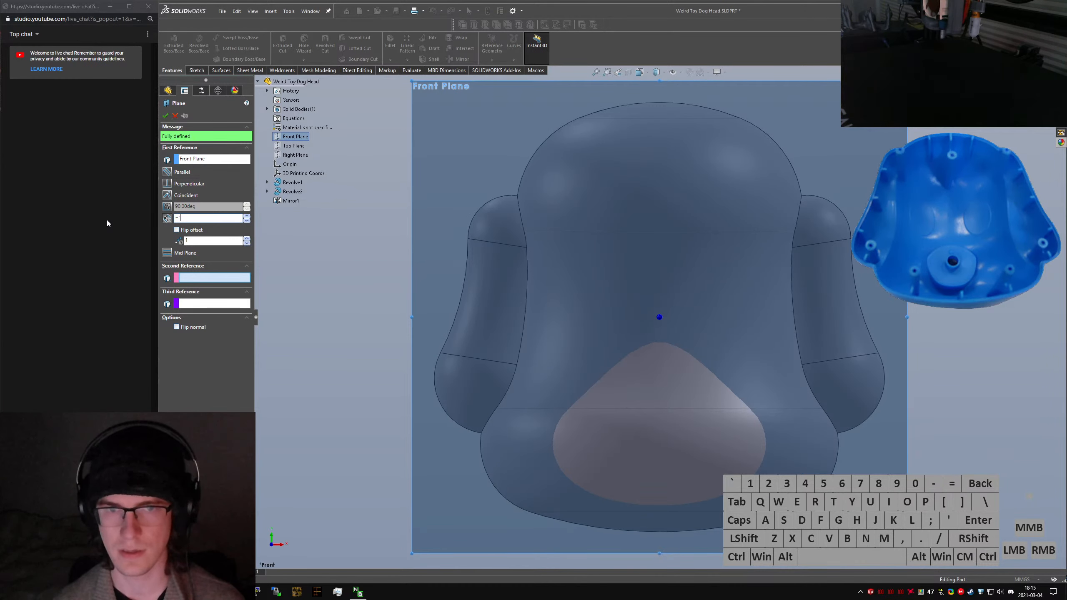
text("D1@Sketch1)
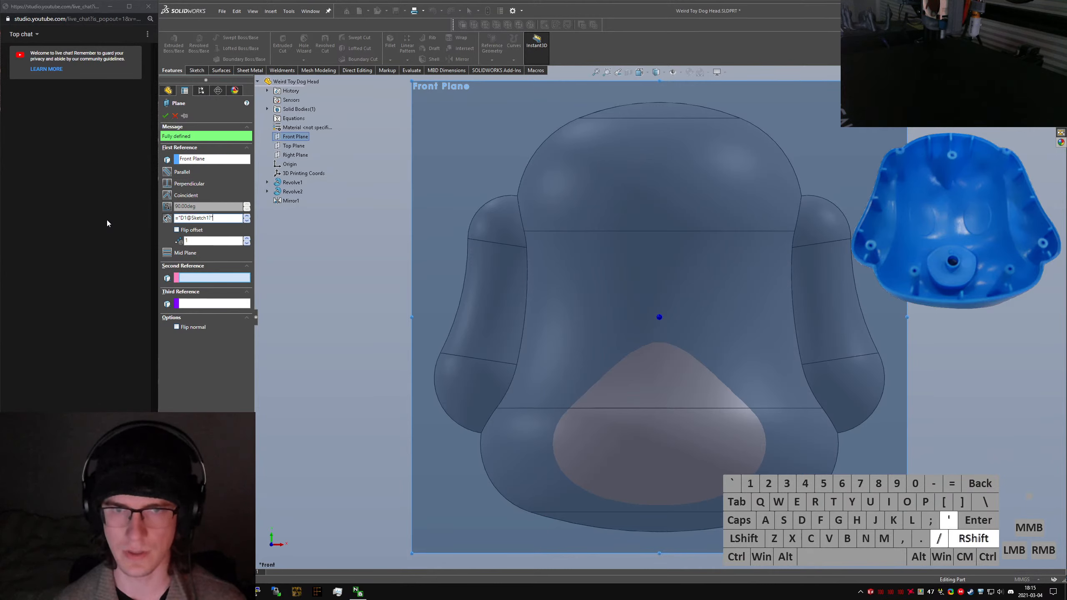
key(BackSpace)
text("/2)
key(Return)
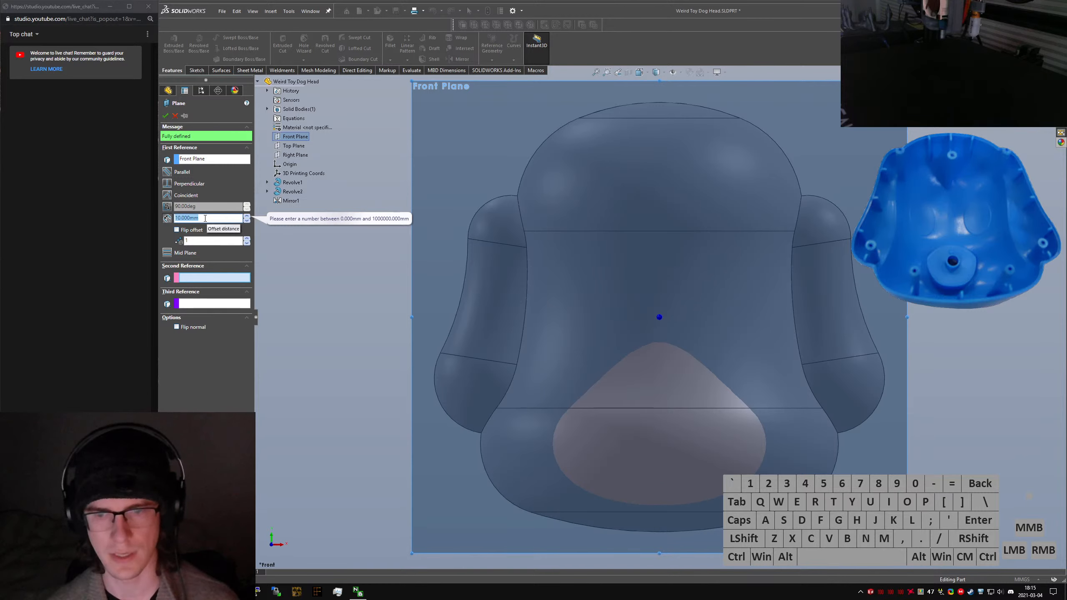
key(Return)
Set the new plane's offset distance to the equation "D1@Sketch1"/2 and rebuild the model
scroll(527, 324, up, 3)
middle_drag(527, 324, 786, 205)
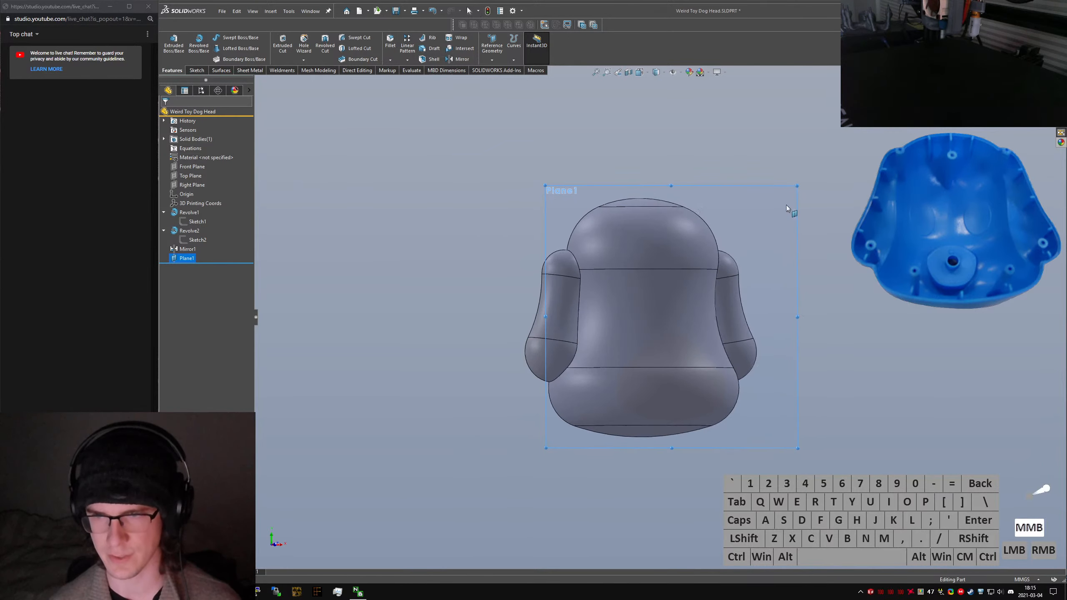
middle_drag(743, 263, 659, 320)
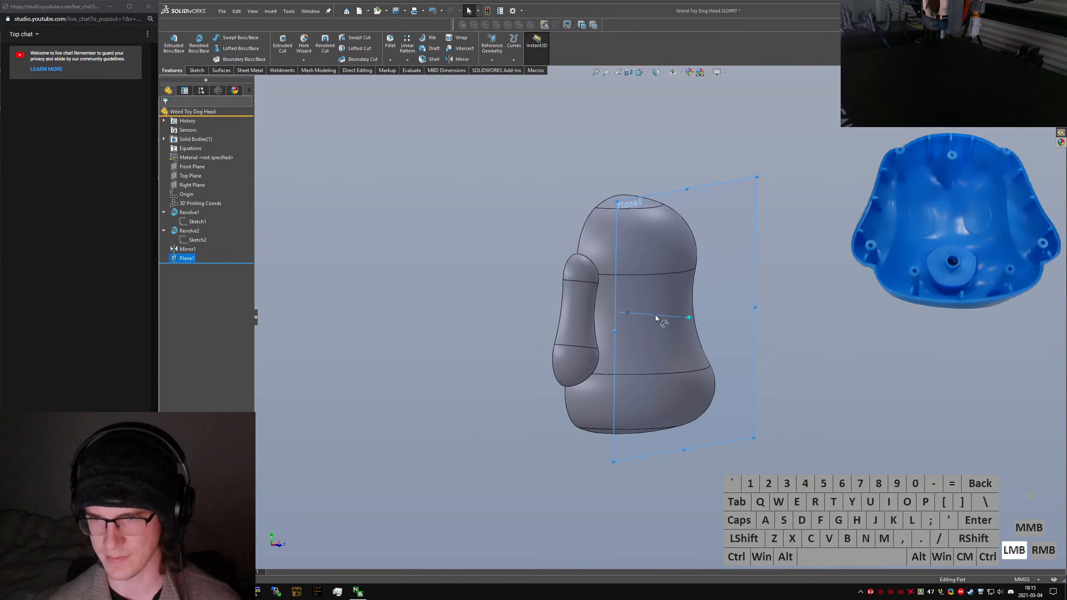
double_click(657, 318)
text(=")
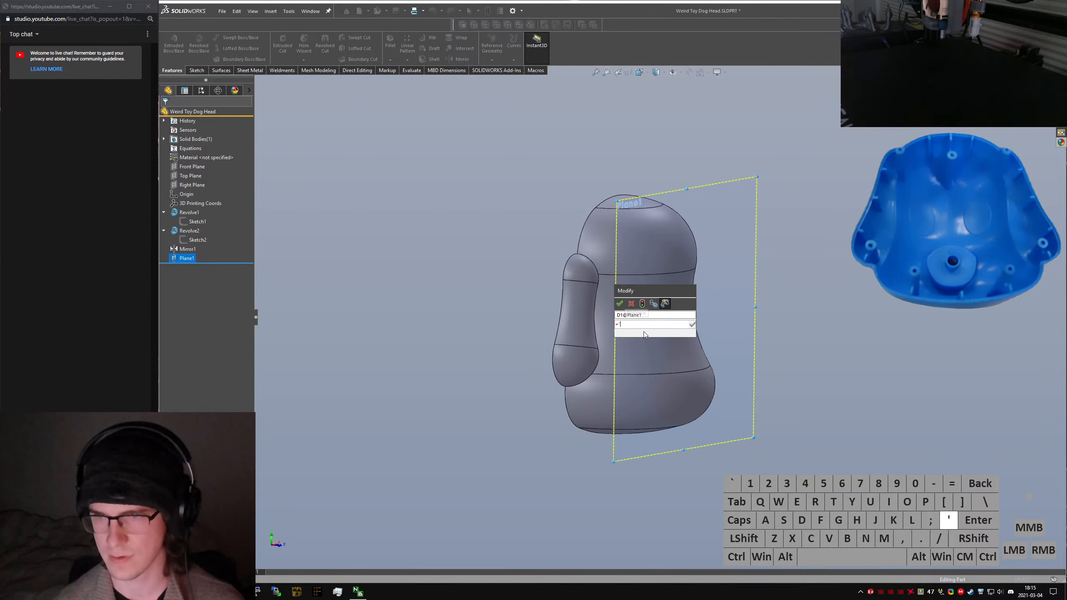
text(D1)
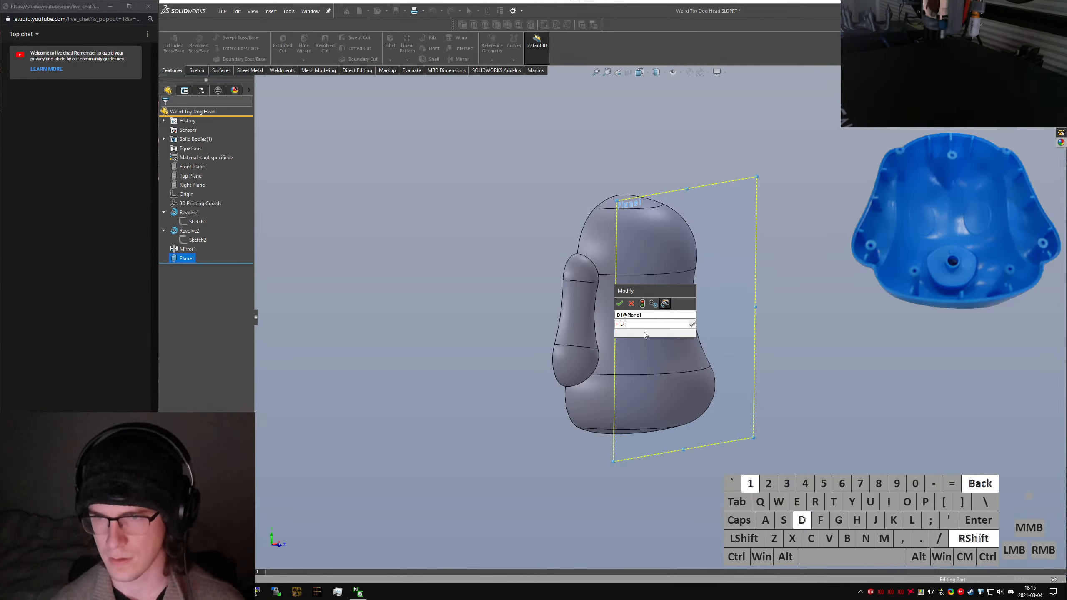
text(@Sketch1"/2)
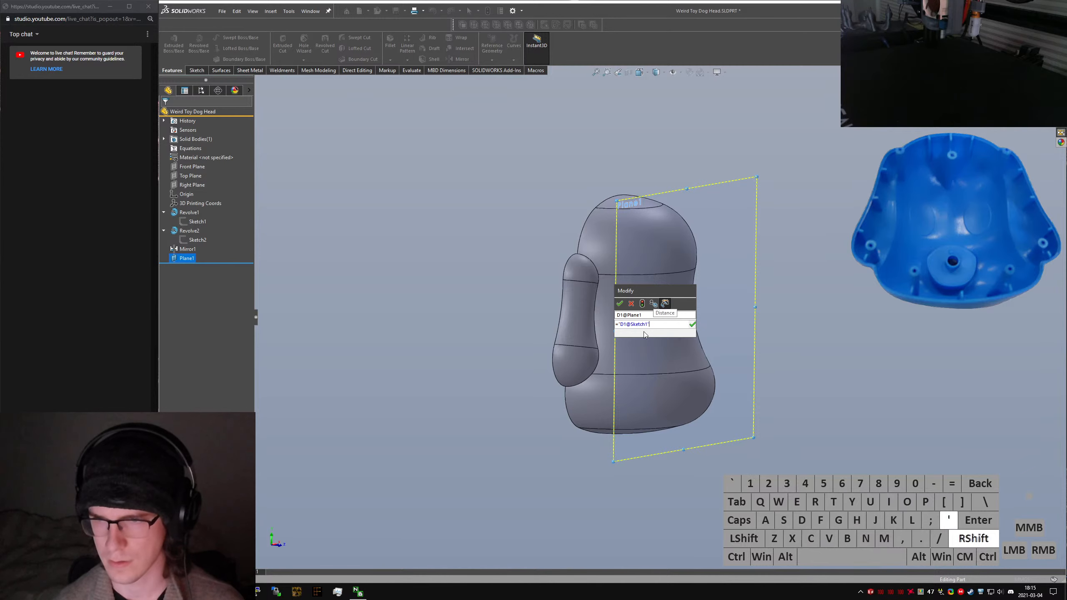
key(Return)
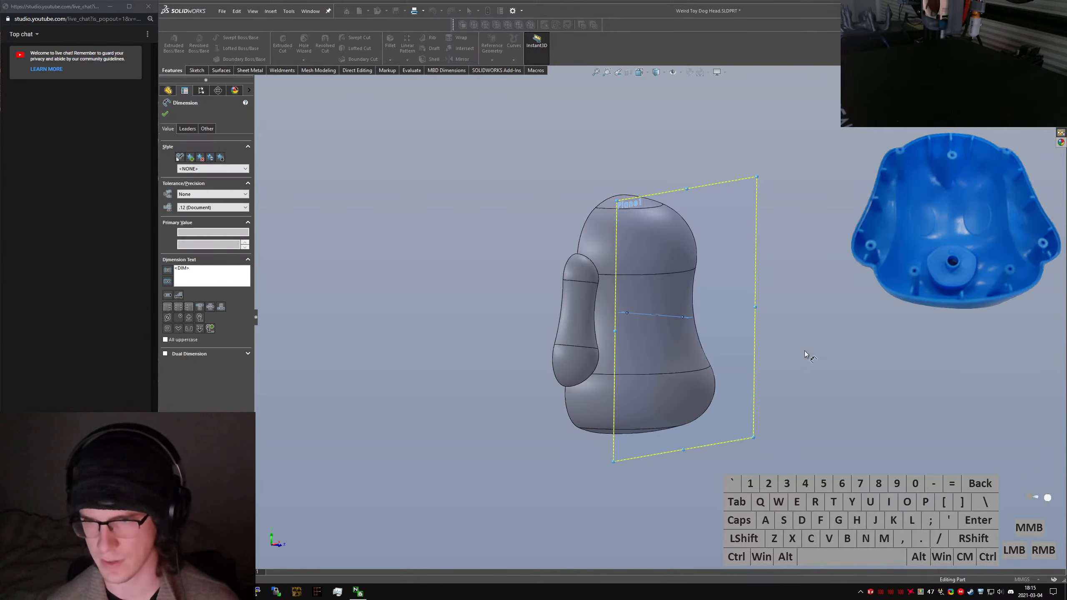
click(782, 378)
middle_drag(778, 374, 743, 398)
key(ctrl+q)
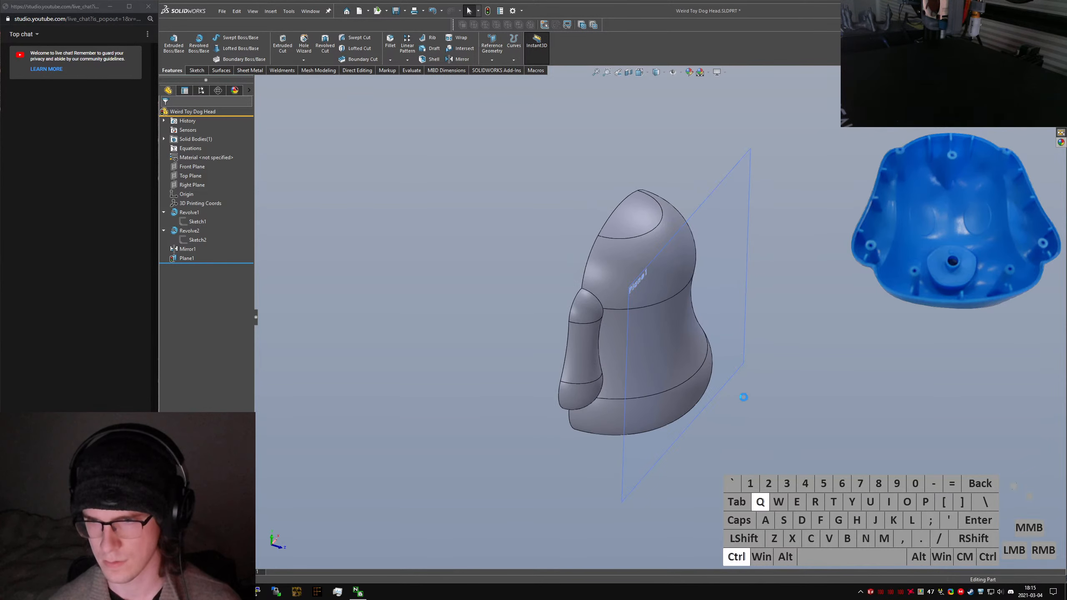
Check the offset plane's position against the head's lower rounded face from several views, including the front
click(705, 384)
ctrl+click(727, 382)
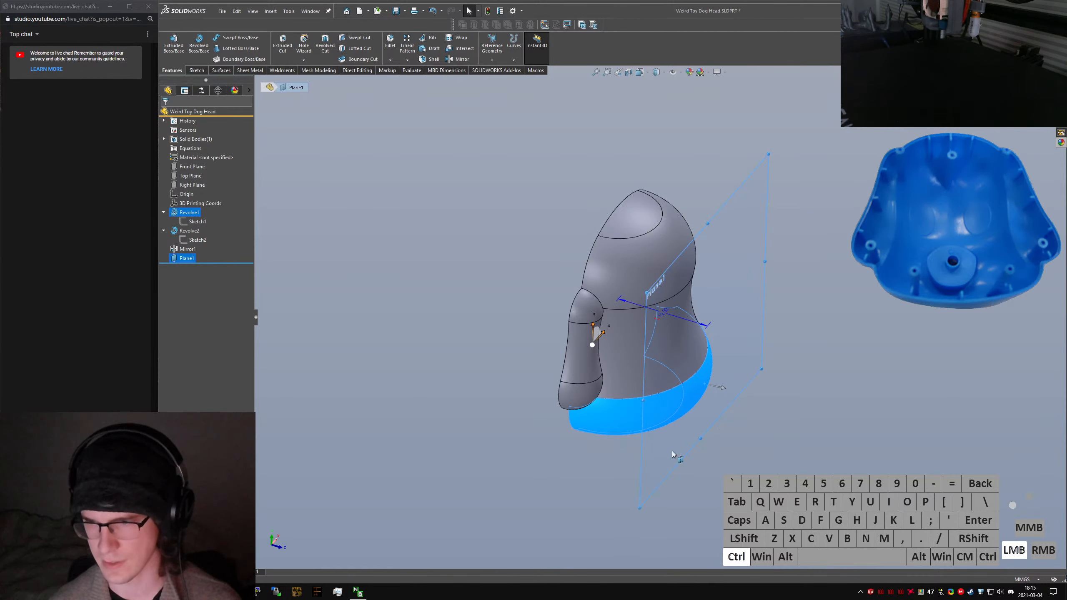
middle_drag(672, 451, 641, 295)
key(ctrl+5)
scroll(640, 293, up, 3)
key(ctrl+1)
click(890, 456)
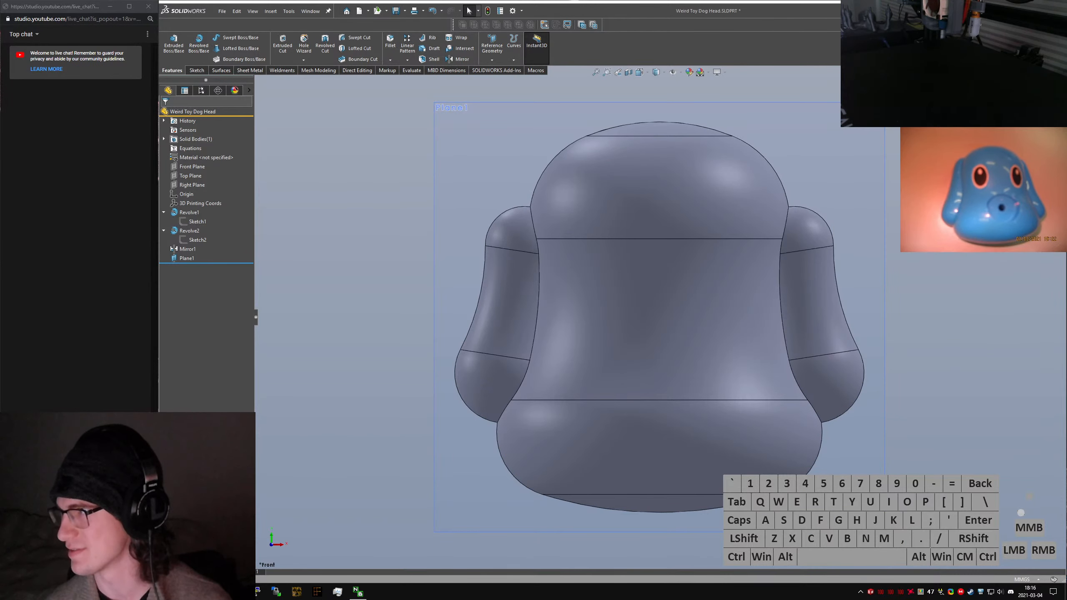
Hide the offset reference plane
scroll(795, 286, up, 3)
middle_drag(796, 286, 760, 320)
click(753, 207)
right_click(186, 258)
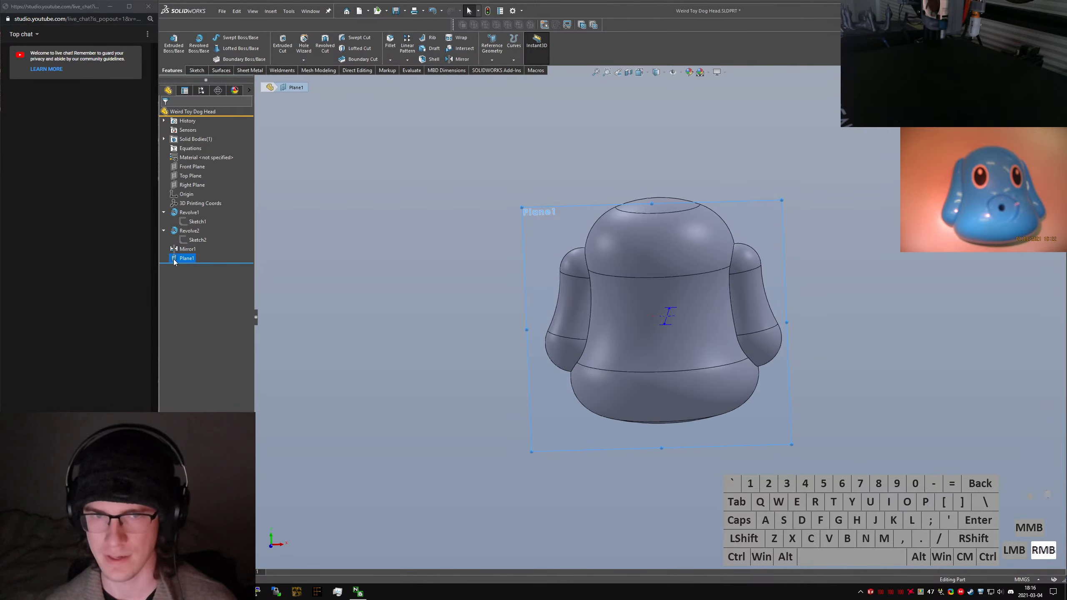
click(183, 243)
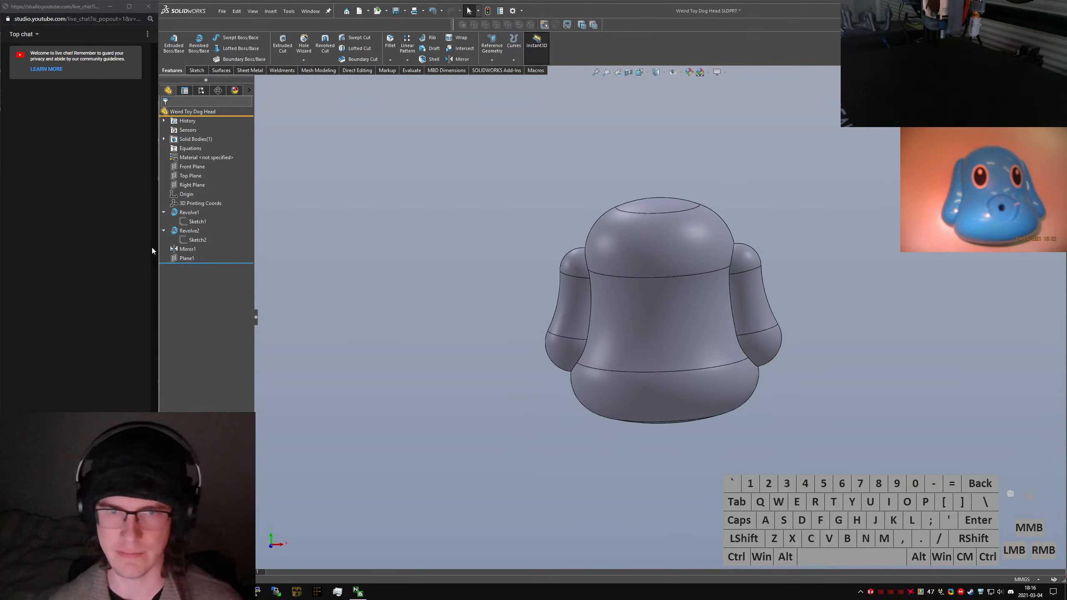
Start a sketch on the offset plane and draw a circle centred about 7.9 mm directly below the origin
click(182, 258)
right_drag(389, 274, 381, 279)
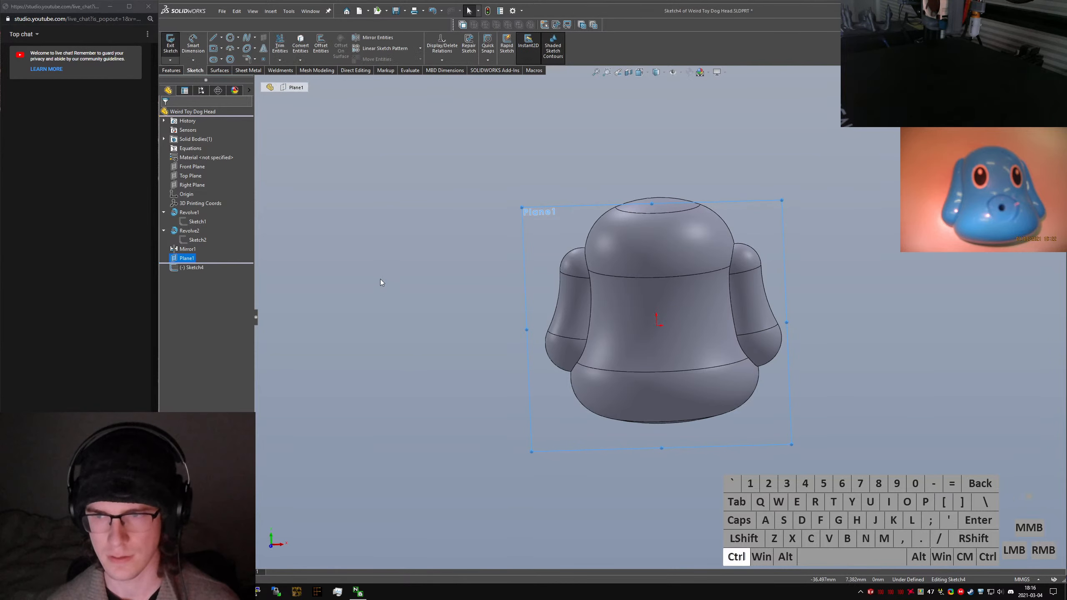
key(ctrl+1)
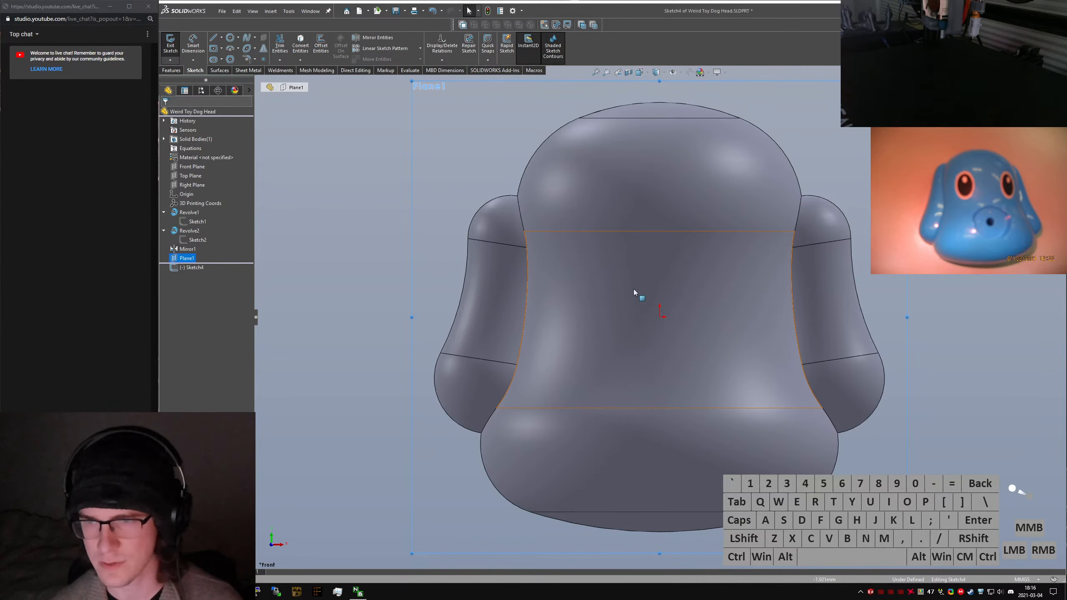
click(228, 40)
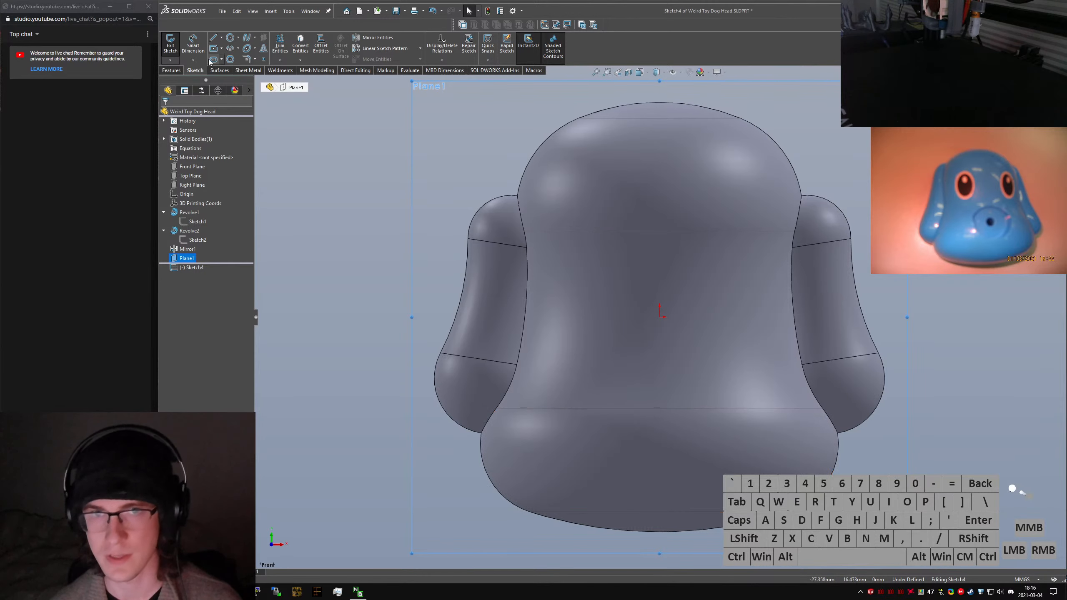
click(232, 40)
click(659, 430)
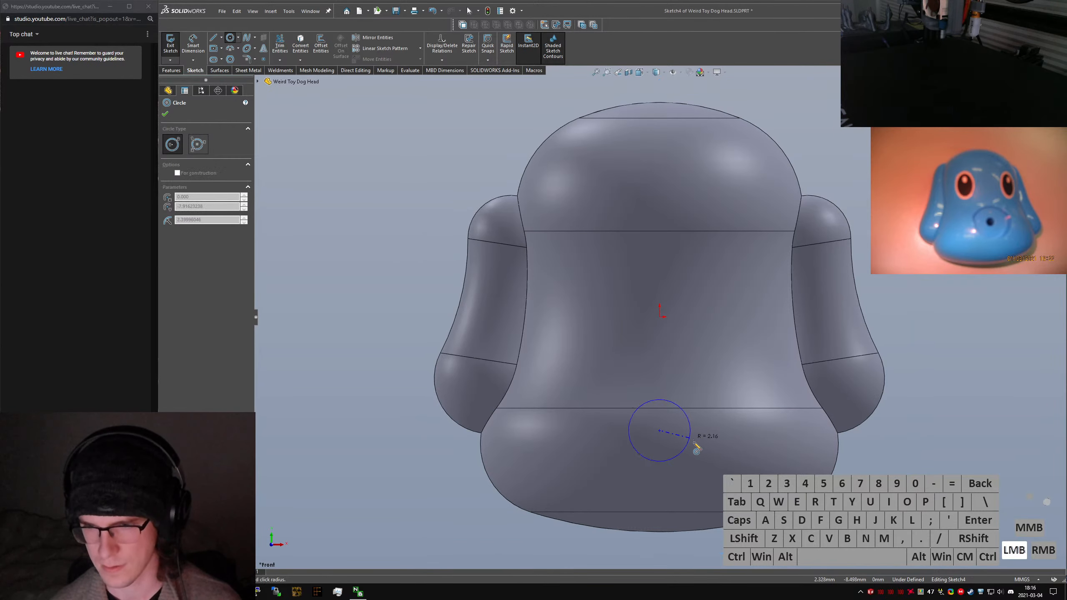
click(716, 468)
Draw an upward-bowed three-point arc of about 8.4 mm radius across the circle's upper part and trim off the circle above it
click(229, 48)
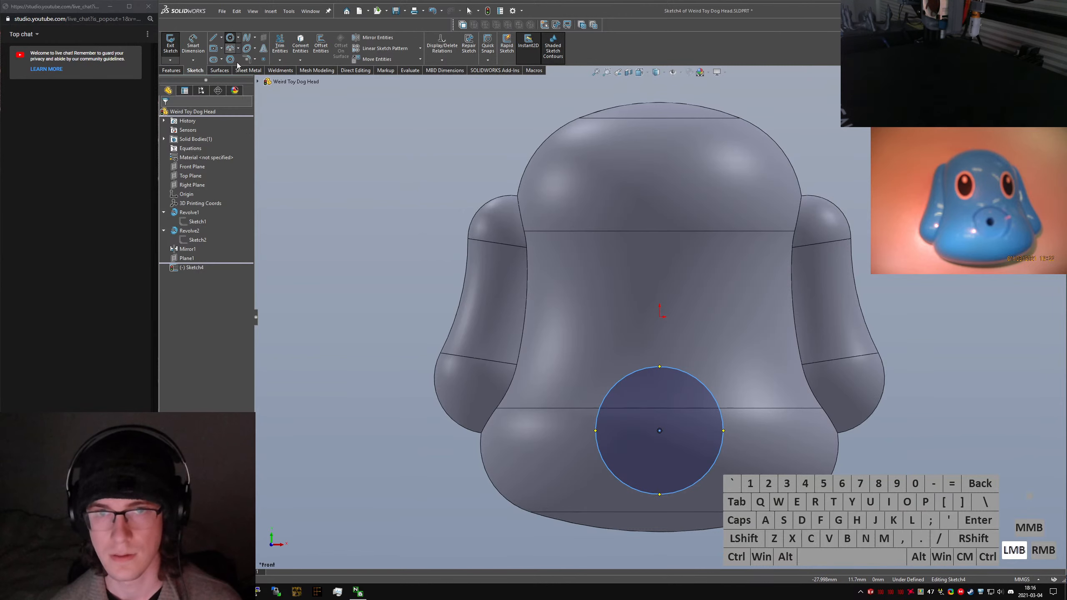
click(598, 414)
click(720, 412)
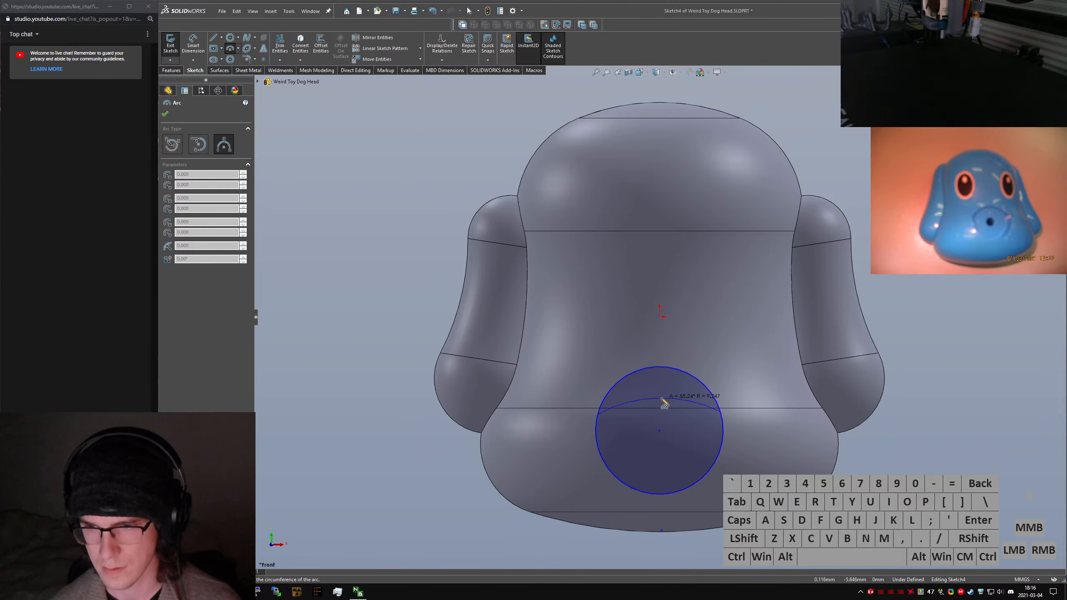
click(664, 401)
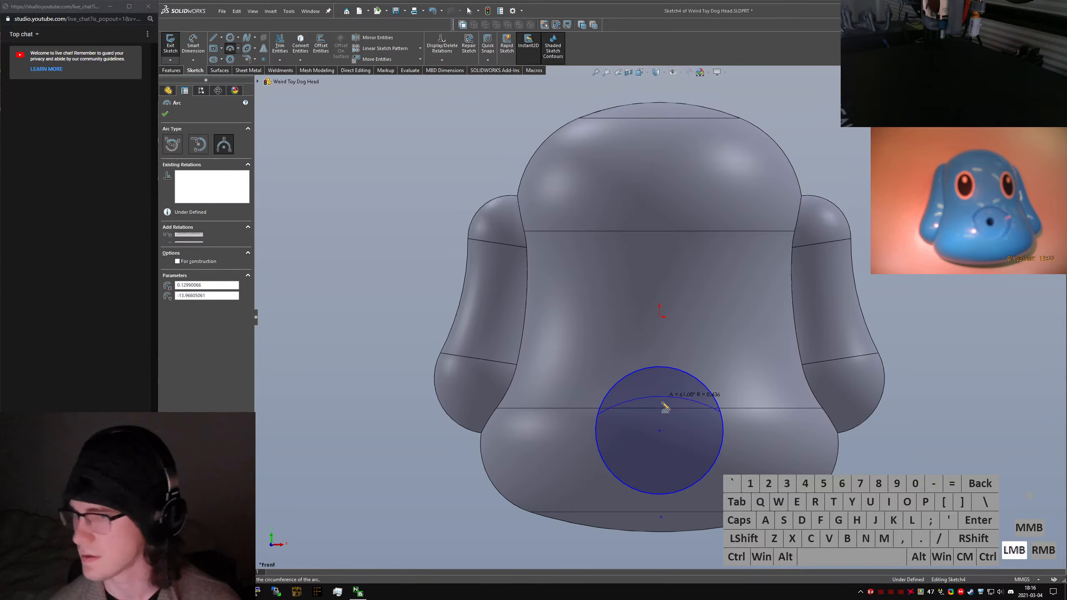
key(Escape)
right_drag(380, 269, 404, 281)
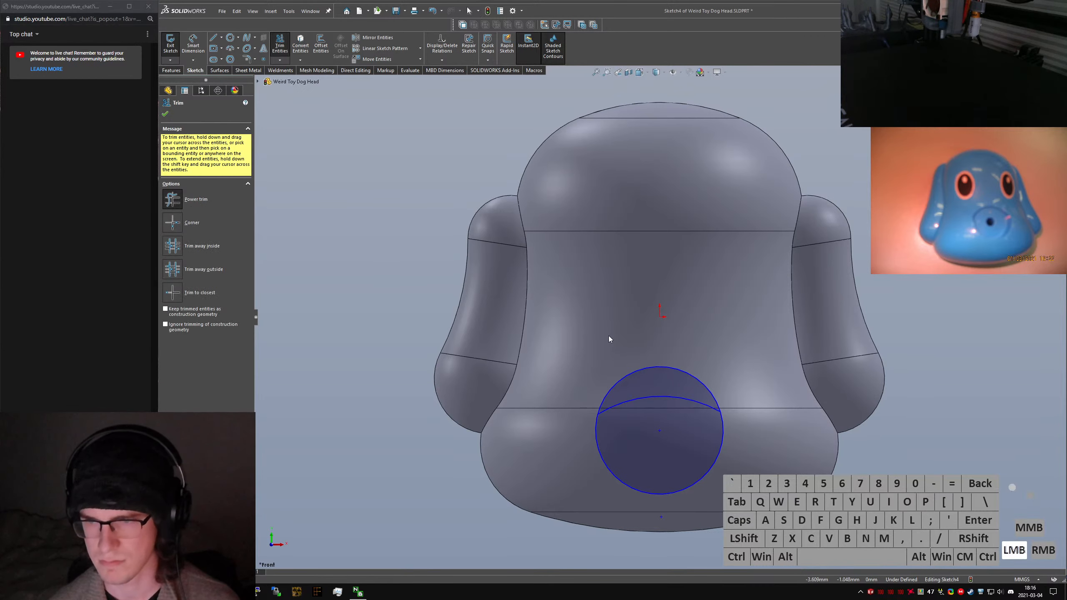
drag(609, 335, 877, 365)
right_drag(876, 365, 660, 441)
Align the lower arc's centre vertically with the origin and make the two arc endpoints horizontal to each other
click(659, 433)
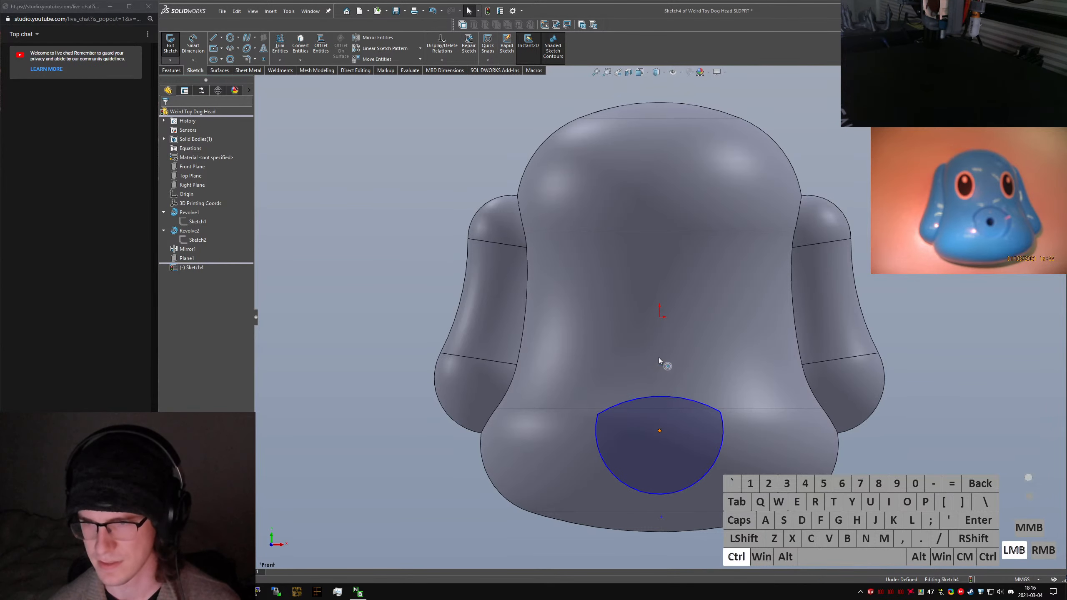
ctrl+click(658, 317)
key(alt+v)
click(658, 330)
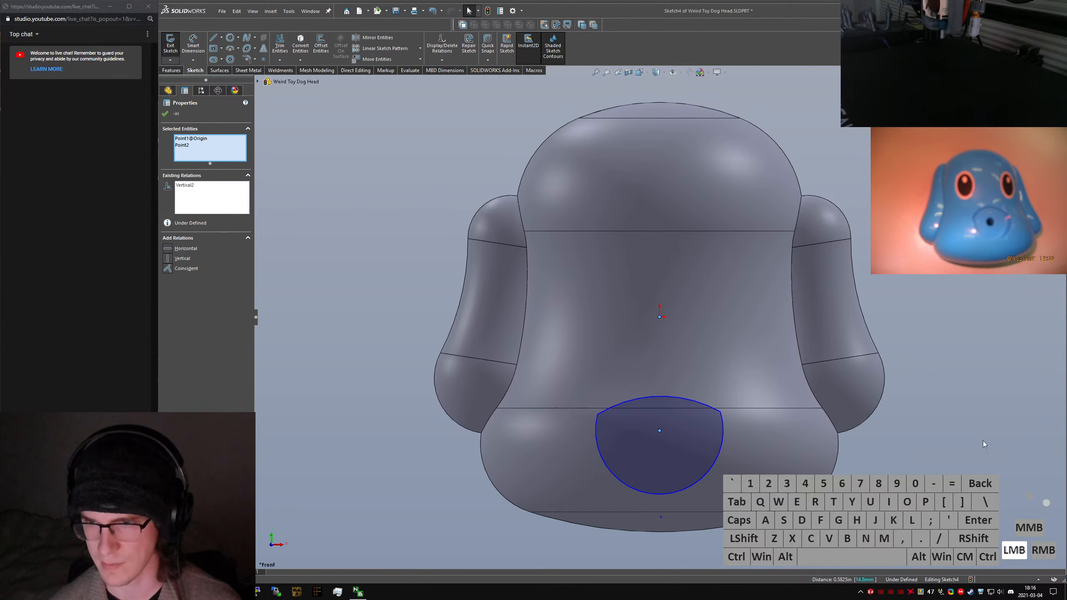
click(721, 413)
ctrl+click(598, 415)
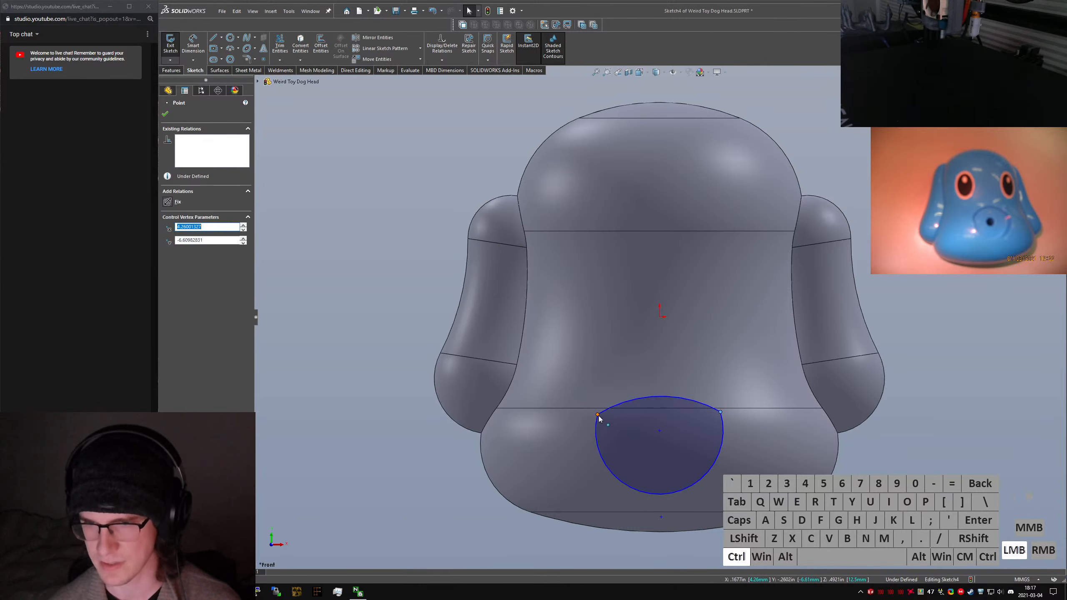
key(alt+h)
click(648, 437)
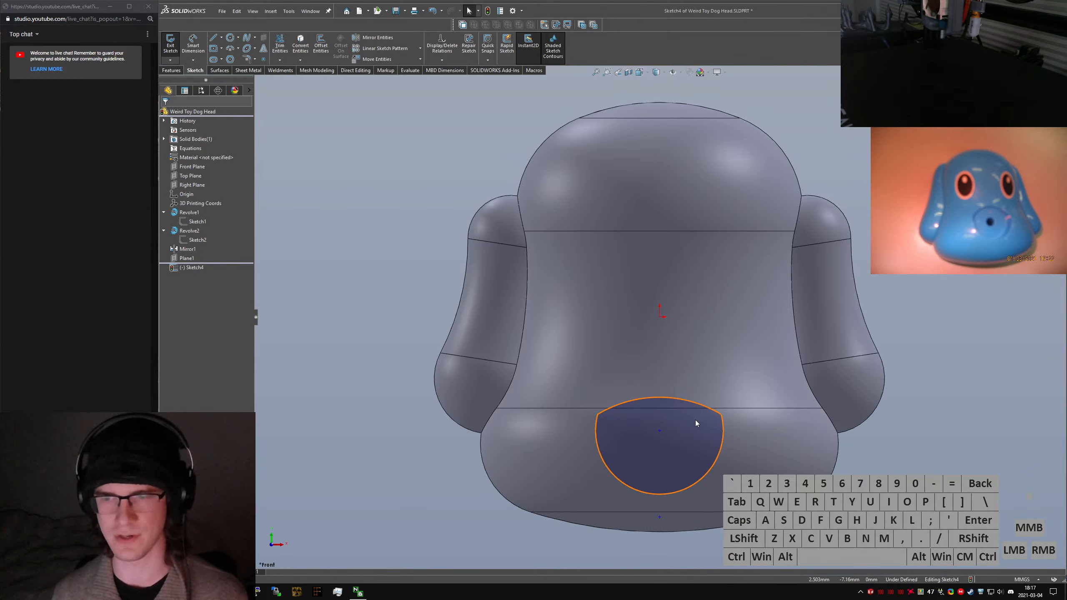
Dimension the upper arc's radius, trying 10 mm and settling on 8 mm
right_drag(696, 421, 685, 403)
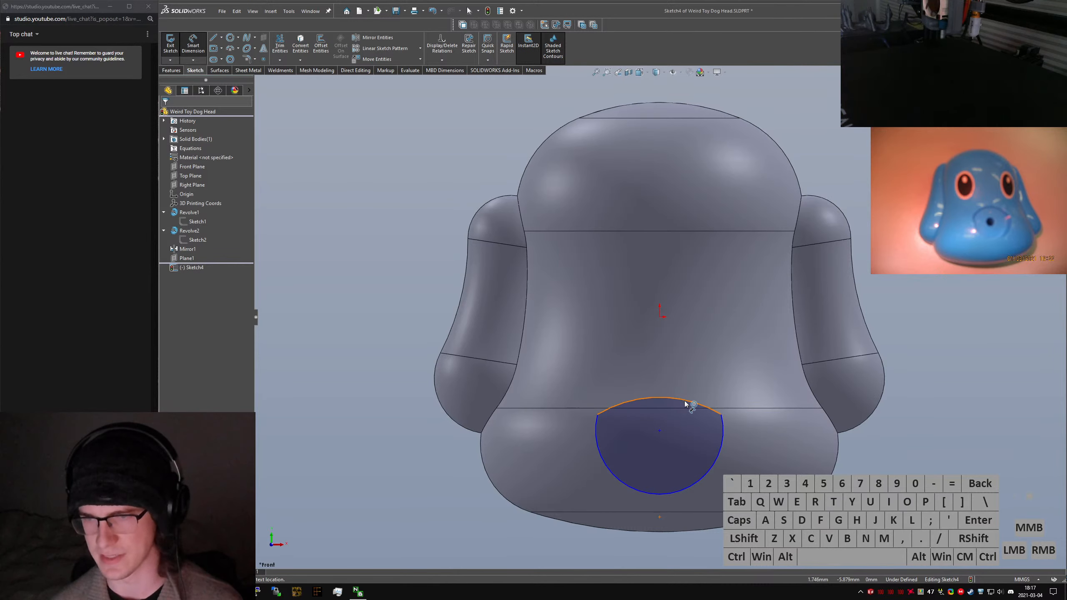
click(685, 403)
click(768, 409)
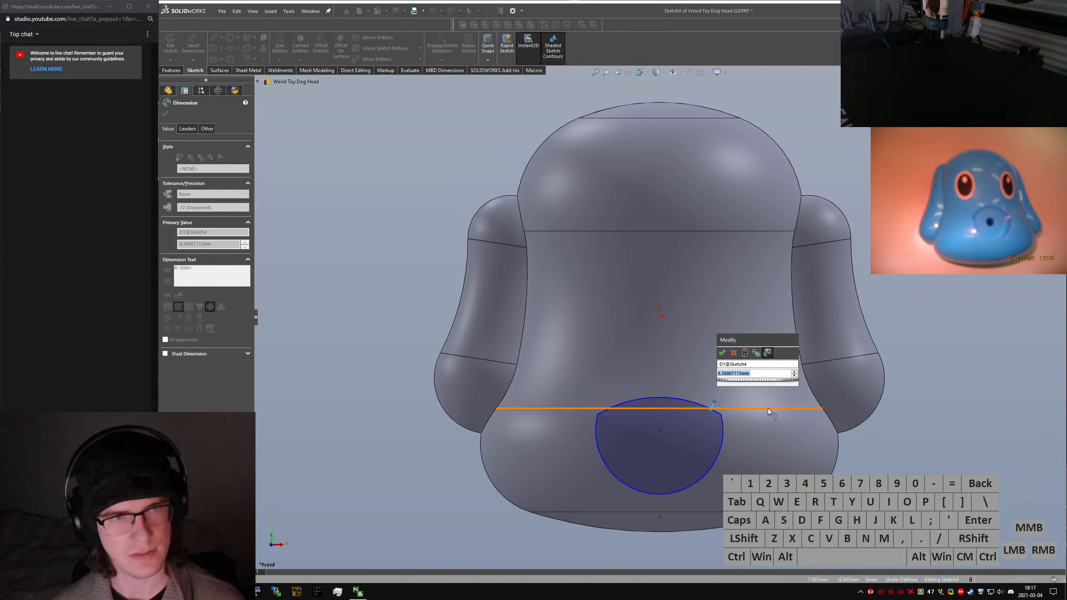
text(10)
key(Return)
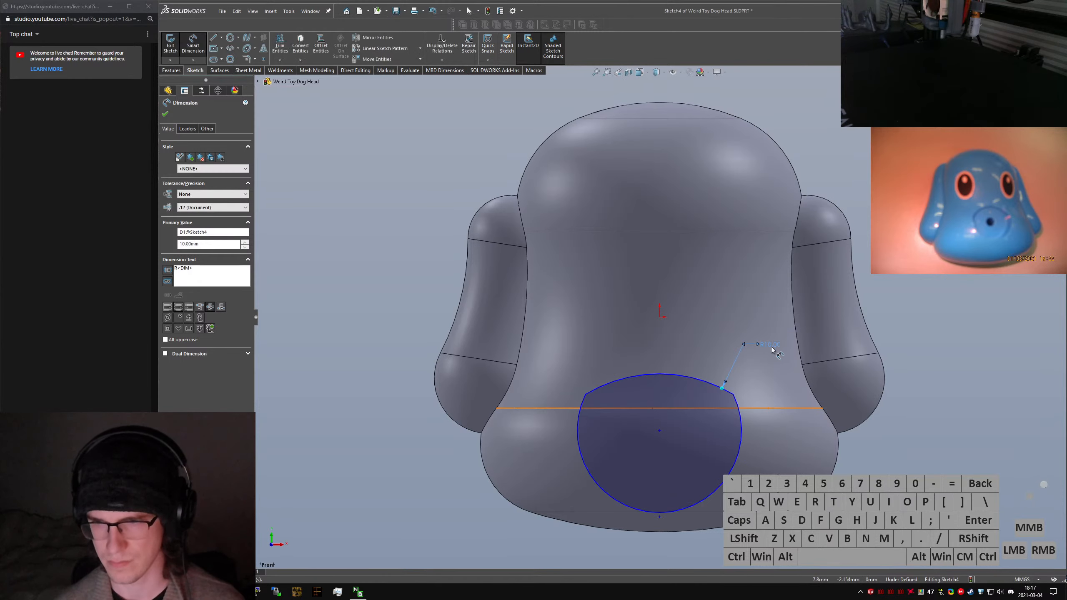
click(776, 342)
text(8)
key(Return)
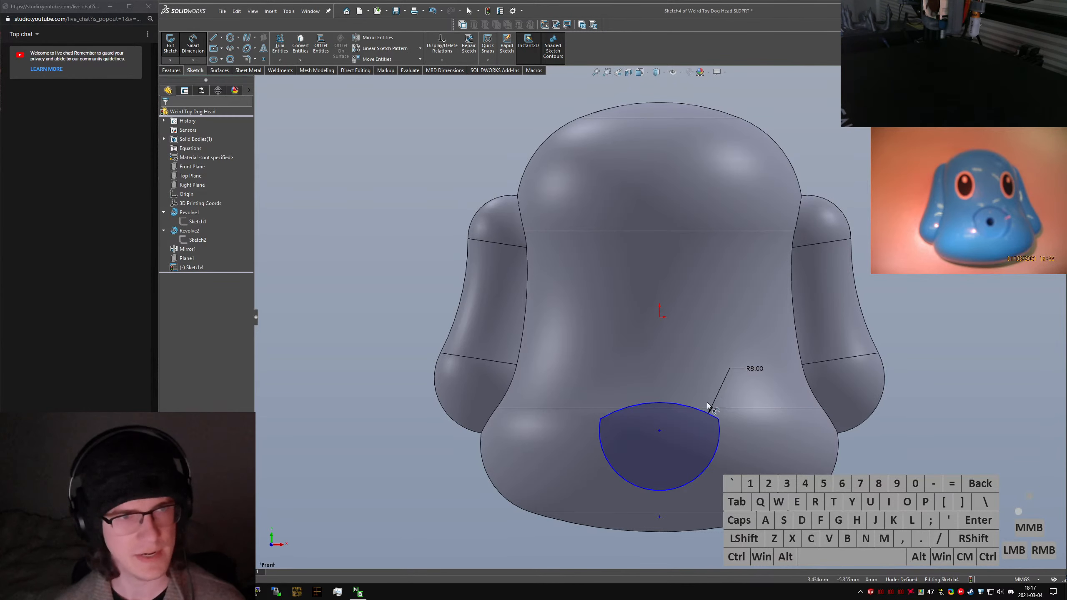
Dimension the lower arc's radius, trying 6 mm and settling on 4 mm
click(707, 471)
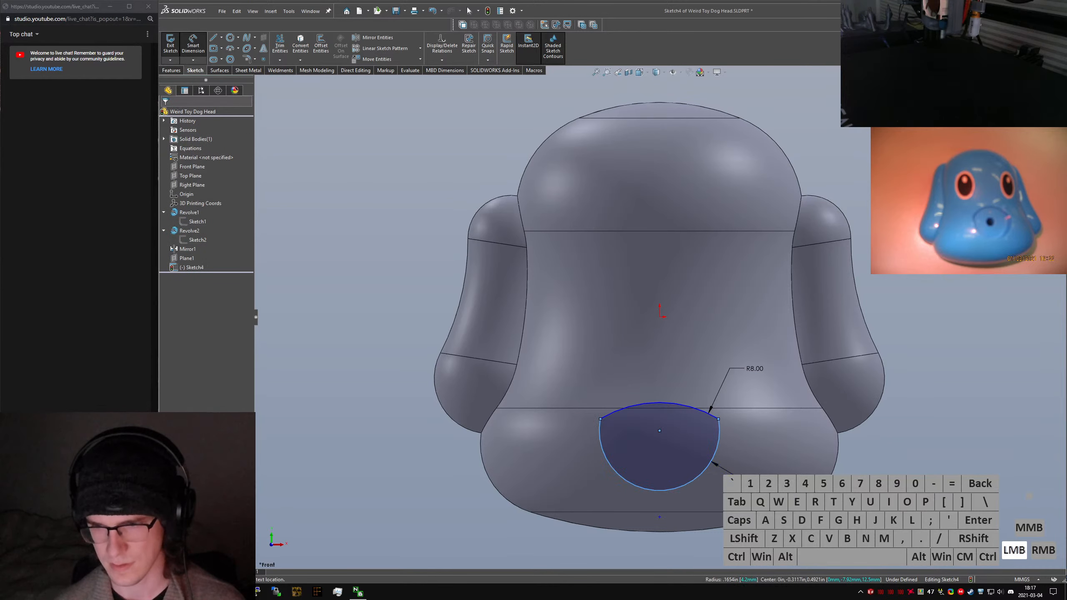
click(808, 513)
text(6)
key(Return)
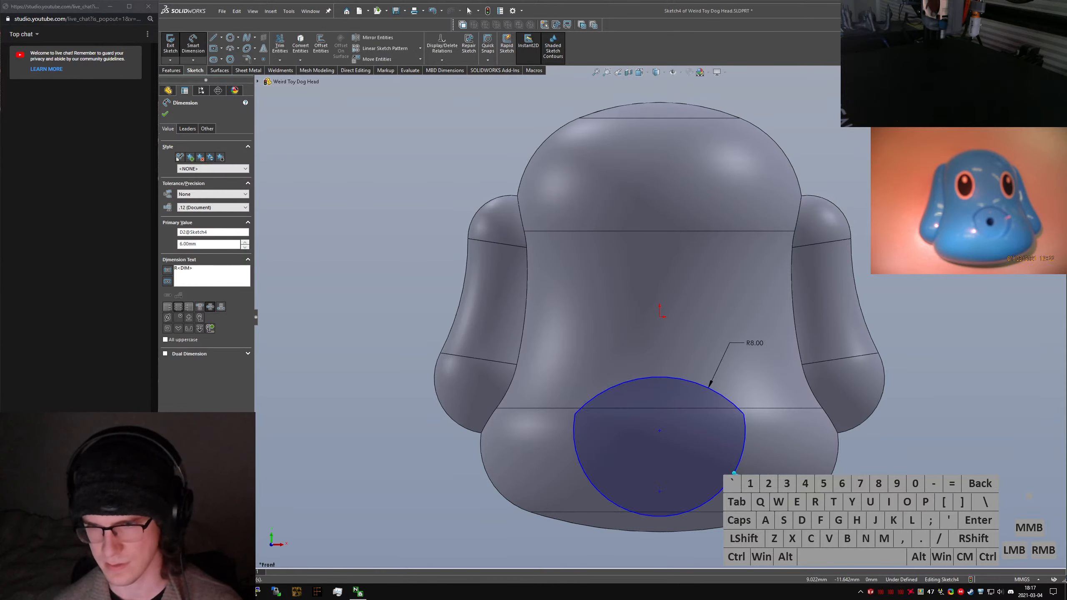
key(Escape)
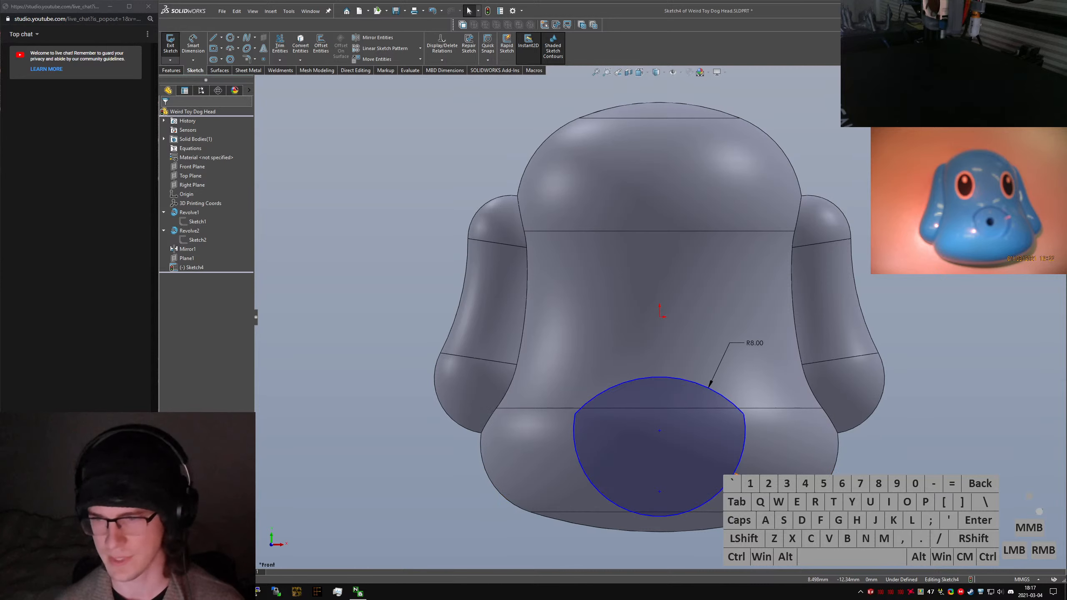
click(808, 513)
drag(735, 473, 723, 468)
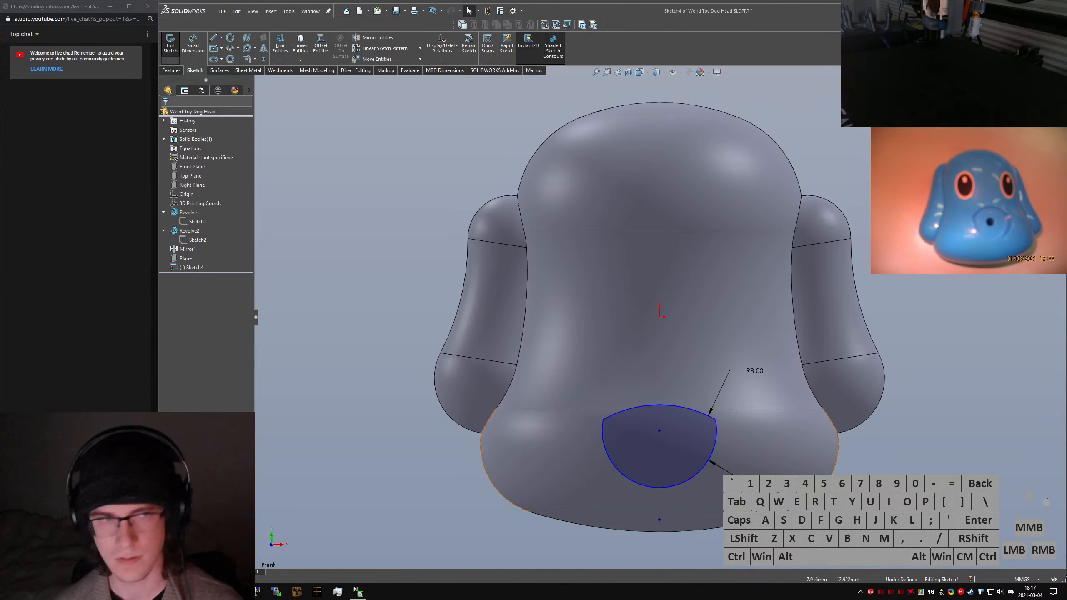
Dimension the snout profile's overall height between the upper and lower arcs' outermost points as 6 mm
right_drag(757, 496, 741, 462)
shift+click(660, 405)
shift+click(662, 489)
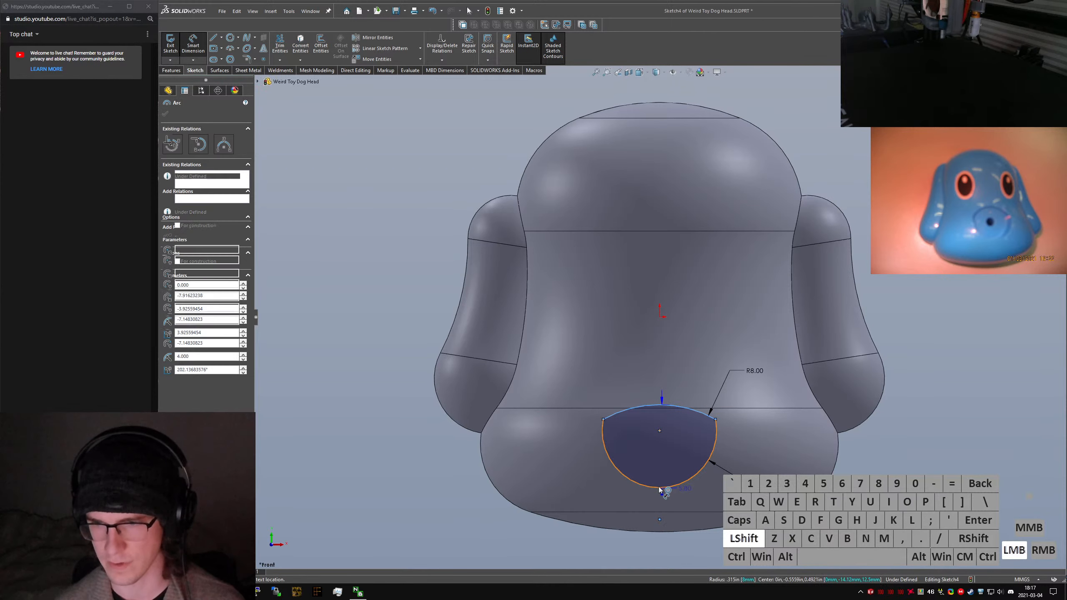
click(567, 434)
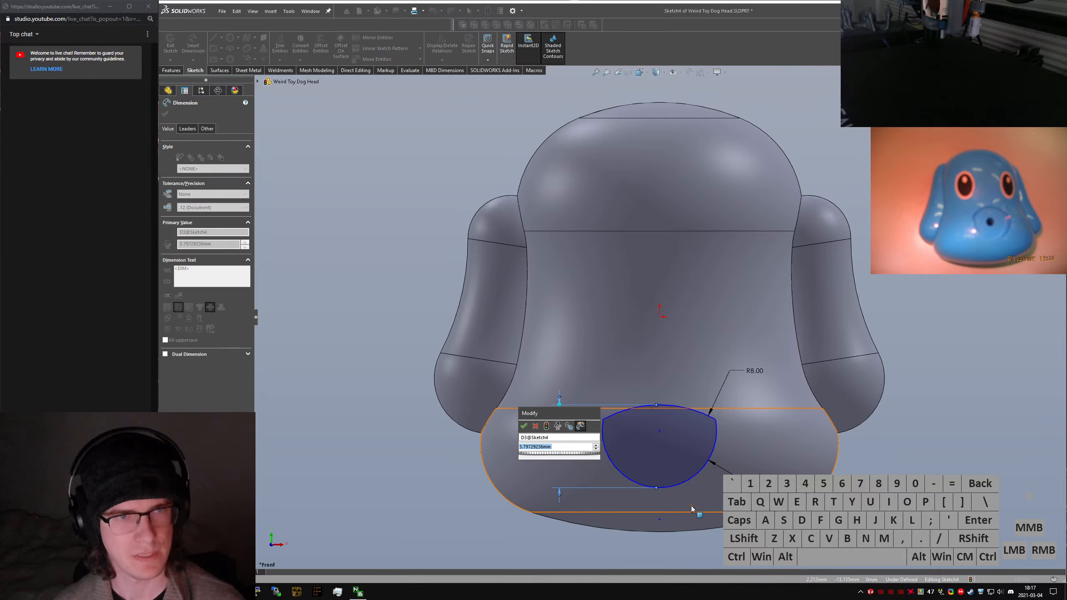
text(6)
key(Return)
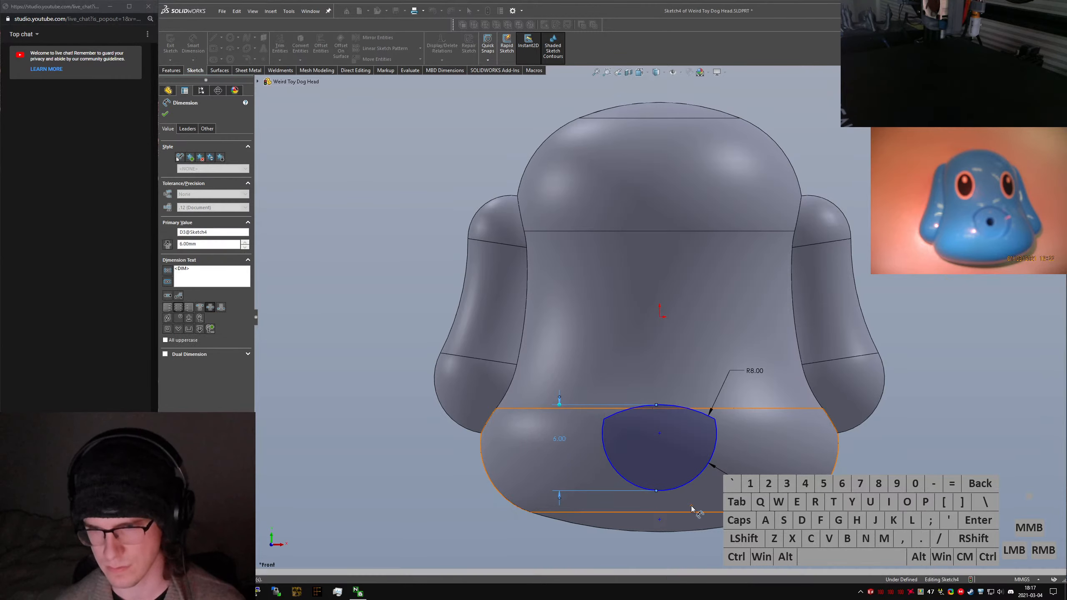
key(Escape)
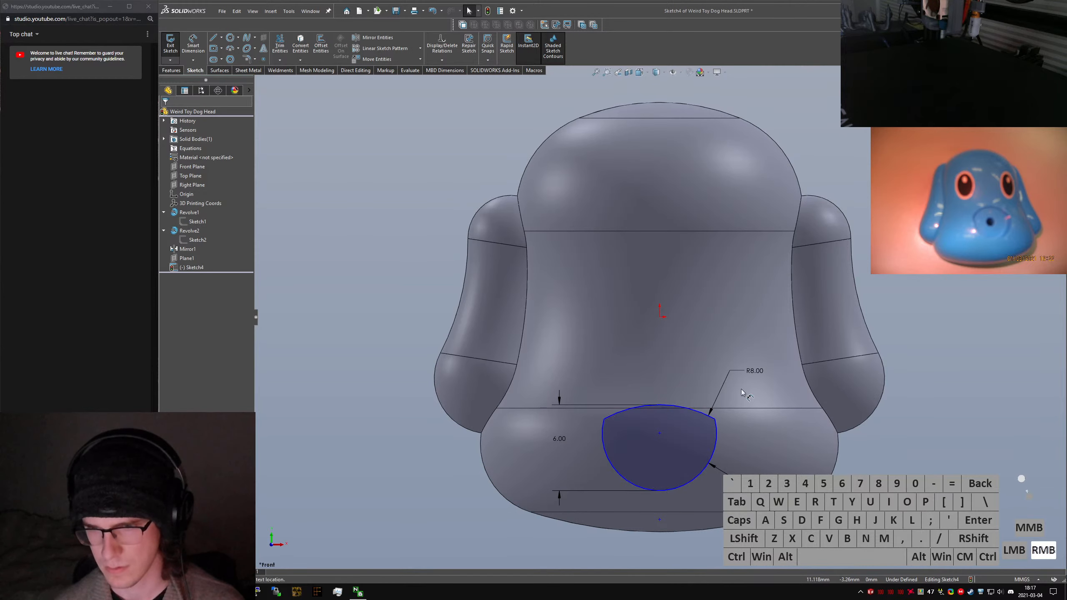
Dimension the snout profile's R4 arc centre 7 mm below the origin and finish the sketch
click(659, 433)
click(661, 316)
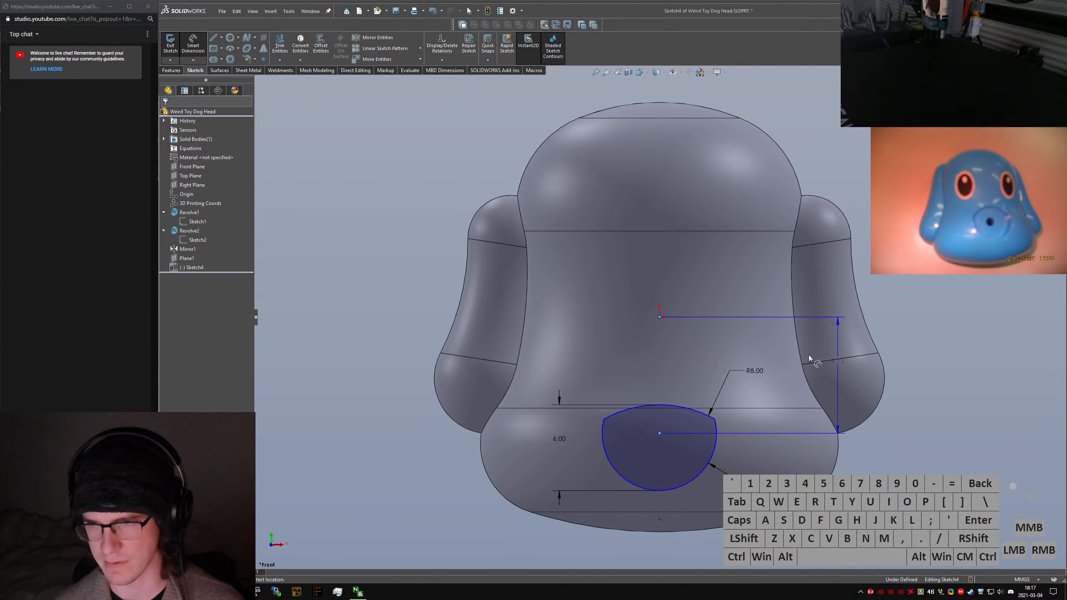
click(830, 361)
text(7)
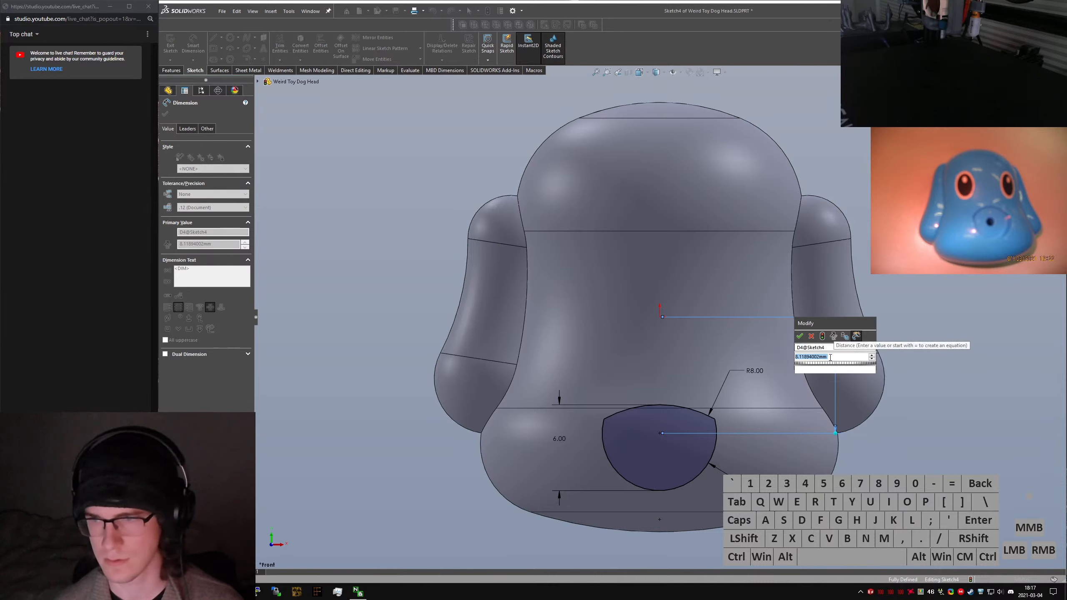
key(Return)
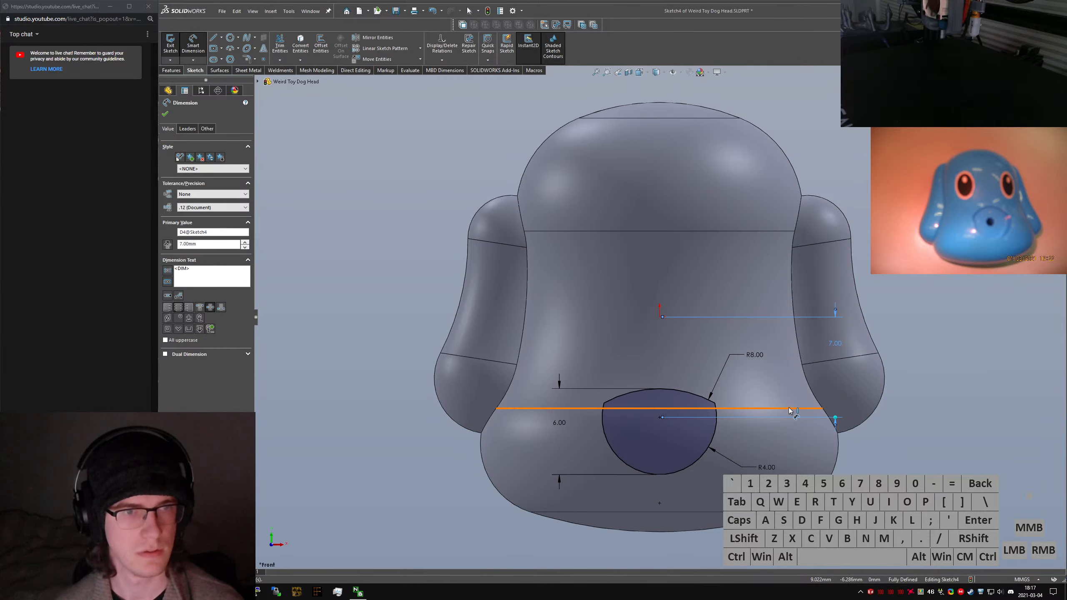
key(Escape)
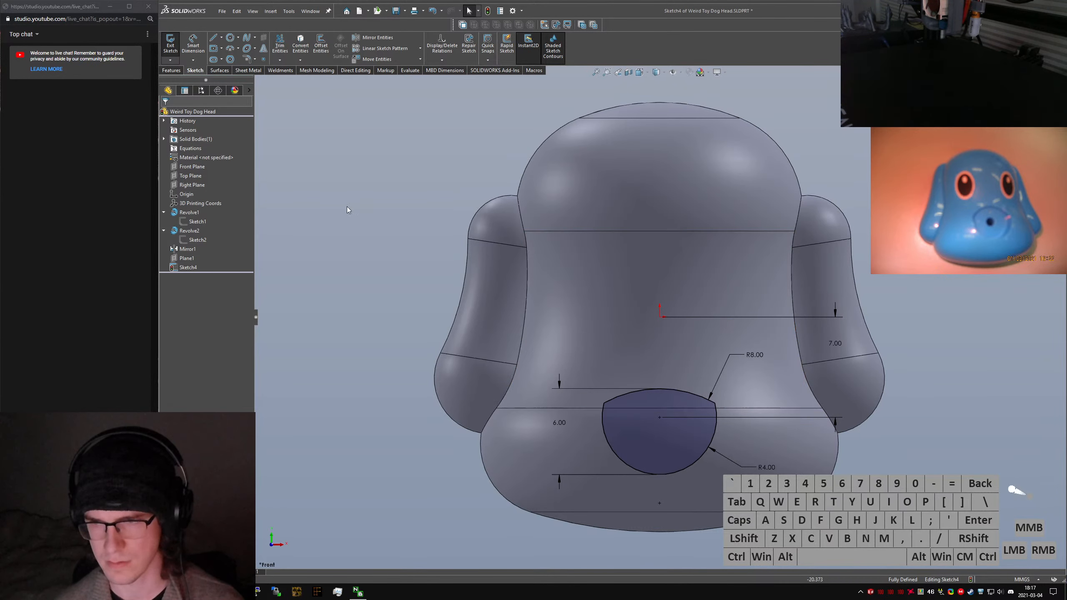
click(169, 40)
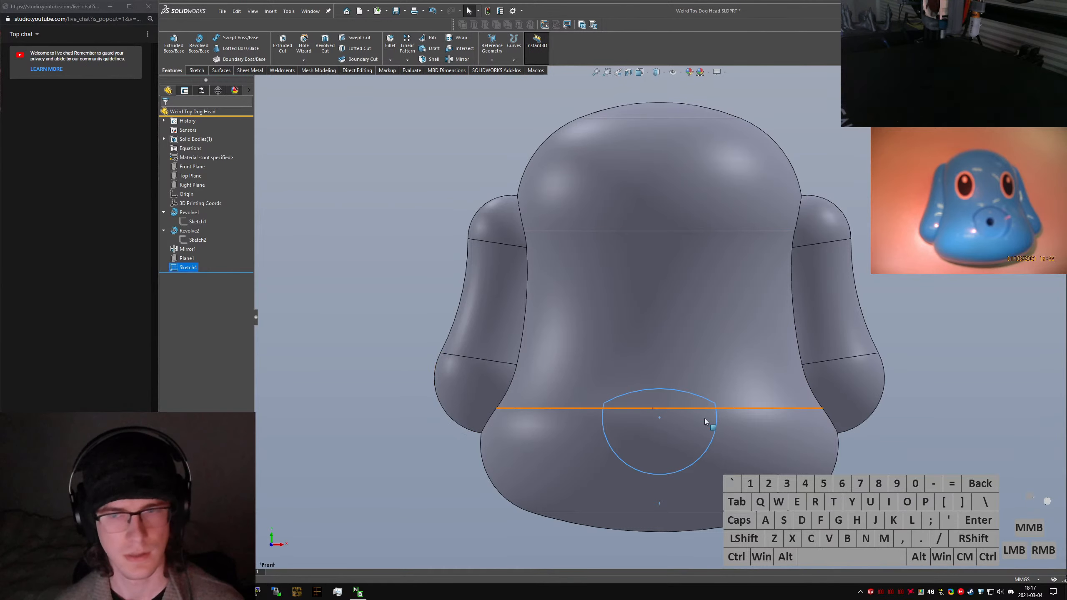
Cut-extrude the snout profile into the front of the head with a blind depth of 5 mm
mouse_move(707, 420)
middle_down()
mouse_move(639, 417)
mouse_move(732, 435)
mouse_move(638, 437)
mouse_move(647, 438)
middle_up()
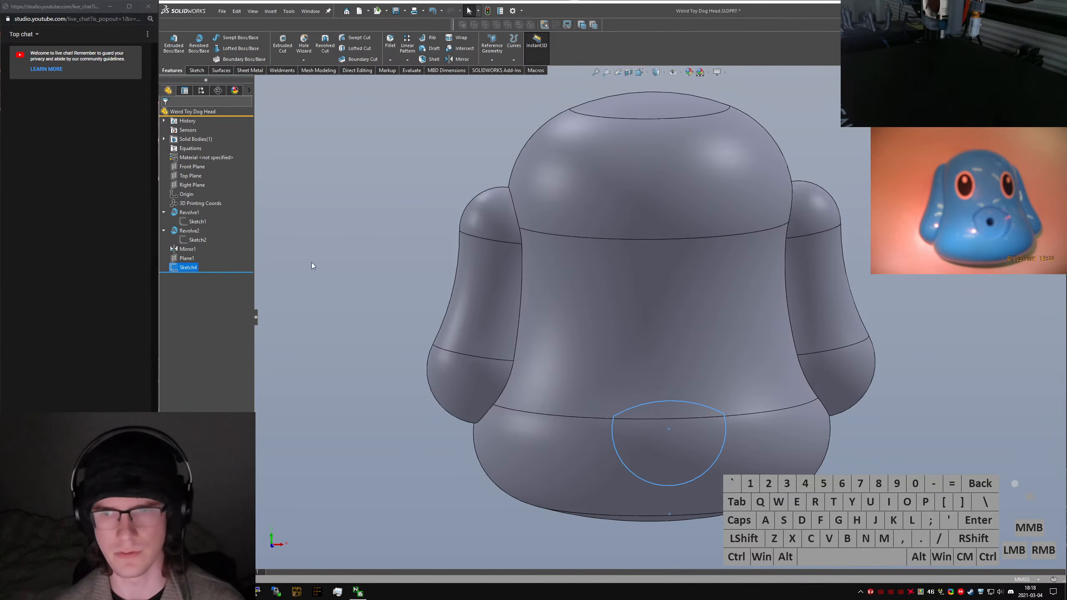
click(167, 72)
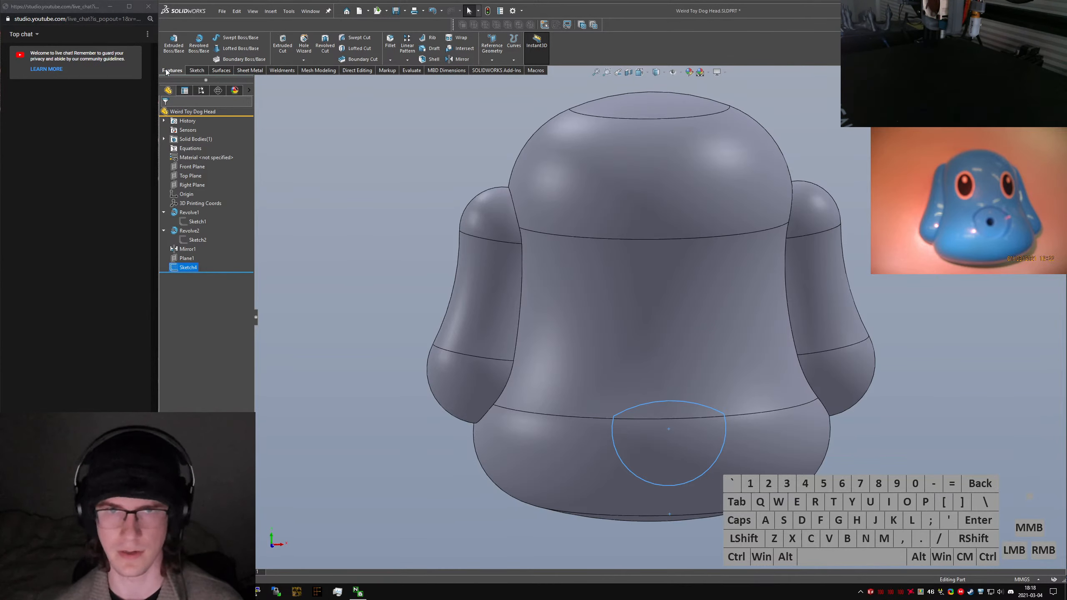
click(282, 44)
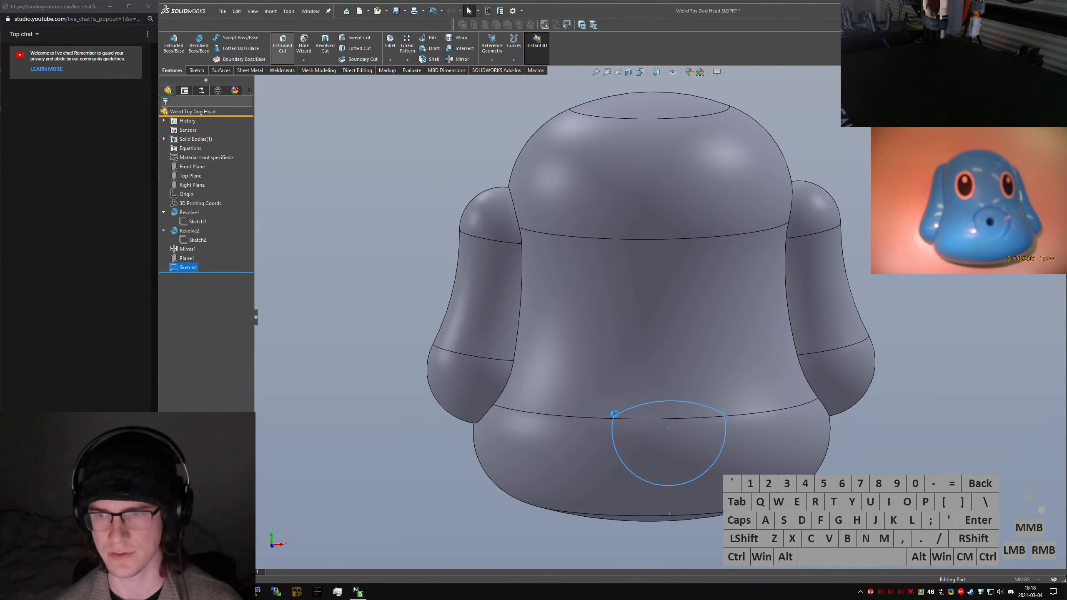
click(229, 194)
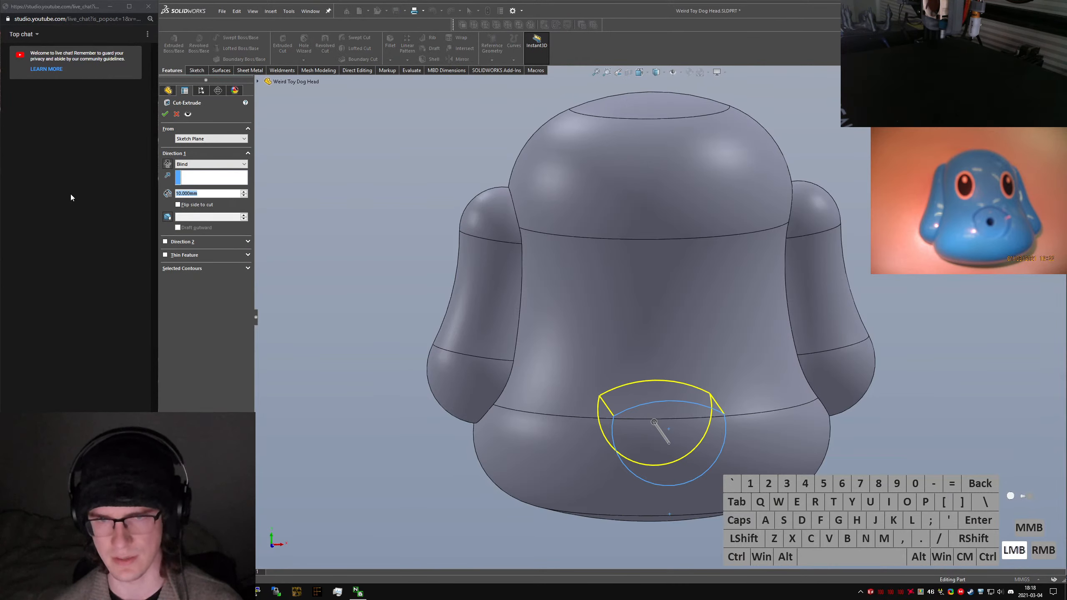
text(5)
key(Return)
key(Return)
Set the snout profile's height to 7 mm and the radius of its upper arc to 6 mm
mouse_move(678, 406)
middle_down()
mouse_move(698, 331)
mouse_move(748, 349)
mouse_move(722, 336)
mouse_move(693, 371)
middle_up()
click(690, 374)
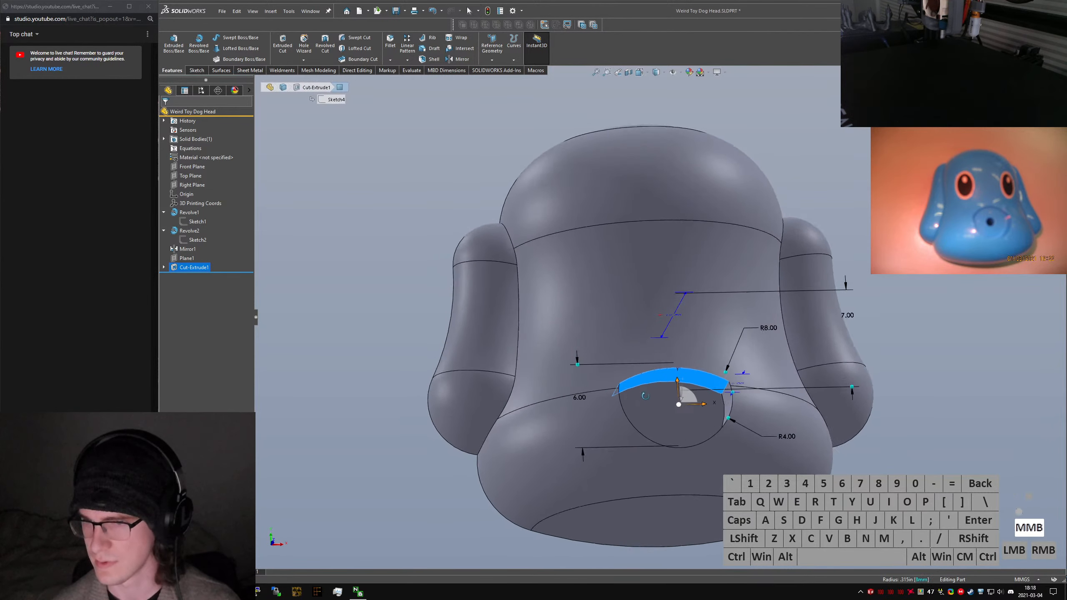
middle_drag(645, 395, 574, 410)
click(571, 409)
text(7)
key(Return)
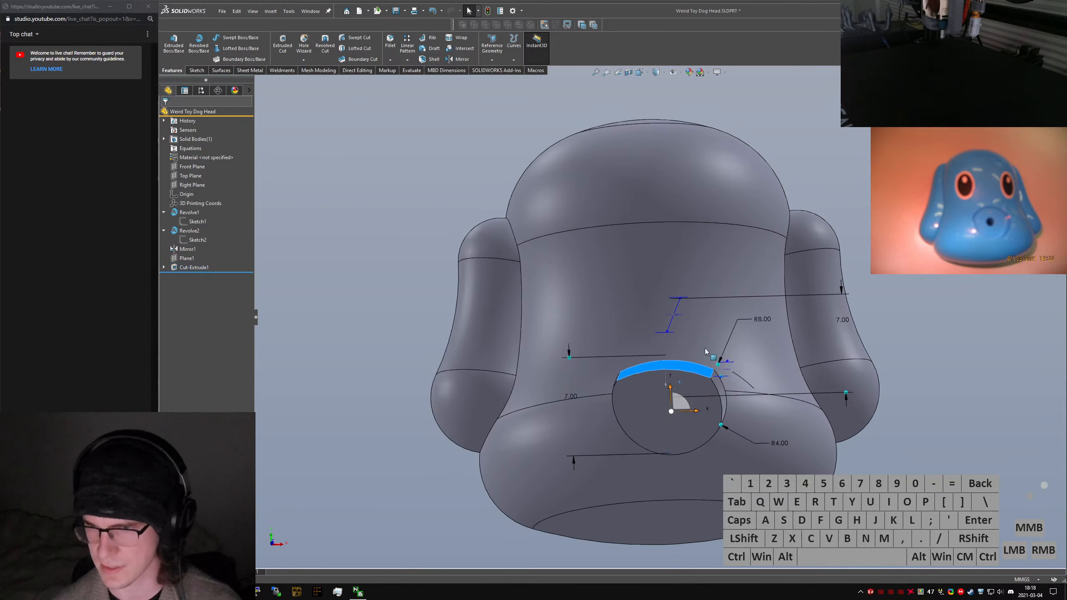
click(763, 319)
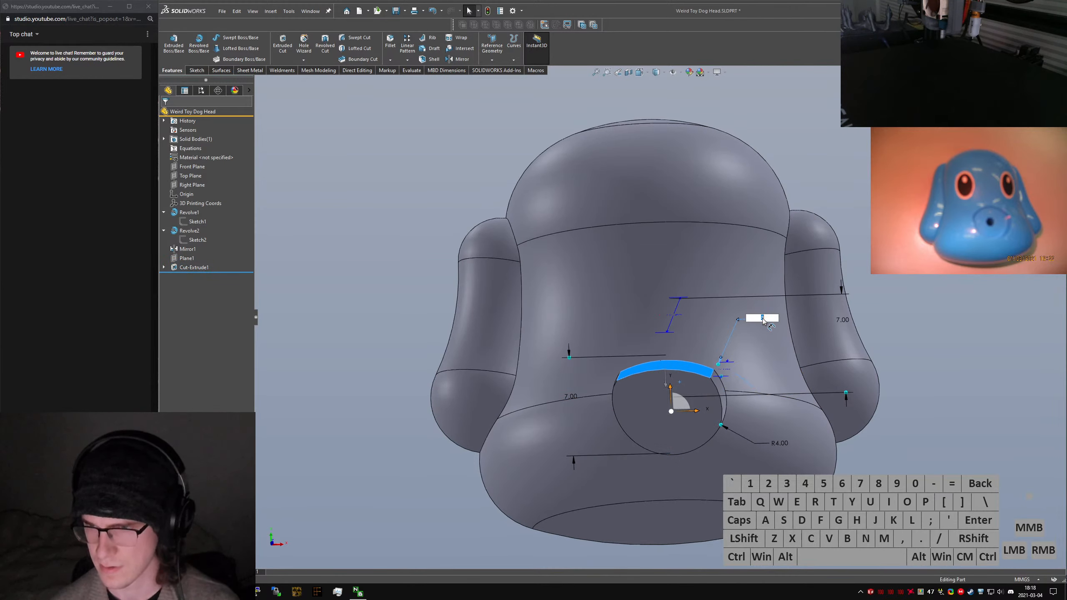
key(Return)
Set the depth of the snout cut to 3 mm
middle_drag(760, 379, 676, 318)
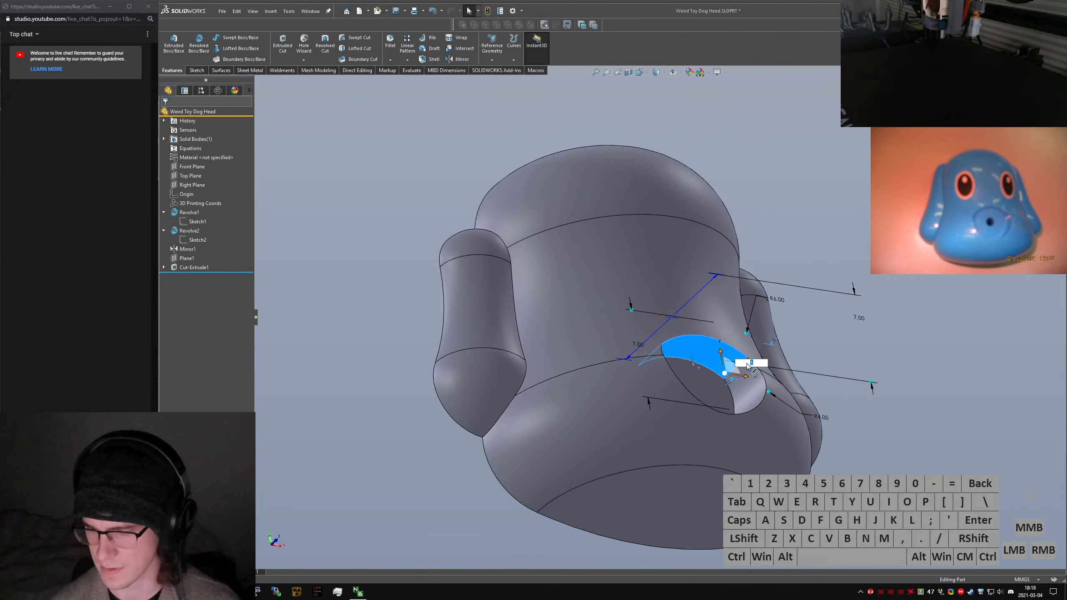
key(Return)
mouse_move(729, 362)
middle_down()
mouse_move(705, 412)
mouse_move(768, 415)
middle_up()
click(756, 374)
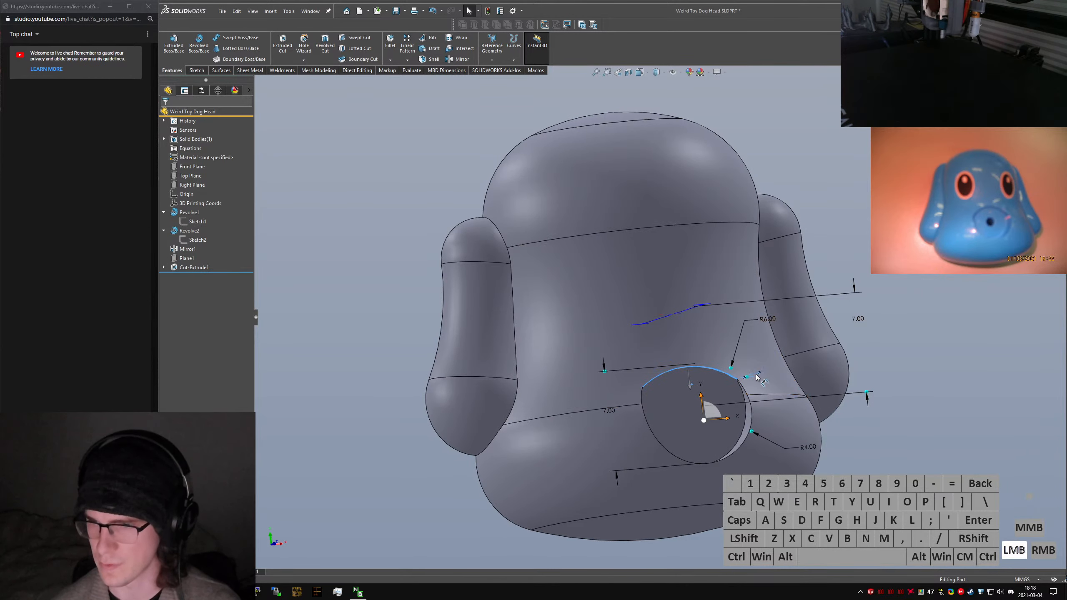
click(743, 374)
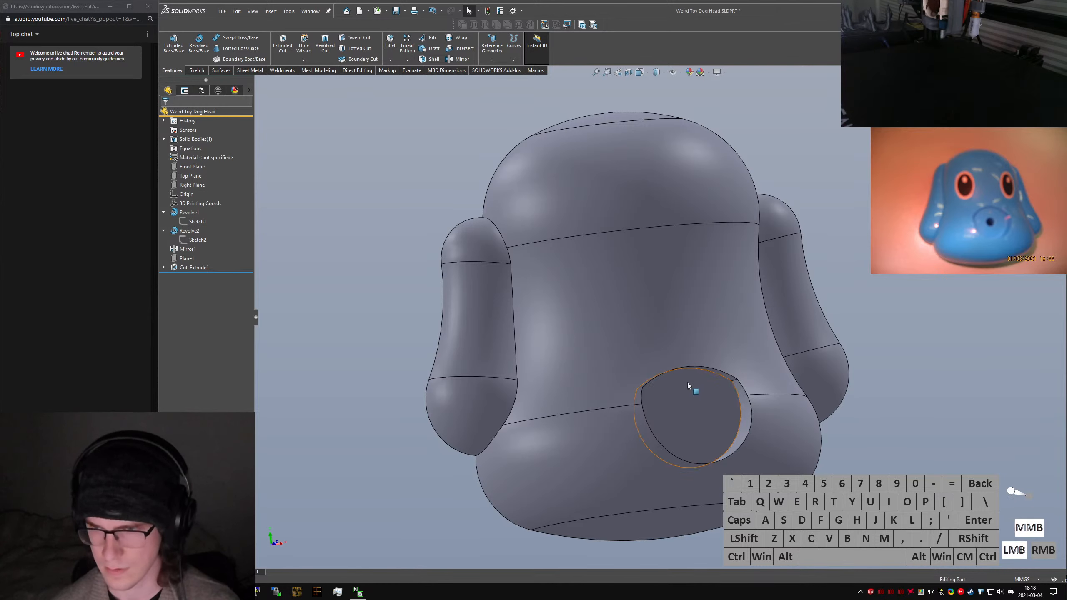
mouse_move(688, 382)
middle_down()
mouse_move(658, 348)
mouse_move(655, 398)
middle_up()
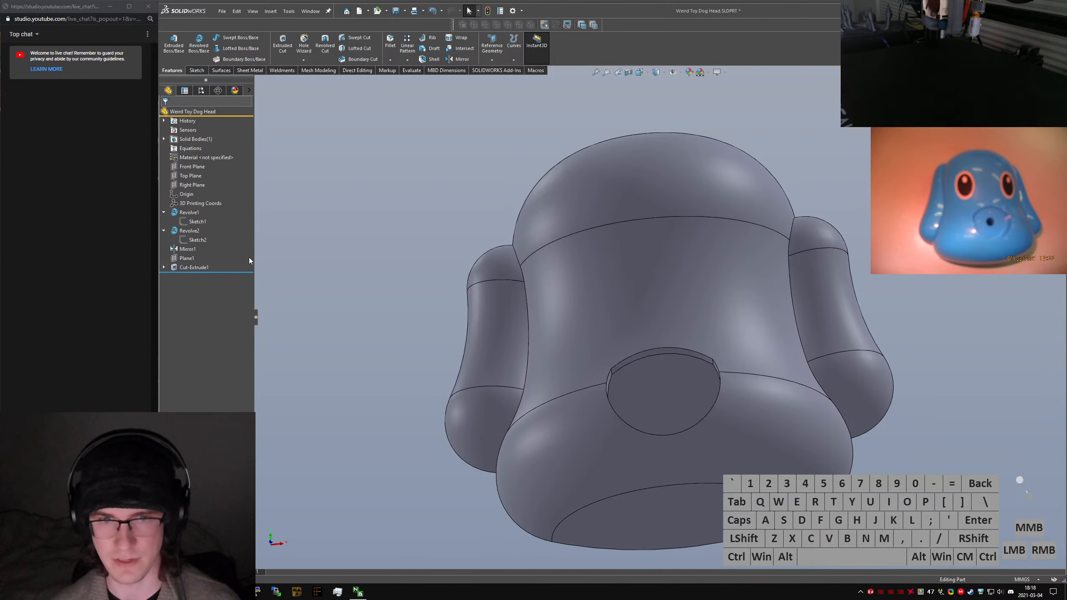
Edit the snout cut to add a 5-degree draft to its walls
click(193, 268)
click(205, 253)
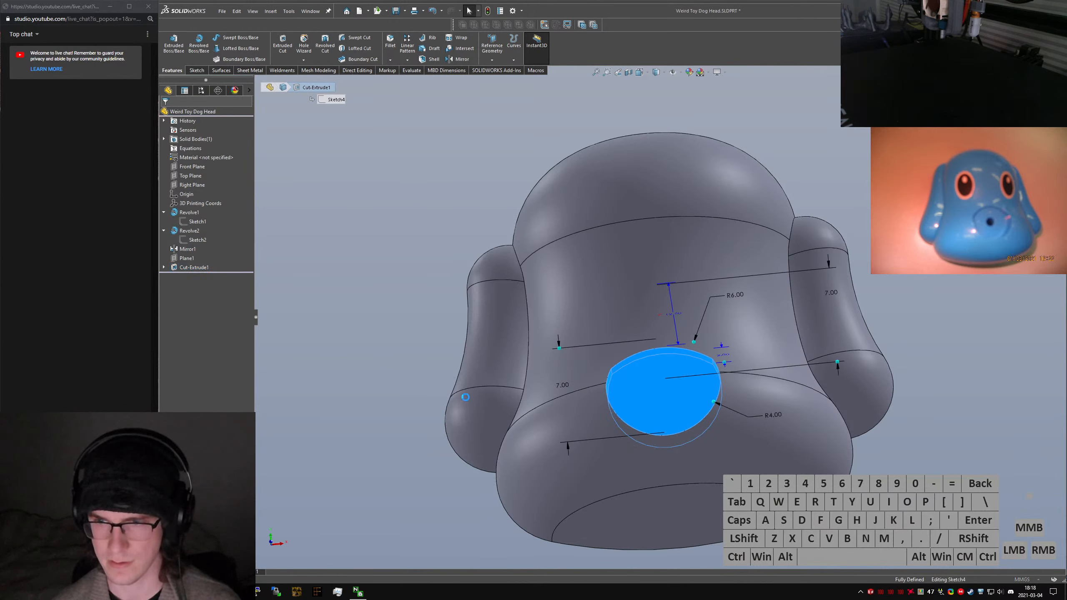
click(169, 219)
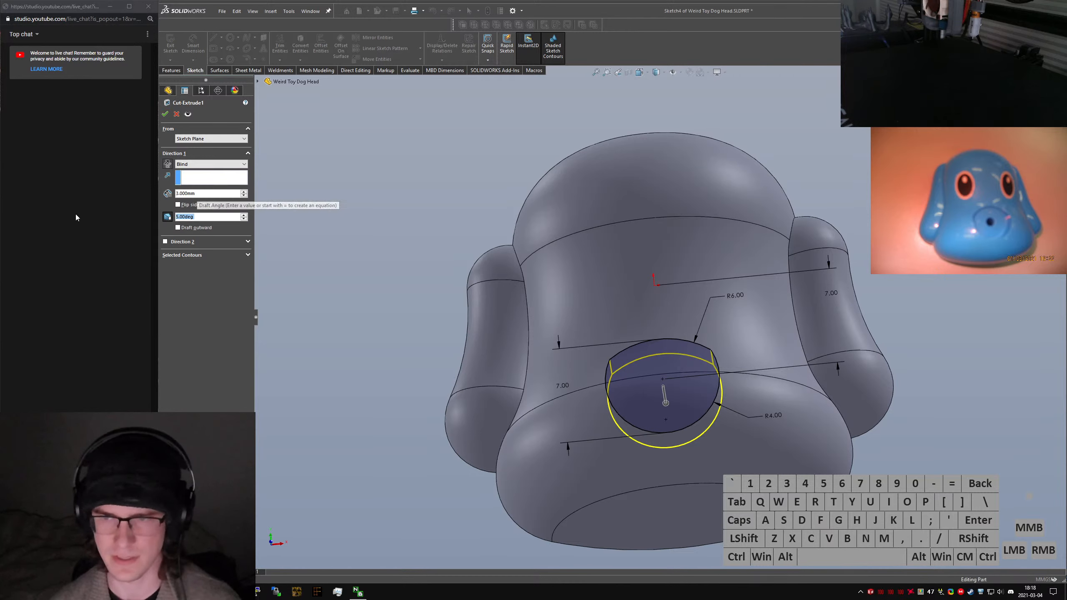
key(Return)
middle_drag(672, 372, 669, 407)
key(ctrl+1)
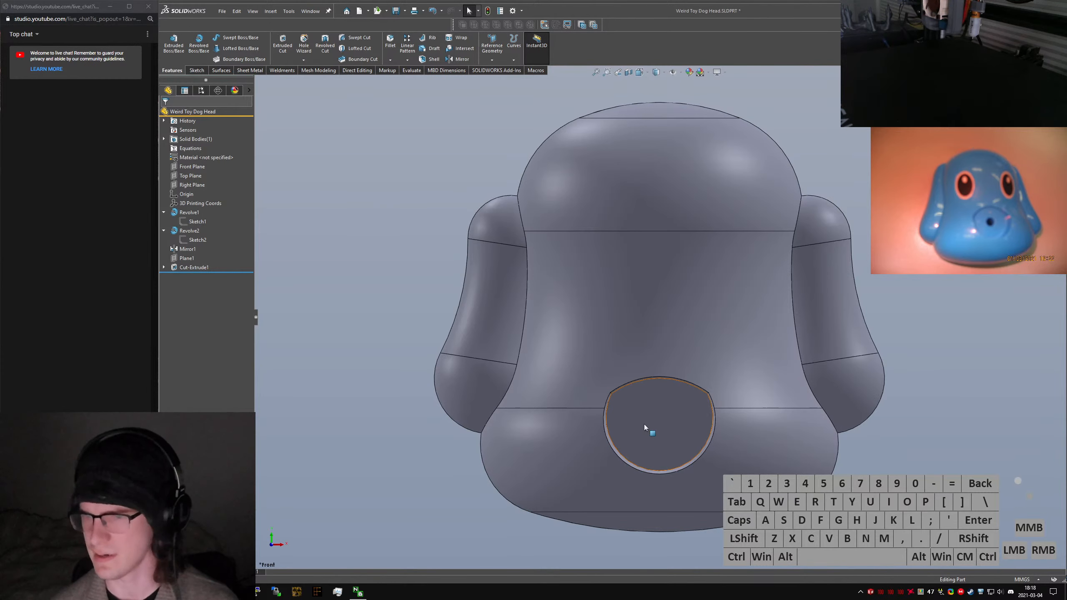
Set the radius of the snout profile's upper arc to 5 mm
middle_drag(644, 423, 675, 372)
click(675, 370)
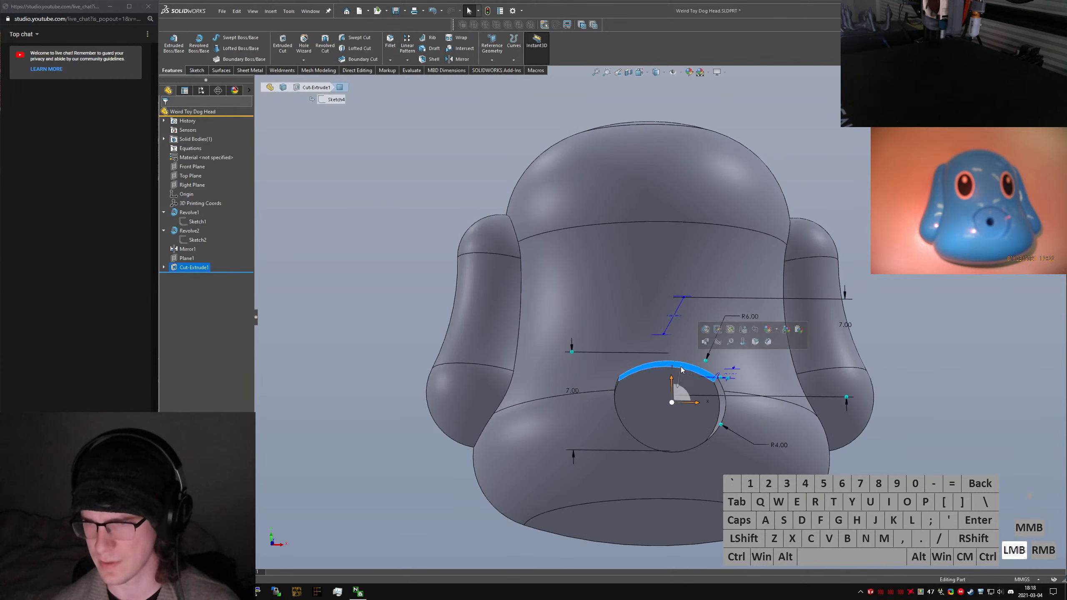
double_click(750, 316)
text(5)
key(Return)
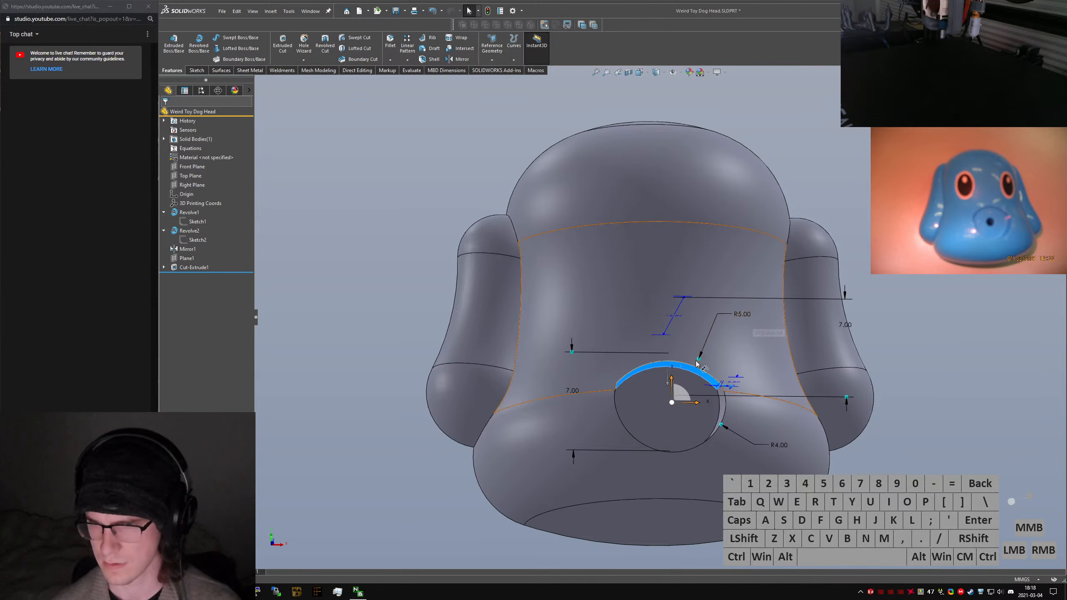
key(ctrl+1)
click(754, 319)
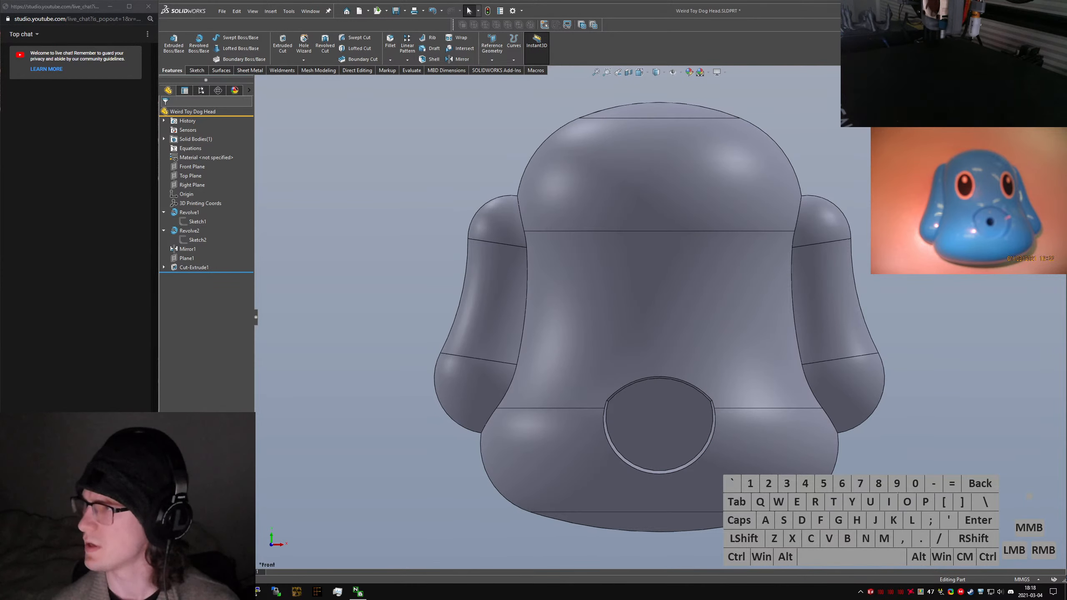
Increase the draft angle of the snout cut so its side wall tapers more
click(662, 472)
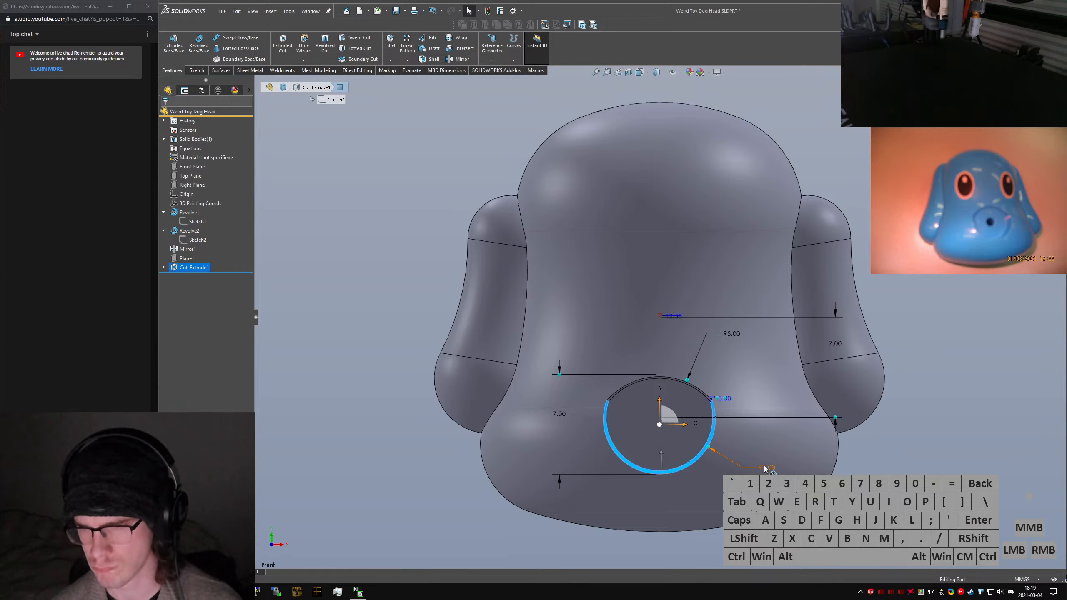
click(764, 465)
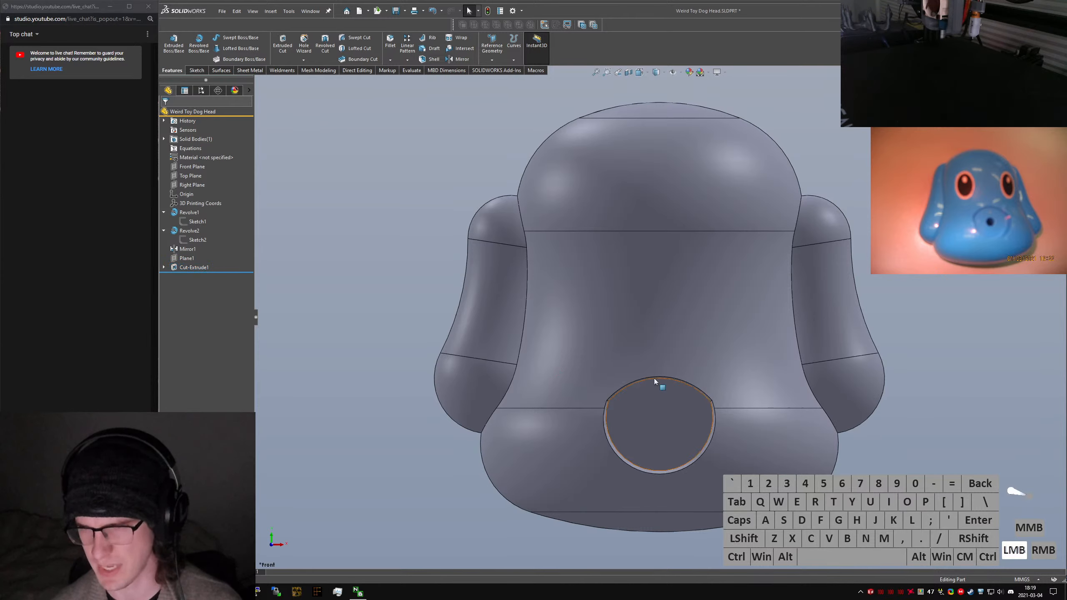
middle_drag(654, 379, 760, 442)
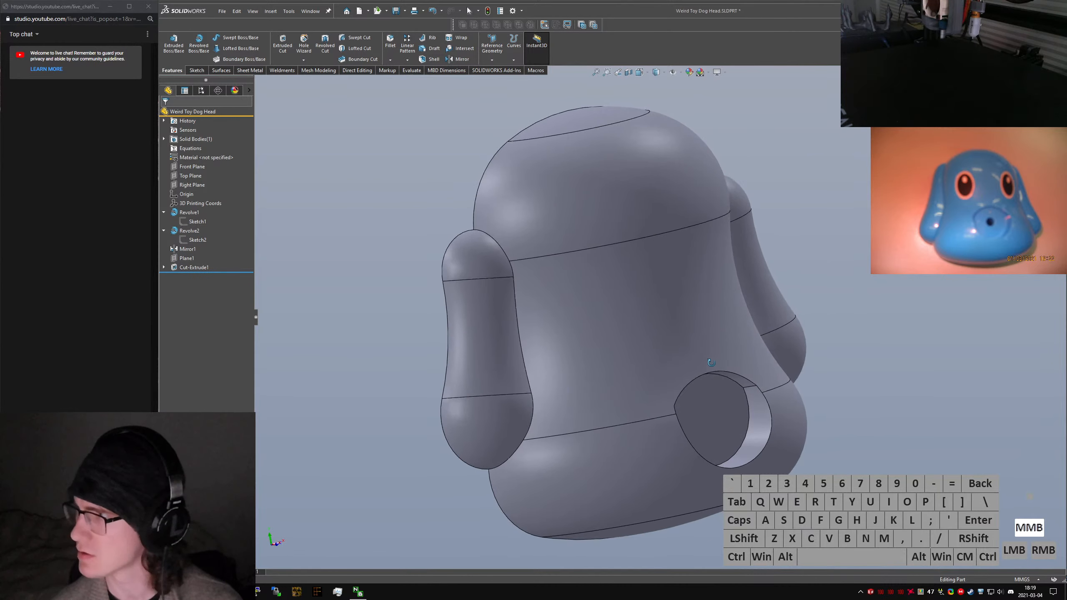
click(764, 450)
middle_drag(751, 388, 736, 367)
double_click(707, 373)
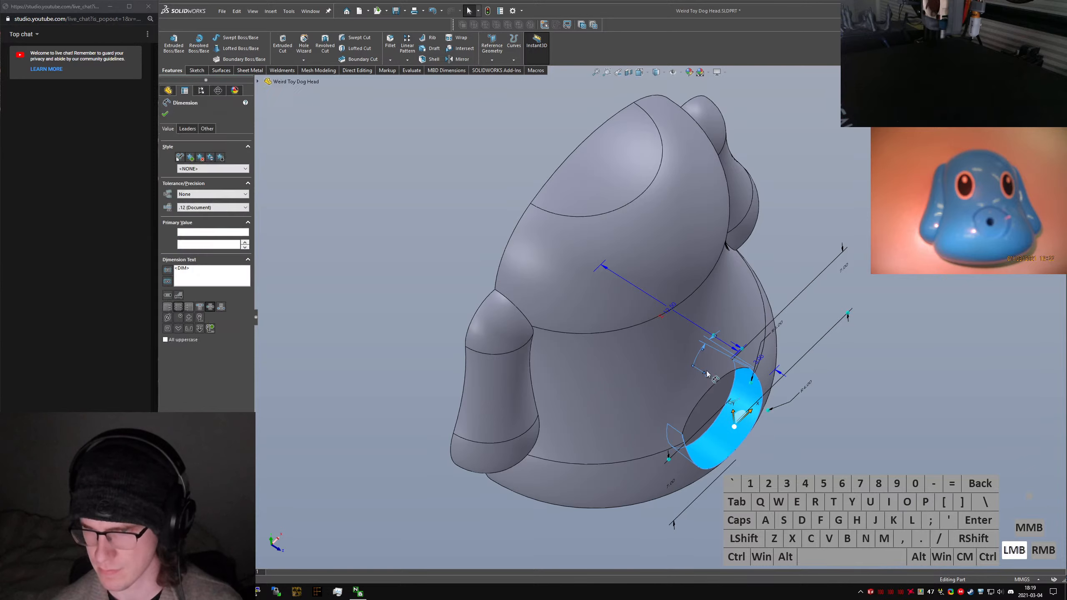
key(Return)
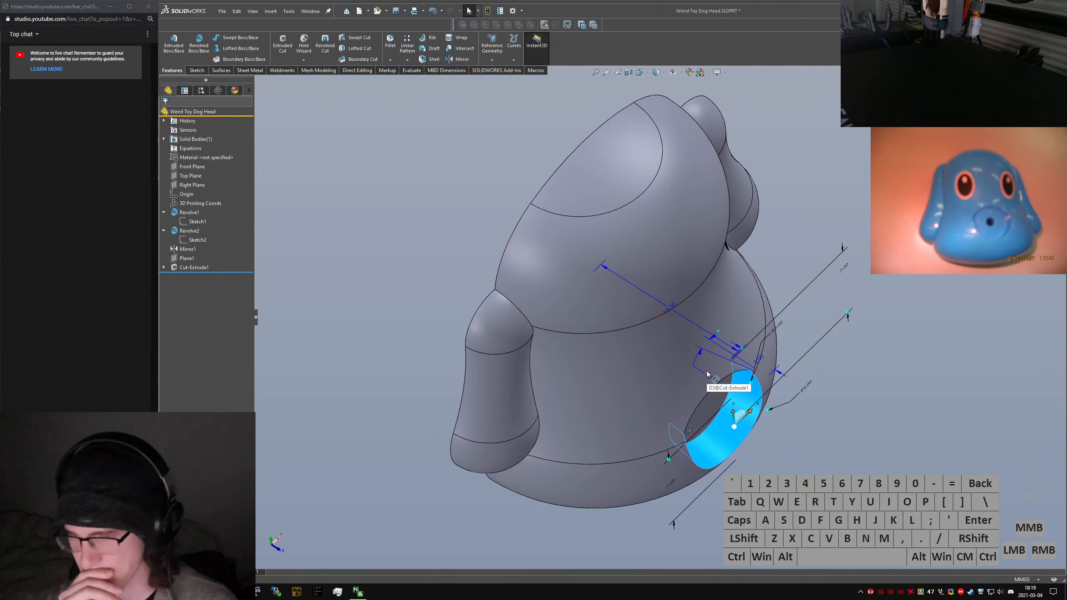
click(703, 367)
middle_drag(693, 357, 590, 315)
key(ctrl+1)
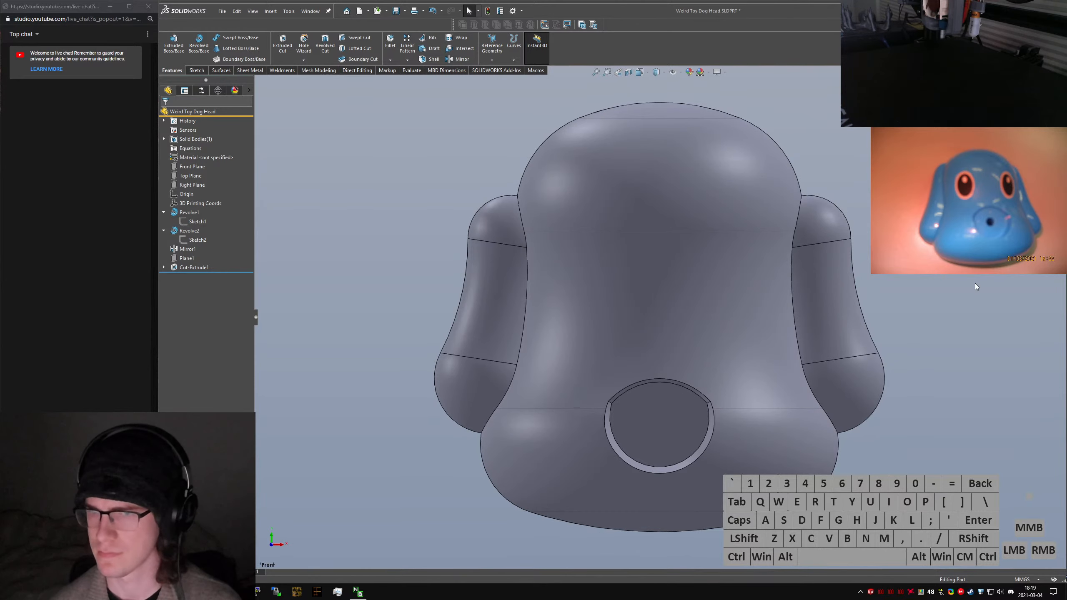
Switch to the browser photo of the toy's inside and examine the snout boss, comparing it with the head model
click(736, 290)
middle_drag(736, 291, 782, 289)
click(953, 298)
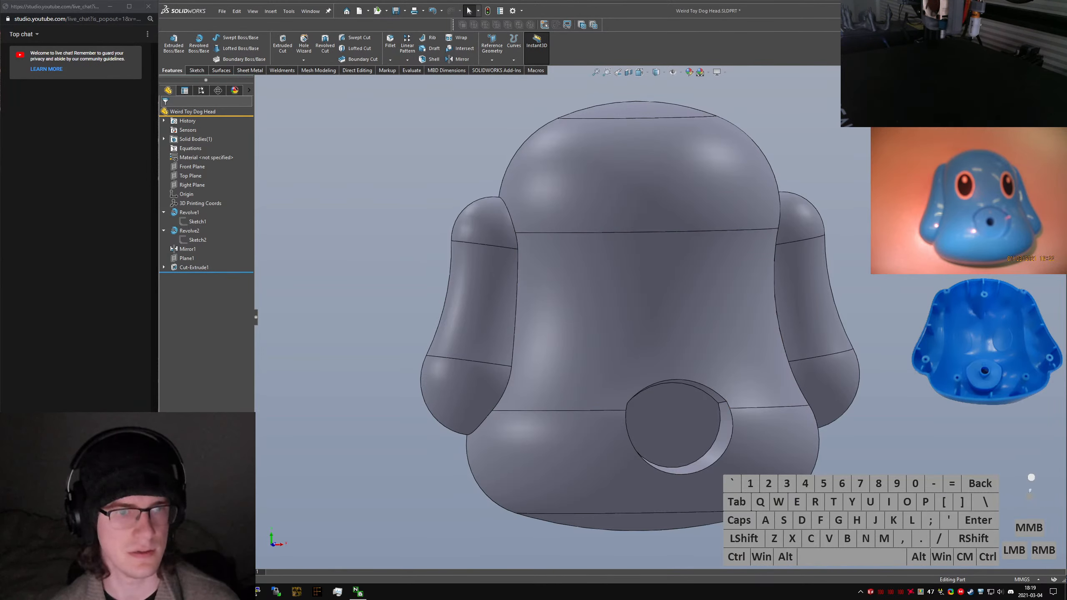
drag(0, 278, 420, 112)
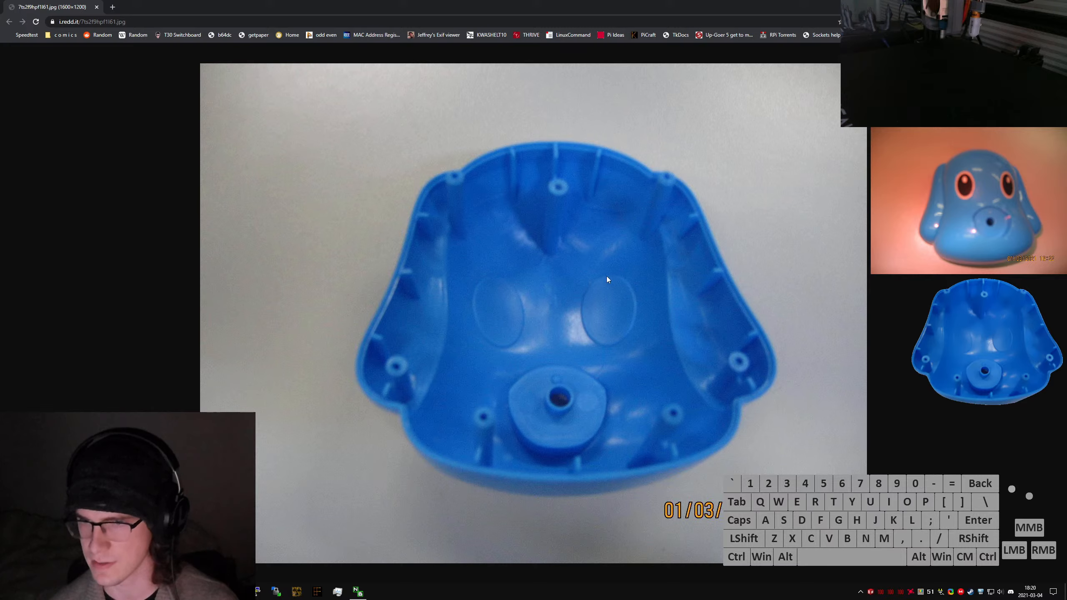
drag(86, 7, 0, 168)
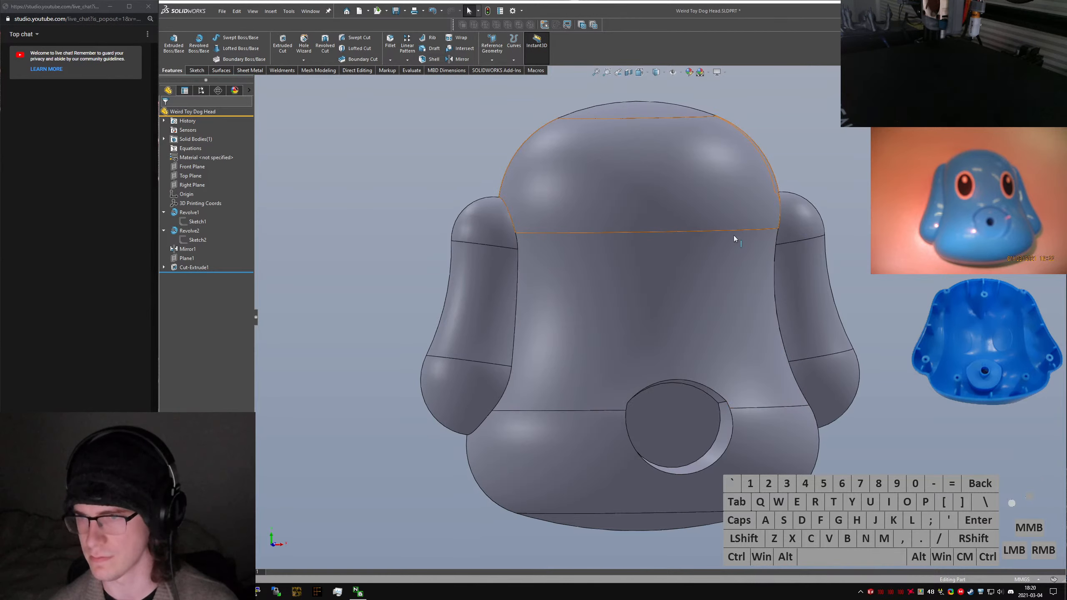
middle_drag(747, 284, 702, 272)
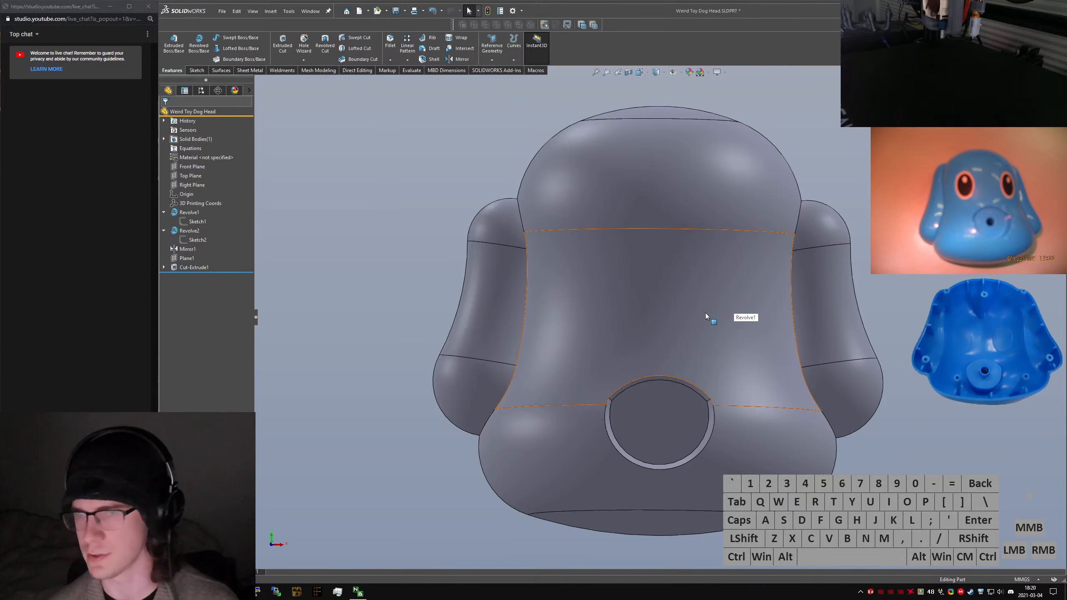
click(882, 280)
text(sext)
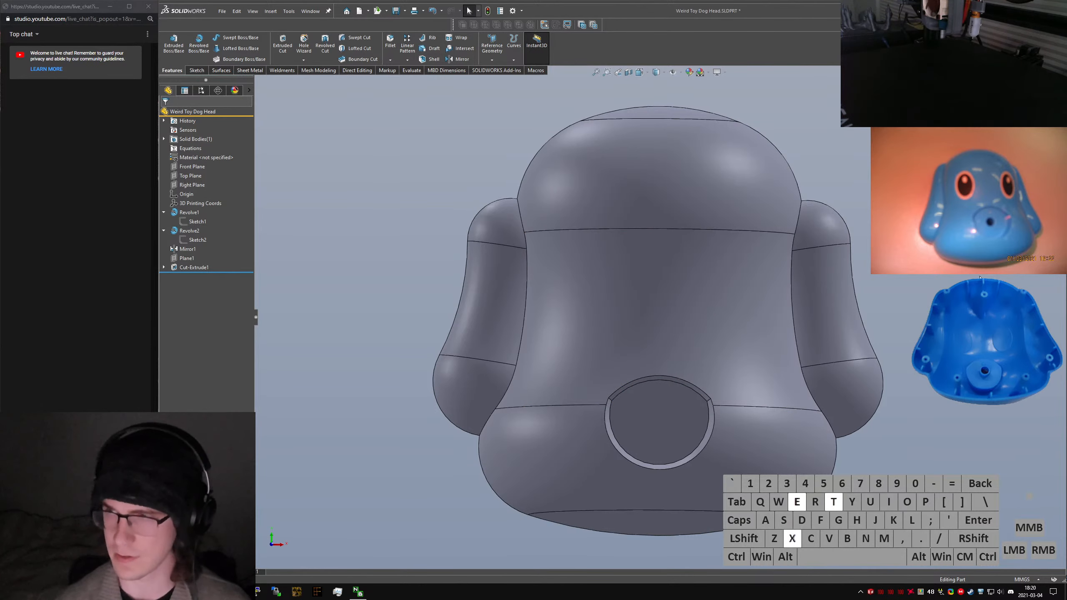
text(ru)
Start a sketch on Plane1 and draw an upright ellipse about 7.7 mm tall and 4.4 mm wide for the left-hand eye
click(191, 258)
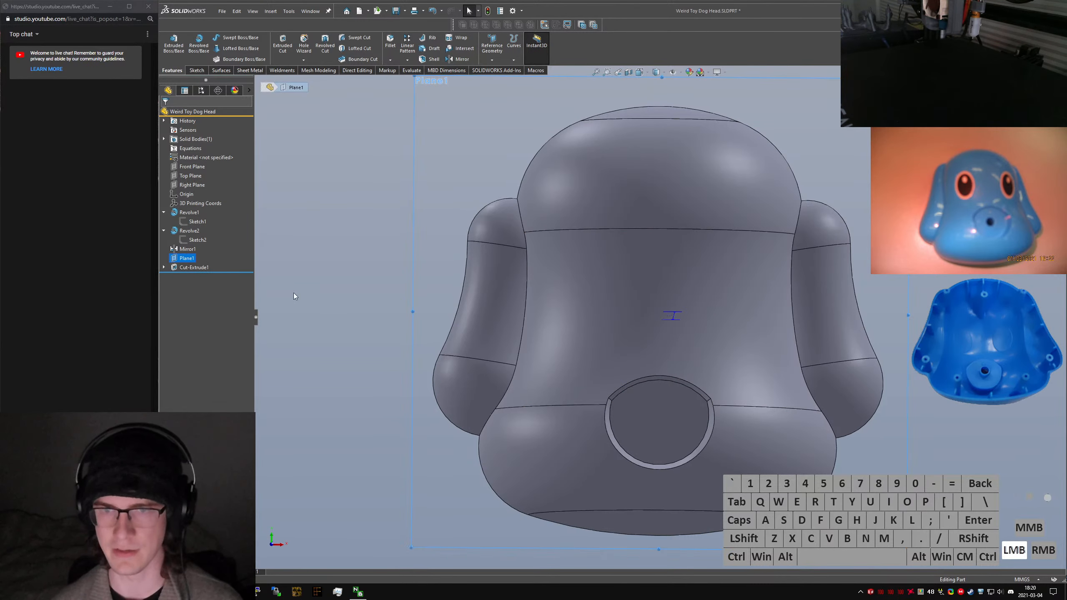
key(s)
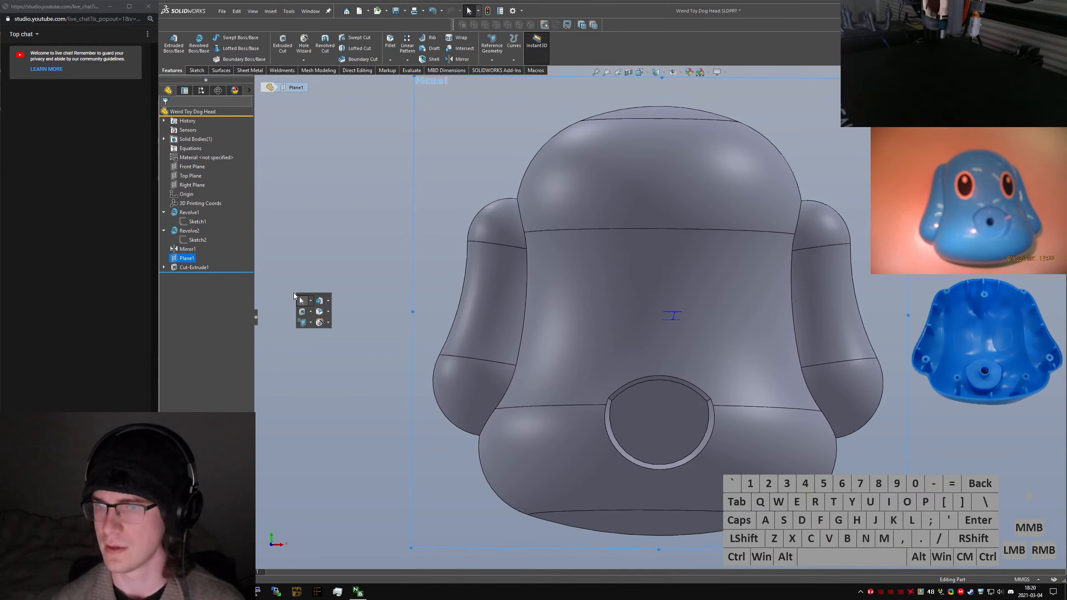
text(sketch)
key(Return)
key(ctrl+1)
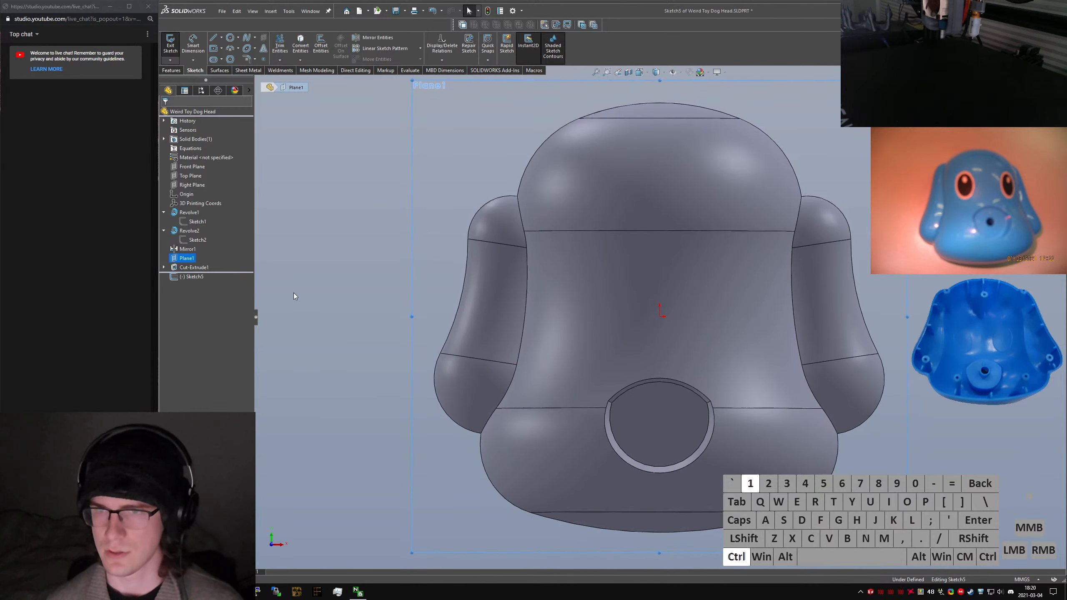
click(250, 49)
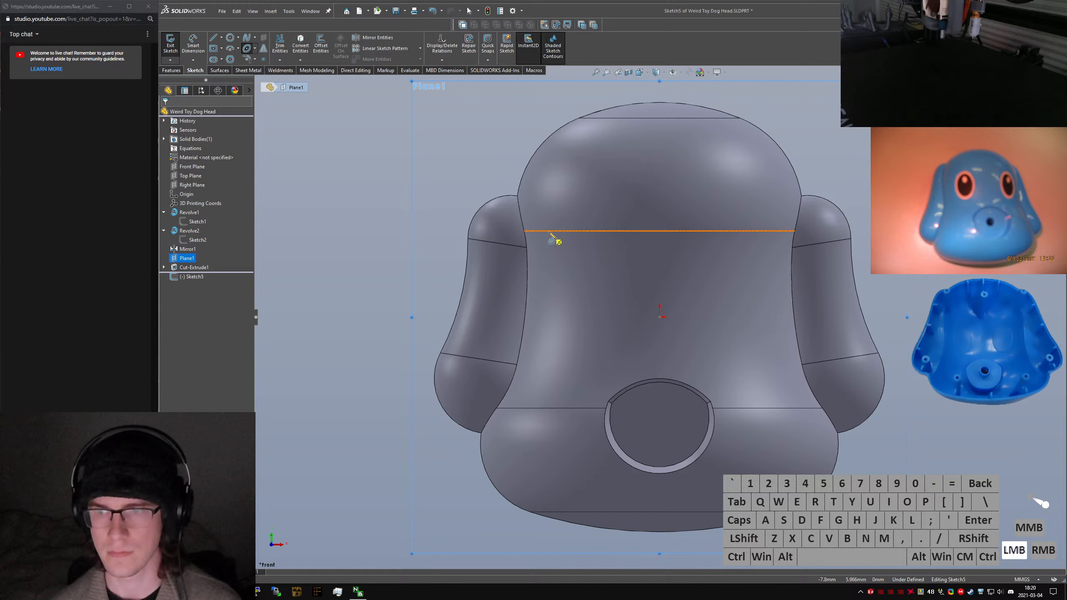
click(594, 247)
click(594, 302)
click(625, 248)
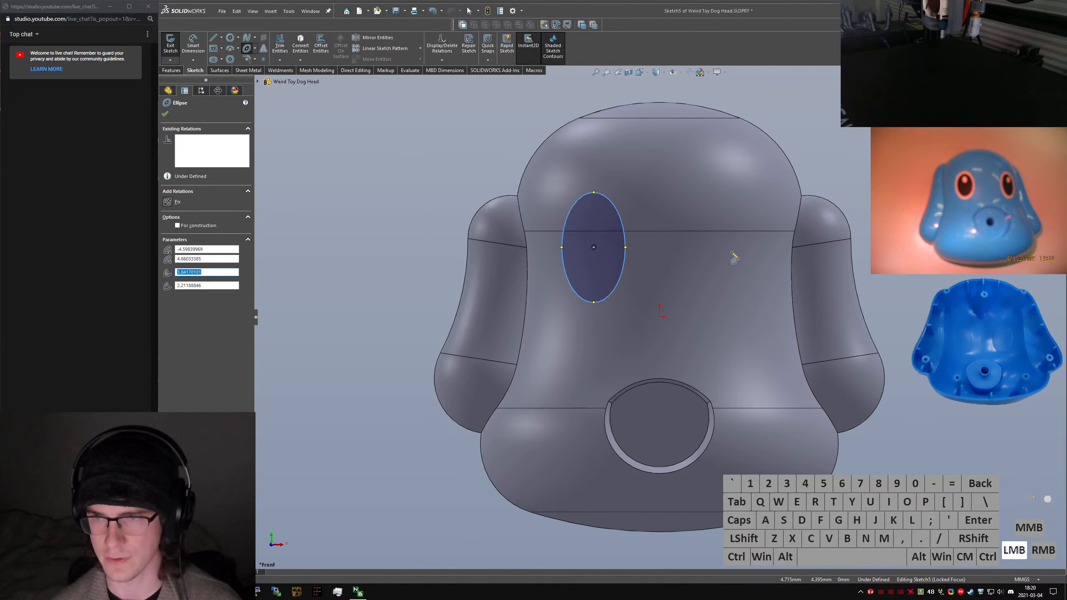
click(737, 248)
key(Escape)
Draw a short vertical line up from the origin and convert it to a construction centerline
right_drag(689, 309, 664, 313)
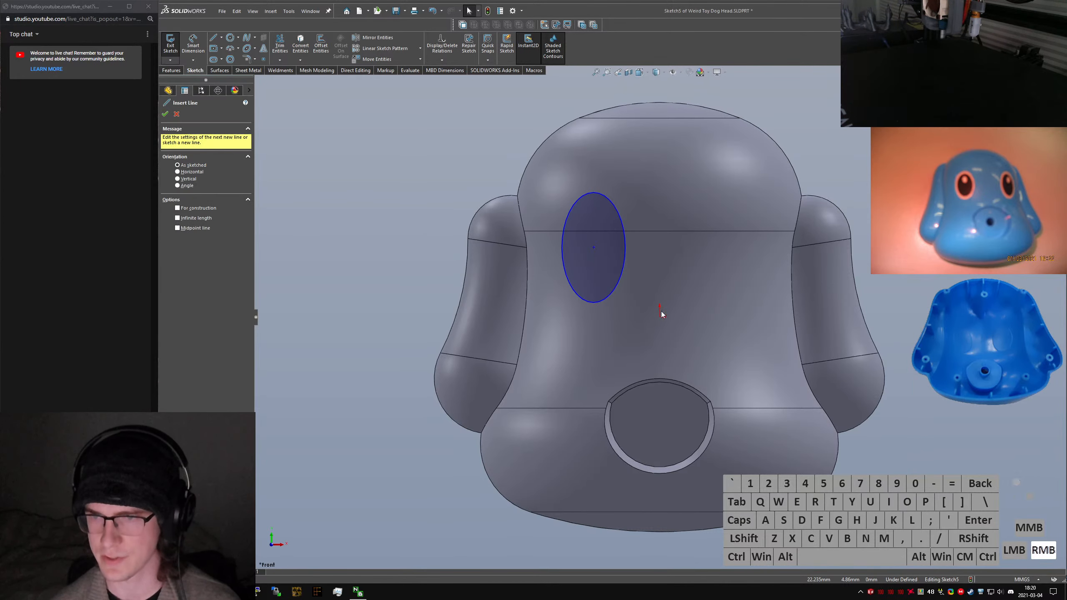
drag(659, 317, 663, 257)
click(663, 258)
key(Escape)
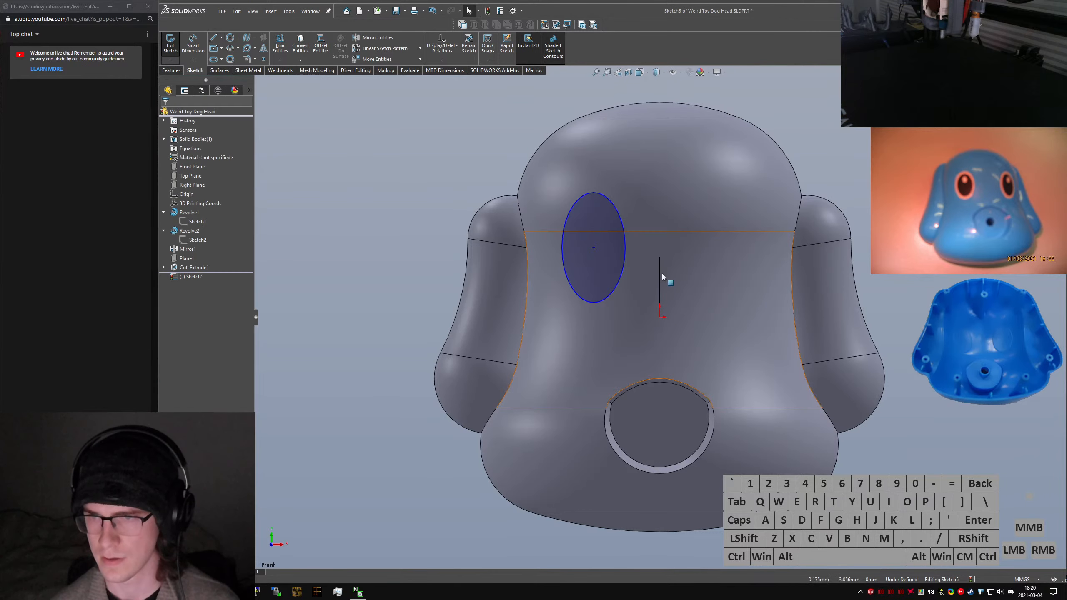
click(660, 275)
key(alt+c)
click(926, 433)
Dimension the eye ellipse's center from the centerline as a doubled distance of 10 mm
right_drag(926, 432, 927, 385)
click(593, 248)
click(660, 288)
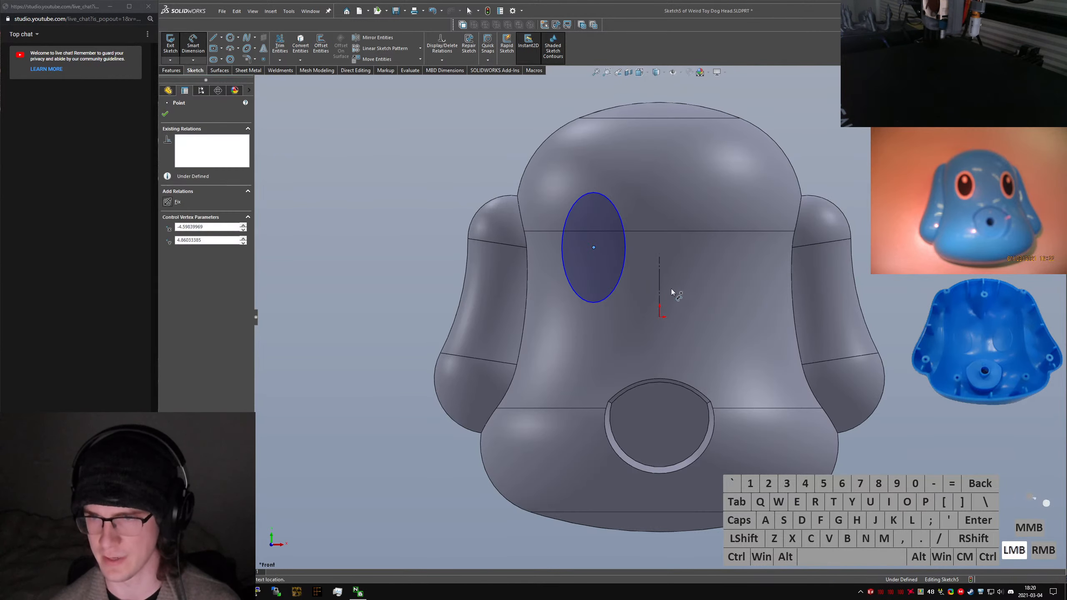
click(706, 358)
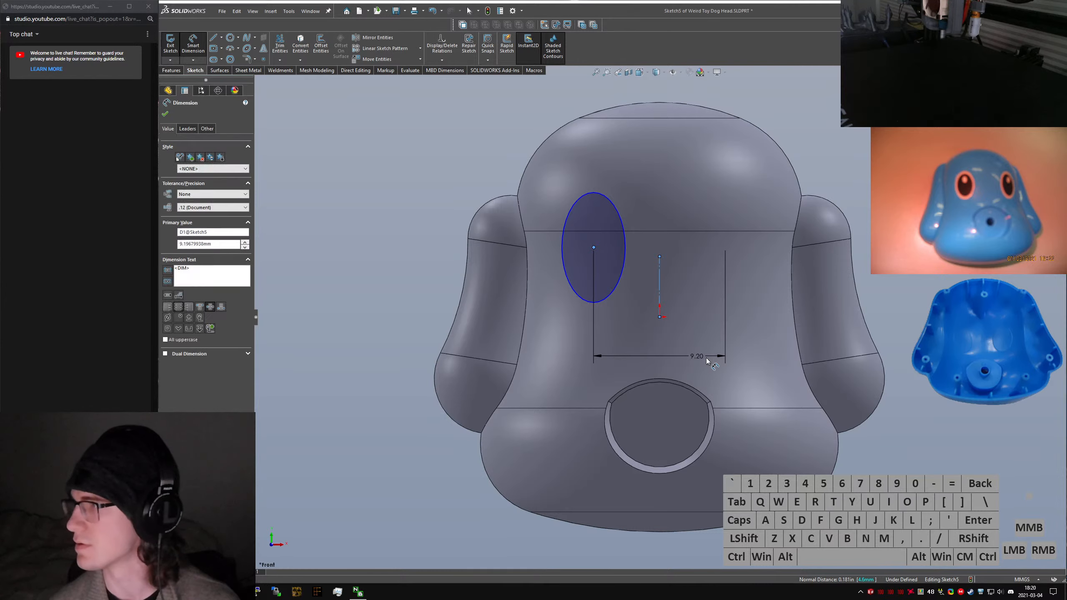
text(10)
key(Return)
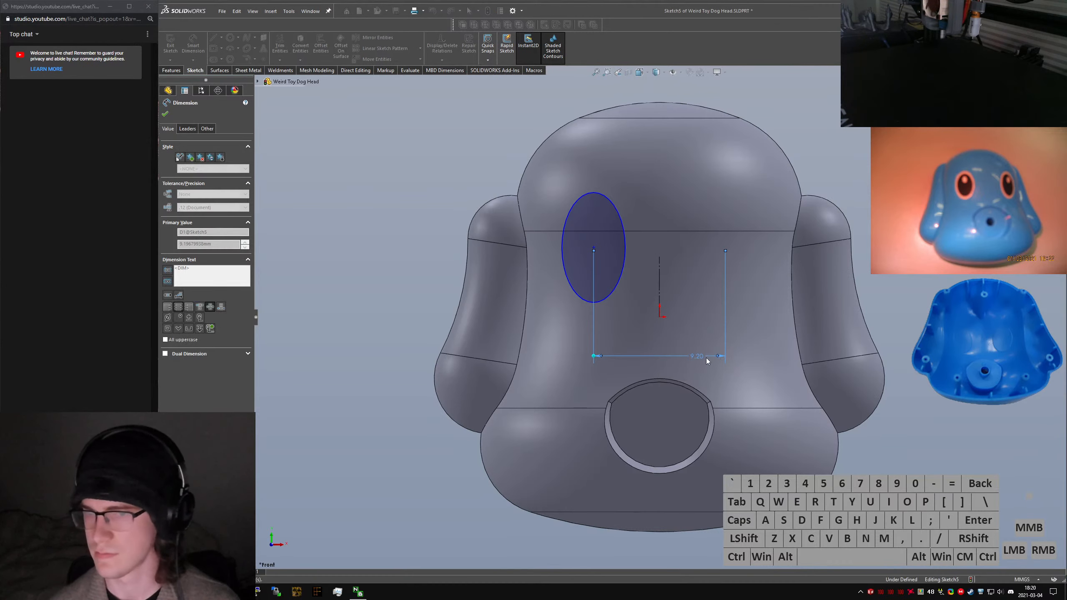
Dimension the ellipse's height between its upper and lower points at 6 mm and revise it to 7 mm
click(588, 193)
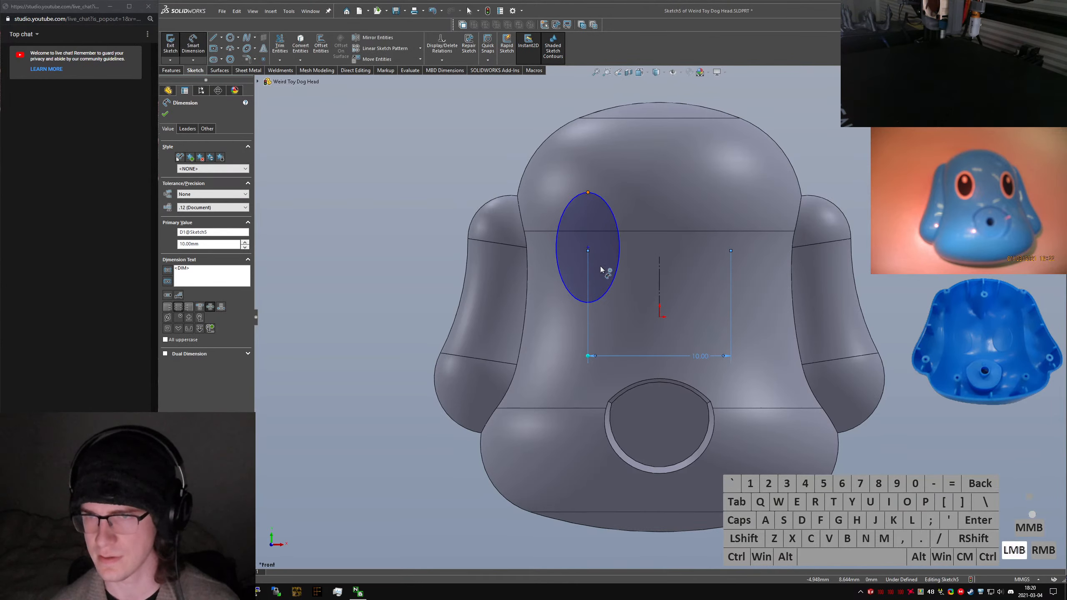
click(588, 302)
click(541, 249)
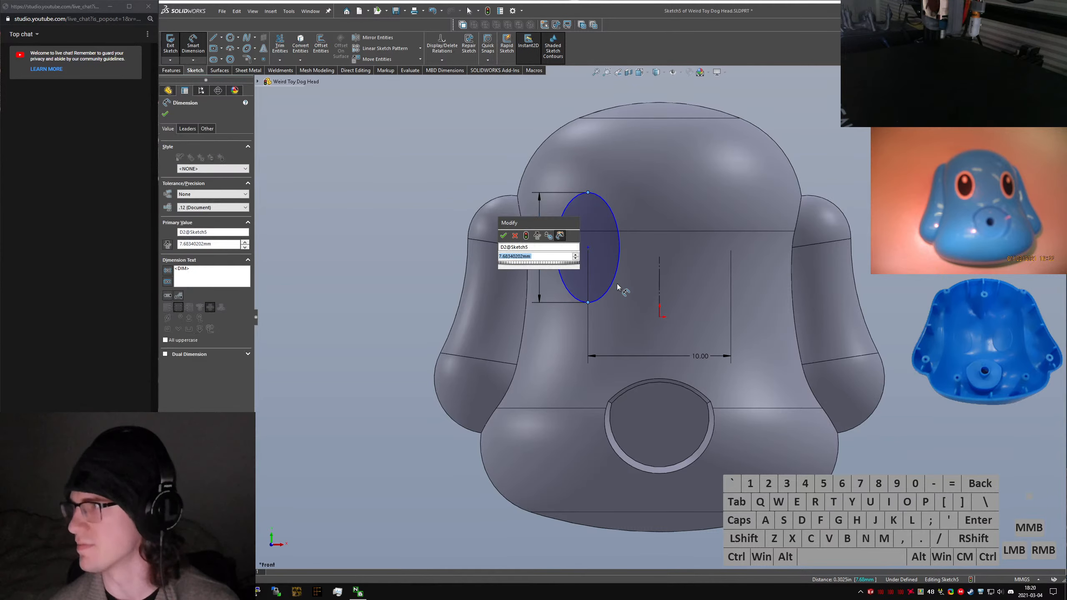
text(6)
key(Return)
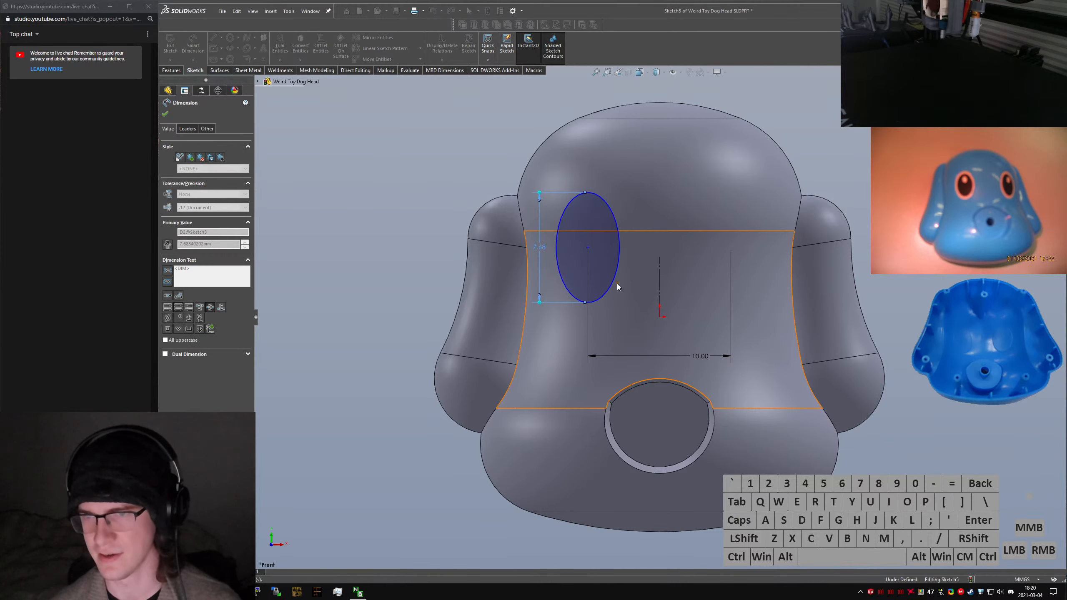
double_click(542, 251)
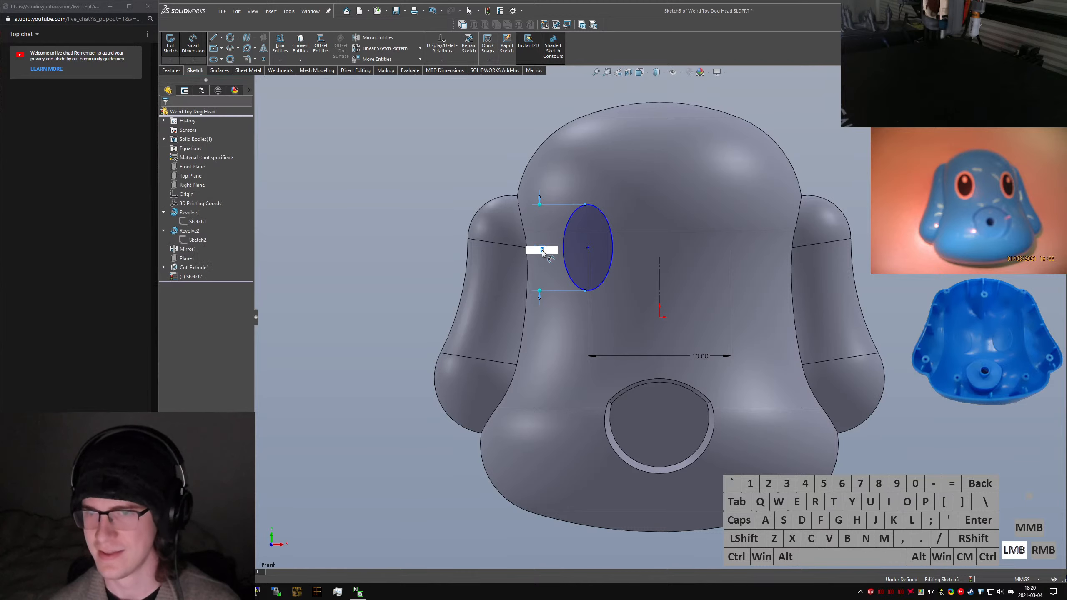
text(7)
key(Return)
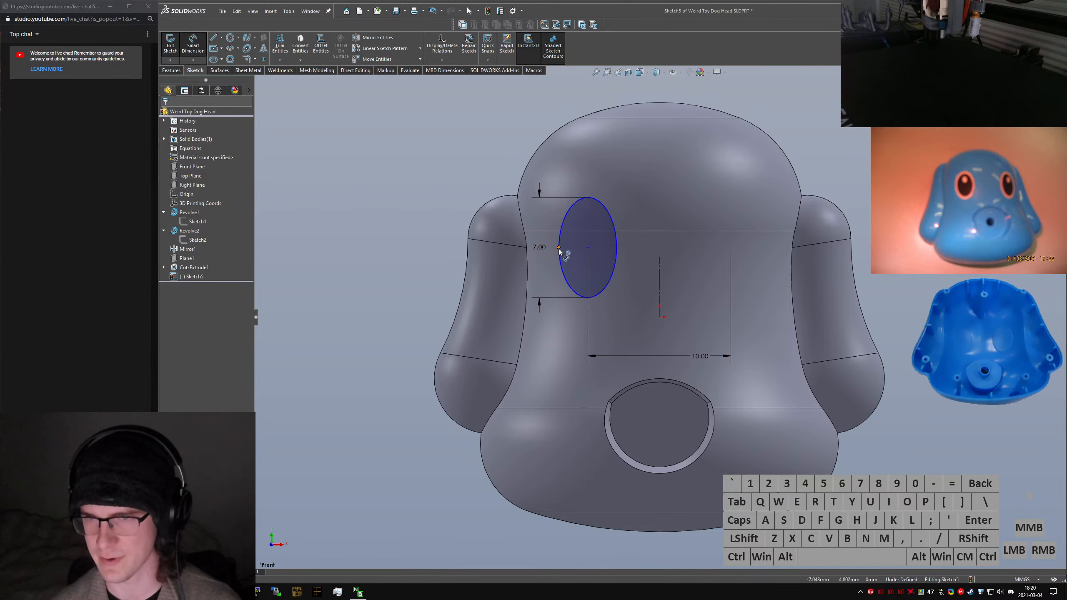
Dimension the ellipse's width between its two side points and set it to 5 mm
click(559, 248)
click(560, 248)
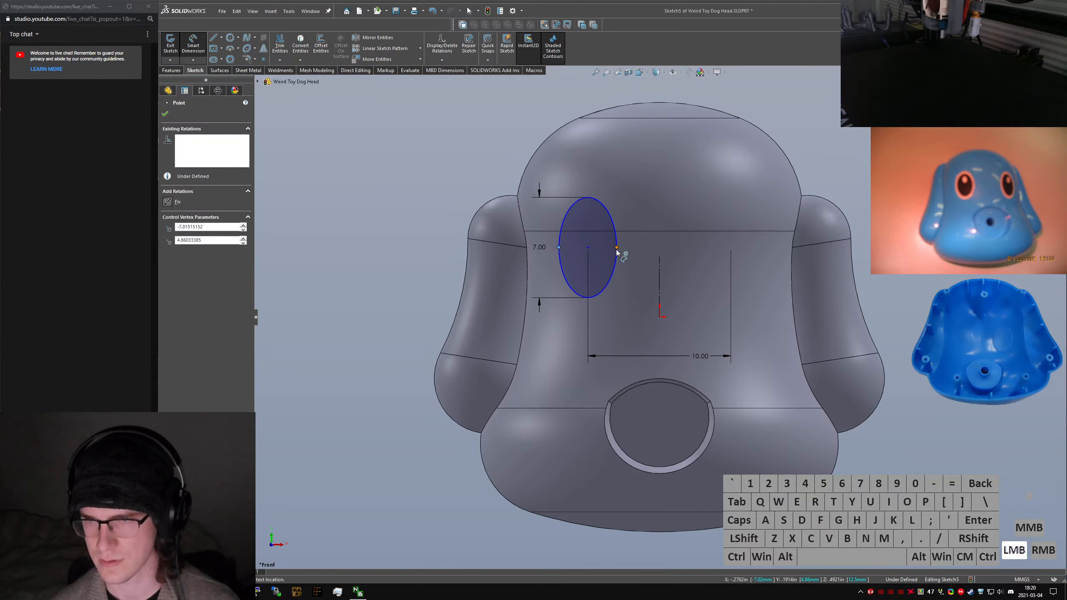
click(656, 190)
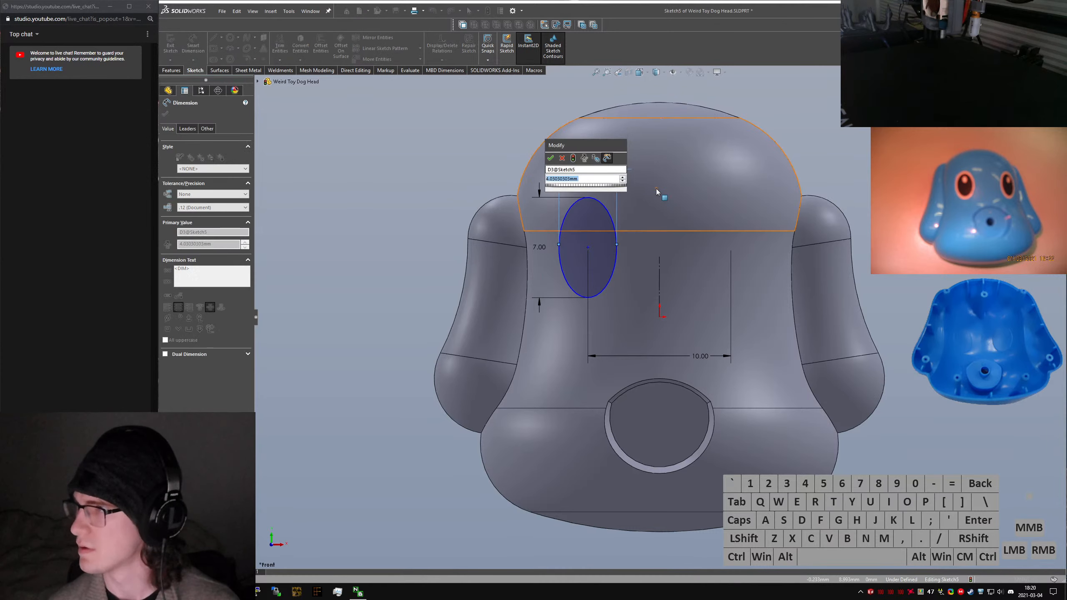
text(5)
key(Return)
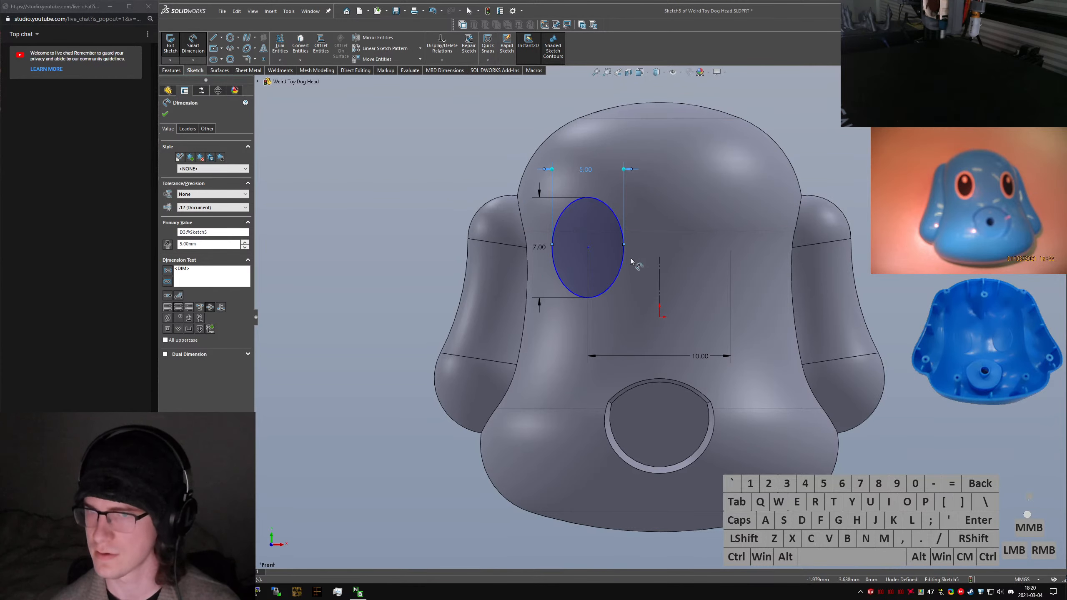
Add a vertical relation between the ellipse's upper point and its center
key(Escape)
ctrl+click(587, 198)
ctrl+click(588, 248)
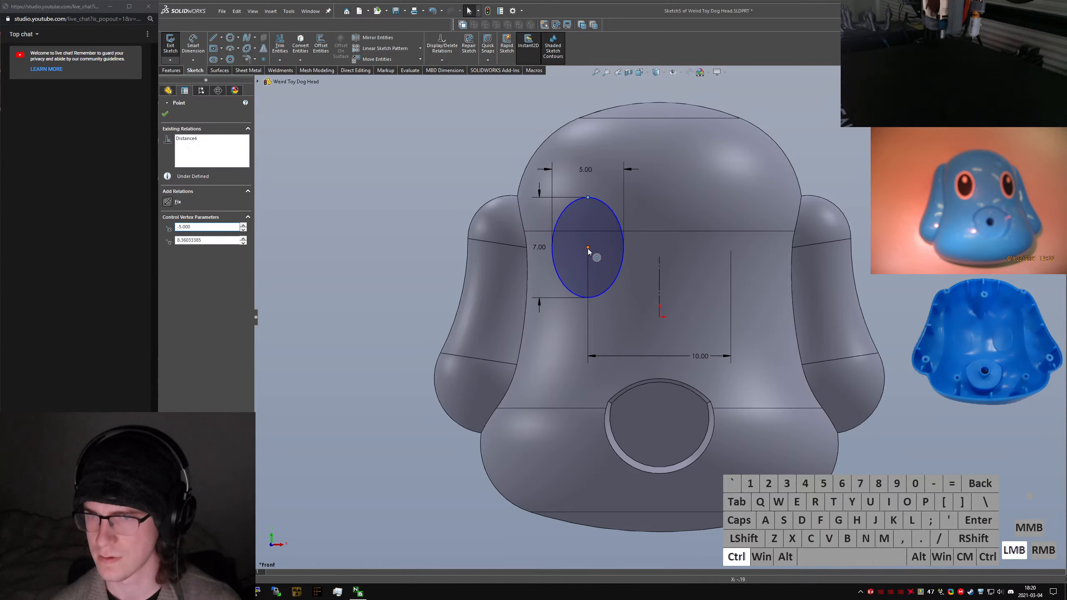
key(ctrl+alt+v)
click(905, 499)
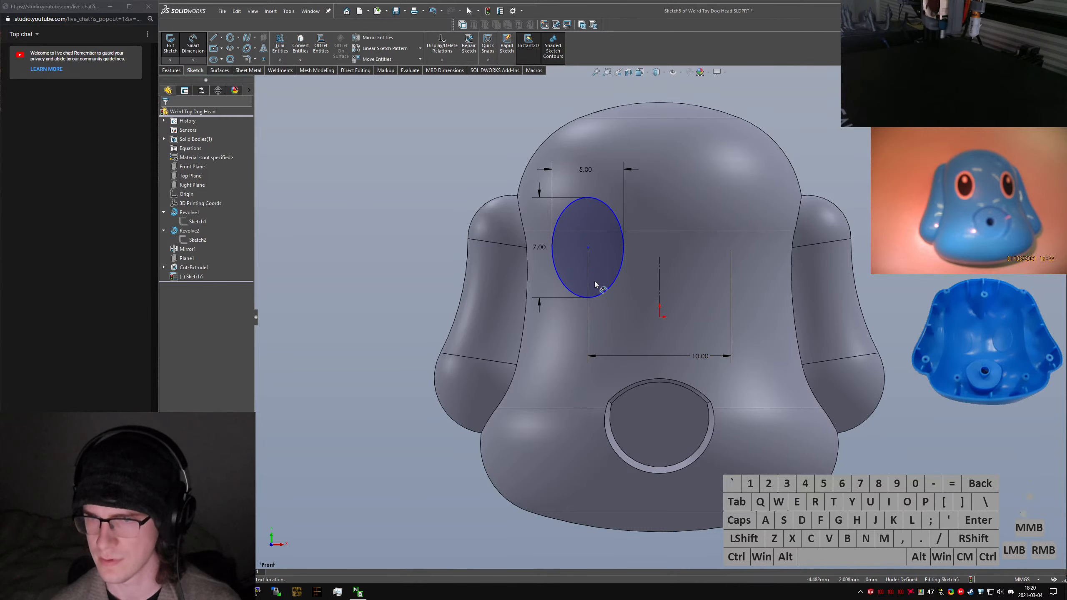
Dimension the vertical distance from the origin to the ellipse's center and set it to 5 mm
click(588, 249)
click(660, 317)
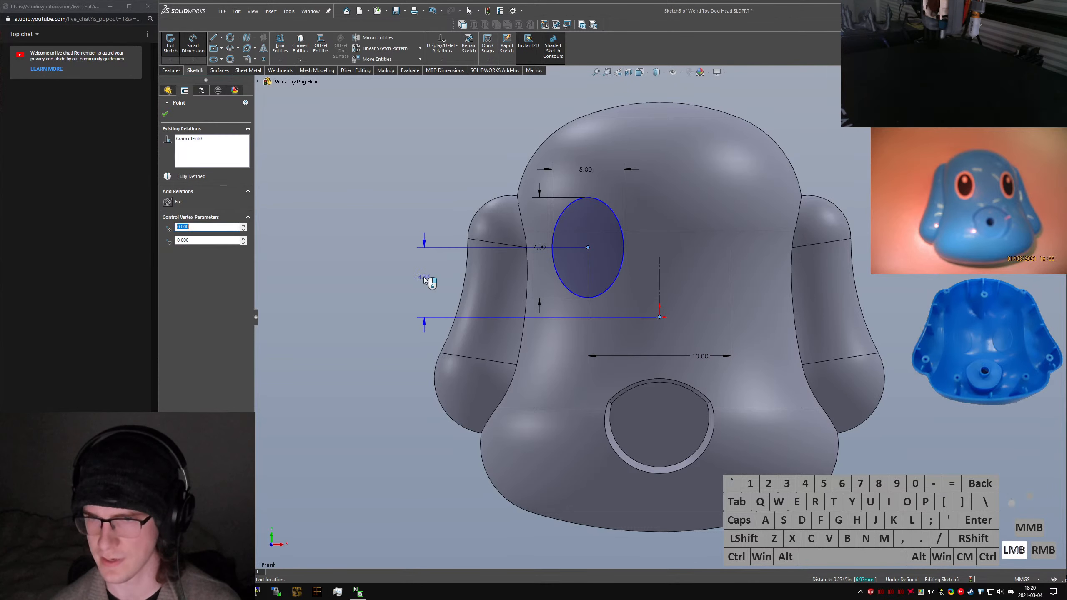
click(419, 277)
click(360, 332)
text(5)
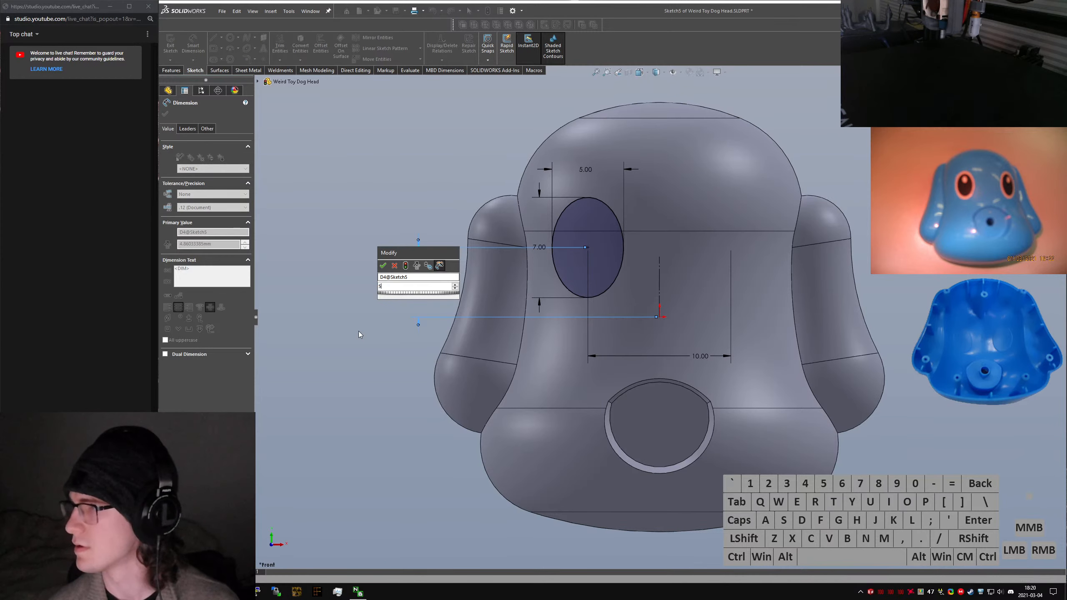
key(Return)
key(Escape)
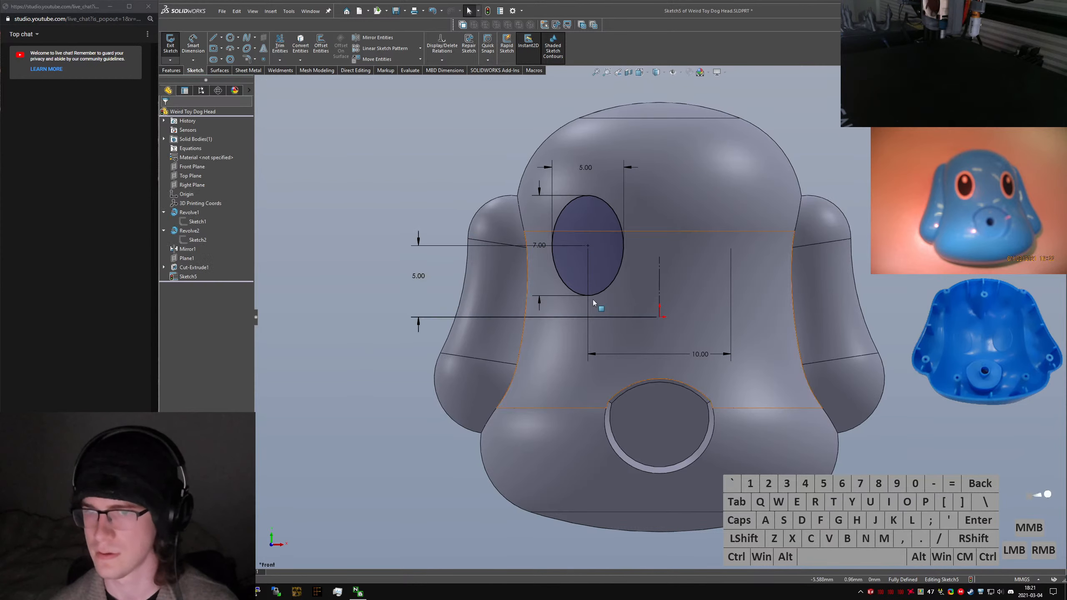
Move the ellipse's height and width dimensions outside the head outline, clear of the eye
drag(544, 244, 475, 149)
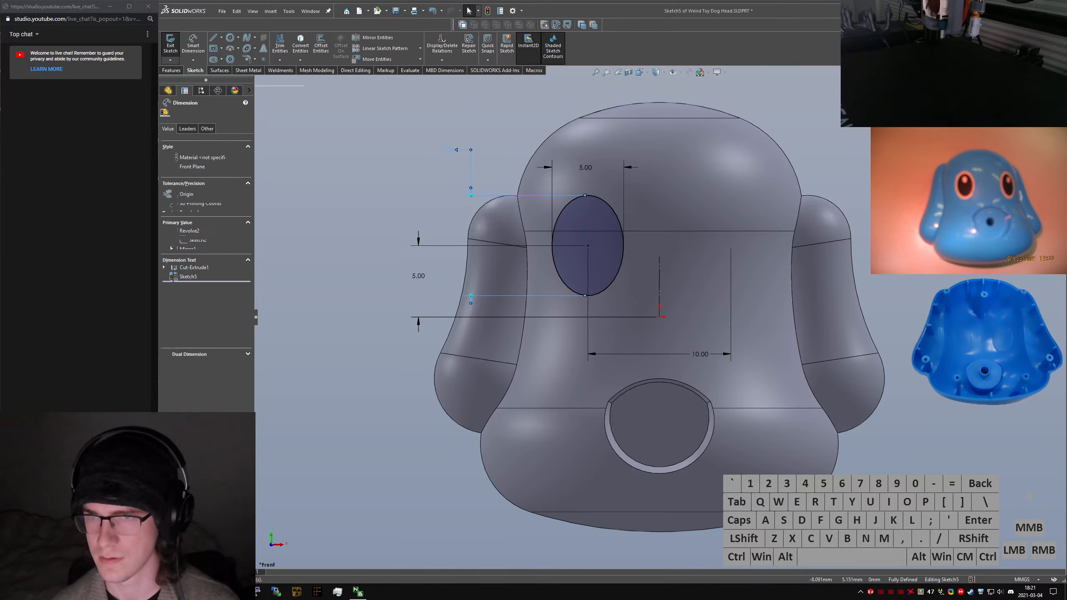
drag(590, 167, 494, 111)
drag(518, 152, 517, 151)
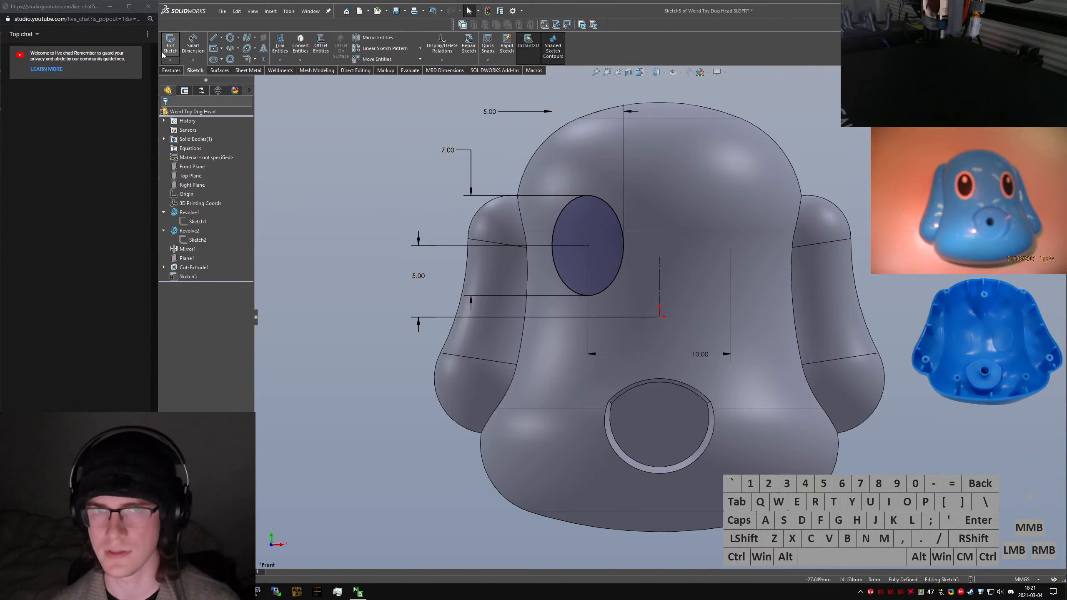
Mirror the eye ellipse about the vertical centerline and exit the sketch
drag(870, 440, 549, 191)
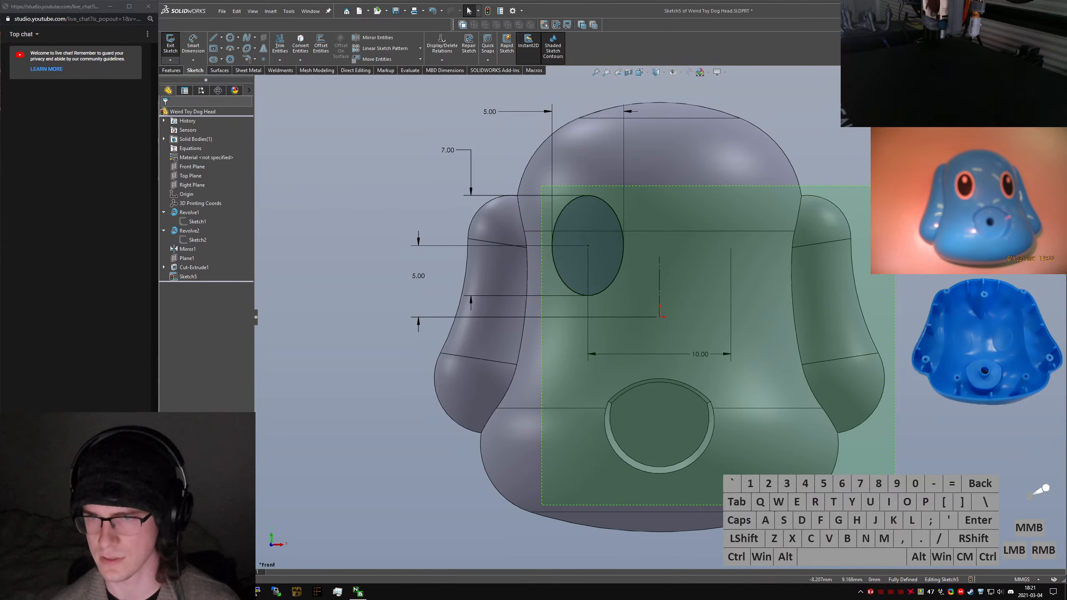
right_drag(923, 306, 929, 299)
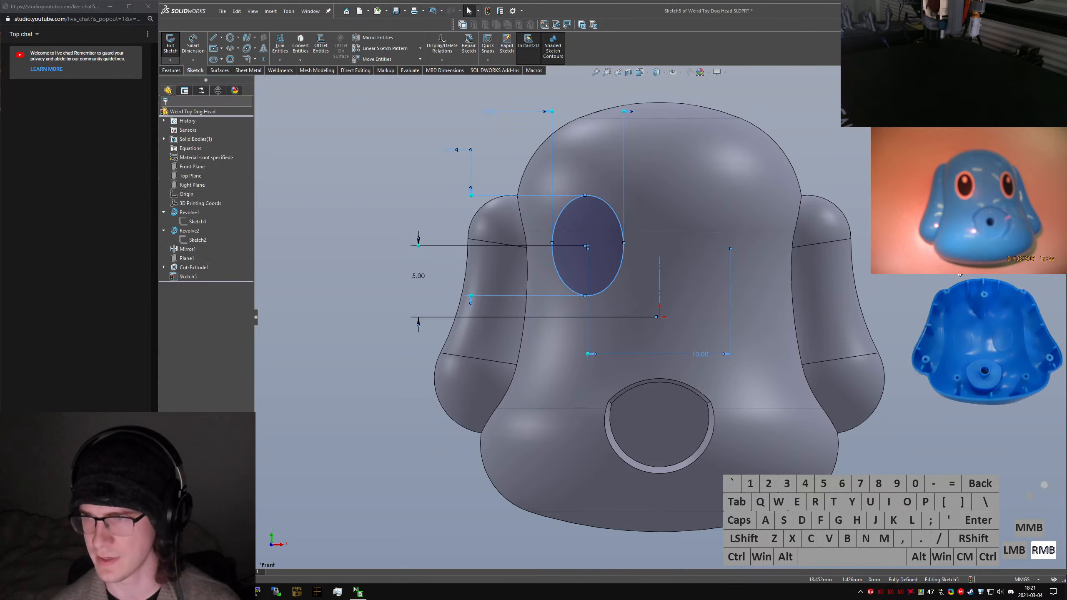
click(171, 44)
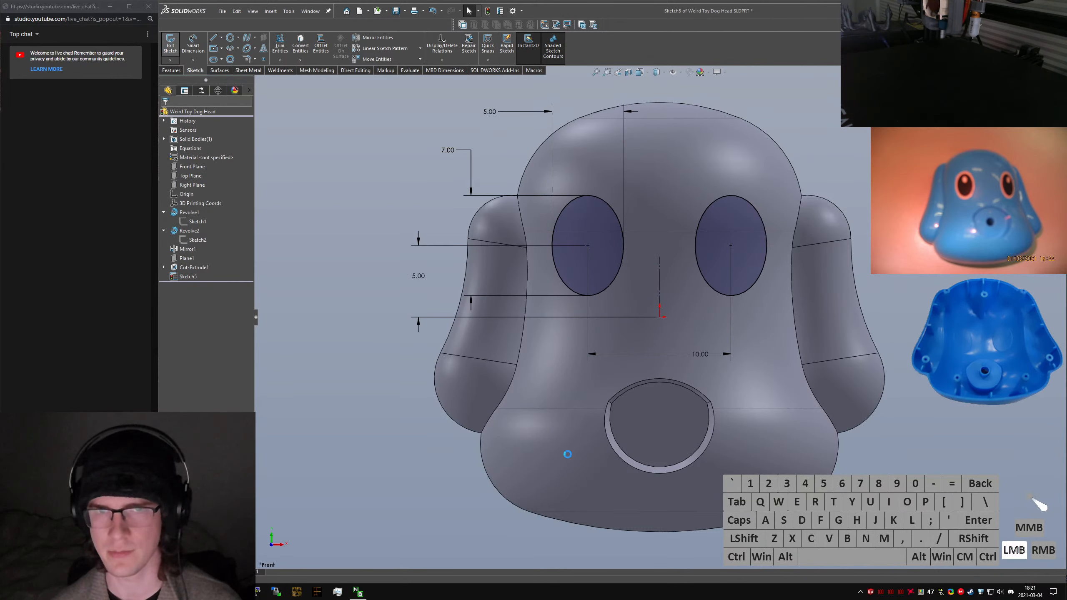
Create a projection Split Line from the eye sketch on the upper and middle front faces of the head
key(p)
key(l)
key(i)
key(t)
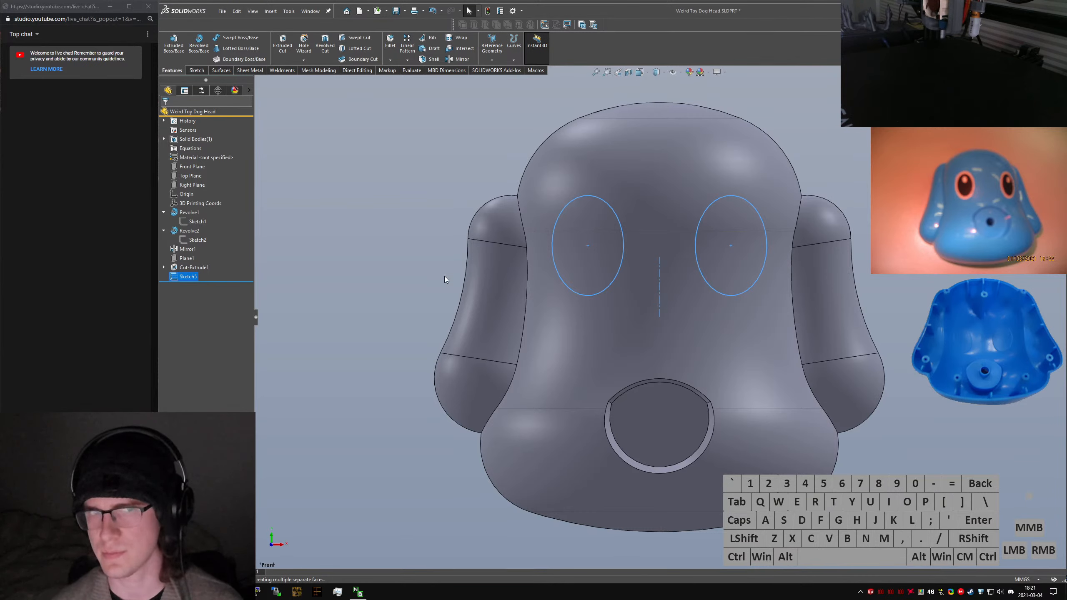
key(Return)
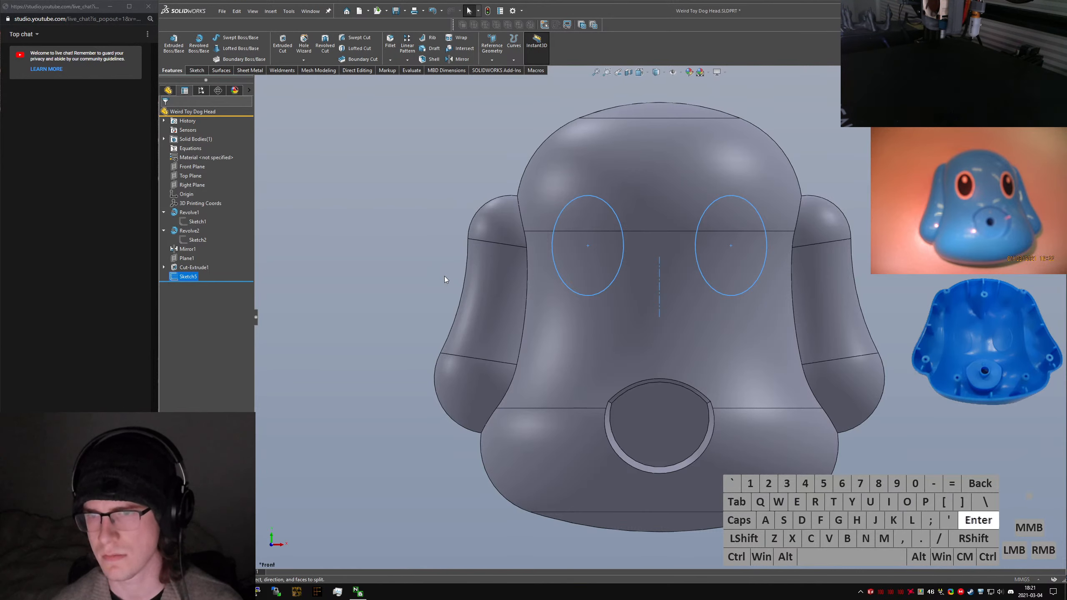
key(Return)
click(665, 202)
click(666, 306)
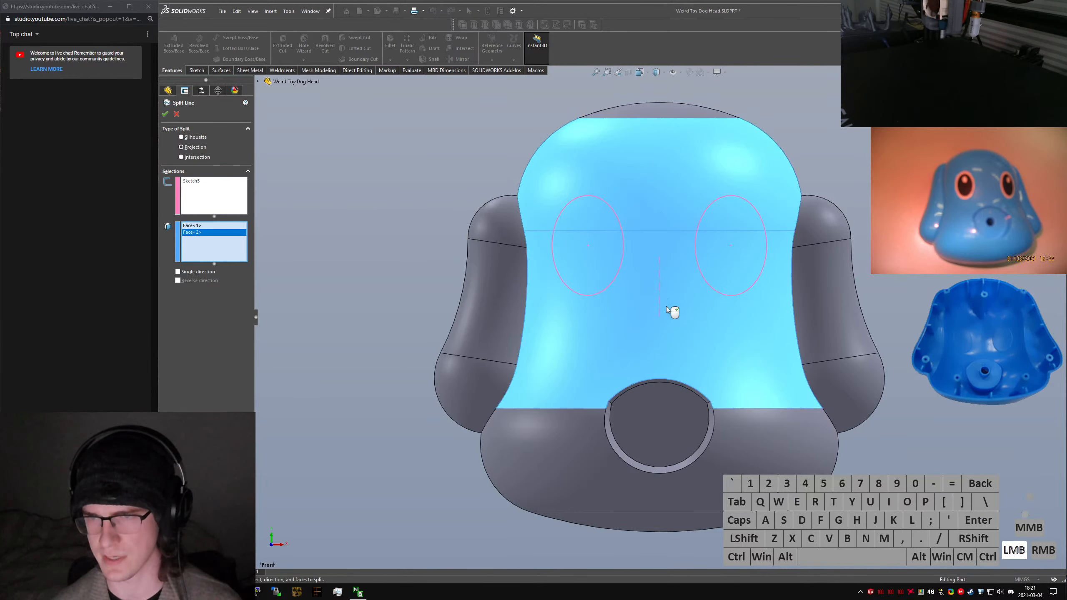
right_click(767, 289)
click(657, 249)
middle_drag(657, 249, 710, 251)
click(601, 256)
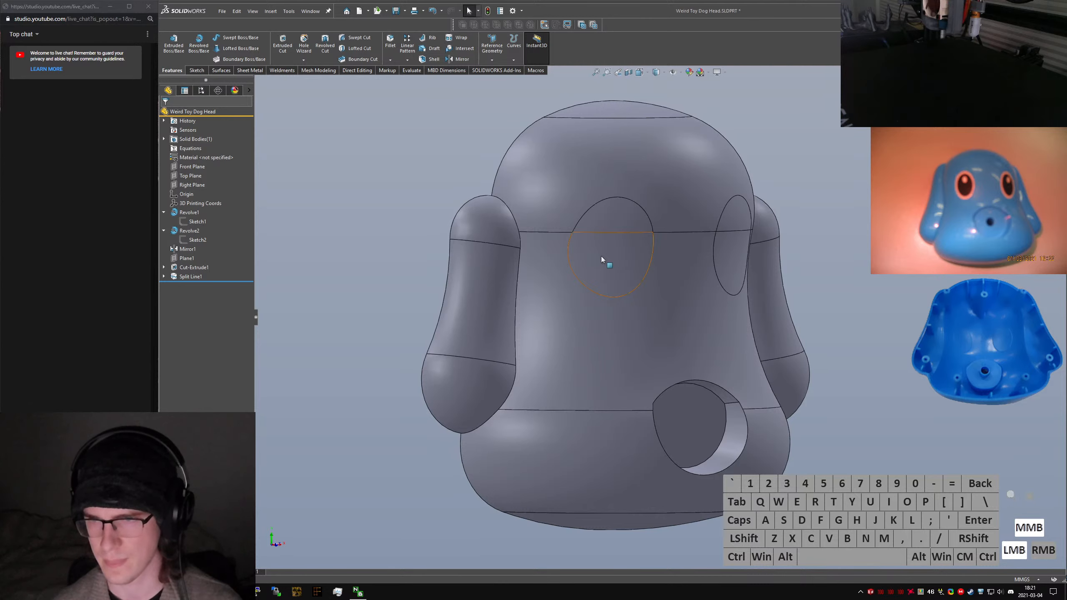
middle_drag(602, 256, 583, 258)
text(sextru)
key(BackSpace)
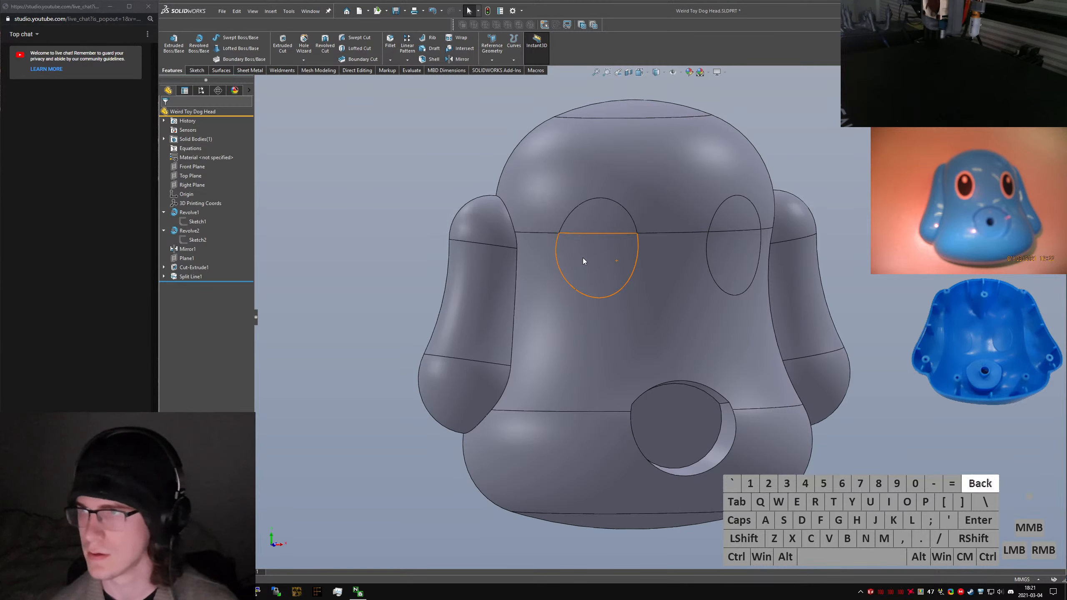
text(tr)
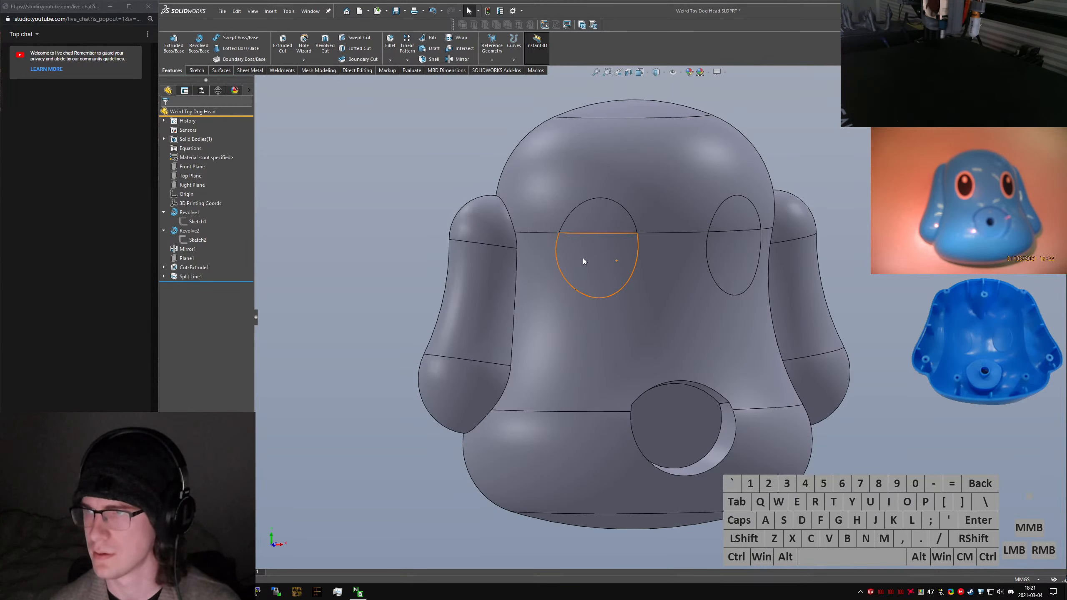
Delete the eye Split Line feature from the head, keeping its ellipse sketch
click(190, 278)
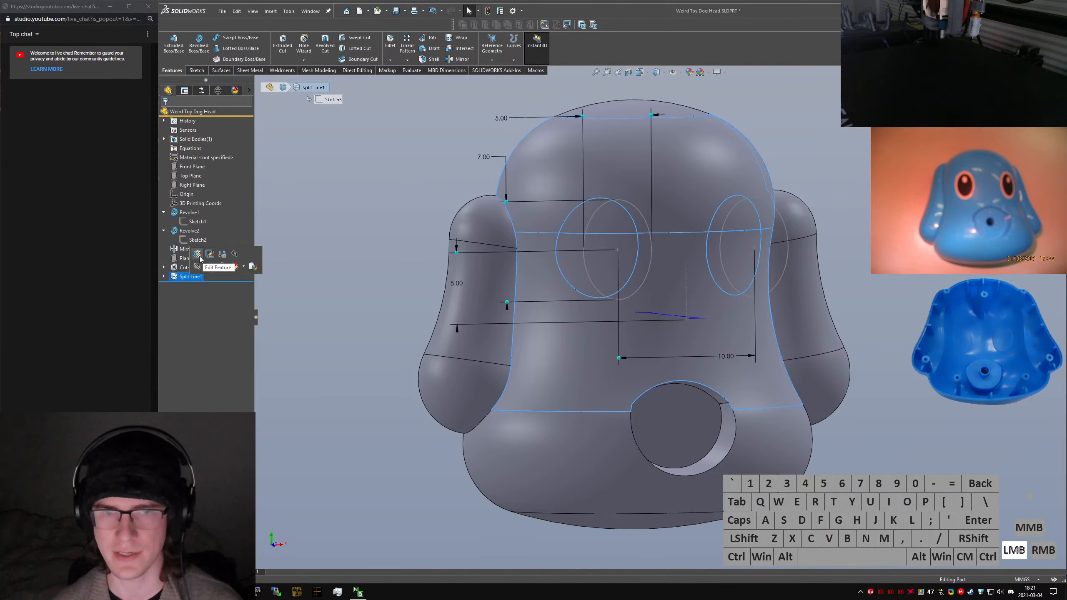
click(198, 254)
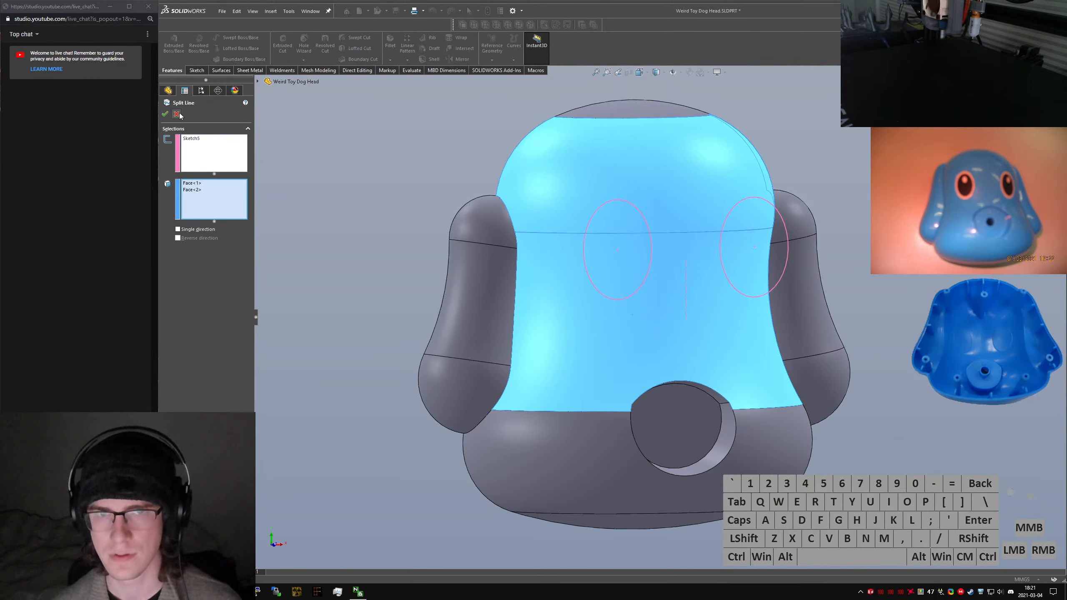
click(177, 114)
key(Return)
Try to extrude the eye sketch as a boss using Offset From Surface against the upper and middle front faces
click(193, 278)
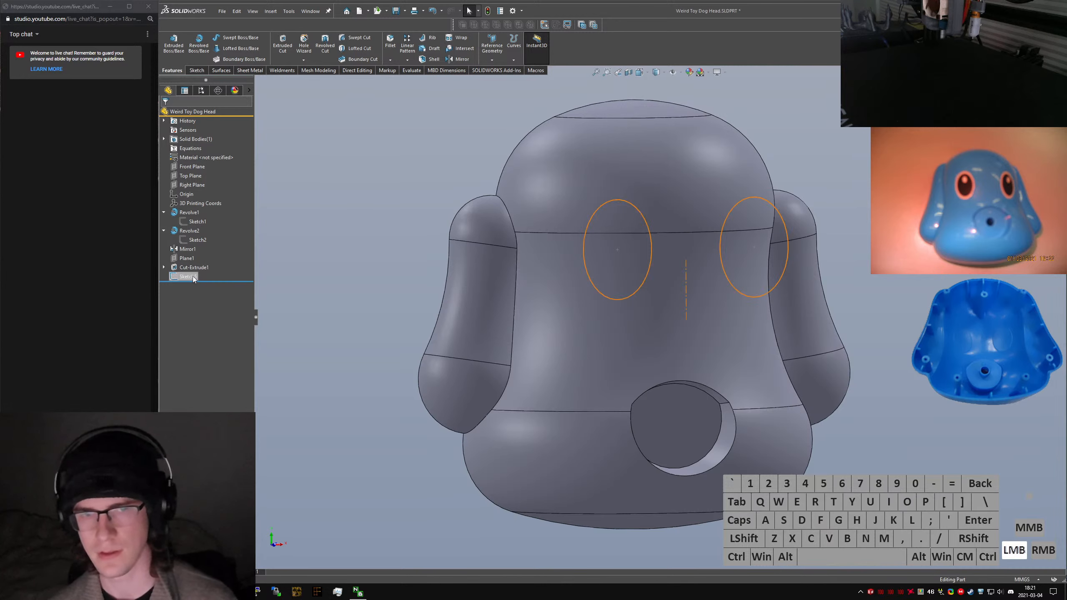
click(173, 42)
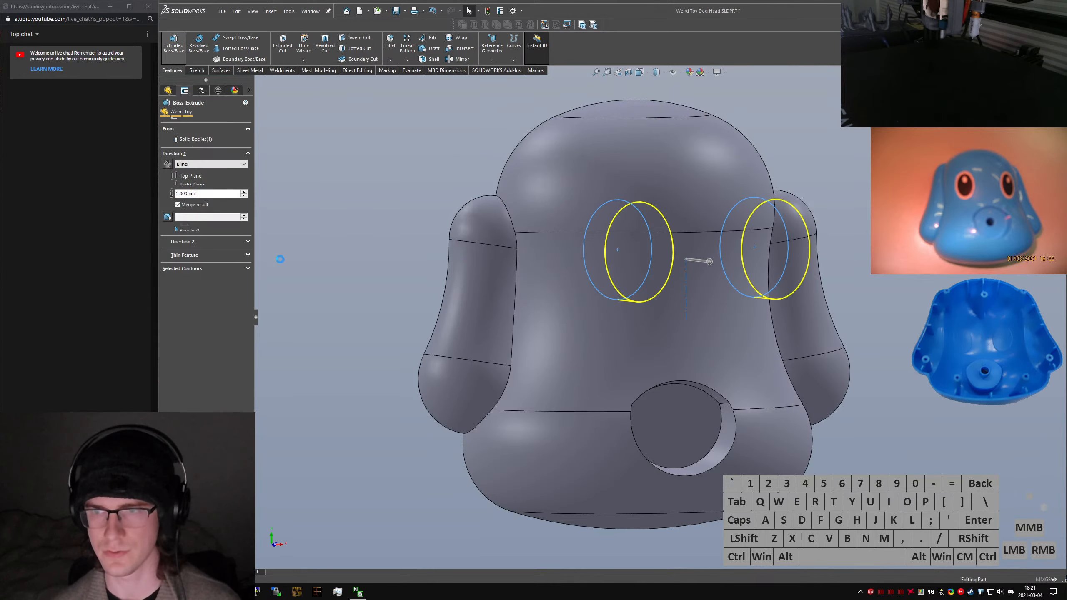
click(210, 164)
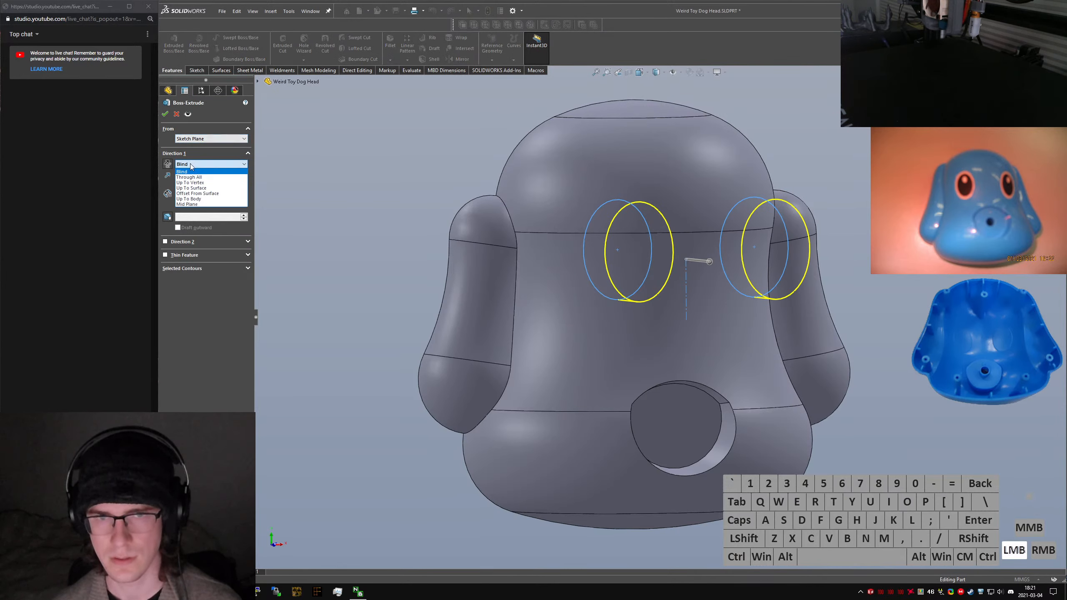
click(198, 191)
click(650, 204)
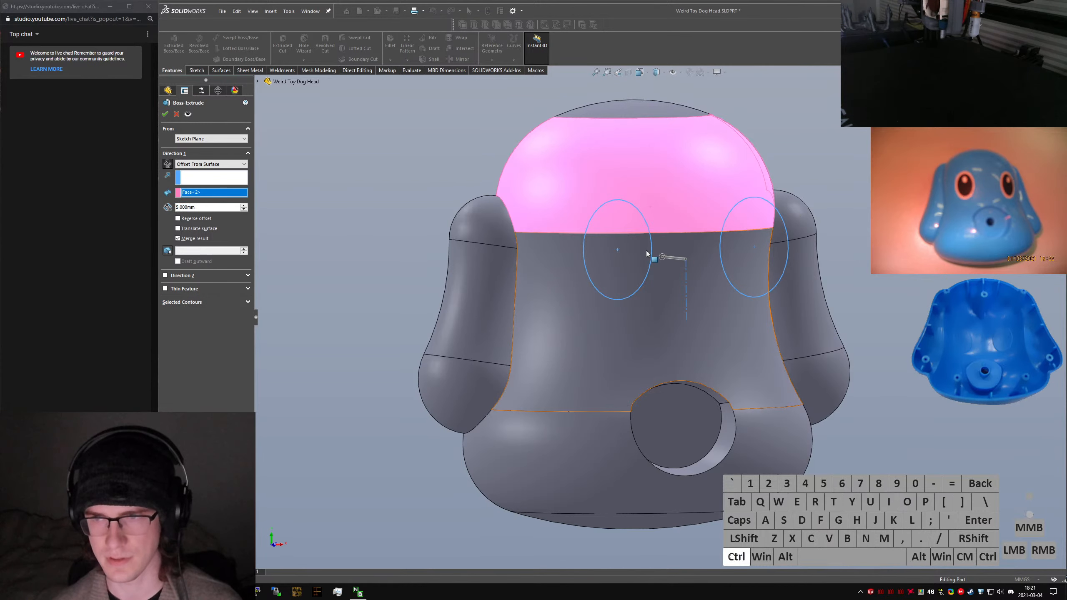
ctrl+click(668, 240)
click(662, 216)
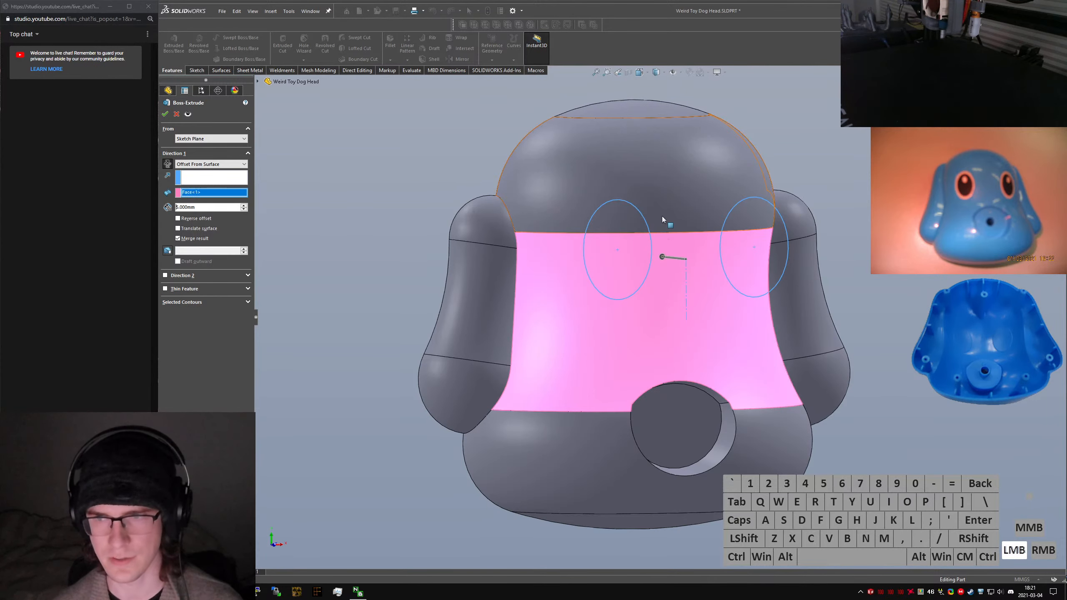
ctrl+click(663, 253)
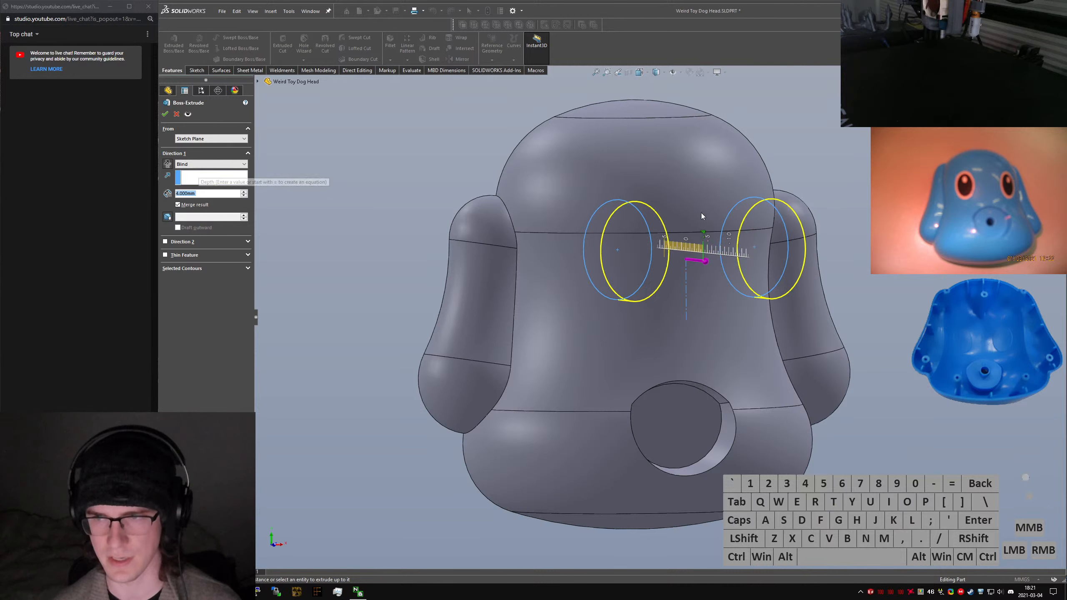
click(623, 195)
click(176, 114)
click(313, 209)
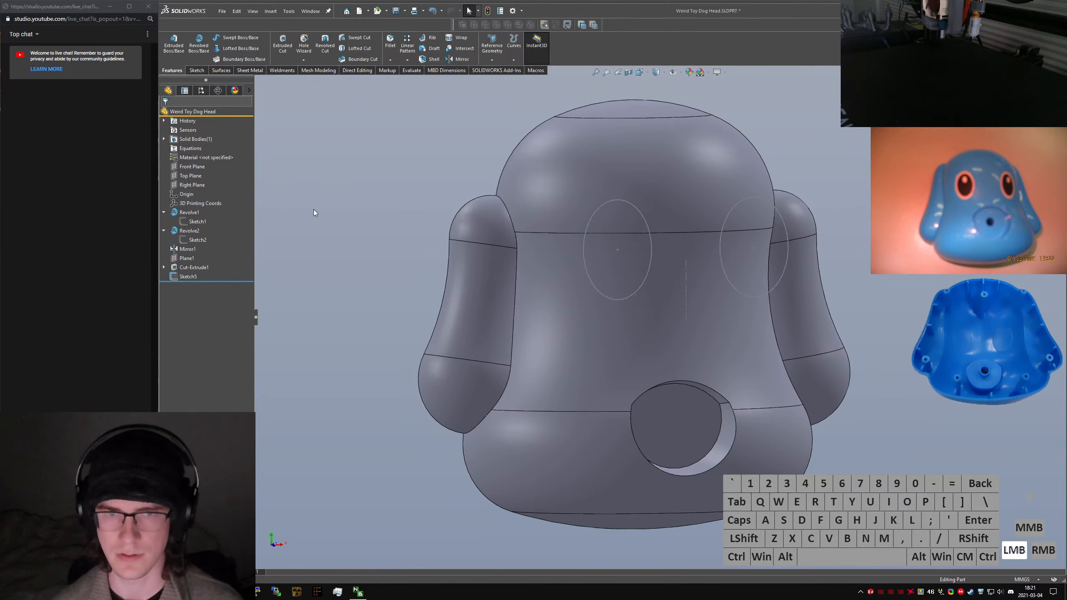
Create an Offset Surface of the head's upper and middle front faces with an offset distance of 0 mm
key(s)
key(o)
key(BackSpace)
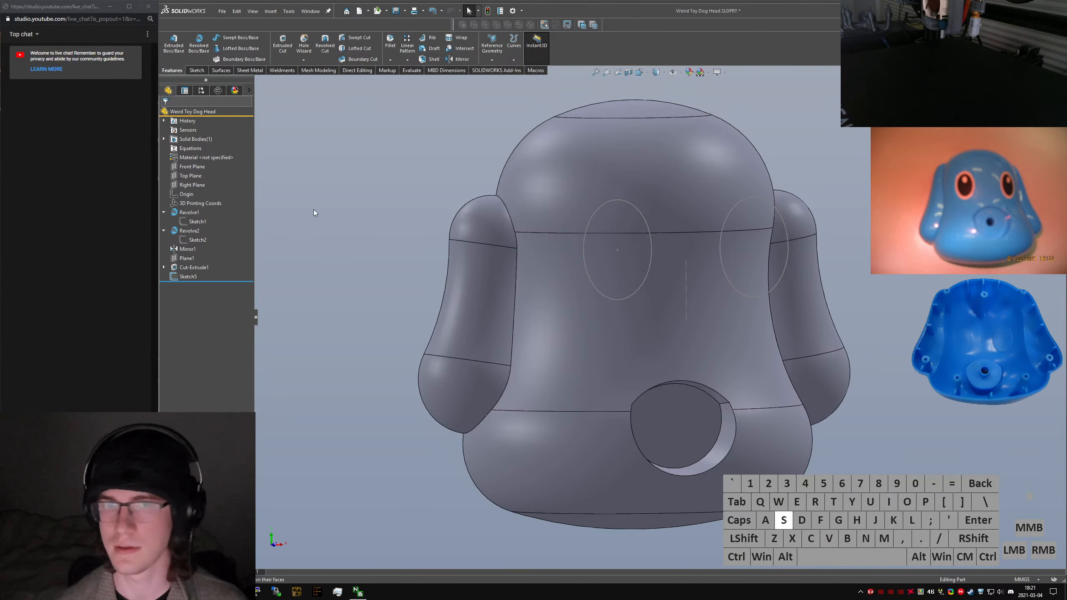
click(220, 70)
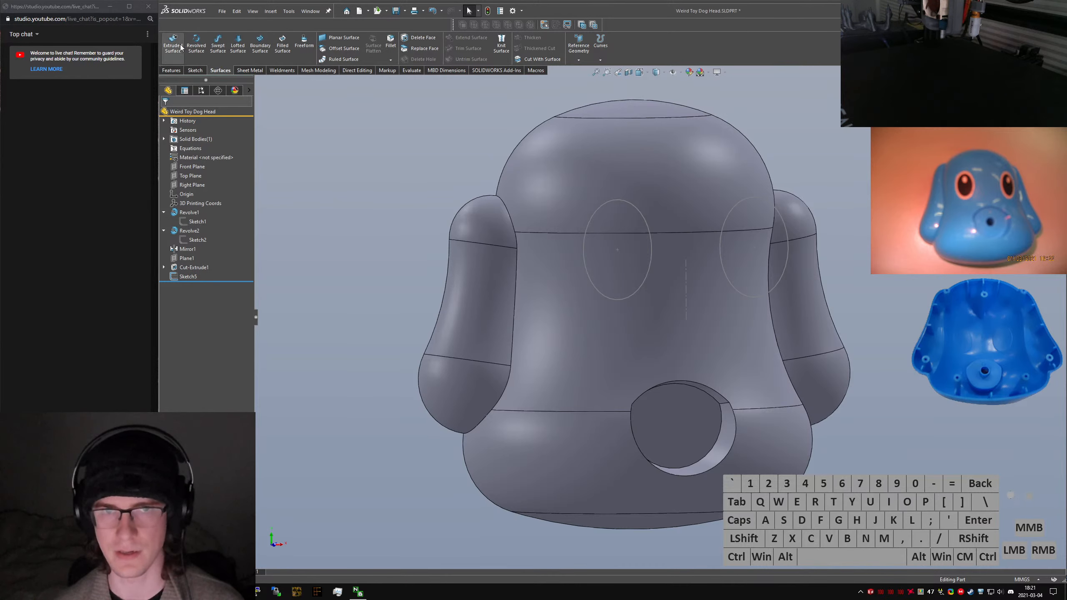
click(343, 48)
ctrl+click(544, 278)
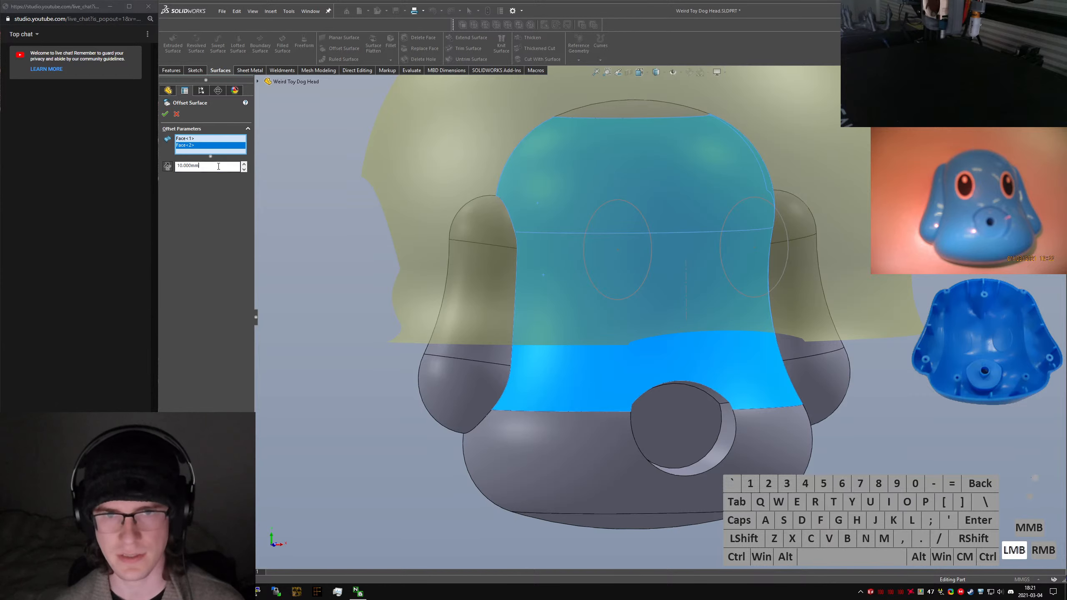
drag(218, 166, 91, 176)
text(0)
key(Return)
key(Return)
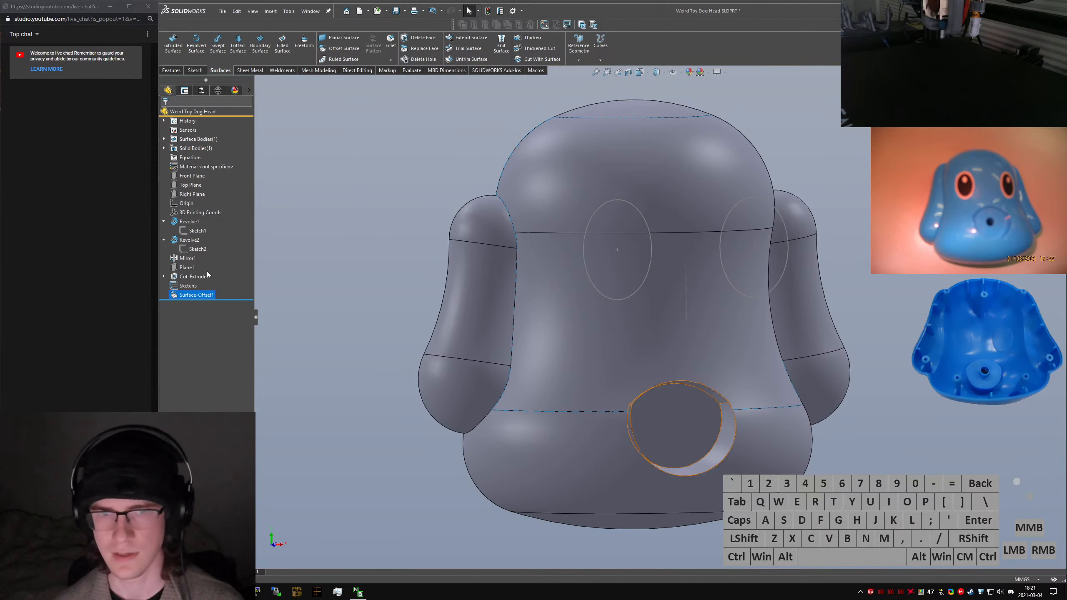
Hide the solid head body so that only the offset surface is displayed
click(164, 148)
right_click(195, 159)
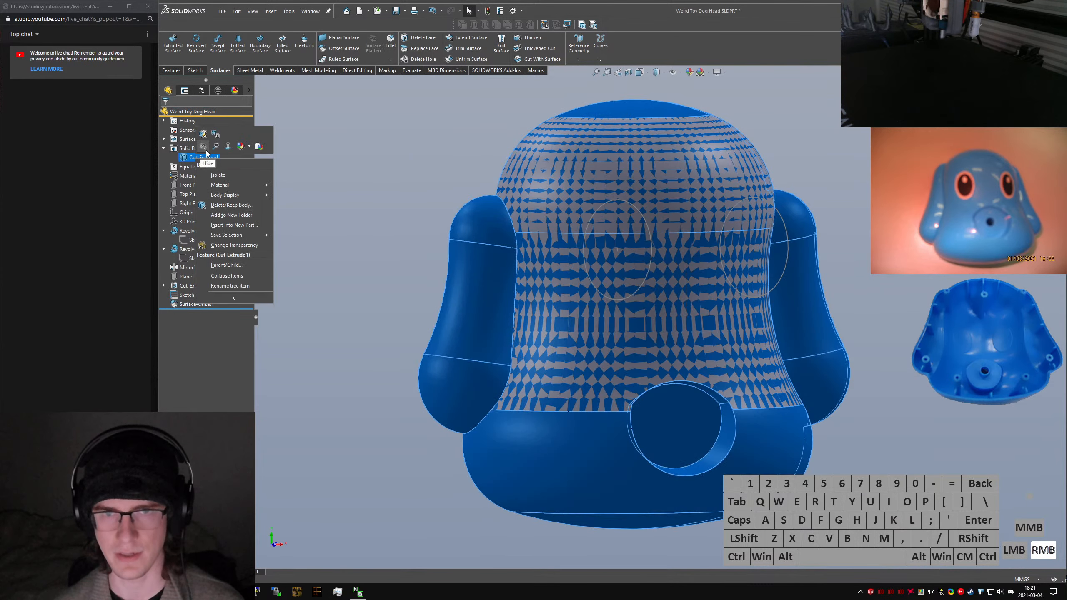
click(206, 150)
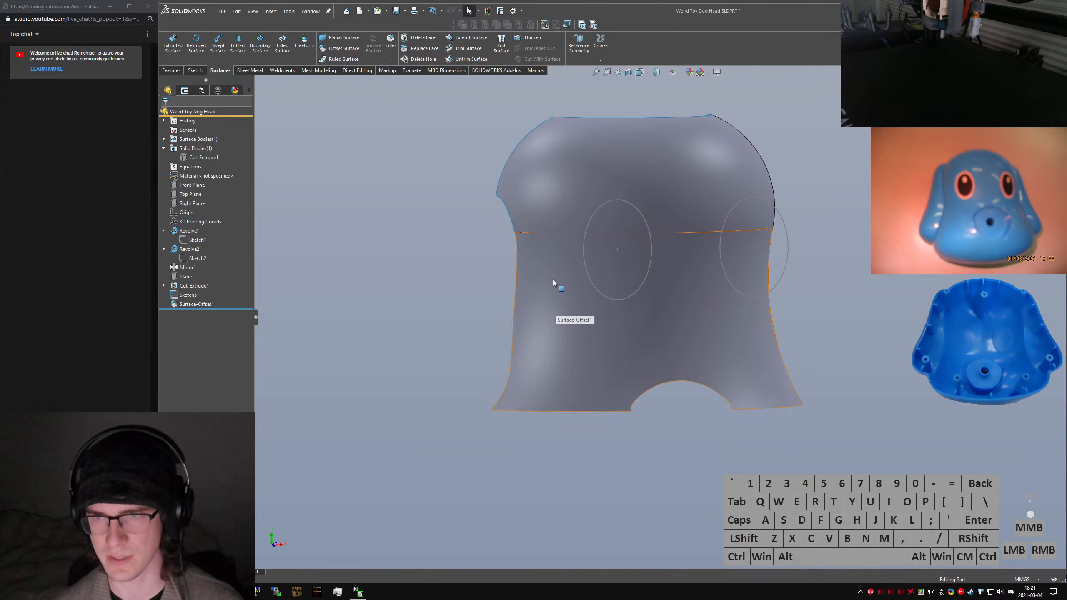
click(201, 304)
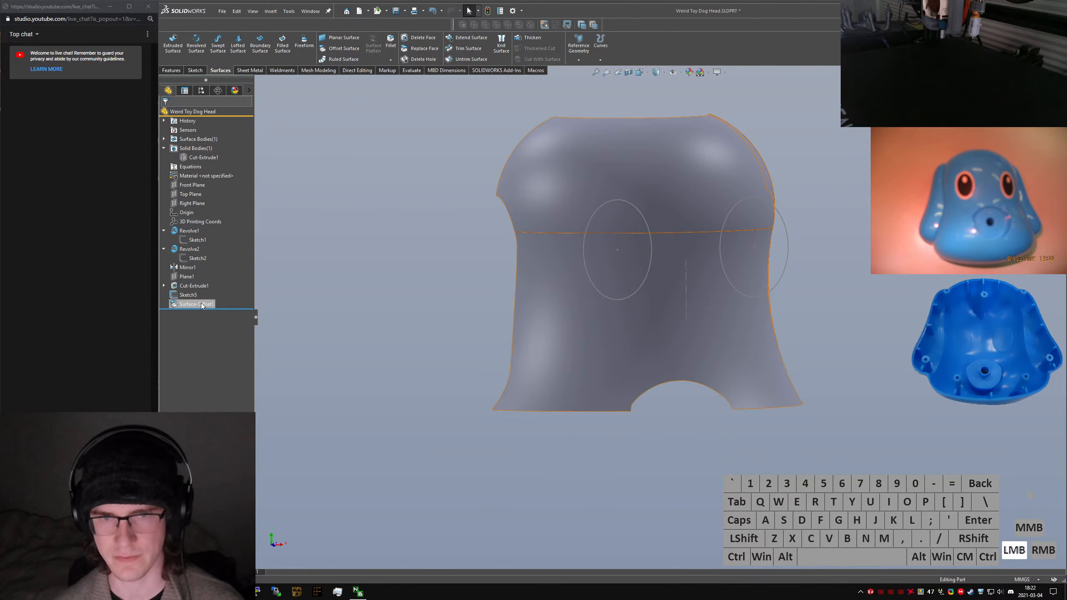
click(209, 280)
click(177, 113)
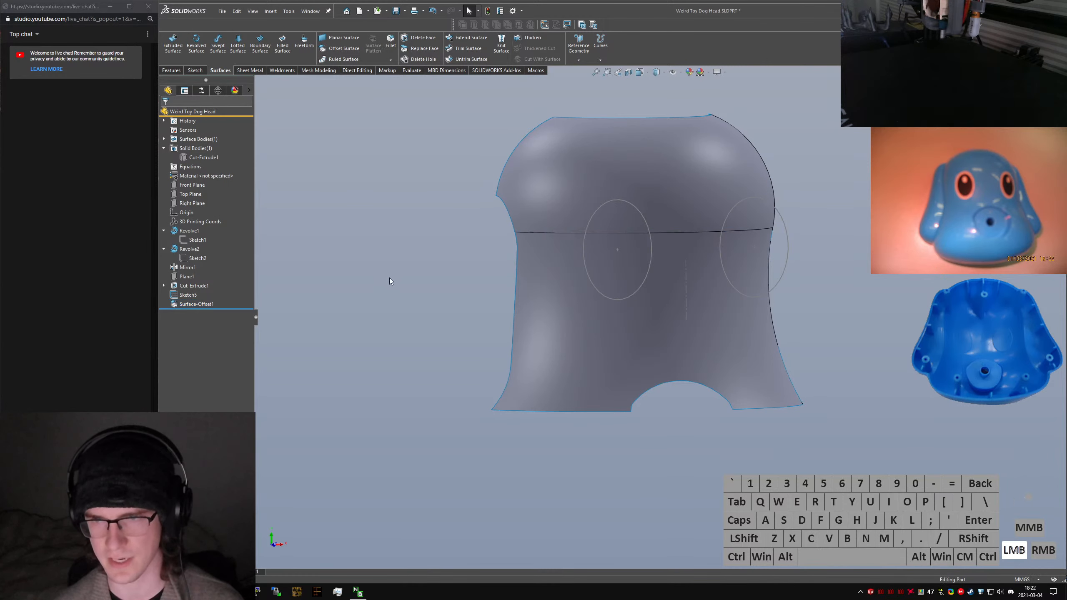
Start an Extruded Cut from the eye sketch, using Surface/Face/Plane as the start condition with the offset surface as reference
click(214, 297)
text(sextru)
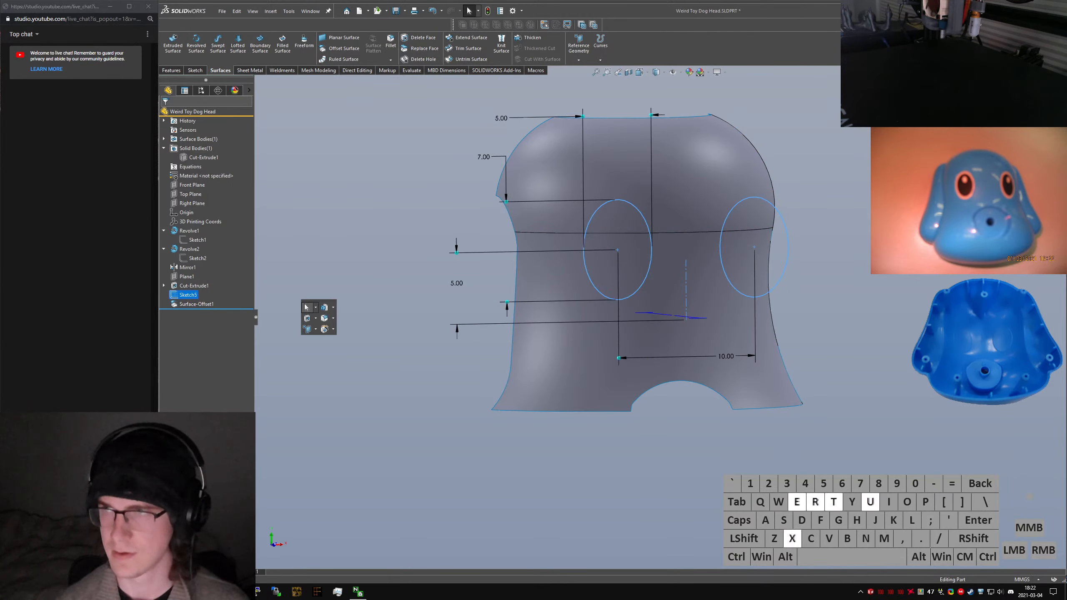
key(Return)
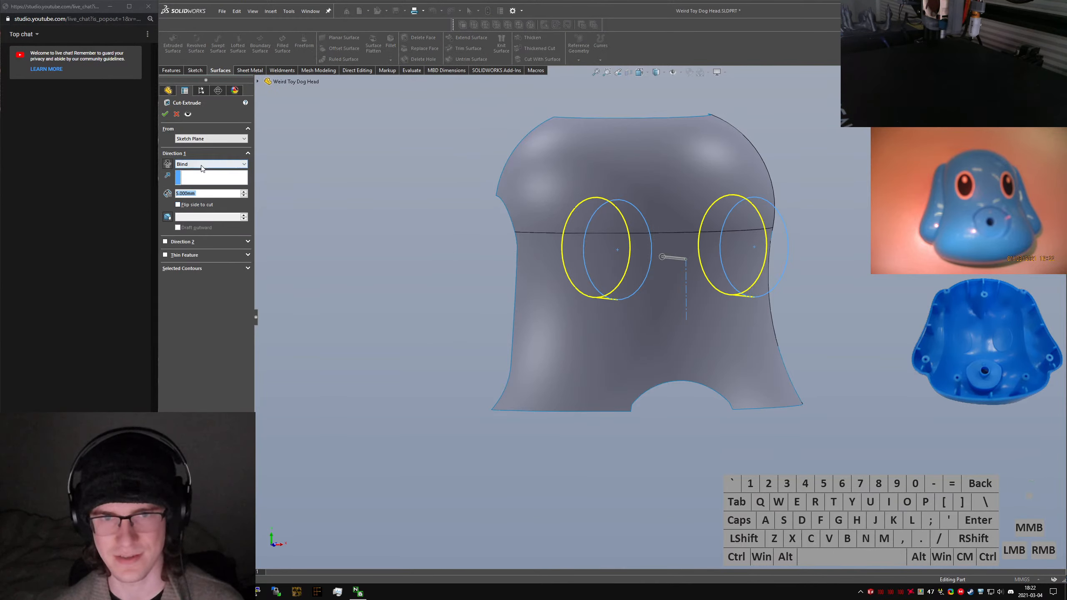
click(202, 168)
click(200, 166)
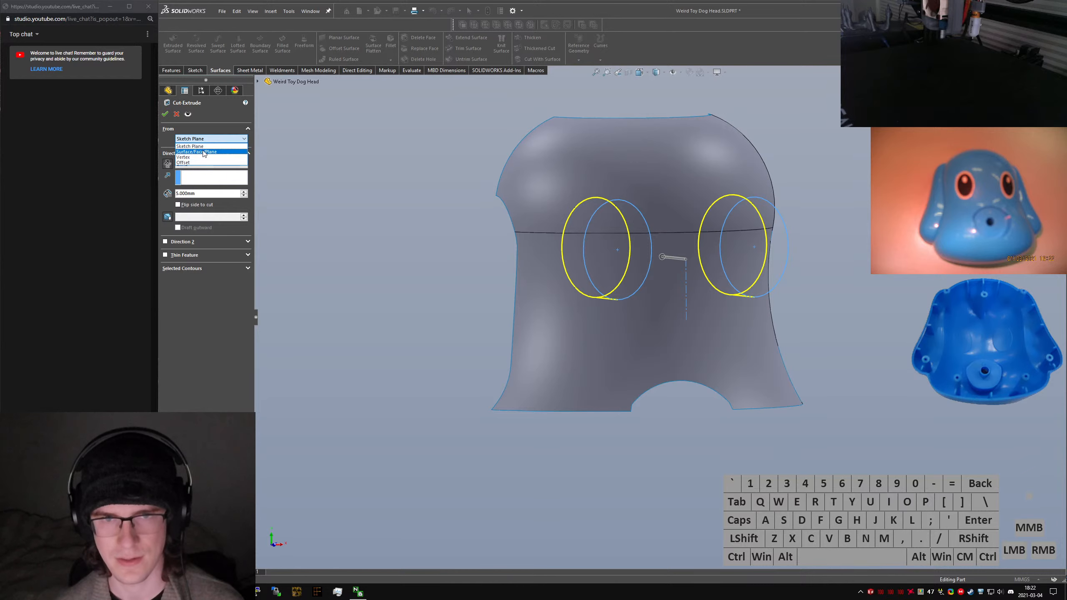
click(196, 151)
click(553, 197)
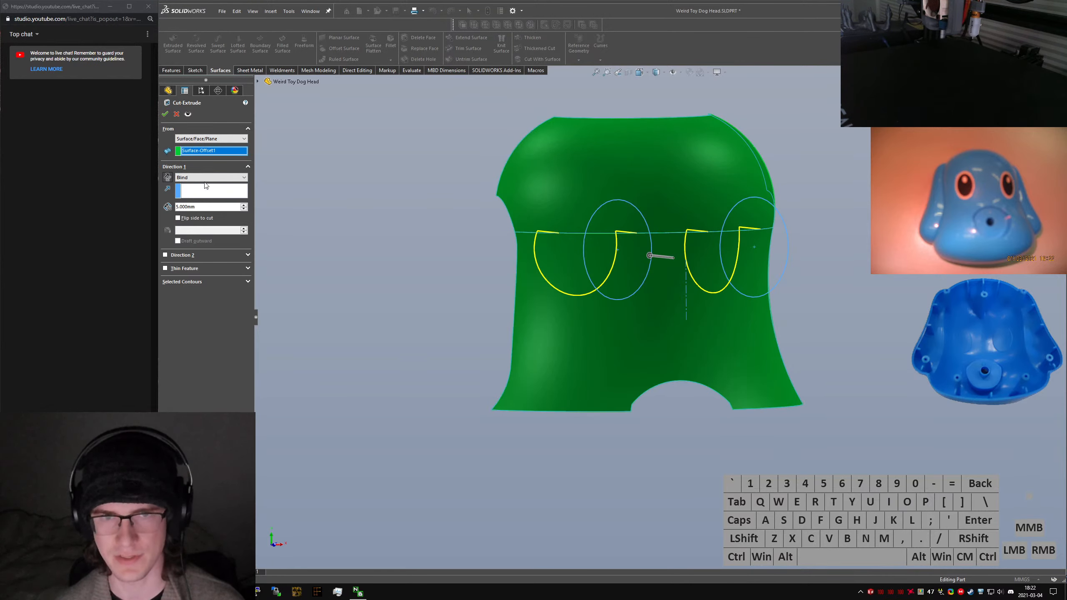
Set the eye cut's blind depth to 1 mm and try to apply it
click(204, 209)
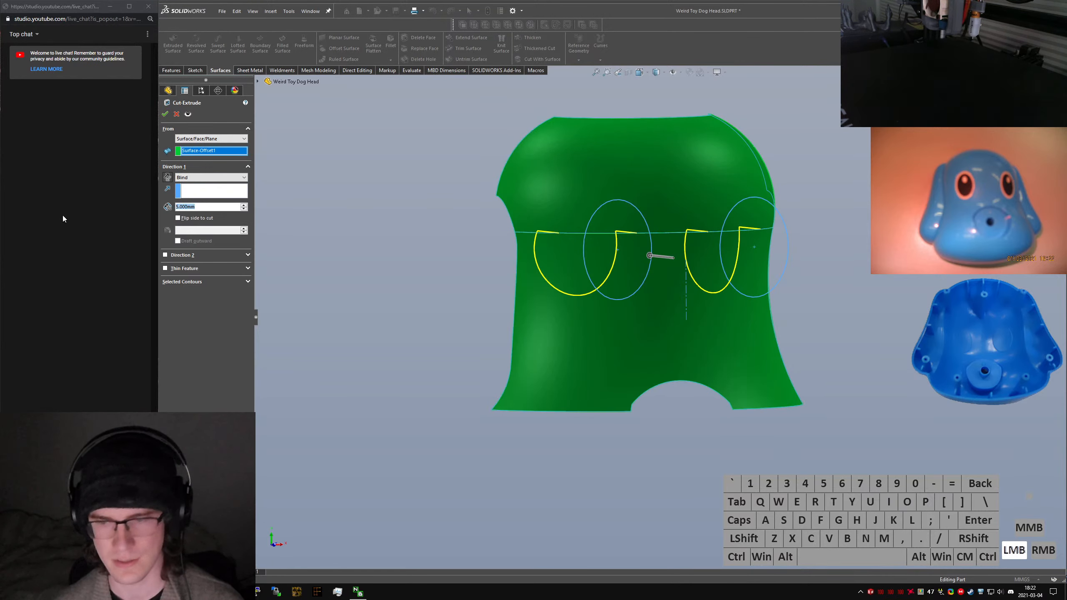
text(1)
key(Return)
click(179, 230)
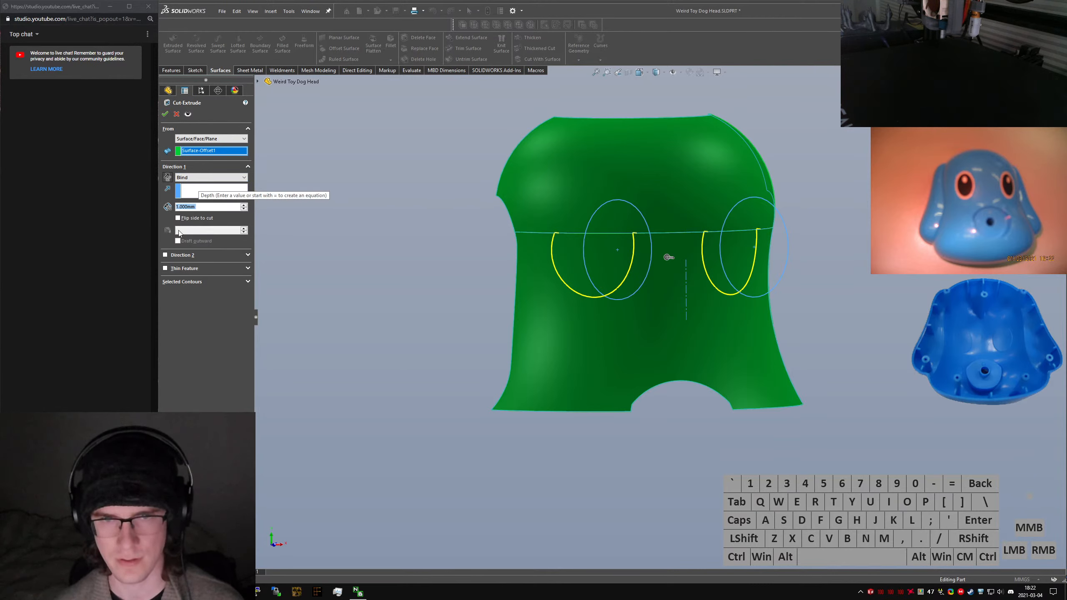
click(178, 230)
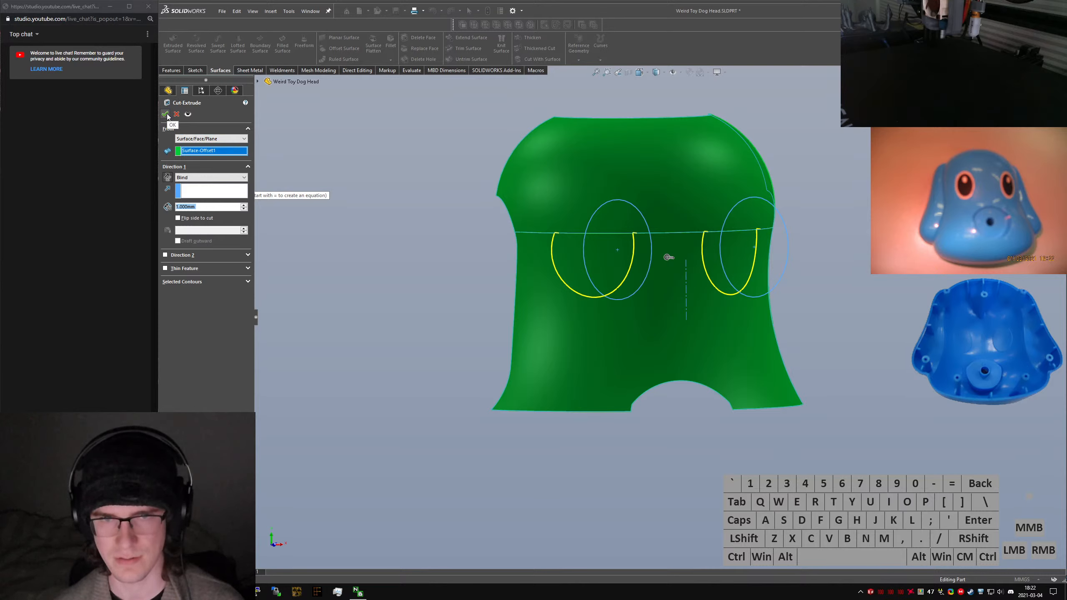
click(188, 285)
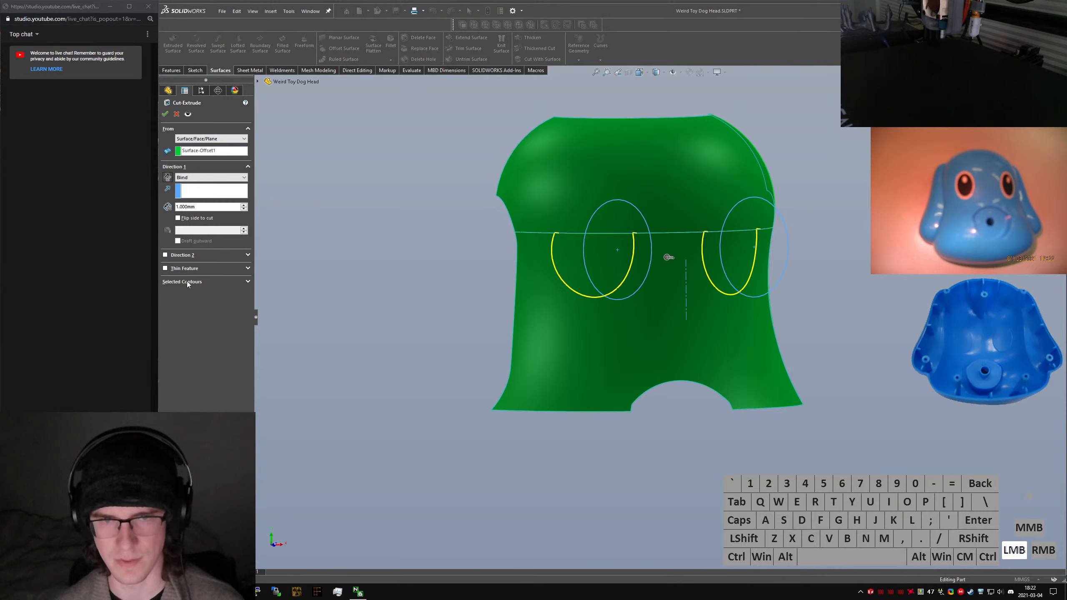
click(181, 283)
Try the eye cut with a blind depth of 0.5 mm, checking its selected contours, and cancel the command
middle_drag(642, 258, 665, 311)
key(s)
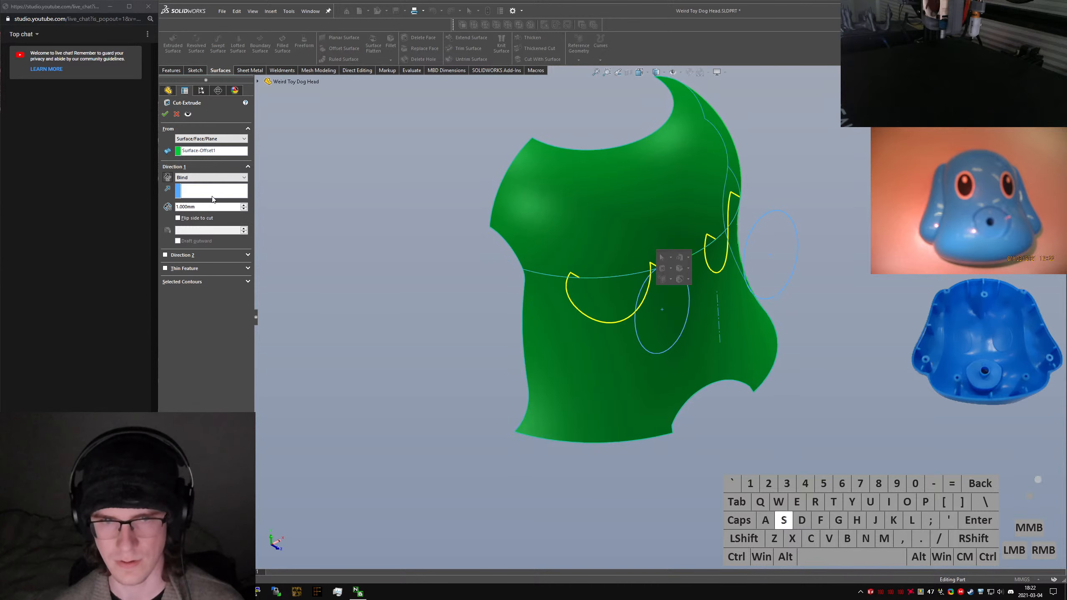
drag(214, 206, 123, 203)
text(ssss)
key(ctrl+a)
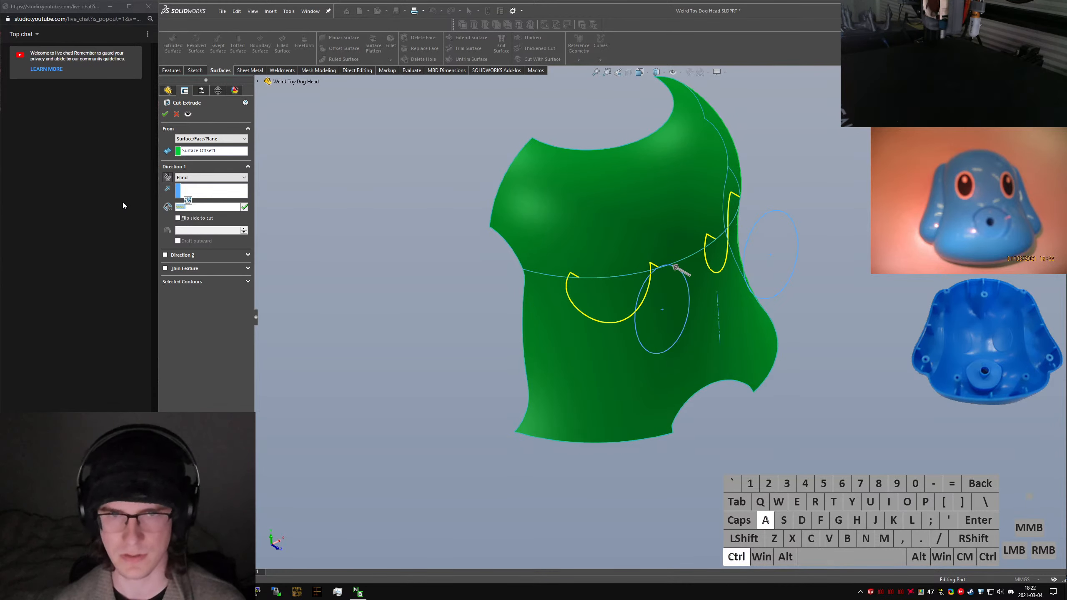
text(.5)
key(Return)
click(206, 283)
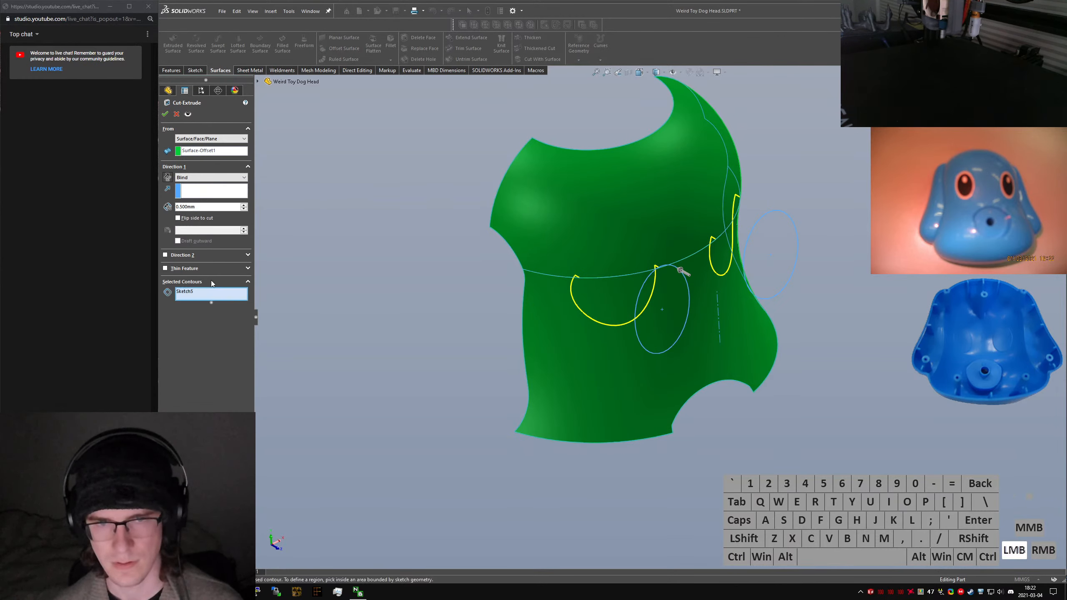
click(165, 114)
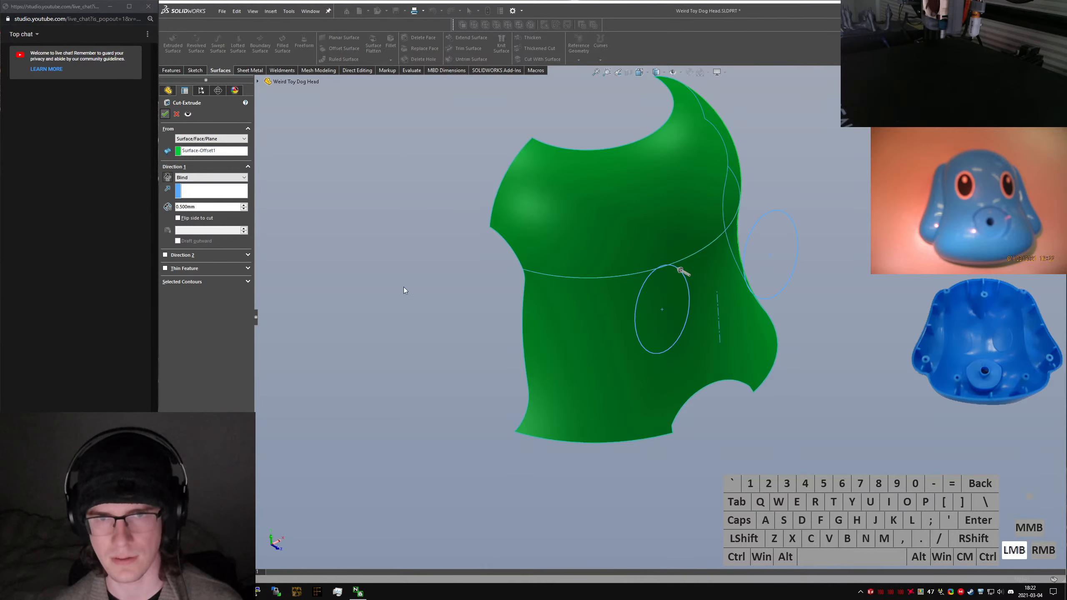
middle_drag(461, 271, 462, 229)
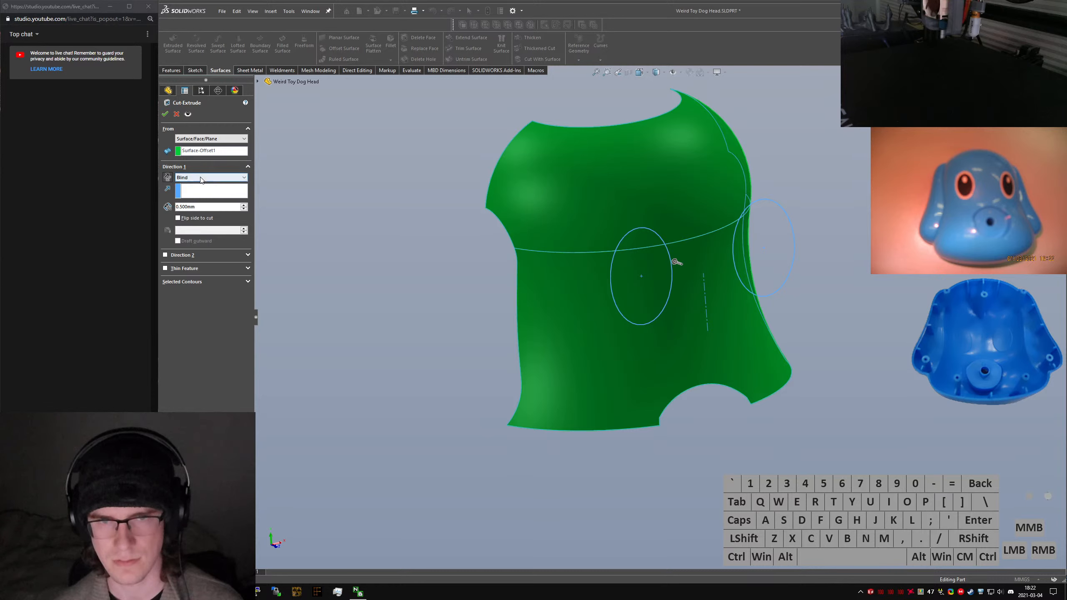
click(189, 285)
click(191, 283)
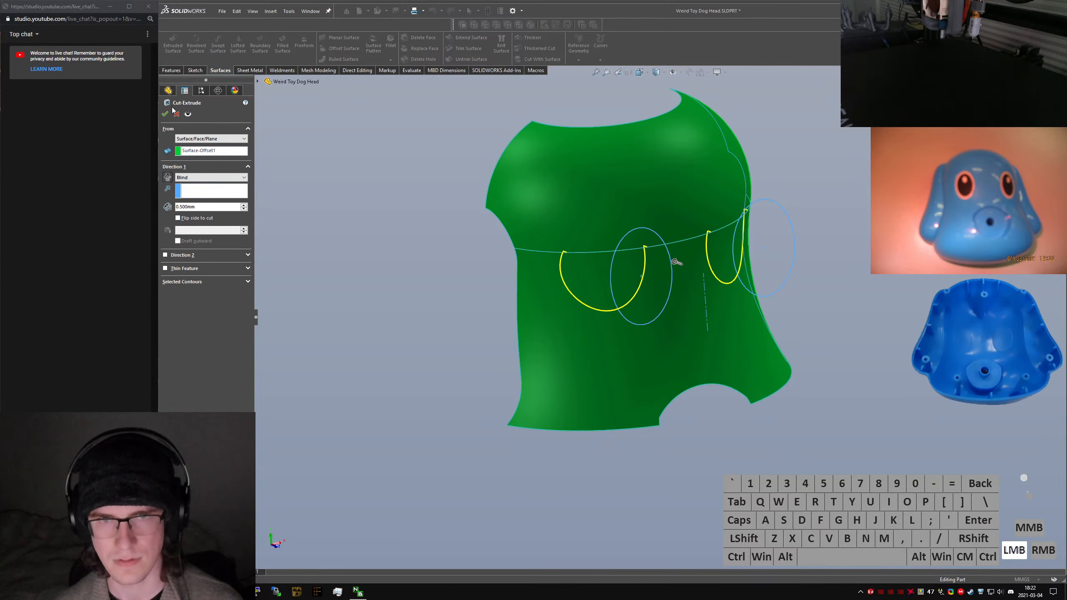
click(177, 116)
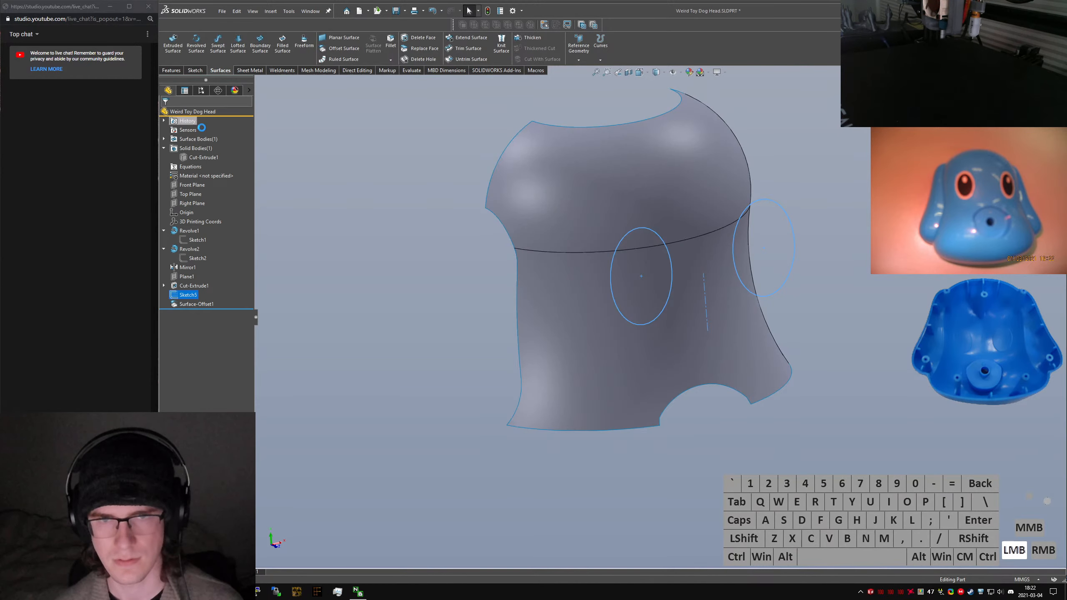
Show the hidden solid head body again
right_click(189, 155)
click(197, 143)
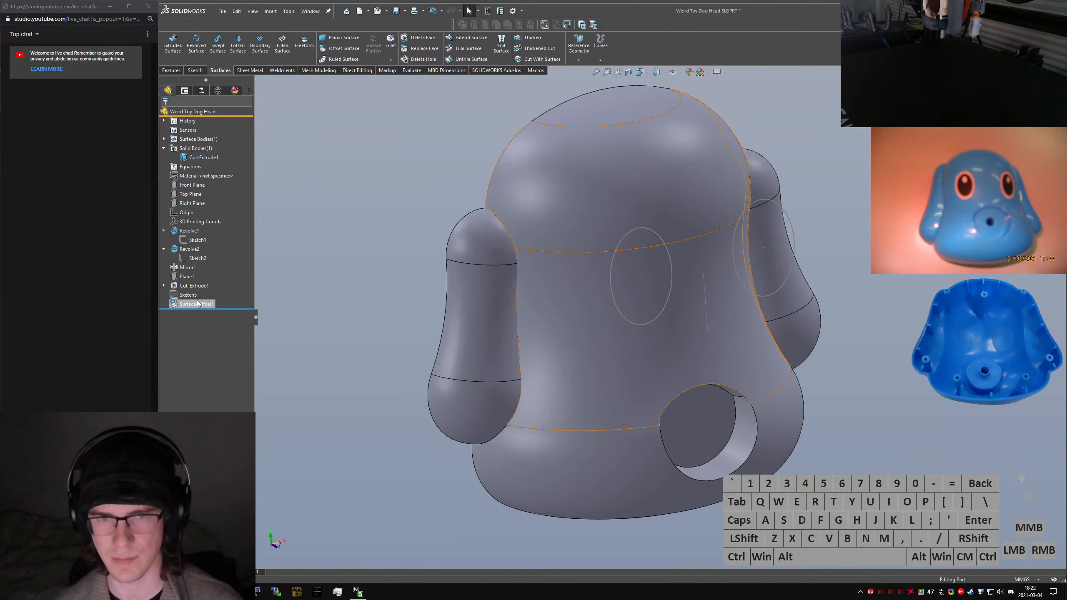
Start an Extruded Cut from the eye sketch, using Surface/Face/Plane as the start condition with the offset surface as reference
click(188, 294)
click(171, 70)
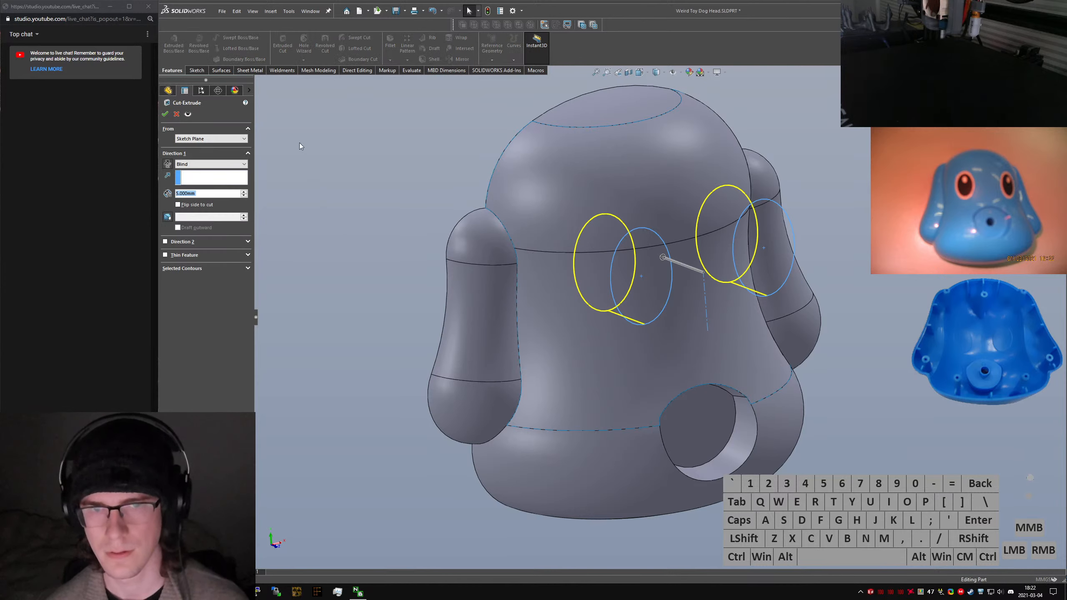
click(258, 82)
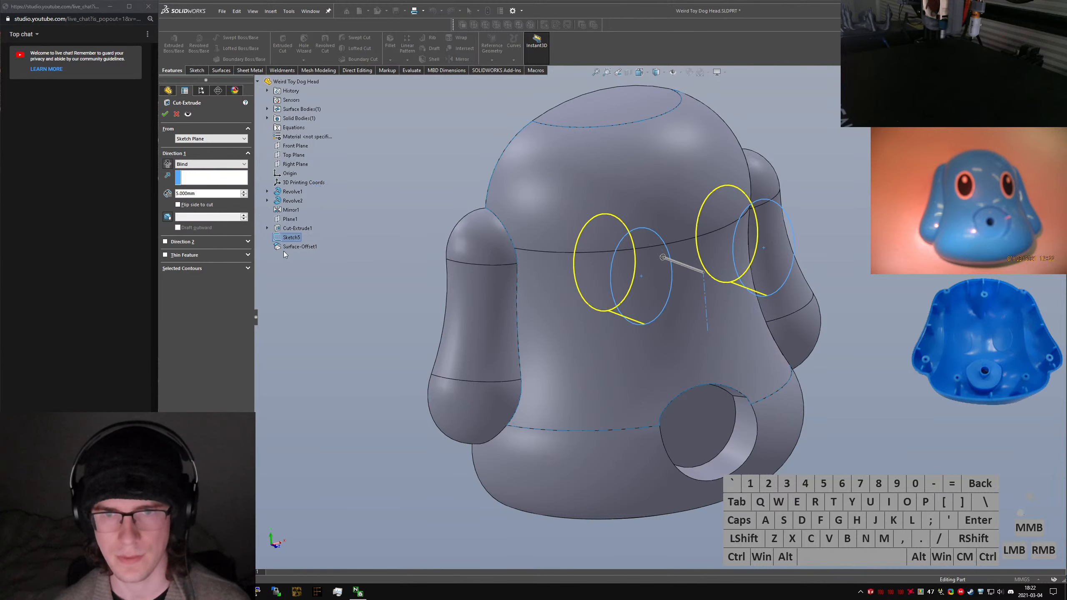
click(205, 139)
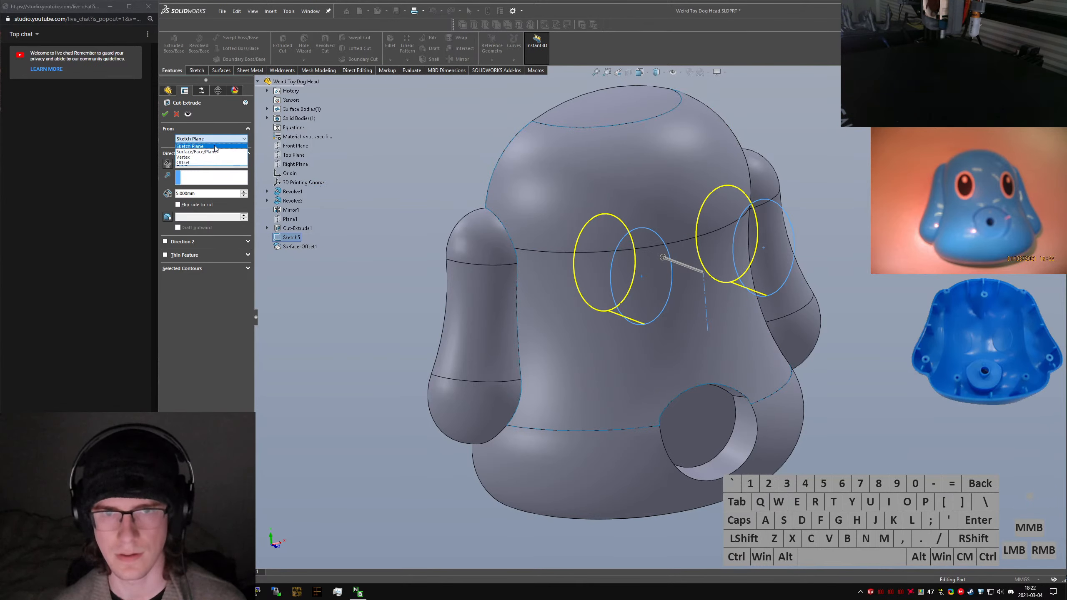
click(215, 152)
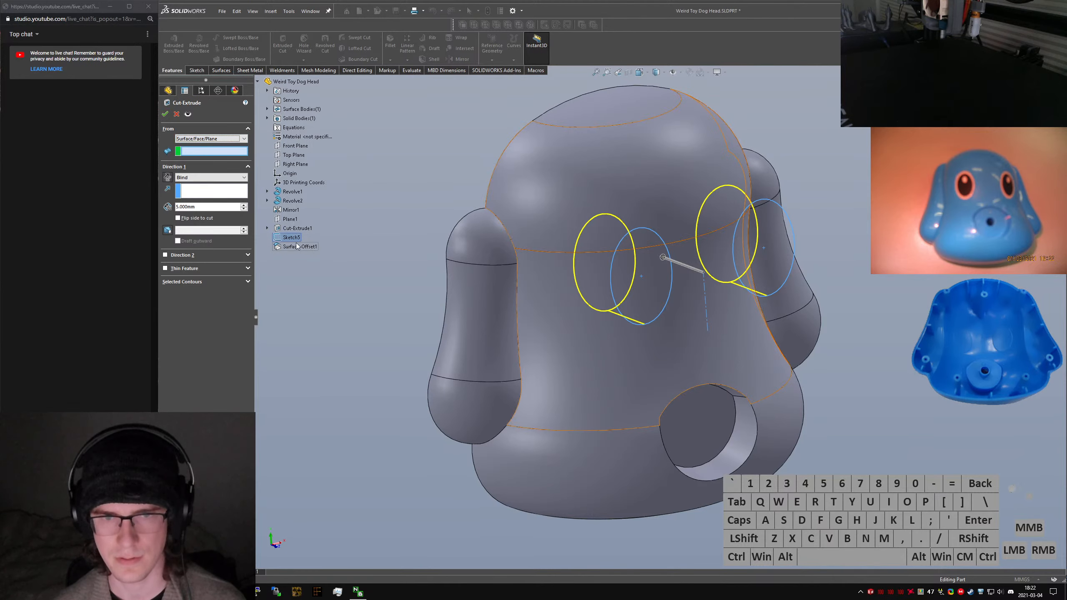
click(566, 331)
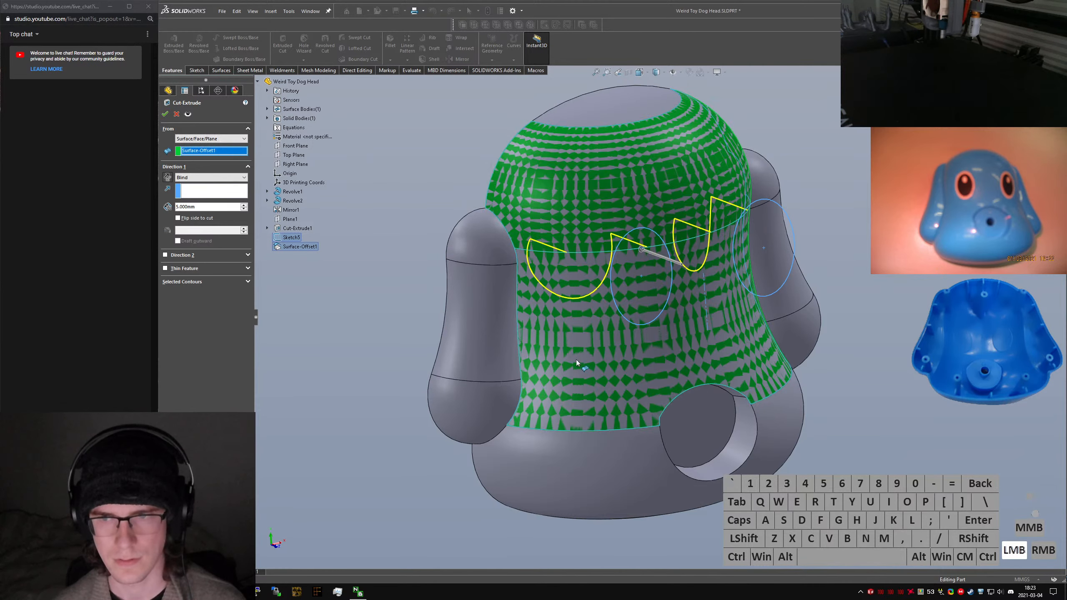
Try the eye cut with a blind depth of 0.5 mm on the visible solid body and cancel the command
click(203, 180)
click(199, 186)
drag(205, 207, 124, 202)
text(0.5)
key(Return)
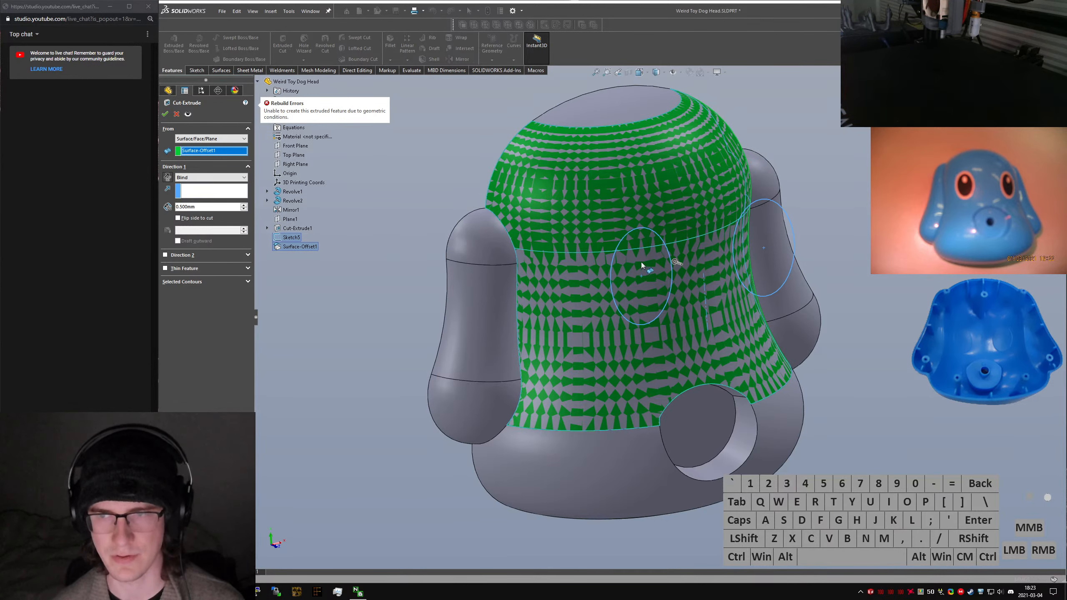
middle_drag(641, 262, 492, 303)
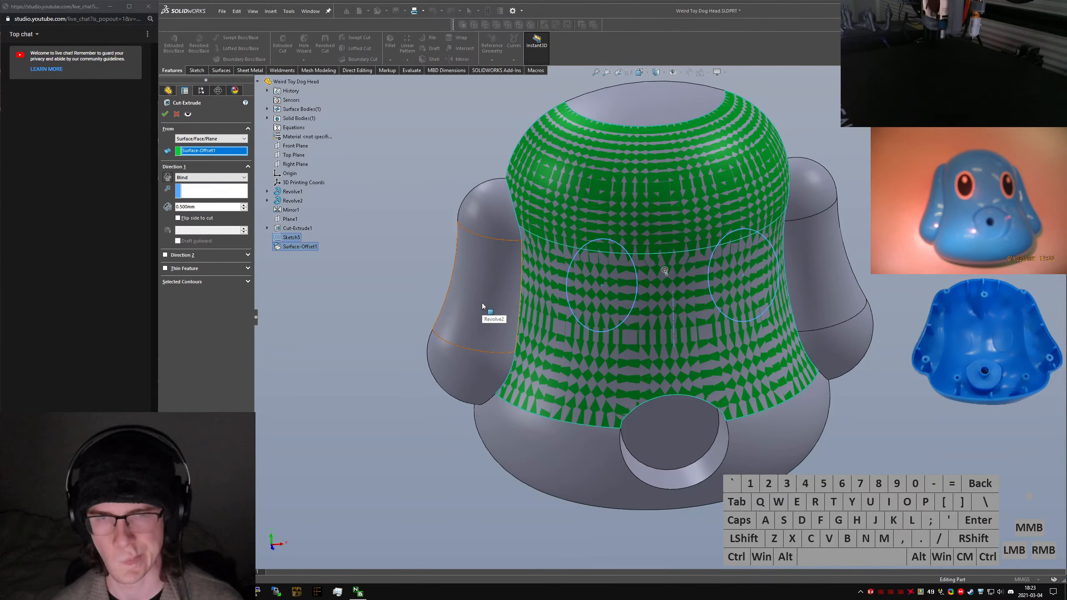
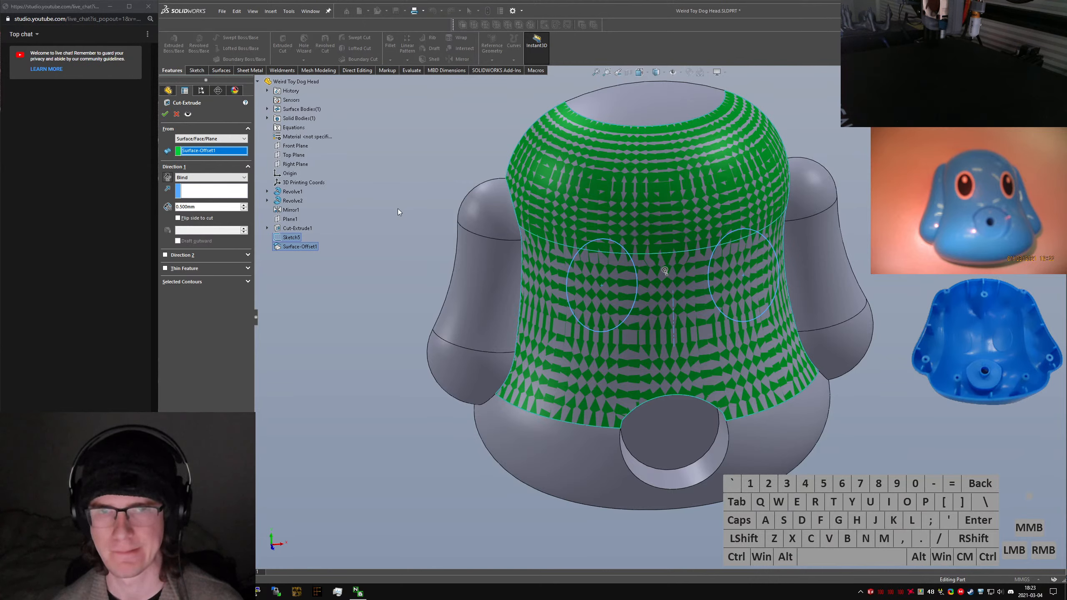
key(Escape)
Delete the offset surface feature from the model
click(198, 304)
key(Delete)
key(Return)
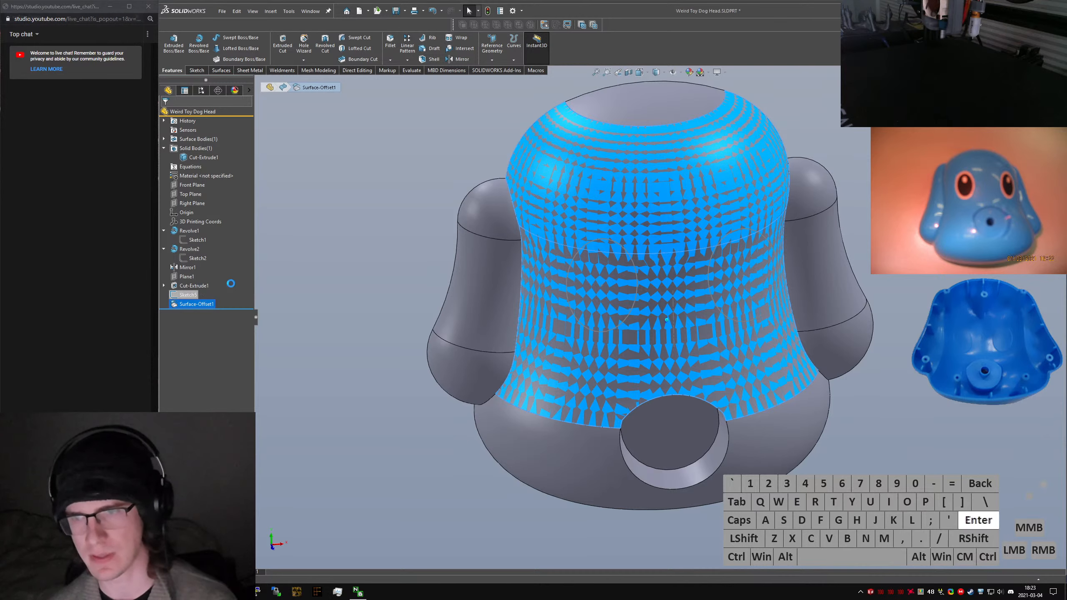
Create a Split Line from the eye sketch, projecting both ovals onto the upper and lower front faces of the head
click(186, 286)
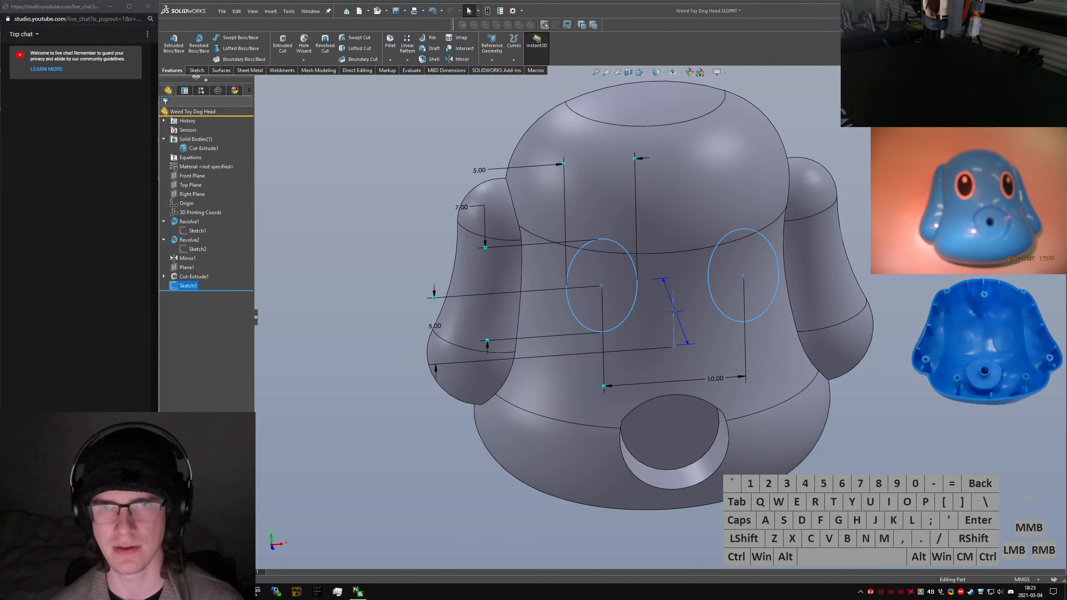
text(split)
key(Return)
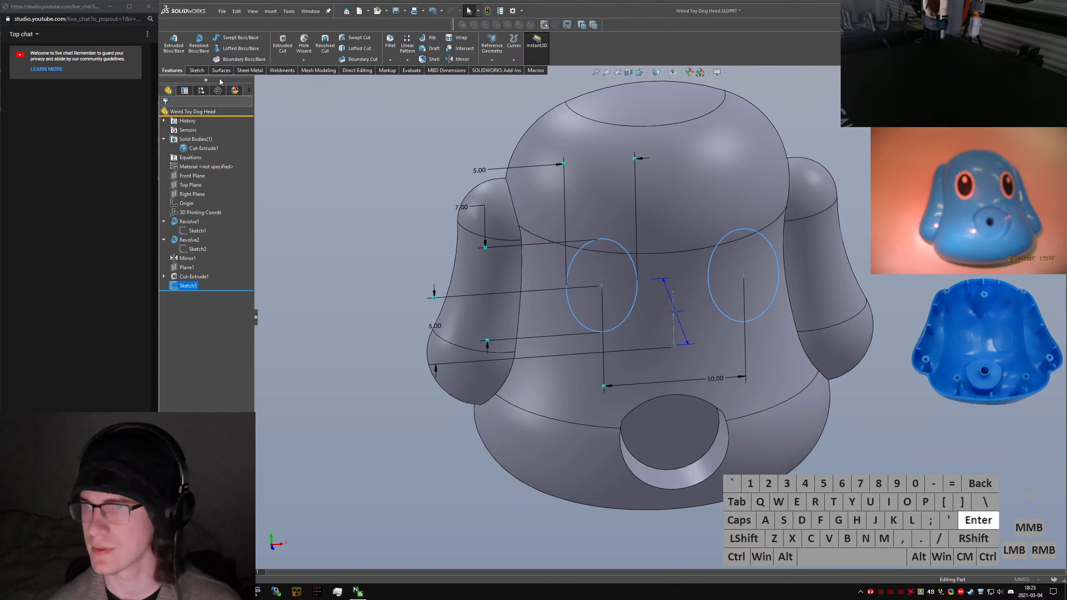
click(573, 229)
right_click(553, 279)
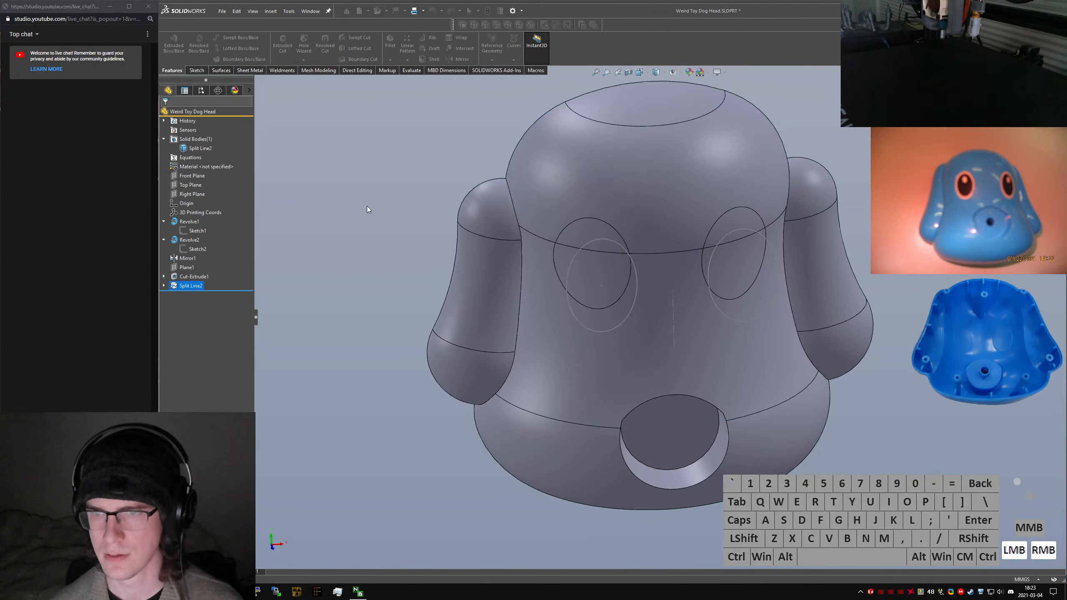
click(369, 209)
Examine the split eye faces from several angles and check the width dimension of the eye sketch
middle_drag(561, 321, 659, 235)
click(600, 261)
middle_drag(600, 261, 563, 194)
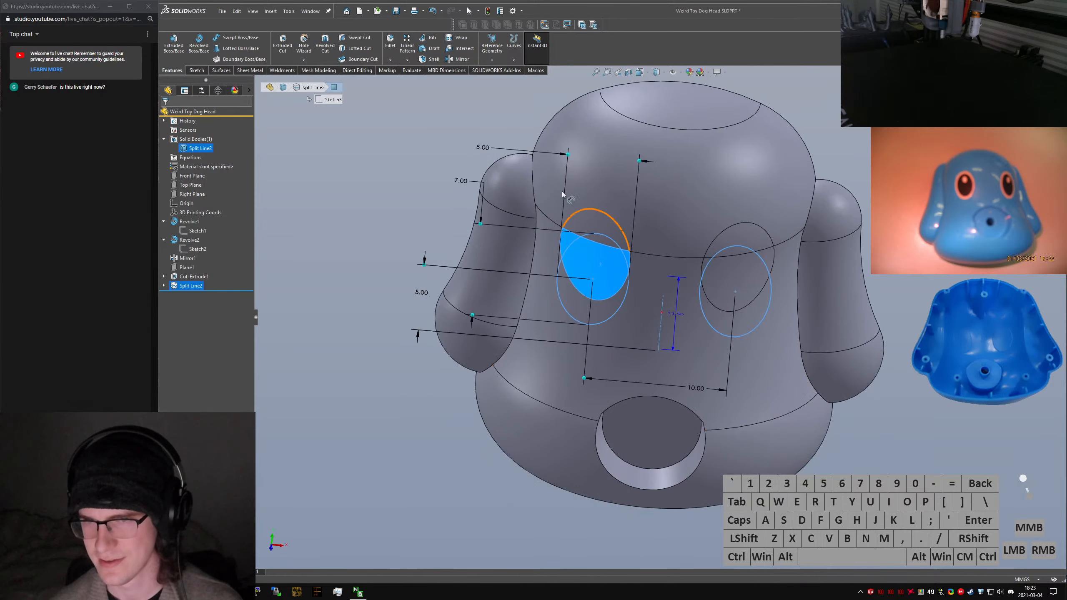
double_click(486, 147)
click(593, 257)
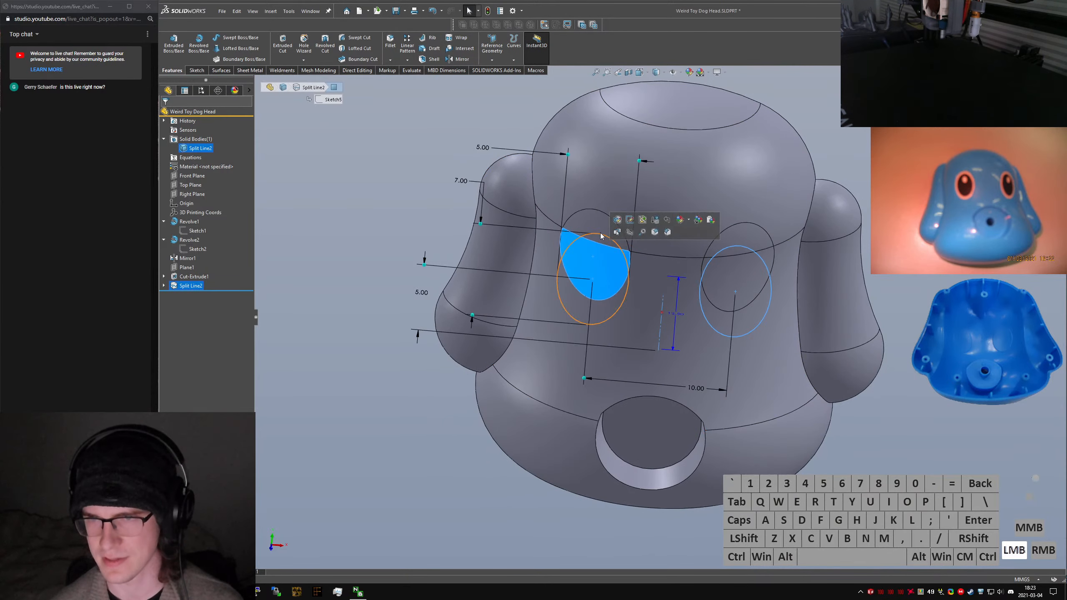
double_click(490, 147)
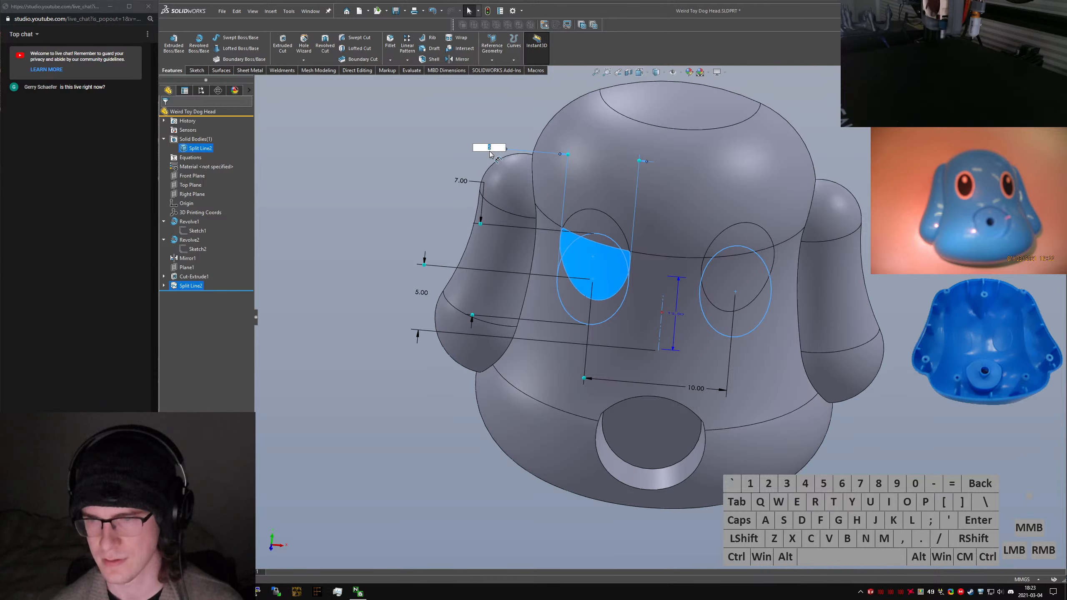
click(681, 248)
middle_drag(682, 248, 681, 354)
click(635, 291)
click(696, 319)
middle_drag(699, 309, 755, 265)
click(866, 220)
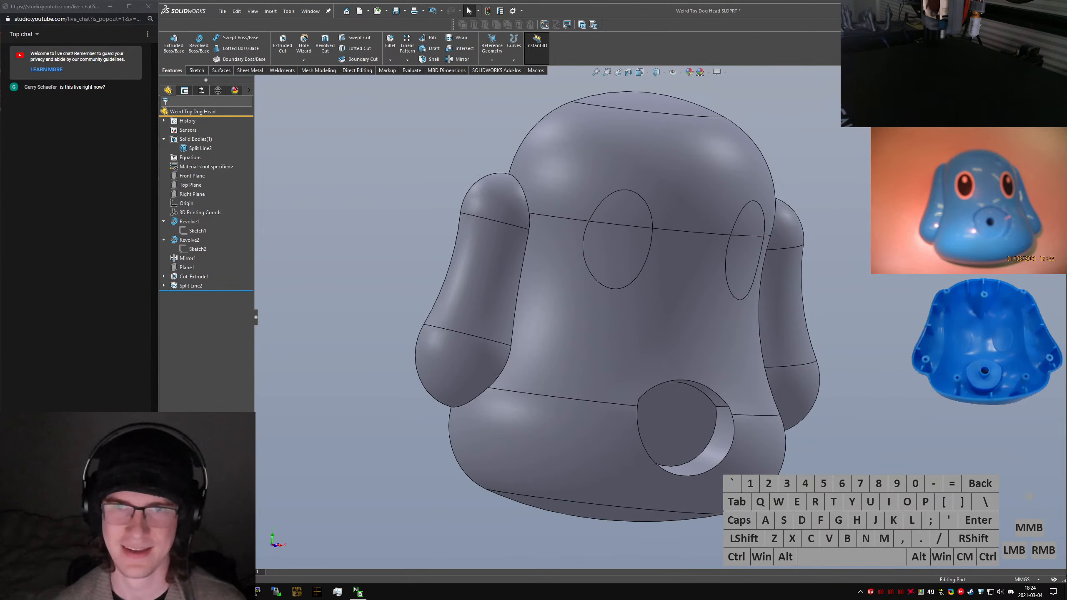
click(355, 119)
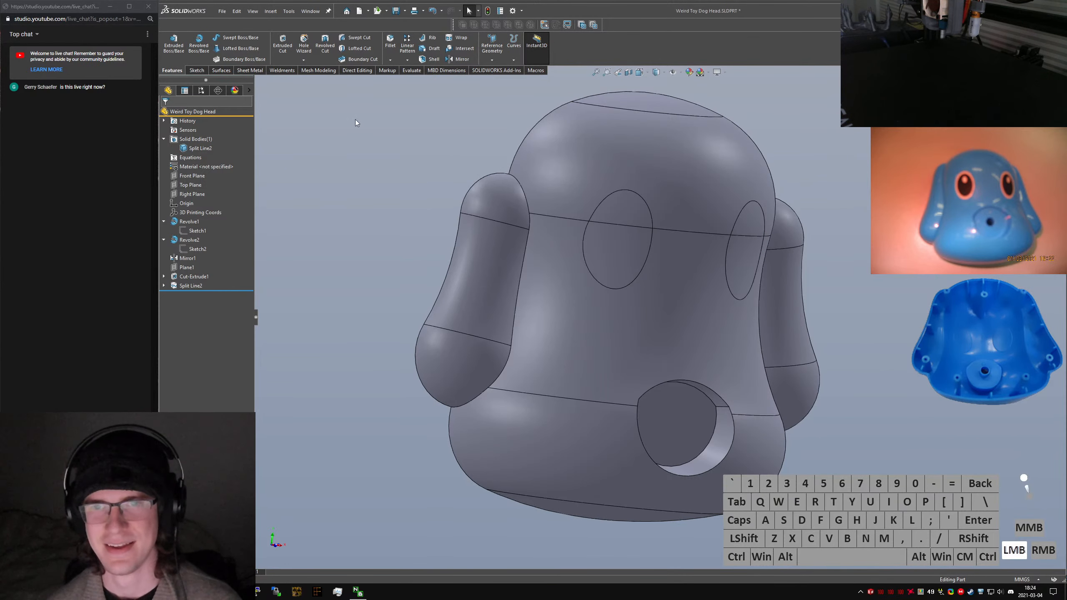
click(230, 71)
click(171, 71)
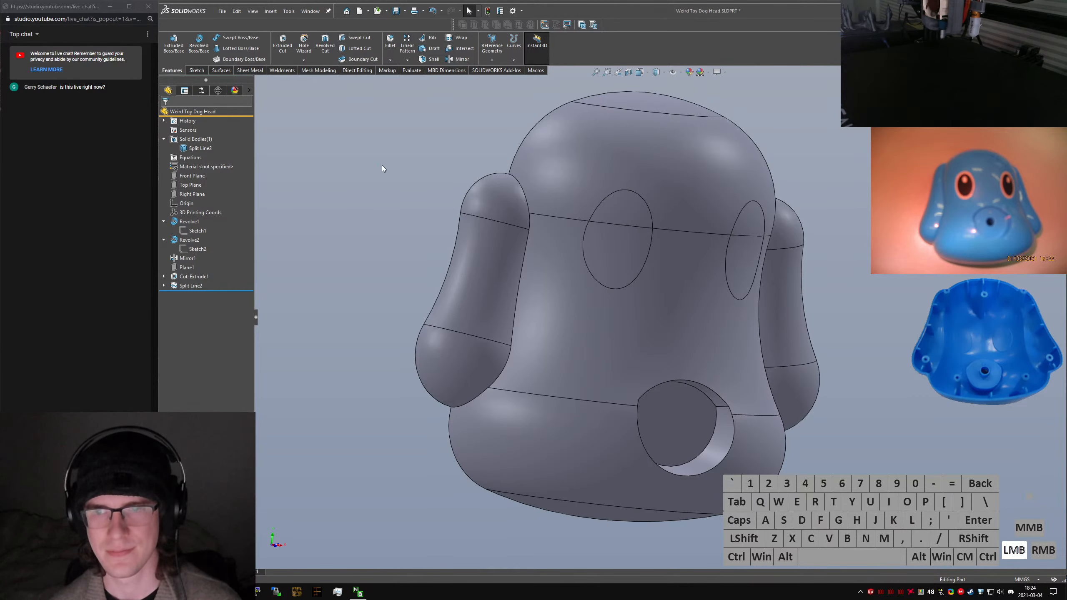
middle_drag(382, 165, 622, 252)
click(280, 50)
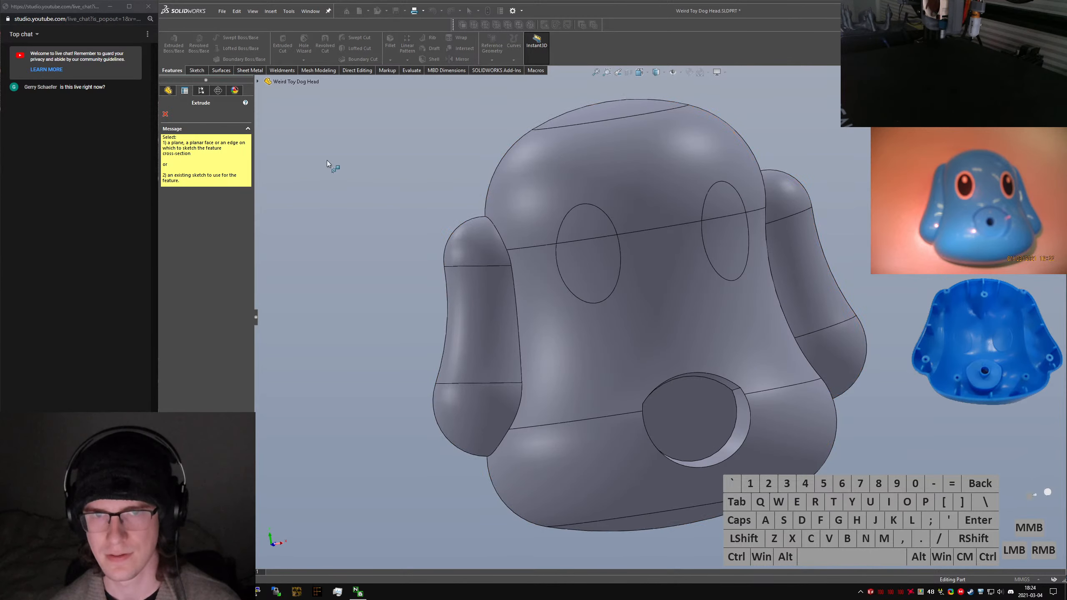
key(Escape)
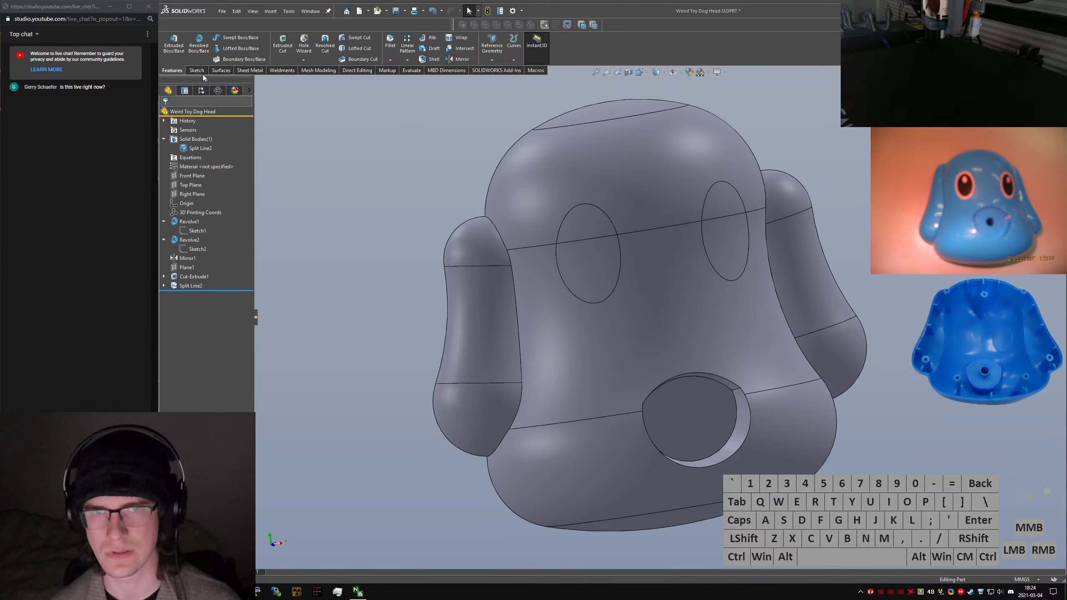
Try Freeform on the upper part of one eye face and an Extruded Surface, cancelling both commands
click(220, 71)
click(305, 55)
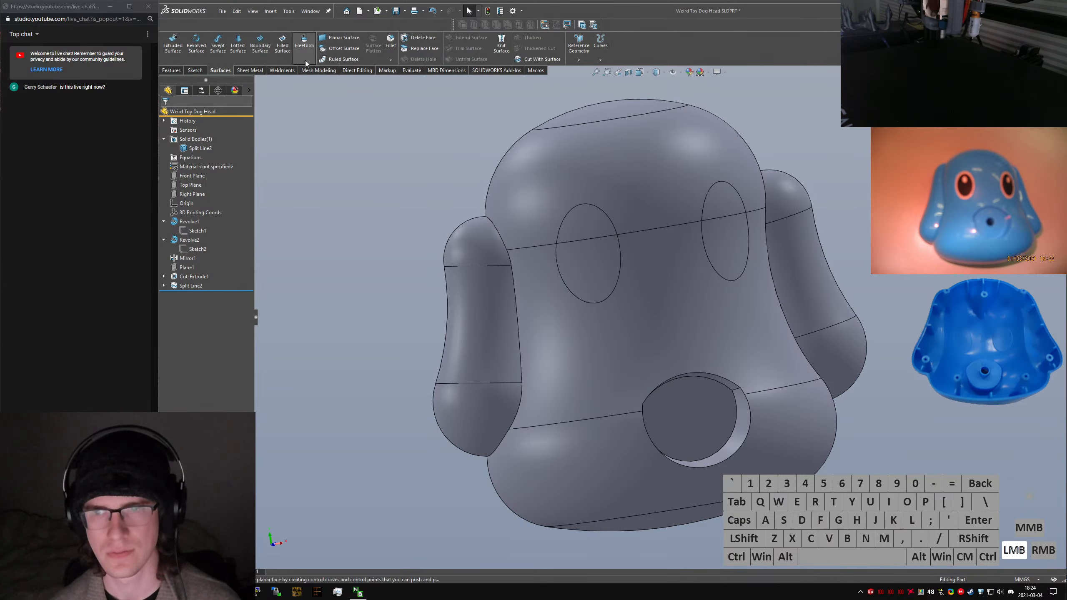
click(585, 228)
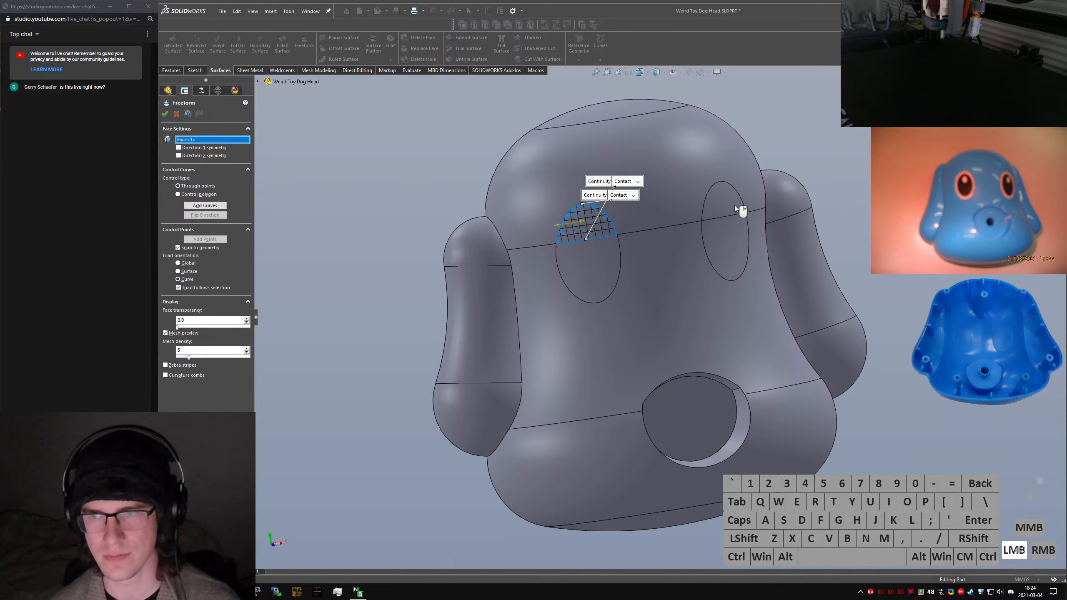
scroll(606, 235, down, 2)
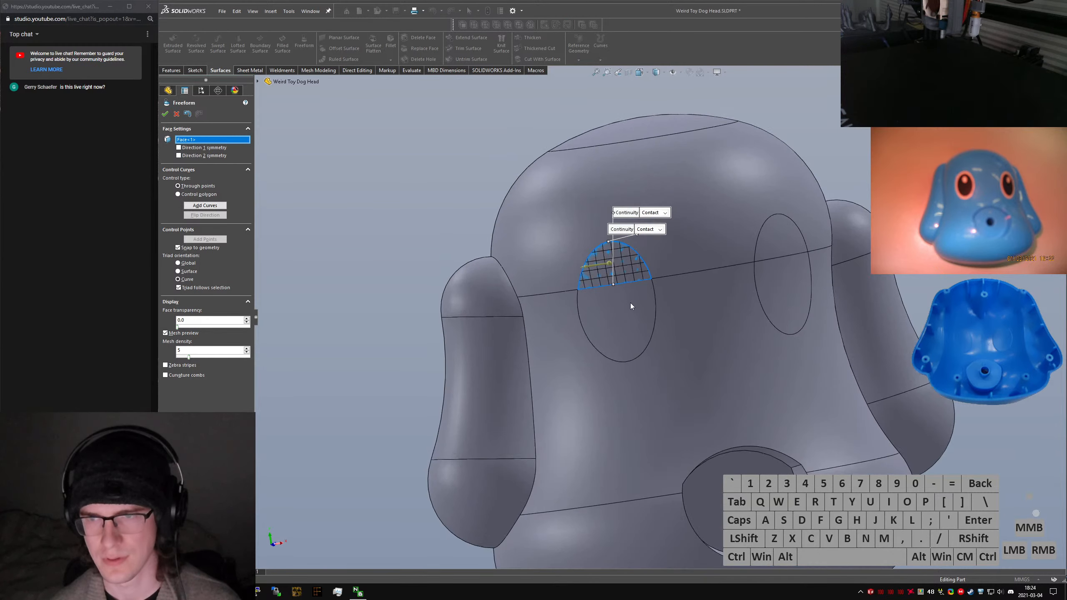
right_click(227, 140)
click(253, 147)
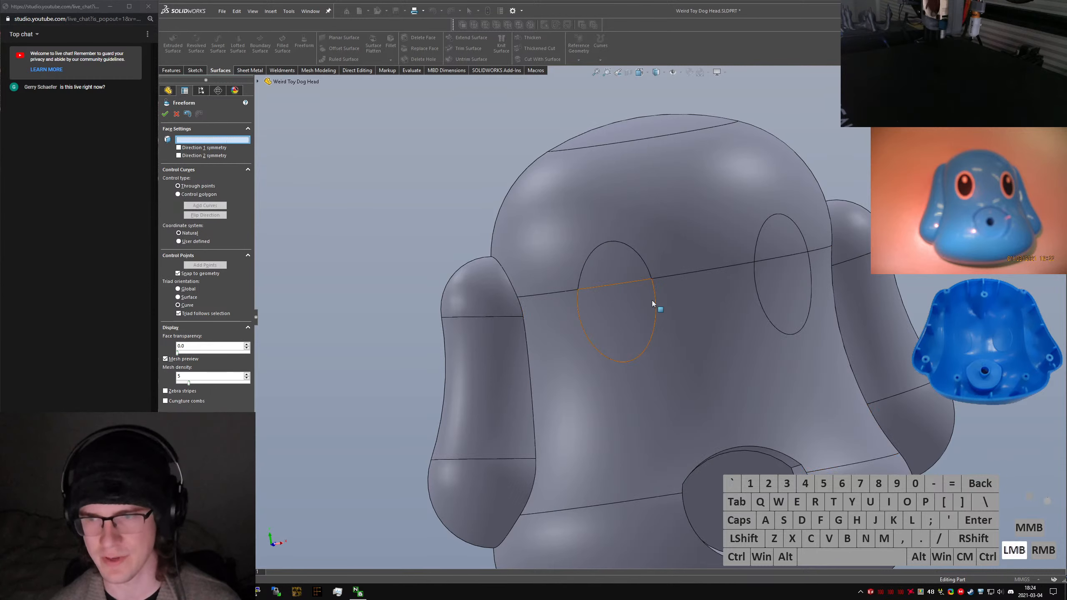
scroll(613, 273, down, 3)
click(176, 113)
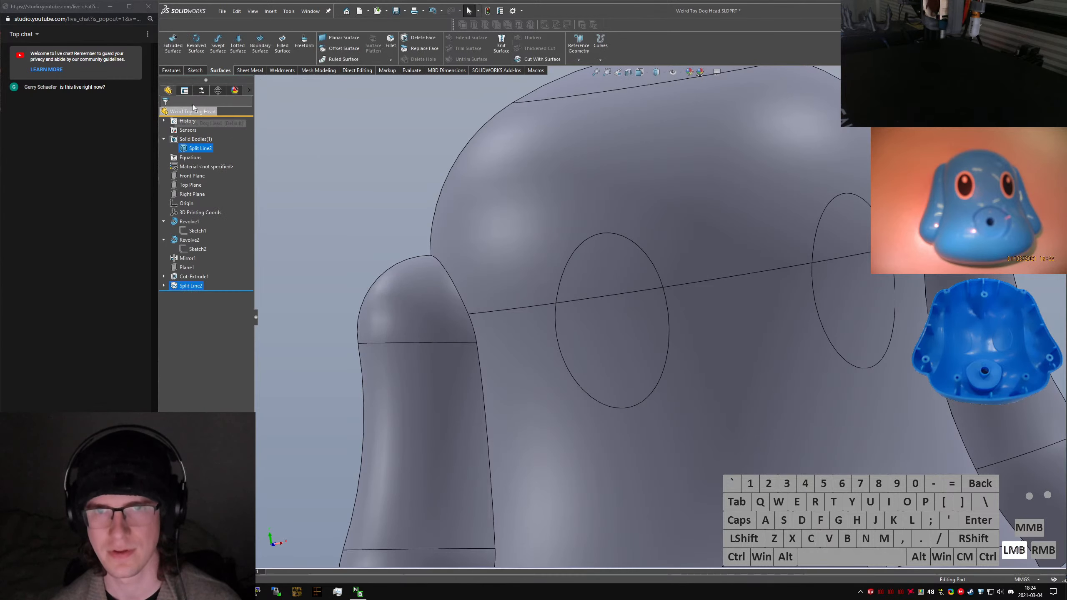
click(172, 42)
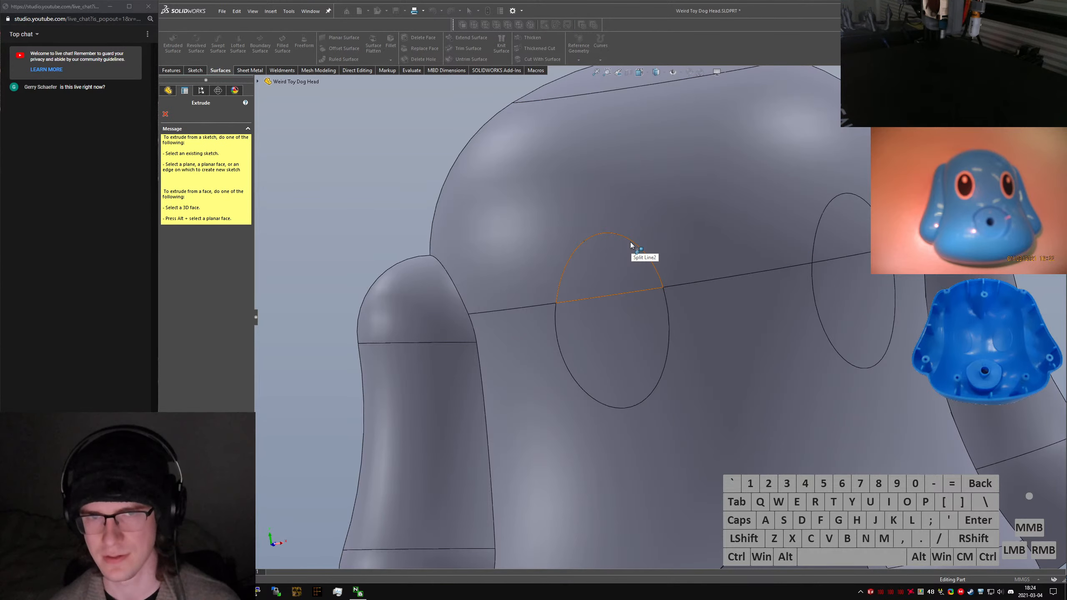
key(Escape)
Delete the flat back face and the upper and lower faces of both eyes with Delete Face
scroll(582, 300, up, 5)
middle_drag(588, 303, 807, 344)
scroll(812, 344, down, 1)
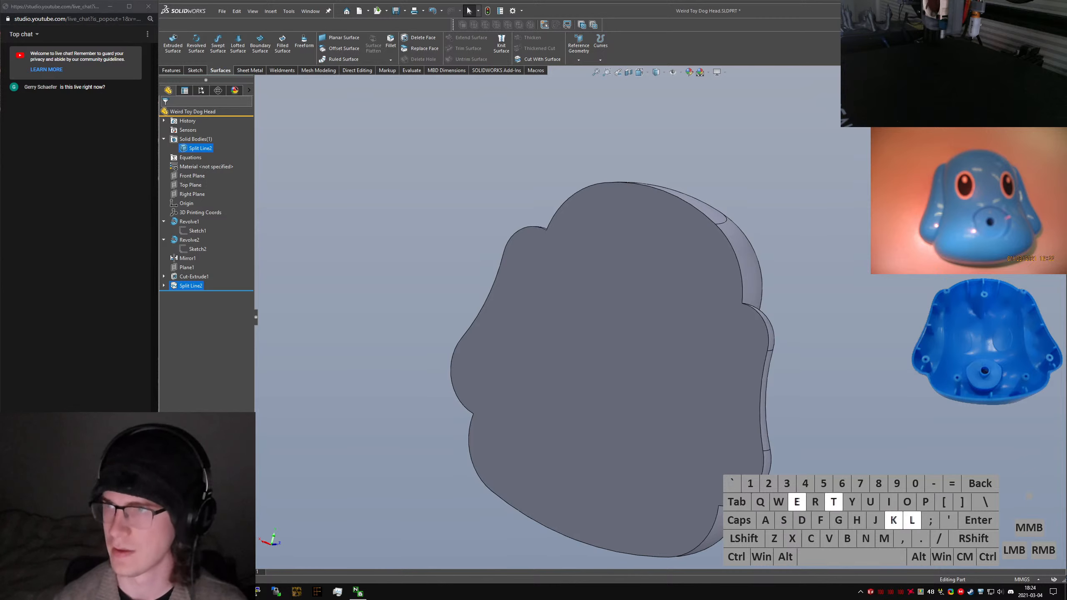
key(ctrl+a)
key(BackSpace)
text(delete)
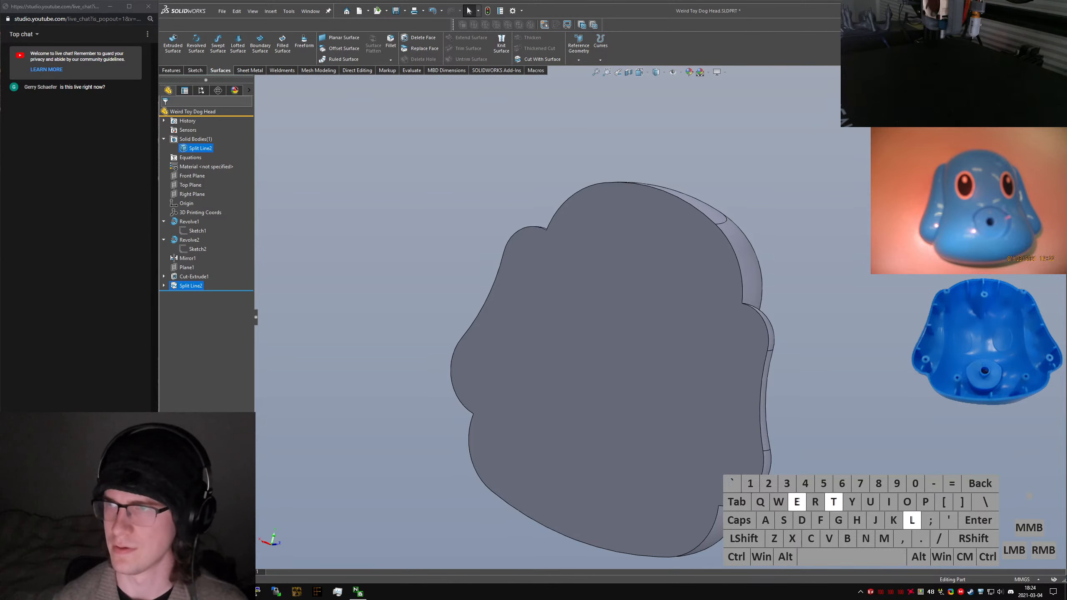
key(Return)
click(571, 401)
middle_drag(570, 402, 596, 288)
click(596, 288)
click(595, 310)
click(724, 290)
click(716, 271)
right_click(717, 271)
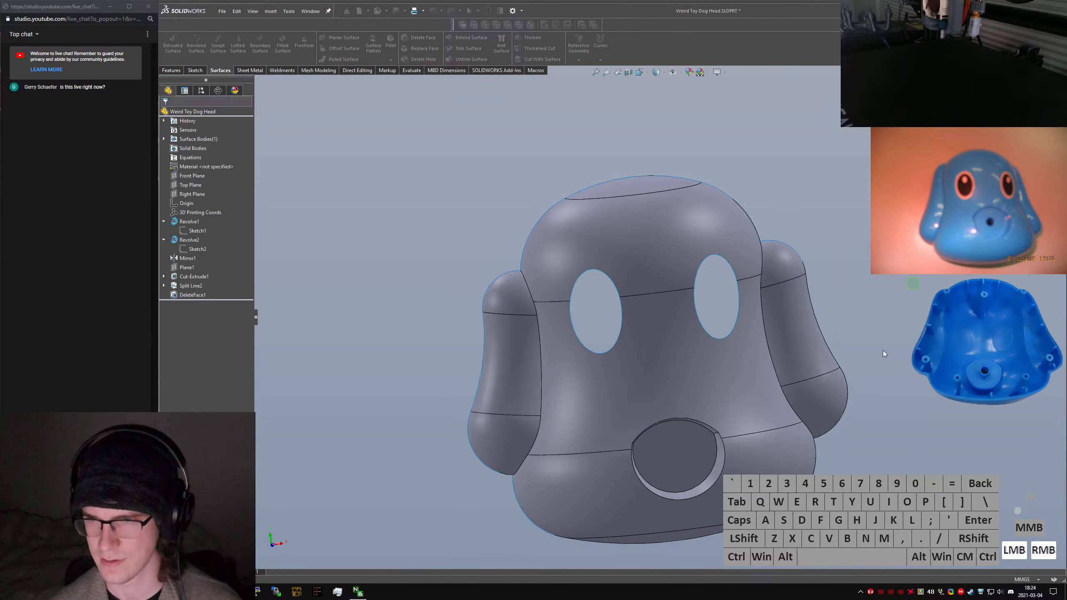
key(s)
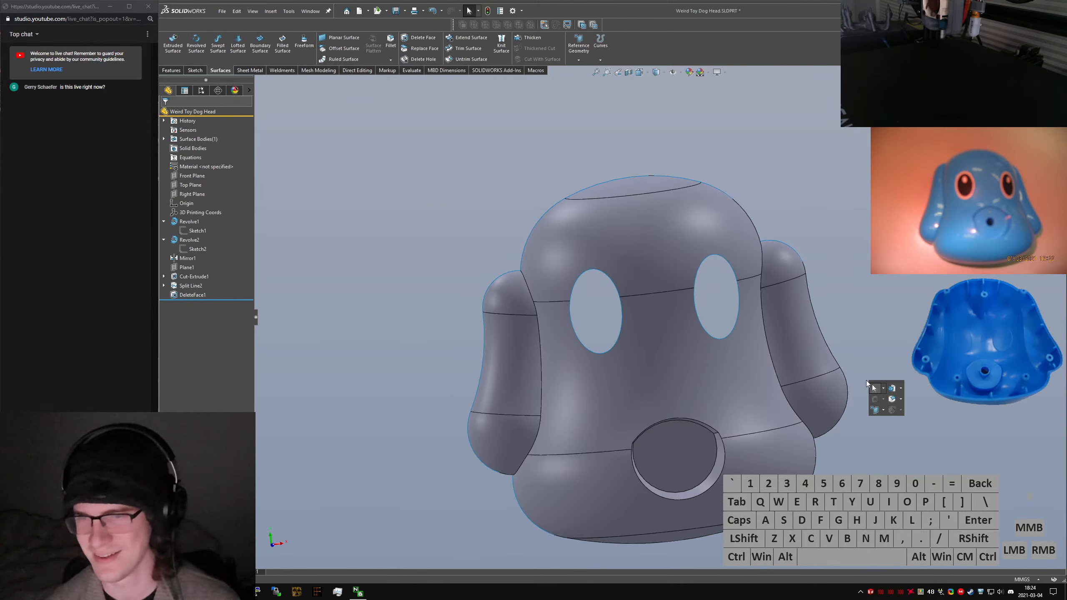
key(s)
key(w)
key(BackSpace)
text(extru)
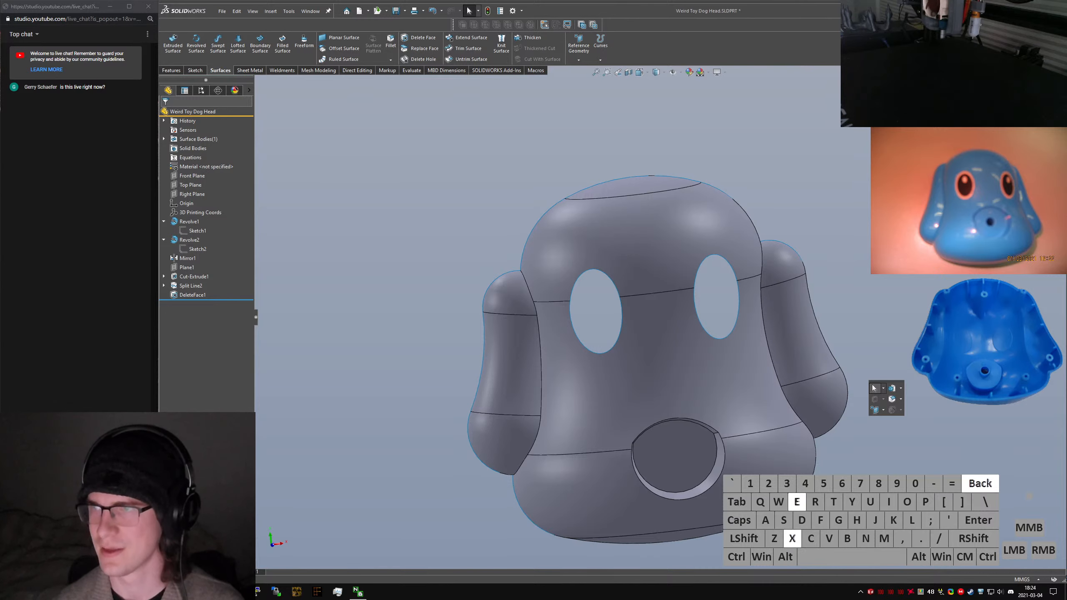
key(Return)
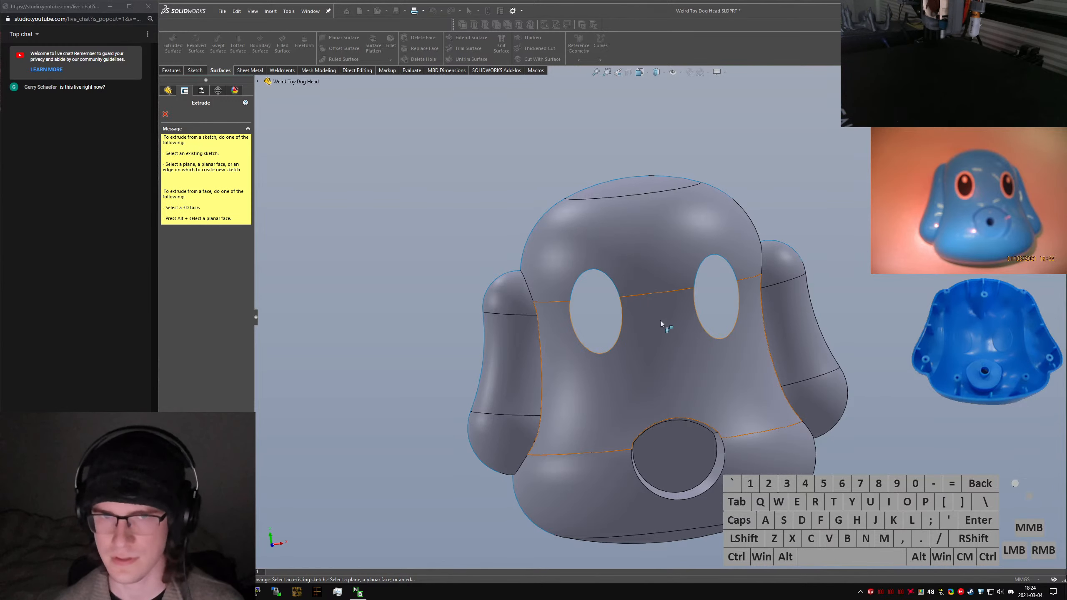
scroll(661, 320, down, 3)
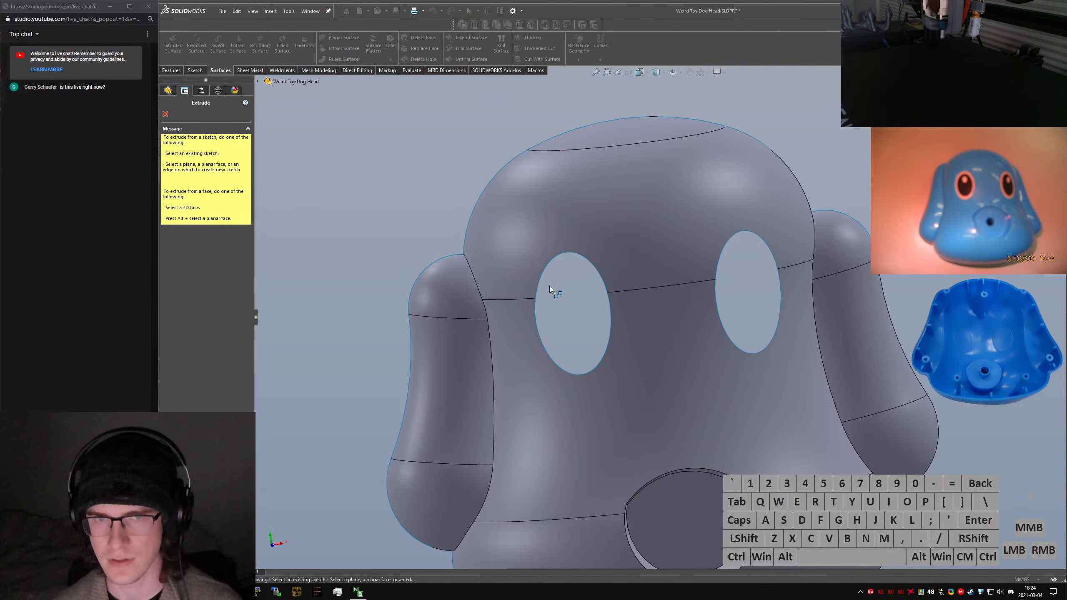
key(alt)
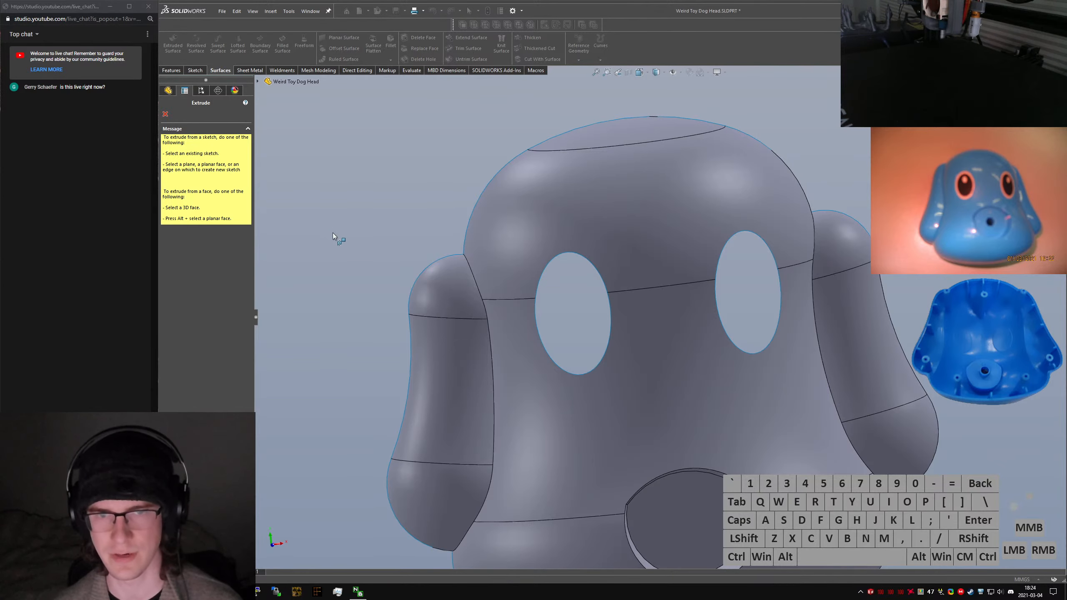
click(165, 114)
Undo the last face deletion and remove only the head's flat back face with Delete Face
key(ctrl+z)
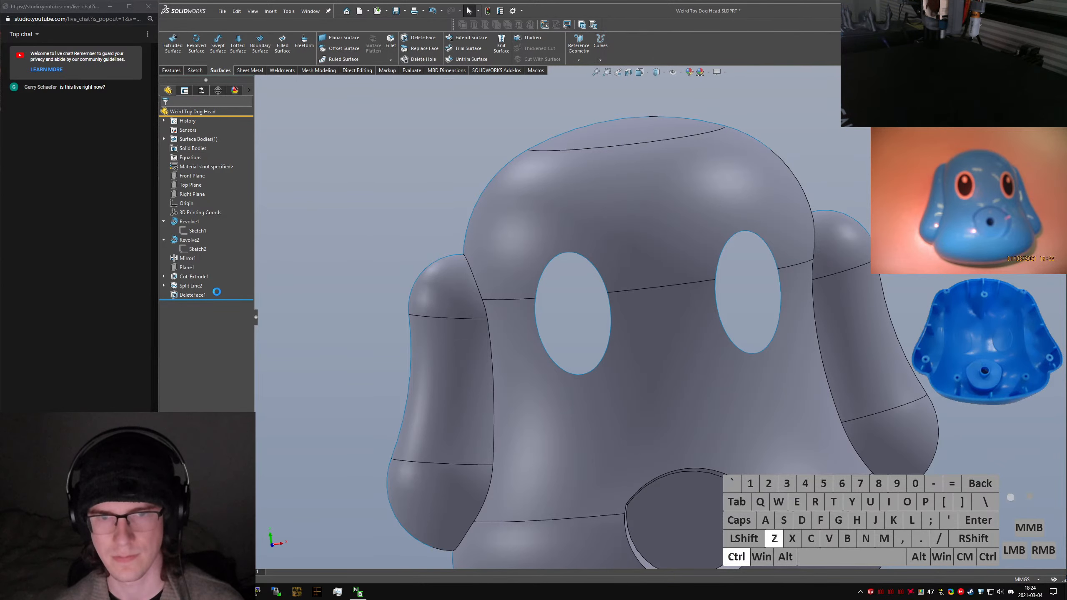
click(422, 296)
key(s)
key(x)
key(e)
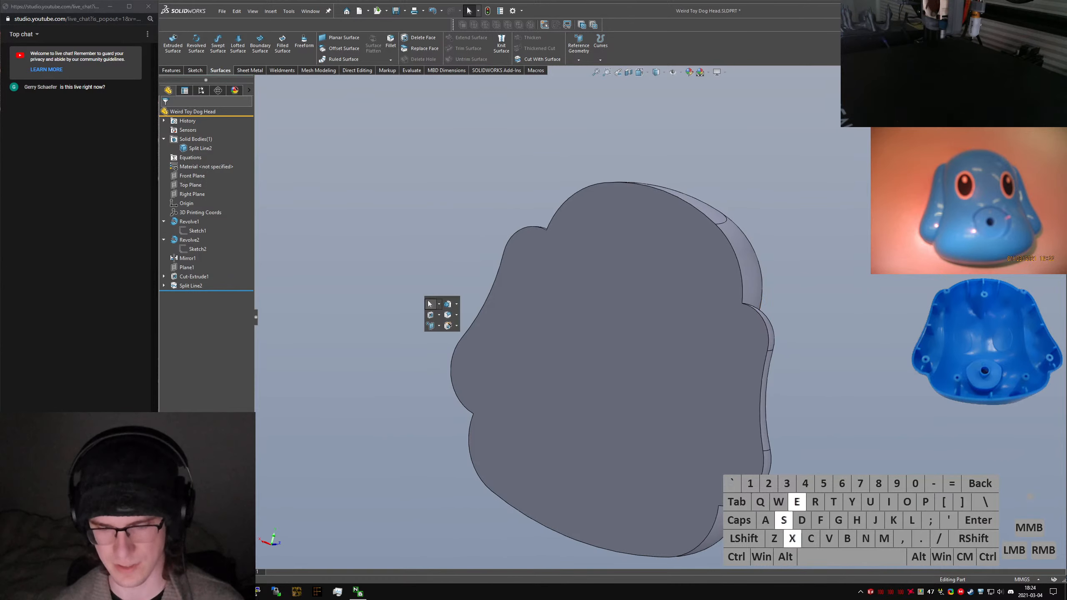
key(ctrl+a)
key(BackSpace)
text(delete)
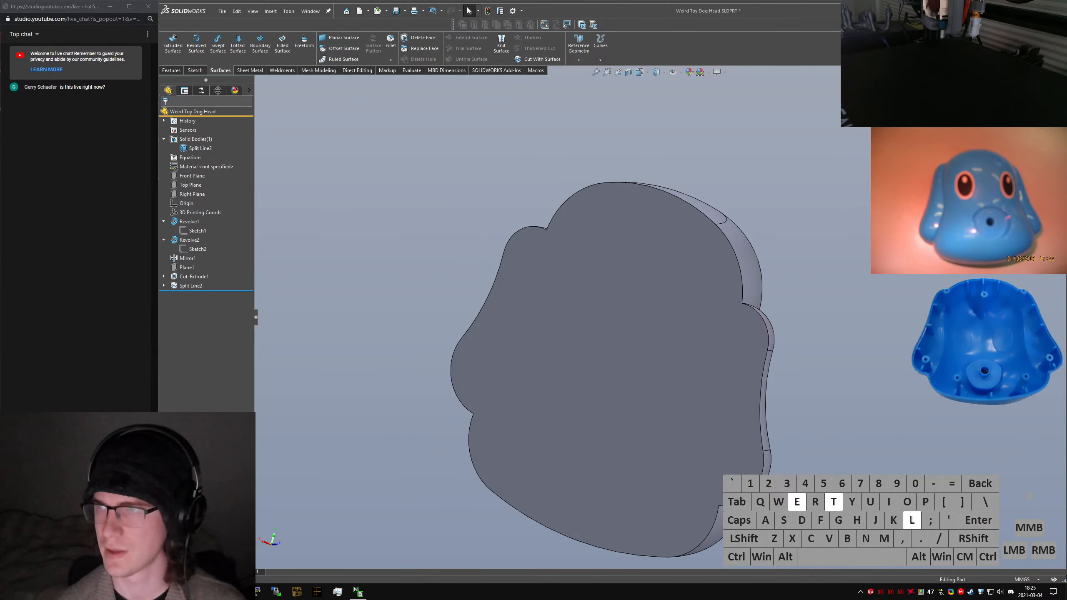
key(Return)
click(654, 361)
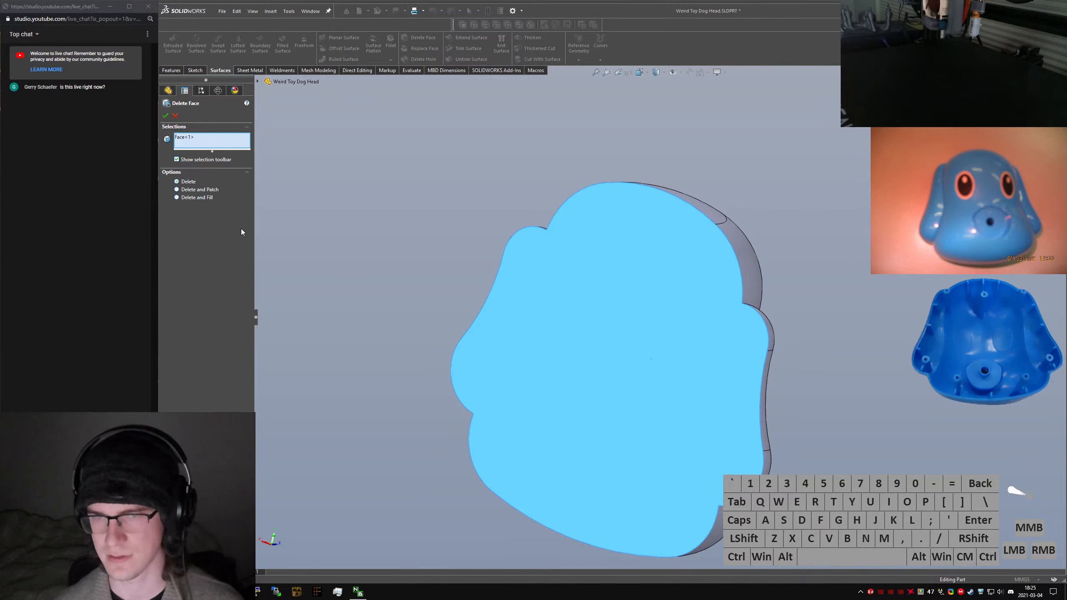
click(165, 116)
Start an Extruded Surface from the upper and lower faces of the dog's right eye with a blind depth of 0.5 mm
middle_drag(741, 335, 496, 328)
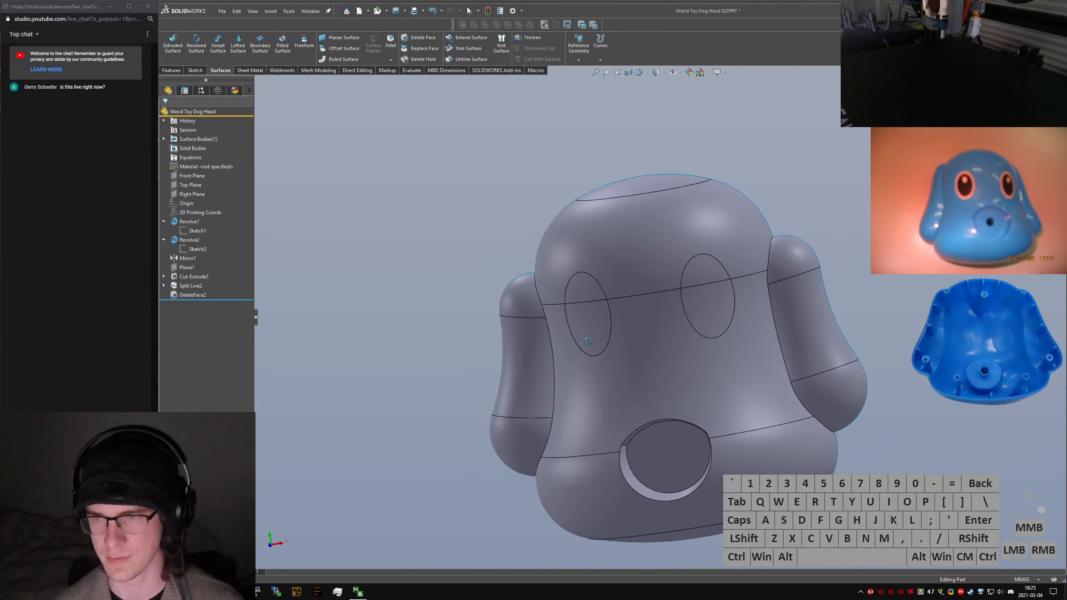
click(917, 280)
text(sextr)
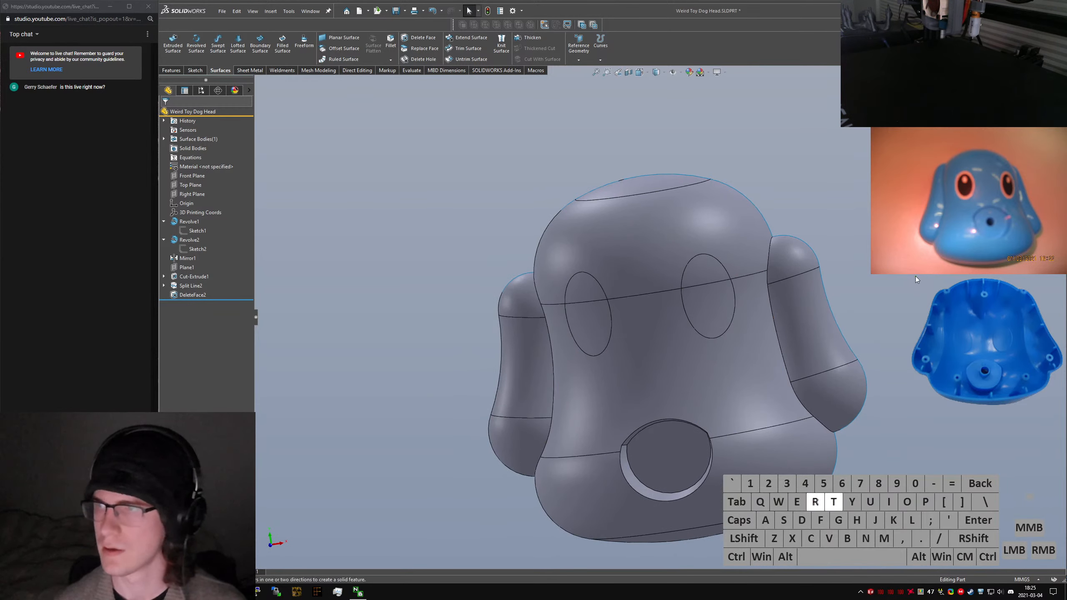
key(Return)
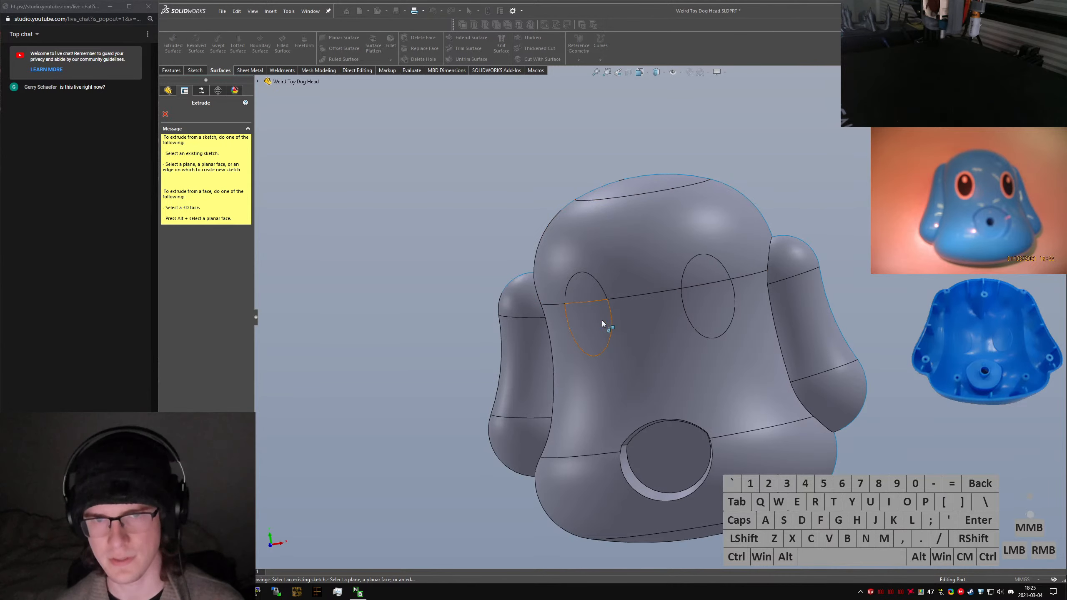
click(587, 295)
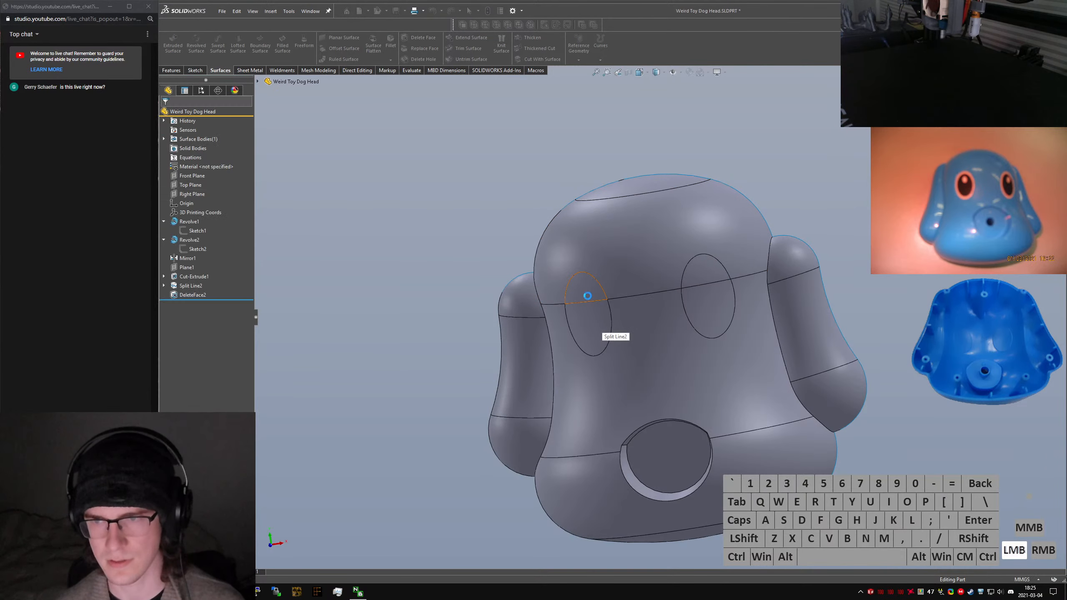
ctrl+click(592, 316)
middle_drag(595, 313, 644, 329)
middle_drag(651, 386, 636, 376)
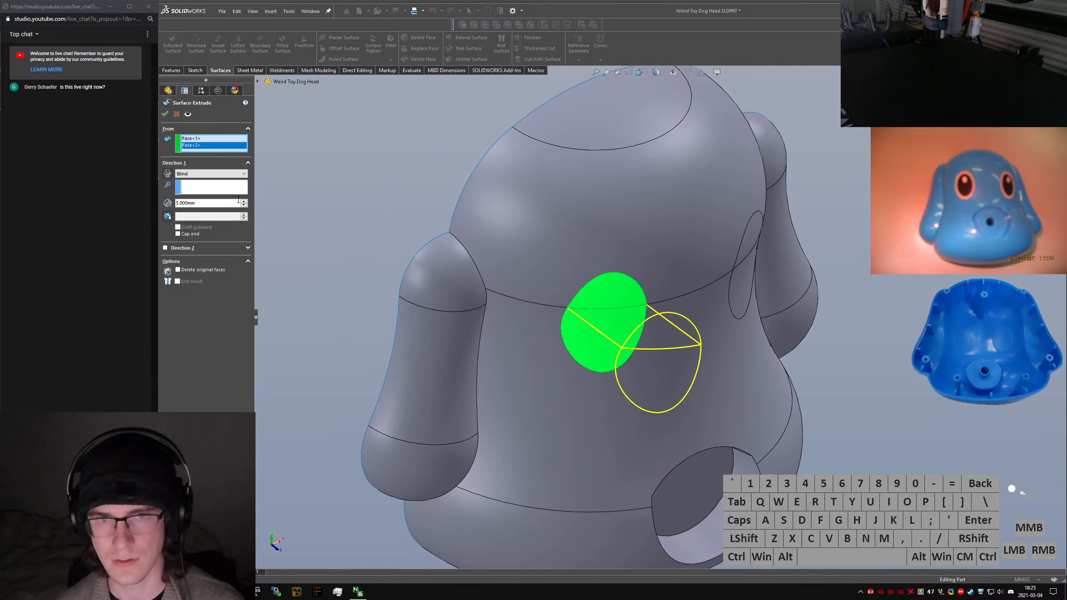
click(170, 173)
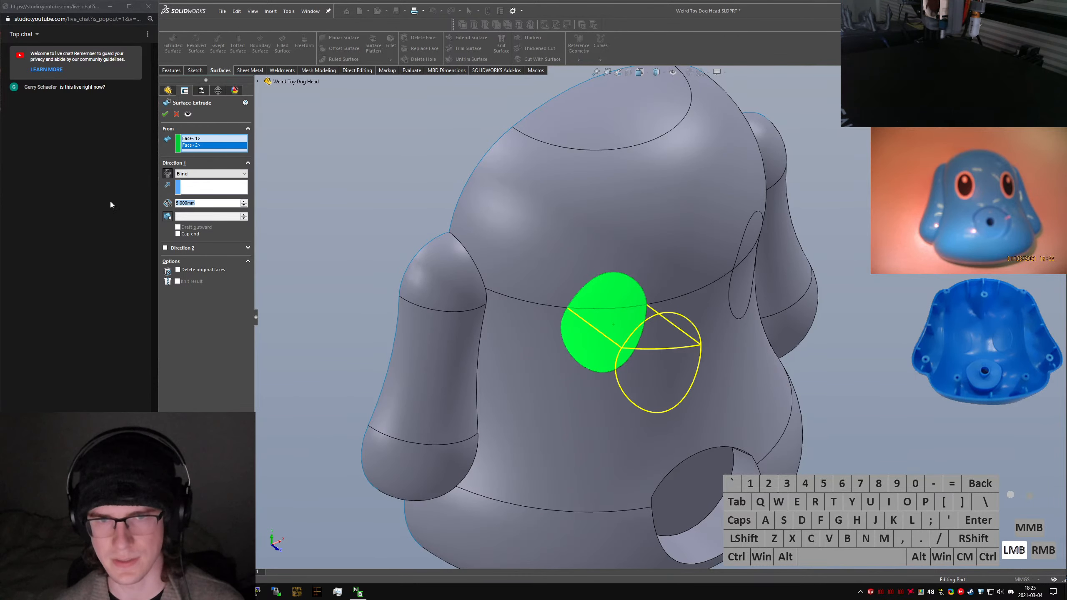
text(0.5)
key(Return)
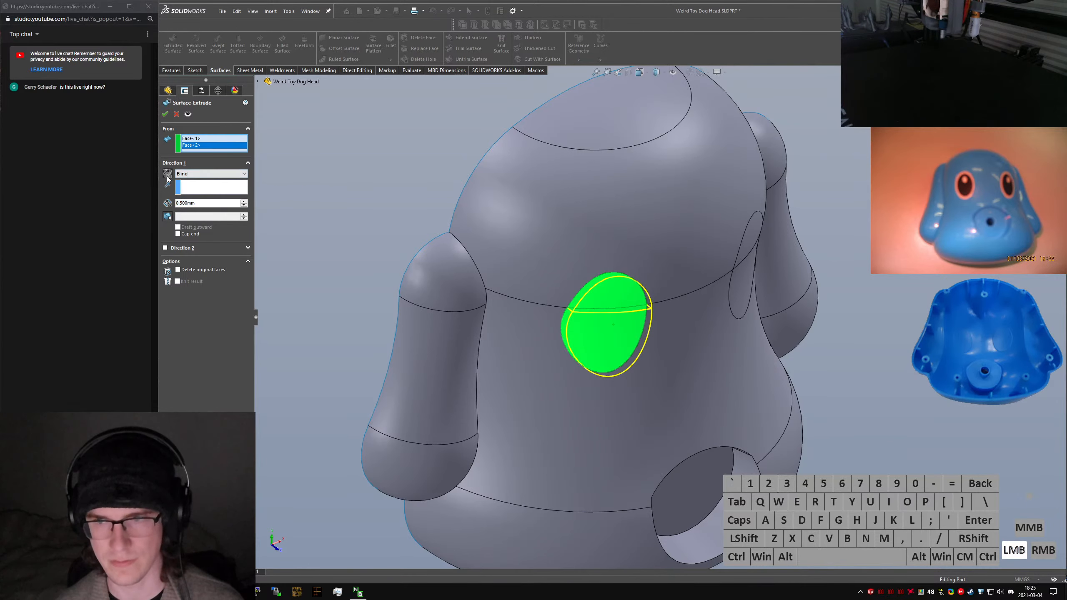
Direct the eye extrusion inward relative to the Front Plane, delete the original faces, knit the result and create the surface
click(189, 193)
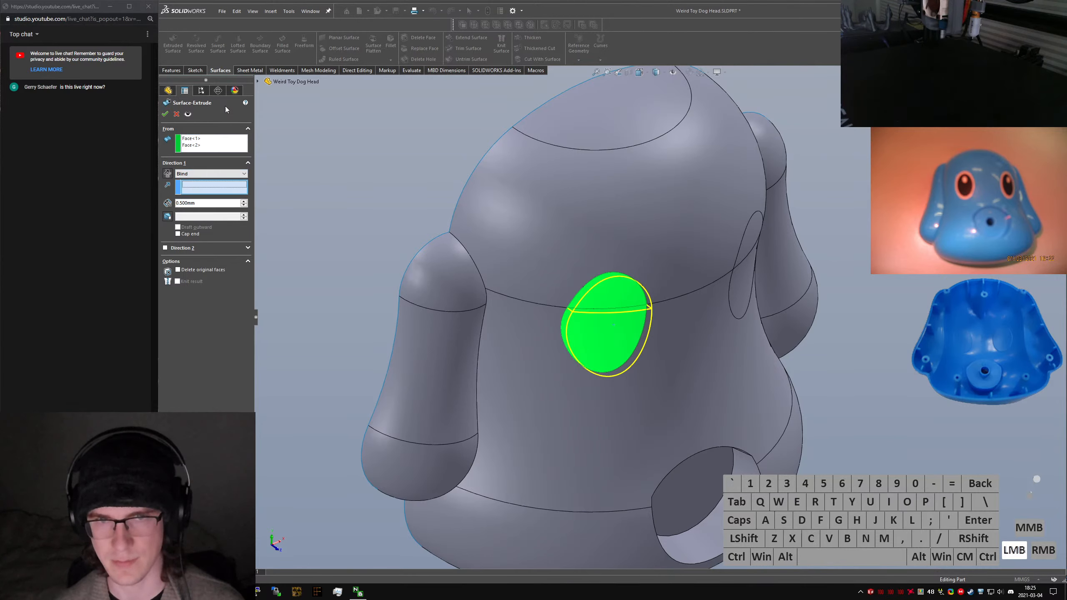
click(259, 83)
click(295, 146)
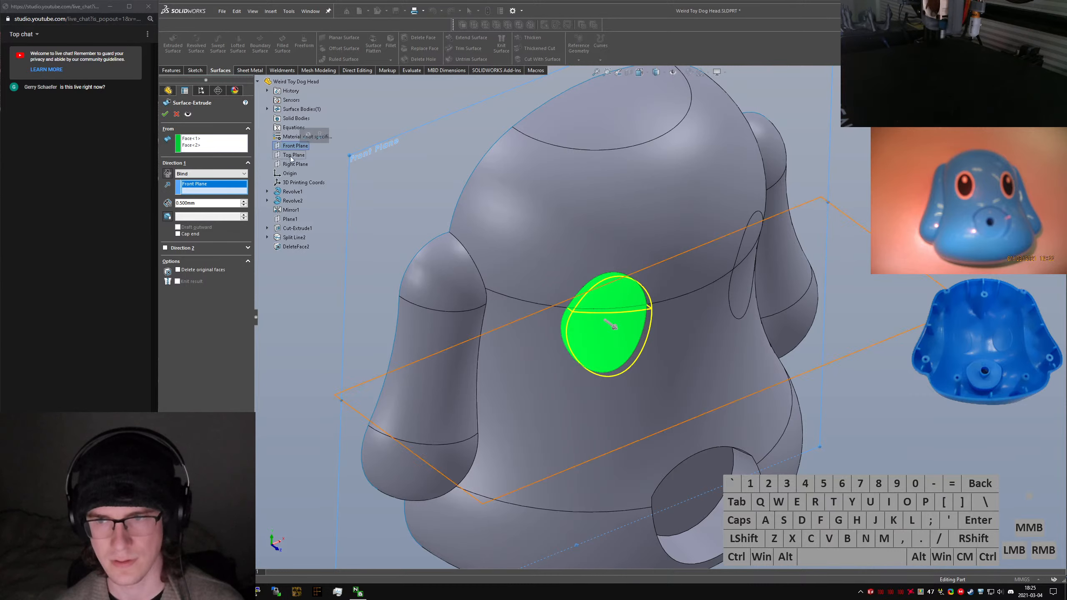
click(170, 175)
scroll(630, 334, up, 2)
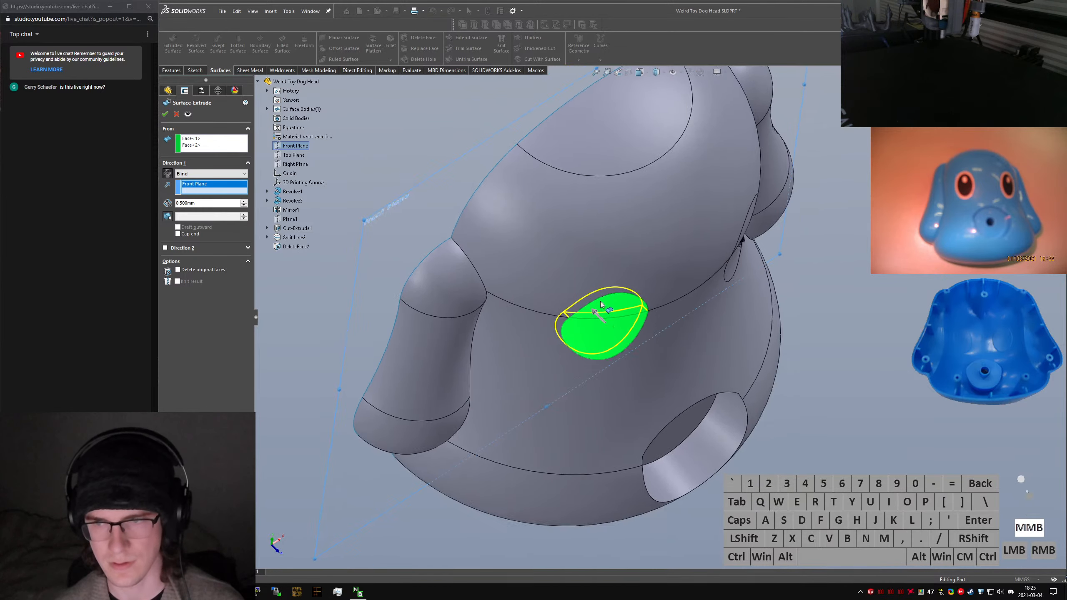
scroll(629, 334, down, 5)
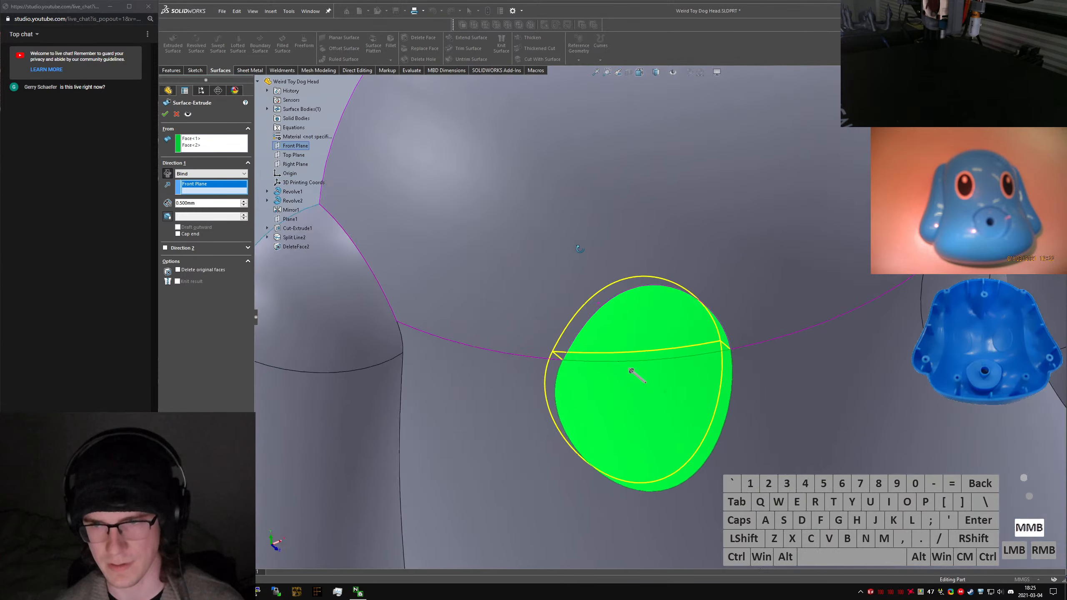
click(199, 271)
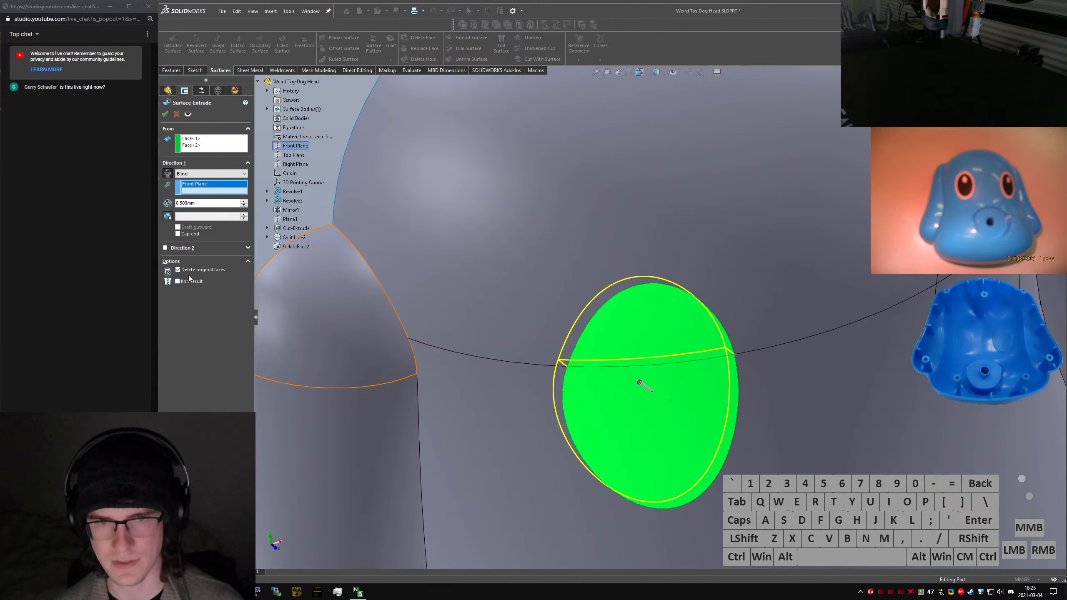
click(165, 112)
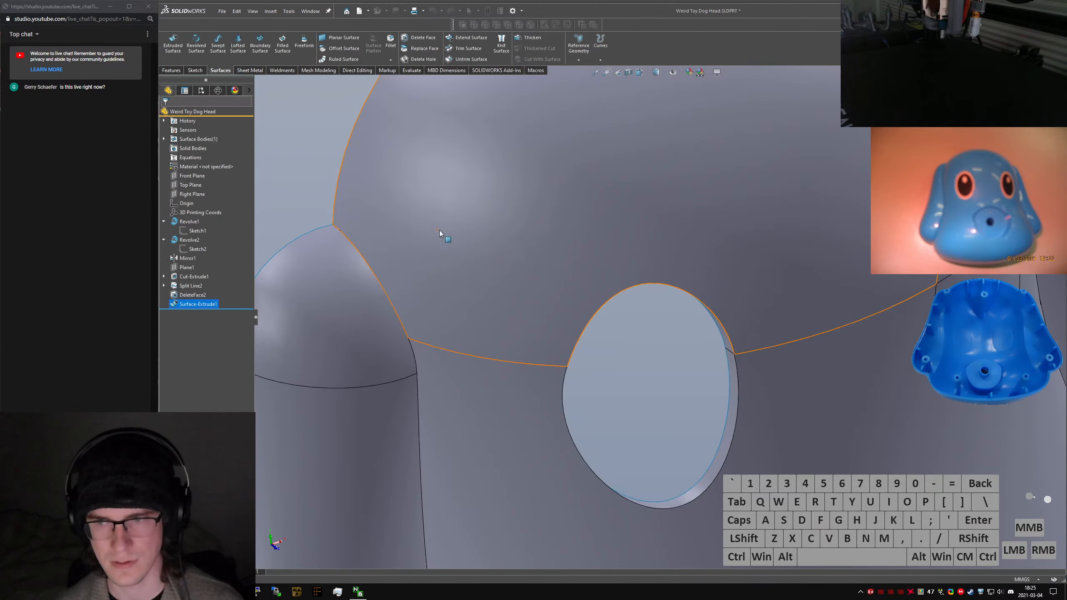
scroll(439, 230, up, 3)
scroll(718, 363, down, 4)
middle_drag(715, 361, 672, 351)
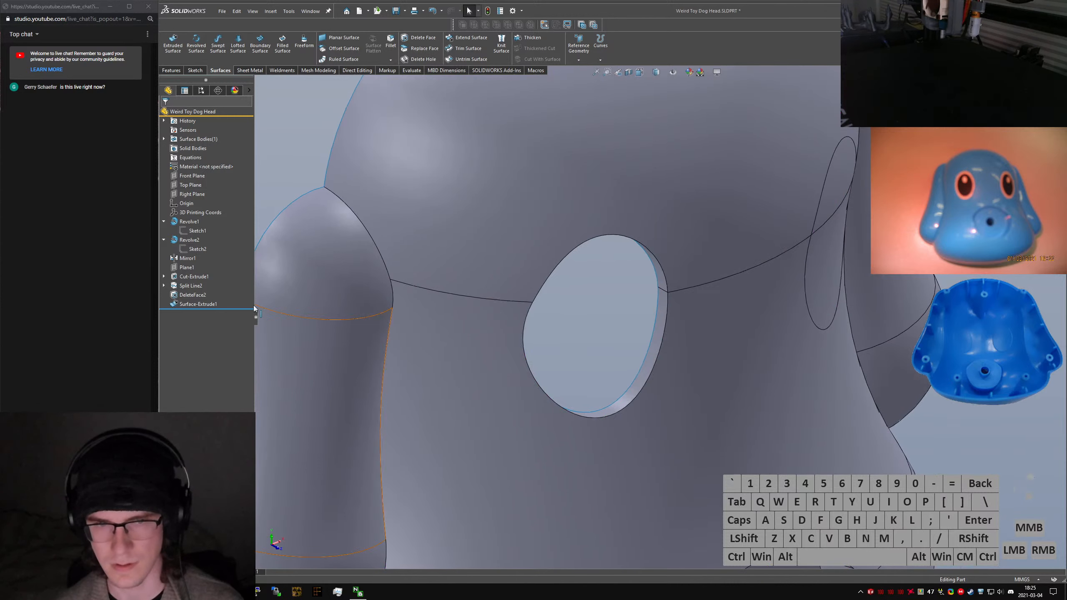
Edit the eye's surface extrude to cap its end and apply a 10° draft
right_click(207, 304)
click(213, 285)
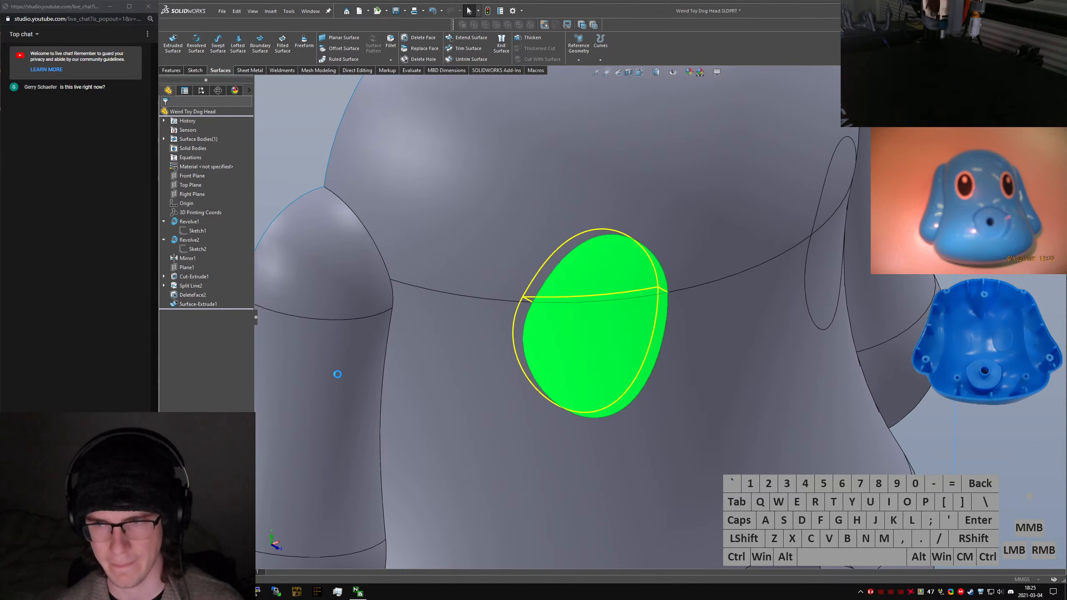
click(185, 236)
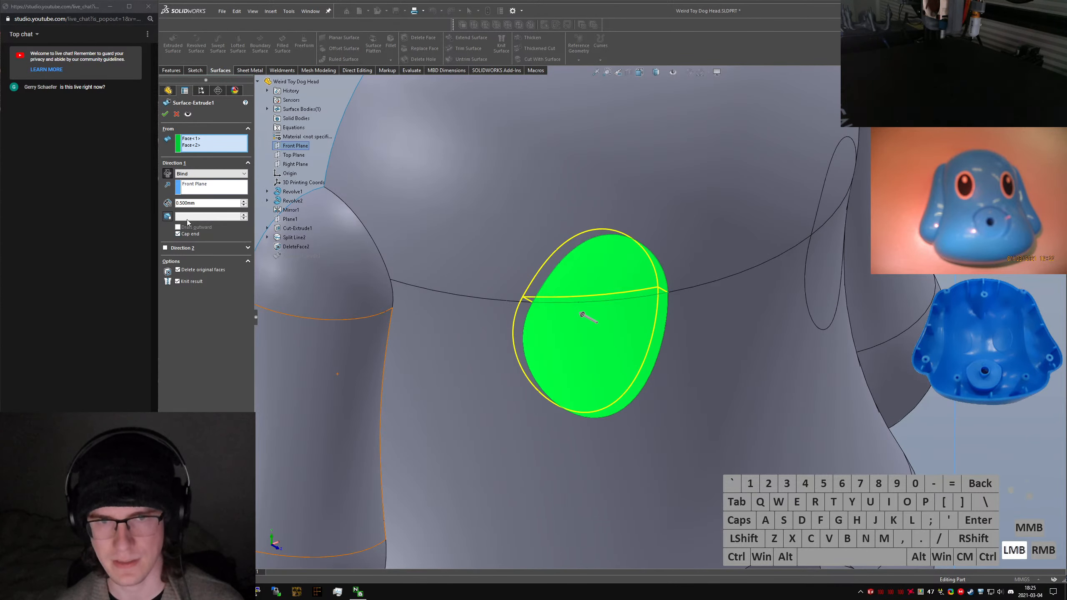
text(10)
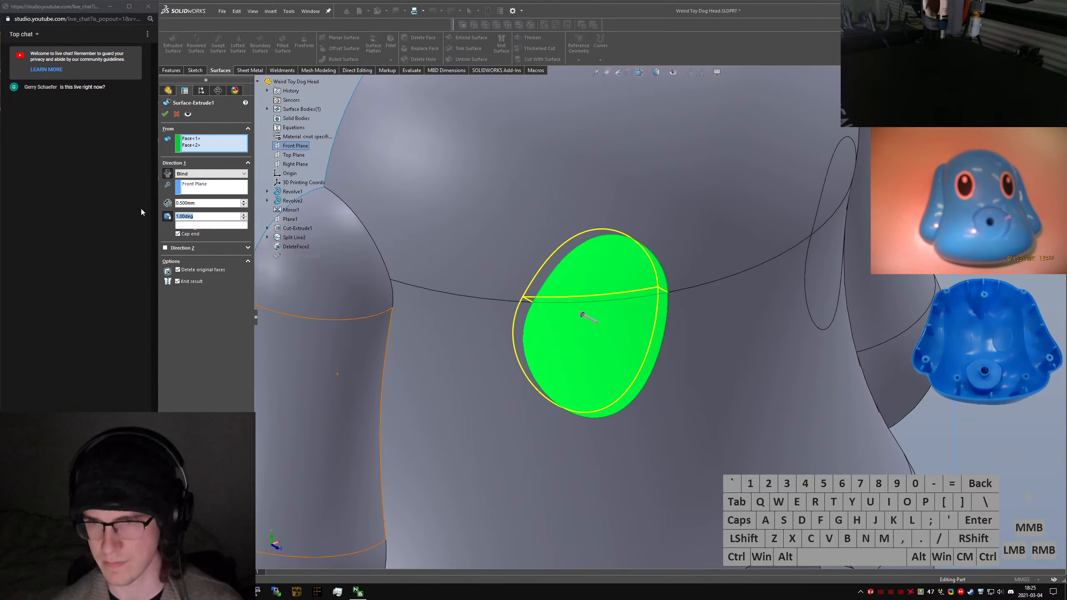
key(Return)
key(Return)
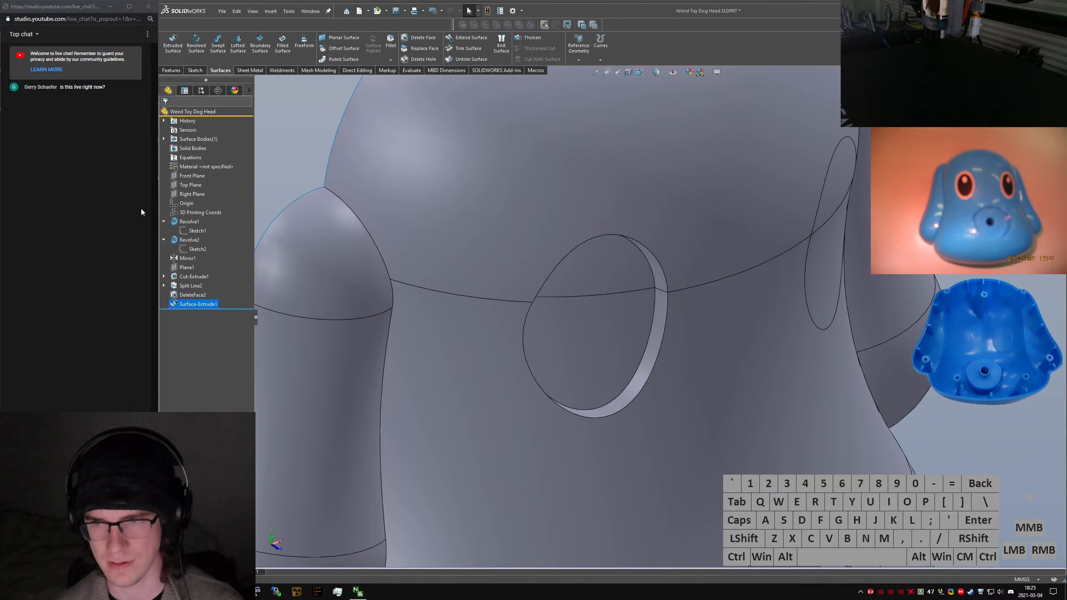
Set the depth of the eye's surface extrude to 0.2 mm
middle_drag(611, 308, 588, 296)
key(ctrl+1)
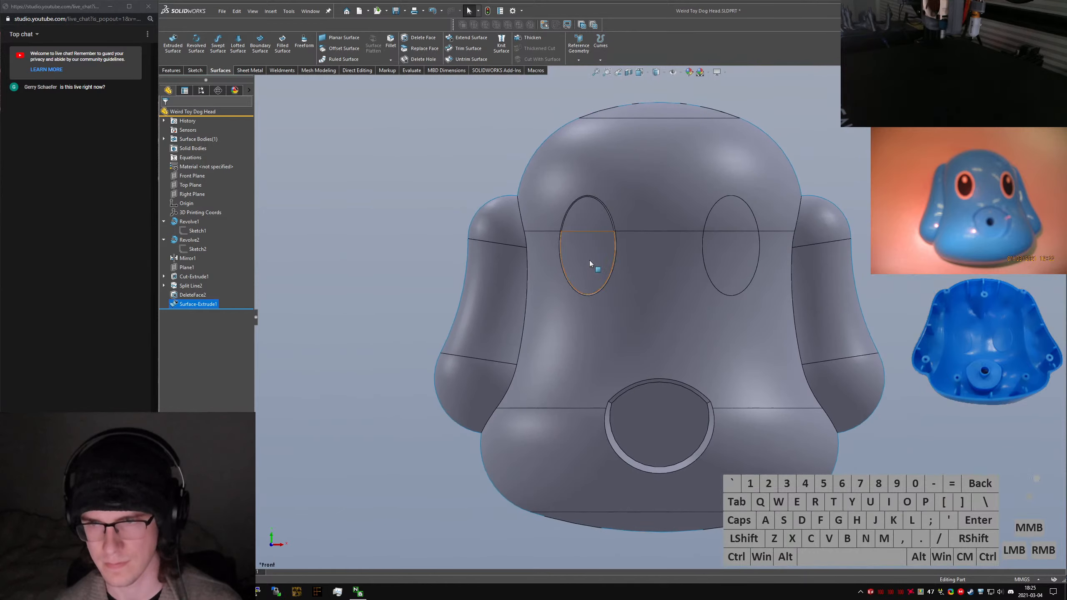
scroll(589, 260, up, 3)
middle_drag(594, 248, 630, 262)
click(585, 258)
click(648, 249)
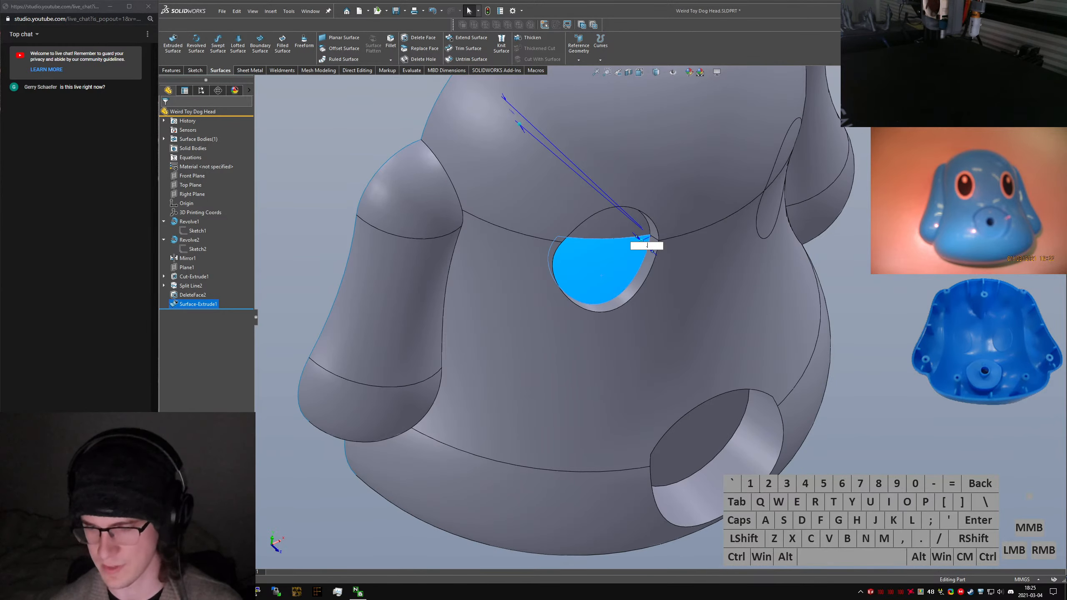
text(.2)
key(Return)
scroll(595, 249, up, 3)
middle_drag(595, 248, 598, 238)
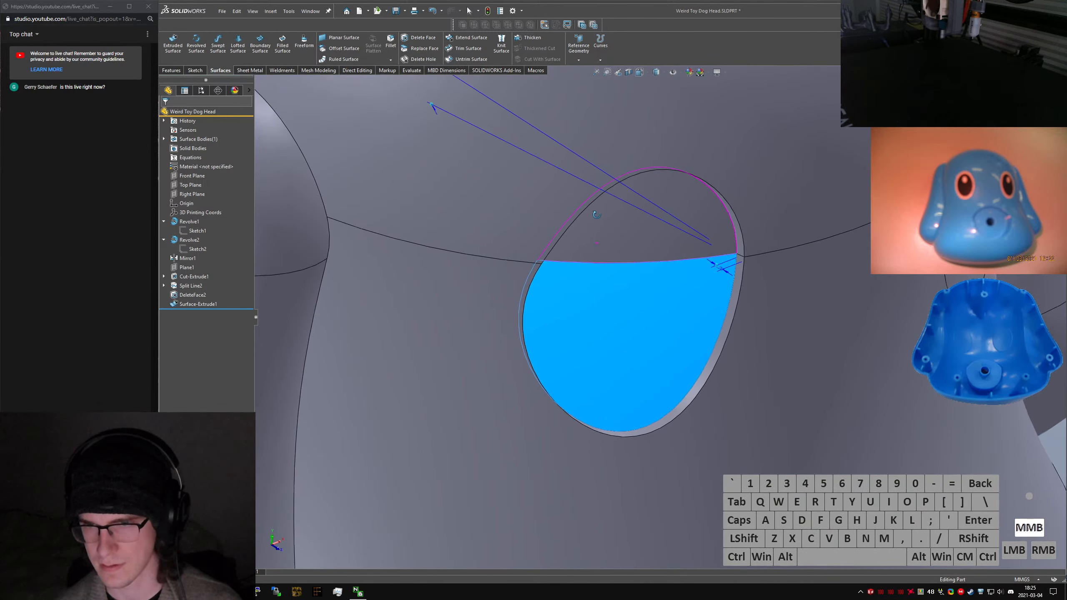
Reopen the eye's surface extrude, review its second direction and direction reference settings, and close it
click(198, 304)
click(196, 277)
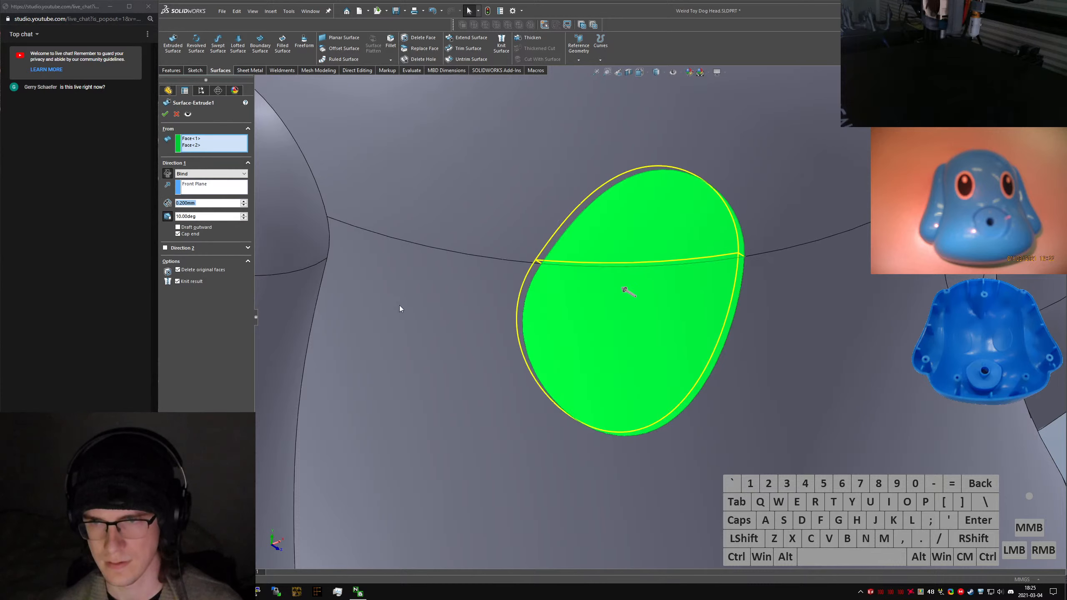
scroll(457, 304, down, 3)
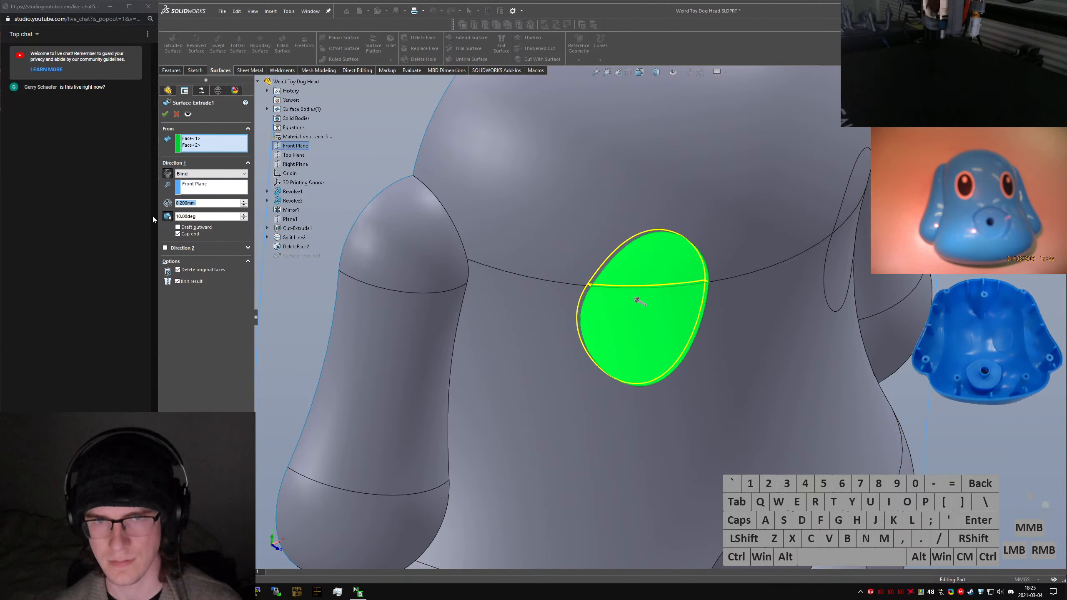
click(232, 247)
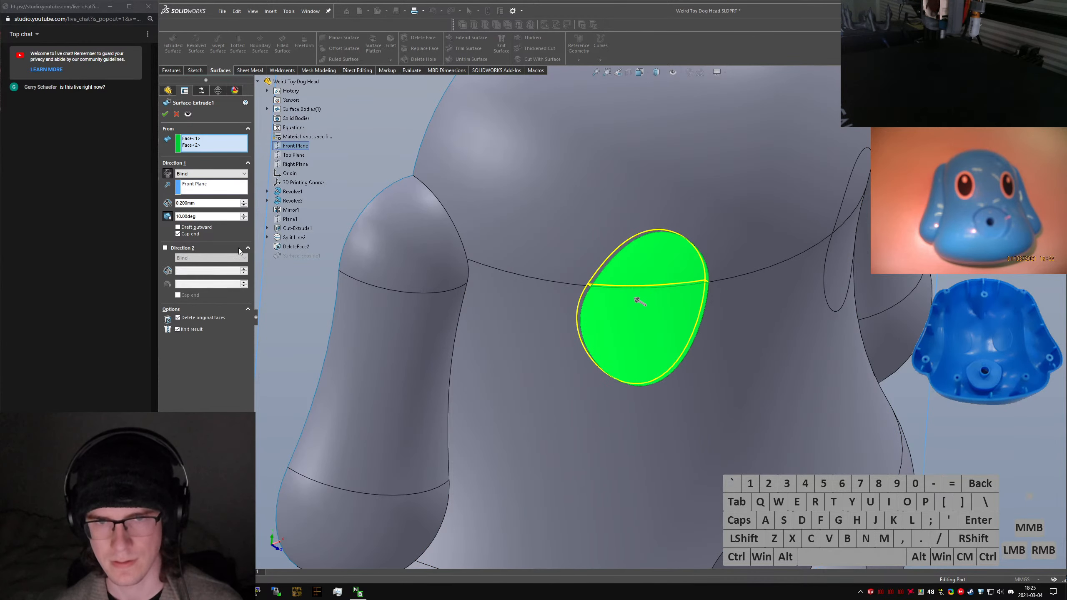
click(239, 248)
click(216, 182)
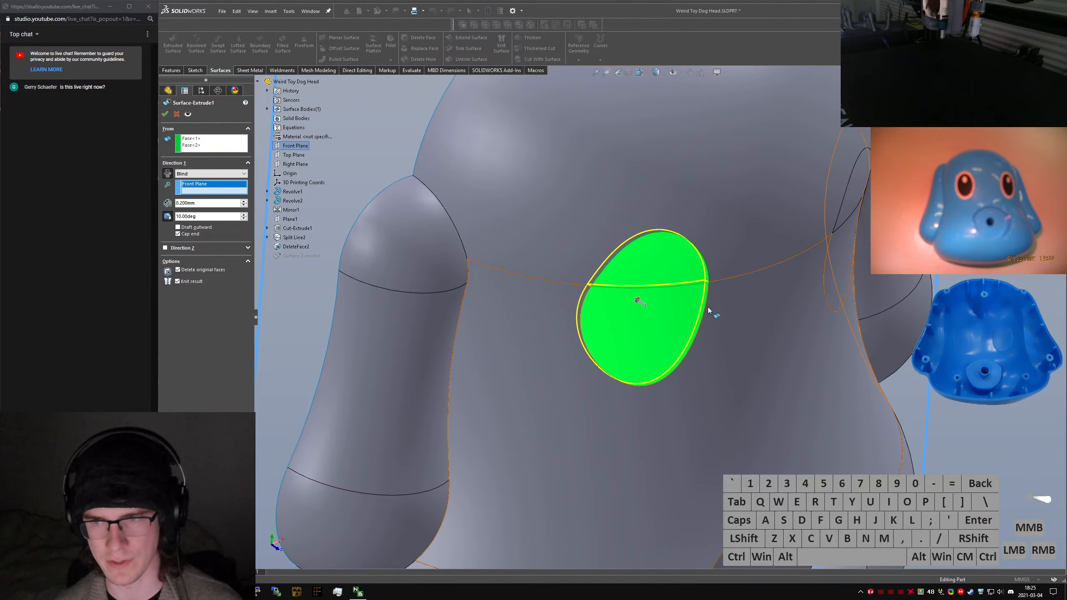
mouse_move(710, 311)
middle_down()
mouse_move(698, 306)
mouse_move(702, 374)
mouse_move(701, 326)
middle_up()
right_click(695, 324)
scroll(393, 258, up, 5)
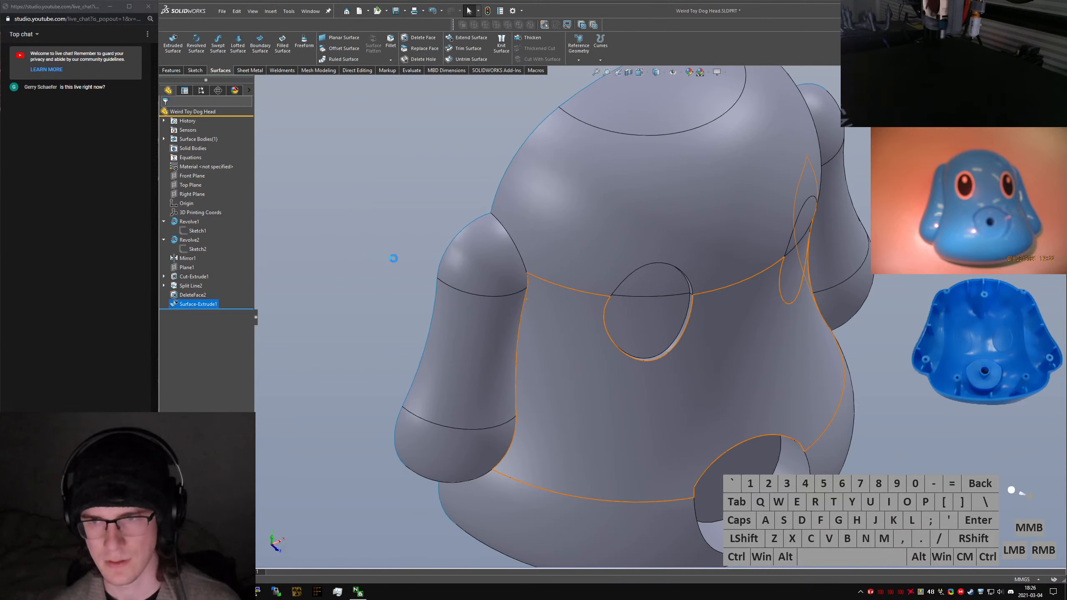
Roll the feature history back to just before the eye's surface extrude
click(410, 260)
key(s)
click(292, 311)
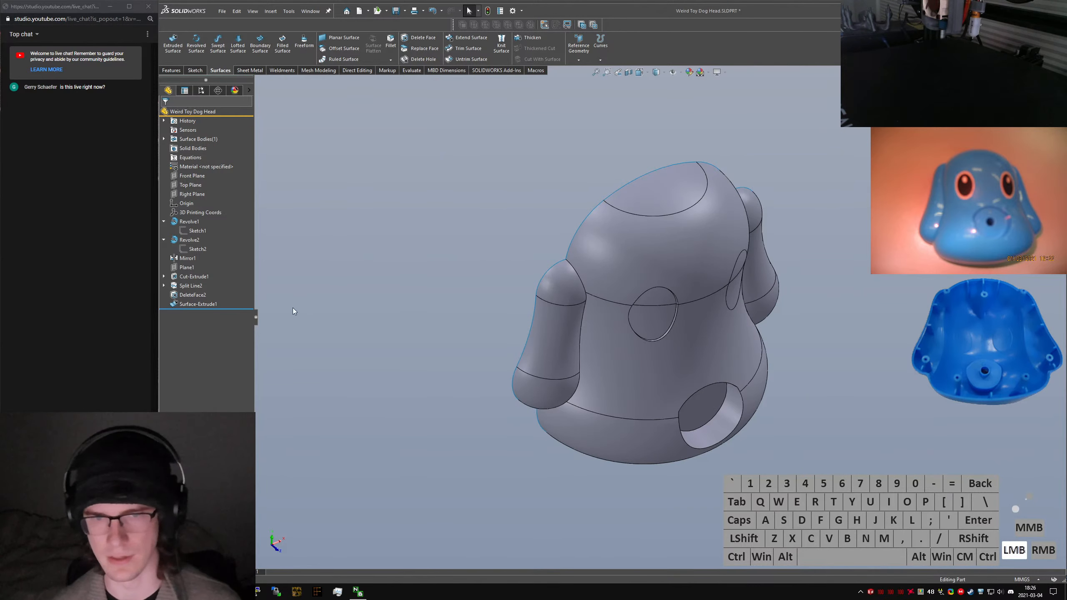
drag(245, 309, 243, 297)
Start a new sketch on the Top Plane and view it from above
click(411, 307)
key(s)
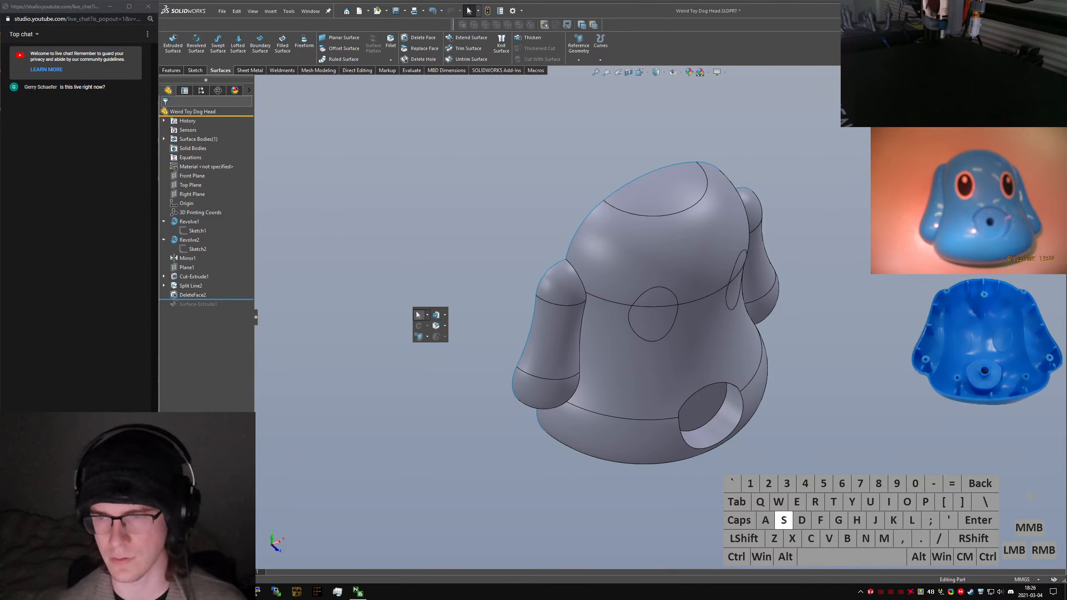
key(k)
key(e)
key(t)
key(c)
key(h)
key(Return)
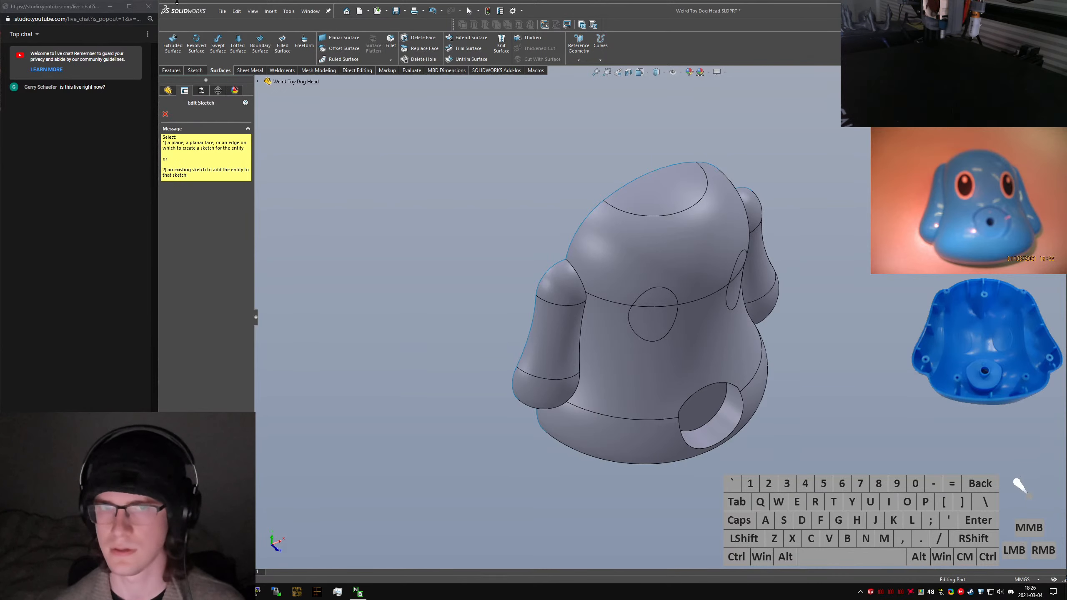
click(258, 82)
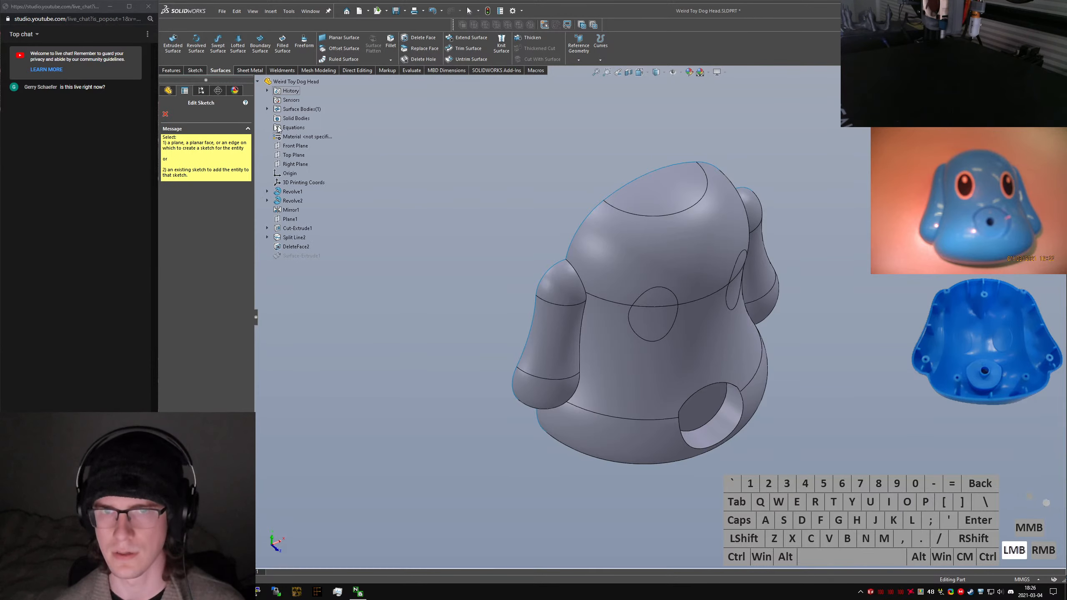
click(297, 156)
key(ctrl+5)
Draw a slanted line from the origin out past the eye and convert it to a construction line
right_drag(778, 440, 671, 213)
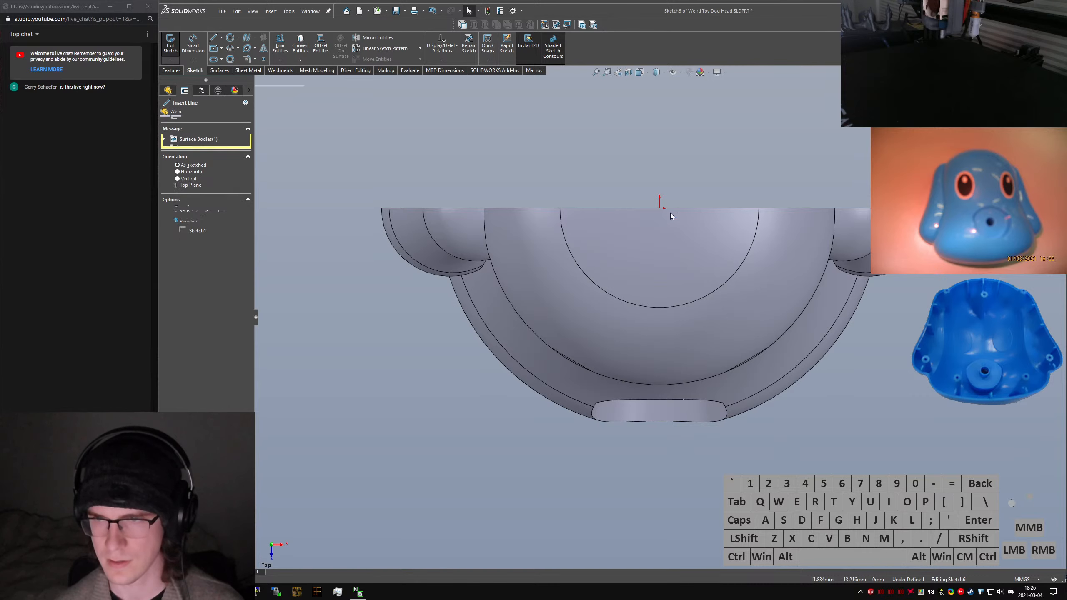
click(662, 210)
middle_drag(666, 213, 622, 293)
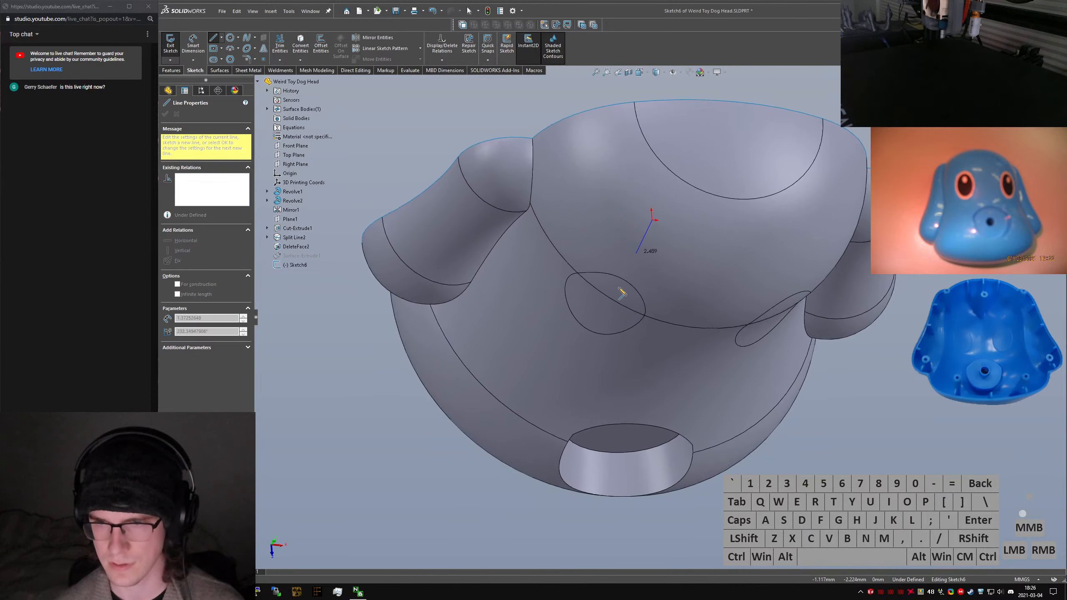
click(556, 361)
key(Escape)
click(567, 341)
key(alt+c)
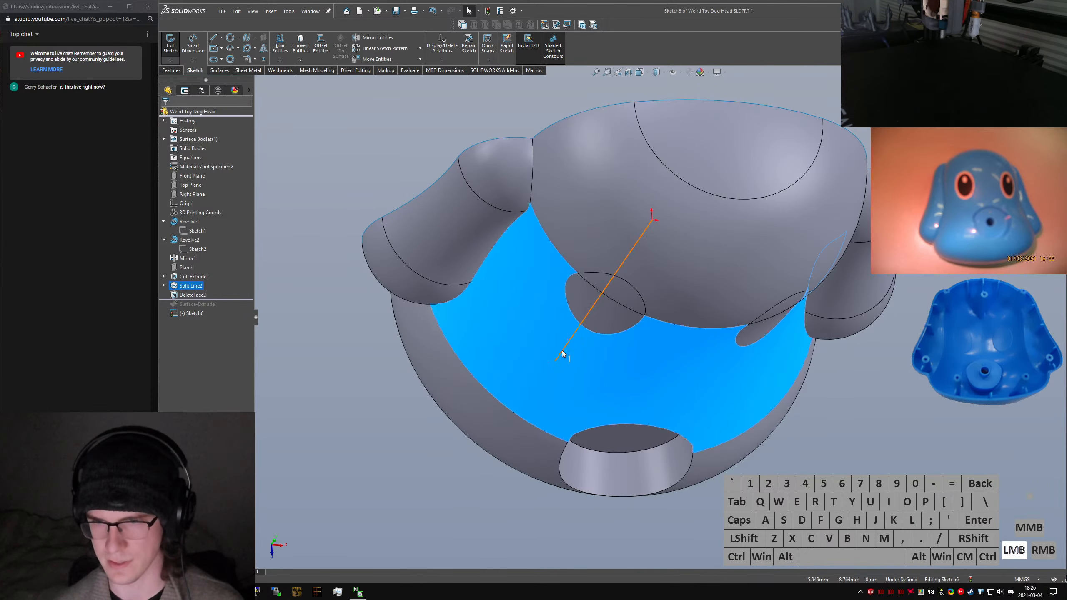
click(562, 351)
key(ctrl+alt+c)
Make the construction line's free end coincident with the midpoint of the edge crossing the eye
click(556, 361)
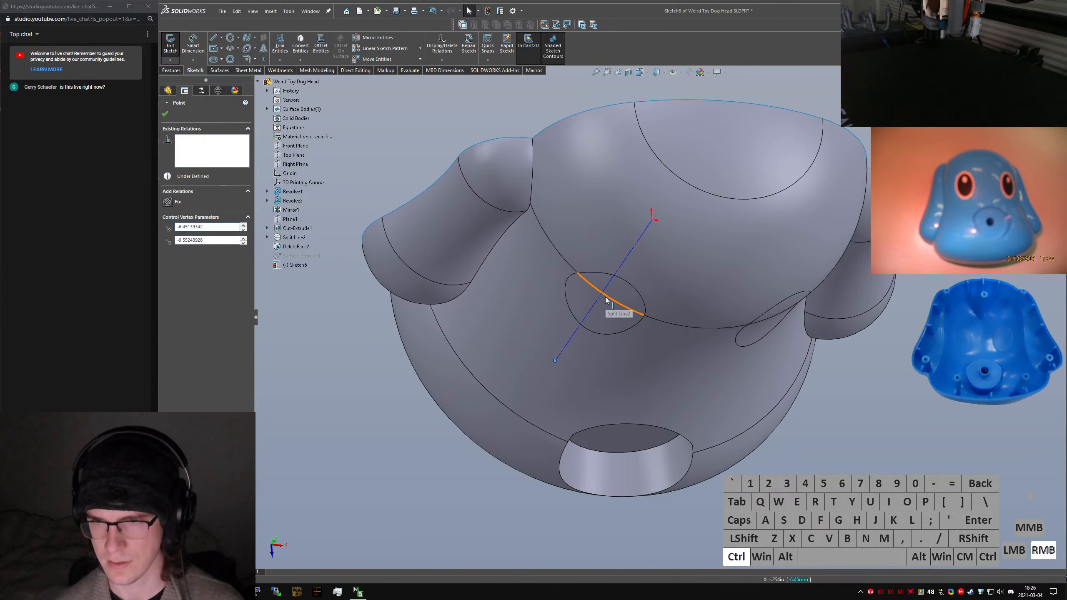
ctrl+right_click(607, 300)
click(633, 303)
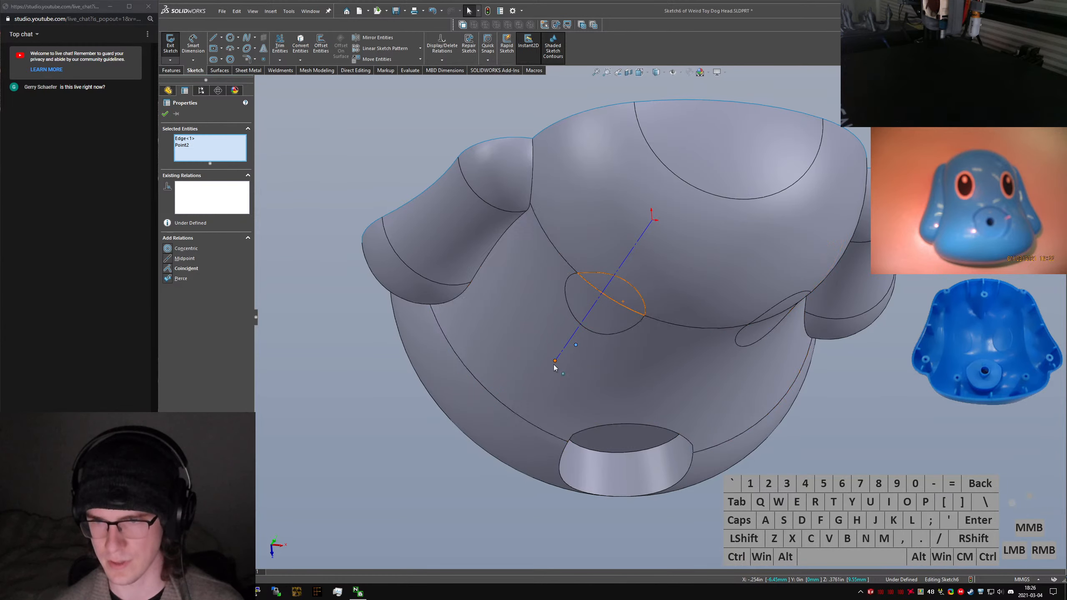
ctrl+click(554, 363)
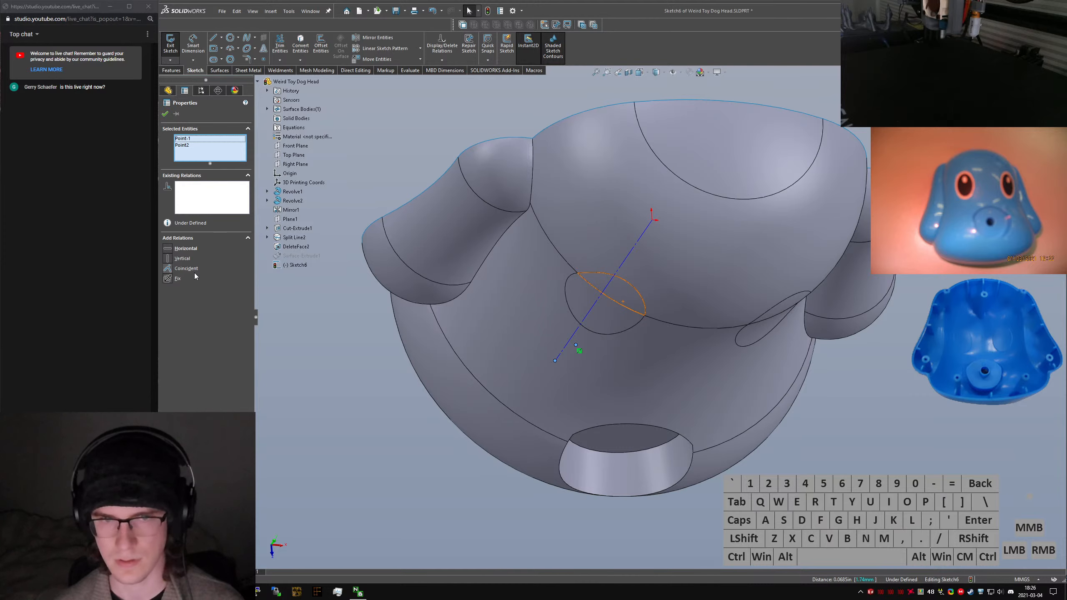
click(195, 271)
click(414, 313)
key(Escape)
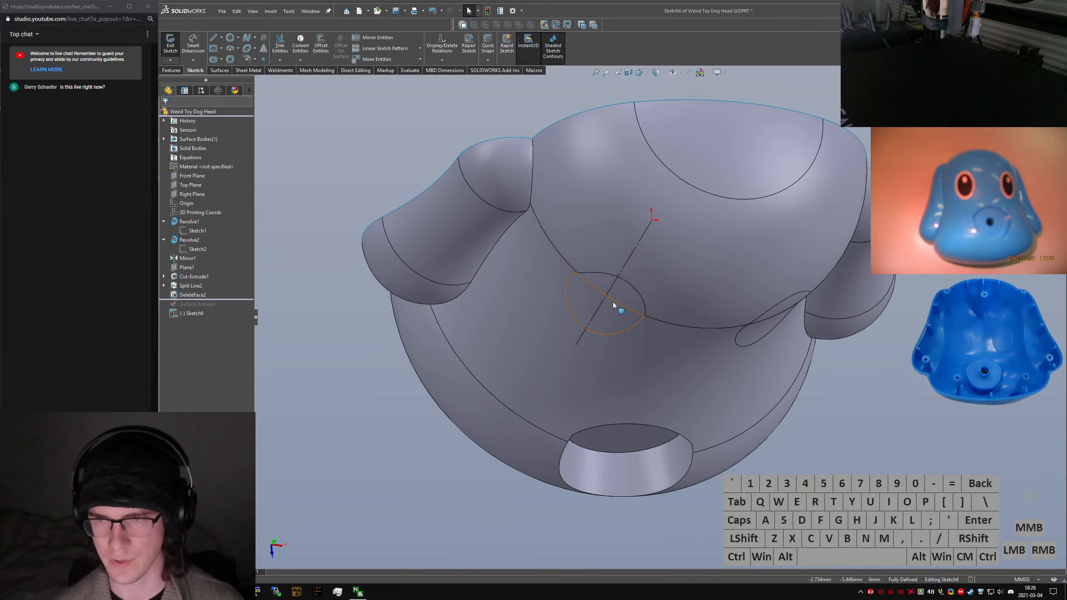
Exit the direction sketch and roll the history forward past the eye's surface extrude
click(612, 299)
click(611, 299)
mouse_move(607, 304)
middle_down()
mouse_move(561, 377)
mouse_move(587, 299)
middle_up()
click(396, 328)
click(171, 43)
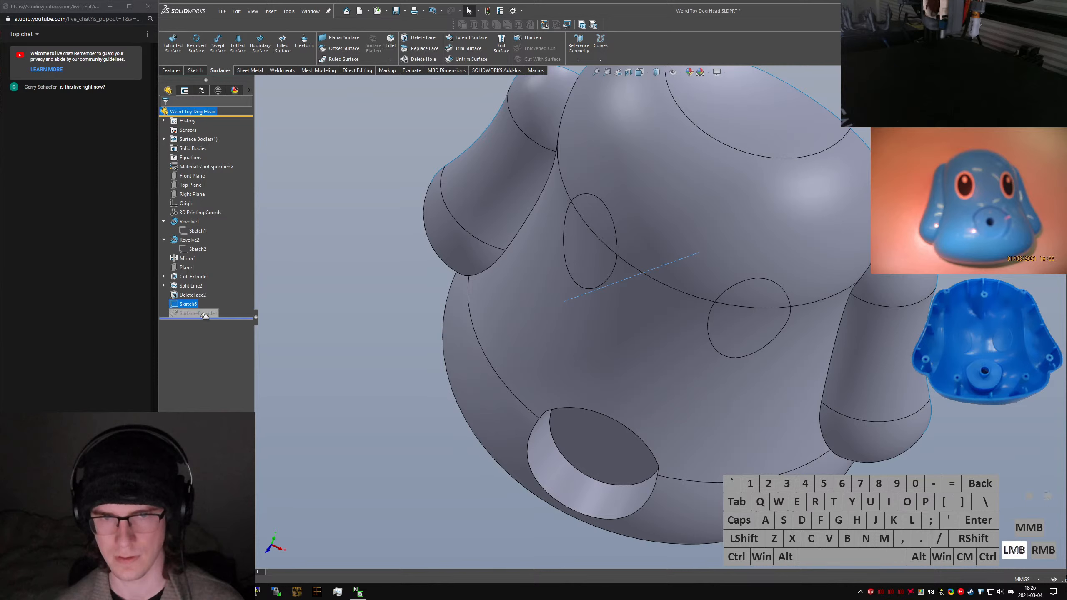
drag(202, 309, 202, 318)
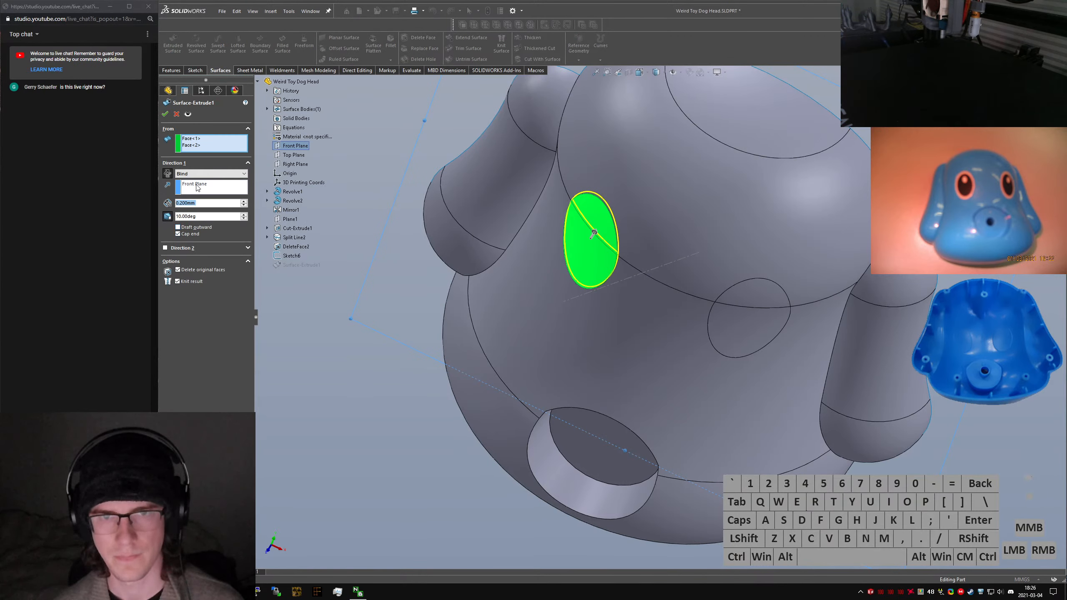
Direct the eye's surface extrude along the new construction line instead of the Front Plane and set its draft to 30°
click(197, 188)
click(576, 298)
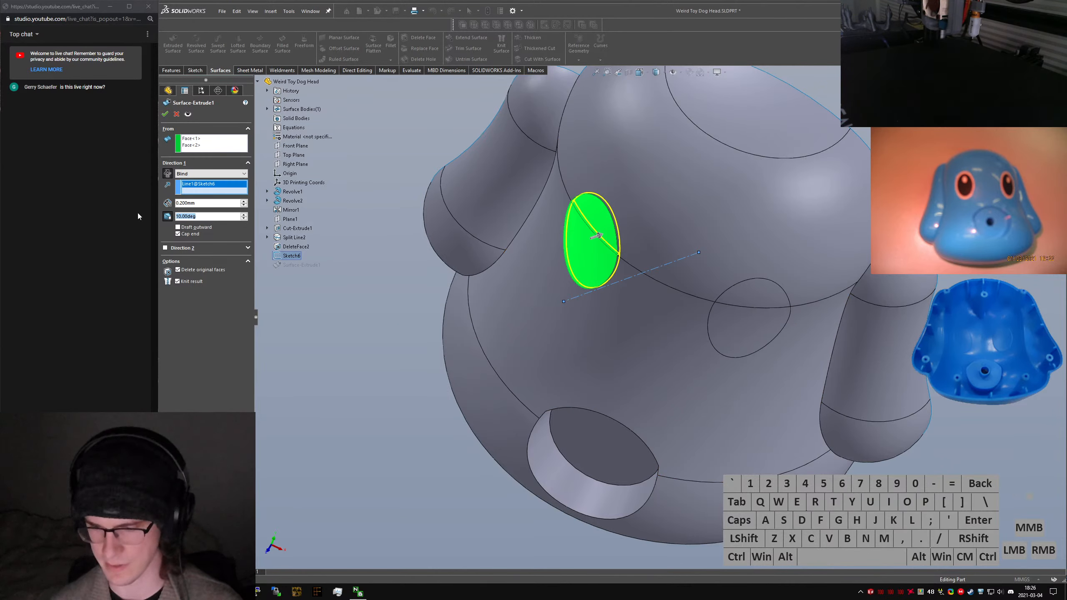
text(30)
key(Return)
key(Return)
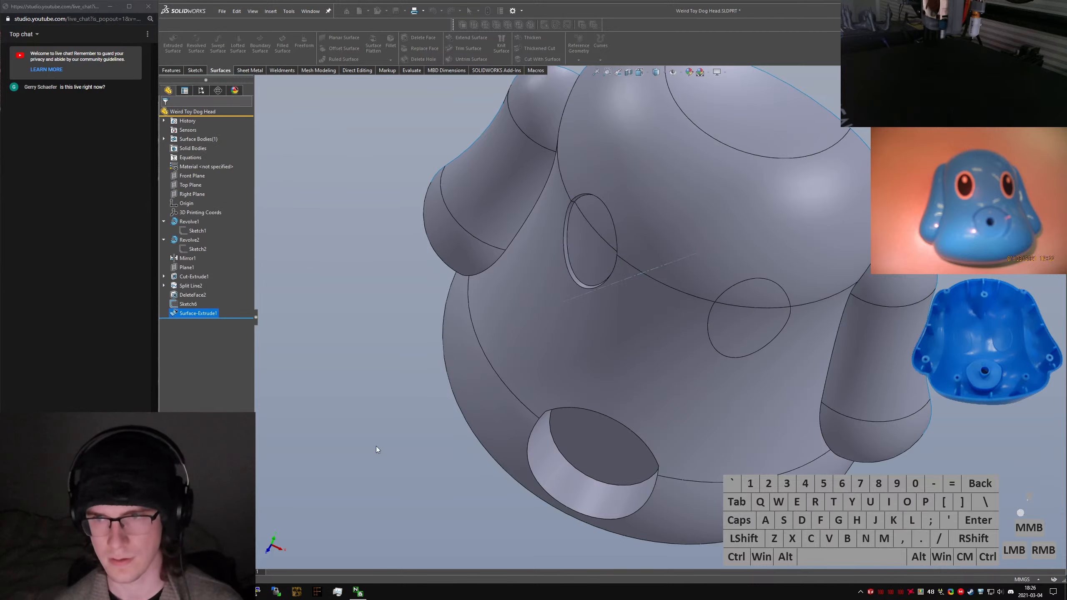
Examine the drafted side wall of the recessed eye from several angles
click(376, 449)
scroll(595, 222, down, 3)
mouse_move(595, 225)
middle_down()
mouse_move(586, 297)
mouse_move(591, 207)
middle_up()
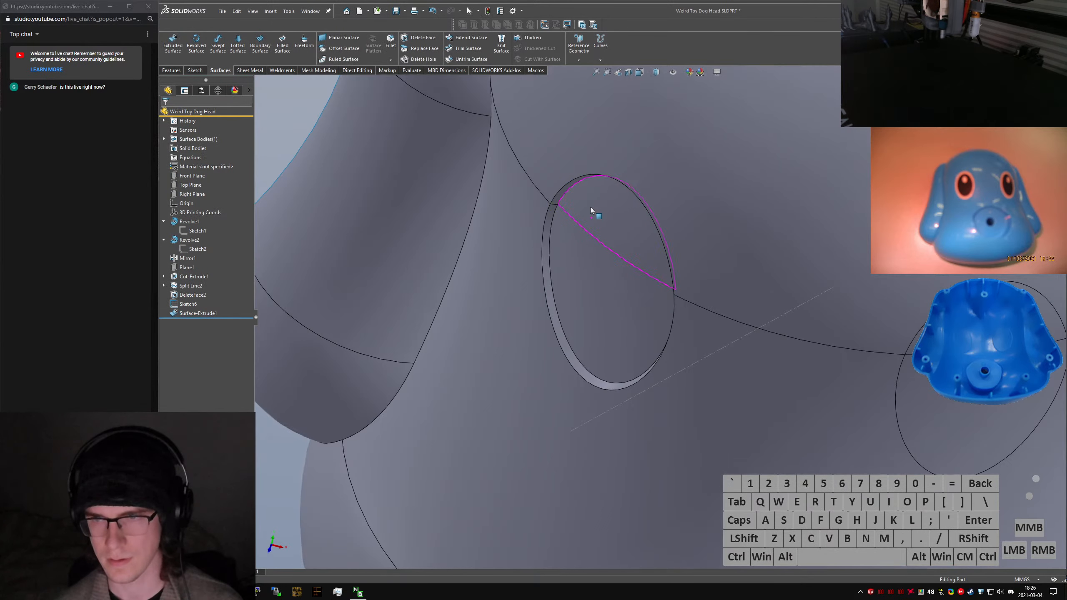
click(552, 223)
middle_drag(570, 269, 824, 224)
click(824, 224)
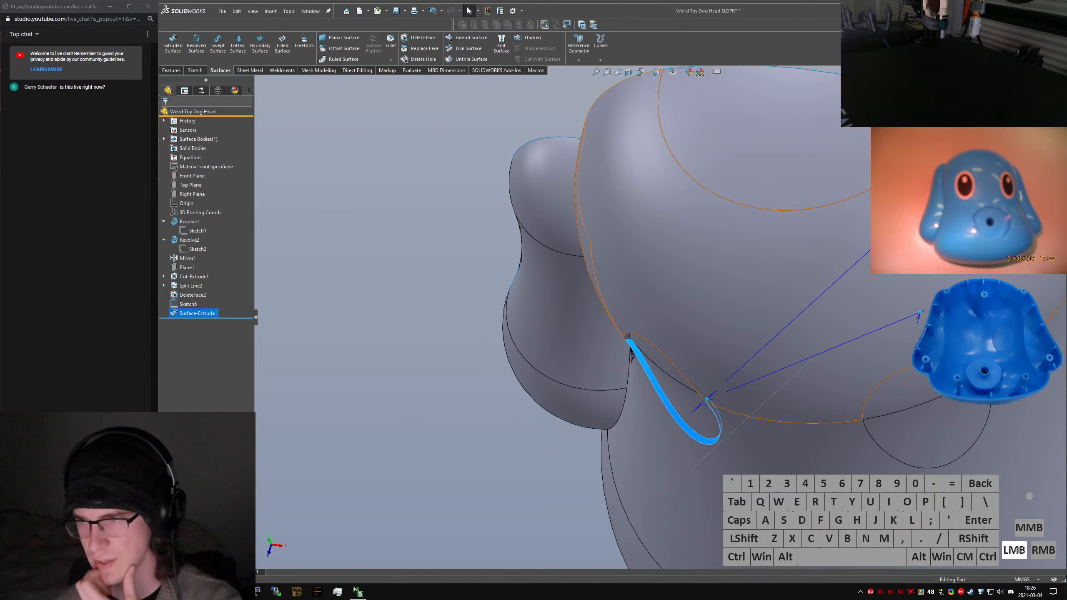
middle_drag(767, 296, 736, 335)
scroll(715, 336, up, 2)
Edit the failed surface extrude of the eye and set its draft angle to 30°
click(188, 316)
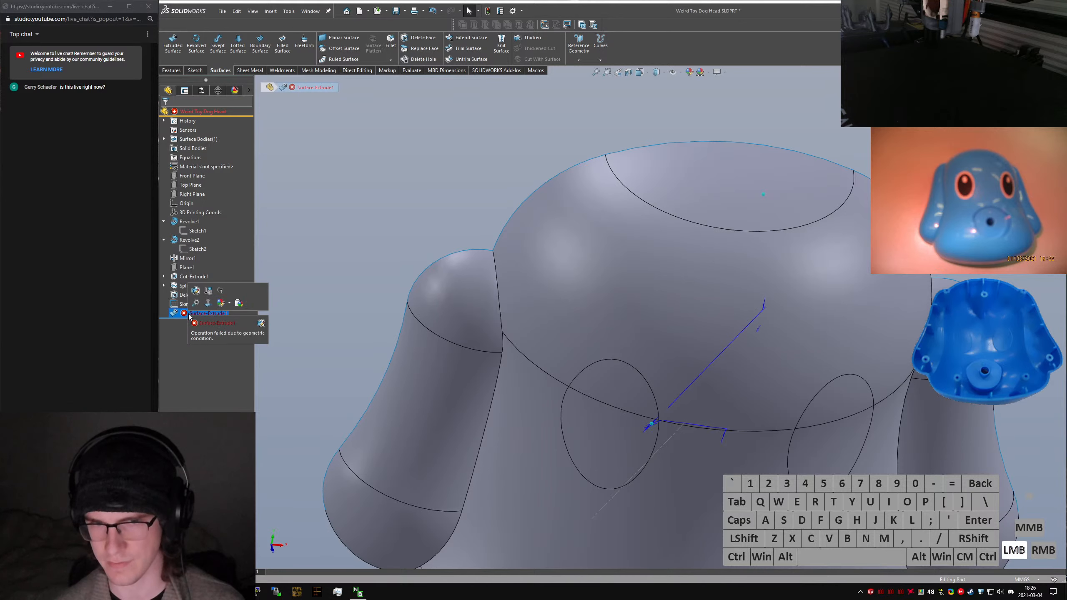
click(196, 291)
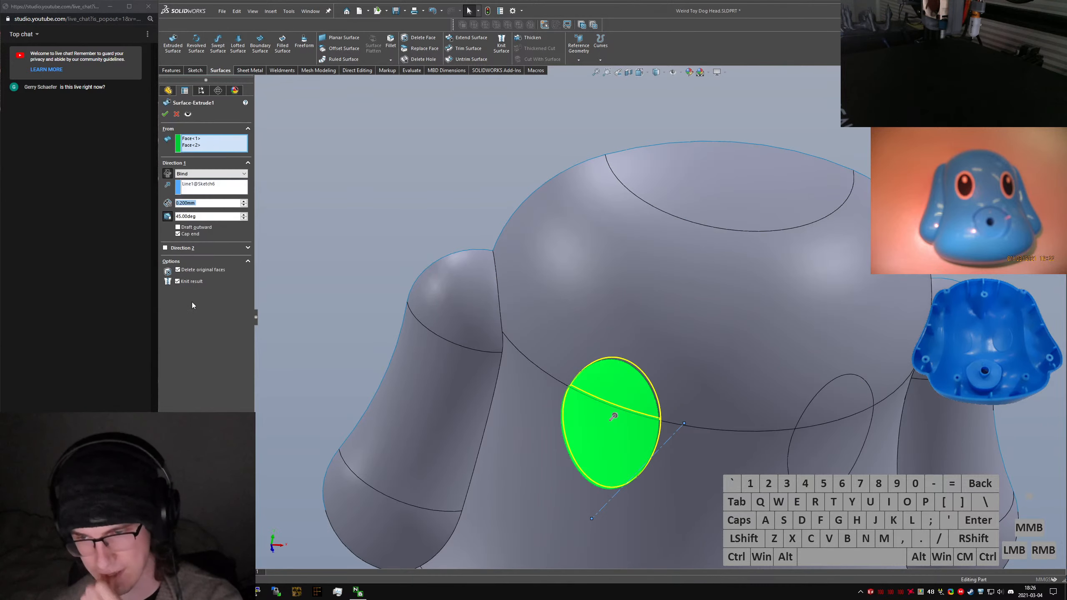
click(209, 224)
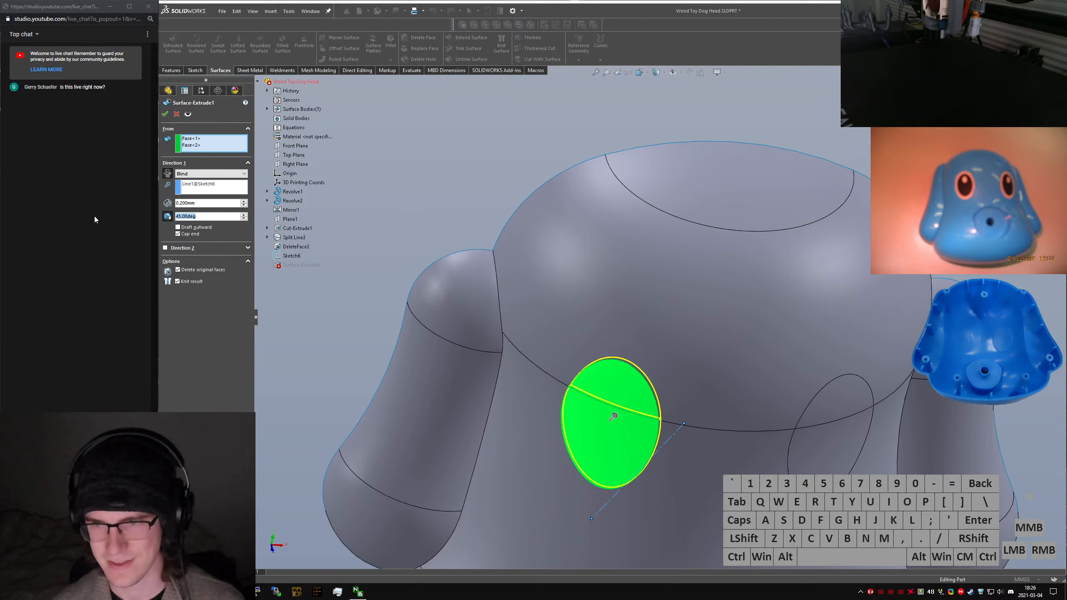
text(30)
key(Return)
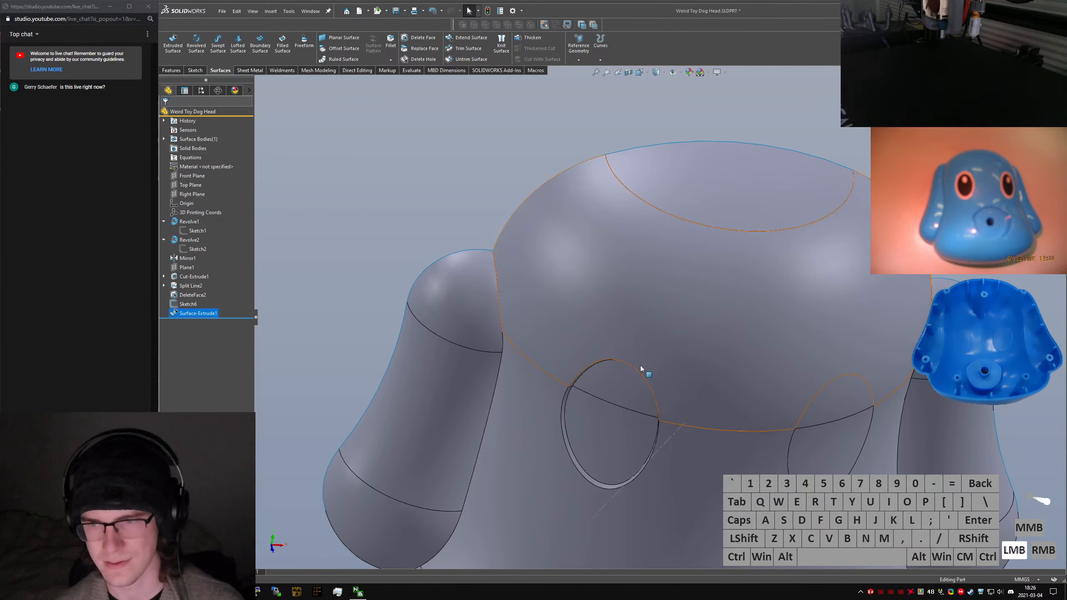
Hide the sketch containing the eye's direction line
mouse_move(643, 369)
middle_down()
mouse_move(614, 414)
mouse_move(523, 476)
mouse_move(534, 474)
middle_up()
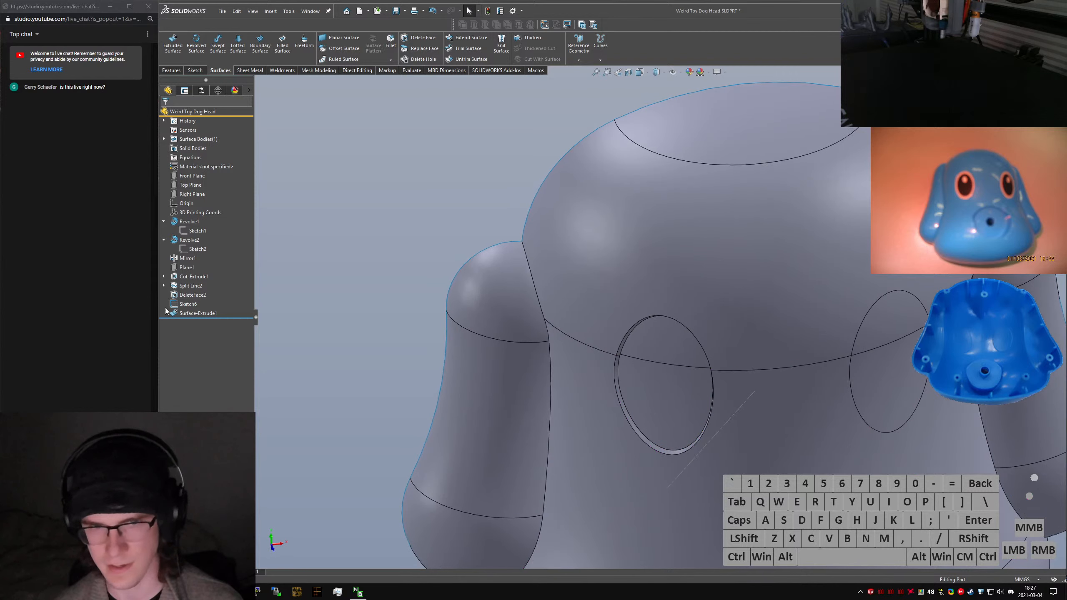
right_click(194, 304)
click(208, 293)
scroll(553, 370, up, 2)
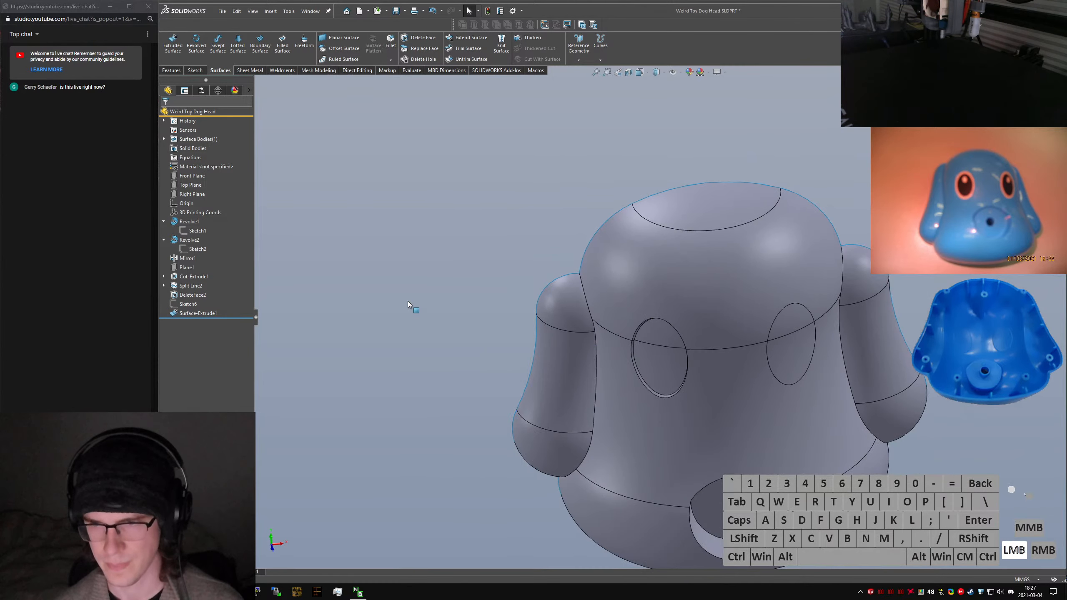
Try to mirror the four faces of the recessed eye about the Right Plane
text(smirror)
key(Return)
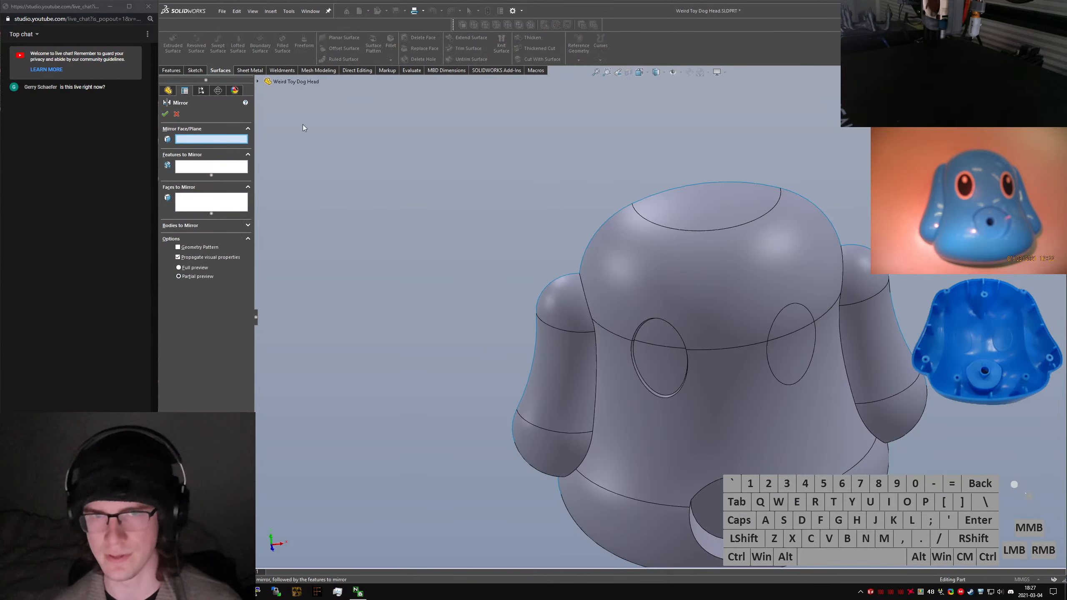
click(286, 165)
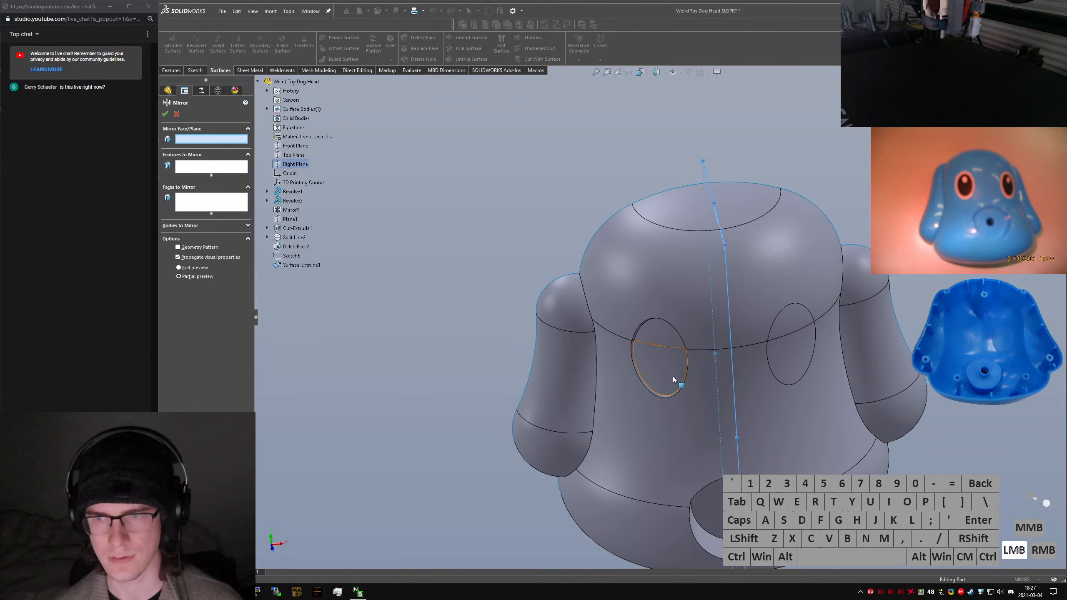
click(662, 350)
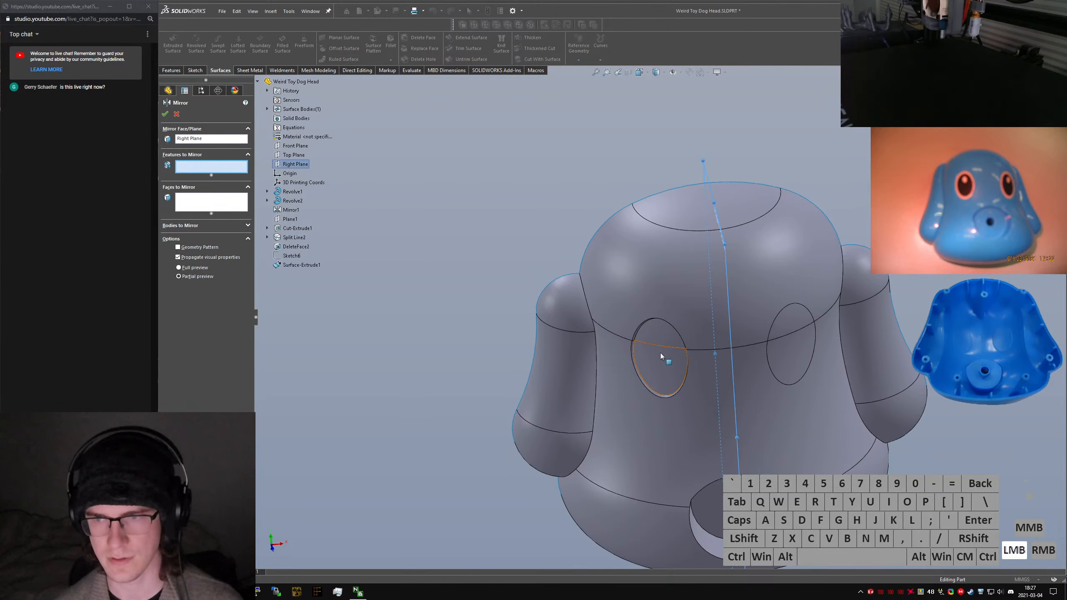
click(659, 355)
click(211, 202)
scroll(658, 363, down, 8)
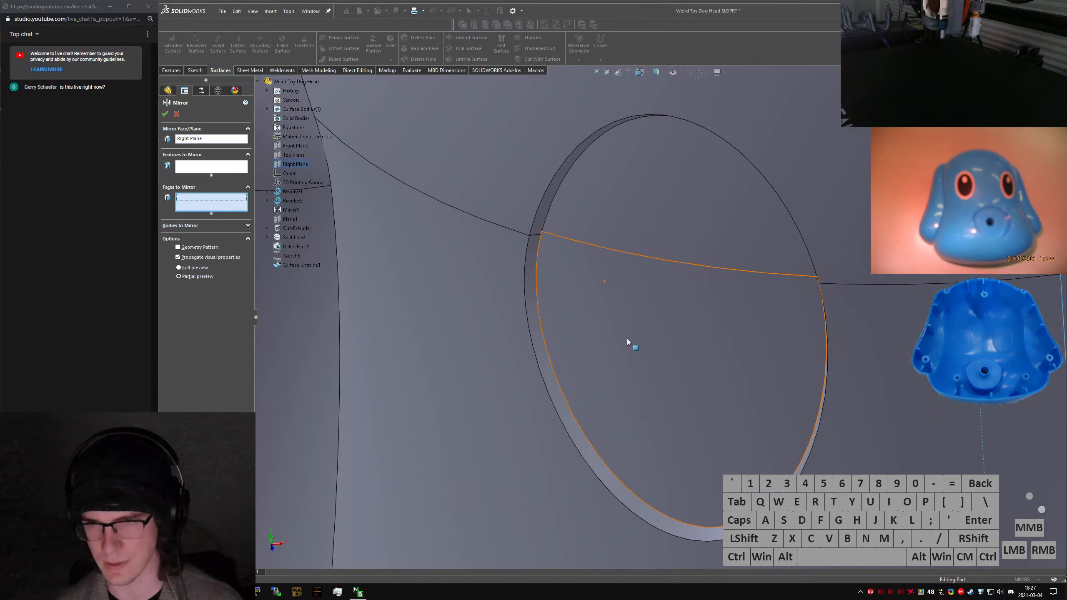
click(538, 220)
click(535, 260)
click(572, 265)
click(582, 222)
right_click(585, 233)
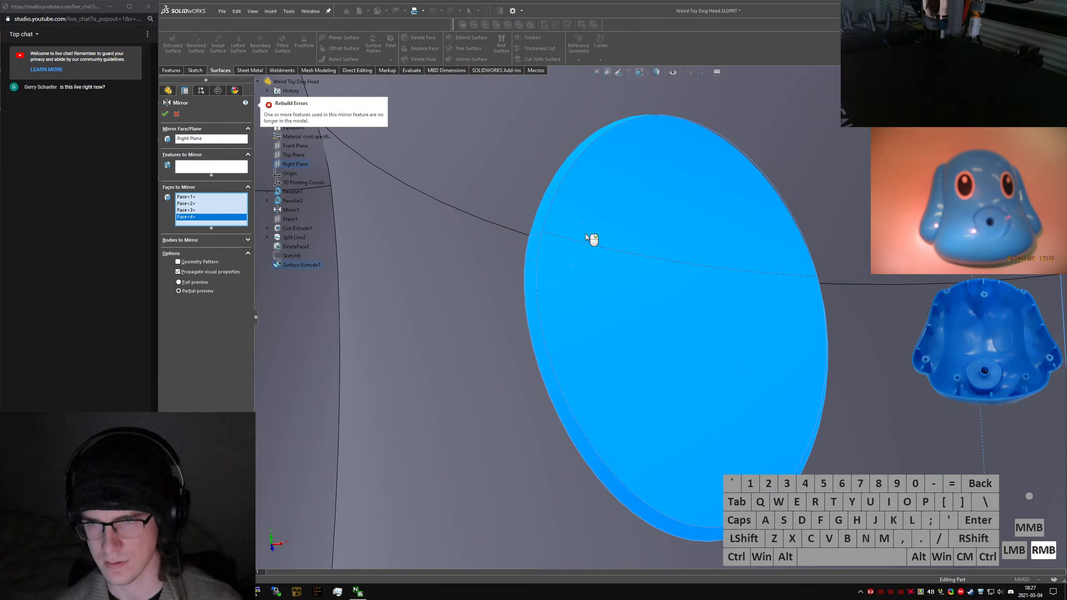
scroll(655, 285, up, 8)
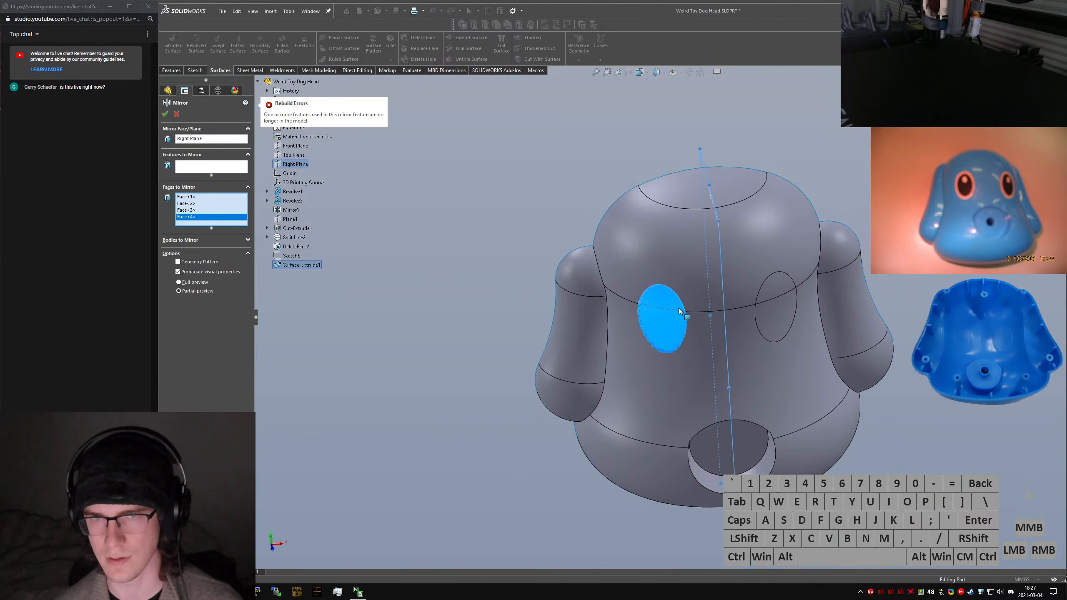
scroll(664, 311, down, 1)
key(Escape)
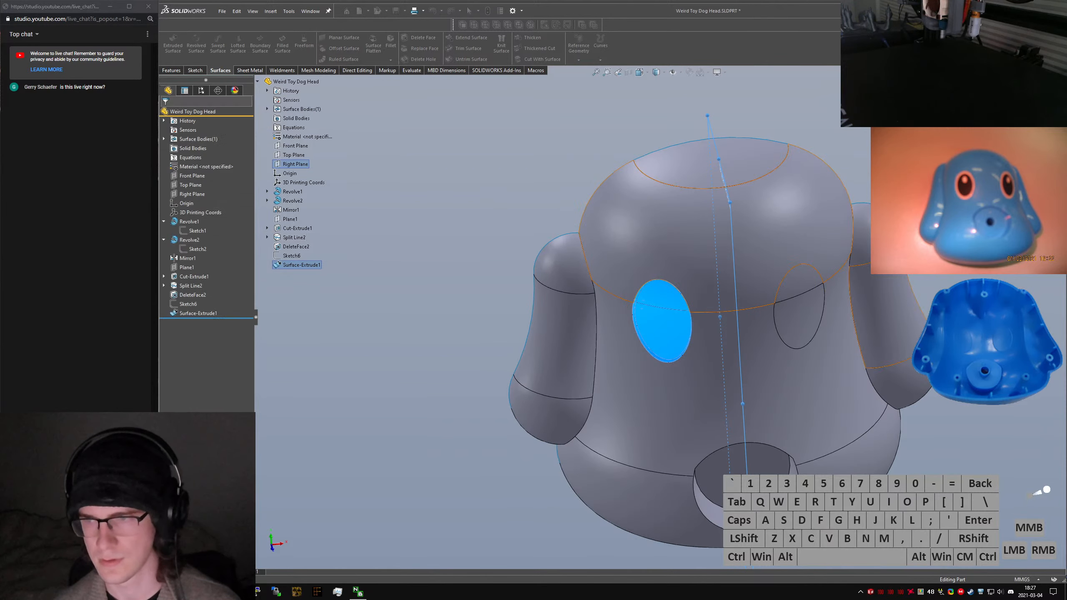
Delete both faces of the other, unrecessed eye with Delete Face
click(916, 253)
text(sdel)
key(Return)
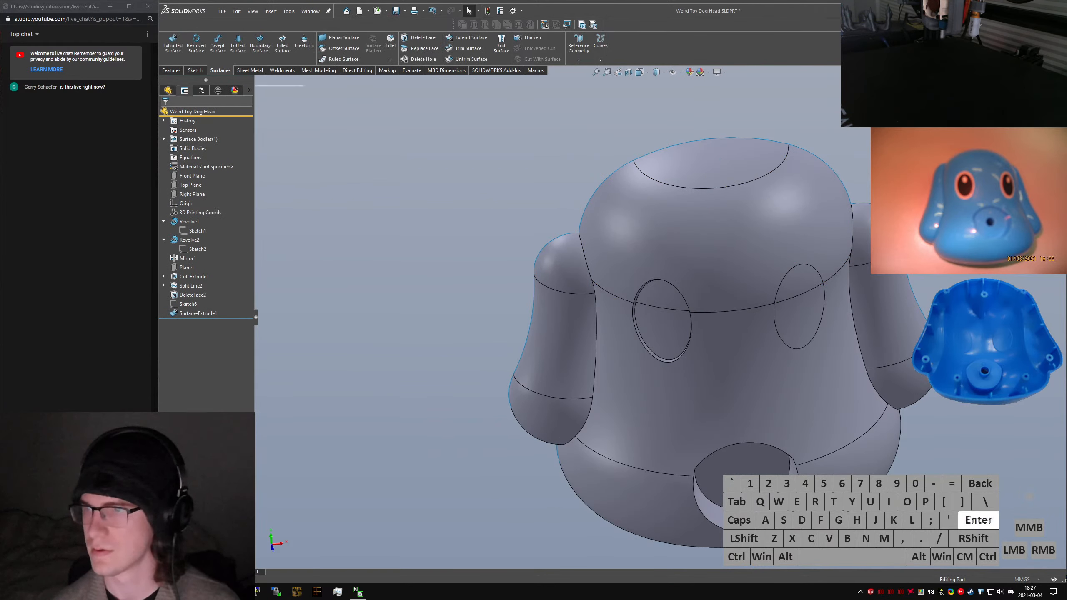
click(798, 277)
click(803, 321)
right_click(803, 321)
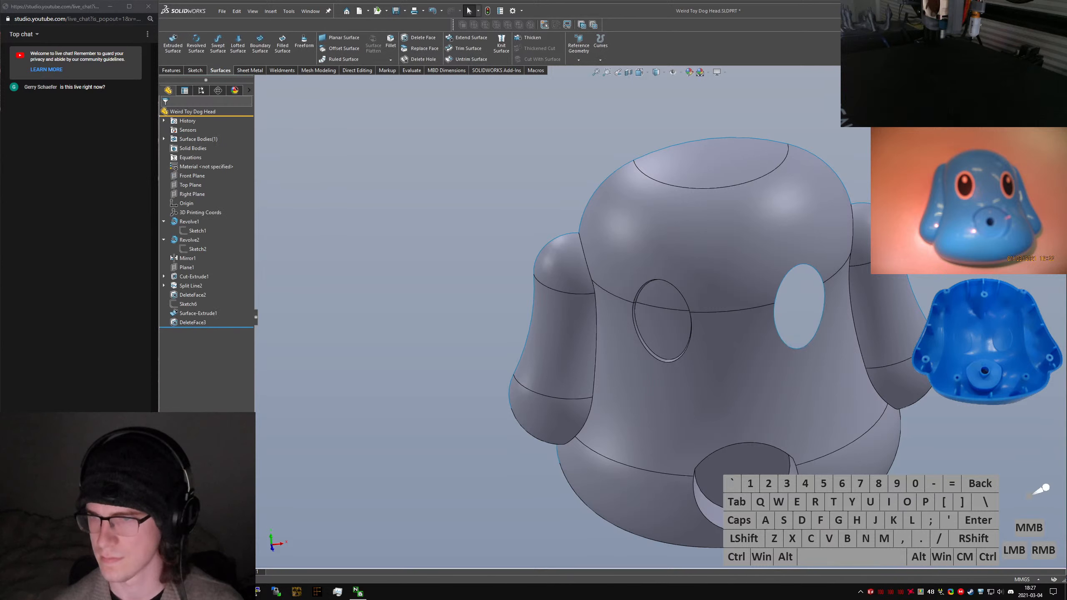
Try to mirror the recessed eye's four faces with the Geometry Pattern option turned on
click(245, 370)
text(sd)
key(BackSpace)
text(mirror)
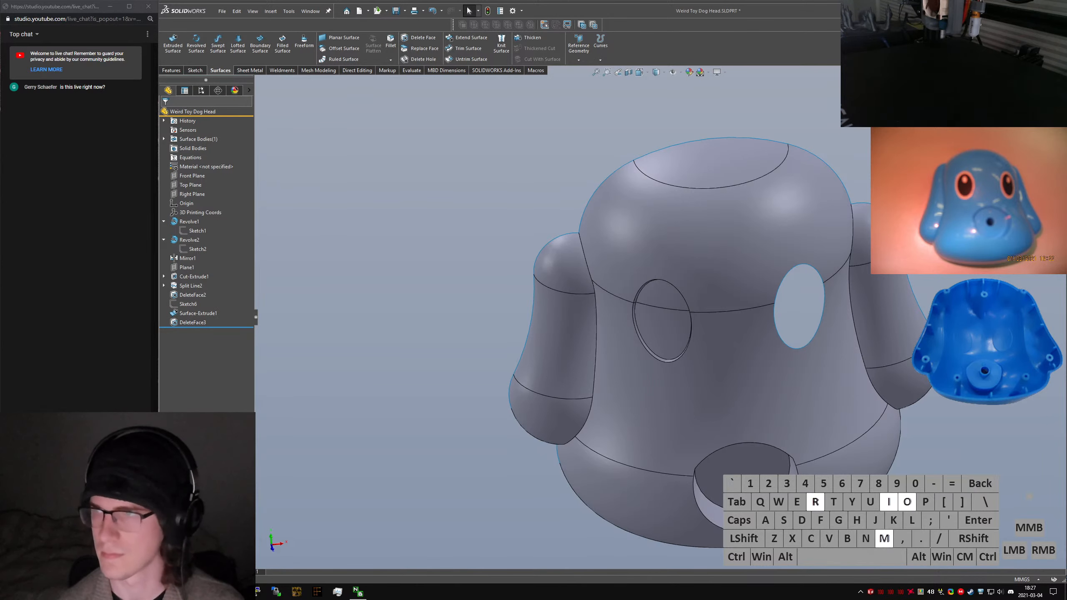
key(Return)
click(194, 206)
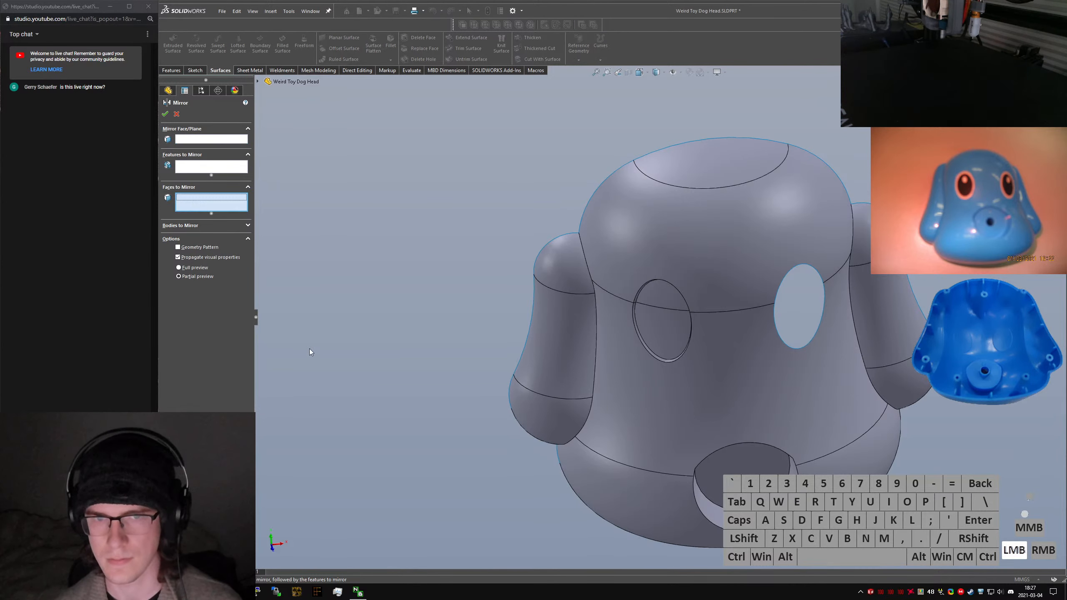
scroll(614, 305, down, 5)
click(708, 297)
click(674, 314)
click(675, 314)
click(787, 357)
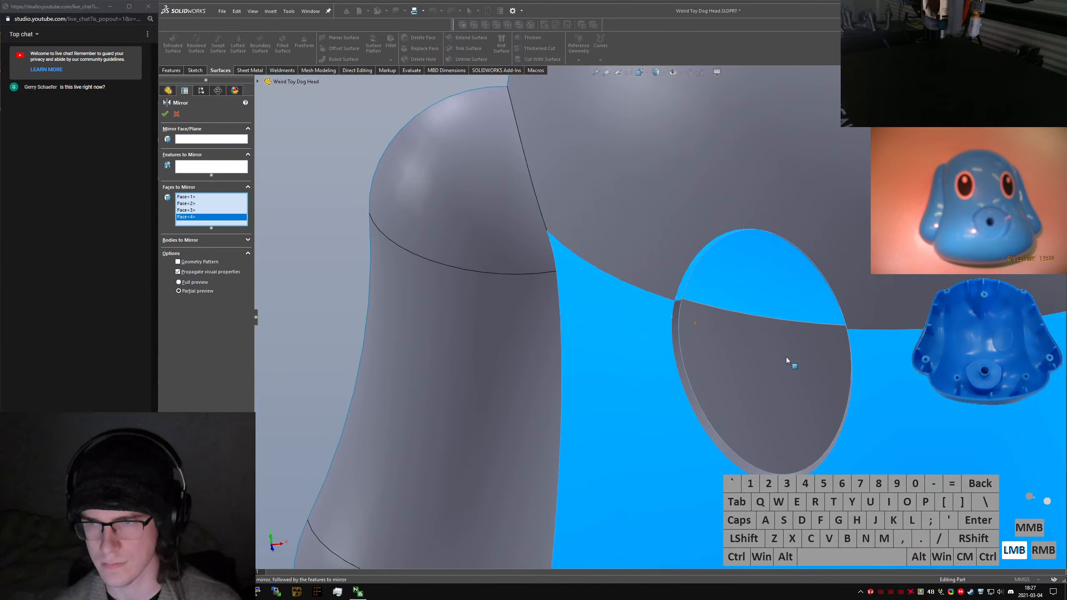
click(664, 362)
click(679, 368)
scroll(364, 353, up, 5)
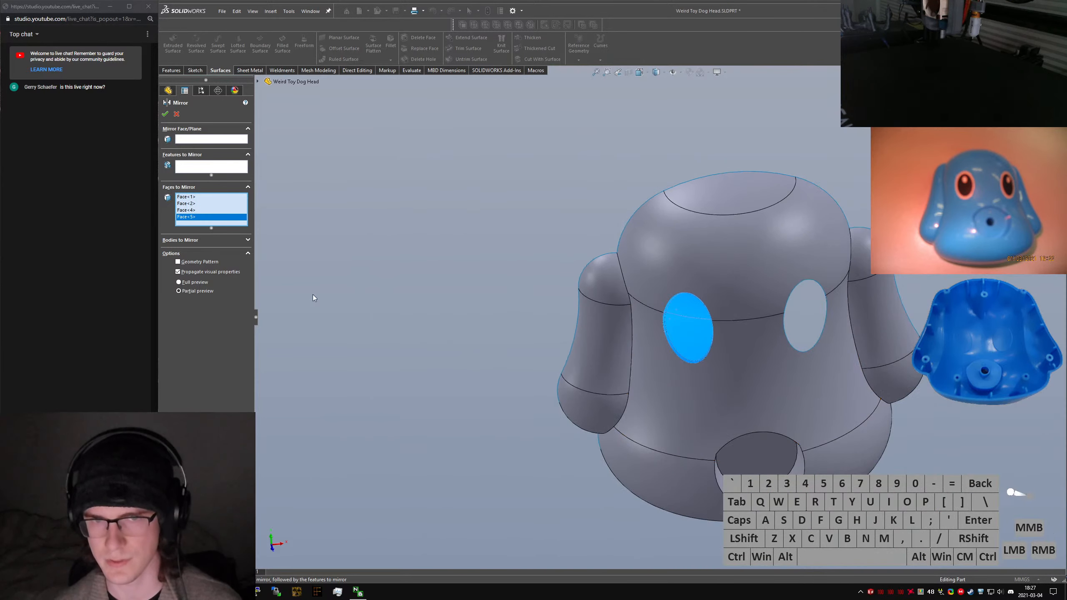
click(190, 261)
click(164, 114)
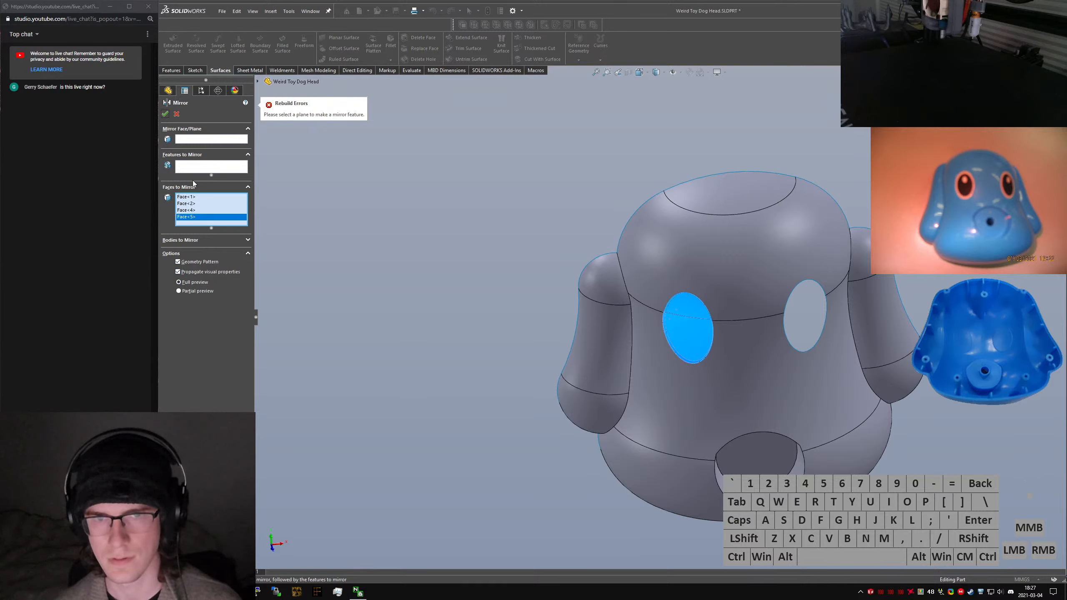
Clear the mirror's face selection and try mirroring the four recessed eye faces about the Right Plane with Geometry Pattern
click(211, 196)
right_click(212, 196)
click(225, 204)
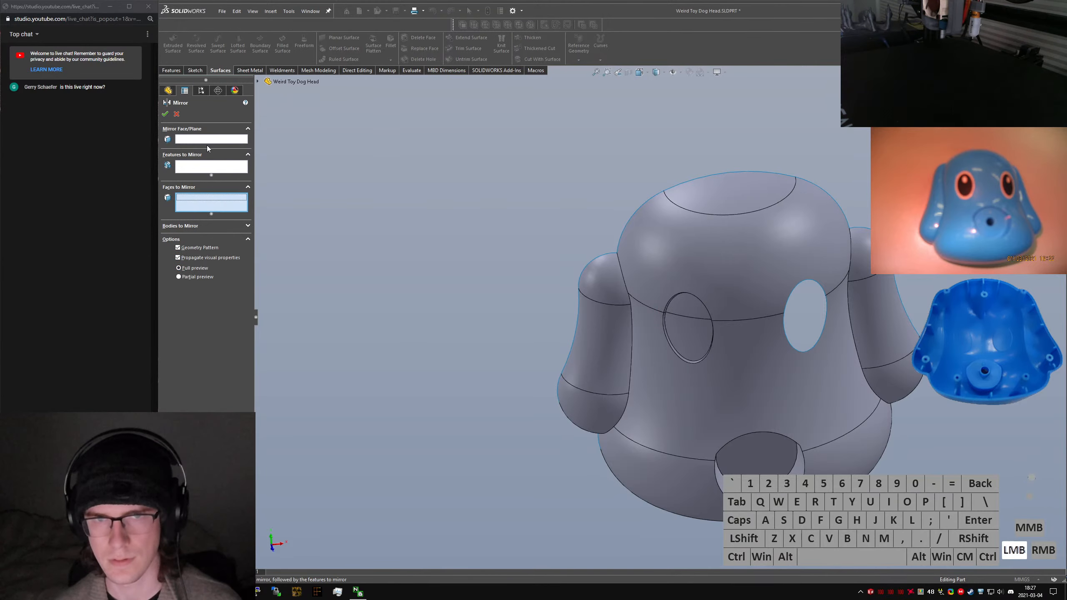
click(249, 90)
click(296, 163)
scroll(671, 301, down, 5)
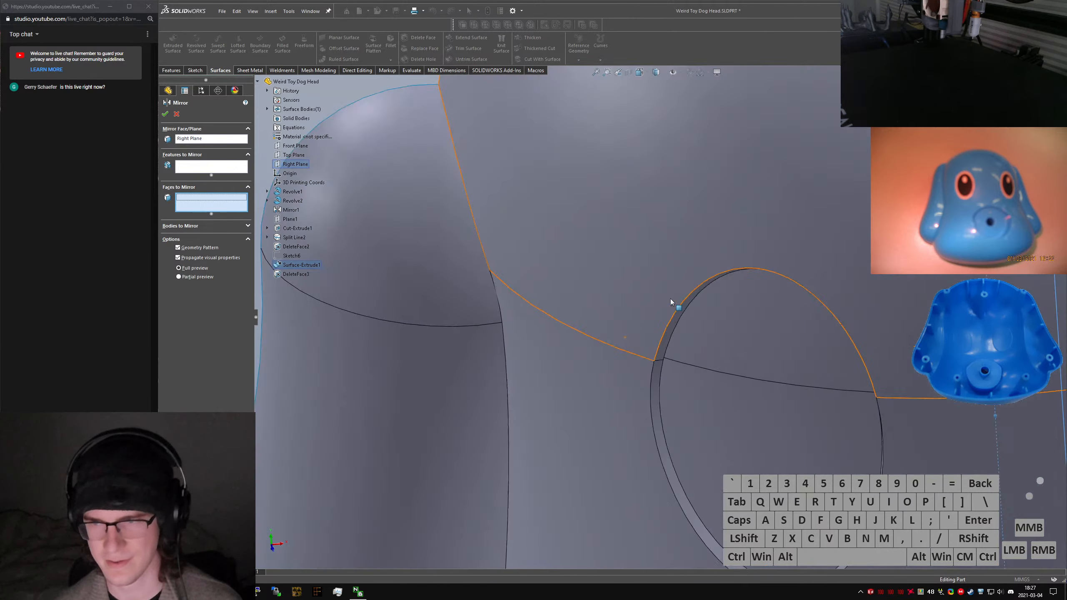
scroll(671, 299, down, 3)
click(657, 400)
click(674, 429)
click(681, 398)
click(643, 434)
scroll(667, 458, up, 2)
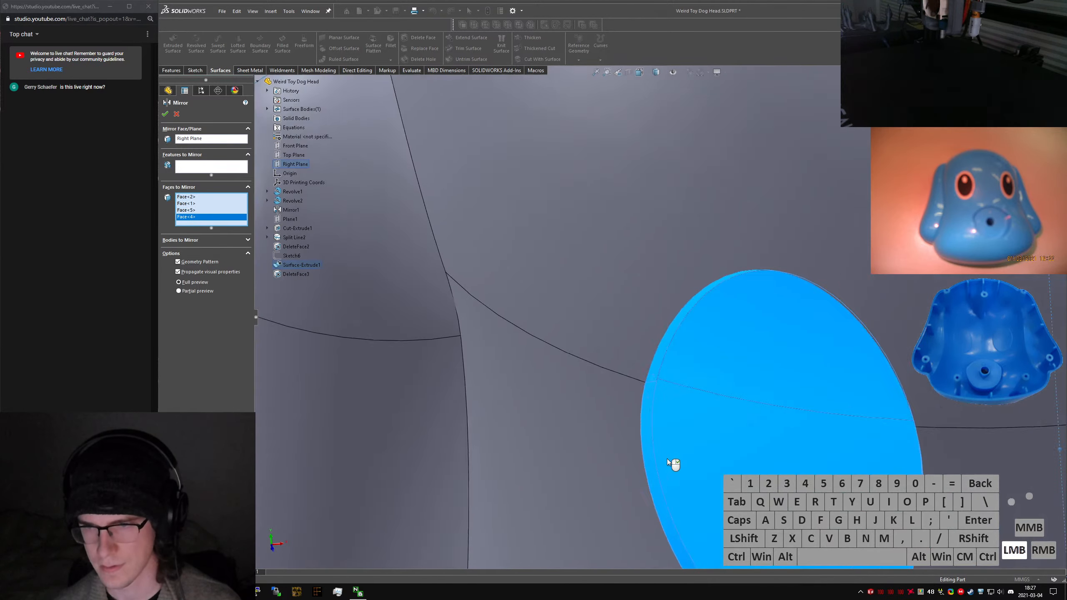
scroll(667, 458, up, 3)
click(165, 113)
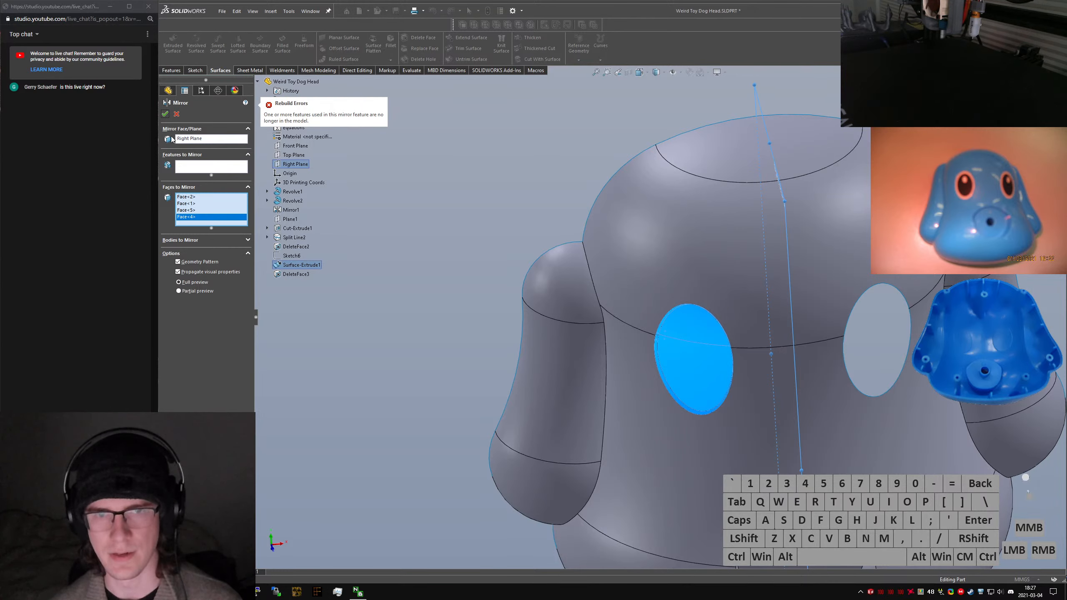
click(176, 114)
Edit the recessed eye's surface extrude so its result is not knitted to the head surface
click(189, 311)
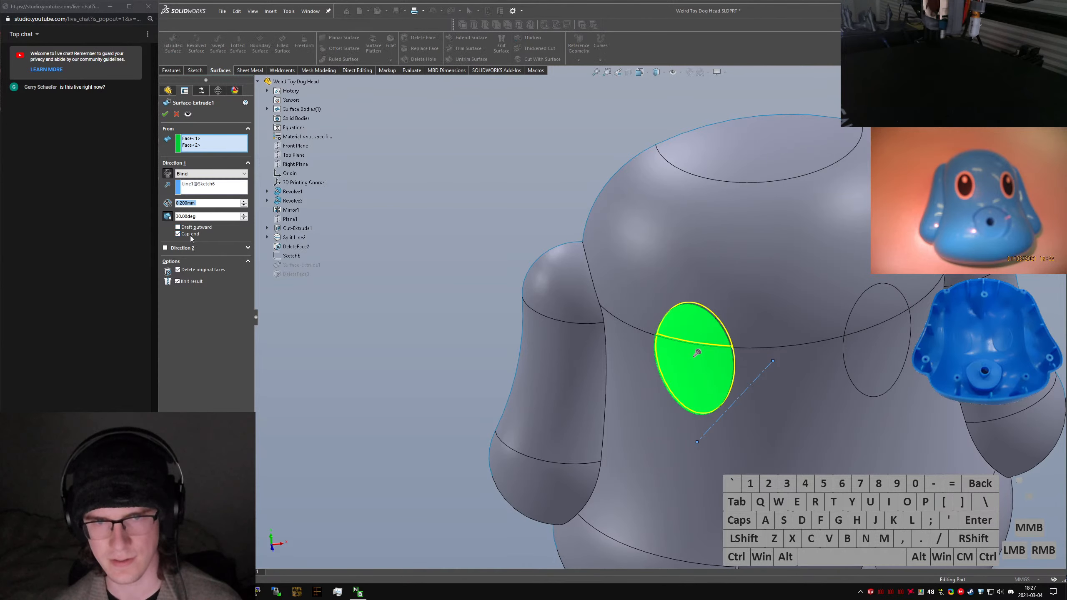
click(165, 114)
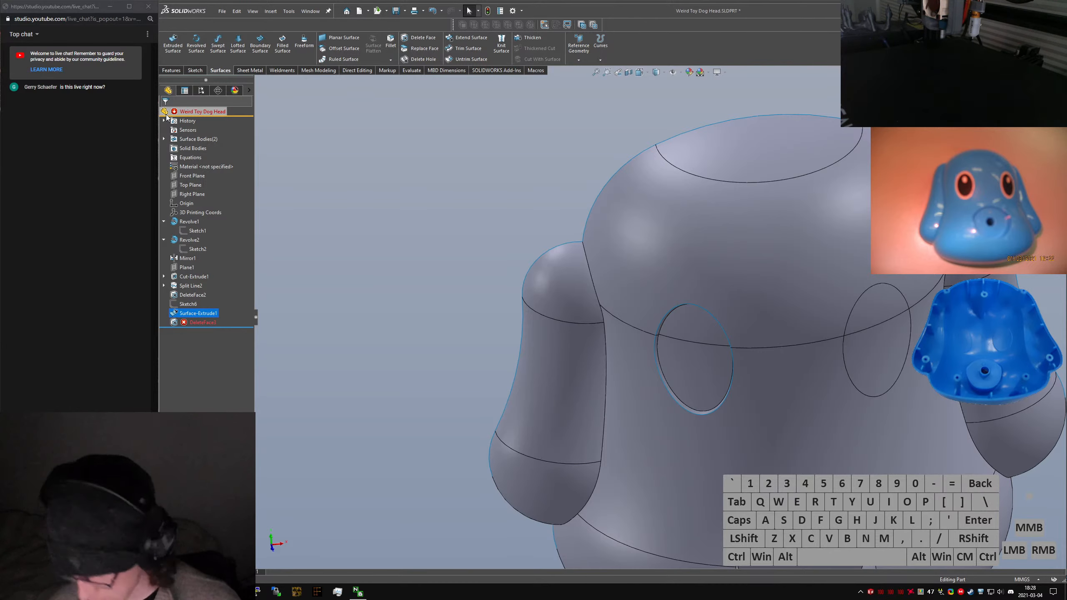
click(405, 217)
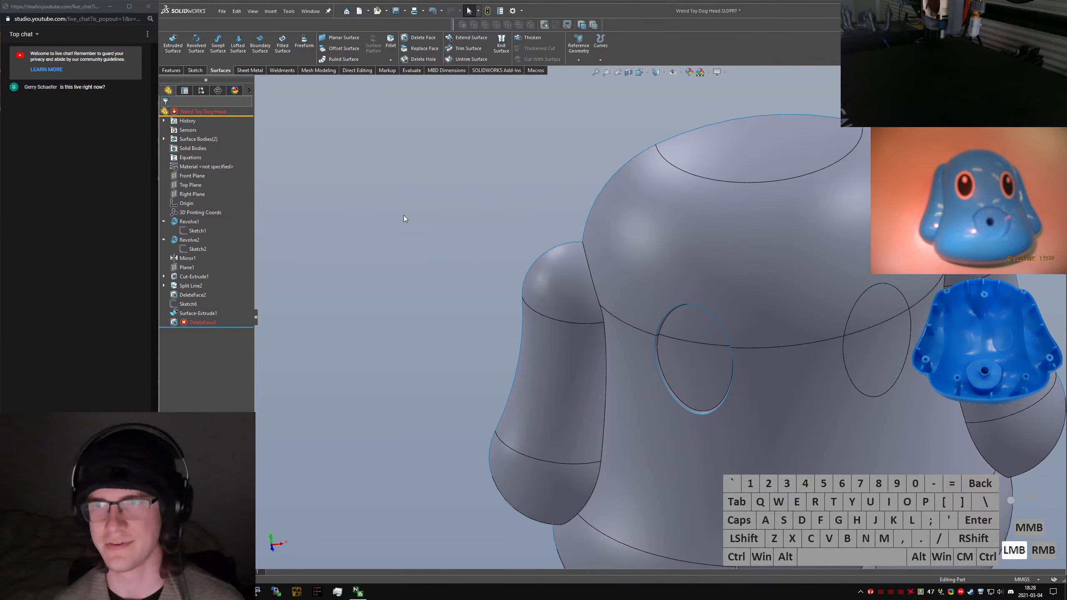
Repair the failed Delete Face feature by reselecting both faces of the unrecessed eye
click(196, 323)
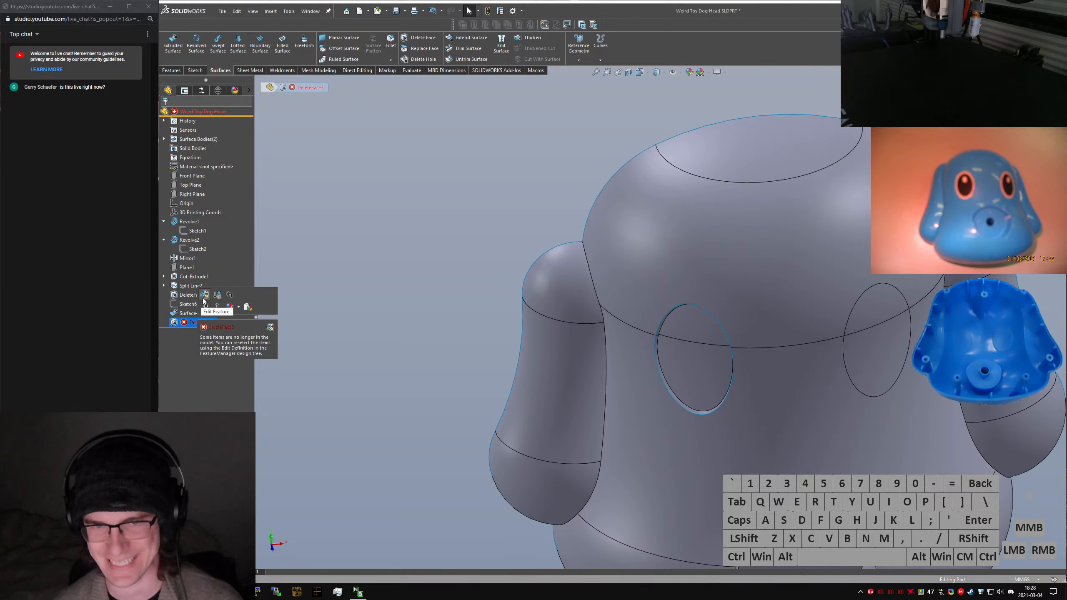
click(206, 297)
click(868, 319)
click(887, 365)
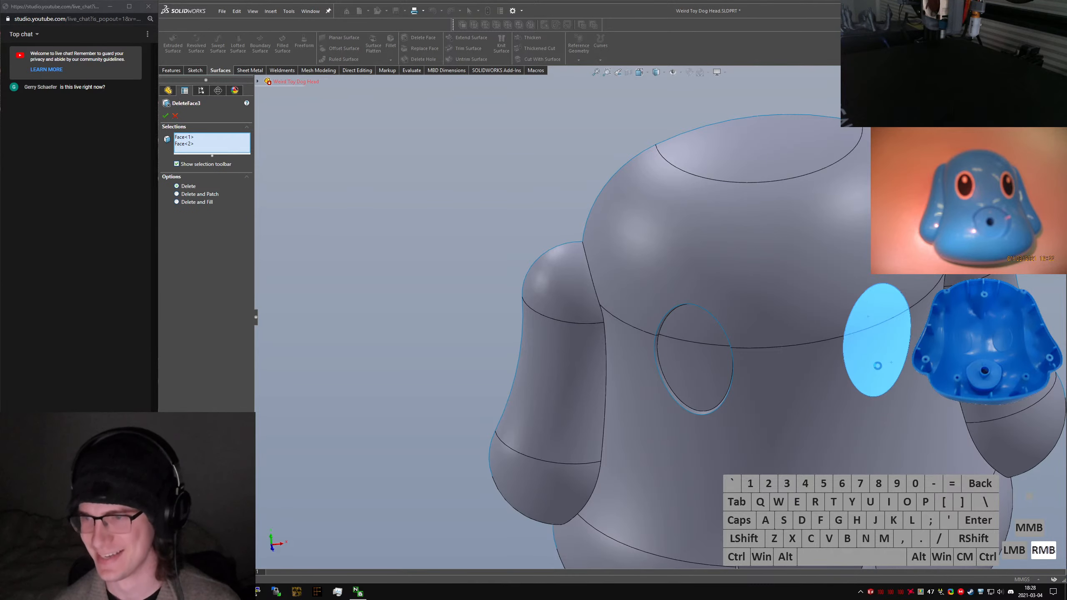
right_click(878, 366)
click(959, 275)
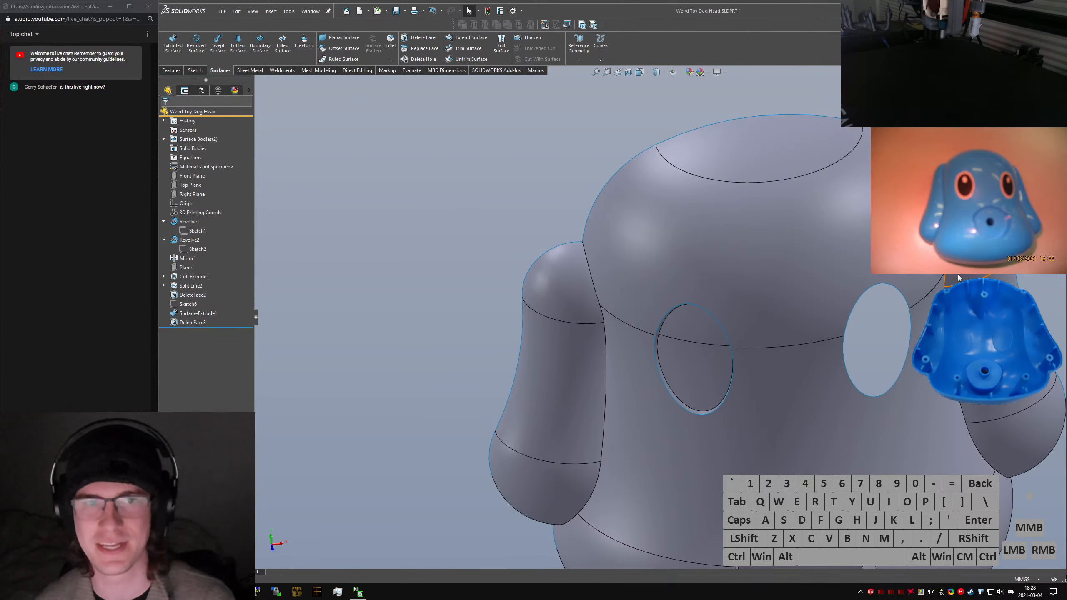
click(493, 206)
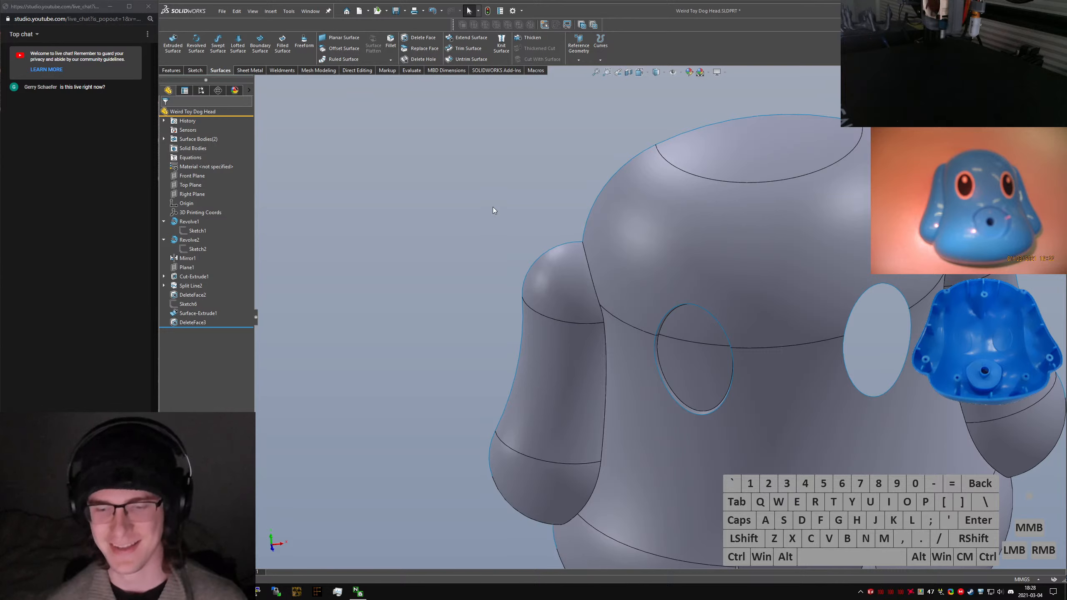
click(383, 205)
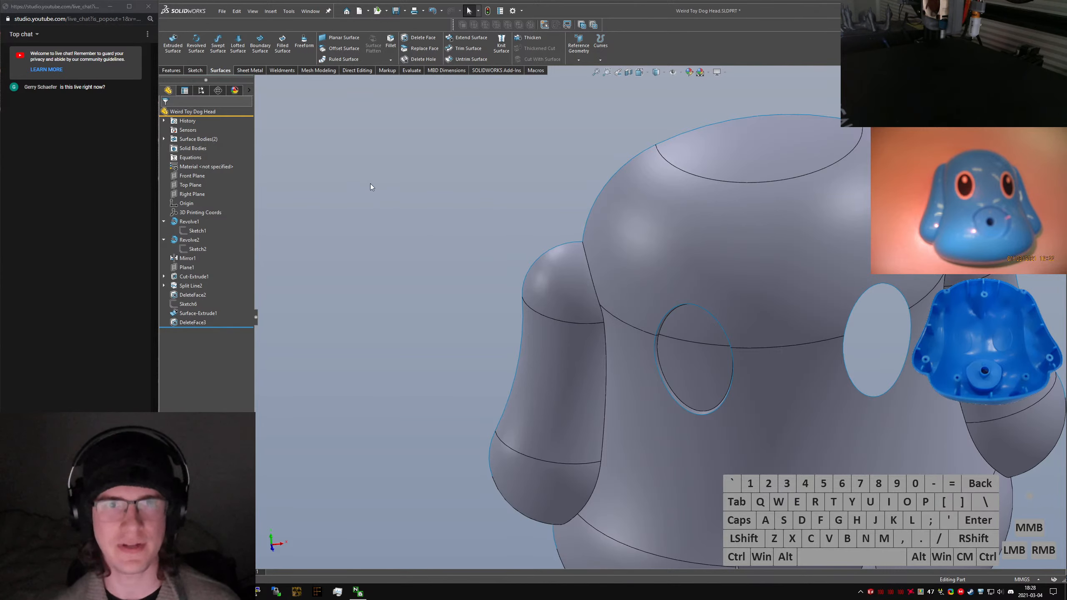
Mirror the recessed eye's surface body about the Right Plane
text(mirro)
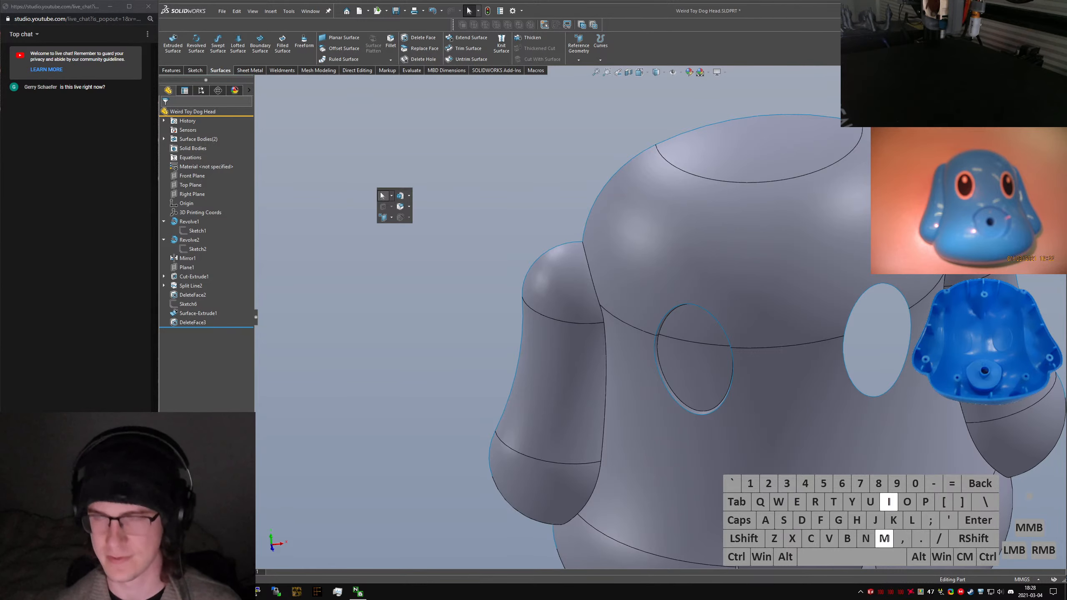
key(Return)
scroll(717, 381, down, 2)
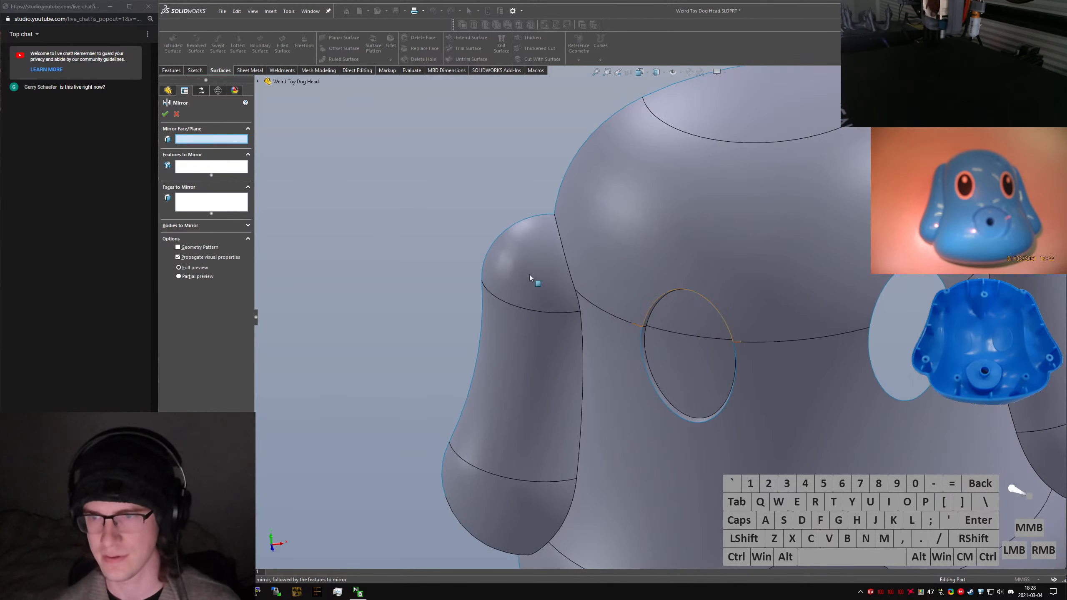
click(261, 80)
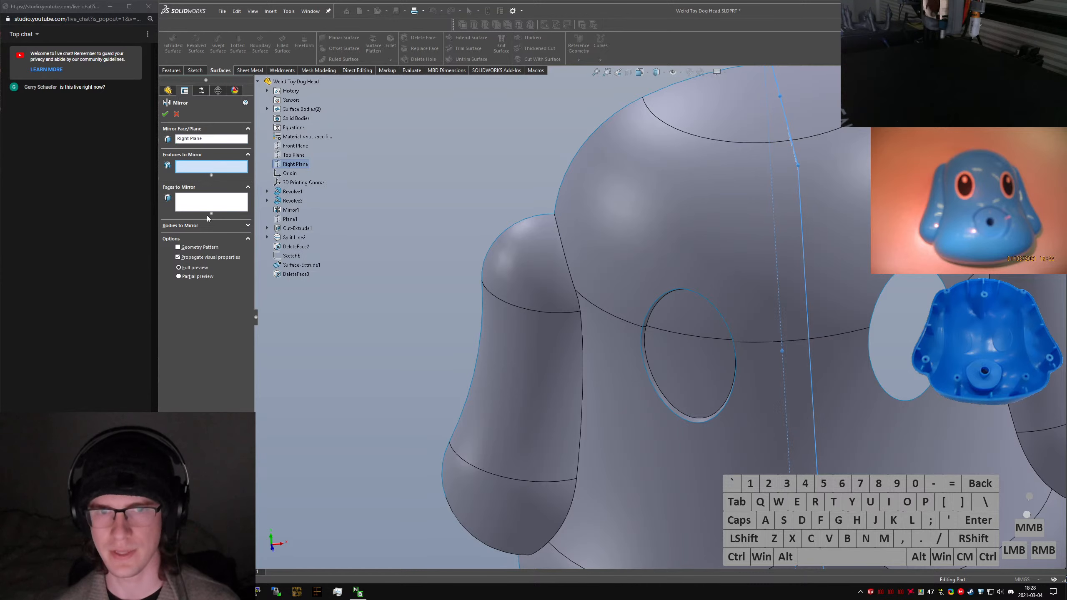
click(187, 225)
click(686, 357)
right_click(685, 358)
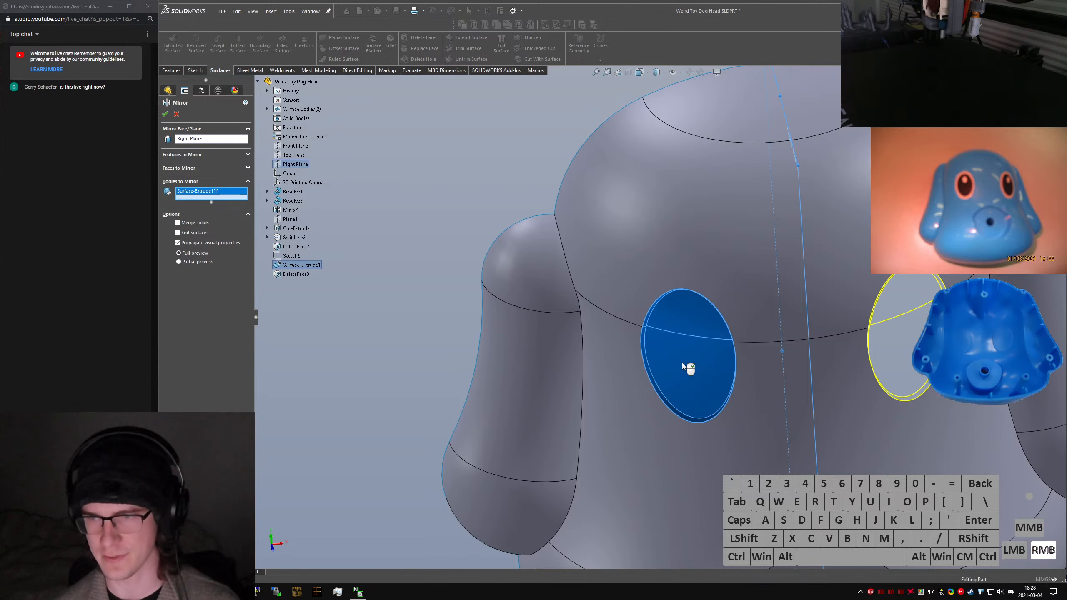
Knit the head surface and both recessed eye surfaces into one surface body
scroll(685, 349, up, 6)
middle_drag(689, 333, 655, 274)
key(BackSpace)
text(t)
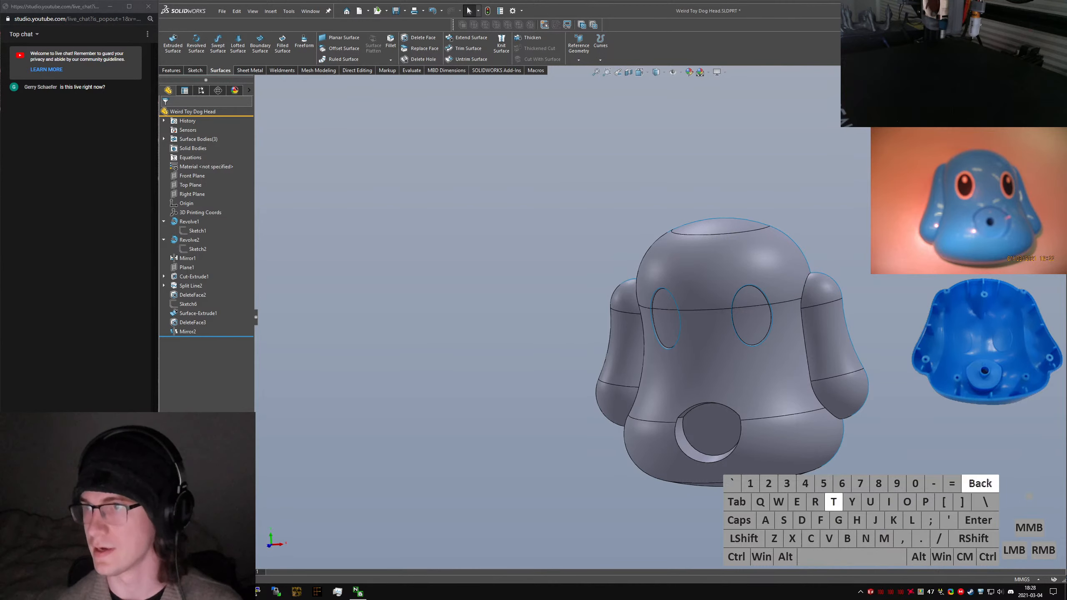
key(Return)
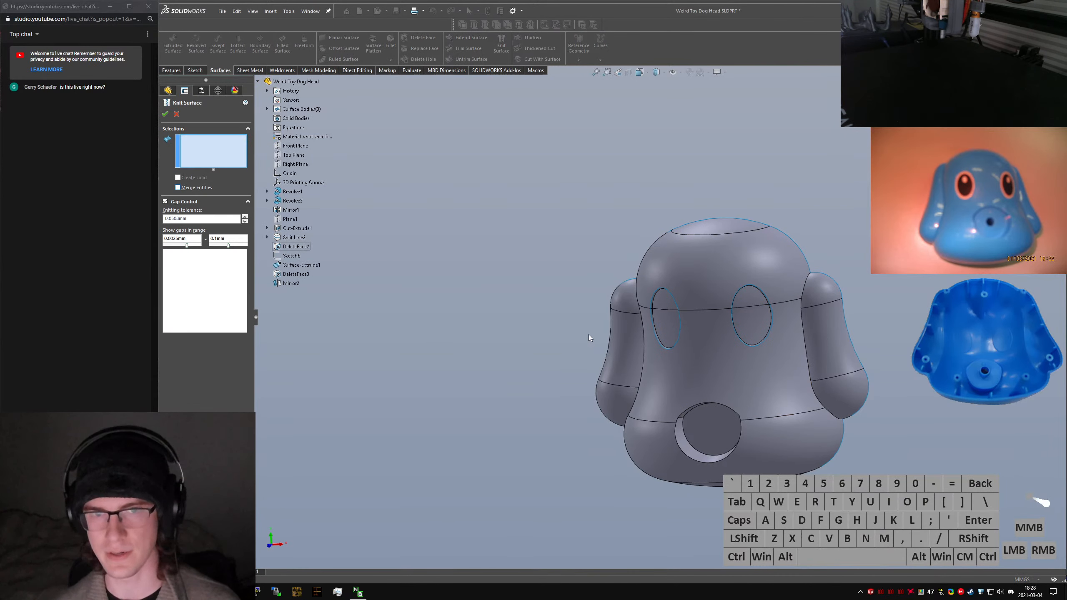
click(673, 333)
click(743, 328)
click(730, 354)
right_click(729, 355)
click(747, 412)
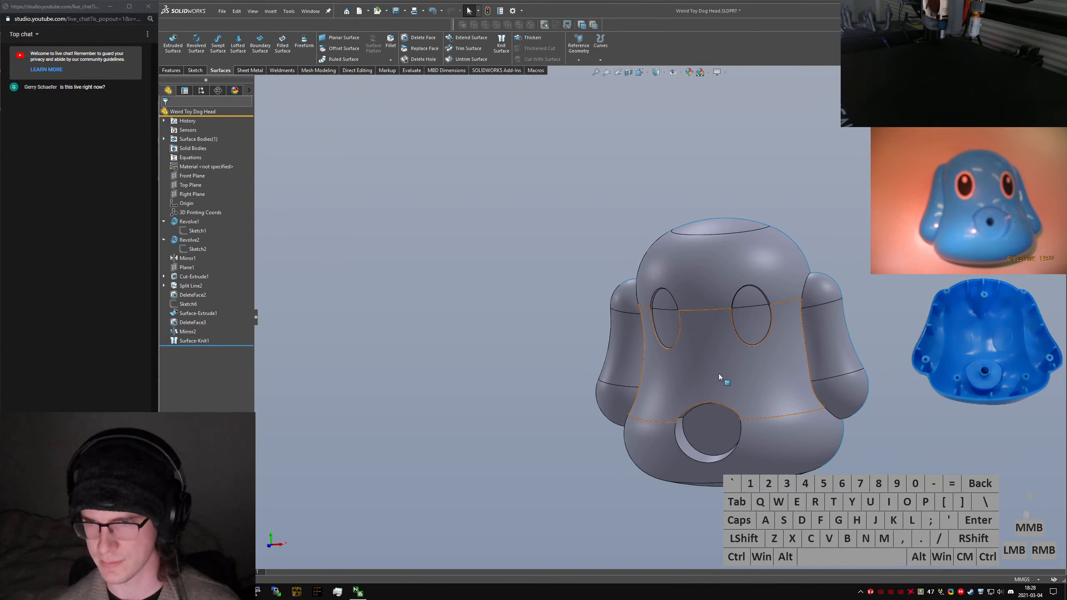
Check the knitted surface body in the tree and inspect both recessed eyes from the front and back
scroll(680, 301, down, 2)
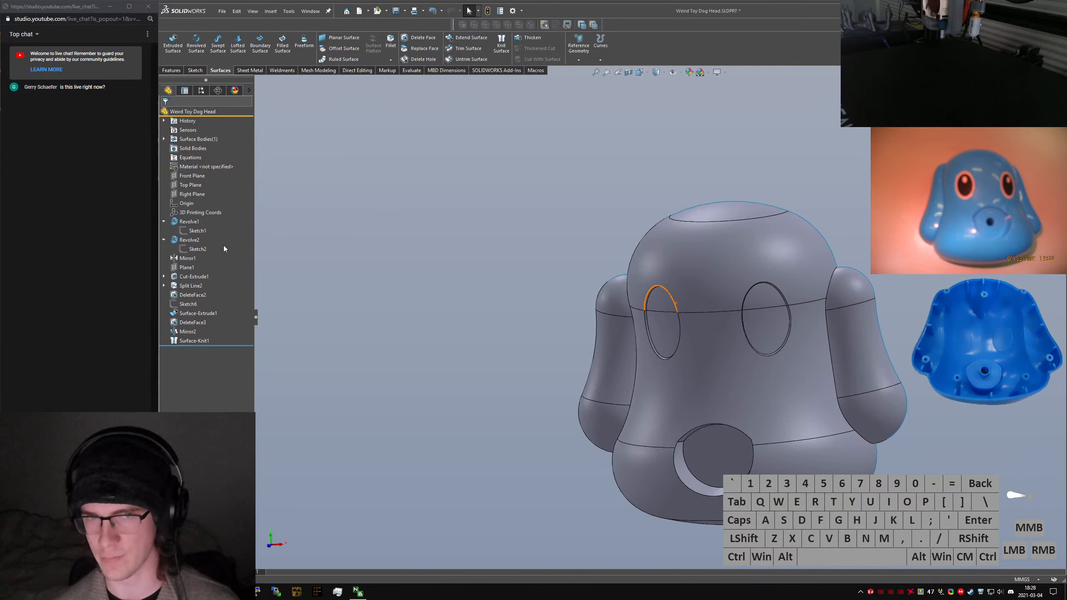
click(164, 140)
click(201, 150)
click(525, 278)
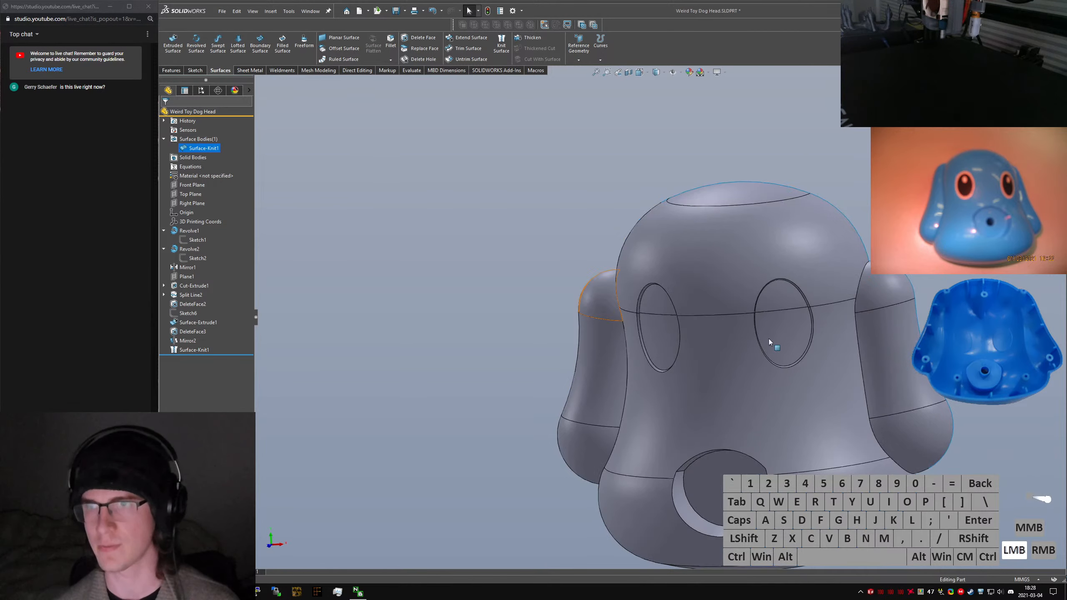
click(202, 150)
middle_drag(566, 320, 664, 347)
click(767, 372)
scroll(763, 370, up, 2)
scroll(717, 328, down, 1)
scroll(717, 329, down, 3)
scroll(734, 317, down, 4)
scroll(730, 316, down, 3)
middle_drag(729, 317, 706, 370)
scroll(674, 291, down, 4)
middle_drag(682, 327, 529, 403)
scroll(672, 321, up, 8)
click(427, 416)
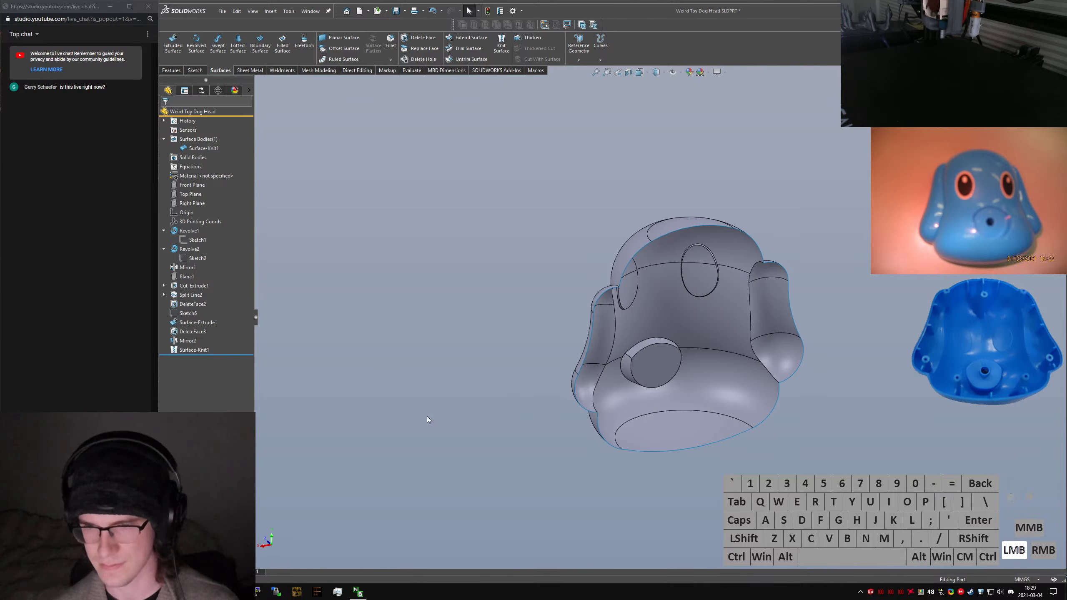
Thicken the knitted head surface inward by 0.6 mm
text(sthicken)
key(Return)
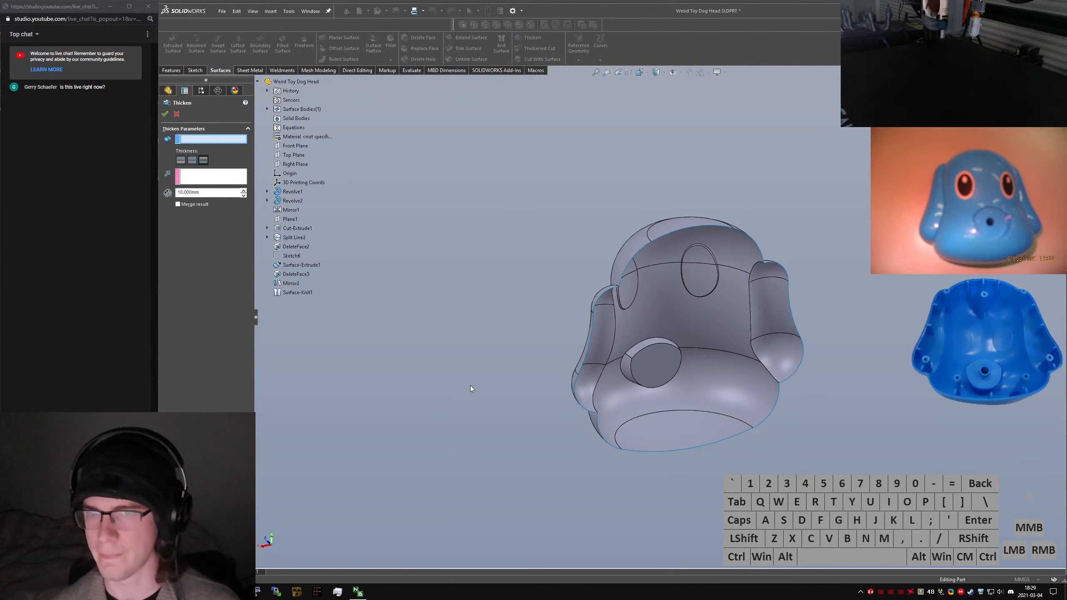
click(666, 367)
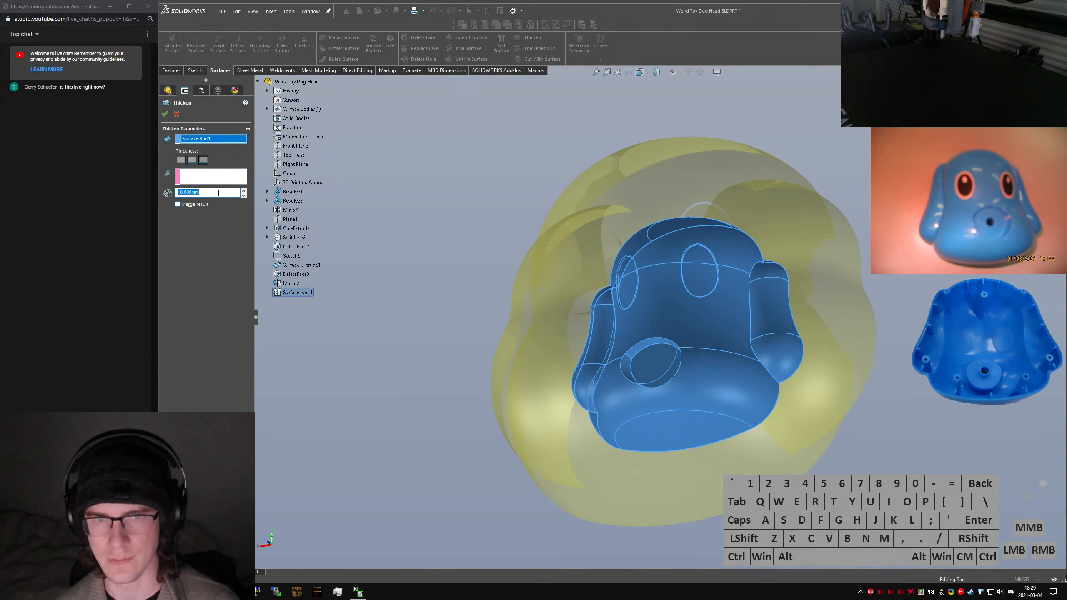
text(2)
key(Return)
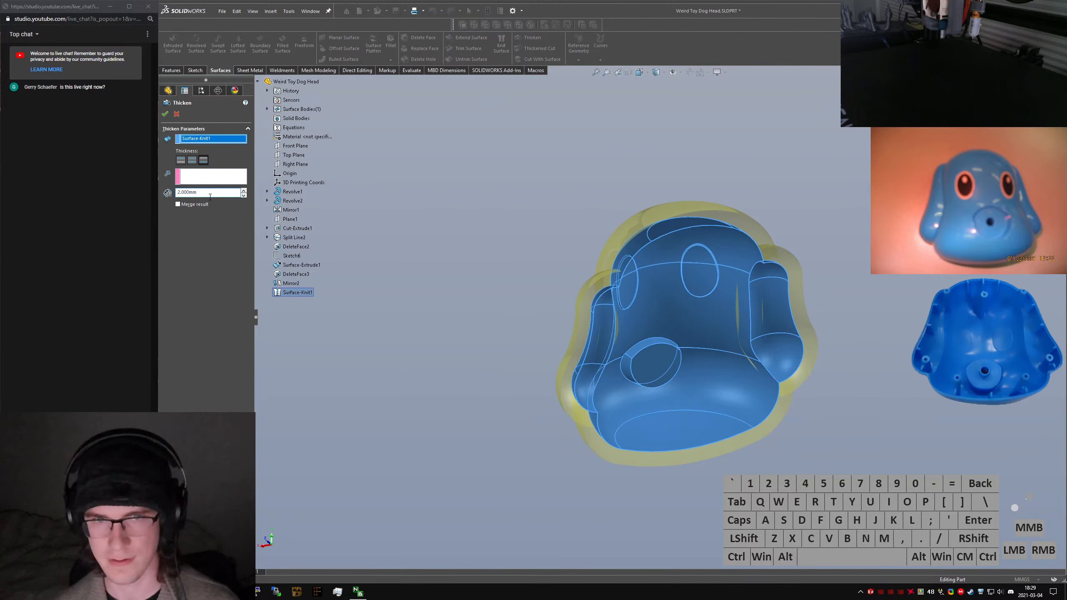
double_click(210, 193)
text(0.6)
key(Return)
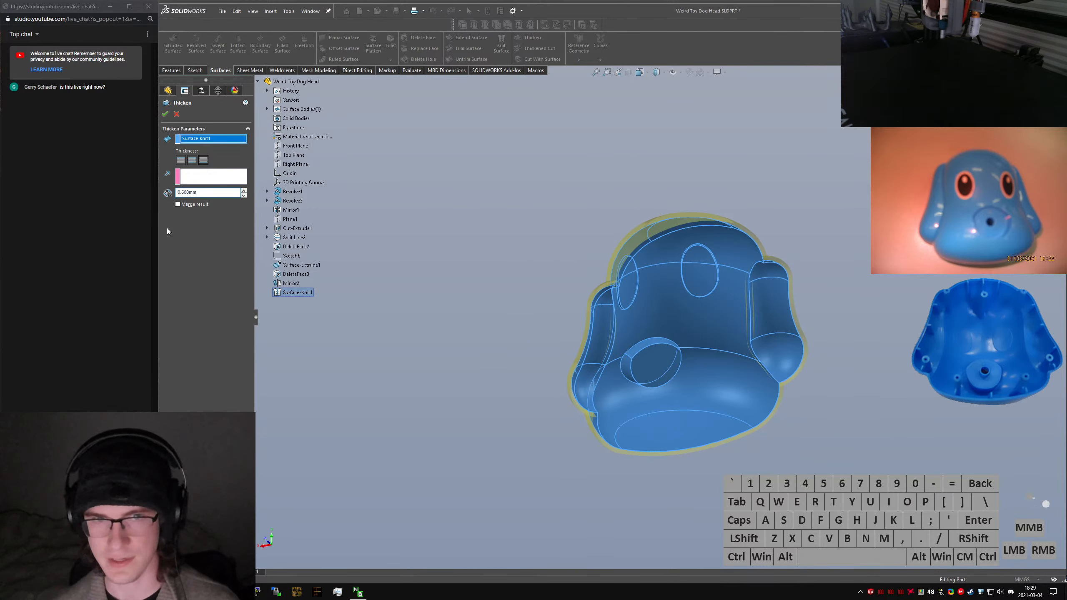
click(165, 113)
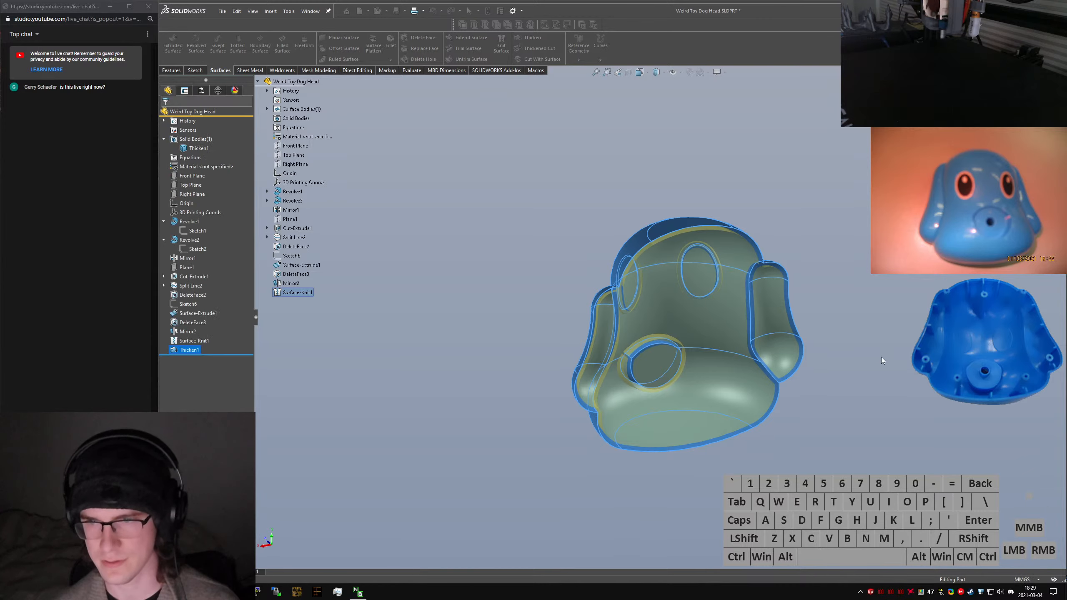
Examine the inside of the thickened shell straight on from the back
middle_drag(689, 320, 519, 347)
scroll(622, 268, down, 4)
scroll(630, 379, up, 4)
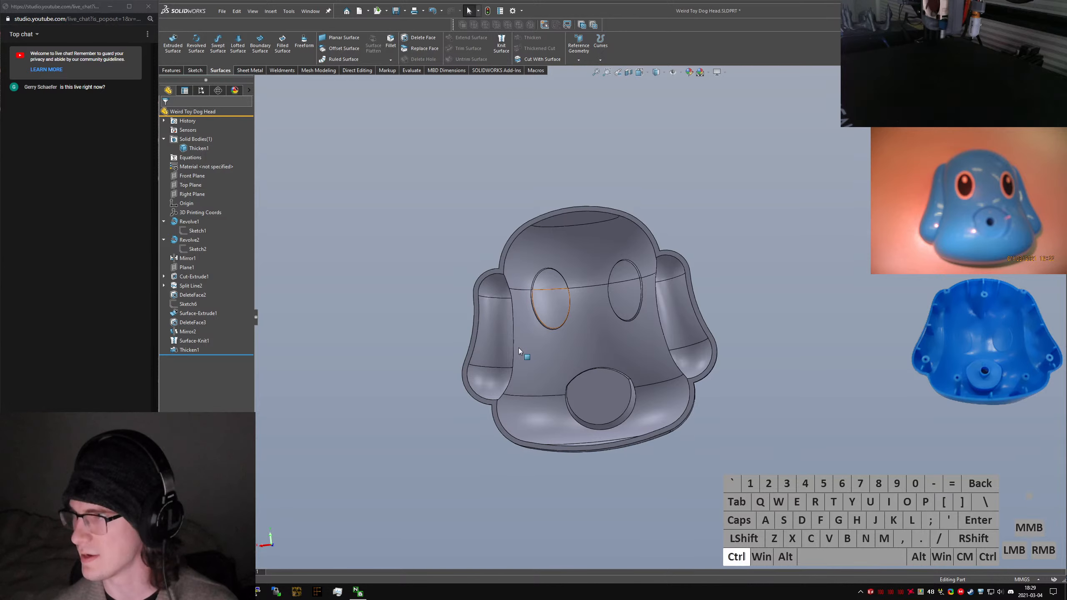
key(ctrl+2)
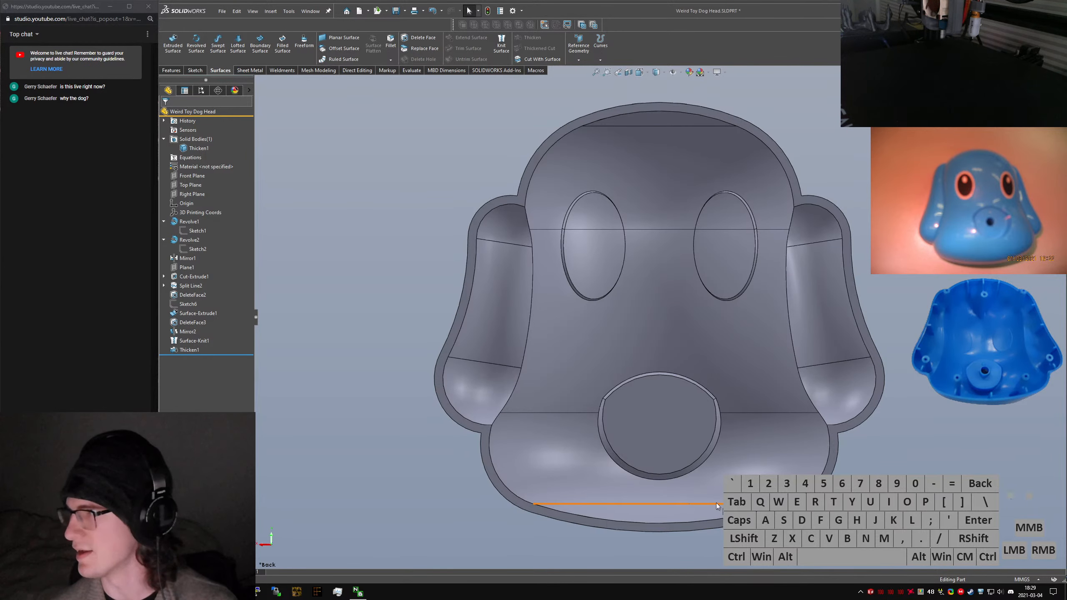
key(ctrl+2)
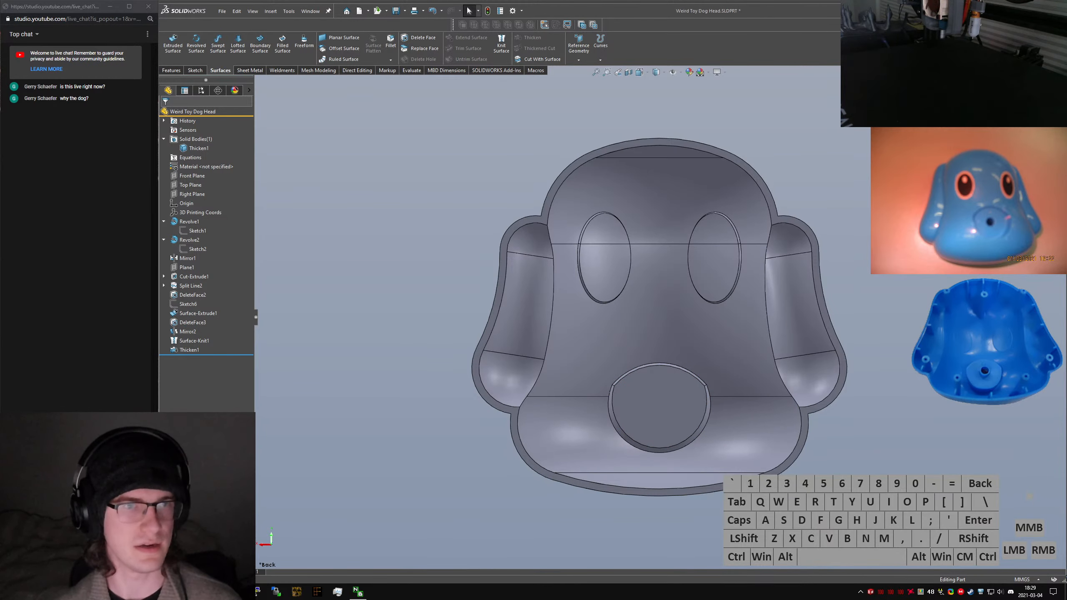
Switch to the Reddit post in the browser and compare the inside and front reference photos of the toy dog head
drag(532, 599, 556, 98)
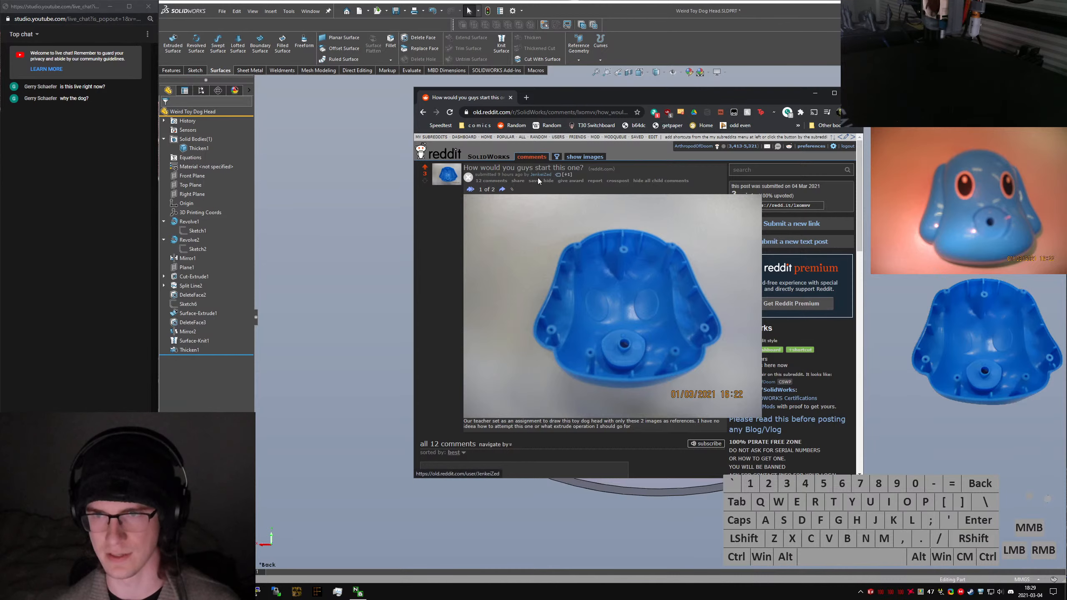
double_click(566, 97)
drag(225, 240, 337, 355)
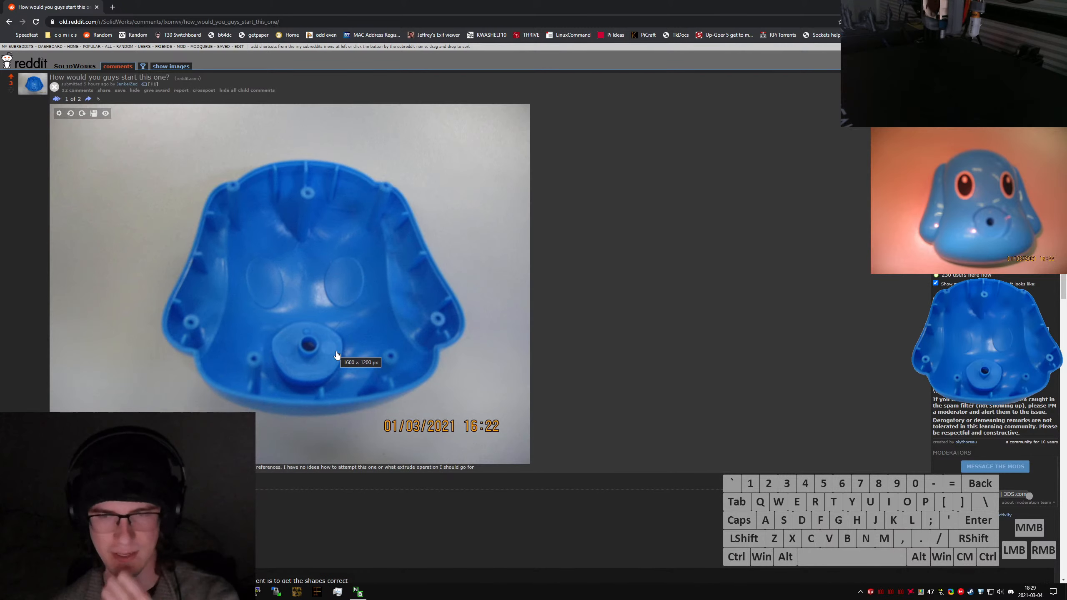
click(88, 99)
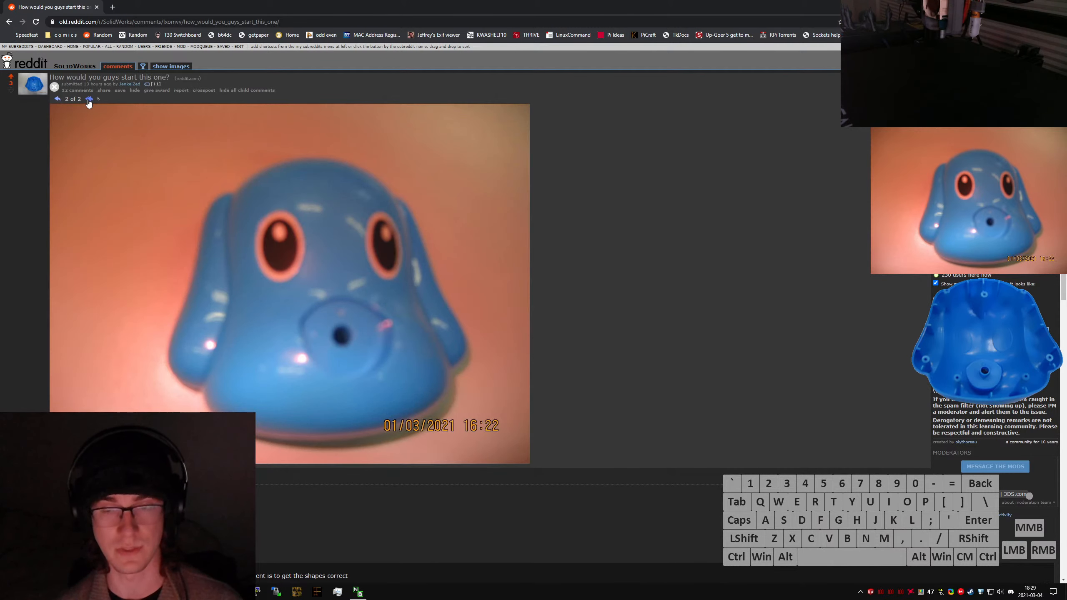
click(88, 101)
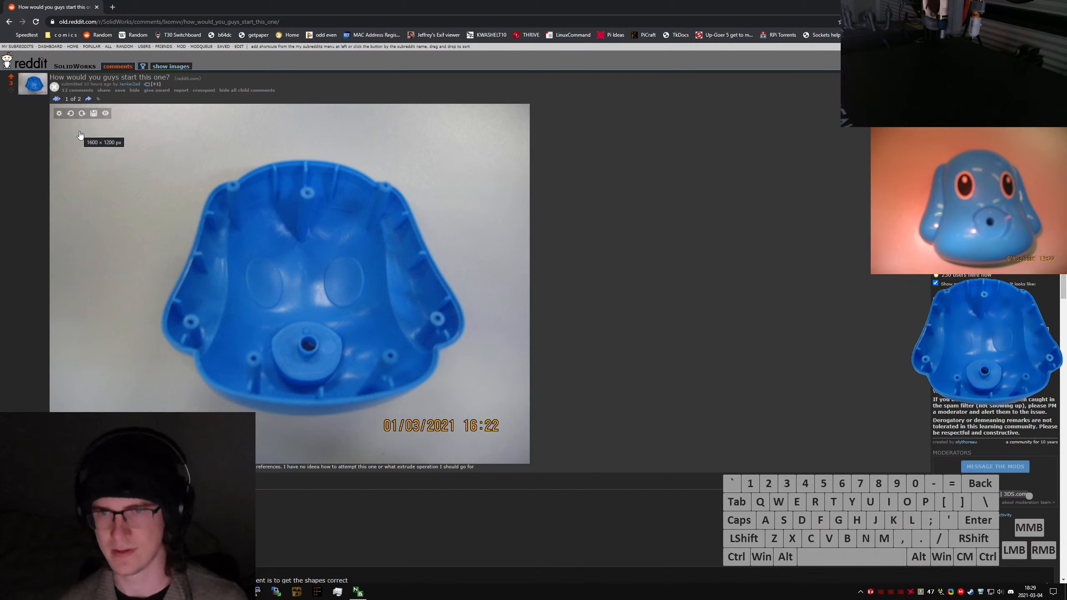
click(730, 296)
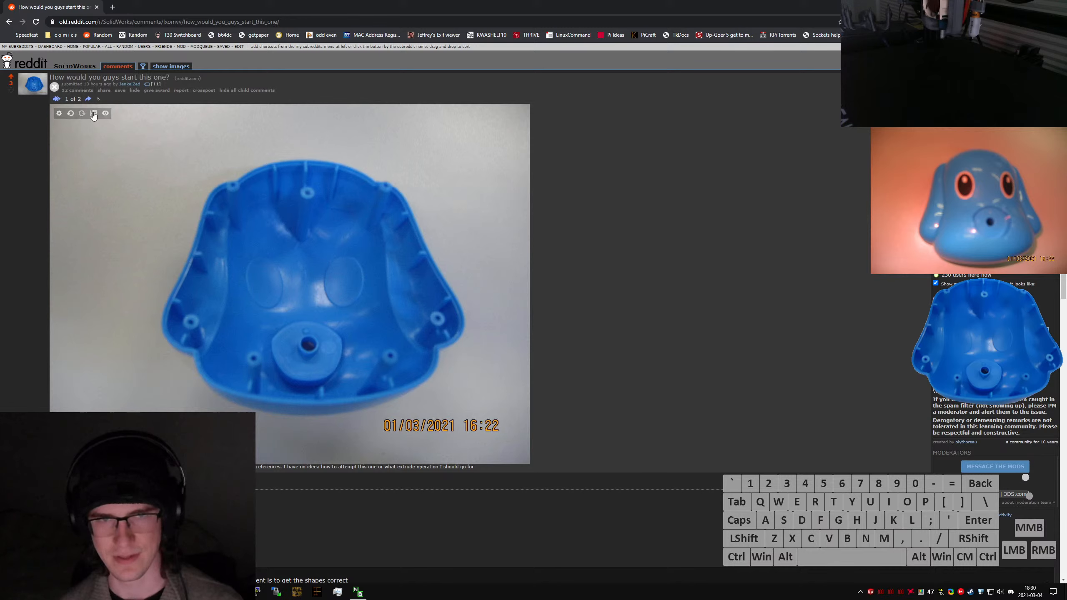
click(89, 98)
click(675, 278)
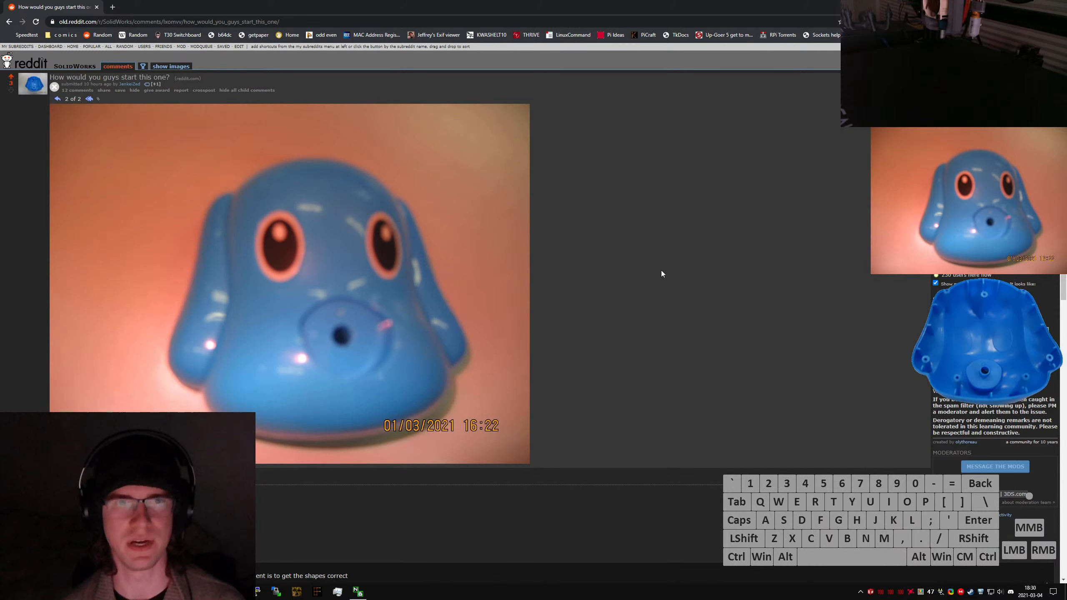
click(663, 279)
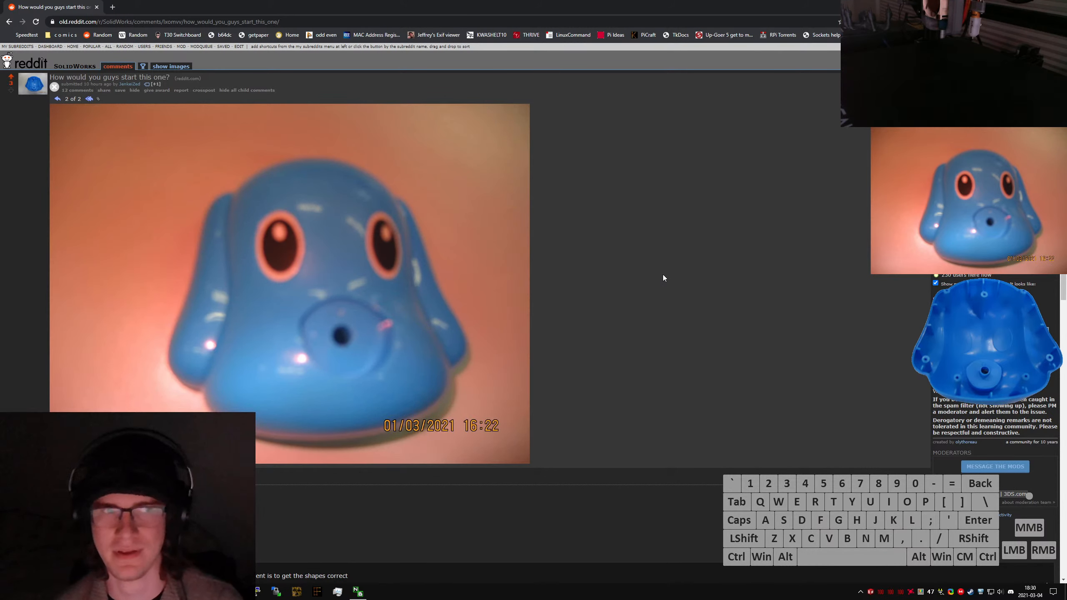
drag(393, 316, 378, 319)
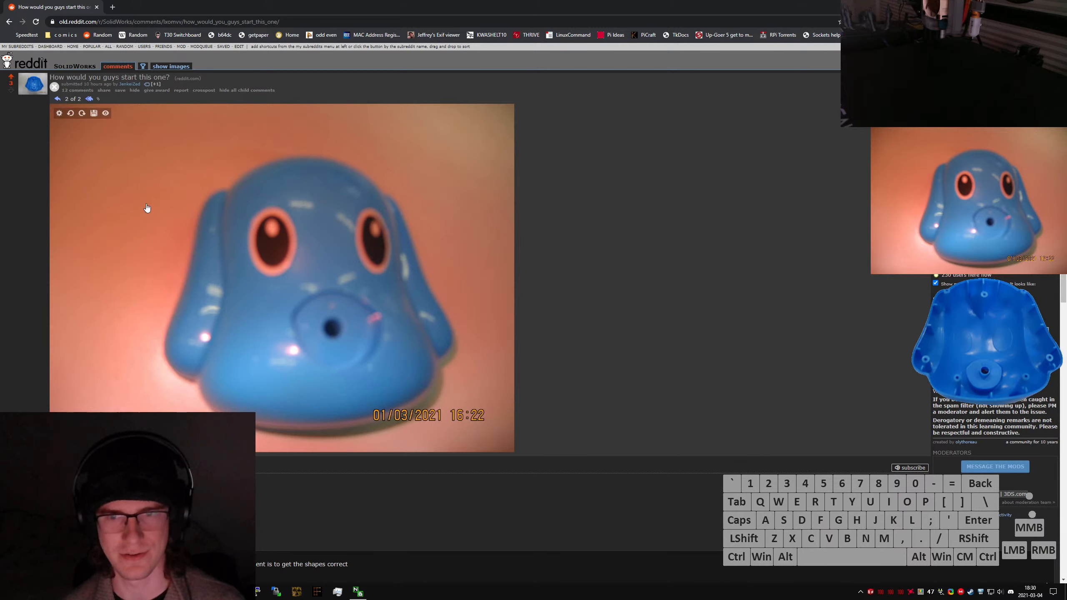
click(90, 98)
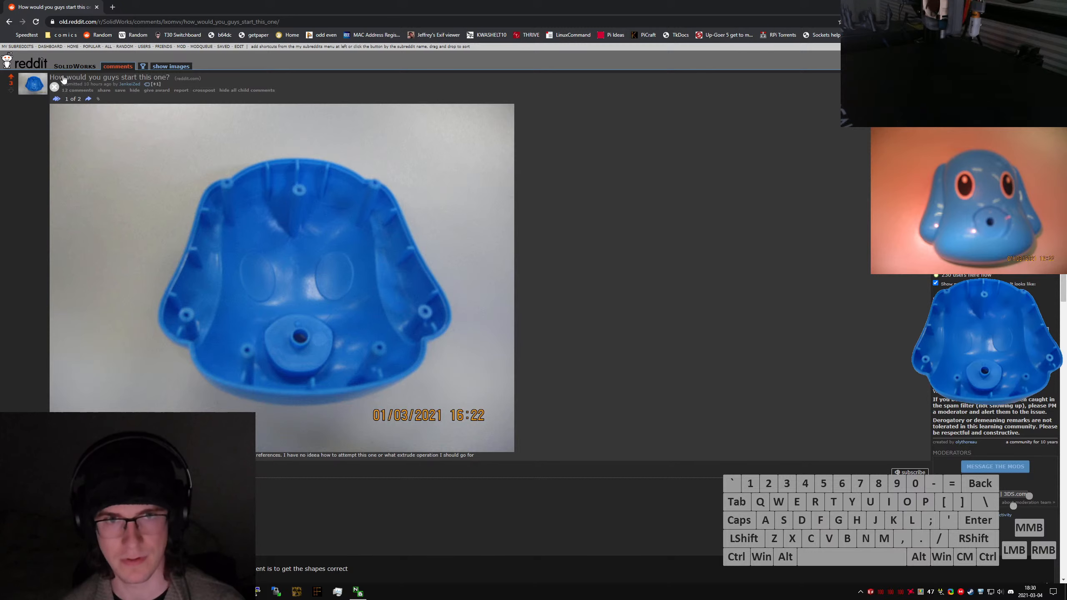
click(58, 99)
key(ctrl+w)
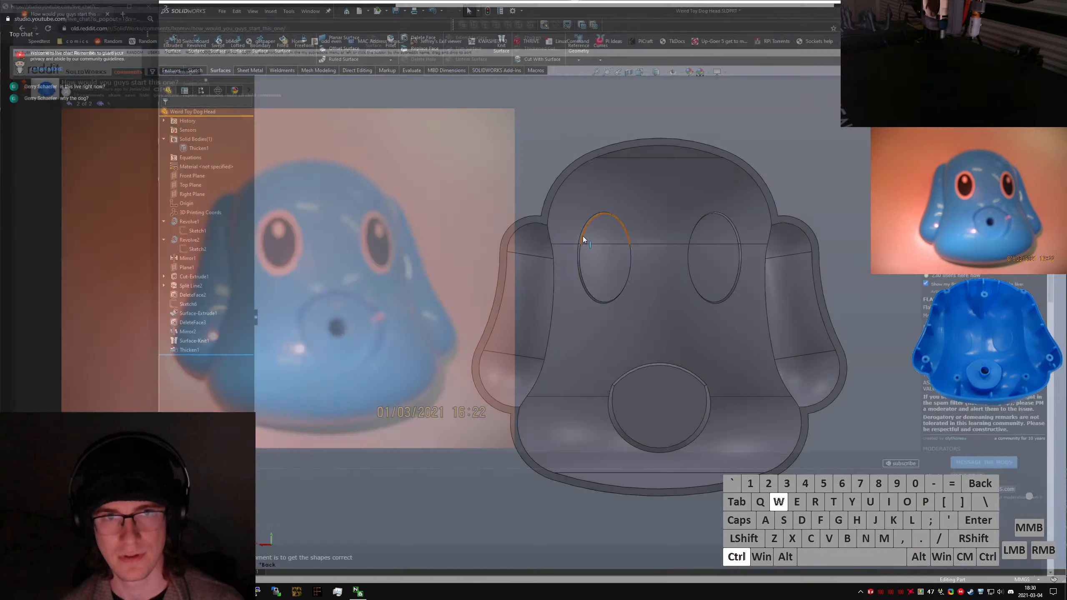
Roll the feature history back to just after the nose recess cut and show the head from the front
middle_drag(678, 408, 678, 442)
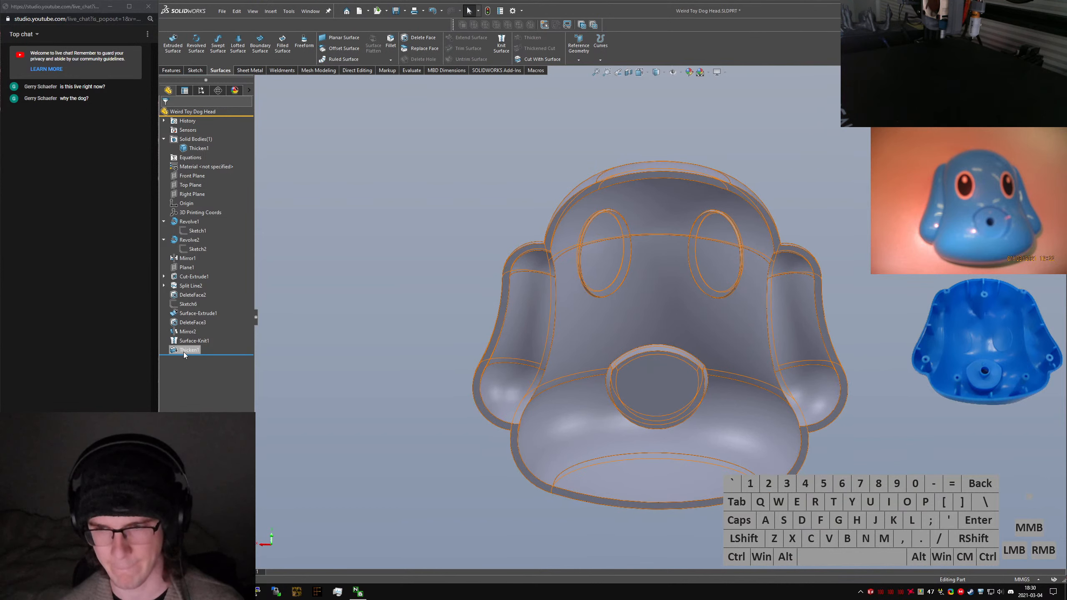
click(219, 354)
drag(219, 354, 210, 281)
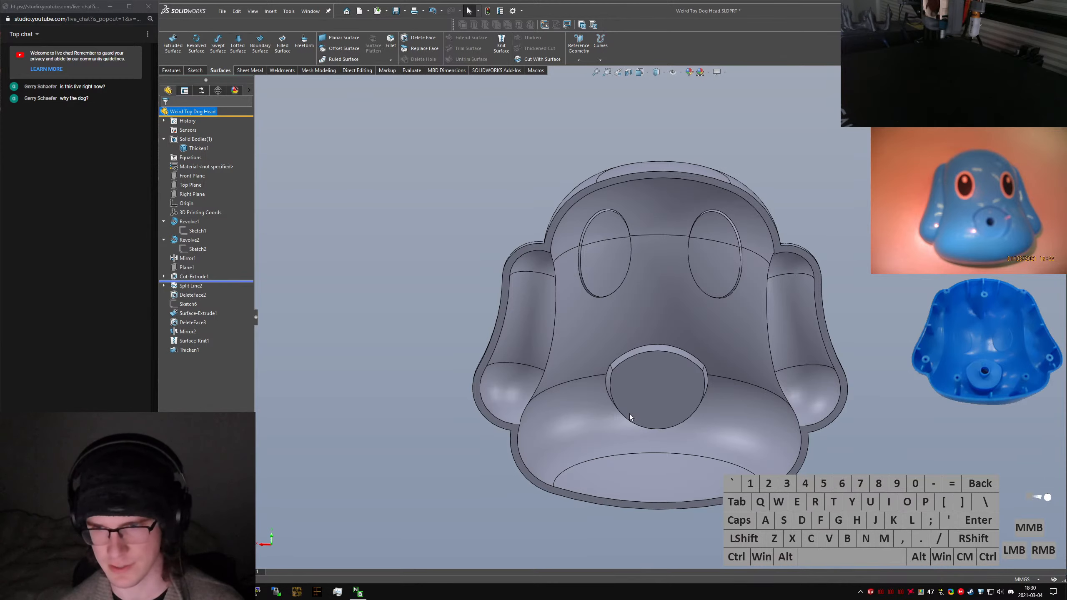
middle_drag(861, 387, 740, 429)
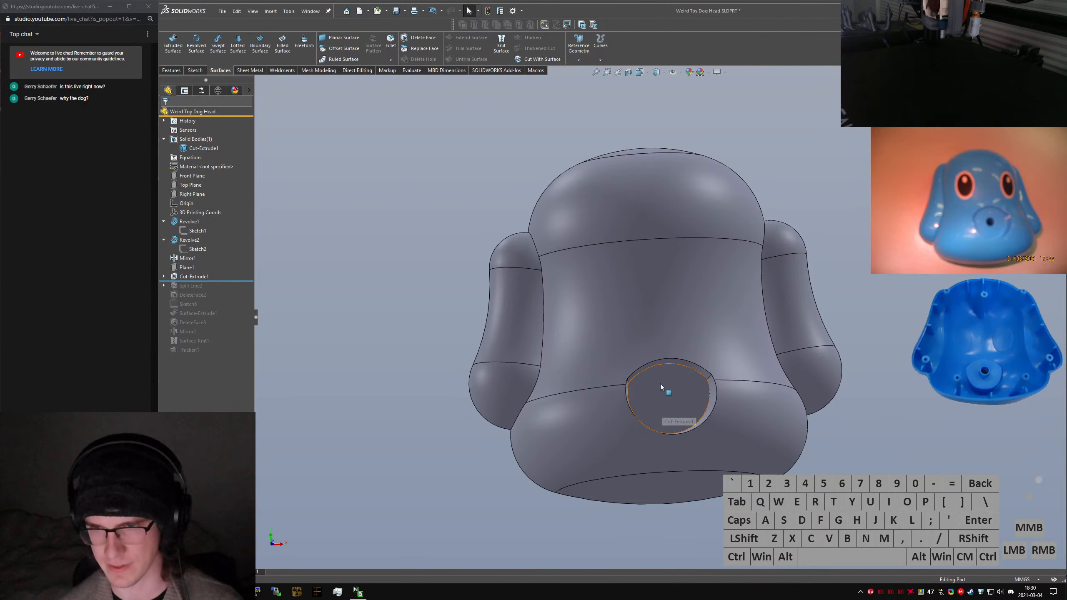
click(859, 441)
Start an extruded cut on the flat floor of the nose recess and sketch a centred circle about 2.13 mm in diameter
key(s)
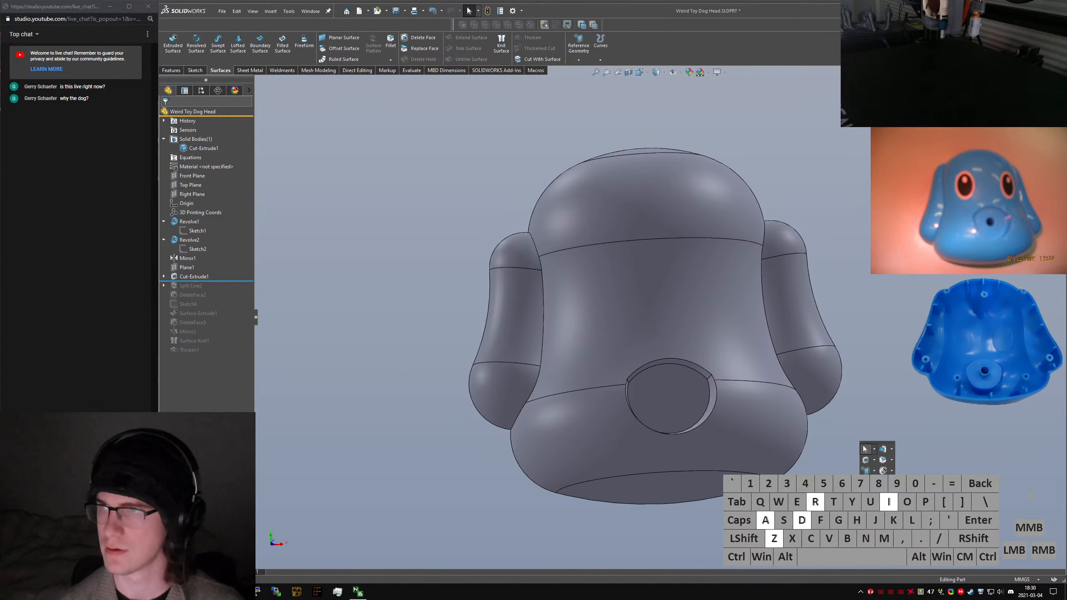
key(e)
key(s)
key(x)
key(r)
key(t)
key(u)
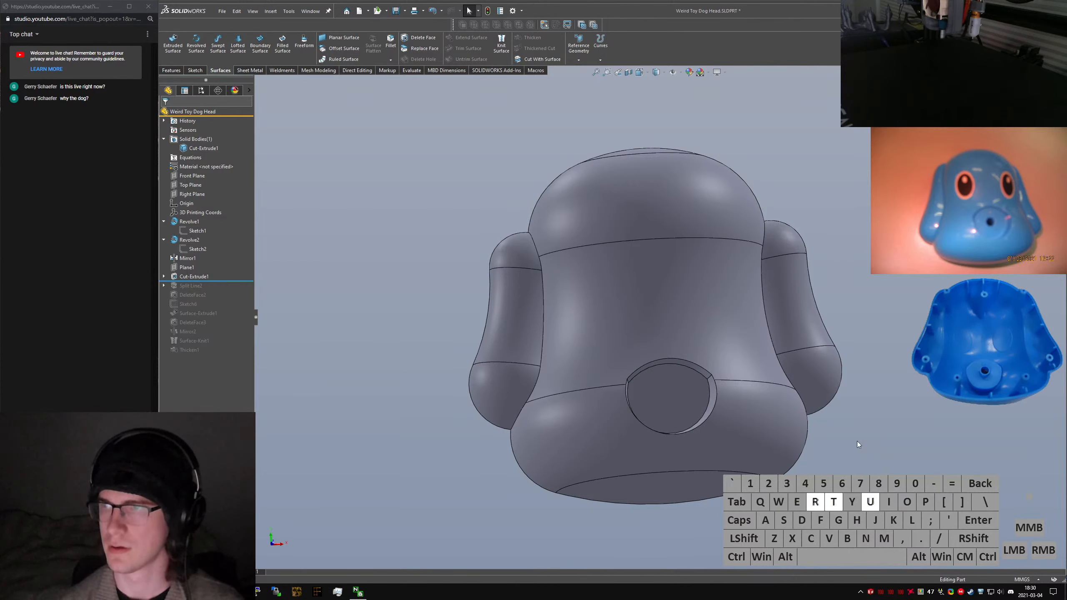
key(Return)
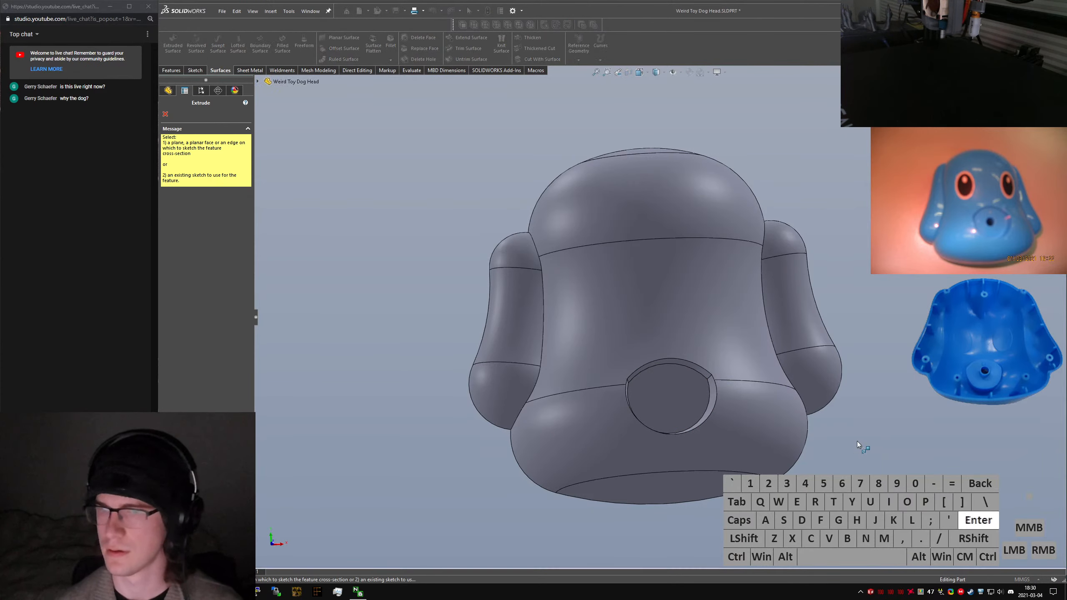
click(666, 400)
click(230, 37)
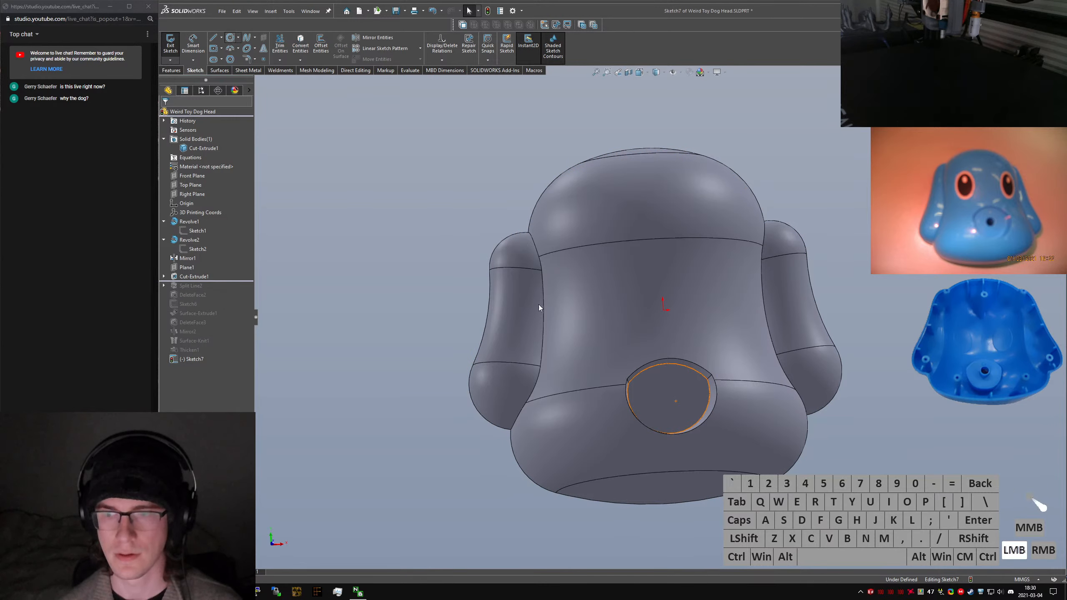
drag(669, 394, 681, 397)
Dimension the circle's diameter and set it to 1.5 mm
right_drag(681, 396, 680, 379)
click(678, 385)
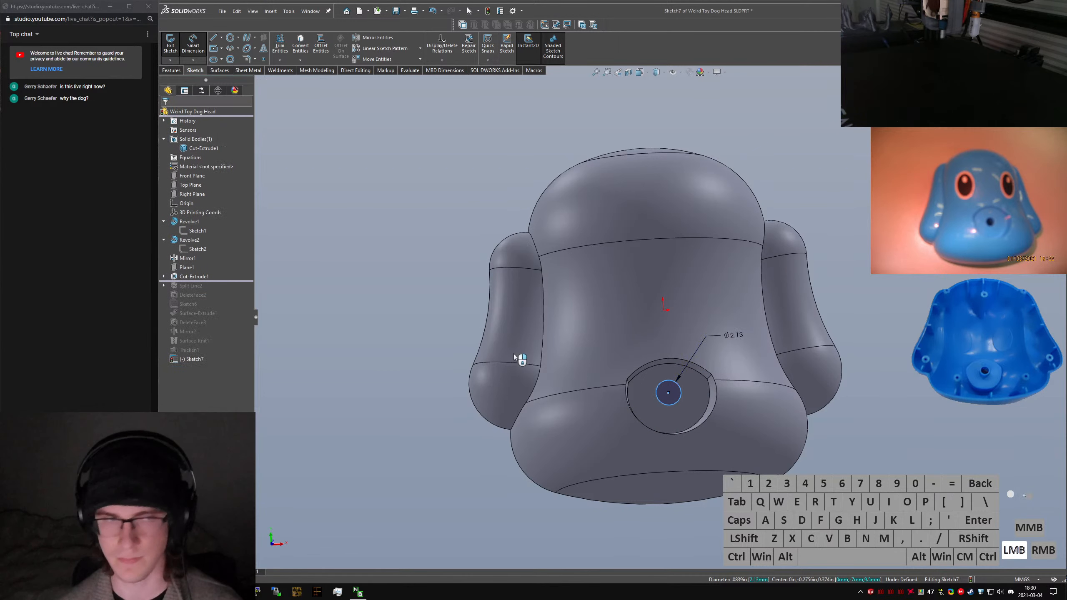
click(711, 358)
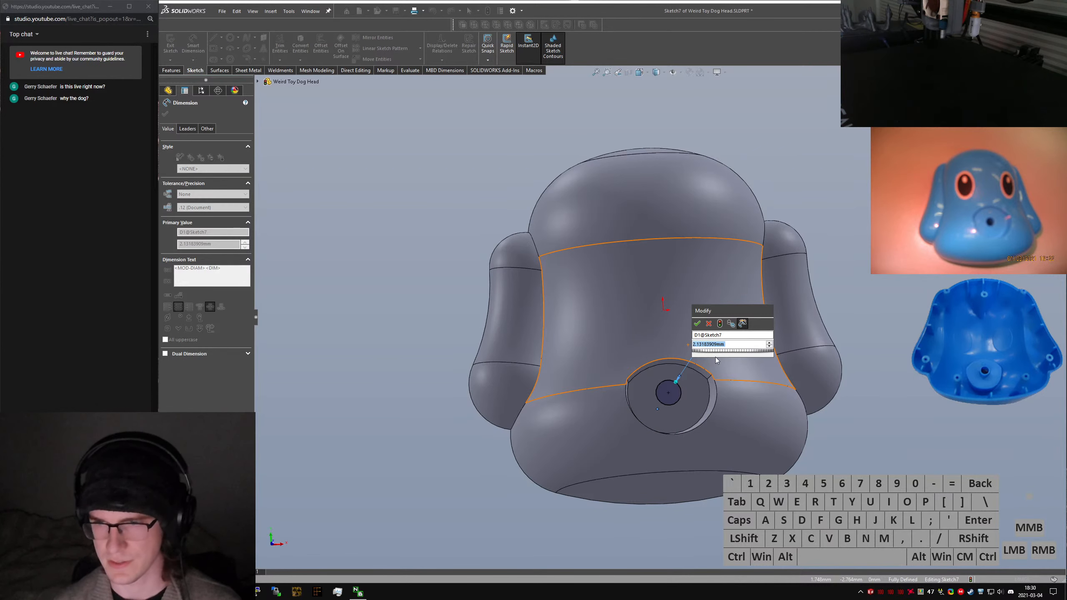
text(2)
key(Return)
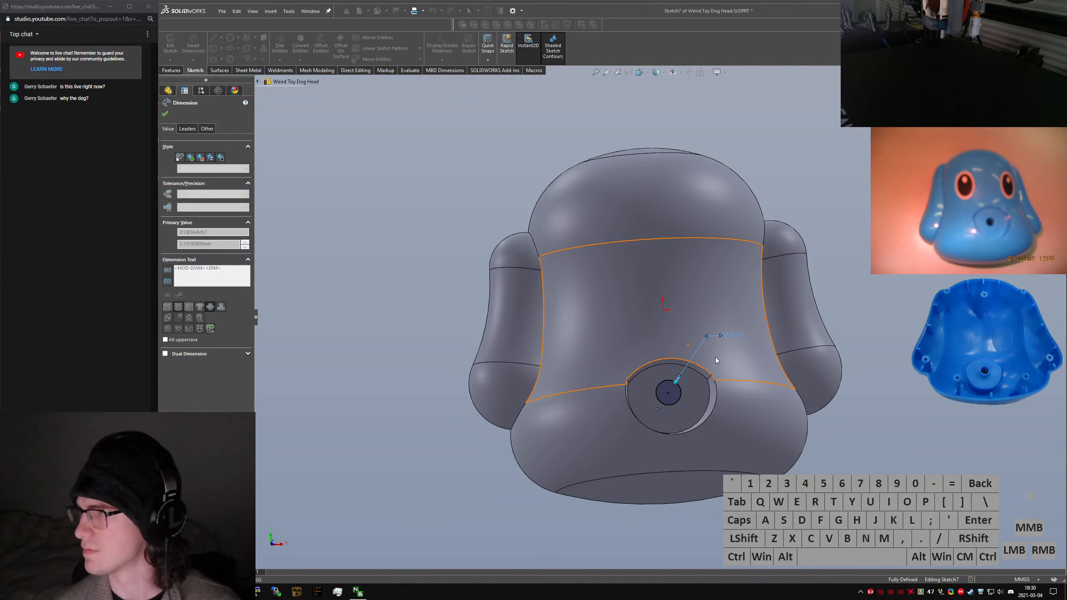
click(732, 338)
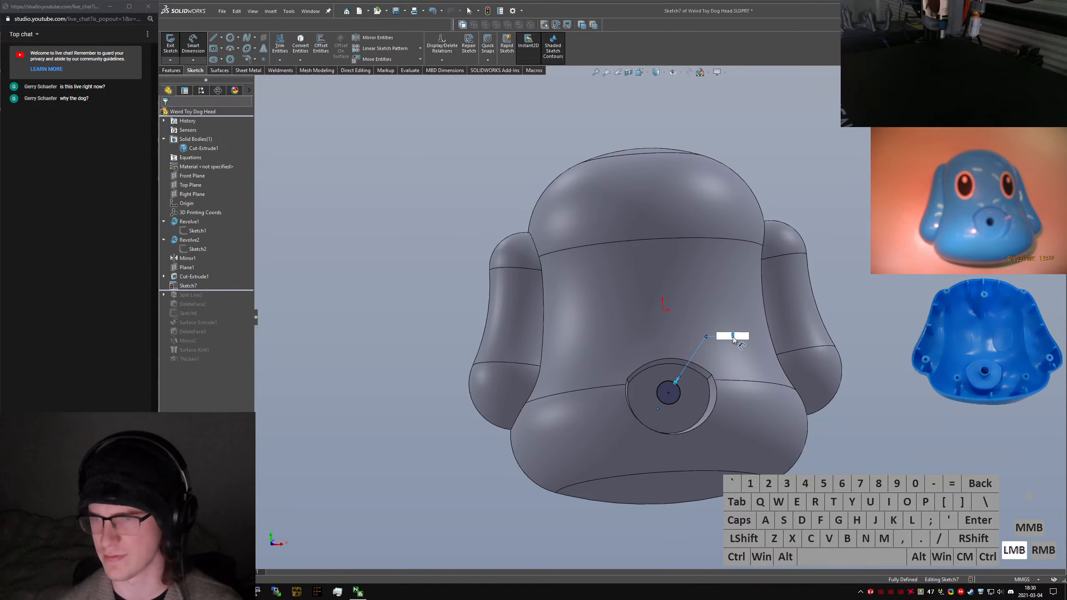
key(Return)
Finish the sketch and cut the circle 3 mm deep, blind, into the floor of the nose recess
click(170, 46)
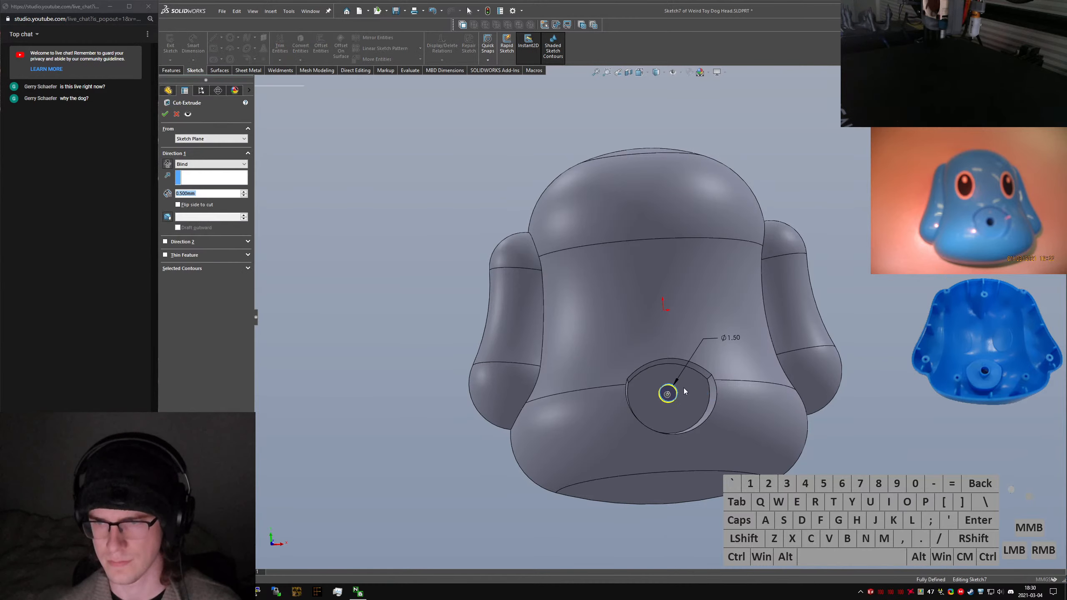
middle_drag(684, 388, 771, 390)
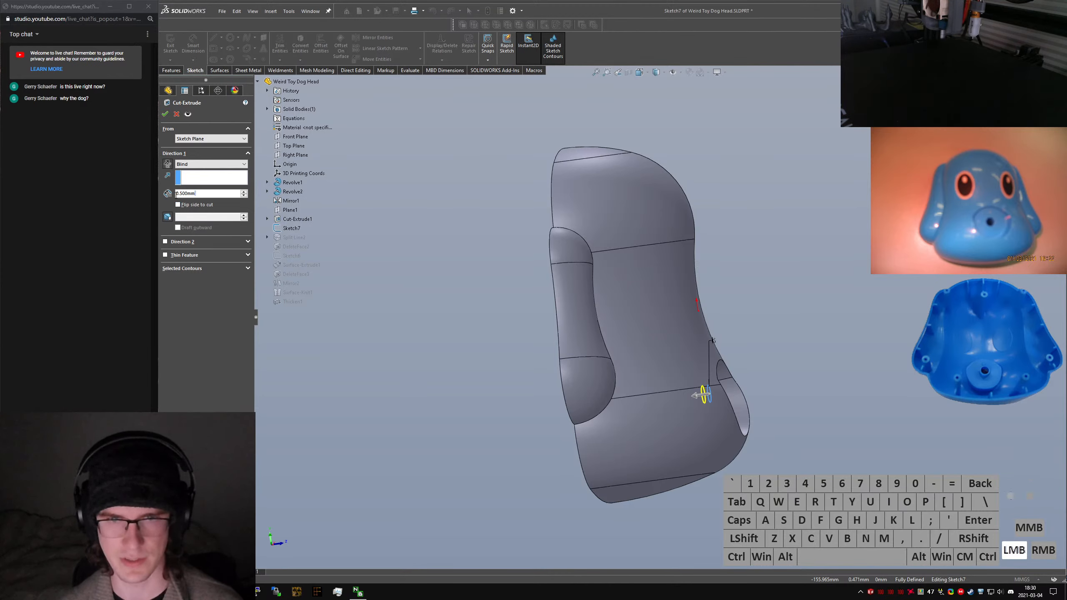
drag(176, 194, 91, 193)
text(3)
key(Return)
key(Return)
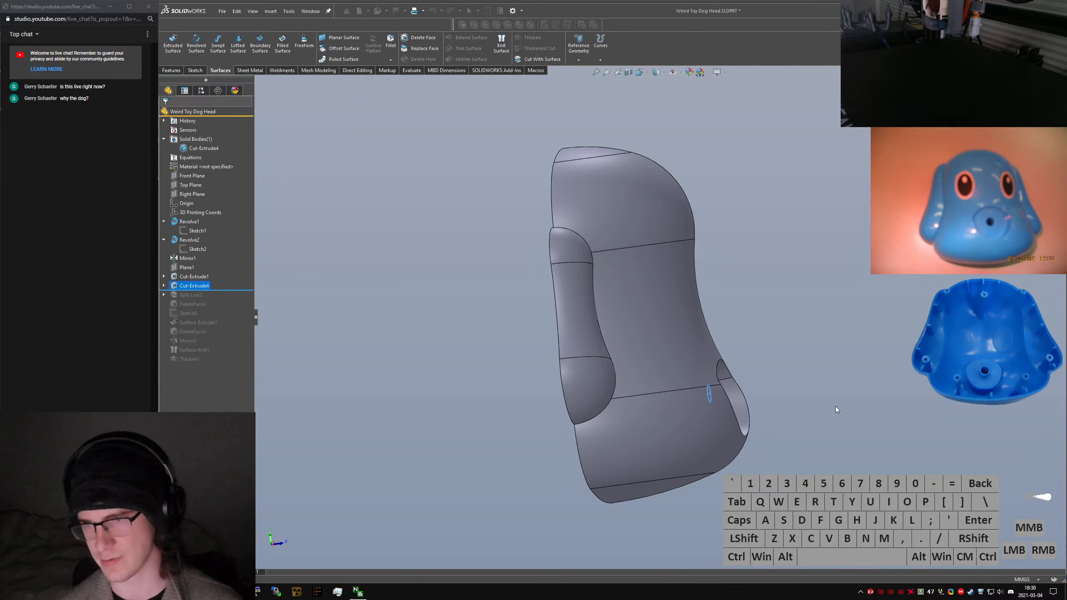
click(836, 410)
Roll the feature history forward to the end, past the thickened shell, and view the head from the back
middle_drag(667, 356, 561, 353)
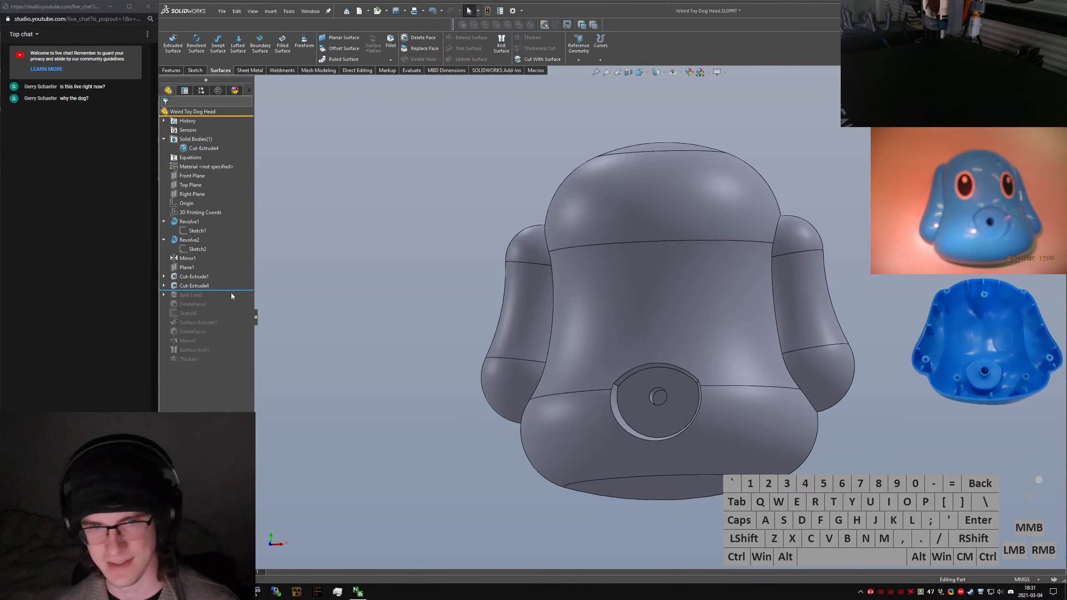
drag(233, 290, 233, 364)
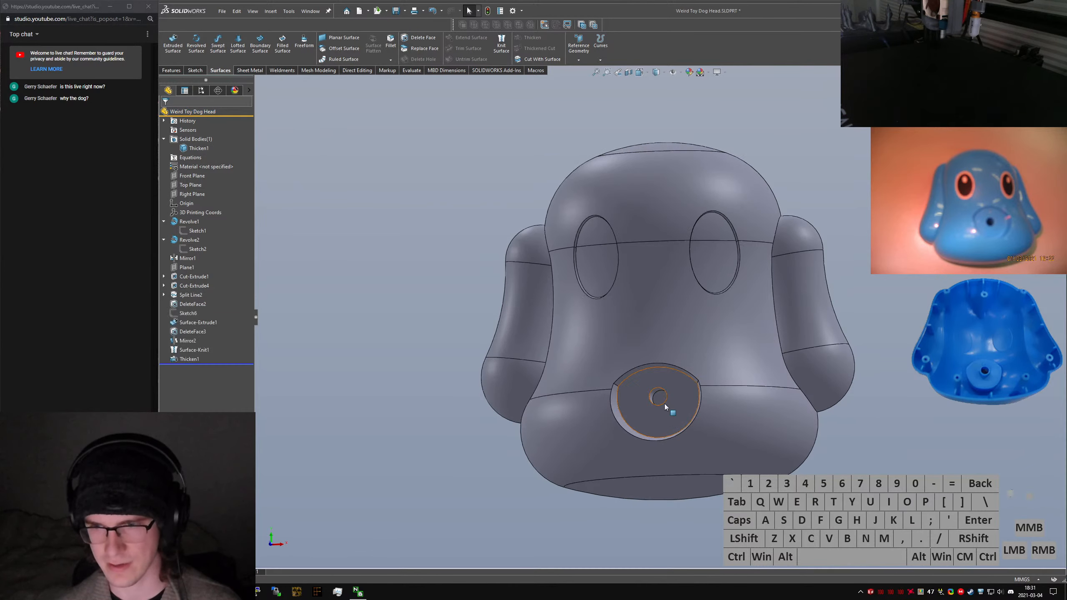
middle_drag(662, 393, 366, 368)
click(367, 368)
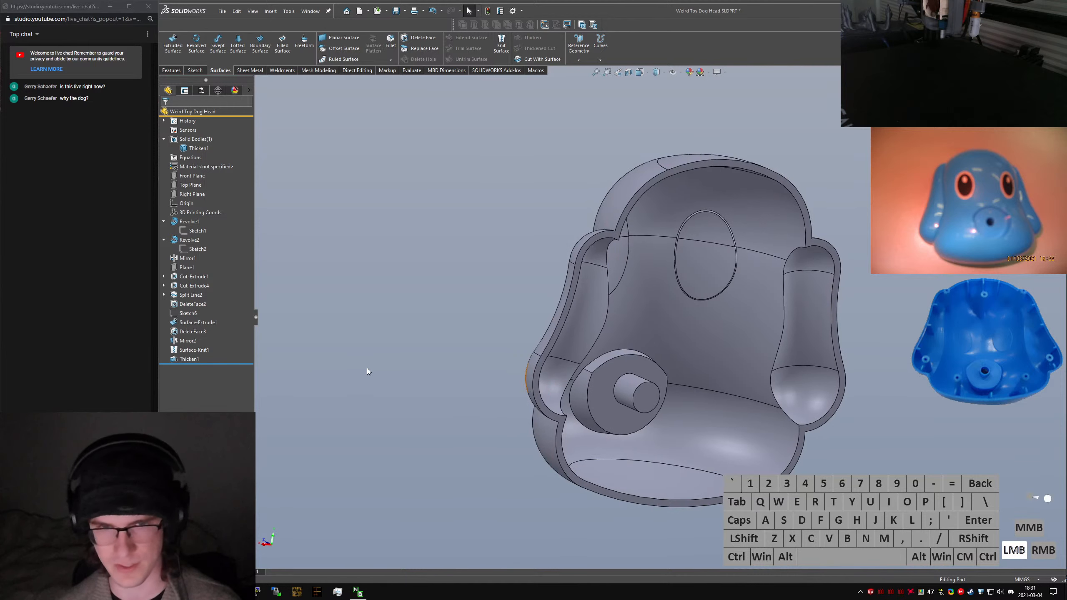
Try to remove the end face of the nose hole with Delete and Patch, and again with Delete and Fill using tangent fill
text(sdelete)
key(Return)
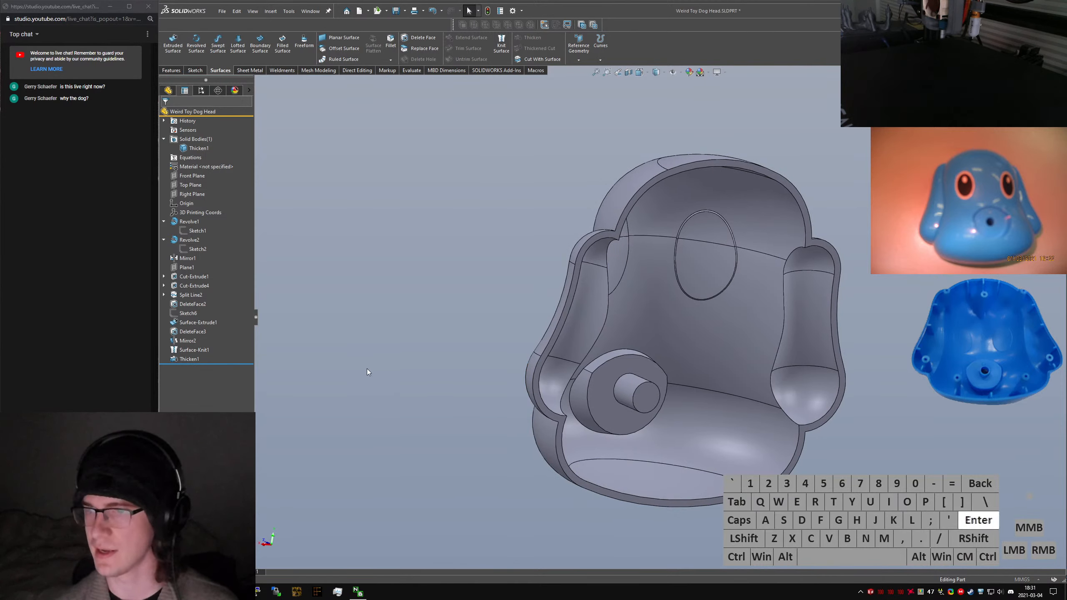
click(202, 191)
middle_drag(370, 333, 619, 396)
click(619, 397)
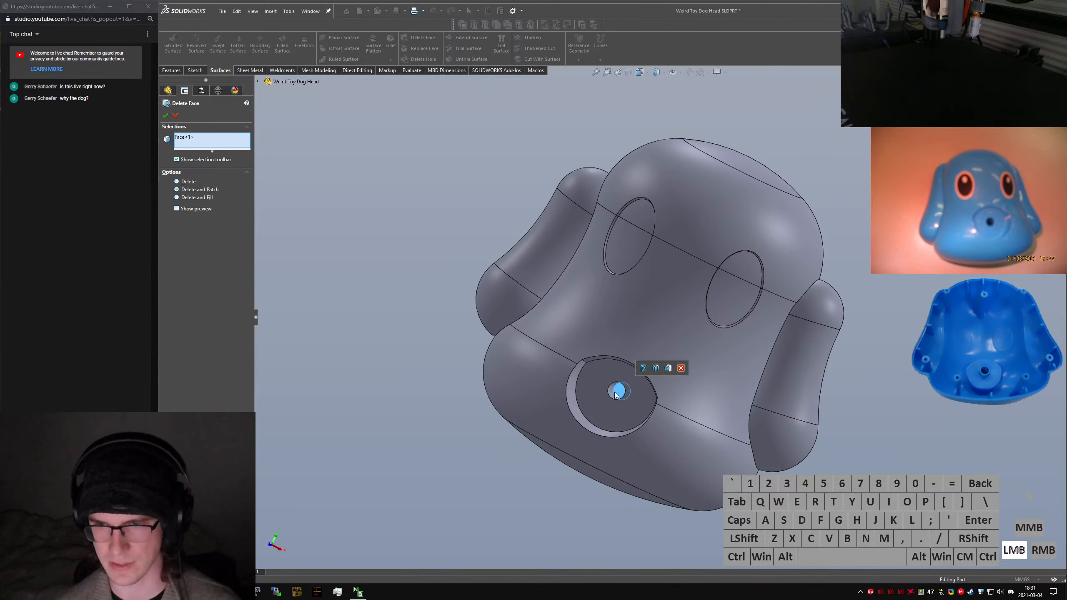
click(165, 115)
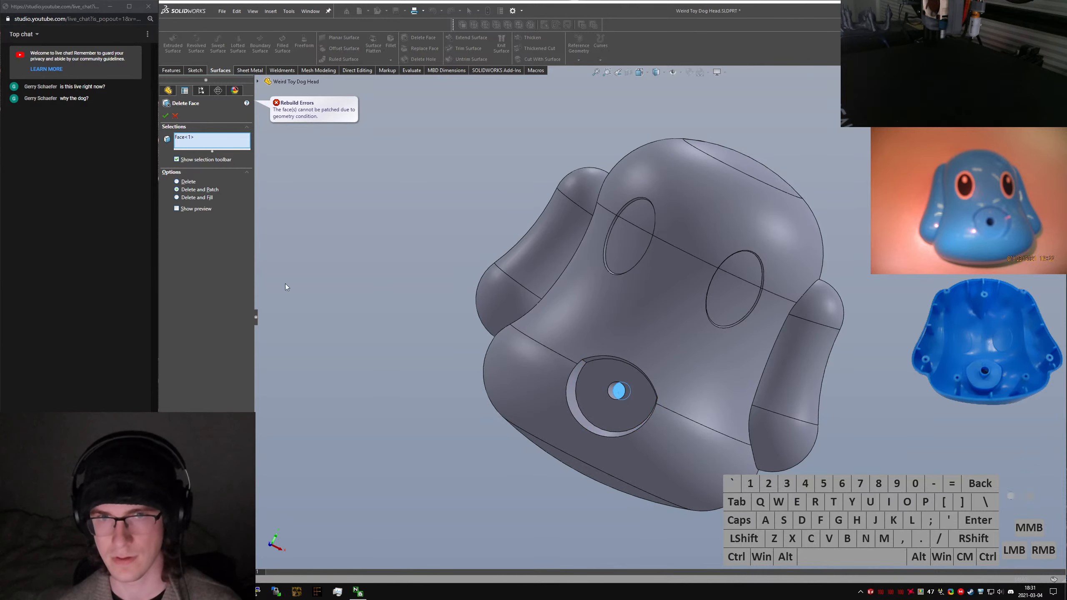
click(176, 197)
click(165, 116)
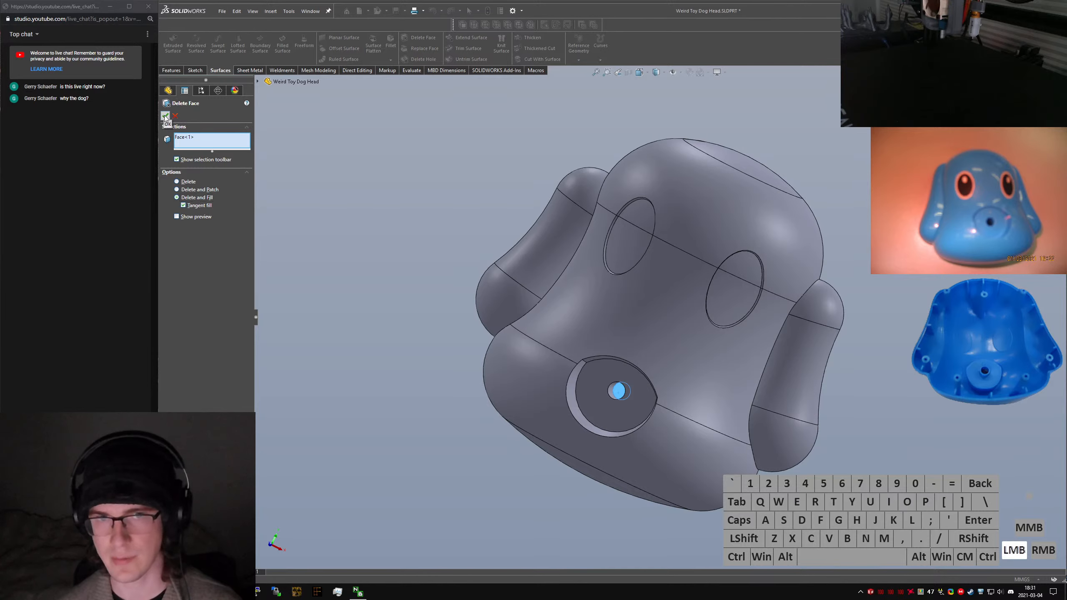
Inspect the filled face inside the nose hole and delete the Delete Face feature
scroll(614, 399, up, 5)
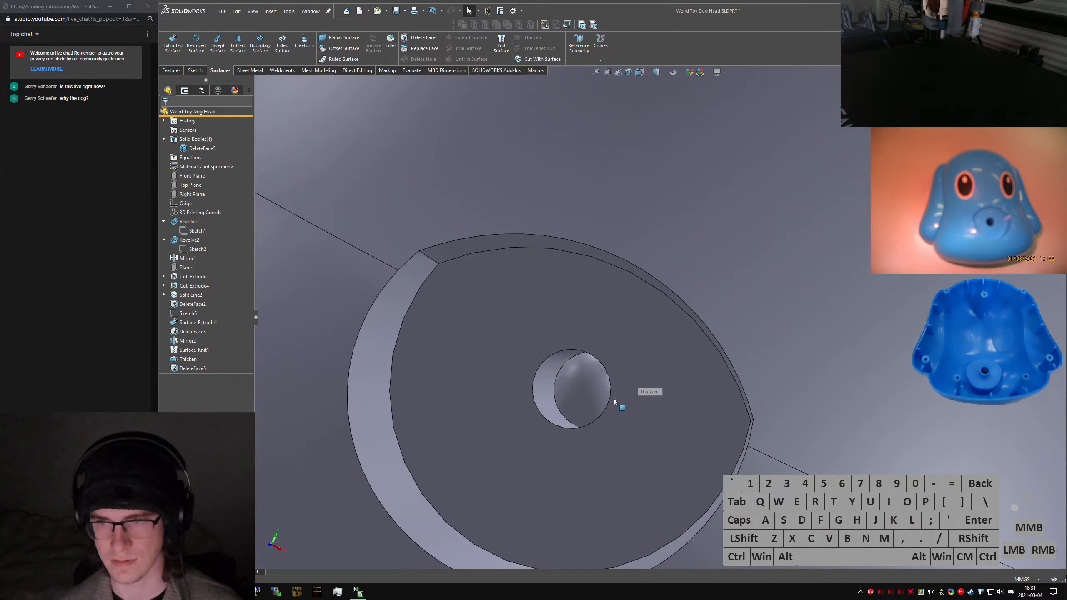
click(594, 390)
middle_drag(594, 389, 601, 407)
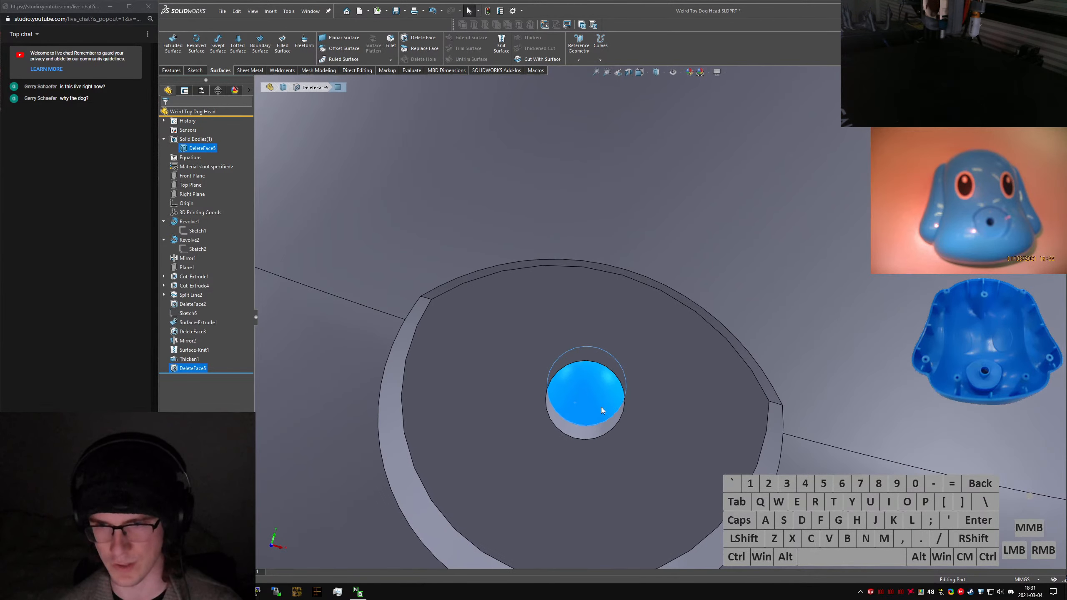
key(Delete)
key(Return)
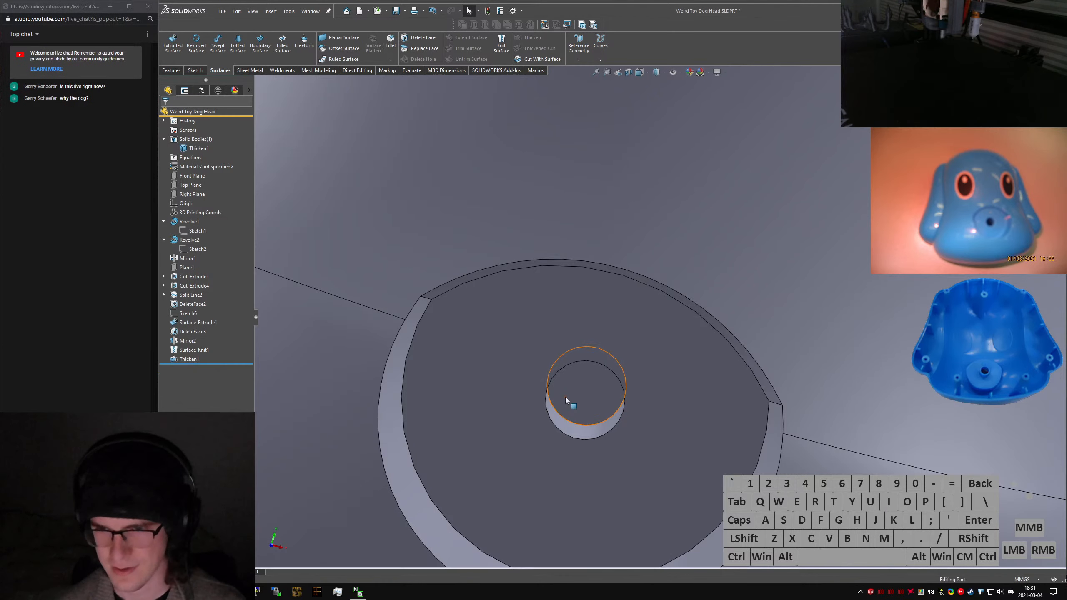
Sketch the circular outline of the nose hole's end face and extrude-cut it with the Up To Next end condition
click(567, 400)
text(sextru)
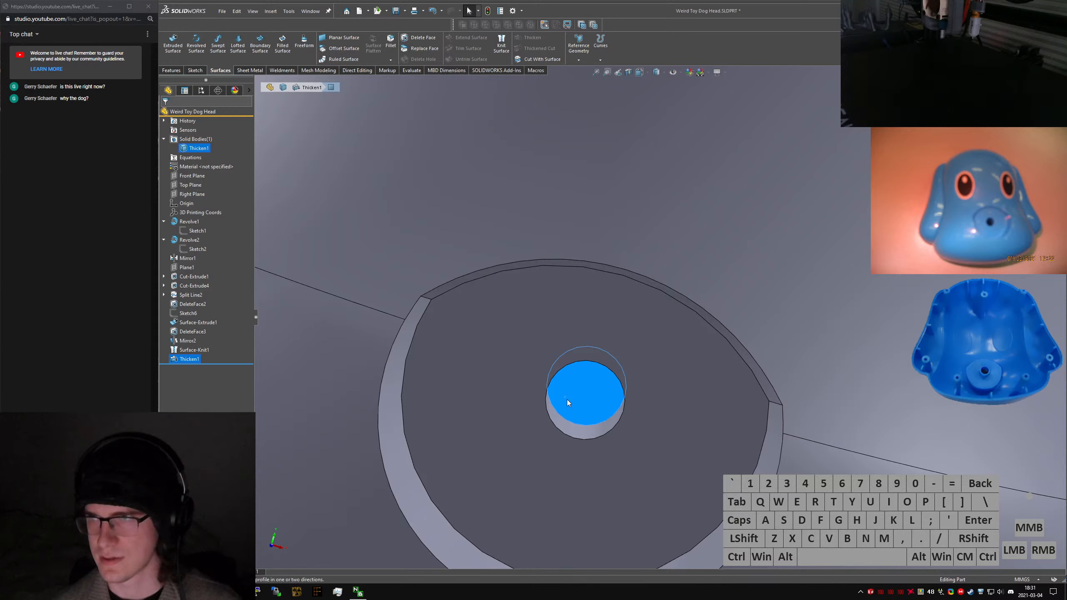
key(Return)
click(521, 364)
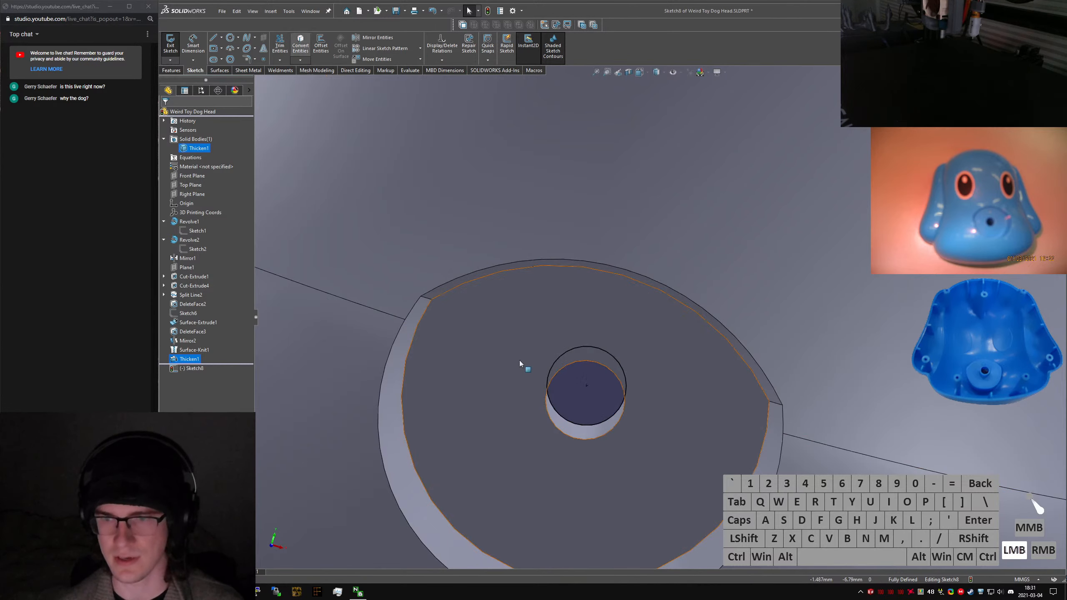
click(300, 279)
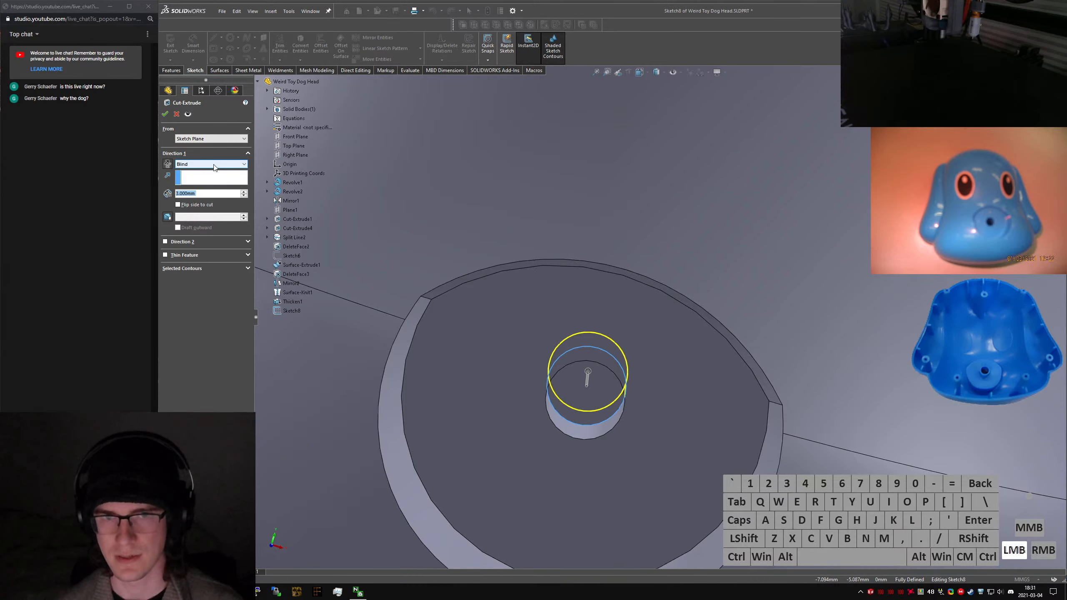
click(210, 164)
click(199, 189)
click(165, 114)
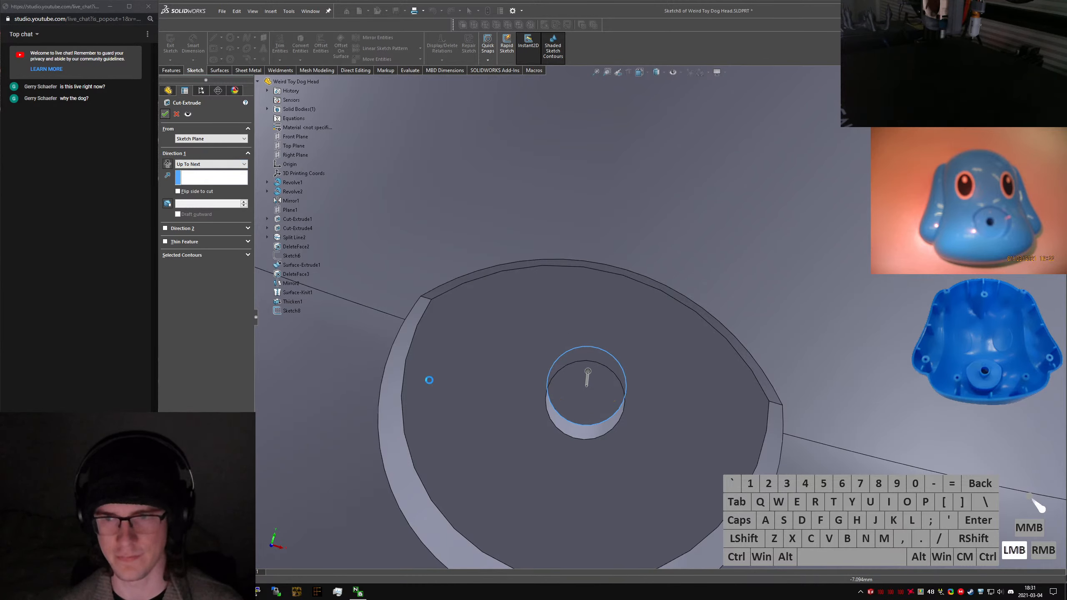
Start a symmetric constant-size fillet on the shell and set its radius to 0.5 mm
scroll(590, 385, up, 3)
click(590, 384)
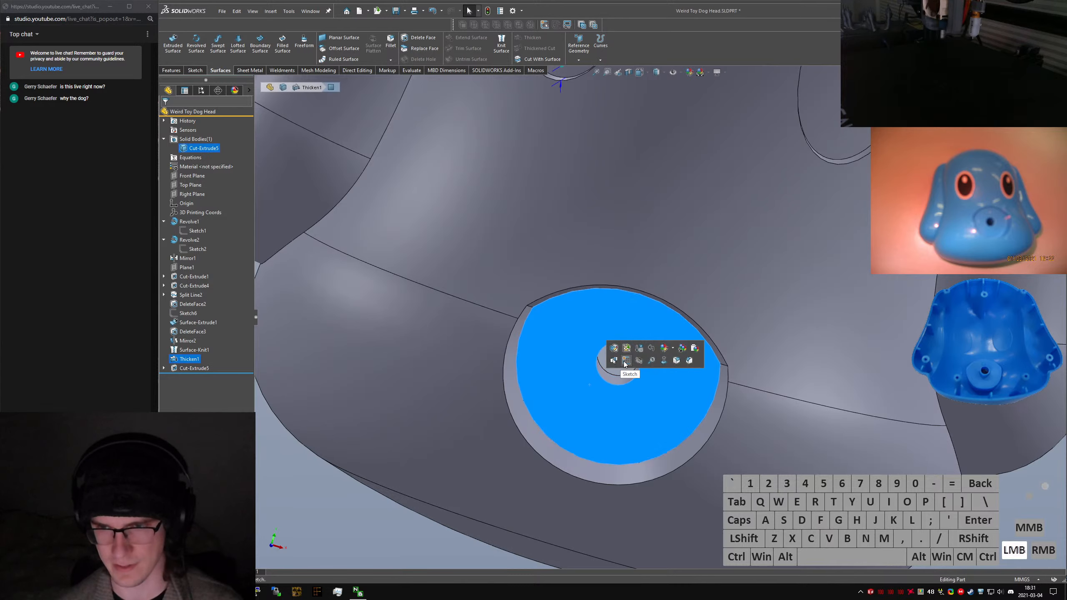
click(626, 361)
middle_drag(615, 380, 455, 359)
scroll(455, 359, up, 5)
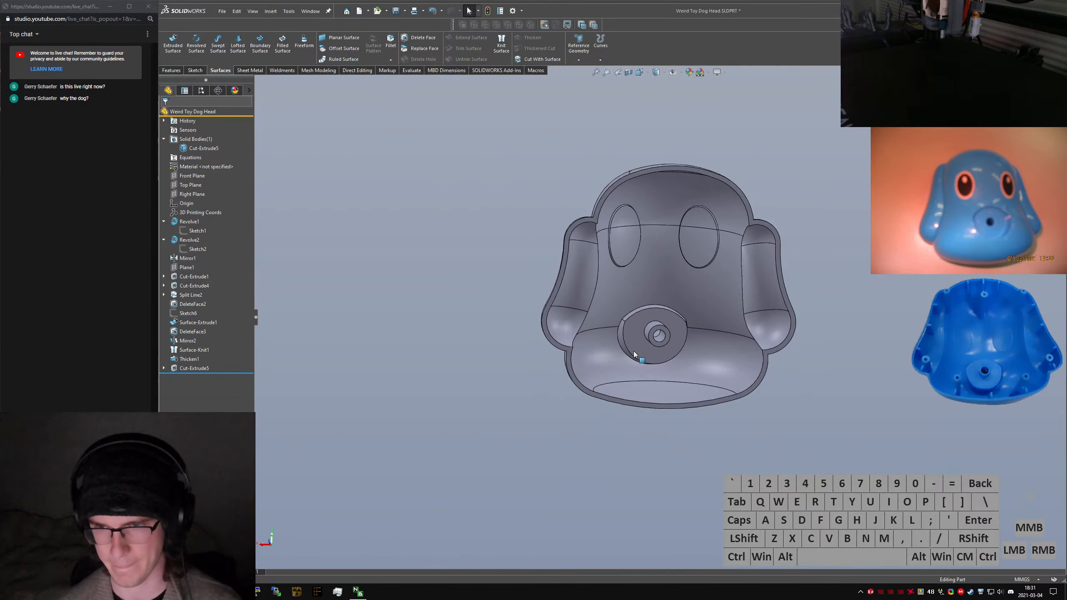
middle_drag(638, 355, 677, 308)
click(898, 342)
text(sfillet)
key(Return)
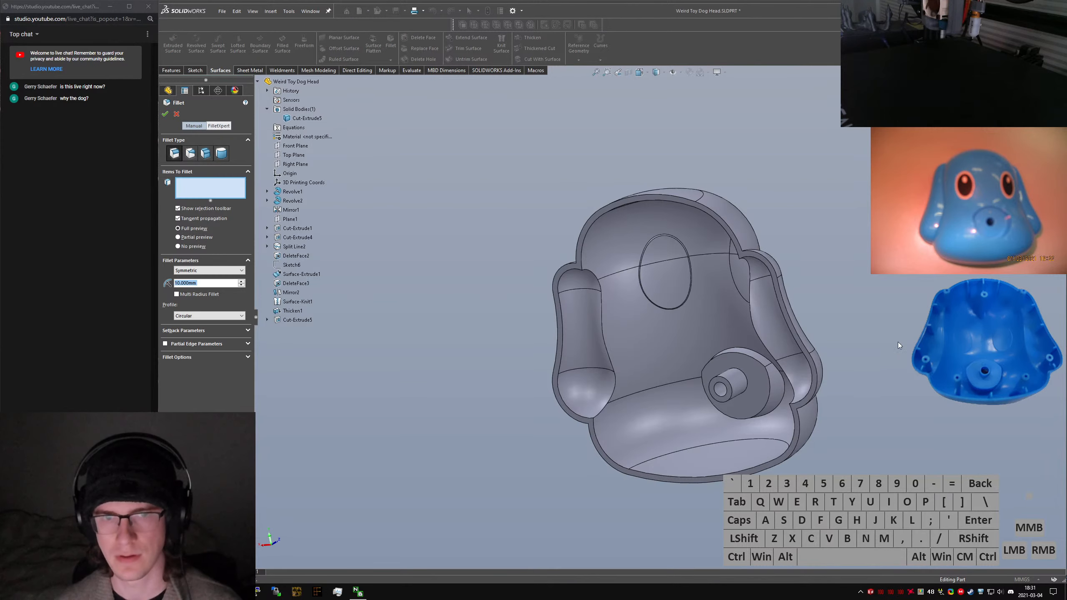
text(0.)
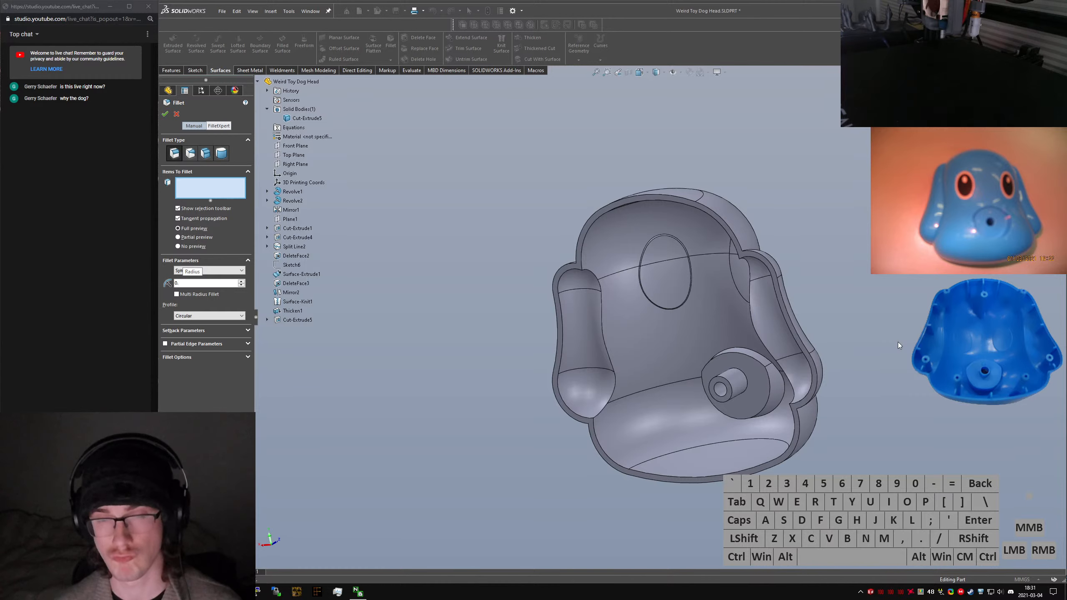
text(5)
key(Return)
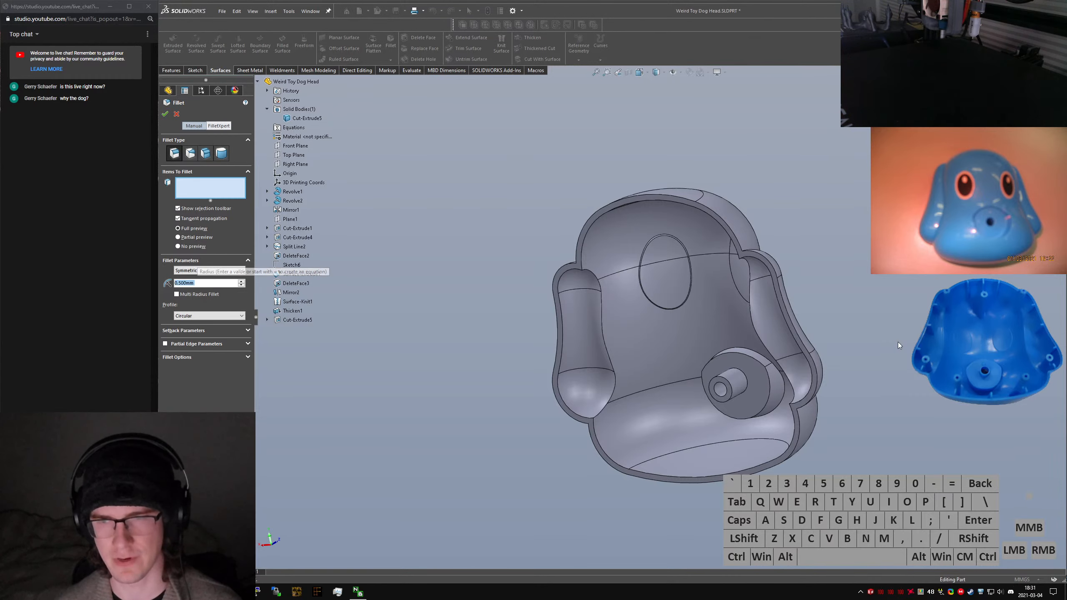
Add the inner edge where one ear meets the head to the fillet and set the radius to 0.2 mm
click(602, 339)
scroll(610, 373, down, 5)
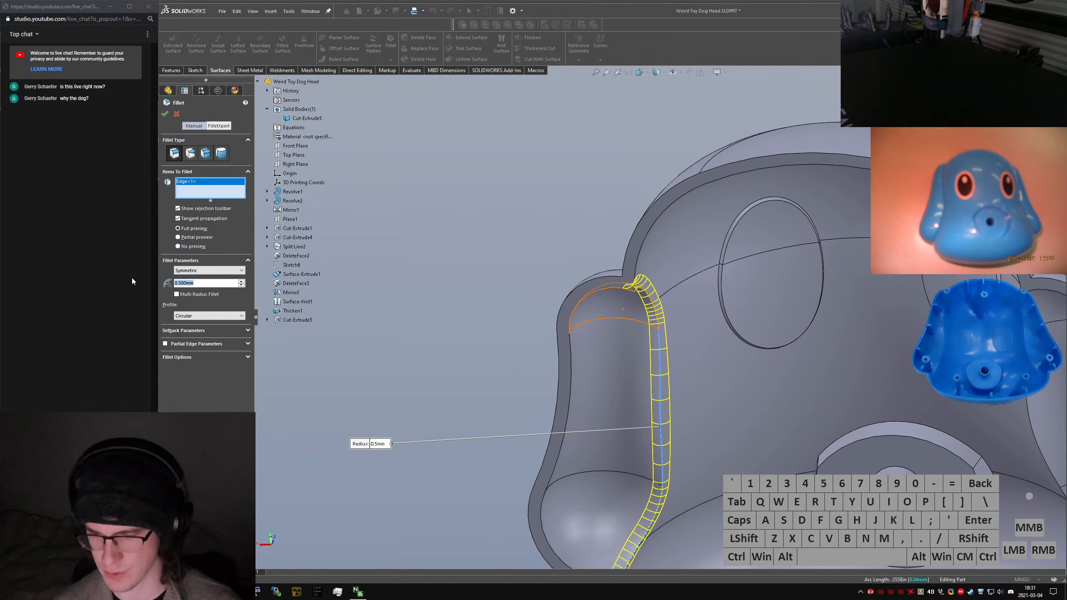
text(0.2)
key(Return)
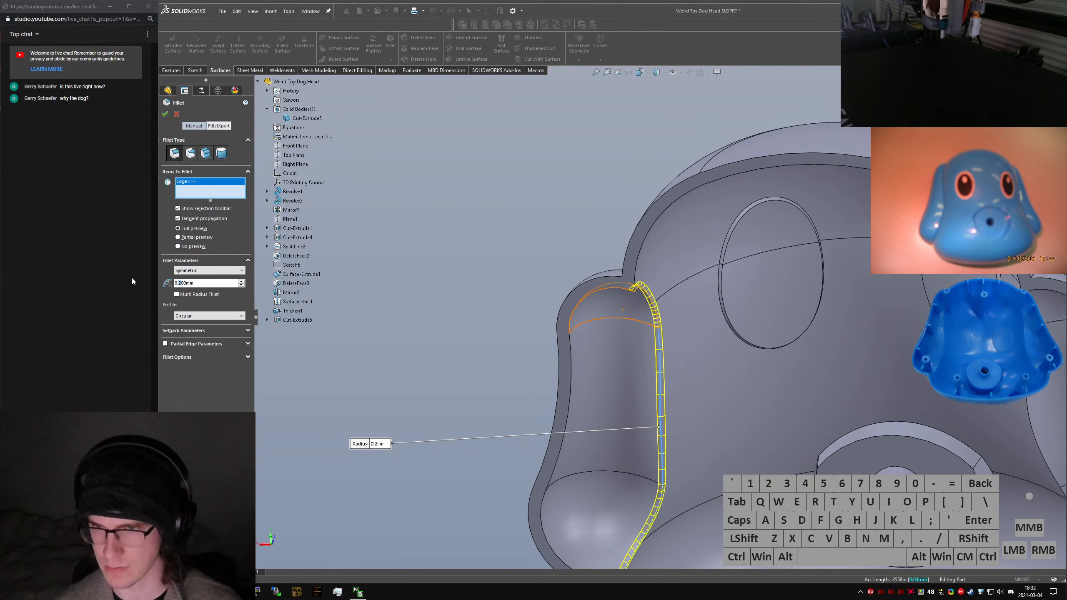
Add the inside edges of both eyes, the nose housing, the nose tube base and the opposite ear to the fillet
click(729, 329)
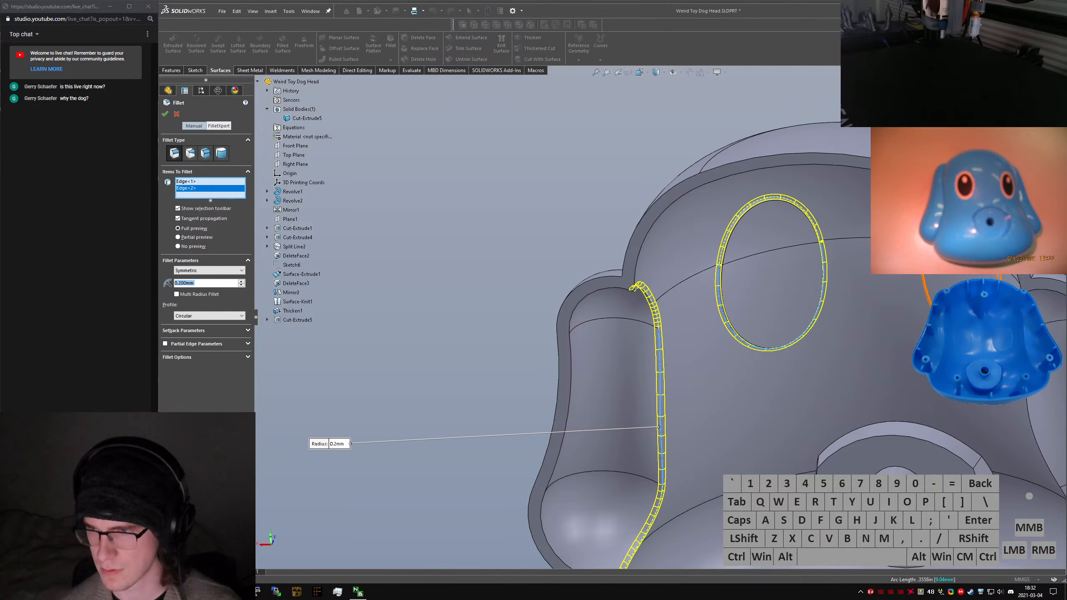
click(944, 433)
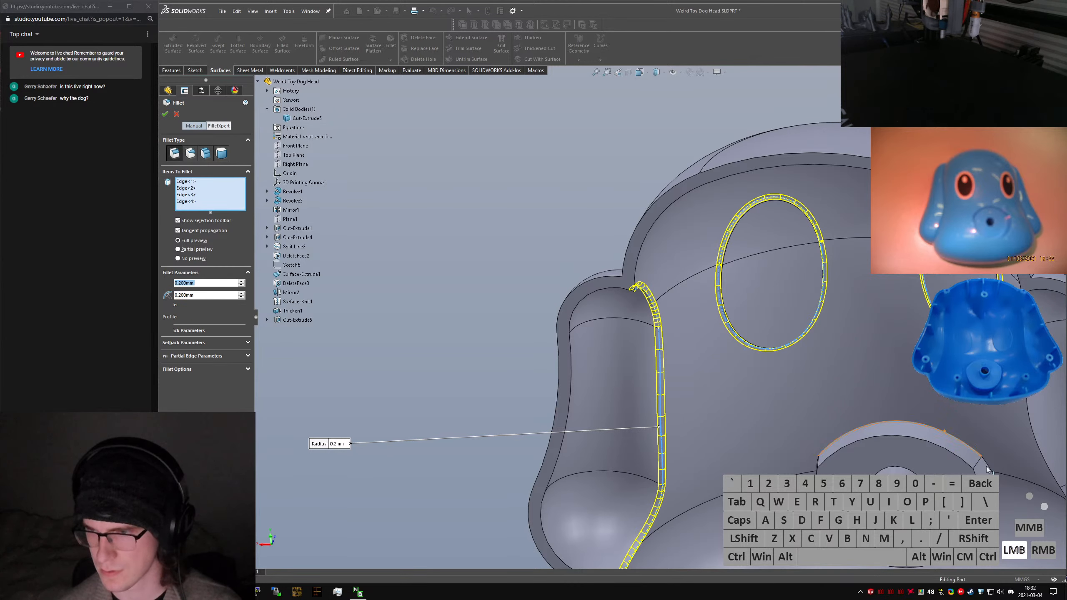
click(990, 468)
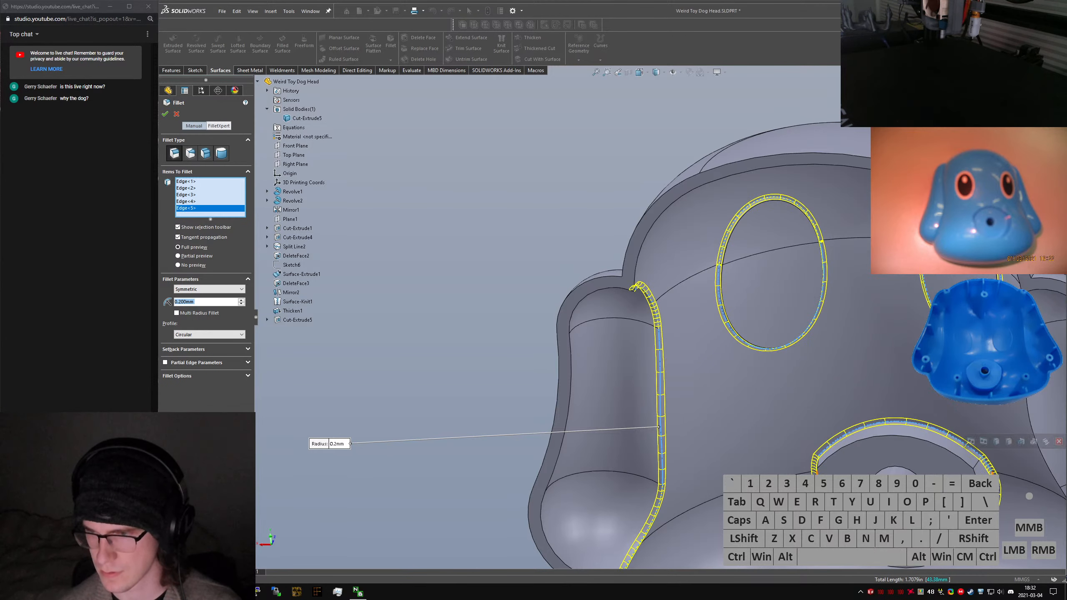
click(912, 477)
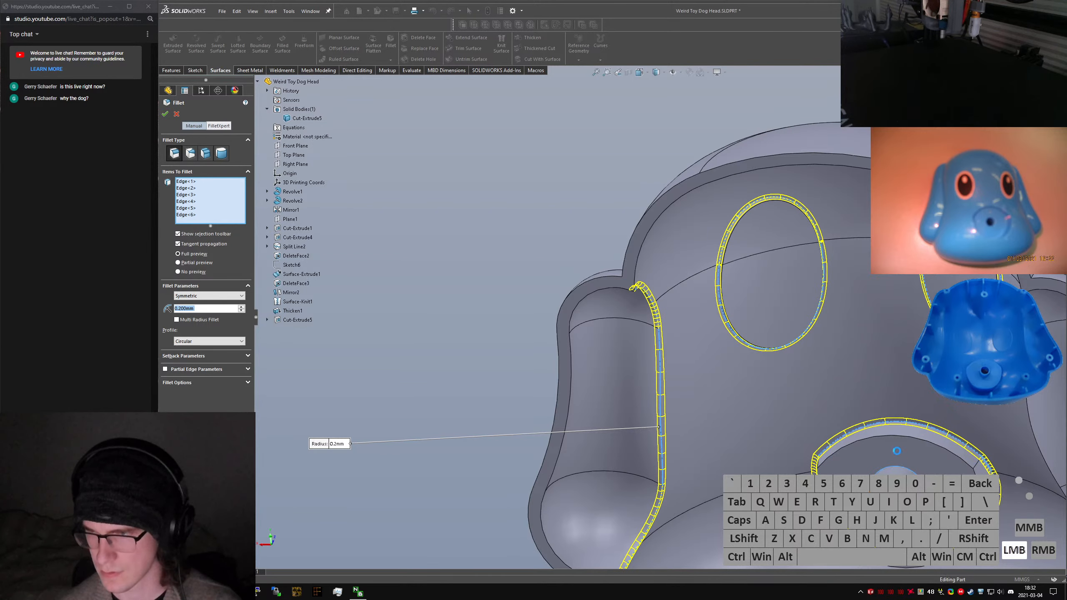
click(1031, 421)
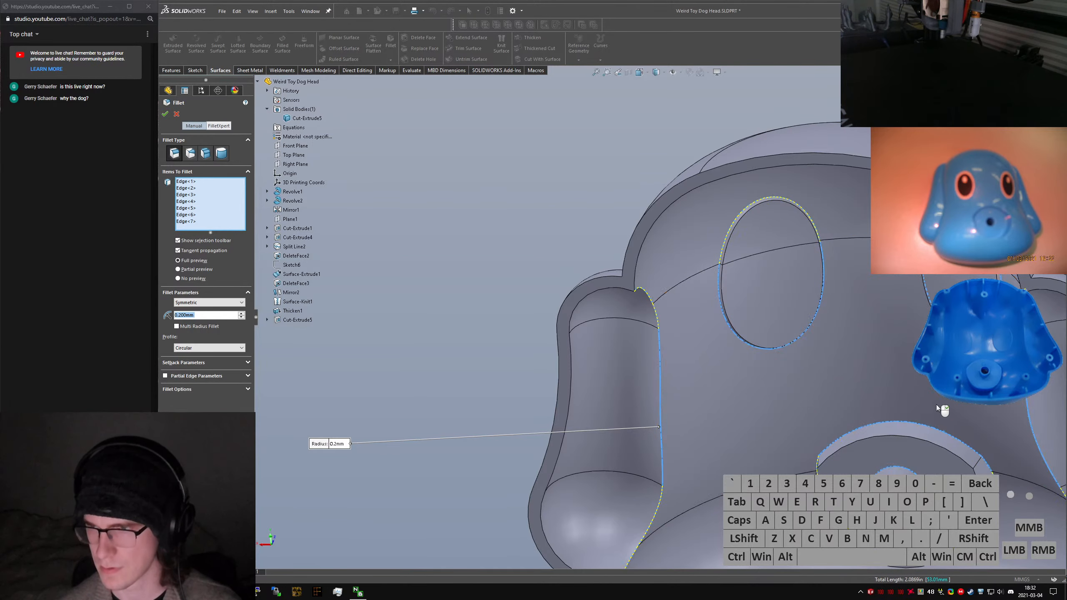
Add the outer edges where both ears meet the head and the inner rims of both eye recesses to the fillet
scroll(943, 409, up, 3)
middle_drag(943, 410, 674, 403)
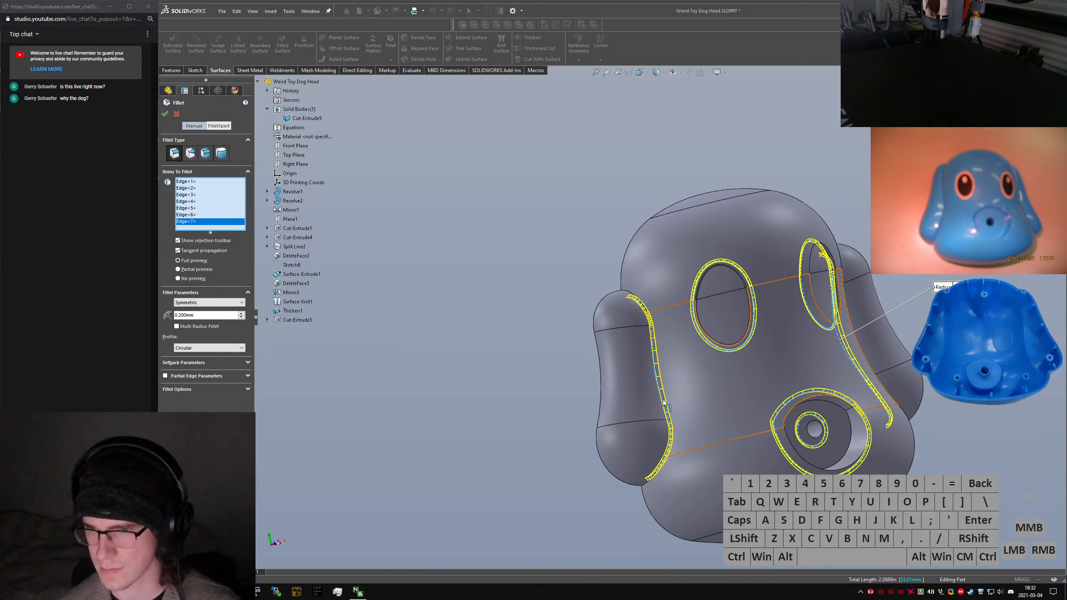
click(667, 401)
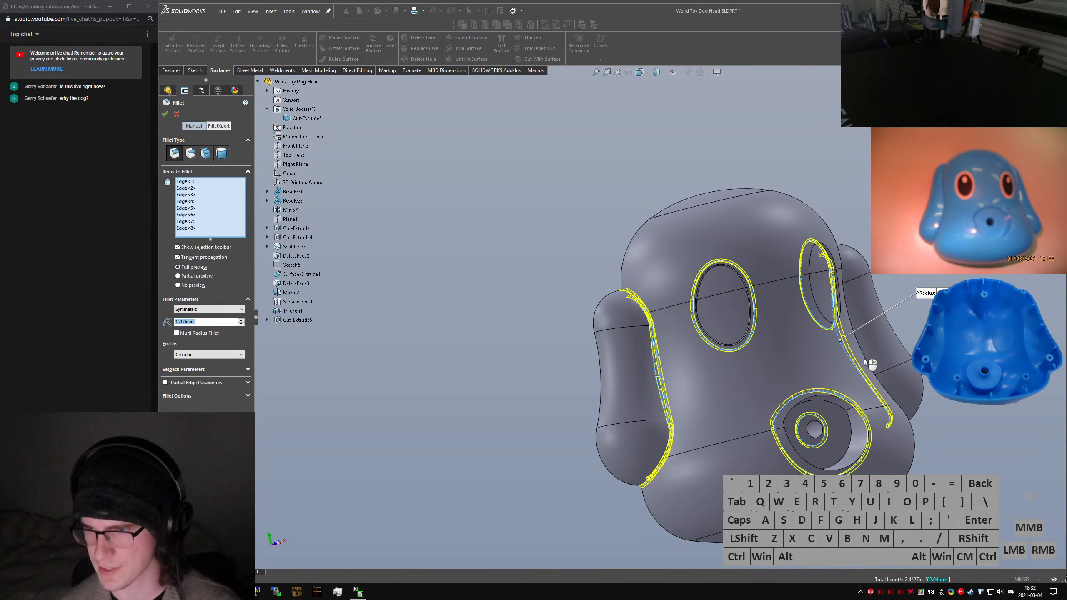
click(862, 363)
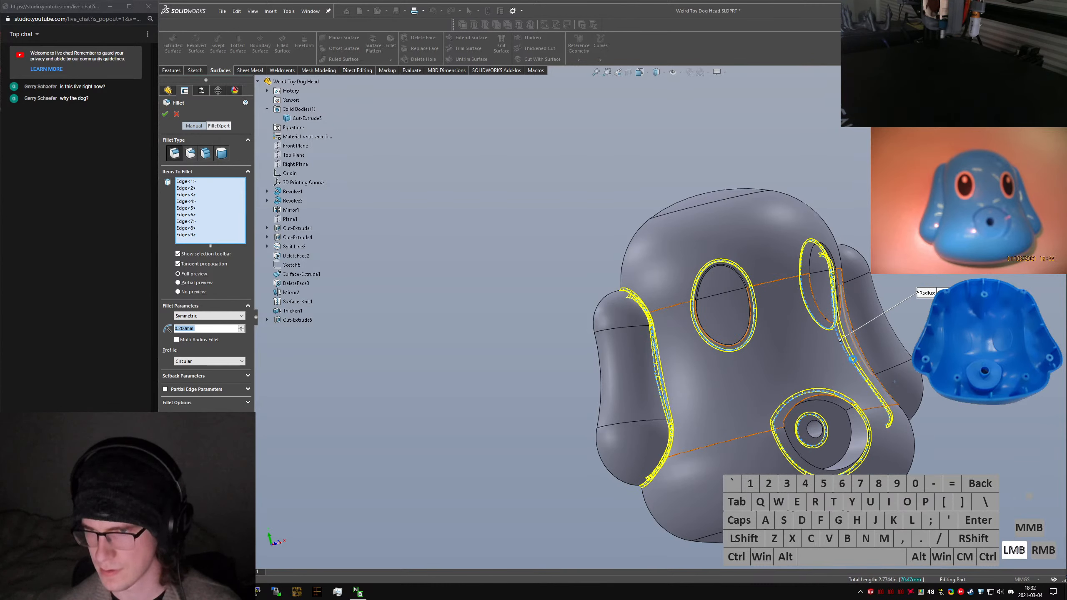
scroll(708, 324, up, 5)
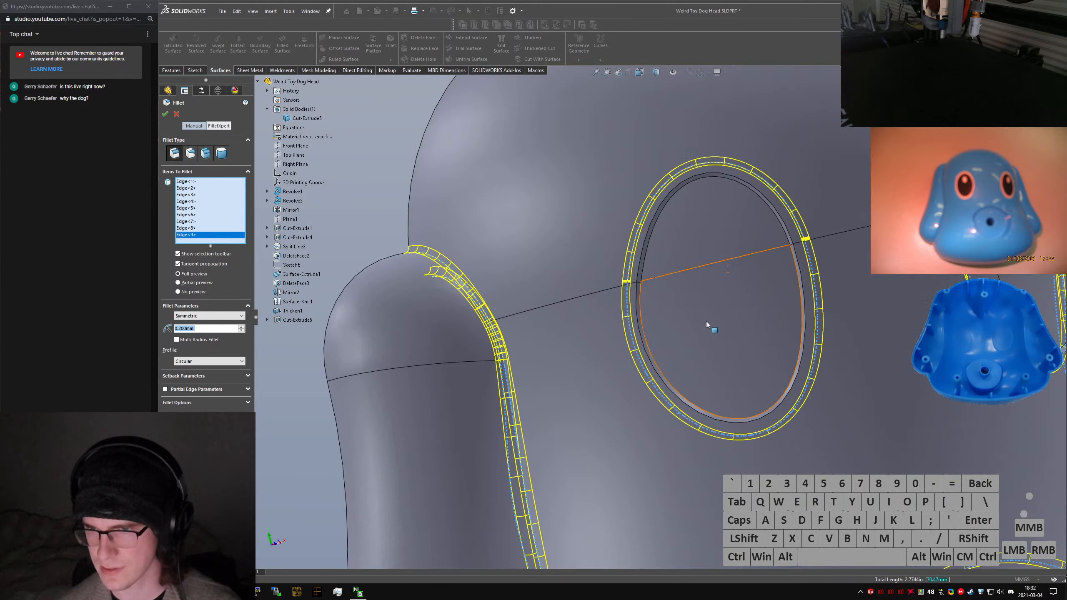
click(649, 330)
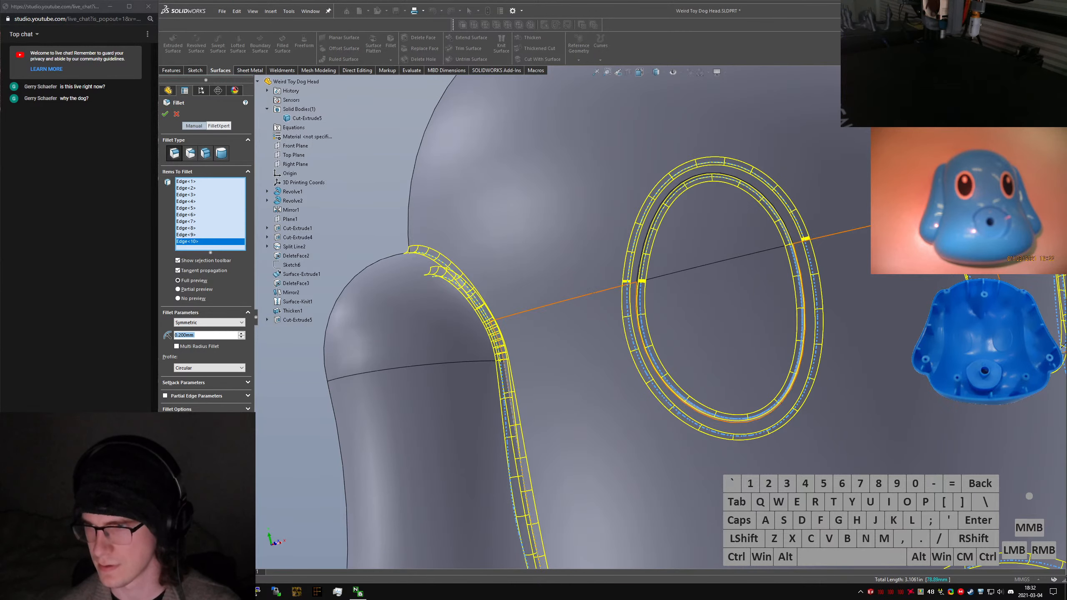
click(650, 297)
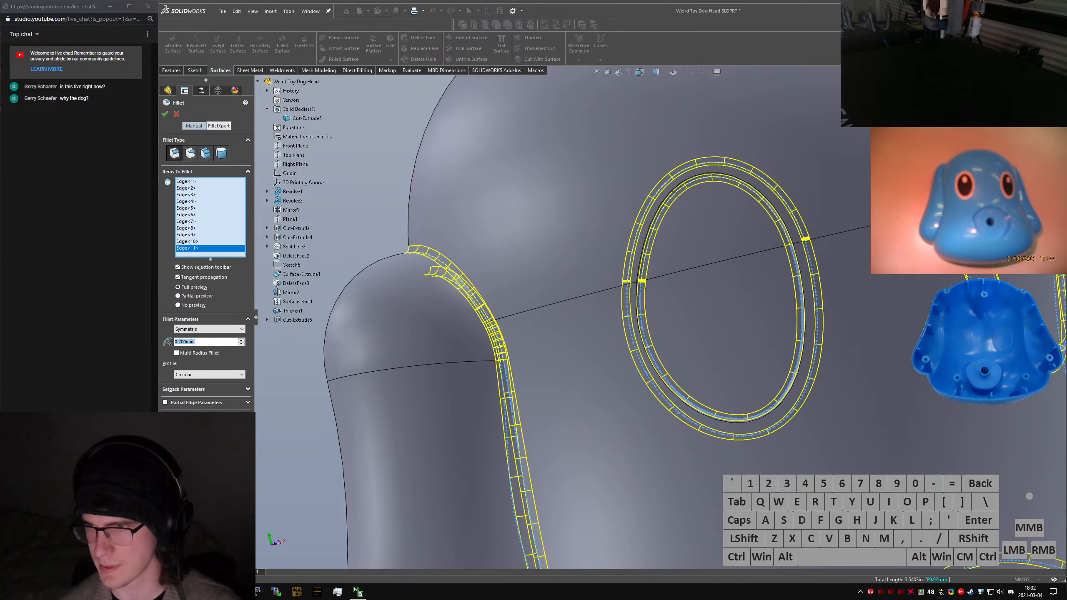
Add the floor outline and both corner edges of the nose recess to the selection and apply the 0.2 mm fillet
scroll(689, 353, up, 8)
middle_drag(724, 400, 694, 392)
scroll(693, 392, down, 7)
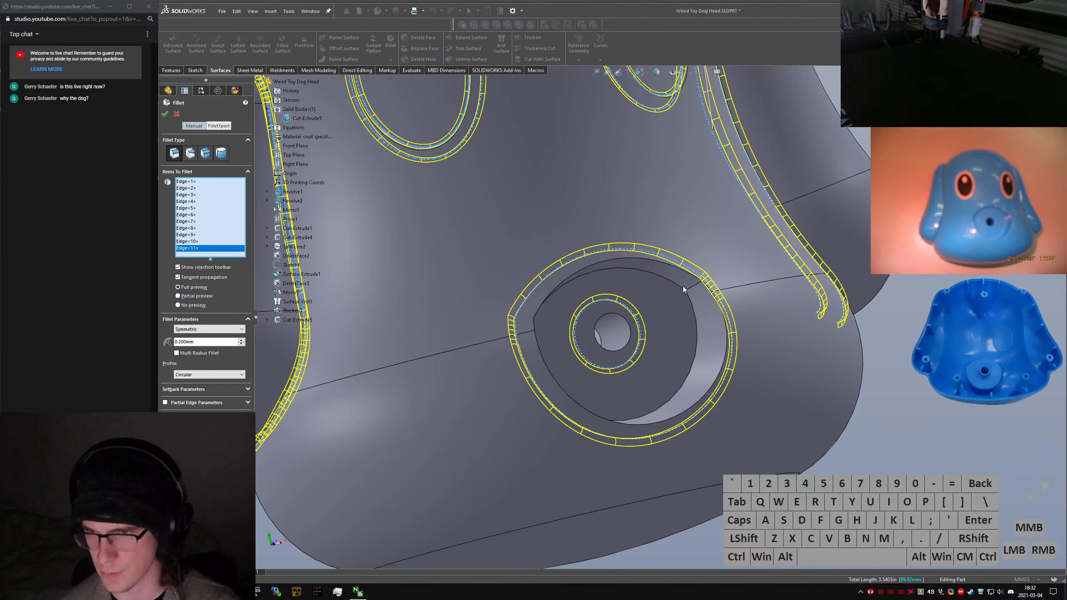
click(694, 302)
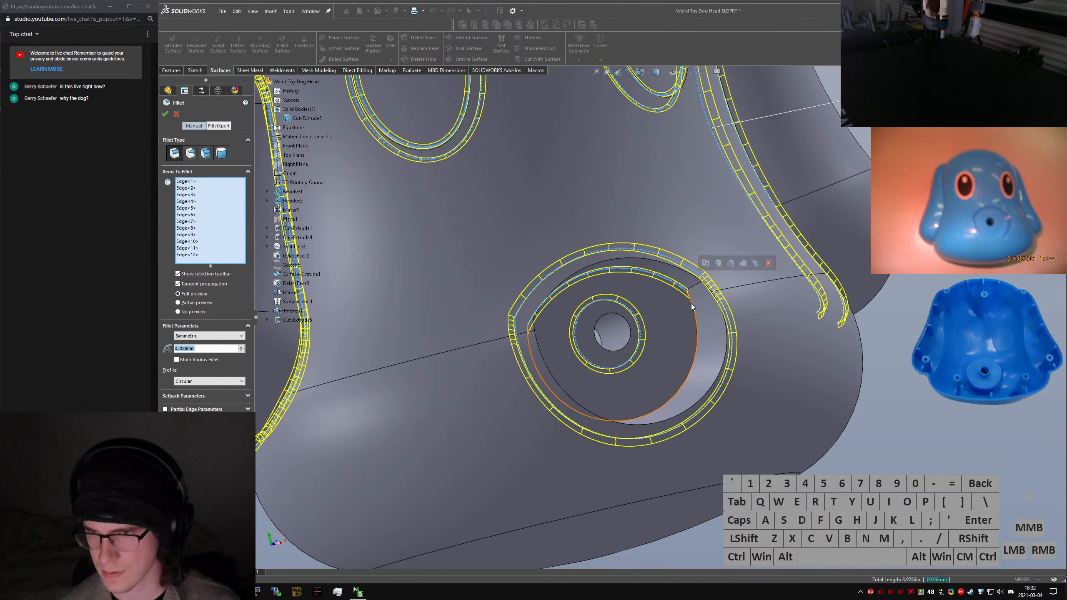
click(693, 288)
click(536, 327)
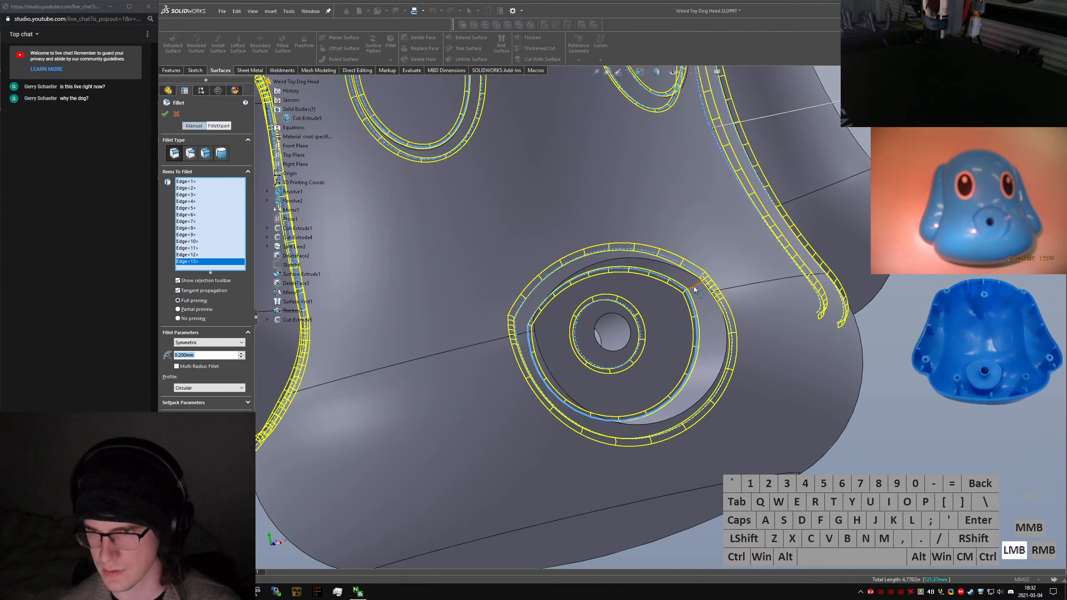
middle_drag(535, 332, 546, 335)
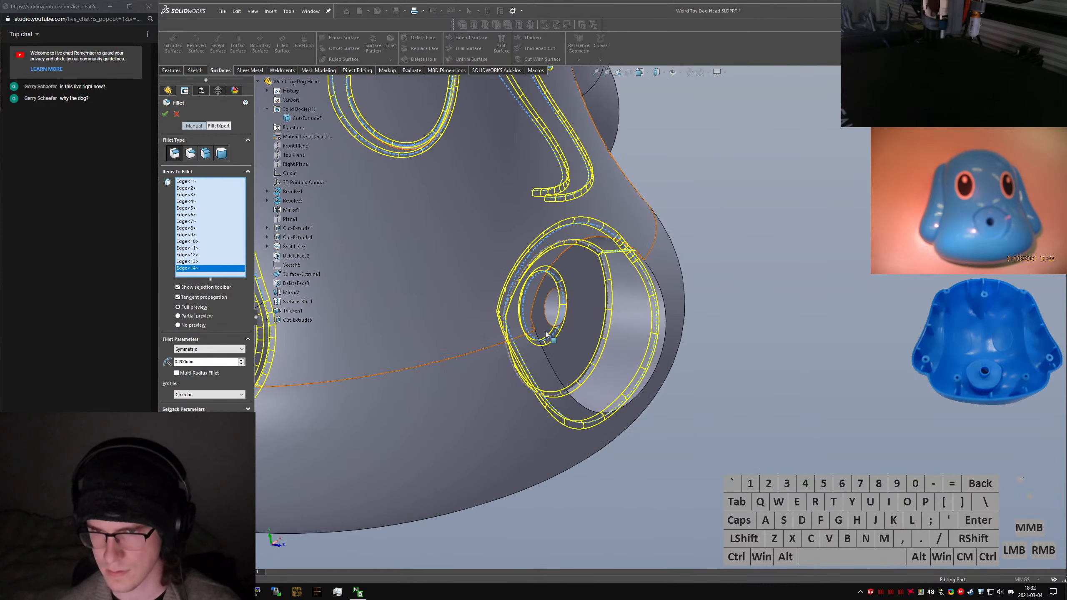
click(526, 318)
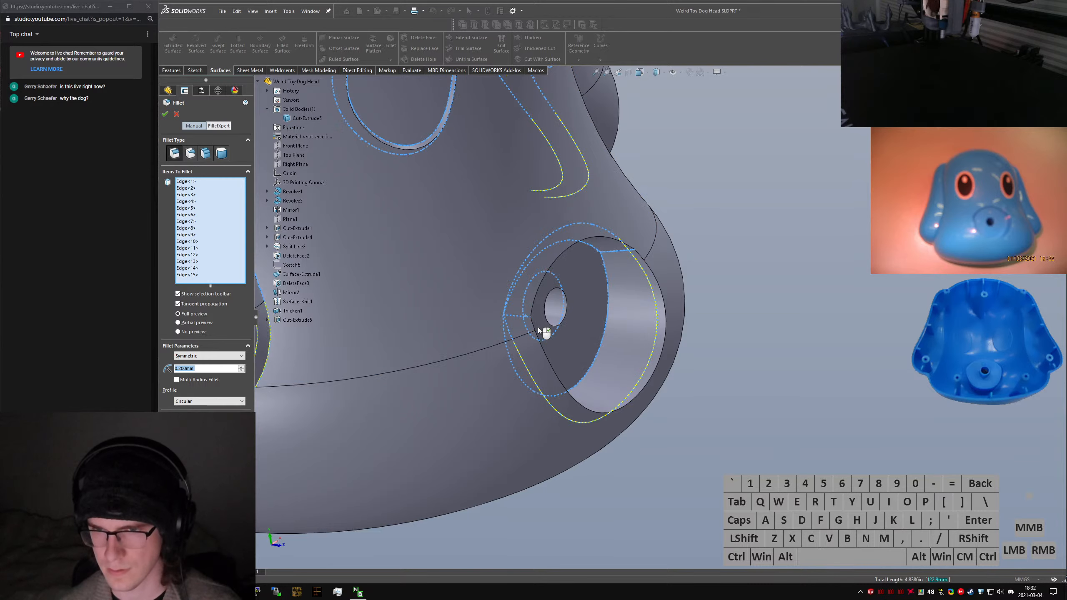
scroll(538, 327, down, 5)
middle_drag(589, 256, 613, 247)
scroll(597, 245, up, 5)
click(166, 114)
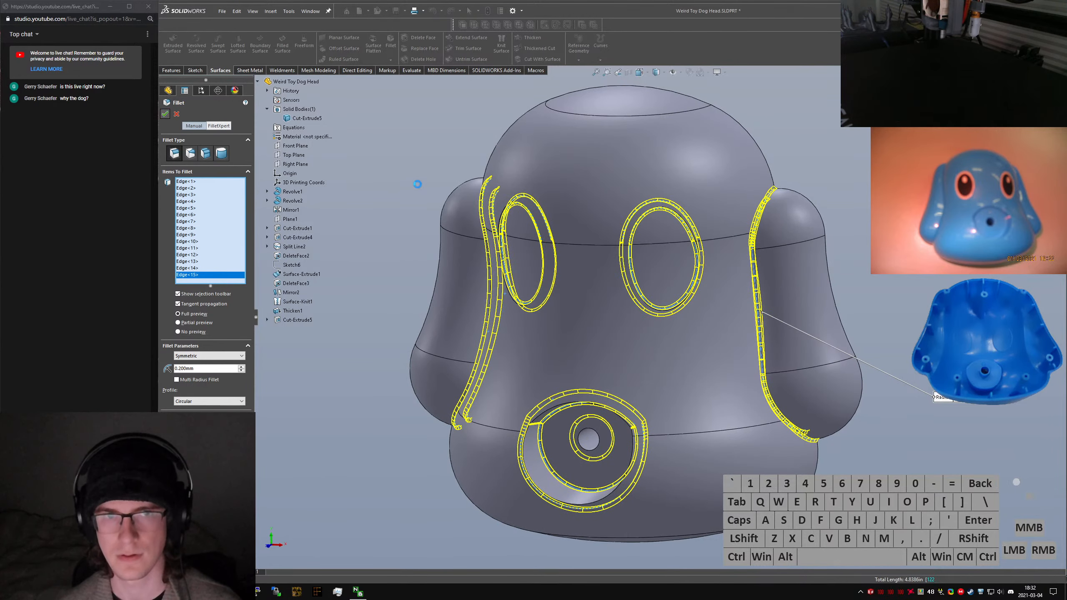
Examine the filleted head from the front, tilting the view to both sides
middle_drag(719, 307, 751, 277)
key(ctrl+1)
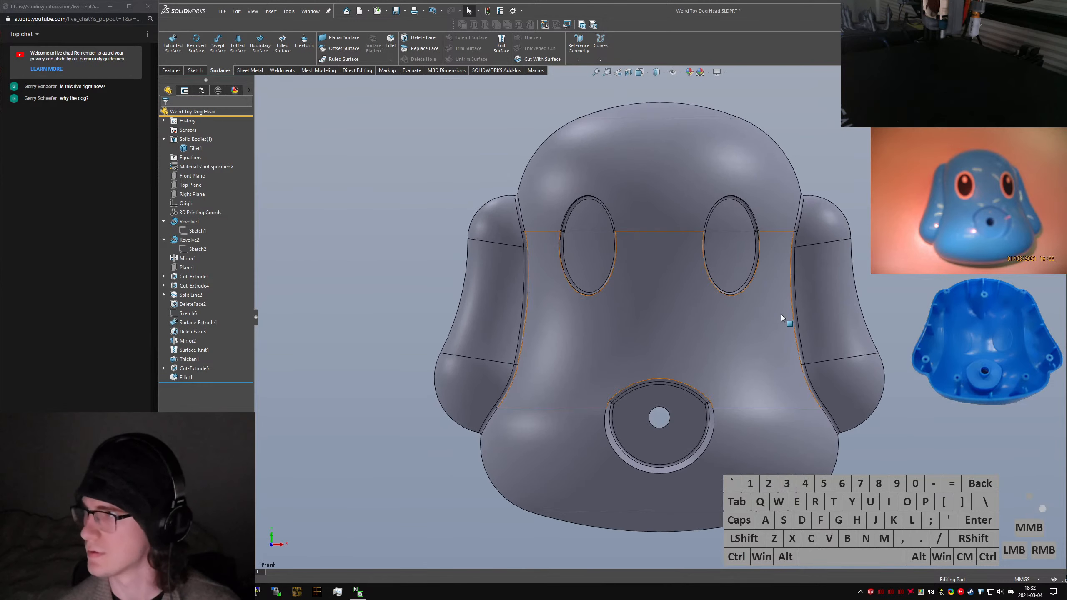
middle_drag(758, 320, 770, 305)
key(ctrl+1)
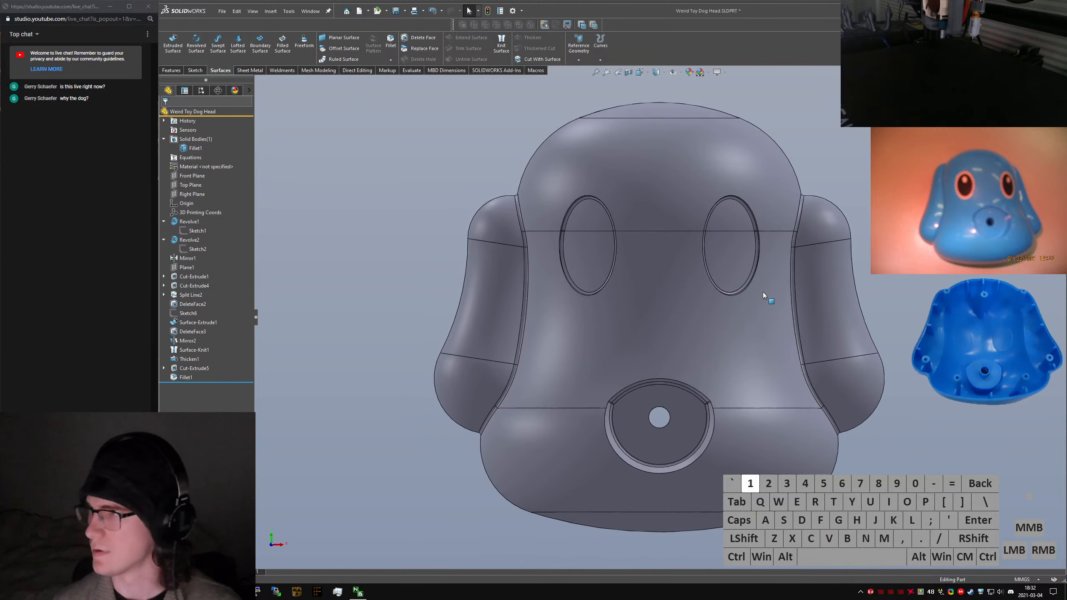
key(Right)
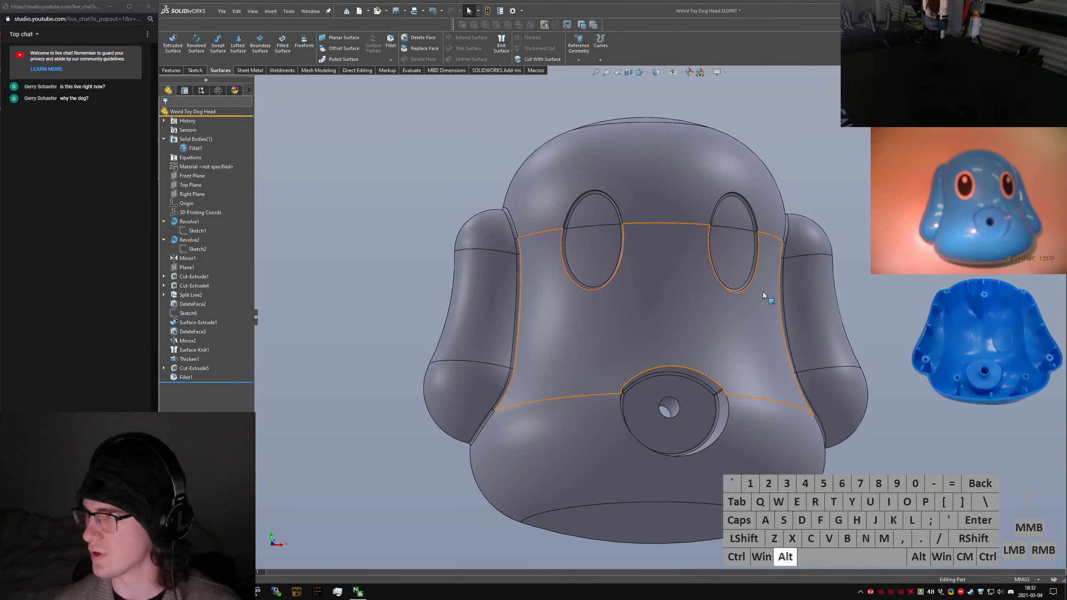
key(alt+Right)
key(alt+Left)
key(alt+Left)
key(alt+Right)
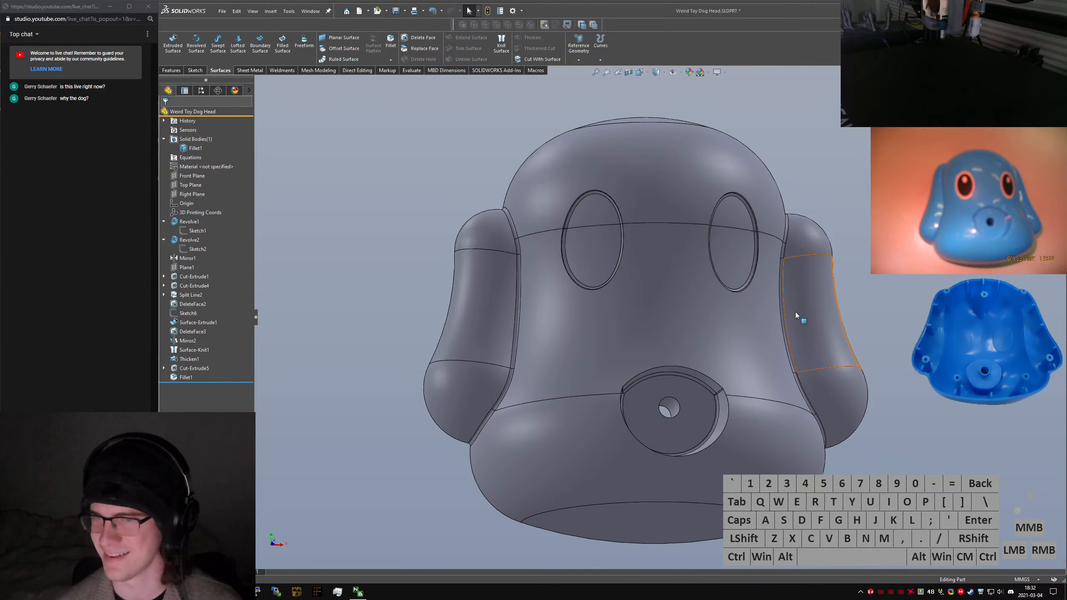
Examine the hollow inside of the head from the back, tilting the view in several directions
middle_drag(840, 322, 577, 304)
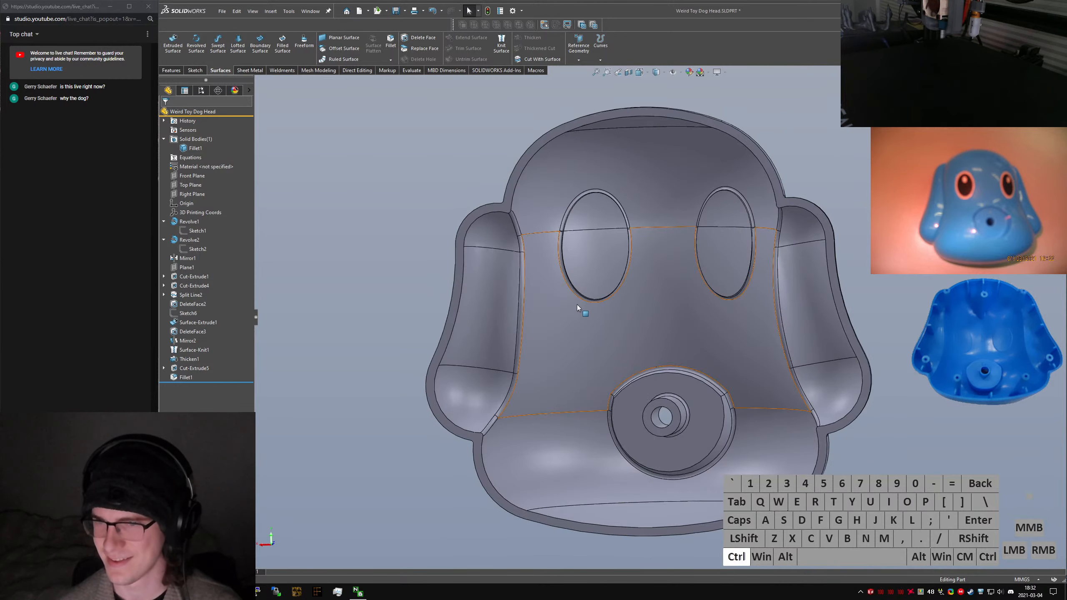
key(ctrl+2)
key(alt)
key(alt+Up)
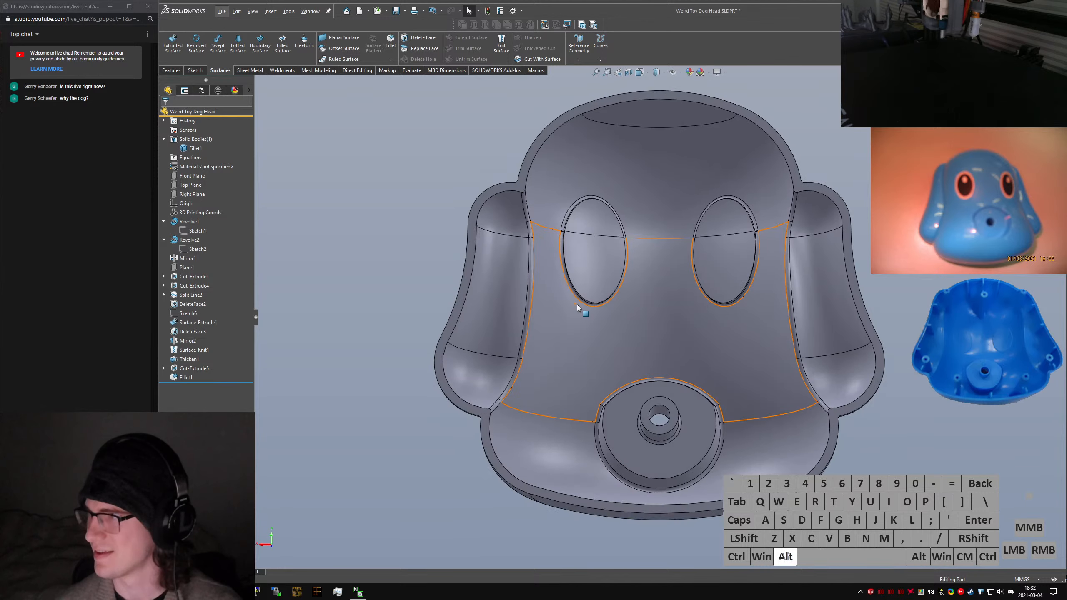
key(alt+Right)
key(alt+Left)
key(alt+Left)
key(alt+Right)
key(Down)
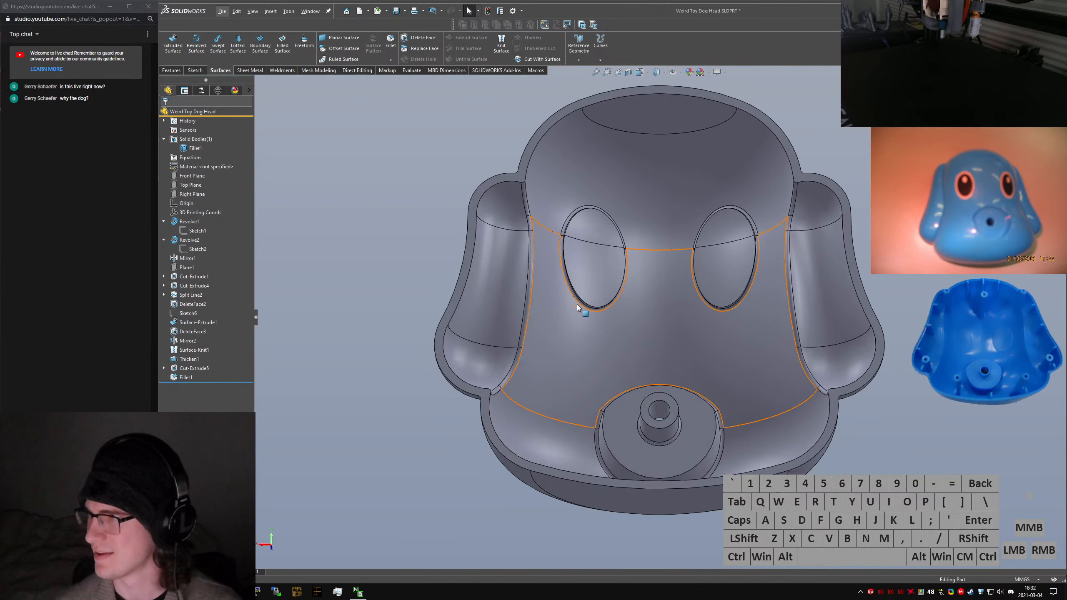
Examine the dog's face from the front, especially the eye recesses and the nose opening
ctrl+scroll(587, 302, down, 7)
ctrl+scroll(595, 304, up, 11)
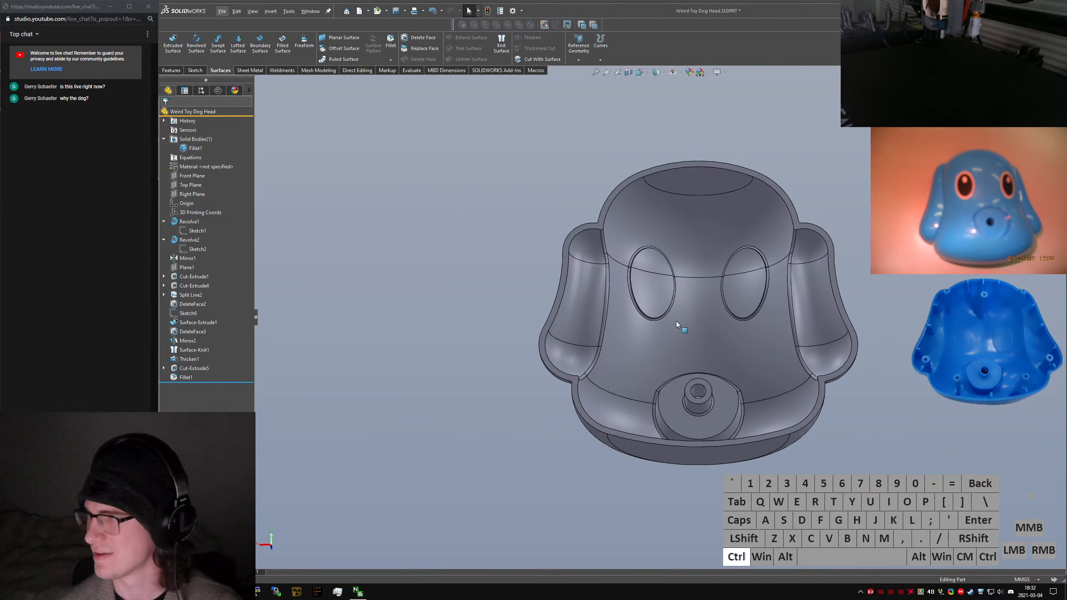
ctrl+middle_drag(698, 316, 745, 349)
scroll(746, 349, down, 6)
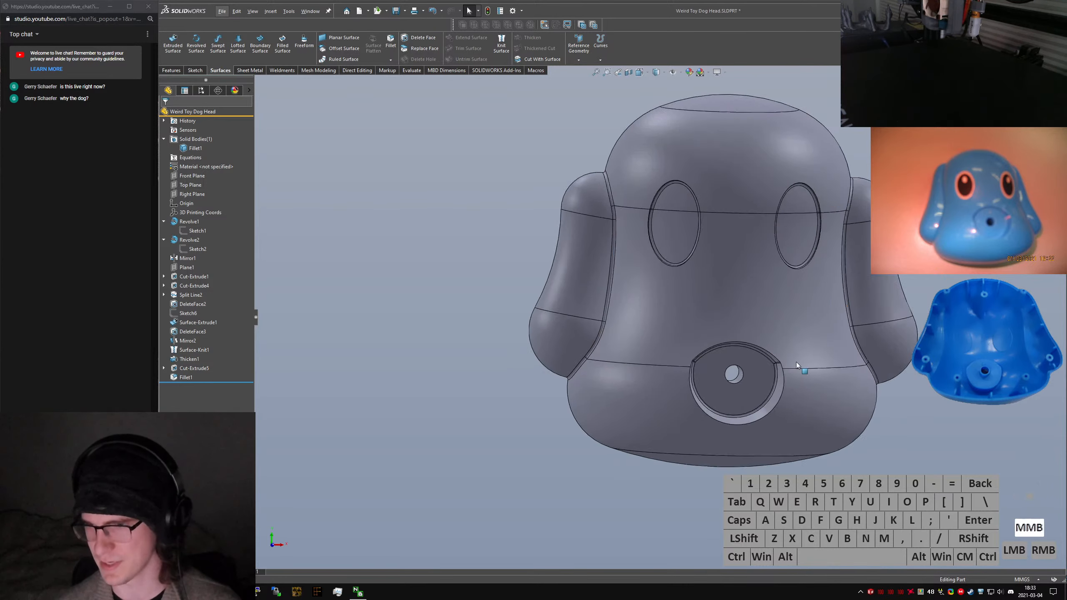
middle_drag(663, 359, 737, 345)
scroll(793, 299, down, 2)
middle_drag(742, 307, 710, 302)
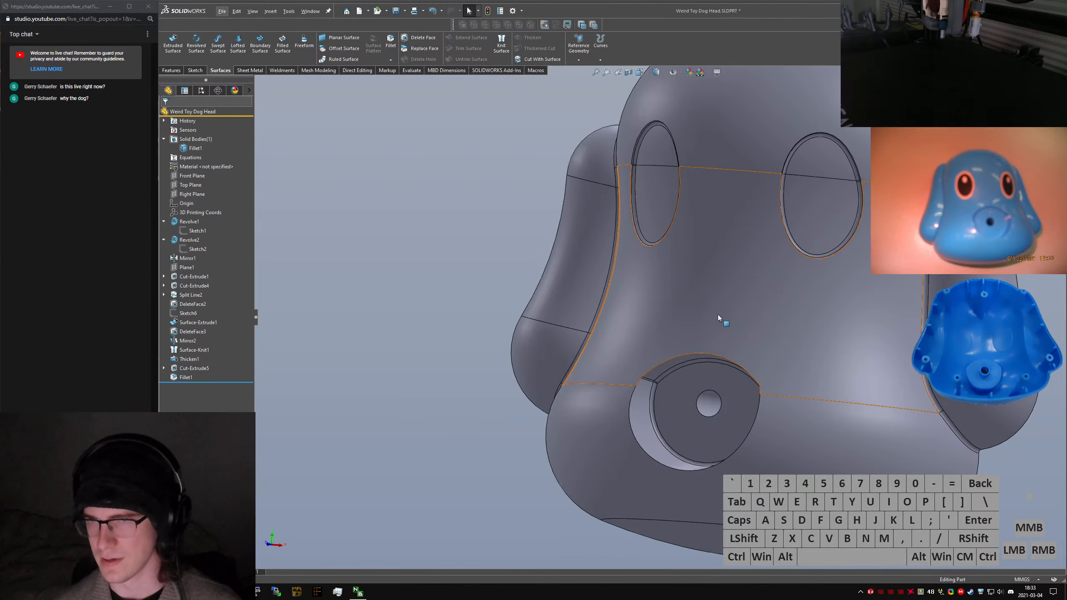
Compare the hollow inside of the head with the reference photo of the toy's inside, and close the photo
key(ctrl+7)
middle_drag(801, 386, 712, 265)
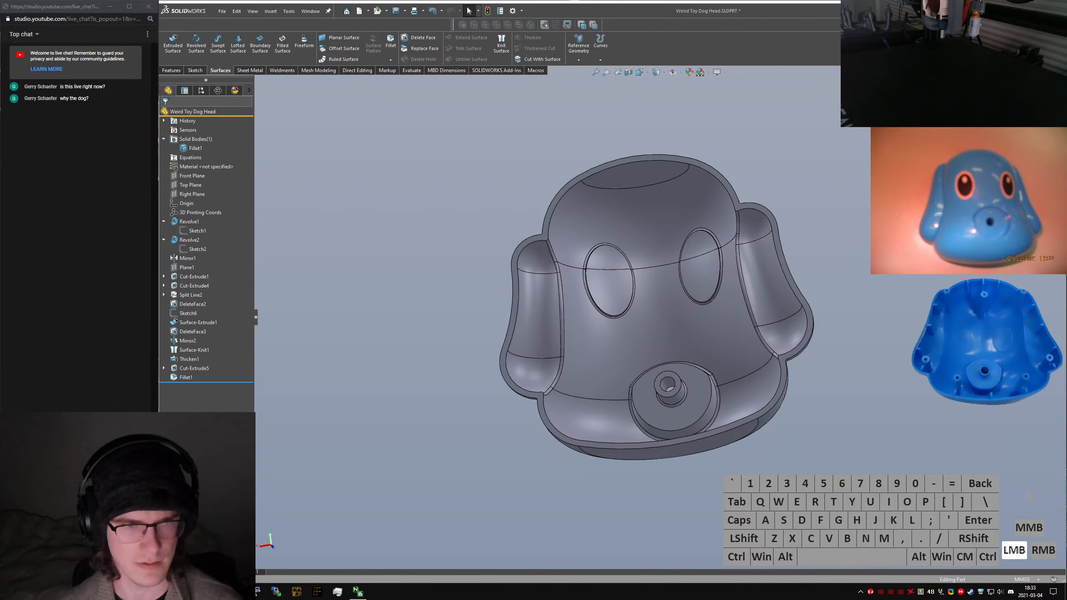
drag(1066, 260, 421, 1)
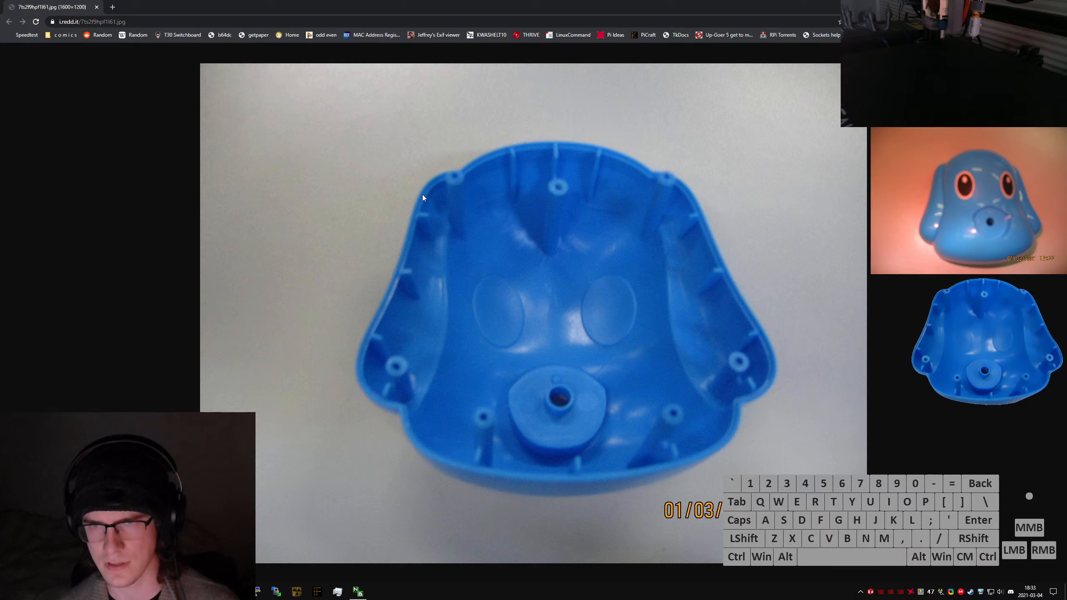
key(ctrl+w)
Start an Offset On Surface from the shell's flat back rim with a distance of 0.2 mm
click(710, 242)
text(s)
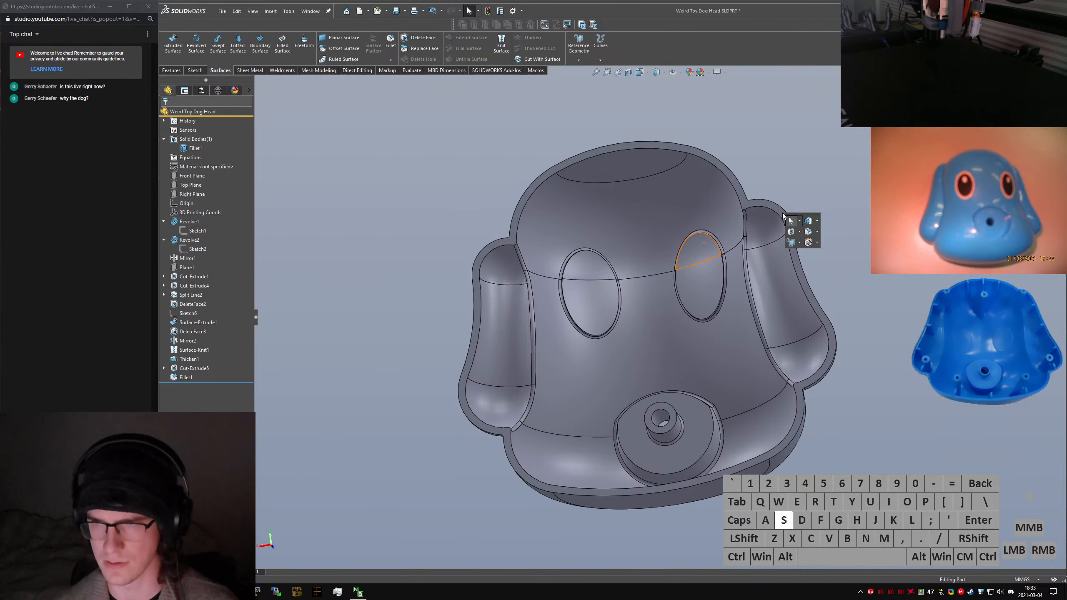
text(ffset)
key(Return)
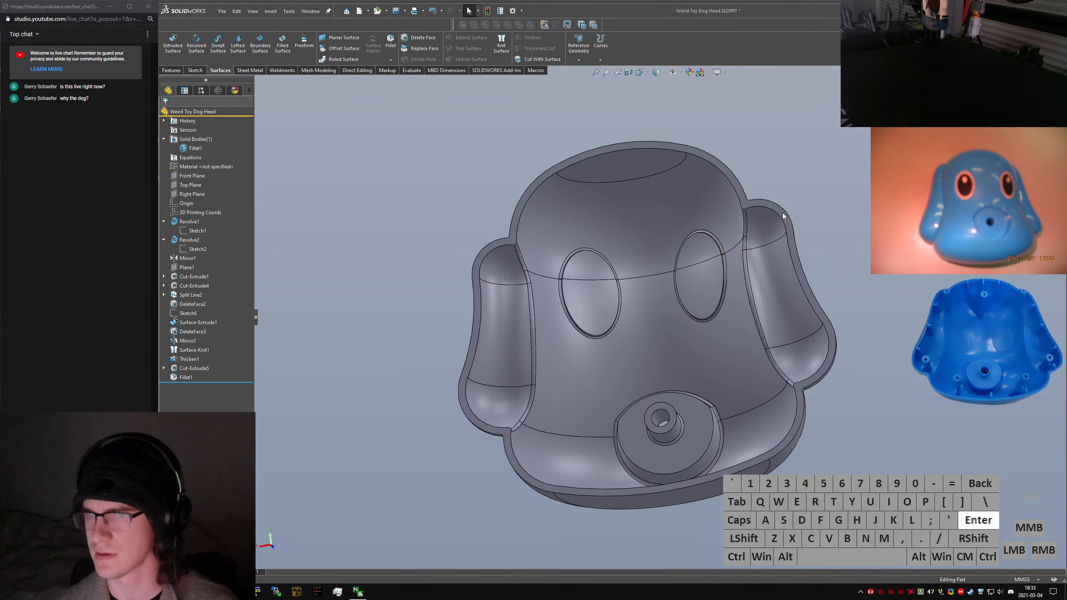
click(579, 160)
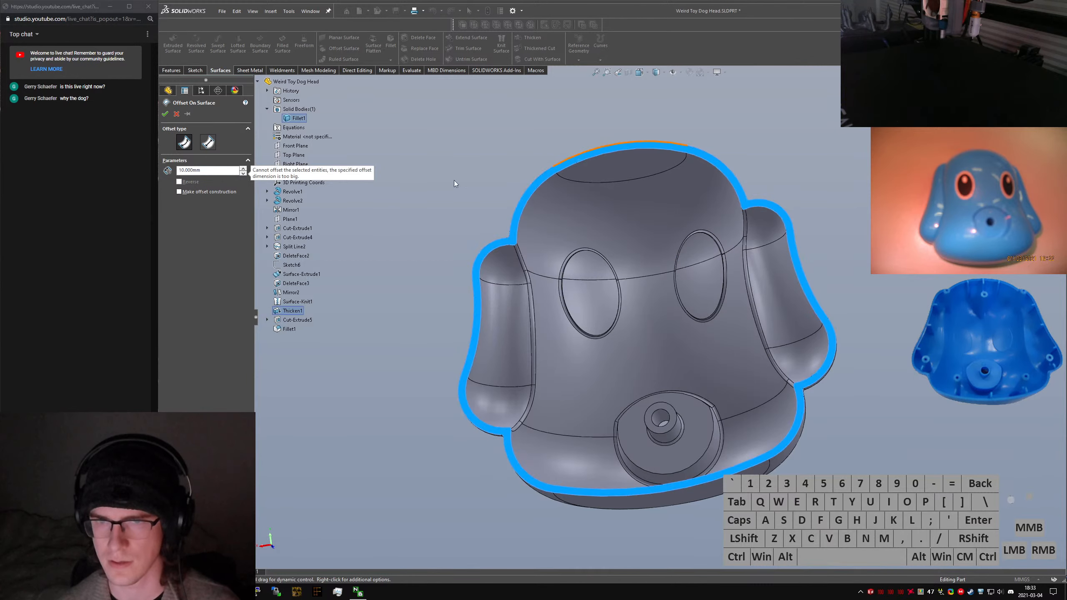
drag(202, 170, 80, 177)
text(.2)
key(Return)
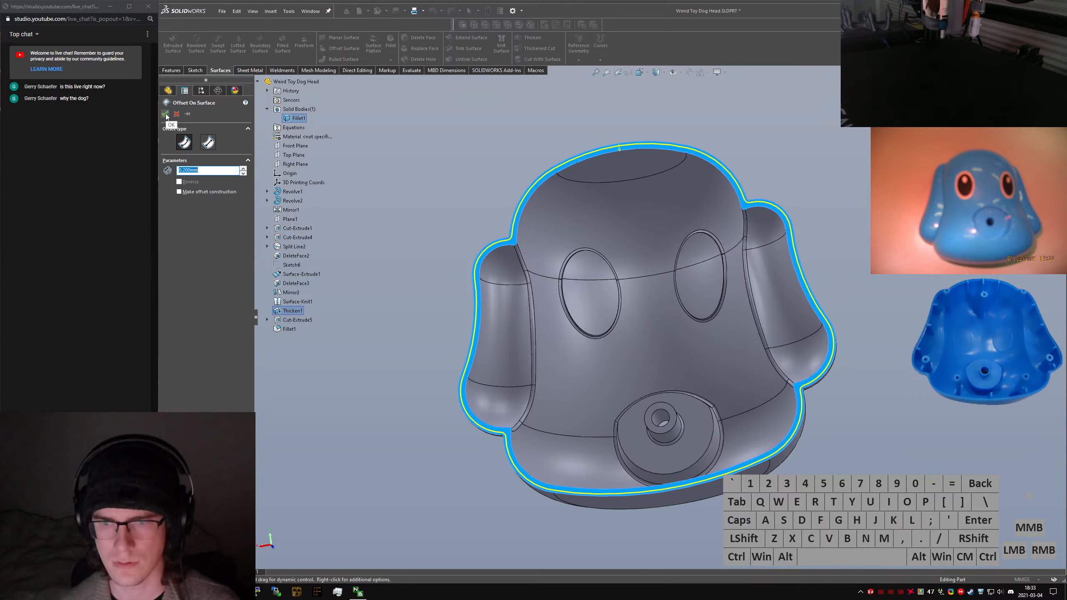
Try a rim offset of 0.4 mm, settle on 0.3 mm and create the offset sketch
middle_drag(370, 261, 391, 273)
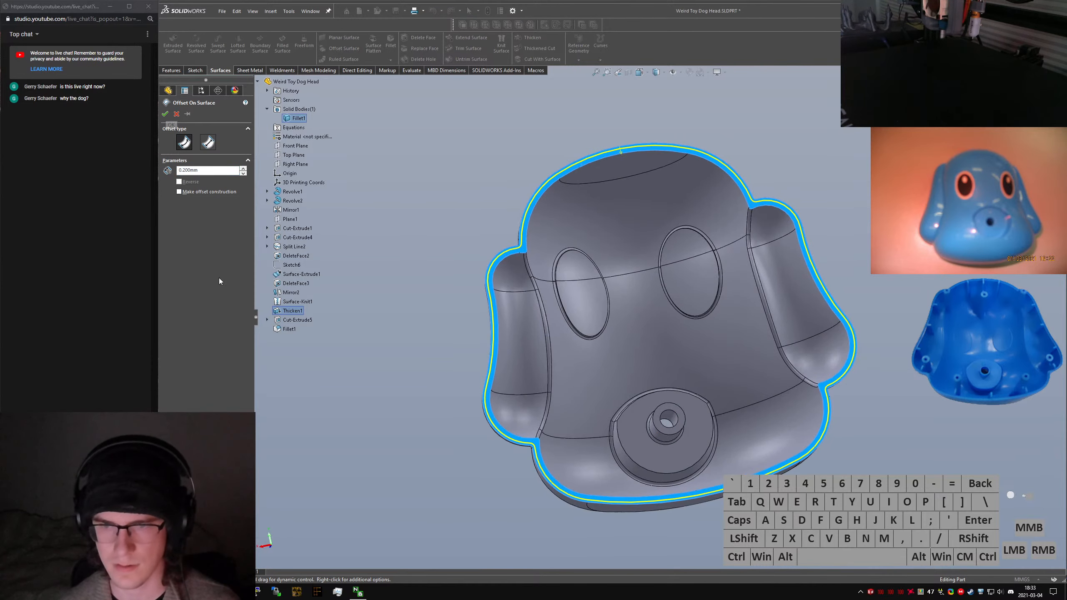
drag(202, 170, 113, 175)
text(.4)
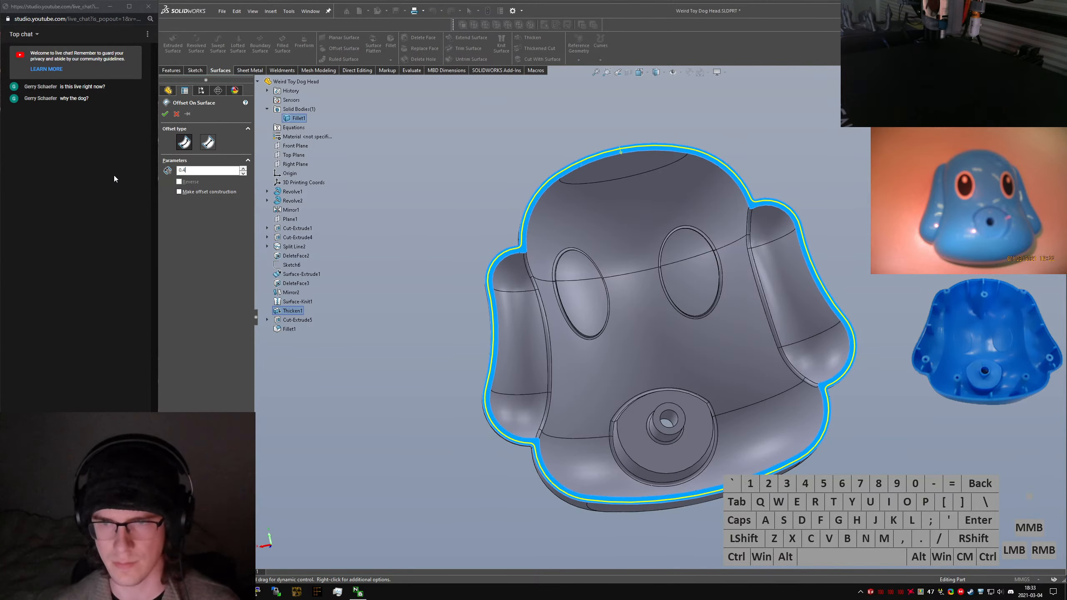
key(Return)
text(.3)
key(Return)
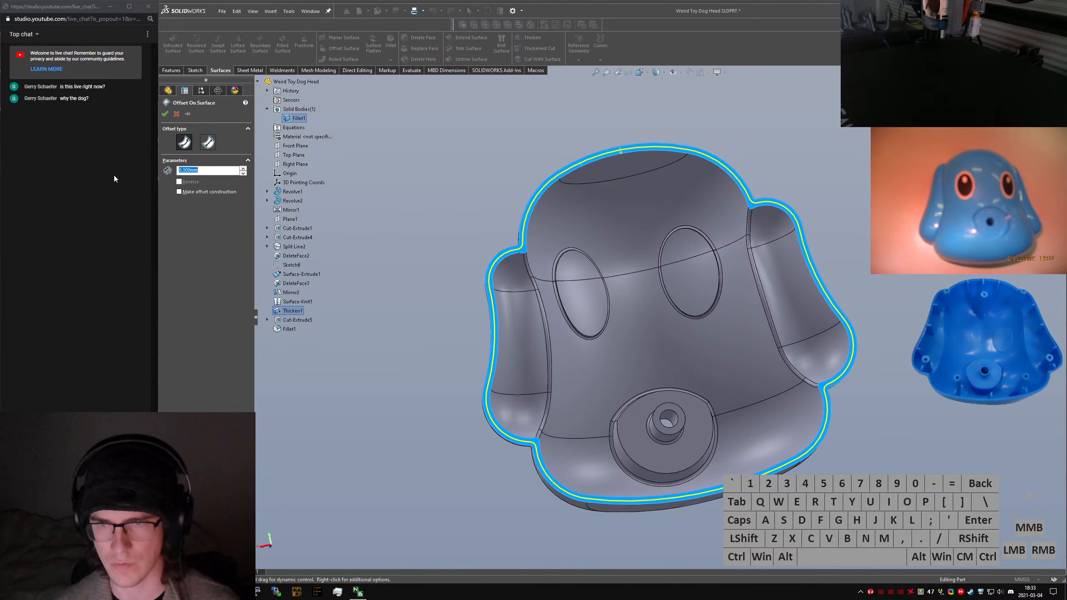
scroll(486, 266, down, 3)
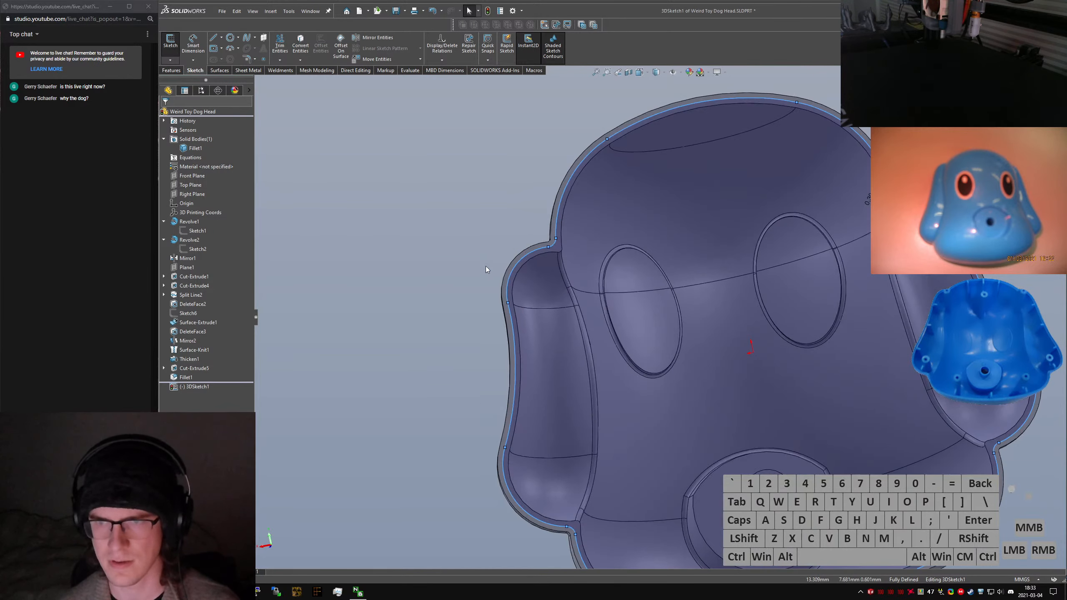
scroll(536, 204, up, 2)
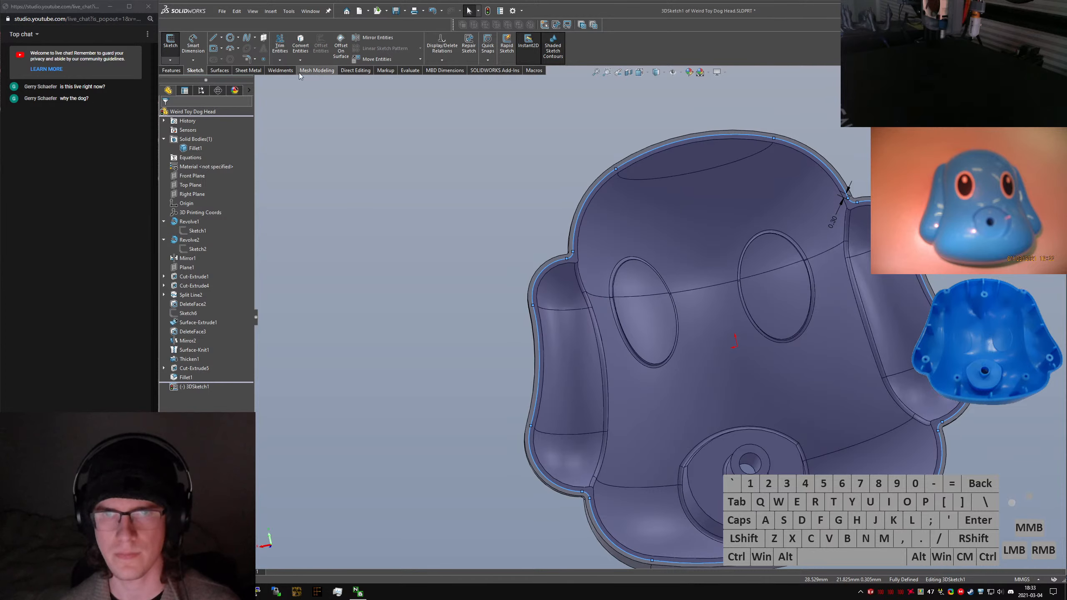
Cut-extrude the offset rim sketch 0.3 mm blind, using the Front Plane as direction and reversing it into the shell
click(172, 70)
click(278, 45)
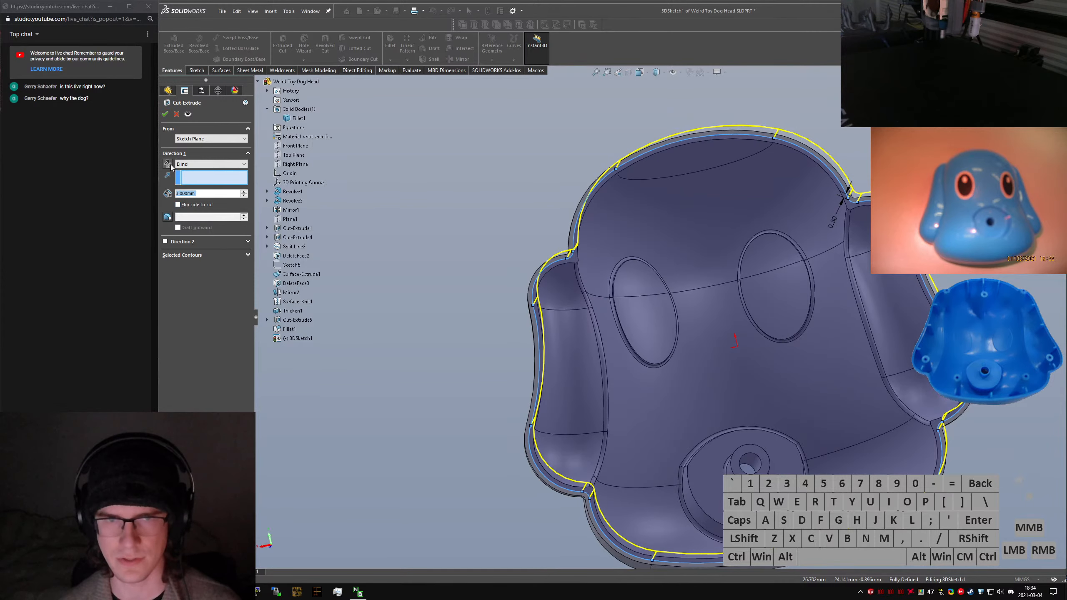
click(200, 201)
text(0.3)
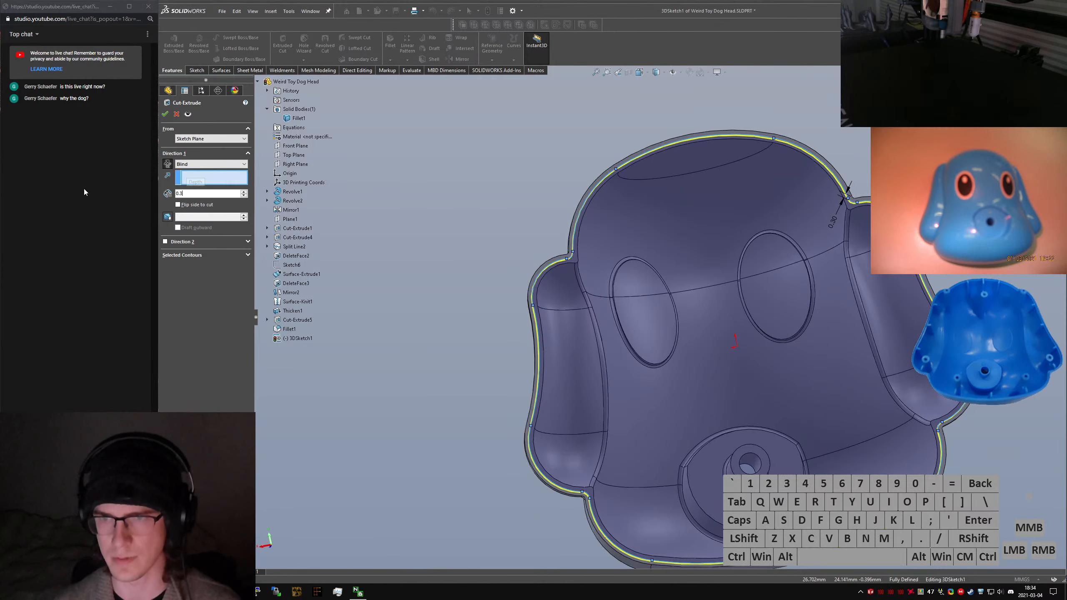
key(Return)
click(585, 297)
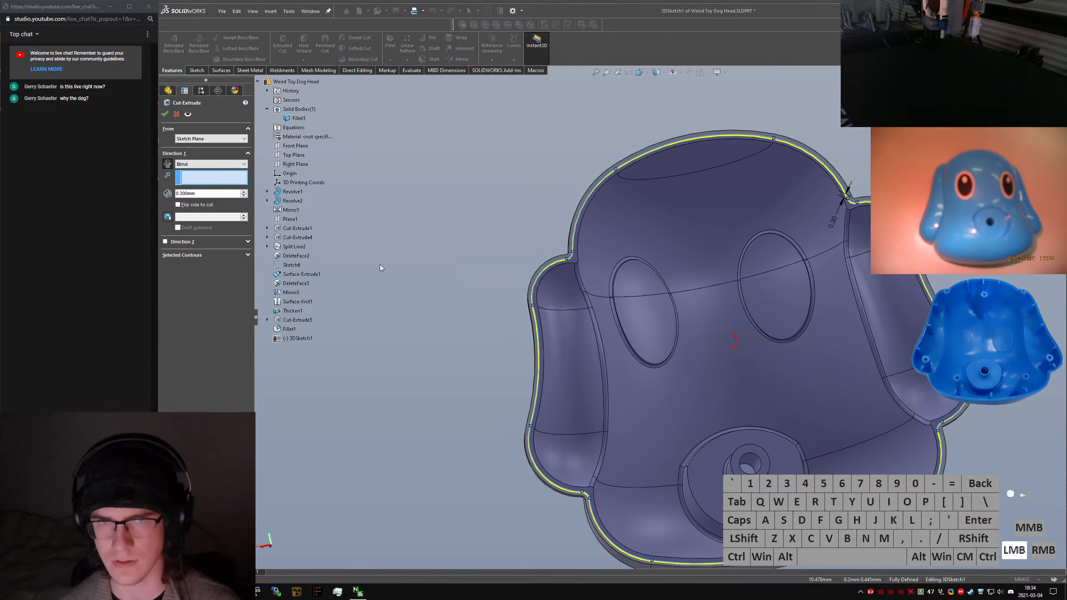
middle_drag(407, 232, 349, 122)
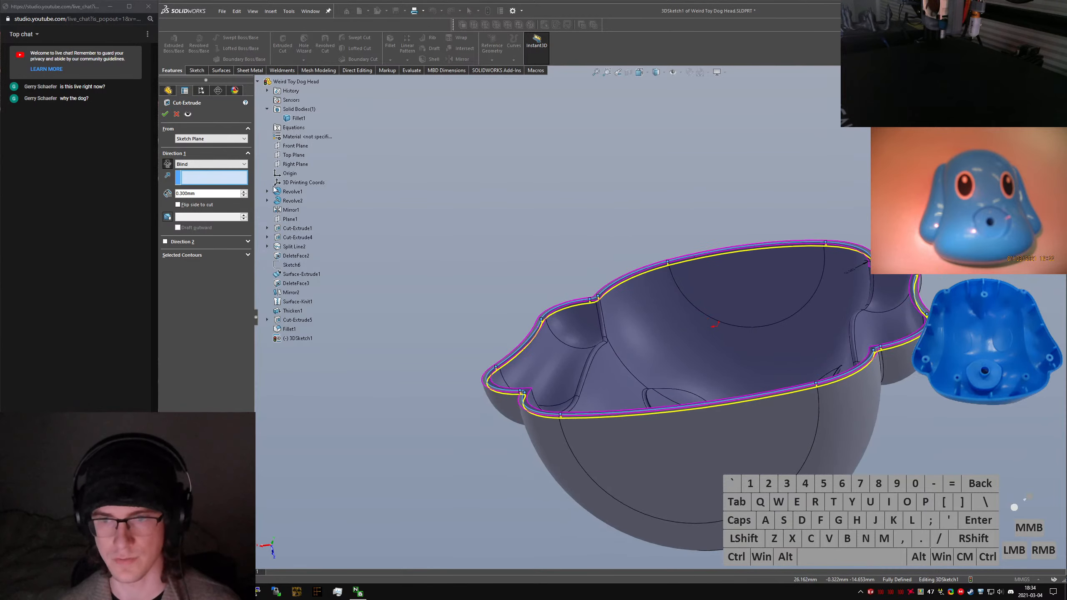
click(298, 146)
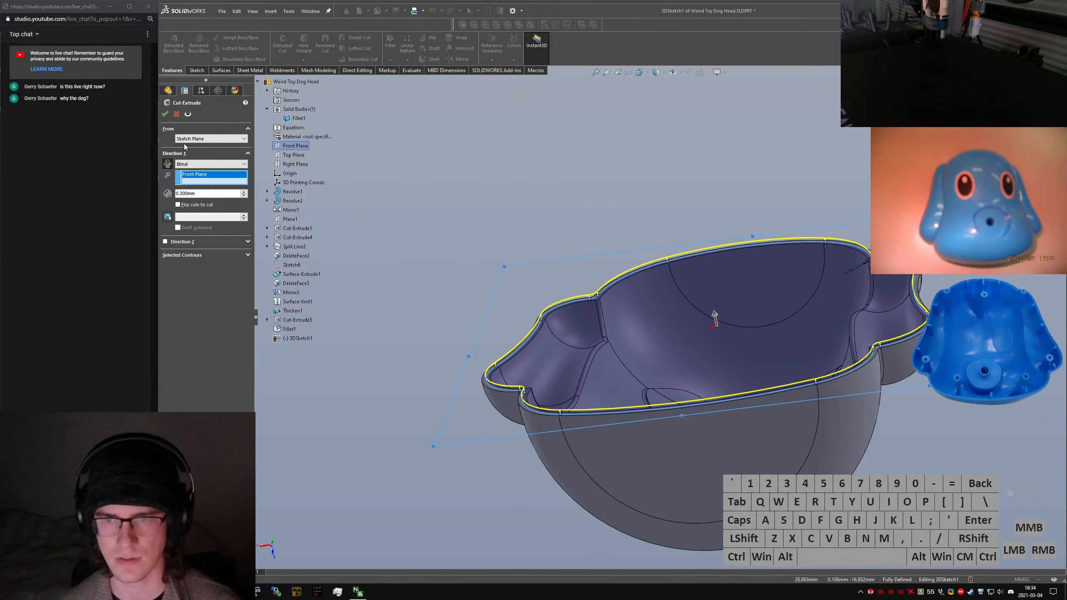
click(167, 164)
click(165, 114)
Examine the cut rim up close and from the side, comparing its back face with the Front Plane
scroll(479, 376, down, 8)
click(505, 357)
scroll(607, 338, up, 4)
middle_drag(609, 336, 582, 337)
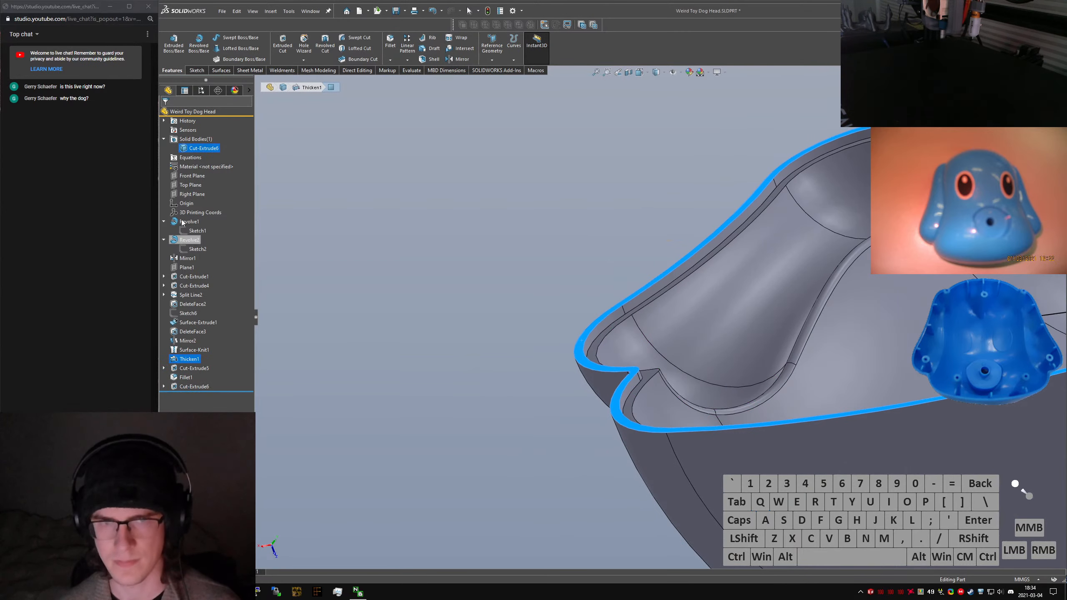
ctrl+click(192, 178)
key(ctrl+5)
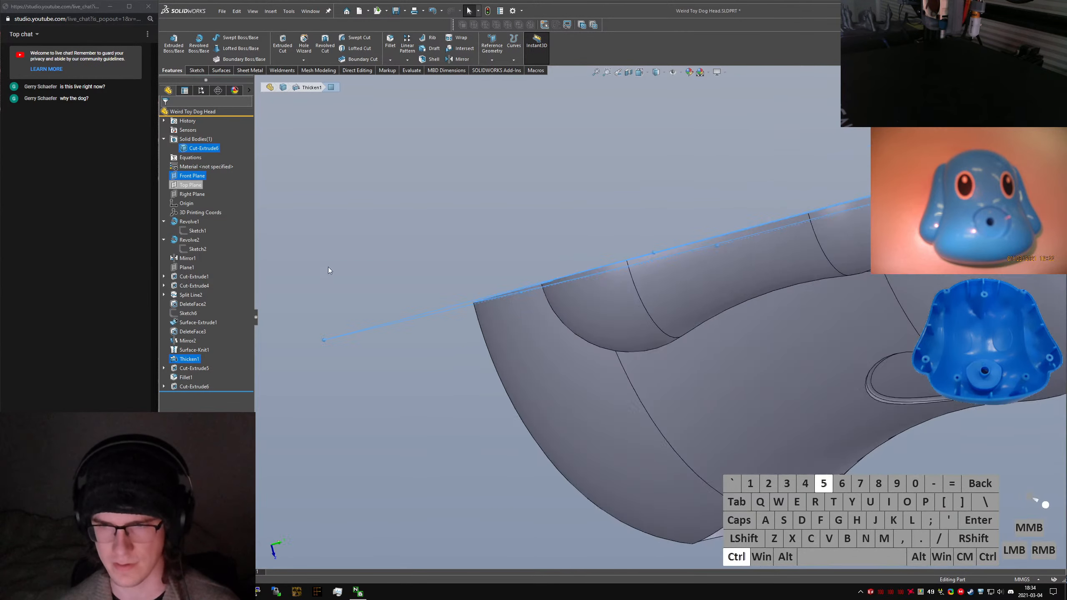
scroll(457, 218, down, 2)
middle_drag(420, 230, 414, 241)
scroll(616, 288, up, 4)
middle_drag(608, 283, 883, 306)
scroll(654, 319, up, 3)
click(590, 313)
scroll(585, 316, up, 3)
middle_drag(582, 316, 576, 331)
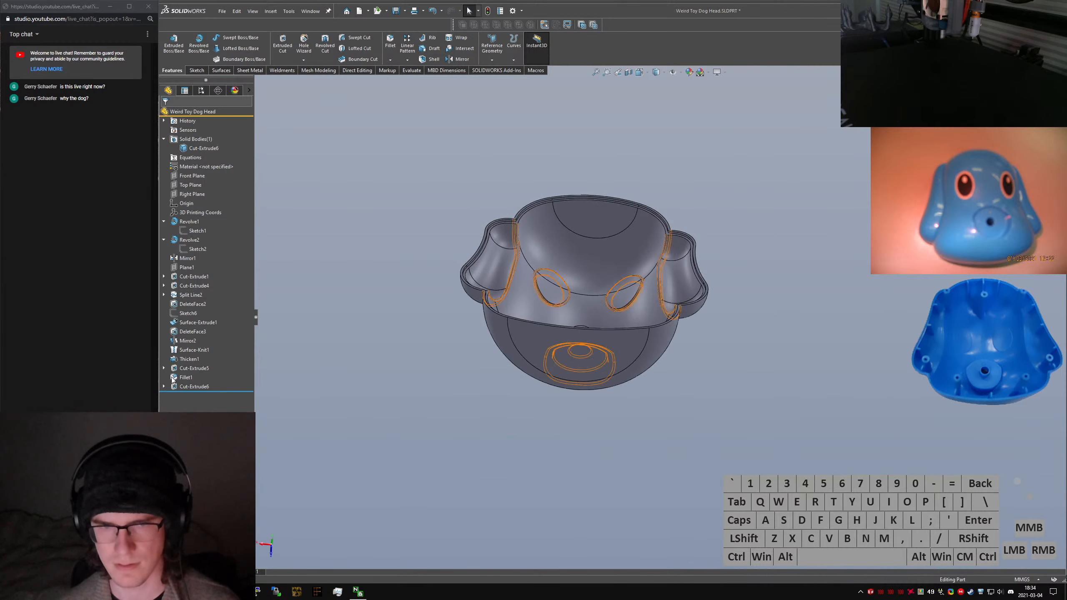
Highlight the rim cut's 3D sketch on the model and examine the stepped rim and the inner nose post
click(164, 387)
click(193, 396)
scroll(483, 239, down, 5)
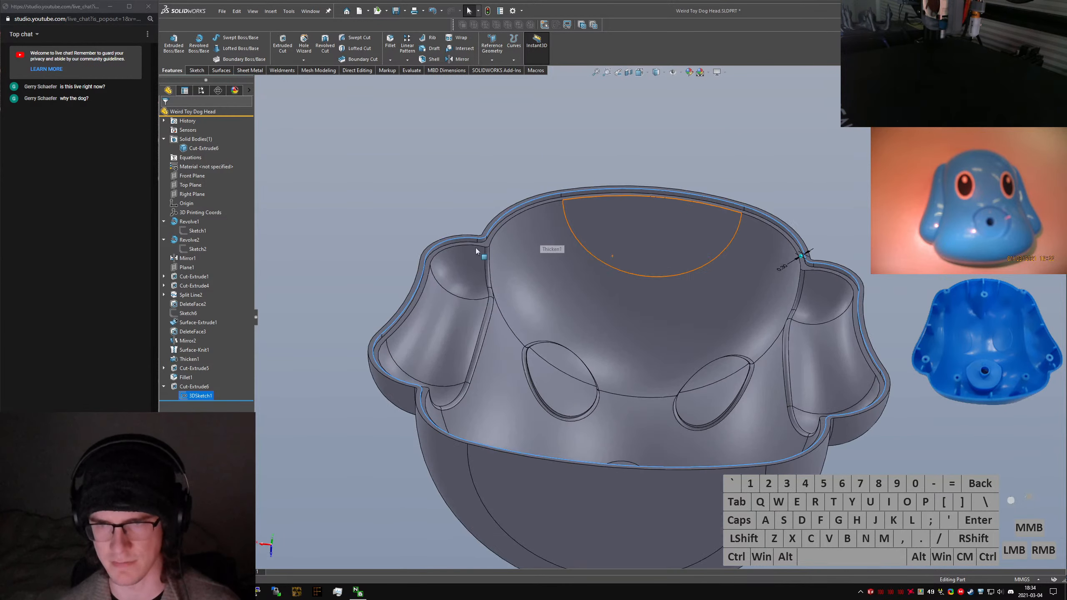
click(399, 237)
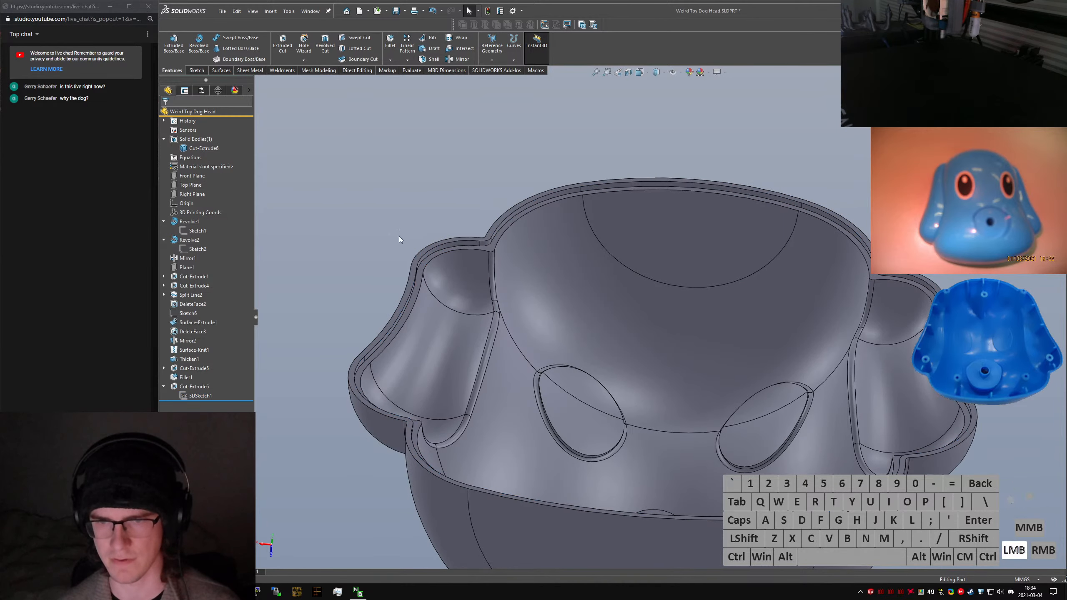
key(z)
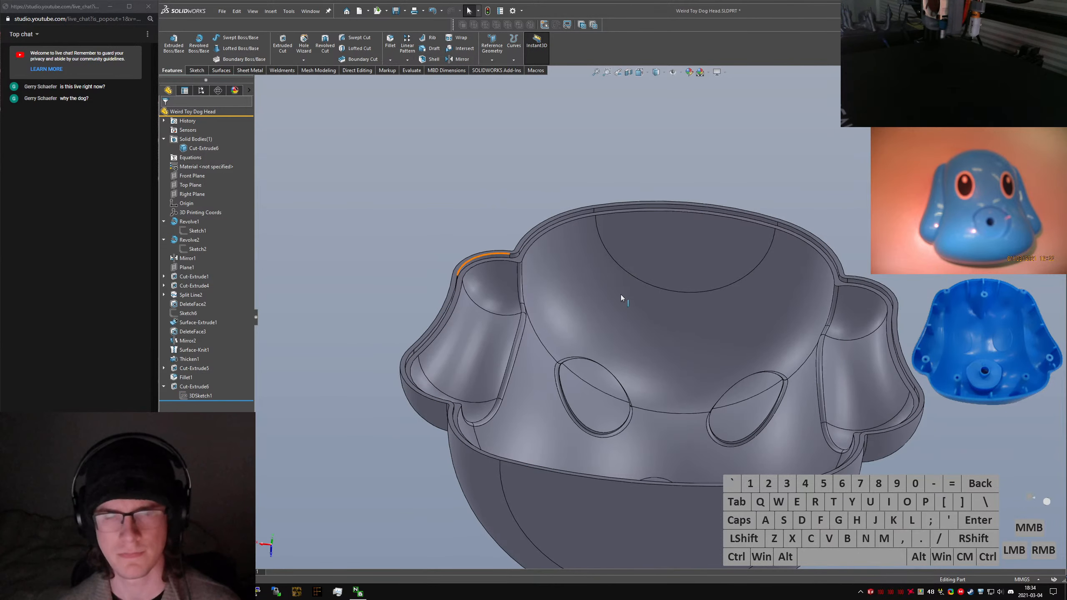
middle_drag(620, 294, 644, 458)
scroll(637, 407, down, 2)
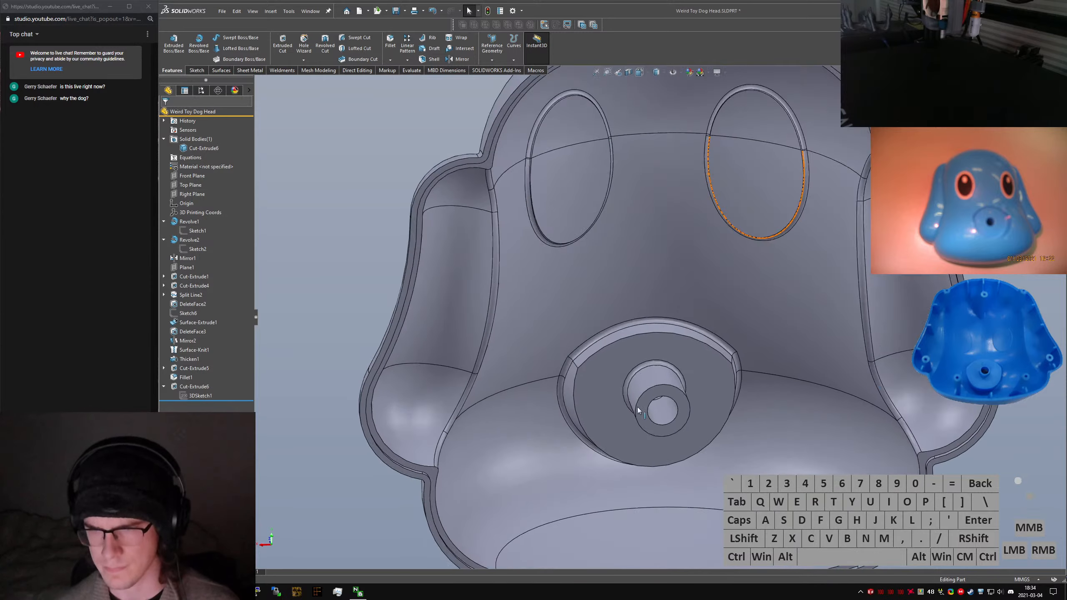
middle_drag(639, 402, 660, 406)
scroll(661, 317, up, 5)
middle_drag(663, 315, 642, 306)
Begin an extruded boss sketch on the Front Plane, seen from the back, and draw a circle beside the lower nose area
key(ctrl+2)
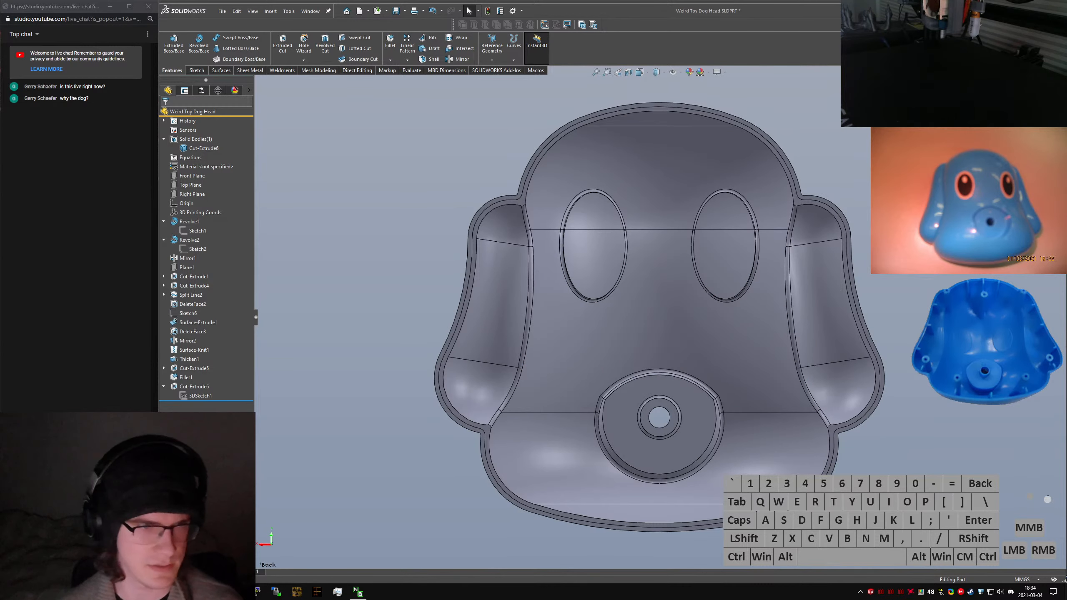
key(ctrl+shift+t)
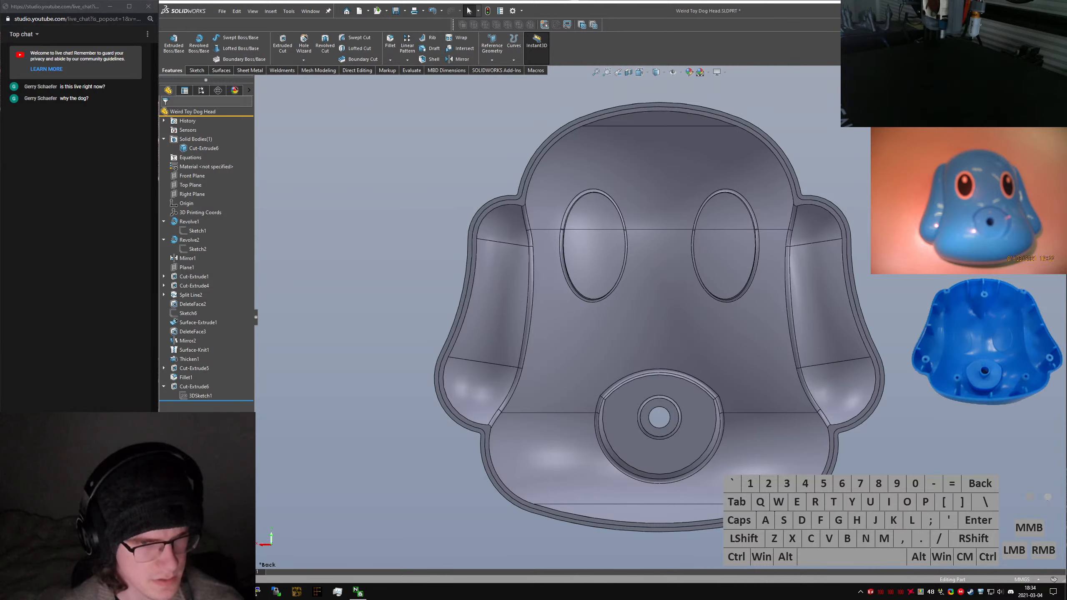
click(349, 427)
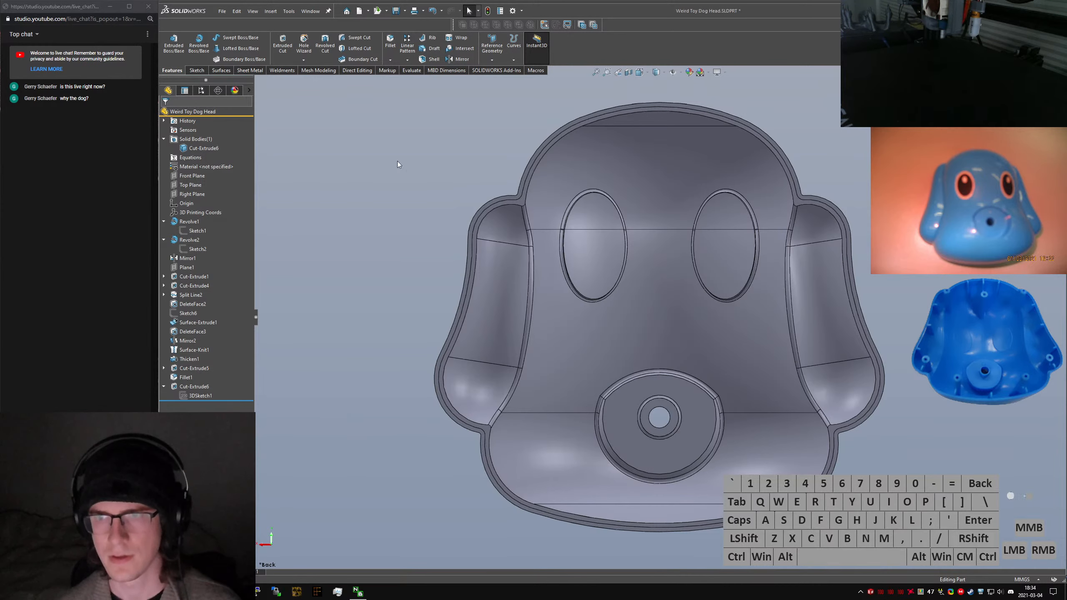
click(175, 52)
click(293, 147)
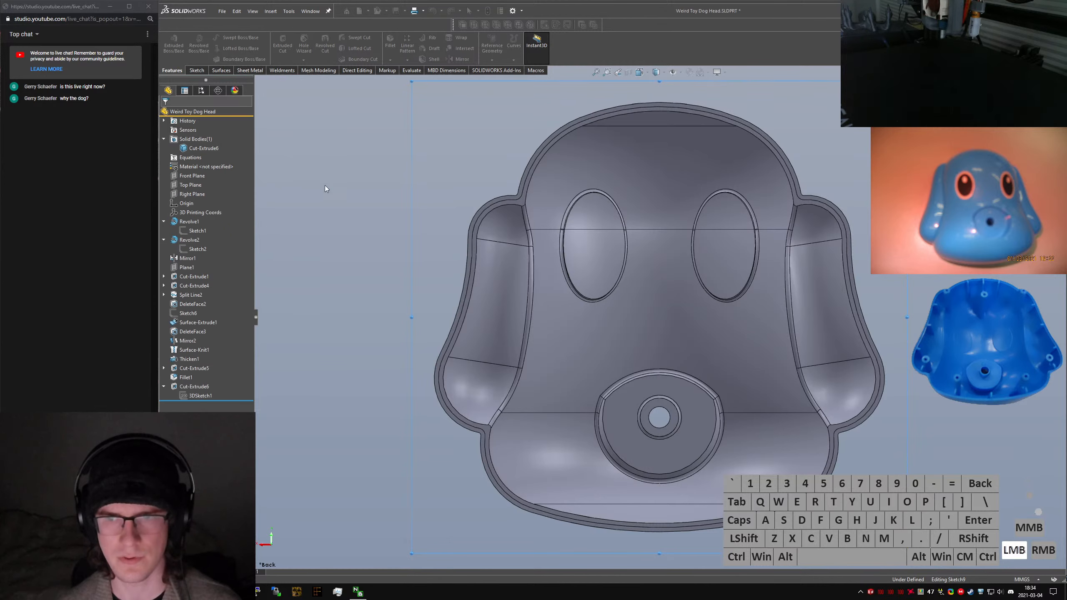
click(230, 38)
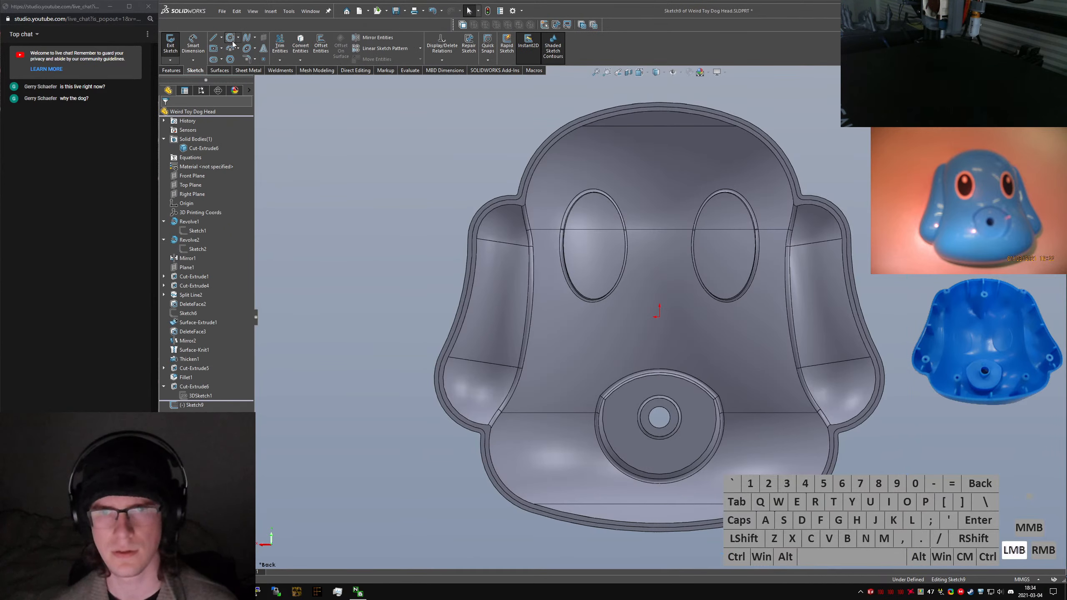
click(586, 484)
click(599, 483)
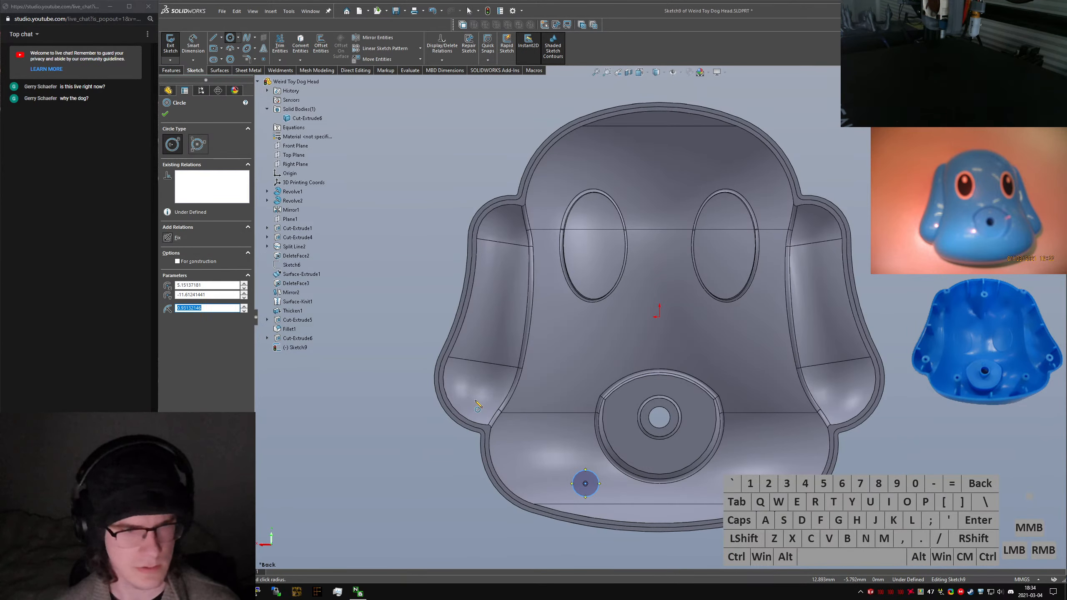
Sketch three more circles: one low in the ear, one at the ear's upper inner edge, and a larger one on the forehead
click(480, 393)
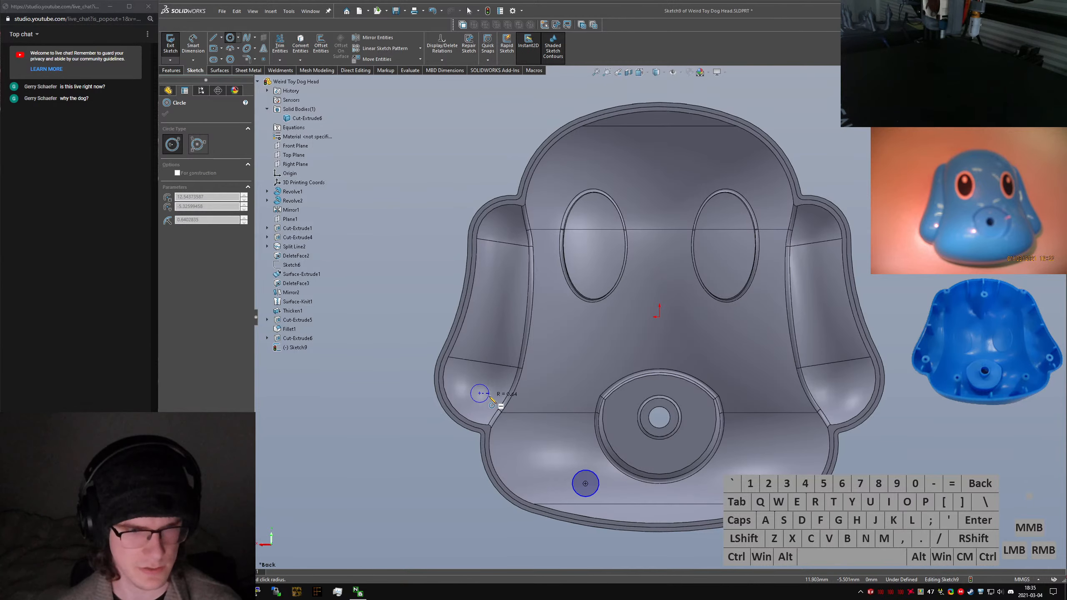
click(489, 394)
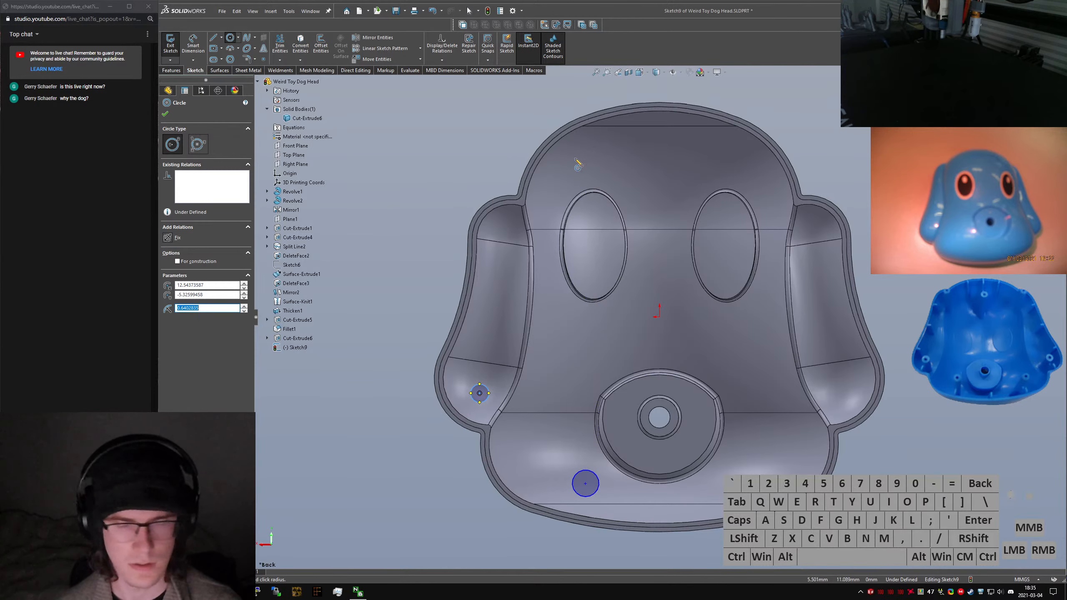
click(522, 238)
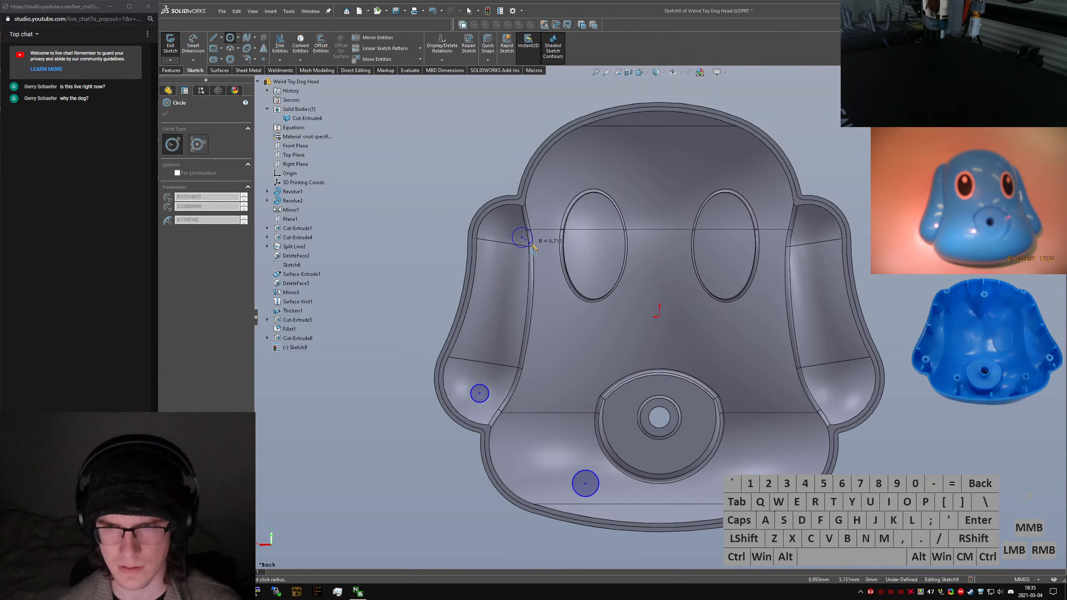
click(533, 248)
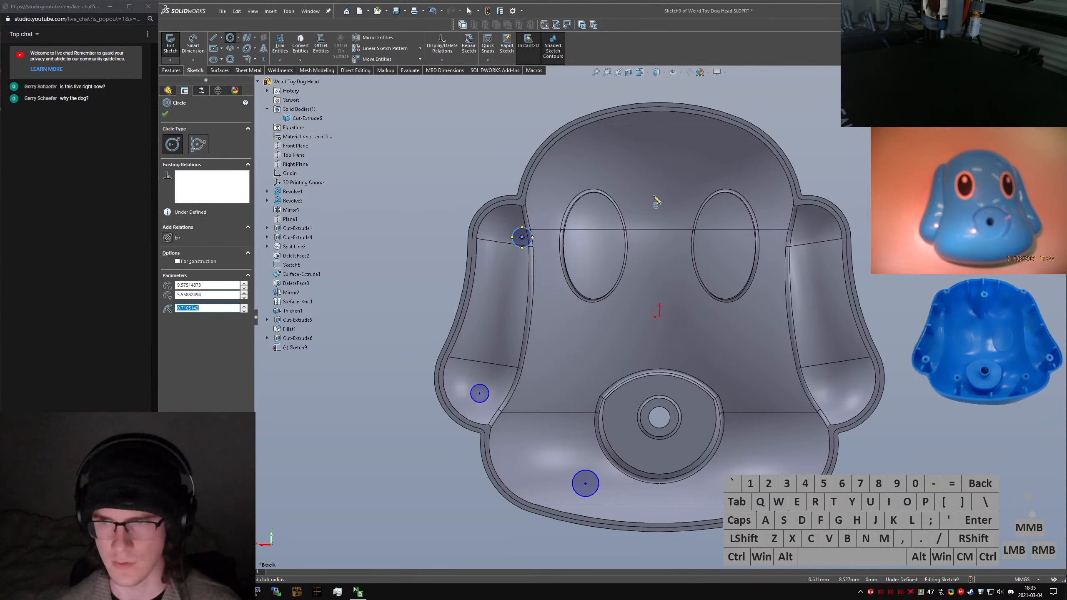
click(656, 172)
click(668, 193)
key(Escape)
key(Escape)
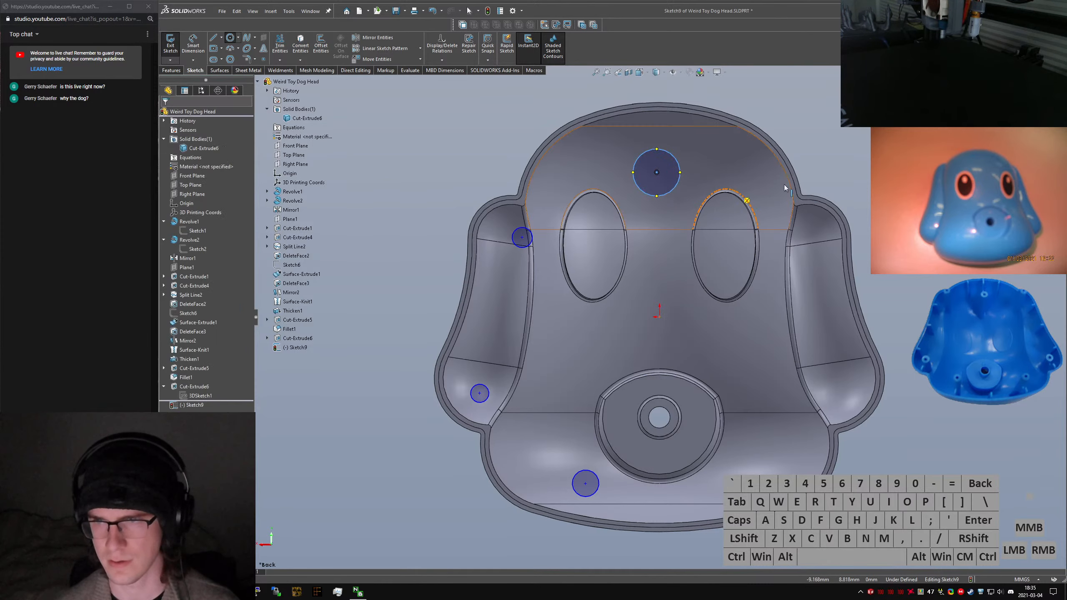
Make all four circles equal and dimension the forehead circle to a 2 mm diameter
drag(392, 134, 790, 521)
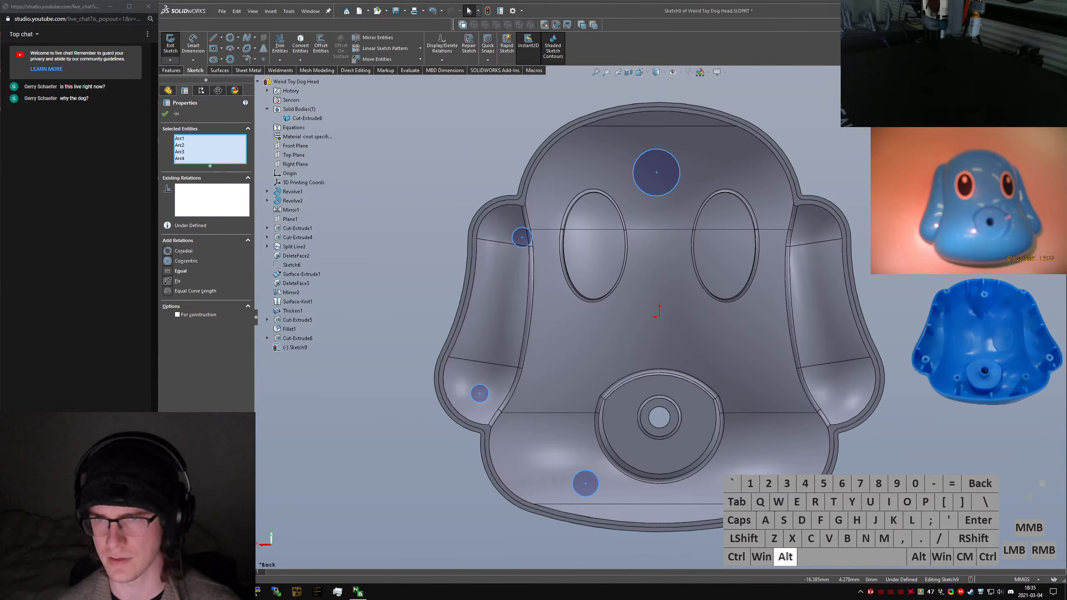
click(181, 270)
right_drag(623, 206, 621, 180)
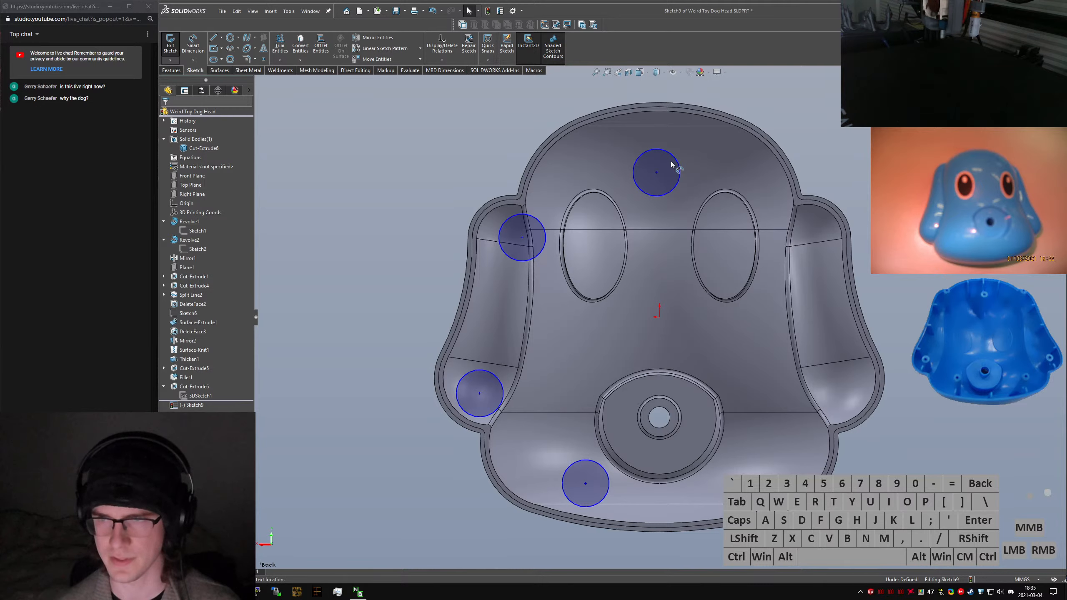
click(675, 159)
click(787, 94)
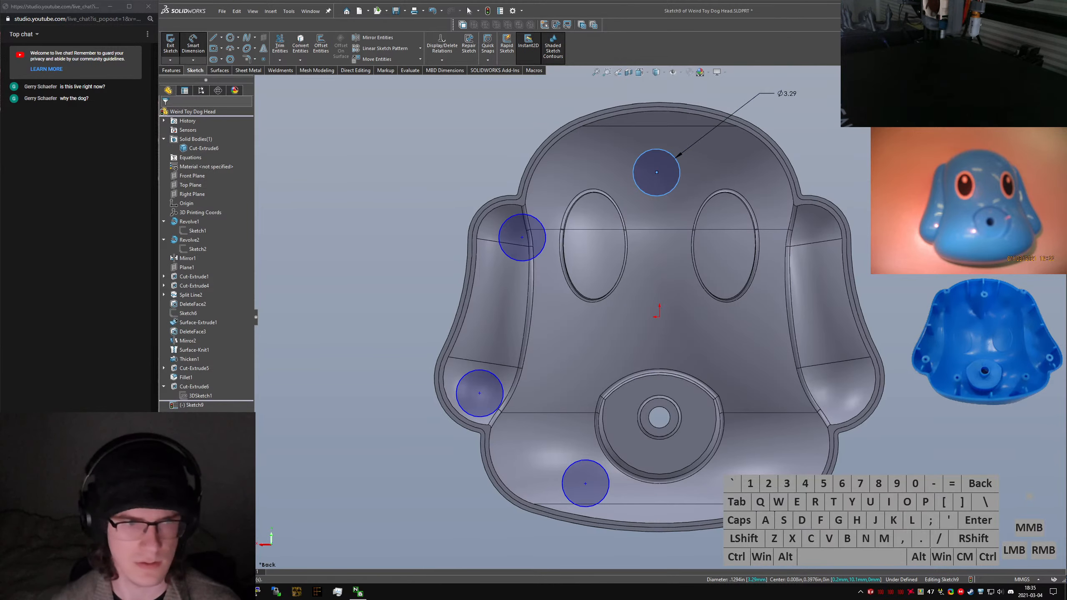
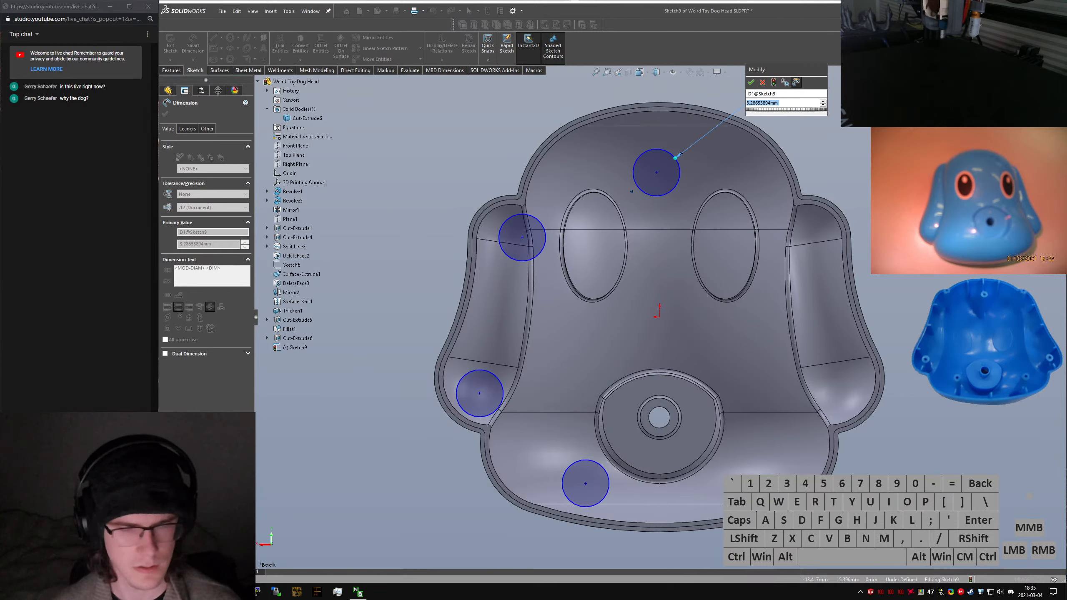
text(2)
key(Return)
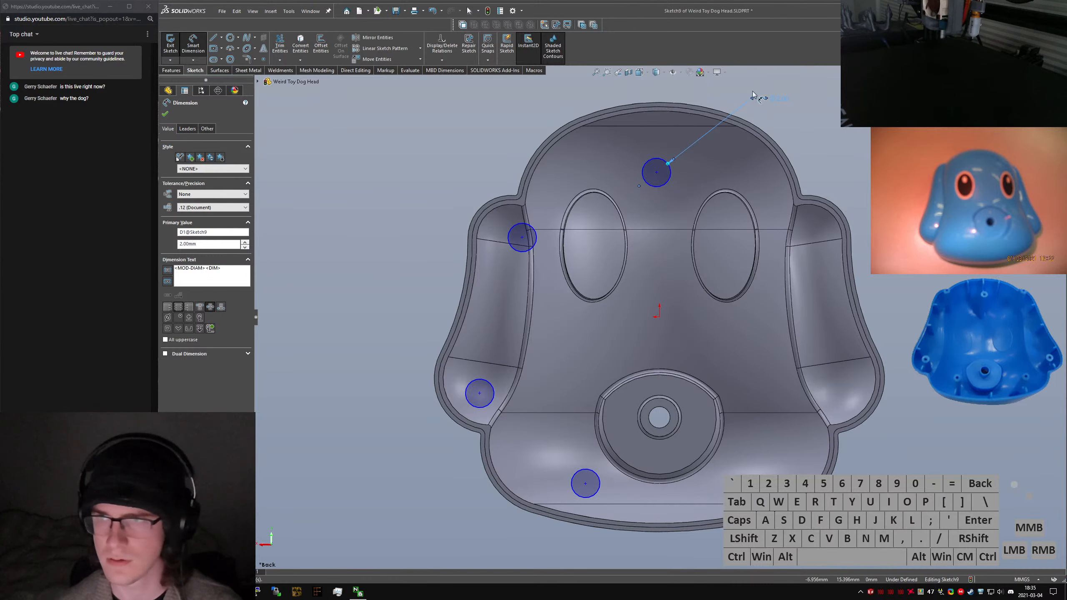
Try a smaller diameter for the equal circles, and set it back to 2 mm
click(794, 98)
key(Return)
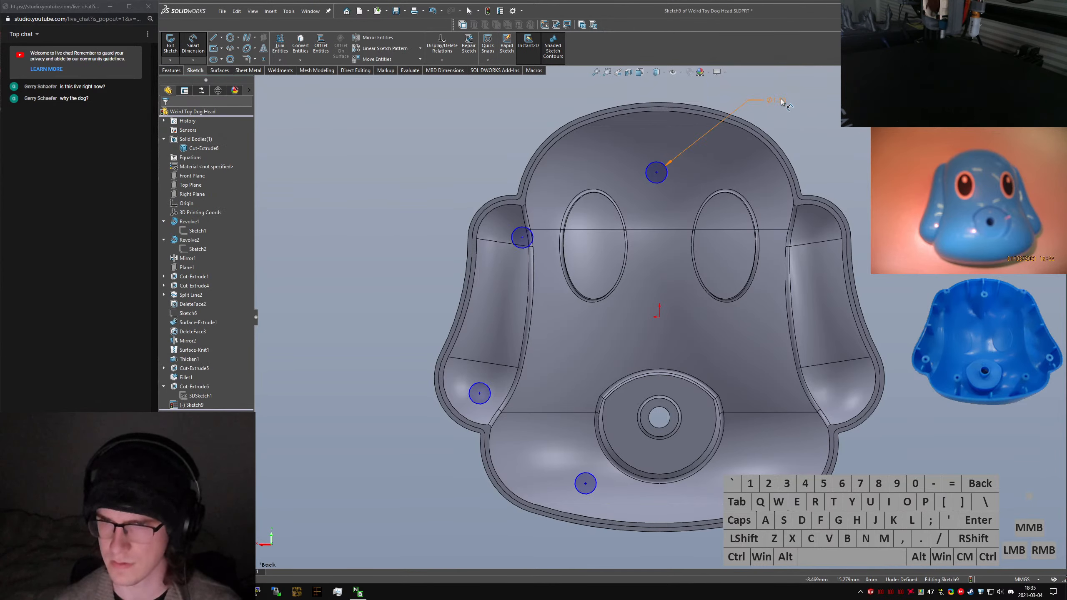
click(780, 100)
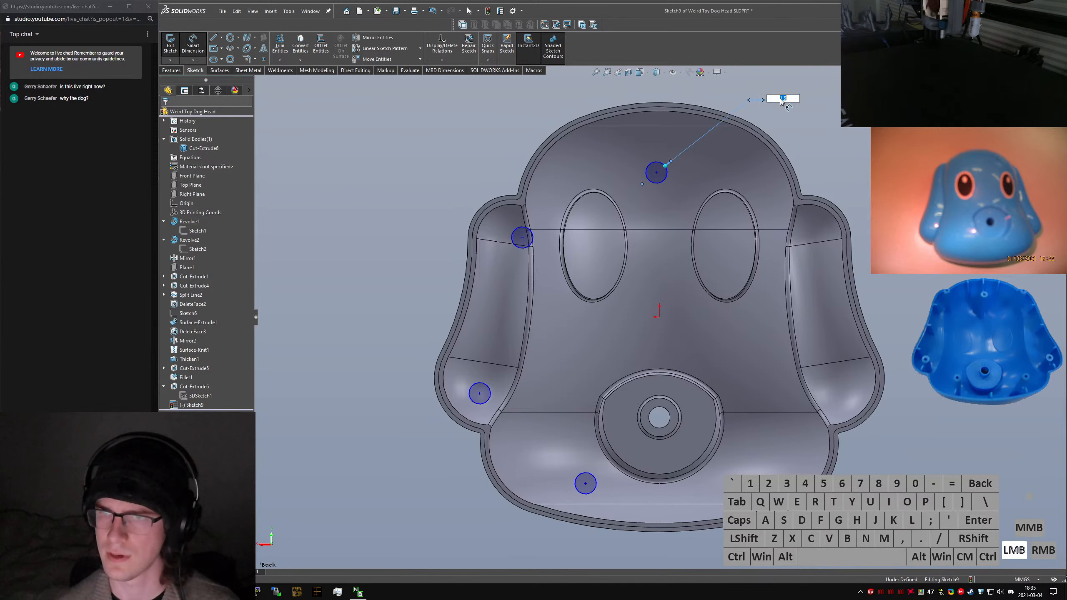
text(2)
key(Return)
key(Escape)
Draw a vertical construction line upward from the origin
right_drag(634, 321, 660, 319)
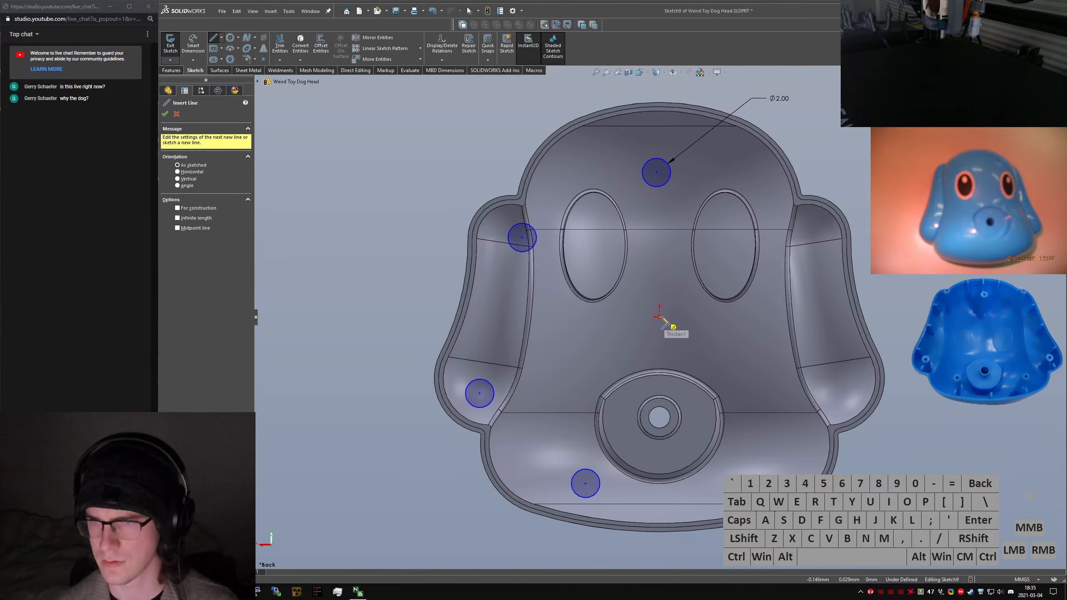
click(660, 317)
double_click(660, 261)
key(Escape)
click(660, 271)
key(alt+c)
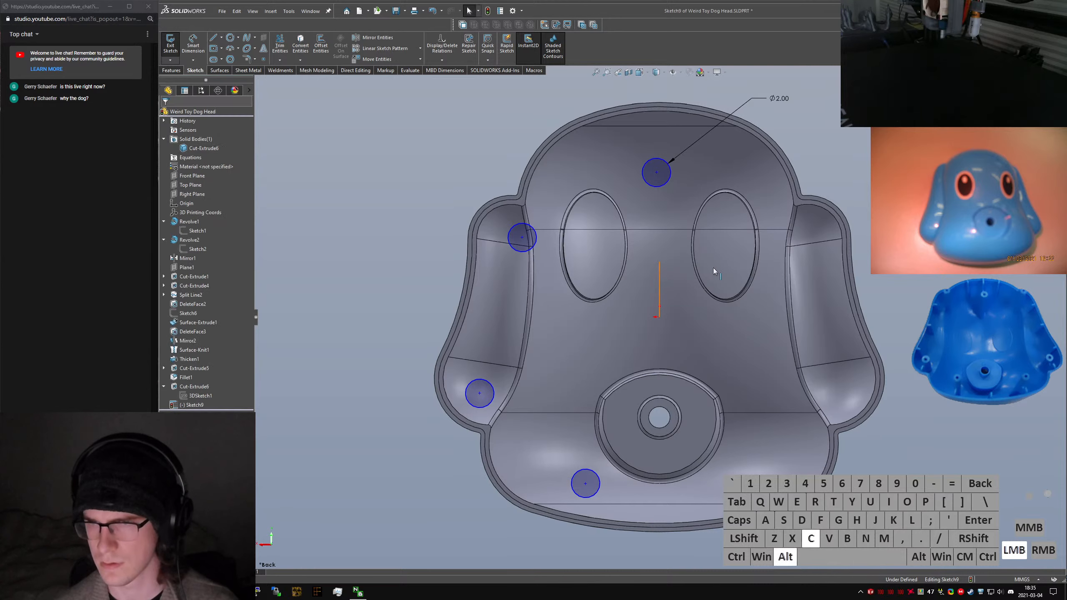
Draw a vertical construction line between the two horizontal forehead edges and constrain the forehead circle's centre to its midpoint
right_drag(695, 233, 668, 232)
click(659, 229)
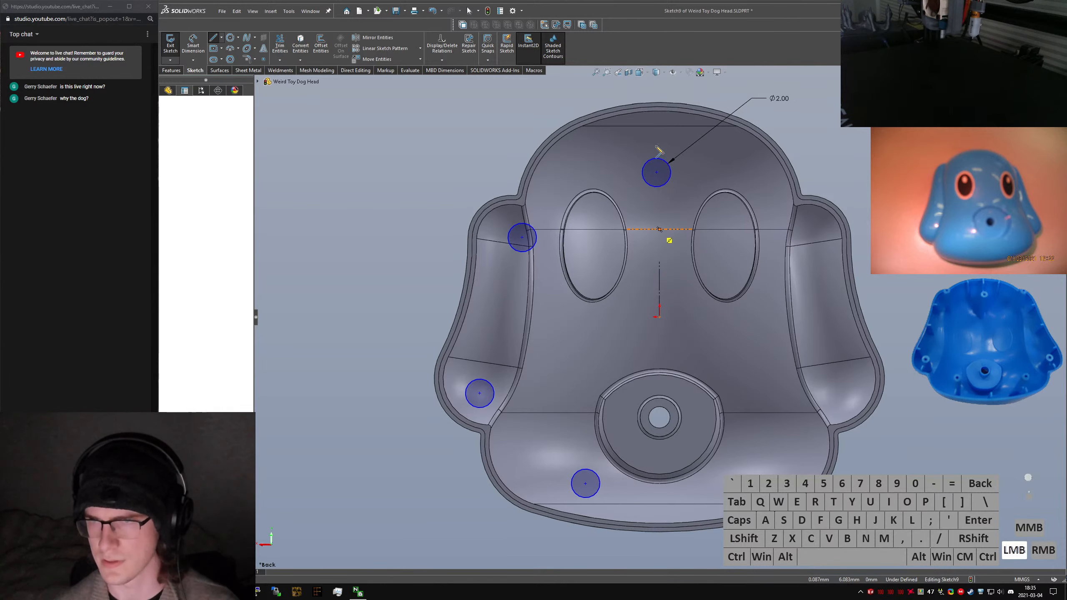
click(660, 125)
key(Escape)
click(659, 155)
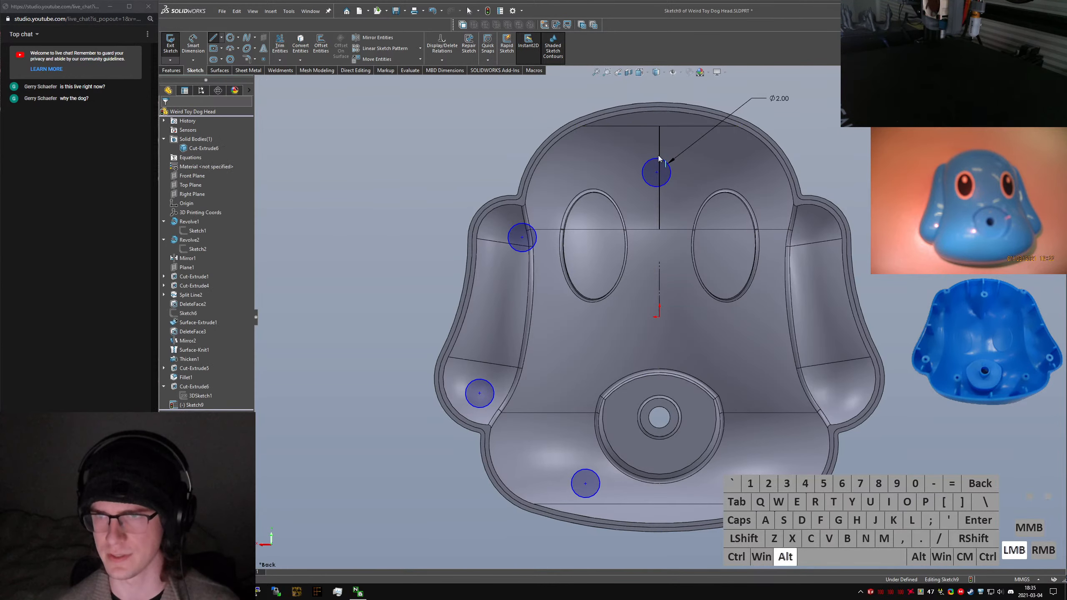
key(alt+c)
ctrl+click(657, 173)
key(alt+m)
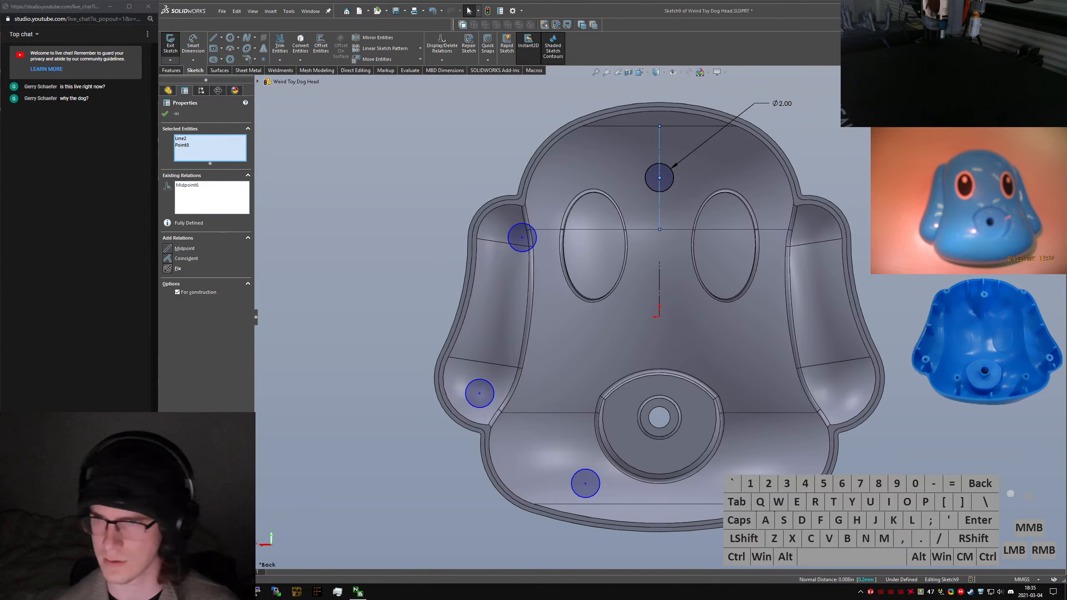
click(449, 279)
Attach the upper ear circle's centre to the vertex on the ear's inner edge, checking its position against the reference photo of the shell's inside
drag(522, 239, 531, 250)
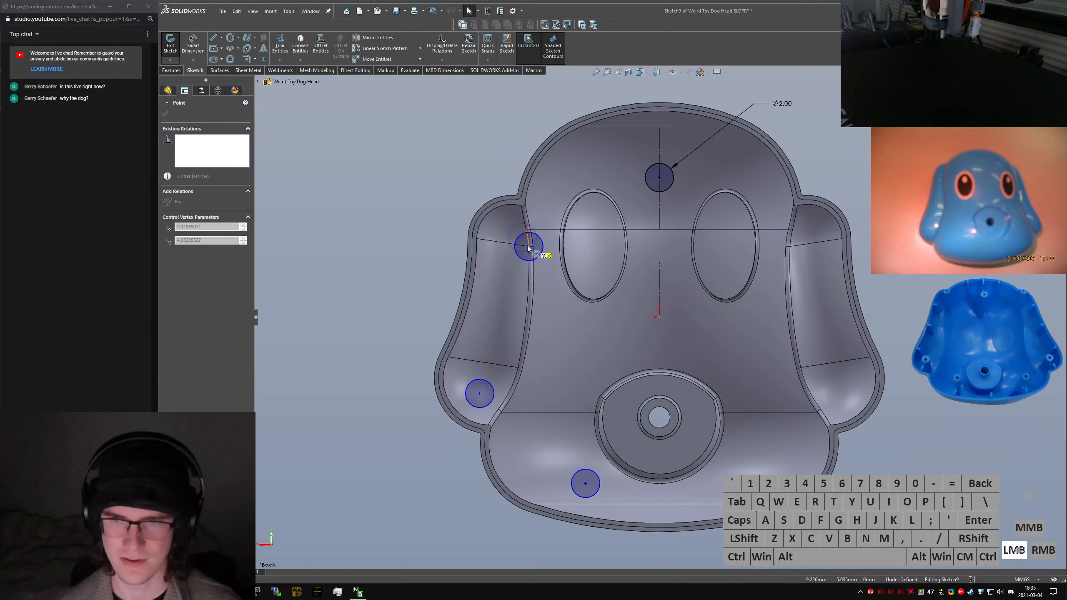
drag(529, 248, 528, 243)
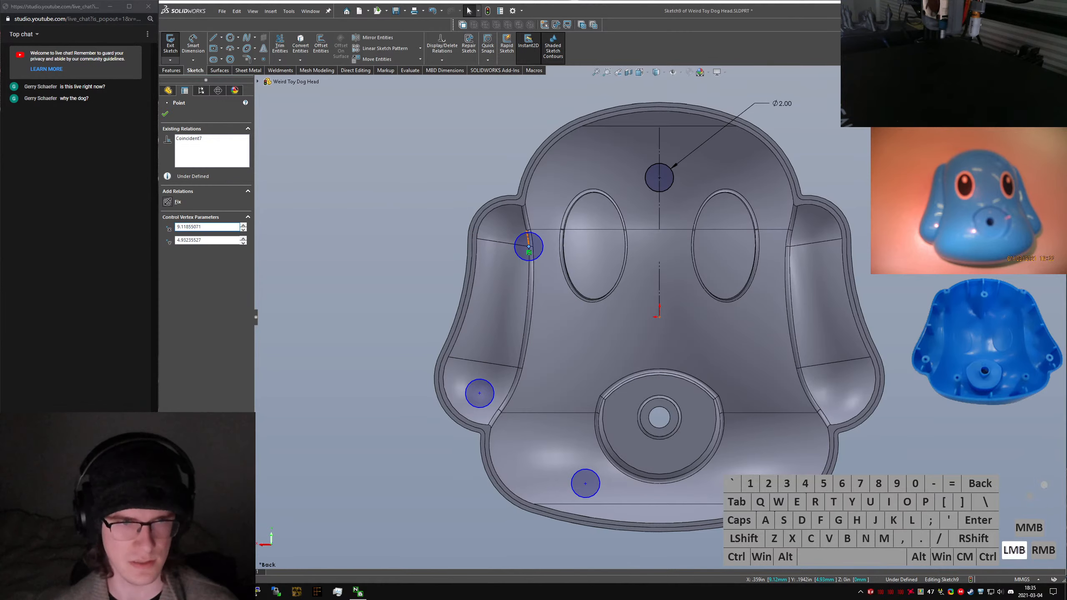
drag(0, 194, 612, 105)
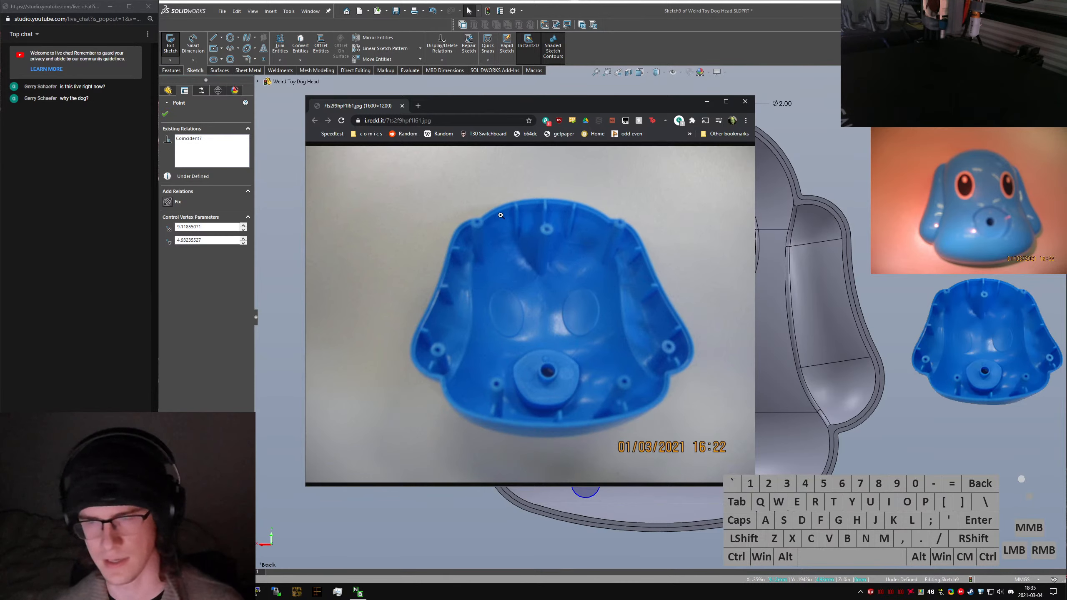
drag(366, 109, 0, 337)
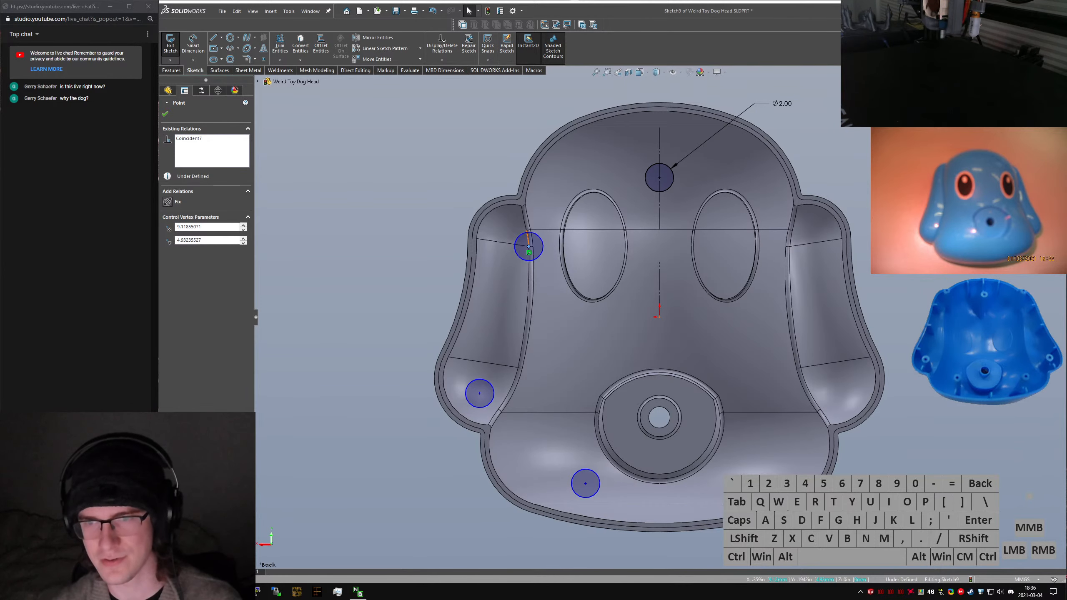
click(498, 248)
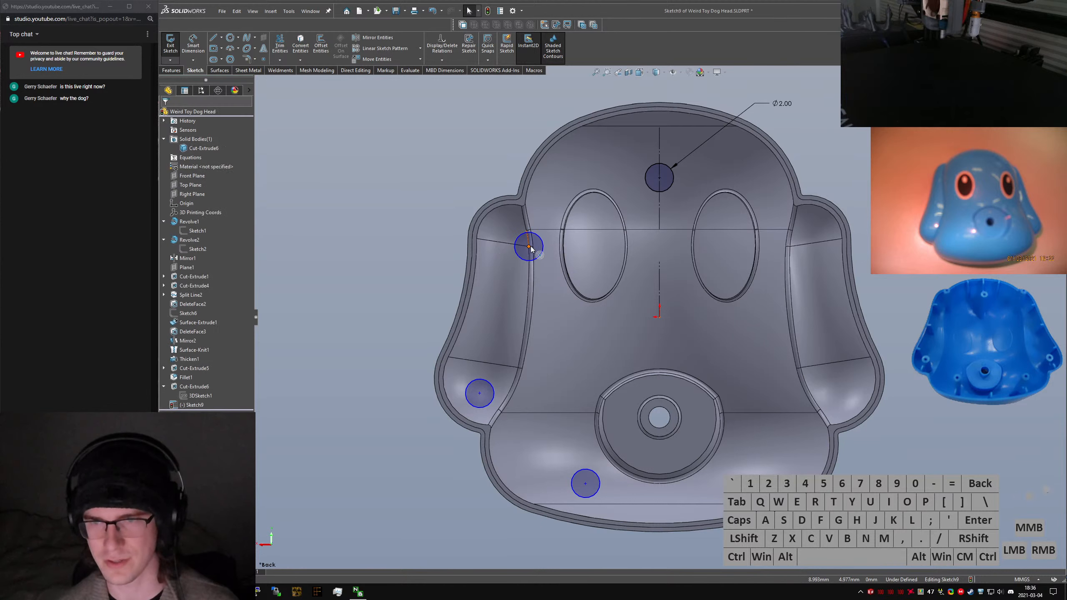
click(574, 226)
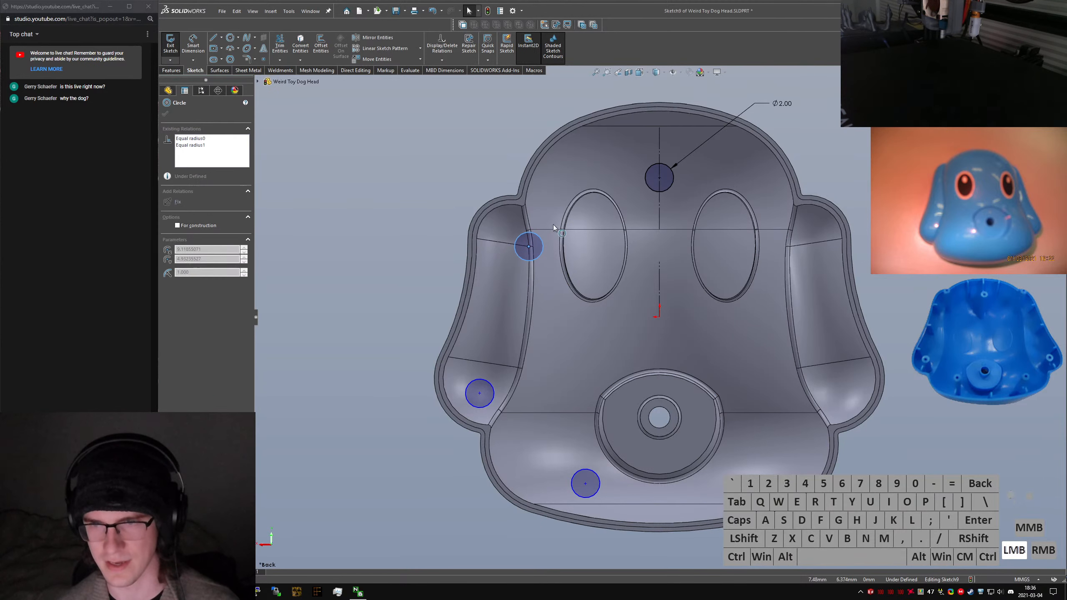
click(425, 228)
drag(528, 250, 518, 234)
click(434, 227)
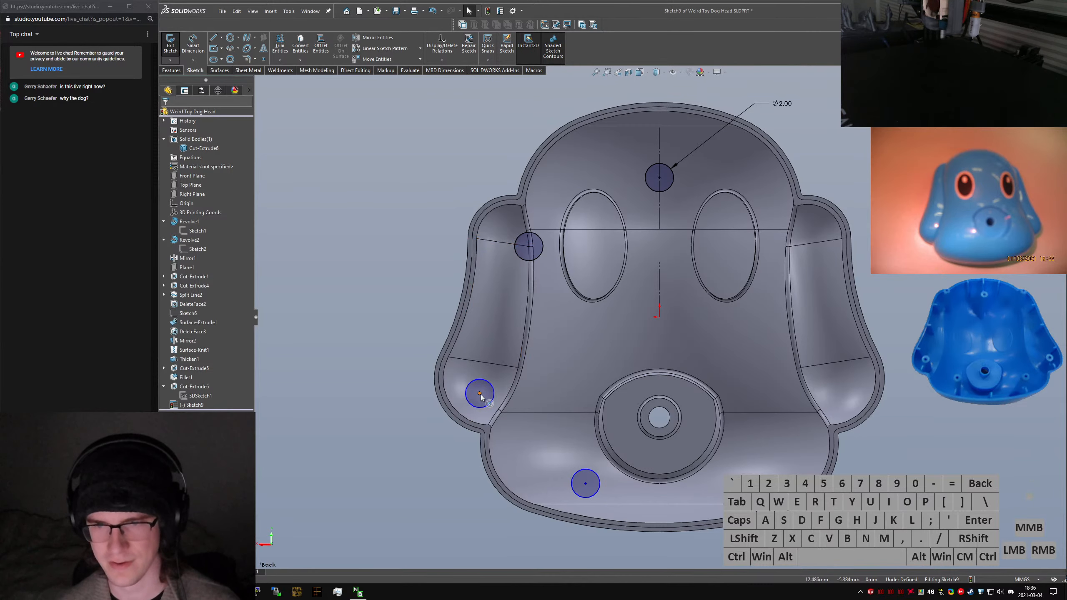
Move the lower ear circle toward the ear's inner edge and dimension its centre 4.5 mm below the origin
drag(479, 393, 496, 377)
click(465, 438)
right_drag(473, 399, 488, 338)
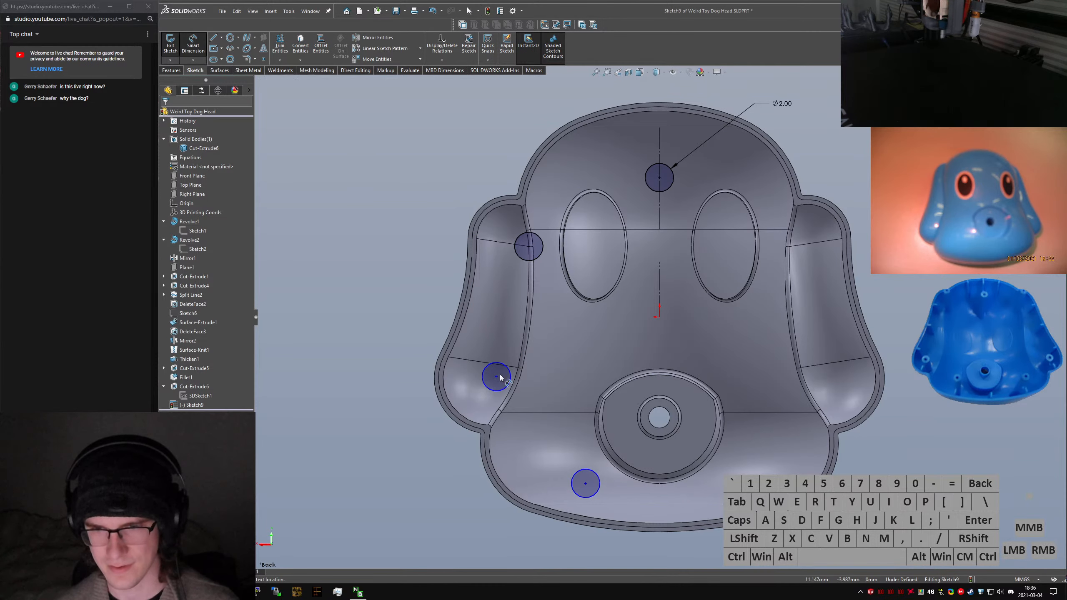
click(497, 377)
click(660, 317)
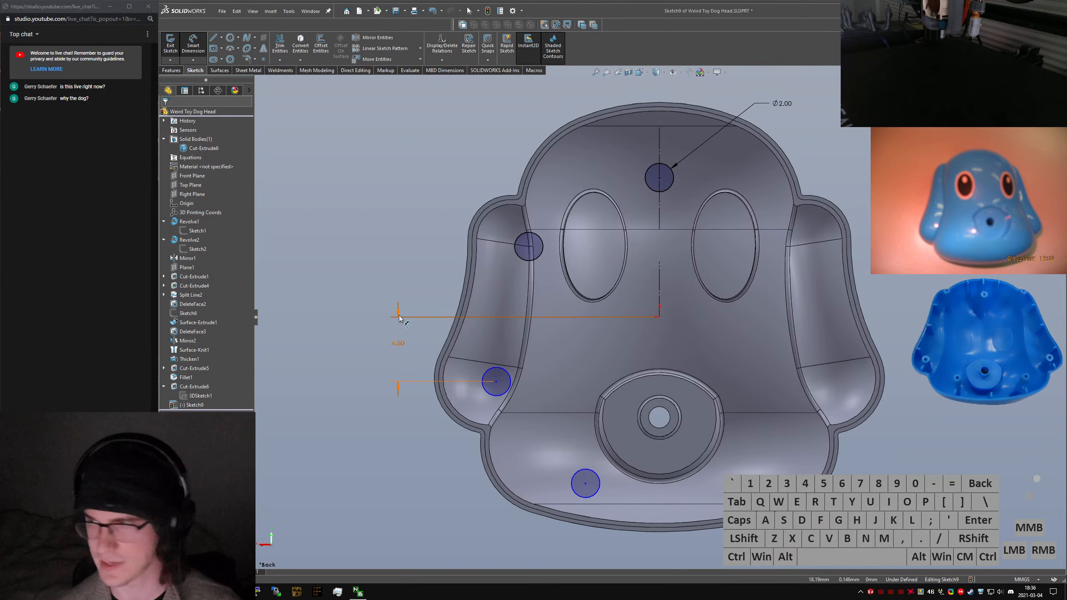
click(397, 343)
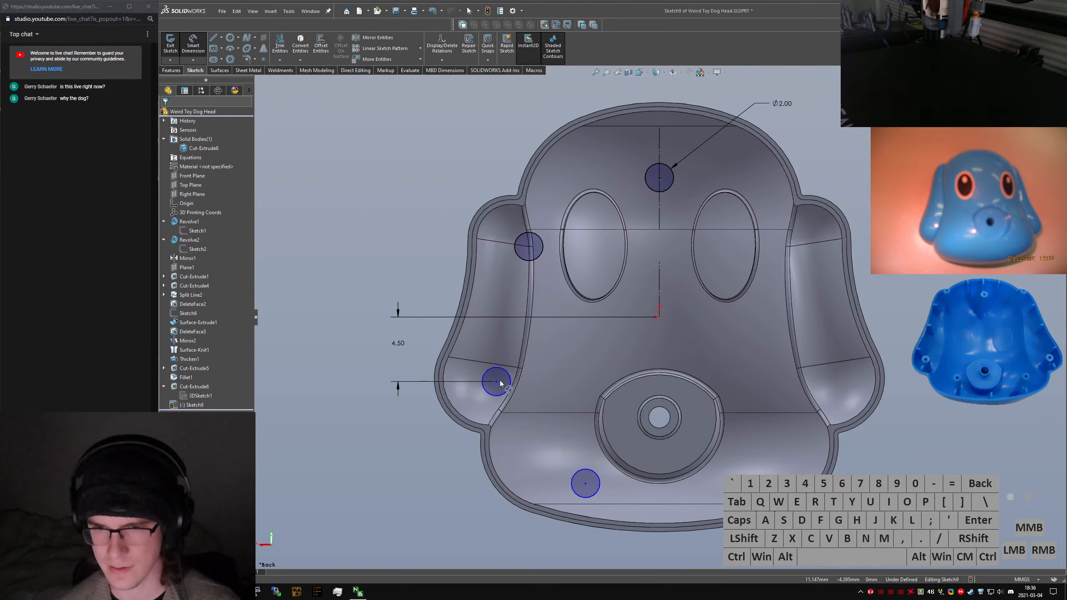
Dimension the lower ear circle's centre 12 mm horizontally from the origin
click(496, 381)
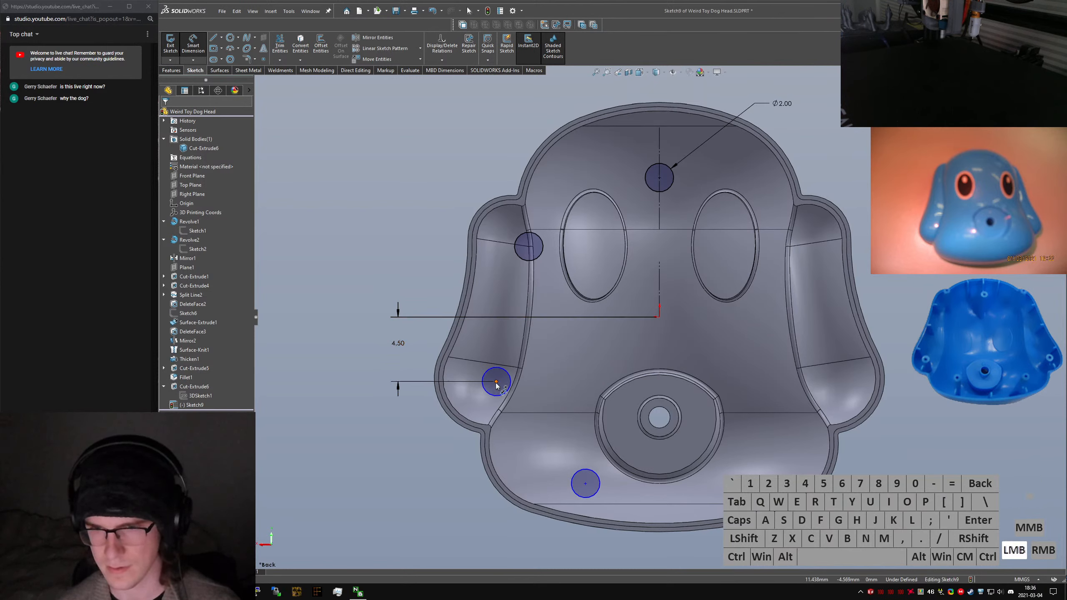
click(575, 313)
text(12)
key(Return)
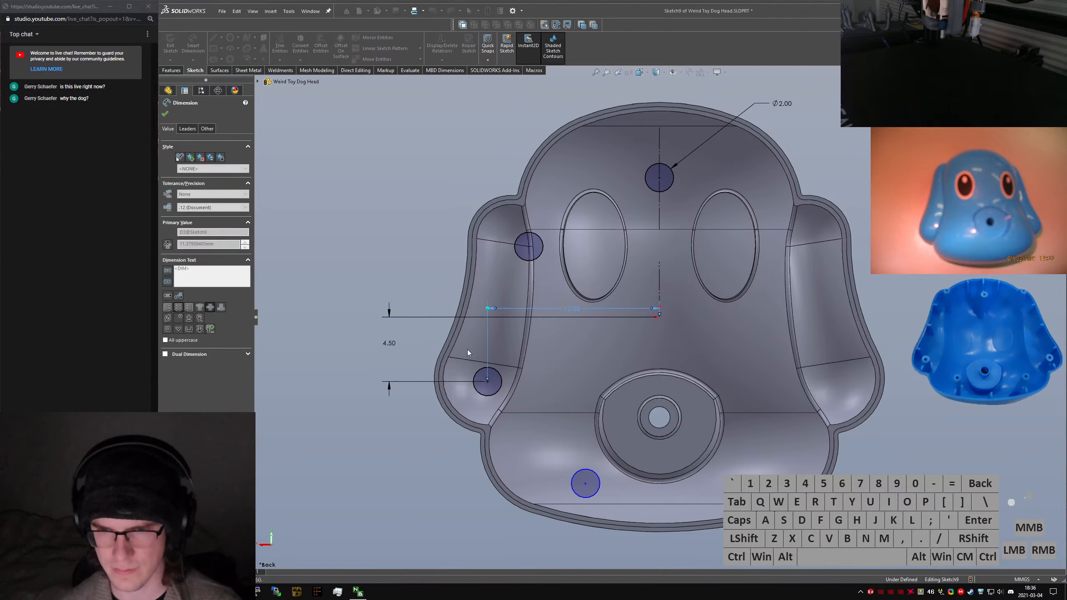
Set the lower ear circle's vertical distance from the origin to 5 mm and its horizontal distance to 13 mm
click(389, 343)
text(5)
key(Return)
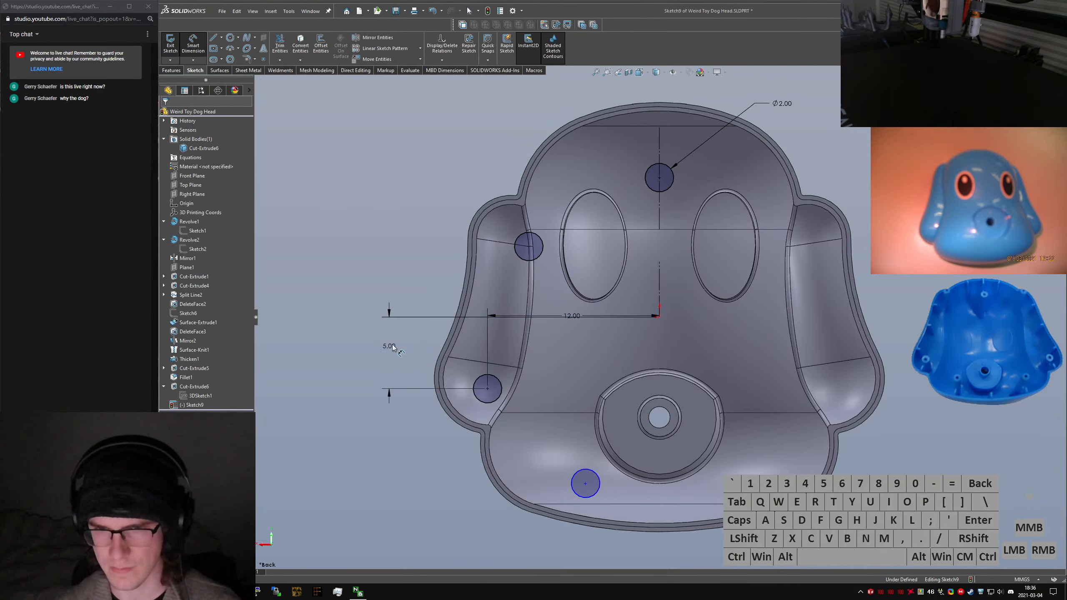
click(576, 318)
text(13)
key(Return)
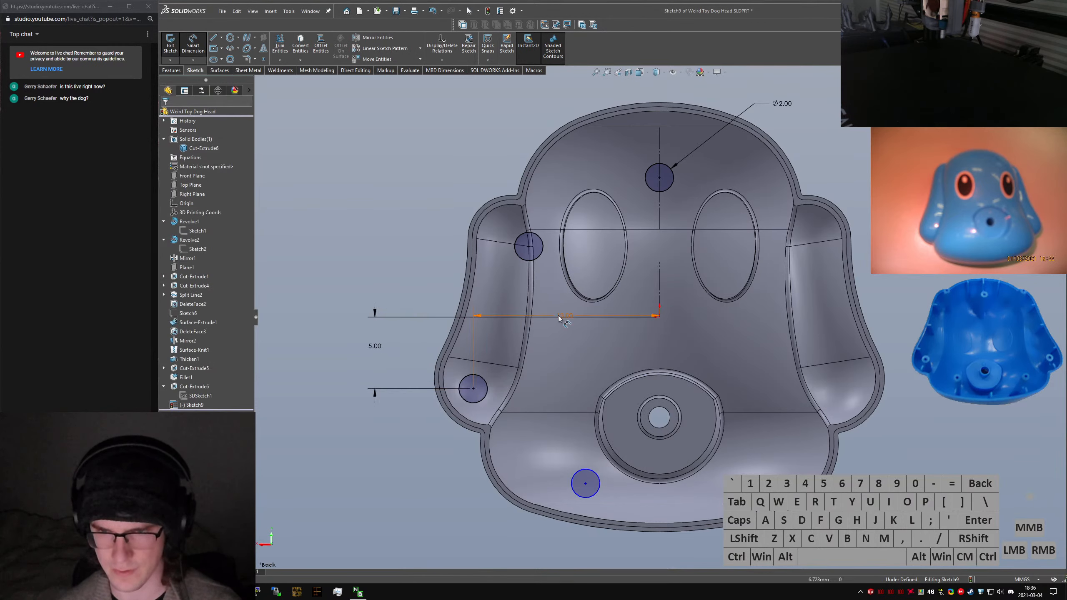
Shift the horizontal dimension slightly above the origin line and set it to 12.5 mm
drag(576, 319, 570, 310)
double_click(569, 309)
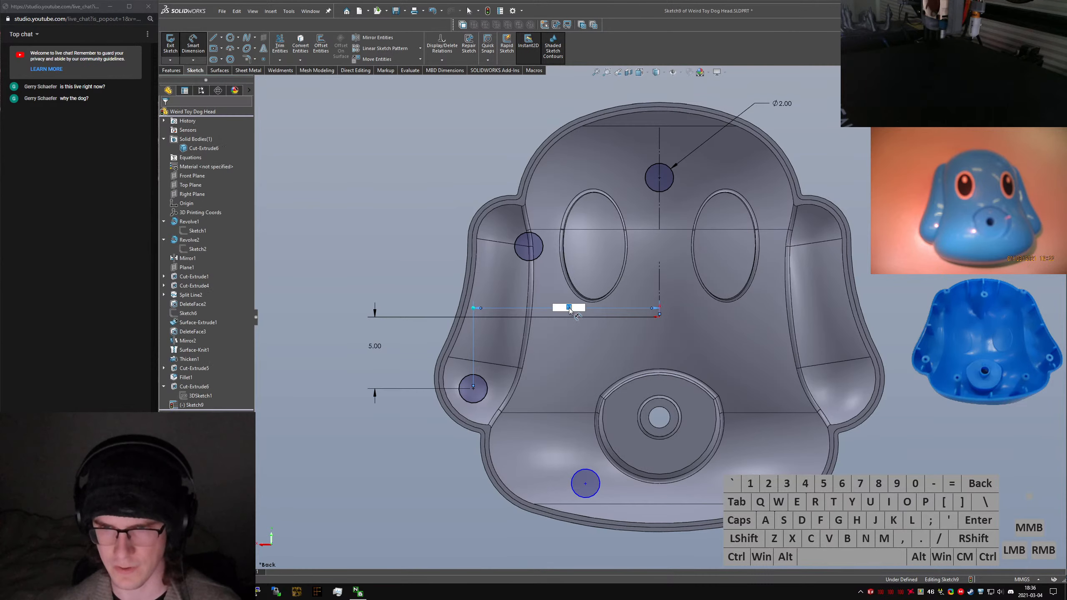
text(12.5)
key(Return)
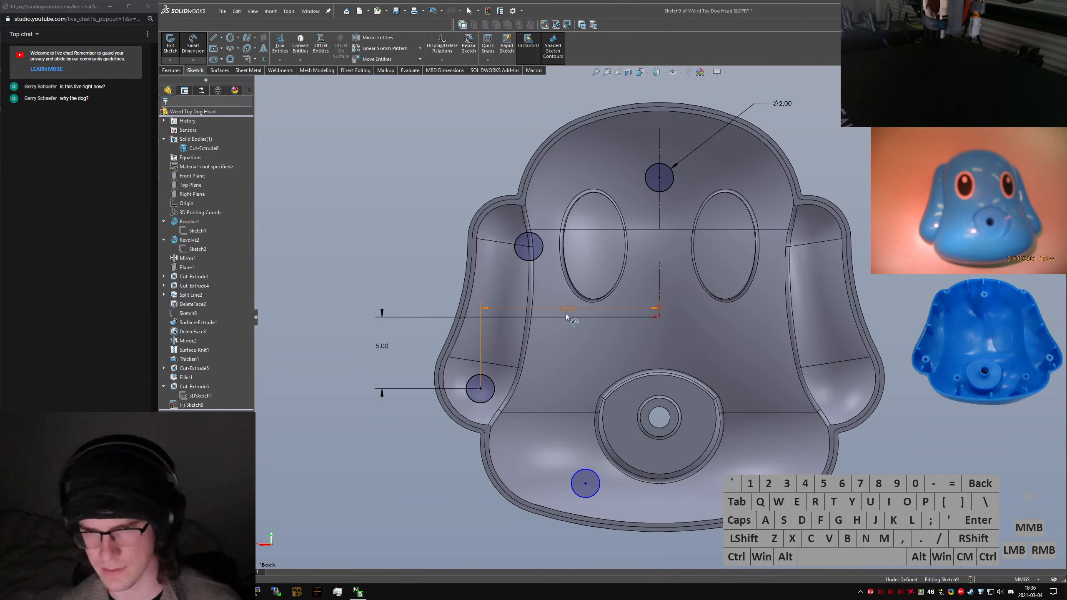
Dimension the lowest circle's center 6 mm horizontally from the origin
click(690, 324)
click(660, 316)
click(585, 483)
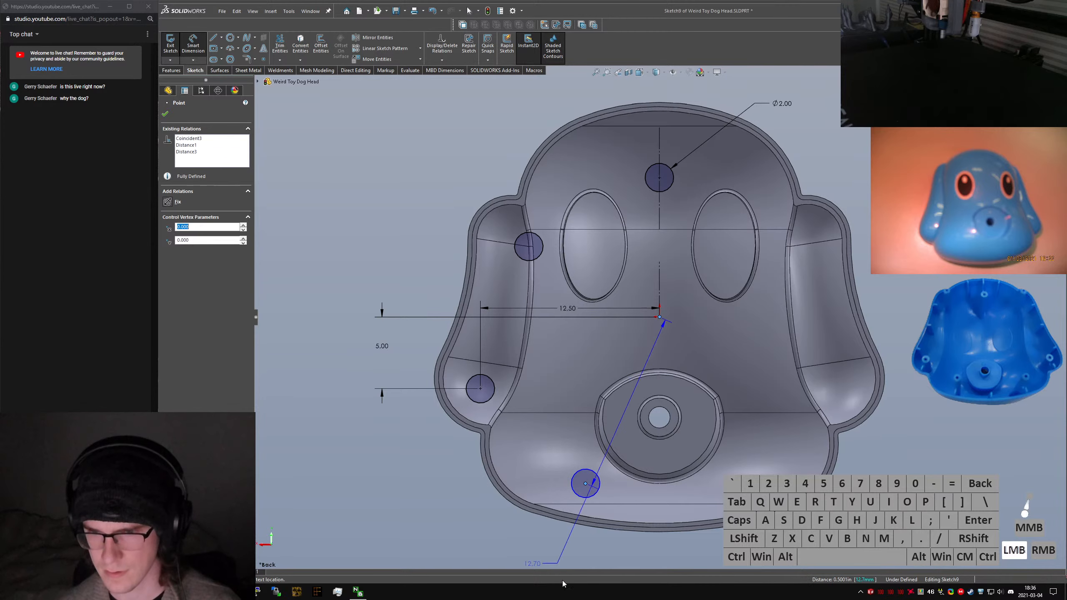
click(625, 561)
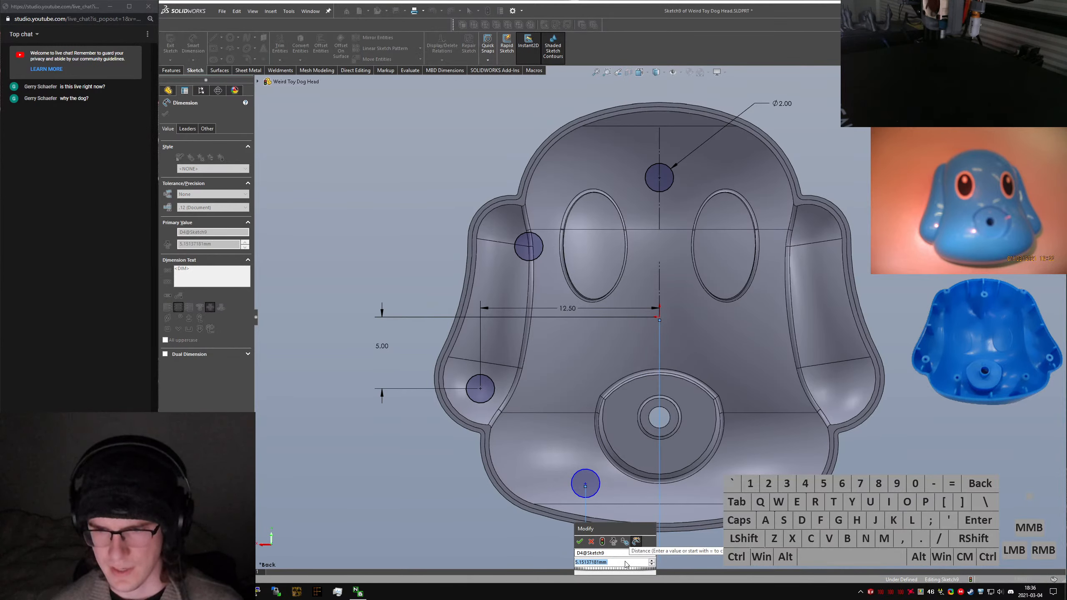
text(6)
key(Return)
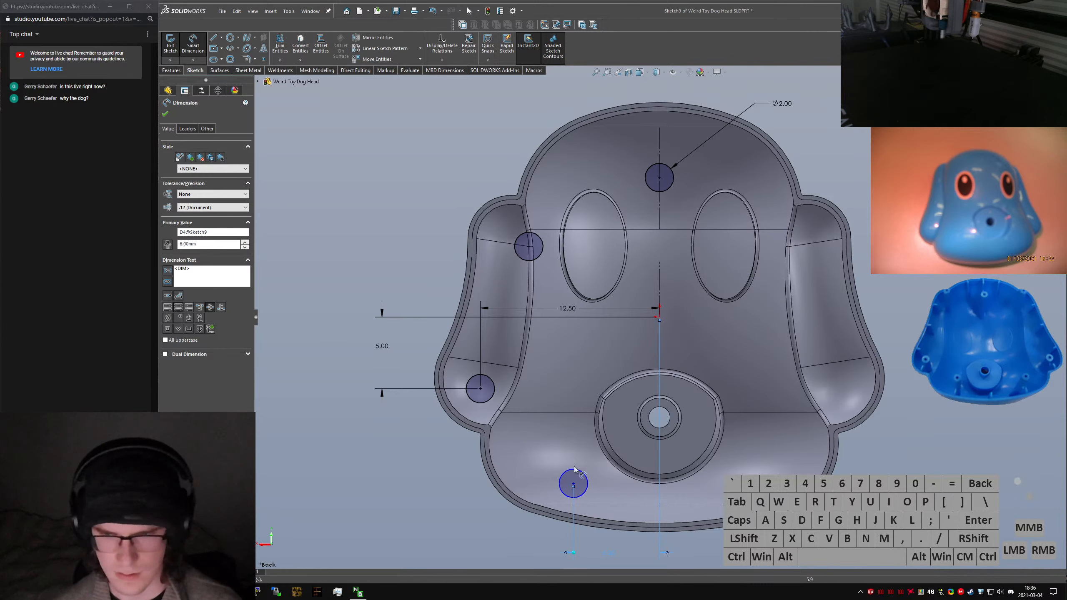
Dimension the same circle's center 11.5 mm vertically from the origin
click(574, 485)
click(660, 318)
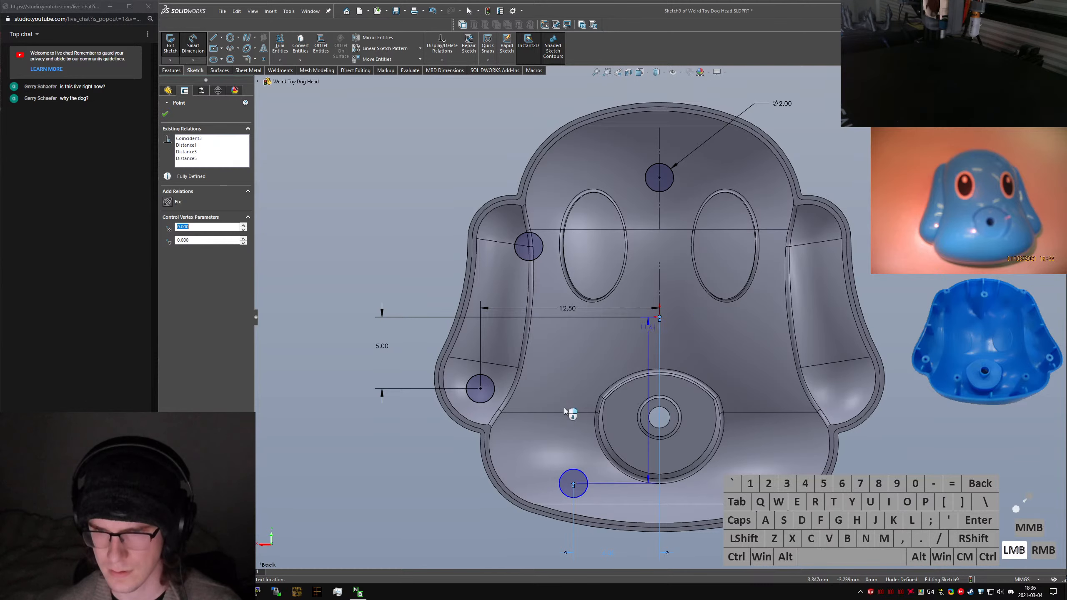
click(736, 438)
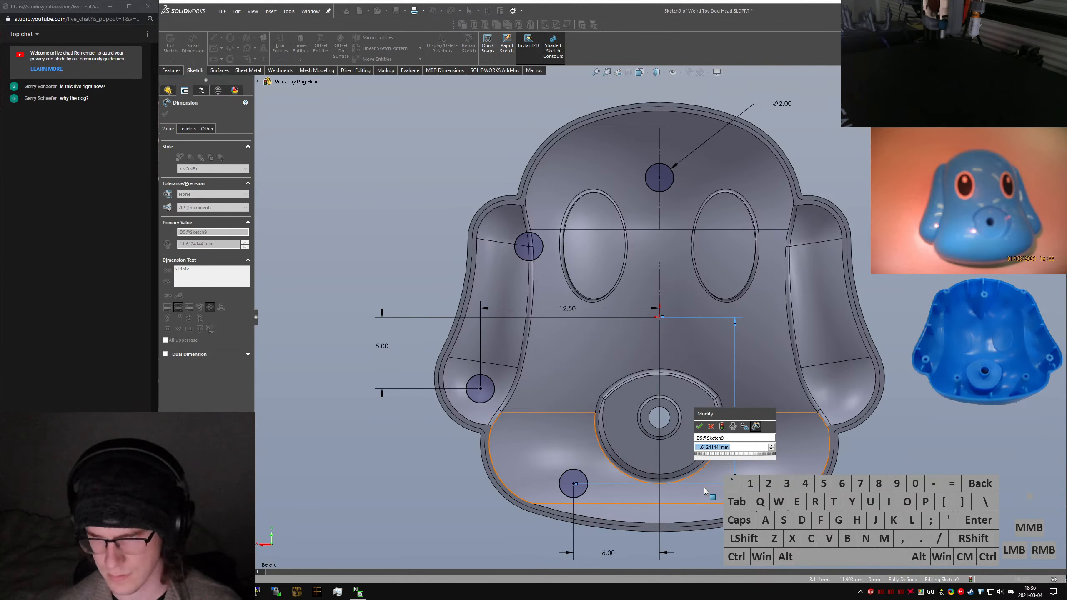
text(11.5)
key(Return)
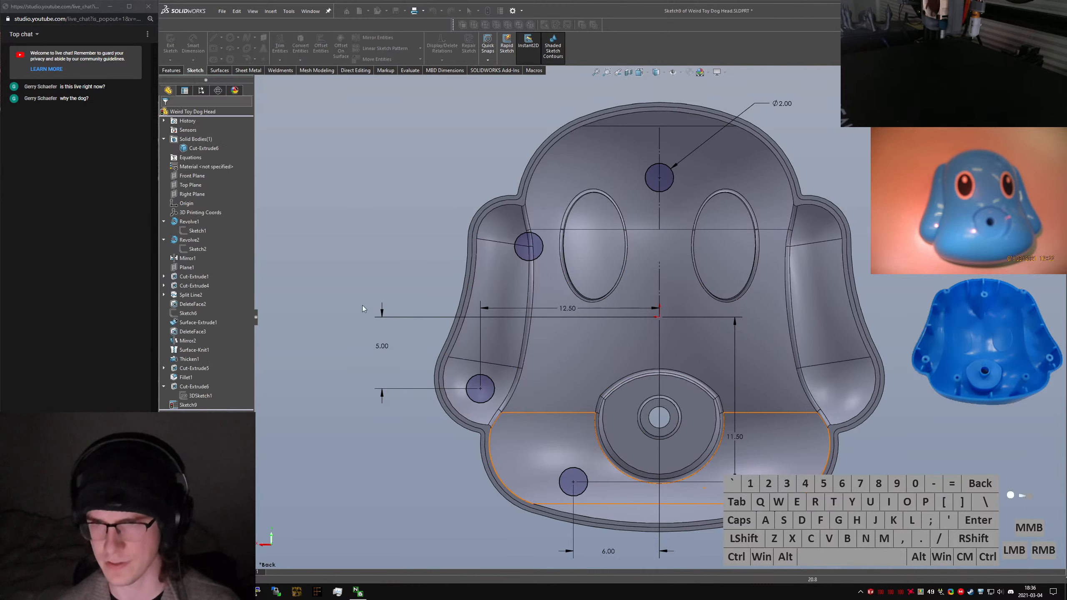
Mirror the three off-center circles about the vertical centerline
drag(365, 212, 723, 484)
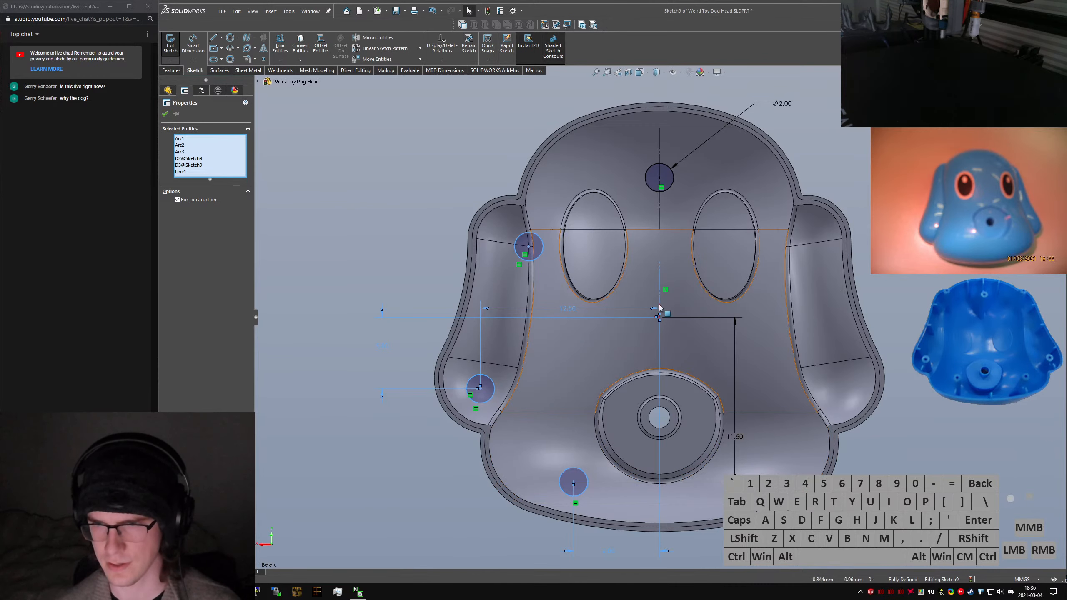
right_drag(399, 533, 464, 476)
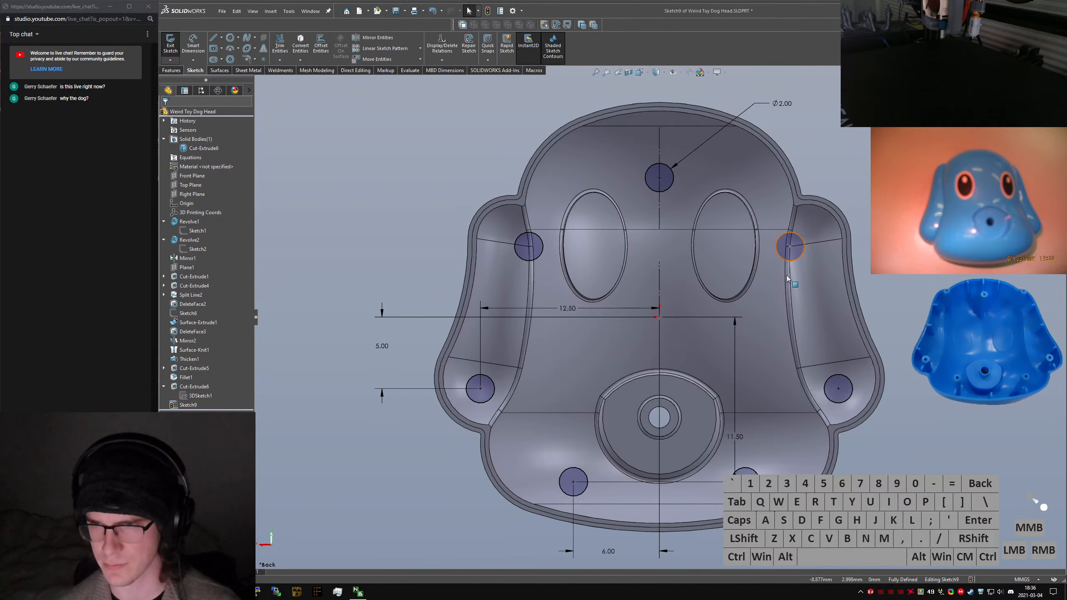
Extrude the seven circles as bosses with the Up To Body end condition against the head shell, with draft turned on
click(170, 42)
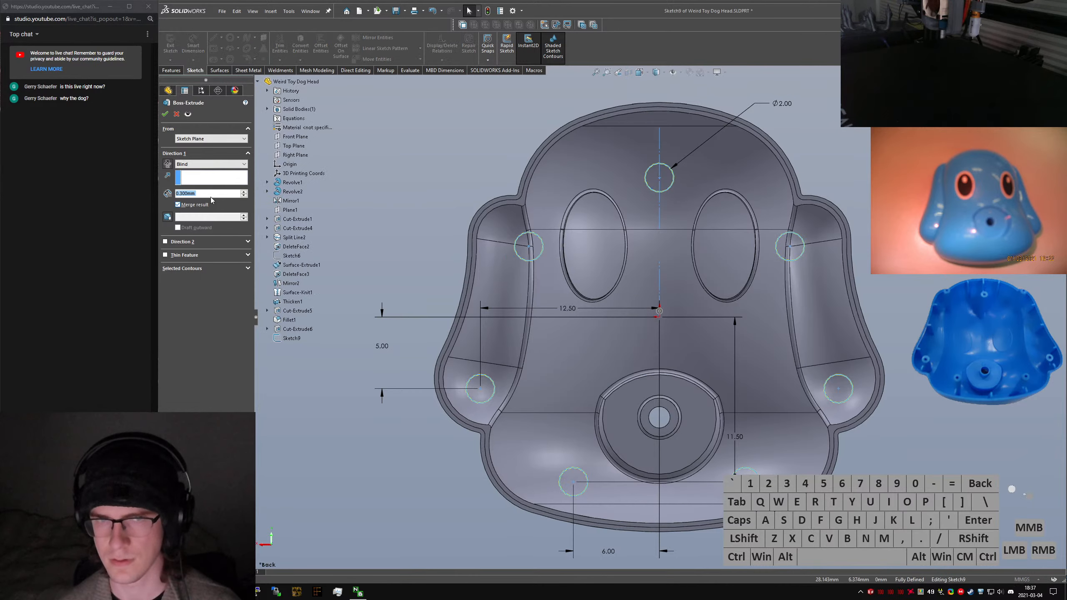
click(210, 164)
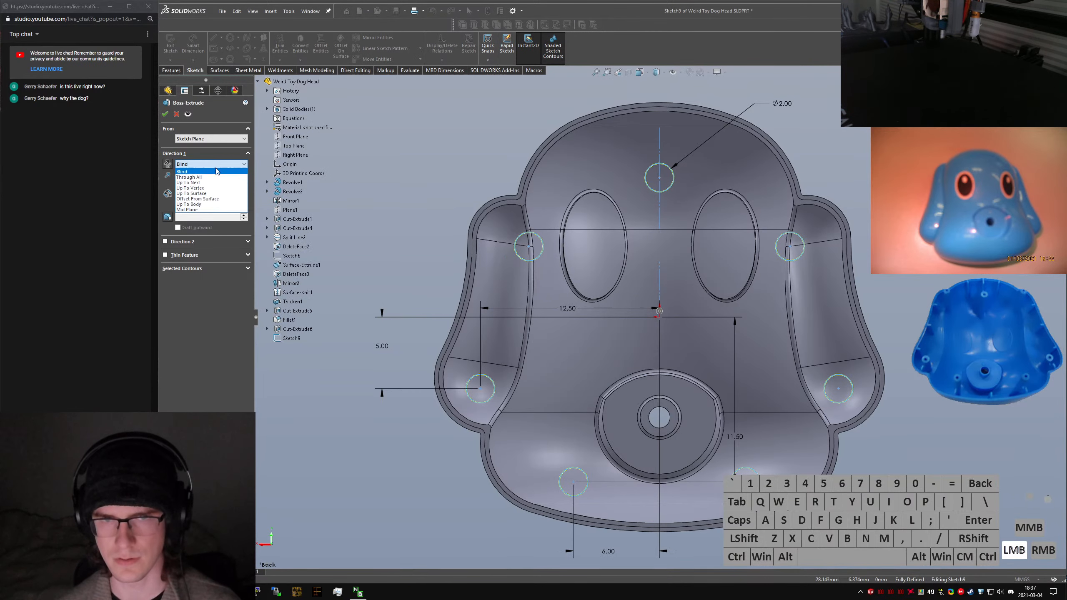
click(202, 206)
click(167, 217)
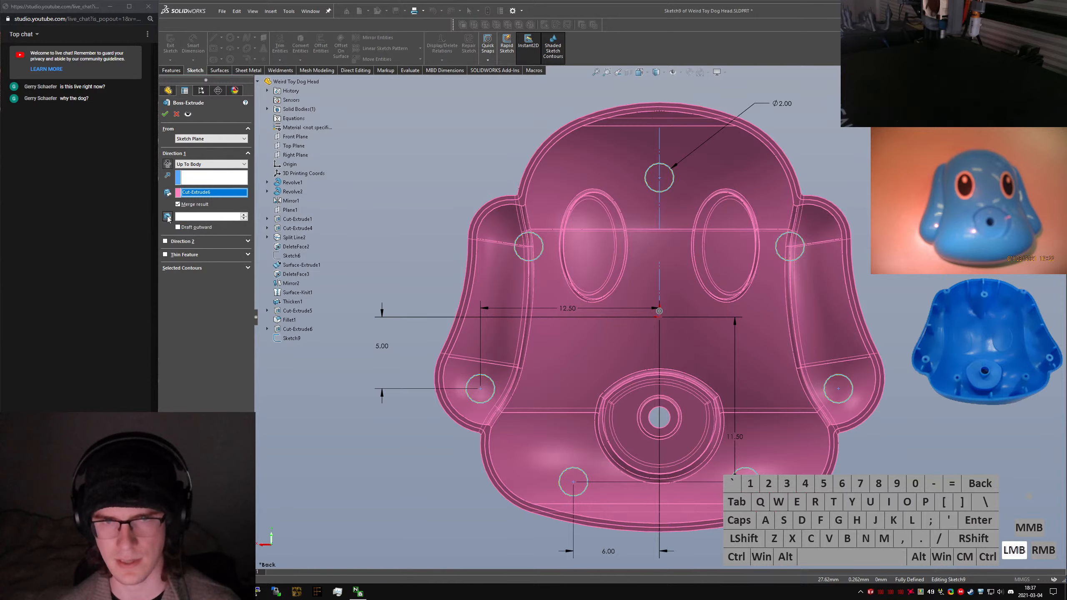
key(Return)
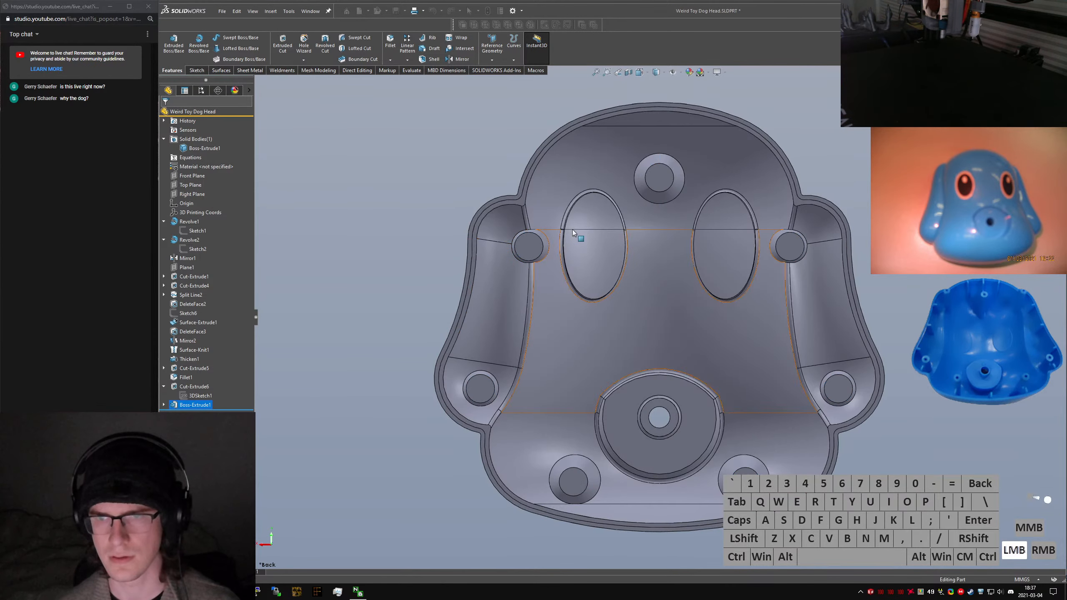
Reduce the draft angle of the extruded posts inside the head
mouse_move(571, 235)
middle_down()
mouse_move(560, 308)
mouse_move(592, 437)
mouse_move(494, 436)
middle_up()
click(592, 434)
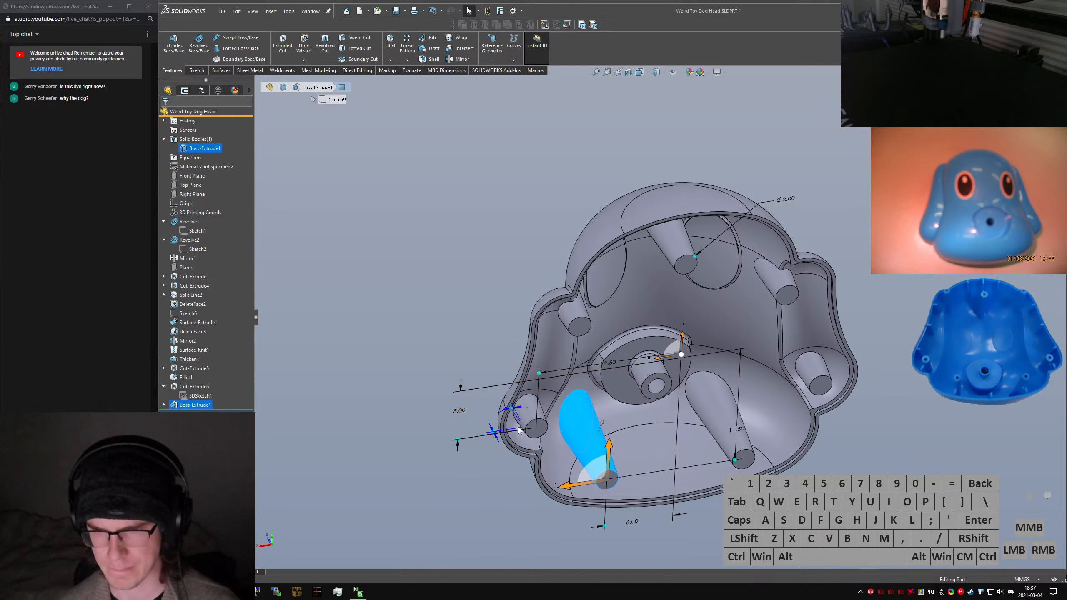
drag(504, 414, 496, 373)
click(479, 347)
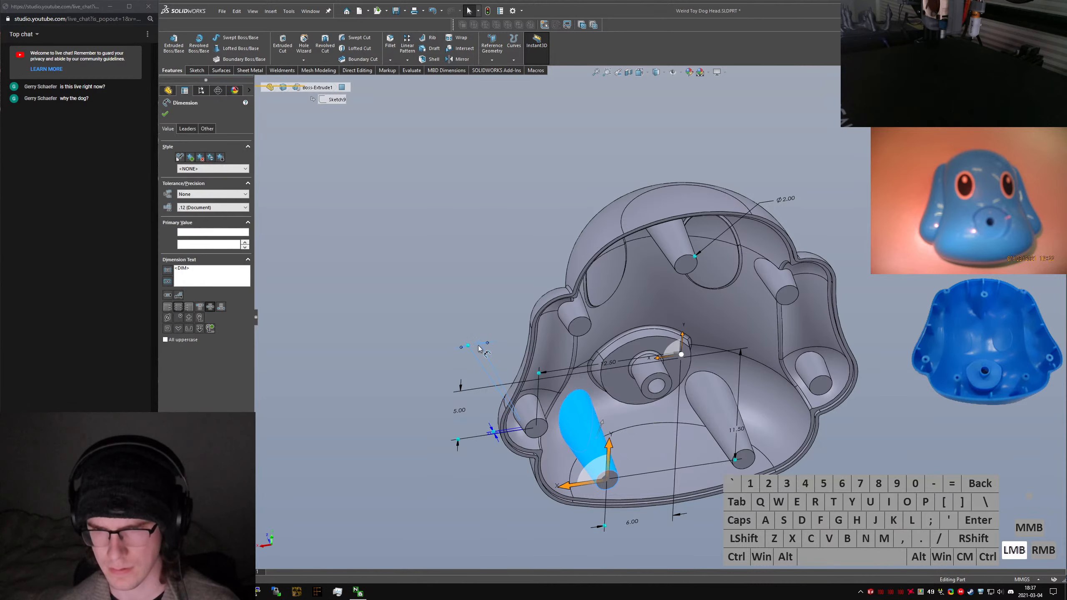
key(Return)
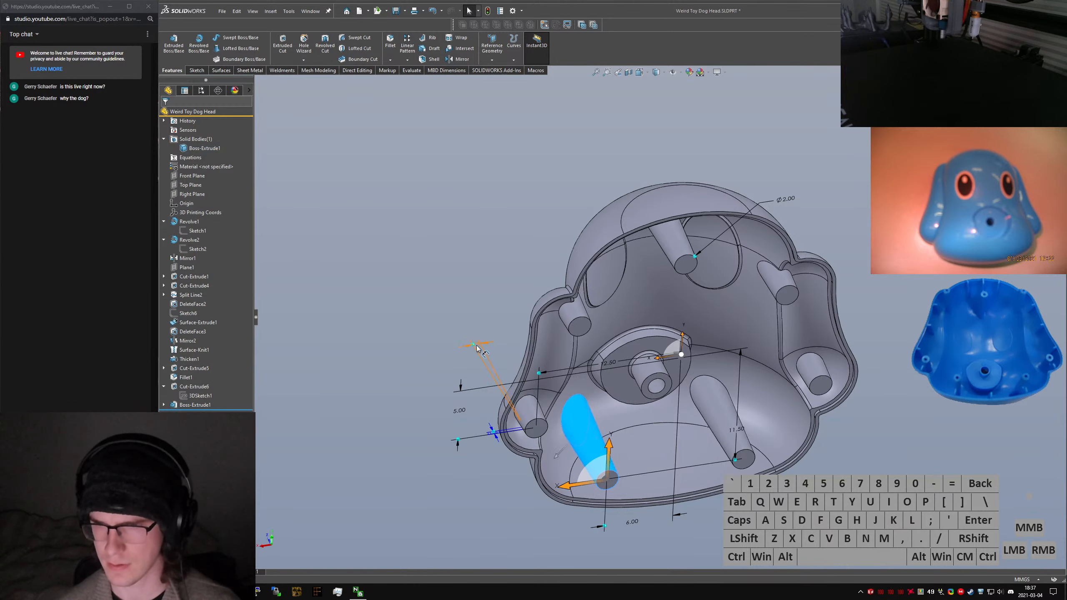
click(427, 353)
middle_drag(503, 389, 530, 270)
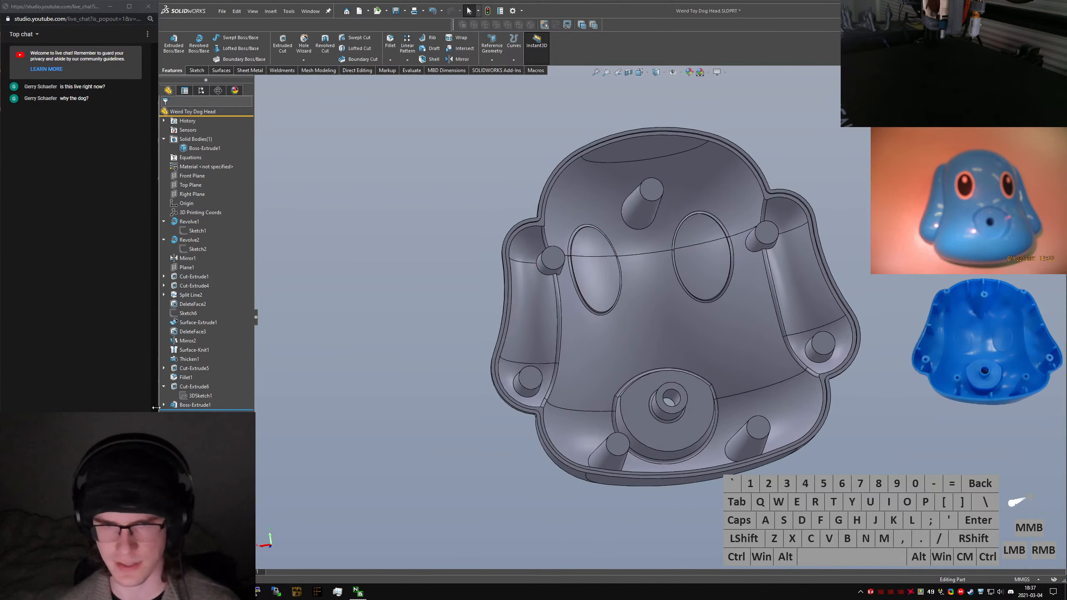
Try deleting the Fillet1 feature from the shell, then check the rim around the ear
click(186, 377)
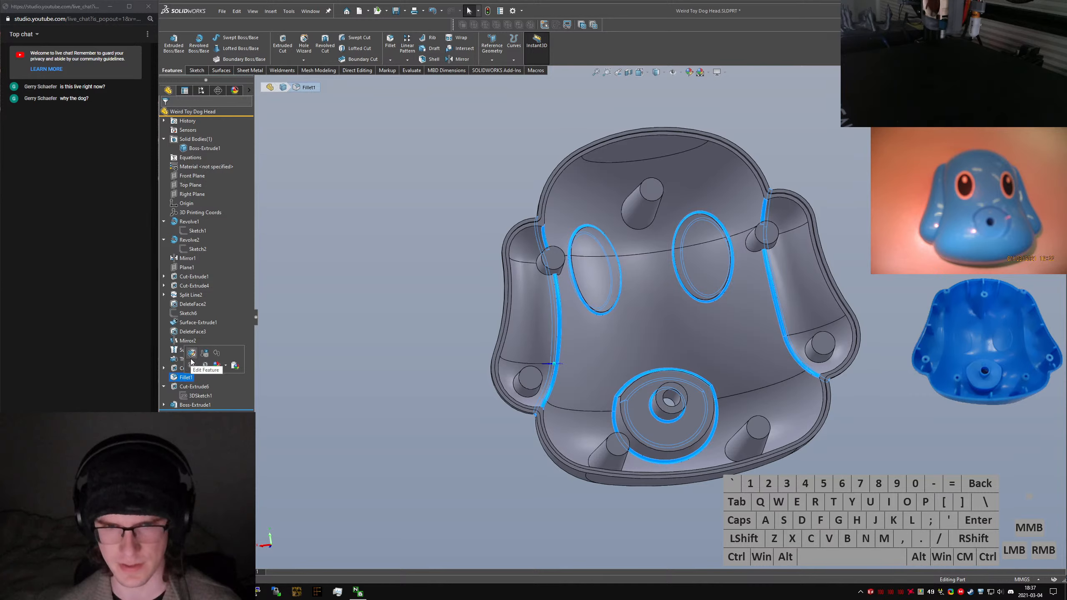
key(Delete)
key(Return)
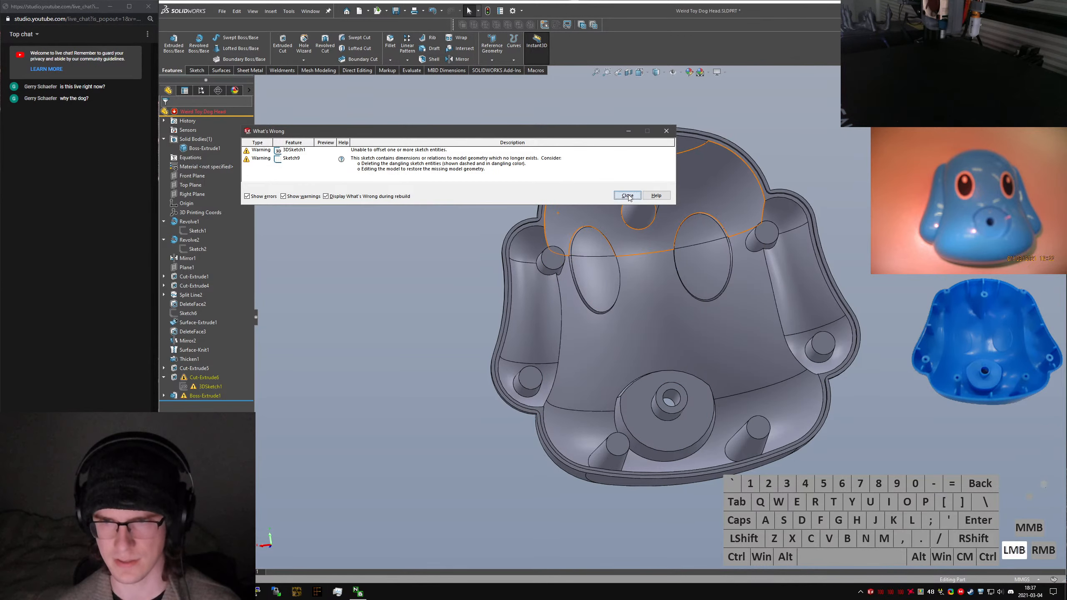
click(628, 196)
middle_drag(609, 235, 569, 284)
scroll(569, 284, down, 6)
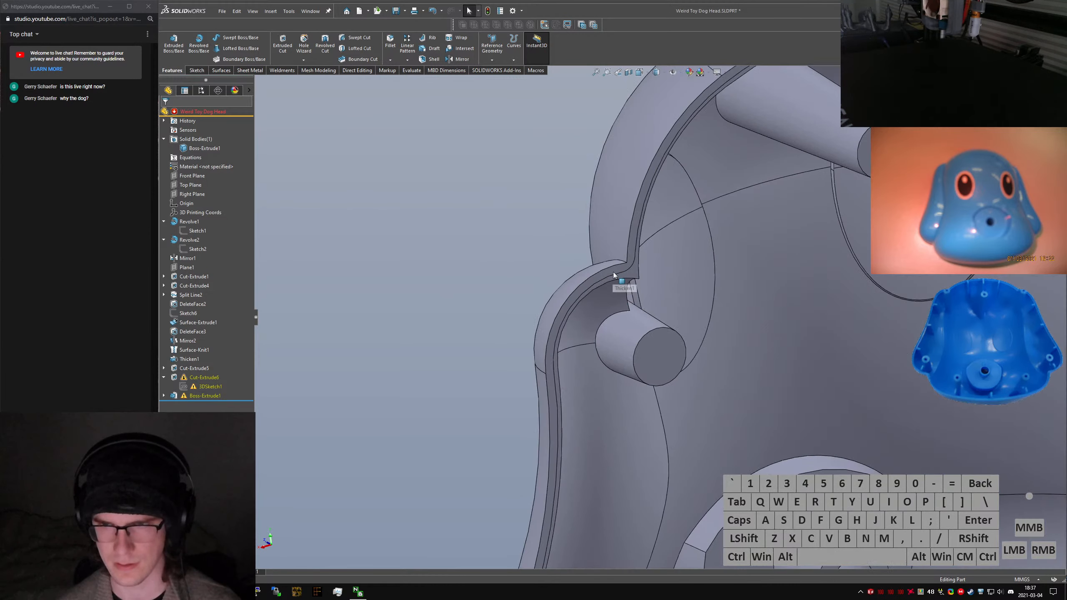
scroll(616, 276, up, 3)
Edit the 3D sketch of the rim cut and delete all its geometry, including the offset relations
click(208, 387)
click(211, 362)
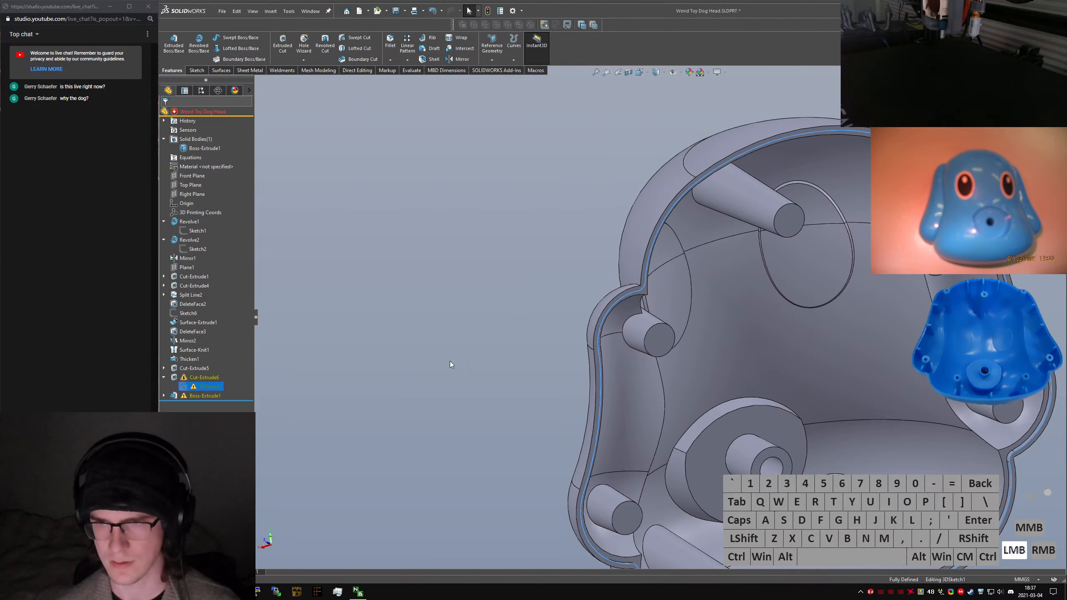
key(ctrl+a)
key(Delete)
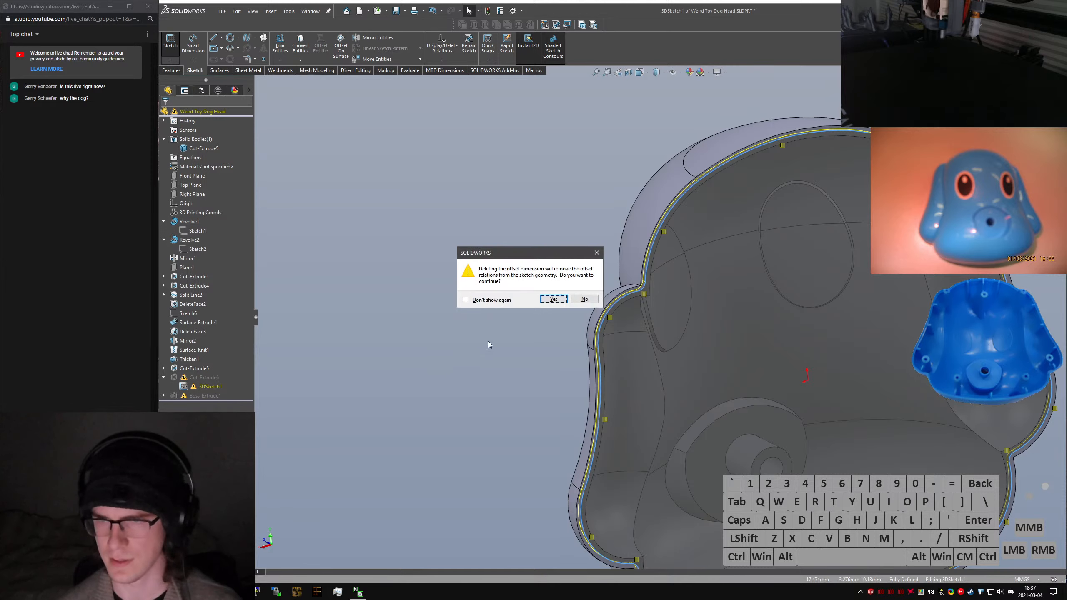
click(553, 299)
Undo the 3D sketch deletions, leave the sketch and undo the deletion of the fillet feature
key(ctrl+z)
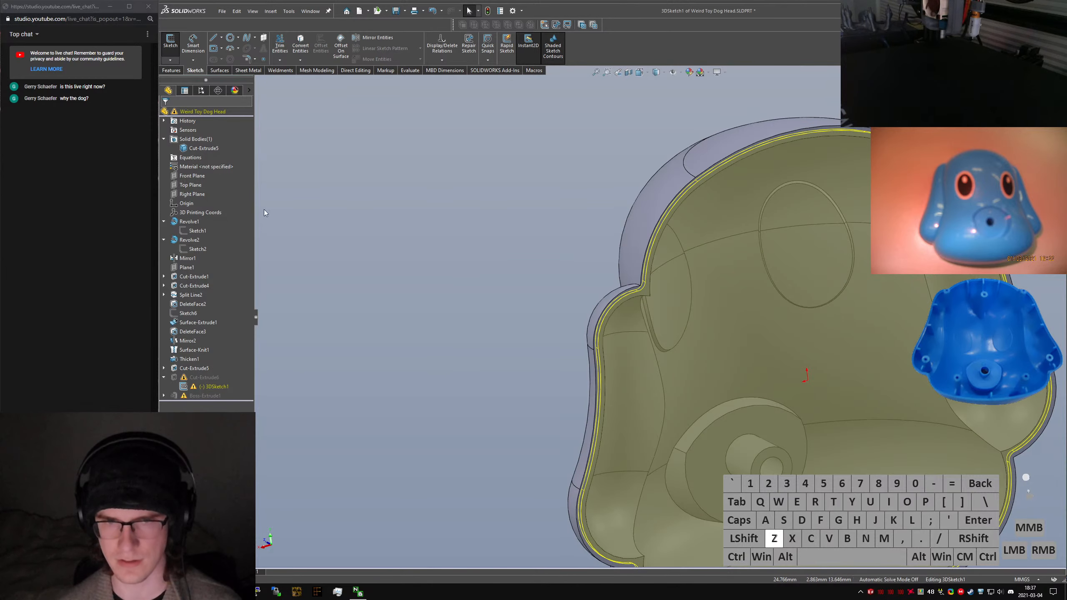
click(172, 48)
key(ctrl+z)
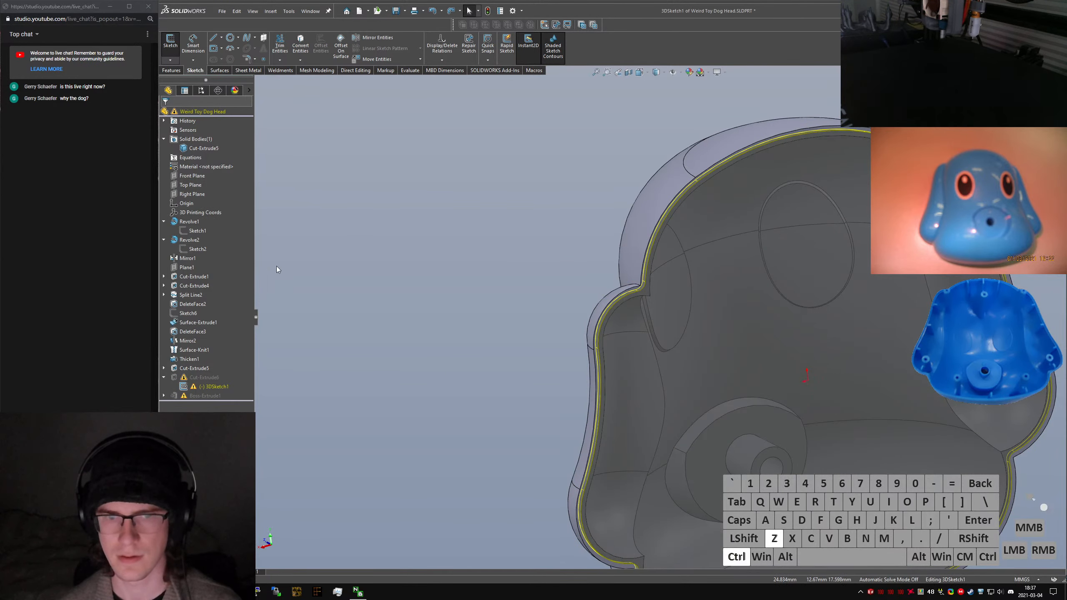
click(482, 292)
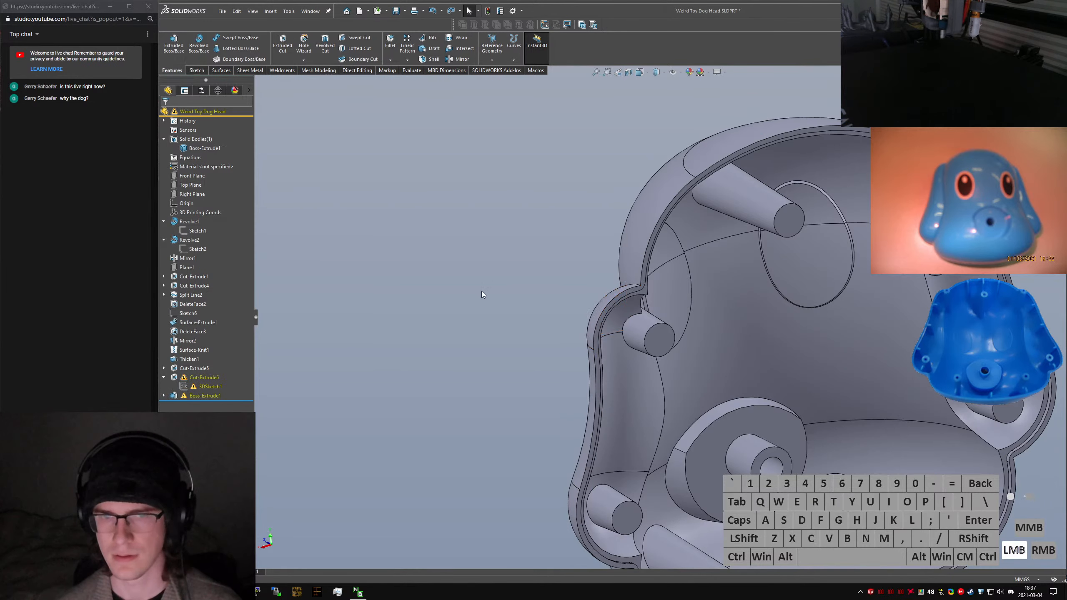
key(ctrl+z)
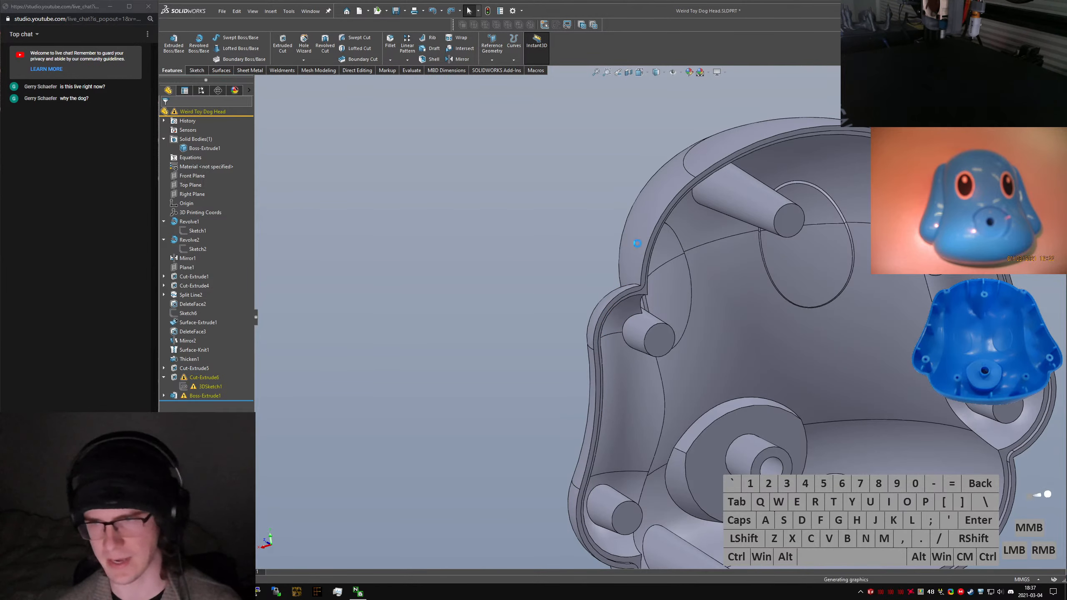
Edit Fillet1 and remove the inner-wall edges around the eye sockets and along the first ear's seam from its selection
click(182, 379)
click(189, 354)
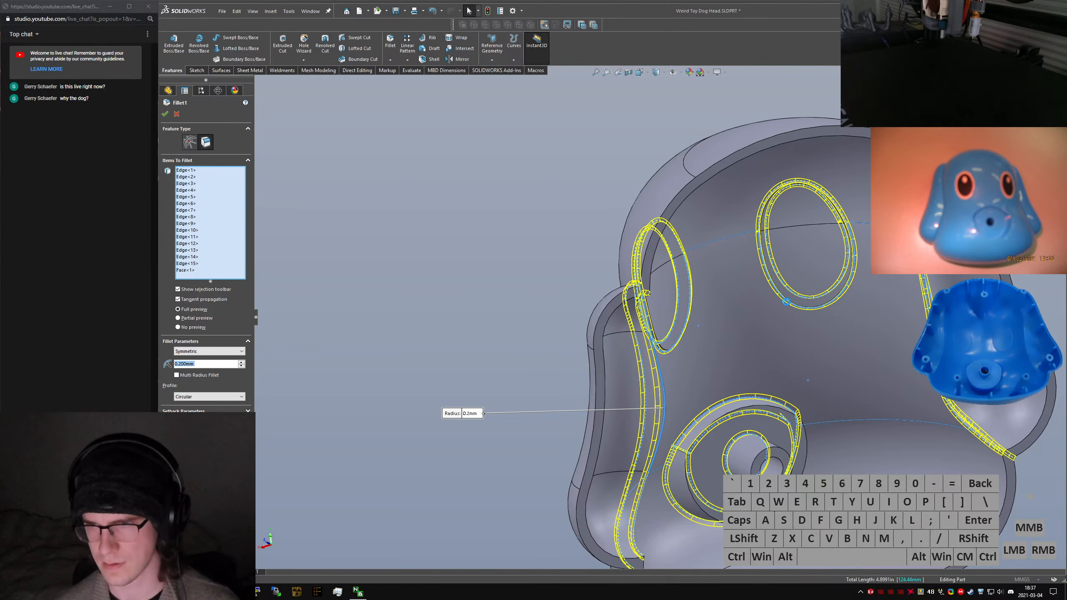
click(786, 305)
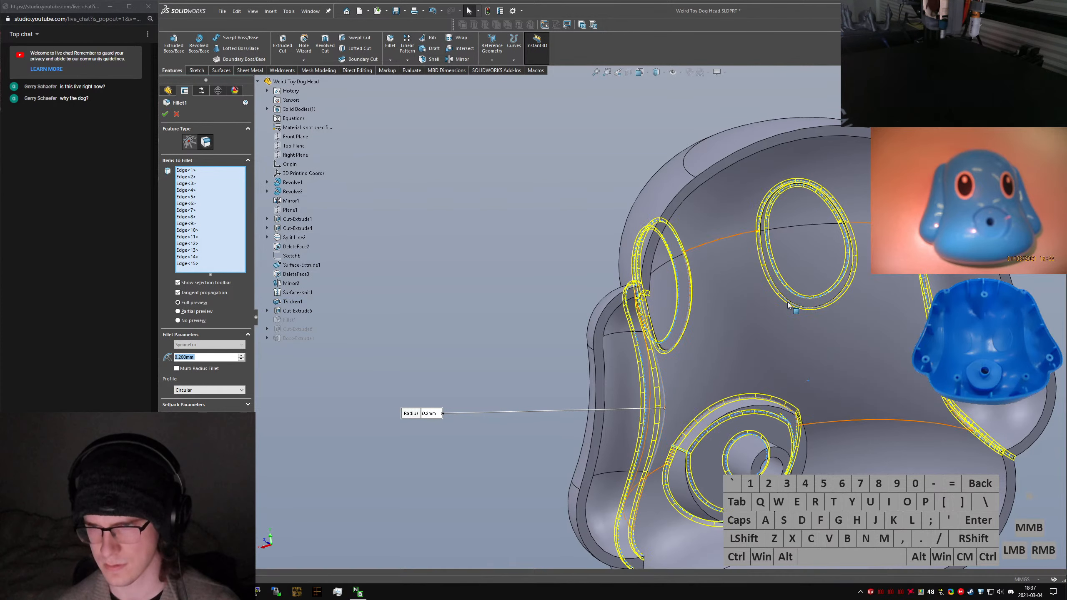
click(788, 302)
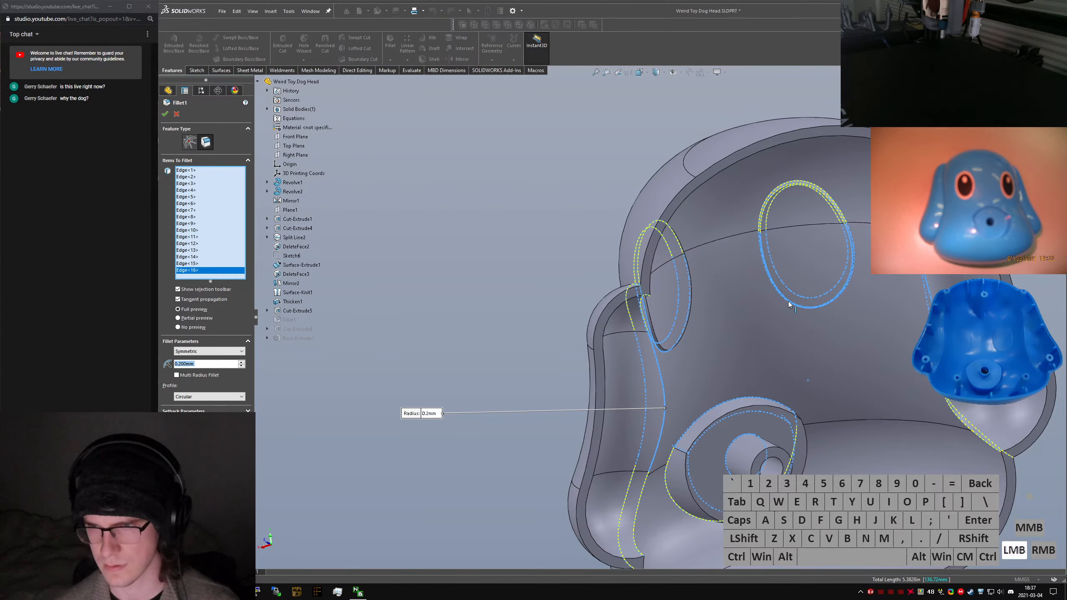
click(789, 301)
scroll(769, 307, down, 5)
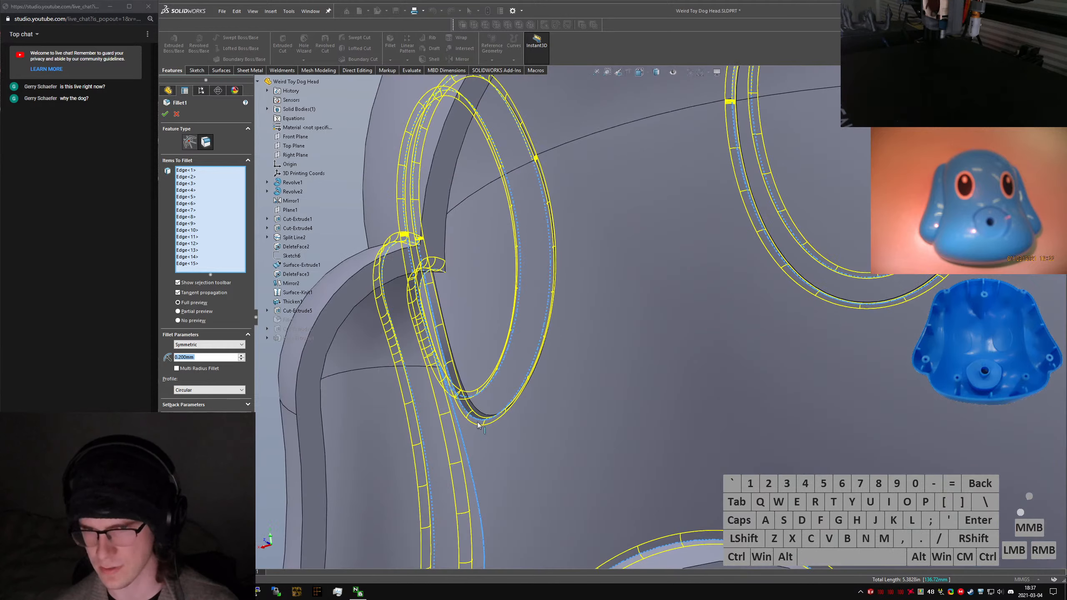
scroll(478, 425, down, 3)
click(302, 484)
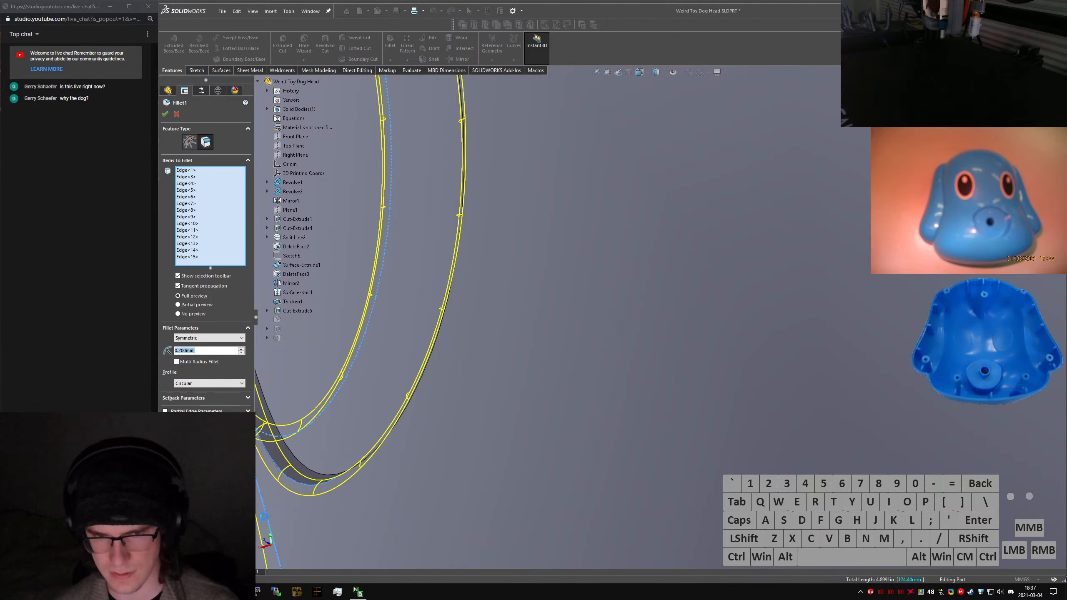
click(266, 515)
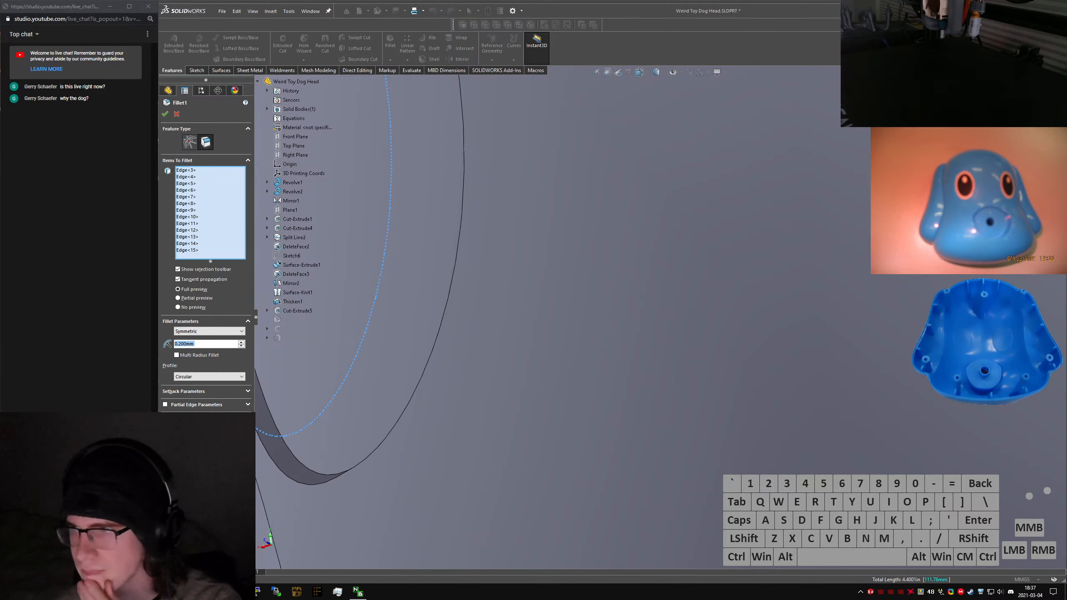
click(283, 437)
scroll(845, 293, up, 10)
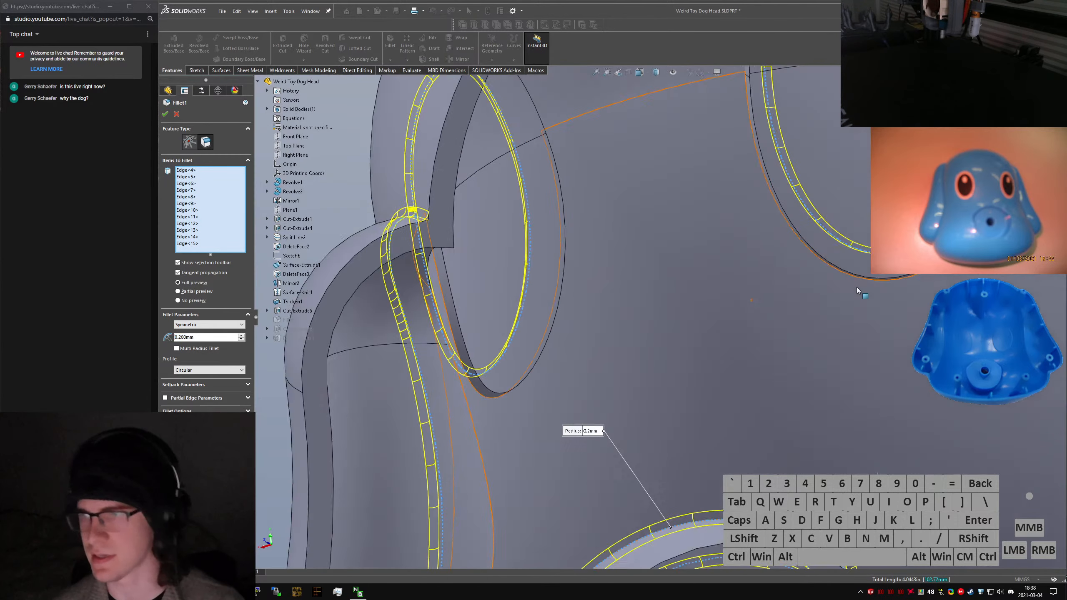
Remove the second ear's inner seam edge and the edges around the snout recess and nose boss from Fillet1, and accept it
scroll(776, 329, down, 10)
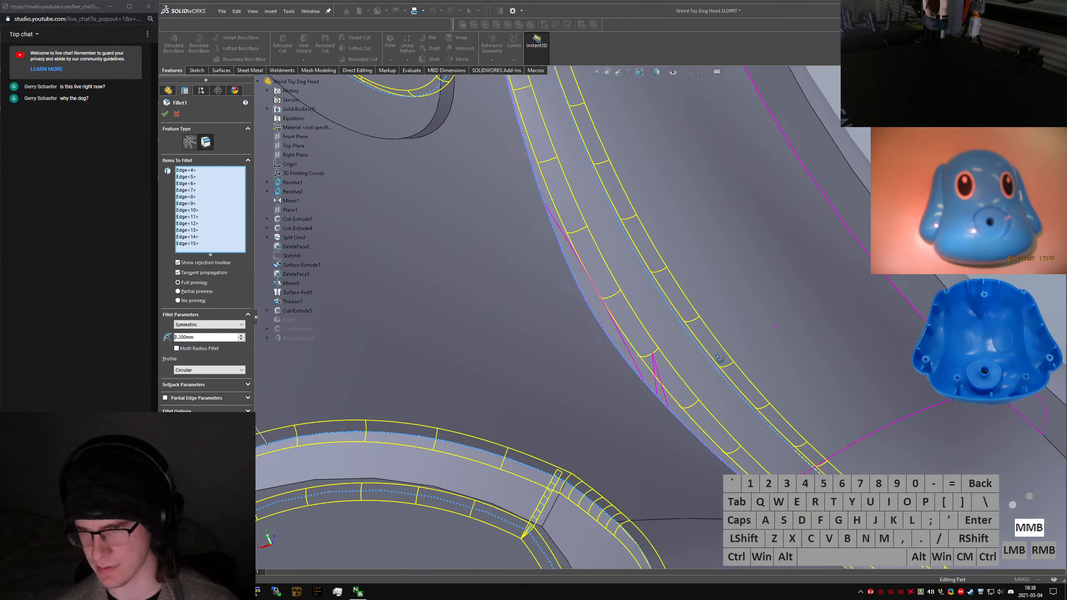
click(646, 382)
scroll(692, 400, up, 8)
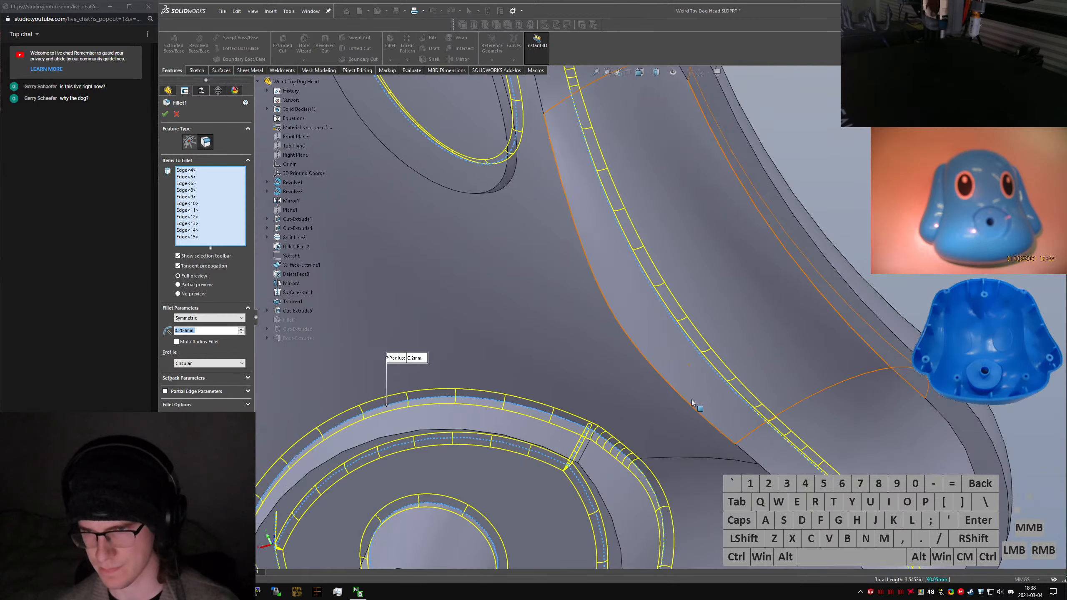
scroll(575, 375, down, 6)
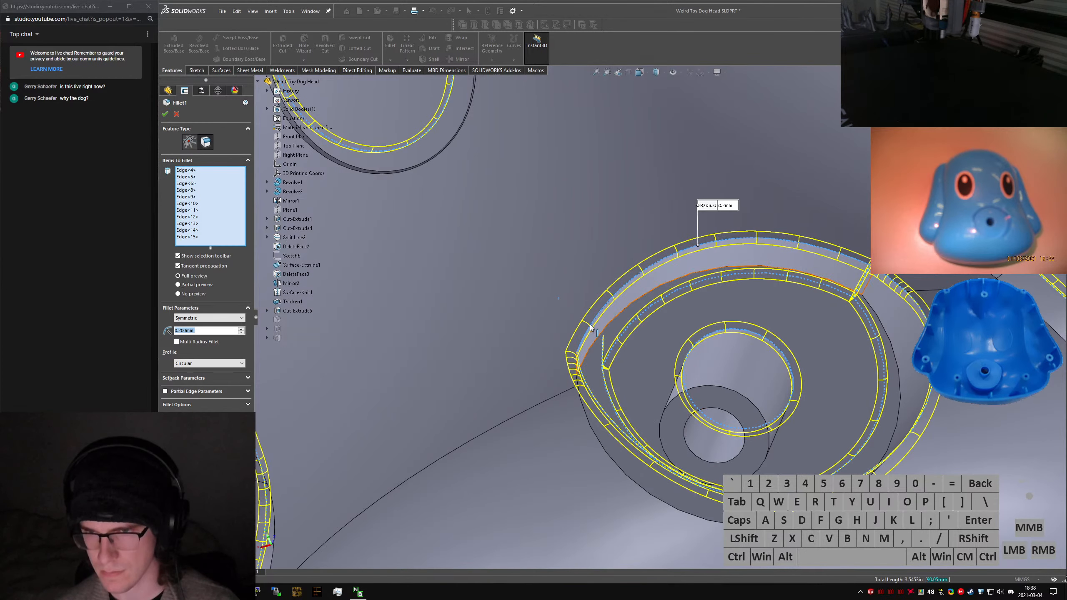
click(590, 326)
click(771, 339)
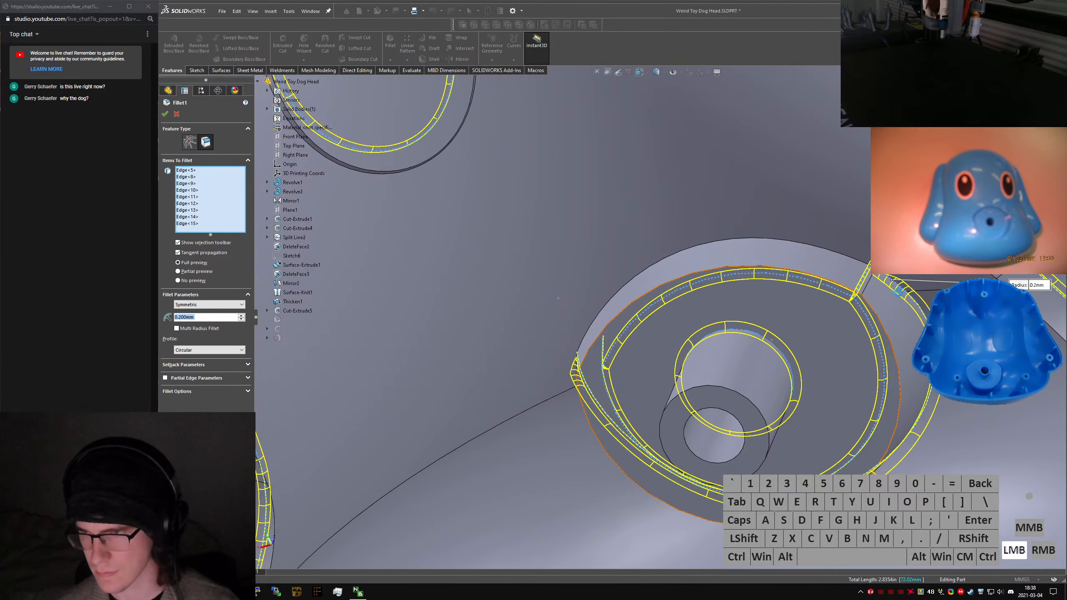
click(899, 285)
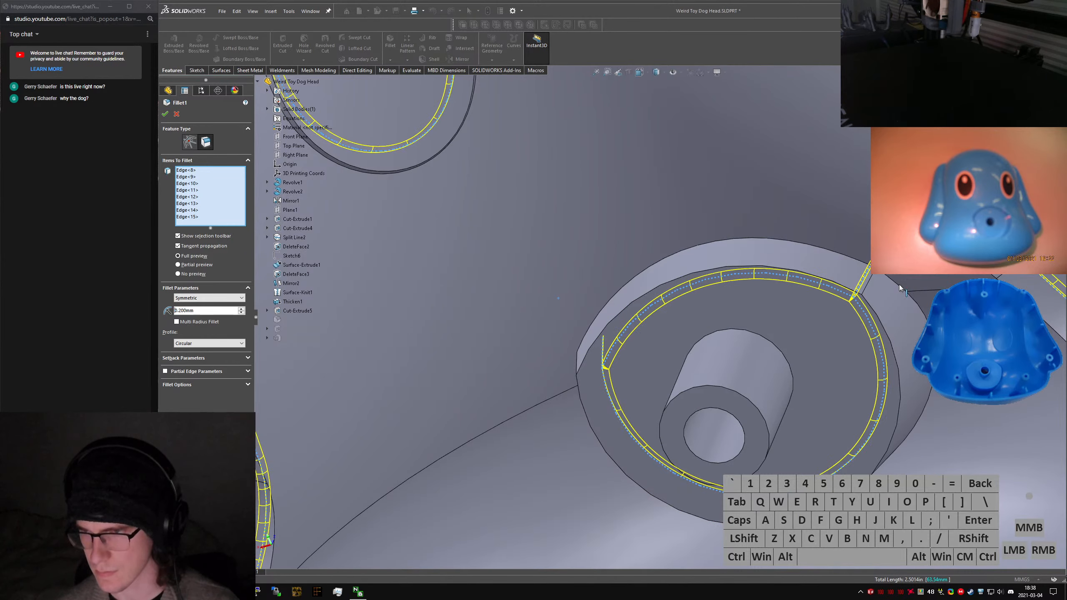
scroll(899, 285, up, 9)
middle_drag(759, 303, 820, 288)
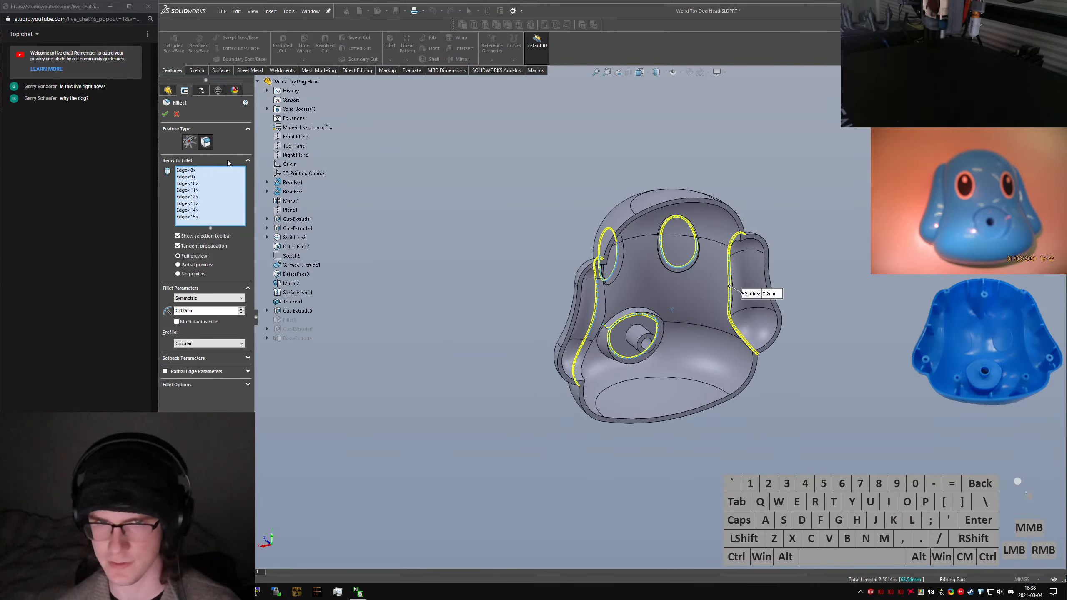
click(165, 114)
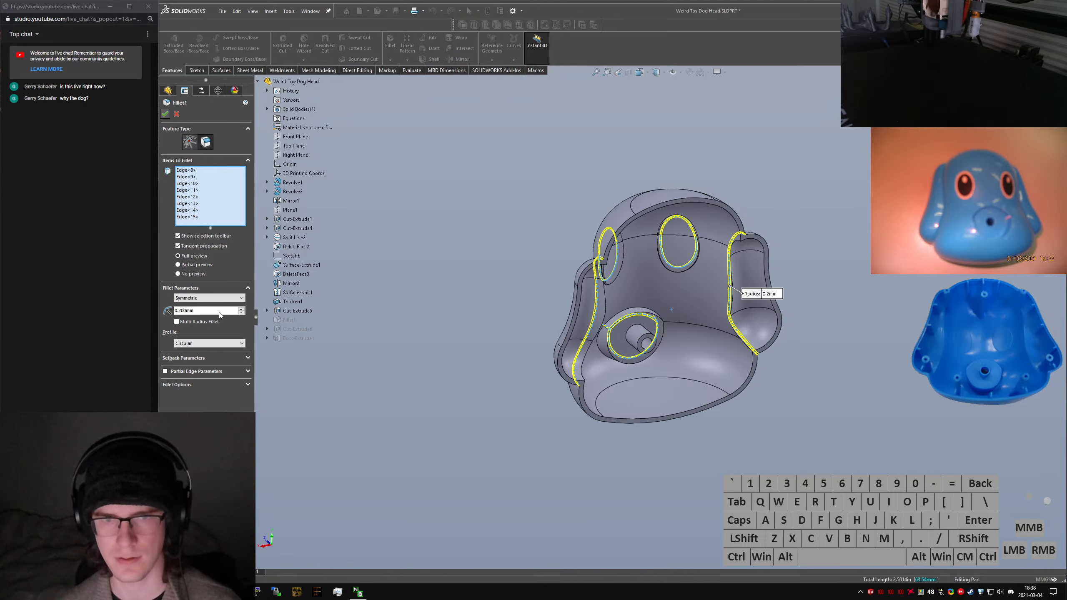
Edit the Boss-Extrude1 sketch, delete the upper ear post center's two dangling coincident relations, and reattach the center to the ear seam
click(168, 409)
click(168, 405)
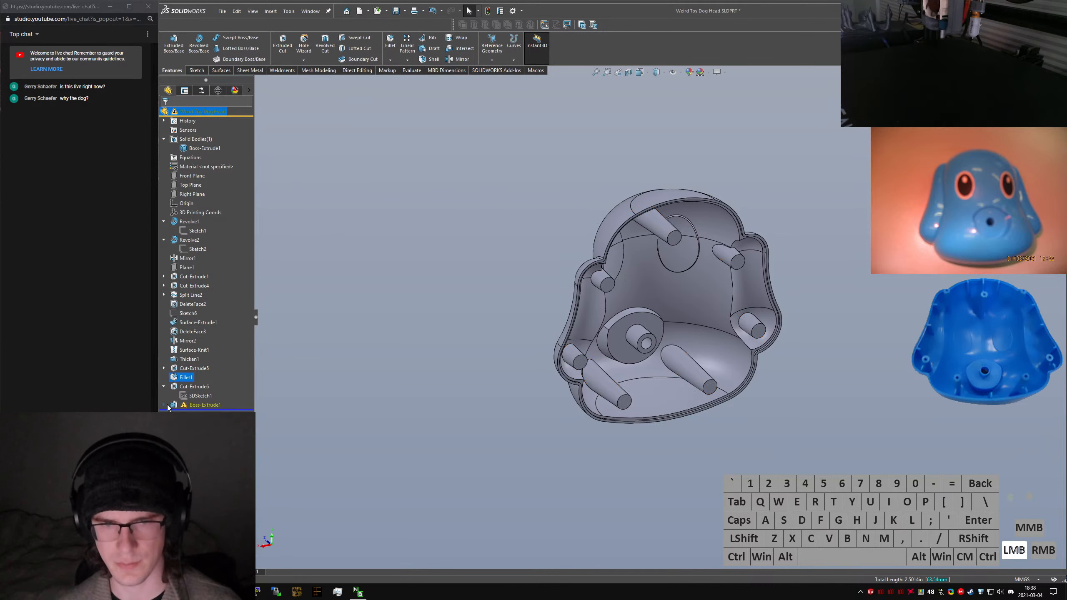
click(194, 412)
click(205, 386)
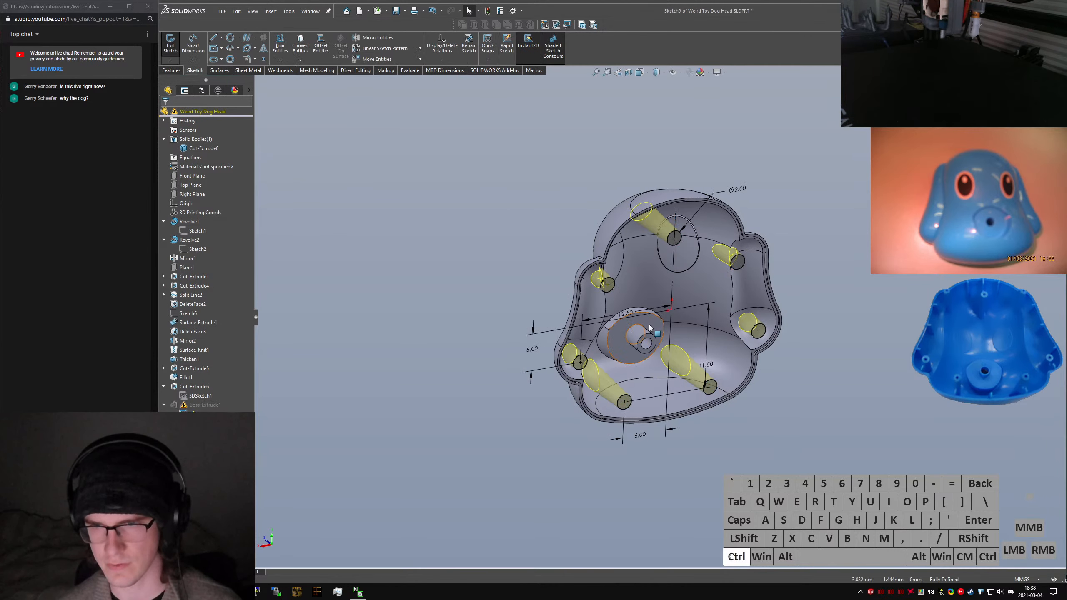
key(ctrl+2)
click(570, 242)
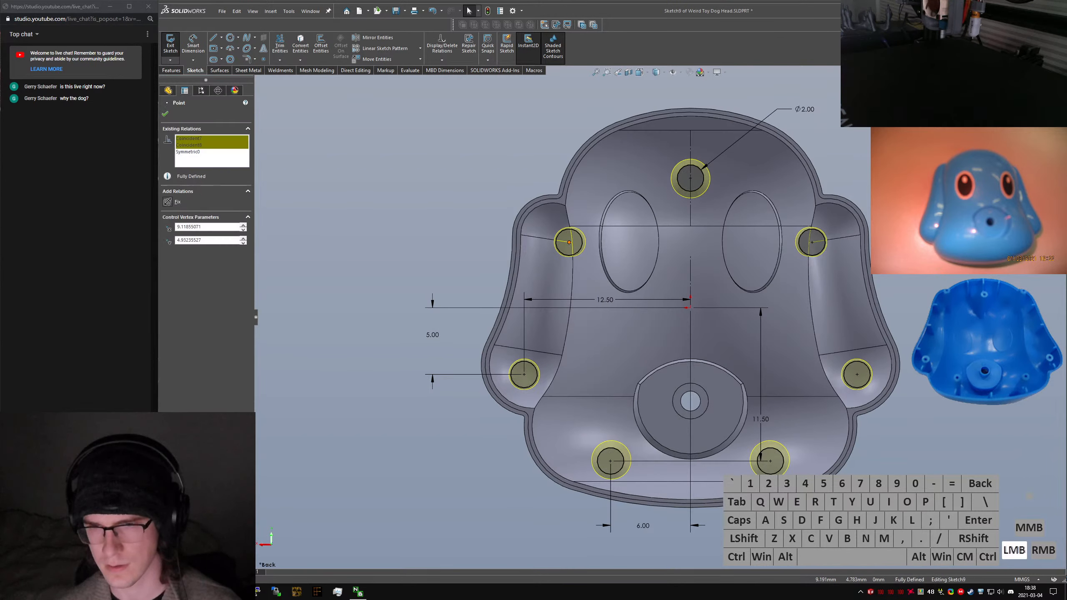
key(Delete)
click(570, 244)
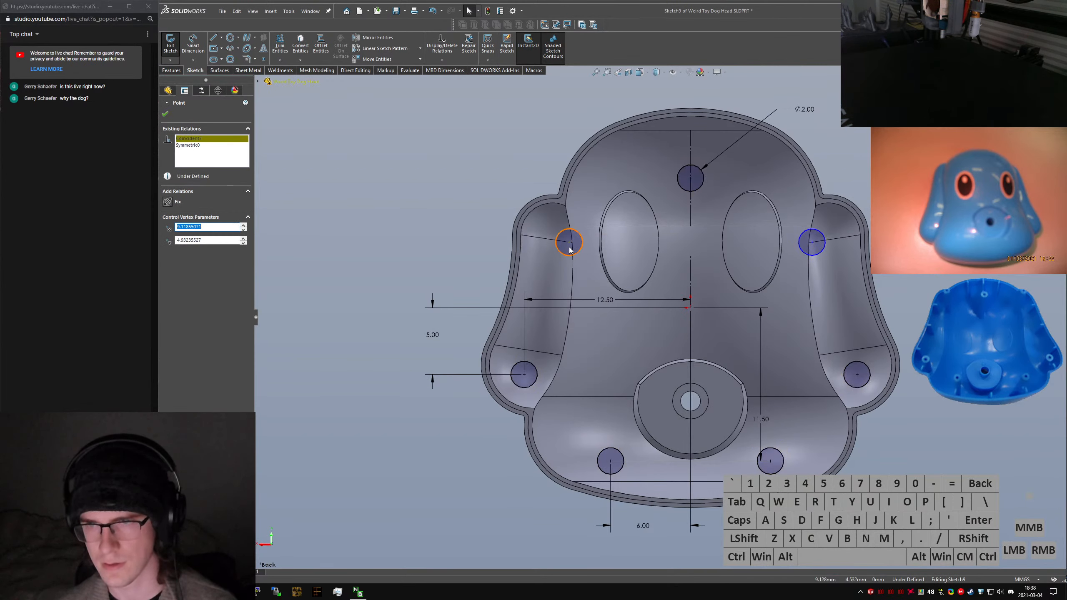
key(Delete)
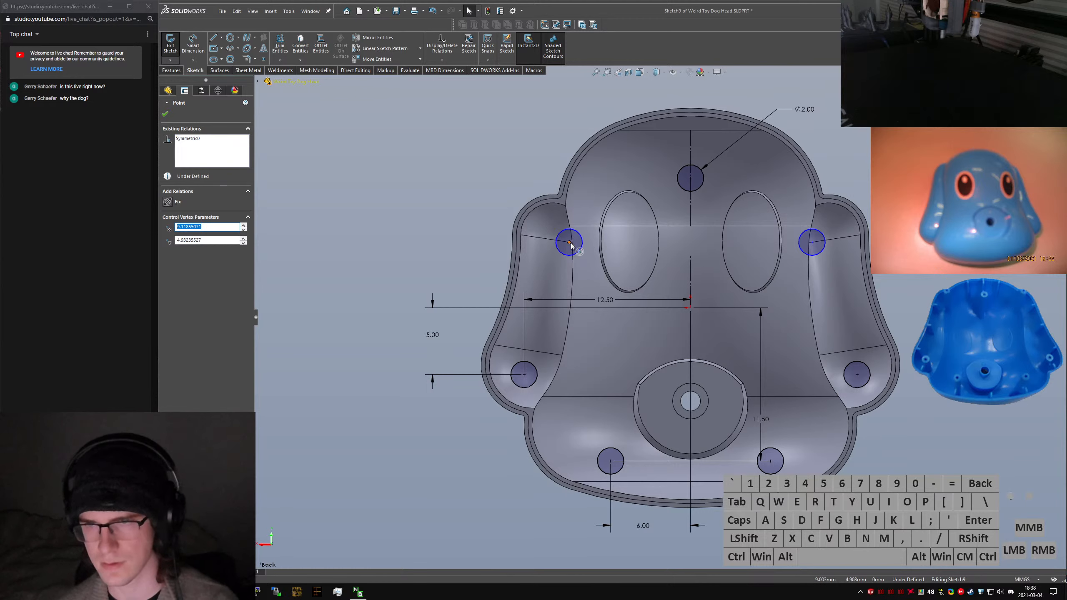
drag(582, 254, 572, 243)
click(489, 231)
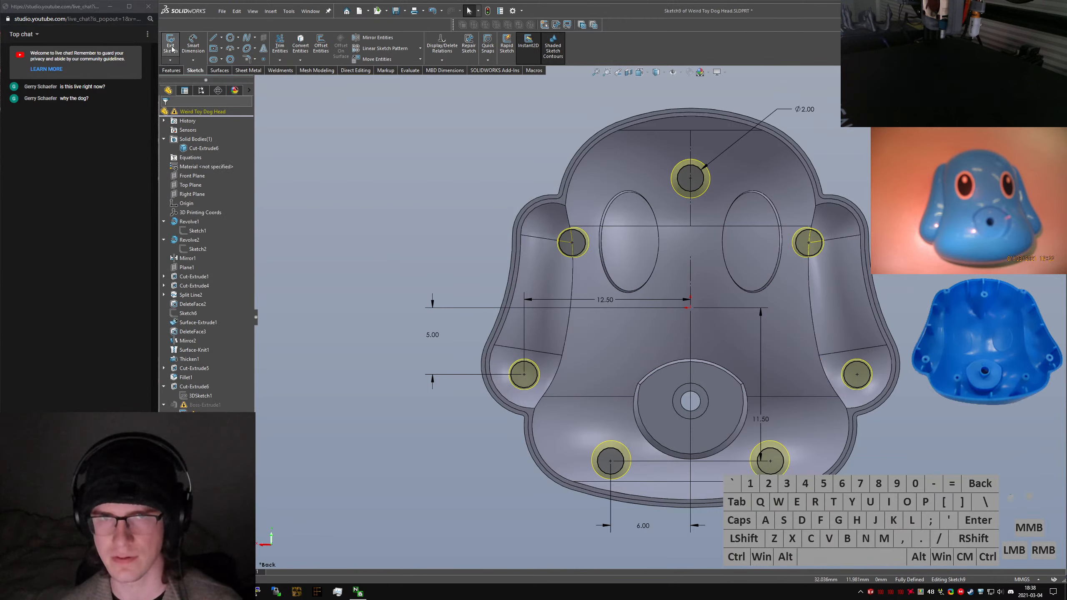
Exit the post sketch, force a rebuild of the part and close the rebuild report
click(454, 296)
click(627, 195)
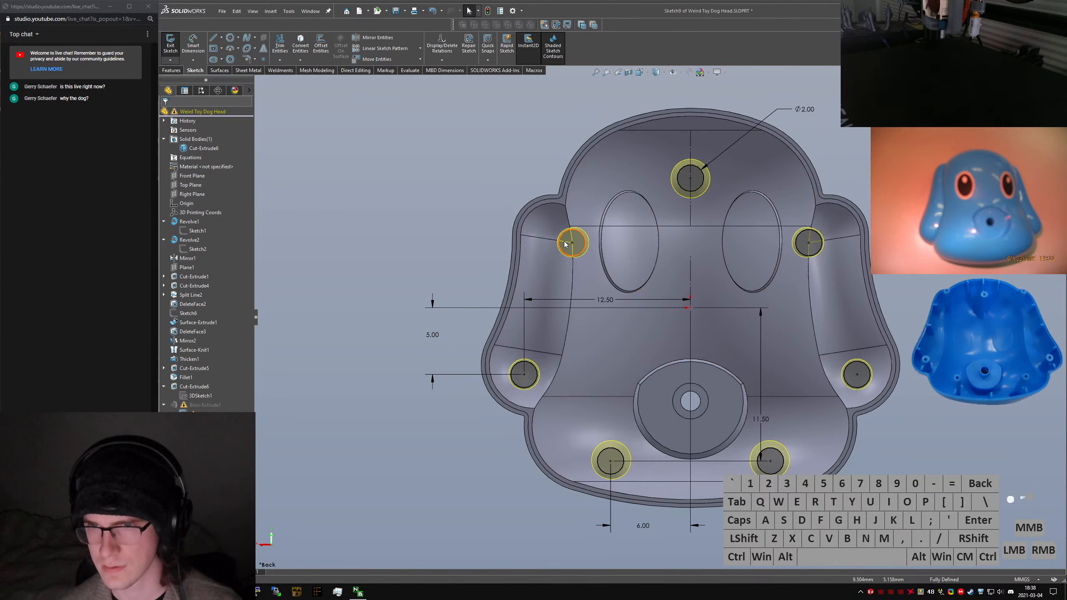
click(170, 42)
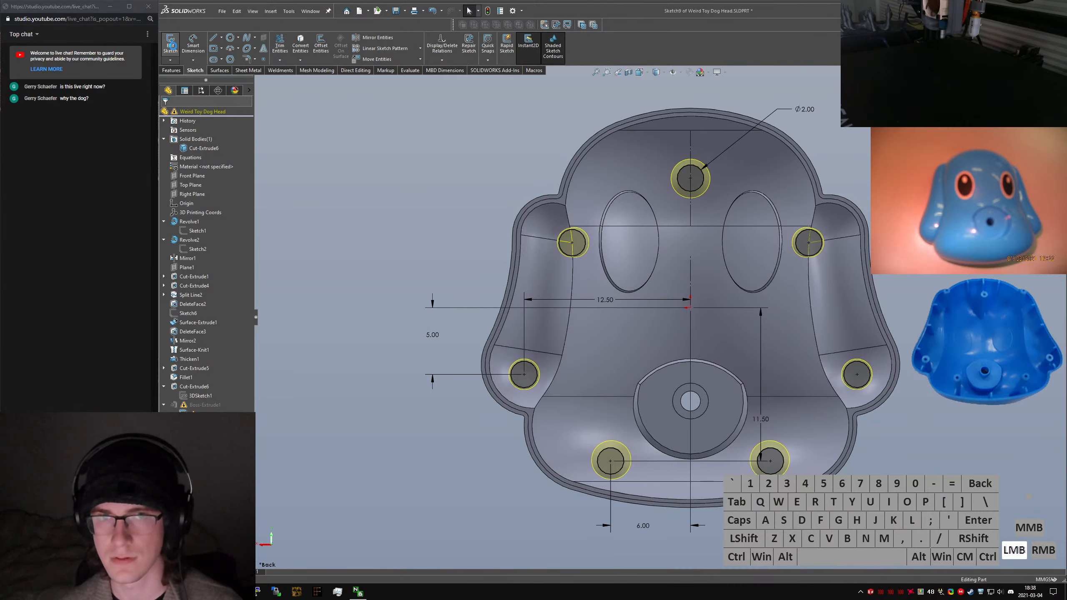
click(623, 194)
key(ctrl+q)
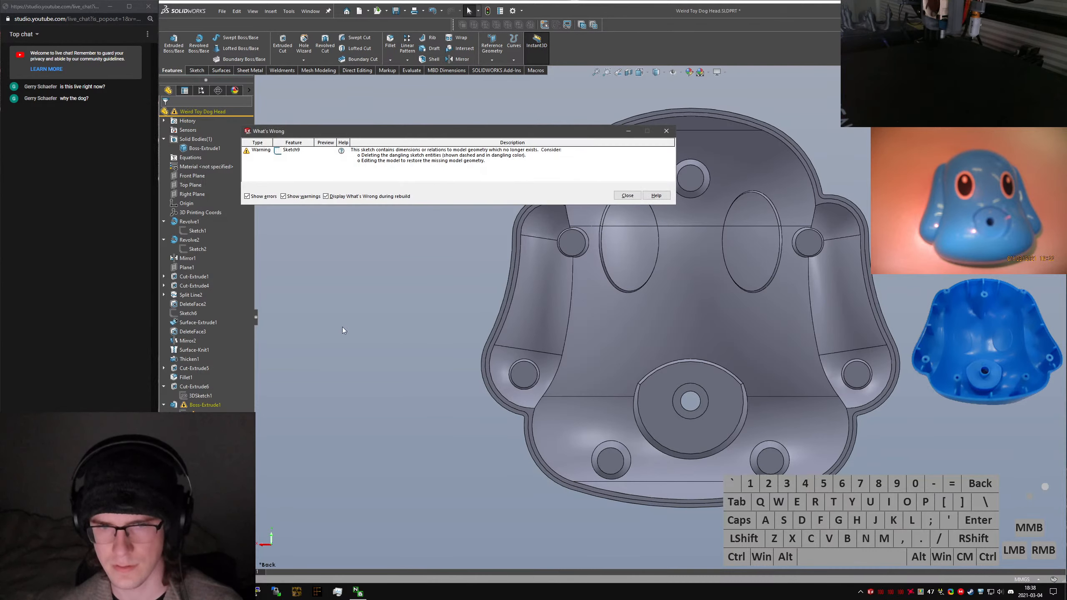
click(627, 195)
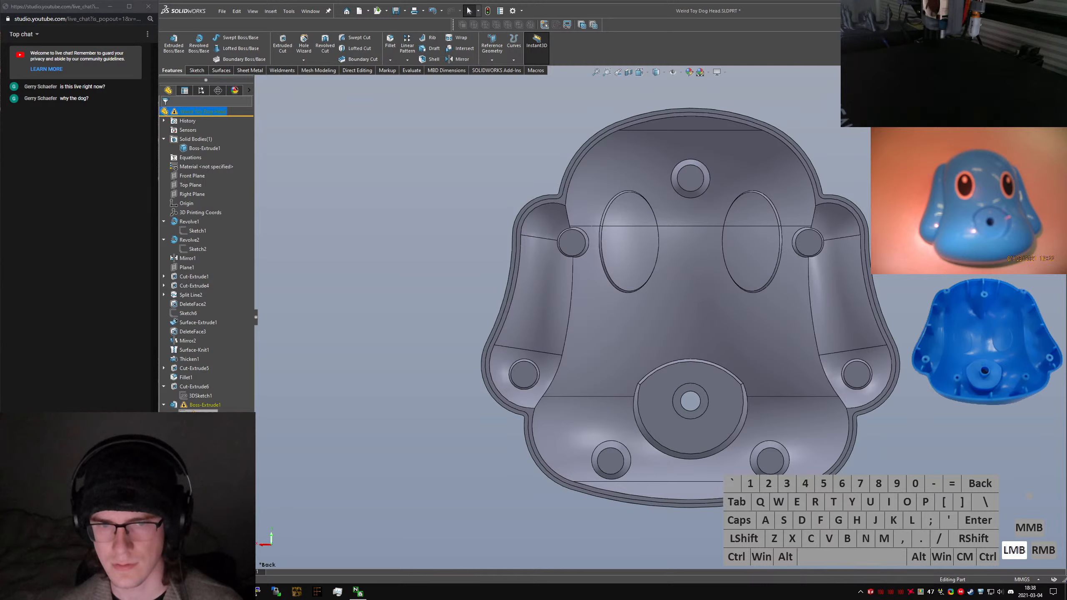
Reopen the post sketch, check its relations, and reattach the centerline's lower endpoint to the midpoint of the edge between the eyes
click(199, 414)
click(196, 390)
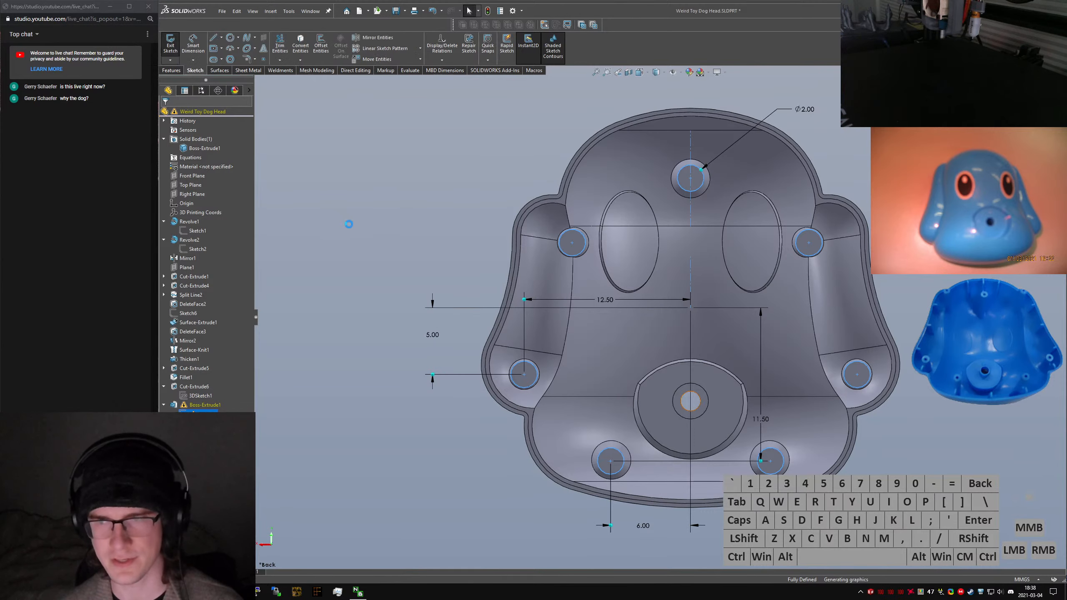
click(572, 242)
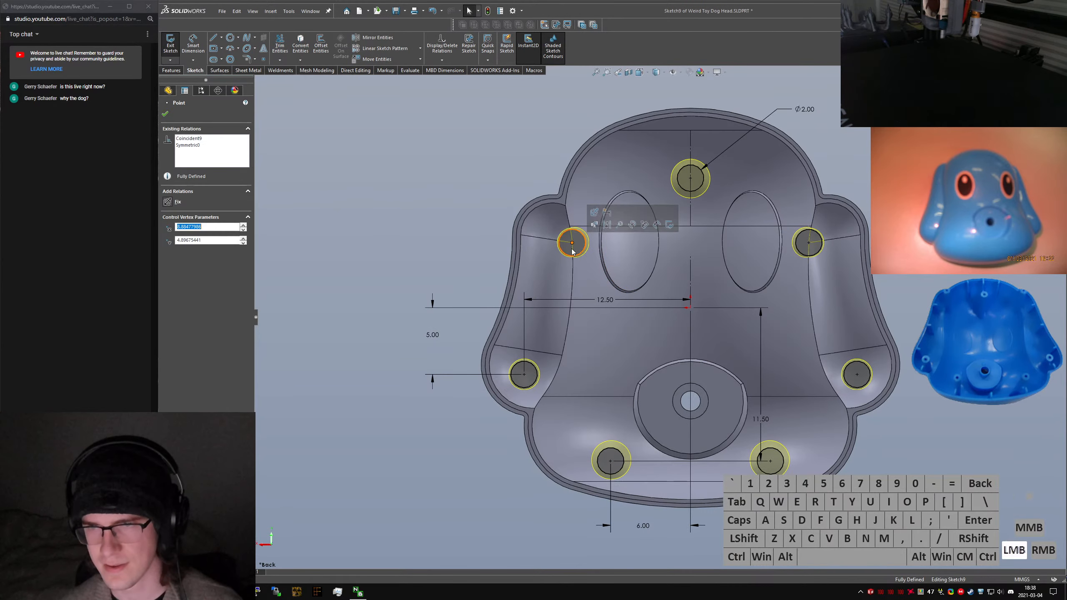
click(691, 179)
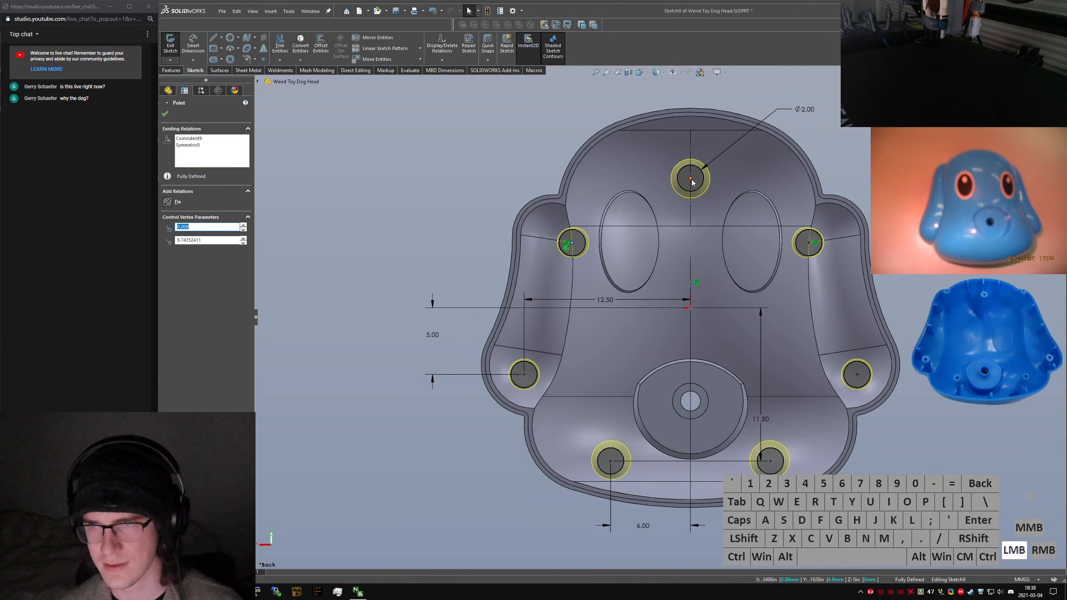
click(524, 375)
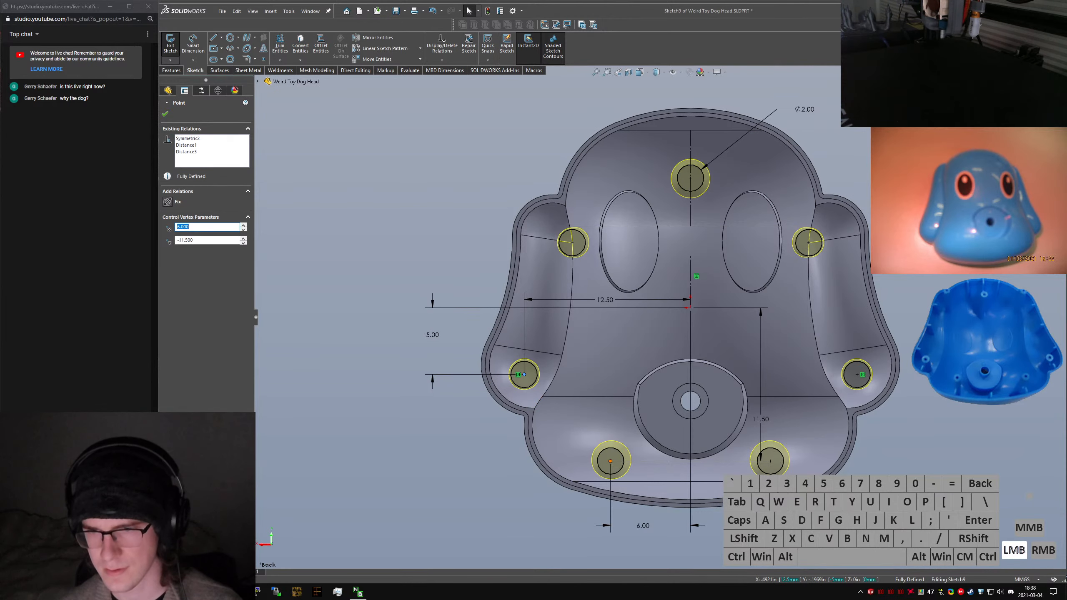
click(610, 461)
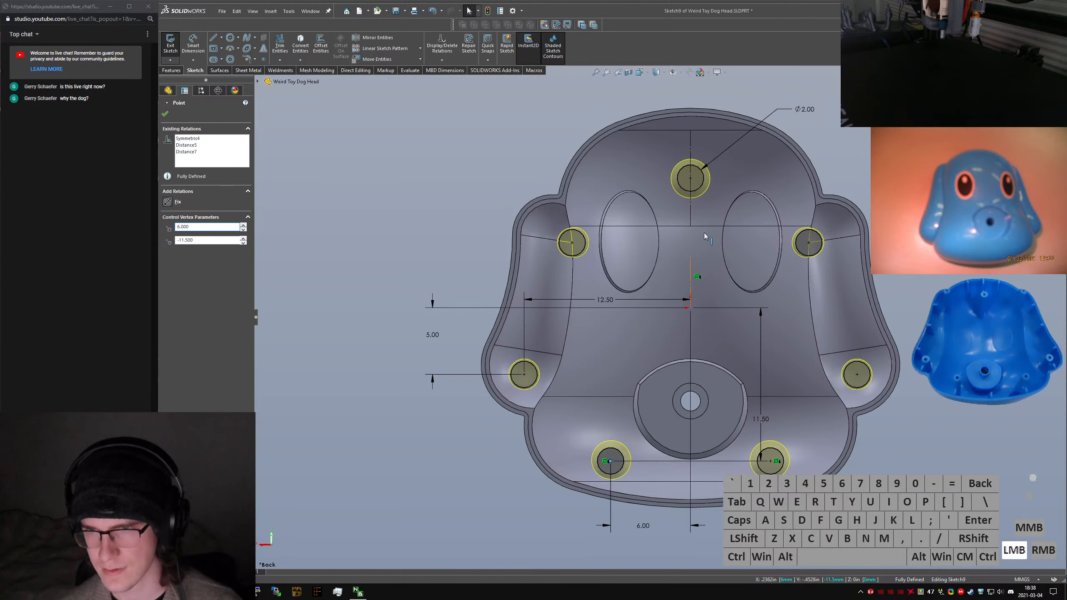
click(691, 280)
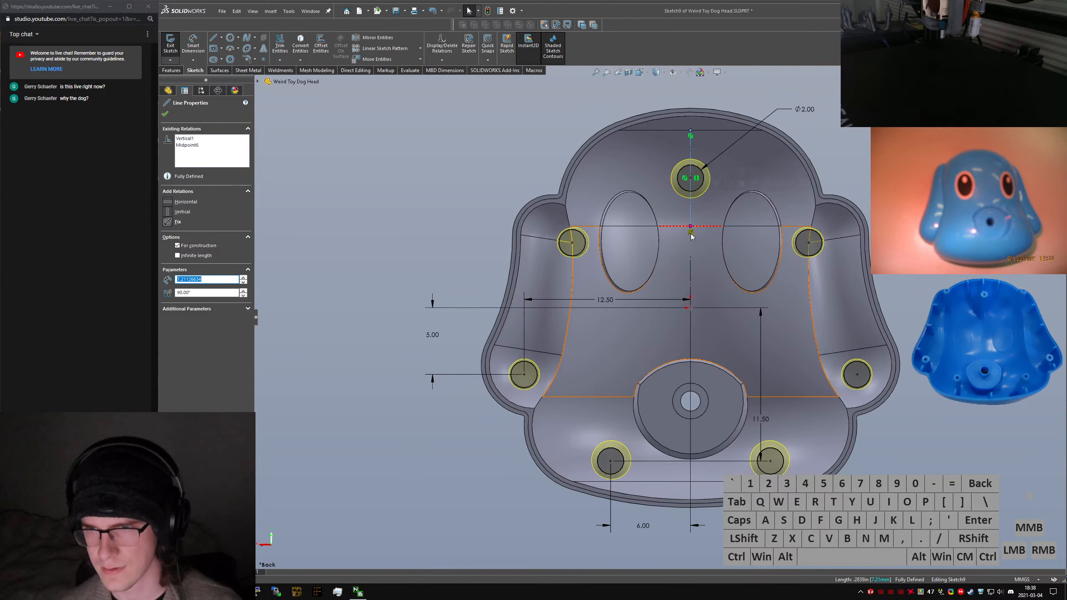
key(Escape)
click(700, 226)
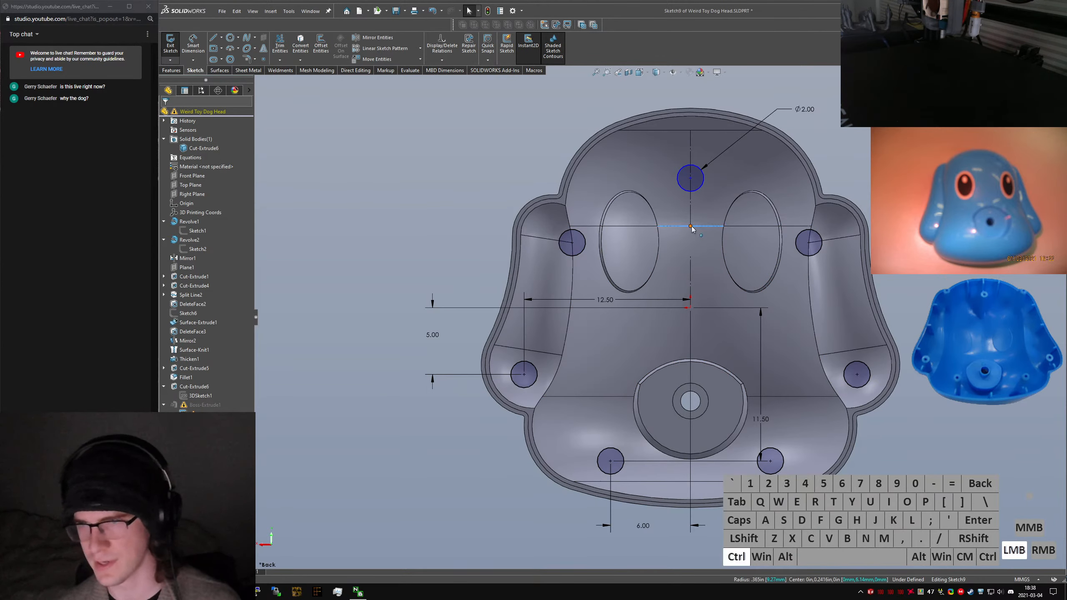
ctrl+click(691, 227)
click(171, 257)
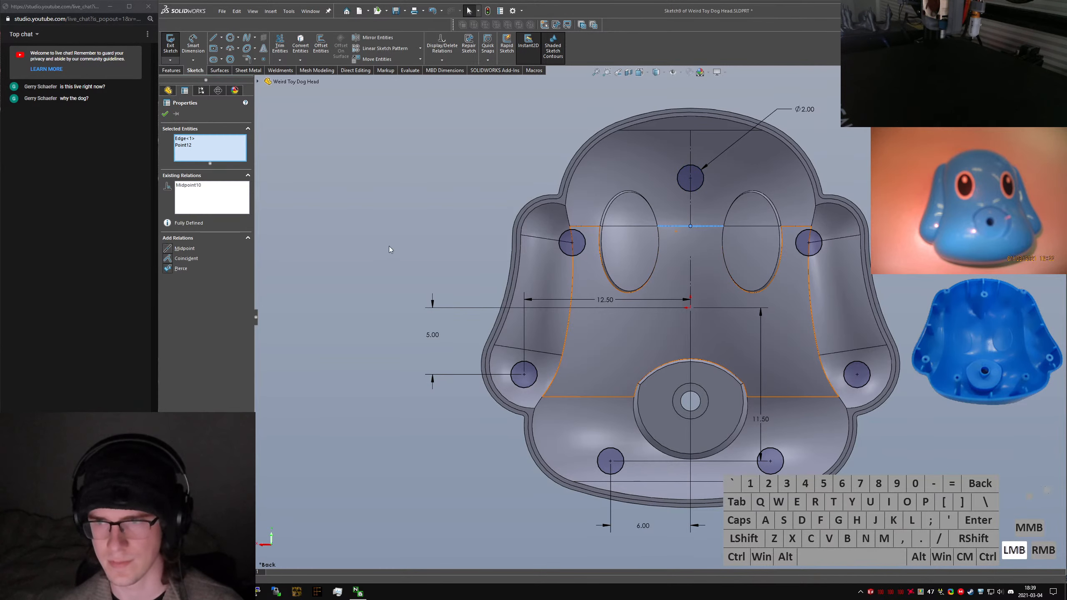
click(390, 248)
click(171, 46)
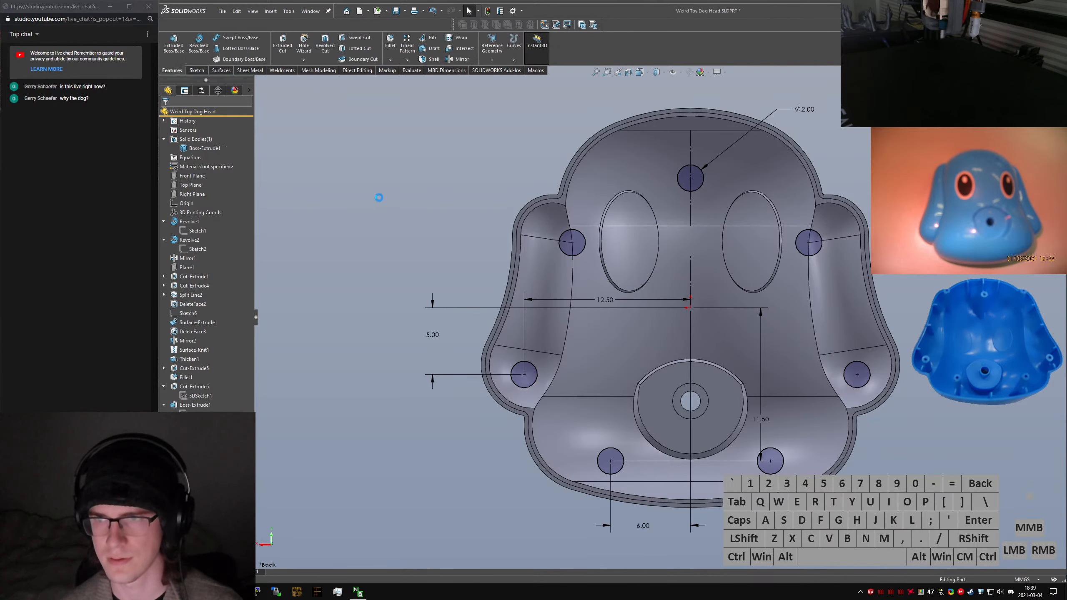
Start a new boss extrude from the back view and choose the shell's inner rim face as its sketch plane
mouse_move(529, 200)
middle_down()
mouse_move(661, 246)
mouse_move(653, 227)
middle_up()
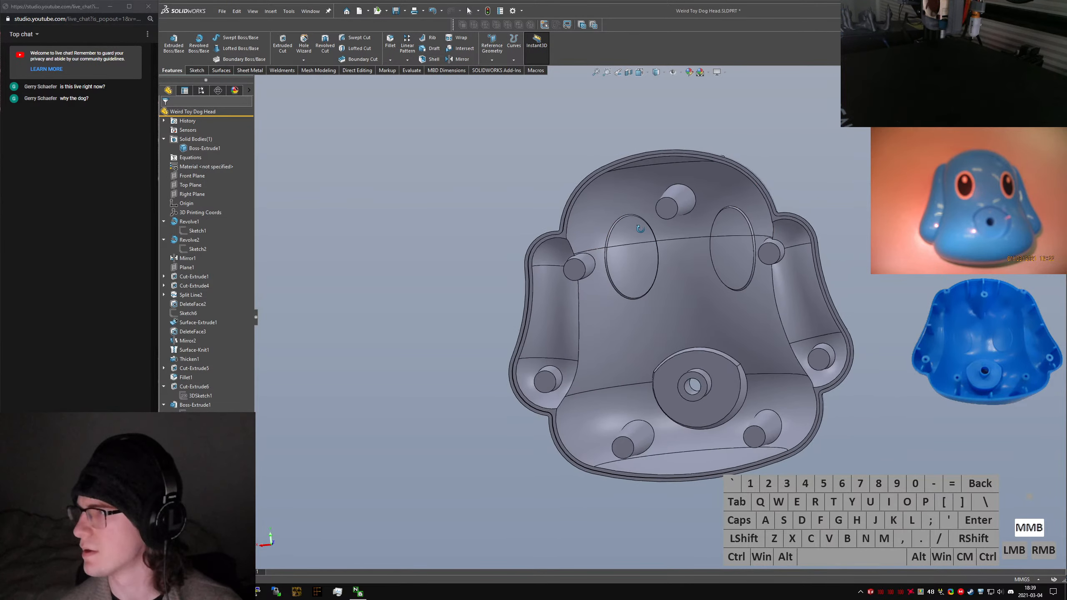
click(861, 198)
key(ctrl+1)
key(ctrl+2)
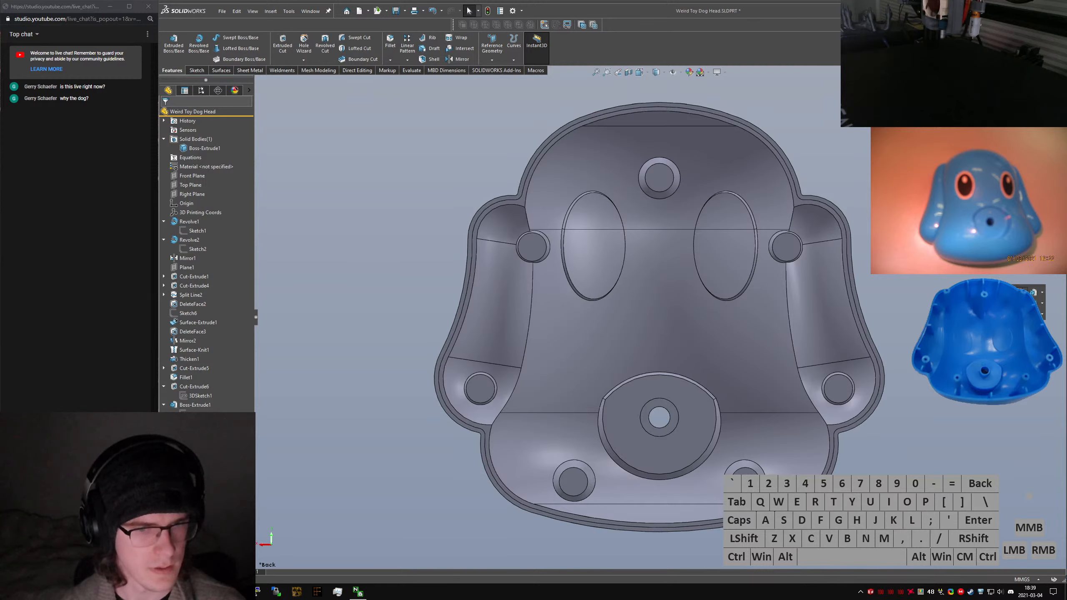
text(ru)
key(Return)
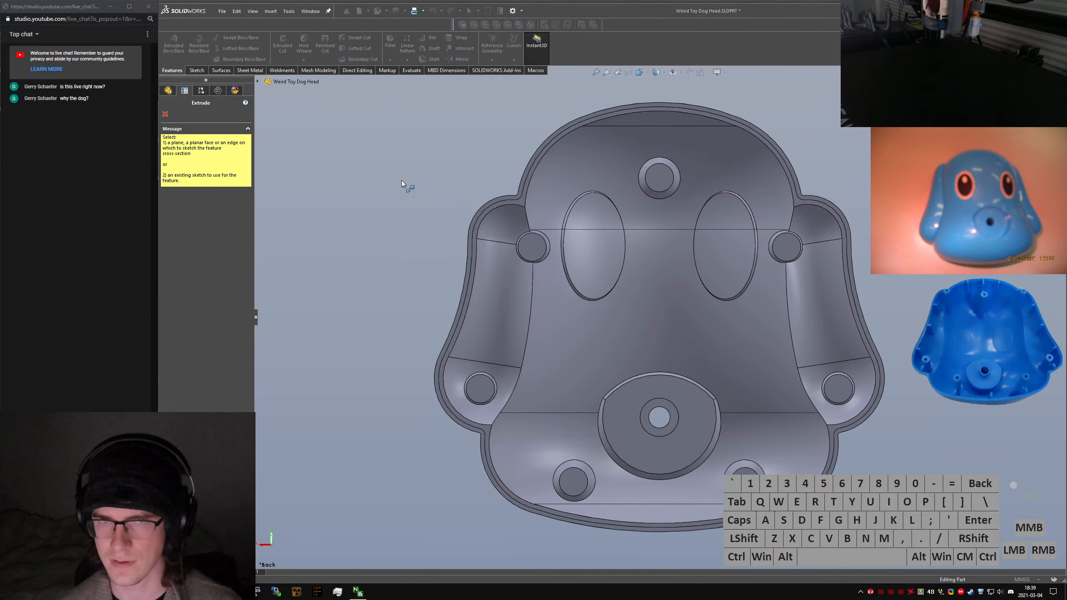
click(488, 211)
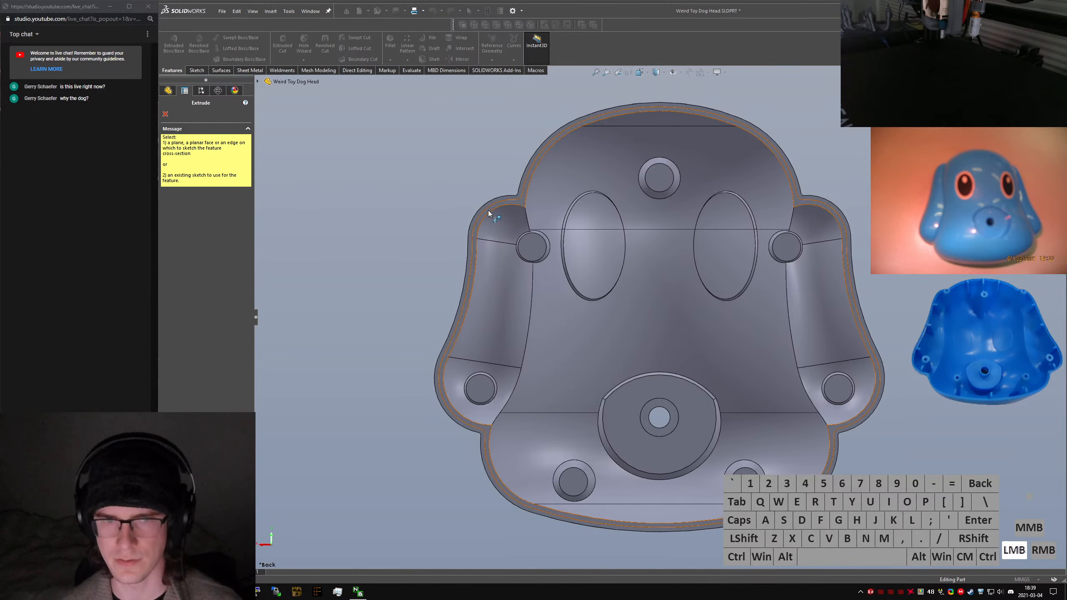
Sketch three short lines inward from the left ear's inner rim, about 1.4 mm near its top, 1.13 mm mid-height and 1.23 mm at the lower seam
right_drag(362, 209, 485, 233)
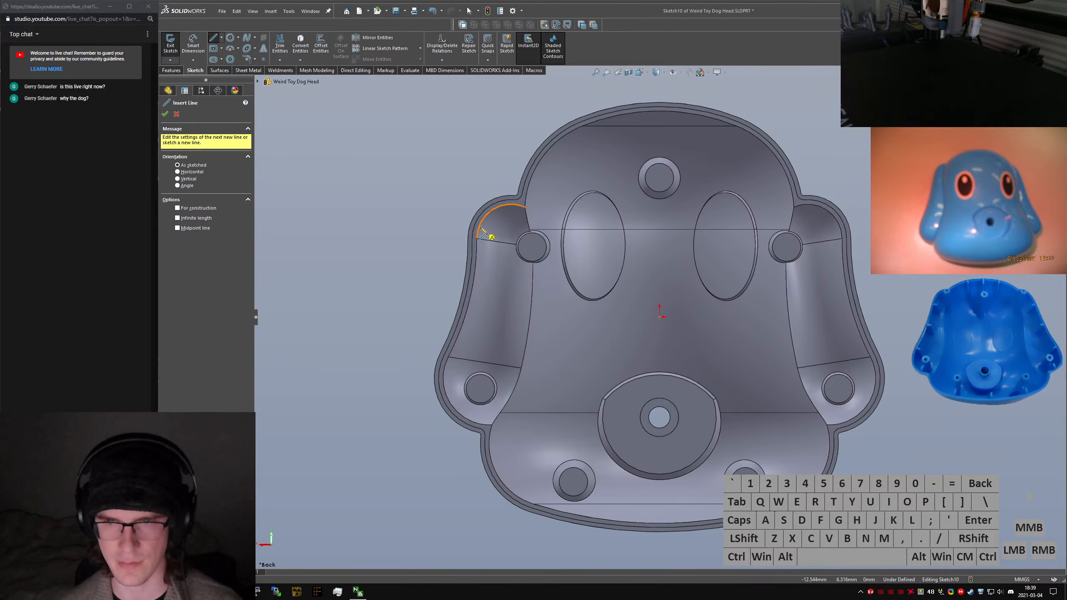
click(478, 238)
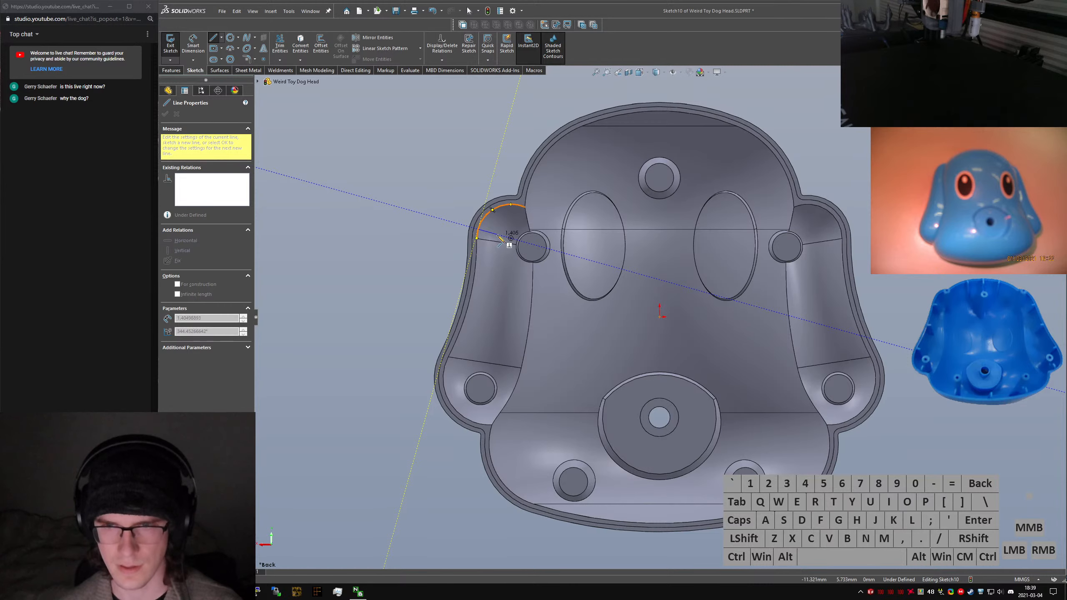
click(498, 235)
key(Escape)
right_drag(536, 325, 472, 297)
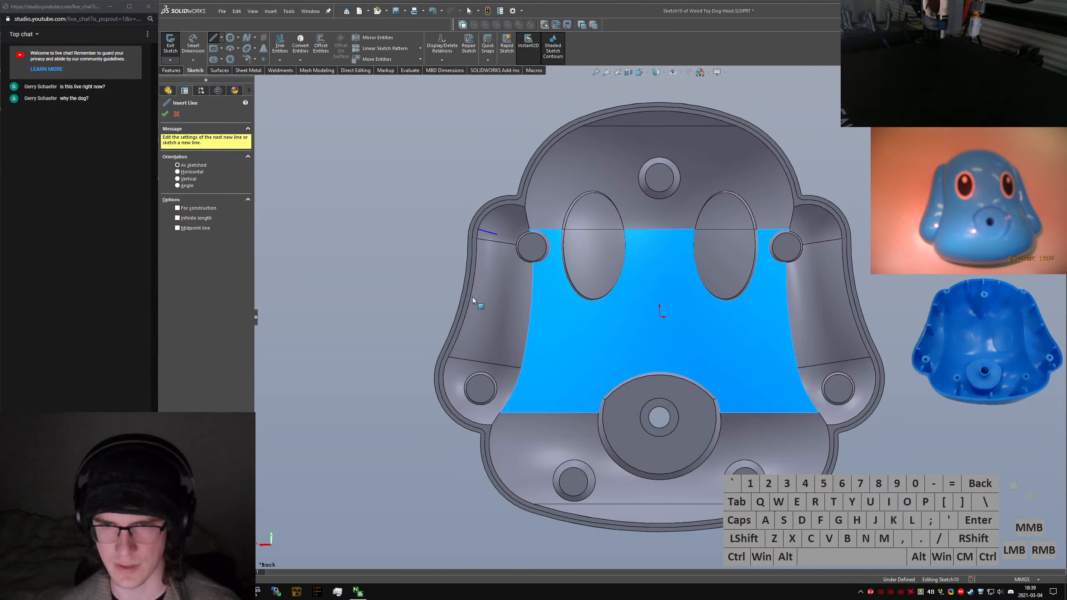
click(471, 297)
click(486, 300)
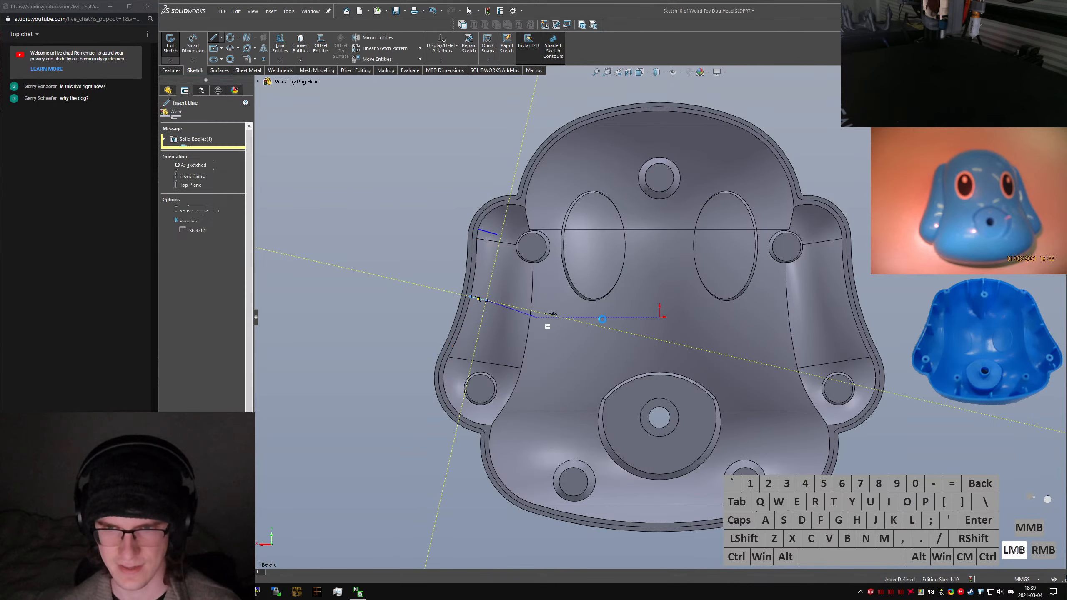
key(Escape)
mouse_move(540, 330)
right_down()
mouse_move(491, 335)
mouse_move(459, 356)
right_up()
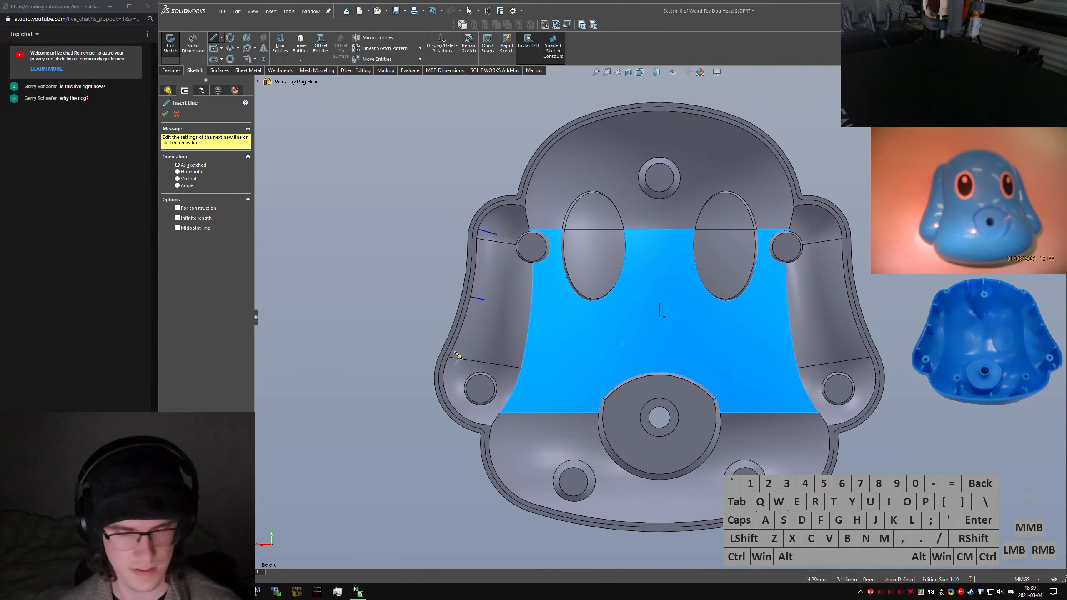
click(448, 357)
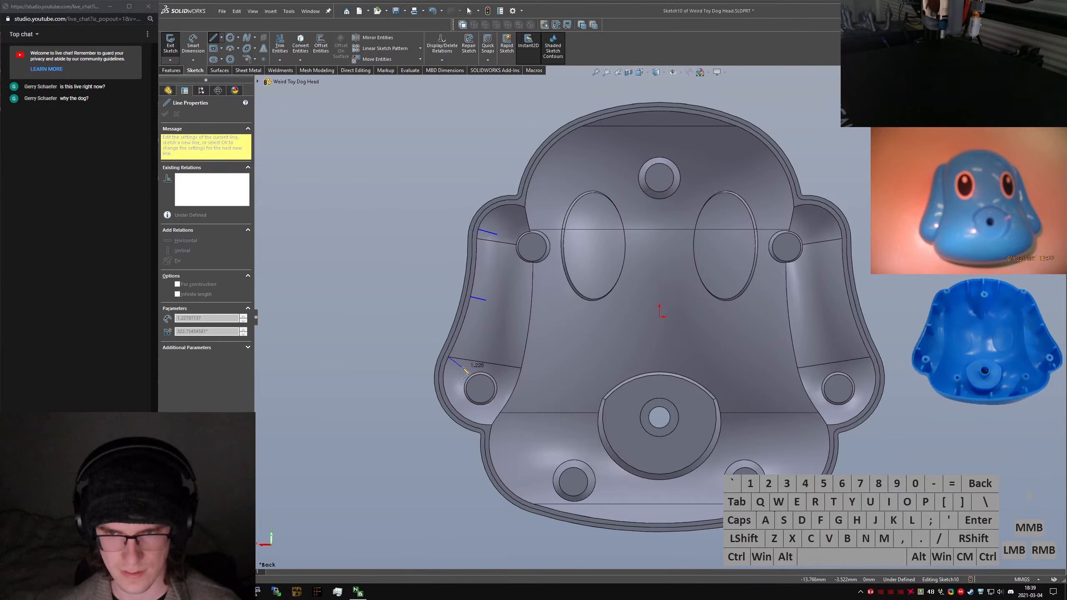
click(462, 367)
key(Escape)
Move the inner endpoint of the lower ear line slightly farther into the shell
click(457, 364)
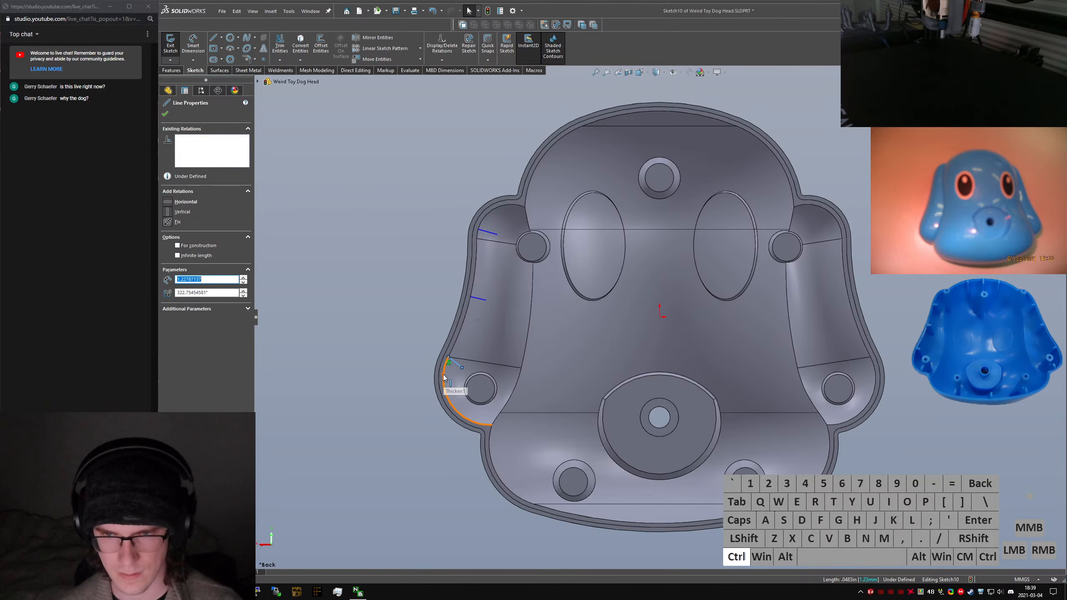
ctrl+click(443, 375)
key(Escape)
mouse_move(452, 405)
mouse_down()
mouse_move(470, 418)
mouse_move(447, 407)
mouse_up()
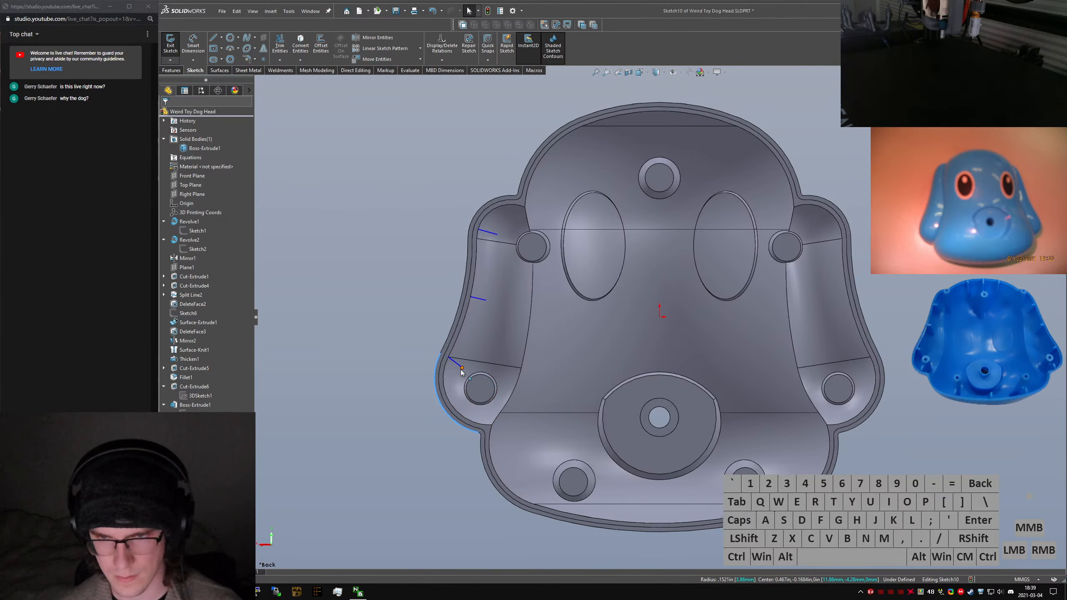
drag(462, 370, 451, 411)
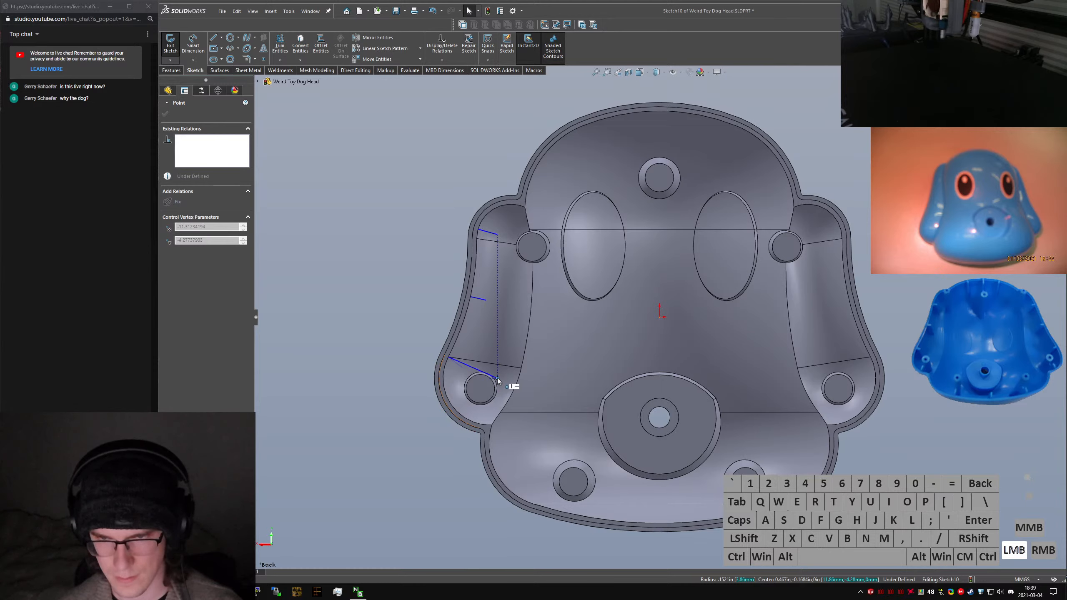
drag(489, 380, 465, 367)
click(485, 369)
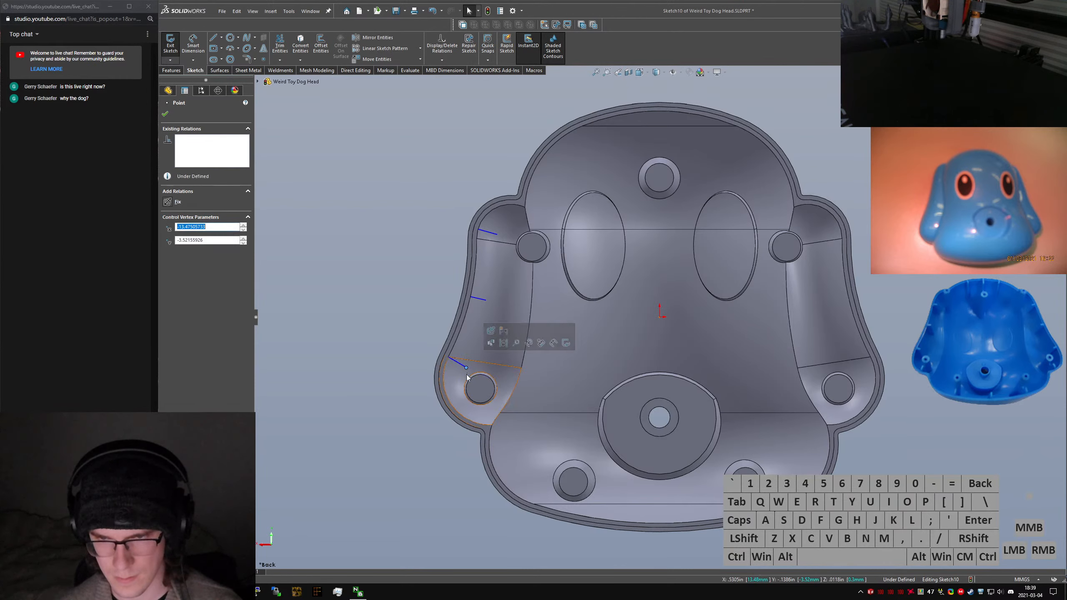
Convert the lower, upper and side outer edges of the left ear into sketch entities
click(440, 408)
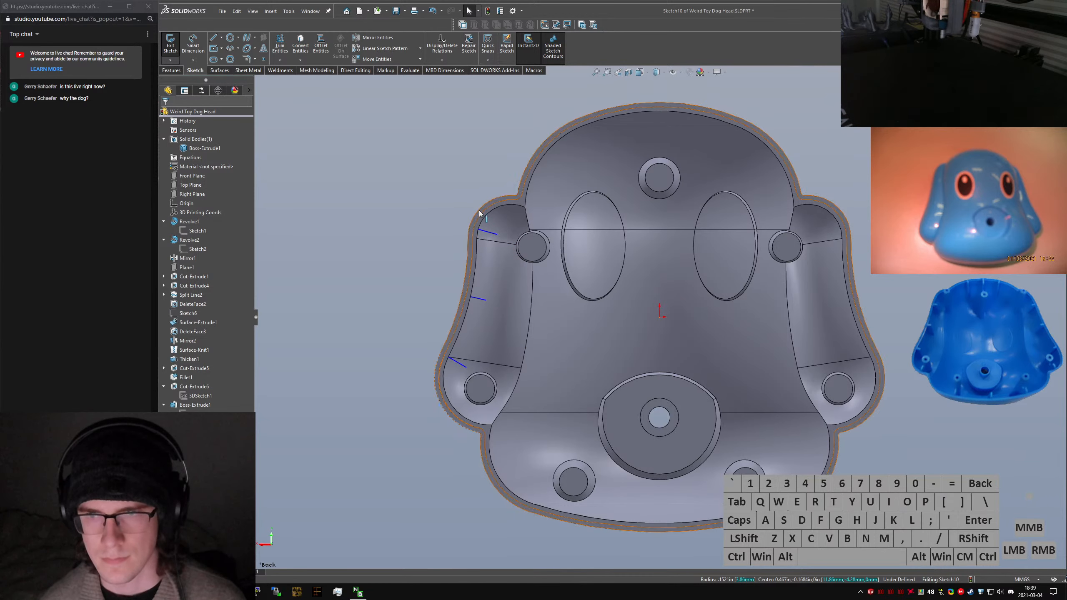
ctrl+click(467, 236)
ctrl+click(467, 257)
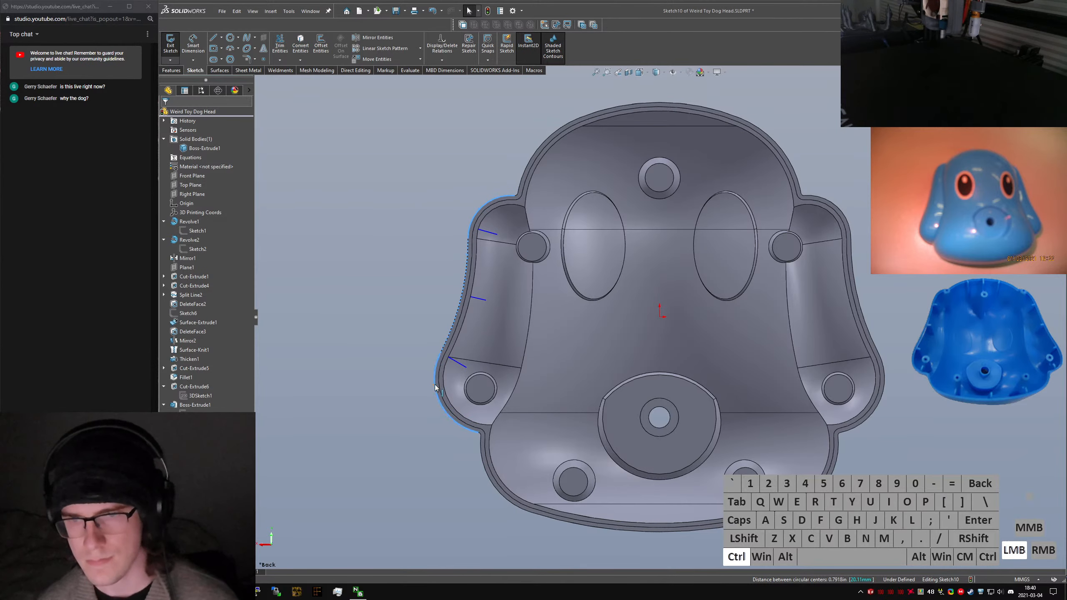
ctrl+click(437, 395)
click(314, 61)
Make the middle ear line coincident with the center point of the ear's long side arc
scroll(469, 298, up, 3)
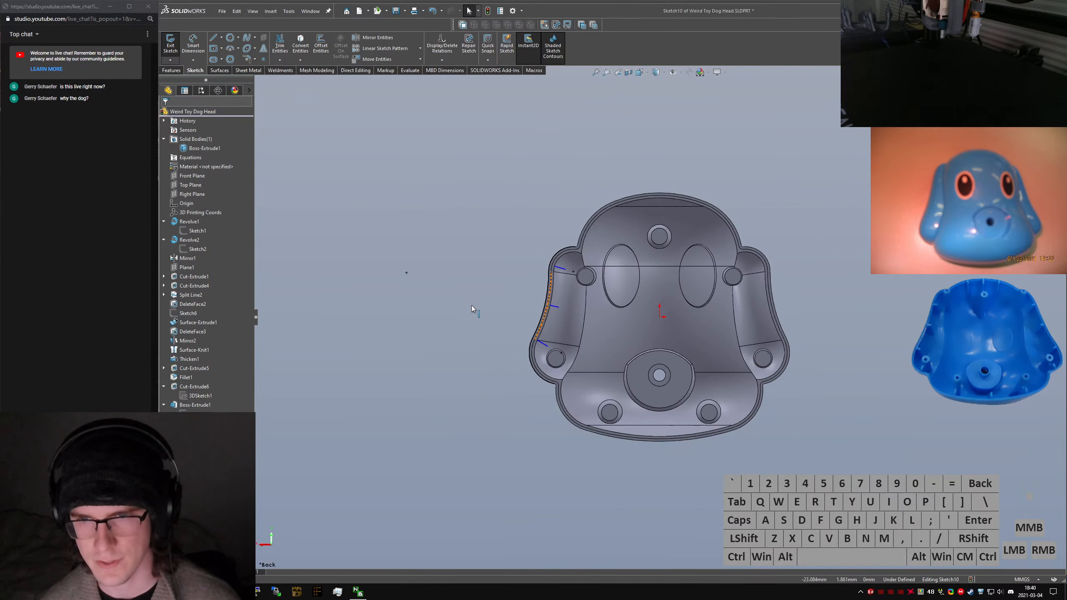
ctrl+click(407, 273)
key(ctrl+alt+d)
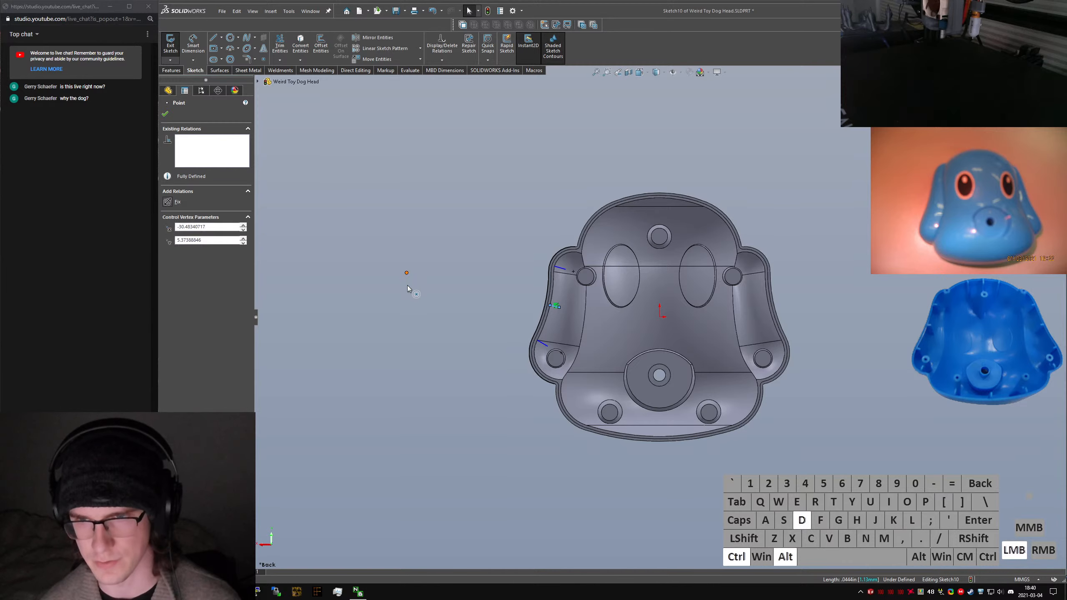
click(437, 299)
Make the lower and upper ear lines coincident with the center points of the lower and upper ear arcs
scroll(528, 311, down, 5)
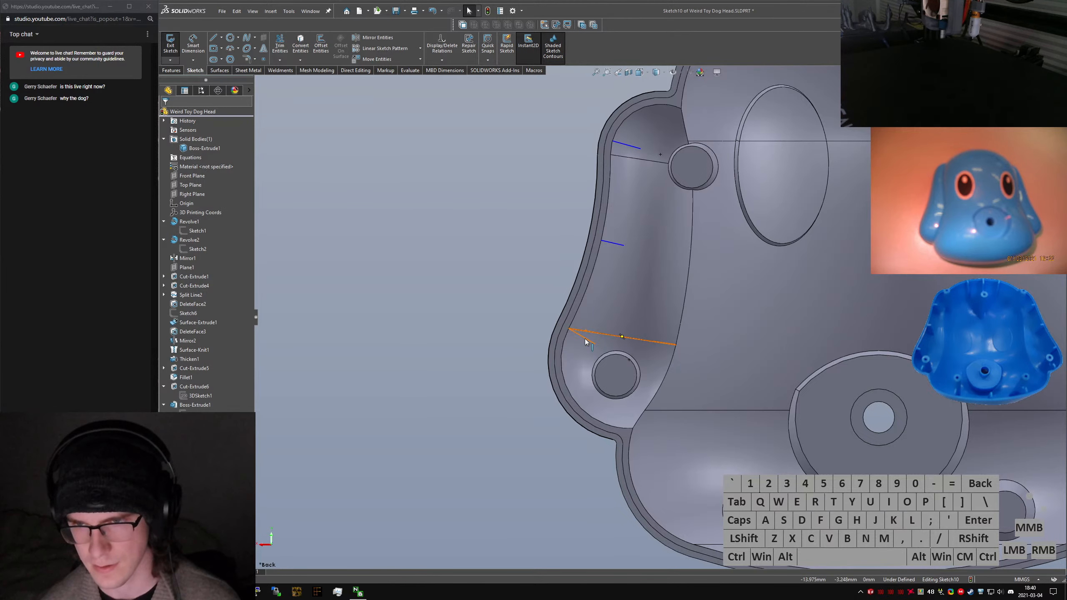
click(586, 339)
scroll(658, 316, up, 1)
ctrl+click(630, 360)
key(ctrl+alt+d)
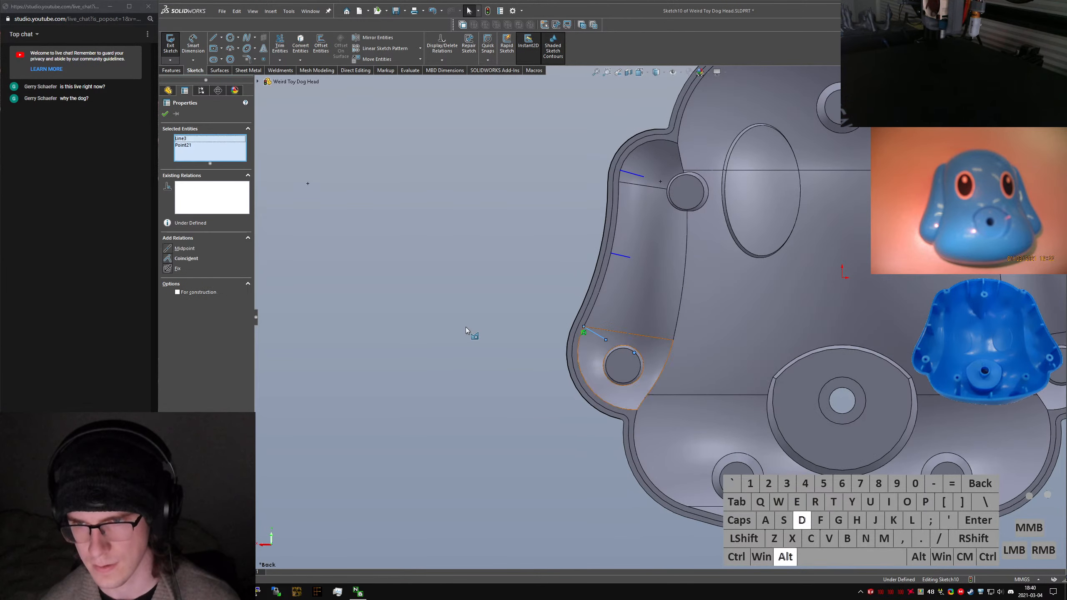
click(465, 327)
click(633, 172)
ctrl+click(660, 182)
key(ctrl+alt+d)
click(478, 211)
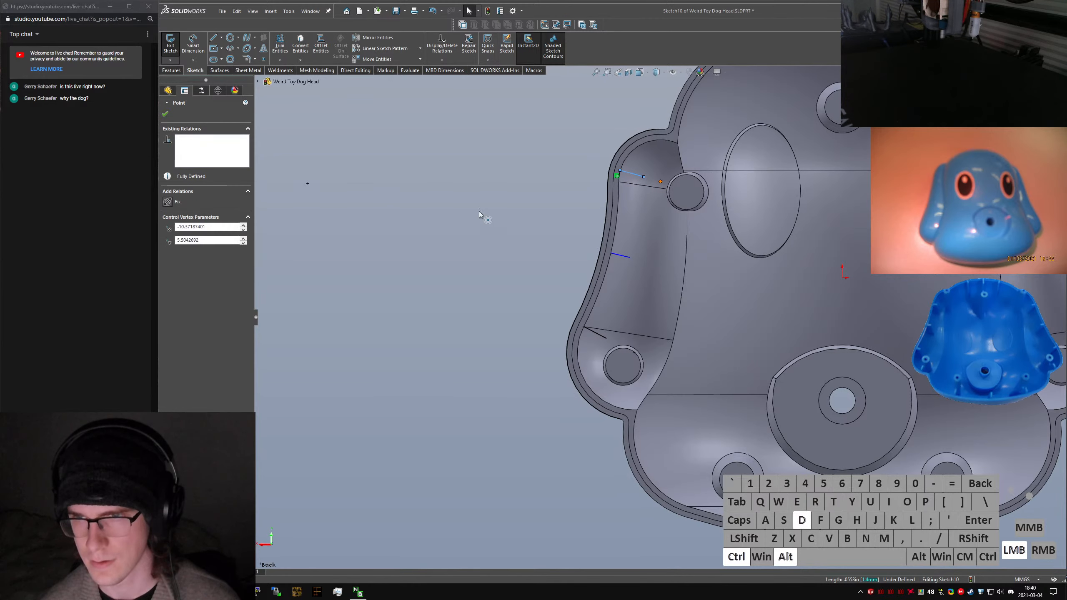
mouse_move(504, 124)
mouse_down()
mouse_move(554, 178)
mouse_move(657, 395)
mouse_up()
key(alt+q)
click(517, 336)
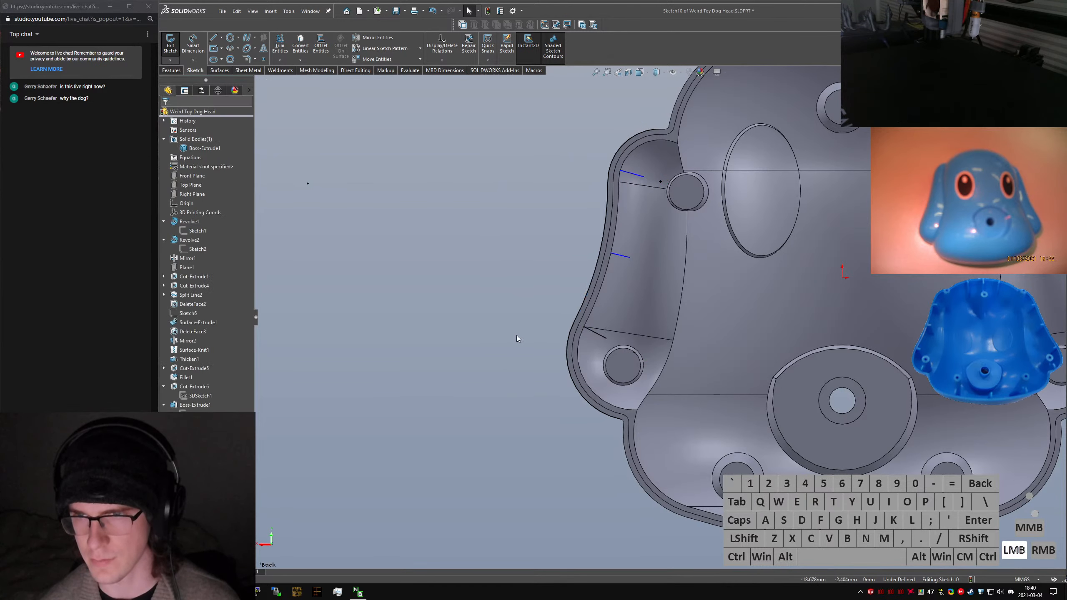
right_drag(518, 334, 645, 243)
key(Escape)
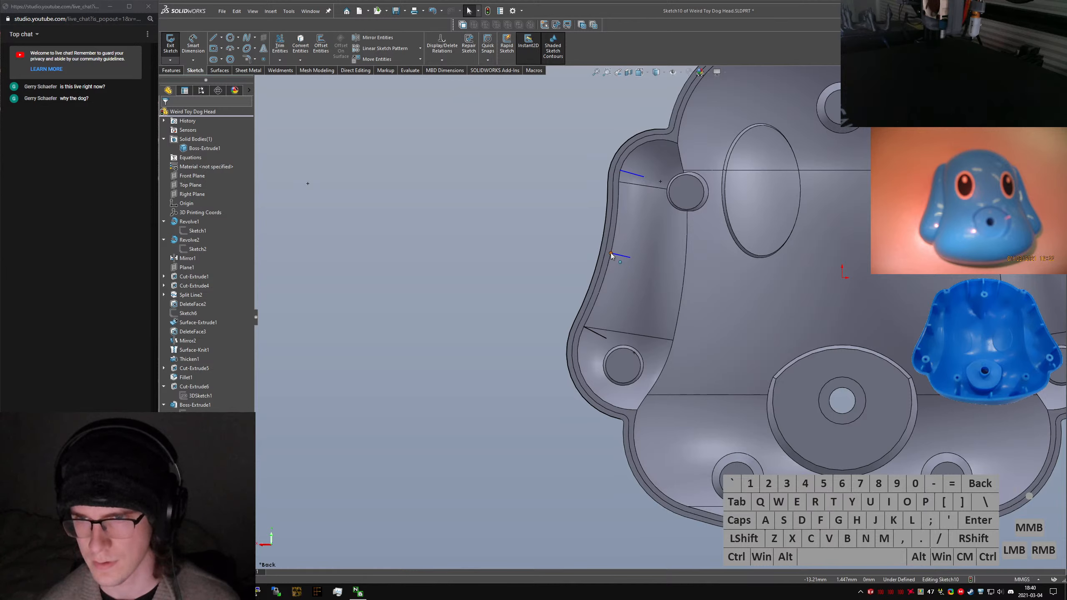
Make the outer endpoint of the middle ear line coincident with the ear's inner side edge
click(611, 255)
ctrl+click(610, 246)
click(186, 248)
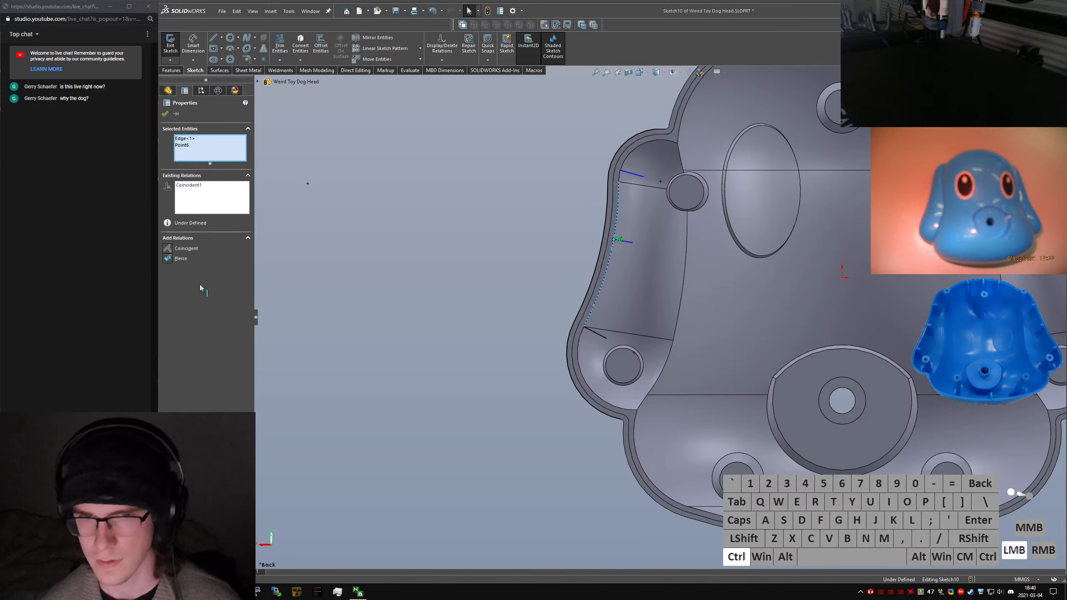
click(487, 286)
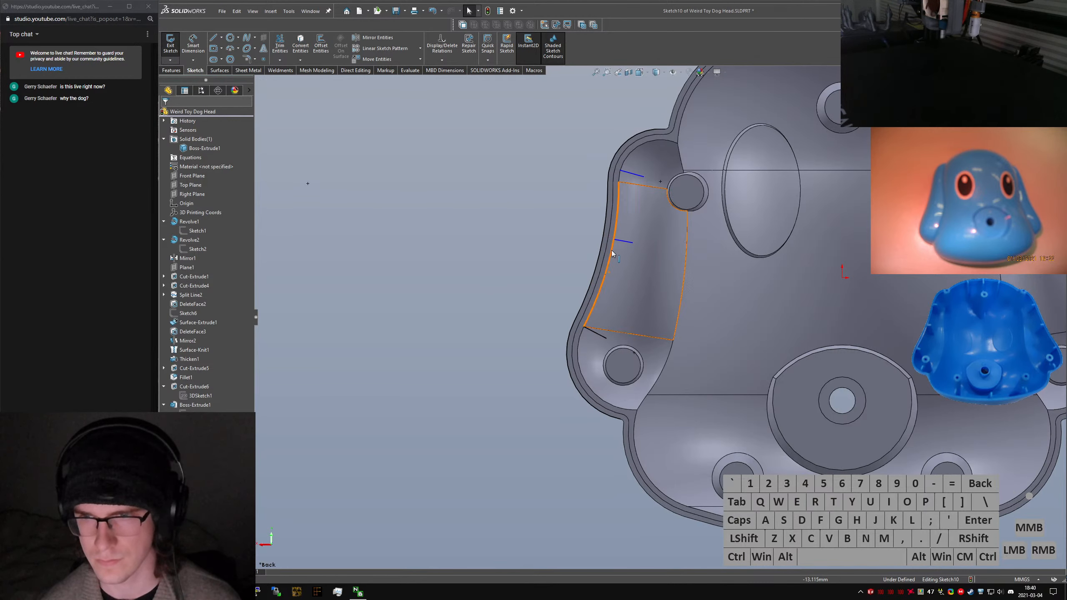
Convert the left ear's inner side edge into a sketch spline and set it as construction geometry
right_click(612, 254)
click(634, 258)
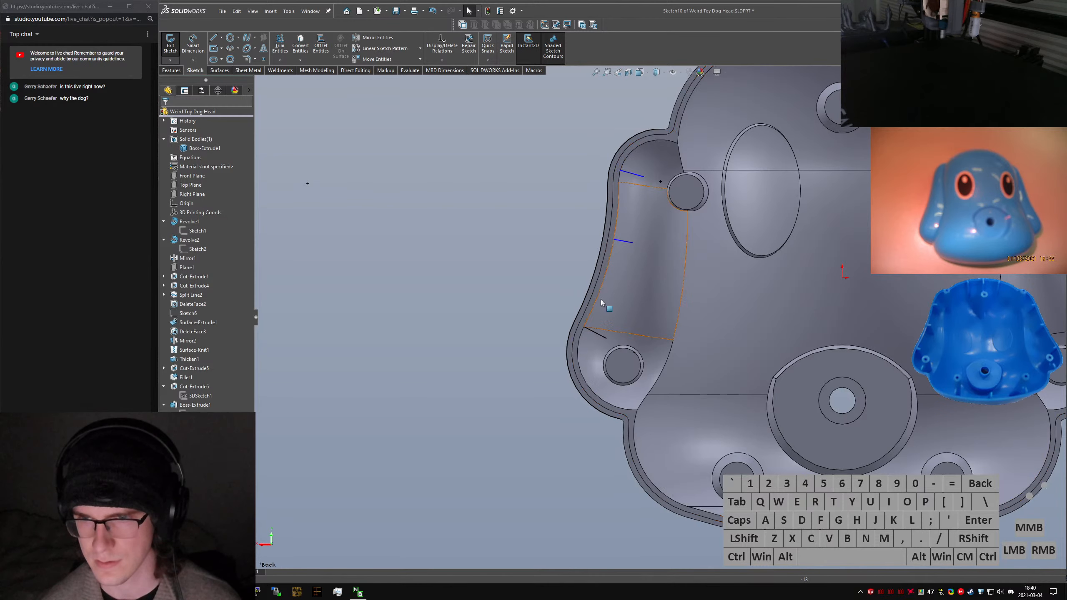
click(597, 294)
click(301, 46)
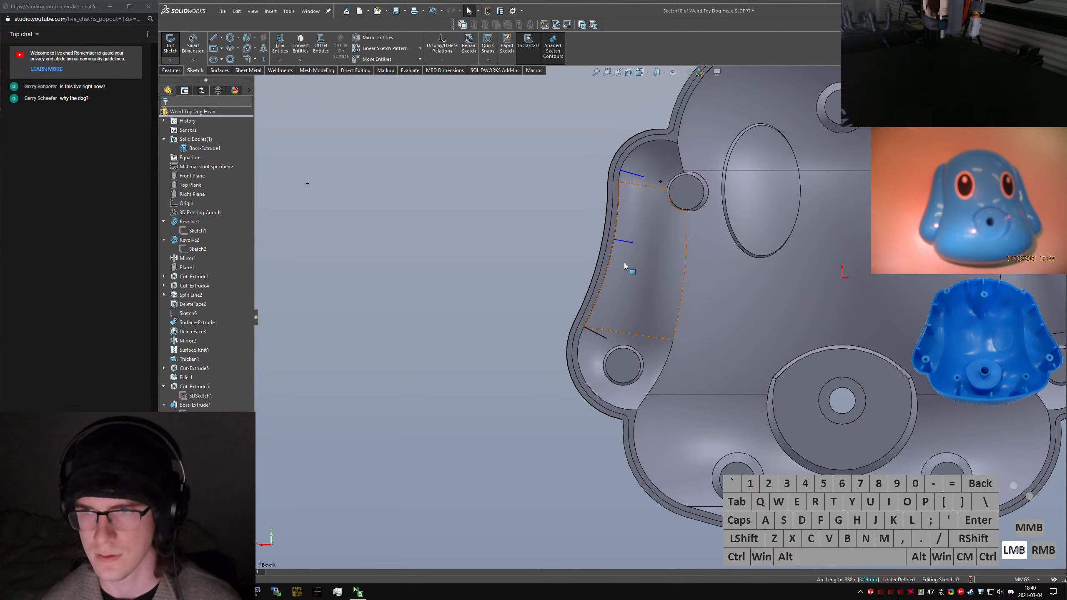
click(613, 248)
key(alt+c)
key(ctrl)
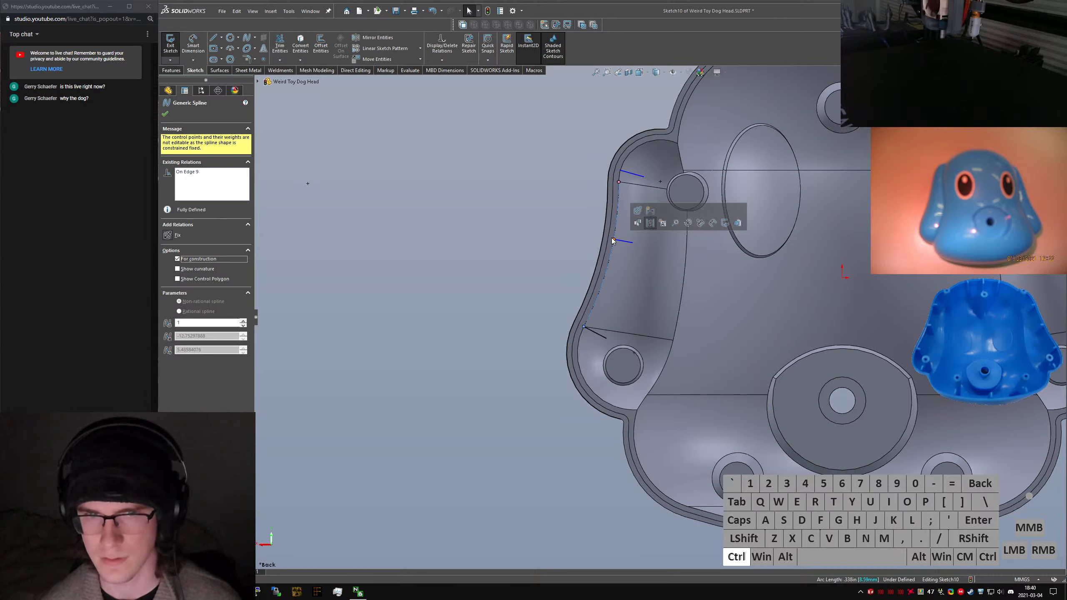
Move the middle ear line's outer endpoint slightly down along the inner side edge
right_click(612, 249)
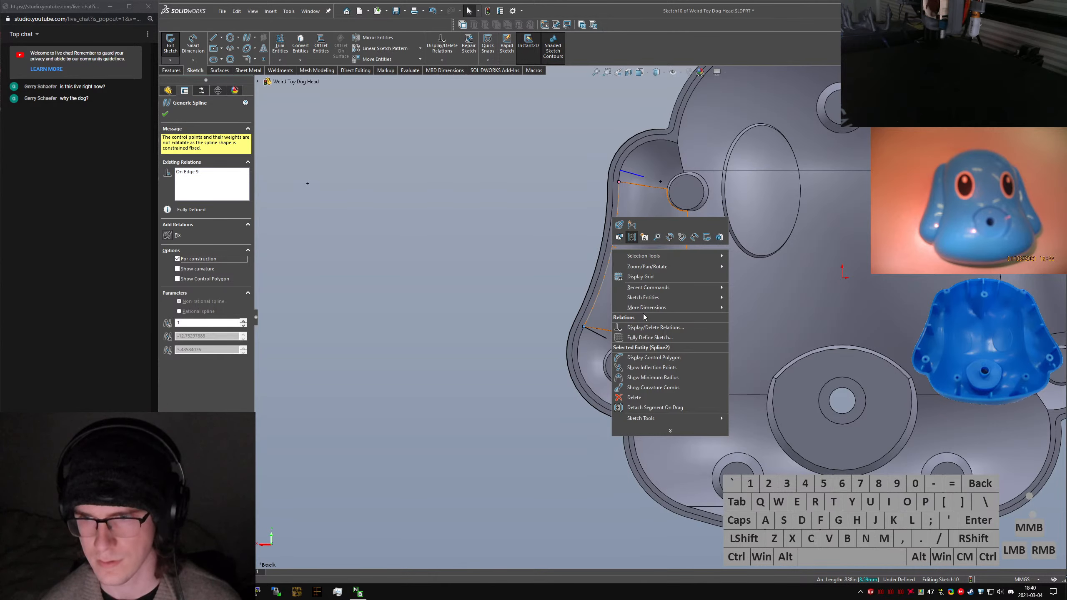
key(Escape)
mouse_move(614, 241)
mouse_down()
mouse_move(610, 274)
mouse_move(610, 250)
mouse_up()
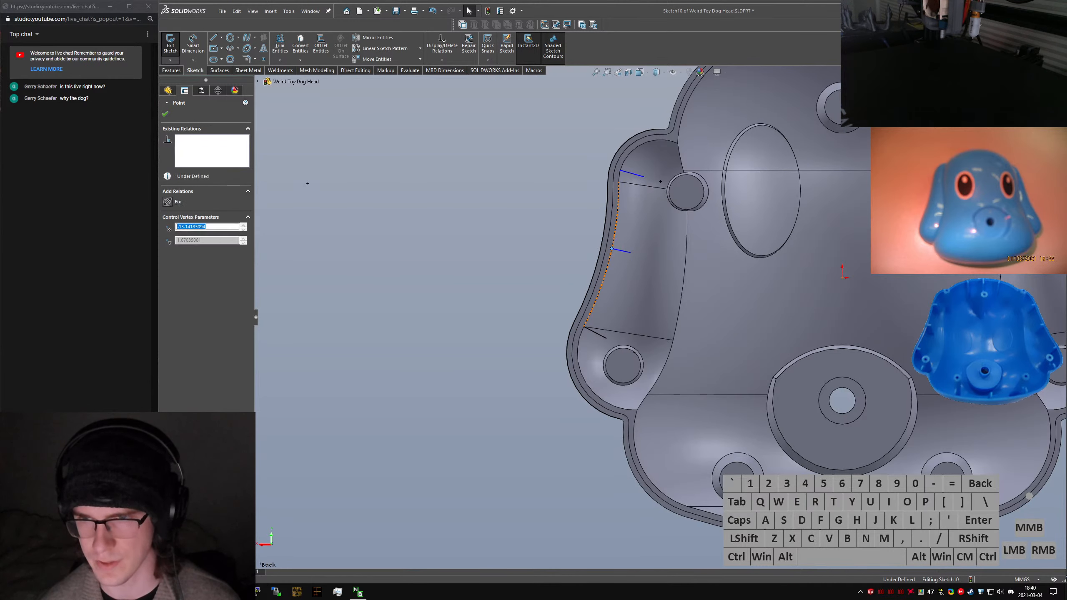
click(613, 250)
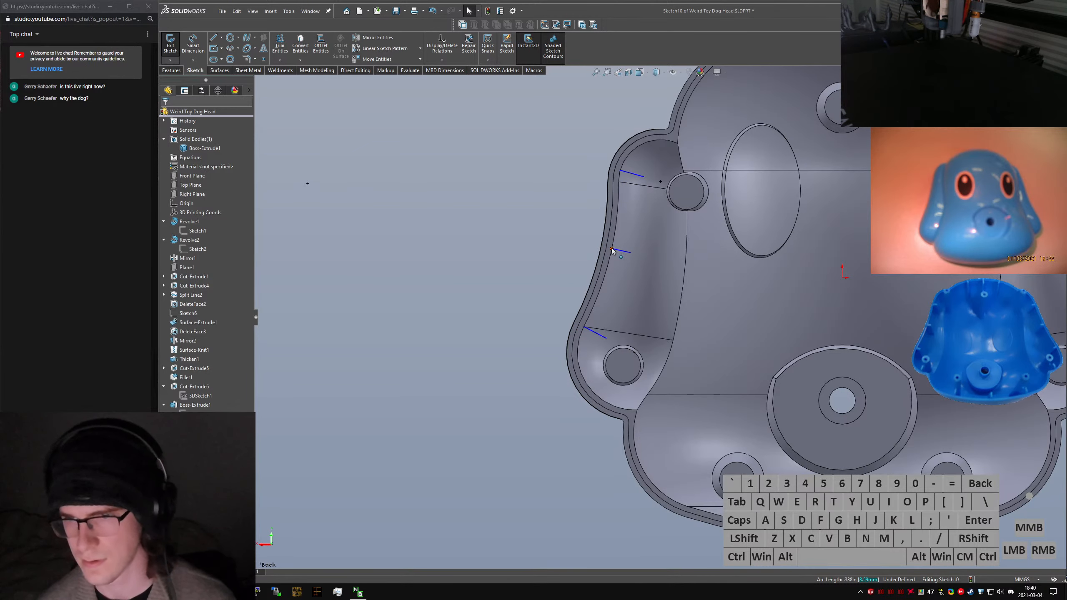
drag(584, 327, 604, 342)
right_drag(592, 338, 620, 249)
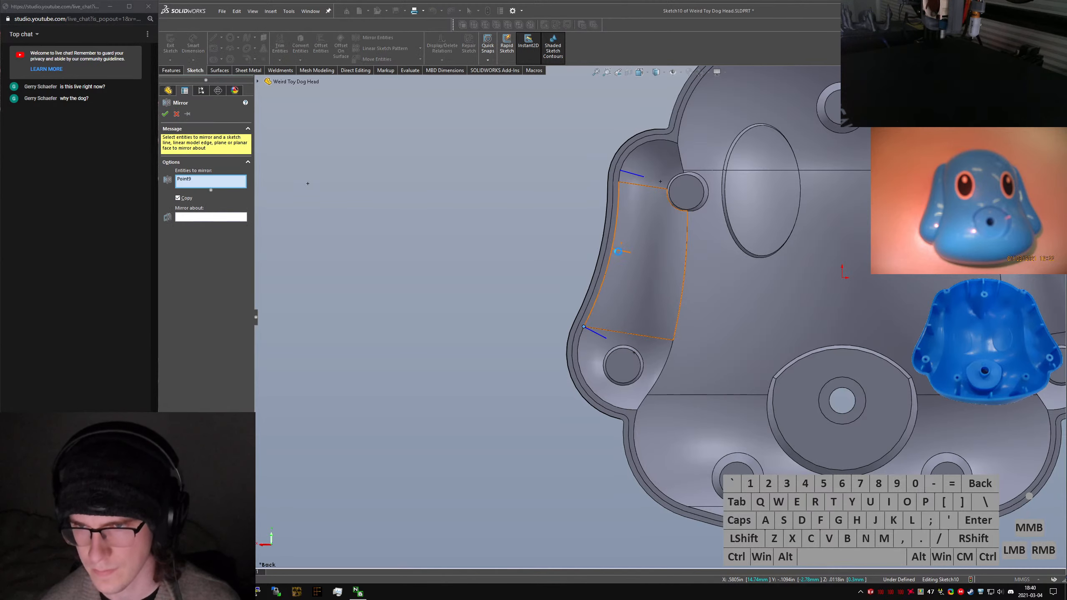
key(Escape)
Dimension the middle ear line's length to 1.2 mm
right_drag(472, 368, 521, 230)
click(621, 250)
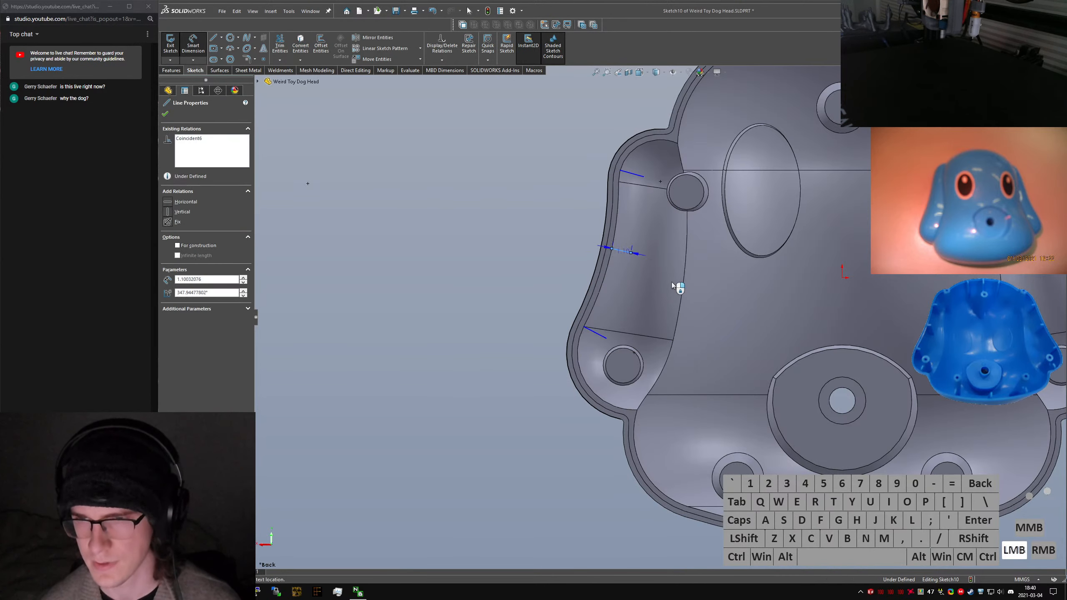
click(652, 304)
text(1.2)
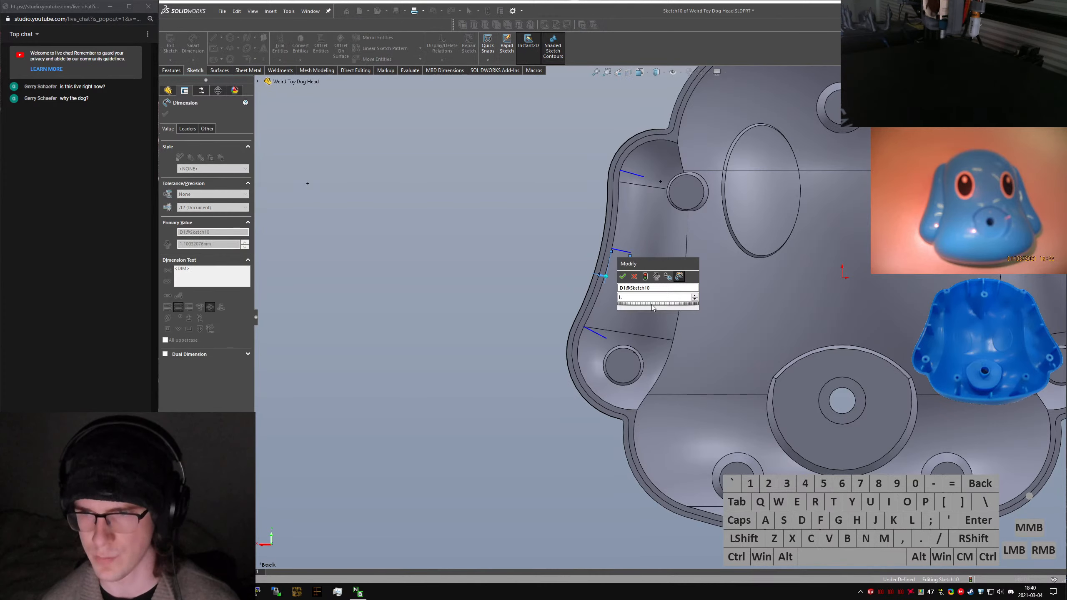
key(Return)
key(Escape)
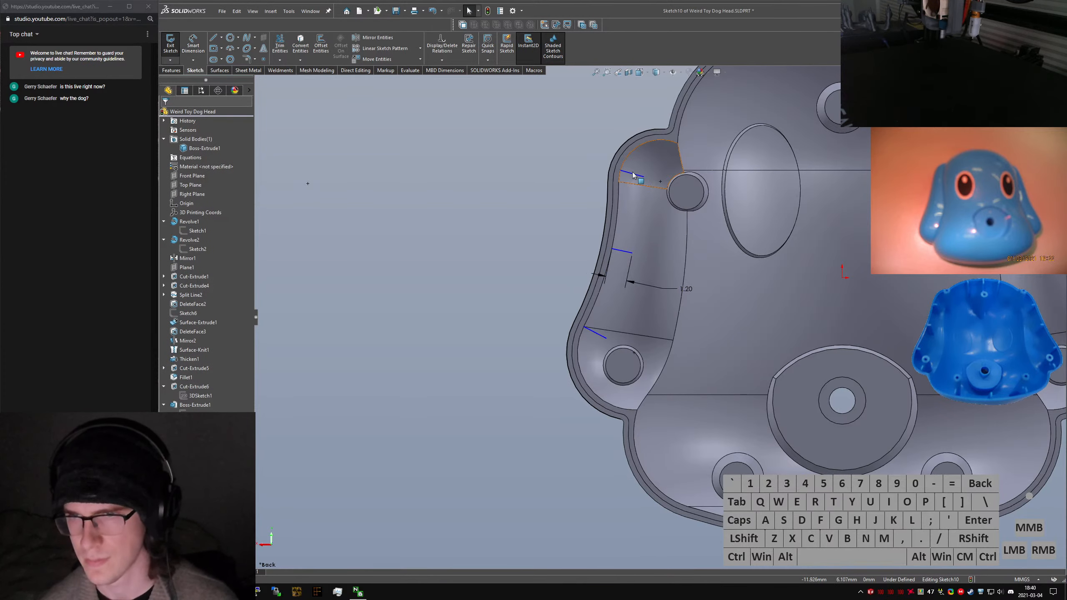
Make the three short rib lines inside the left ear equal in length
click(633, 174)
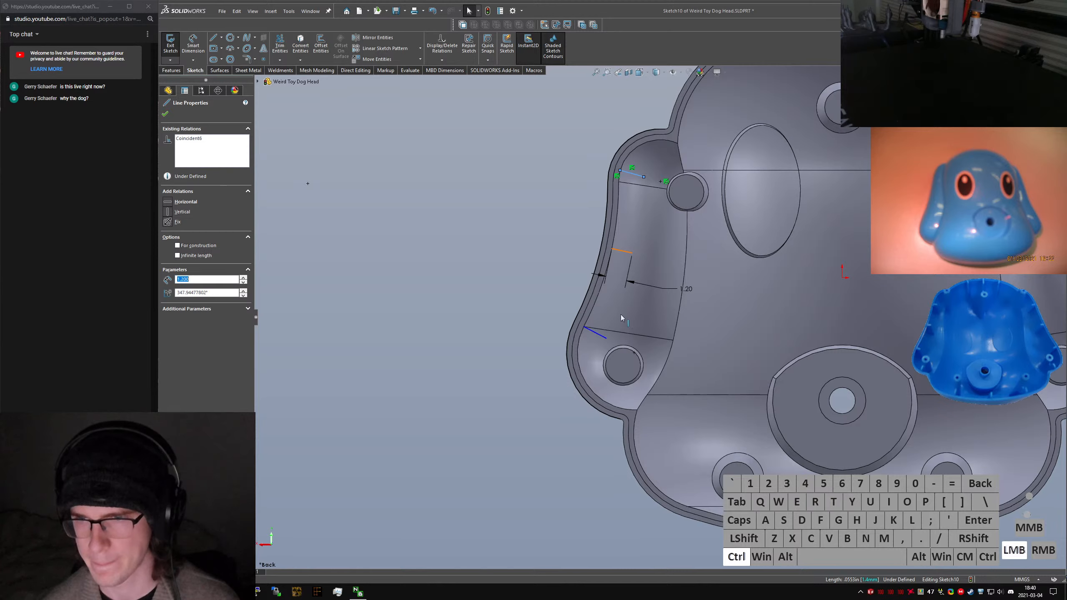
ctrl+click(622, 252)
ctrl+click(601, 338)
click(606, 339)
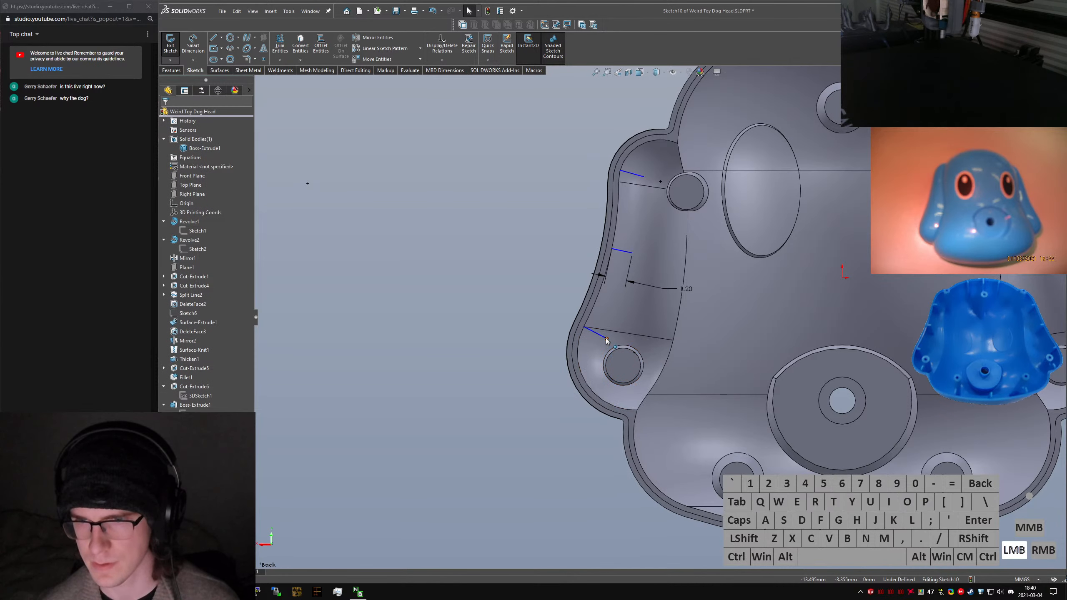
click(462, 263)
drag(488, 130, 643, 376)
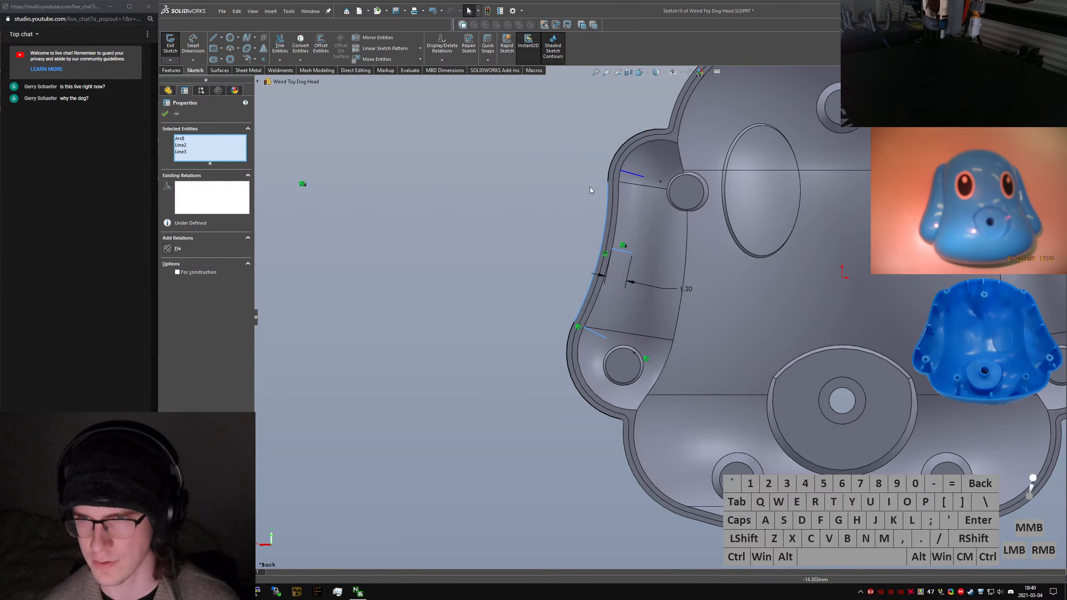
ctrl+click(634, 175)
click(514, 219)
click(635, 175)
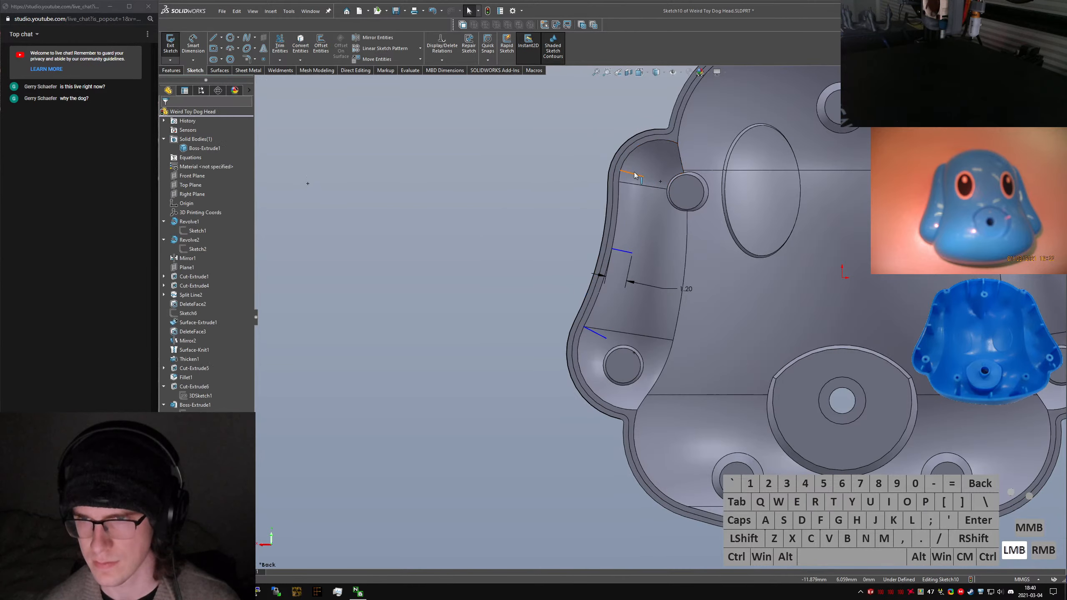
ctrl+click(595, 333)
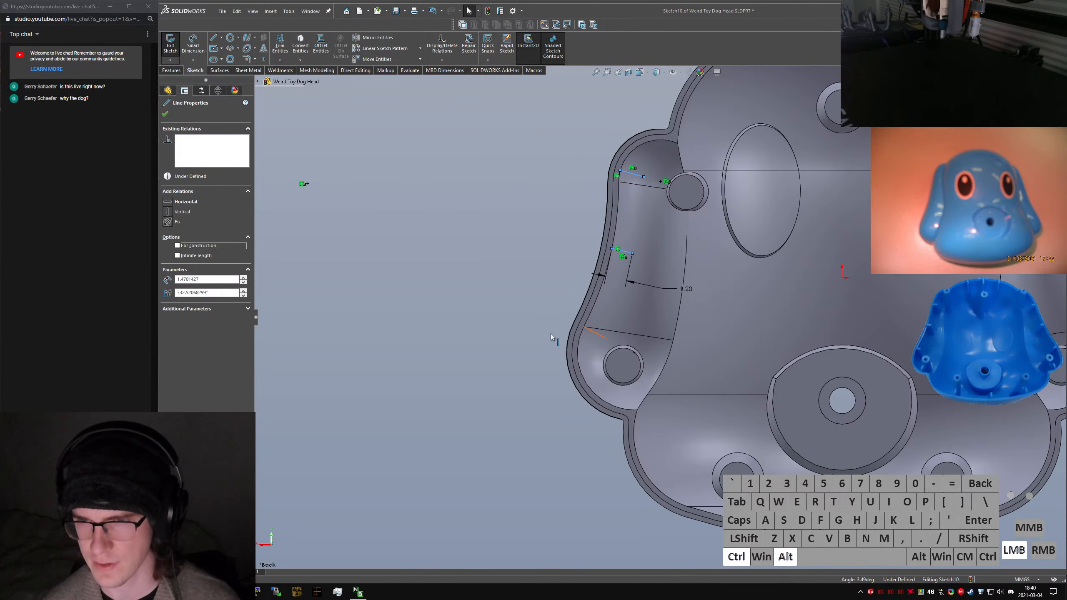
key(q)
click(532, 319)
Select the chain of three outline arcs around the left ear and set them as construction geometry
right_click(588, 285)
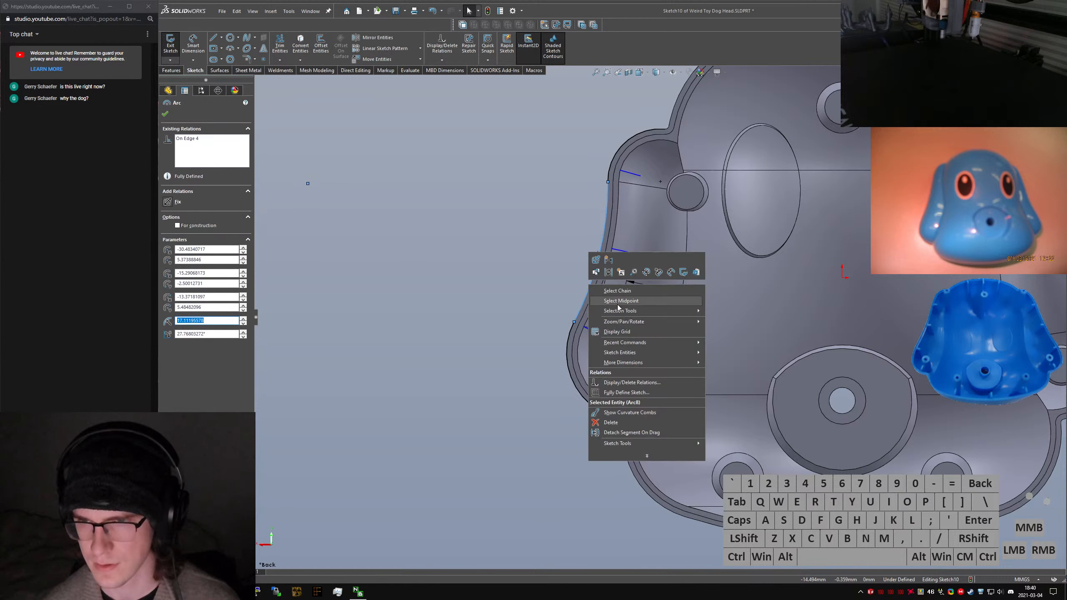
click(632, 301)
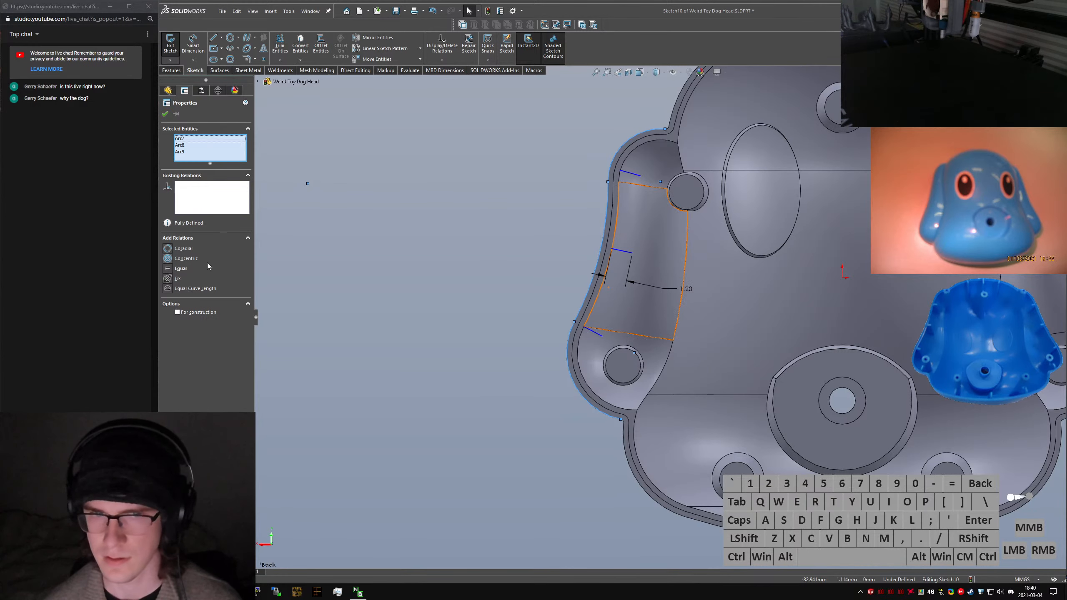
click(201, 313)
click(475, 264)
scroll(673, 291, up, 1)
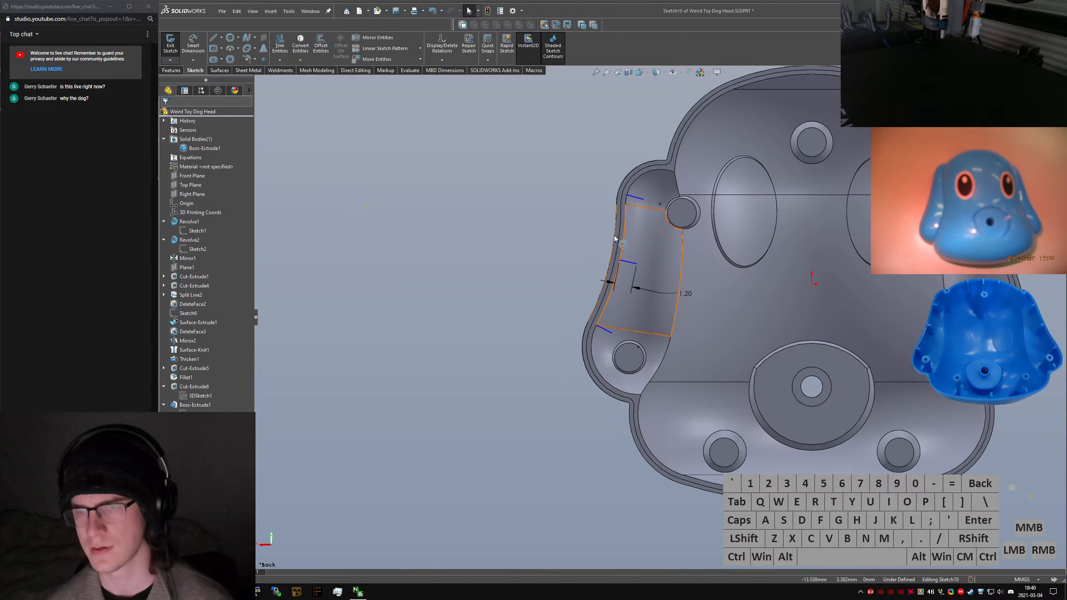
Swing the upper ear line by its inner endpoint and dimension its angle from horizontal as 20°
scroll(615, 238, down, 1)
drag(658, 192, 655, 190)
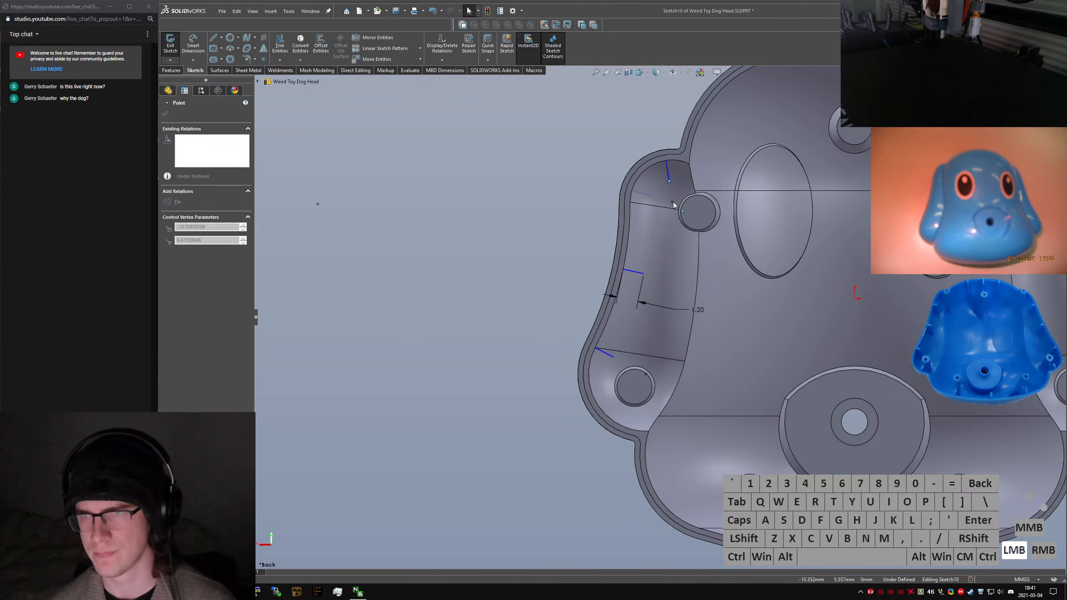
drag(652, 196, 653, 195)
right_click(654, 196)
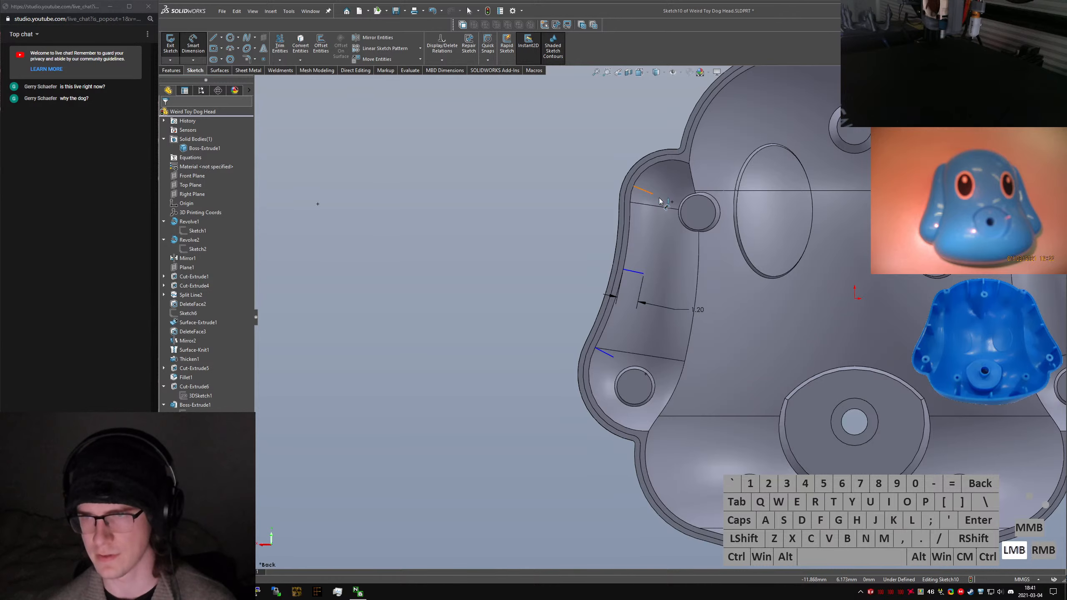
click(652, 194)
click(634, 187)
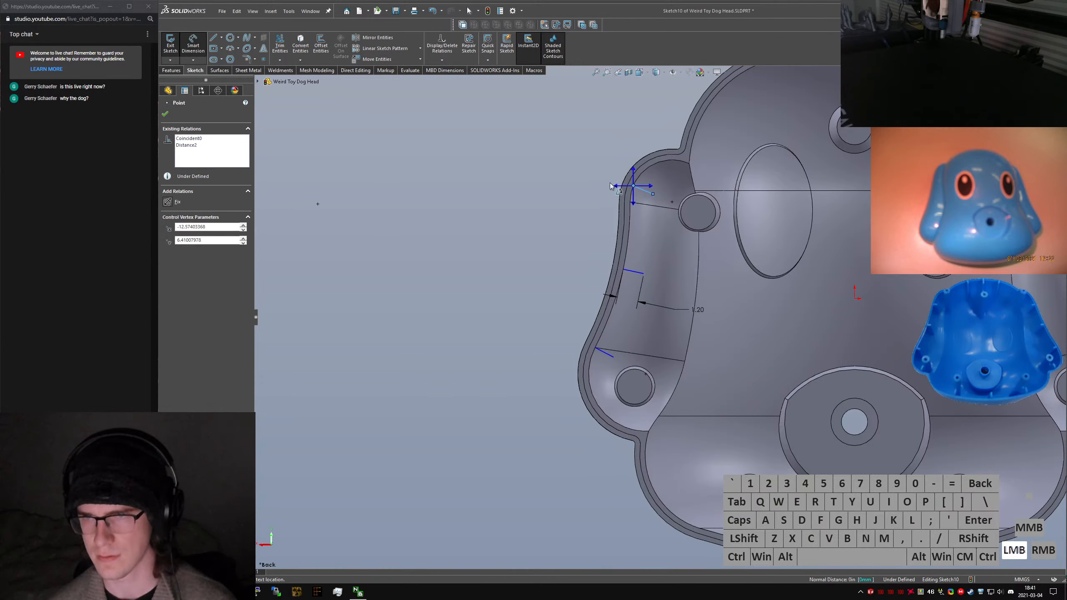
double_click(576, 191)
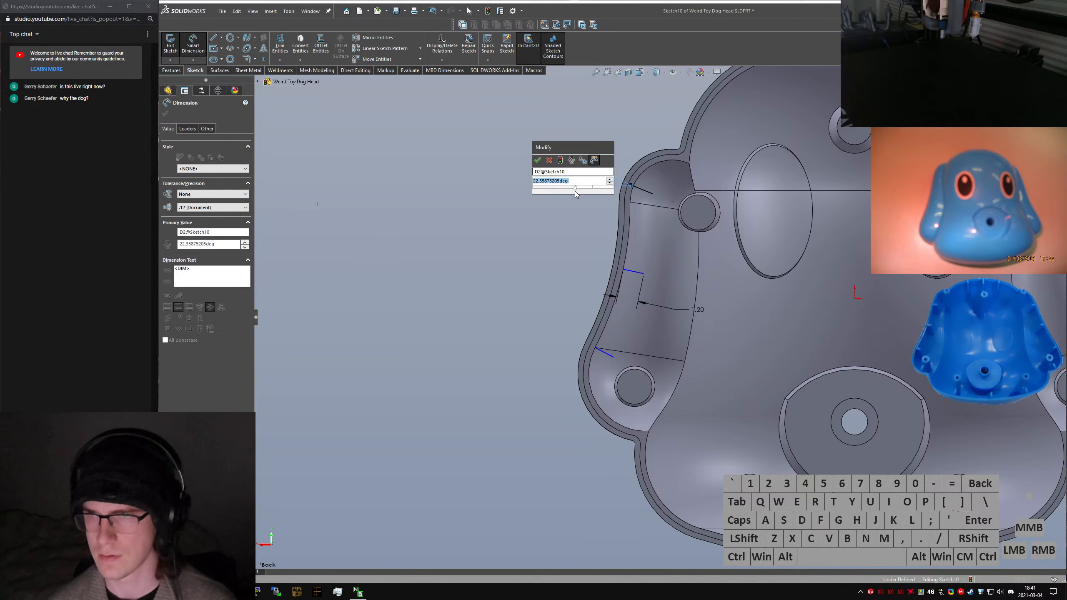
key(Return)
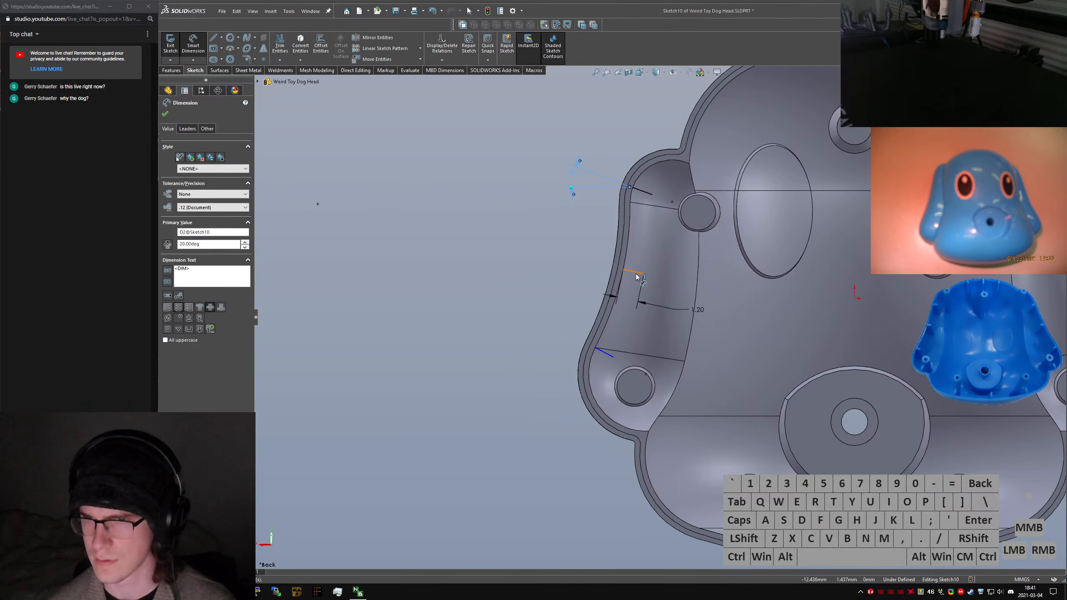
key(Escape)
Dimension the vertical distance between the outer endpoints of the upper and middle ear lines as 4.5 mm
right_drag(643, 292, 634, 265)
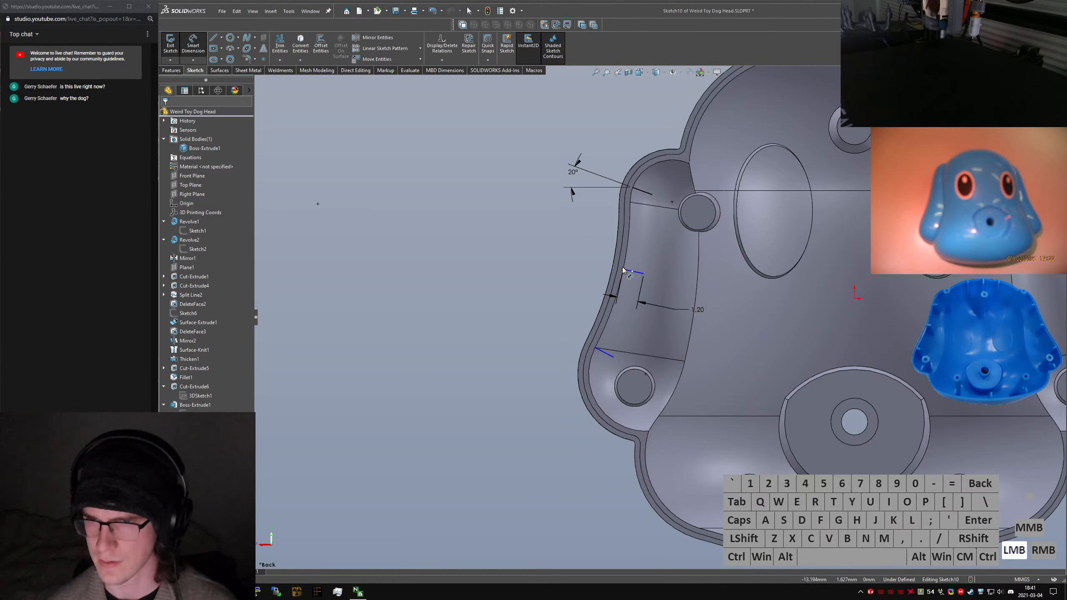
click(624, 271)
click(602, 226)
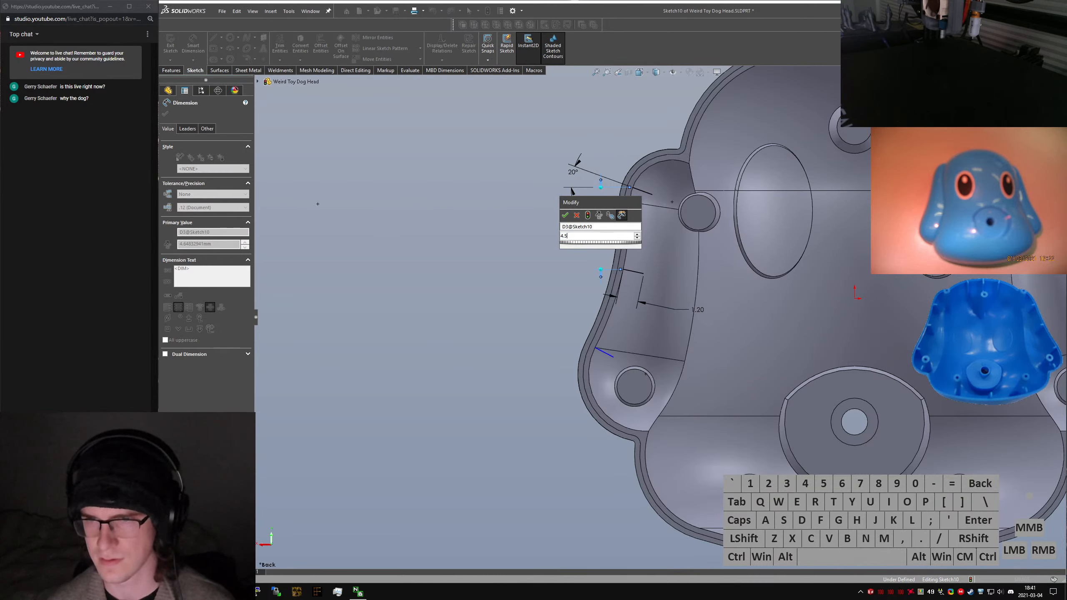
key(Return)
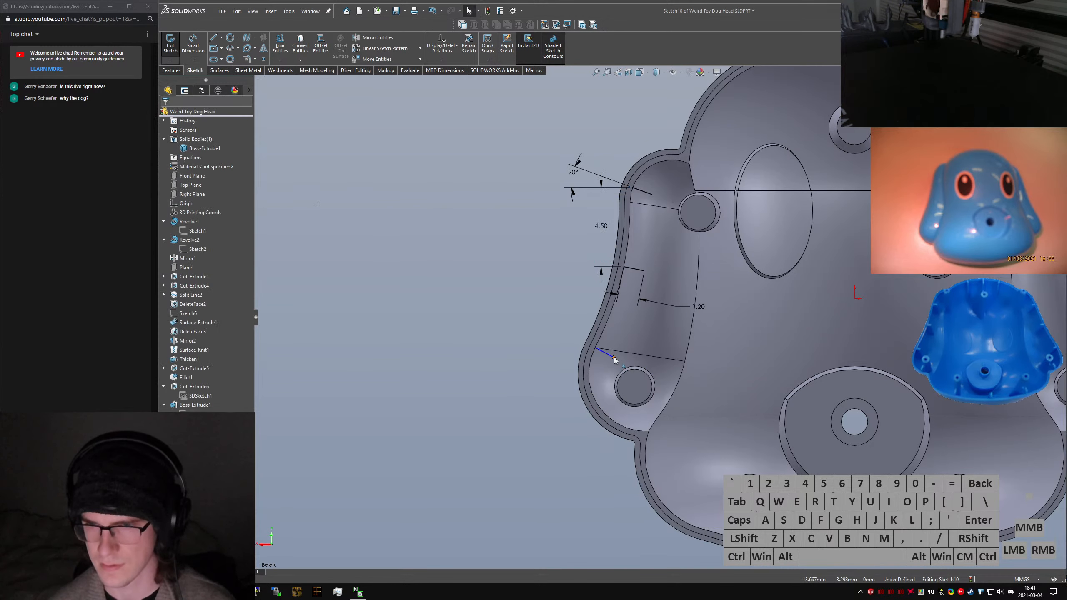
Try to attach the lower ear line's outer endpoint to the corner at the end of the ear's inner side edge
drag(614, 360, 618, 362)
click(598, 354)
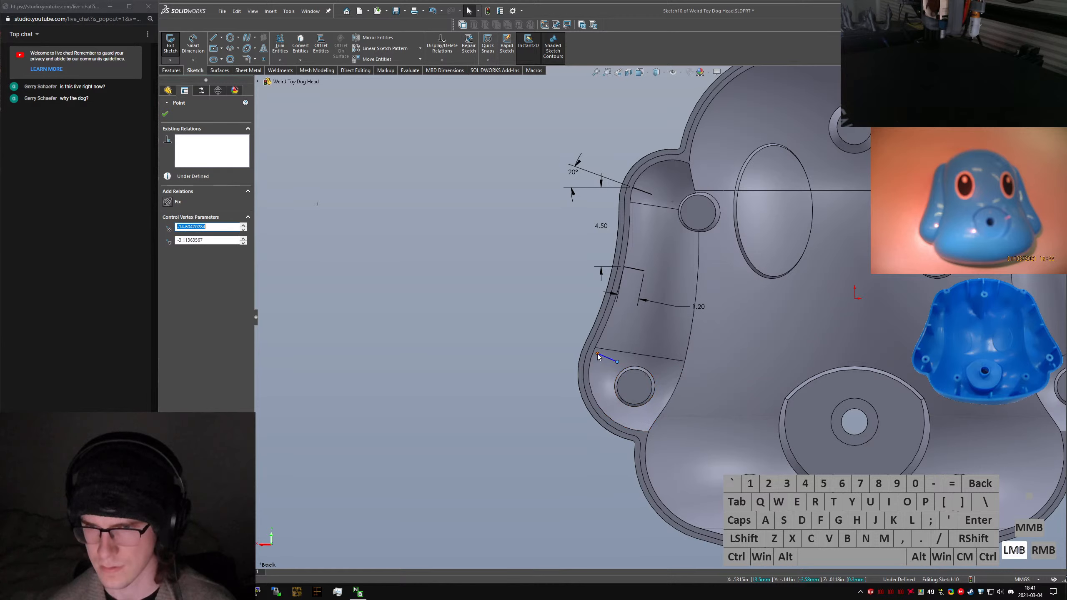
ctrl+click(595, 348)
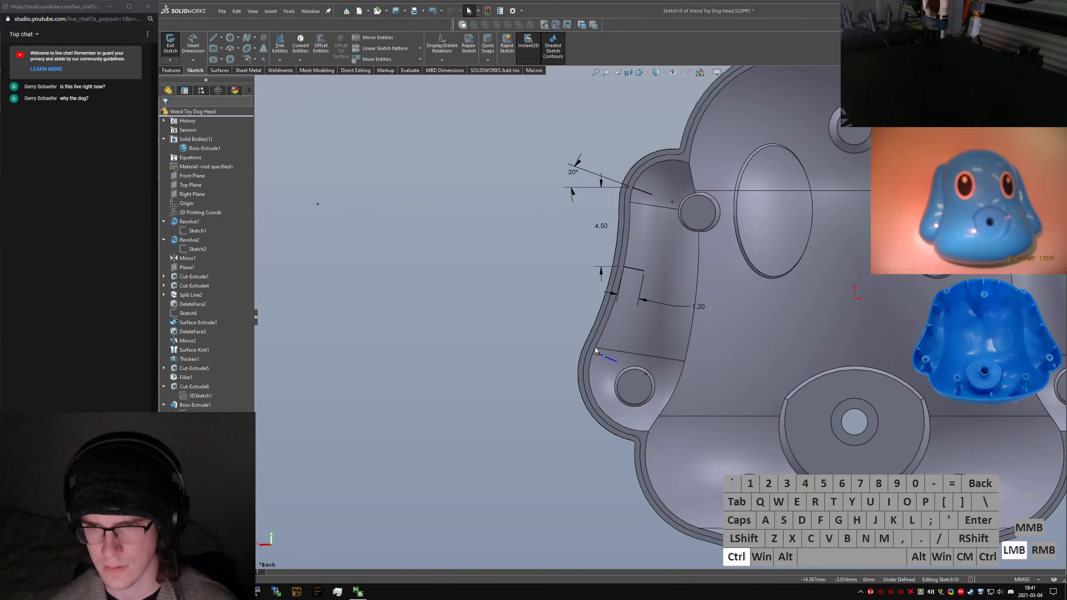
click(495, 335)
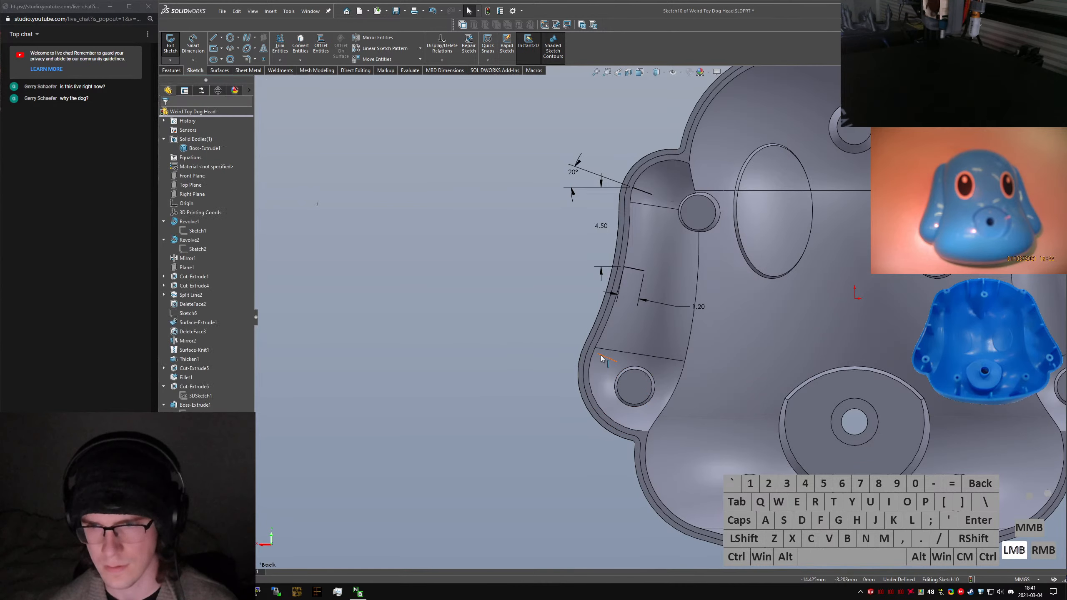
scroll(588, 359, down, 5)
ctrl+click(614, 344)
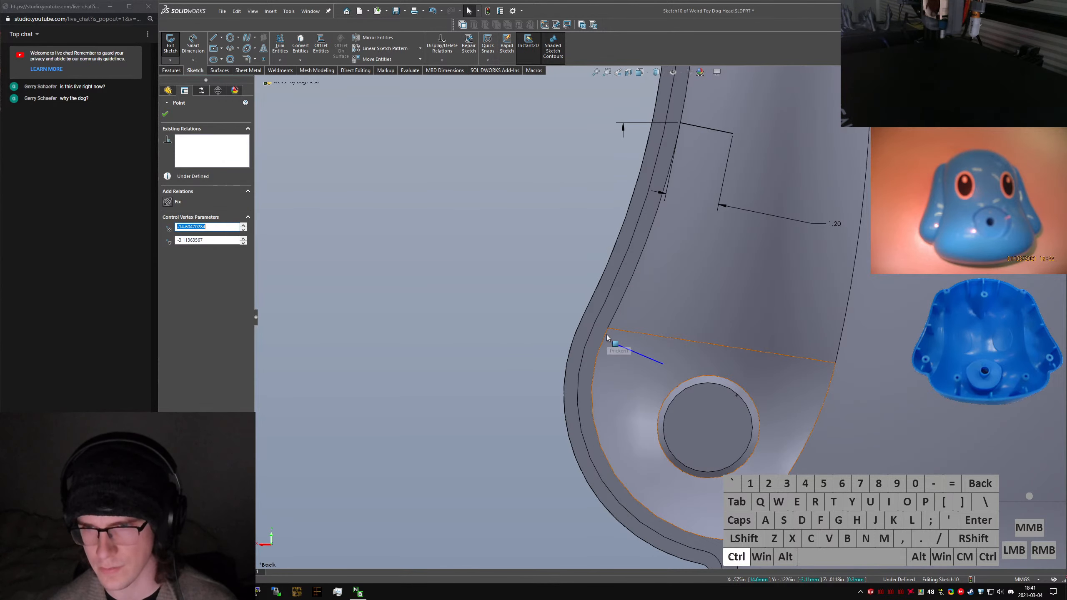
ctrl+click(607, 335)
click(413, 211)
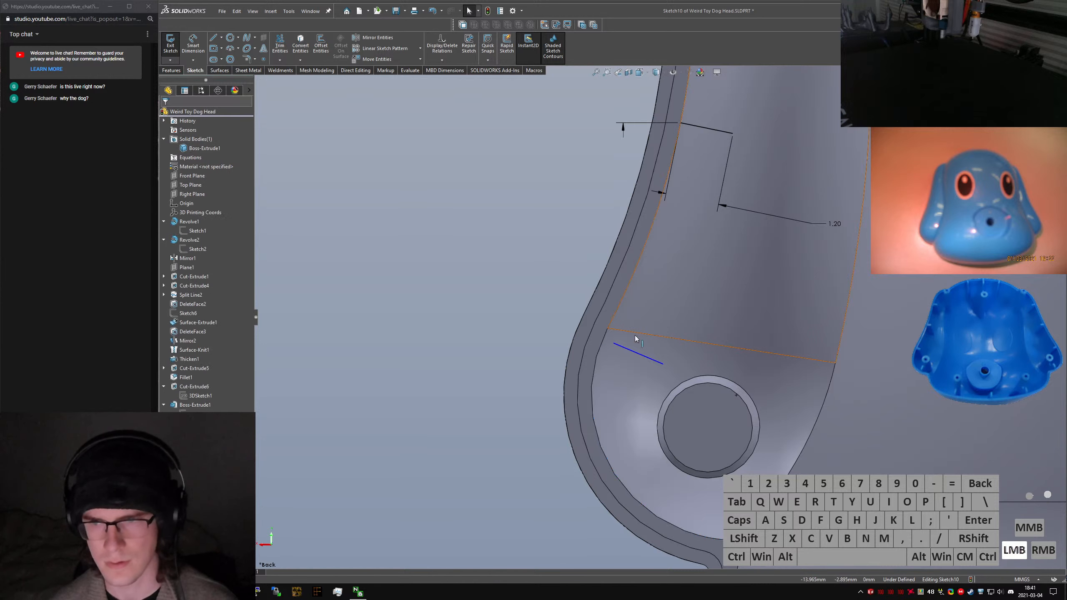
Delete the lower ear line from the sketch
click(614, 343)
drag(393, 269, 675, 406)
key(Delete)
click(476, 290)
Sketch a new lower ear line about 1.13 mm long from the lower end of the inner side edge toward the round post
right_drag(643, 319, 671, 323)
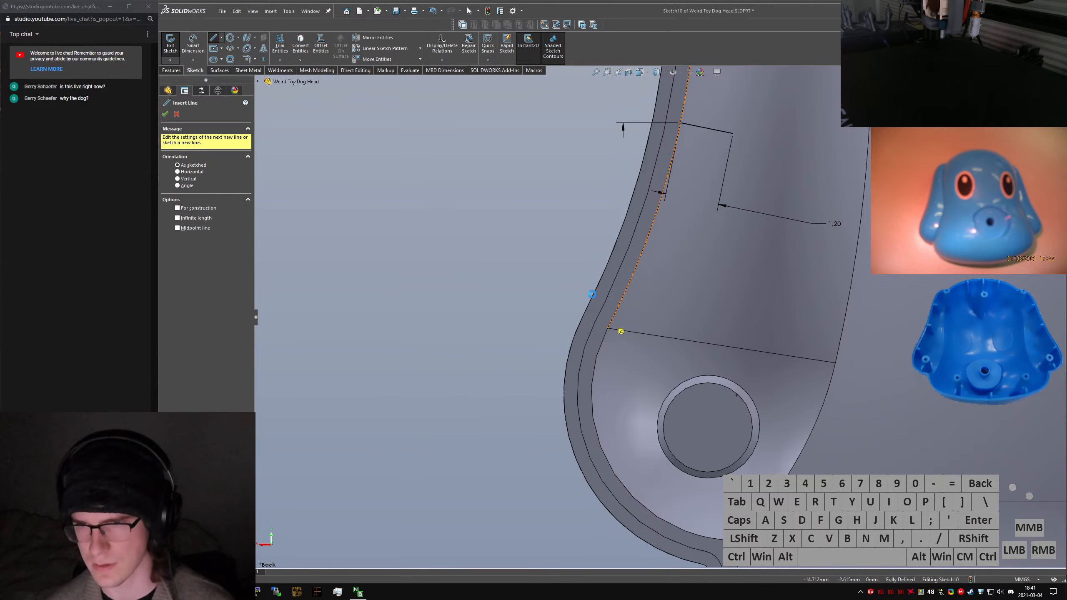
key(Escape)
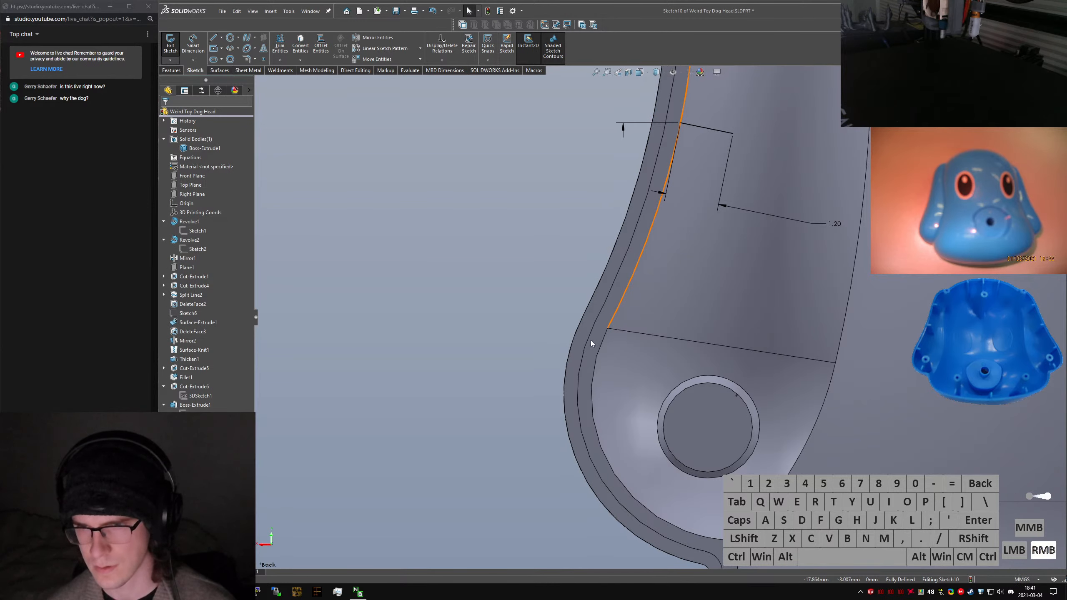
right_drag(591, 344, 607, 330)
click(608, 329)
click(647, 360)
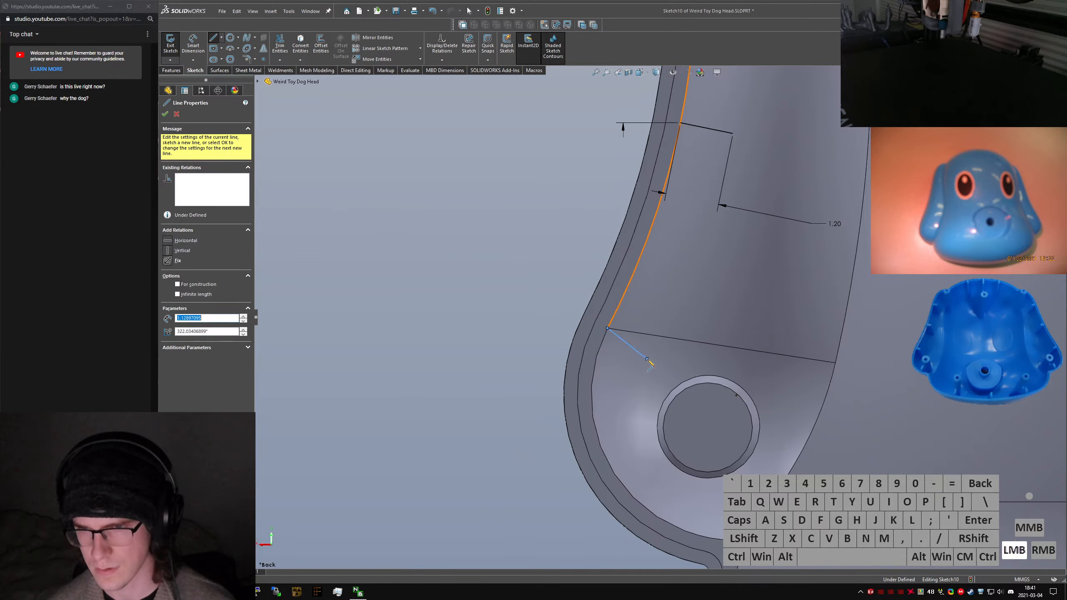
key(Escape)
Make the new lower ear line coincident with the lower outline arc's centre point, keeping it as solid geometry
click(638, 353)
key(alt+c)
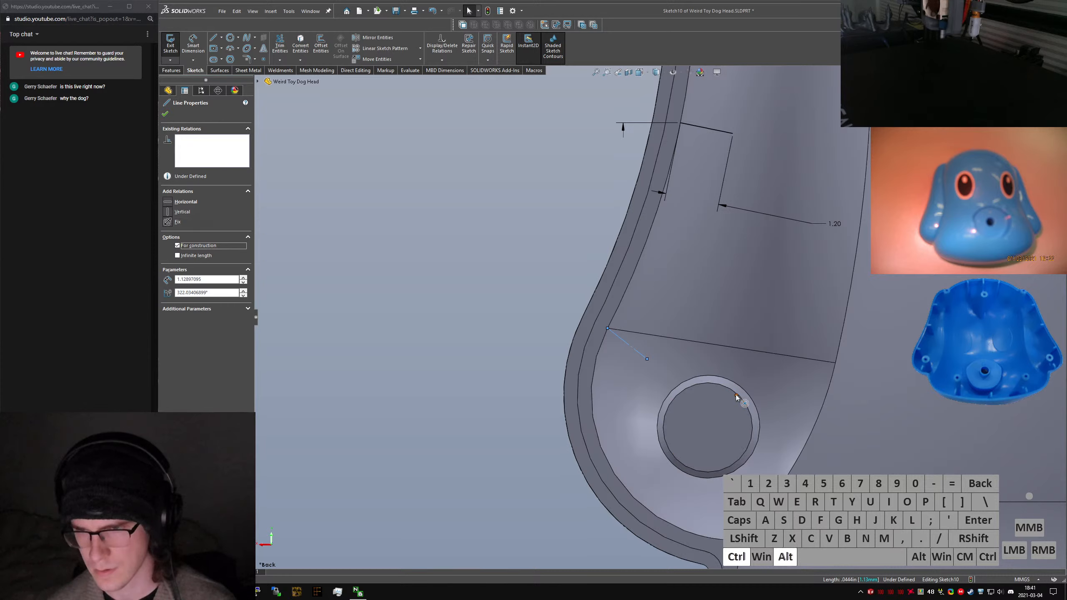
key(alt+c)
ctrl+click(738, 397)
key(ctrl+alt+d)
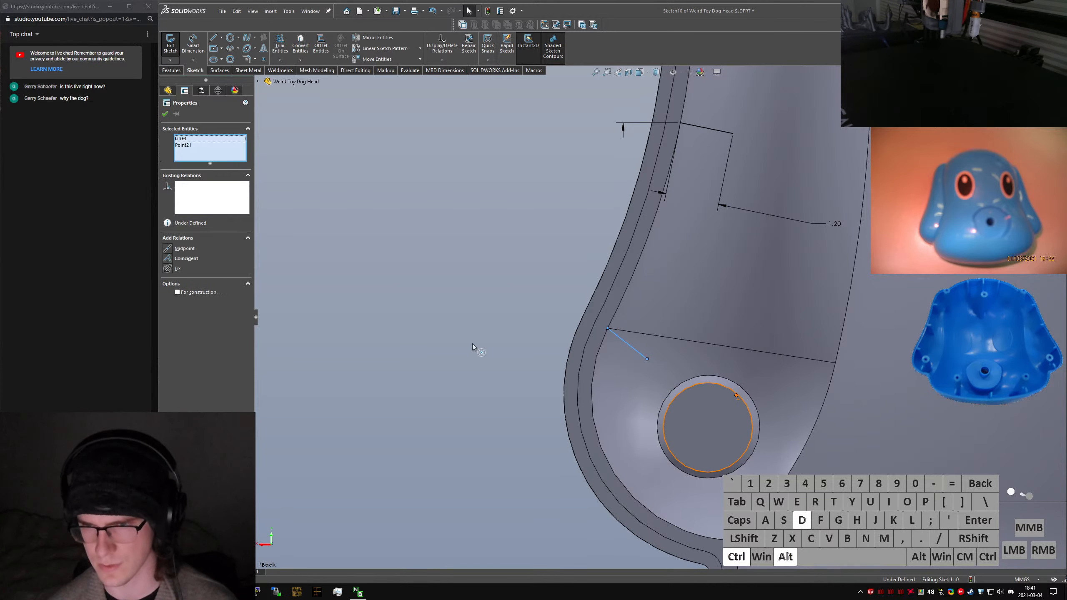
click(455, 307)
Make the lower ear line equal in length to the middle ear line
scroll(520, 318, up, 8)
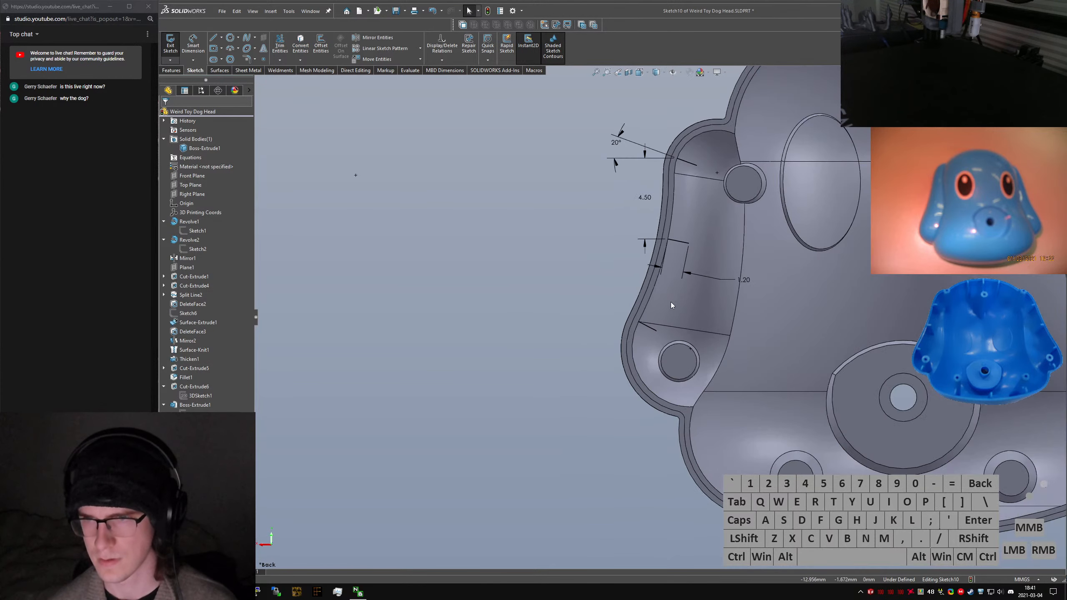
scroll(697, 260, down, 4)
scroll(697, 259, up, 2)
scroll(694, 248, down, 3)
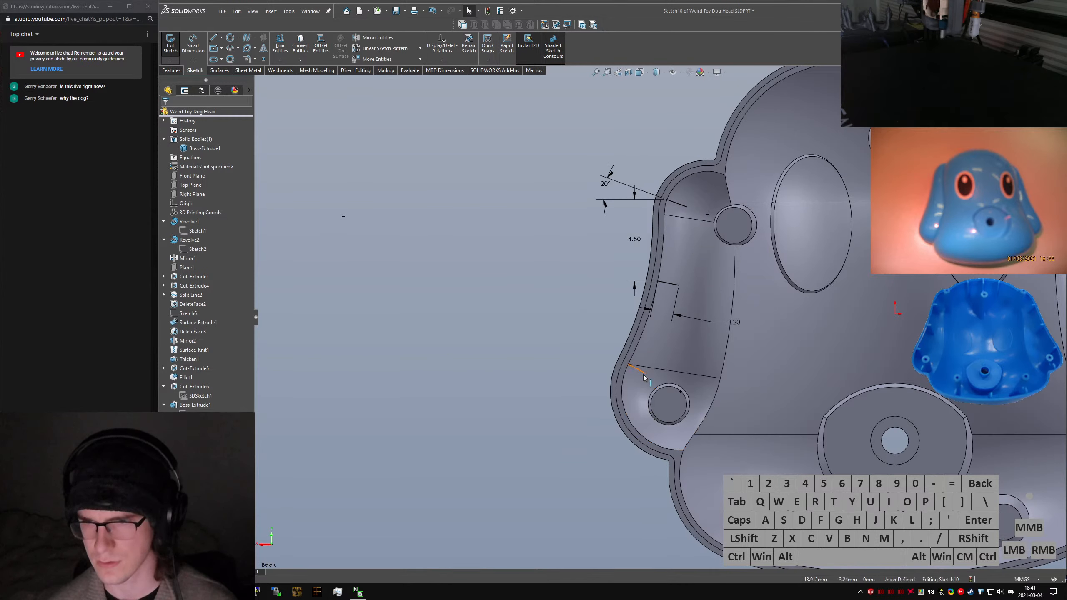
click(647, 377)
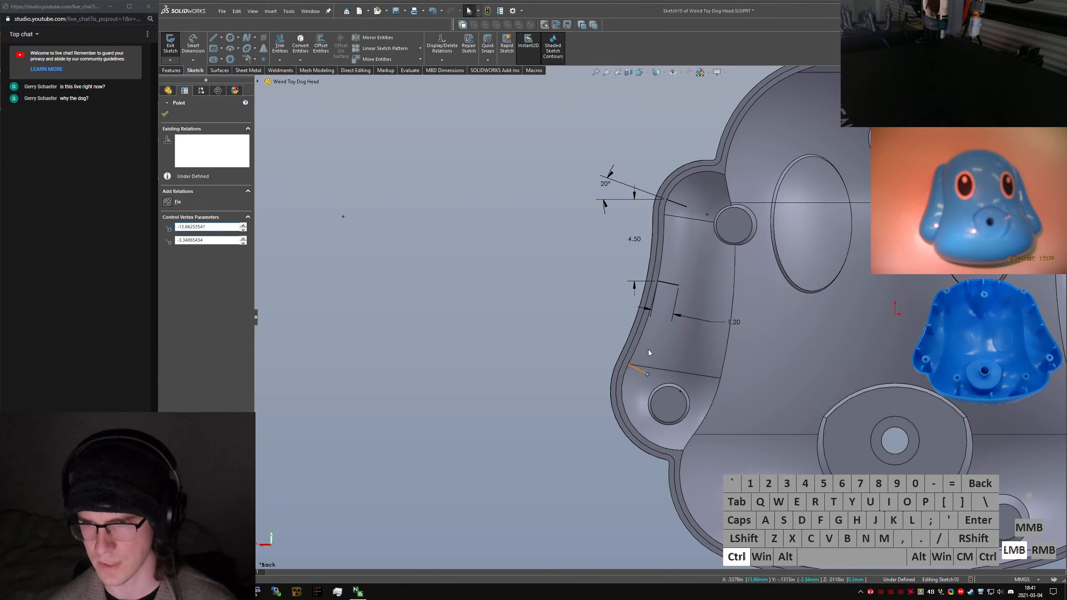
ctrl+click(668, 286)
click(612, 299)
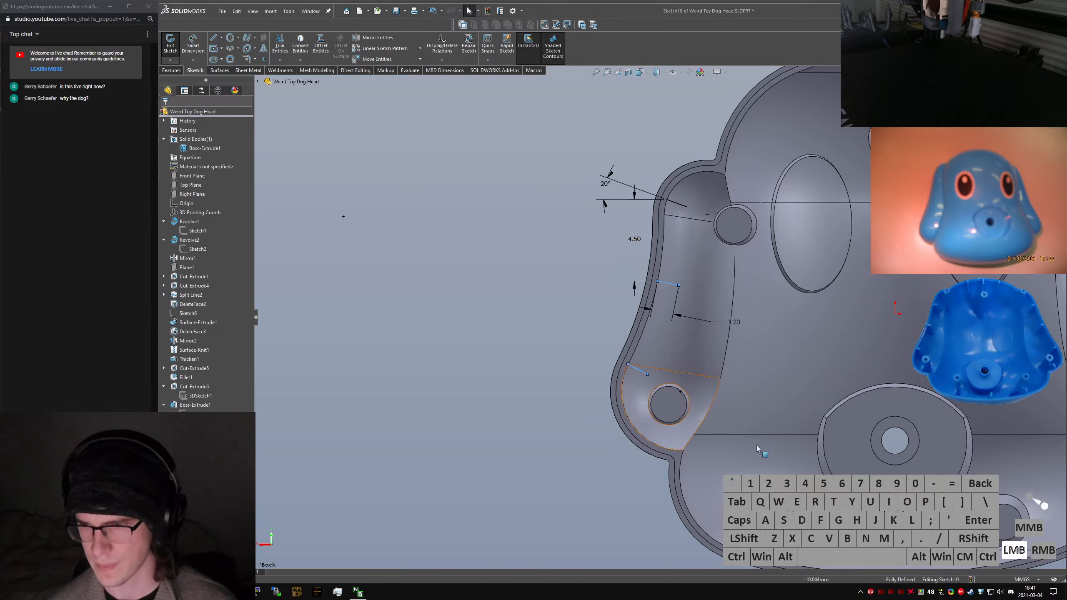
Move the 1.20 mm dimension text closer to the middle ear line and delete the 4.50 mm vertical dimension
double_click(731, 322)
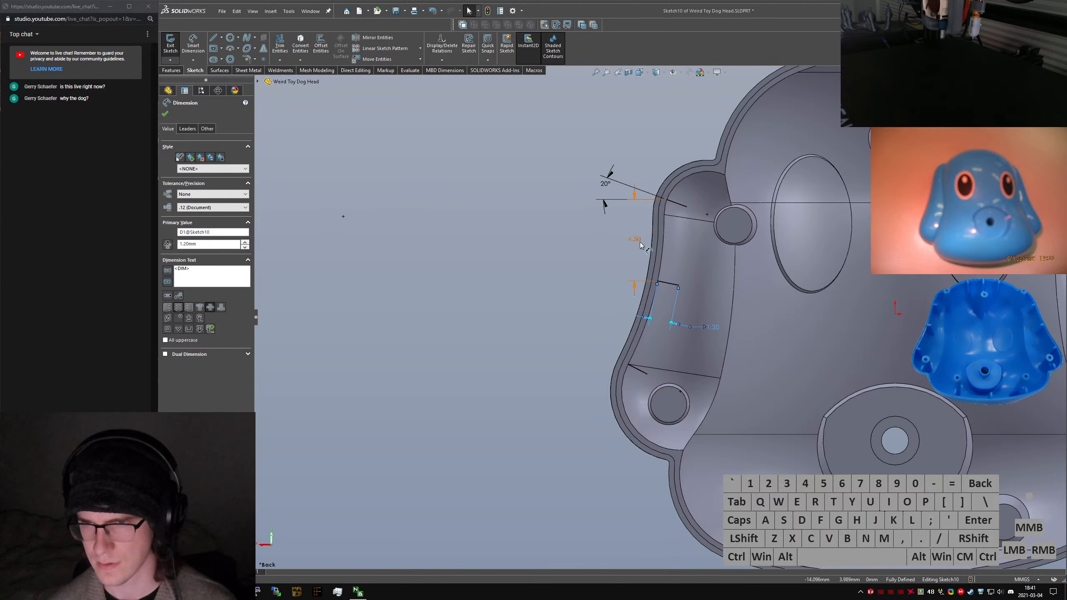
drag(640, 242, 625, 240)
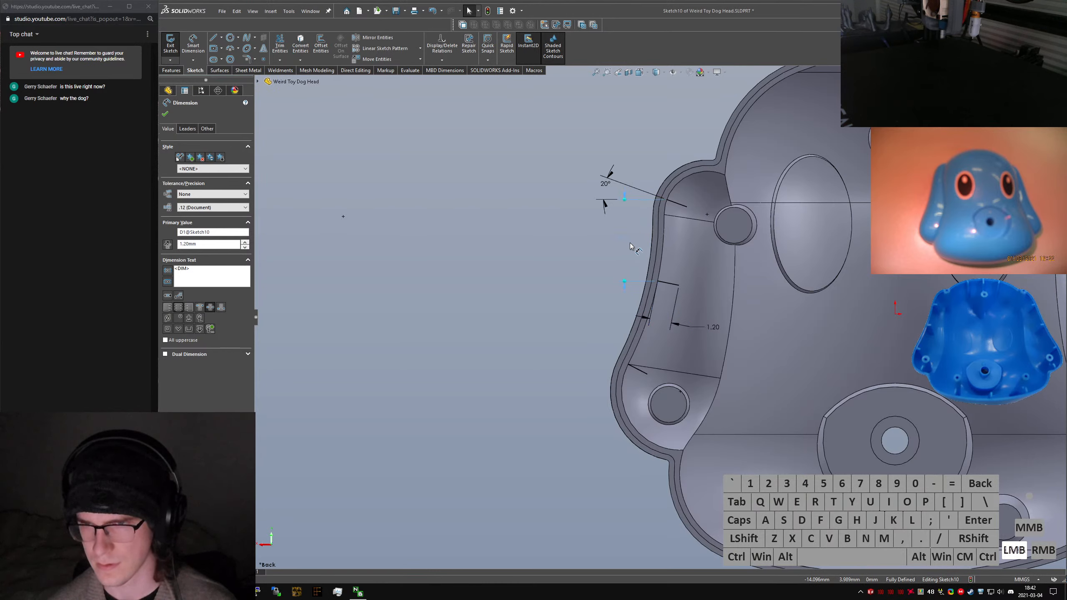
click(542, 284)
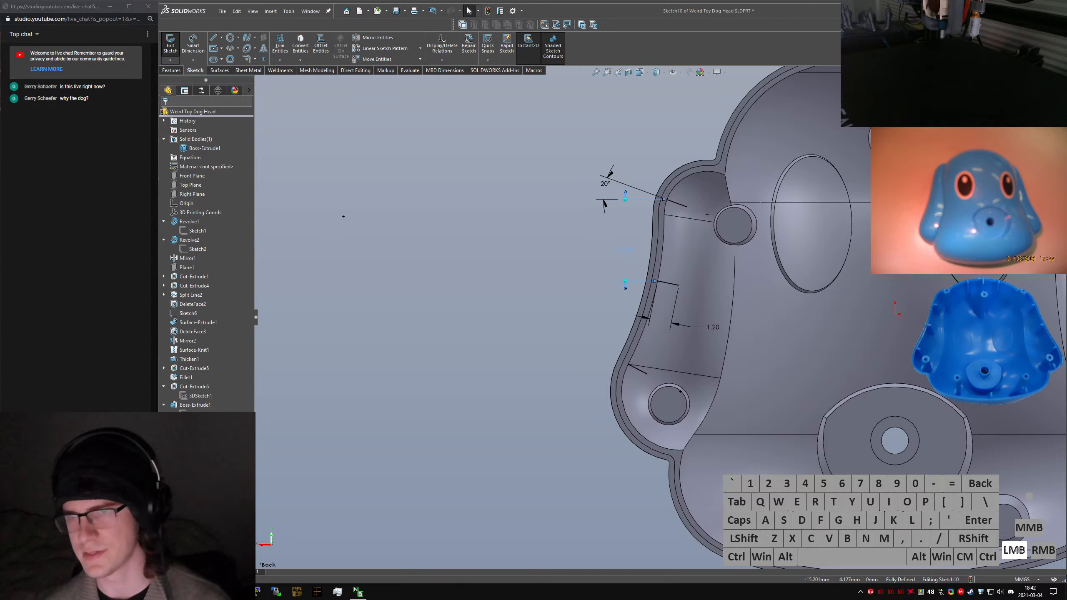
key(Delete)
Draw a construction line along the left ear's inner rim, joining the outer ends of the upper and lower ear lines
right_drag(529, 256, 529, 241)
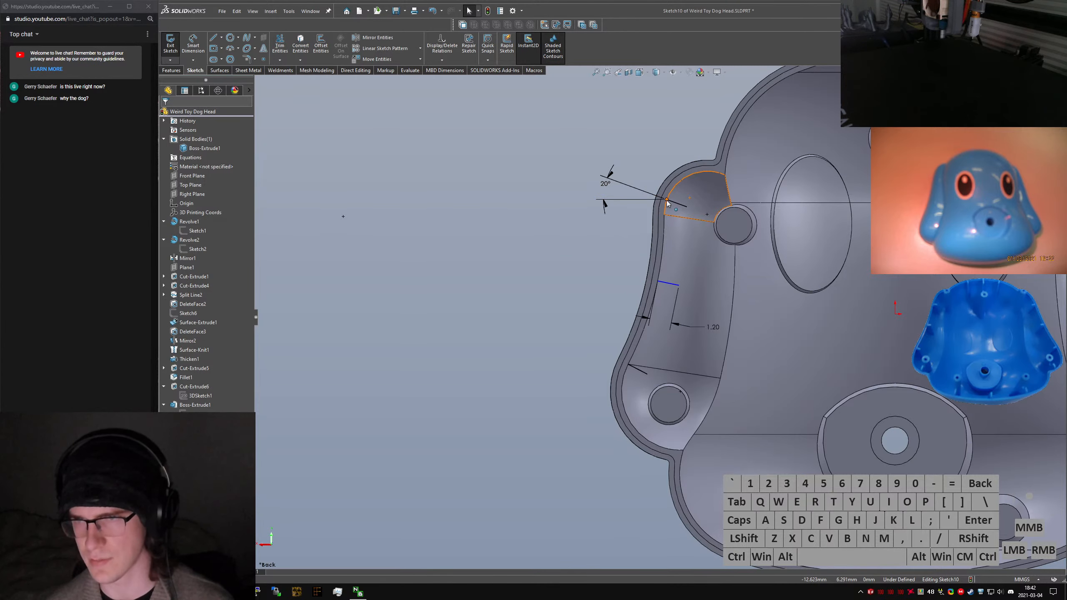
right_drag(668, 203, 652, 203)
click(667, 200)
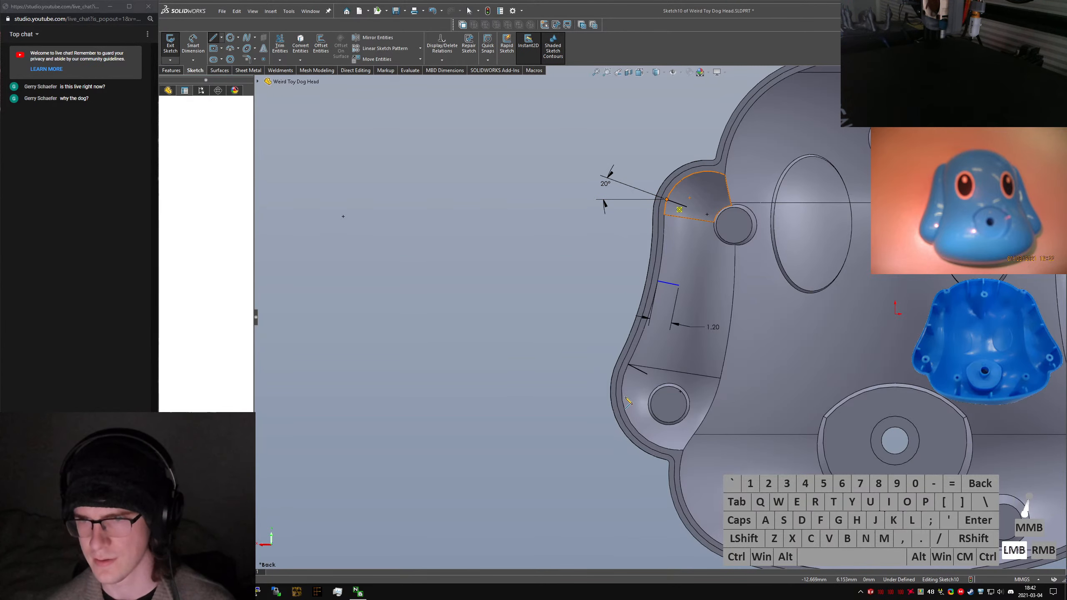
click(629, 364)
key(Escape)
click(645, 294)
key(alt+c)
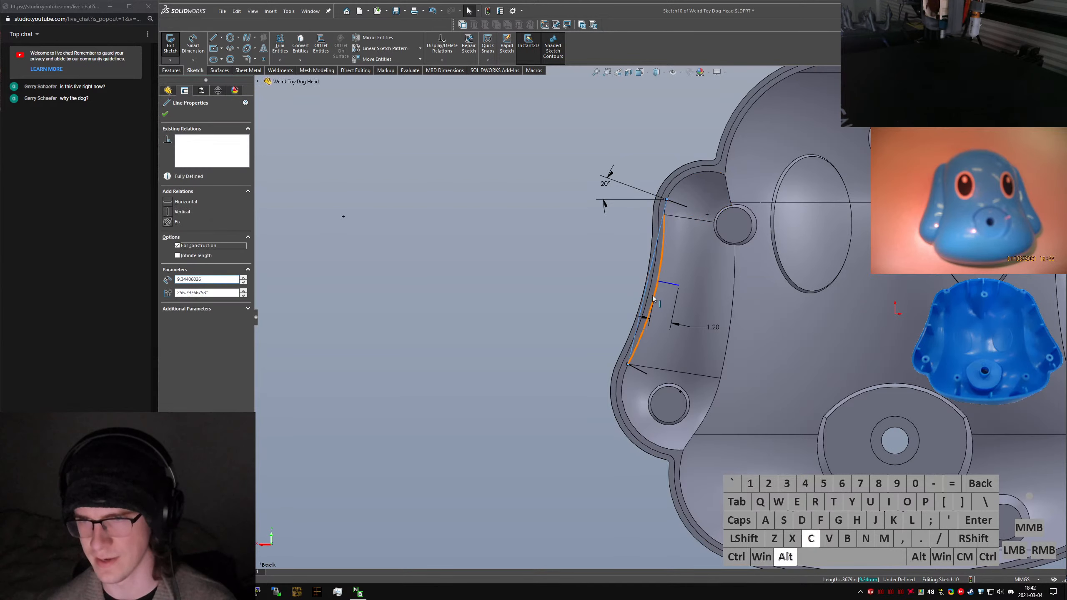
Make the middle ear line coincident with the midpoint of the new construction line
right_click(650, 271)
click(668, 279)
ctrl+click(666, 284)
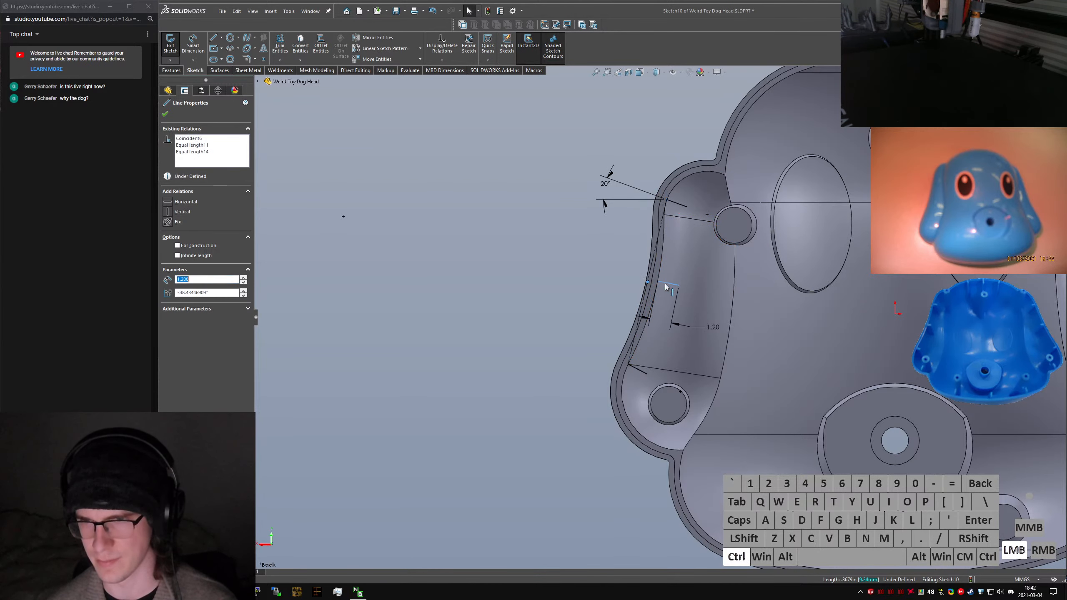
click(185, 248)
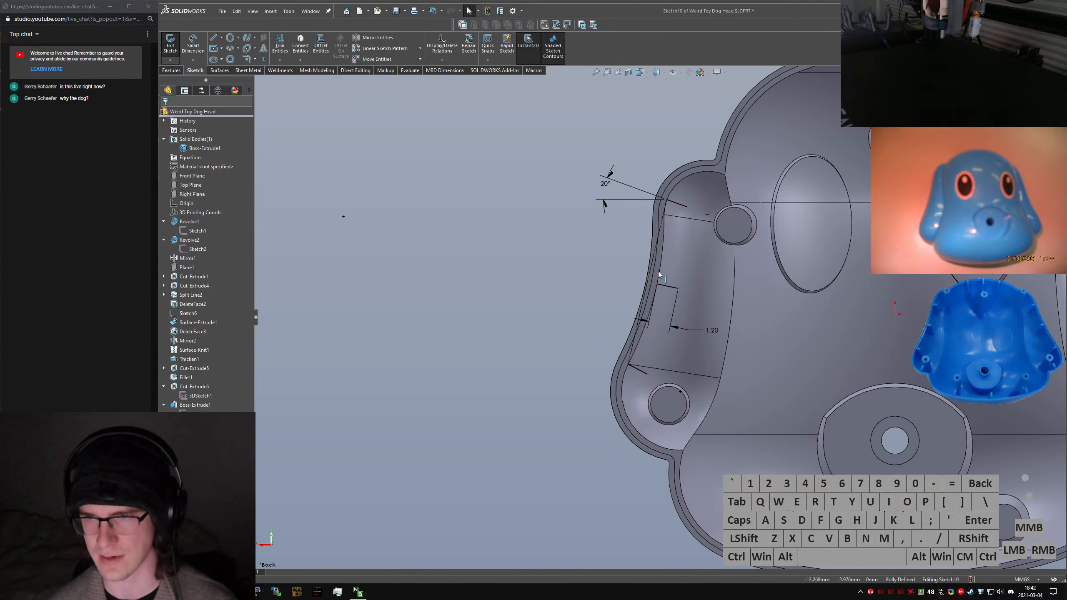
Examine the ear line layout across the whole head shell and check the enlarged reference photo of the toy dog
scroll(729, 266, up, 2)
scroll(729, 297, down, 1)
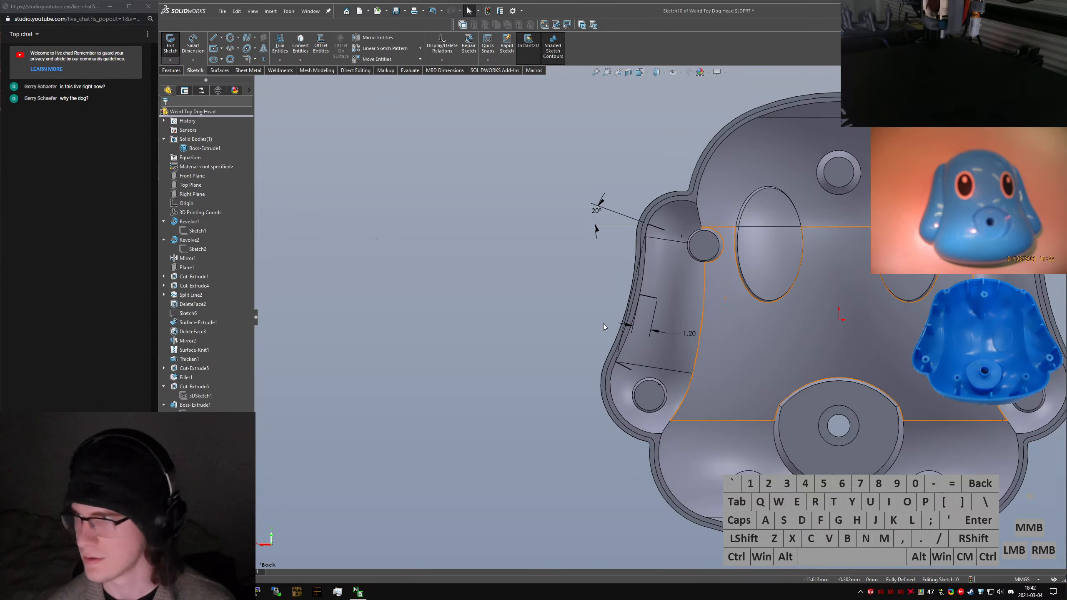
scroll(612, 314, up, 1)
scroll(800, 351, down, 1)
scroll(766, 340, up, 2)
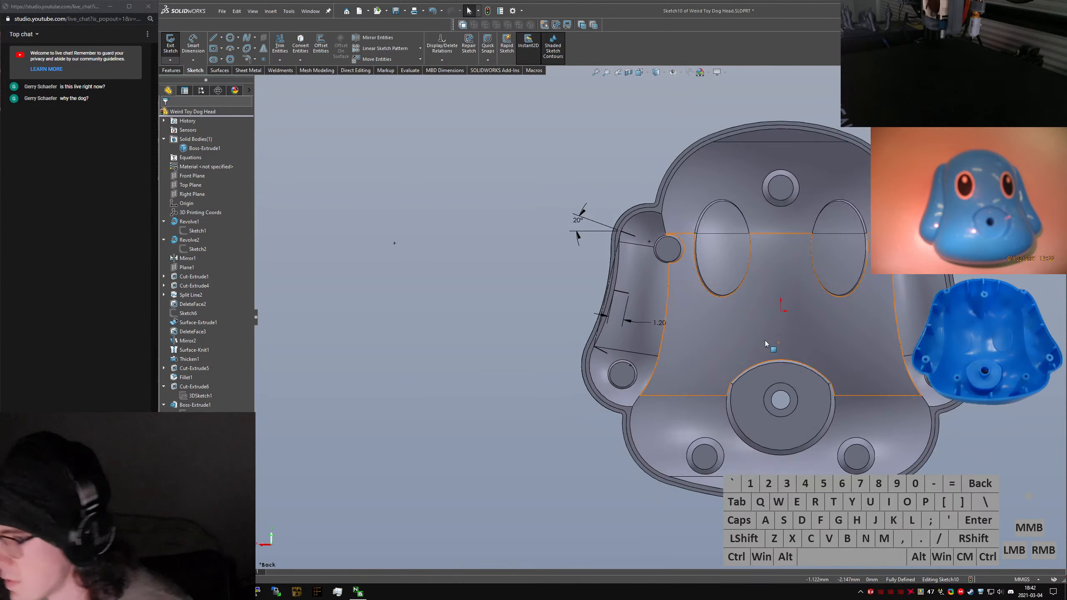
scroll(750, 454, down, 2)
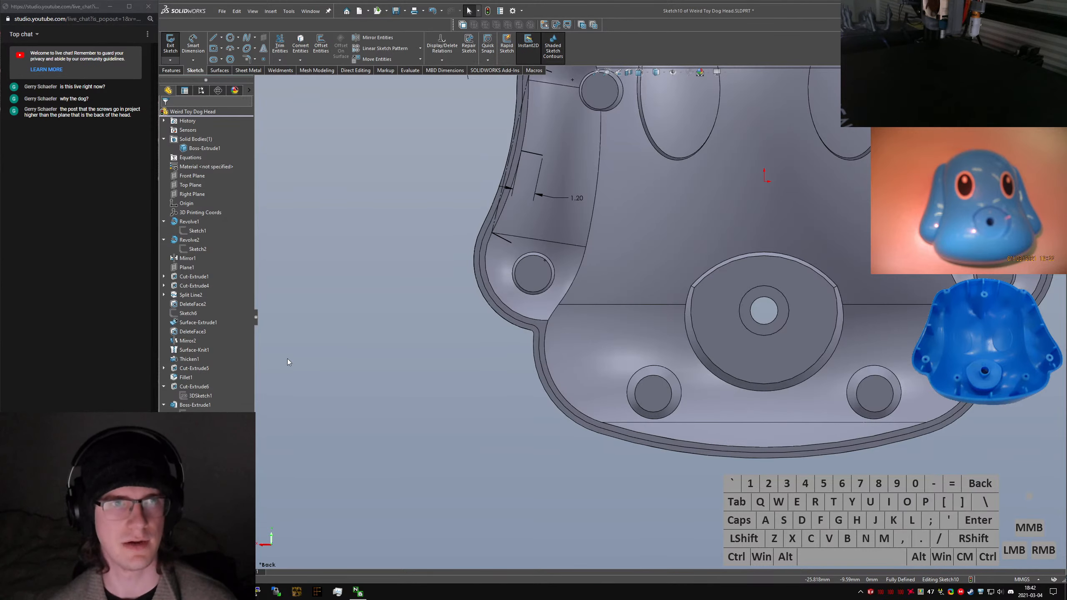
scroll(577, 314, up, 2)
scroll(474, 290, up, 1)
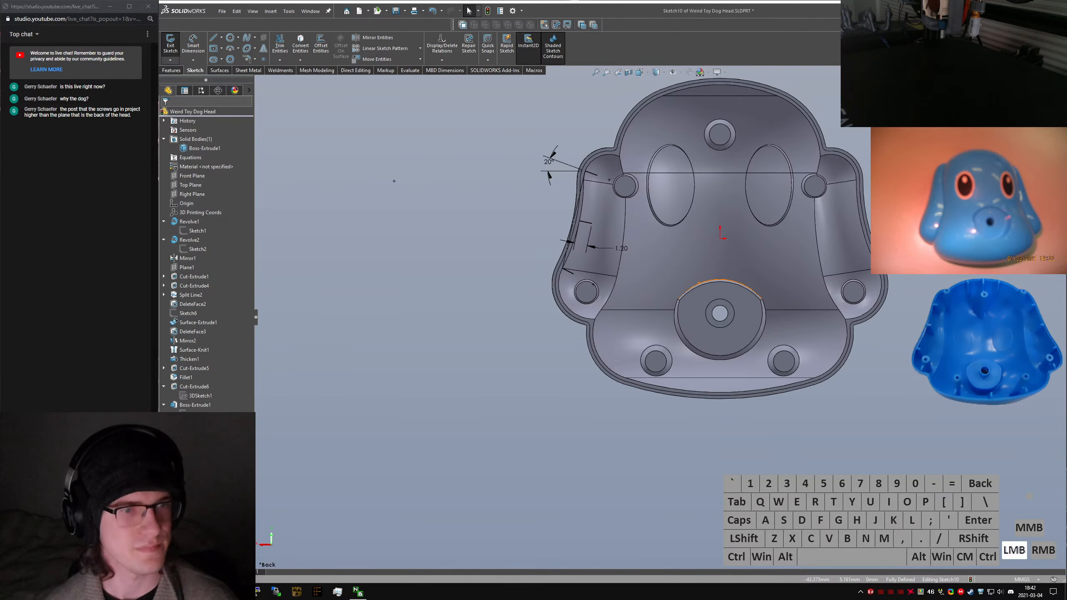
drag(609, 101, 446, 126)
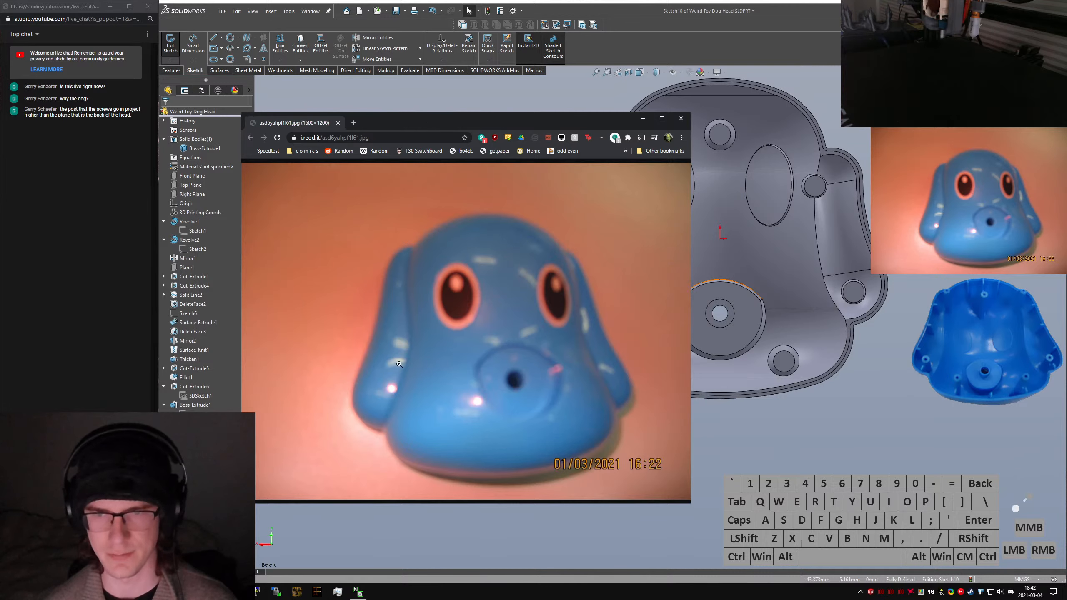
drag(292, 125, 0, 227)
click(499, 340)
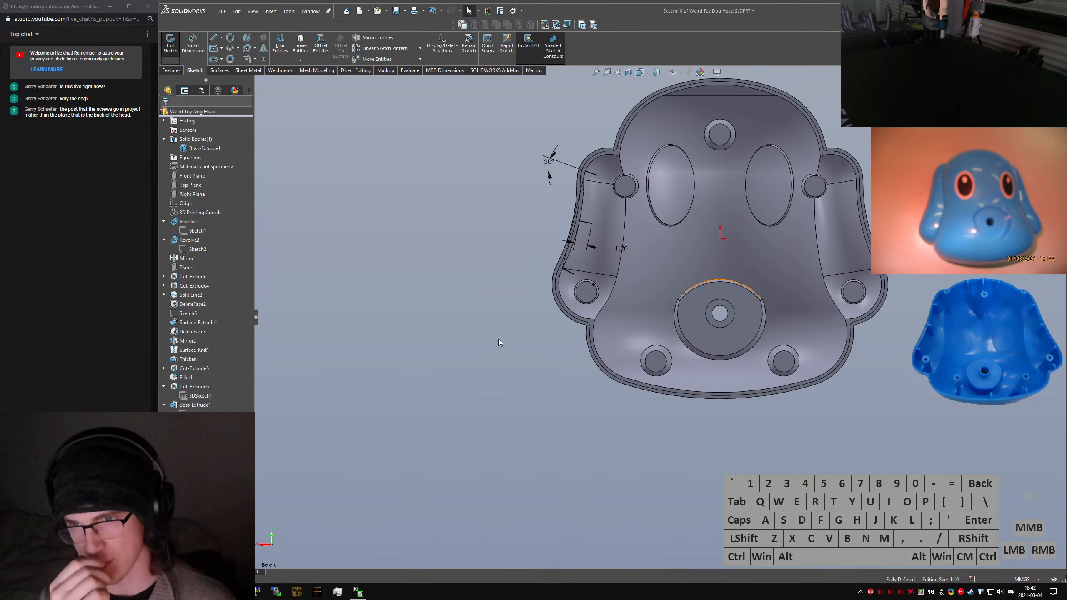
Set the upper ear line's angle dimension to 15°
click(548, 163)
text(15)
key(Return)
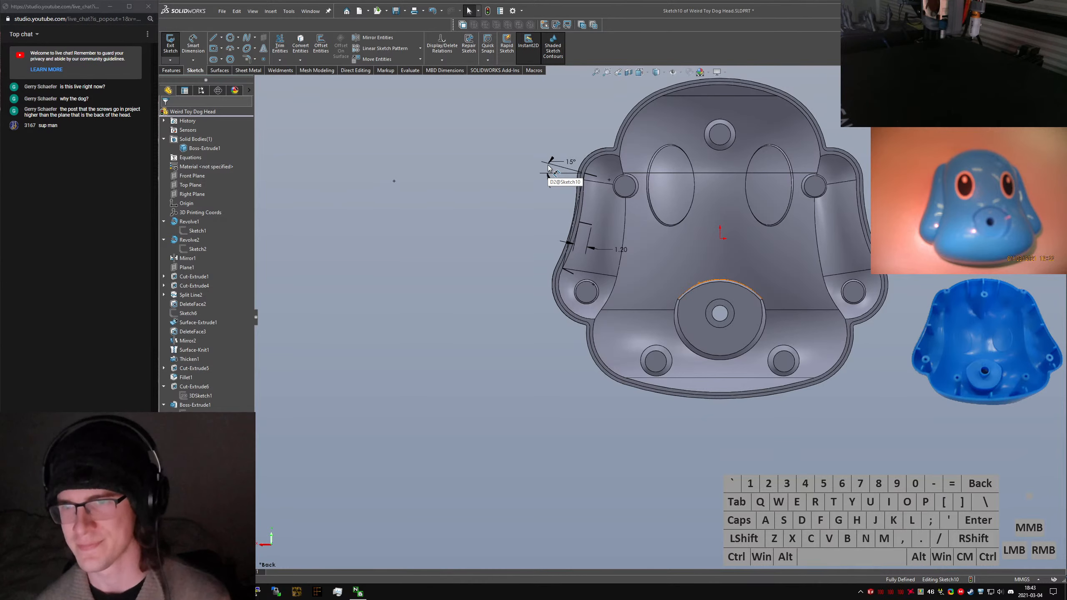
click(526, 224)
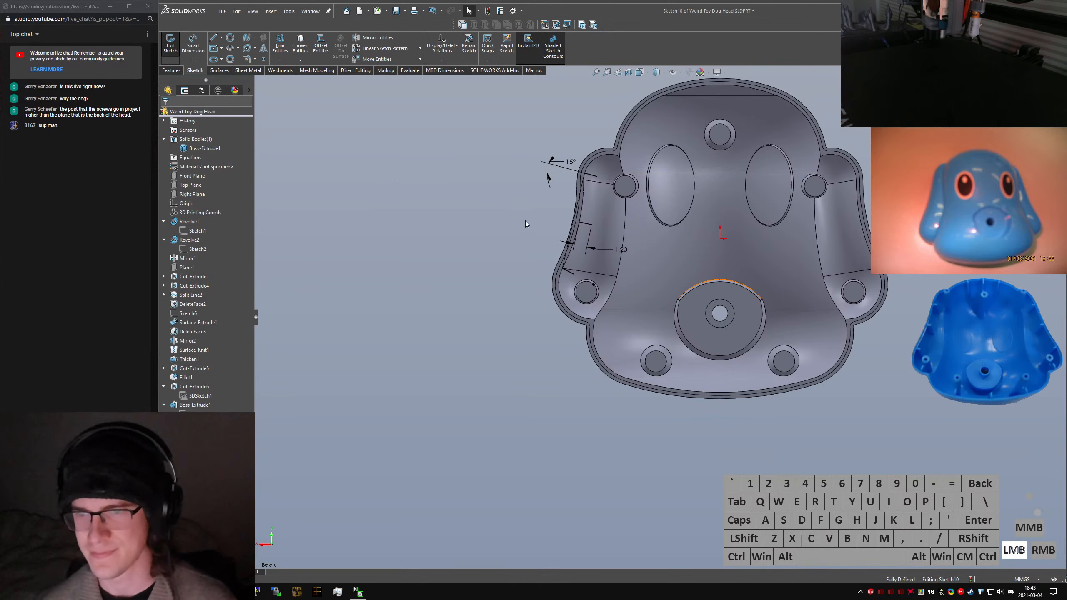
click(504, 205)
scroll(767, 181, down, 1)
key(f)
click(920, 180)
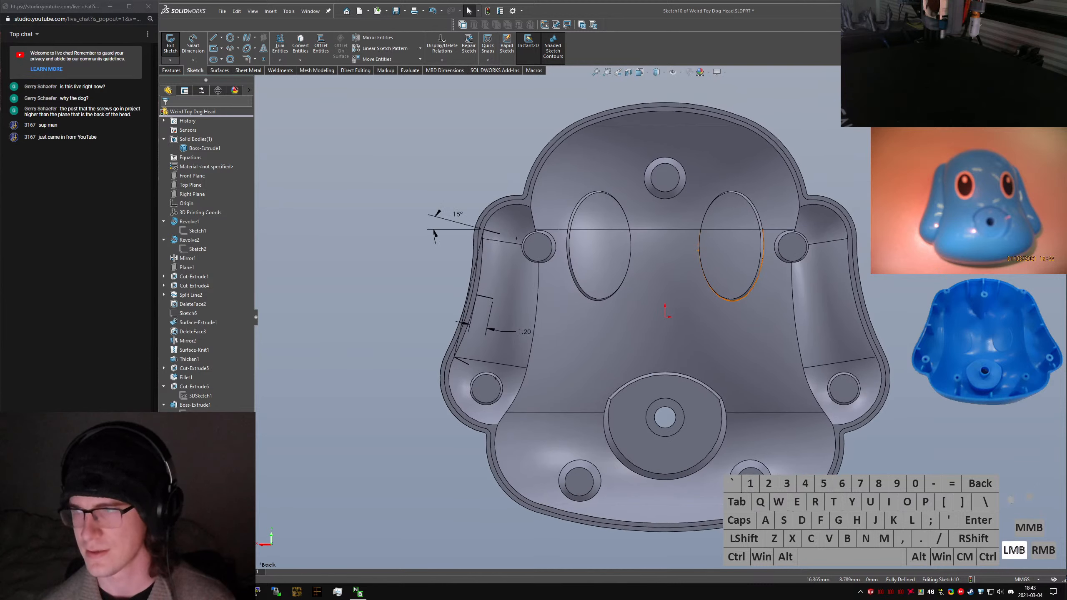
click(824, 201)
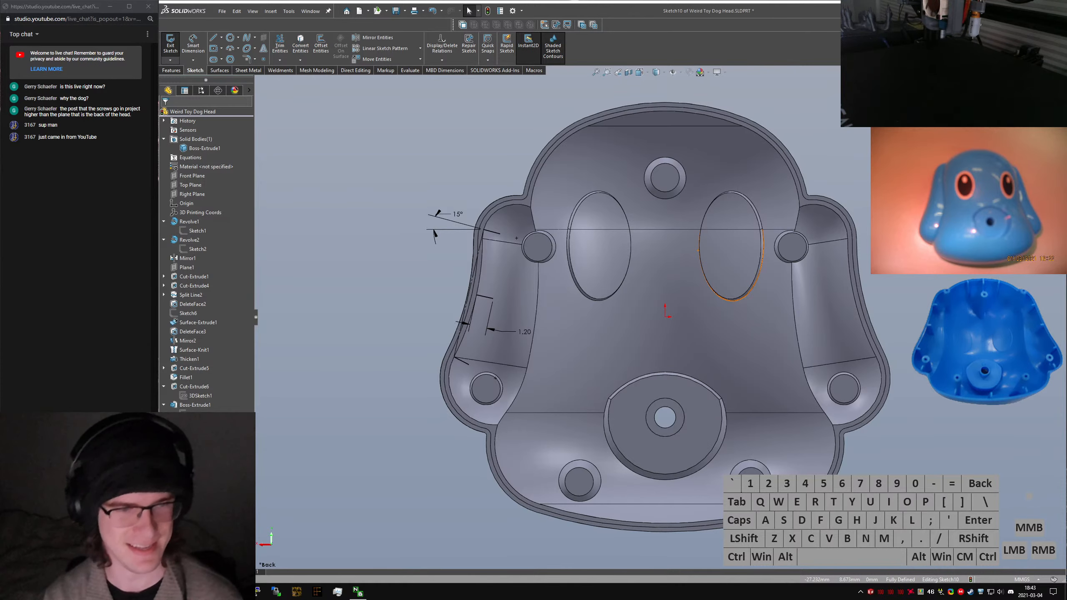
Sketch a fourth short line from the ear's lower rim arc inward toward the underside of the round post
right_drag(471, 501, 478, 420)
scroll(475, 420, down, 5)
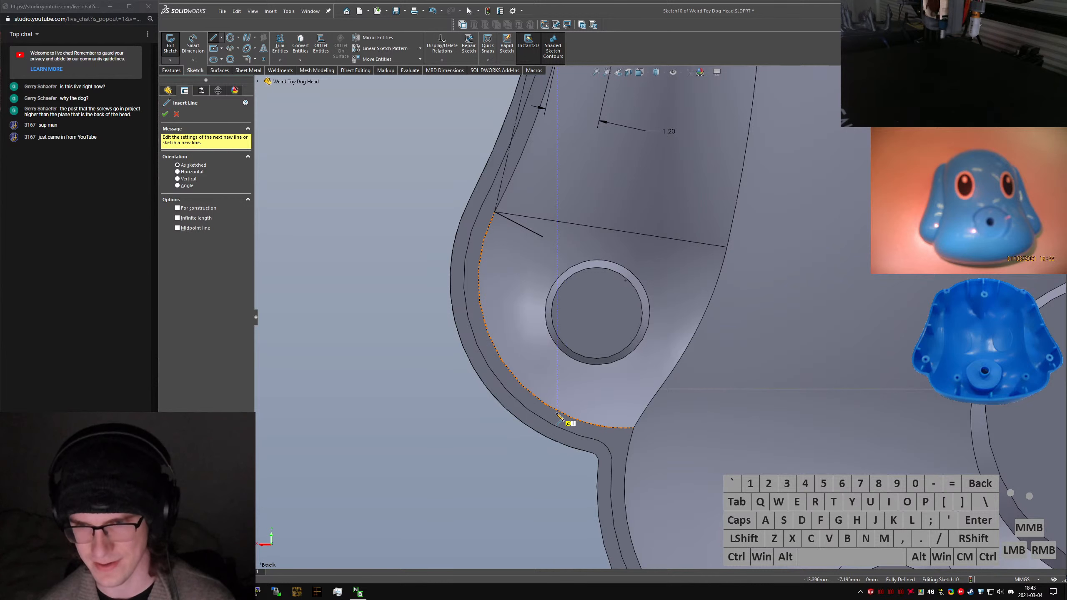
click(474, 420)
click(565, 386)
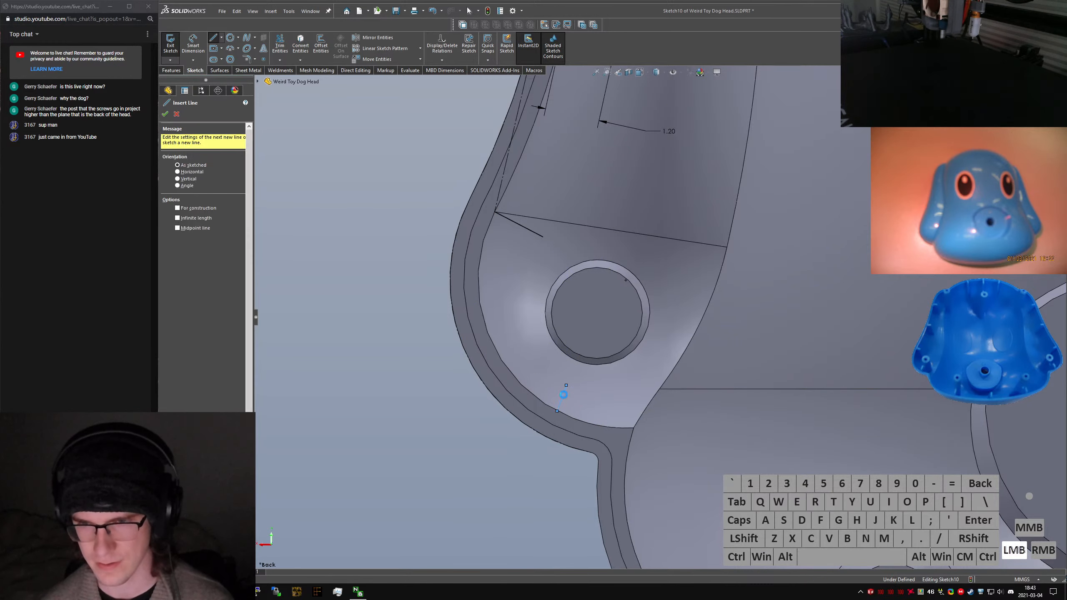
key(Escape)
Make the fourth line equal in length and perpendicular to the lower ear line
ctrl+click(563, 393)
ctrl+click(532, 231)
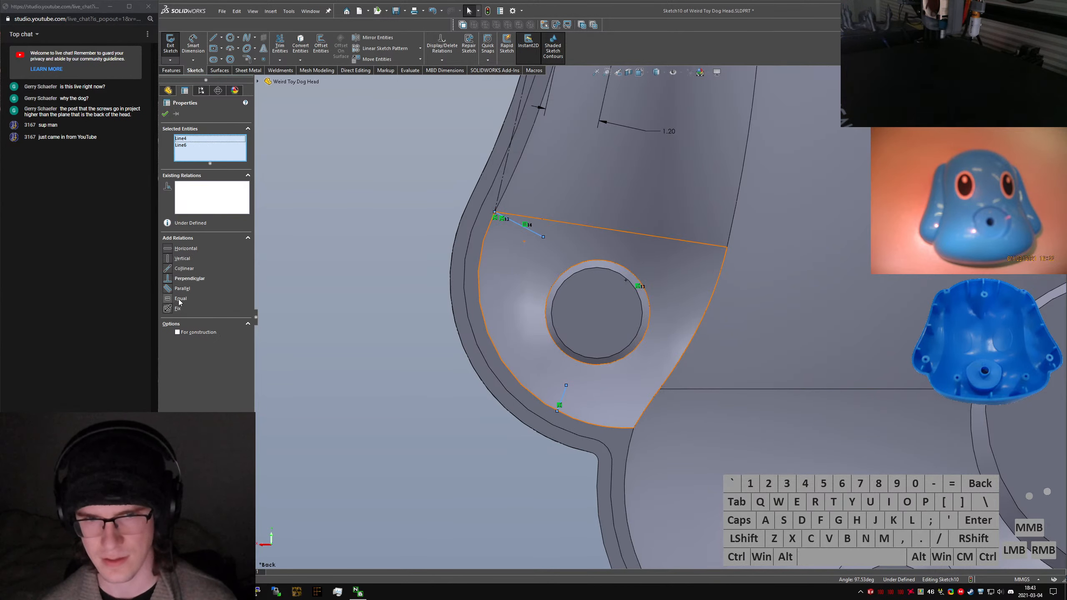
click(171, 300)
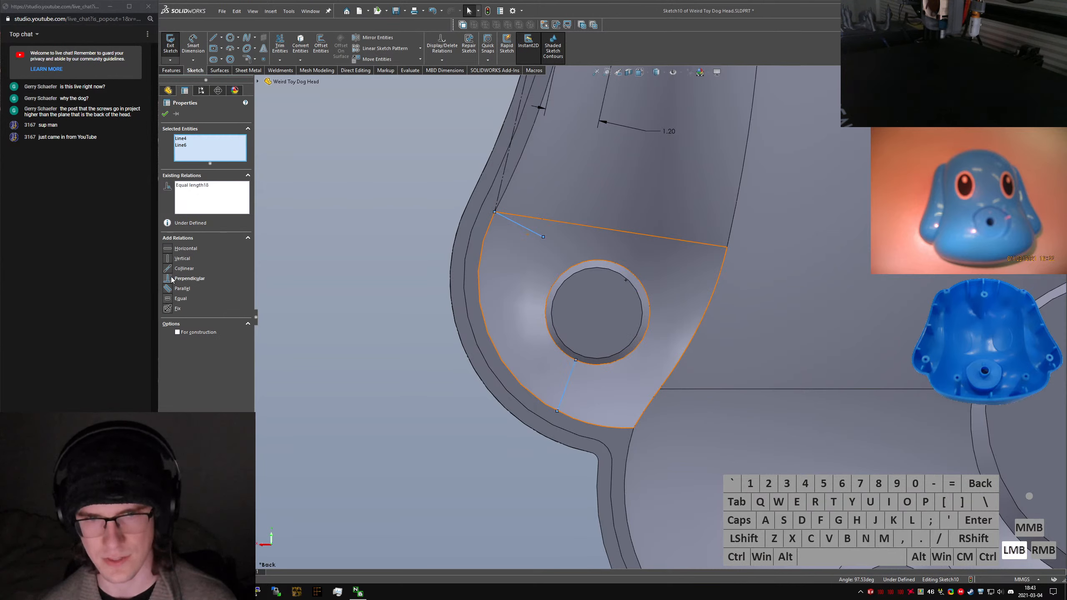
click(378, 464)
Make the fourth line coincident with the centre point of the lower outline arc
ctrl+click(575, 379)
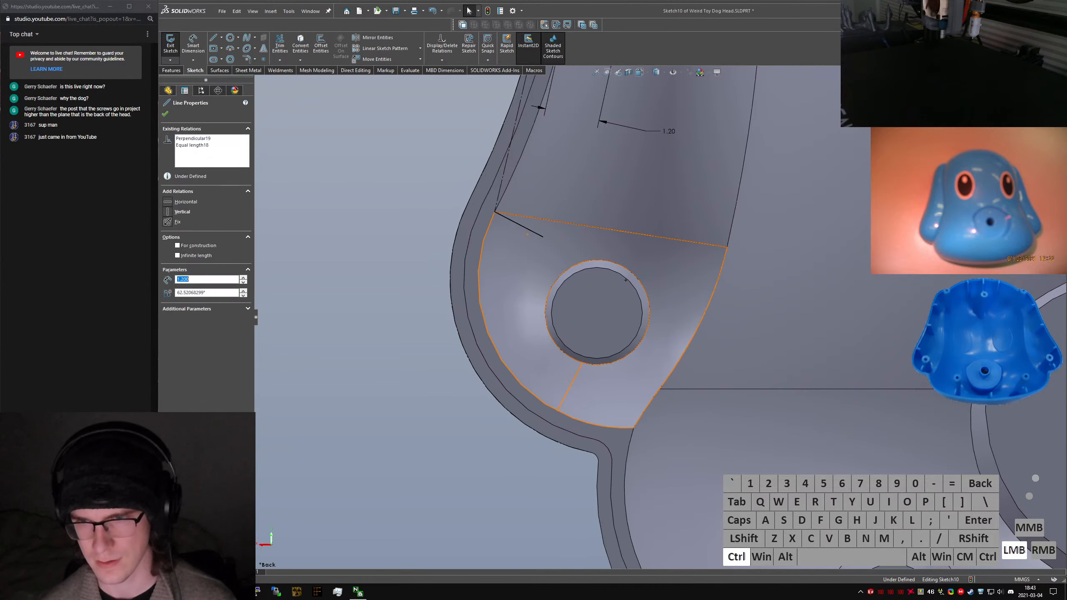
ctrl+click(627, 282)
click(459, 474)
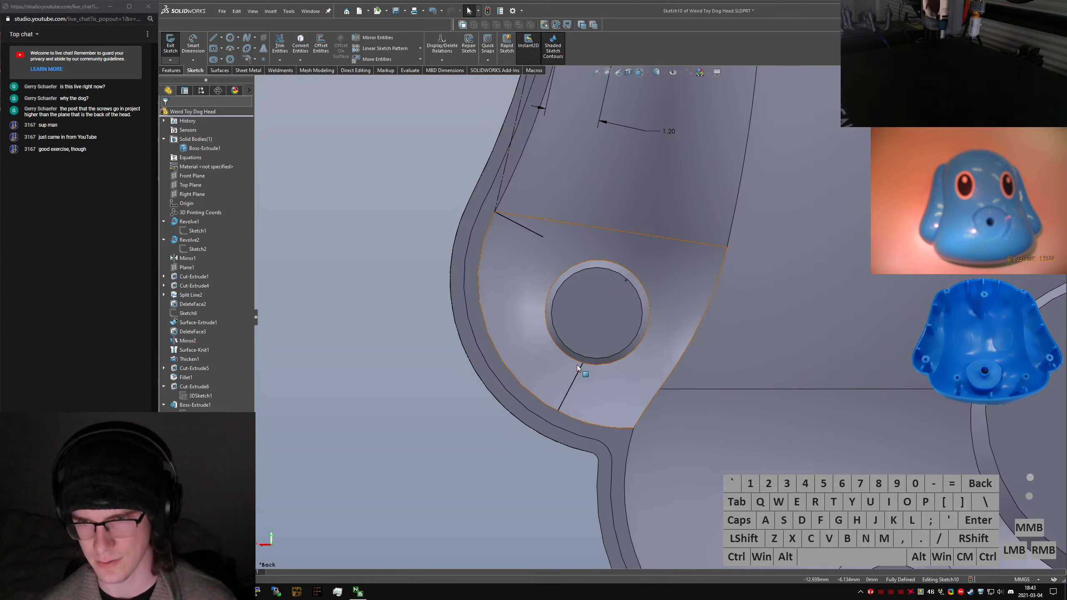
Make the inner endpoint of the fourth line coincident with the circular edge of the lower round post
scroll(584, 395, up, 2)
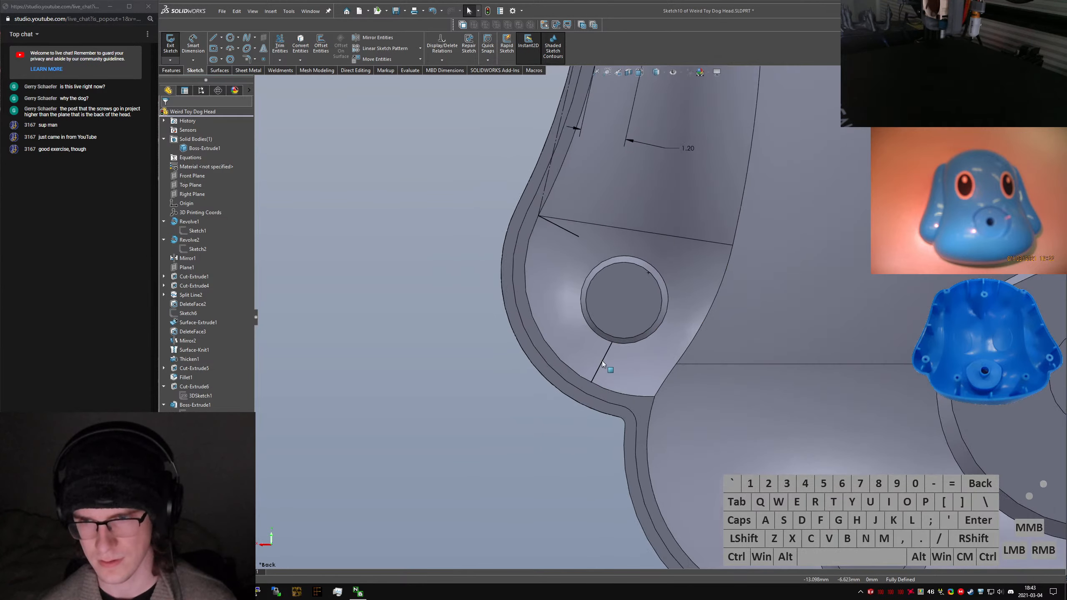
middle_drag(615, 348, 635, 336)
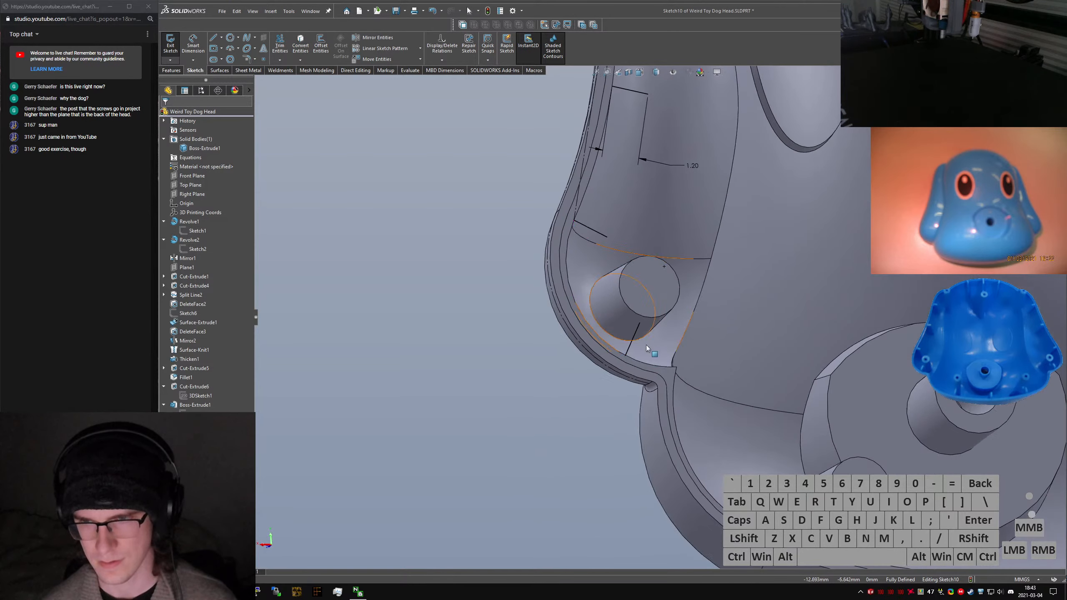
click(634, 336)
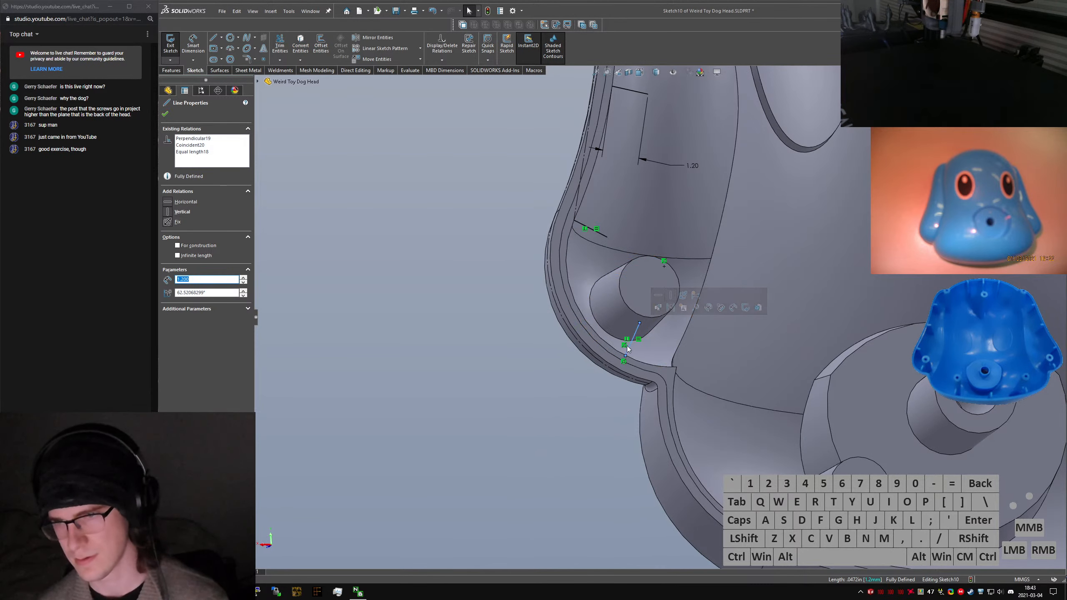
click(640, 323)
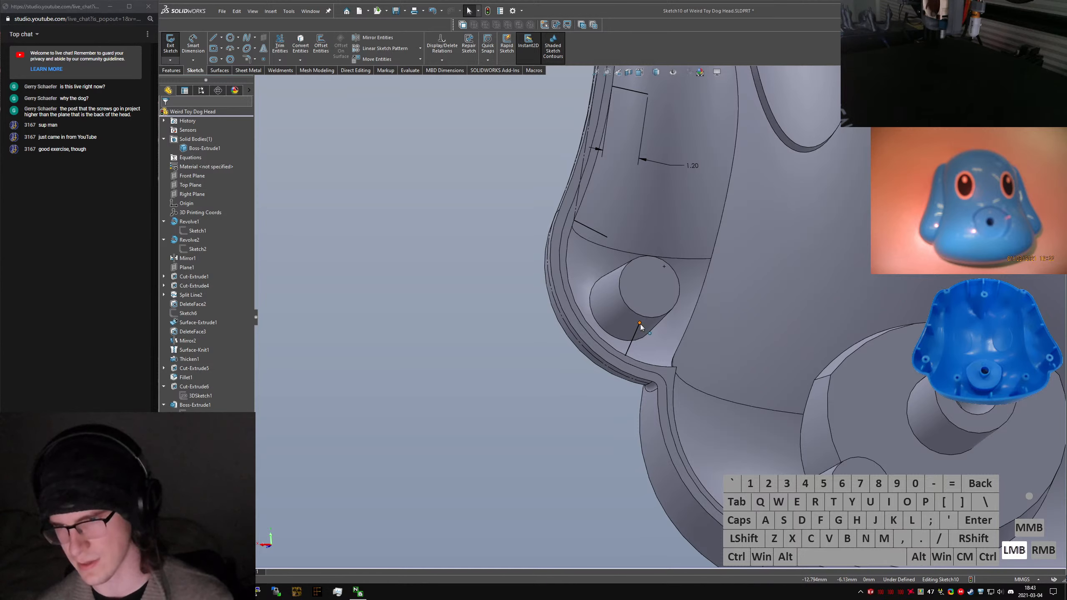
ctrl+click(642, 317)
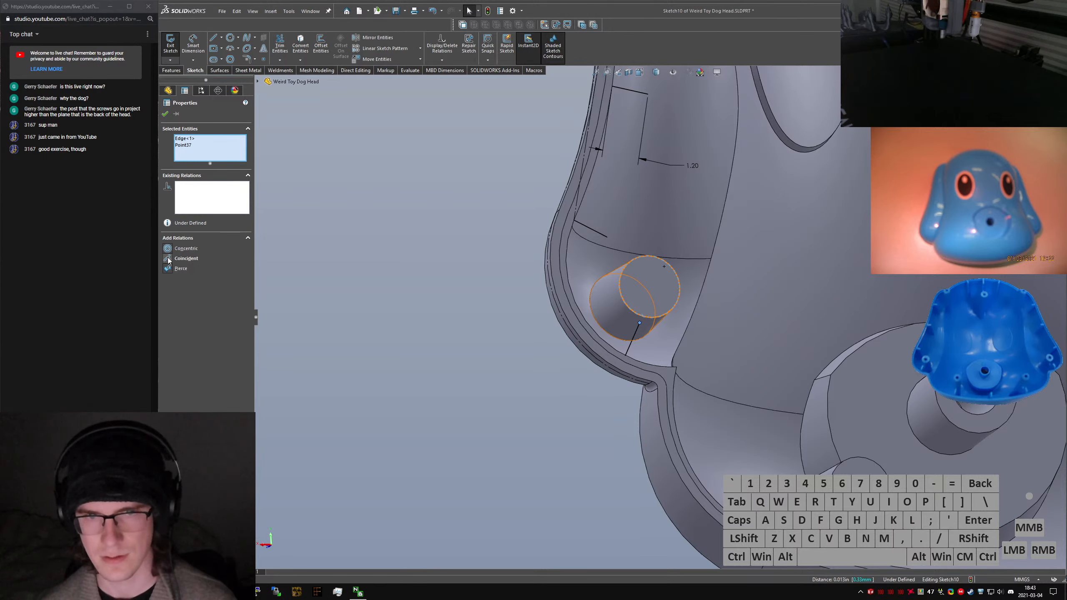
click(169, 259)
click(641, 320)
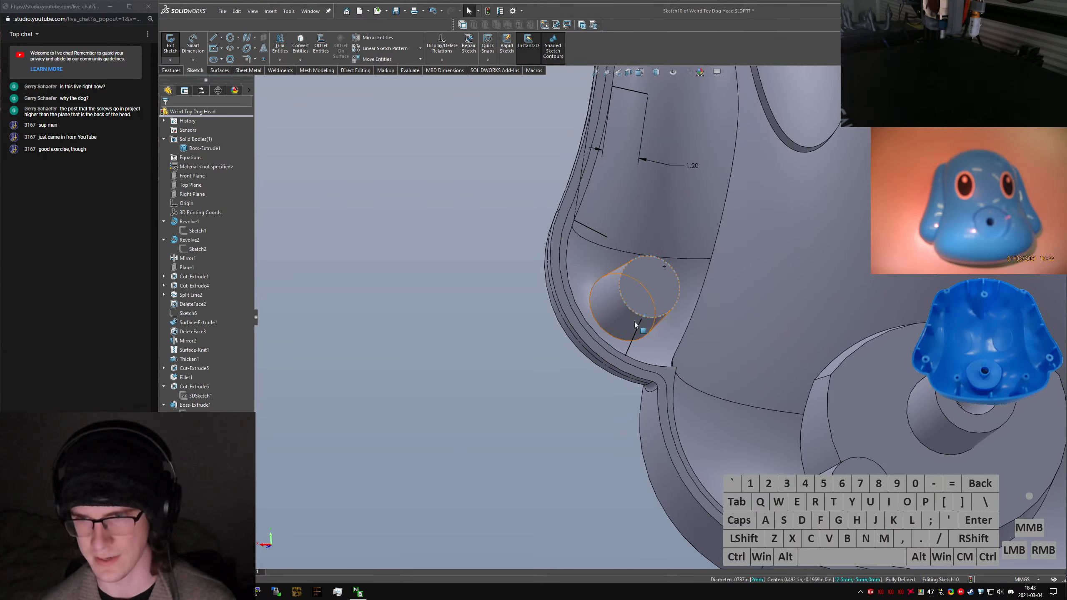
middle_drag(635, 322, 674, 376)
mouse_move(624, 339)
middle_down()
mouse_move(597, 328)
mouse_move(693, 327)
middle_up()
scroll(689, 336, up, 5)
click(661, 435)
scroll(763, 287, up, 4)
scroll(766, 281, down, 2)
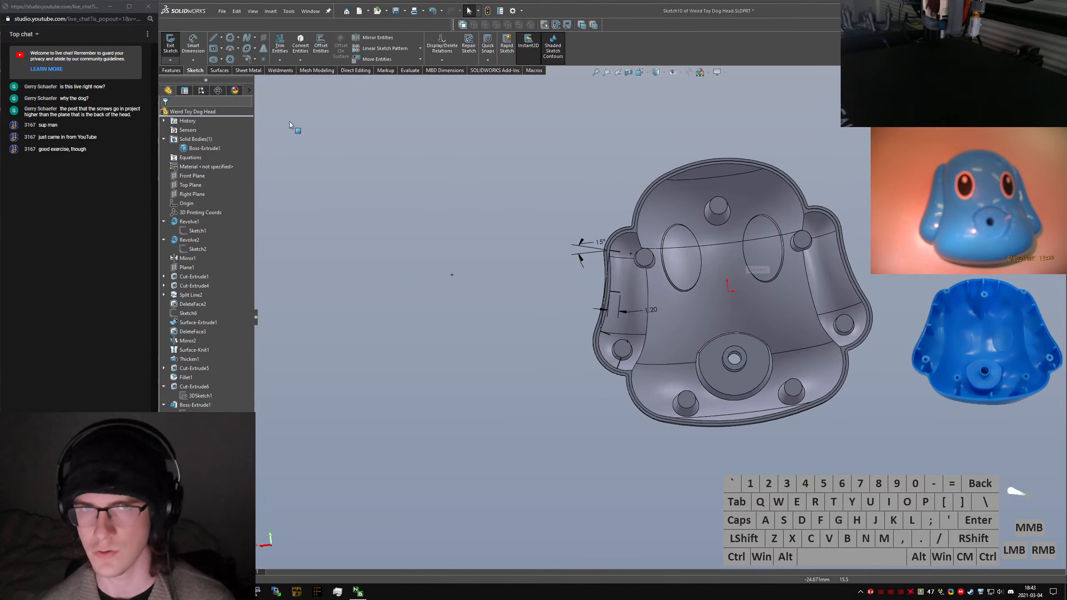
click(170, 43)
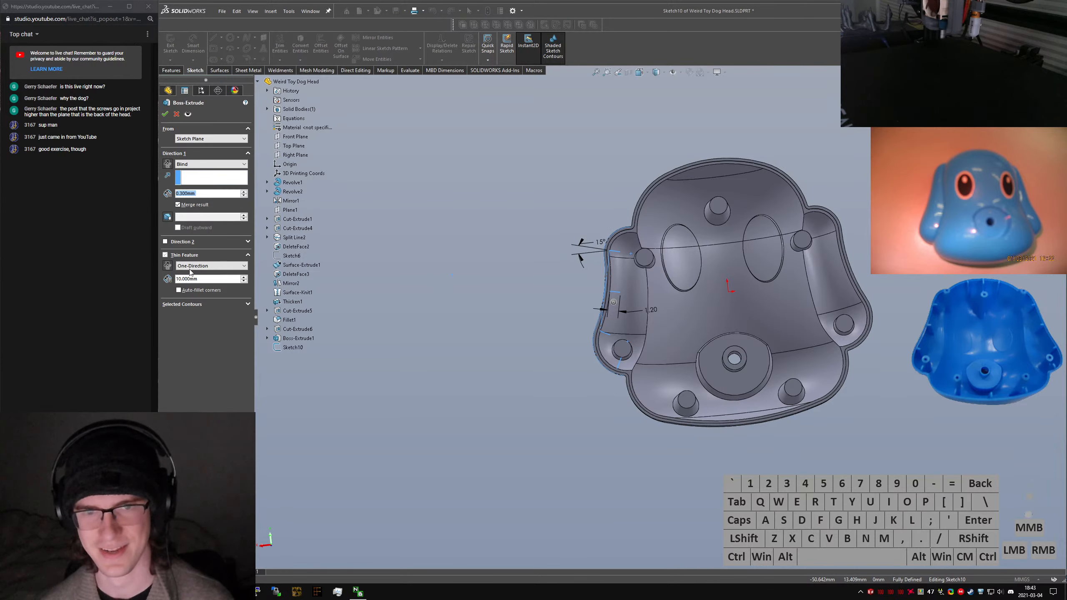
click(202, 265)
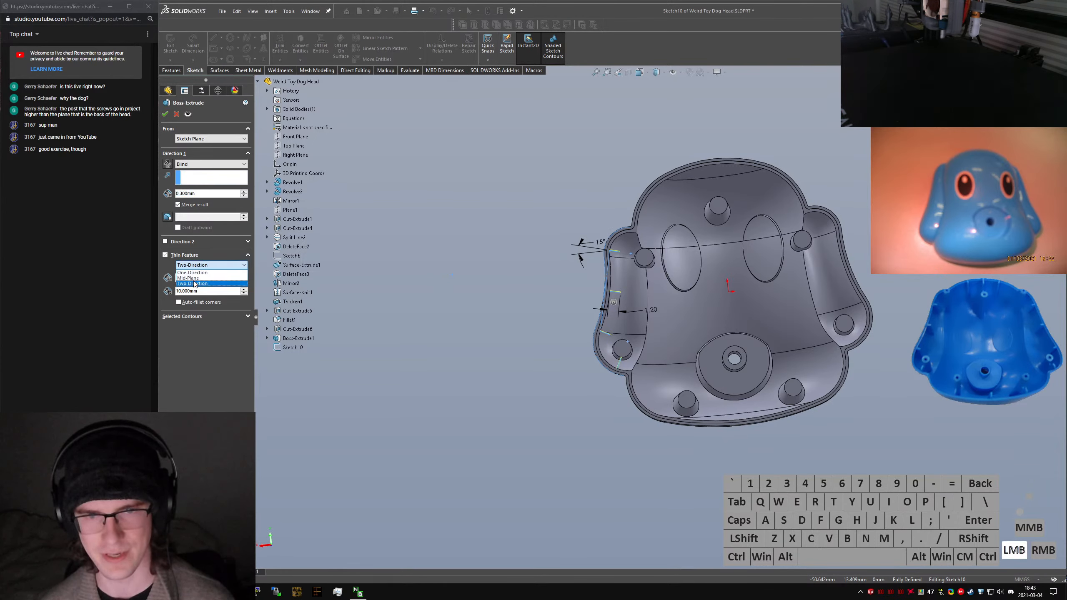
click(210, 284)
text(0.)
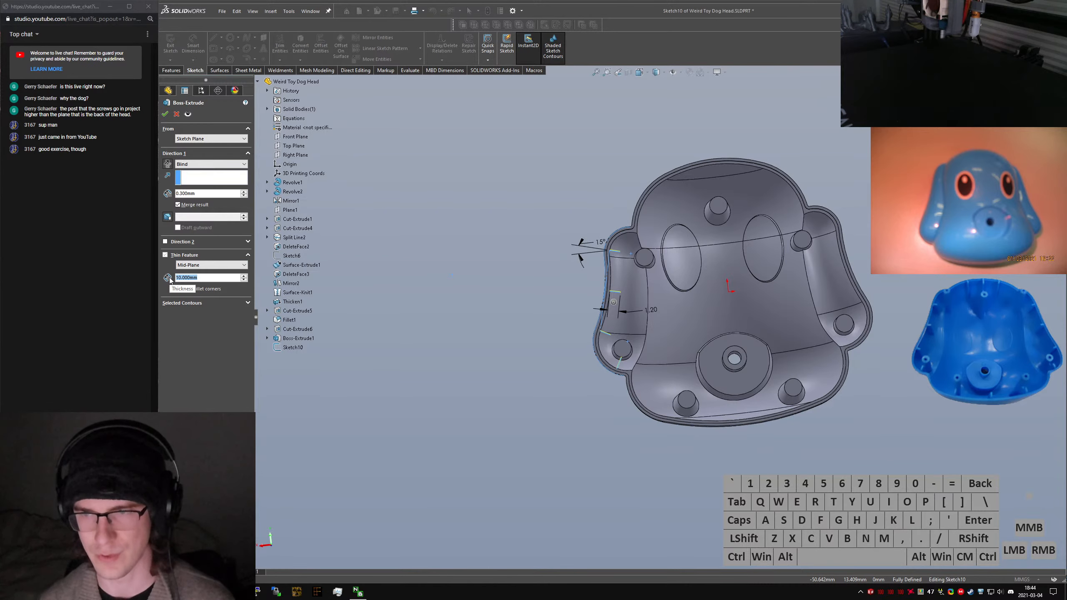
text(4)
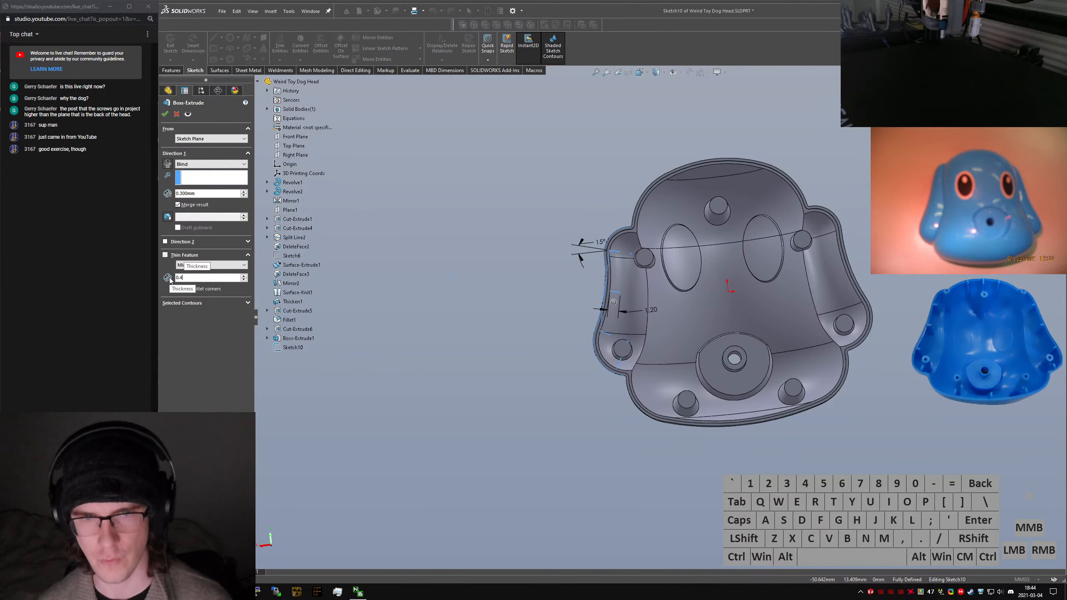
key(Return)
scroll(635, 326, down, 2)
scroll(636, 325, down, 3)
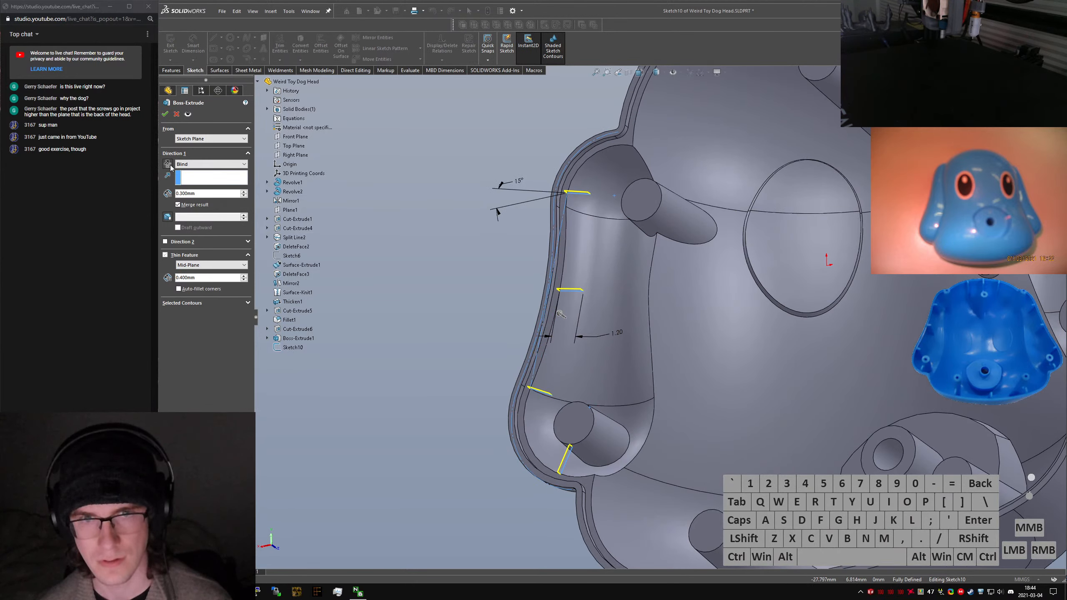
click(177, 114)
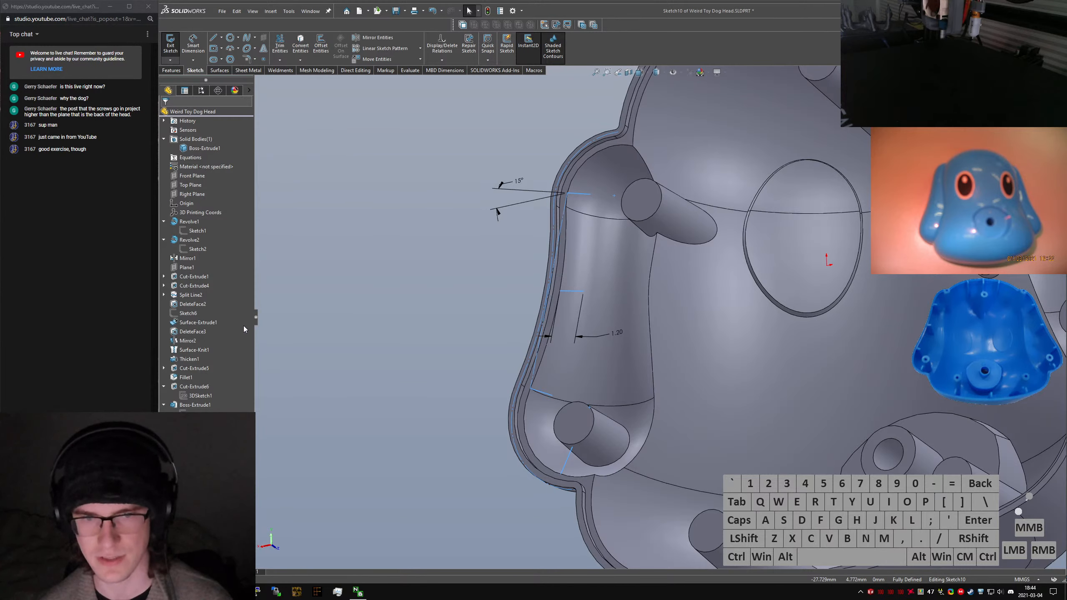
Extrude the four rib lines up to the shell body as a 0.4 mm mid-plane thin feature merged with the shell
click(171, 70)
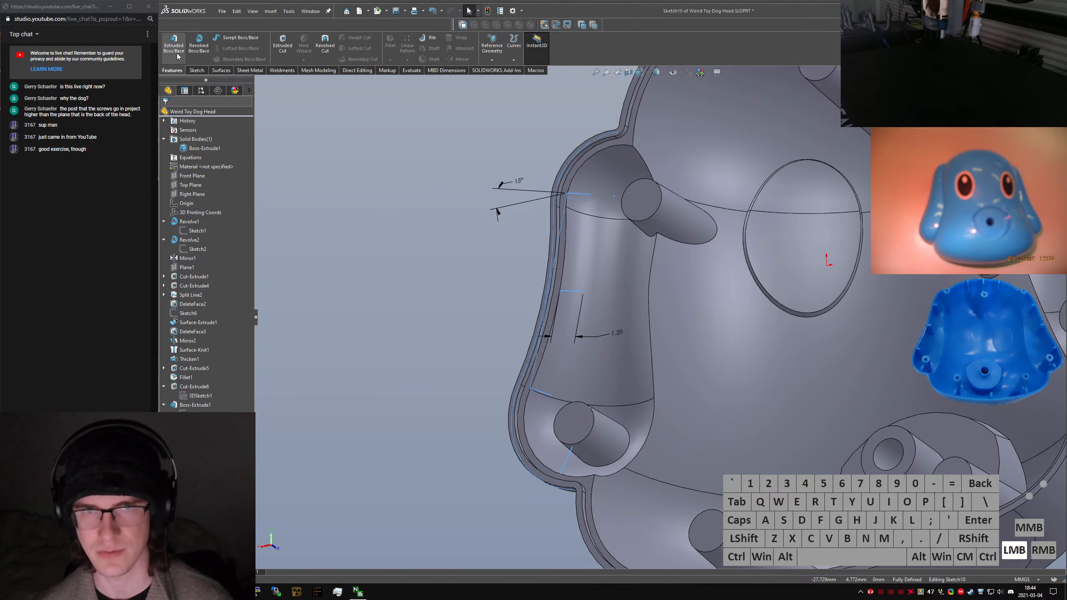
click(180, 52)
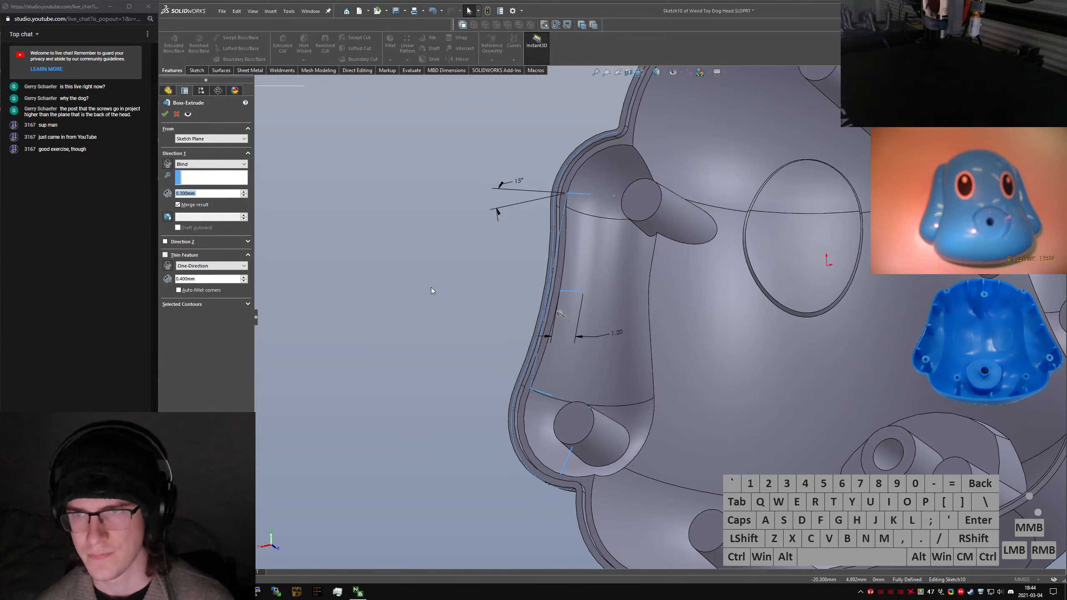
click(168, 164)
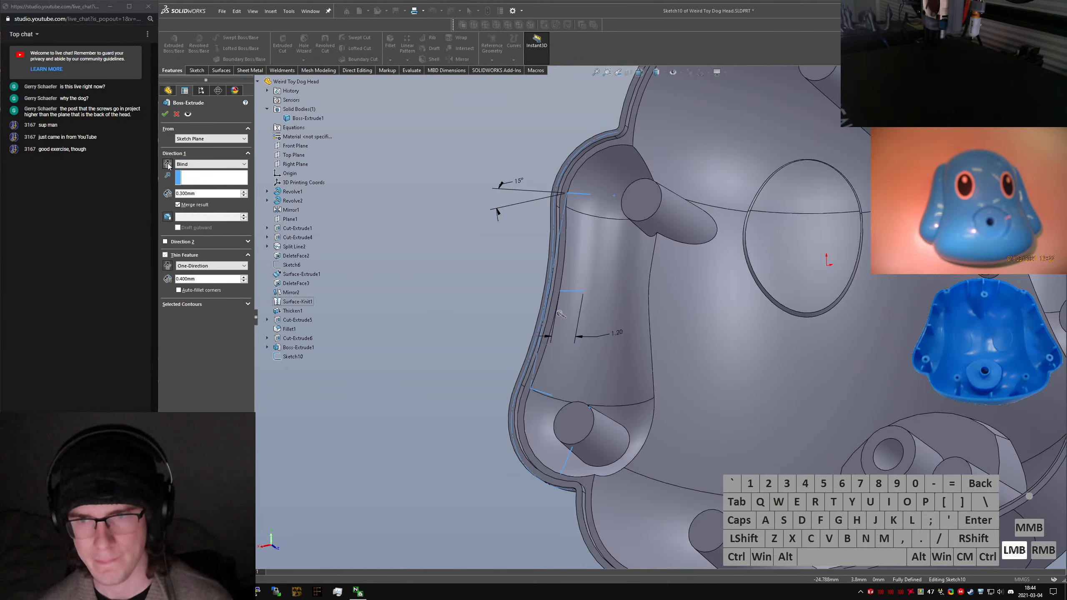
drag(203, 273, 206, 283)
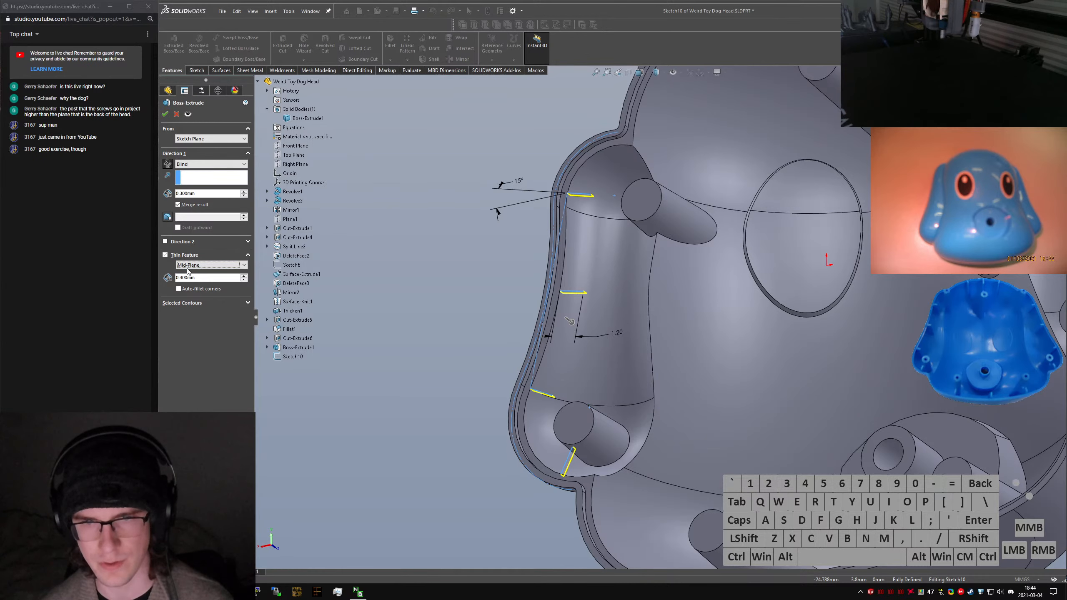
click(182, 164)
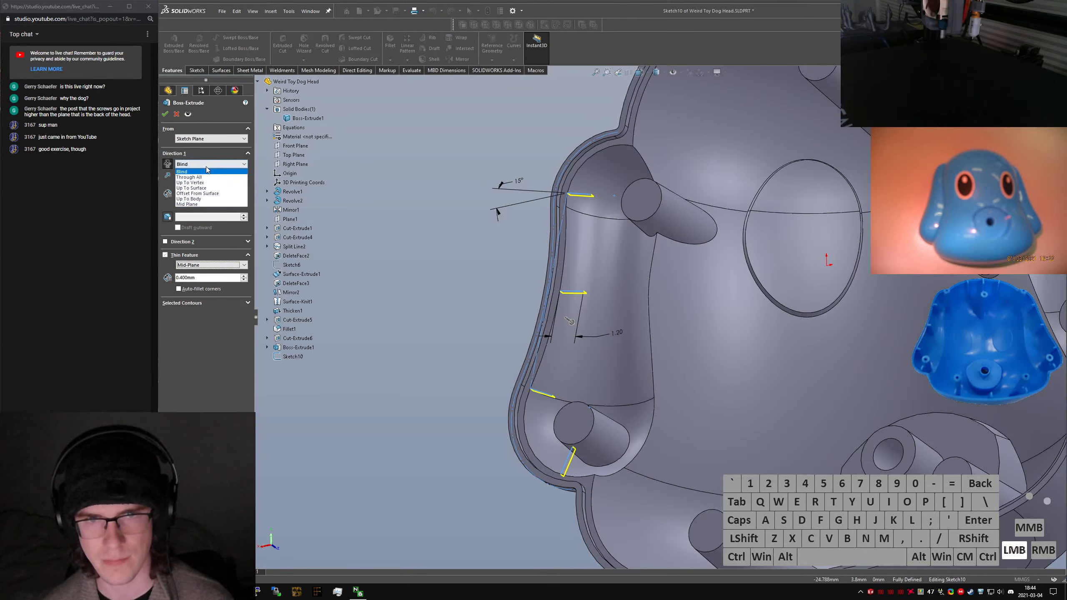
click(201, 200)
click(709, 305)
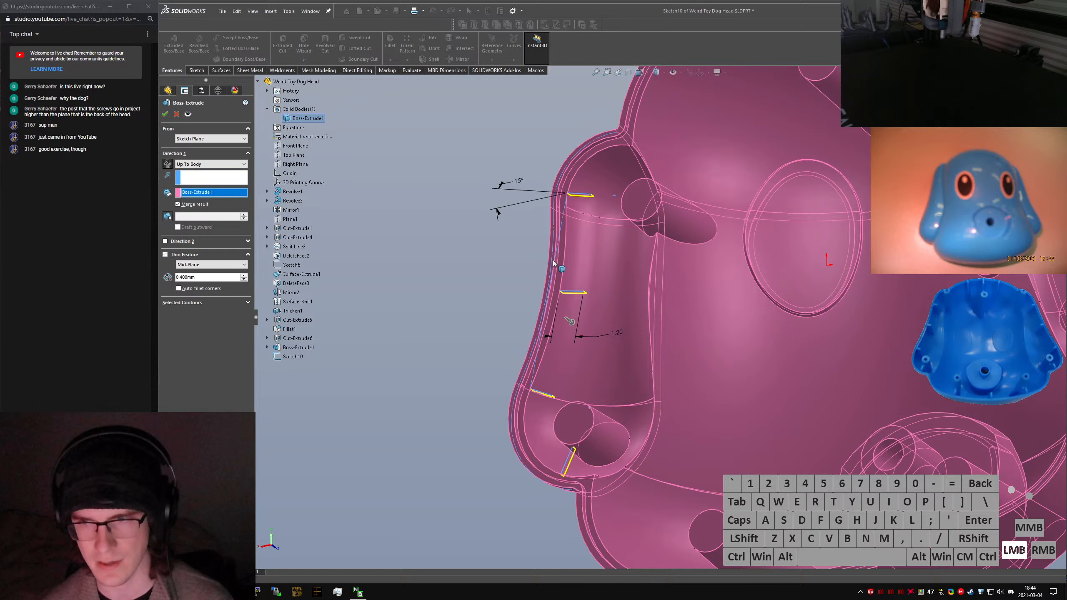
click(165, 114)
Examine how the new thin ribs meet the ear's inside rim, the shell wall and the lower round post
click(633, 417)
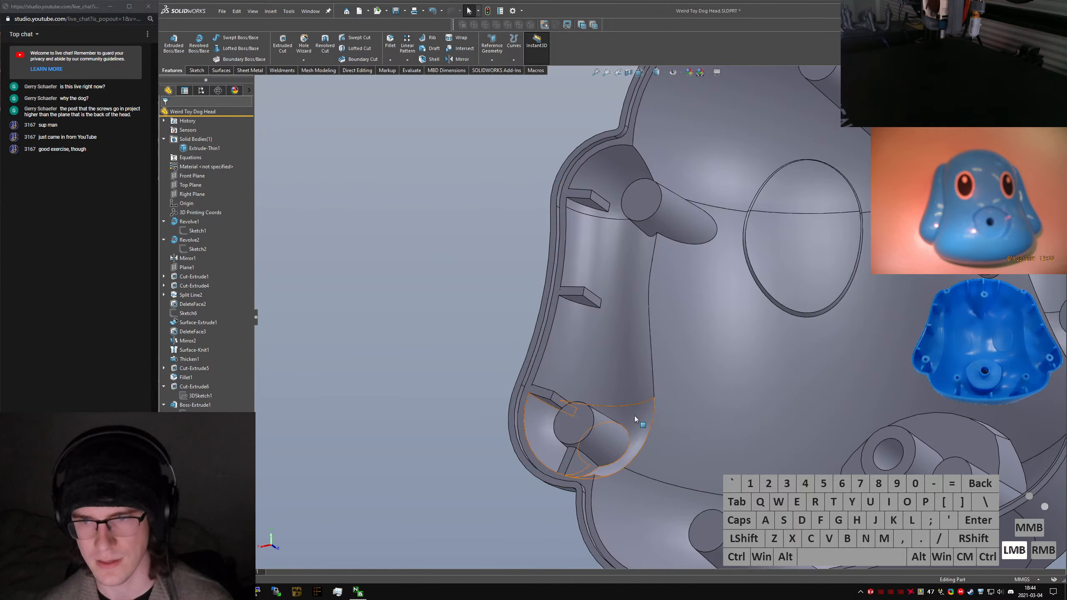
middle_drag(635, 415, 693, 443)
scroll(611, 365, down, 10)
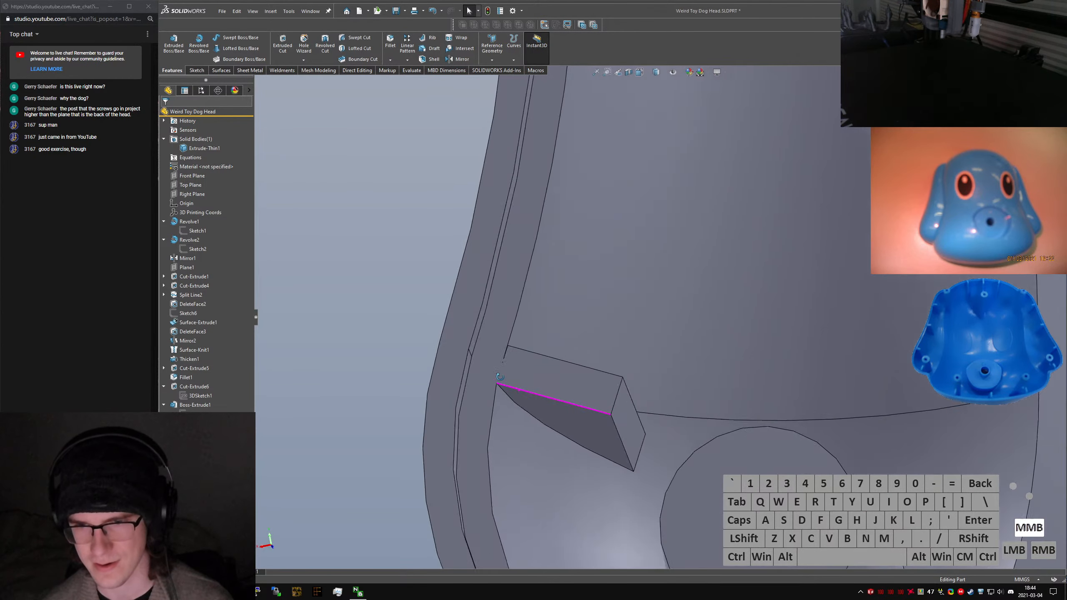
middle_drag(480, 380, 518, 365)
scroll(547, 339, down, 9)
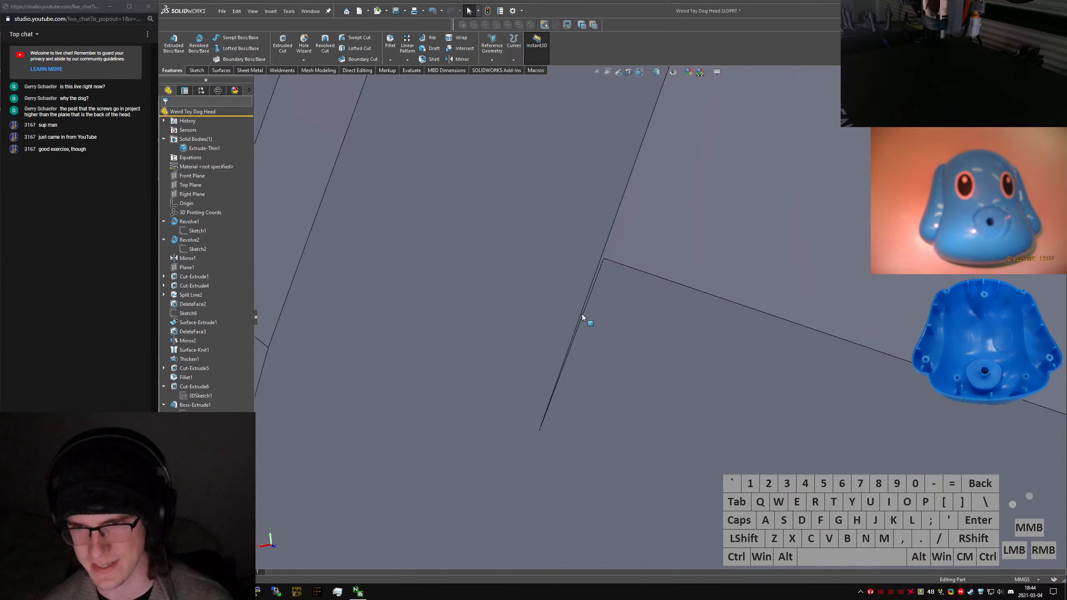
scroll(588, 315, up, 4)
scroll(647, 334, up, 6)
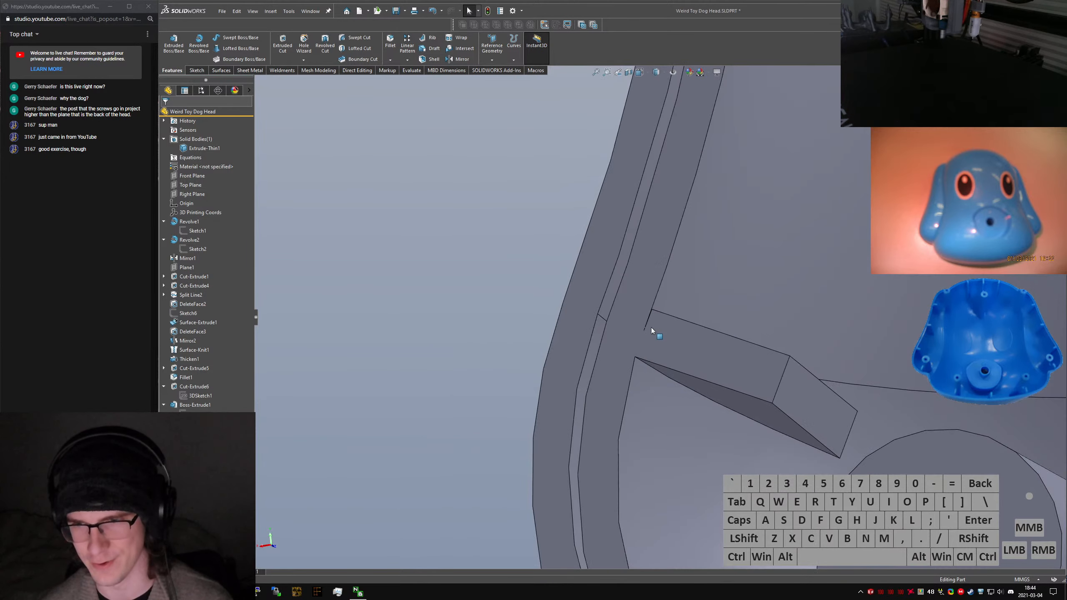
scroll(651, 327, up, 4)
scroll(694, 469, down, 8)
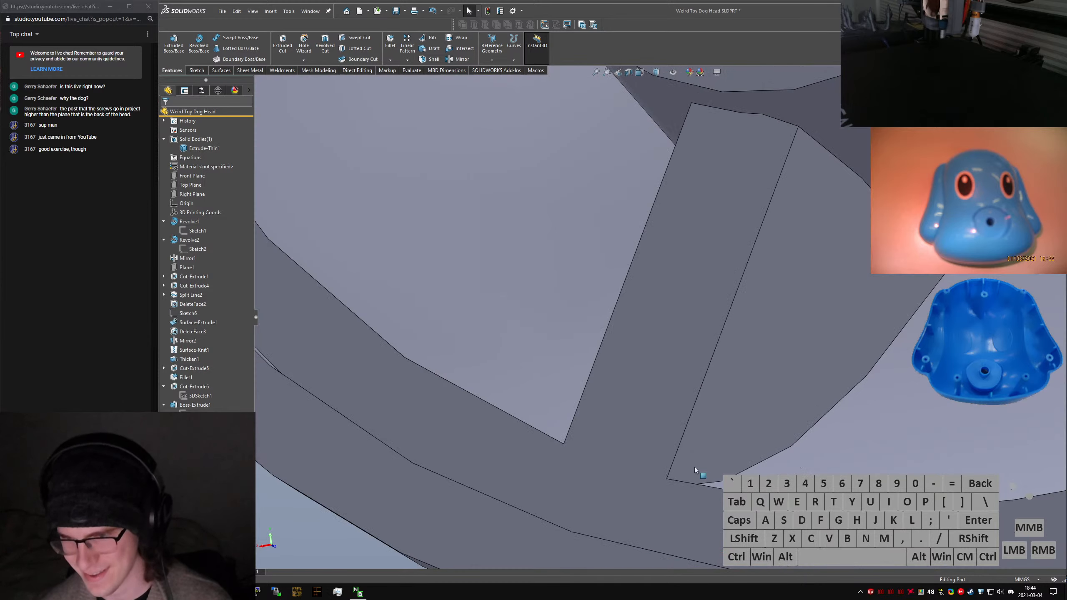
scroll(650, 362, up, 8)
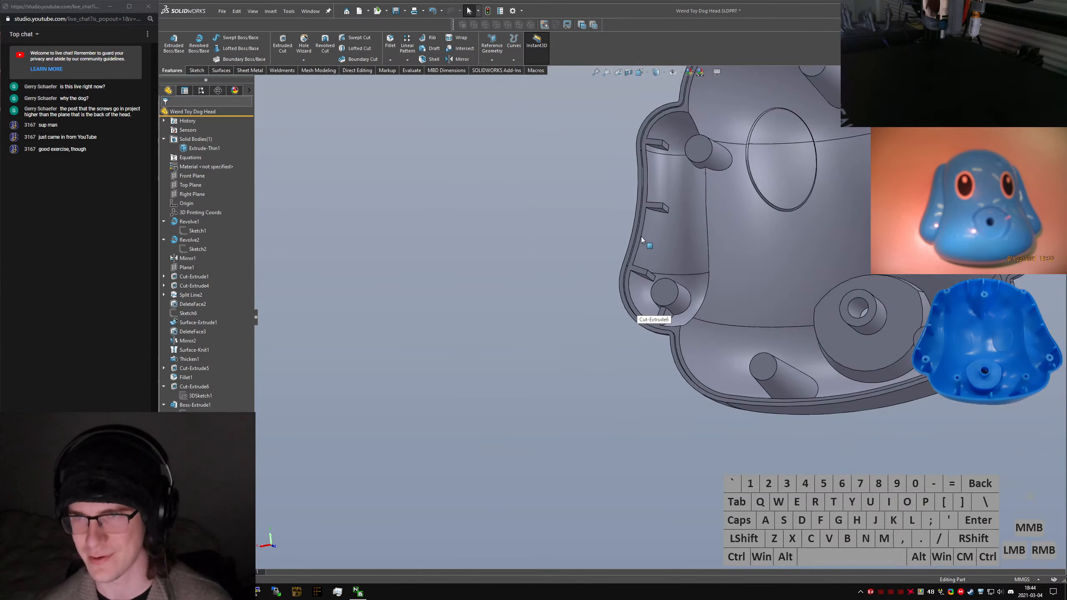
scroll(657, 174, down, 4)
scroll(623, 186, down, 3)
scroll(654, 252, down, 6)
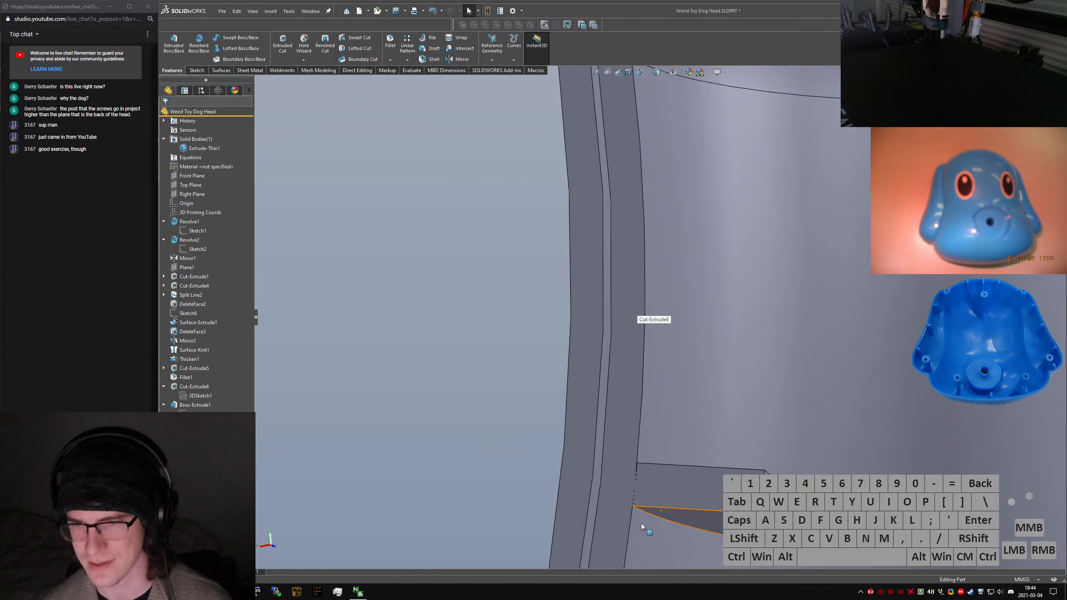
click(665, 129)
middle_drag(665, 129, 656, 204)
scroll(625, 324, up, 5)
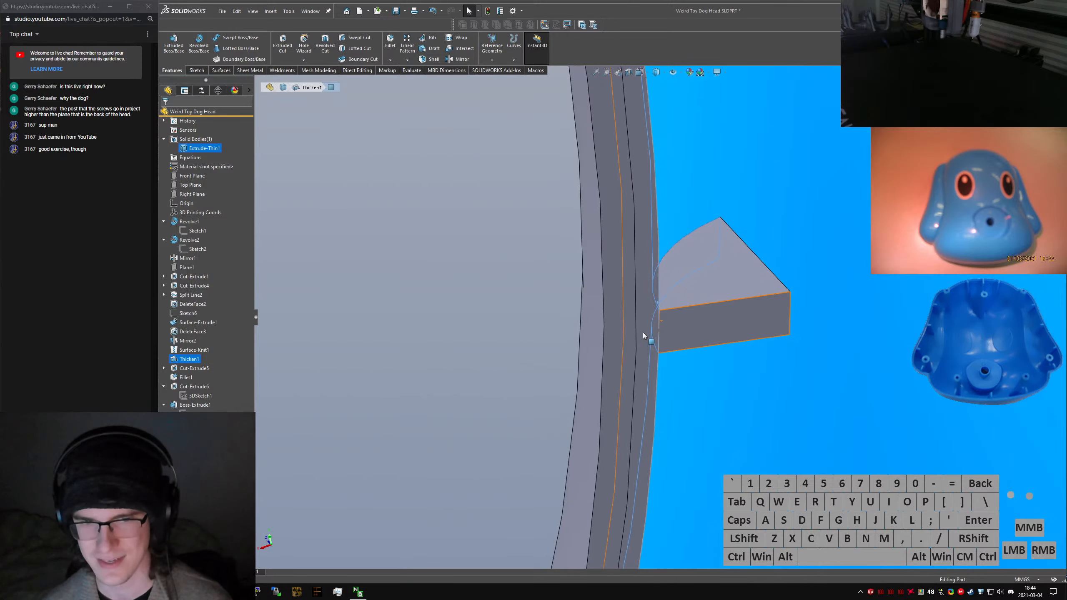
Reopen the rib sketch and make the lower ear line's outer endpoint coincident with the vertex on the rim's middle edge
click(318, 404)
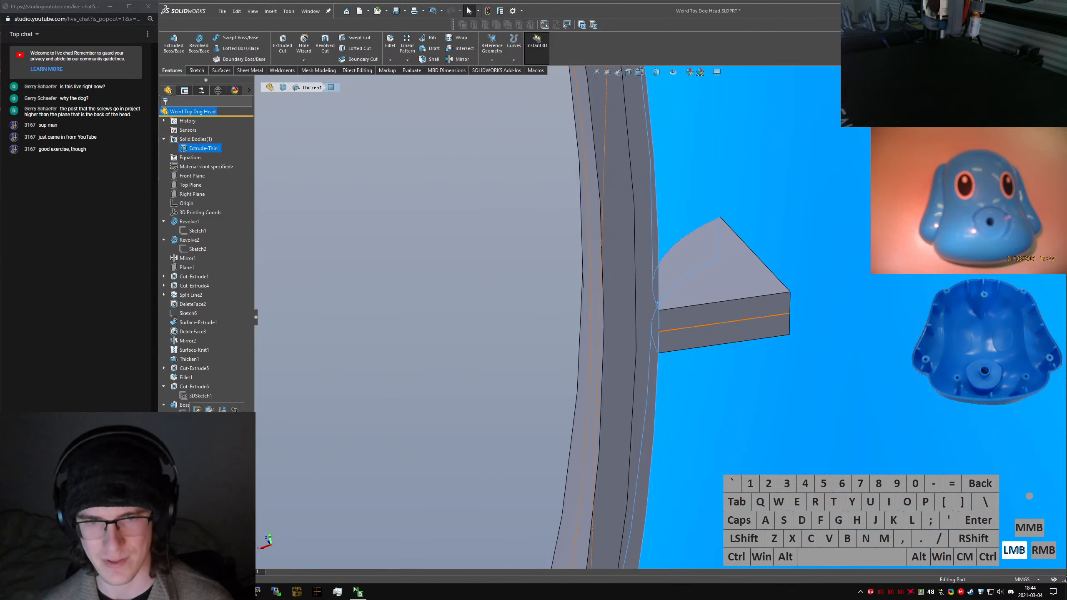
key(ctrl+1)
key(ctrl+2)
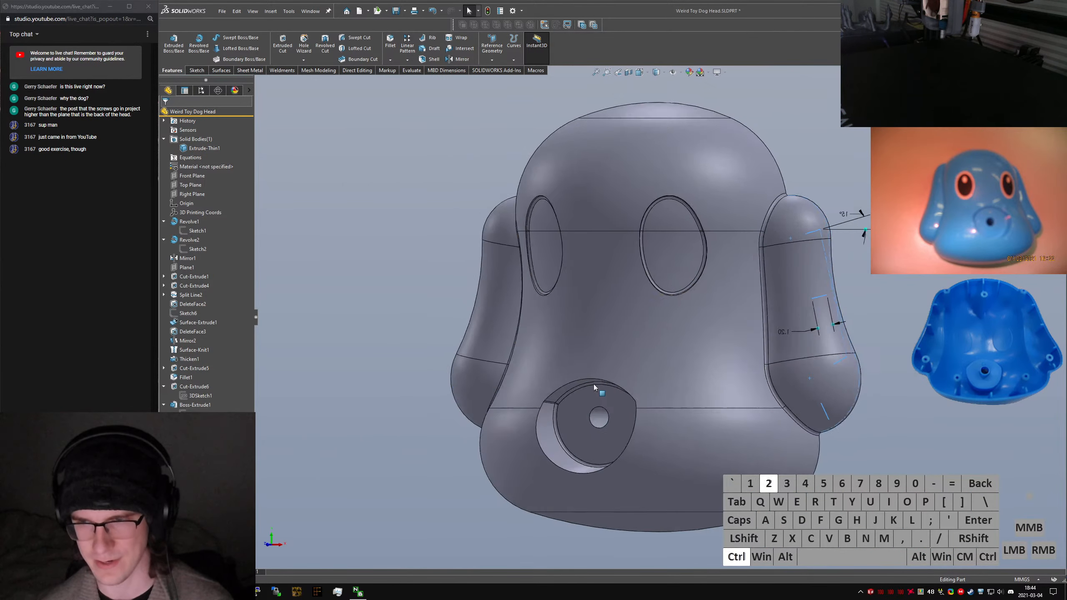
scroll(460, 355, down, 5)
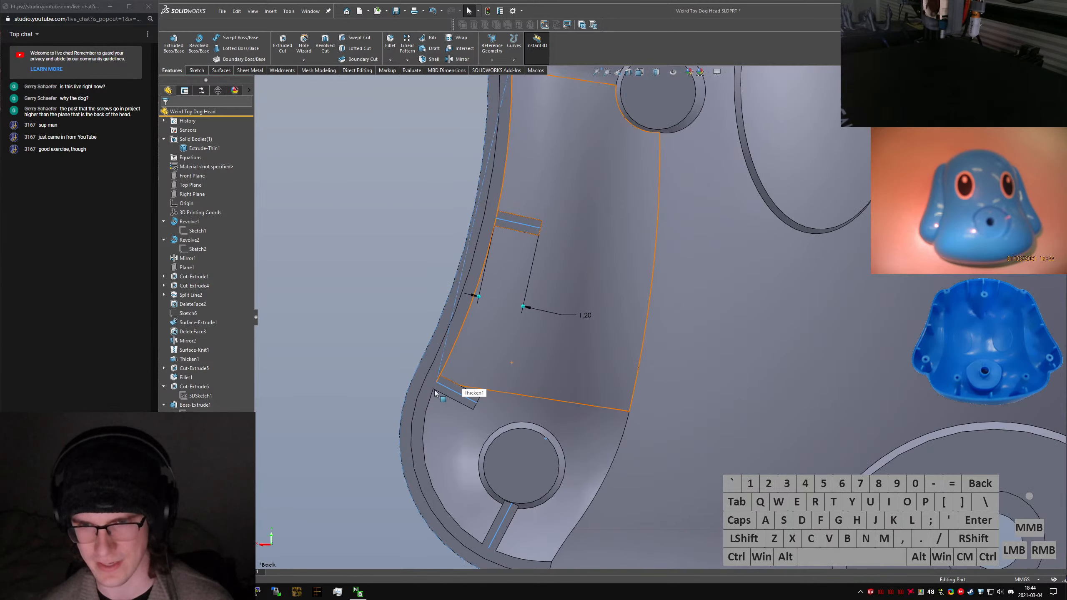
right_click(211, 406)
click(211, 405)
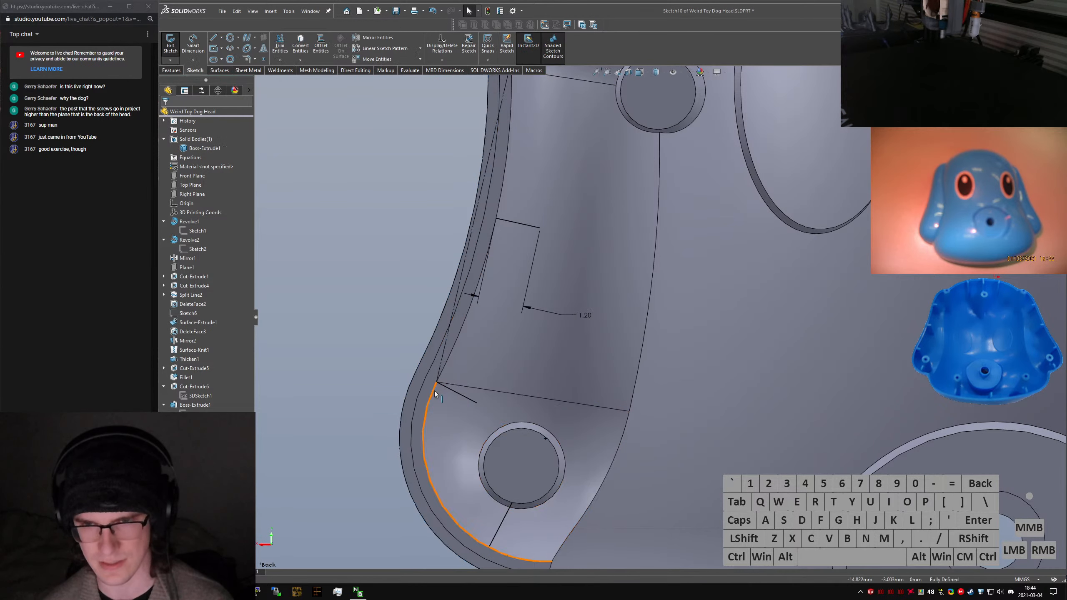
click(437, 383)
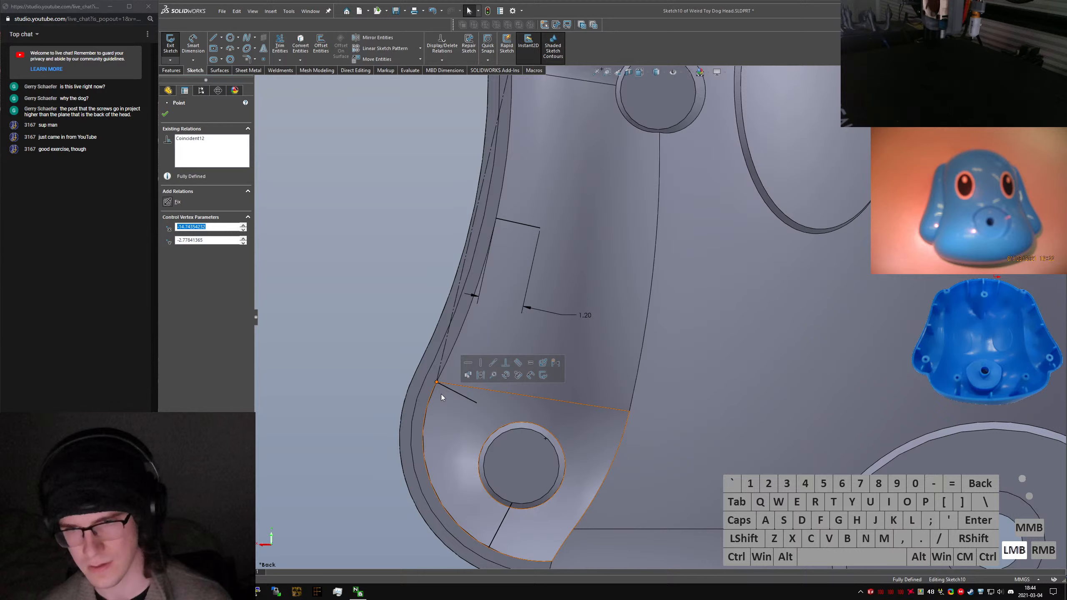
ctrl+click(426, 376)
click(172, 269)
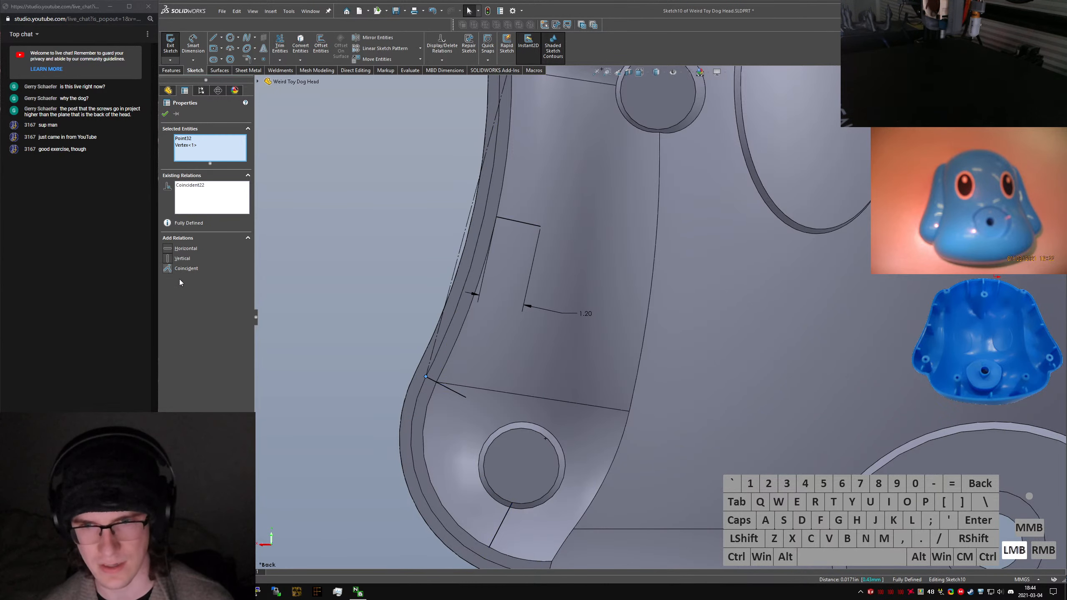
Set the length of the middle ear rib line to 1.6 mm
key(z)
click(425, 339)
click(604, 316)
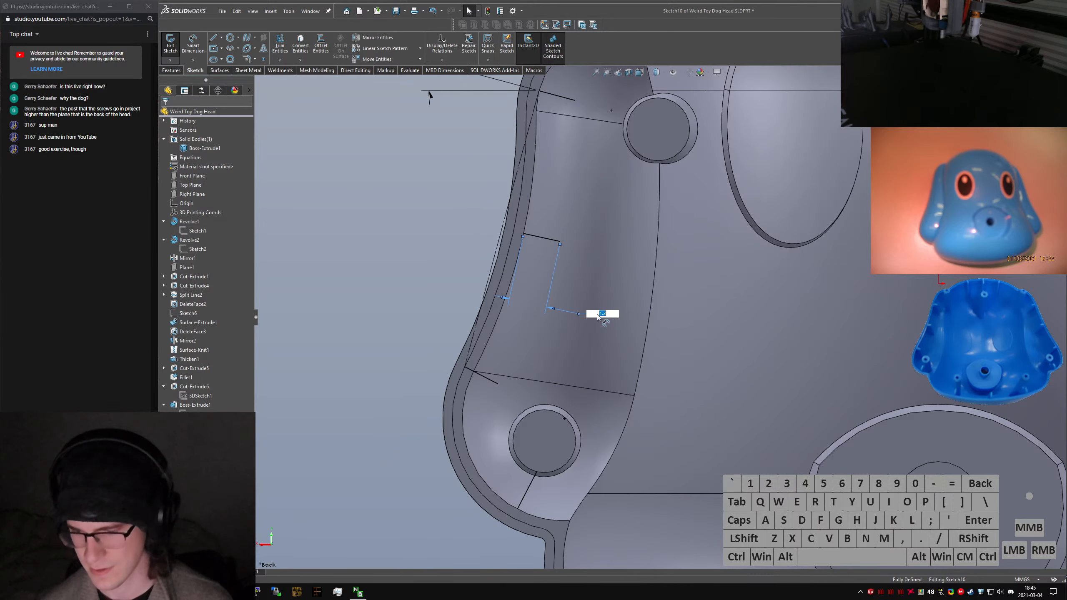
key(Return)
scroll(567, 266, up, 3)
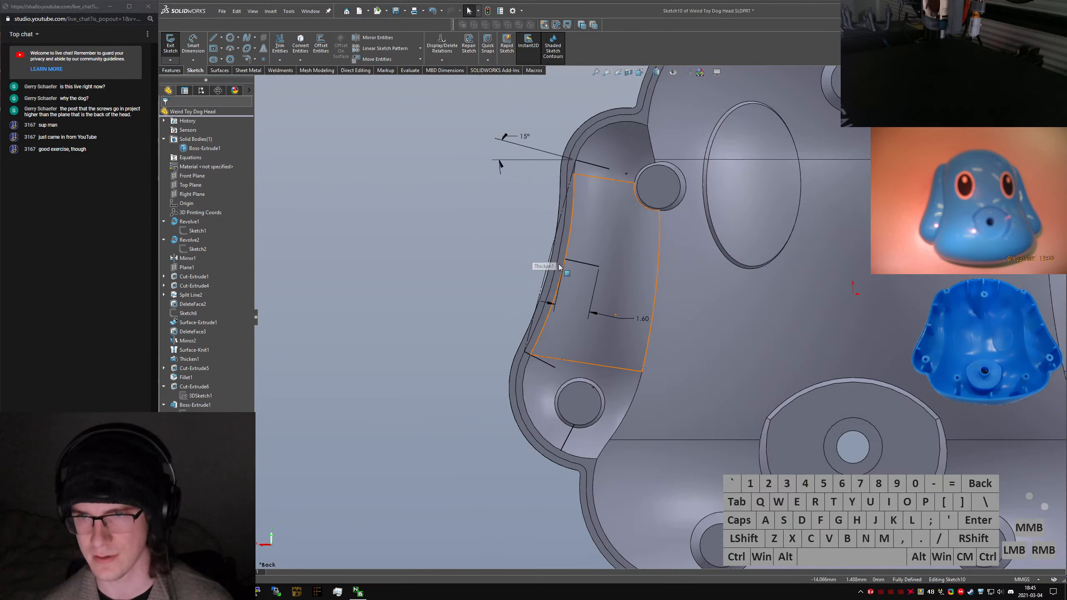
Make the outer endpoints of the middle and upper ear rib lines coincident with the rim's middle edge instead of its inner edge
click(565, 260)
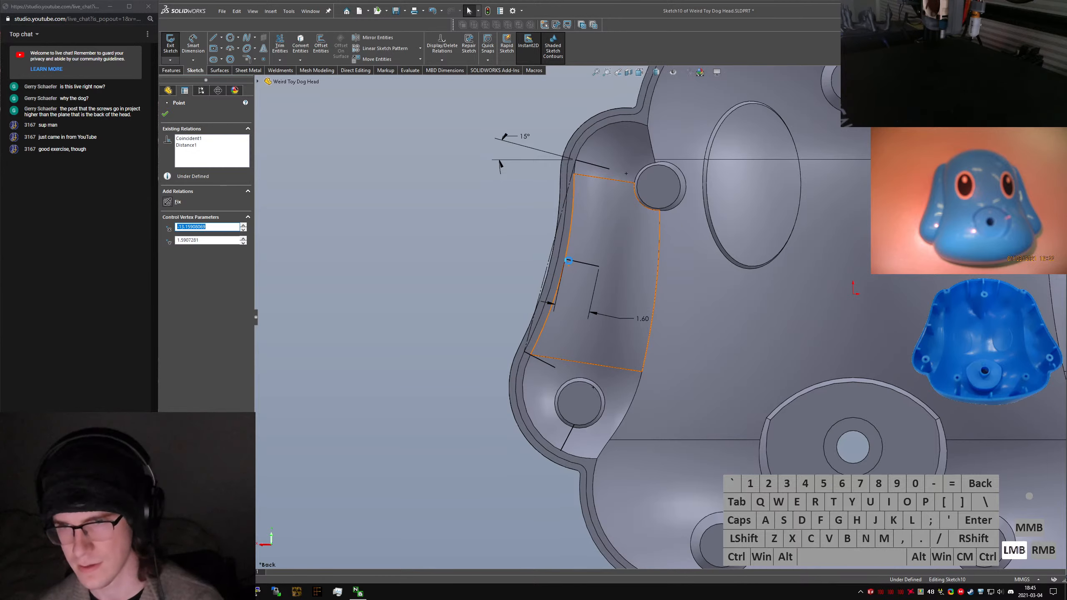
drag(567, 260, 558, 256)
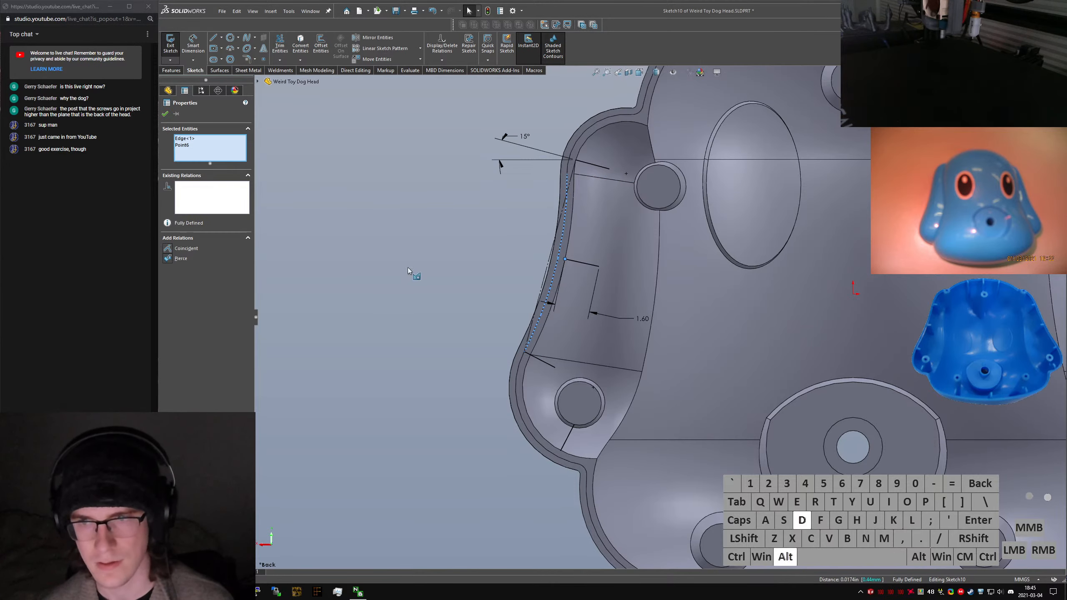
scroll(584, 181, down, 5)
click(618, 202)
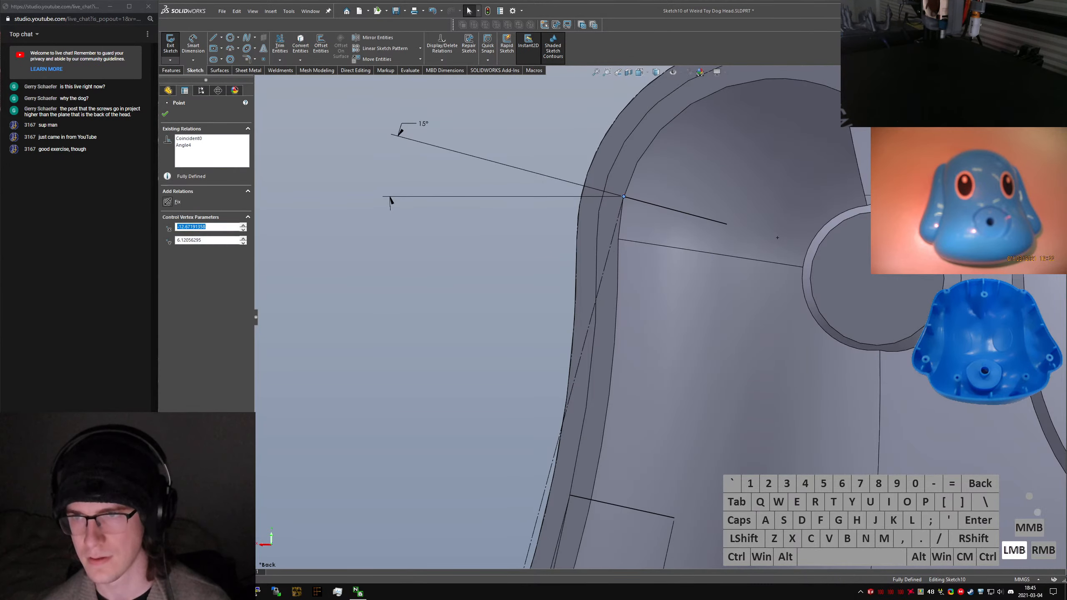
click(621, 203)
key(Delete)
click(624, 197)
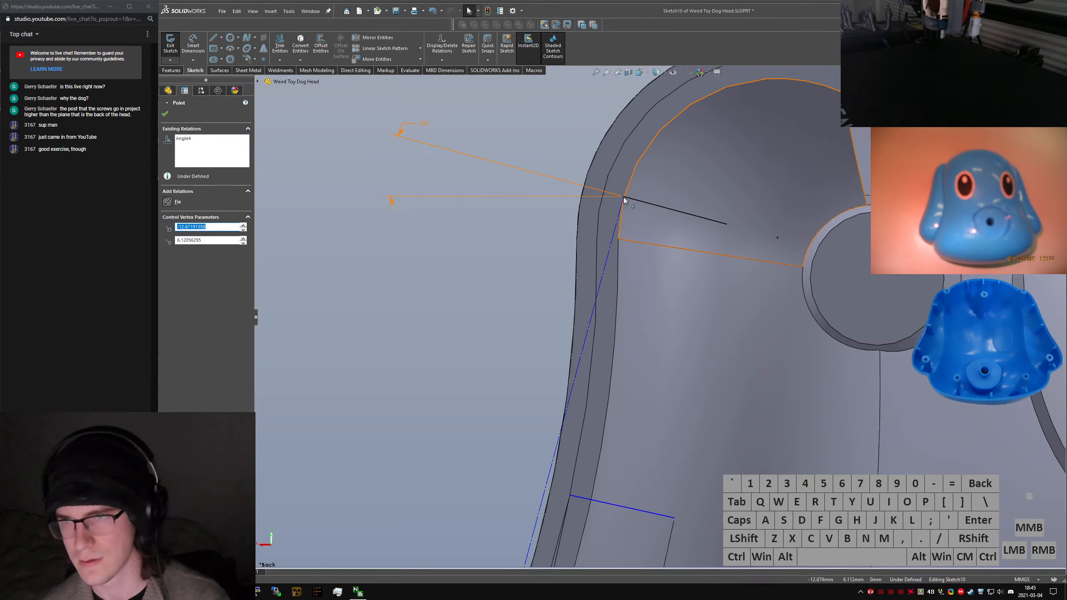
ctrl+click(604, 190)
click(173, 249)
click(499, 307)
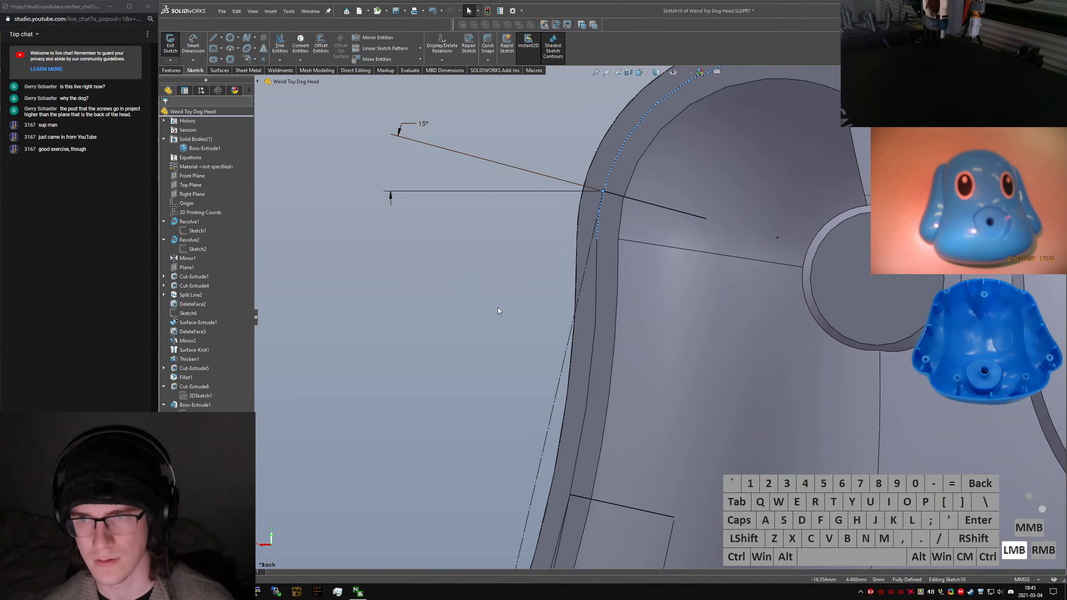
Sketch a short fifth line from the head's bottom rim inward toward the nearby round post on the same side as the ribbed ear
scroll(501, 308, up, 7)
scroll(630, 356, up, 4)
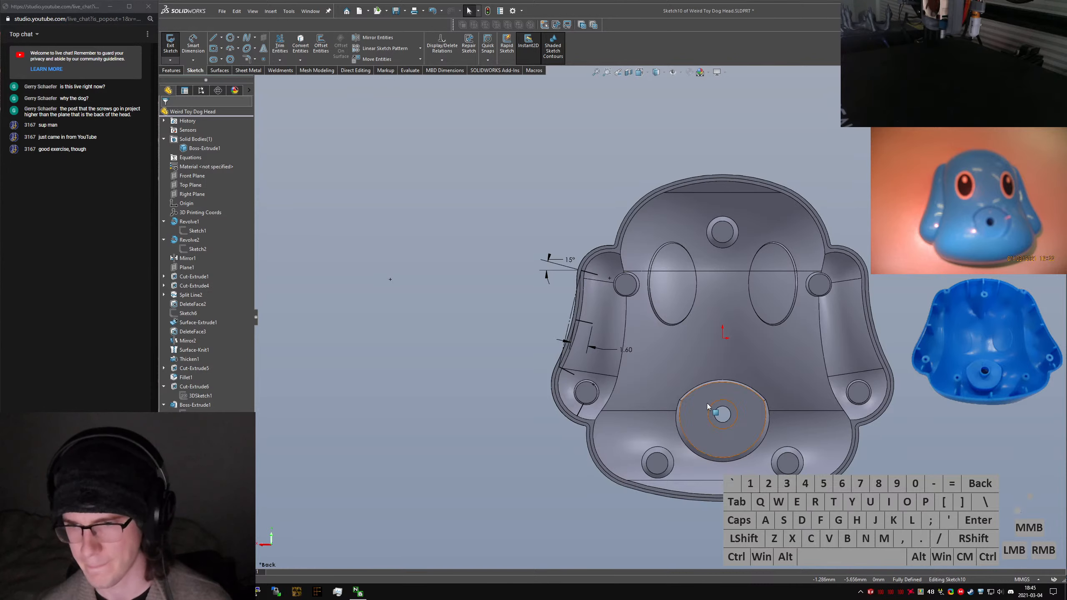
scroll(707, 406, down, 2)
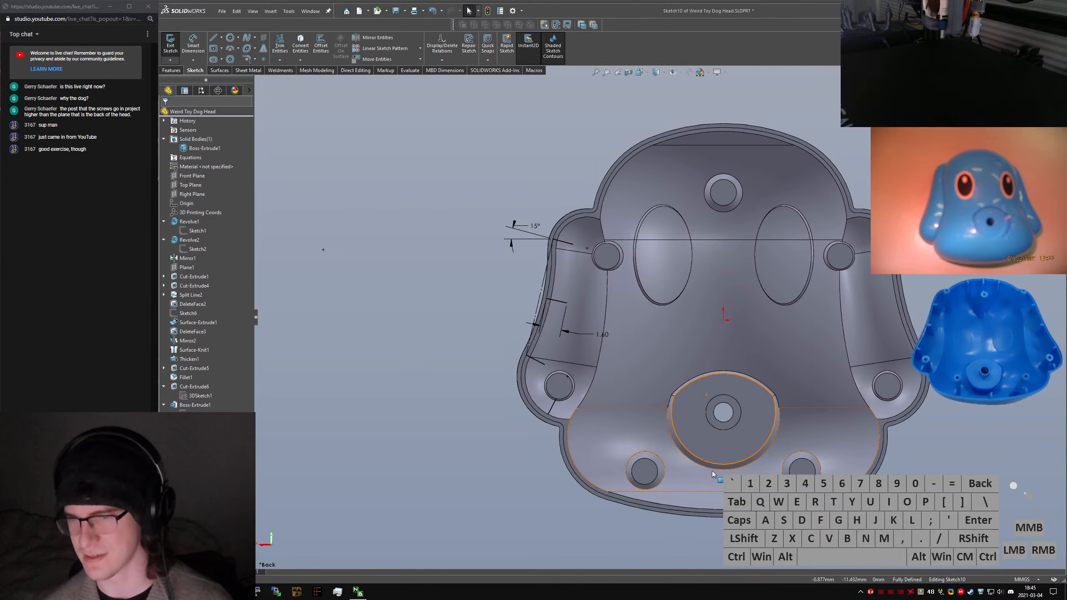
scroll(710, 468, down, 3)
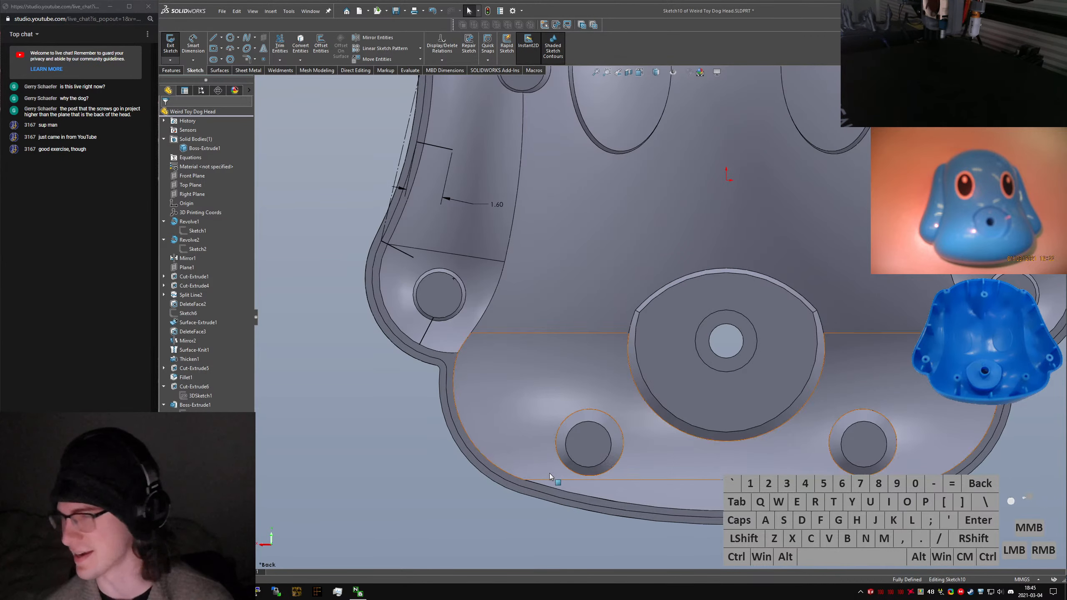
right_drag(544, 479, 515, 478)
drag(568, 500, 573, 483)
key(Escape)
Move the inner endpoint of the bottom rib line onto the centre of the nearby round post
click(587, 470)
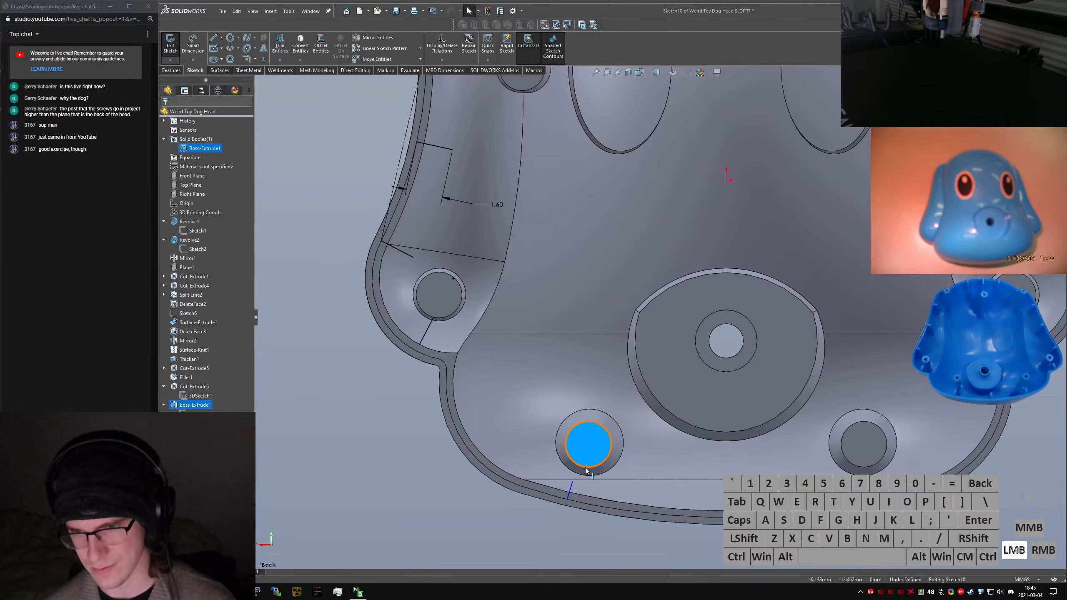
key(alt+c)
click(591, 446)
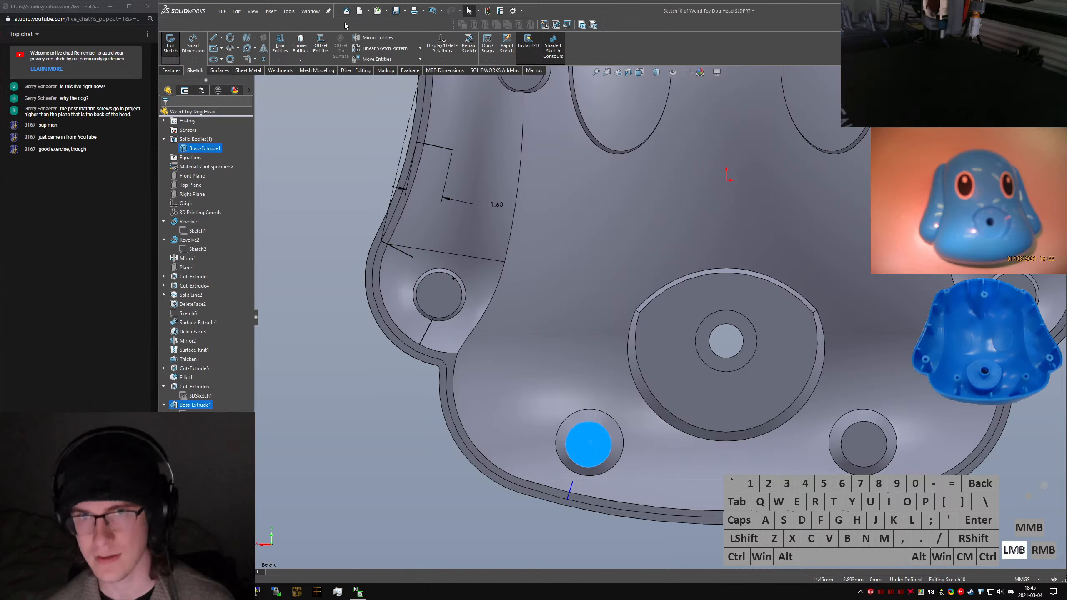
key(alt+c)
click(593, 468)
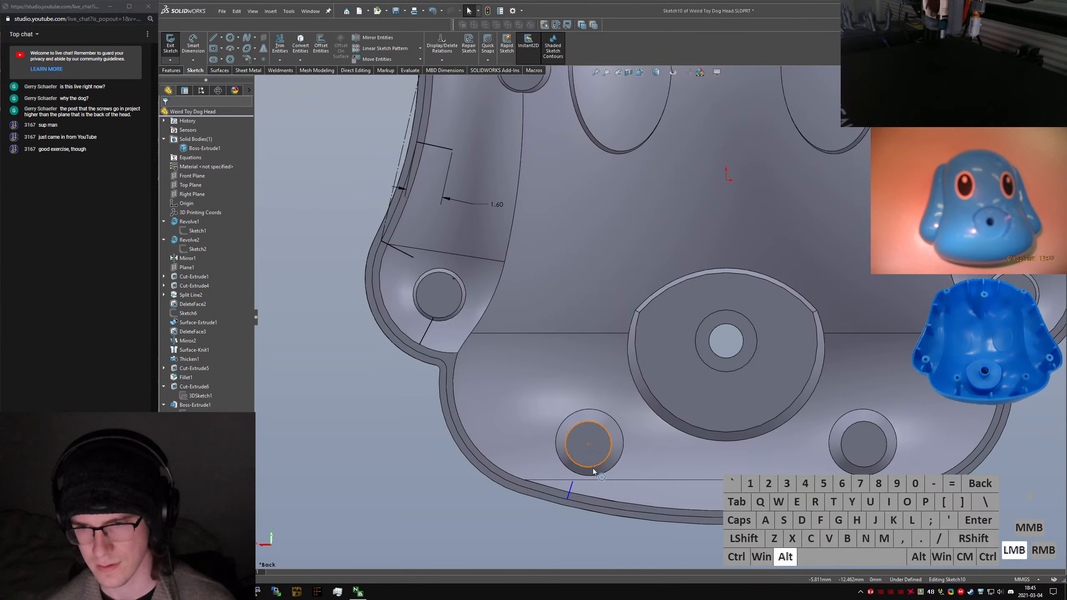
key(alt+c)
click(572, 499)
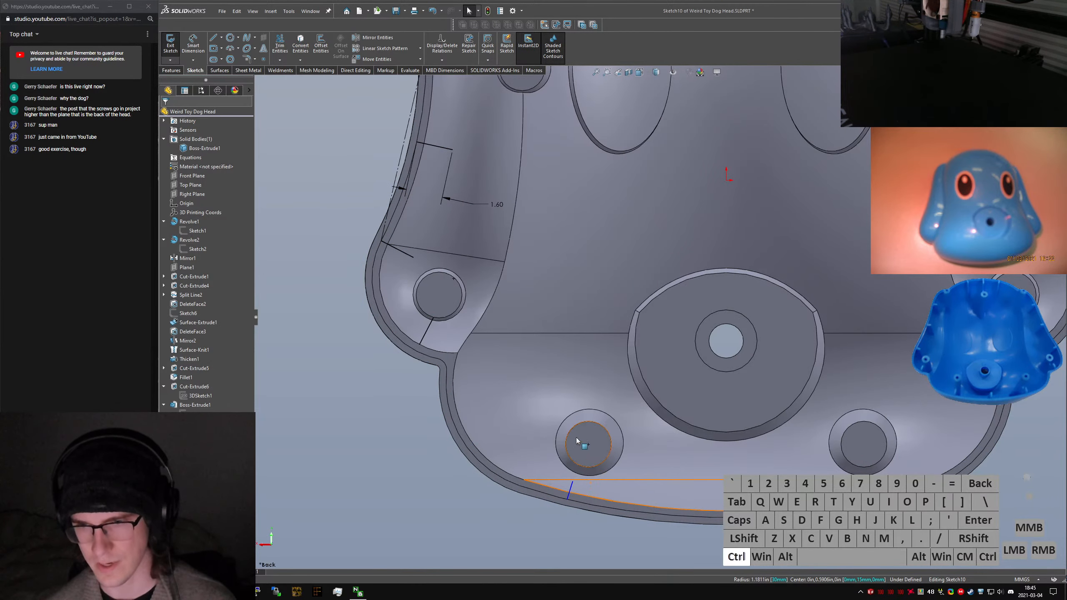
click(589, 421)
key(Delete)
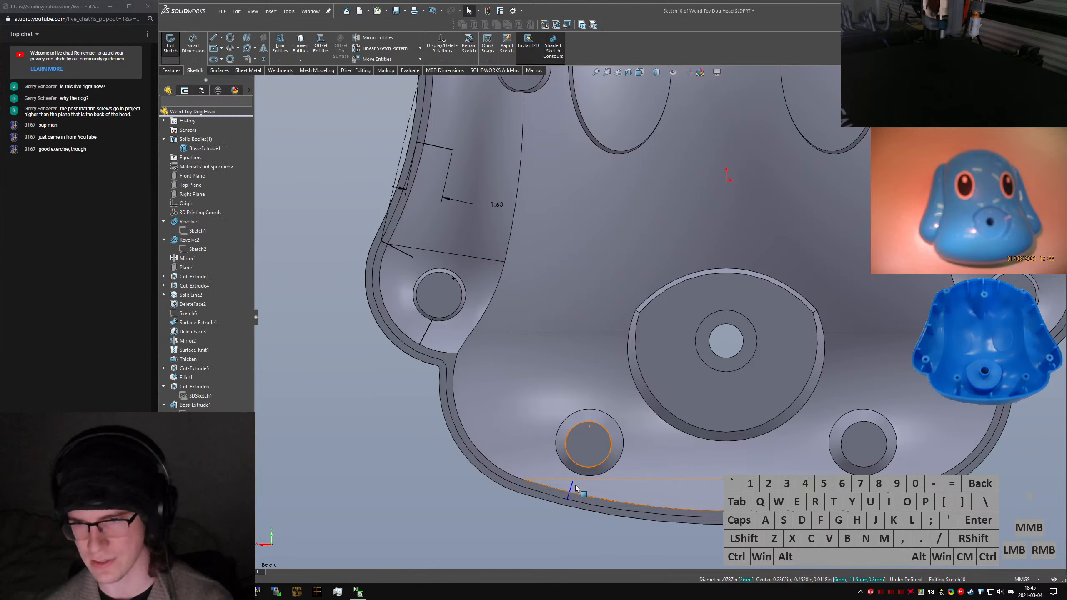
drag(574, 482, 590, 469)
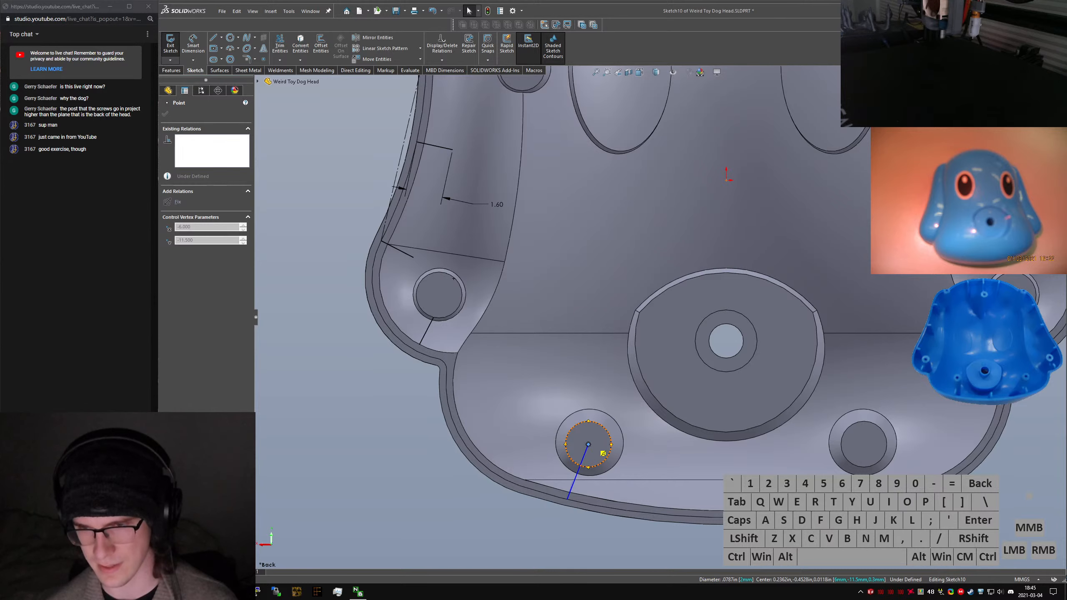
click(584, 452)
scroll(584, 453, down, 3)
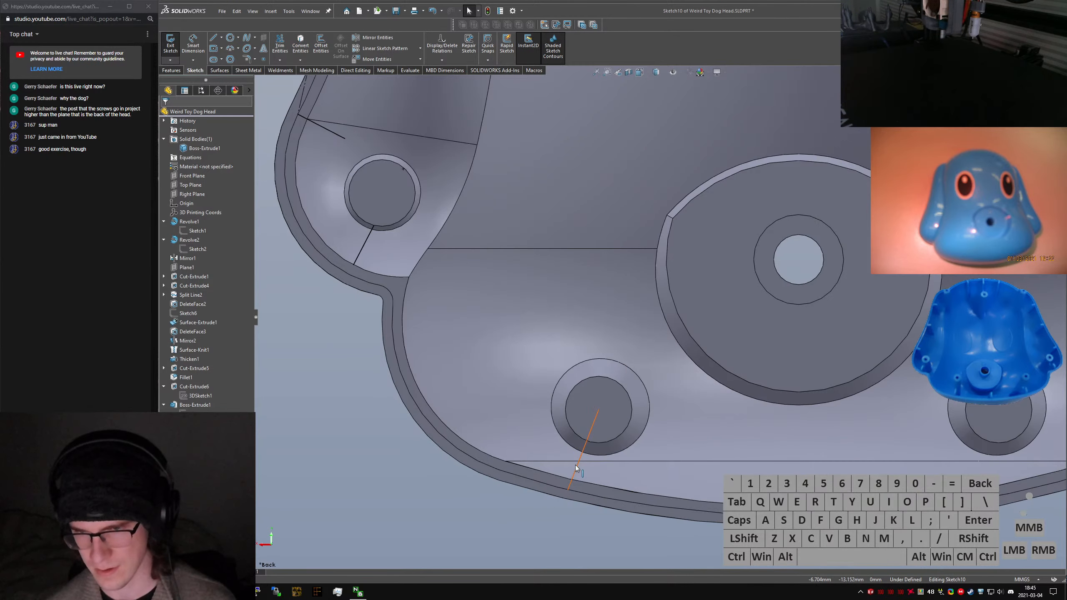
Convert the outer edge of the head's bottom rim into a sketch arc and make it construction geometry
click(576, 467)
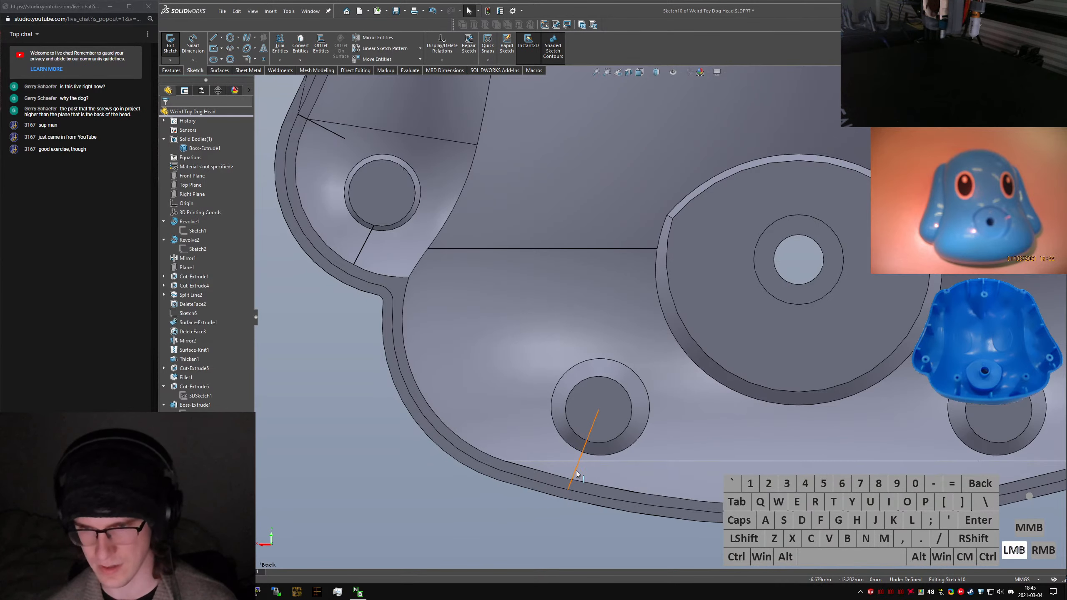
click(583, 496)
scroll(583, 495, up, 5)
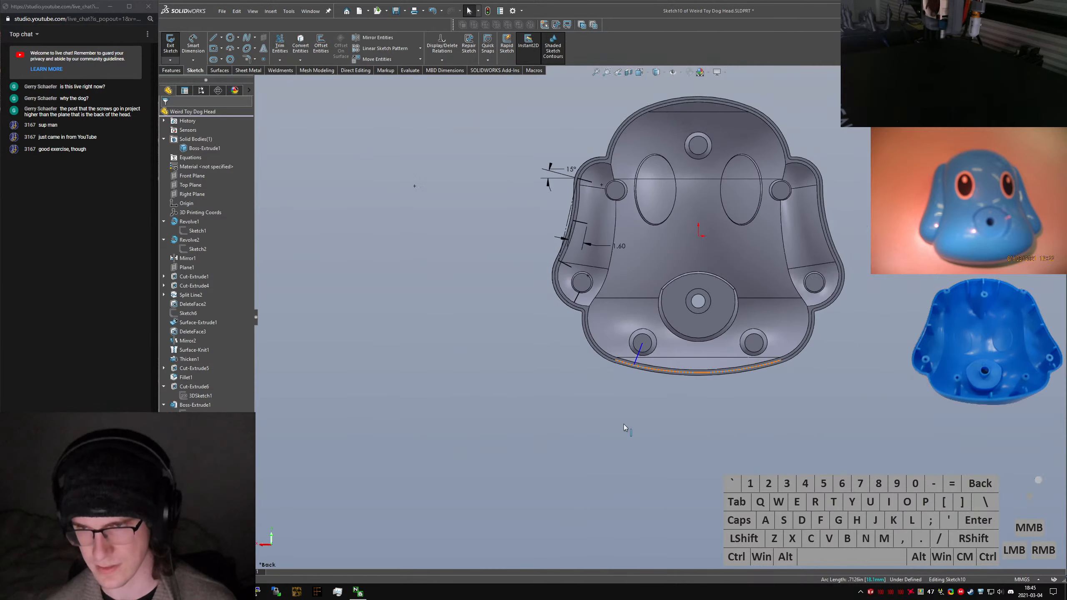
scroll(715, 236, down, 2)
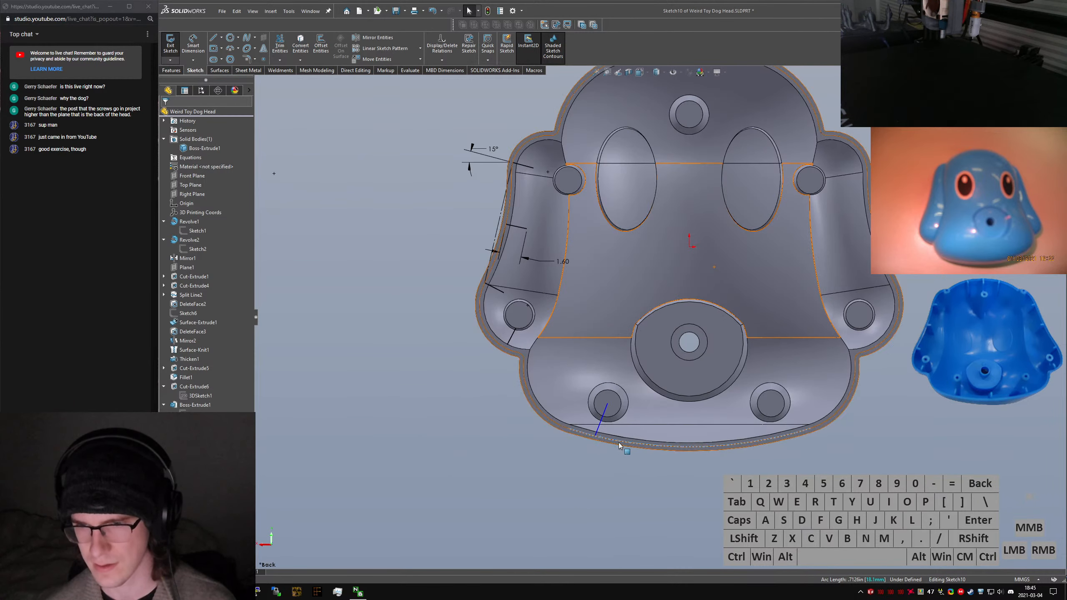
click(616, 444)
right_click(615, 447)
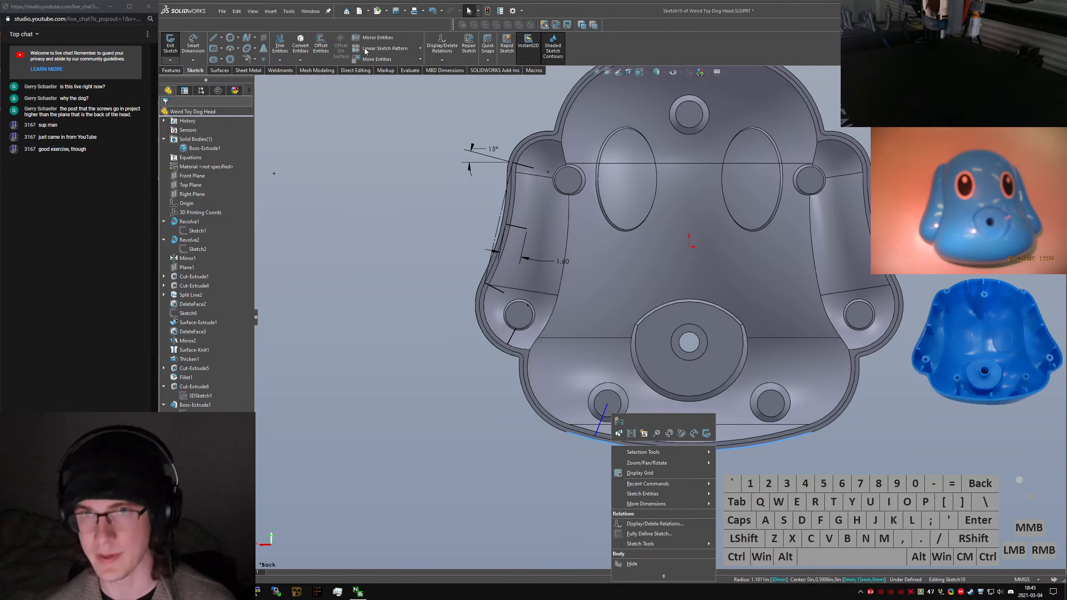
click(301, 45)
click(653, 448)
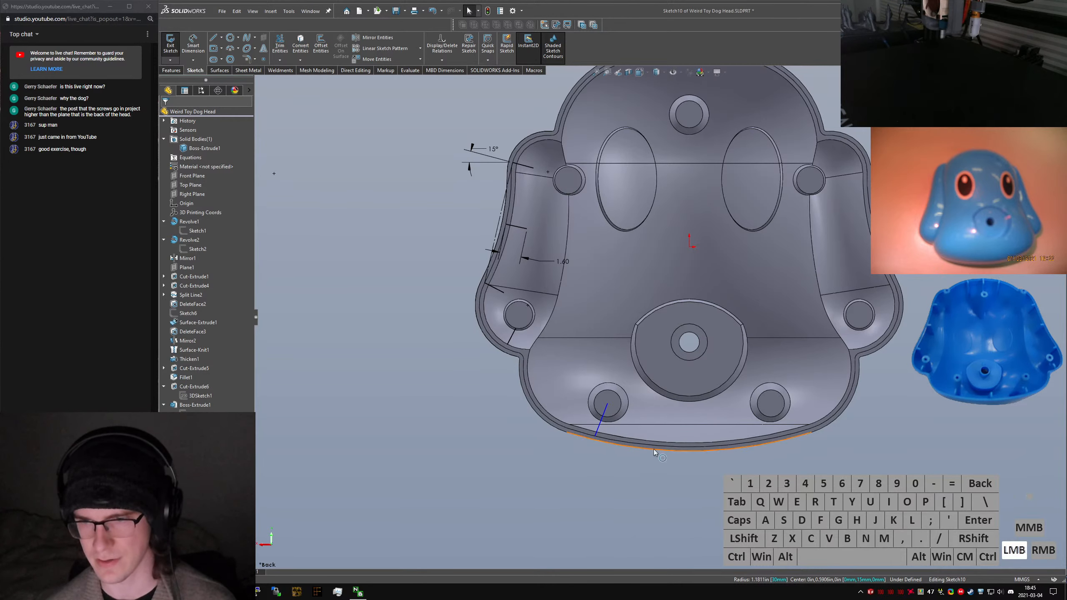
key(alt+c)
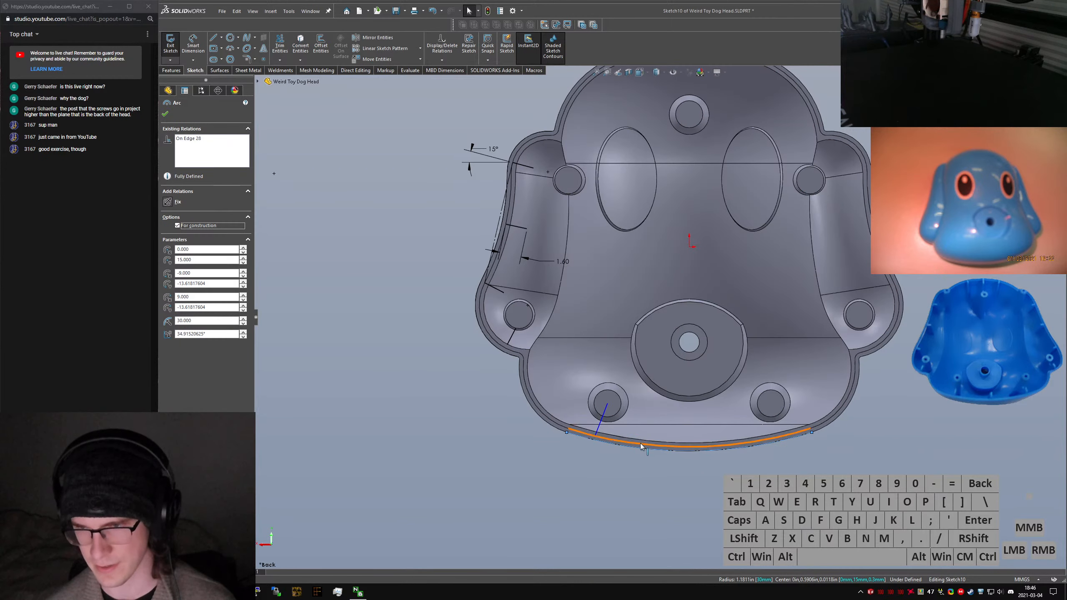
Make the bottom rib line coincident with the centre point of the bottom rim's construction arc
click(601, 419)
scroll(685, 192, up, 2)
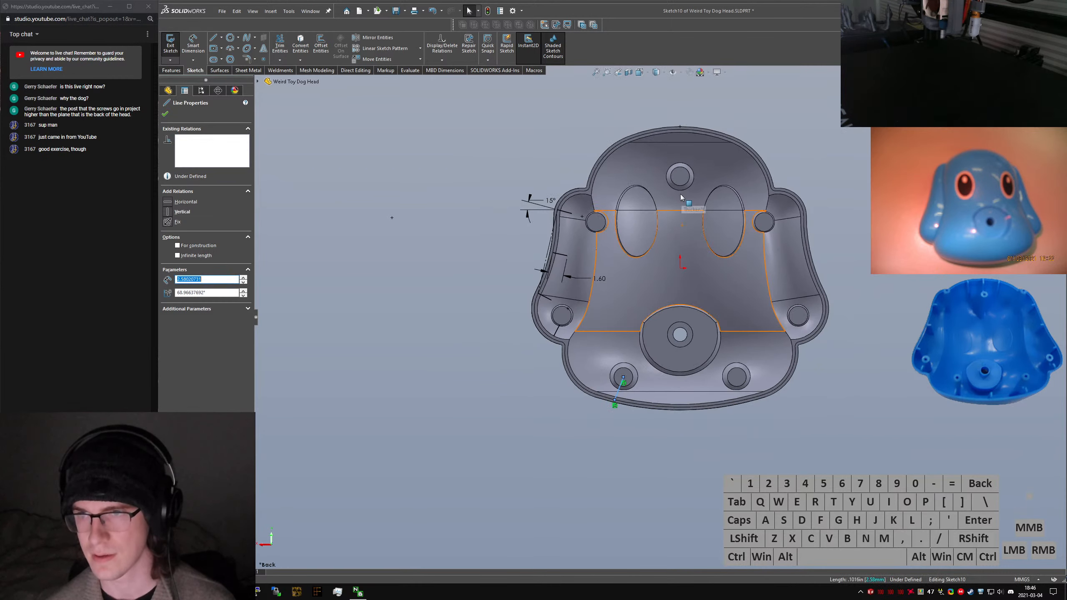
ctrl+click(680, 127)
key(alt+d)
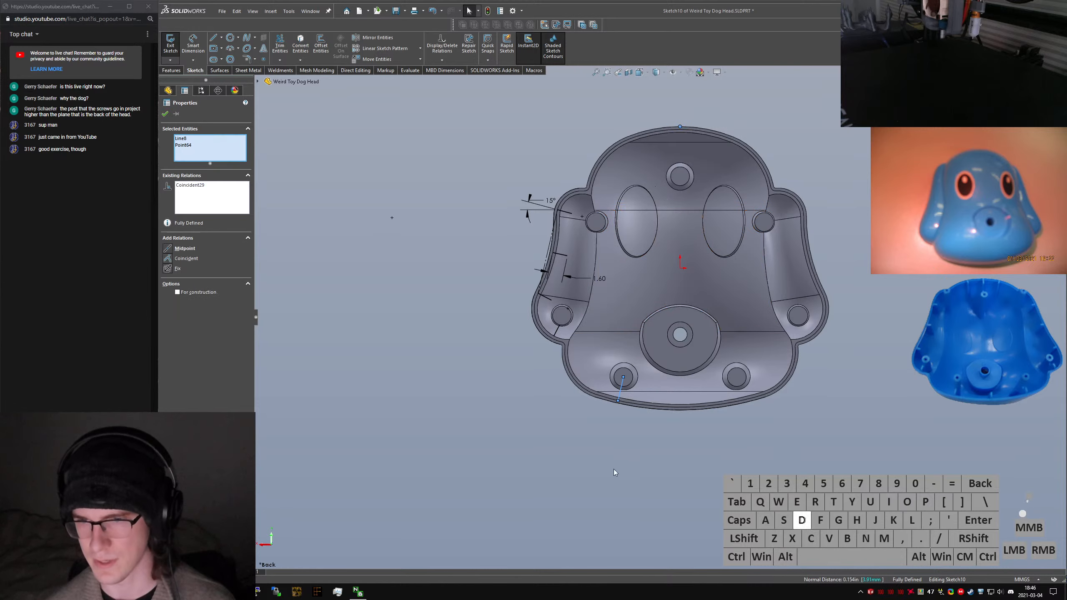
click(613, 469)
Sketch a vertical line about 1.4 mm long inward from the middle of the head's bottom rim
scroll(632, 400, down, 3)
scroll(655, 378, up, 6)
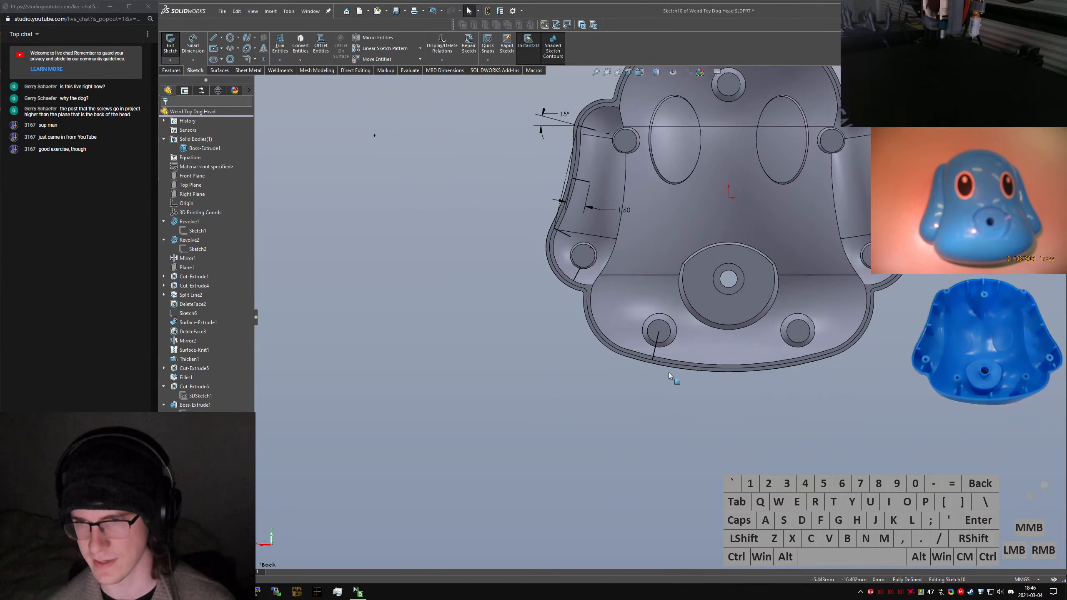
scroll(683, 268, down, 3)
mouse_move(656, 296)
middle_down()
mouse_move(675, 284)
mouse_move(668, 291)
middle_up()
scroll(697, 286, up, 4)
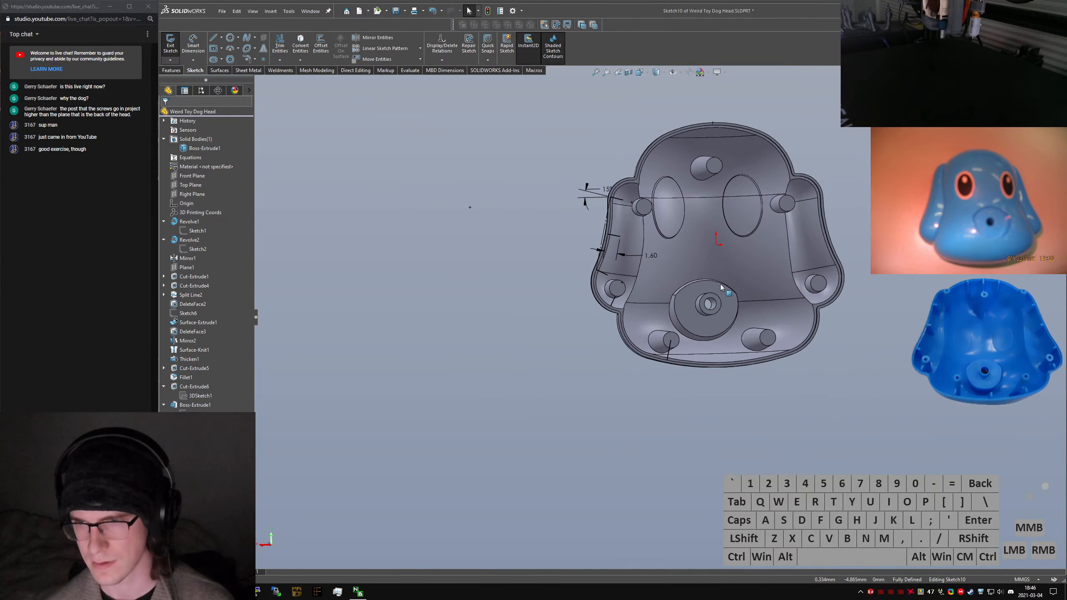
scroll(721, 285, down, 2)
scroll(677, 202, up, 4)
scroll(651, 234, down, 1)
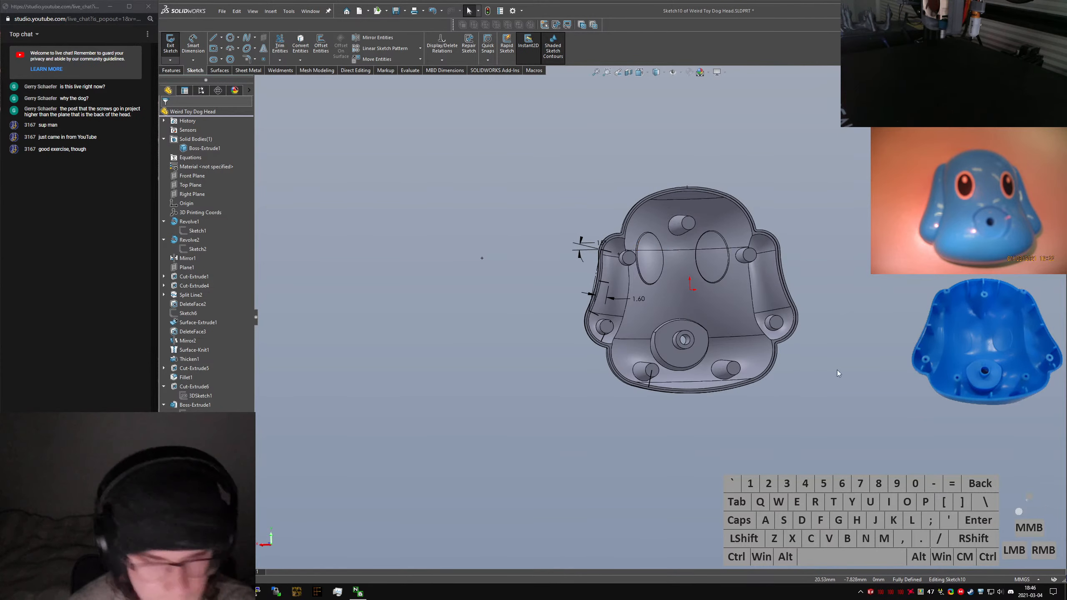
right_drag(718, 399, 674, 405)
key(ctrl+2)
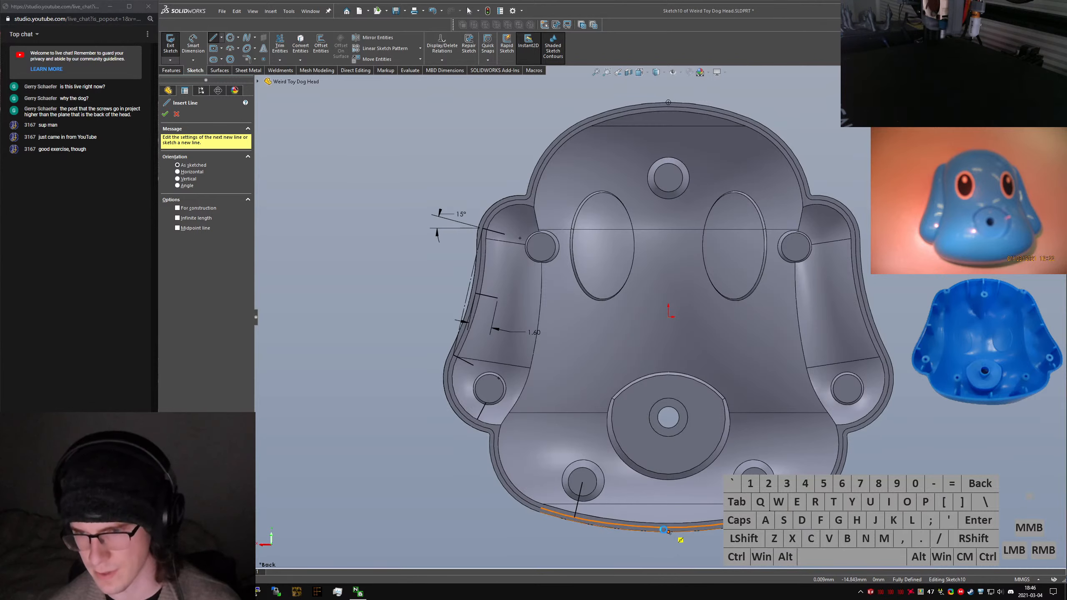
click(669, 528)
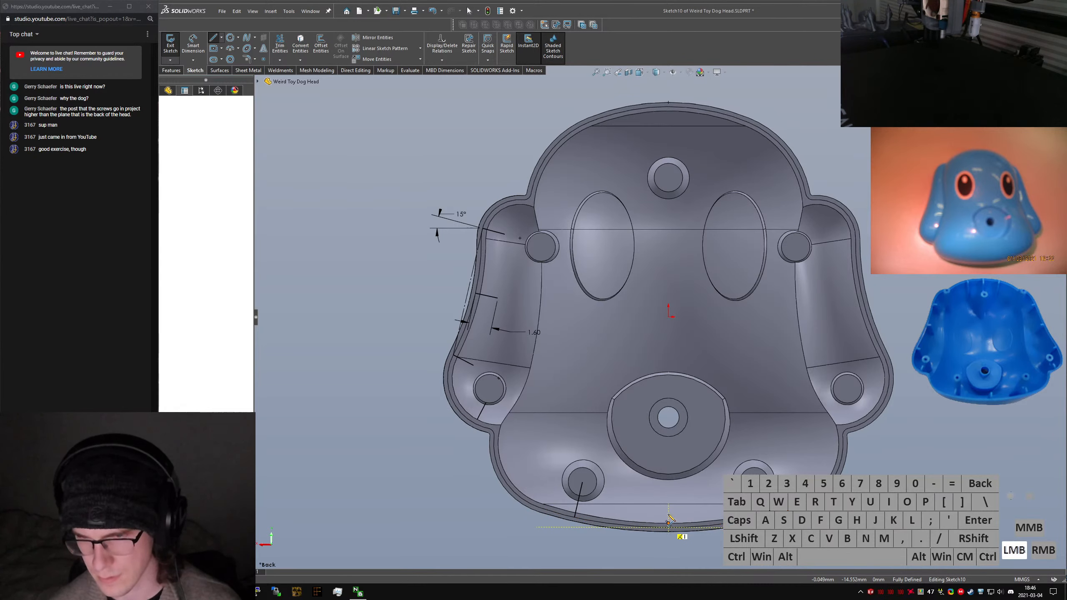
click(669, 508)
key(Escape)
Make the vertical line at the bottom rim's middle equal in length to the lower ear rib line
ctrl+click(669, 514)
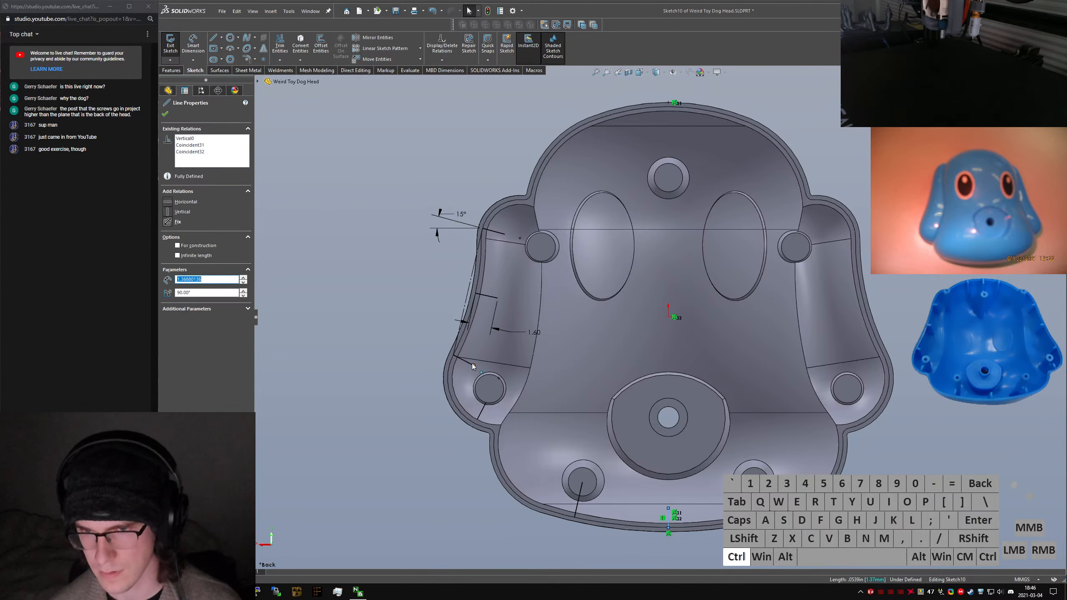
ctrl+click(465, 361)
key(q)
click(711, 544)
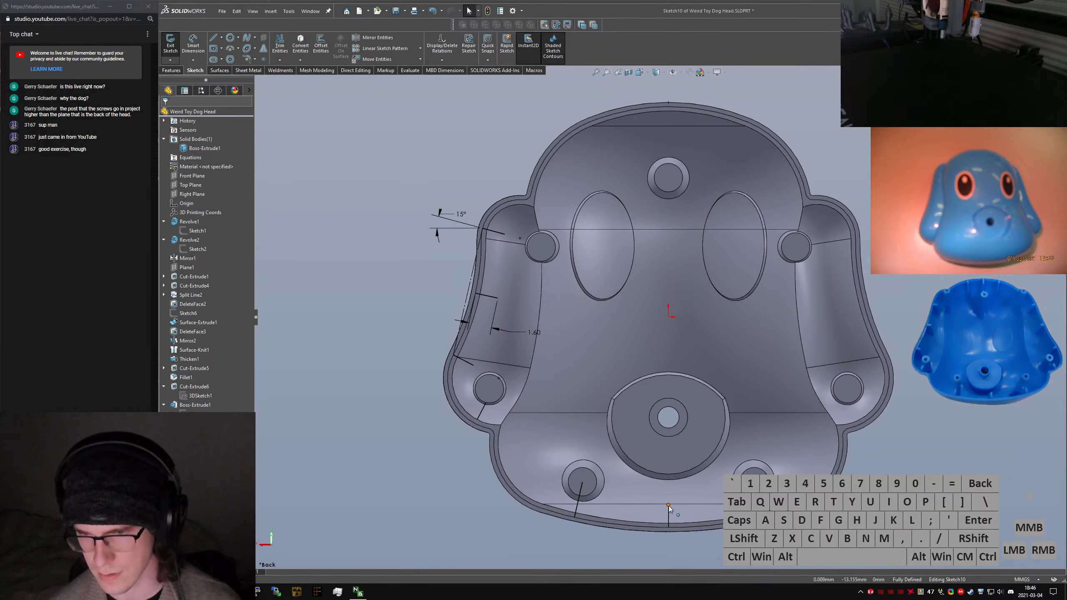
click(668, 506)
drag(682, 517, 689, 521)
click(691, 550)
scroll(654, 387, up, 2)
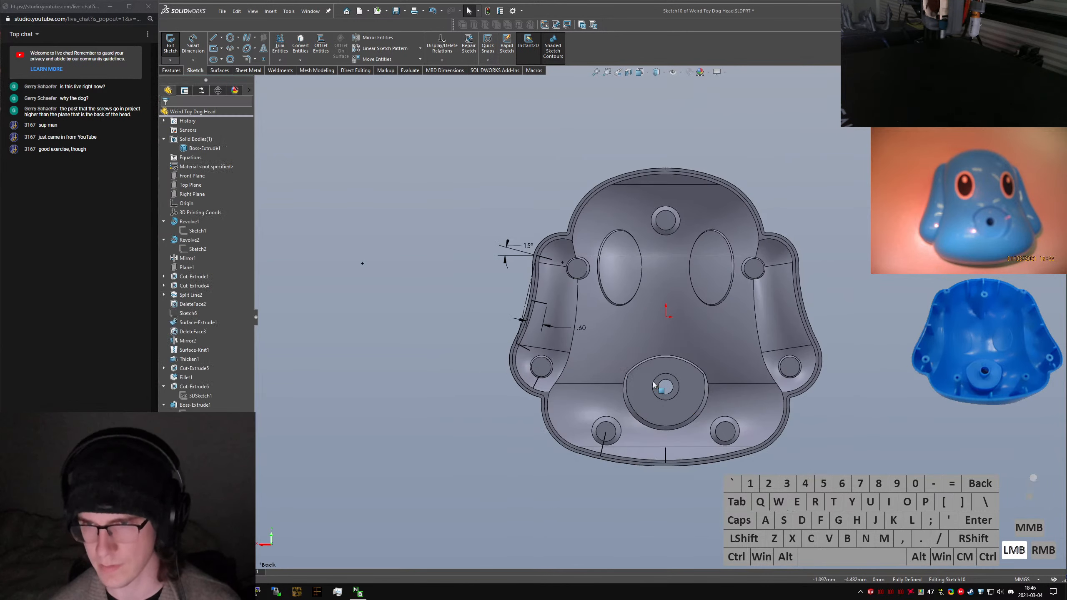
scroll(698, 186, down, 2)
right_drag(691, 198, 655, 214)
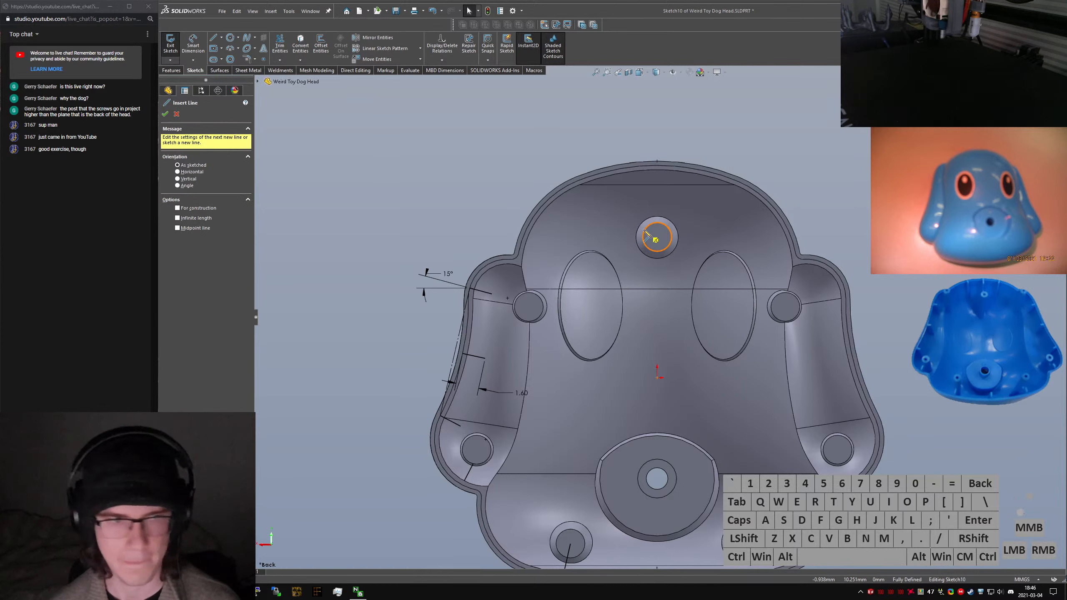
click(607, 177)
click(612, 198)
key(Escape)
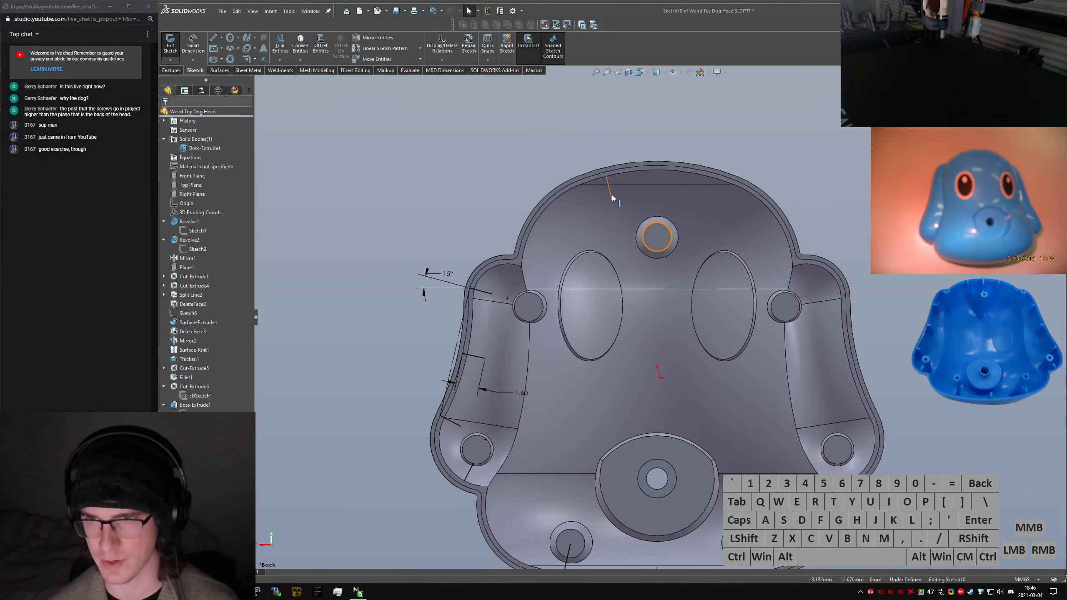
click(609, 186)
key(Delete)
click(607, 179)
Sketch a short slanted line inward from the head's top rim, on the same side as the ribbed ear
mouse_move(607, 179)
right_down()
mouse_move(620, 173)
mouse_move(596, 182)
right_up()
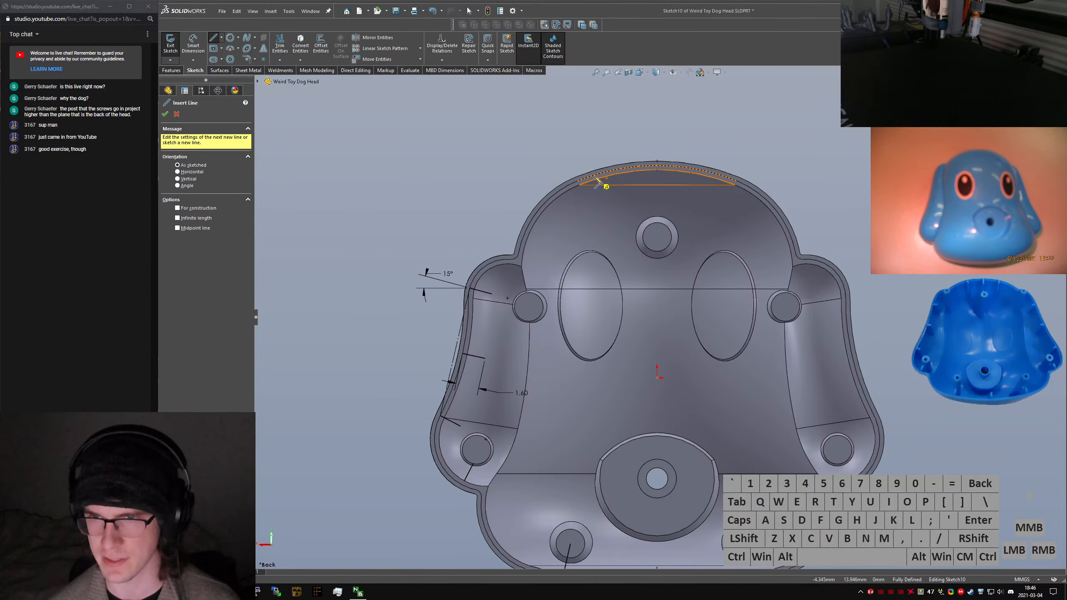
click(596, 178)
click(602, 202)
key(Escape)
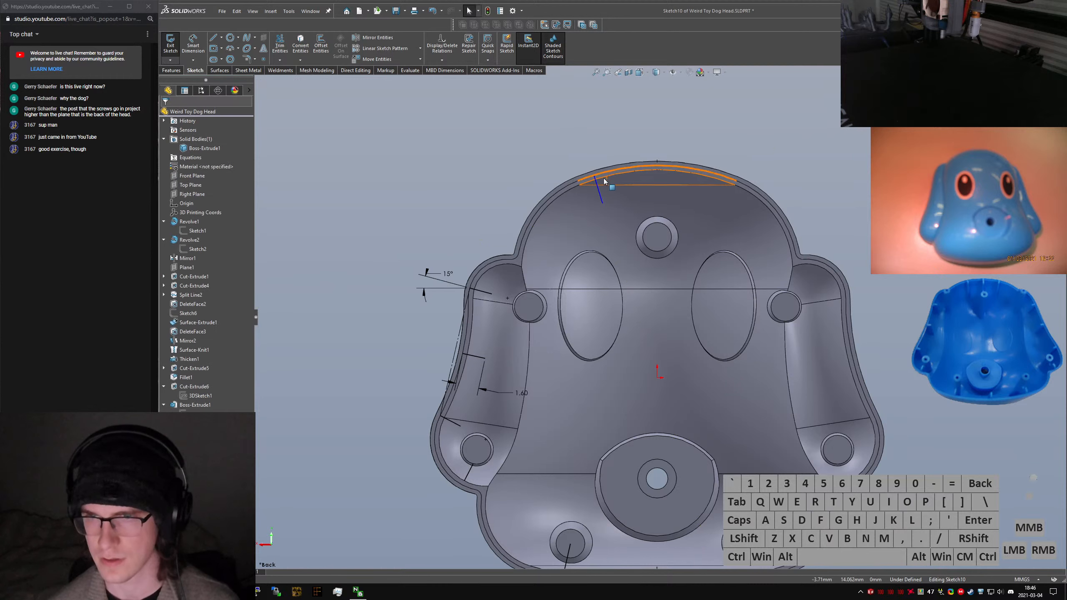
Convert the outer edge of the head's top rim into an arc in the rib sketch
click(618, 165)
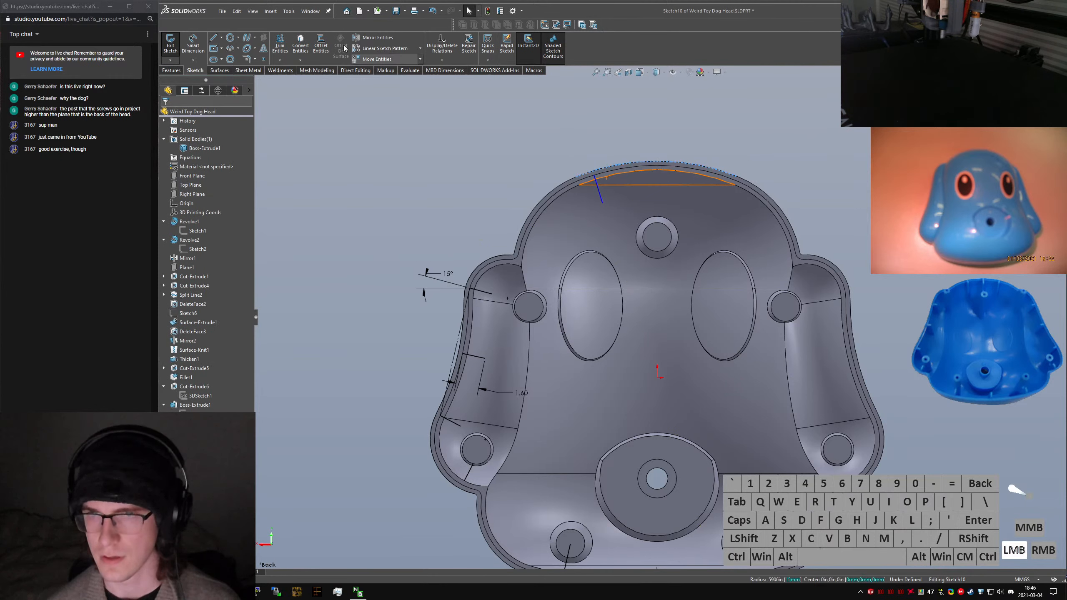
click(301, 44)
click(668, 161)
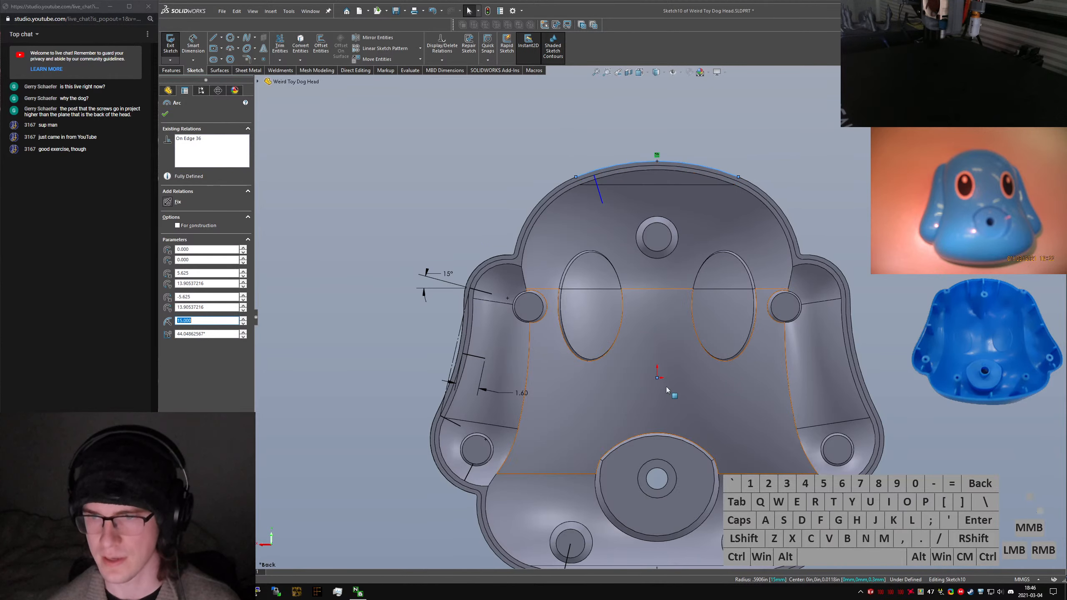
click(794, 197)
click(692, 165)
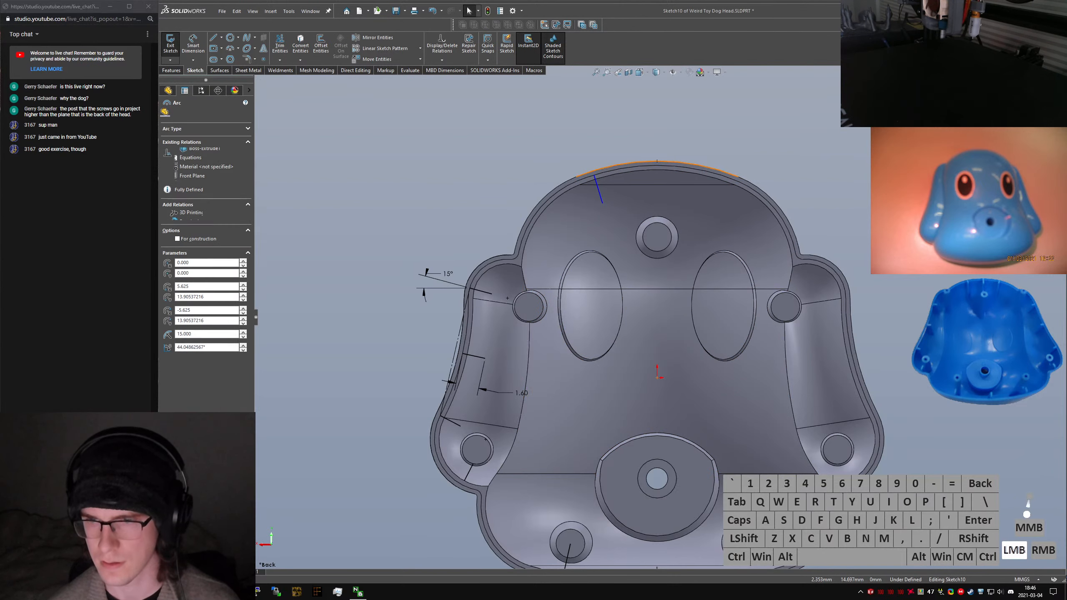
Make the slanted top rib line coincident with the centre point of the converted top rim arc
click(657, 378)
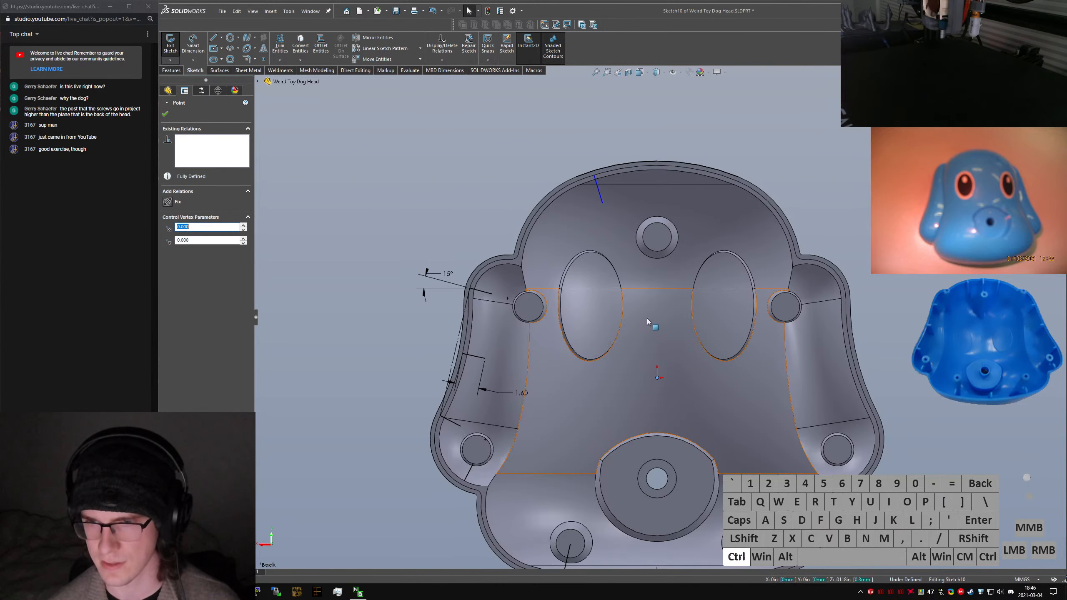
ctrl+click(601, 197)
key(alt+d)
click(788, 215)
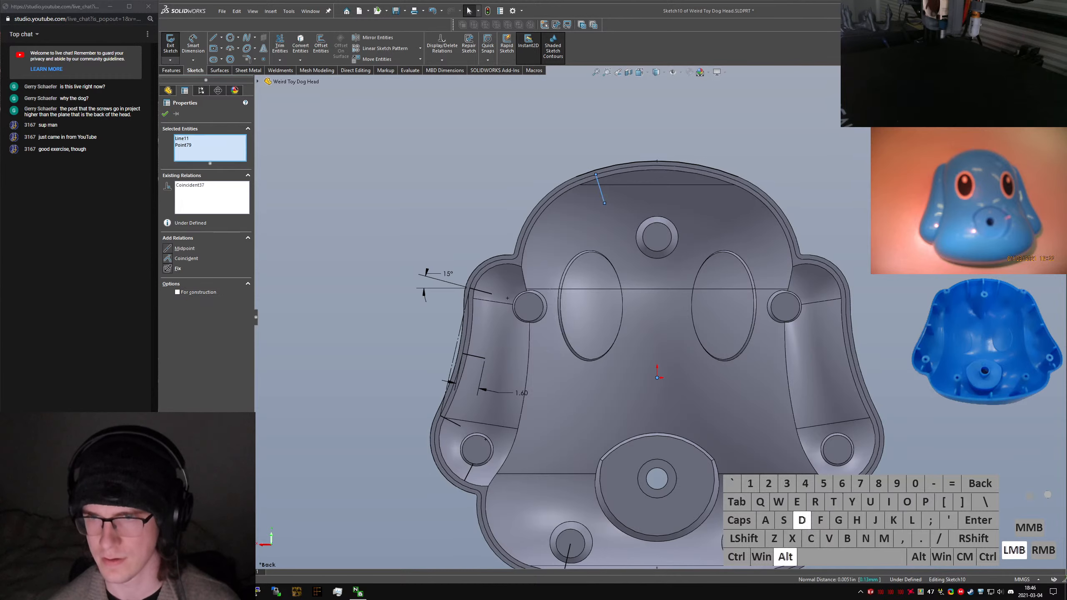
click(657, 379)
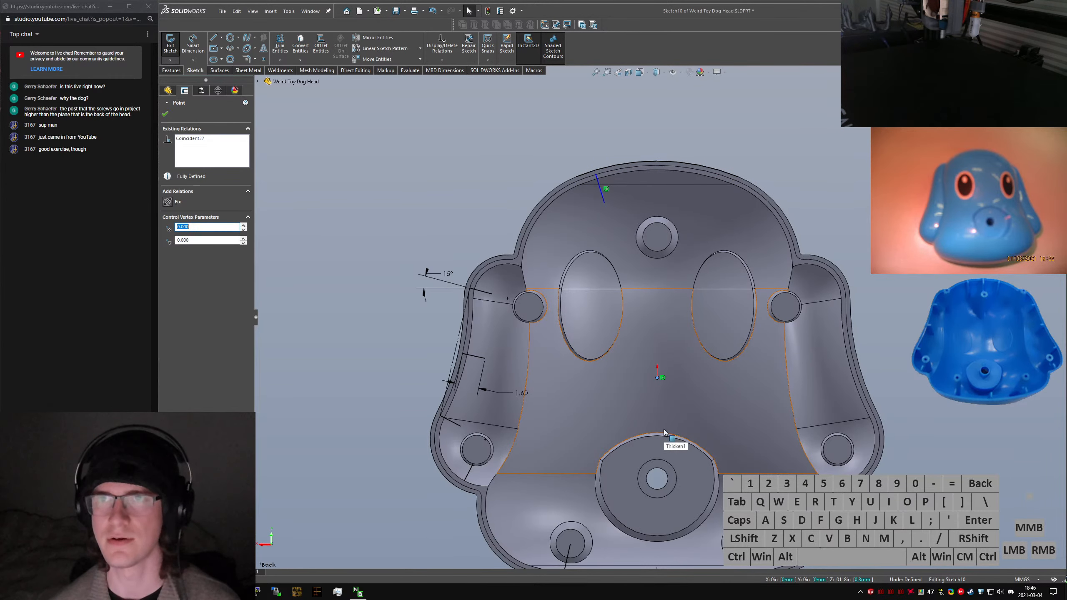
click(673, 438)
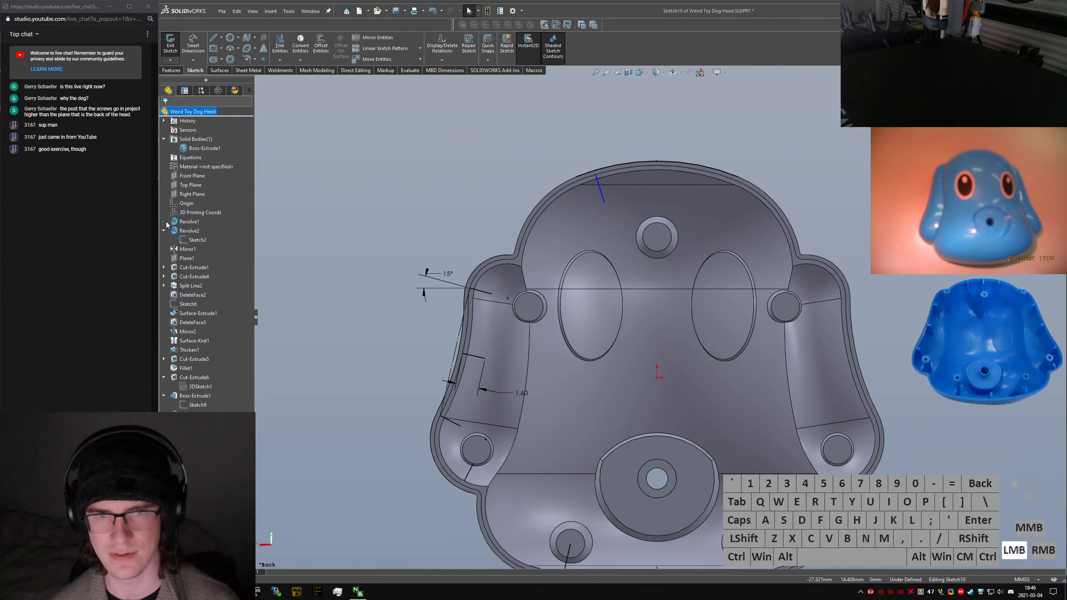
Leave the rib sketch and show the first revolve's profile sketch to examine the radius dimensions of its arcs
click(199, 231)
mouse_move(655, 269)
middle_down()
mouse_move(702, 270)
mouse_move(438, 261)
middle_up()
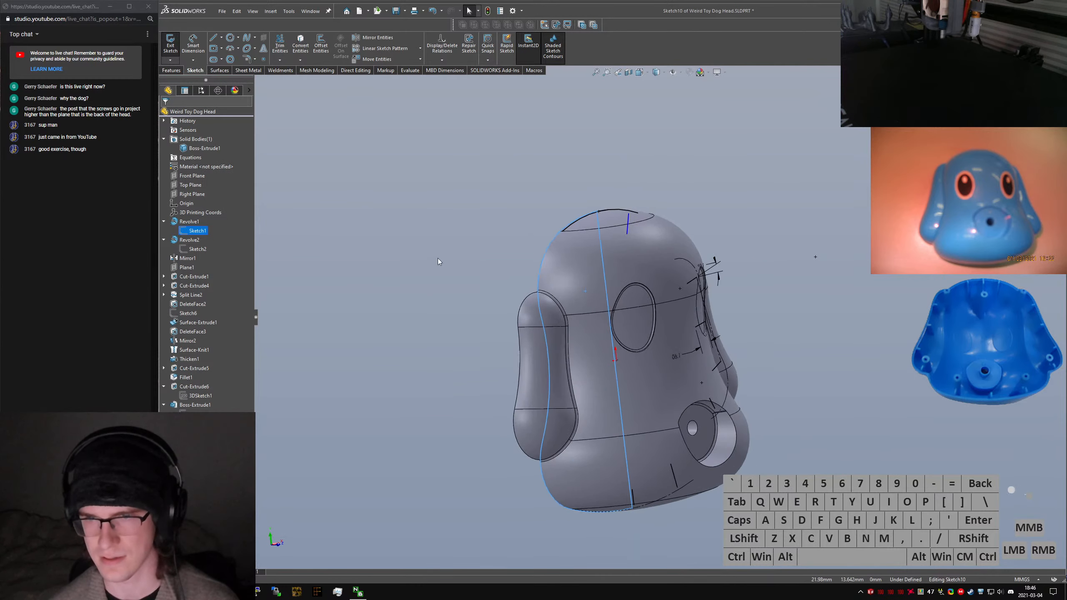
click(441, 260)
middle_drag(504, 259, 445, 254)
right_click(195, 231)
click(277, 221)
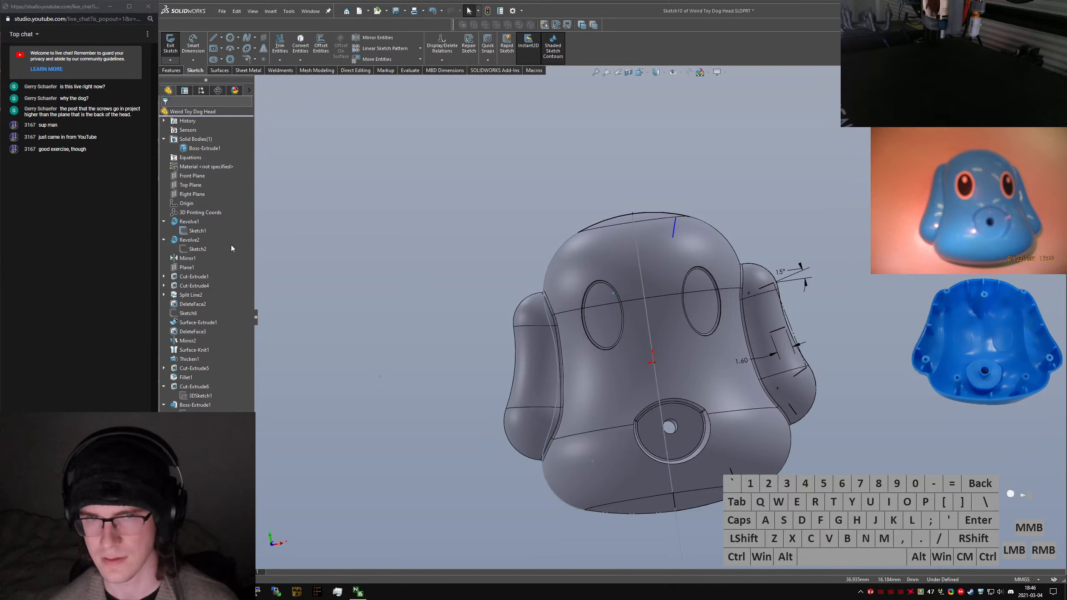
click(203, 232)
click(220, 216)
click(164, 50)
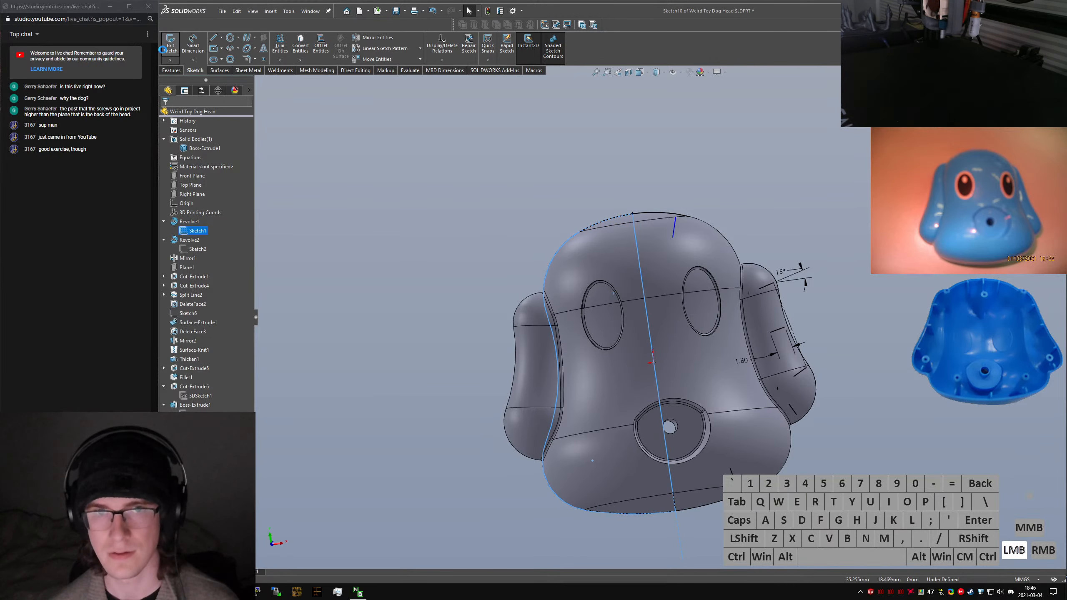
click(191, 231)
middle_drag(540, 210, 549, 229)
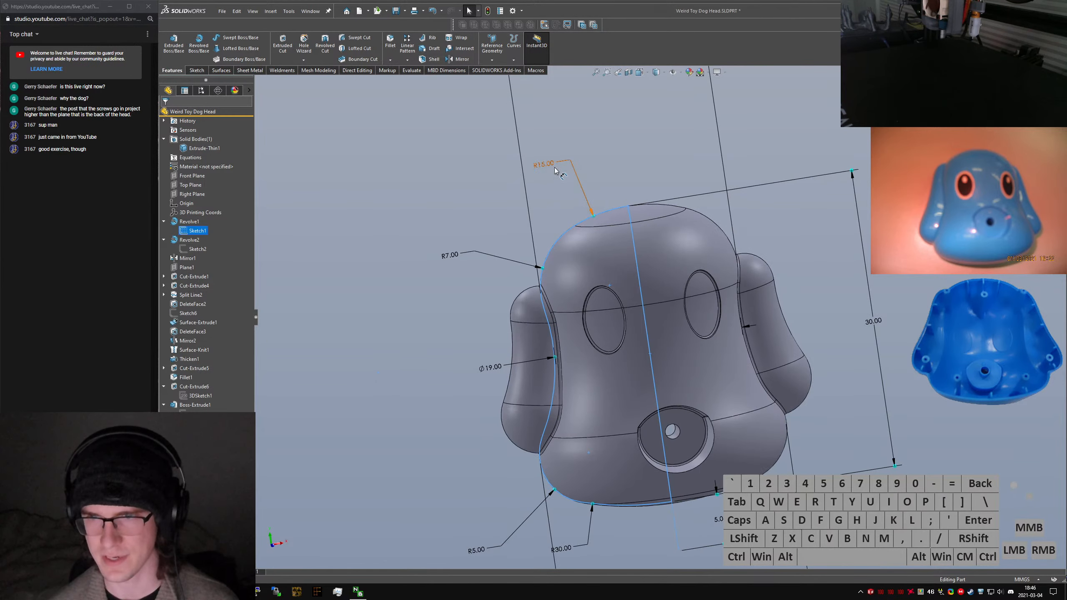
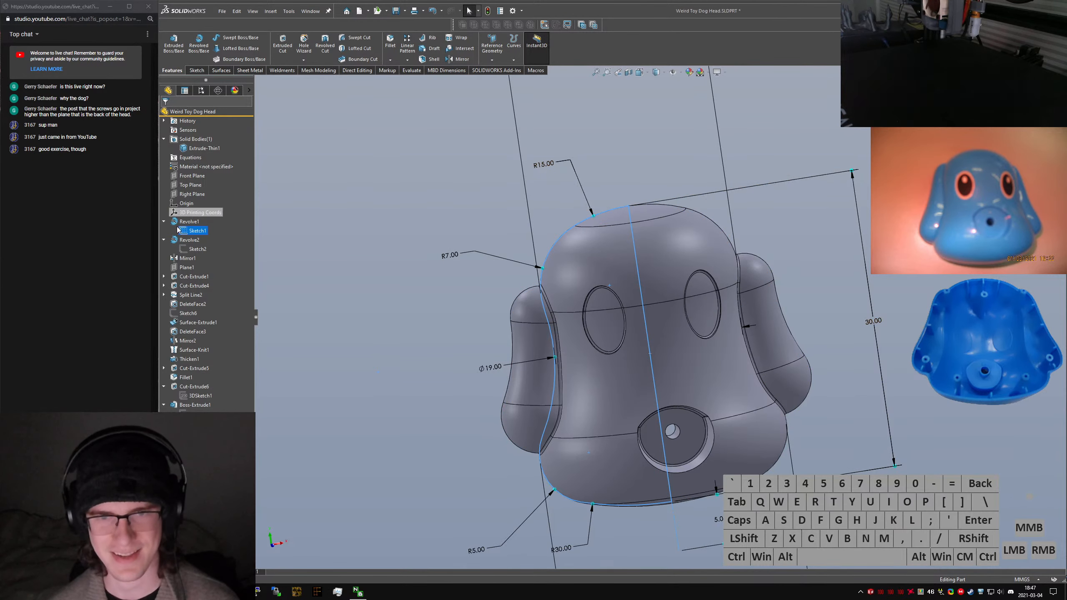
Deselect the head profile sketch and reopen the rib sketch for editing
right_click(190, 239)
right_click(187, 229)
click(193, 204)
click(198, 422)
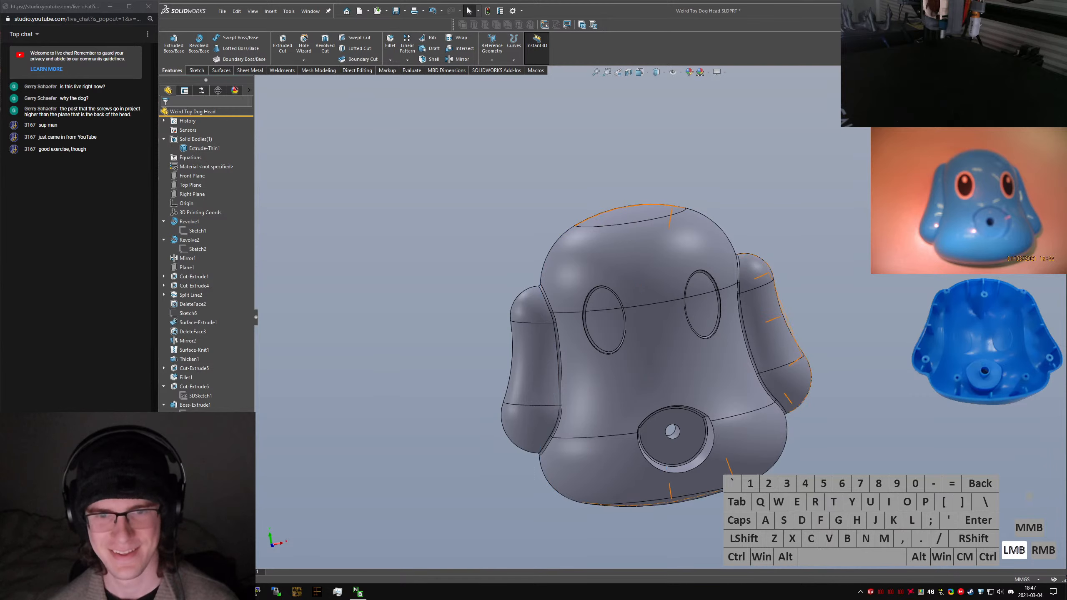
click(222, 407)
key(ctrl+8)
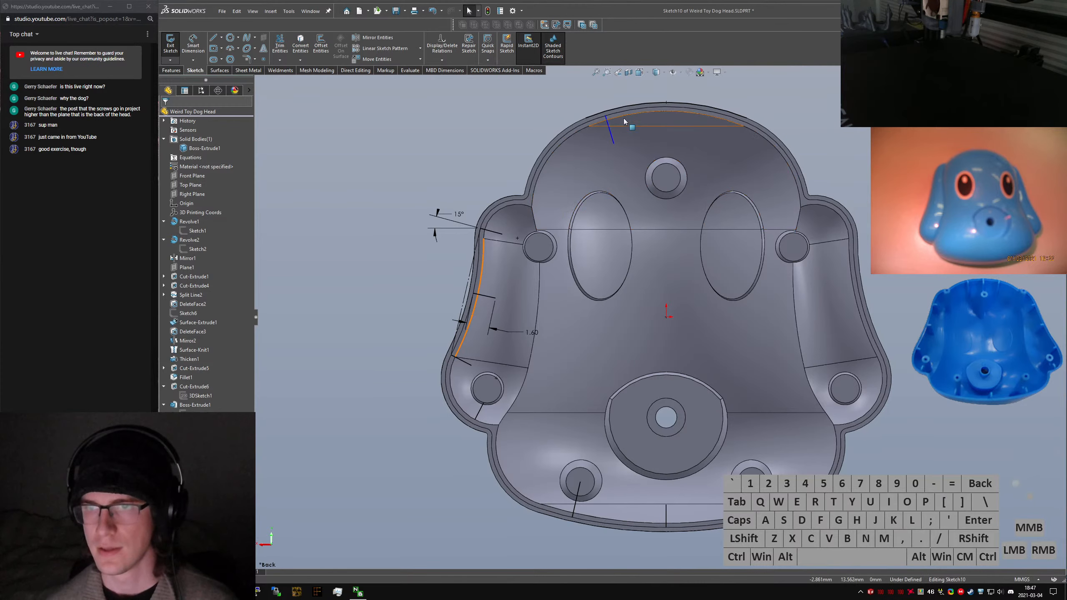
Make the slanted top rib line equal in length to the middle ear rib line
scroll(622, 121, up, 3)
mouse_move(613, 181)
mouse_down()
mouse_move(656, 173)
mouse_move(614, 181)
mouse_up()
click(689, 101)
scroll(731, 139, down, 4)
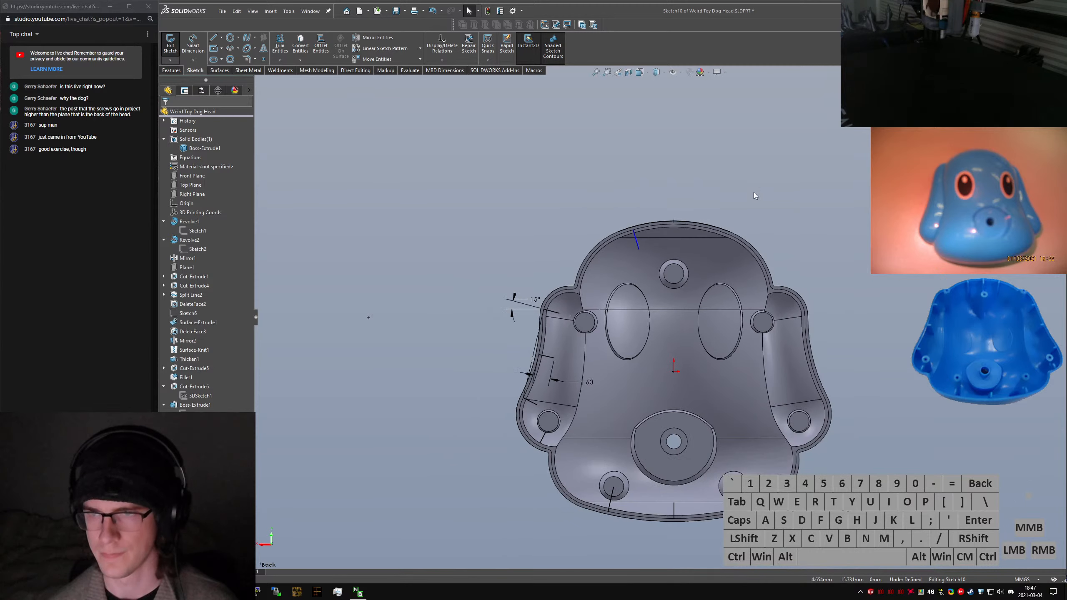
right_drag(752, 193, 673, 207)
key(Escape)
click(639, 244)
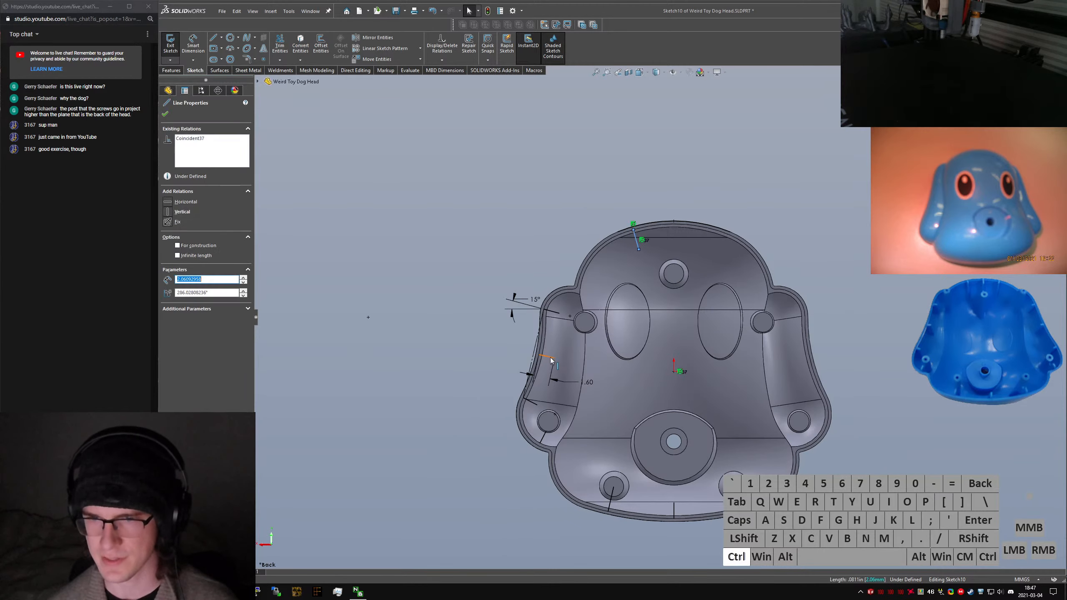
click(860, 372)
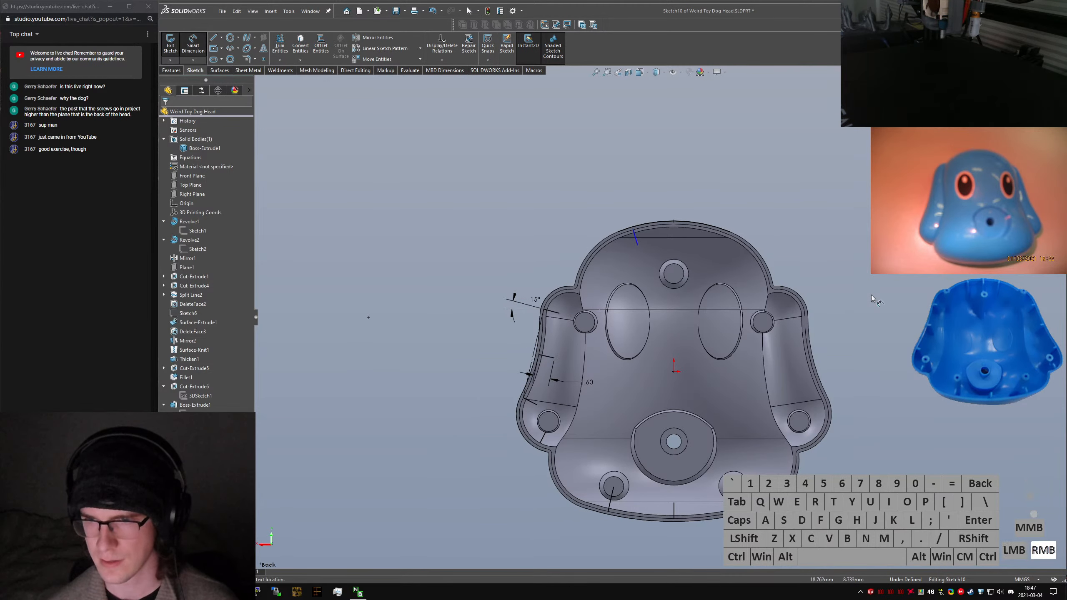
Sketch a vertical centerline about 4.3 mm long upward from the origin
right_drag(710, 347, 673, 372)
drag(674, 373, 674, 330)
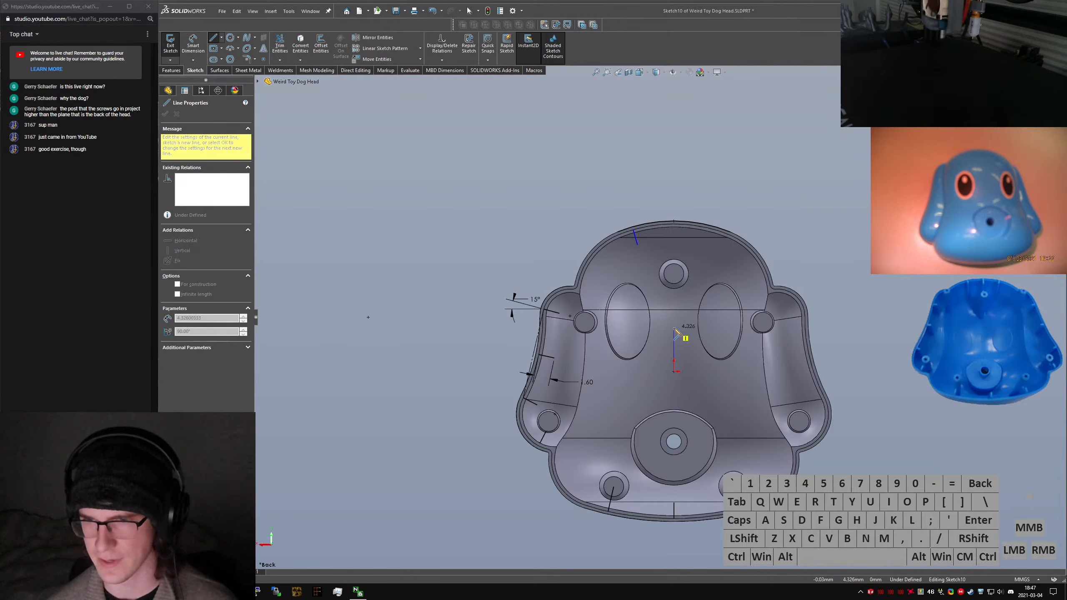
key(Escape)
mouse_move(452, 189)
mouse_down()
mouse_move(657, 475)
mouse_move(668, 537)
mouse_up()
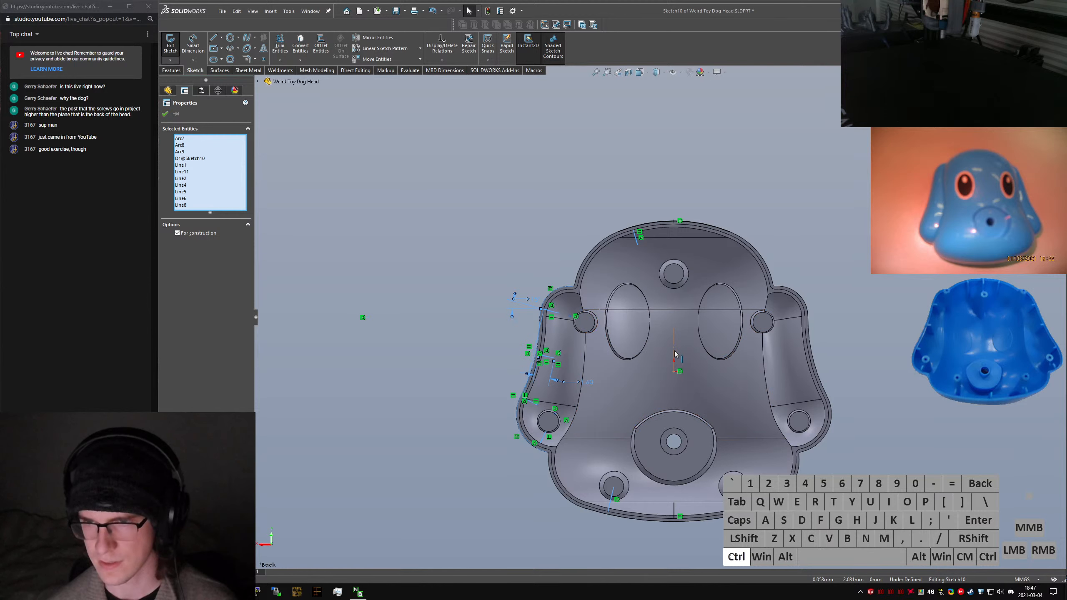
ctrl+click(676, 354)
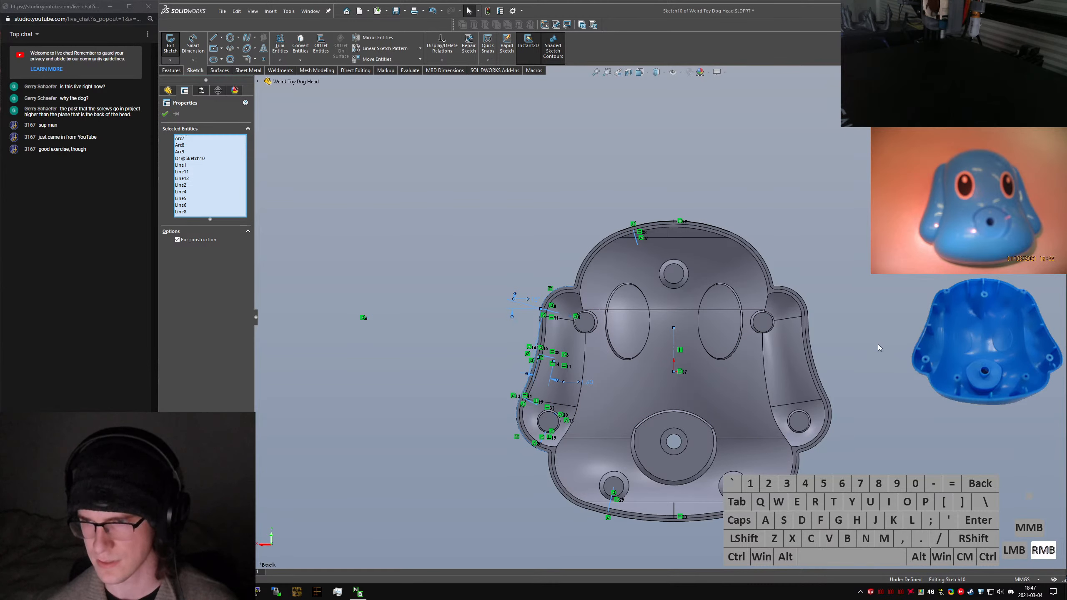
right_drag(884, 344, 926, 301)
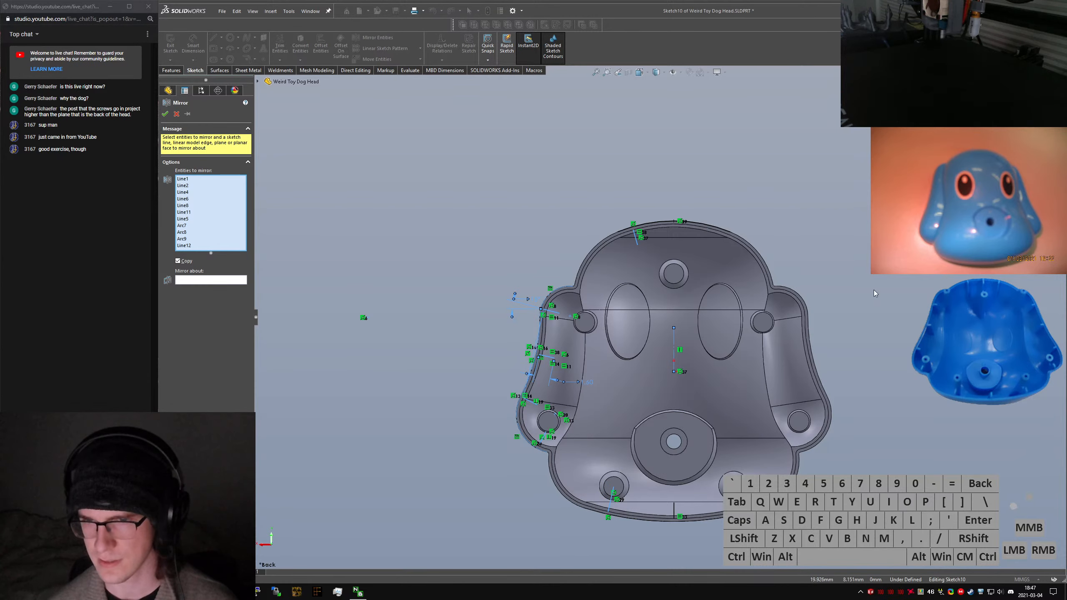
click(578, 338)
click(785, 316)
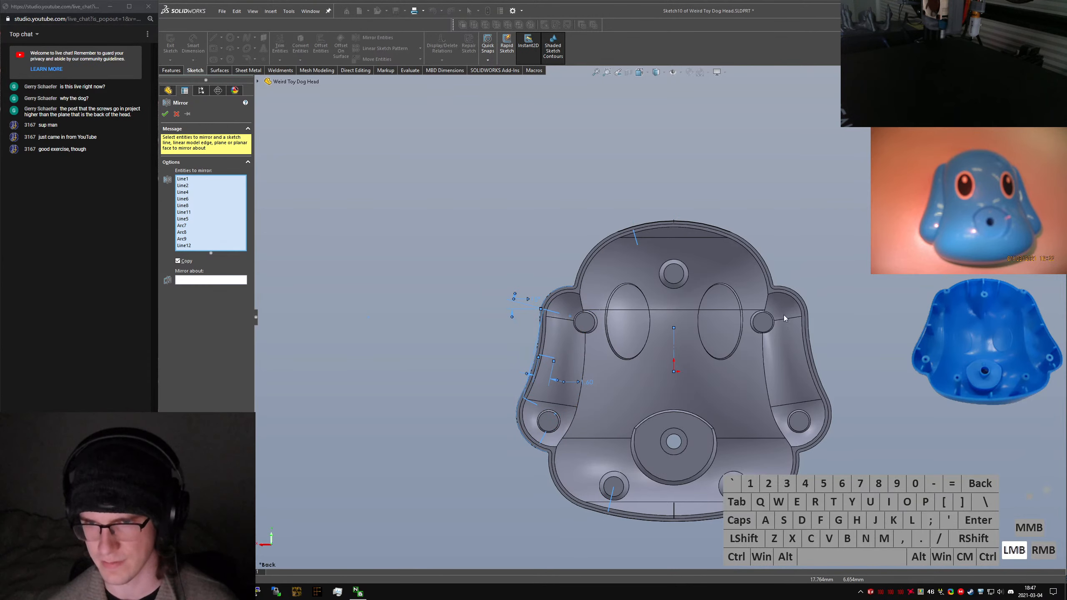
ctrl+click(540, 347)
scroll(547, 352, down, 4)
ctrl+click(563, 329)
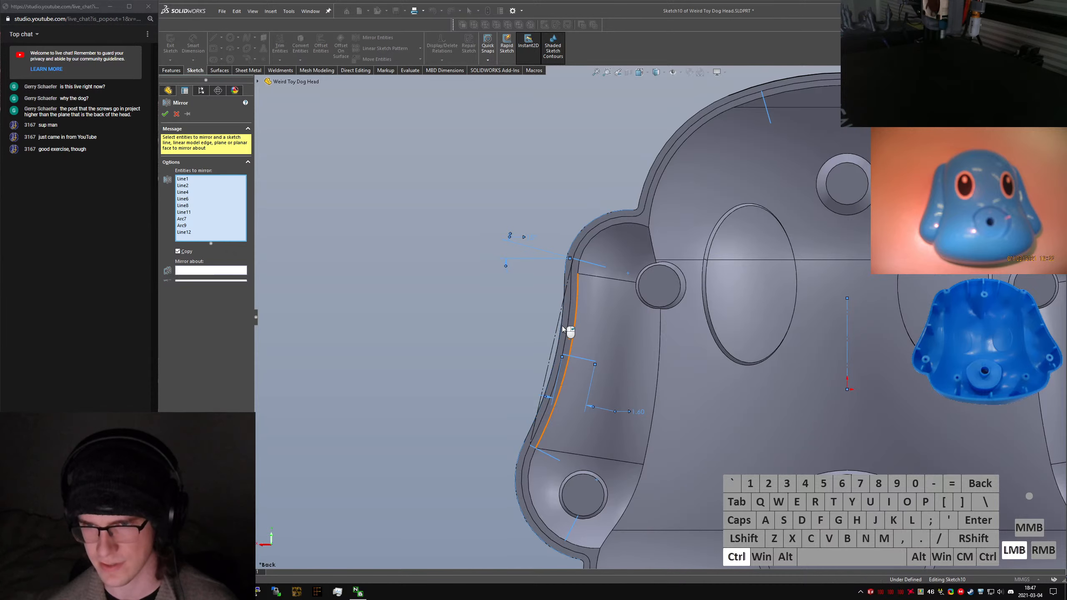
ctrl+click(592, 224)
ctrl+click(520, 459)
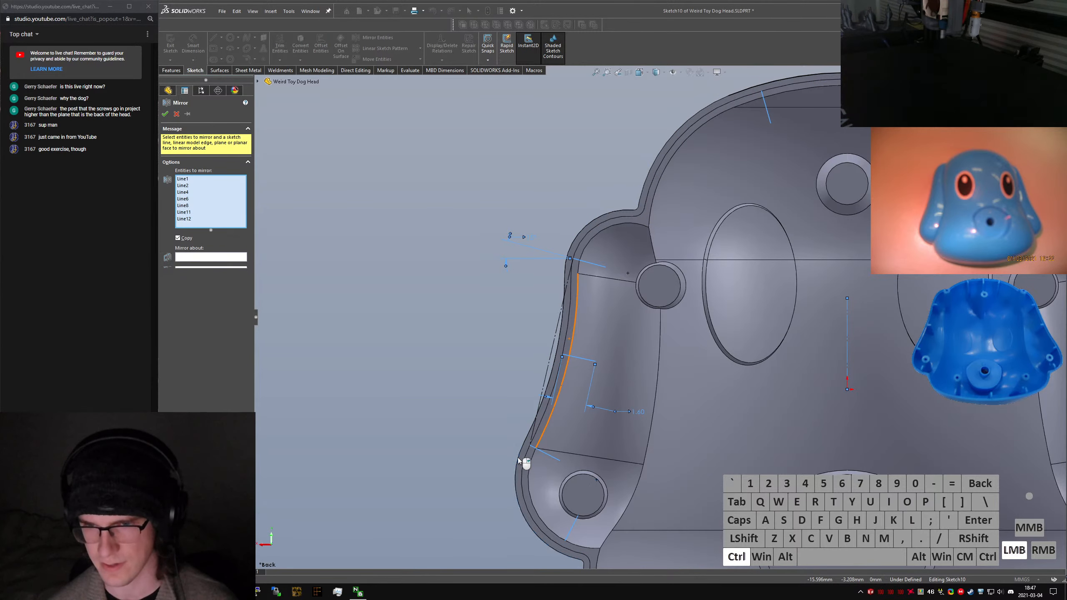
scroll(651, 476, up, 4)
scroll(778, 294, down, 2)
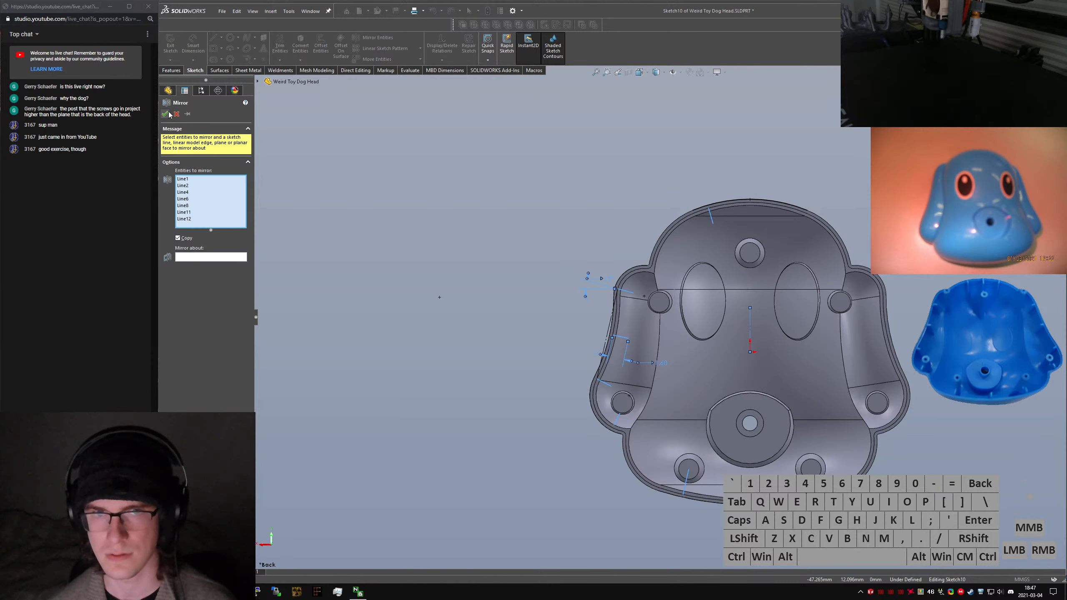
right_click(217, 209)
click(277, 203)
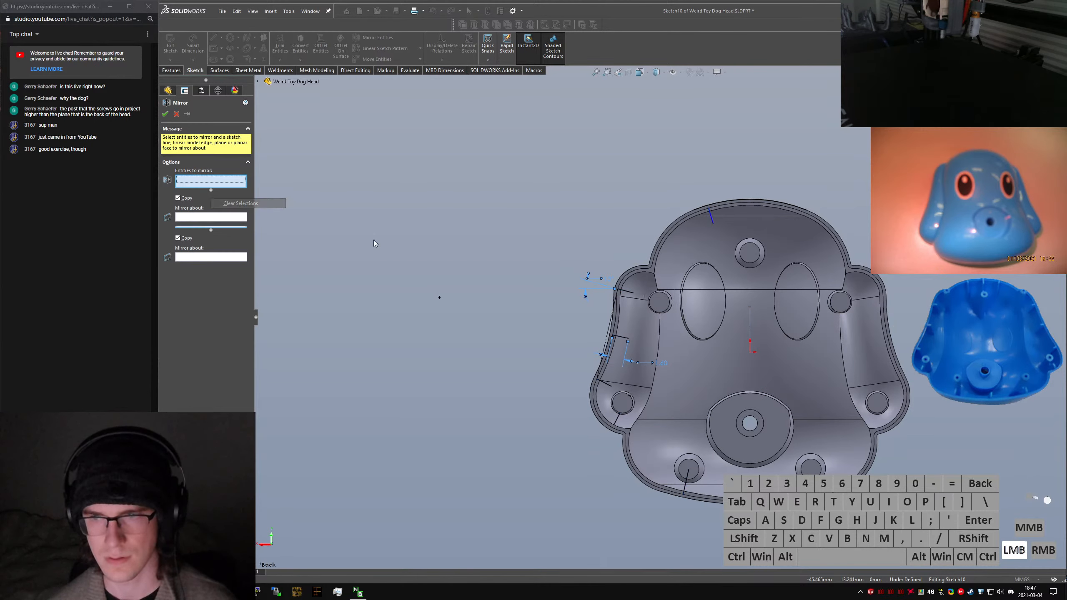
ctrl+click(710, 214)
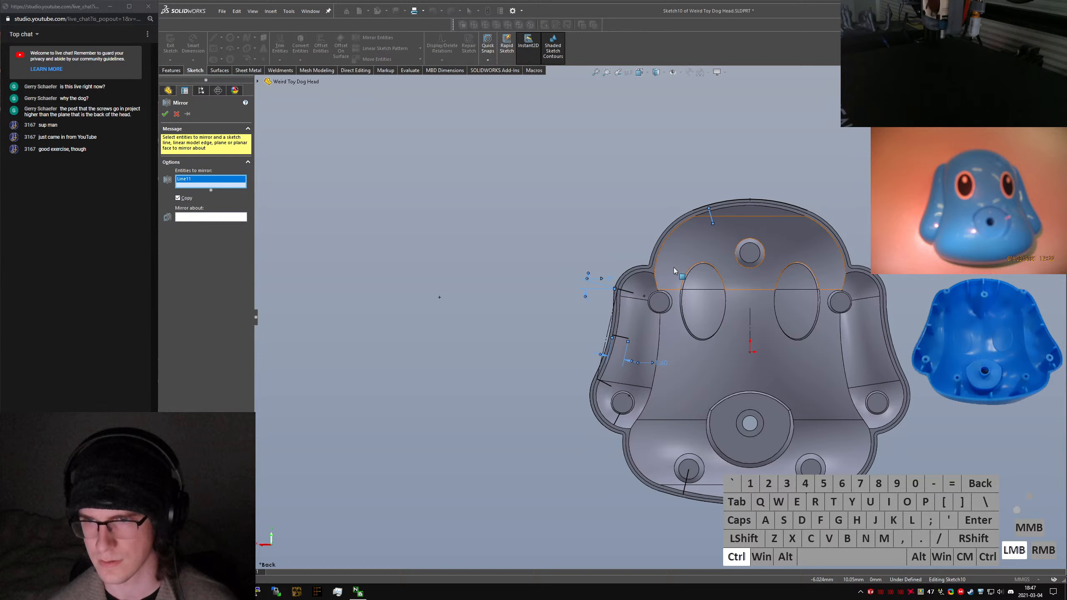
ctrl+click(627, 291)
ctrl+click(620, 339)
ctrl+click(606, 382)
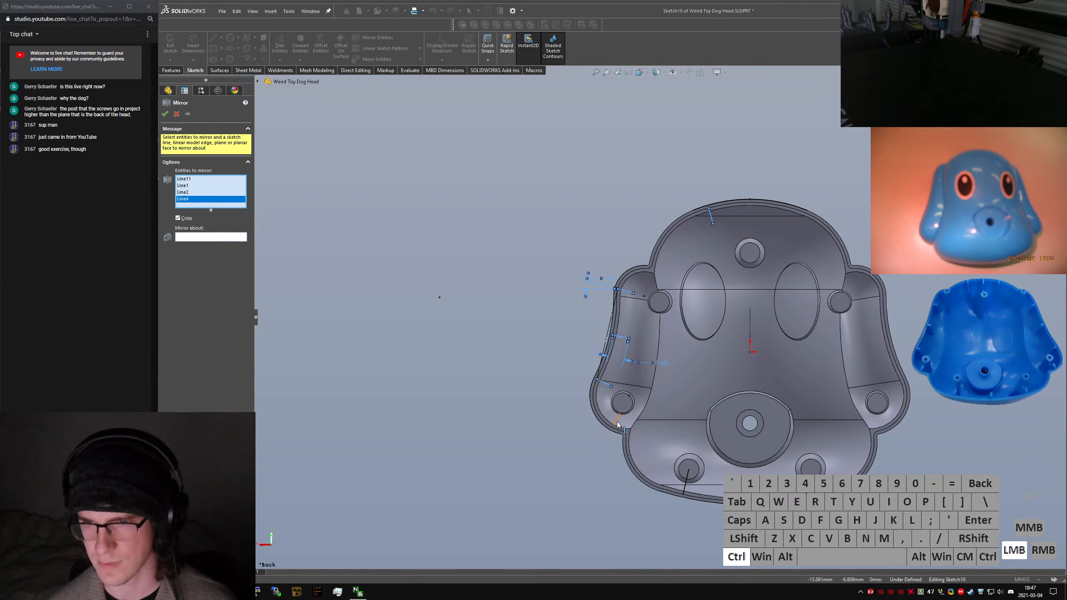
ctrl+click(618, 419)
ctrl+click(686, 481)
ctrl+click(751, 330)
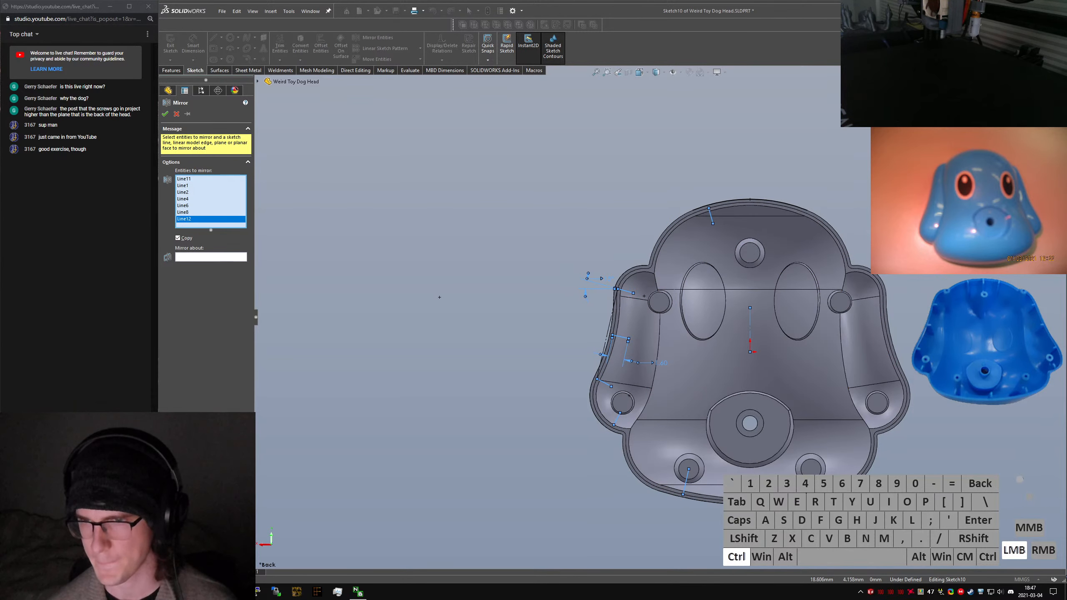
right_drag(946, 345, 947, 339)
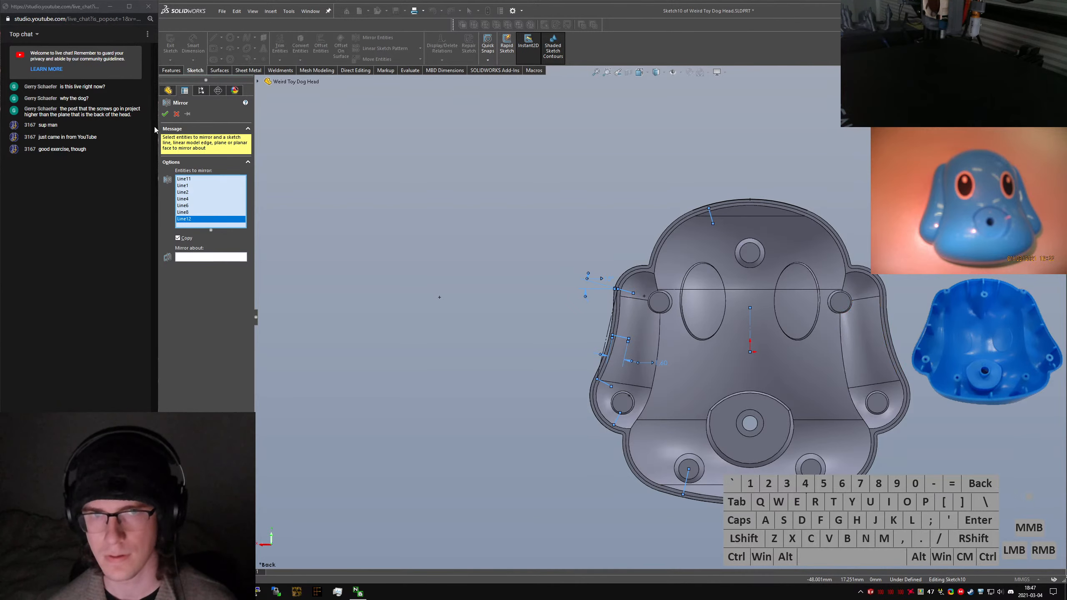
click(232, 257)
right_click(201, 195)
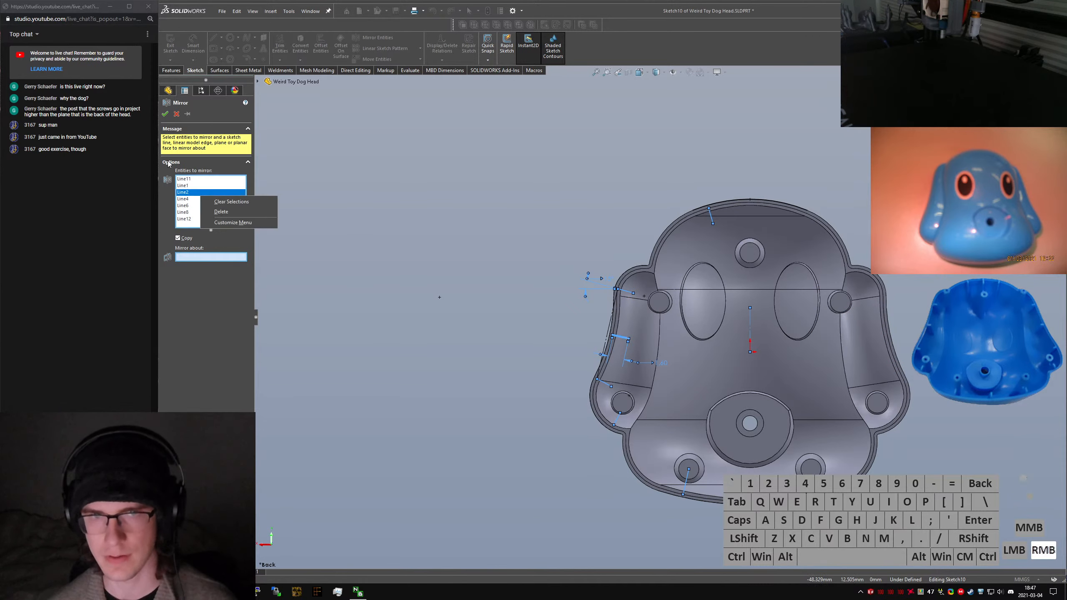
click(176, 114)
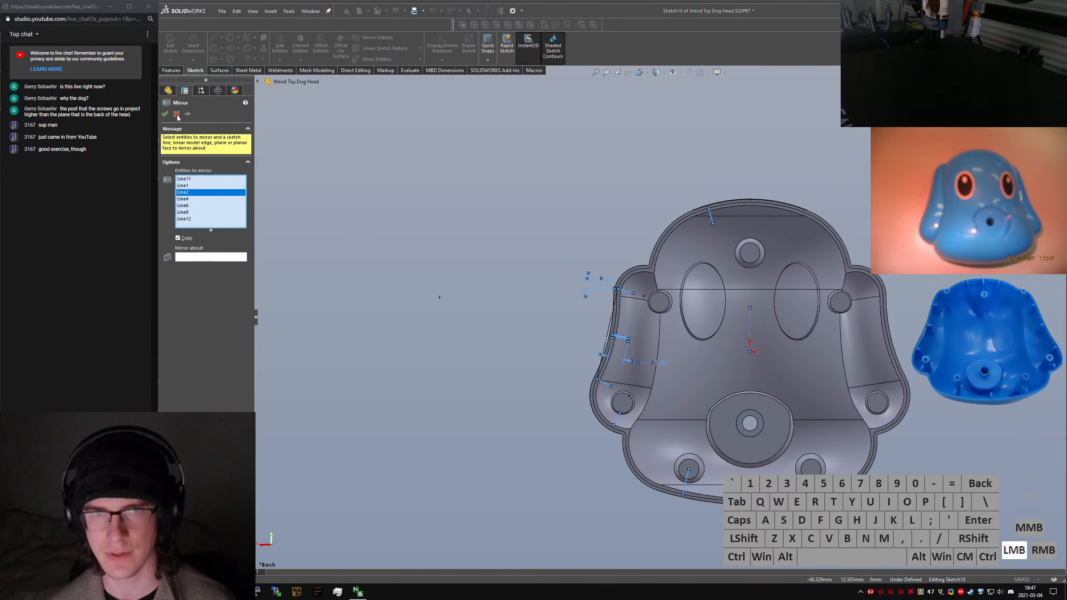
ctrl+click(711, 214)
ctrl+click(629, 295)
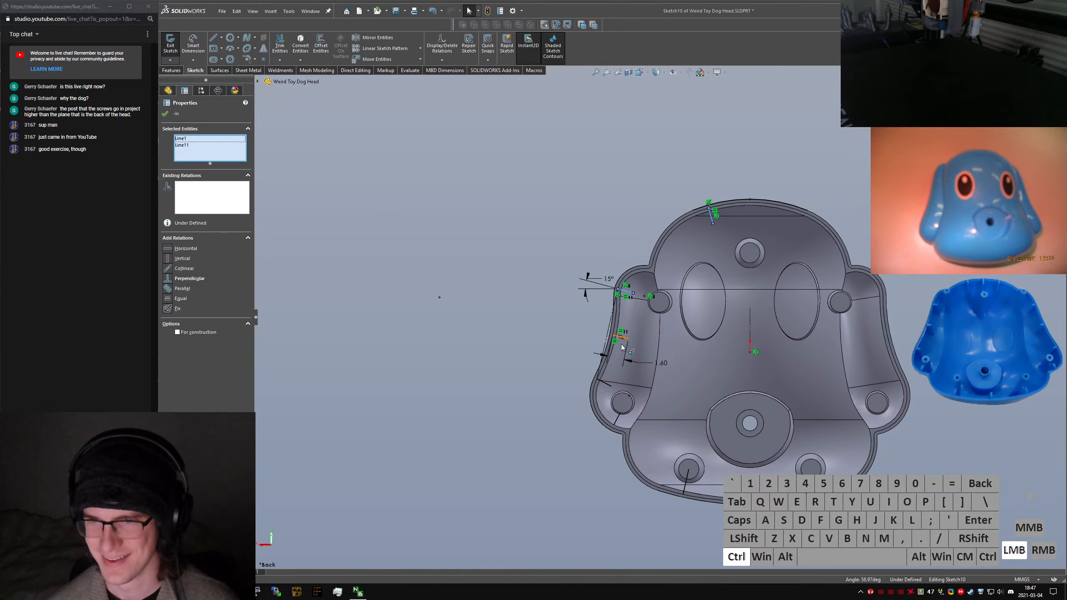
ctrl+click(621, 338)
ctrl+click(603, 382)
click(616, 343)
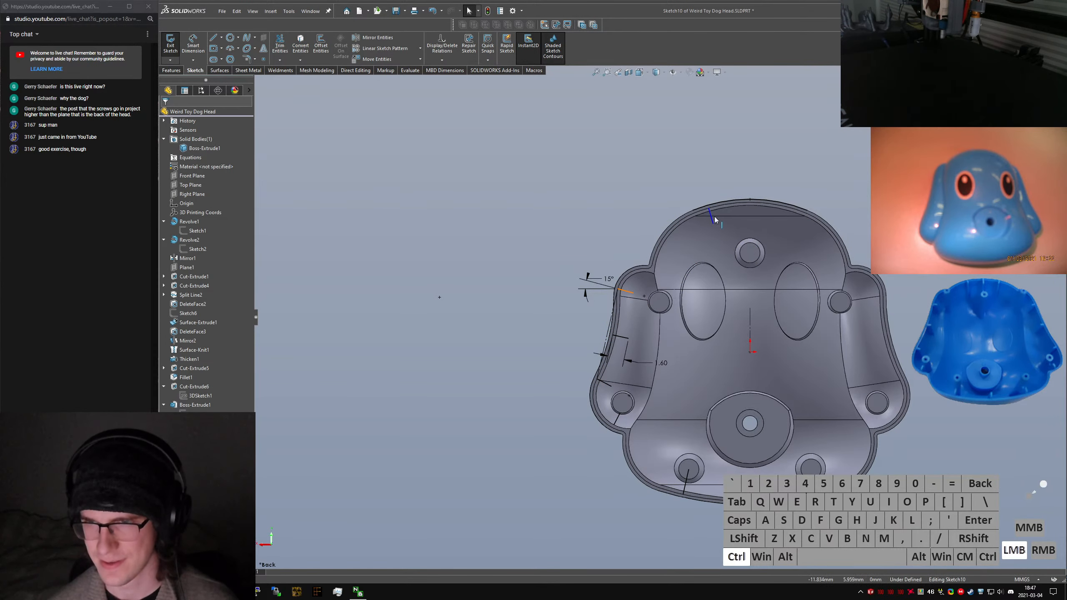
Mirror the slanted top line, the four ear rib lines and the line at the lower screw post about the vertical centerline
ctrl+click(714, 220)
ctrl+click(622, 337)
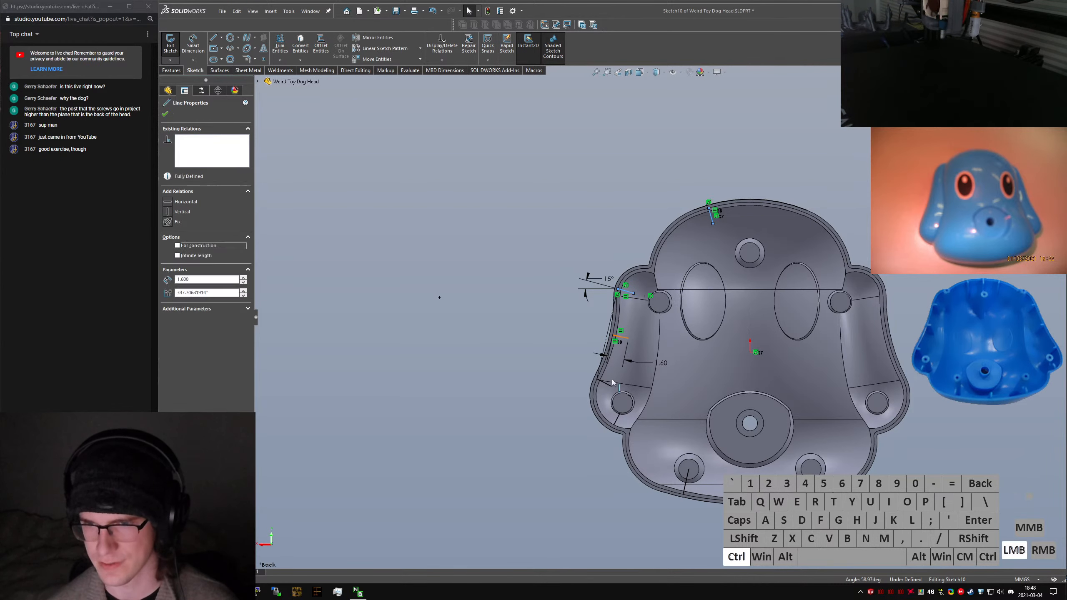
ctrl+click(612, 379)
ctrl+click(608, 384)
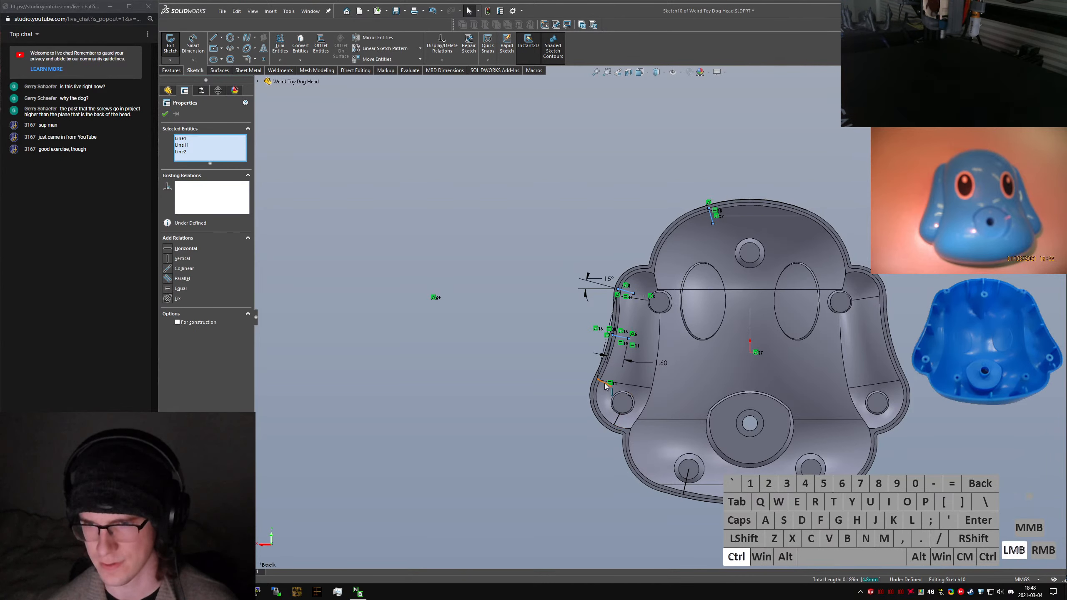
ctrl+click(604, 384)
ctrl+click(618, 419)
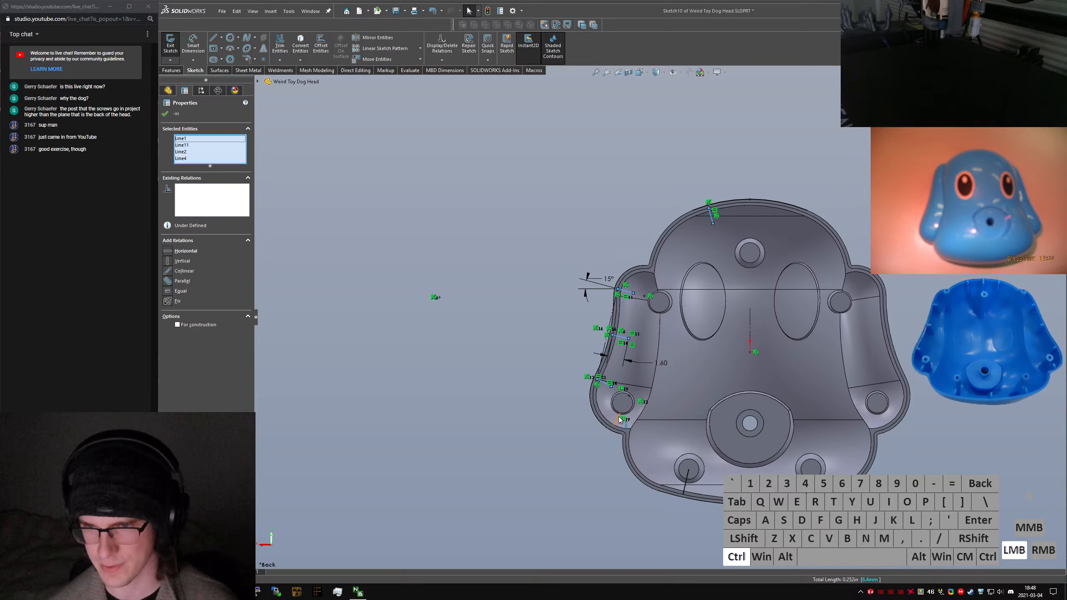
ctrl+click(683, 493)
ctrl+click(751, 334)
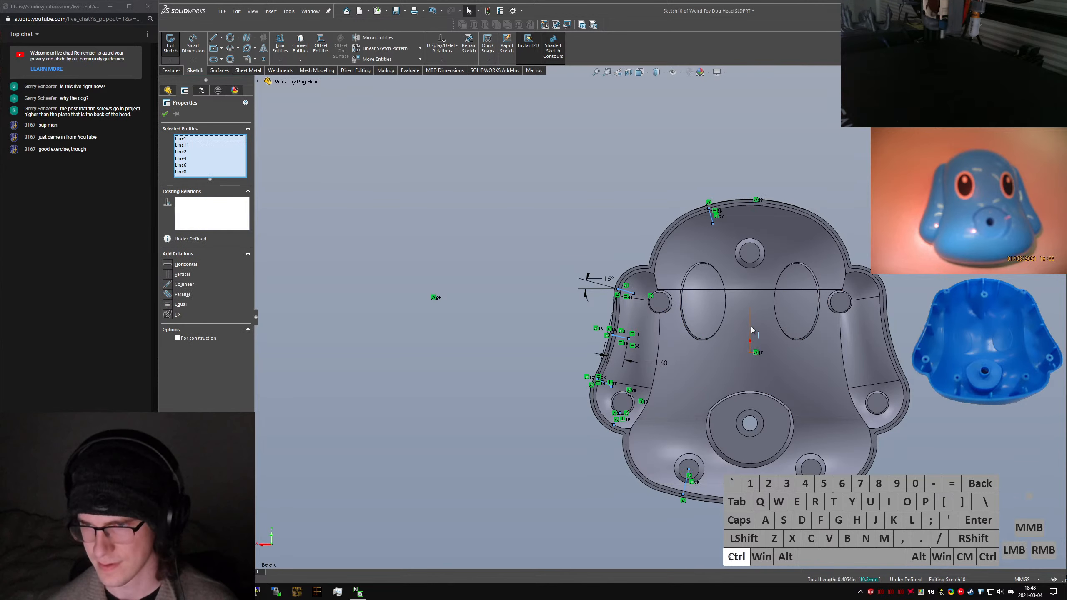
ctrl+click(915, 339)
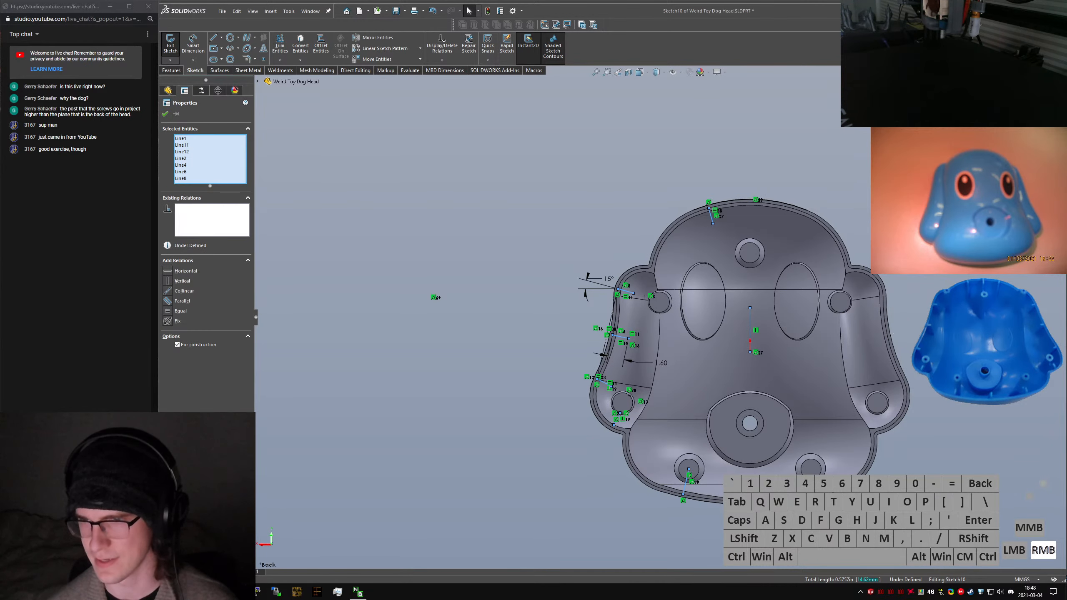
key(Escape)
Dimension the distance between the upper ends of the two slanted top rib lines as 6 mm
right_drag(844, 181, 834, 140)
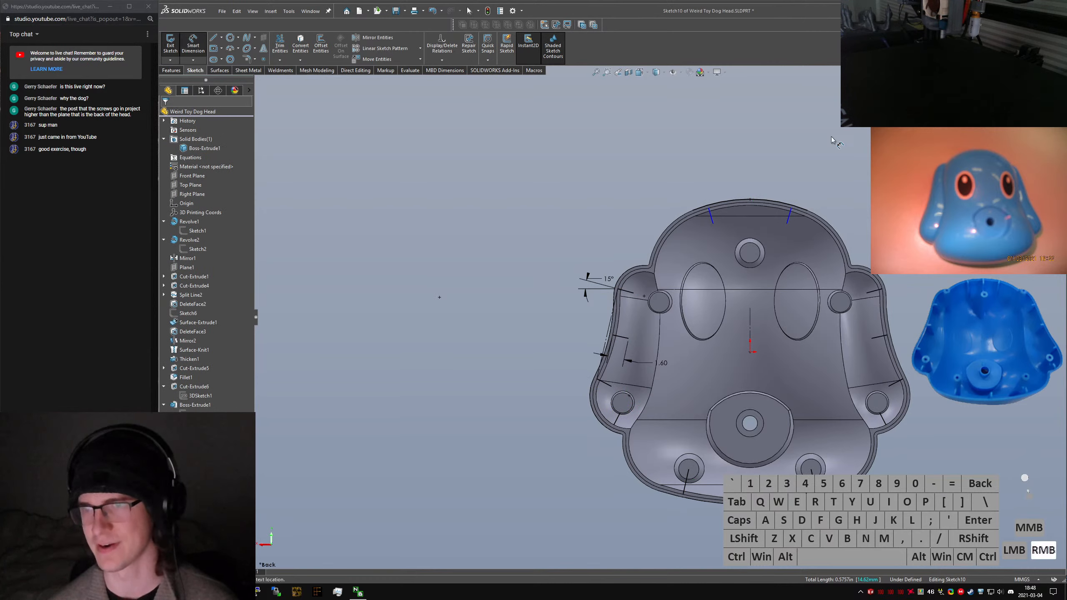
click(709, 207)
click(791, 207)
click(750, 154)
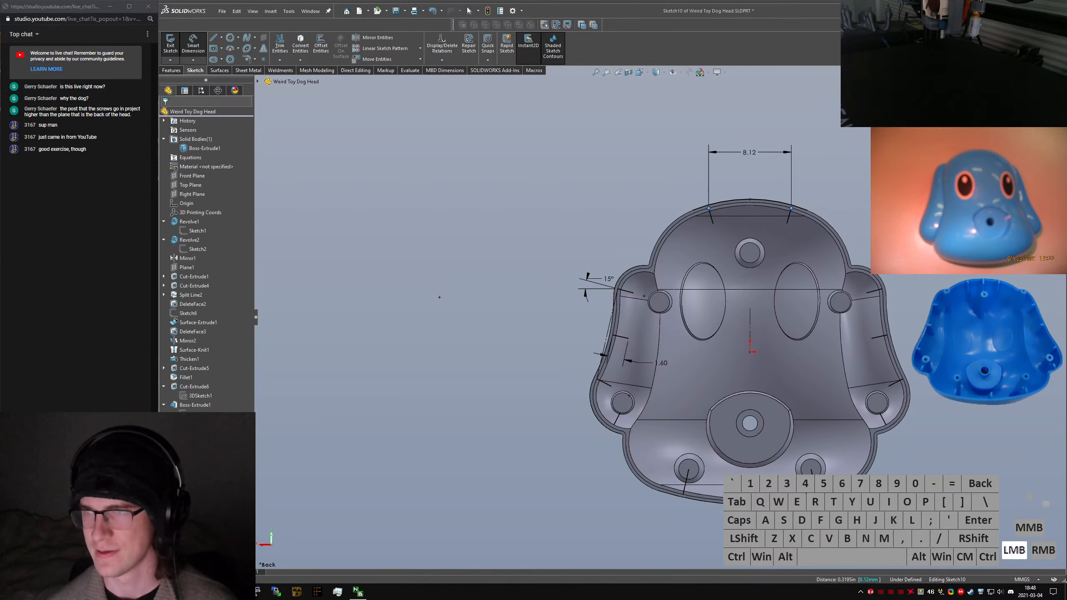
text(6)
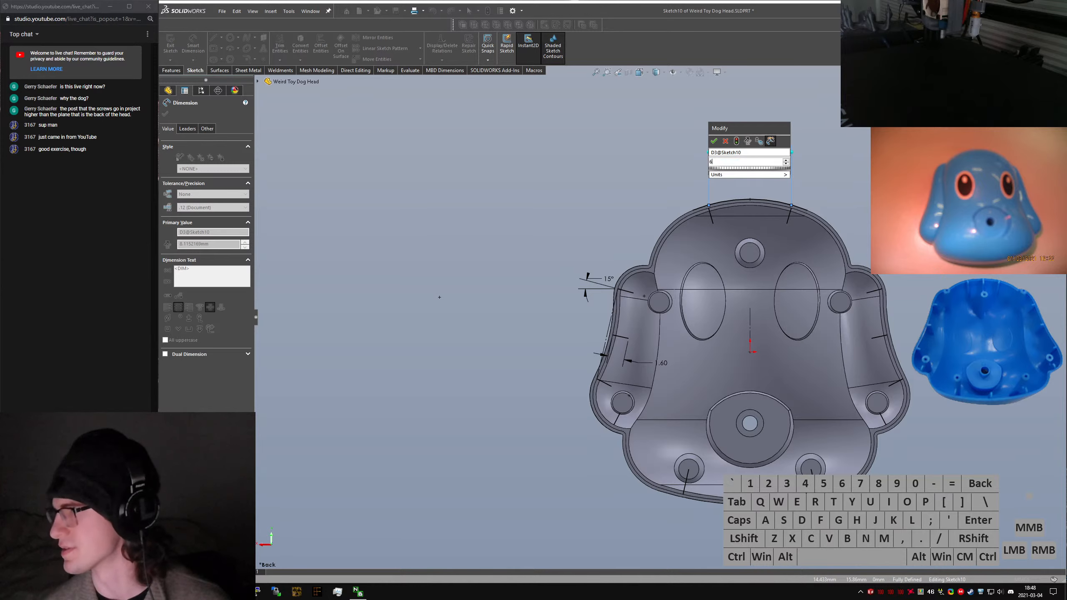
key(Return)
scroll(809, 181, up, 1)
scroll(809, 181, down, 1)
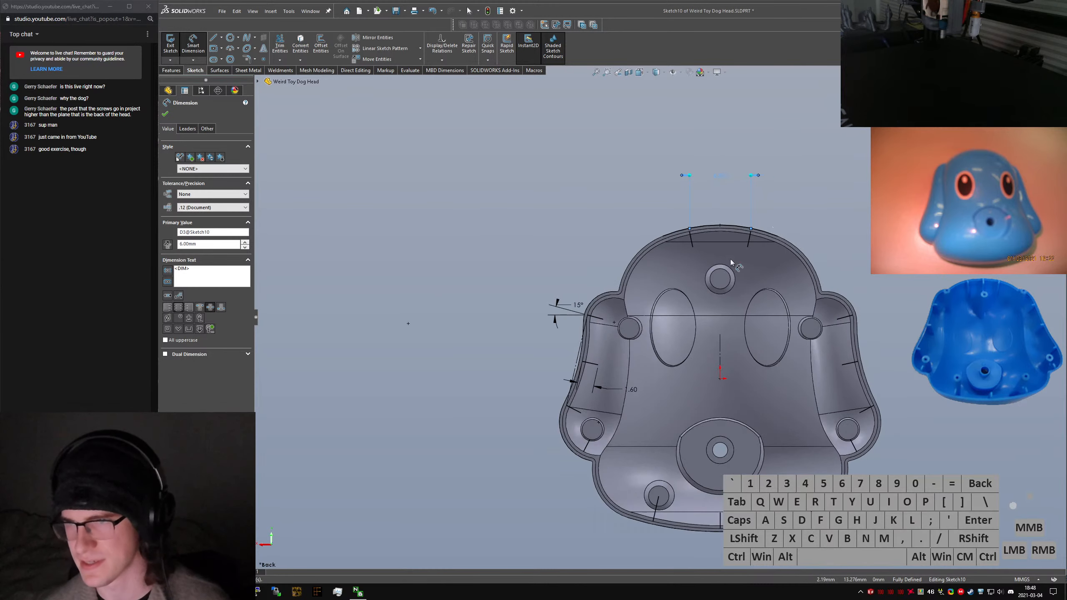
scroll(731, 258, down, 1)
key(Escape)
Sketch a vertical rib line about 2.2 mm long down from the top rim and make it coincident with the origin
right_drag(690, 244, 655, 239)
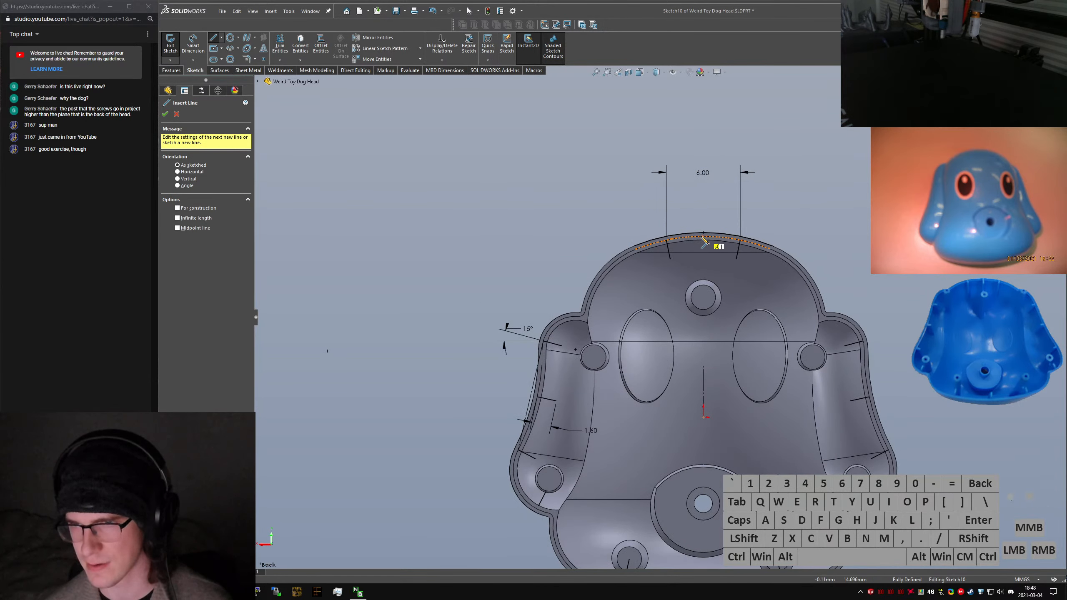
click(704, 237)
click(704, 263)
key(Escape)
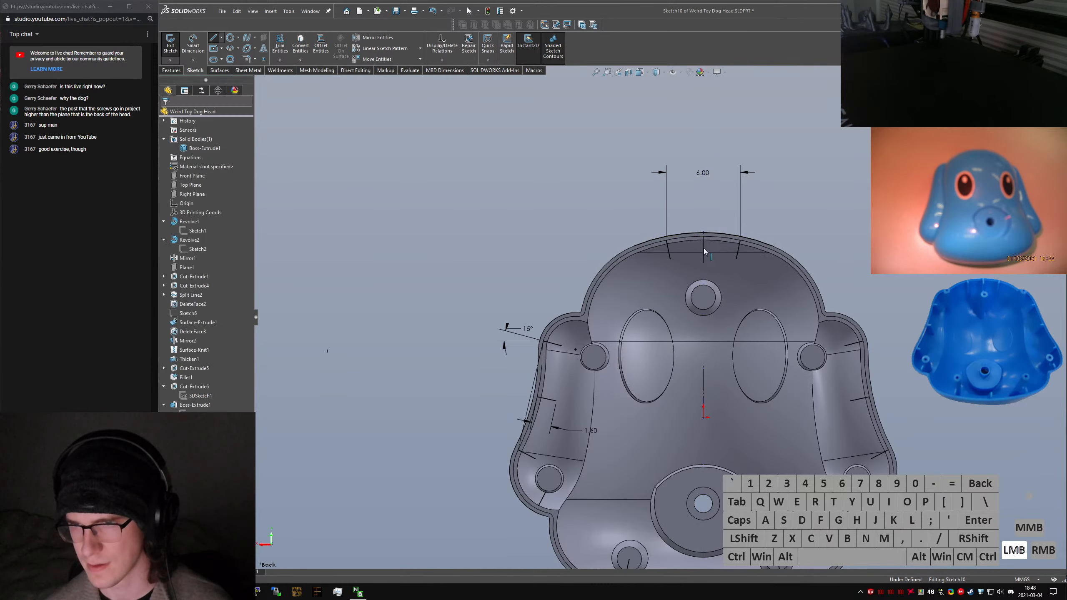
ctrl+click(704, 418)
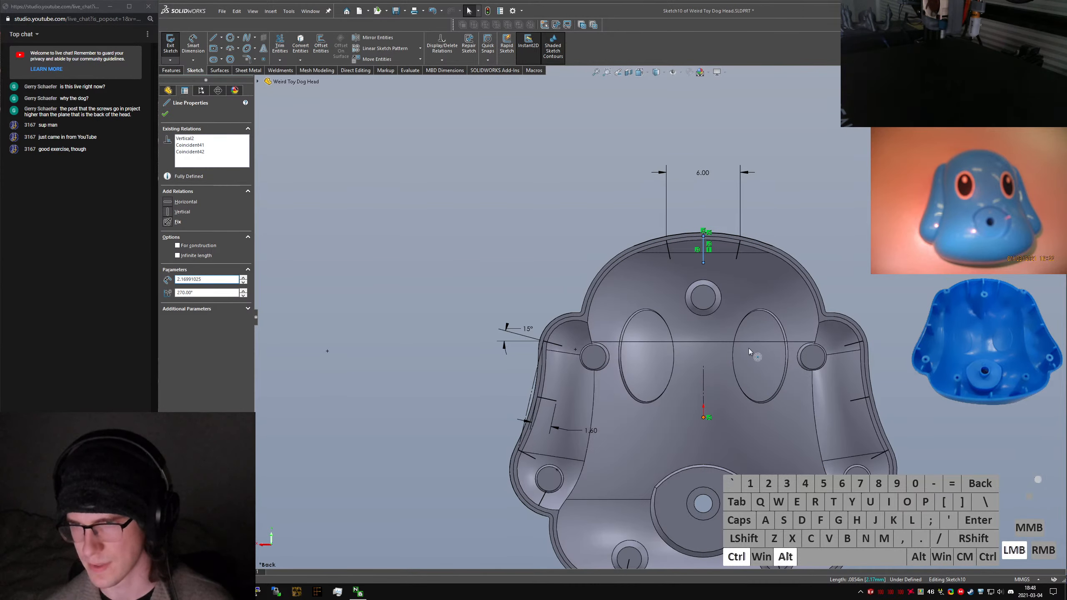
click(833, 220)
click(703, 263)
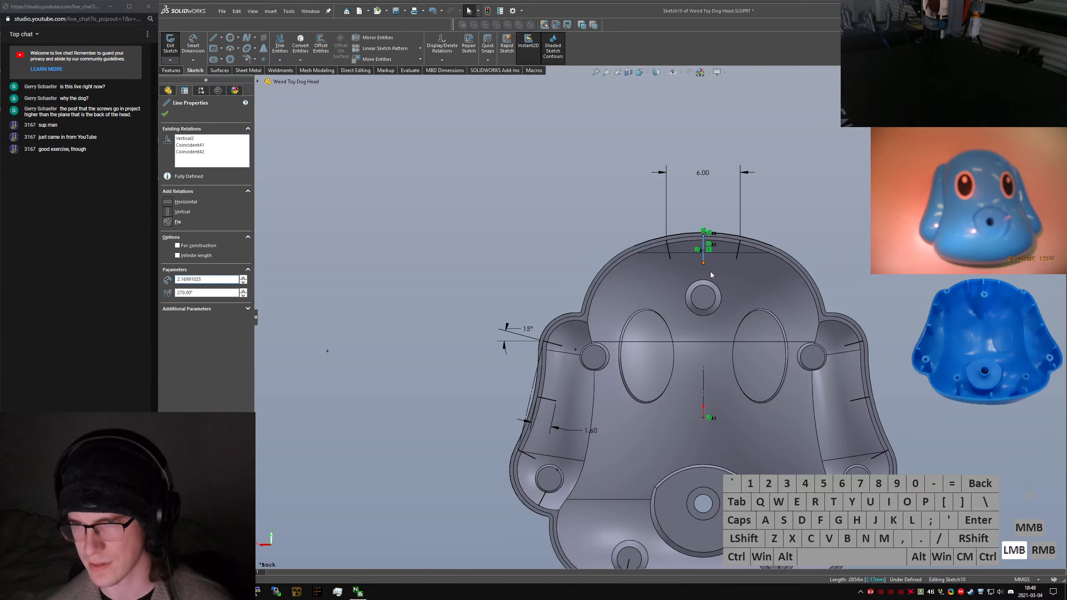
click(834, 195)
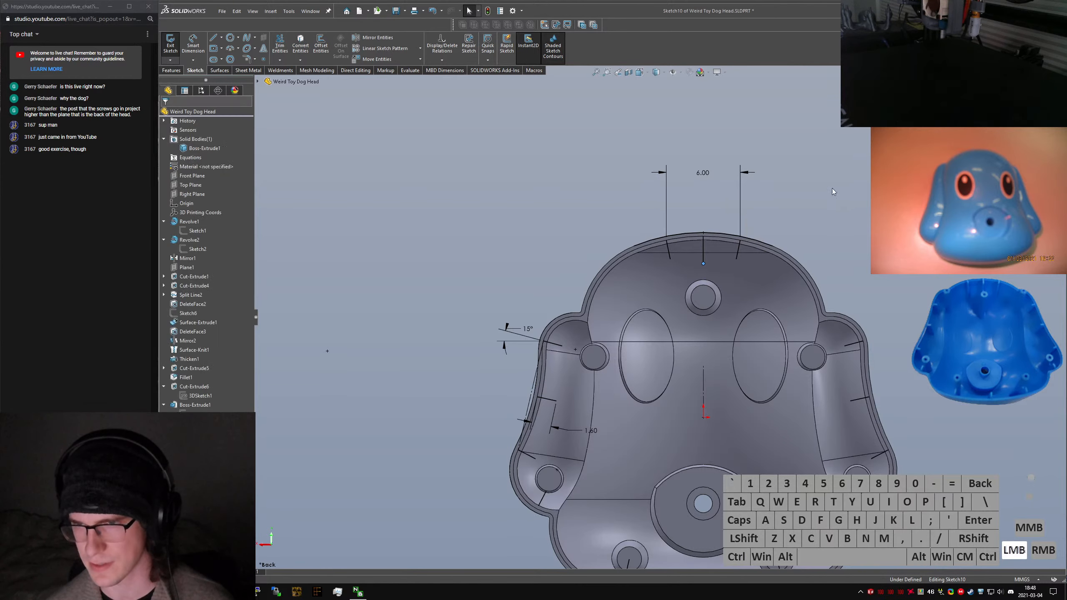
Make the vertical top rib line equal in length to the adjacent slanted line and exit the rib sketch
ctrl+click(702, 247)
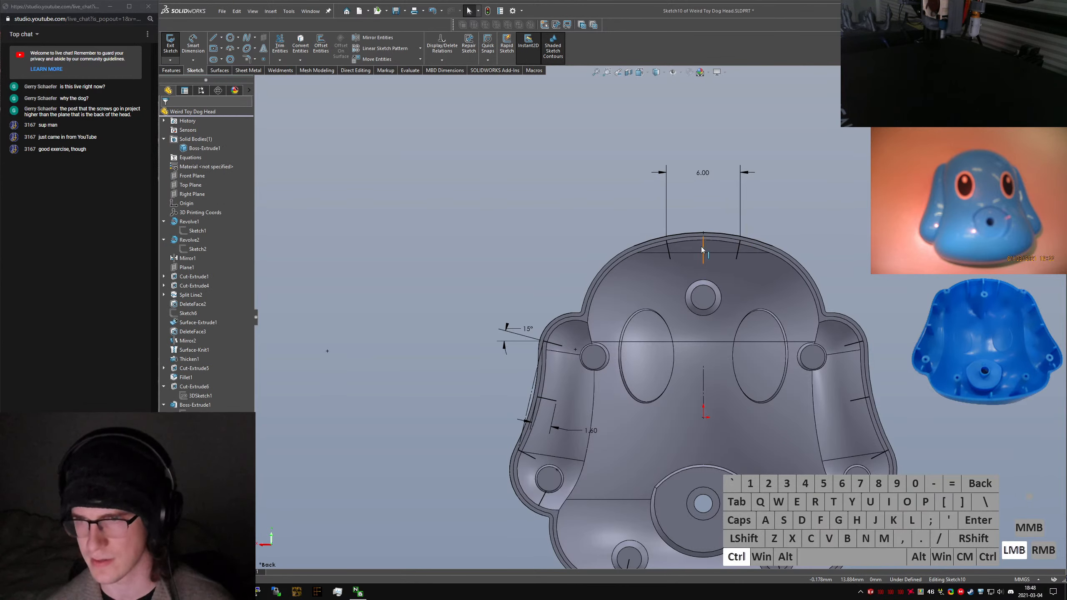
ctrl+click(669, 247)
key(ctrl+alt+q)
click(703, 172)
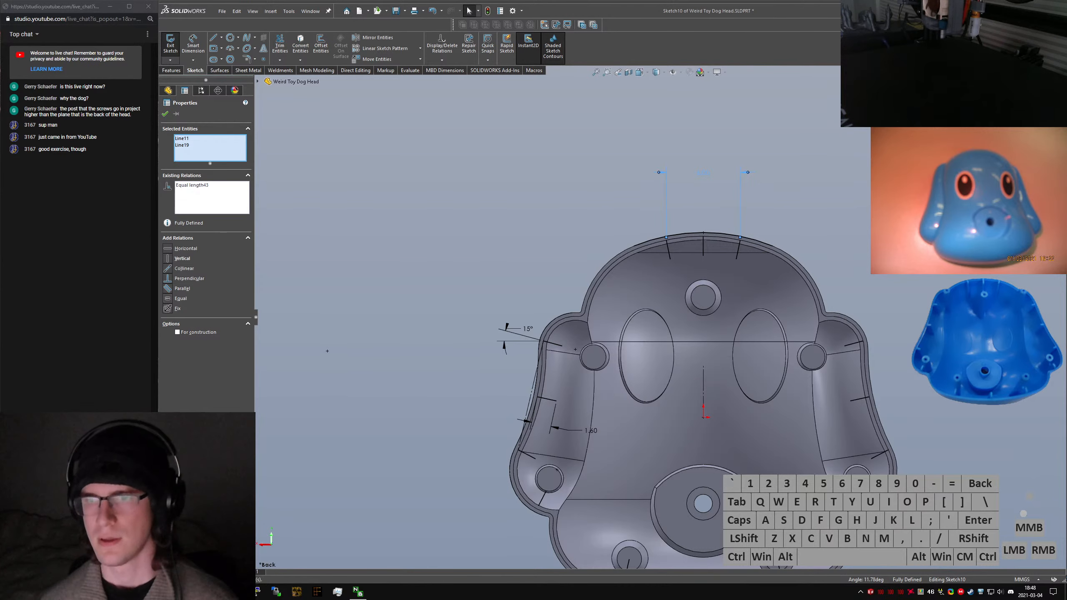
scroll(759, 301, up, 3)
scroll(681, 351, down, 2)
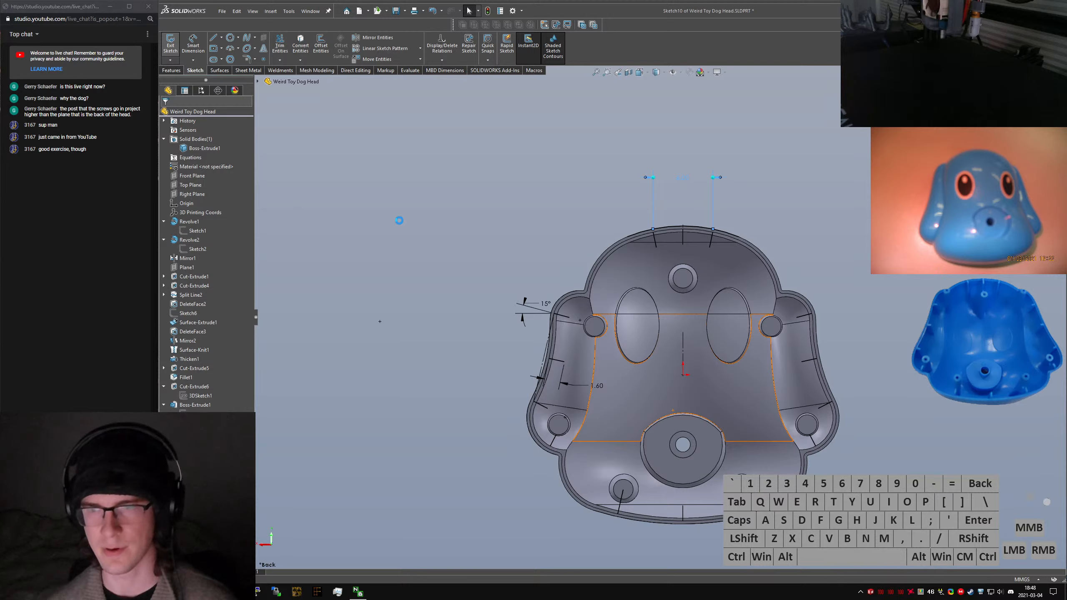
Examine the thin ribs around the shell's inside rim and their sketch dimensions from several angles
mouse_move(609, 236)
middle_down()
mouse_move(671, 231)
mouse_move(624, 205)
mouse_move(665, 210)
mouse_move(680, 271)
mouse_move(660, 302)
middle_up()
scroll(573, 468, down, 5)
scroll(558, 332, up, 4)
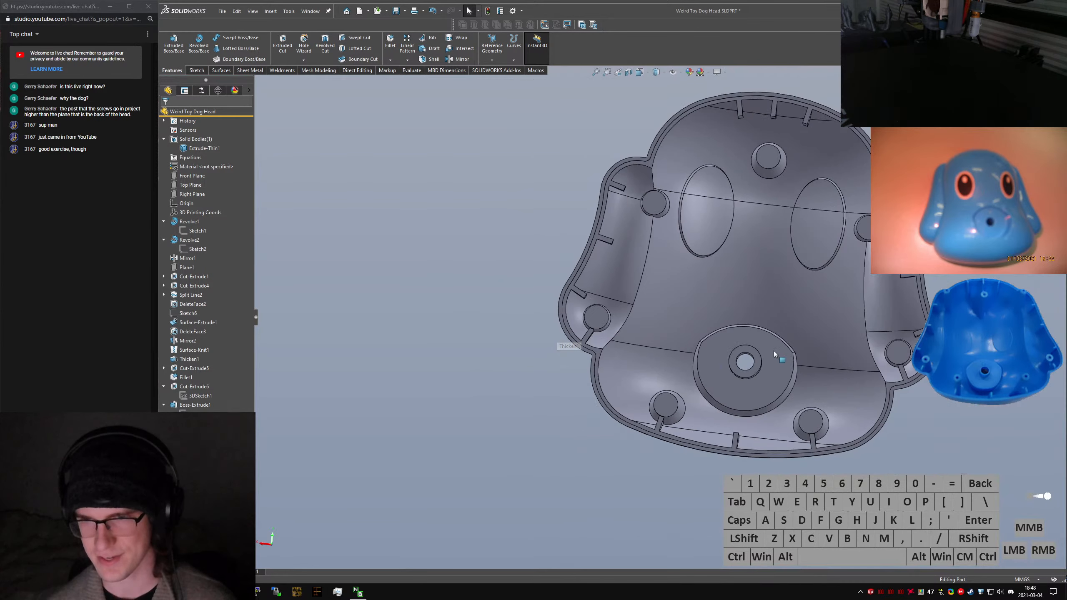
middle_drag(816, 285, 801, 202)
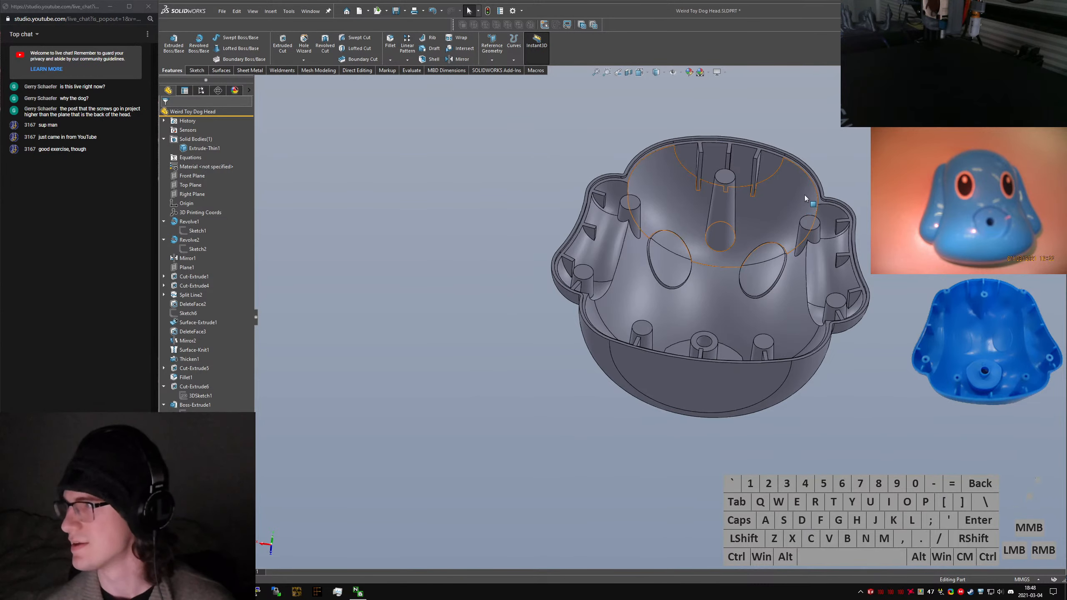
scroll(805, 195, down, 3)
scroll(717, 247, up, 2)
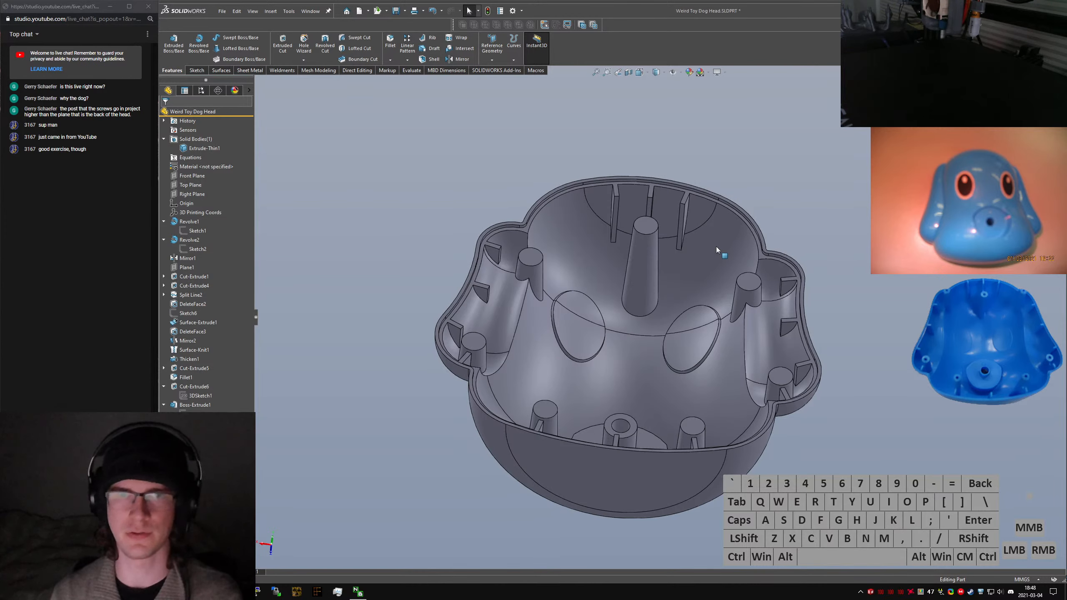
scroll(722, 230, up, 2)
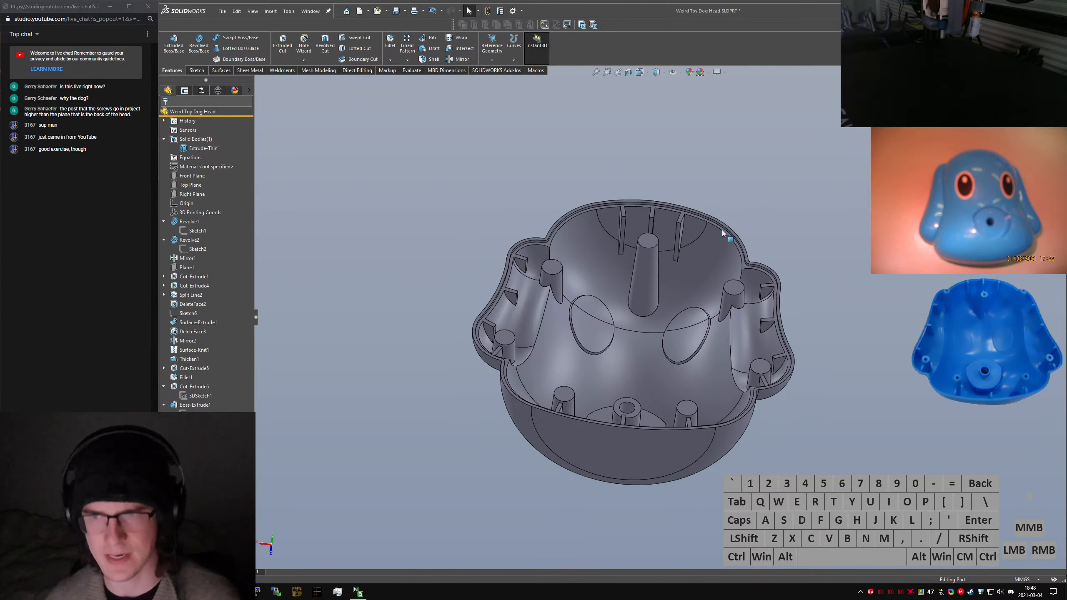
click(201, 513)
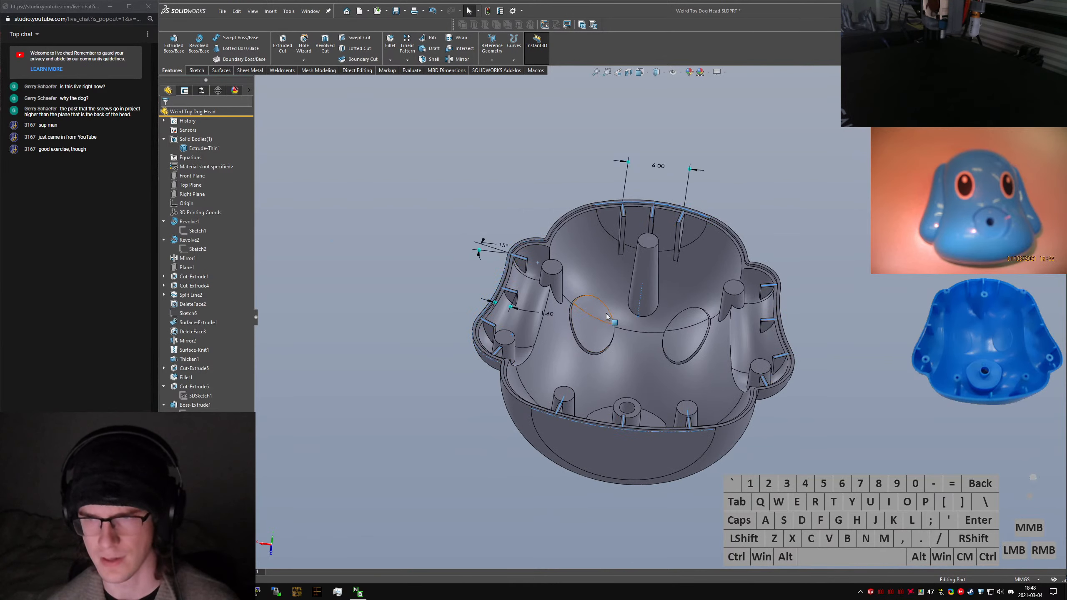
middle_drag(603, 314, 620, 369)
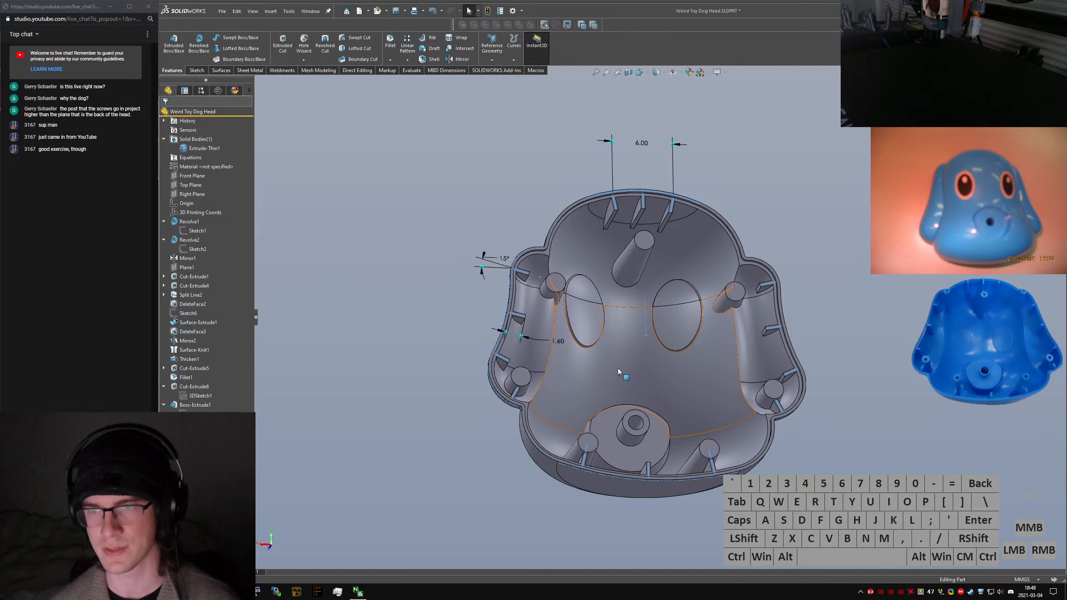
mouse_move(618, 369)
middle_down()
mouse_move(647, 381)
mouse_move(621, 416)
mouse_move(627, 370)
middle_up()
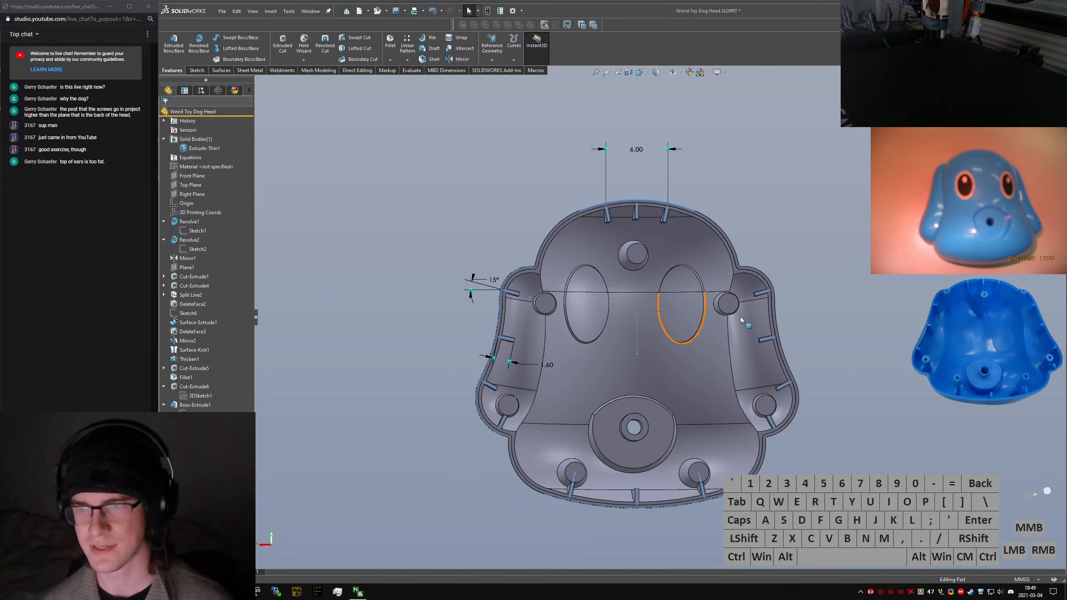
click(423, 284)
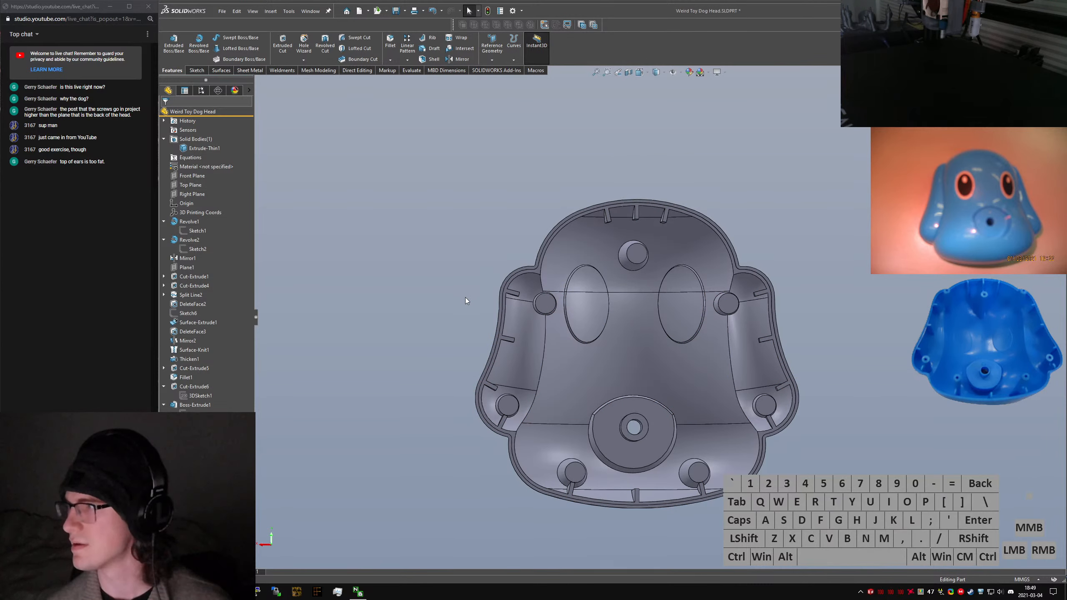
Try setting the dimension at the top of the ear profile in Sketch2 to 2 mm and undo the change
click(197, 249)
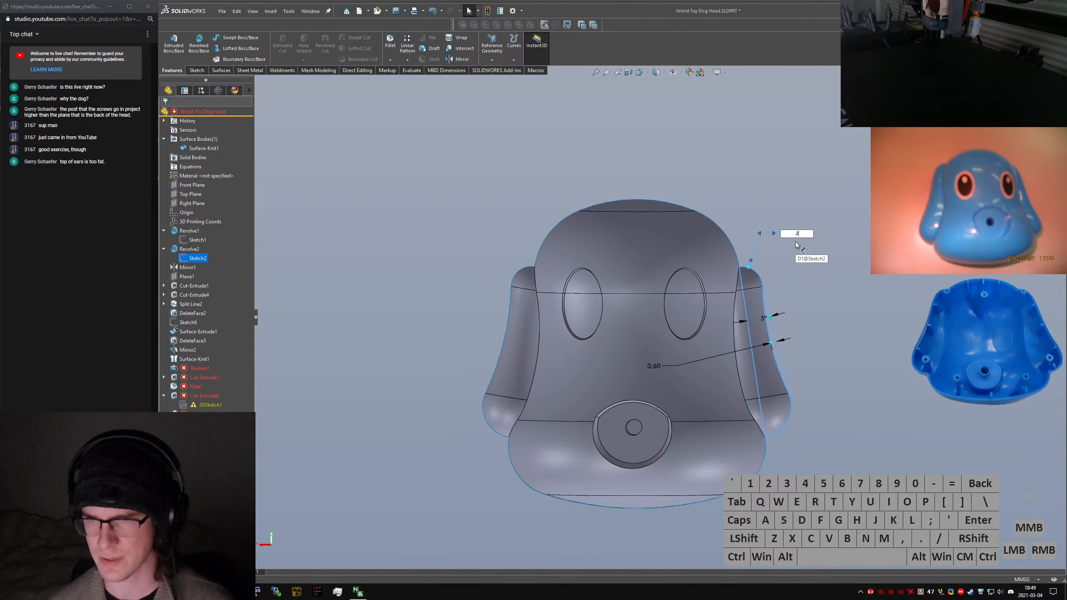
click(812, 208)
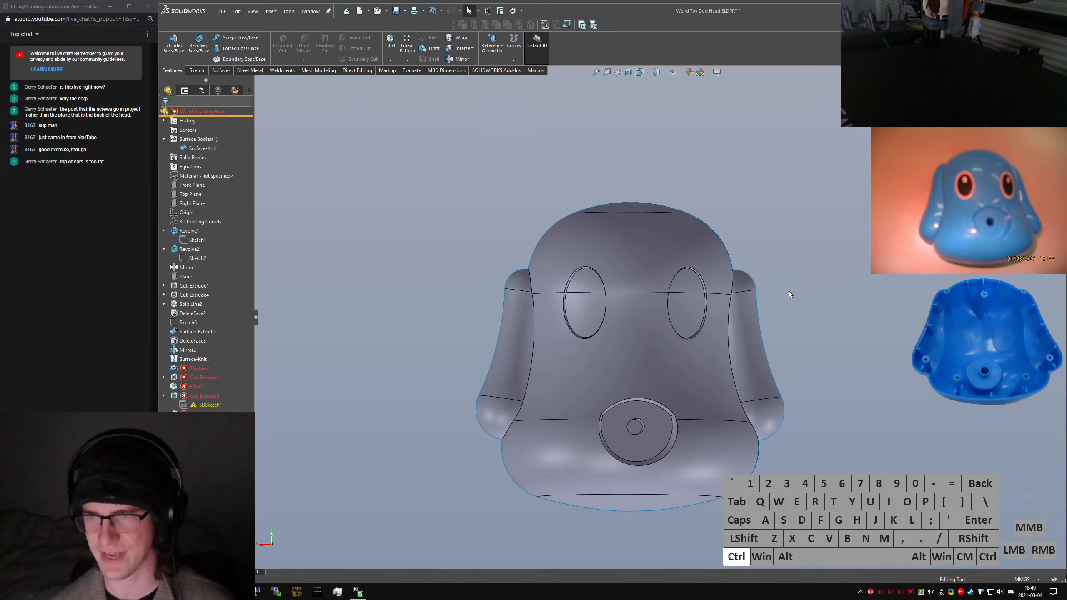
key(ctrl+z)
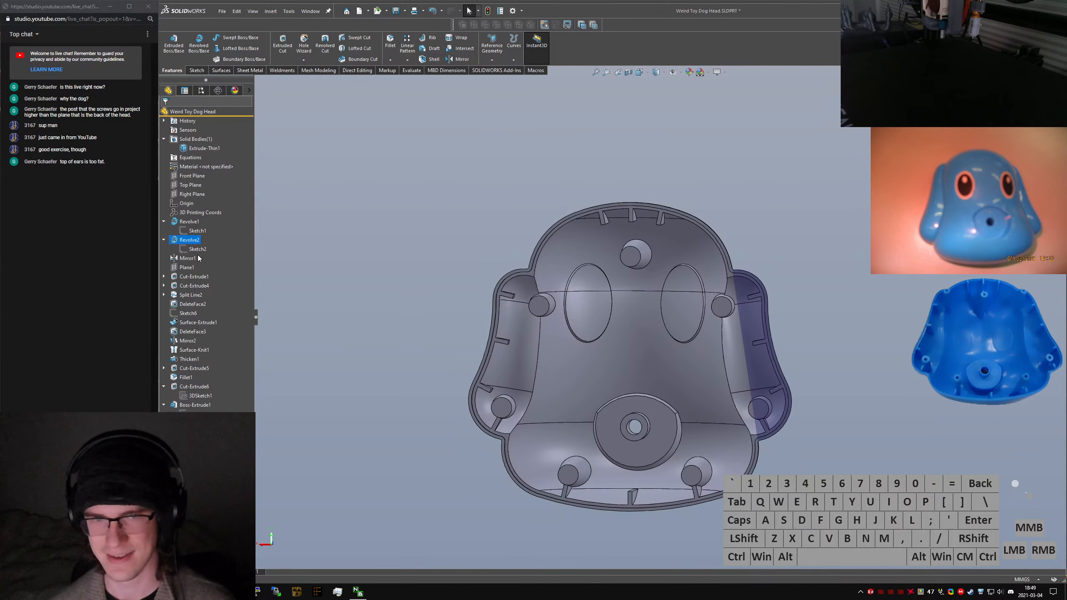
Reduce the dimension at the top of the ear profile in Sketch2 to slim the ears
click(198, 249)
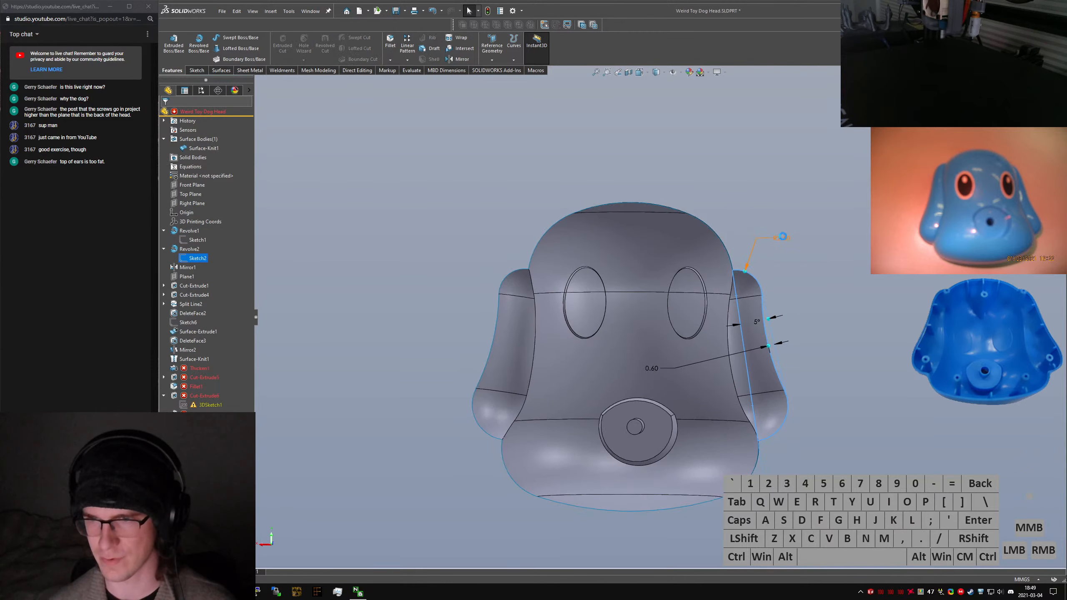
middle_drag(748, 305, 635, 311)
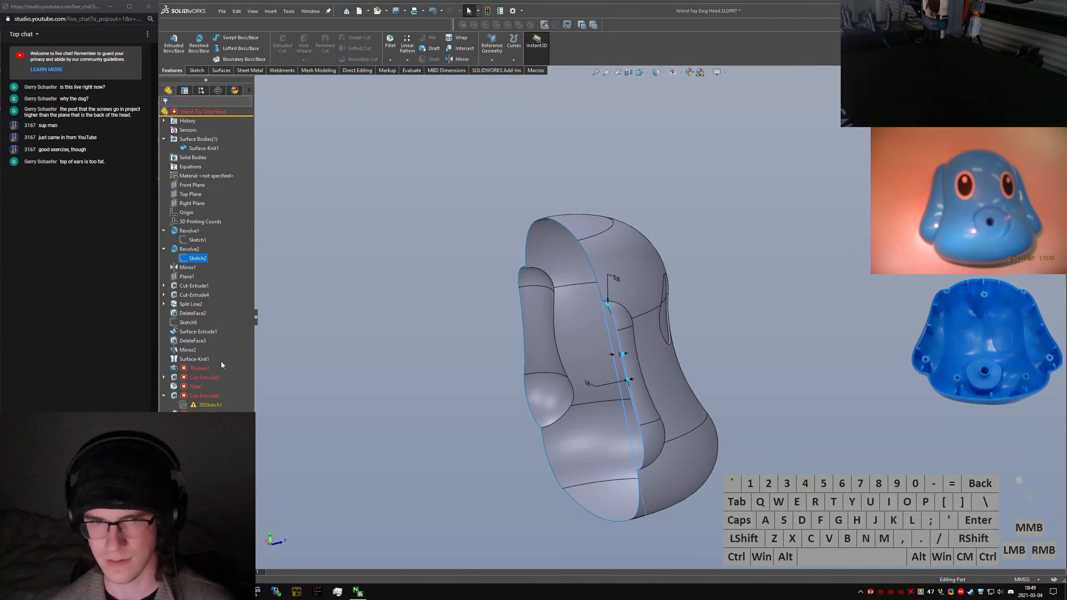
Try to reapply the 0.6 mm Thicken feature on the knitted surface and inspect the ear and head edges
mouse_move(231, 480)
mouse_down()
mouse_move(234, 368)
mouse_move(248, 365)
mouse_up()
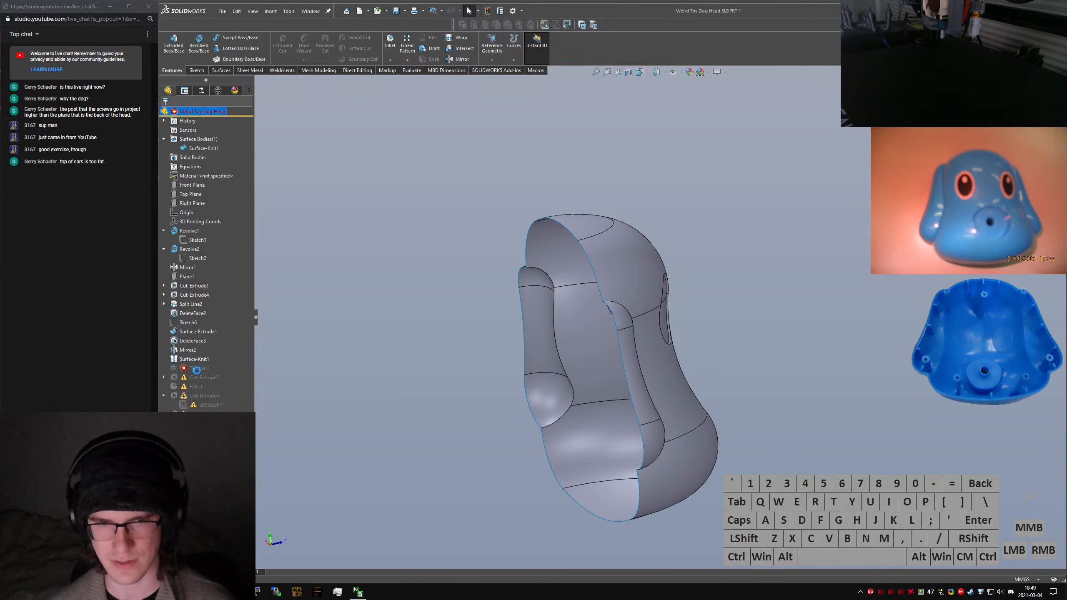
click(197, 370)
click(204, 349)
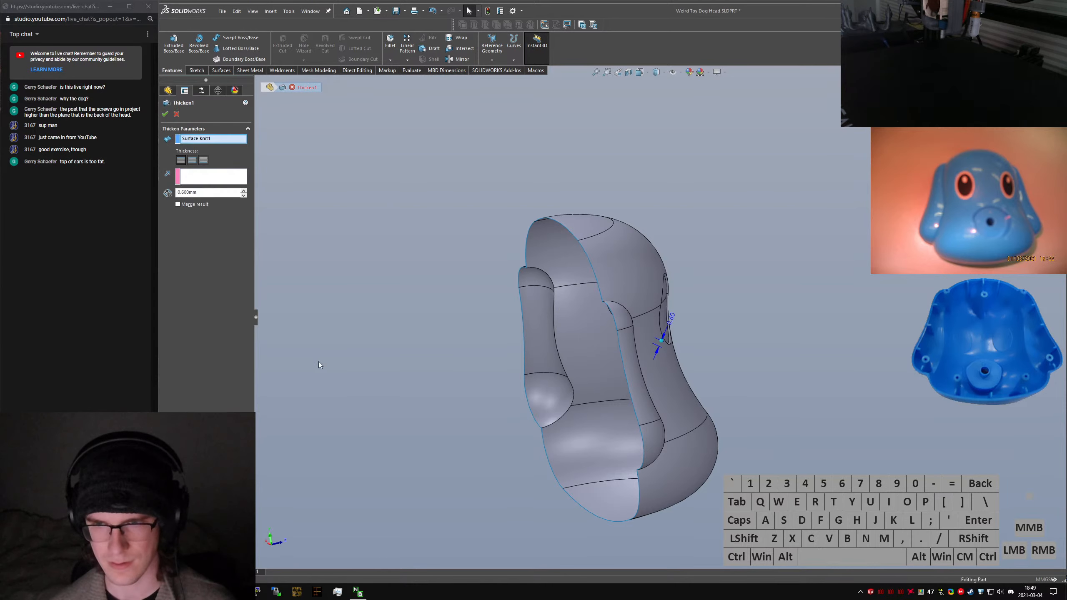
click(164, 113)
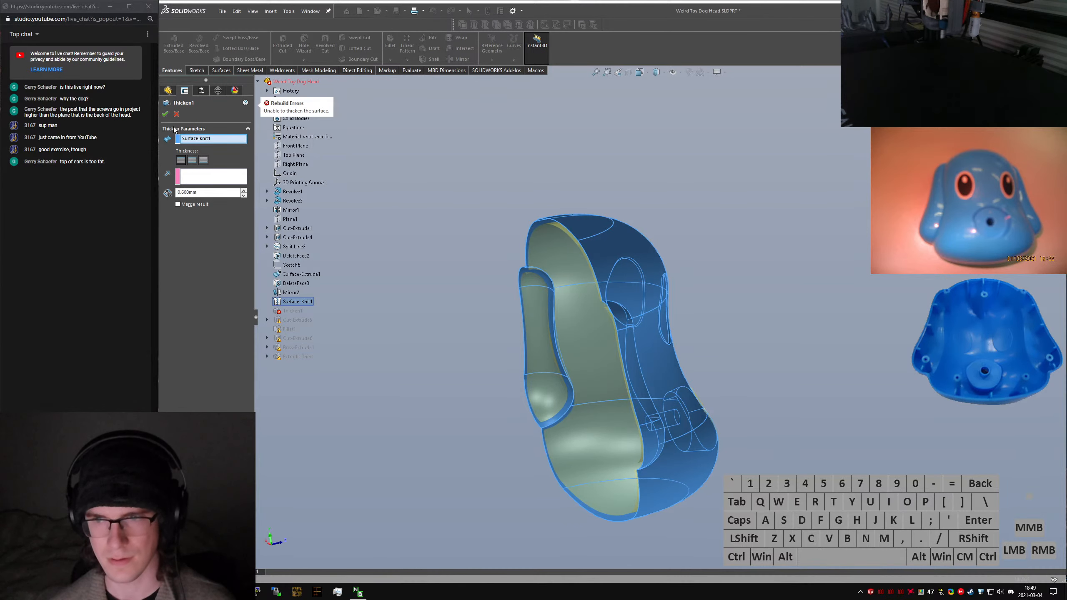
middle_drag(631, 248, 750, 248)
scroll(523, 299, down, 3)
middle_drag(523, 299, 569, 381)
key(Escape)
scroll(632, 357, up, 4)
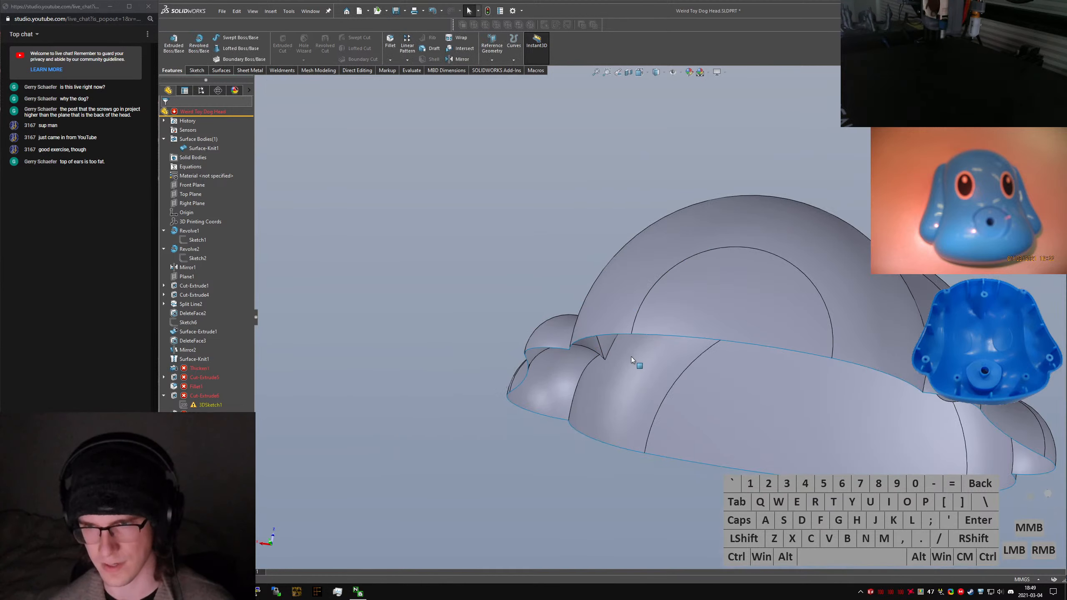
Try to delete the Cut-Extrude5 and Fillet1 features and undo the deletion
mouse_move(197, 387)
mouse_down()
mouse_move(194, 357)
mouse_move(201, 377)
mouse_up()
click(197, 387)
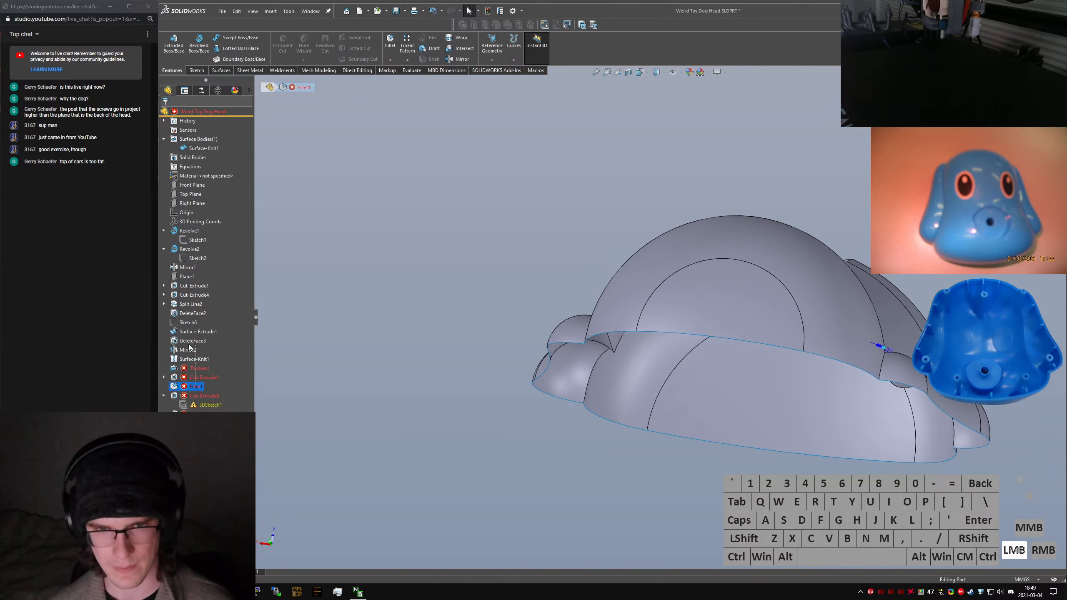
drag(189, 345, 190, 389)
key(Delete)
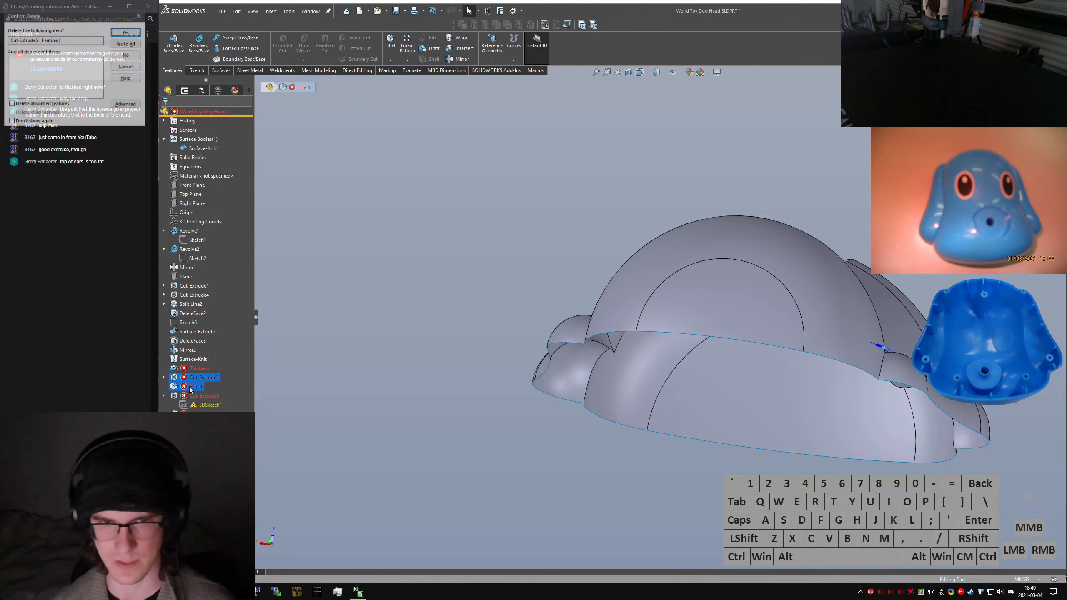
key(Return)
click(126, 67)
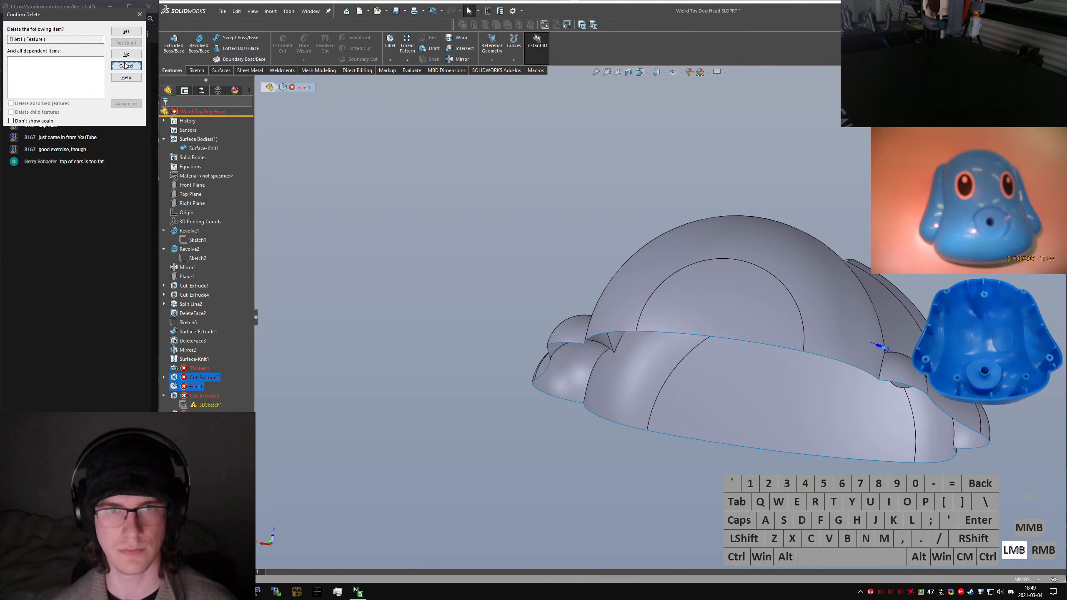
click(625, 257)
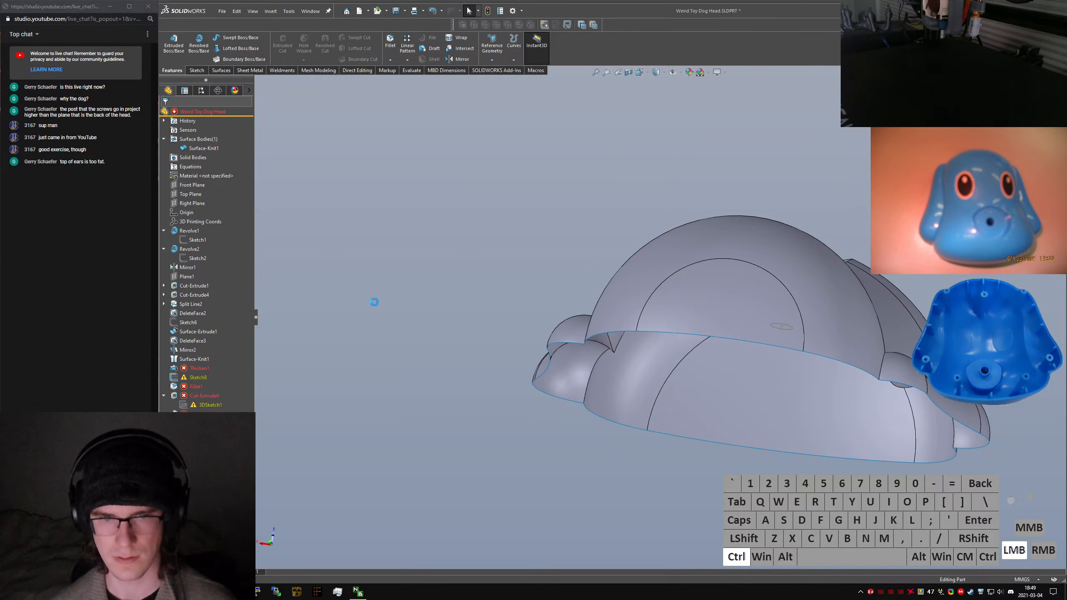
key(ctrl+z)
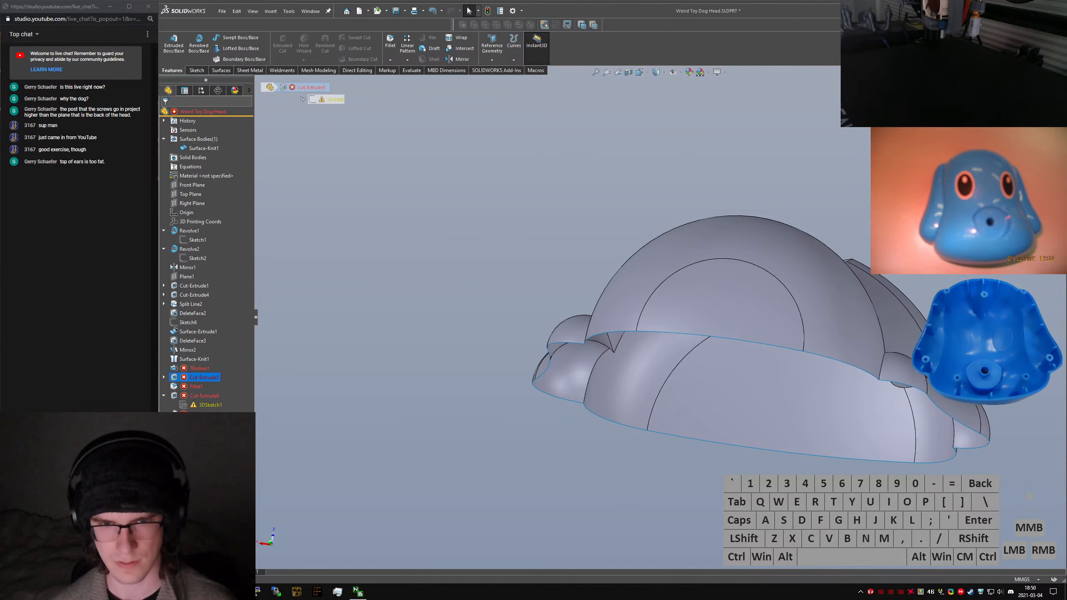
Roll back to just after Surface-Knit1 and fillet the eye outlines, both ear seams and the mouth recess edges at 0.2 mm
drag(219, 369, 220, 363)
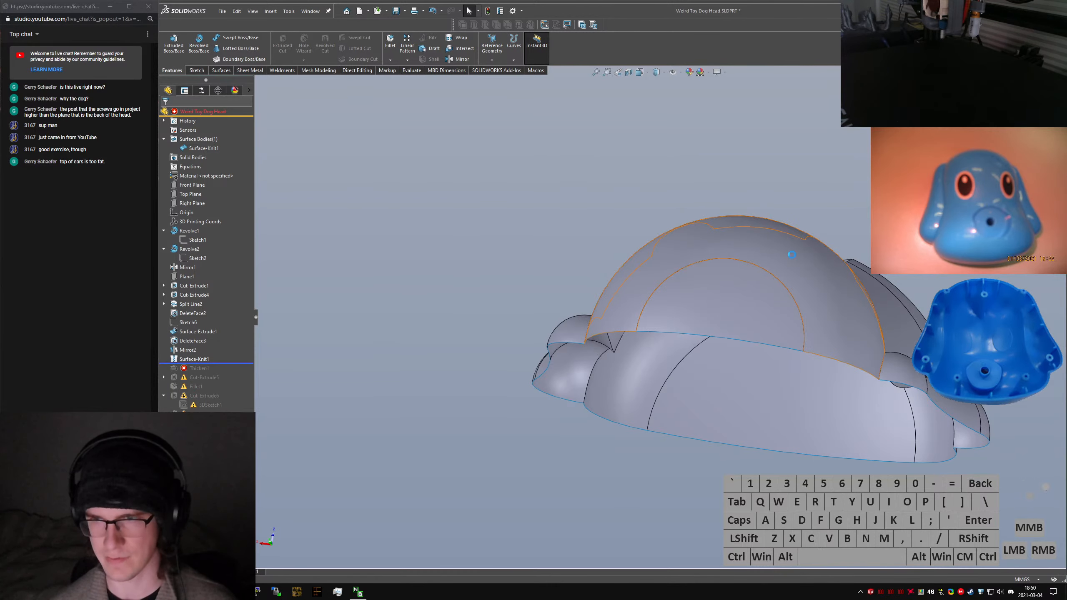
middle_drag(631, 311, 886, 261)
text(sfillet)
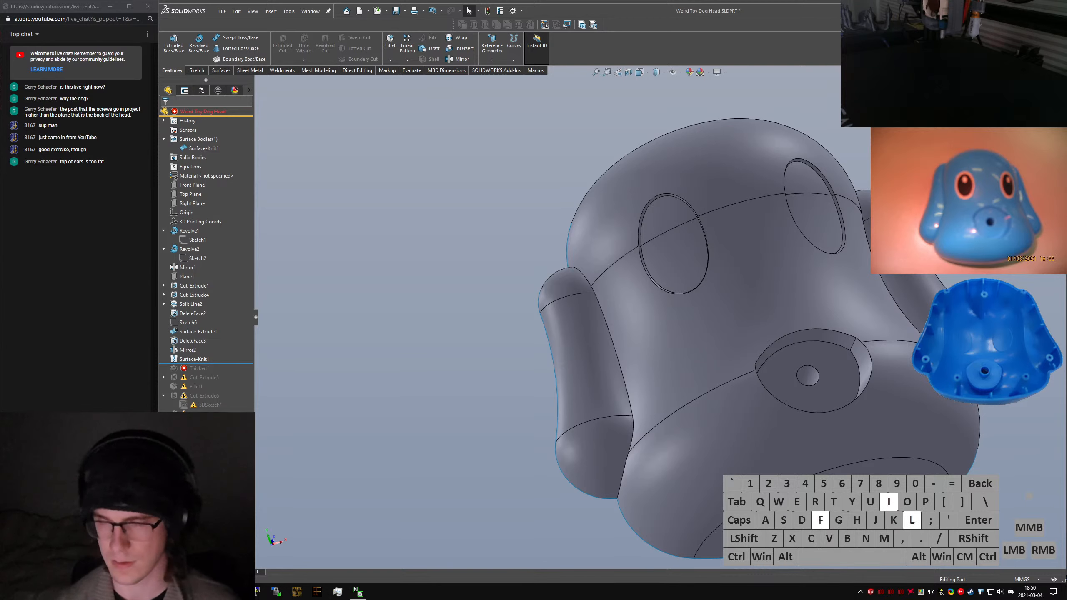
key(Return)
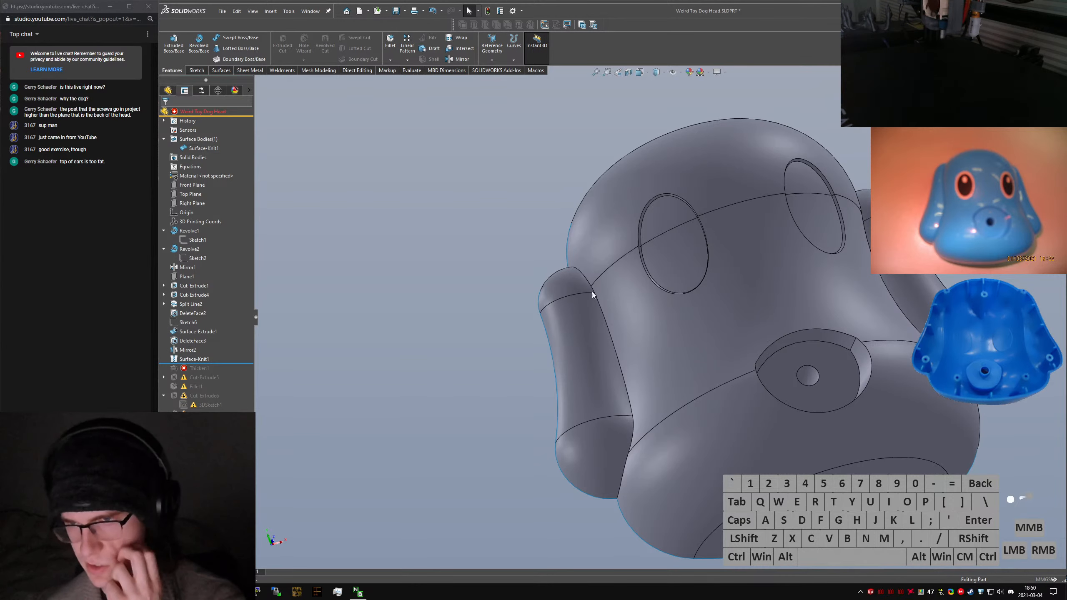
click(640, 234)
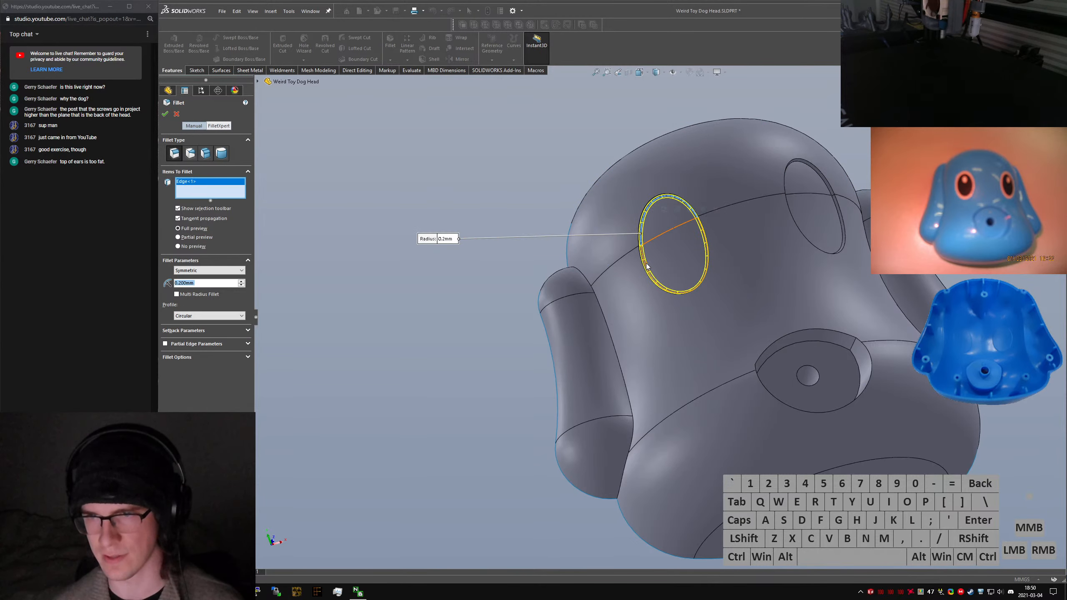
click(588, 283)
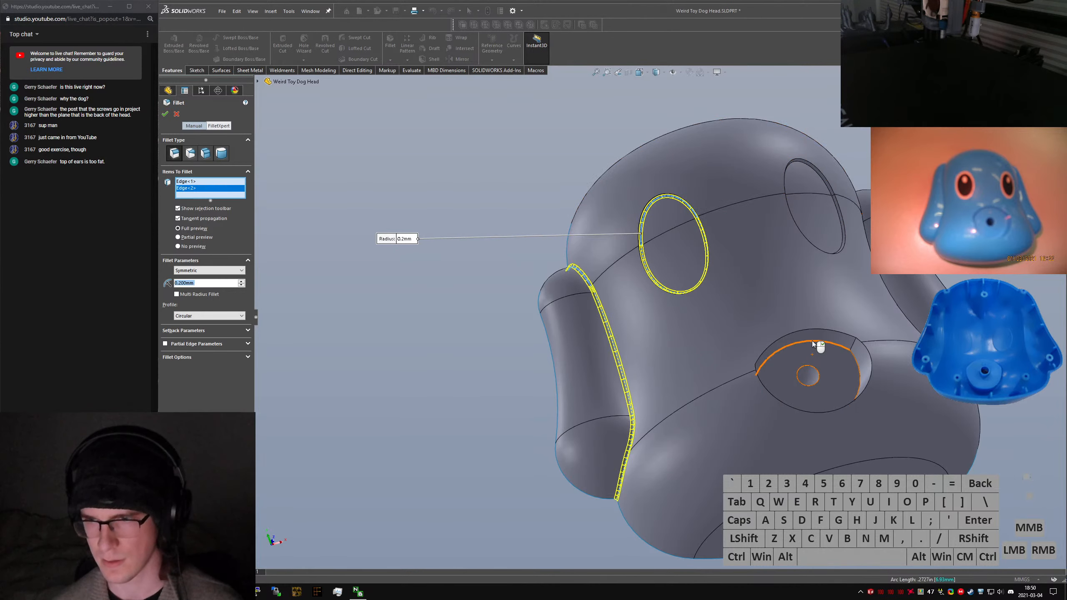
click(855, 362)
click(857, 366)
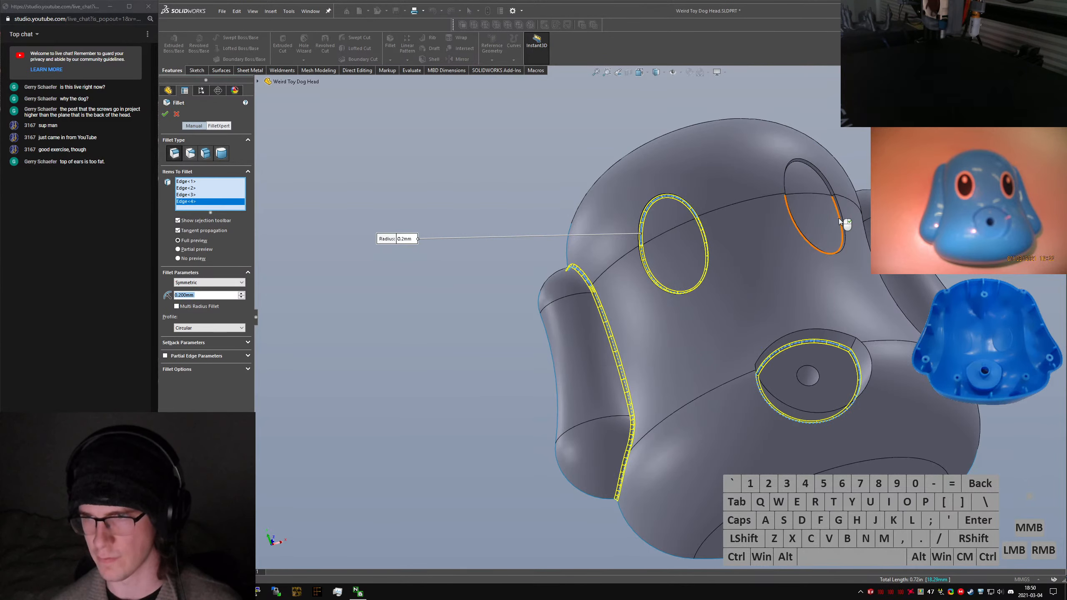
click(839, 219)
middle_drag(883, 312, 843, 312)
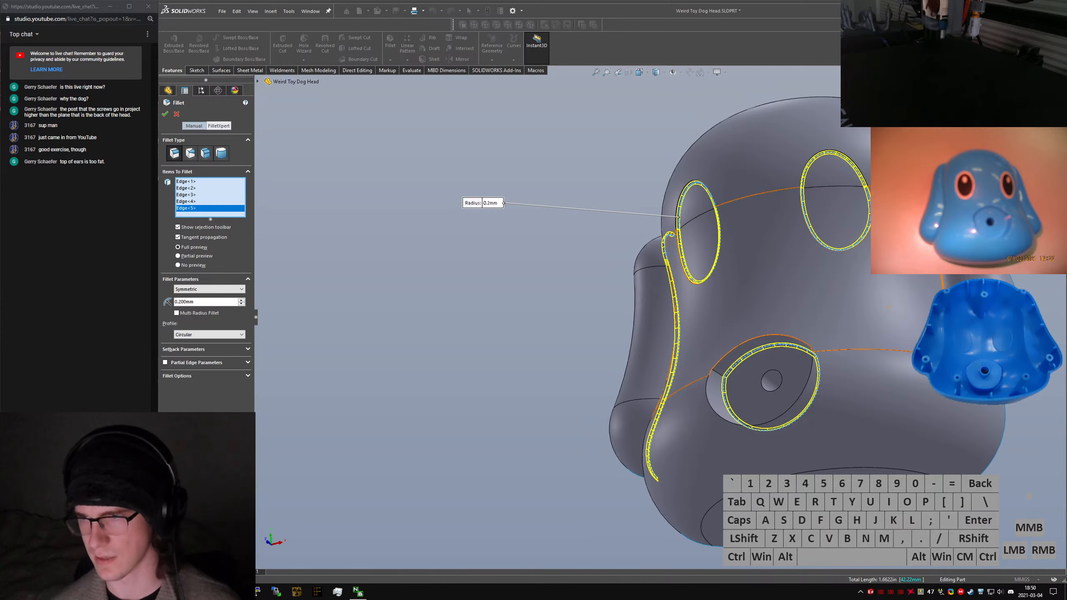
click(944, 285)
right_click(944, 285)
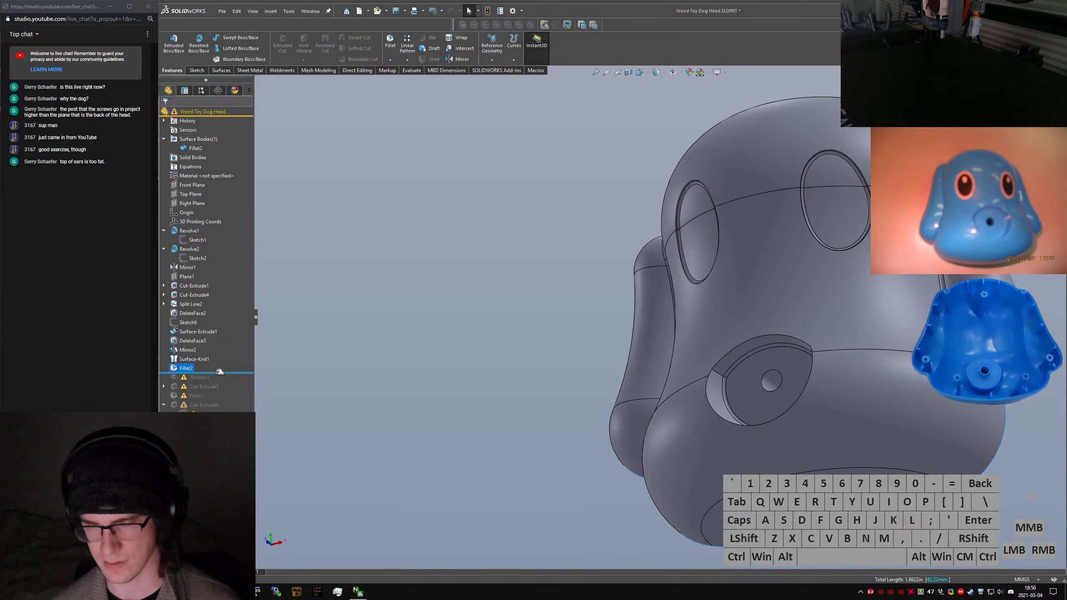
Roll the model forward and try to reapply the 0.6 mm Thicken1 feature on the filleted surface with merge result enabled
click(219, 371)
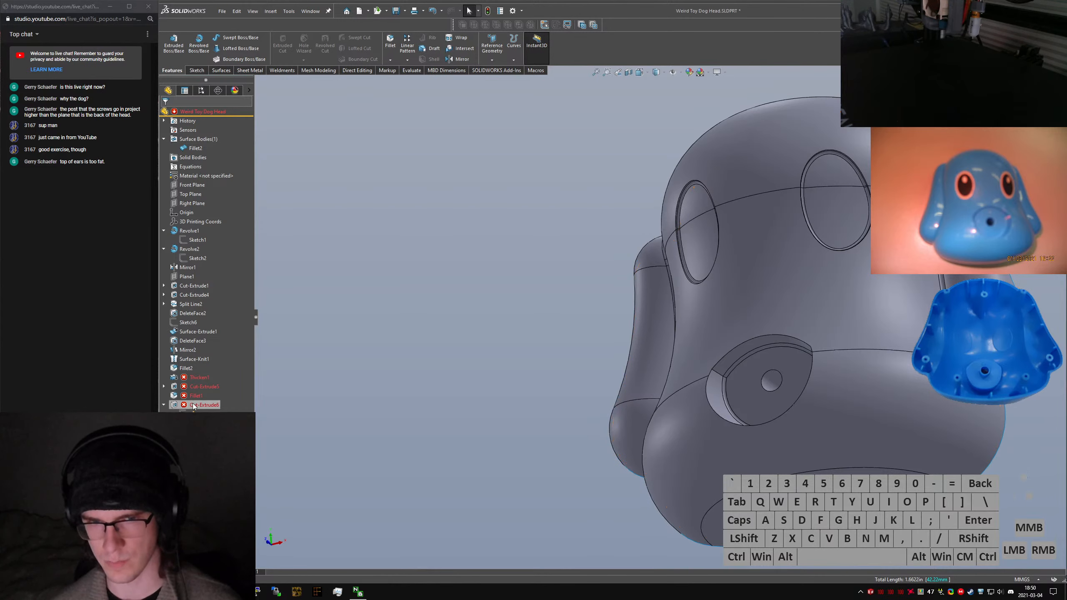
click(198, 377)
click(190, 355)
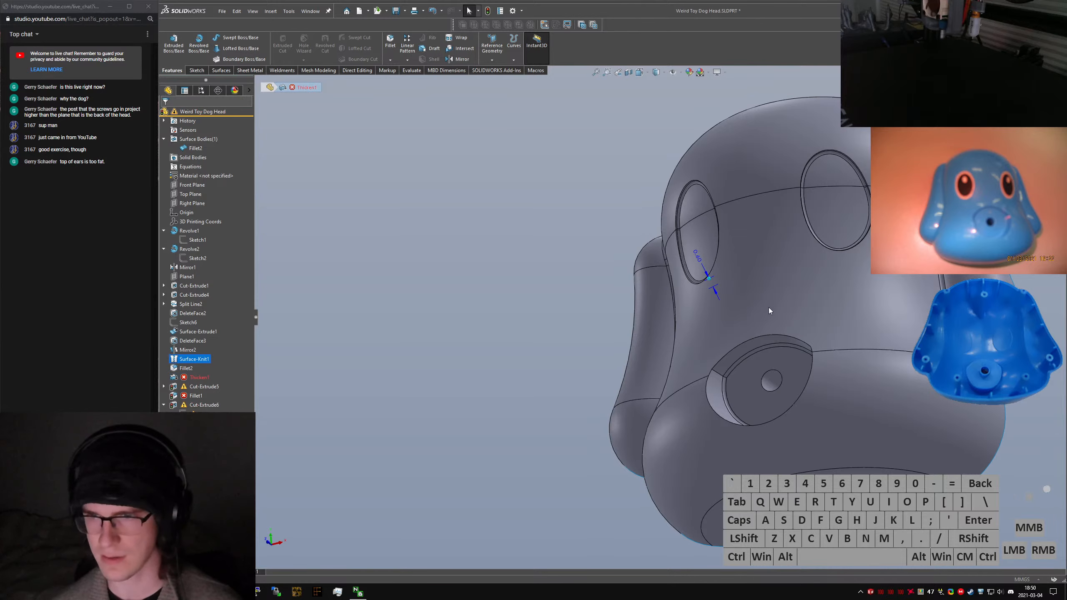
middle_drag(713, 231, 590, 229)
middle_drag(700, 273, 731, 227)
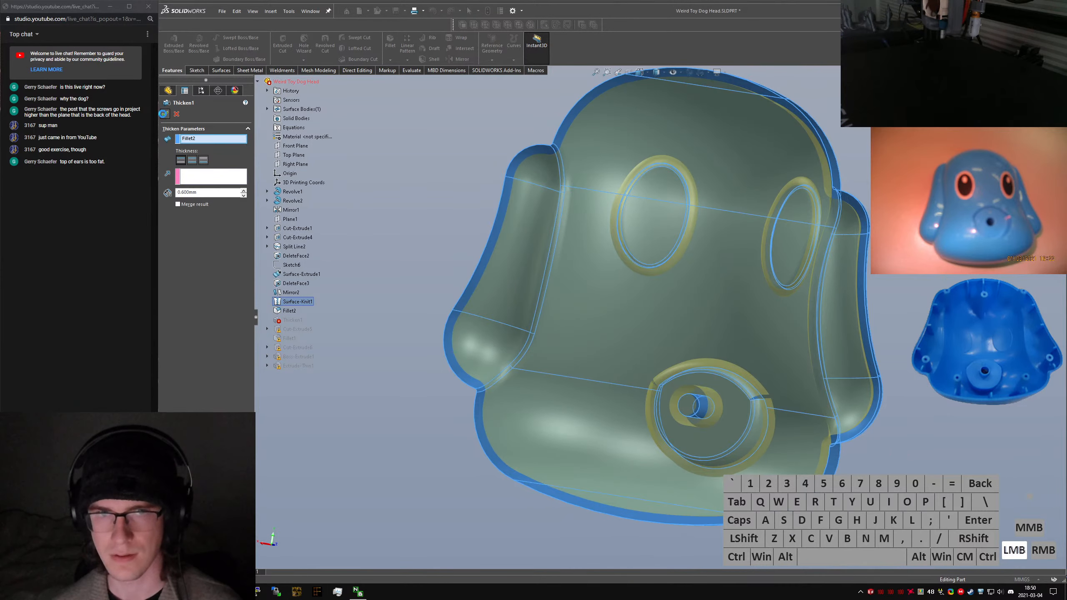
scroll(668, 177, down, 5)
middle_drag(668, 178, 678, 242)
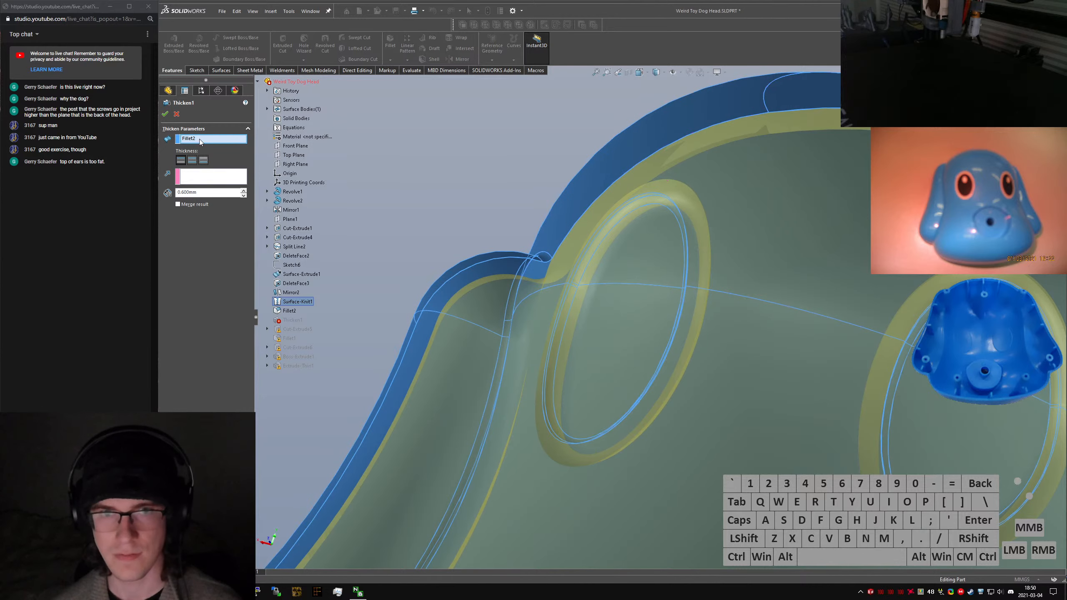
click(194, 205)
click(166, 115)
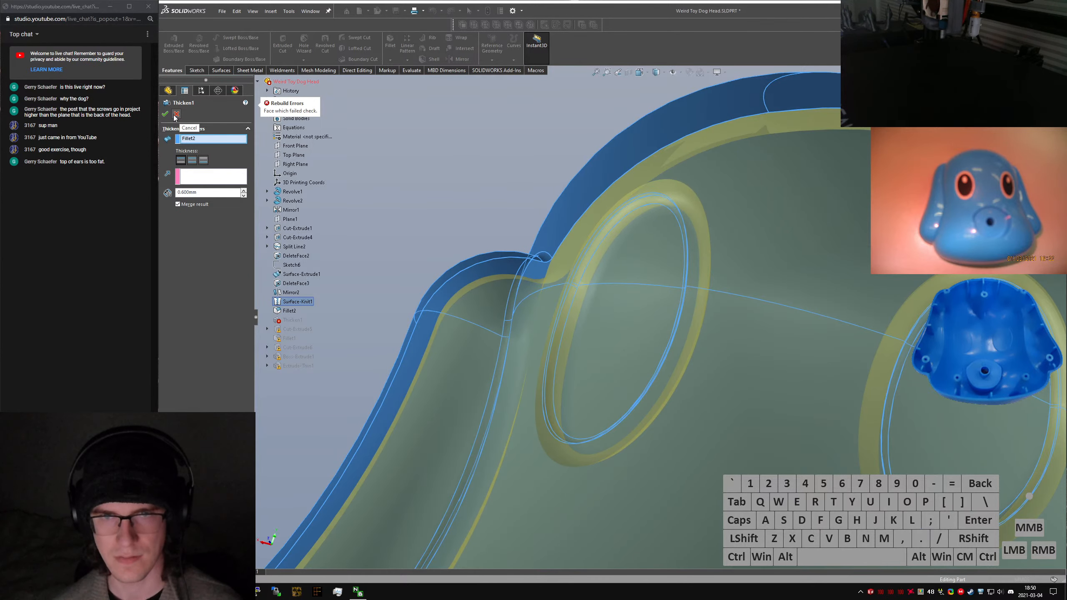
click(175, 115)
Examine the inside of the shell where the ear meets the head and around the eye outline
scroll(672, 271, up, 5)
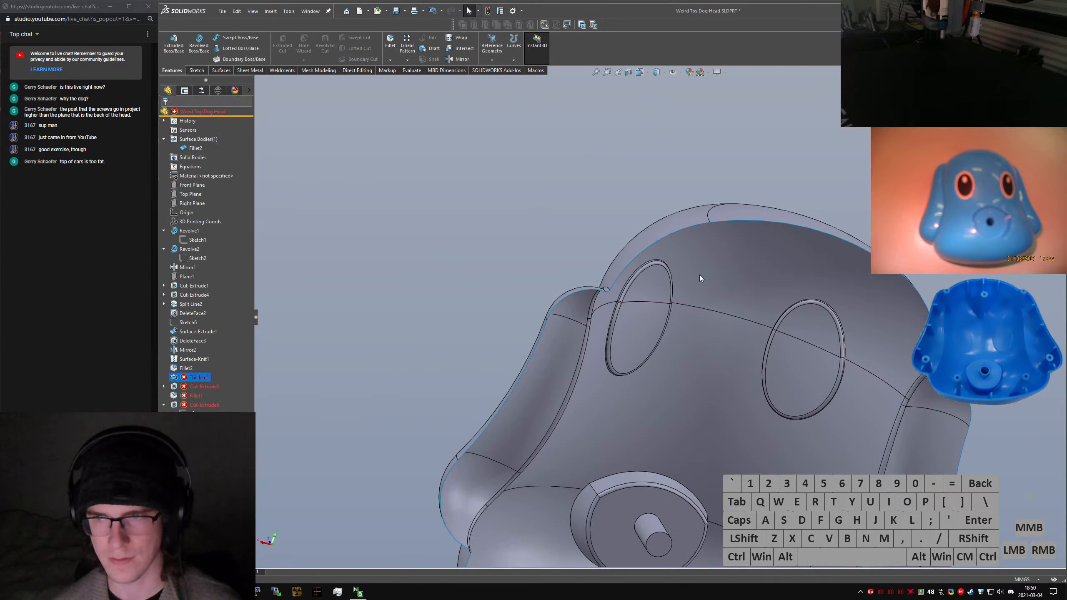
scroll(673, 291, up, 2)
scroll(635, 311, down, 7)
scroll(632, 314, down, 2)
middle_drag(630, 315, 641, 349)
scroll(643, 336, down, 6)
scroll(640, 349, up, 8)
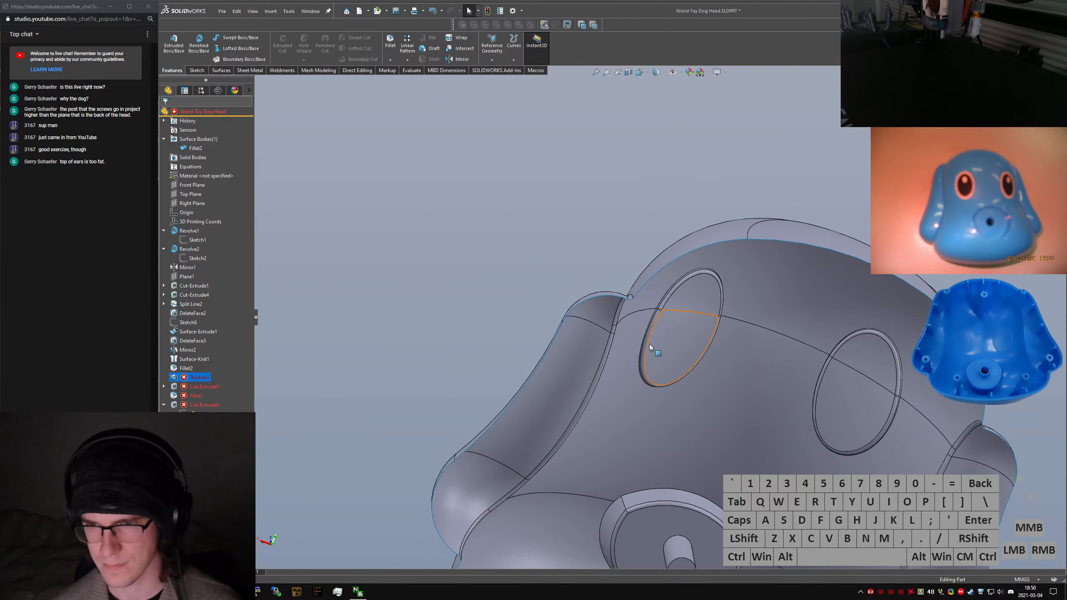
Suppress Fillet2 to compare the eye and ear edges, and restore it
click(647, 341)
right_click(191, 369)
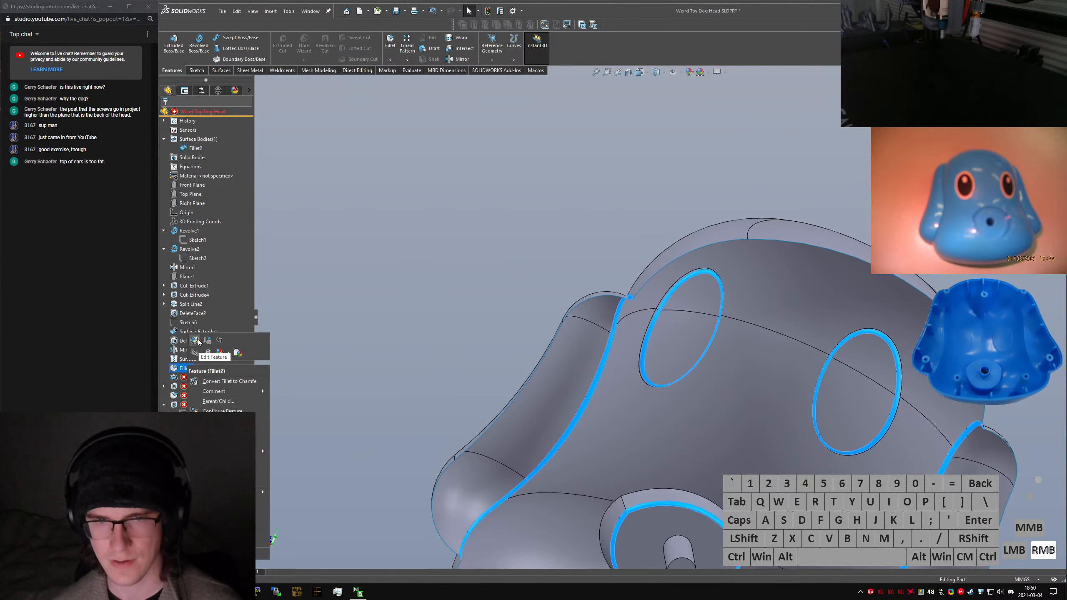
click(202, 343)
click(634, 265)
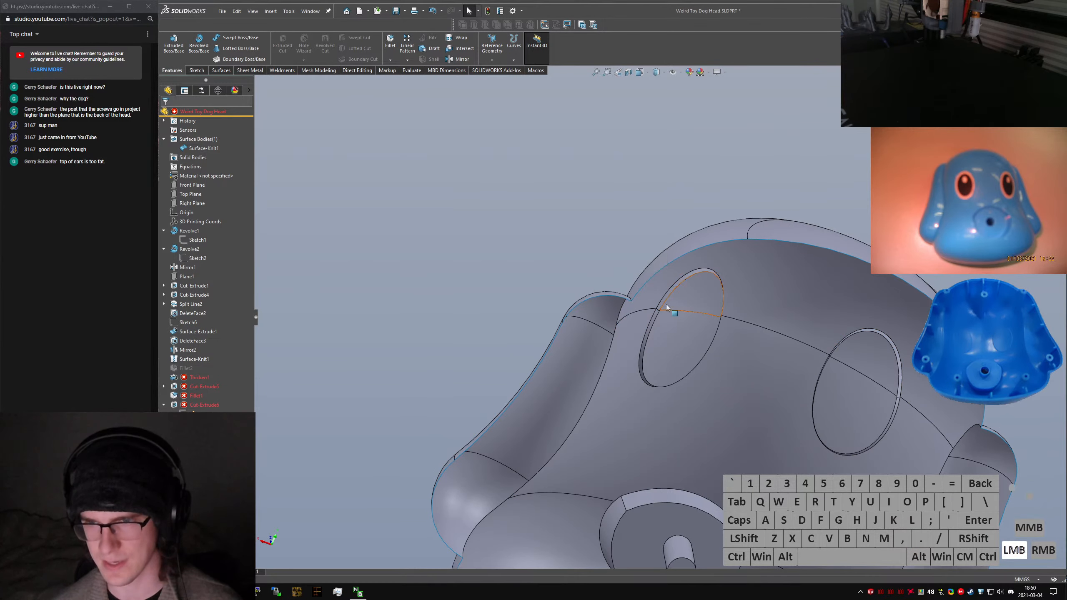
middle_drag(659, 311, 572, 357)
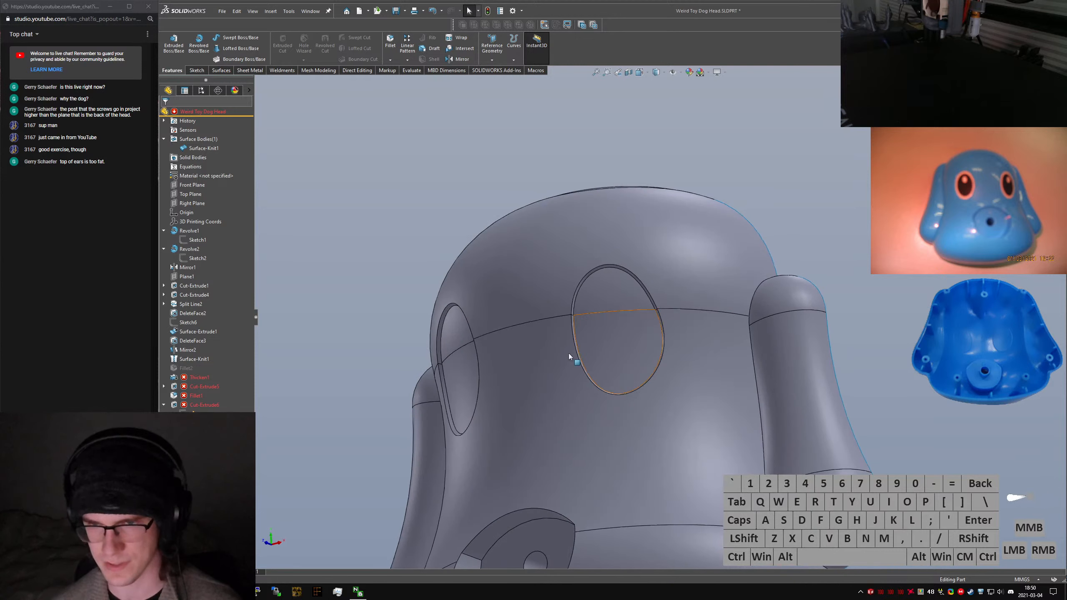
click(185, 368)
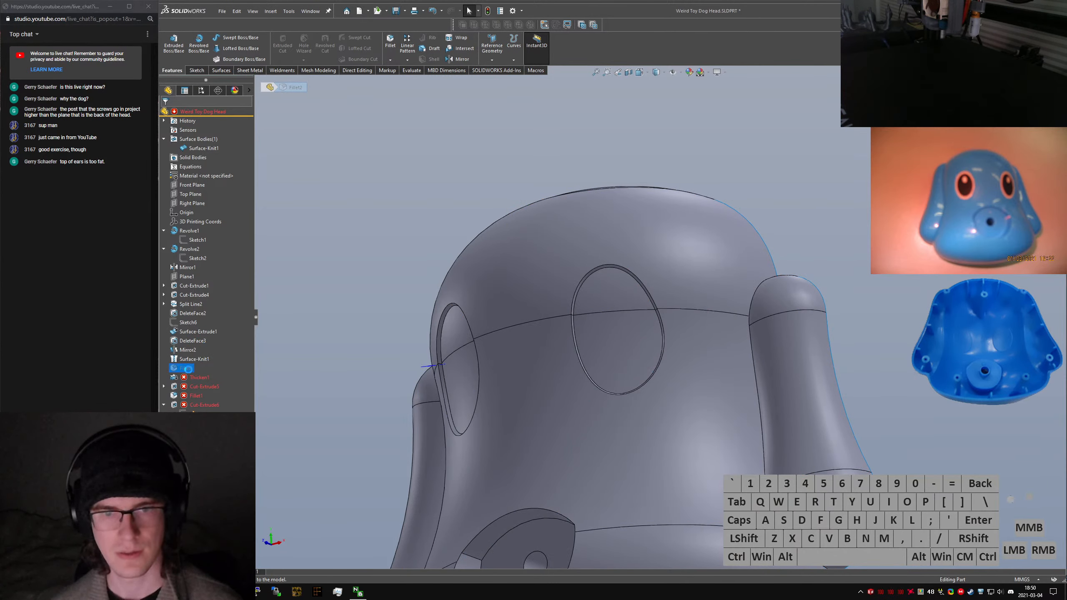
click(625, 265)
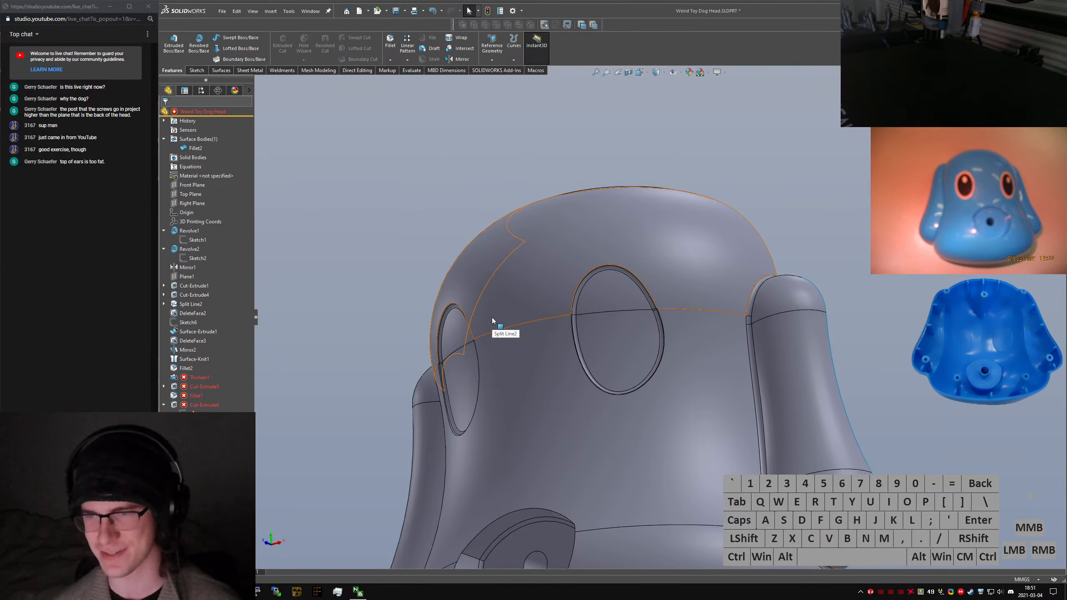
middle_drag(492, 317, 458, 427)
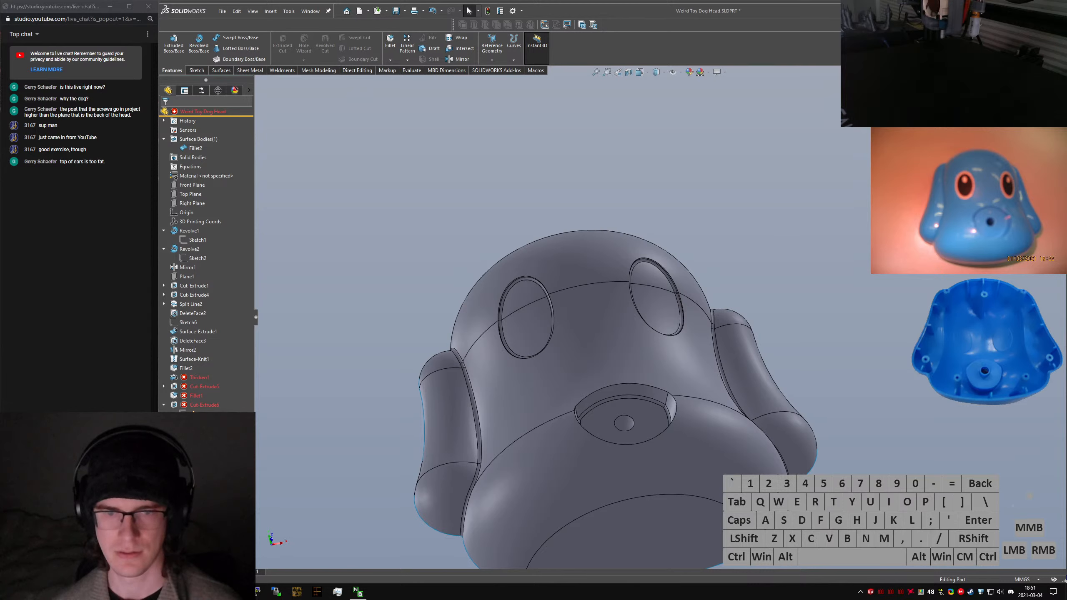
Roll the model back to just after Revolve2 and set the ear revolve's angle to 120 degrees
drag(206, 483, 202, 262)
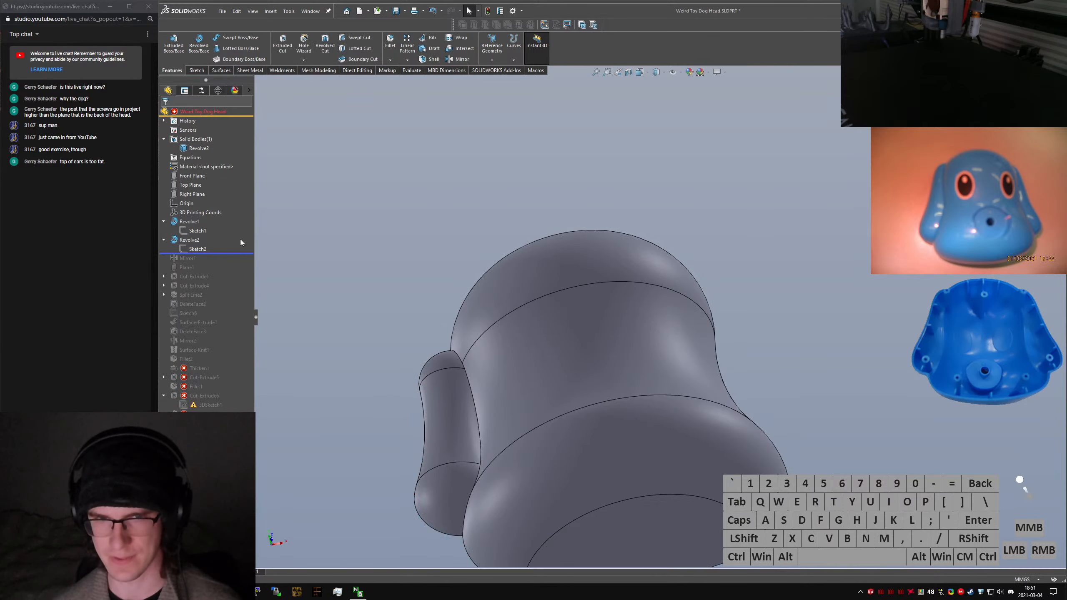
click(189, 240)
click(187, 214)
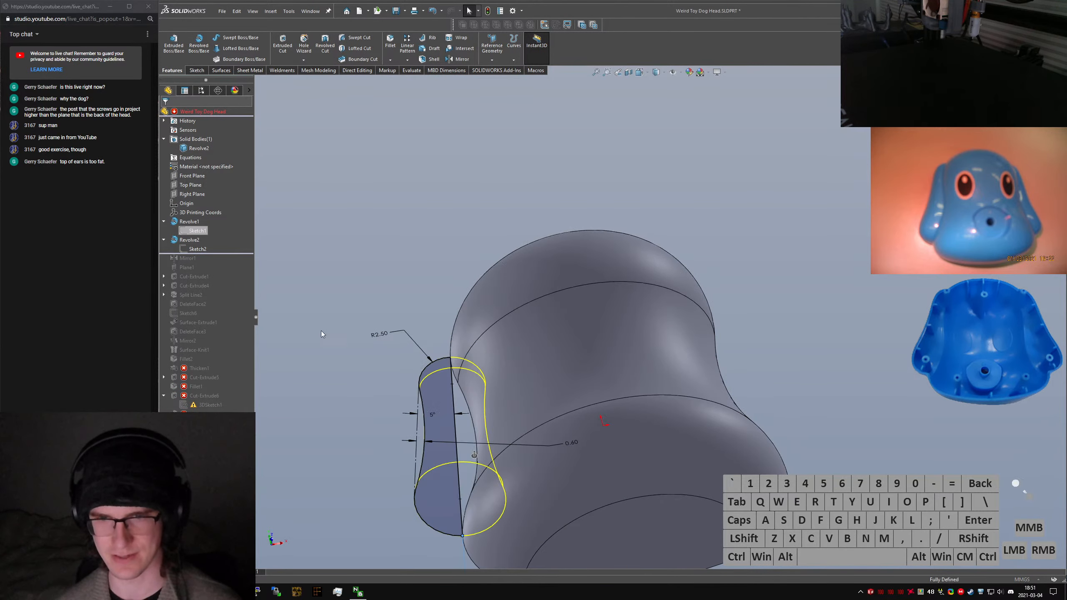
click(206, 180)
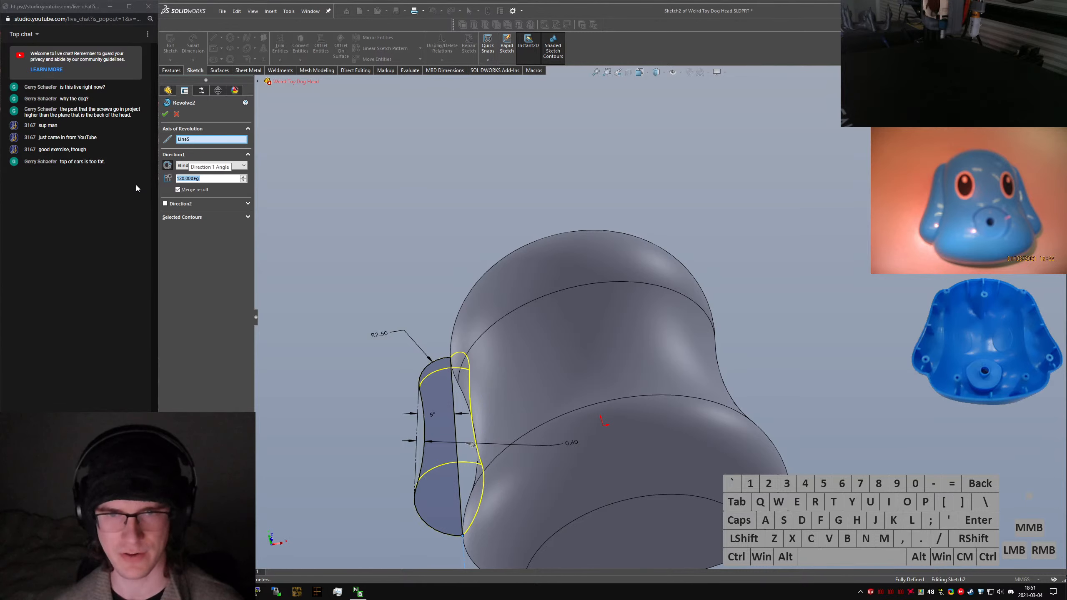
key(Return)
Try deleting the narrow flat end face of the ear with Delete Face set to Delete and Patch
click(826, 340)
key(s)
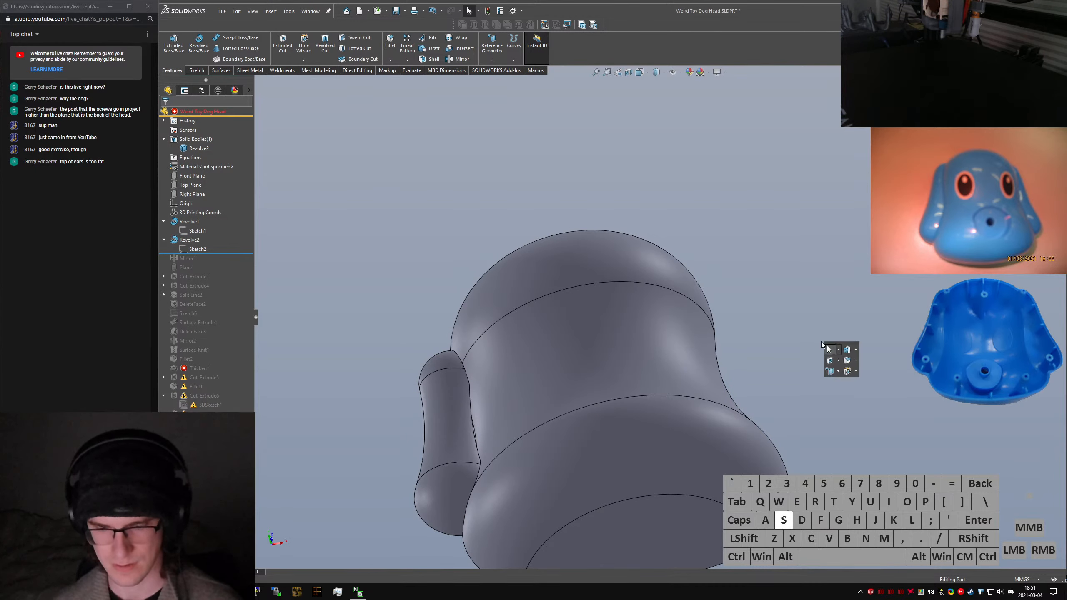
key(e)
key(d)
key(l)
key(ctrl+a)
key(BackSpace)
text(delete)
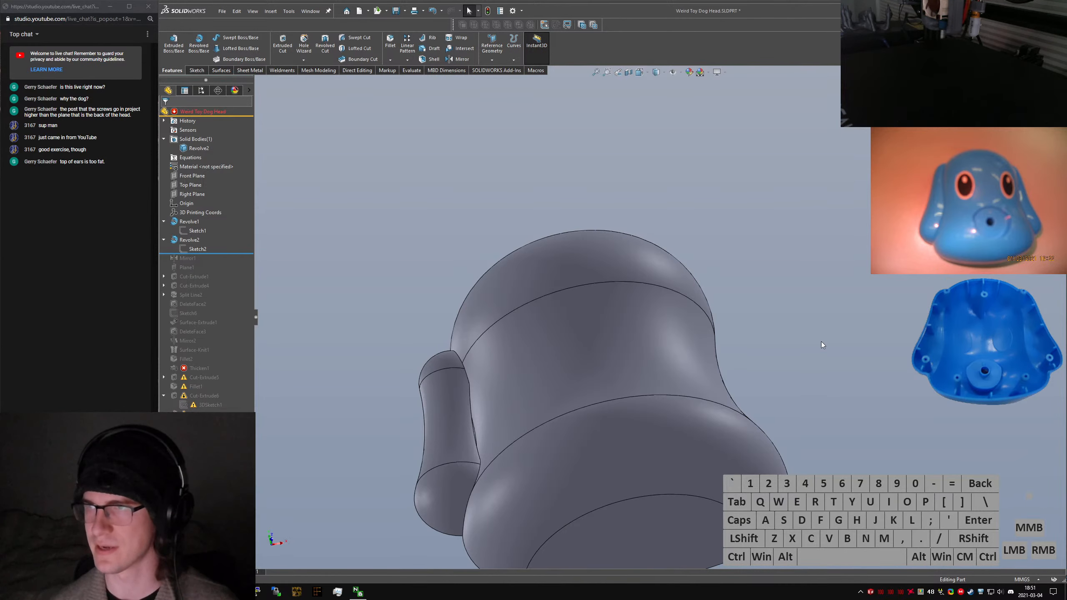
key(Return)
middle_drag(822, 343, 653, 384)
click(718, 314)
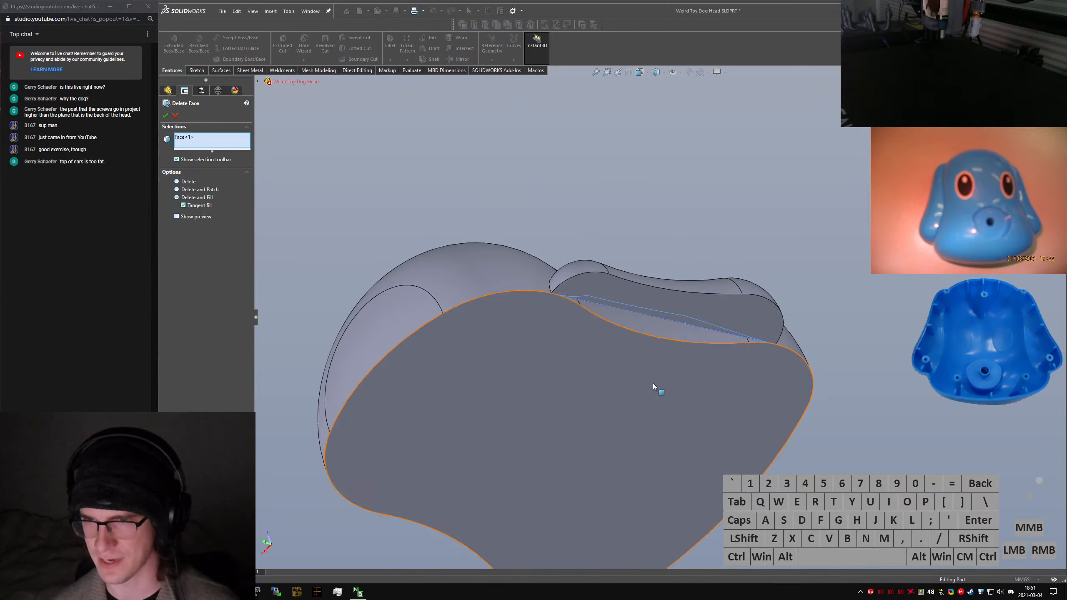
click(196, 189)
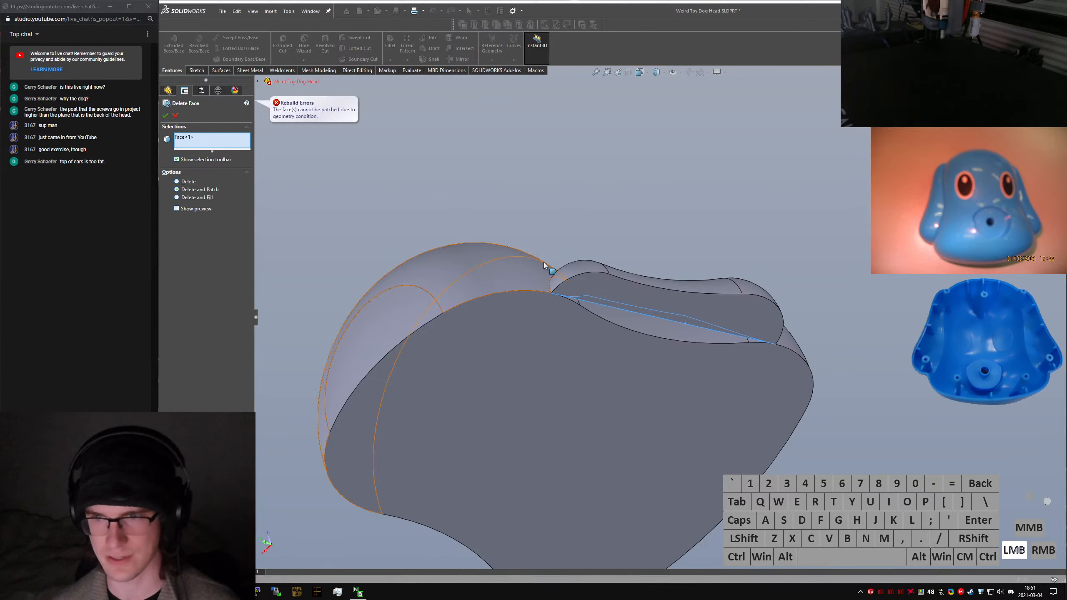
Try adding the small adjoining faces at both ends of the gap to the face deletion, and abandon it
mouse_move(544, 263)
middle_down()
mouse_move(587, 282)
mouse_move(542, 281)
middle_up()
scroll(531, 293, down, 4)
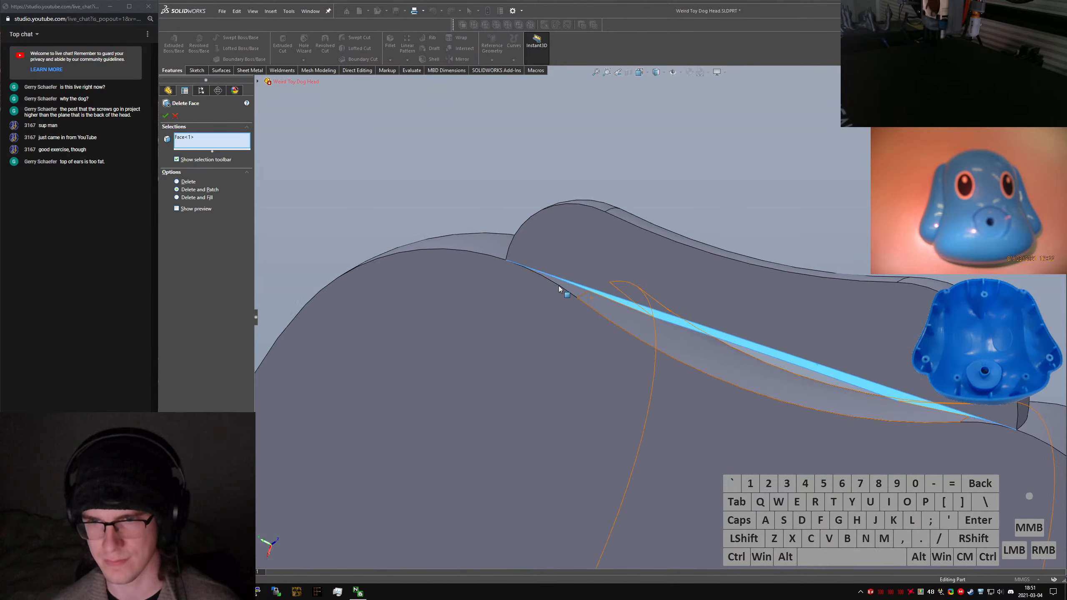
click(559, 286)
middle_drag(940, 420, 906, 418)
click(921, 402)
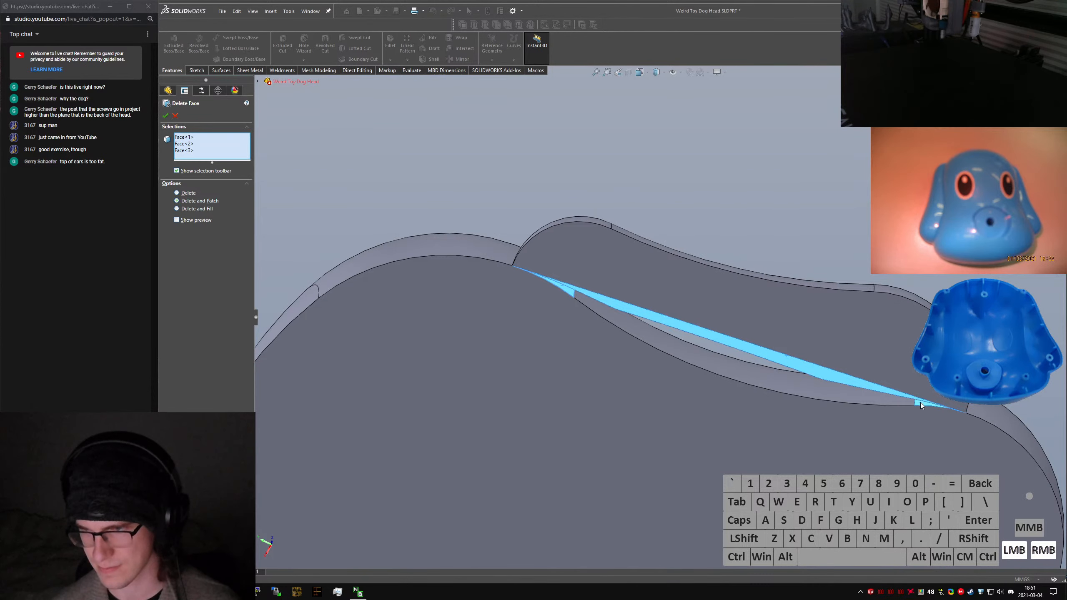
click(1052, 102)
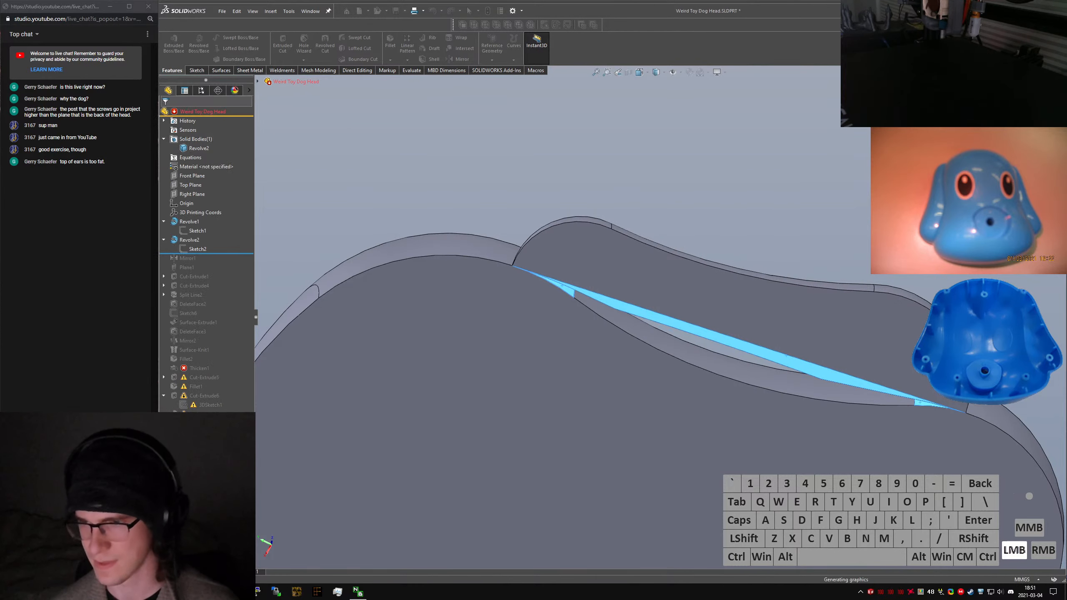
Start a boss extrude on the ear's narrow flat end face and convert the face outline into its sketch
text(sextru)
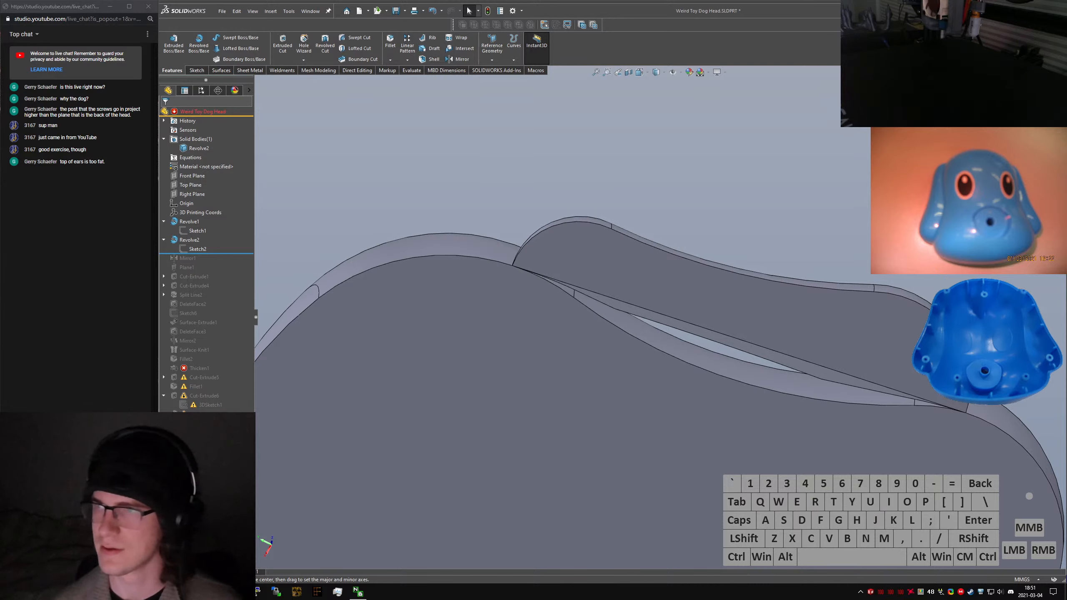
key(Return)
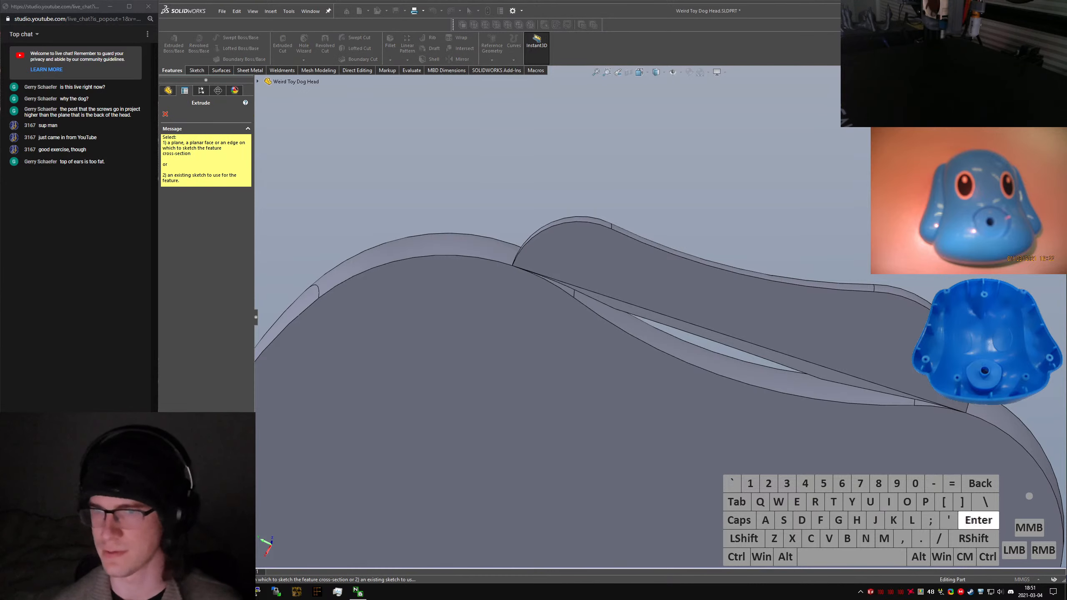
click(698, 336)
mouse_move(692, 284)
middle_down()
mouse_move(809, 395)
mouse_move(823, 379)
mouse_move(794, 402)
mouse_move(761, 335)
mouse_move(664, 331)
middle_up()
middle_drag(653, 245, 514, 321)
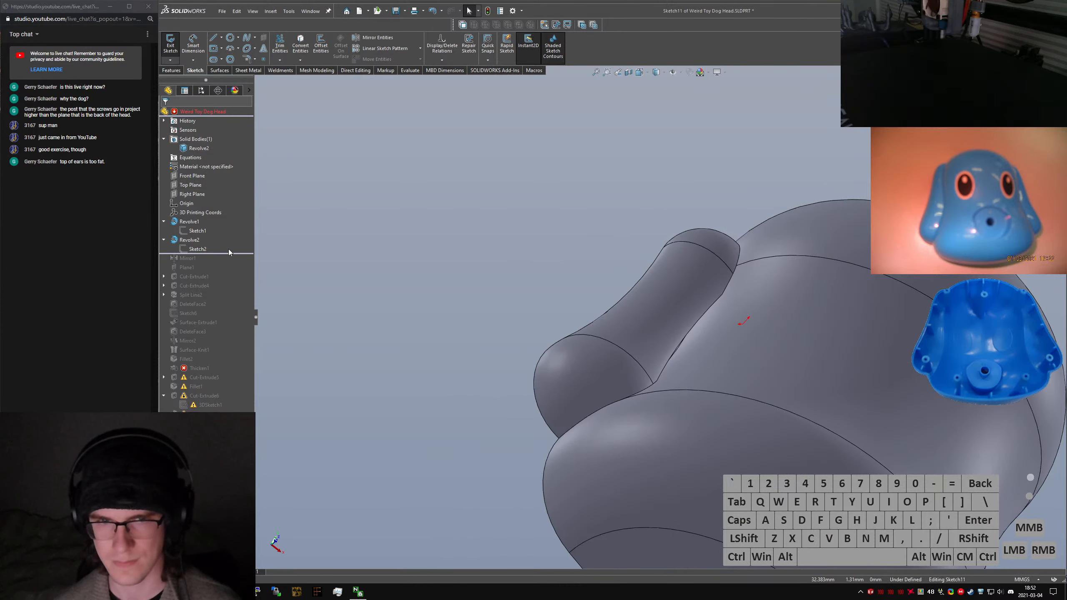
mouse_move(740, 329)
middle_down()
mouse_move(757, 402)
mouse_move(487, 303)
mouse_move(587, 236)
mouse_move(552, 305)
mouse_move(572, 266)
mouse_move(381, 486)
mouse_move(361, 437)
mouse_move(603, 419)
mouse_move(612, 391)
mouse_move(524, 319)
mouse_move(541, 197)
middle_up()
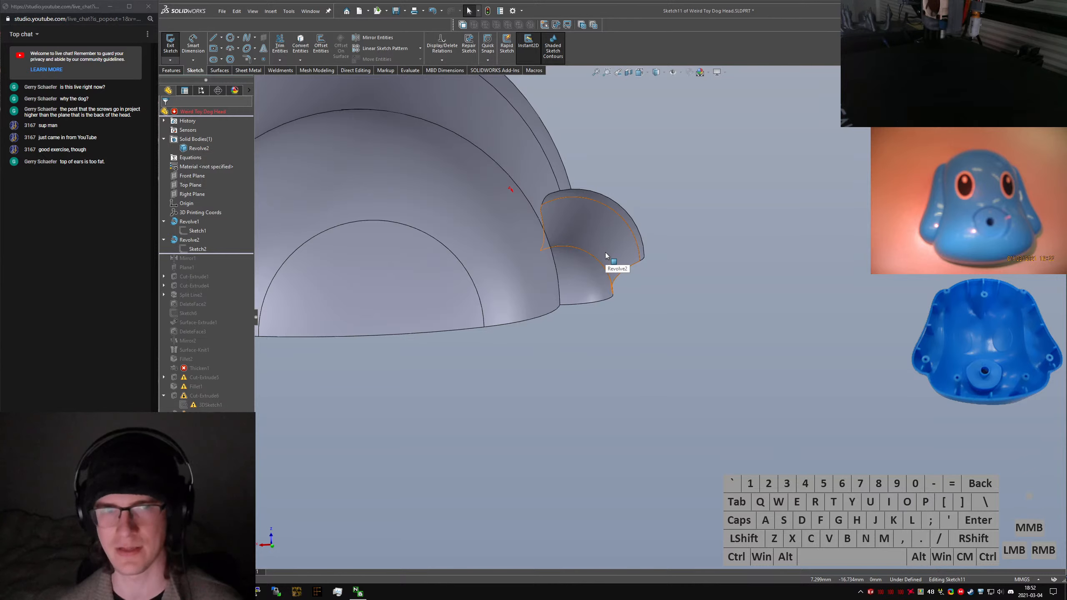
mouse_move(555, 238)
middle_down()
mouse_move(478, 256)
mouse_move(383, 201)
mouse_move(365, 200)
mouse_move(365, 213)
middle_up()
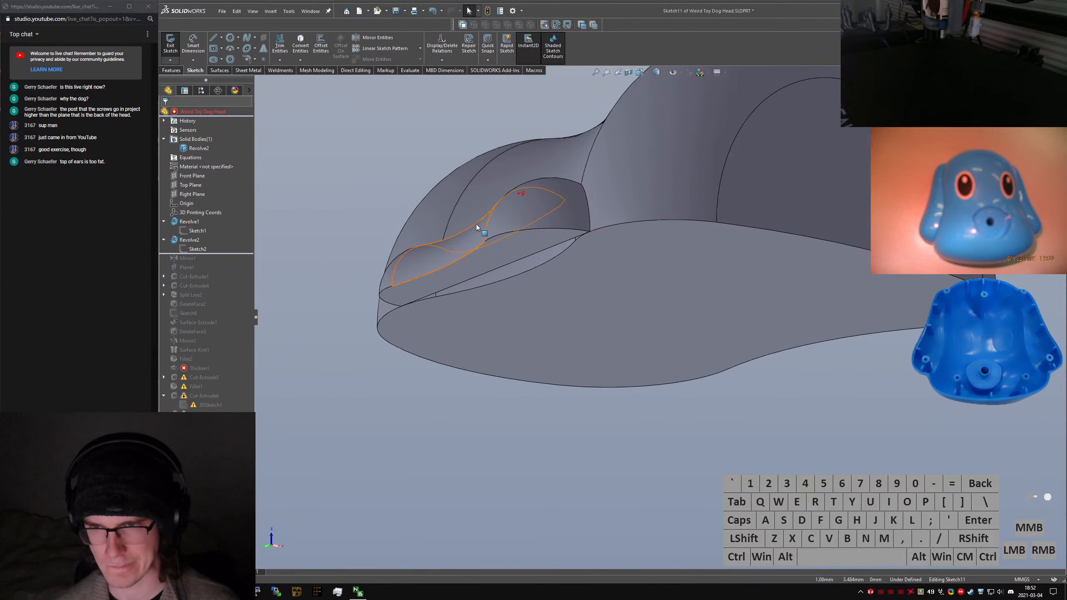
click(444, 427)
middle_drag(516, 306, 451, 200)
click(502, 263)
click(301, 46)
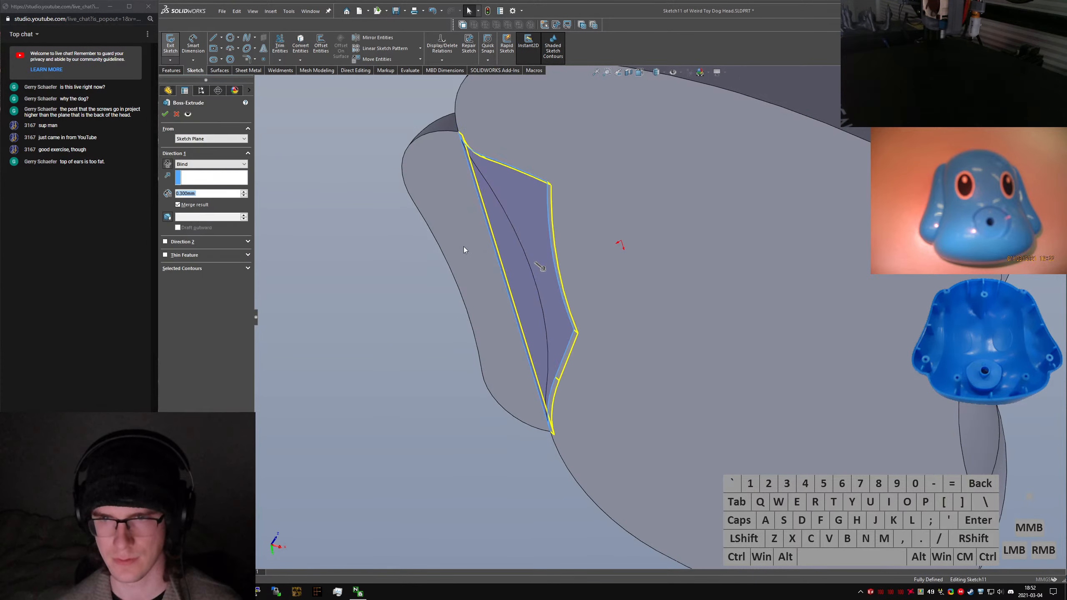
Extrude the converted outline as a blind boss 0.3 mm deep with a 15 degree draft, merged with the body
middle_drag(523, 215, 528, 331)
scroll(487, 215, down, 3)
mouse_move(487, 215)
middle_down()
mouse_move(499, 136)
mouse_move(541, 96)
mouse_move(515, 219)
mouse_move(499, 230)
middle_up()
scroll(495, 230, up, 3)
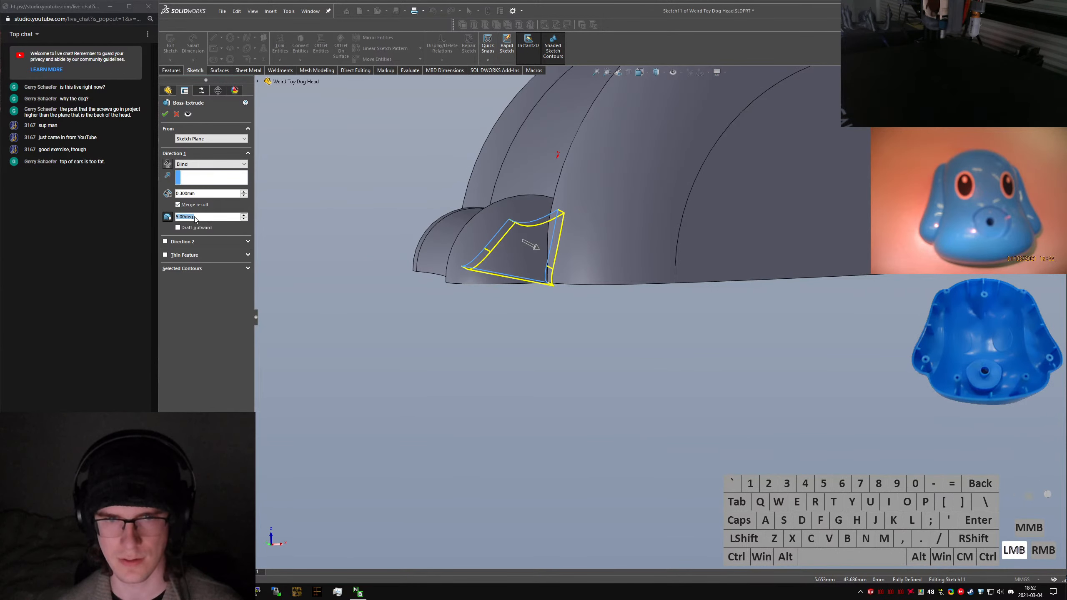
text(15)
key(Return)
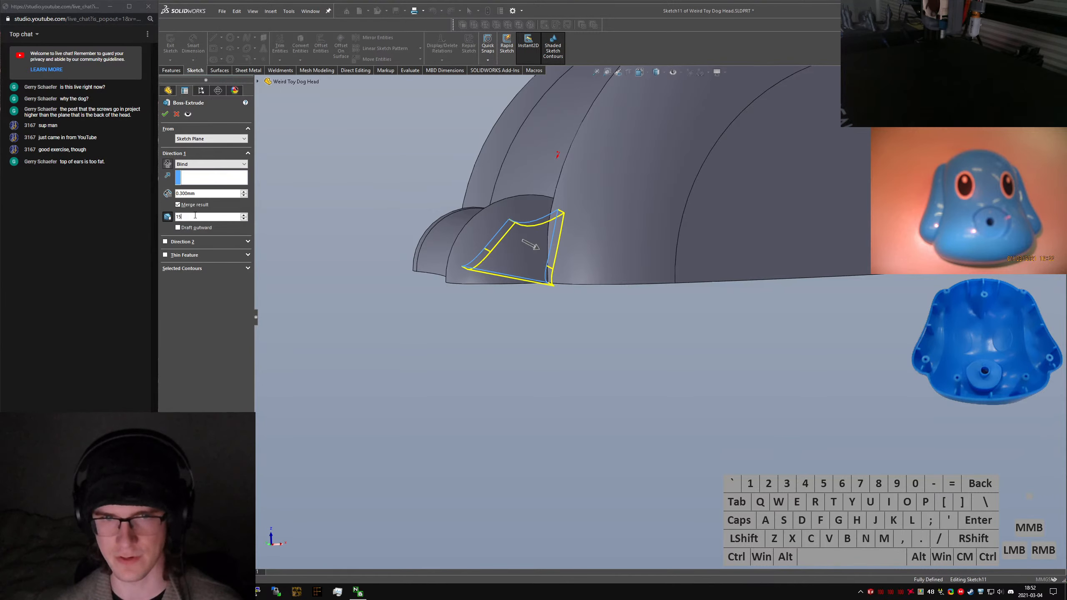
key(Return)
Examine the drafted boss at the ear-to-head gap and reopen its feature settings for review
click(375, 257)
middle_drag(552, 252, 521, 134)
middle_drag(513, 253, 489, 365)
click(528, 362)
click(454, 405)
click(559, 356)
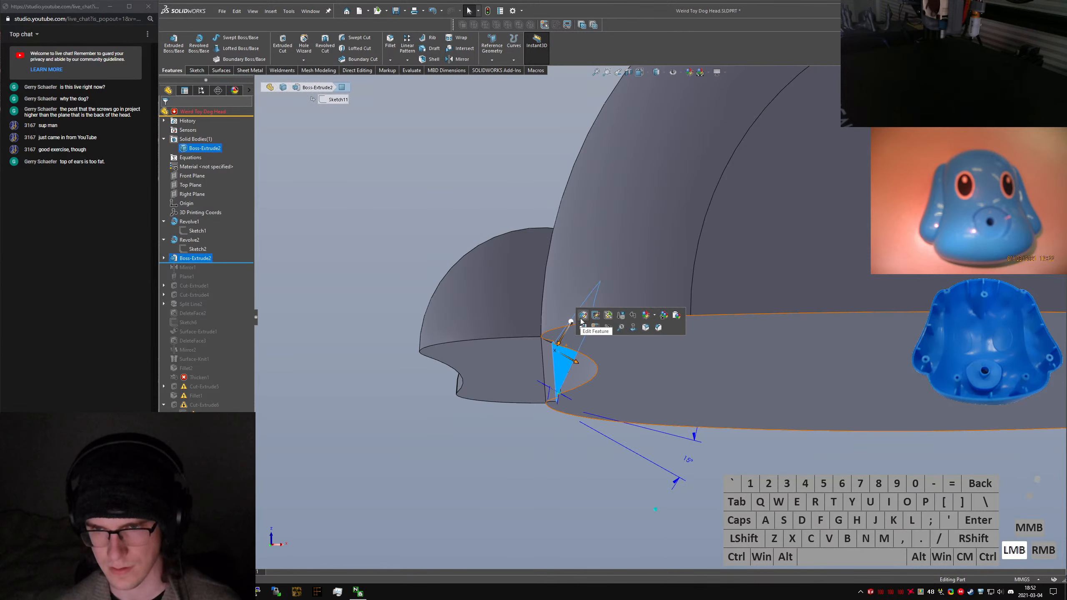
click(594, 315)
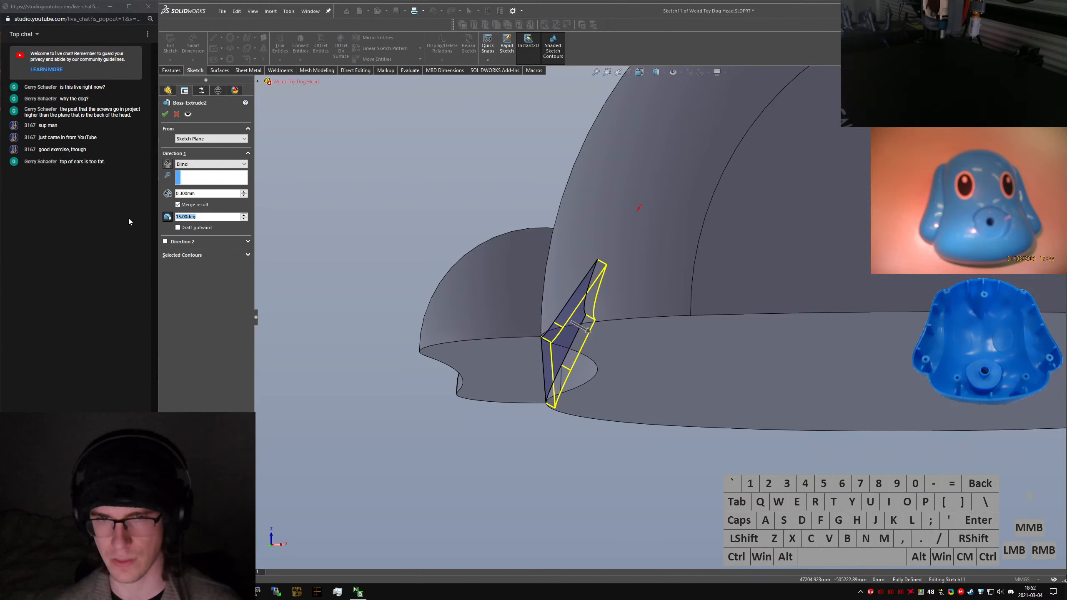
middle_drag(418, 209, 576, 232)
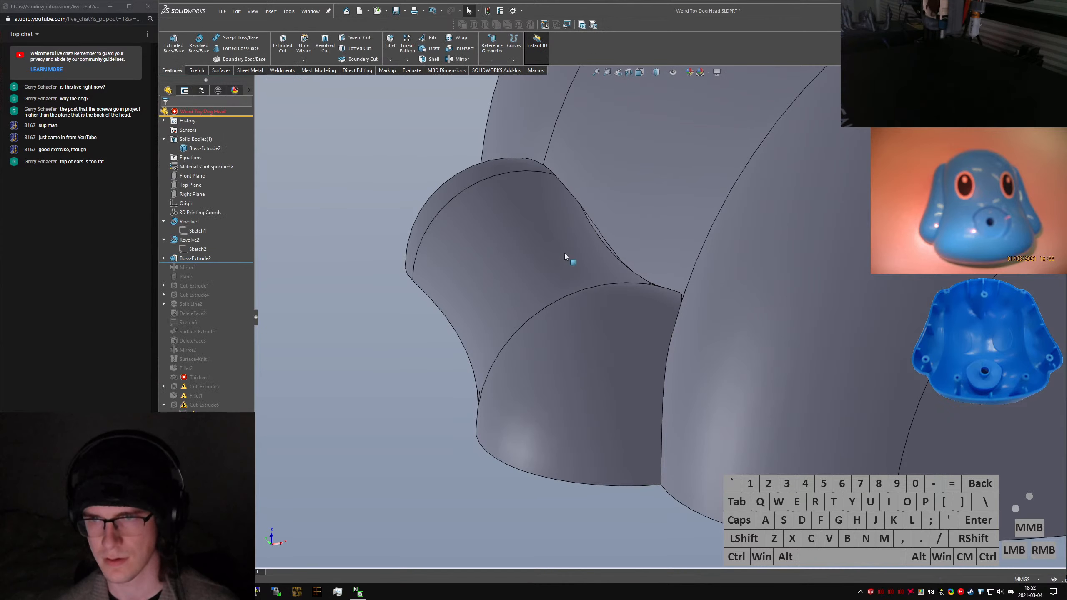
Delete the drafted boss extrude at the ear gap together with its leftover sketch
click(190, 258)
key(Delete)
key(Return)
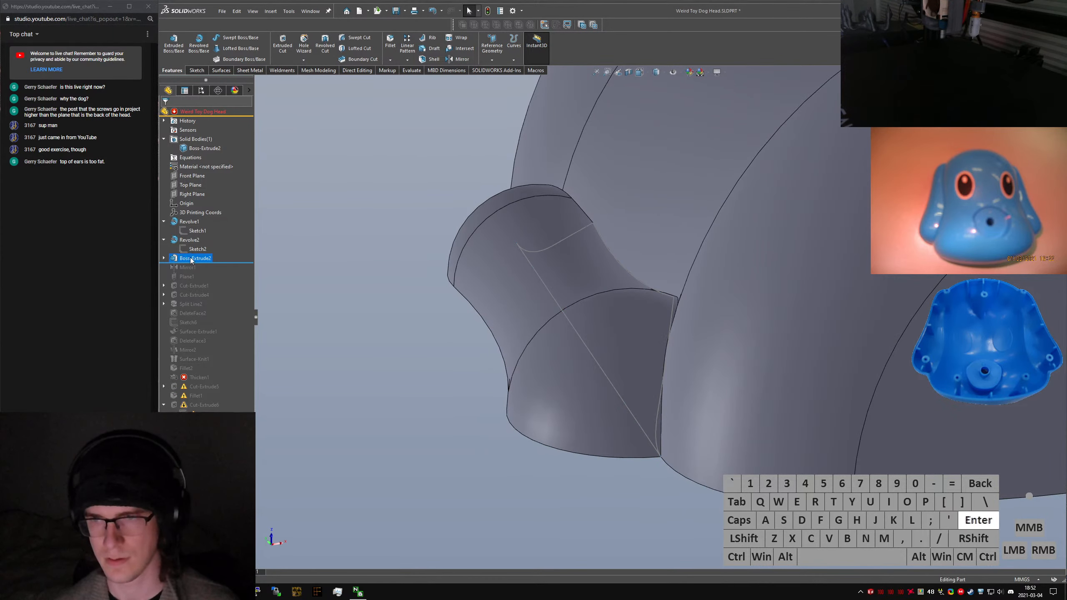
click(185, 259)
key(Delete)
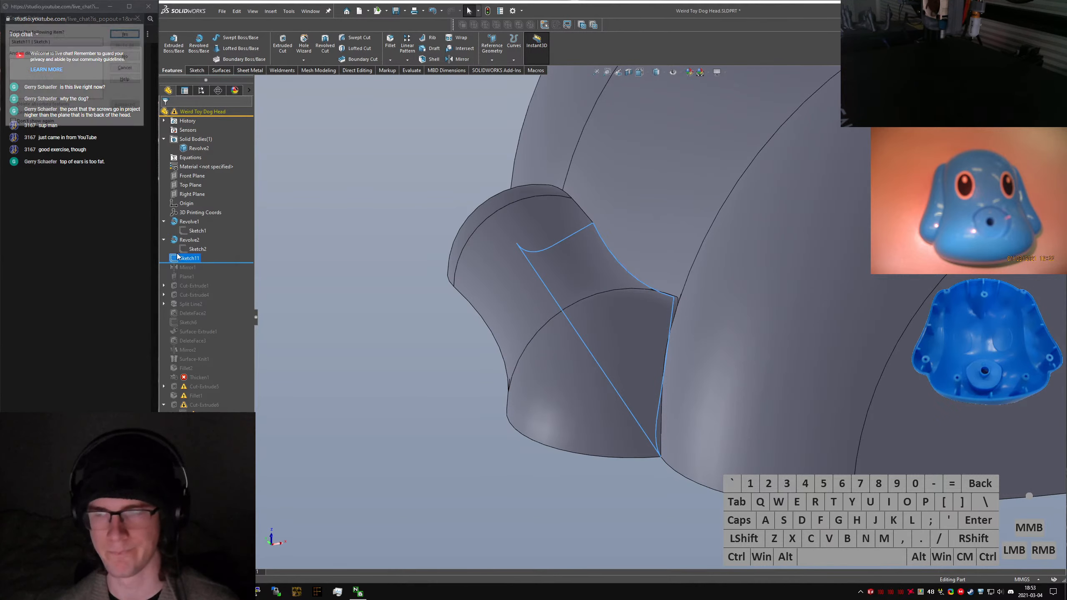
key(Return)
Remove the ear's narrow flat end face with Delete Face, using the plain Delete option
scroll(667, 312, up, 3)
middle_drag(667, 309, 674, 451)
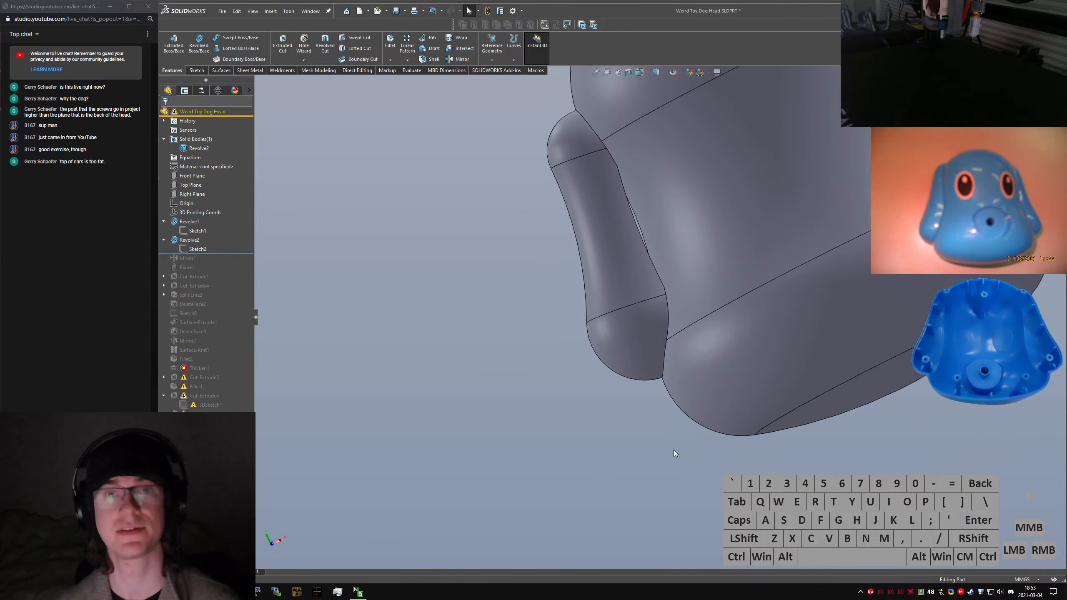
scroll(662, 276, down, 5)
middle_drag(650, 253, 709, 585)
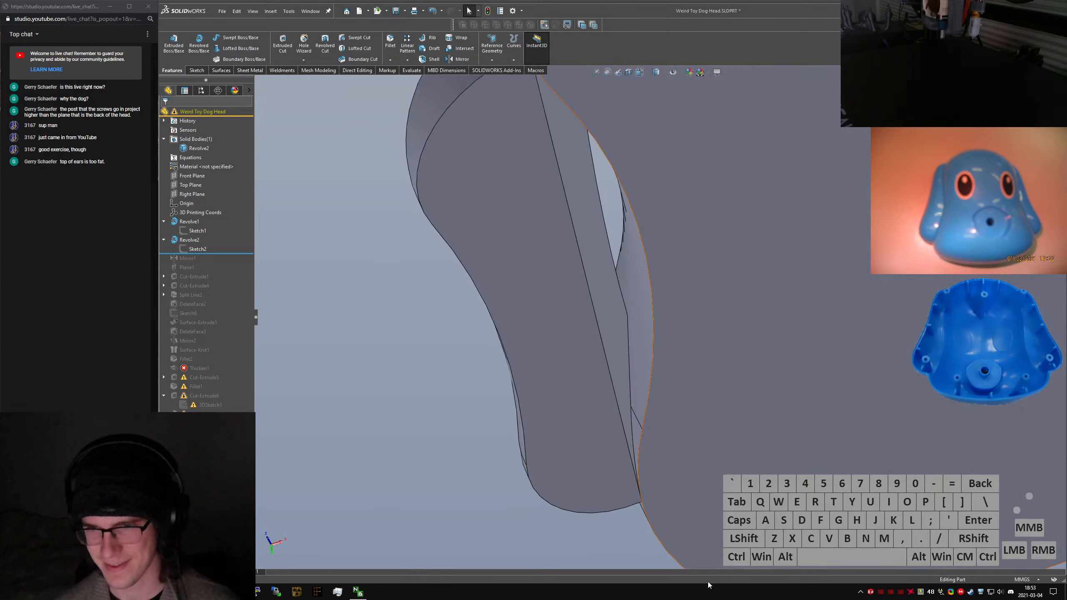
scroll(661, 423, up, 3)
mouse_move(660, 423)
middle_down()
mouse_move(645, 353)
mouse_move(705, 461)
middle_up()
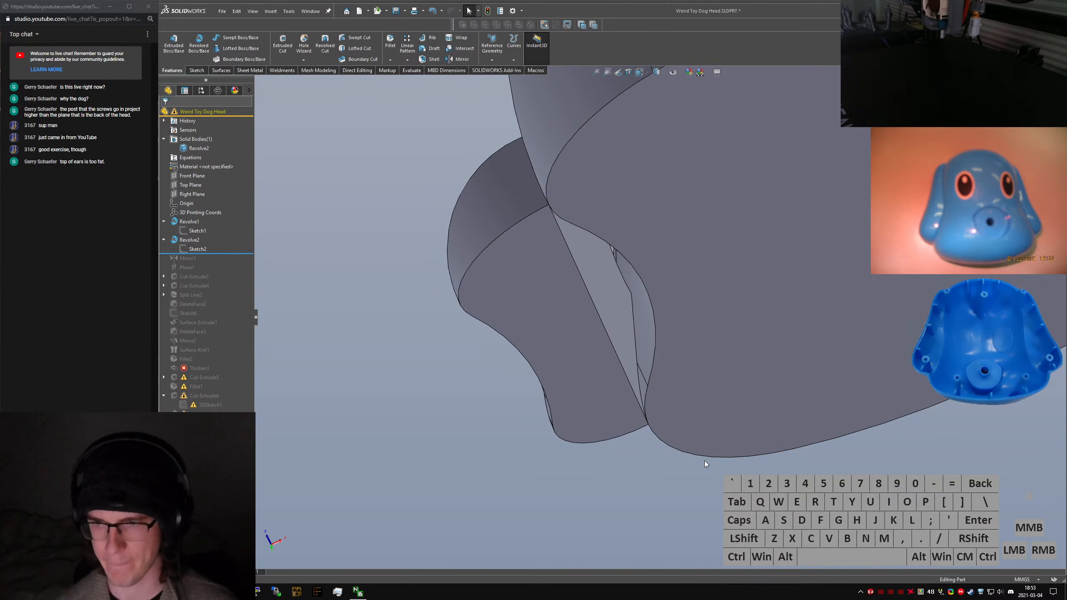
text(sdelete)
key(Return)
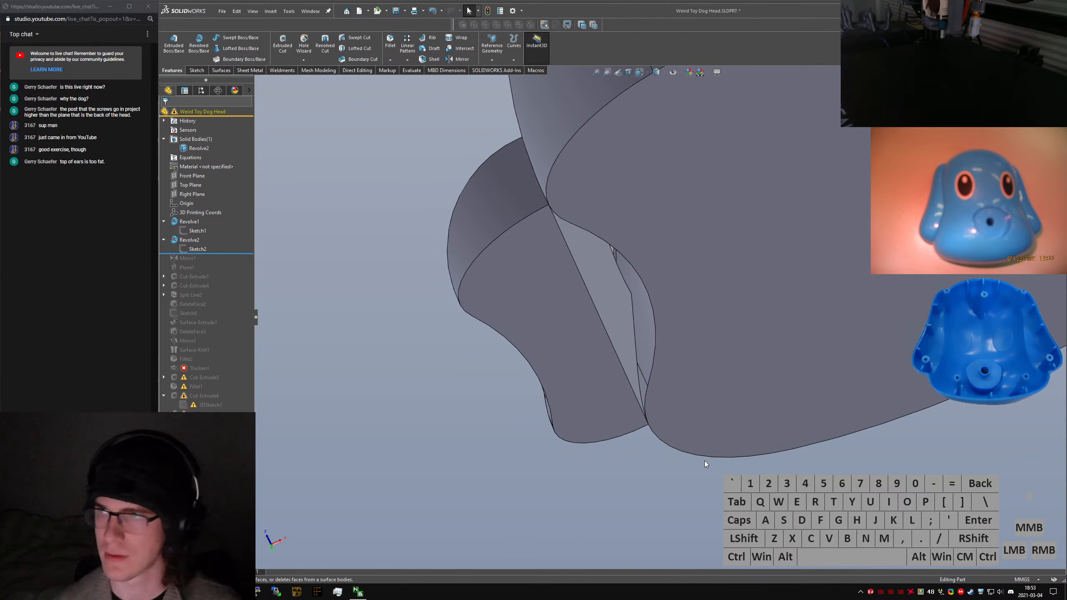
key(Return)
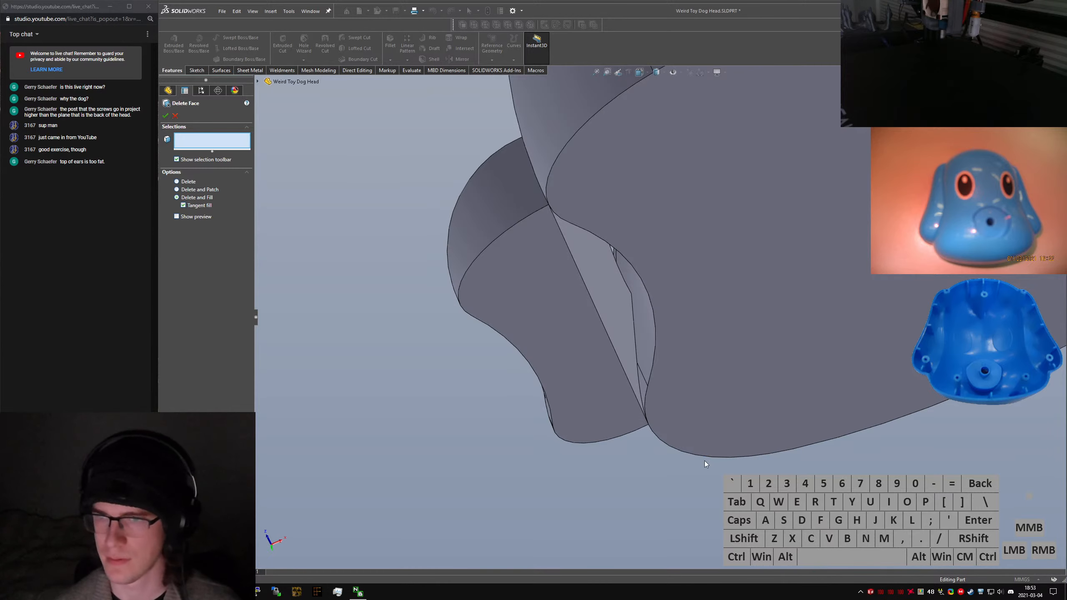
click(612, 315)
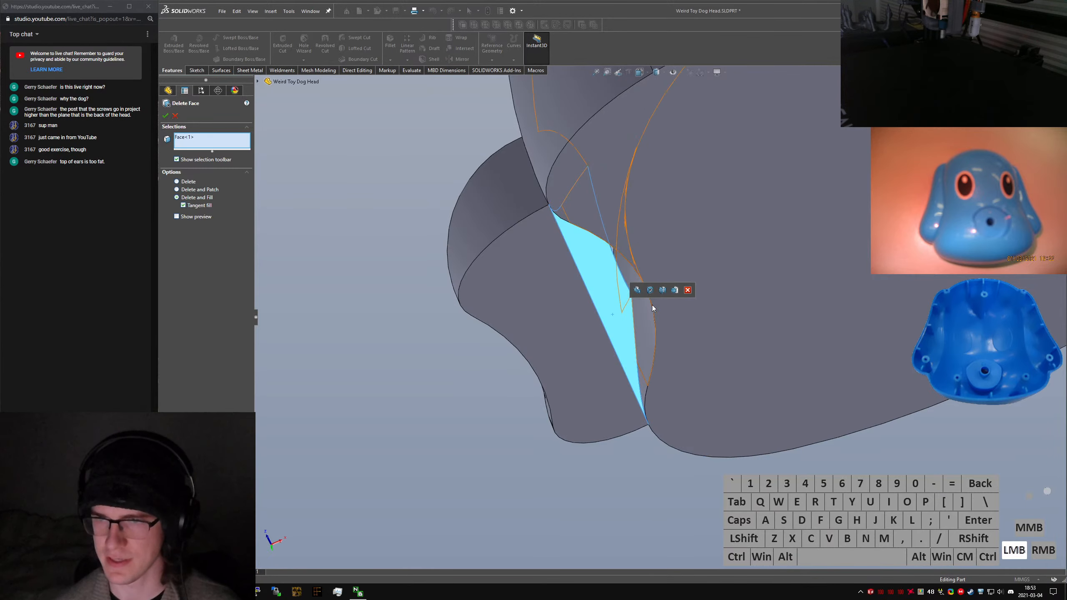
click(165, 117)
text(s)
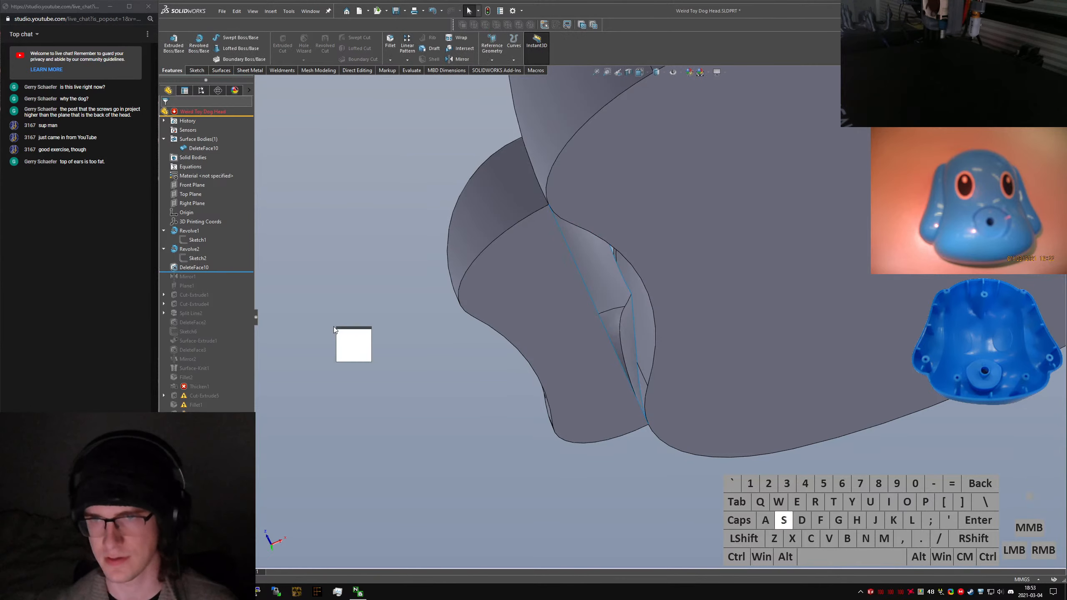
text(extru)
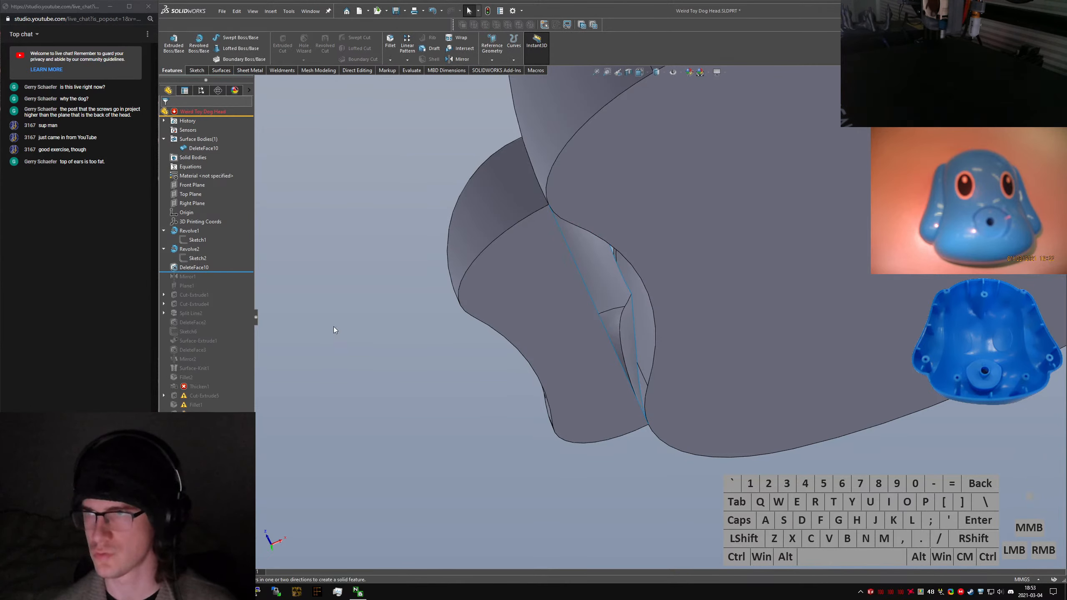
key(Return)
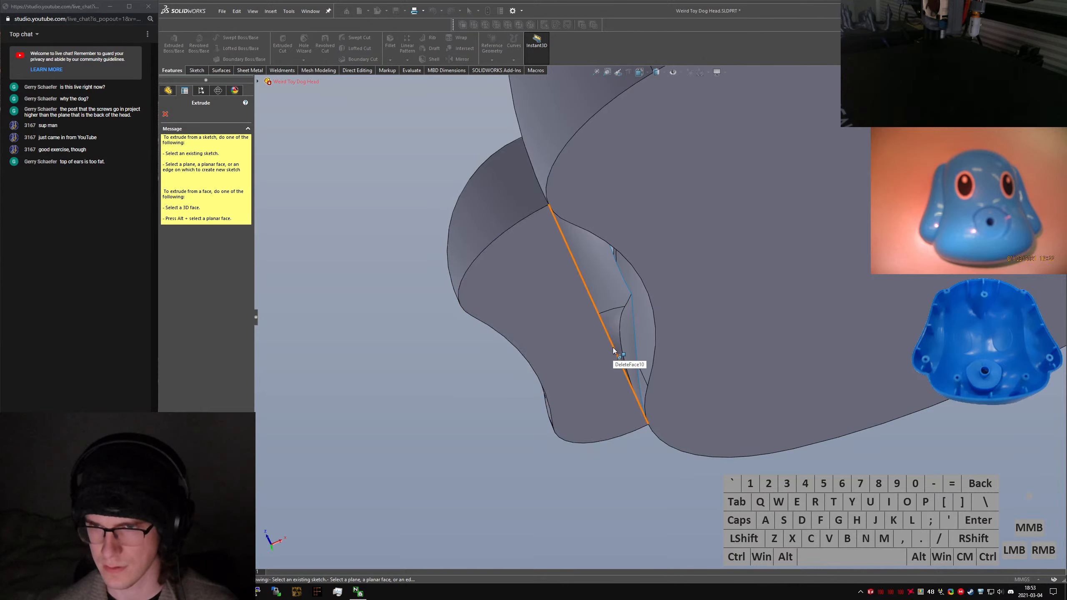
key(Escape)
Try to untrim the ear surface along its straight open edge
click(474, 410)
text(suntrim)
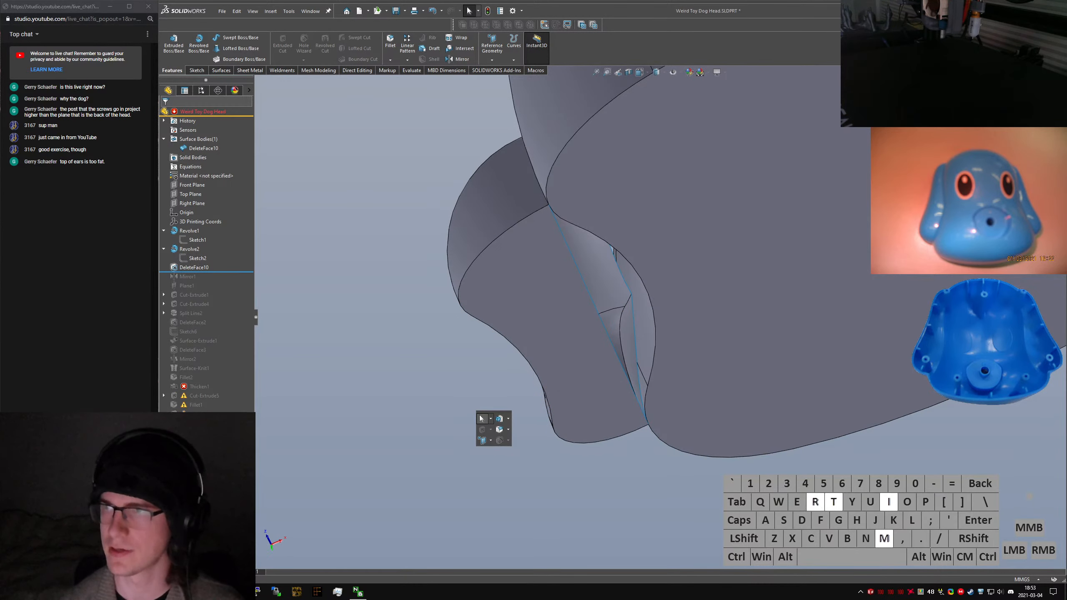
key(Return)
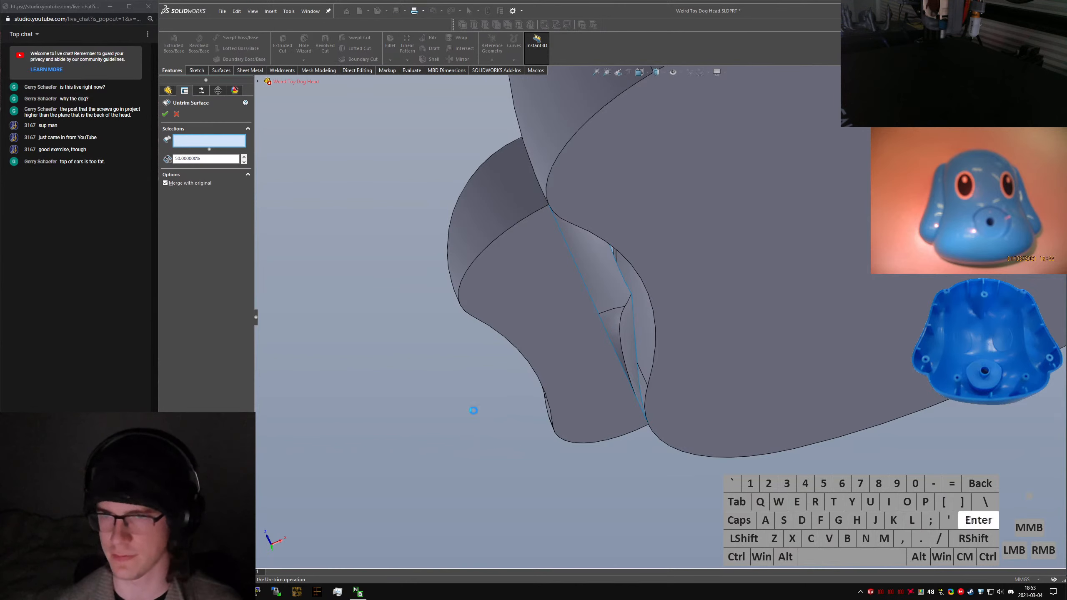
click(595, 312)
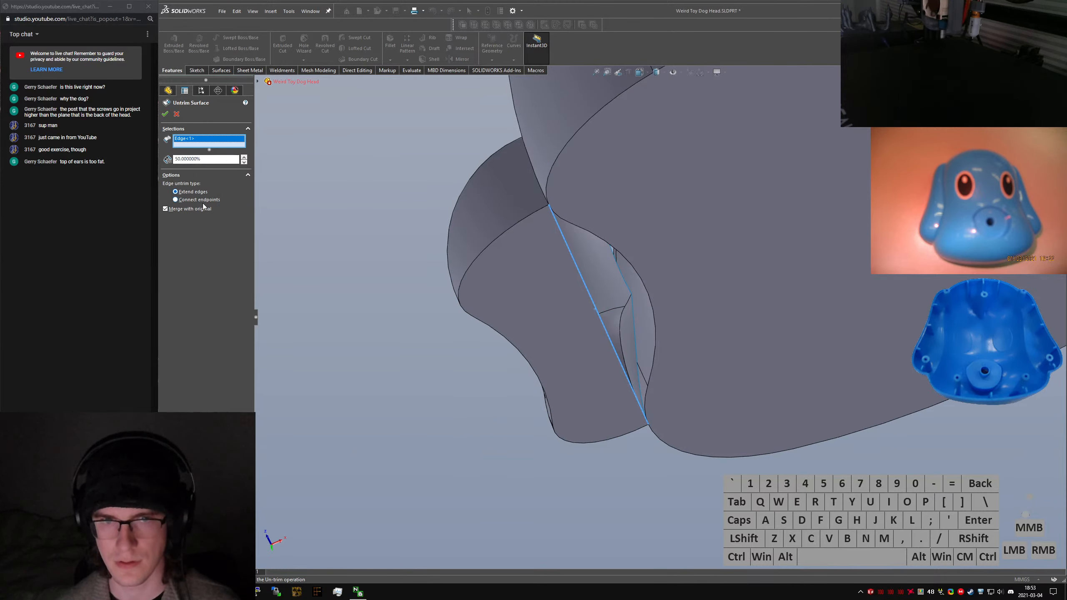
click(177, 114)
text(s)
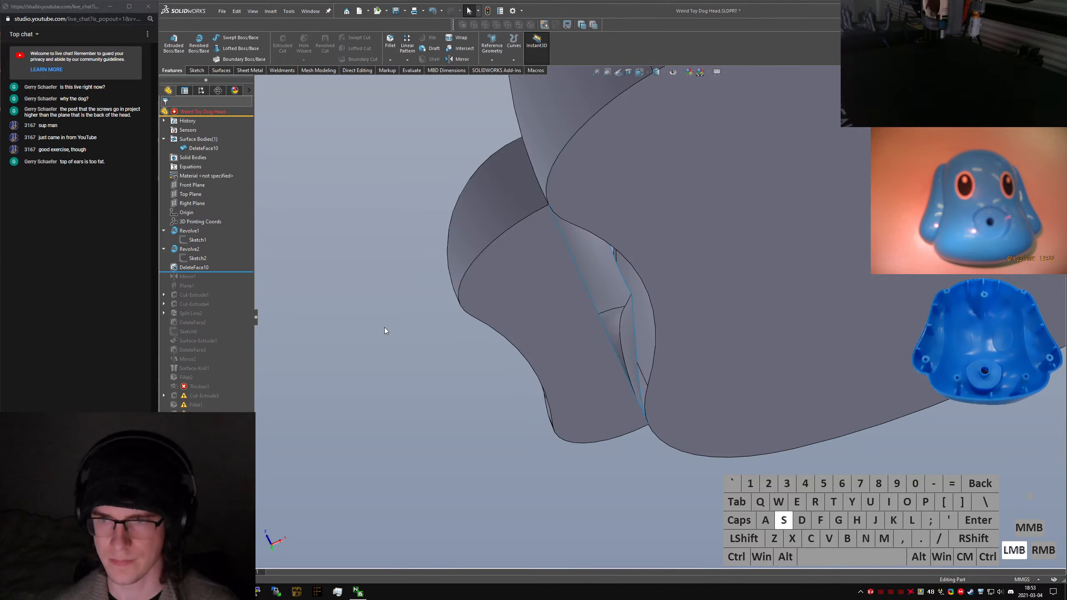
text(extru)
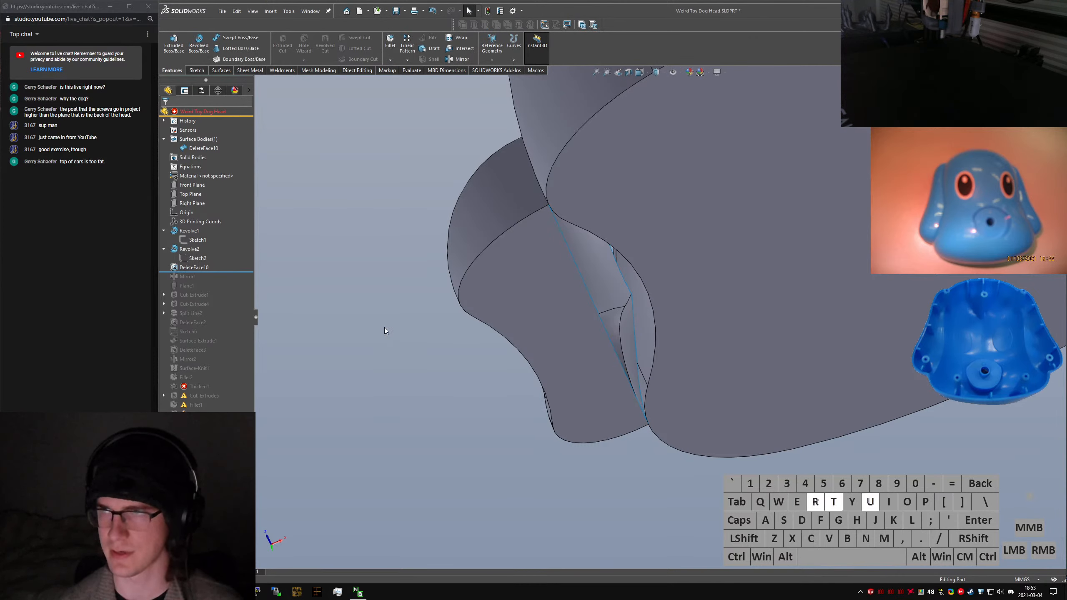
middle_drag(542, 374, 730, 309)
middle_drag(619, 279, 693, 407)
scroll(535, 253, down, 3)
middle_drag(535, 254, 662, 396)
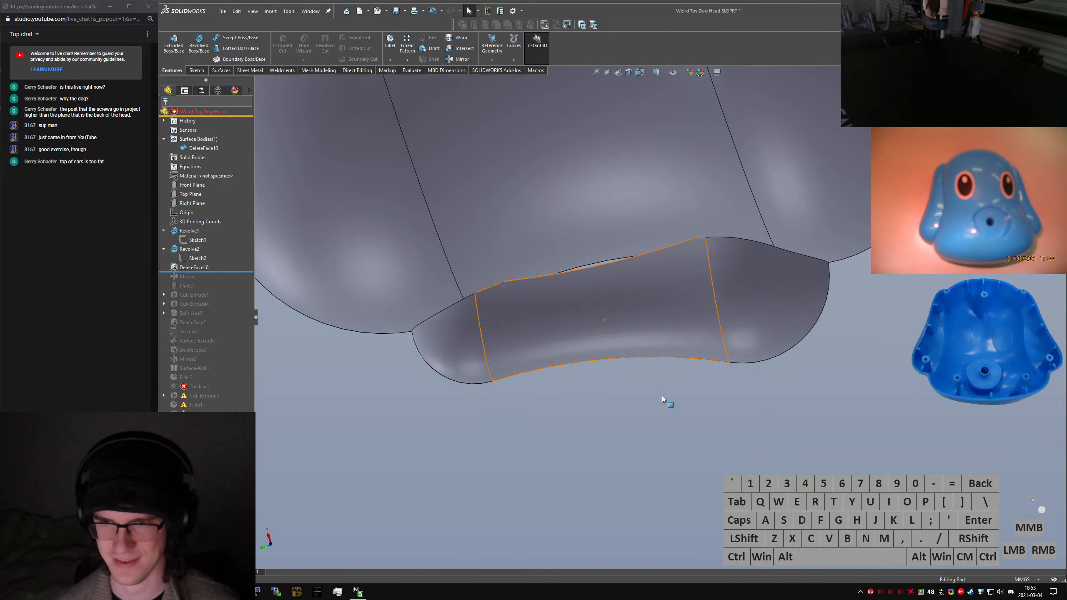
click(662, 397)
text(sextru)
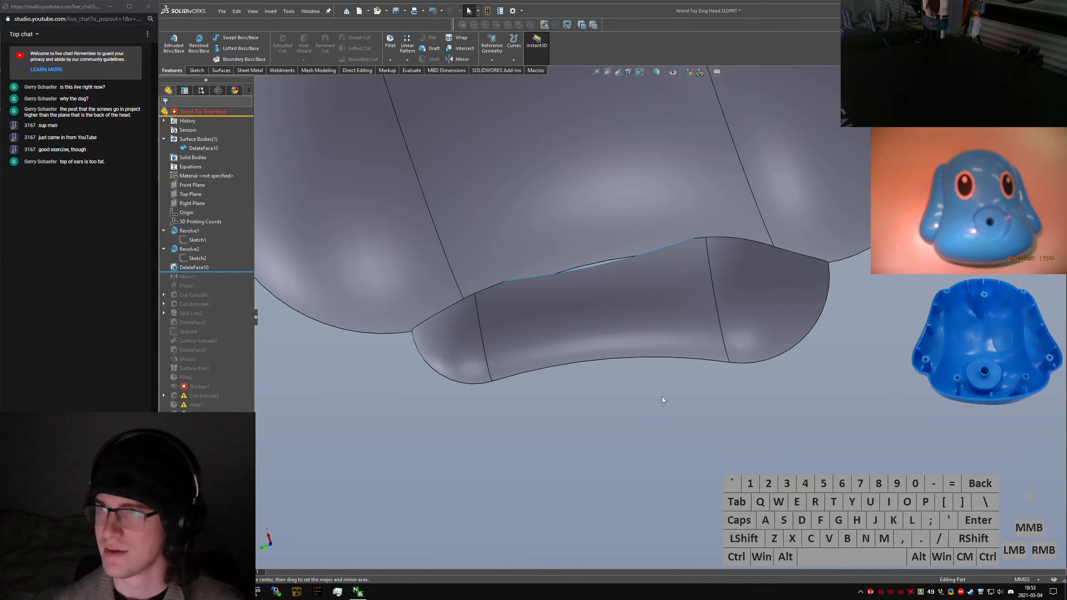
key(Return)
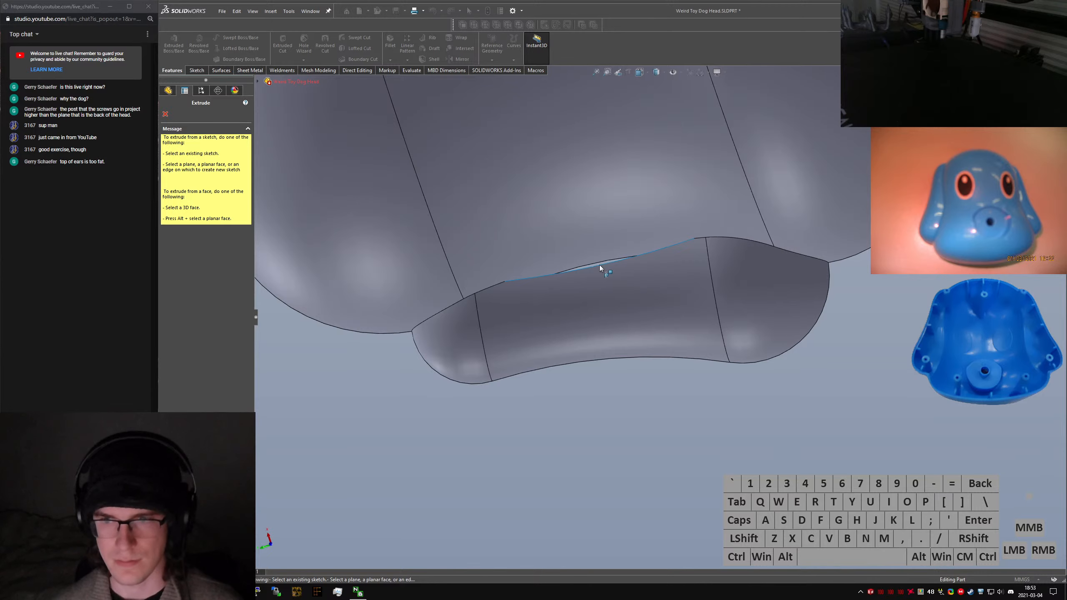
click(598, 267)
middle_drag(598, 267, 627, 276)
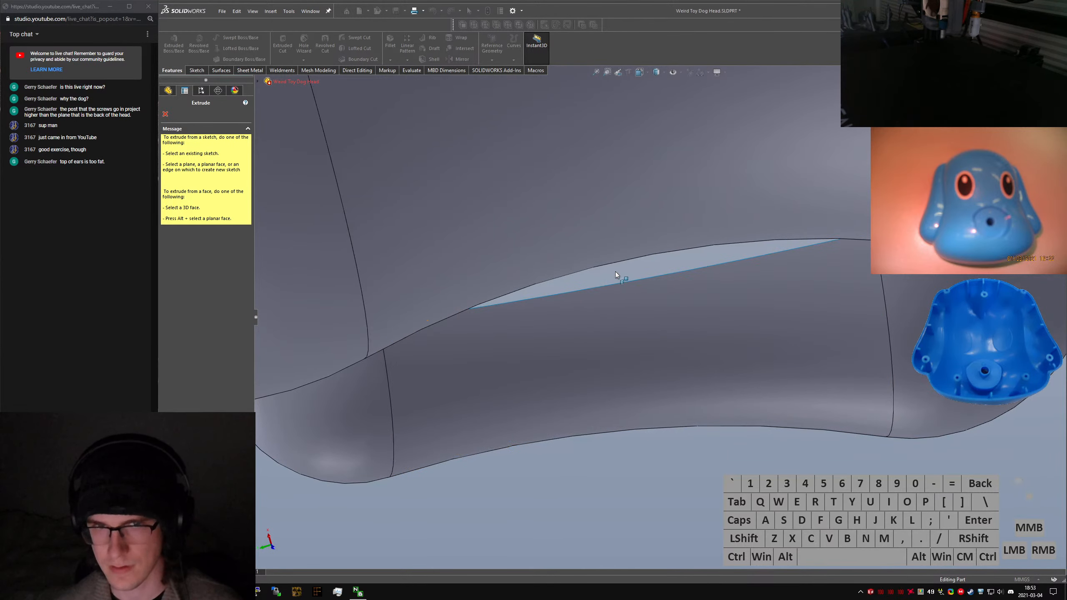
key(Escape)
Try to extrude a surface from the ear's straight open edge at the head gap
click(226, 72)
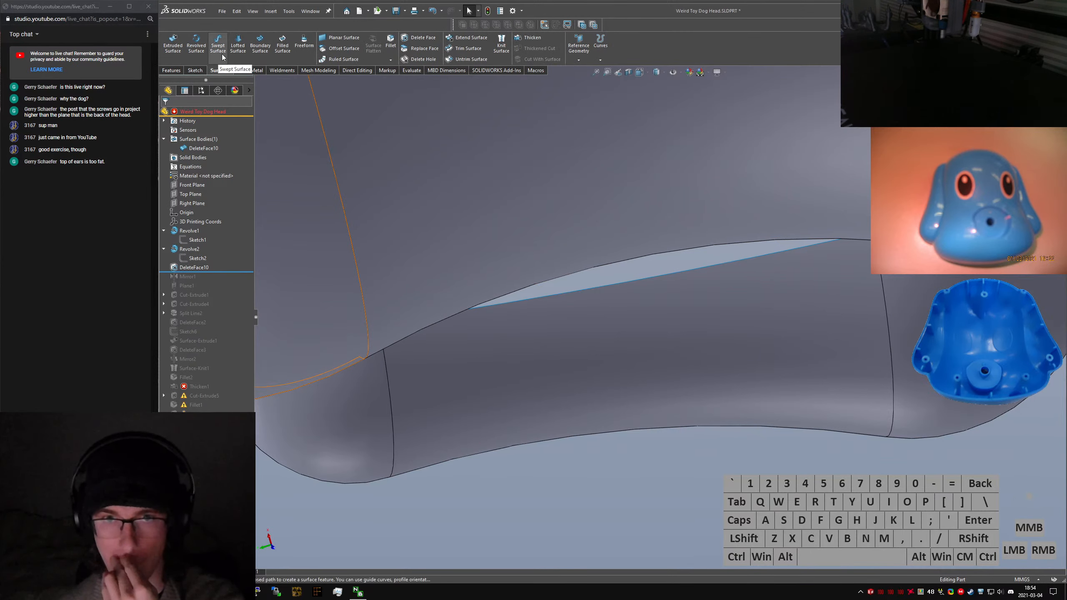
click(175, 52)
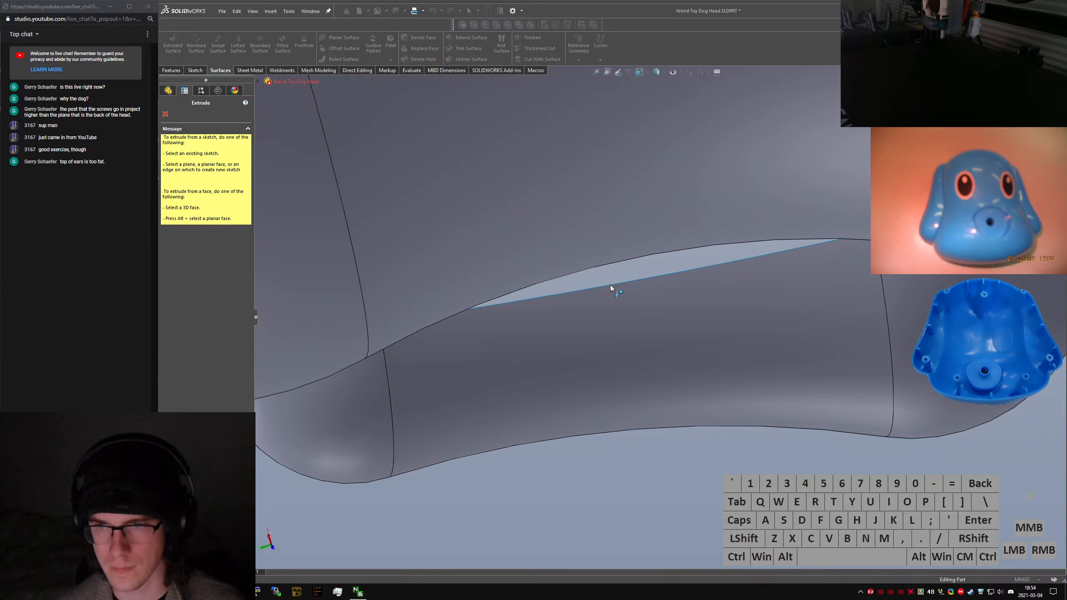
key(Escape)
click(611, 287)
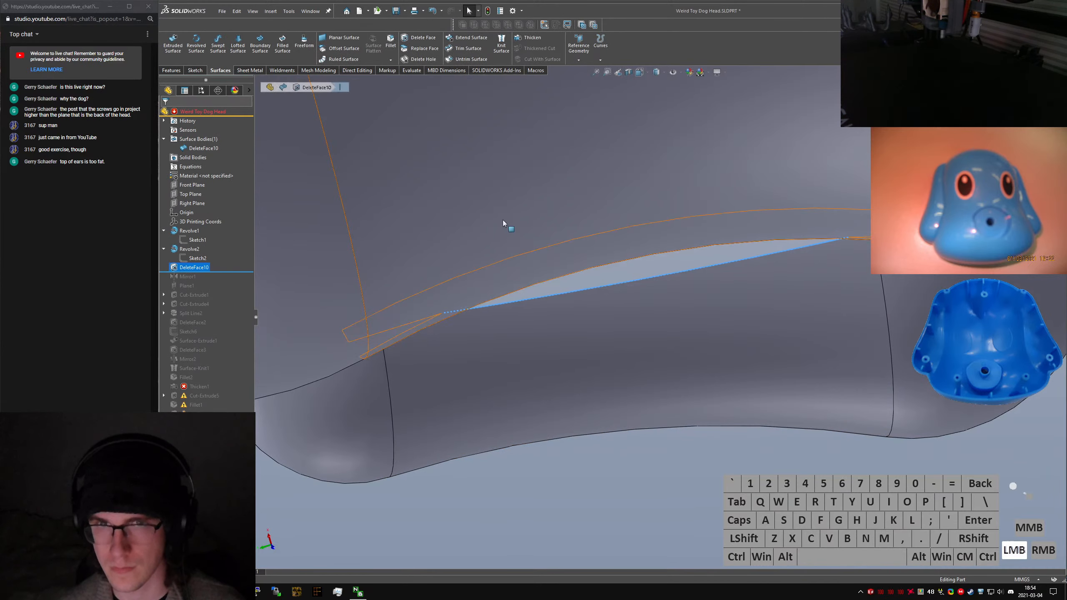
click(177, 51)
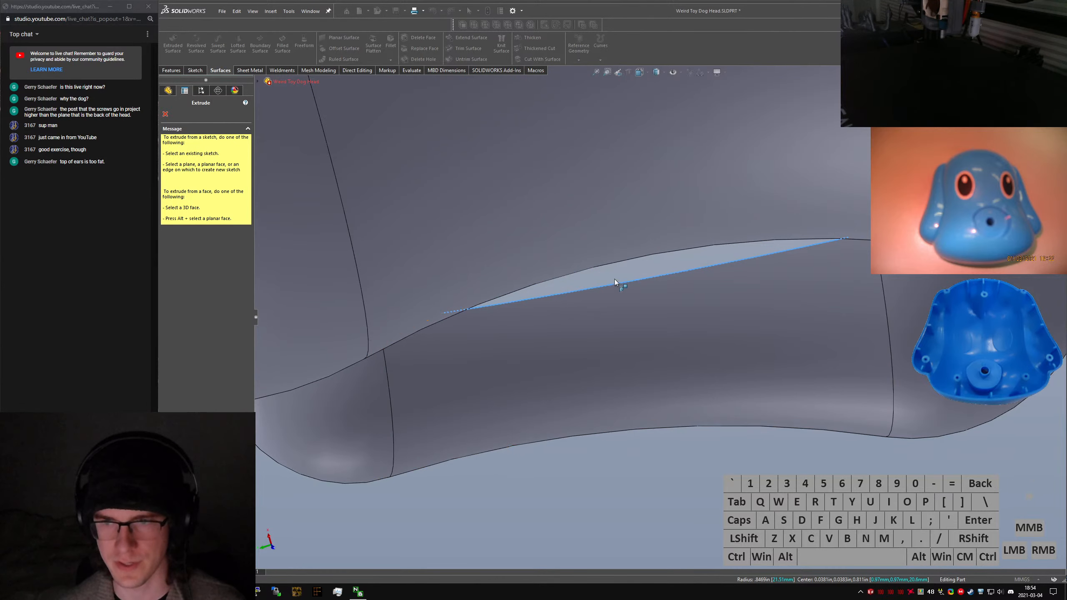
click(642, 278)
click(641, 279)
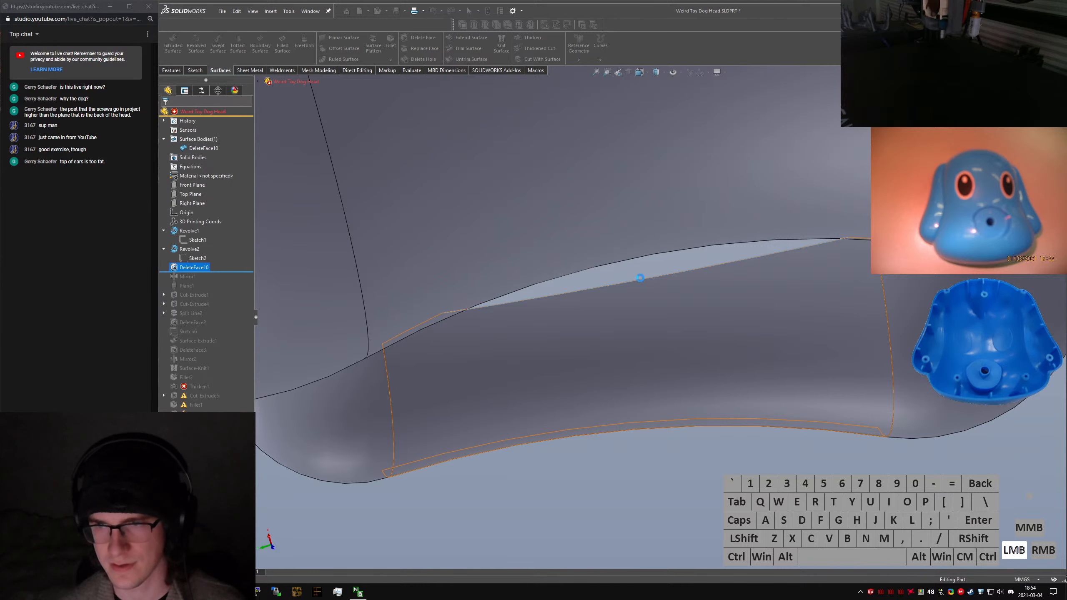
key(Escape)
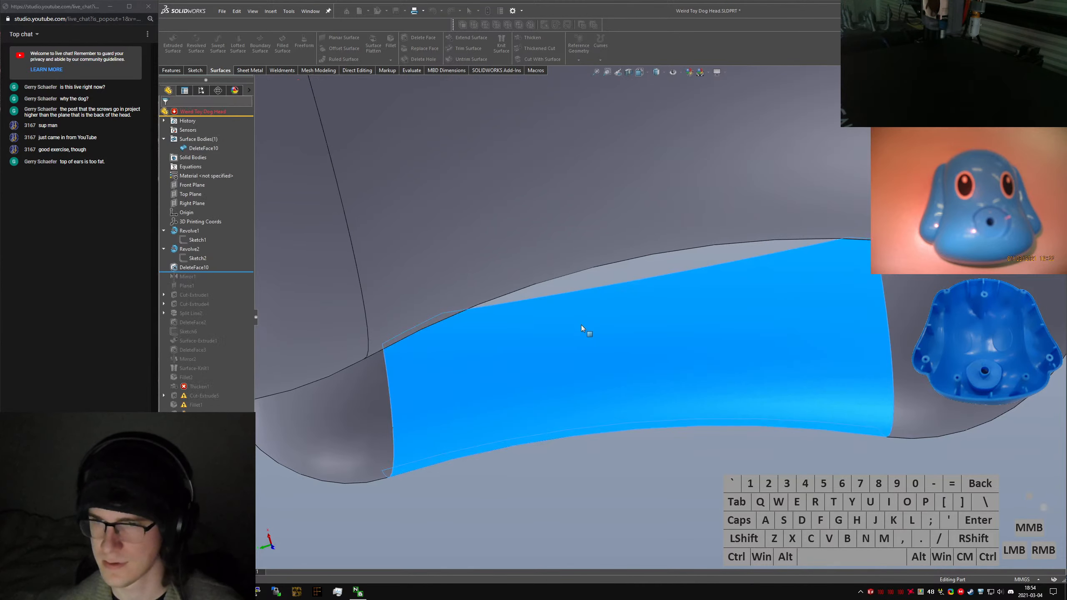
Delete the DeleteFace10 feature that removed the ear's narrow flat face
scroll(581, 326, up, 2)
middle_drag(581, 326, 572, 278)
key(Escape)
click(199, 267)
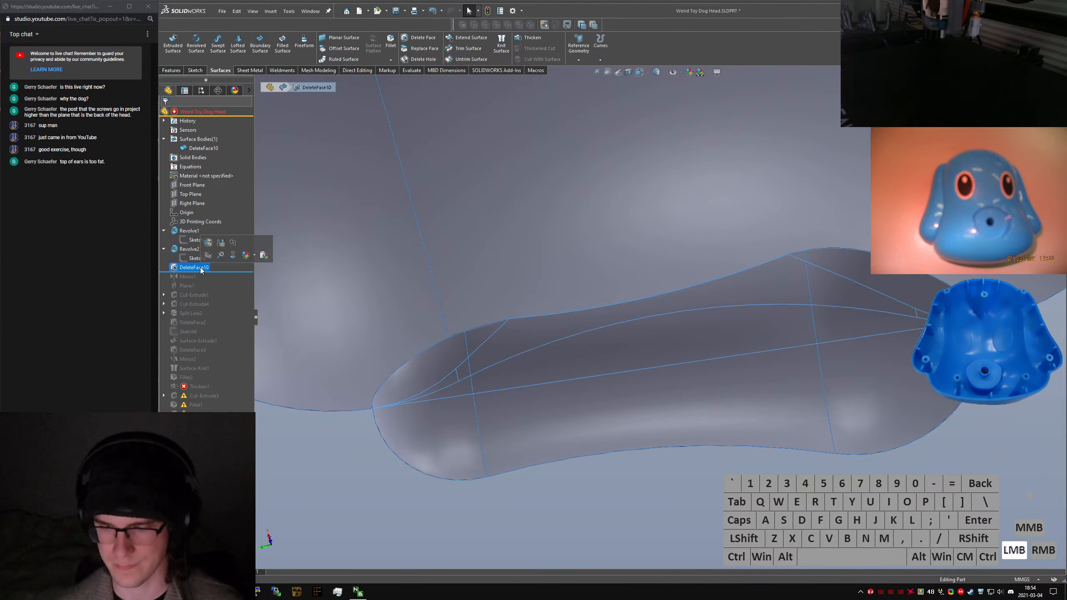
key(Delete)
key(Return)
Set the revolve angle of the ear feature Revolve2 to 90 degrees
scroll(617, 350, up, 4)
middle_drag(616, 351, 537, 370)
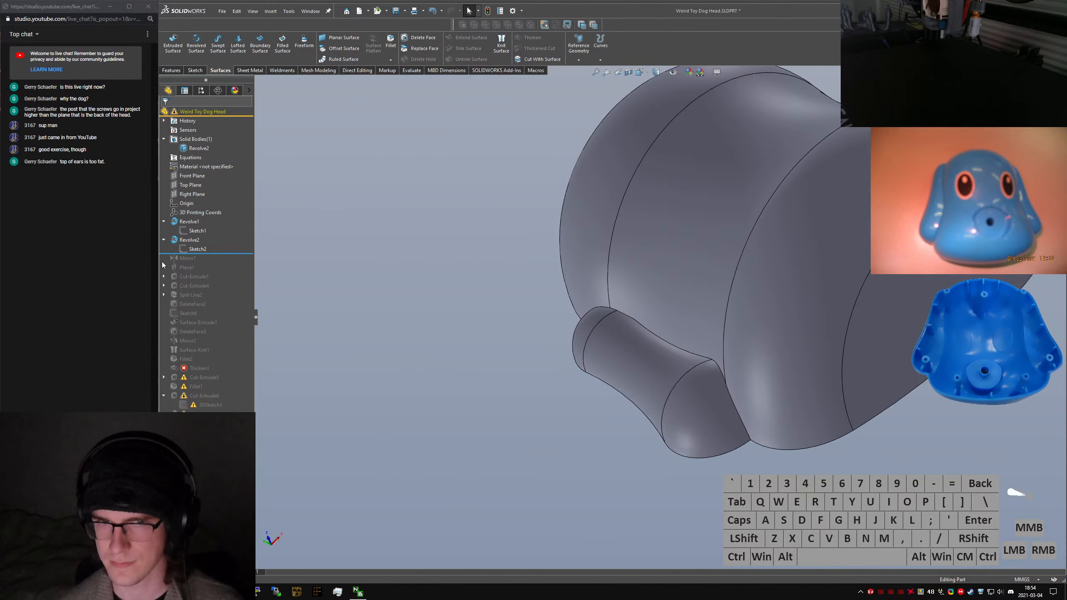
click(189, 240)
click(574, 382)
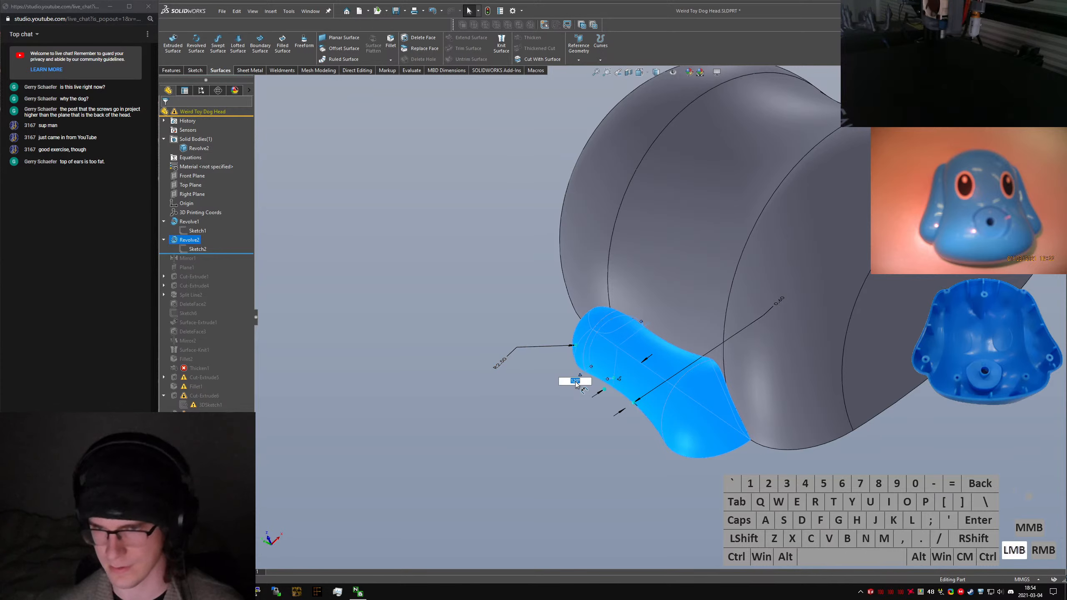
text(90)
key(Return)
click(641, 372)
middle_drag(641, 372, 586, 413)
text(sext)
key(Return)
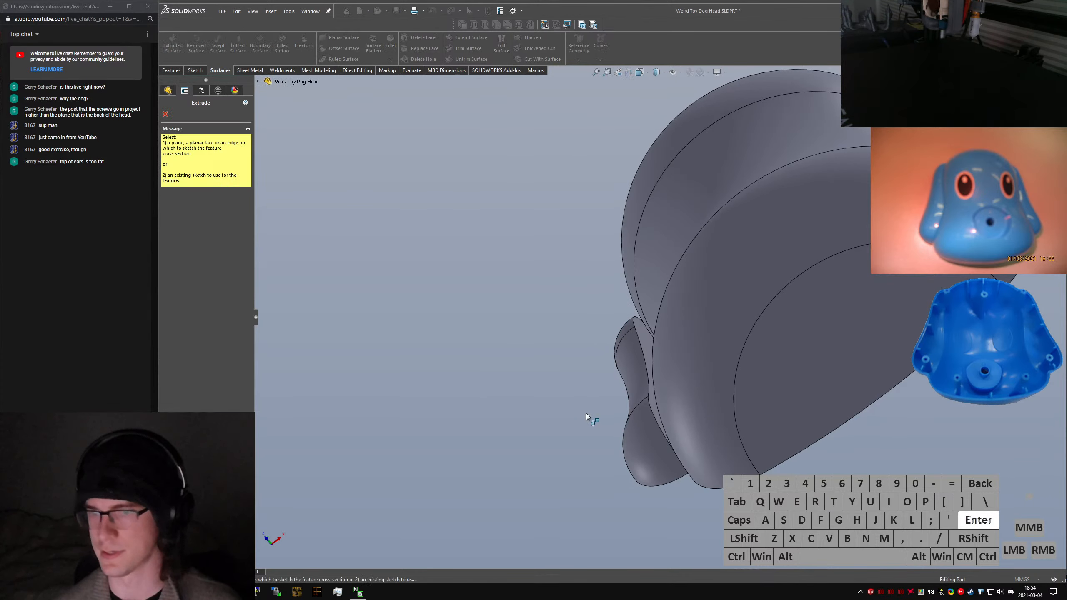
click(644, 341)
key(Escape)
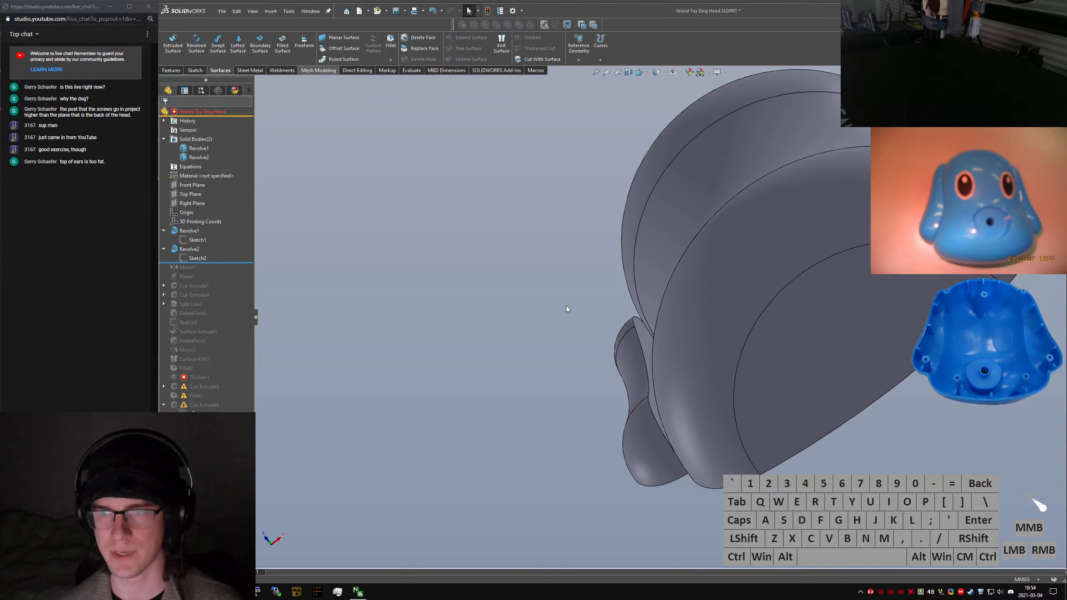
Select the ear's flat face beside the head as the base for a new sketch
click(647, 348)
click(172, 71)
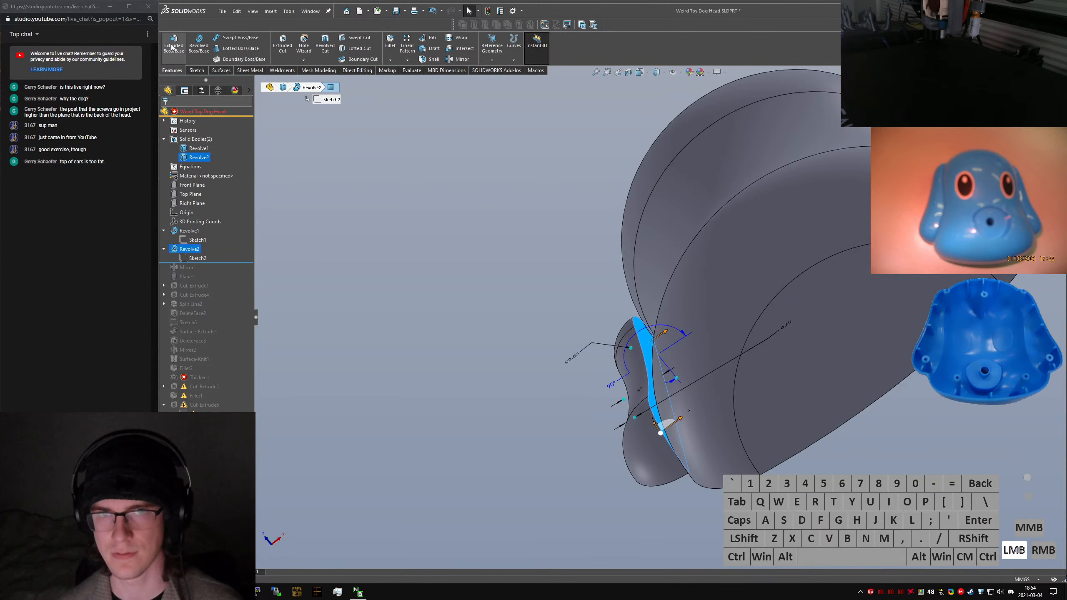
click(190, 71)
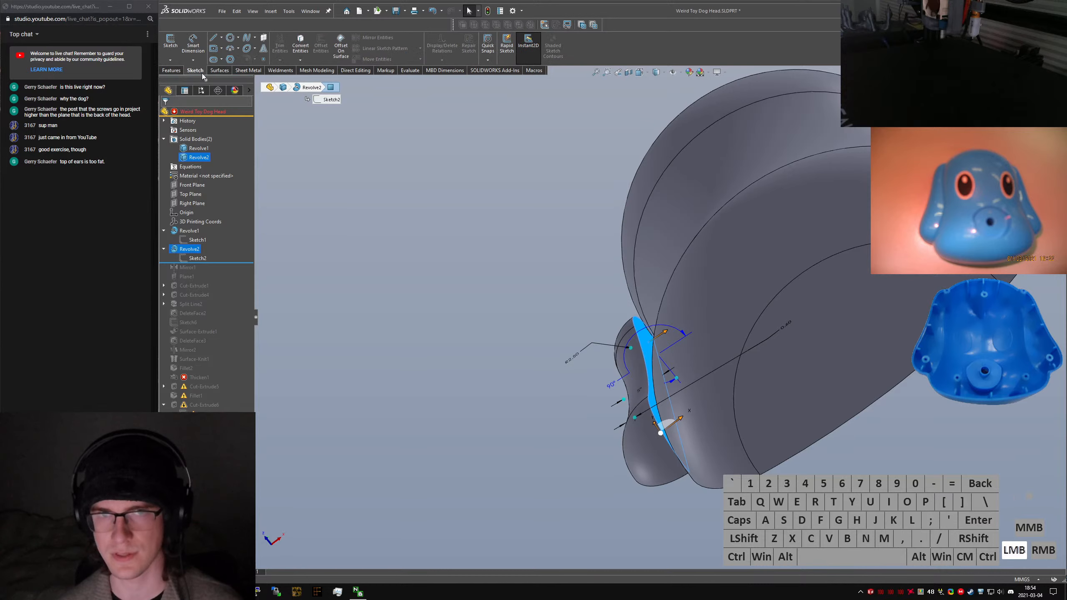
click(642, 354)
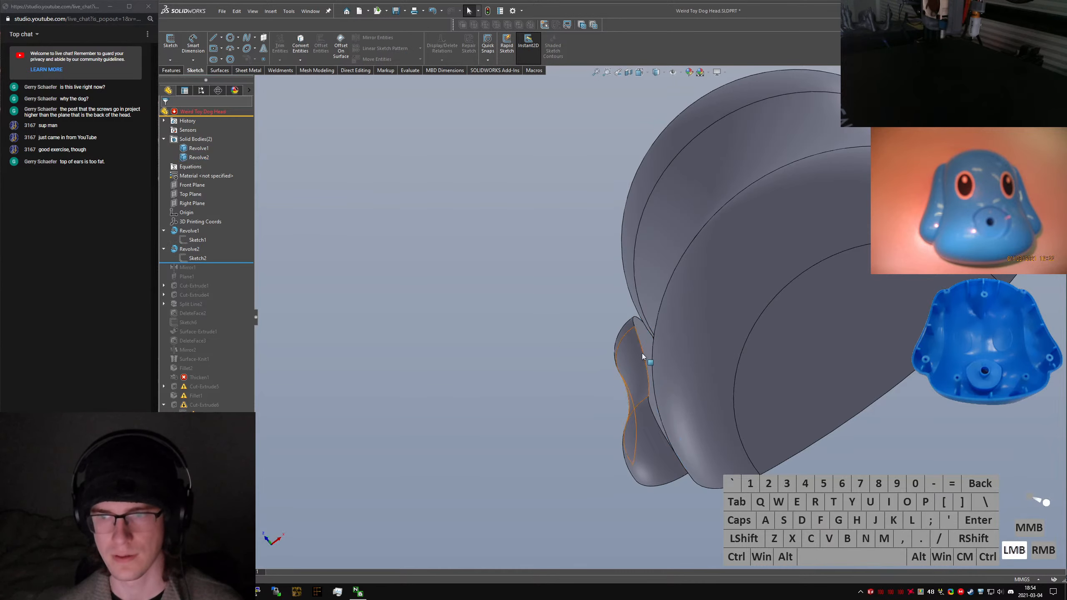
click(647, 335)
click(179, 49)
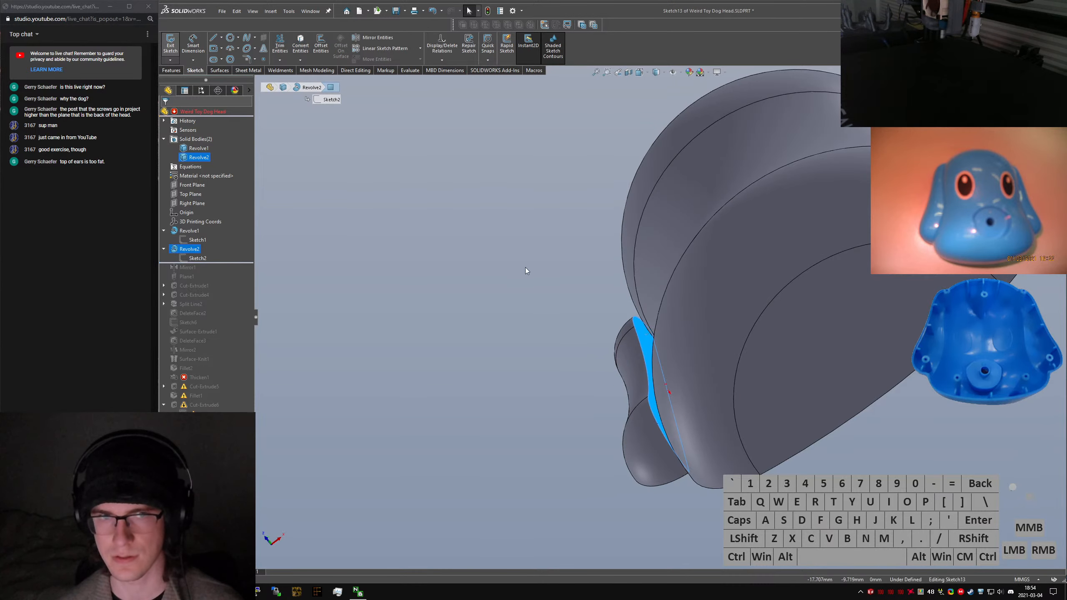
click(301, 46)
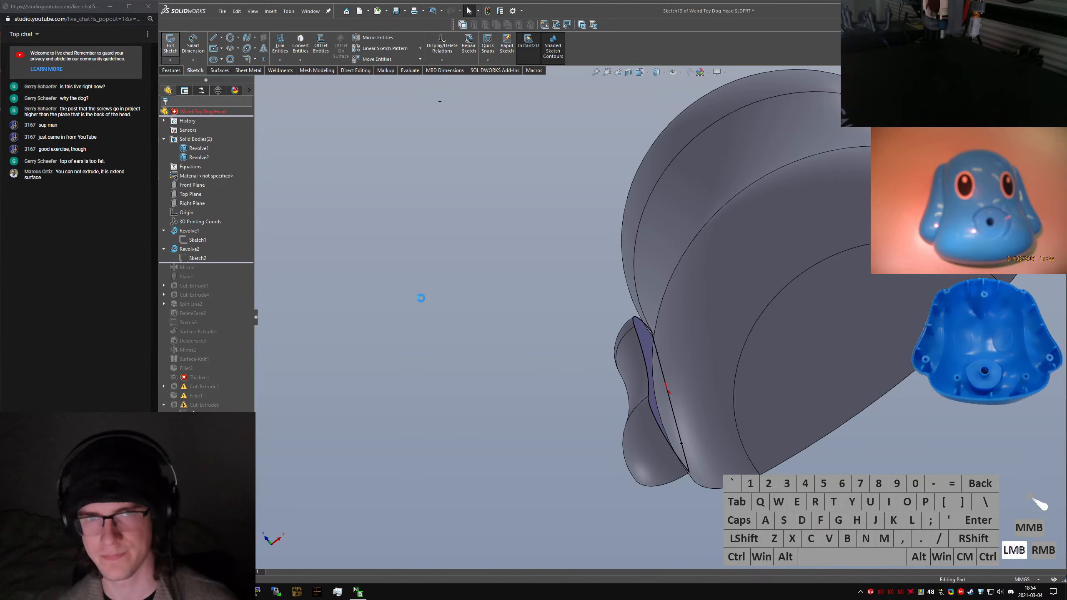
key(Return)
right_click(345, 281)
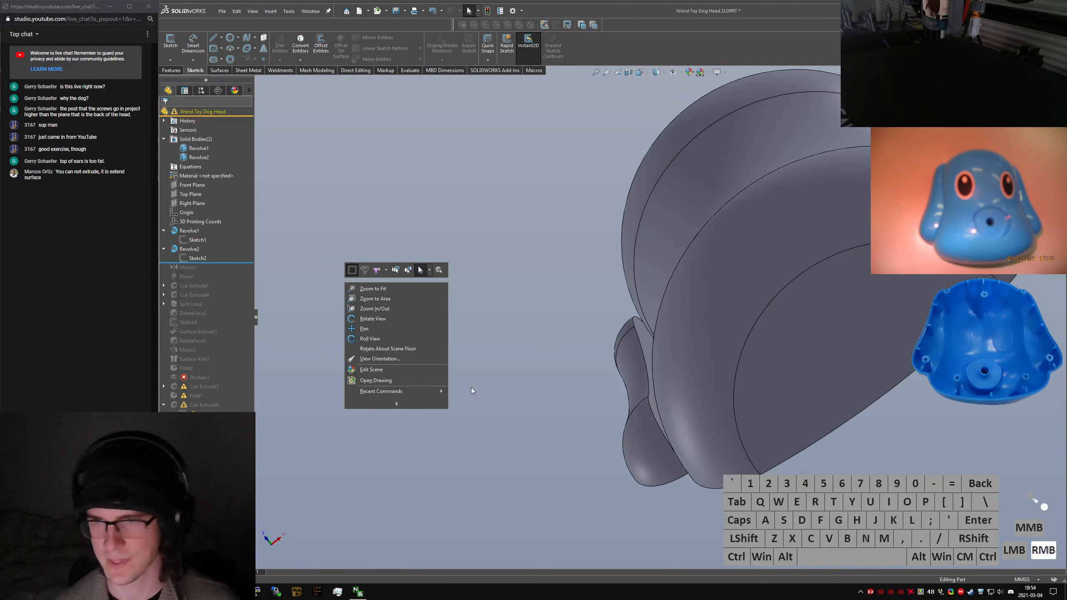
click(512, 390)
Edit the revolve angle of the dog's ear feature, Revolve2
middle_drag(820, 406, 757, 340)
click(869, 454)
middle_drag(872, 451, 937, 504)
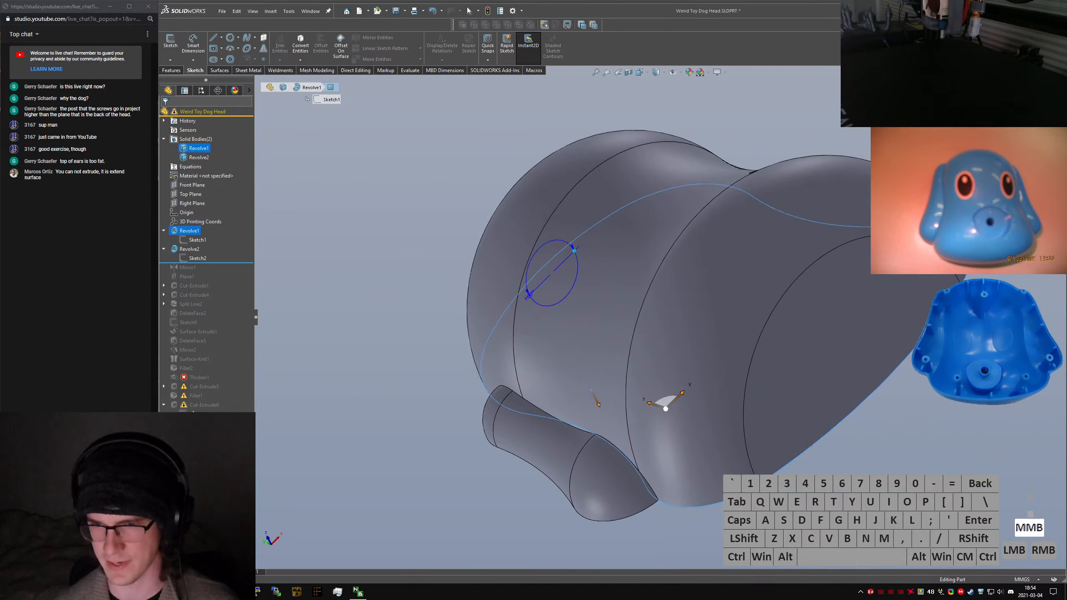
click(567, 457)
click(436, 466)
middle_drag(559, 454, 642, 526)
click(754, 554)
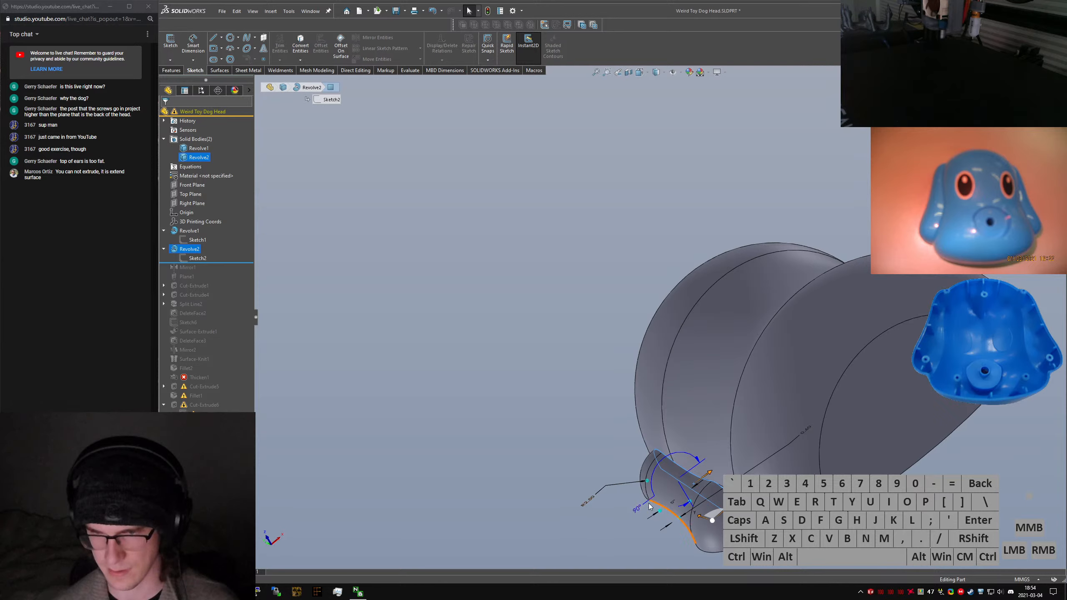
click(660, 497)
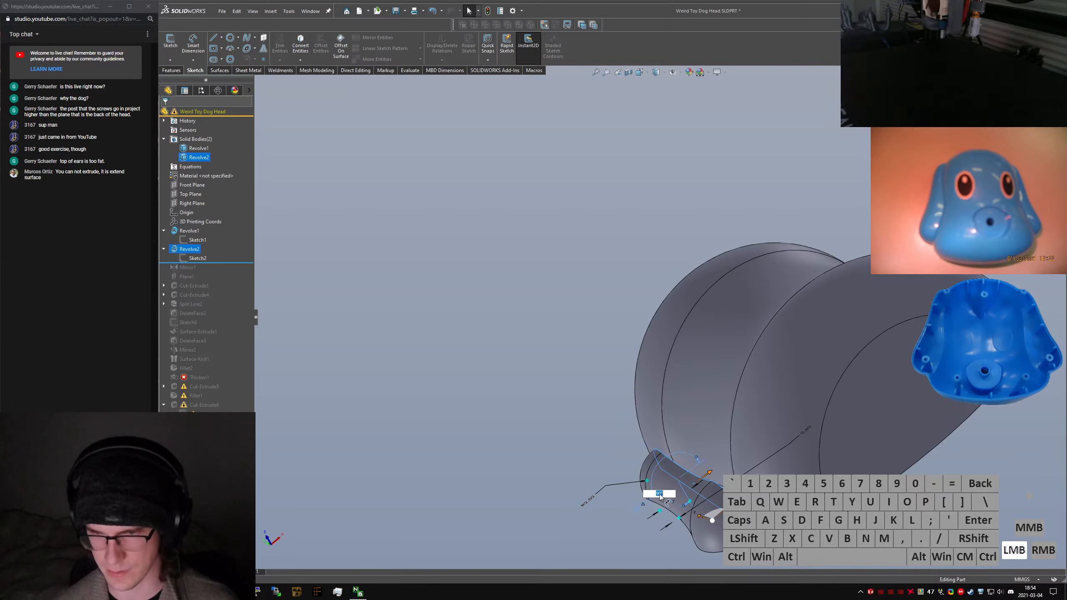
key(Return)
Sketch on the ear's exposed planar face, convert the face outline into sketch entities, and exit the sketch
click(656, 530)
middle_drag(672, 521, 717, 446)
click(713, 493)
text(s)
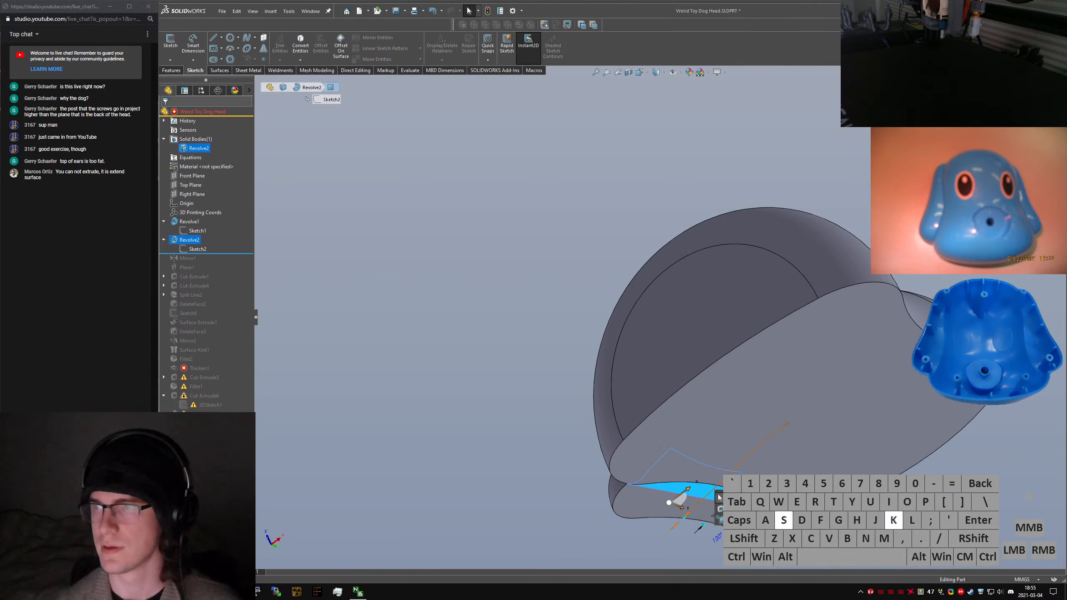
text(etch)
key(Return)
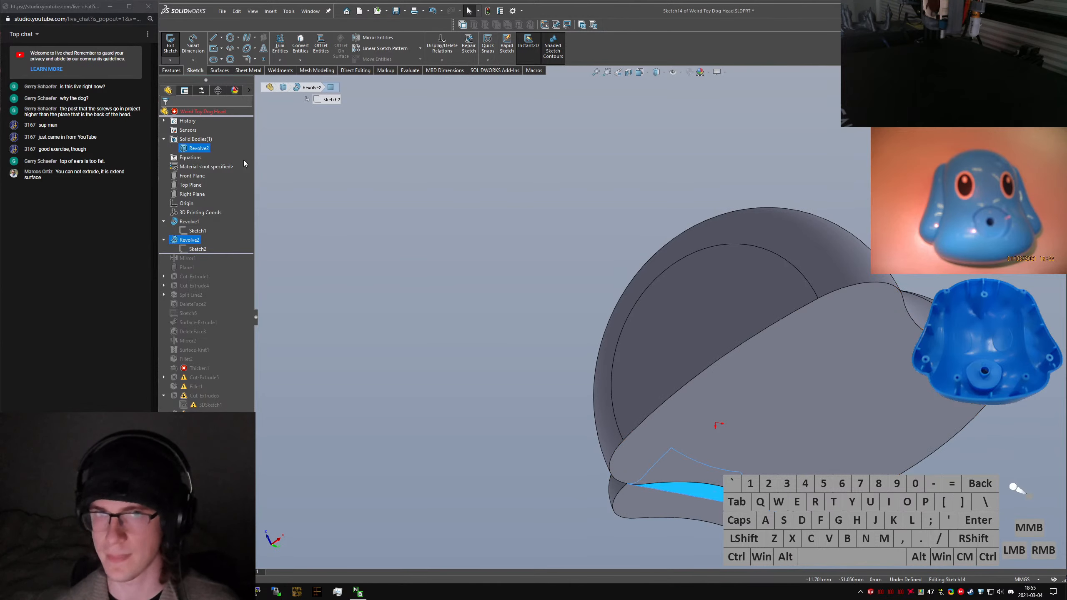
click(392, 251)
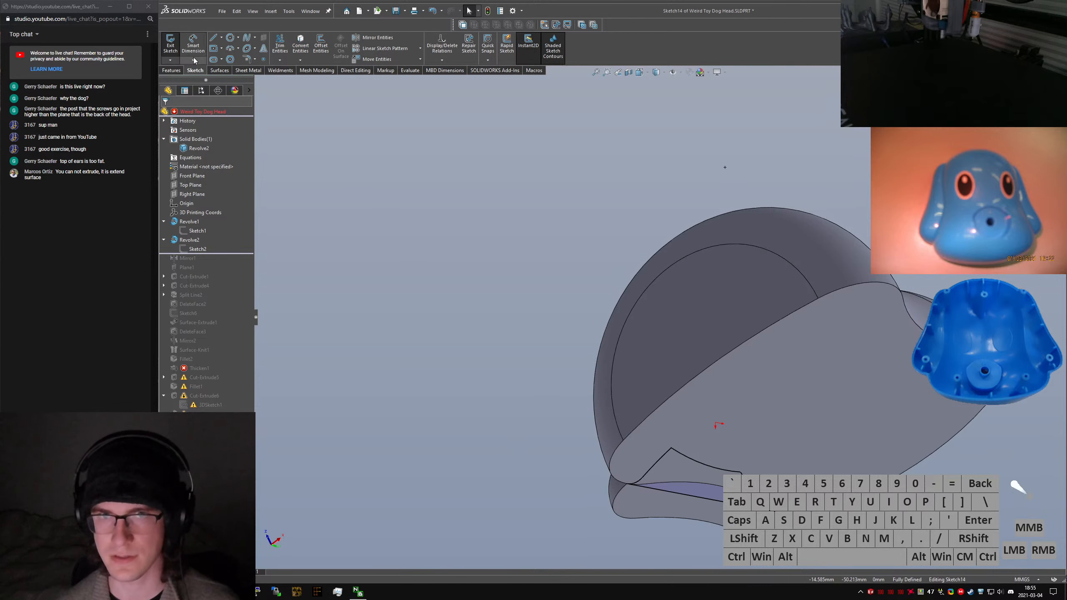
click(169, 60)
click(164, 79)
Extrude the converted ear outline Up To Surface, ending at the head's large flat back face, with Merge result on
click(172, 70)
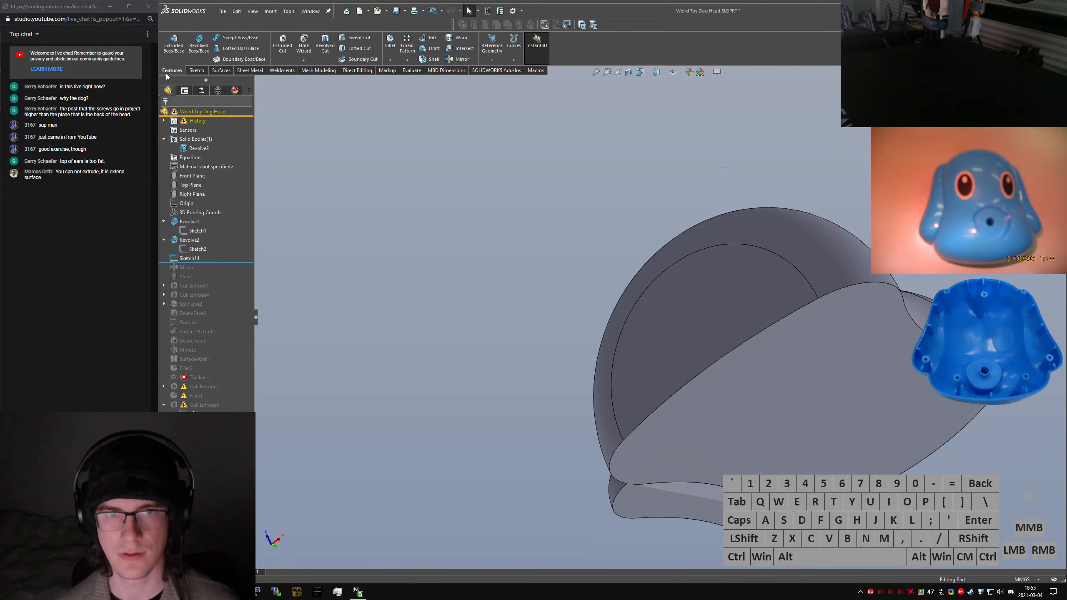
click(172, 46)
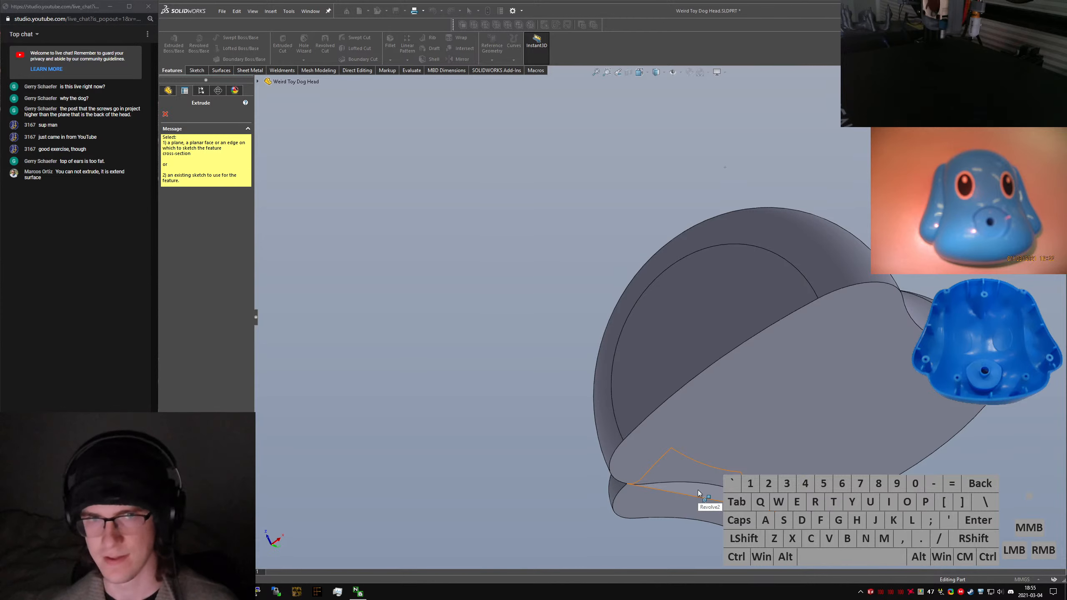
key(Escape)
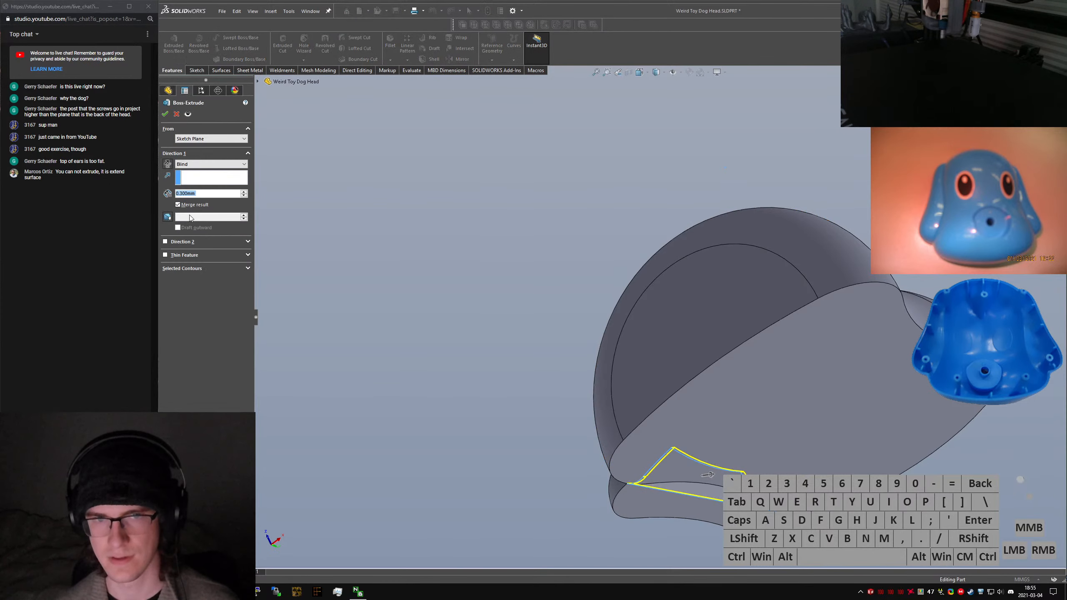
click(211, 164)
click(202, 188)
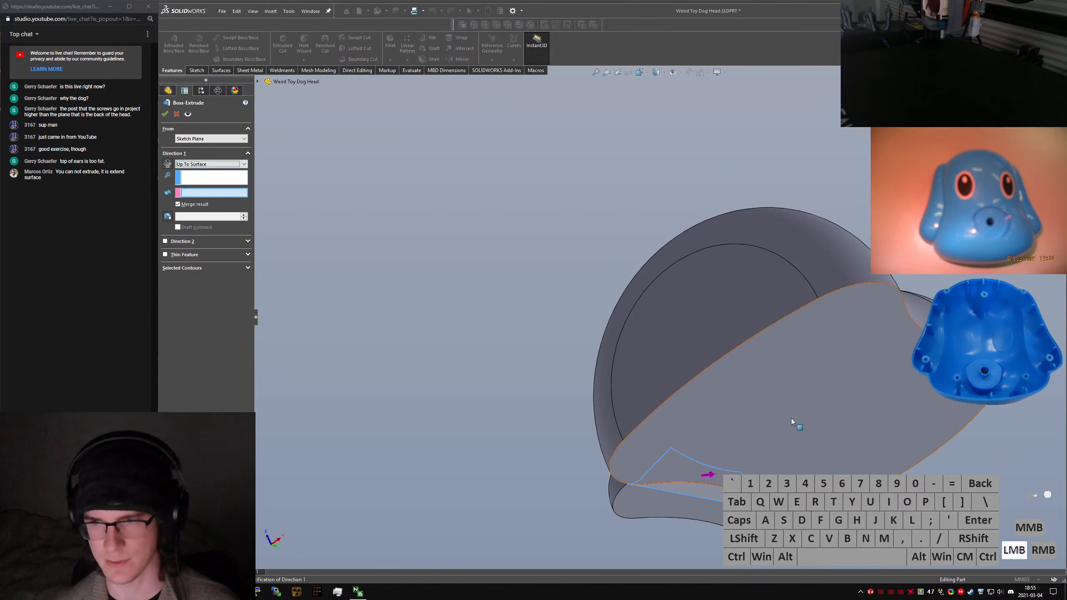
click(791, 419)
click(165, 113)
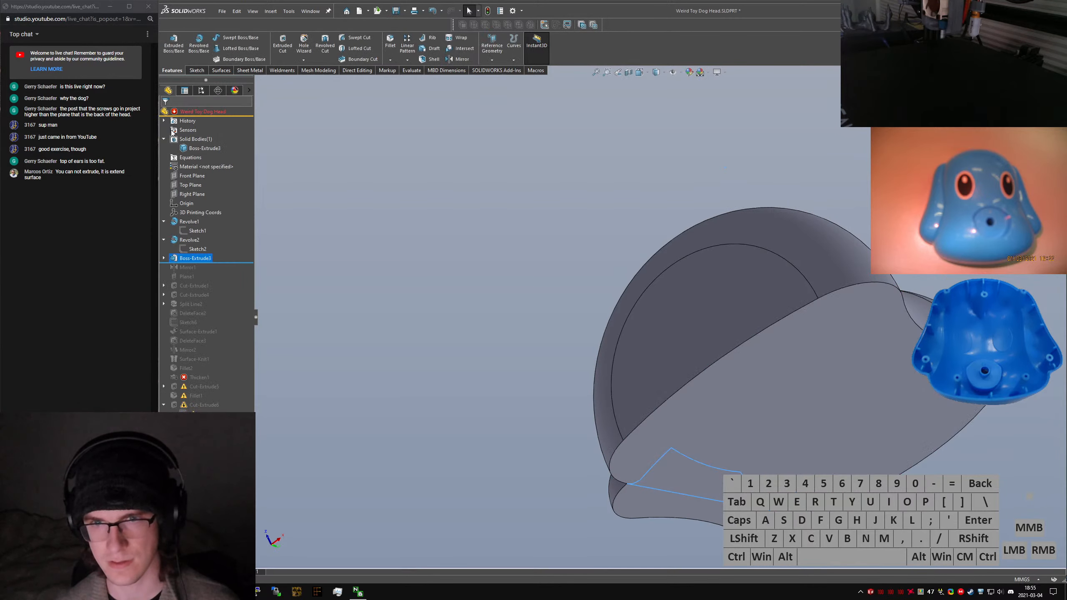
Roll the feature history forward past Fillet2 to include Thicken1 and inspect the rebuilt head
click(769, 429)
middle_drag(770, 429, 795, 492)
scroll(713, 405, down, 4)
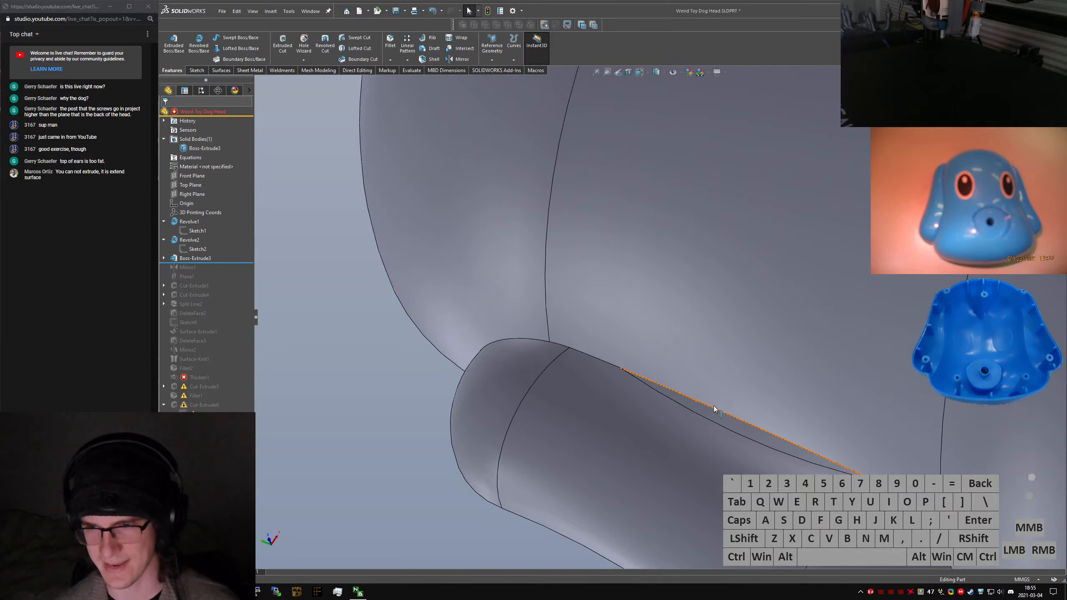
scroll(719, 420, up, 3)
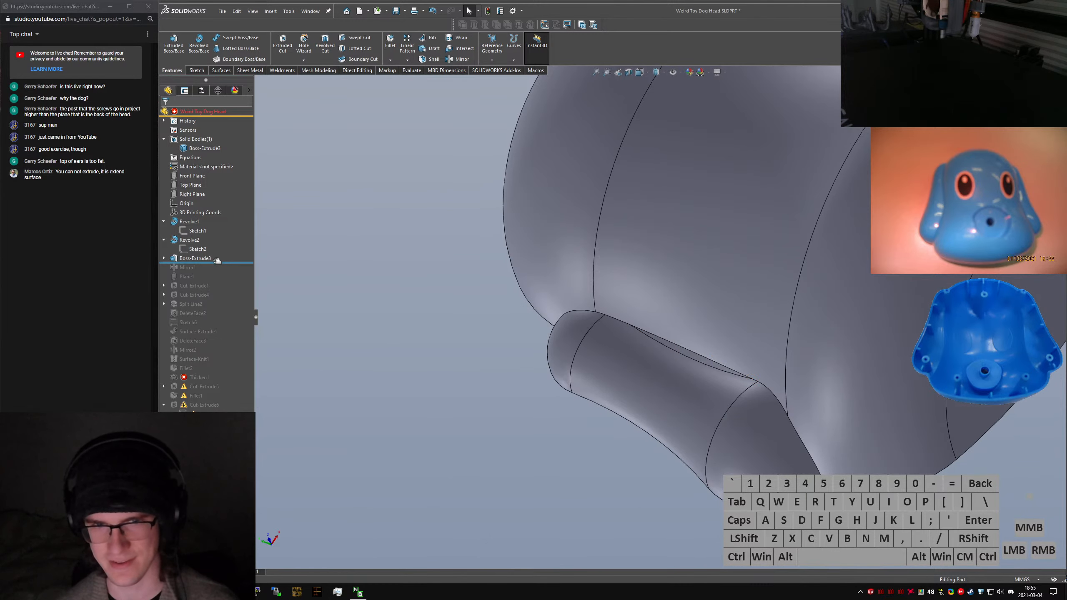
drag(216, 260, 209, 373)
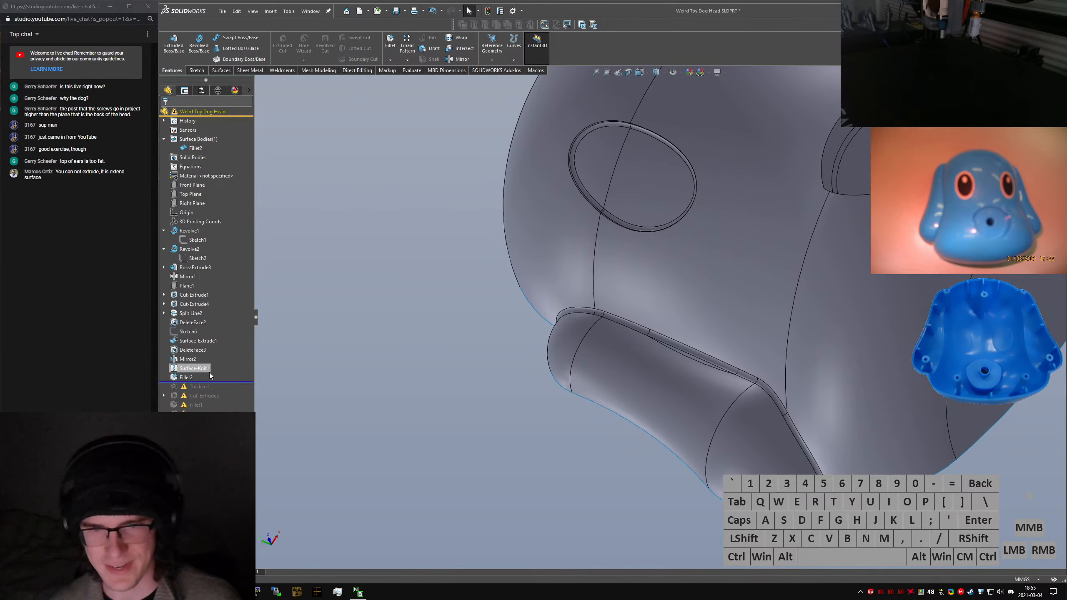
drag(221, 381, 221, 391)
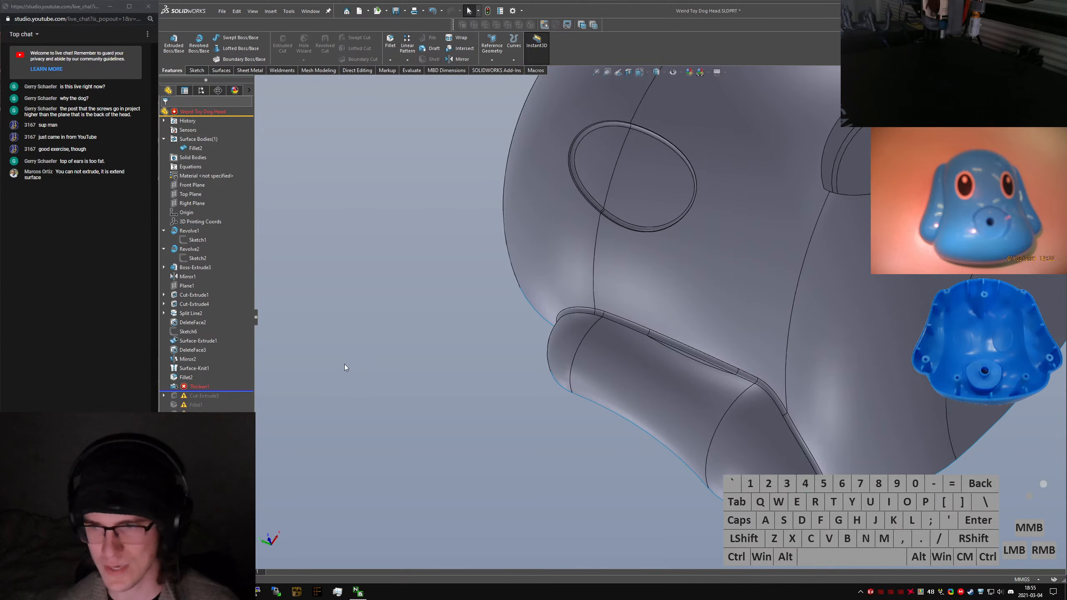
click(200, 386)
middle_drag(694, 484, 358, 372)
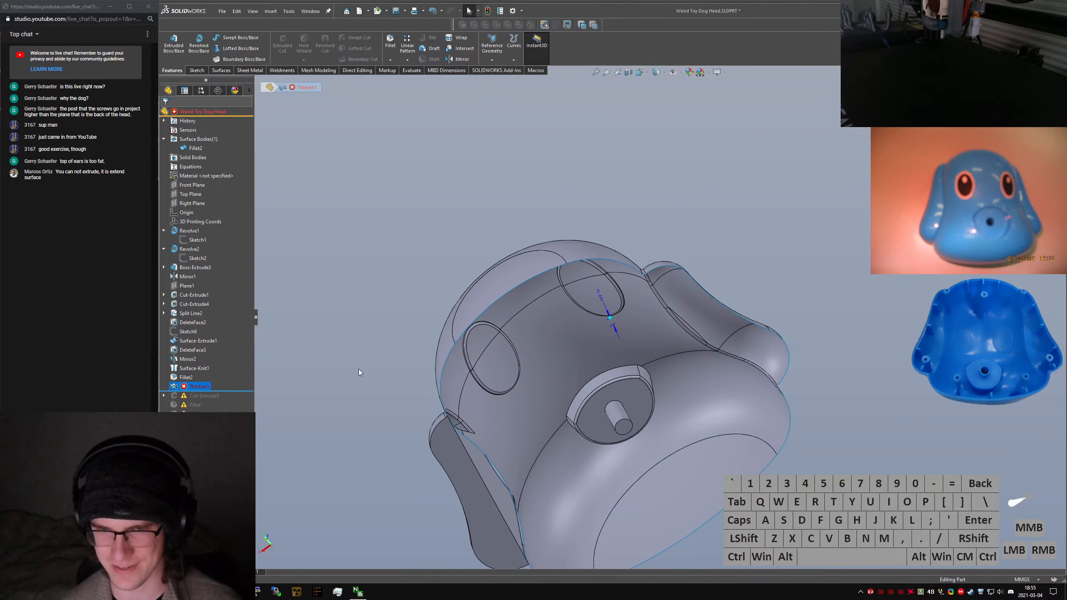
Delete the Fillet2 feature that follows Surface-Knit1
right_click(191, 387)
click(558, 333)
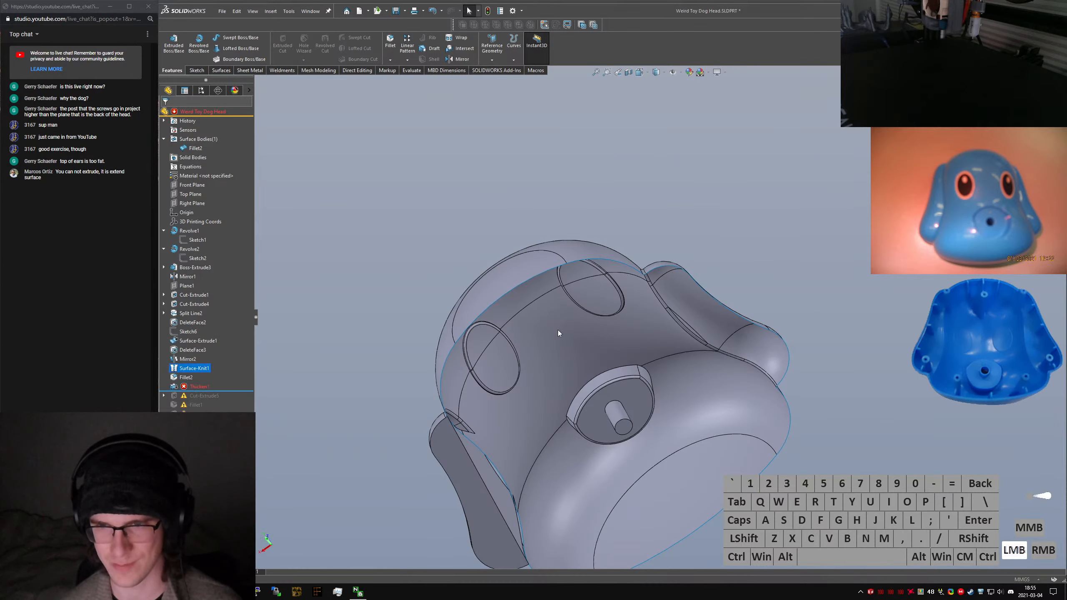
click(188, 377)
key(Delete)
key(Return)
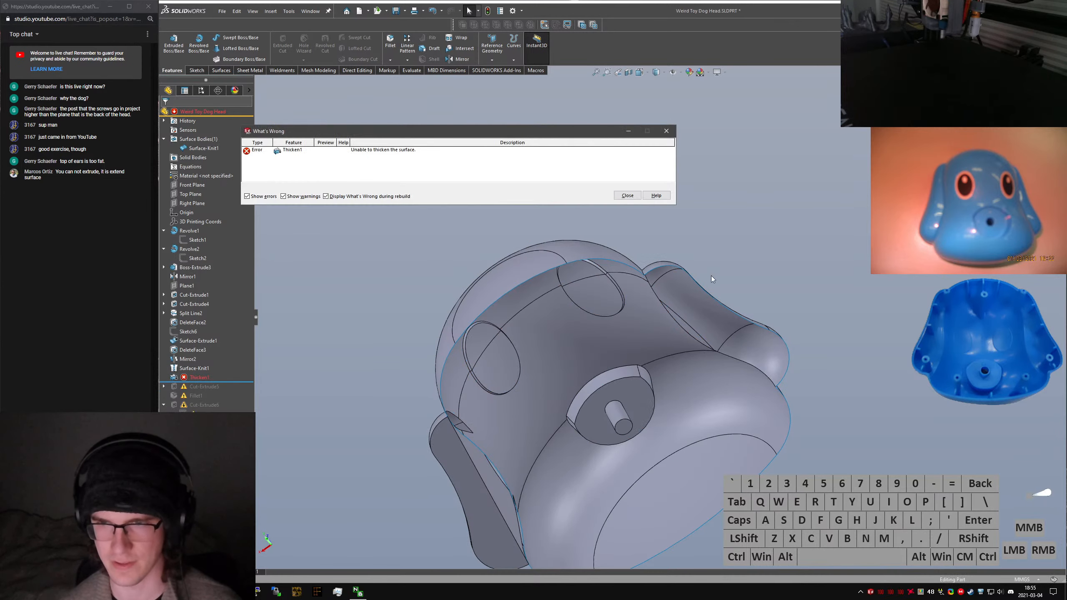
click(628, 196)
Try to rebuild Thicken1 on Surface-Knit1 after inspecting its preview where the ear meets the head
click(192, 377)
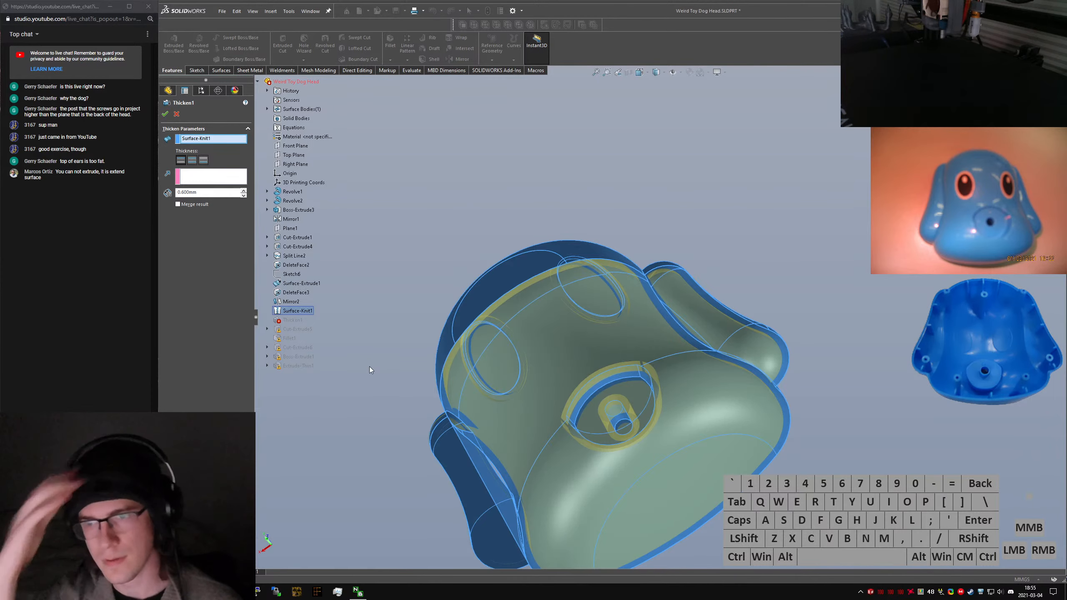
scroll(630, 289, down, 6)
middle_drag(628, 289, 584, 352)
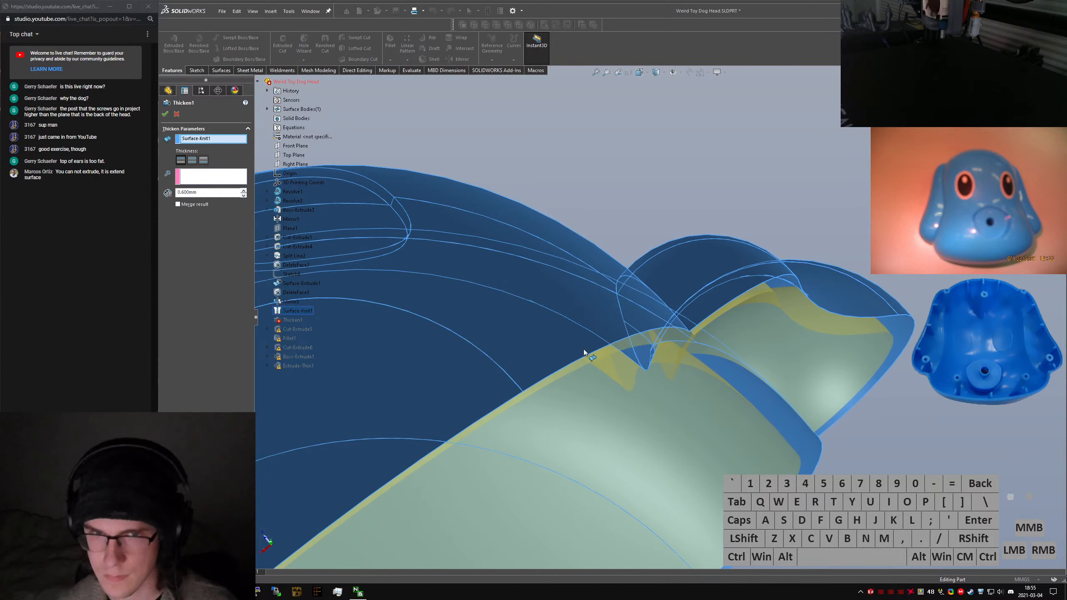
click(166, 114)
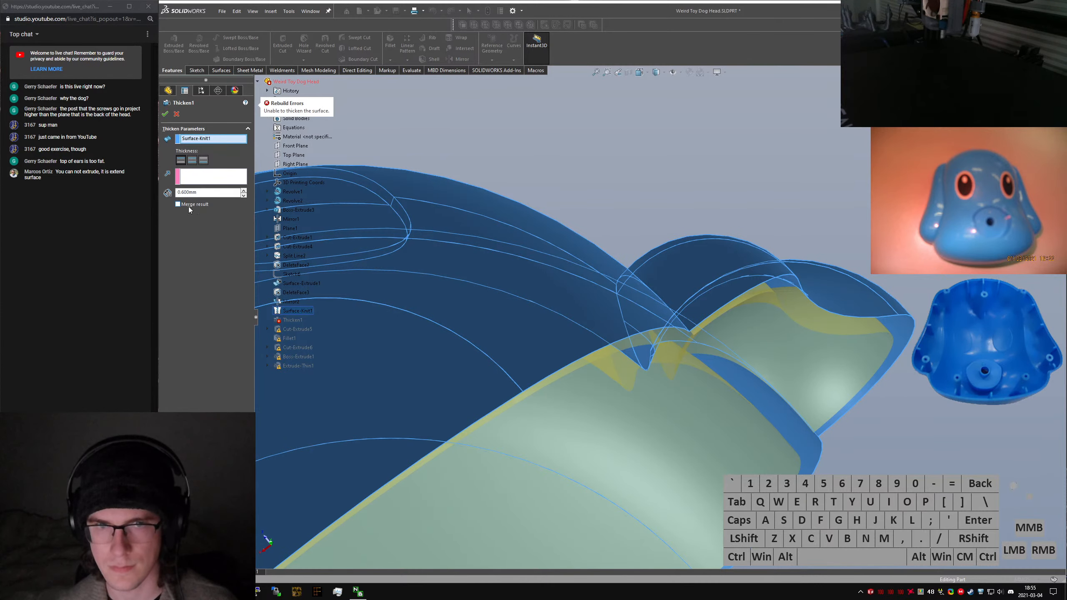
click(176, 113)
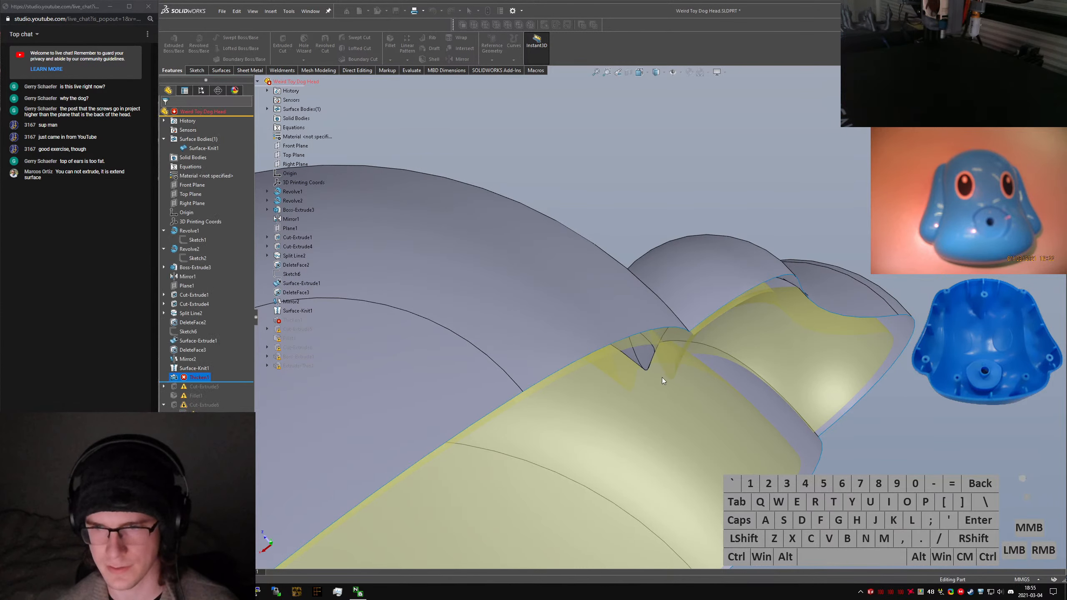
Roll back to just after Surface-Knit1 and fillet the ear-to-head seams and the nose recess edges with a 0.2 mm radius
mouse_move(663, 377)
middle_down()
mouse_move(635, 347)
mouse_move(420, 318)
middle_up()
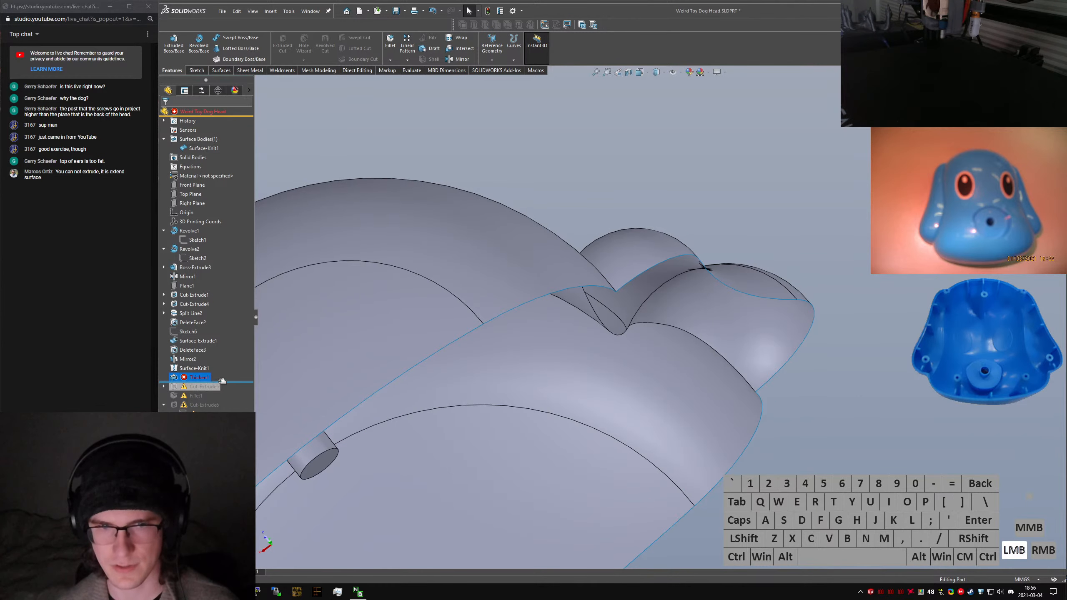
drag(221, 381, 217, 371)
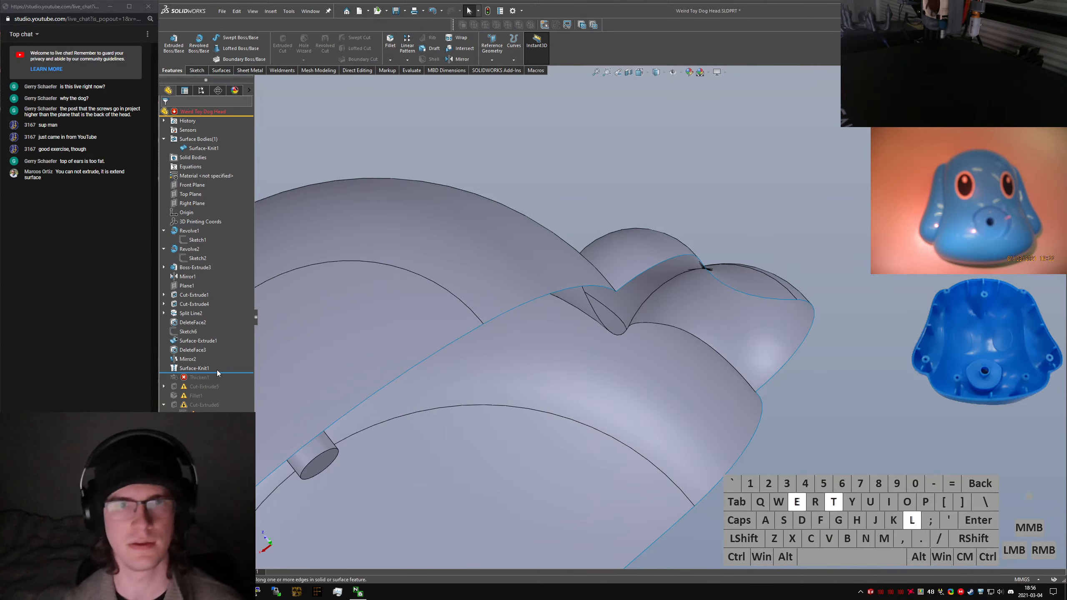
key(Return)
scroll(602, 300, up, 3)
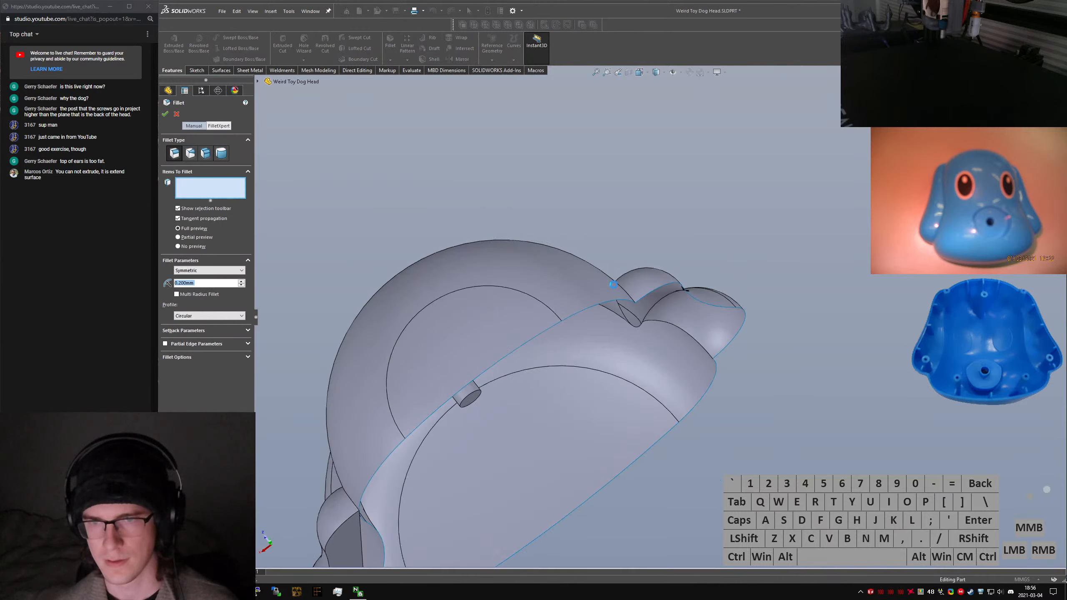
middle_drag(613, 285, 421, 337)
click(552, 391)
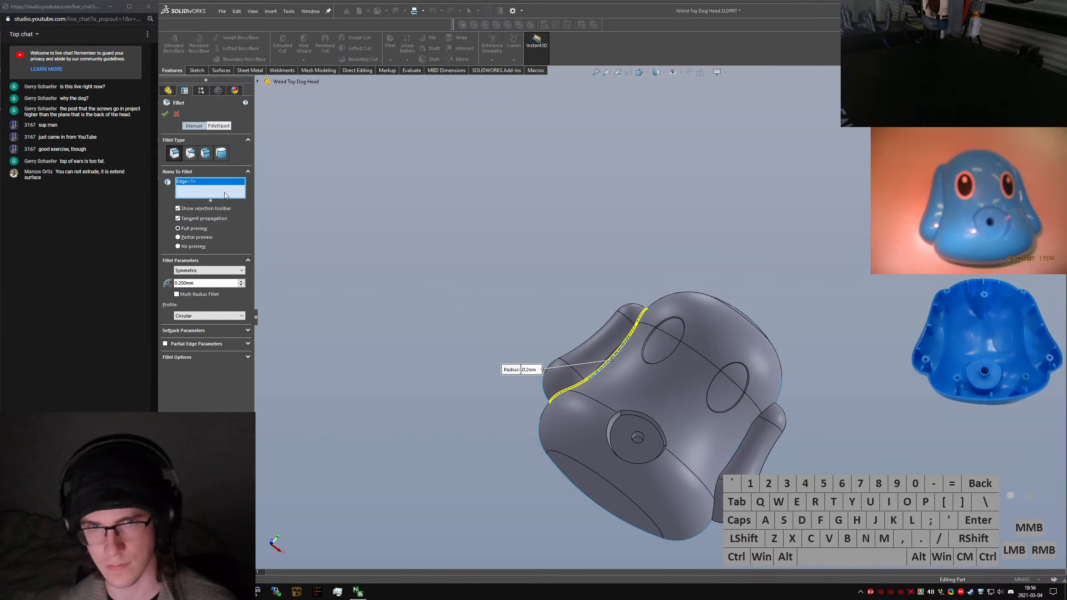
click(598, 381)
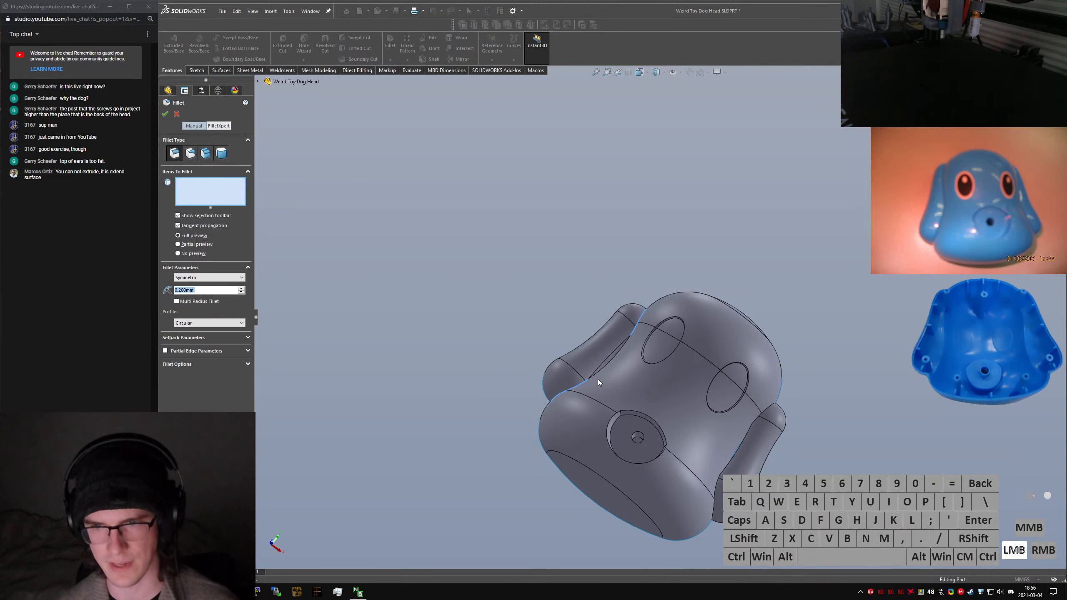
click(562, 396)
click(650, 426)
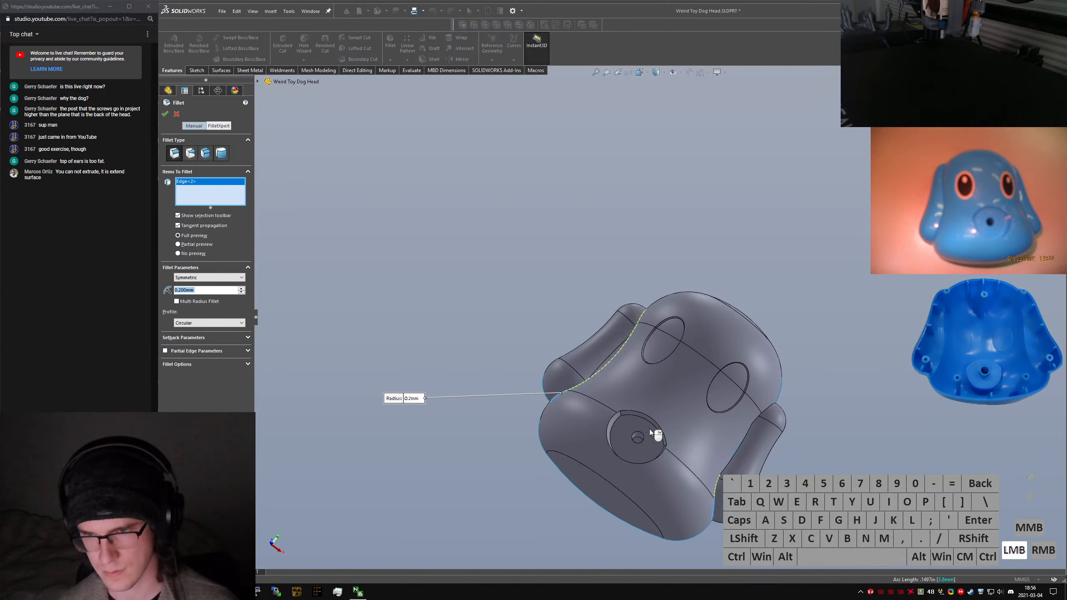
click(619, 426)
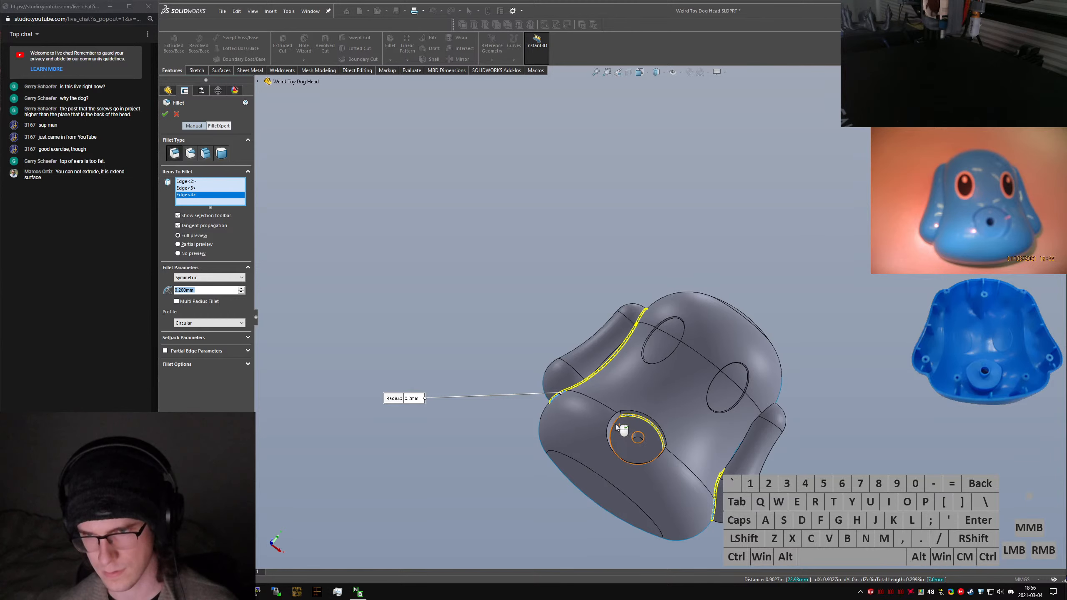
click(616, 424)
right_click(622, 426)
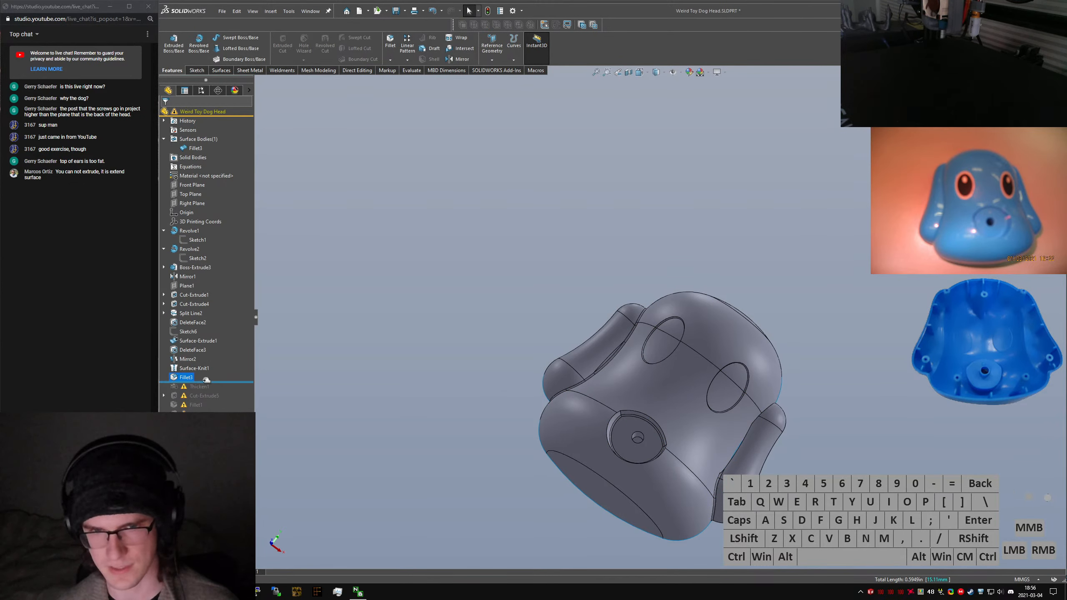
Edit Fillet3 to also round the short corner edge on the nose recess wall, keeping the 0.2 mm radius
right_click(191, 377)
click(196, 354)
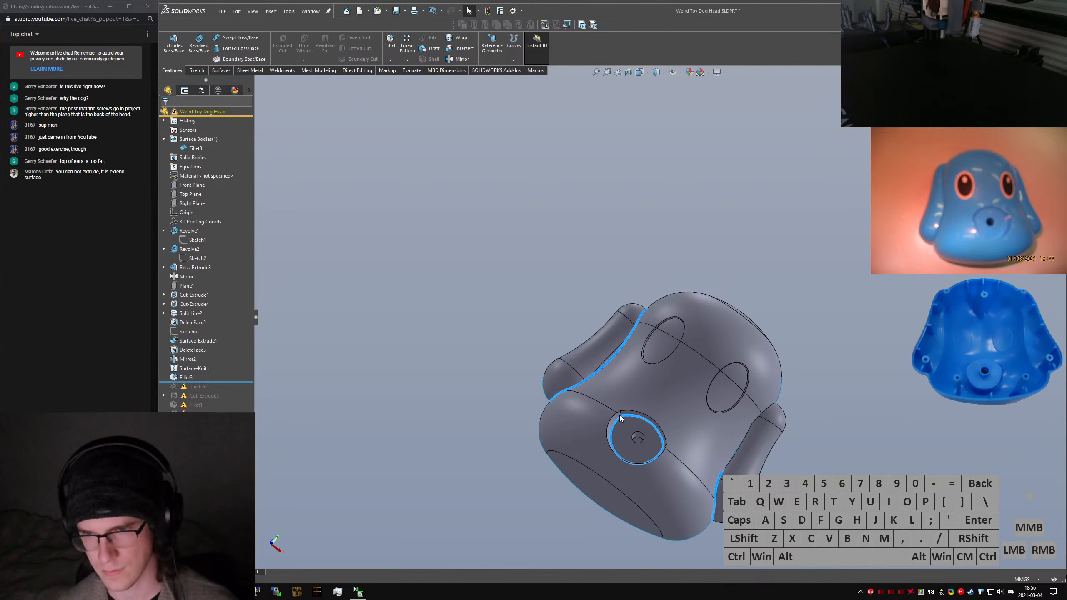
scroll(619, 415, down, 5)
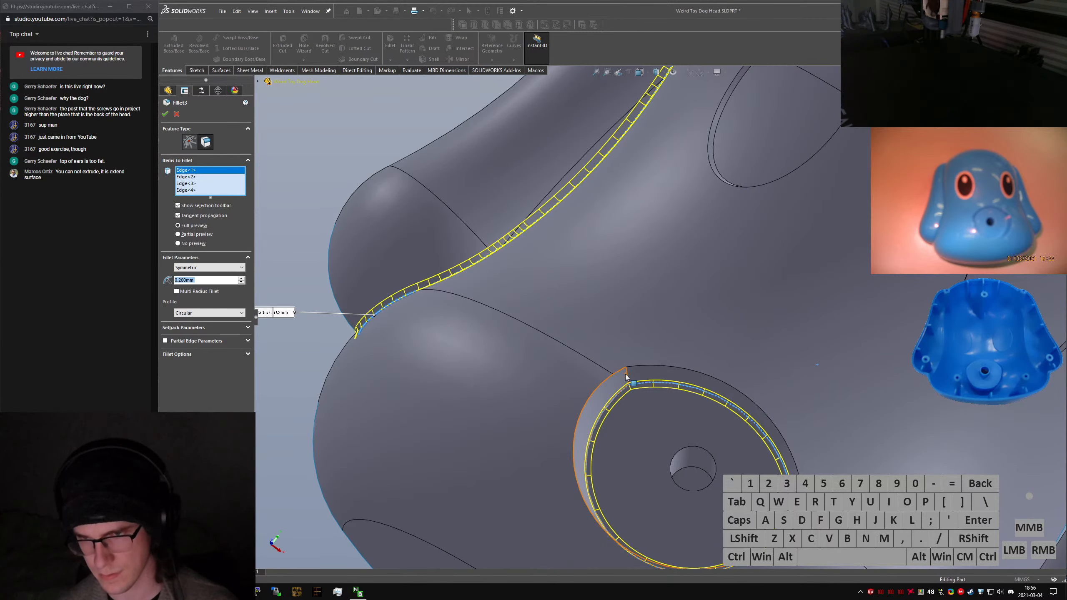
click(626, 376)
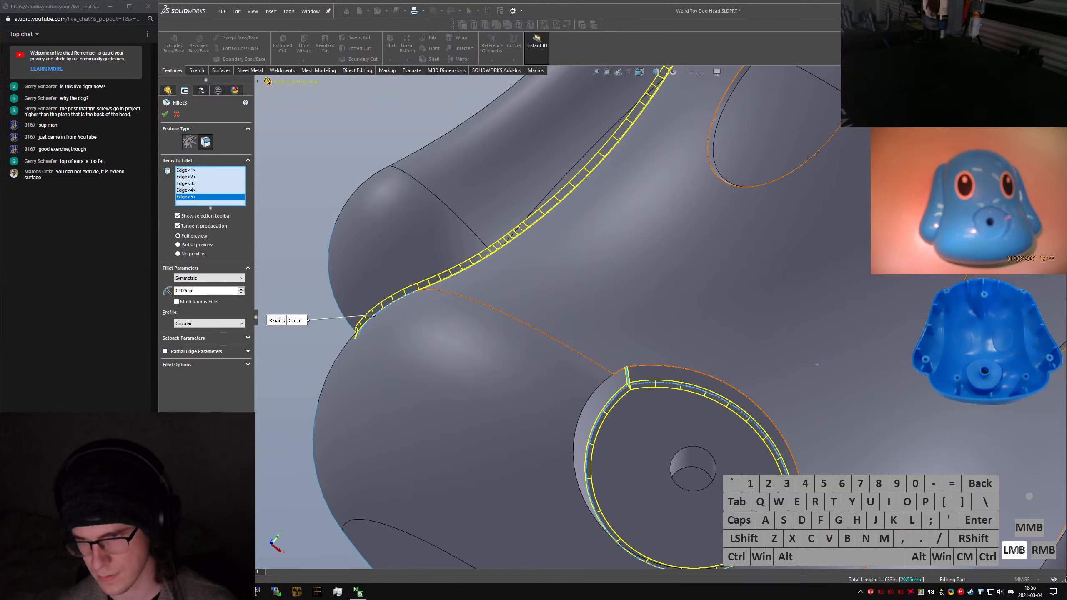
click(627, 376)
right_click(628, 376)
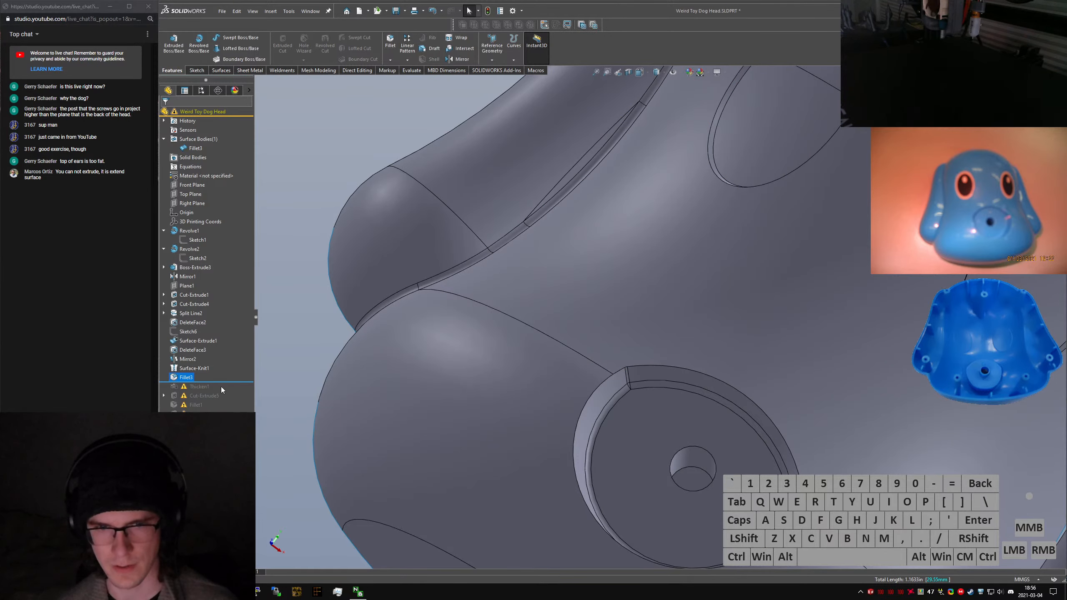
Roll the feature history forward to include Thicken1 and examine the inside of the head where the ear meets it
drag(221, 383, 220, 392)
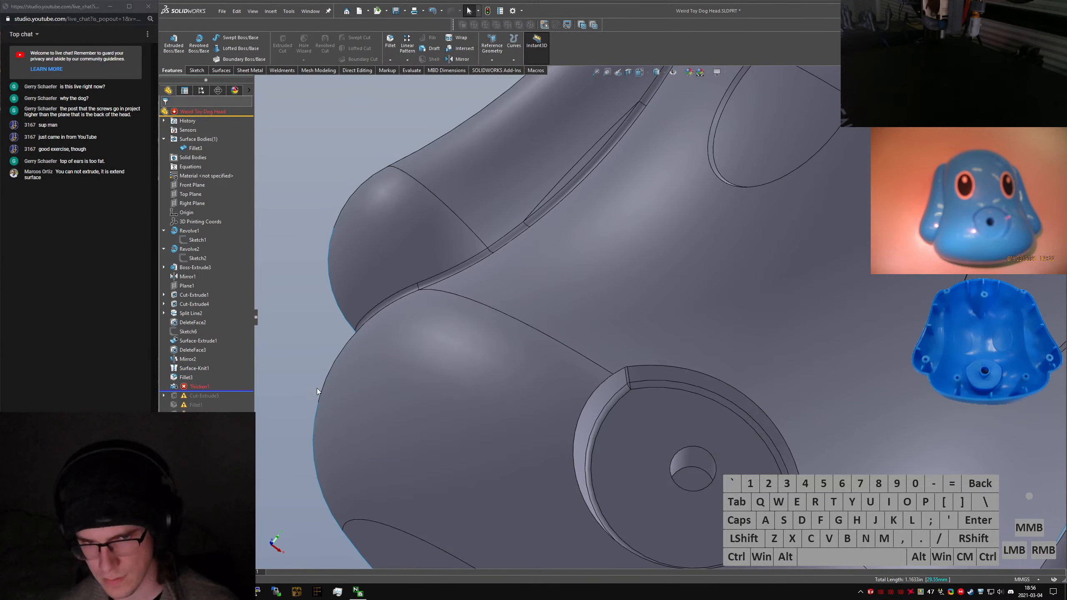
scroll(454, 387, up, 6)
middle_drag(757, 313, 561, 295)
scroll(638, 293, down, 4)
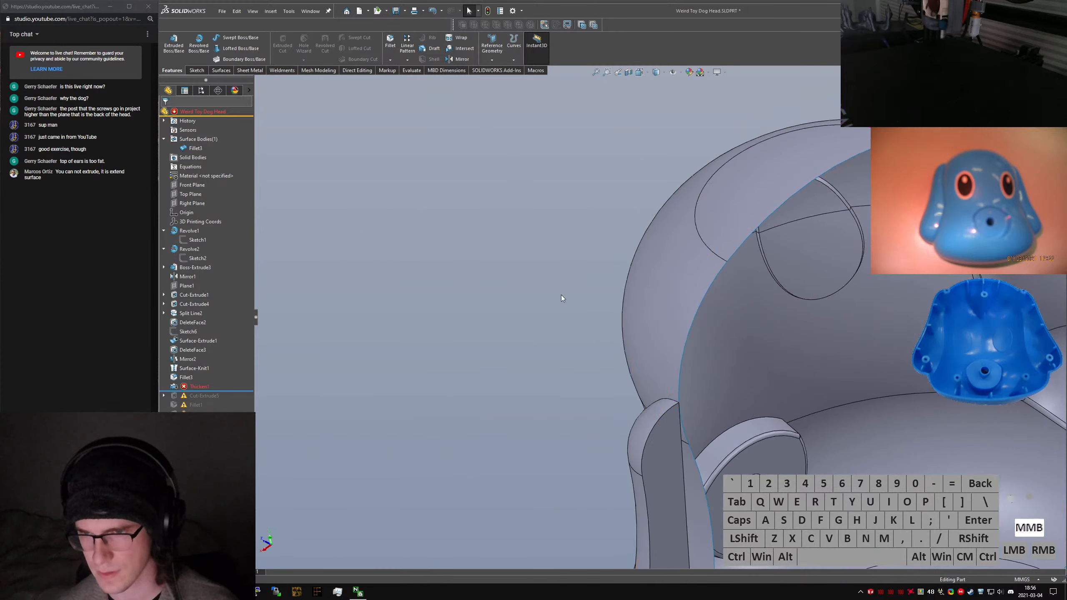
click(209, 389)
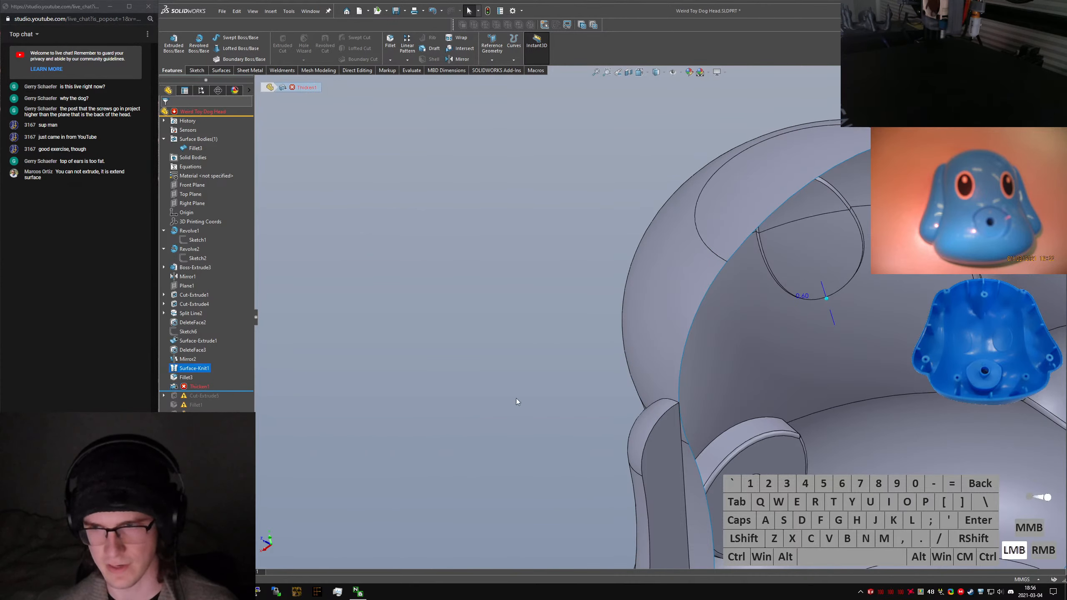
scroll(791, 416, up, 3)
middle_drag(791, 415, 693, 378)
scroll(693, 379, down, 3)
scroll(694, 379, up, 2)
scroll(445, 365, up, 1)
scroll(441, 364, down, 3)
middle_drag(440, 363, 374, 341)
click(176, 114)
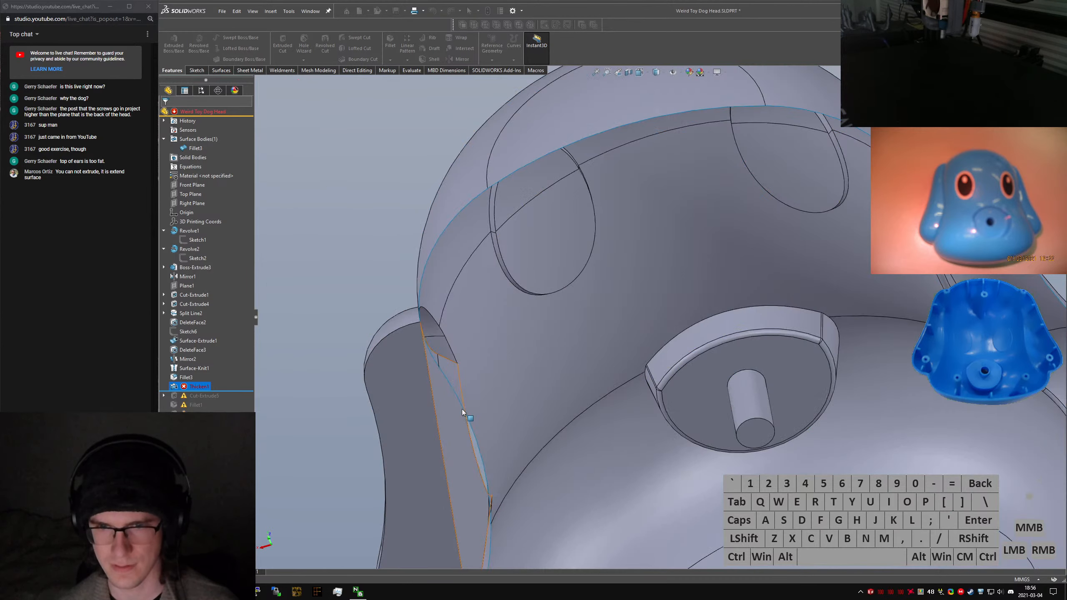
scroll(510, 386, up, 3)
middle_drag(510, 386, 530, 422)
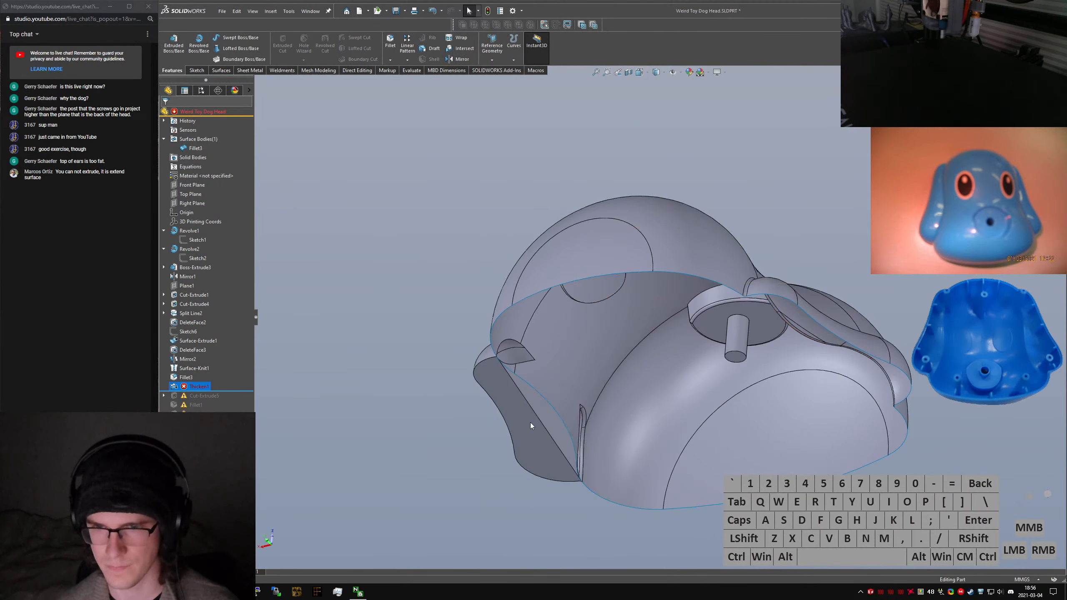
Roll the history back to just after Mirror1 and add Boss-Extrude3 to its features to mirror
click(544, 403)
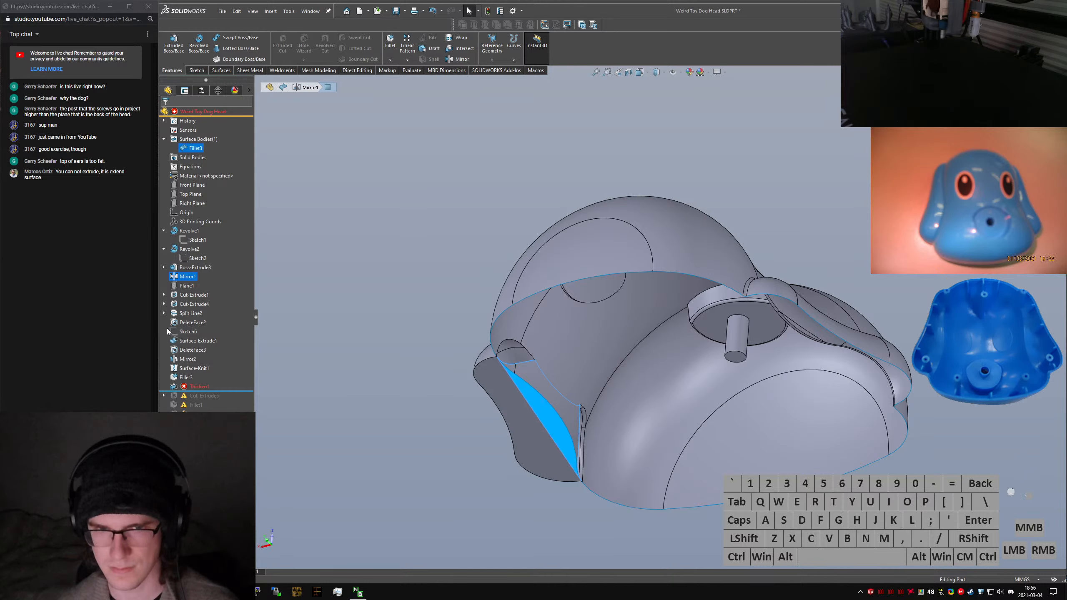
drag(227, 392, 188, 281)
click(185, 269)
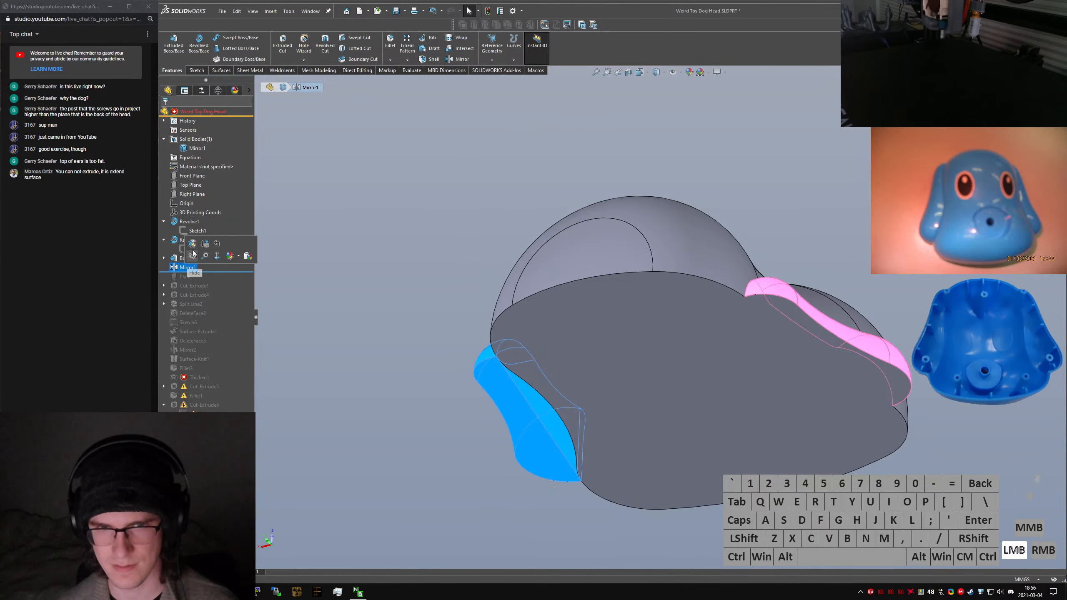
click(193, 253)
middle_drag(735, 357, 581, 403)
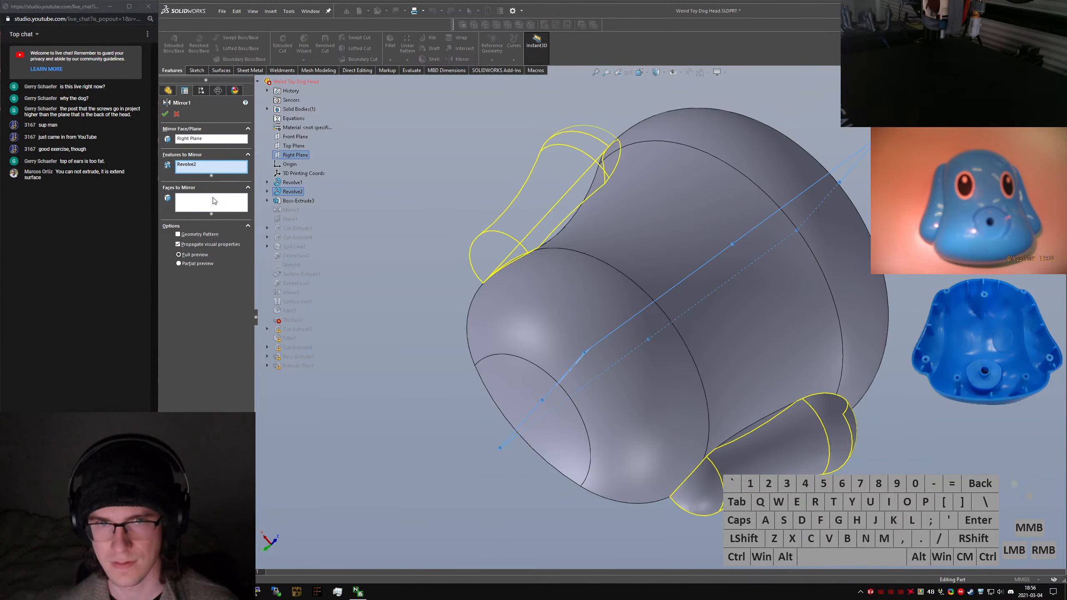
click(753, 433)
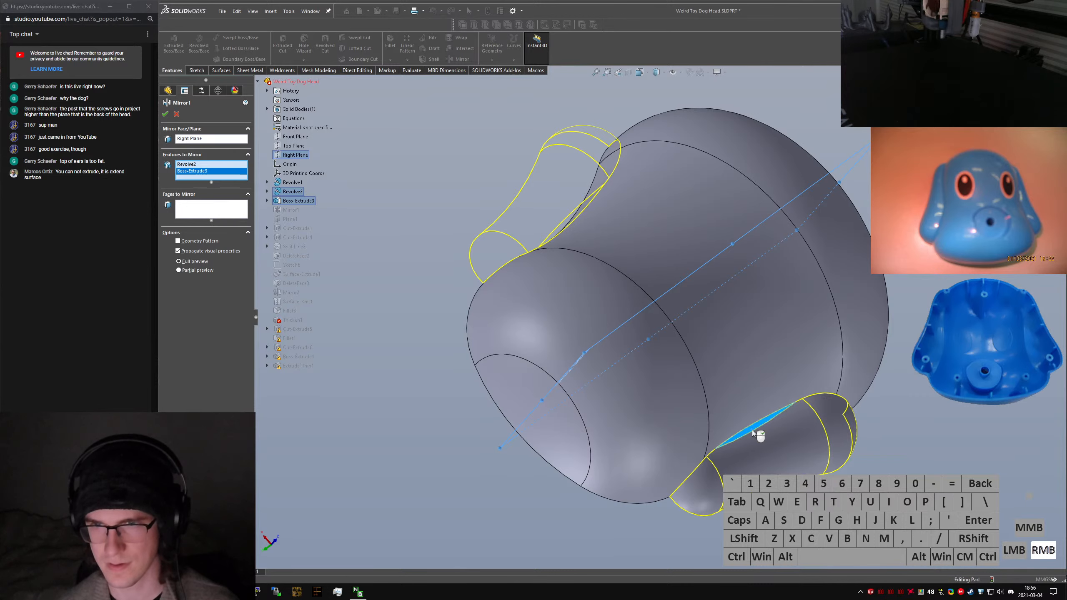
right_click(752, 430)
Roll the history forward through Thicken1 to the end of the tree while checking the inside of the thickened head
drag(206, 271, 218, 381)
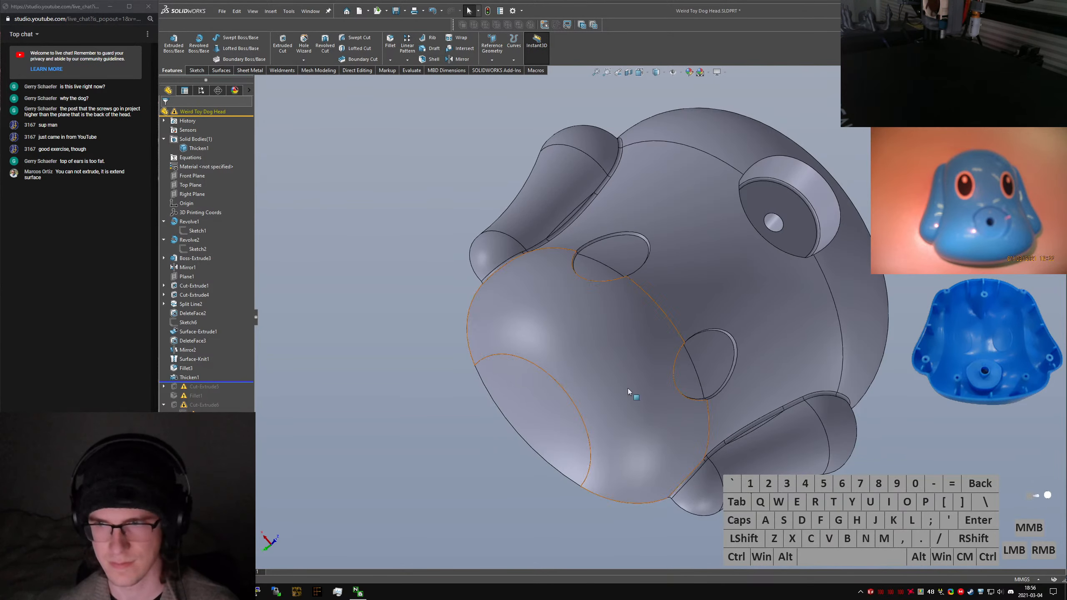
middle_drag(628, 389, 657, 389)
scroll(693, 383, down, 2)
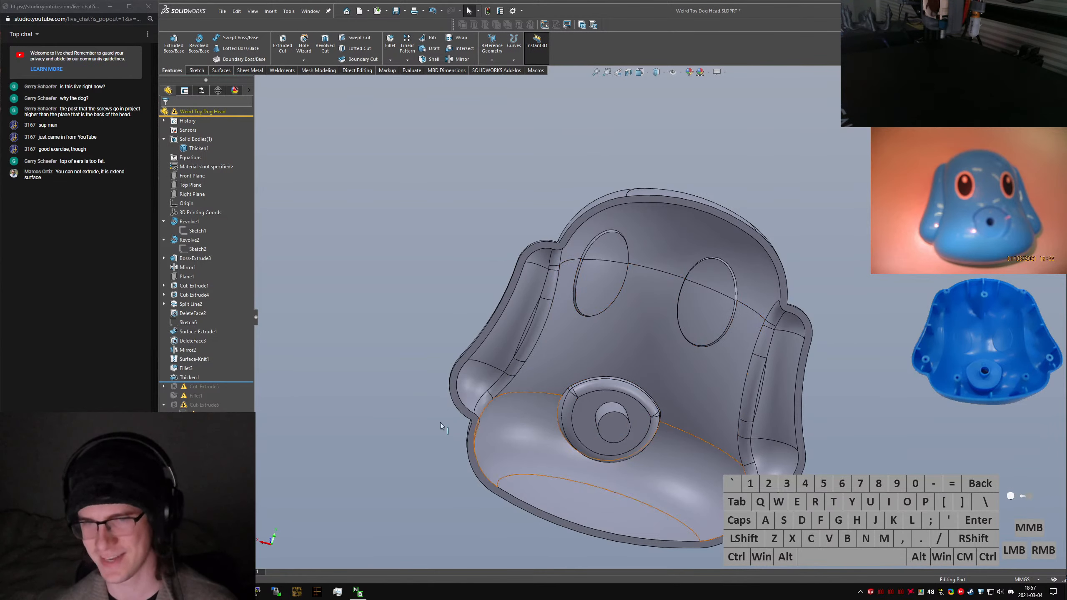
click(203, 111)
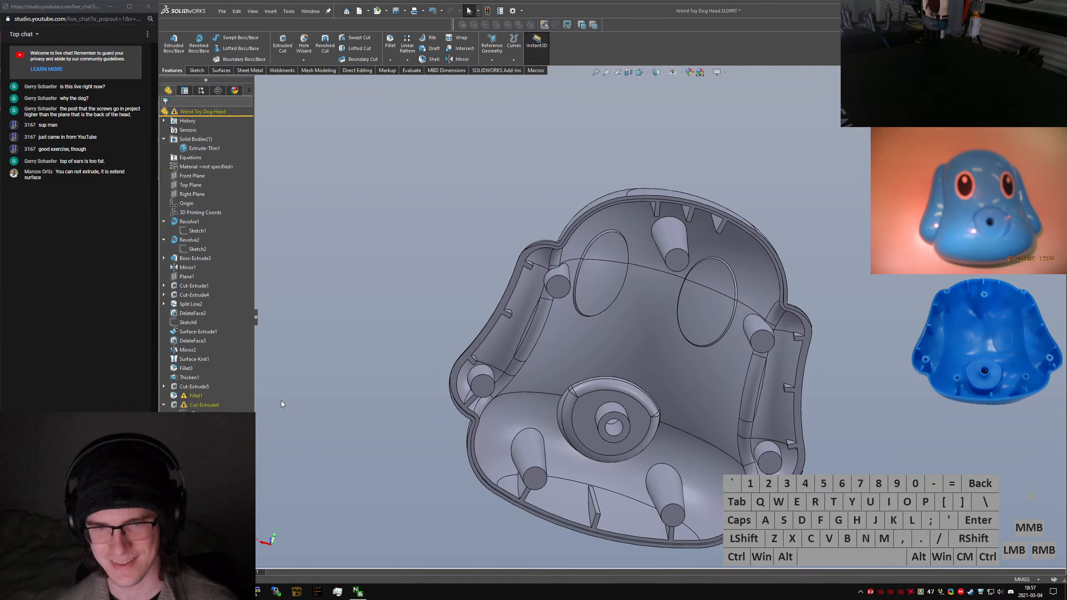
Edit Fillet1 and clear all of its missing edge references, keeping the two eye outline edges
scroll(795, 346, down, 2)
middle_drag(797, 344, 756, 313)
click(219, 396)
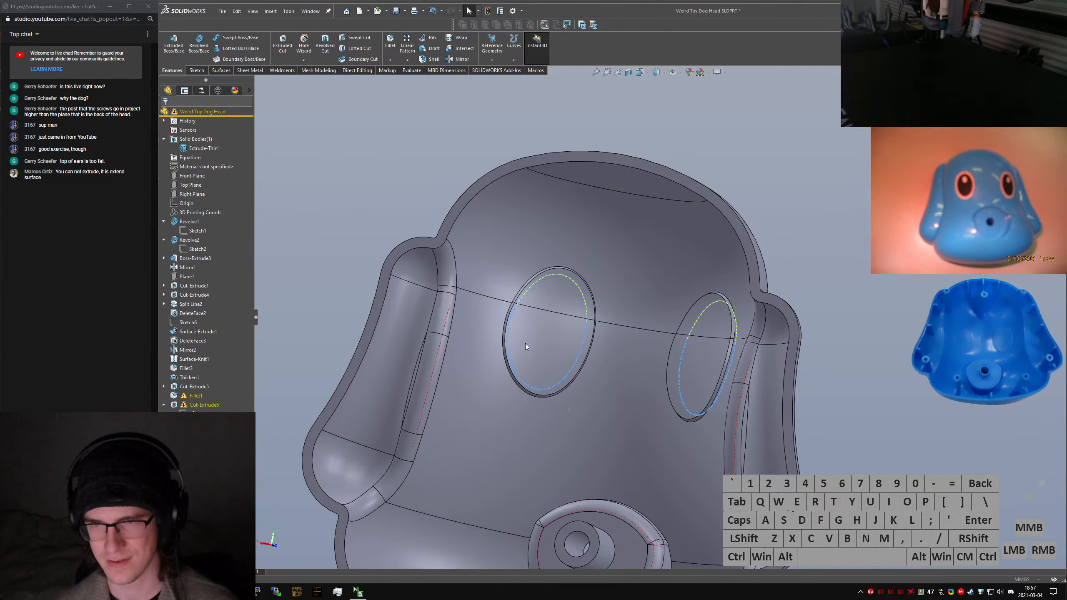
scroll(550, 350, up, 3)
middle_drag(551, 352, 533, 350)
right_click(222, 183)
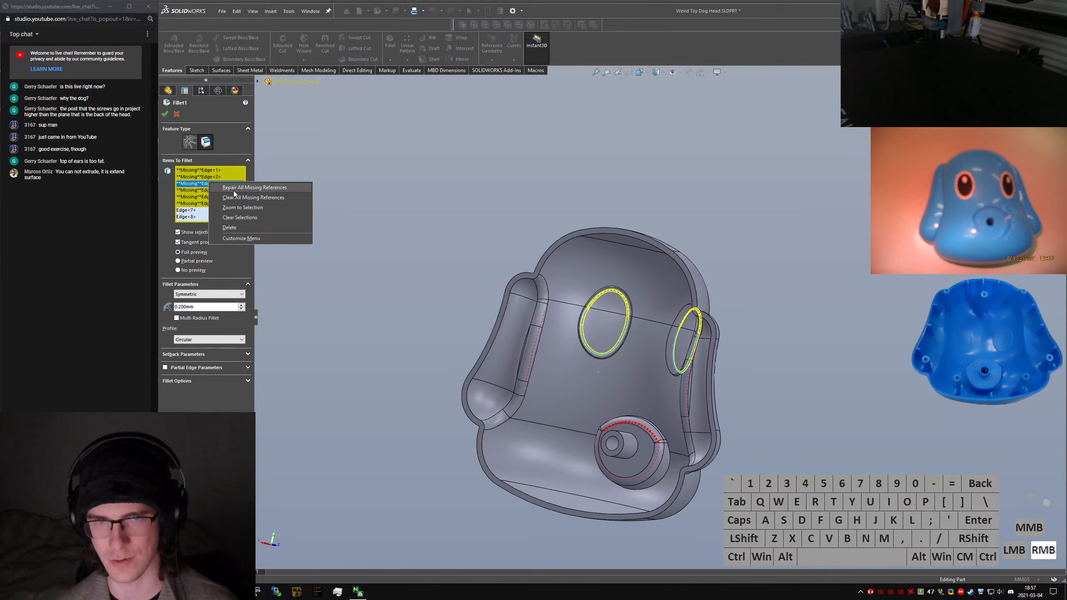
click(233, 198)
middle_drag(679, 351, 513, 350)
scroll(513, 350, down, 3)
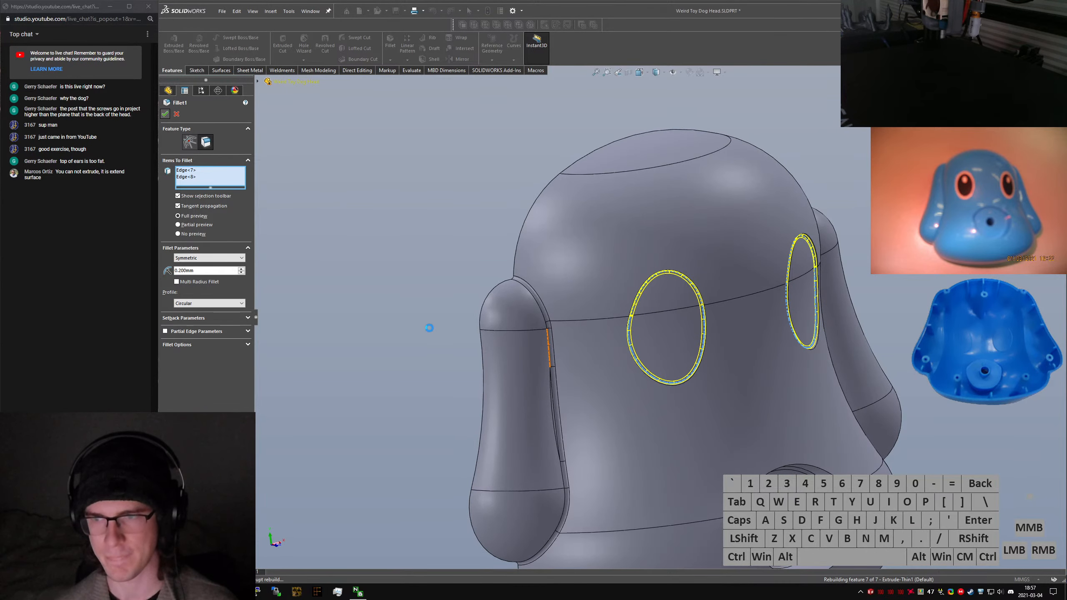
Select the sketch of Cut-Extrude6 and roll the history back to just after that rim cut
scroll(557, 346, up, 2)
middle_drag(557, 345, 294, 370)
click(190, 395)
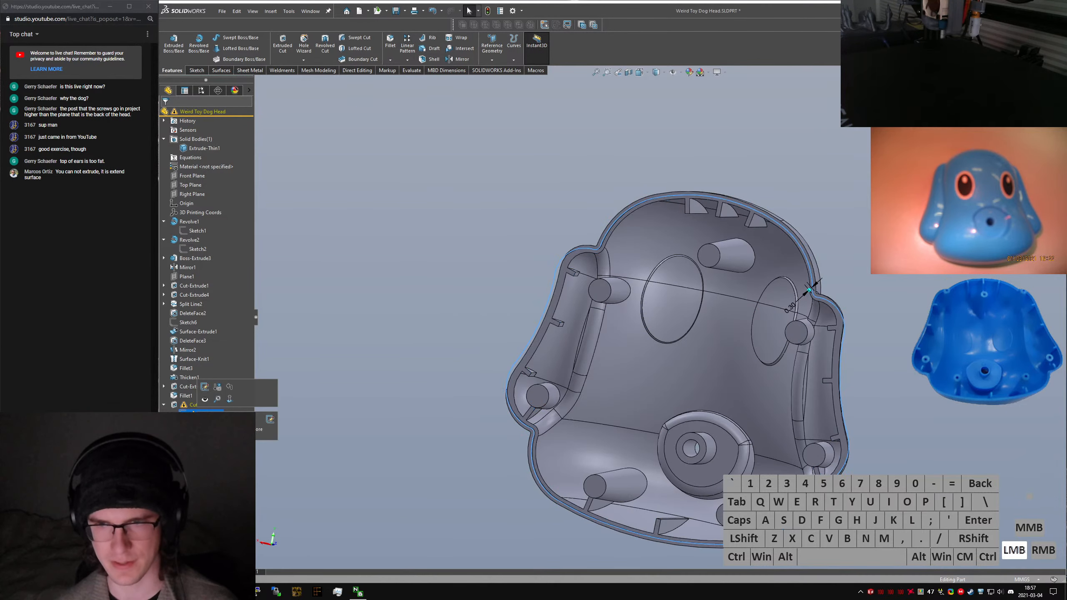
click(1024, 497)
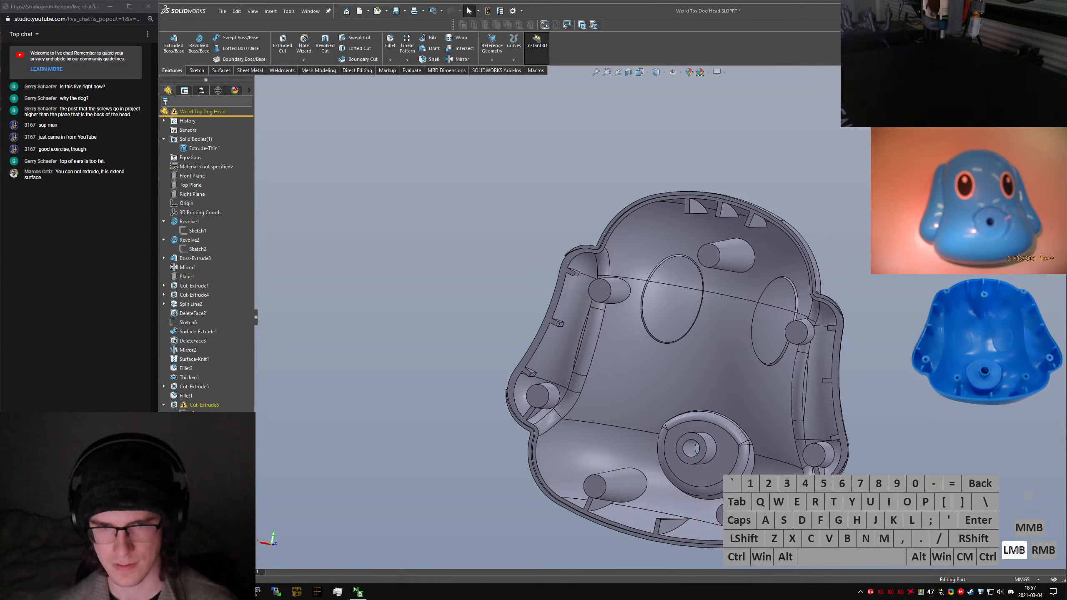
click(200, 413)
key(backslash)
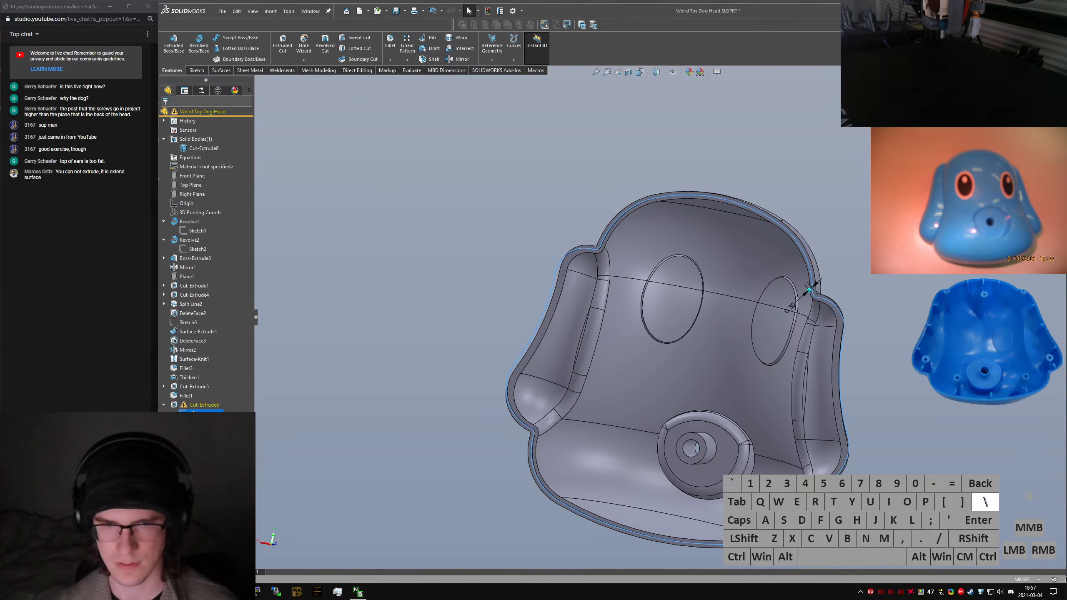
Delete the Cut-Extrude6 rim cut together with its leftover sketch
click(185, 406)
key(Delete)
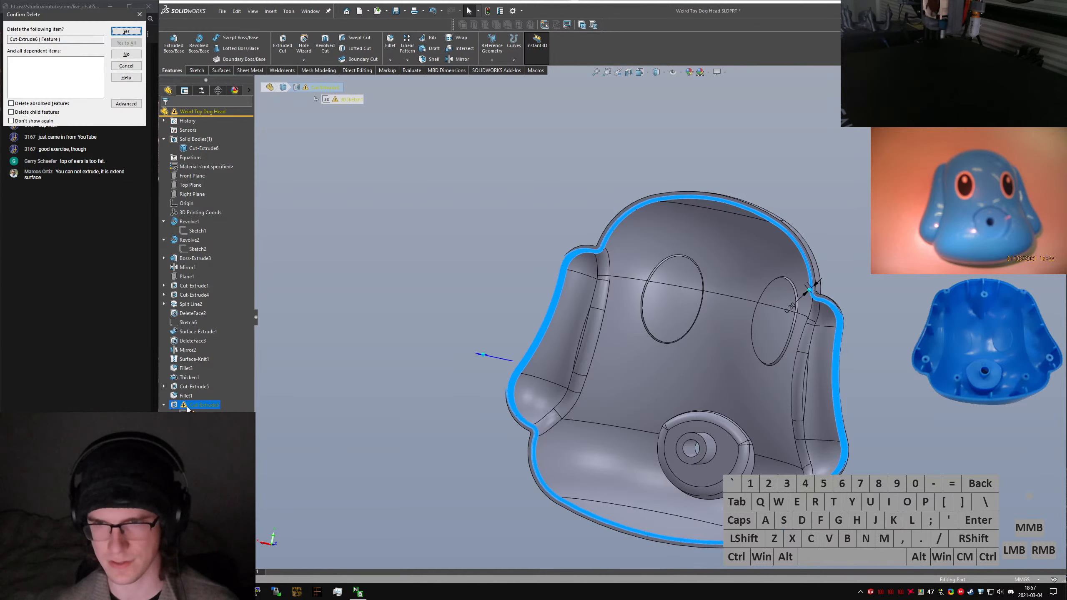
key(Escape)
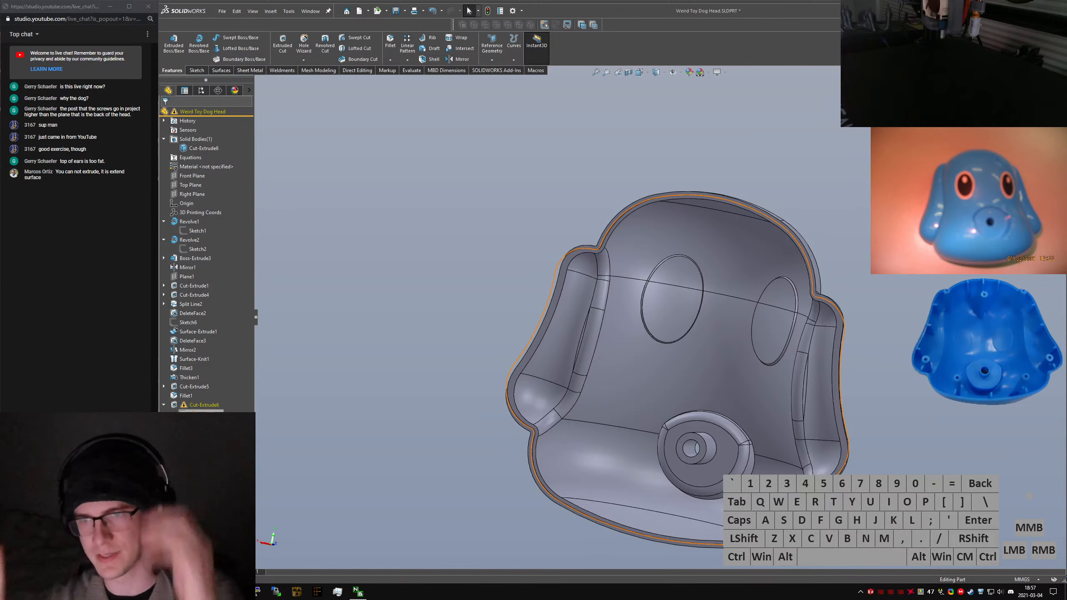
click(198, 404)
key(Return)
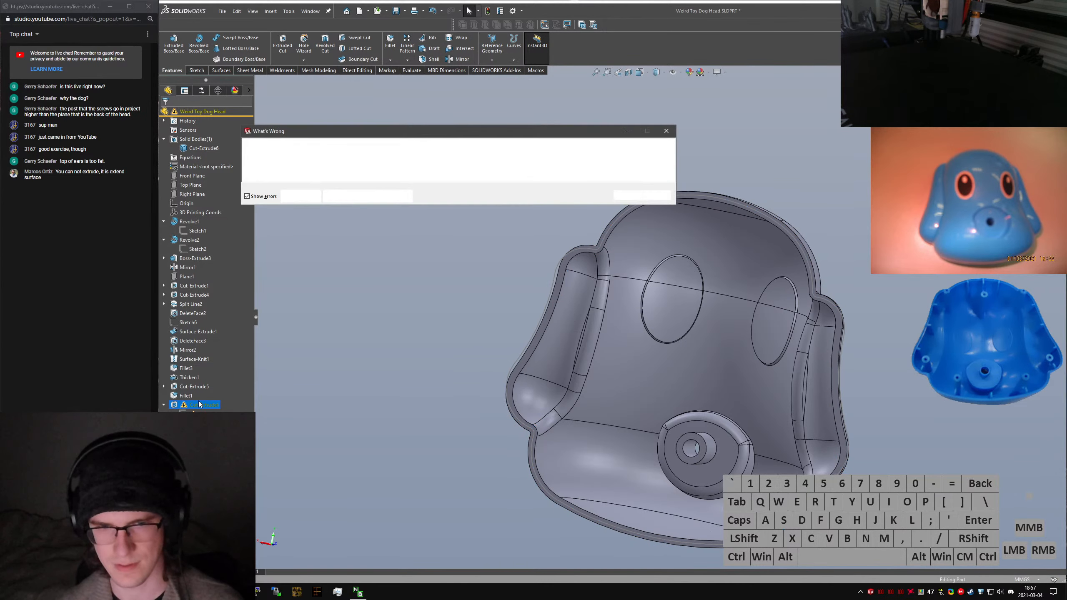
key(Return)
click(200, 404)
key(Return)
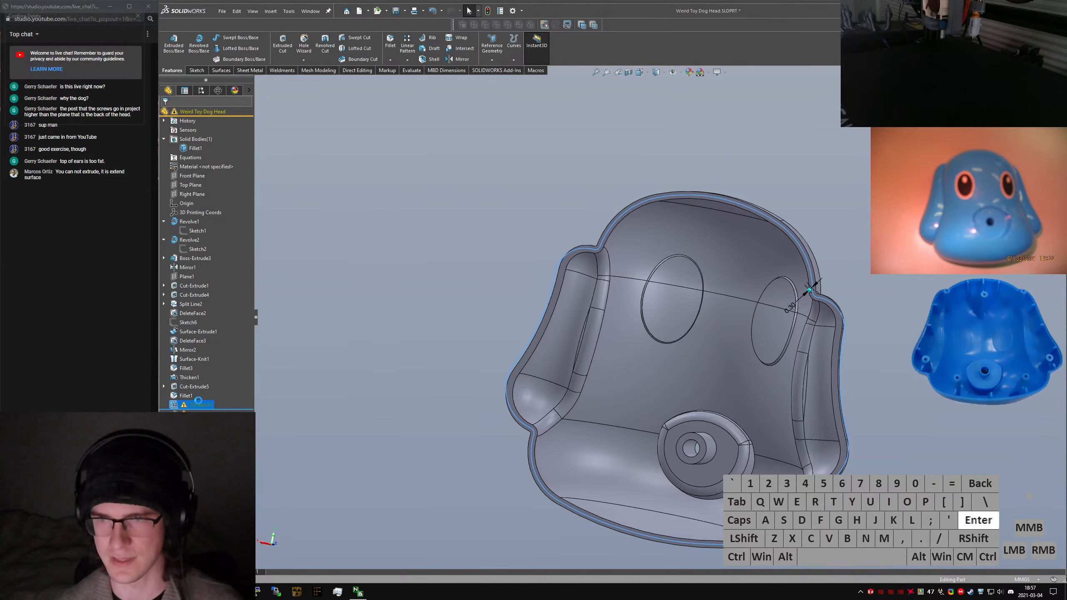
Sketch on the flat back rim face and offset its outline inward as regular, non-construction geometry
click(347, 286)
text(sketch)
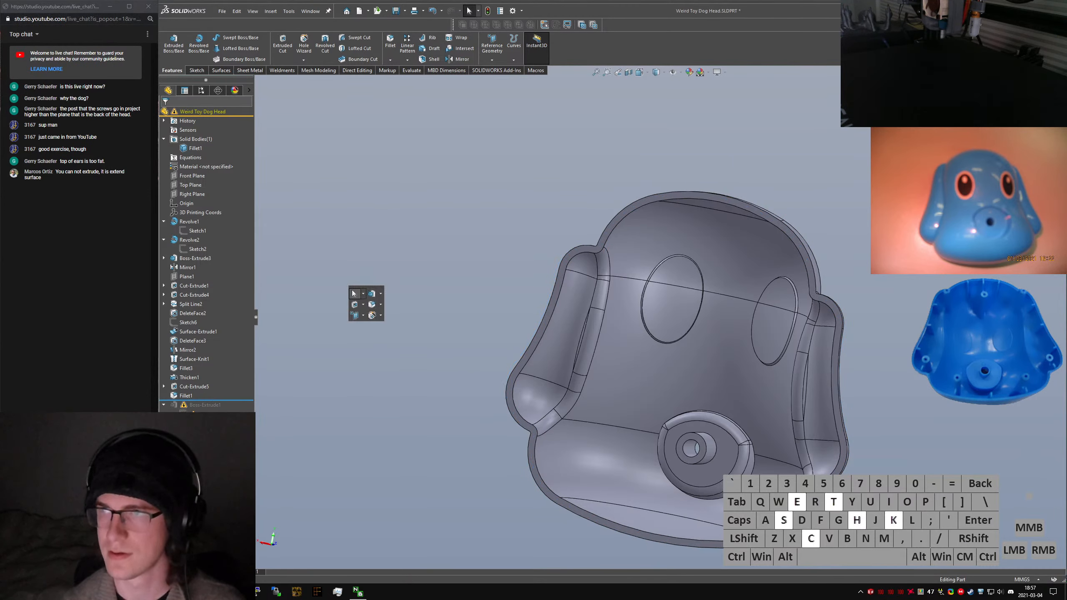
key(Return)
click(577, 250)
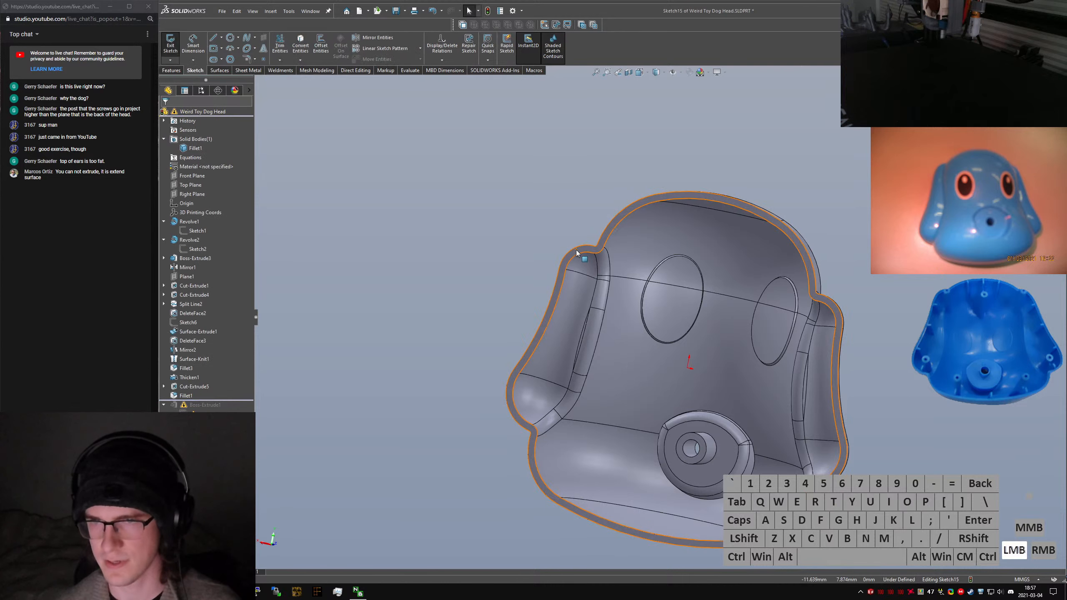
click(576, 251)
click(321, 46)
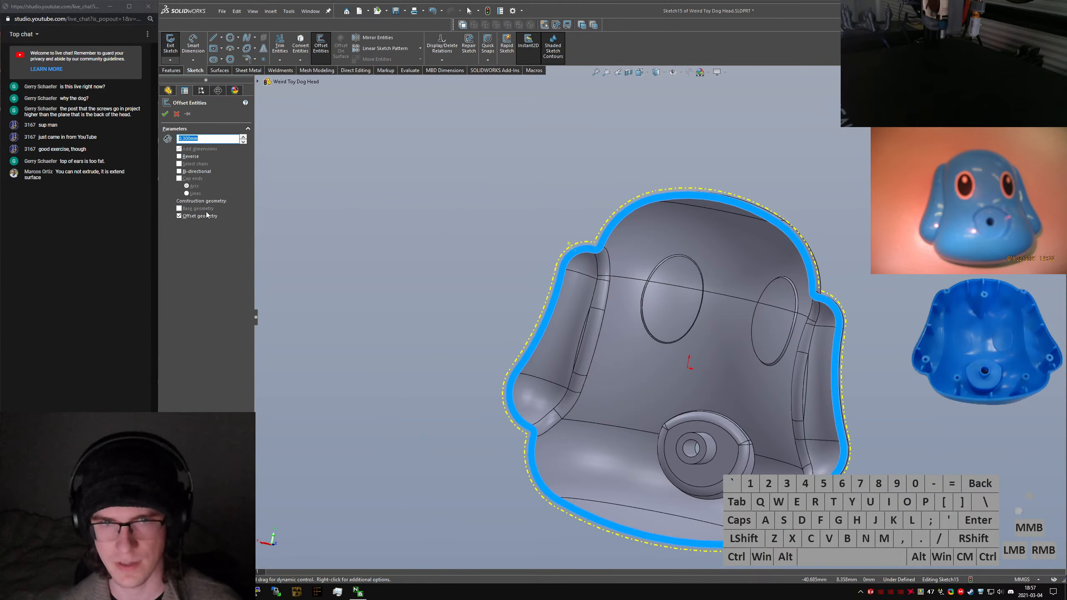
click(179, 156)
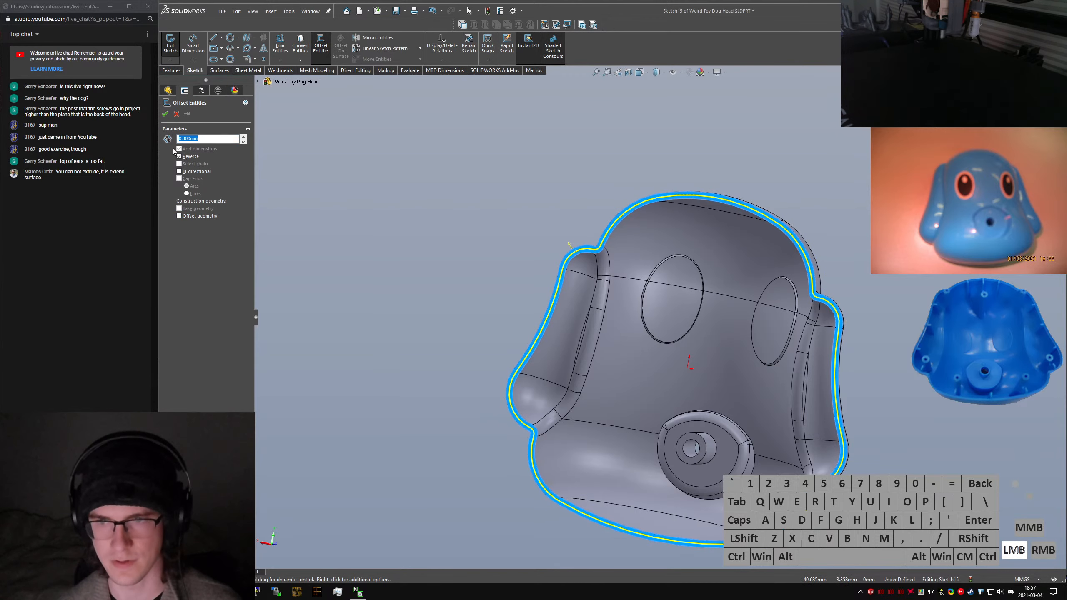
click(165, 115)
Cut-extrude the offset rim sketch to a blind depth of 1 mm and roll the history forward to include Boss-Extrude1
click(177, 58)
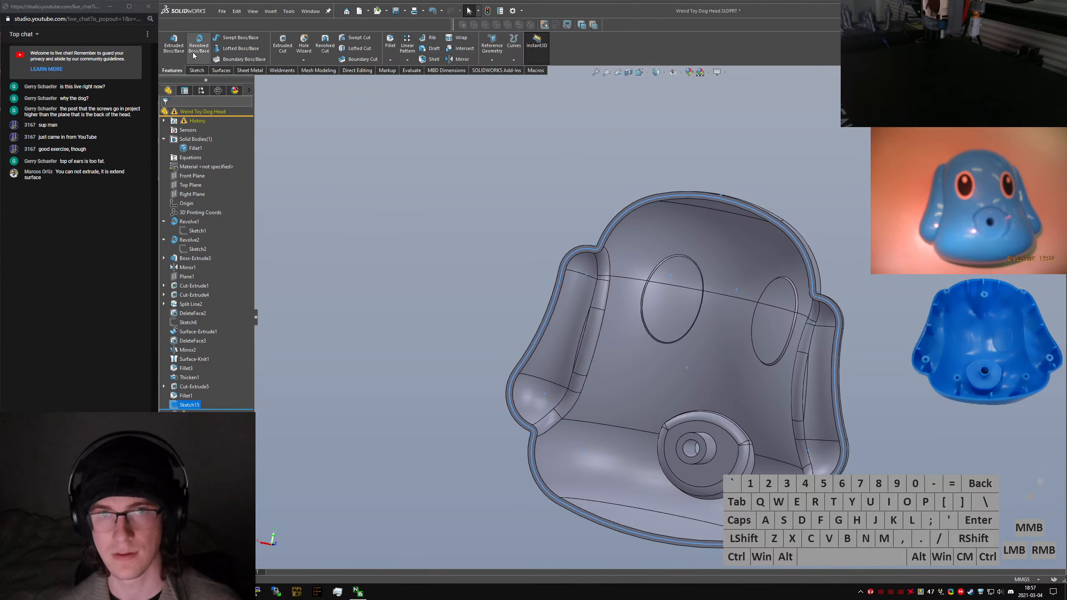
click(283, 51)
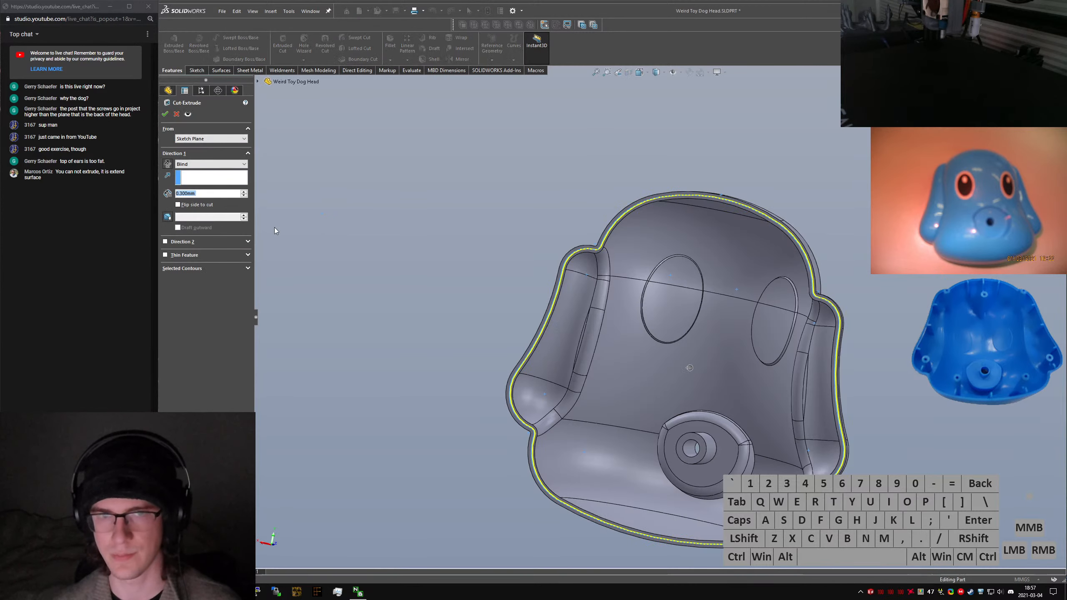
text(1)
key(Return)
key(Return)
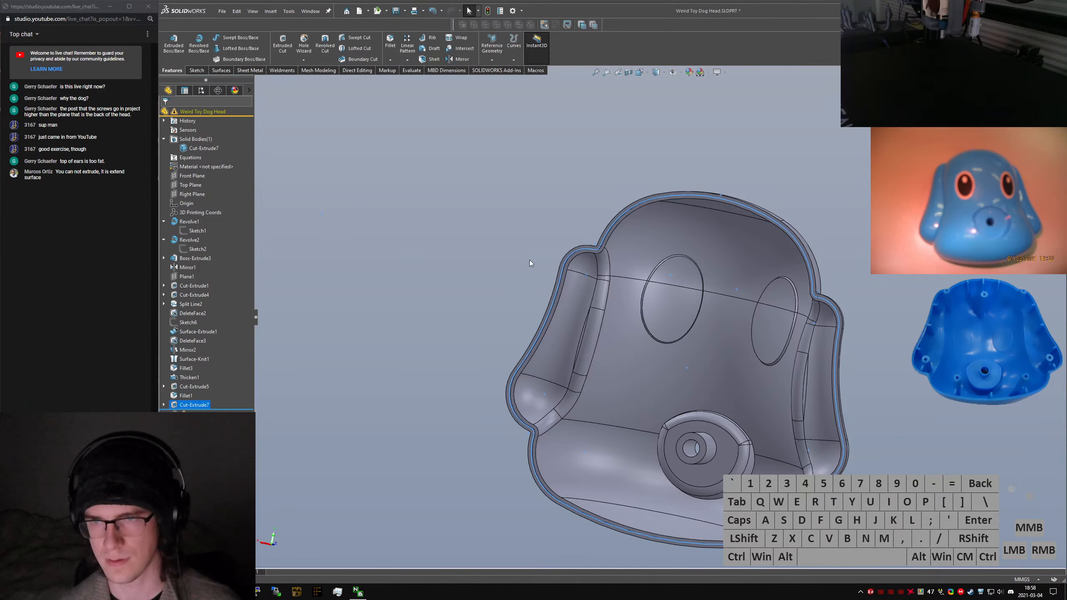
scroll(595, 252, down, 5)
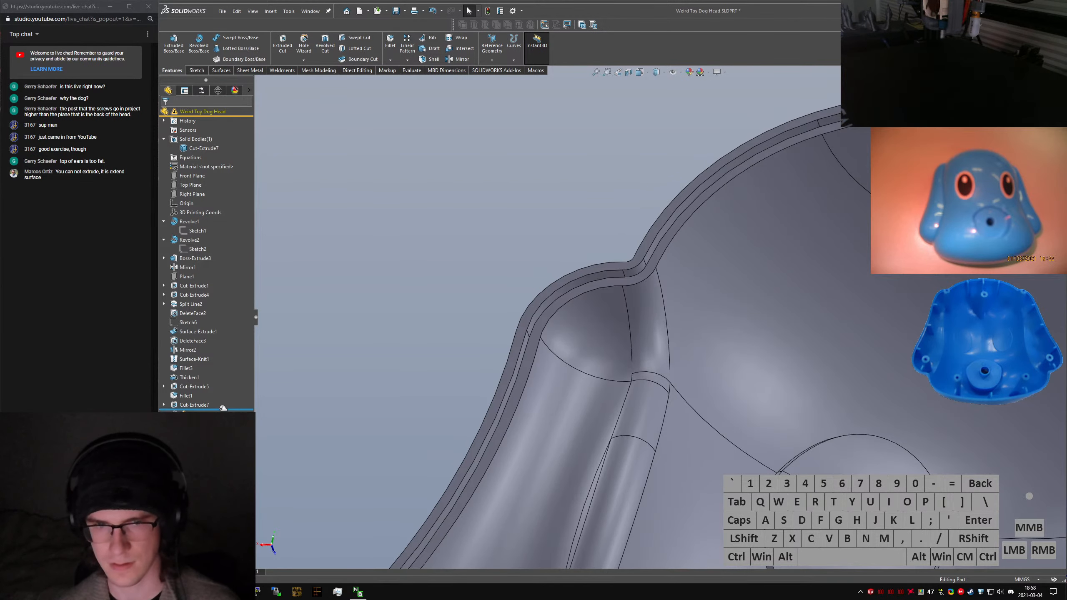
scroll(499, 422, up, 8)
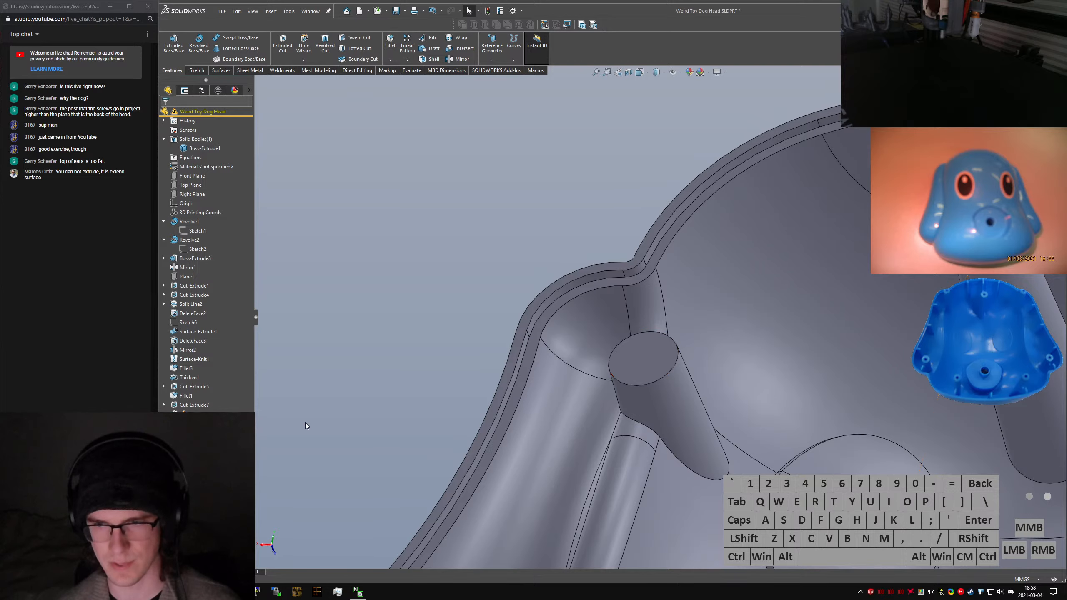
Open the sketch of the Boss-Extrude1 screw bosses and delete the coincident relation on the upper-left boss circle's centre
click(193, 414)
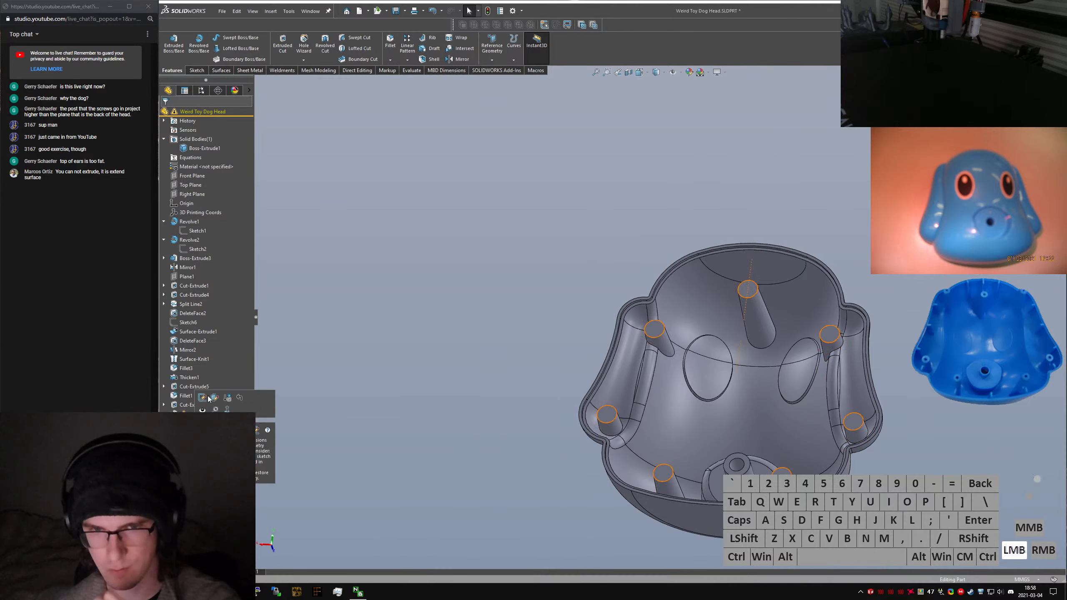
click(202, 399)
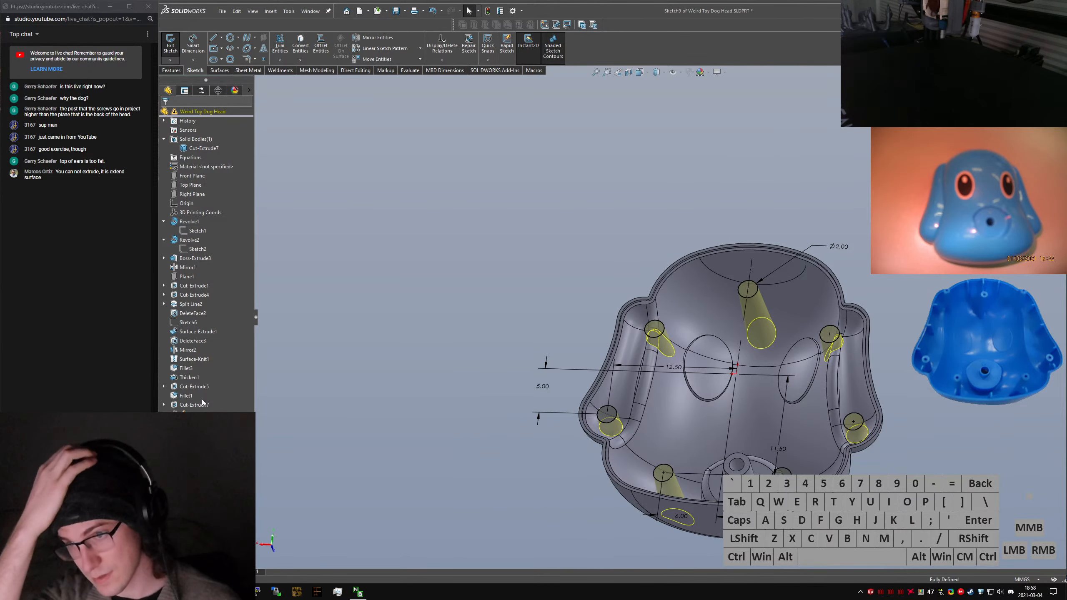
click(654, 329)
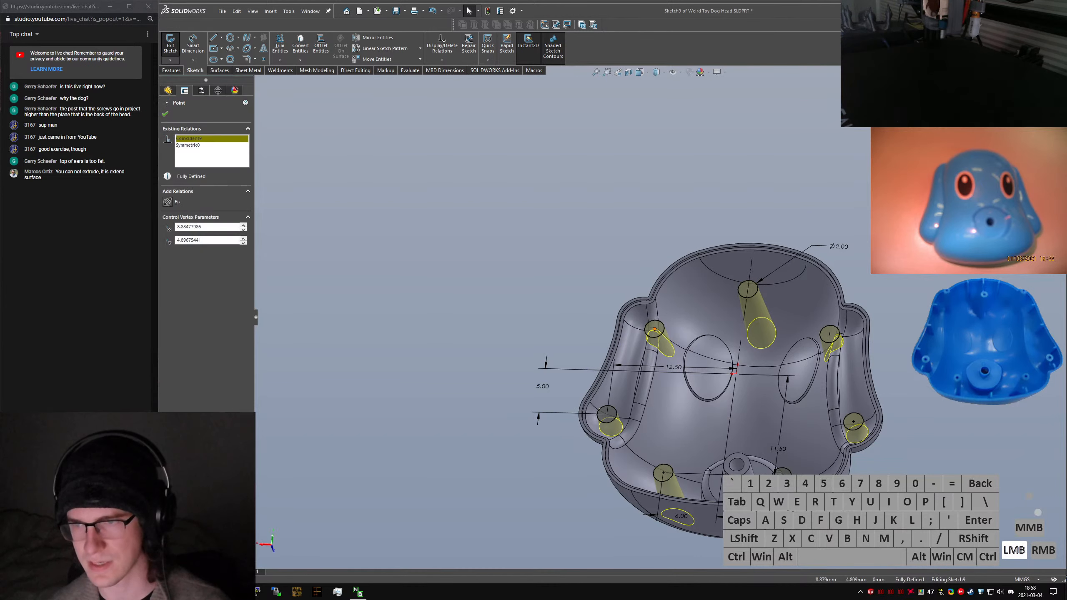
key(Delete)
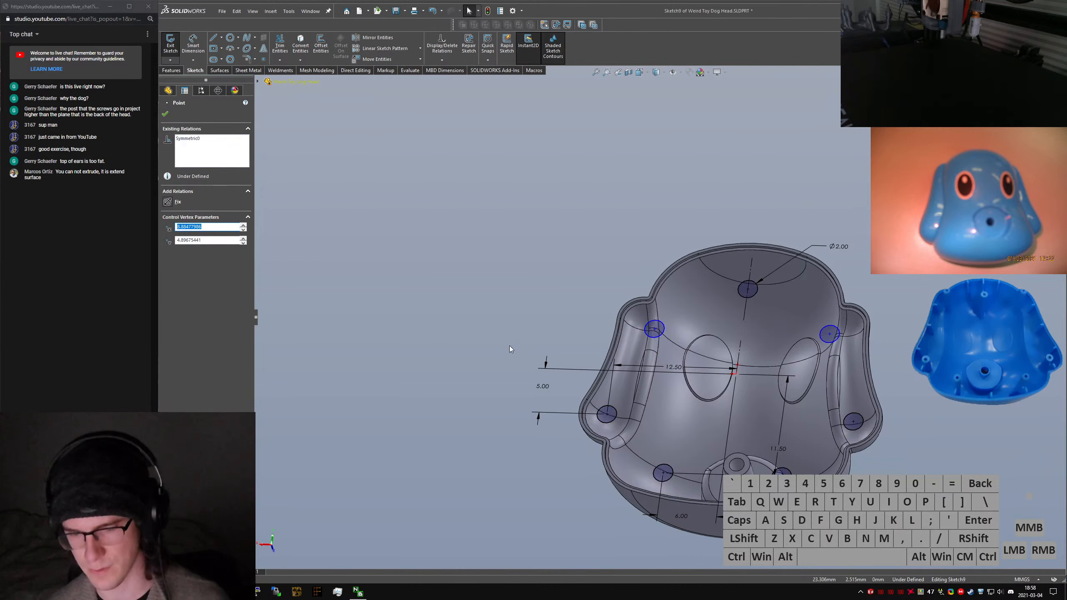
click(491, 323)
Dimension the upper-left boss centre vertically 5 mm from the origin and move the 12.50 dimension lower to make room
key(ctrl+5)
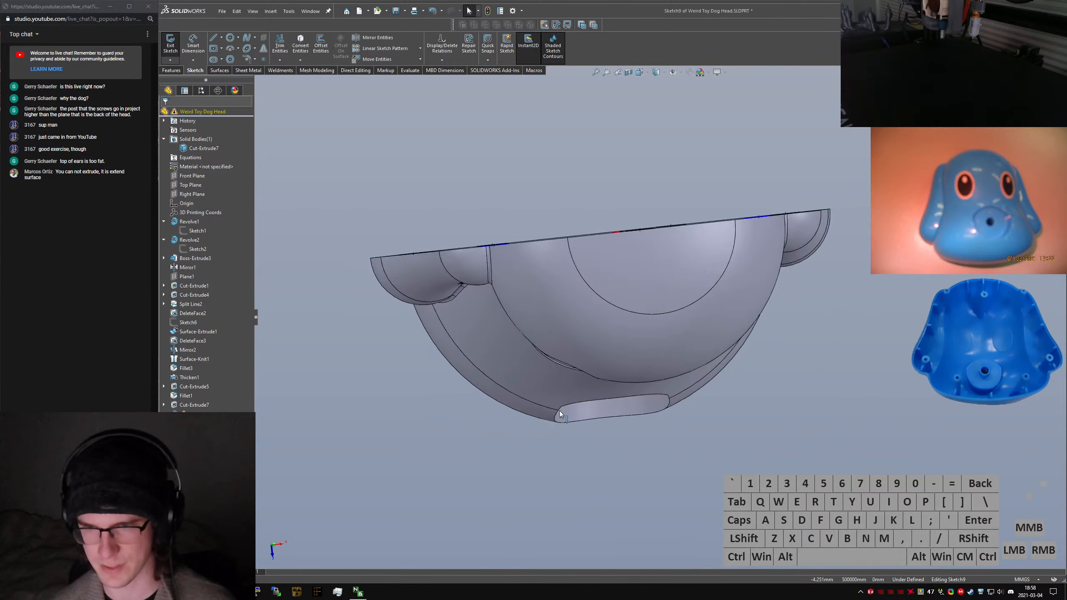
key(ctrl+2)
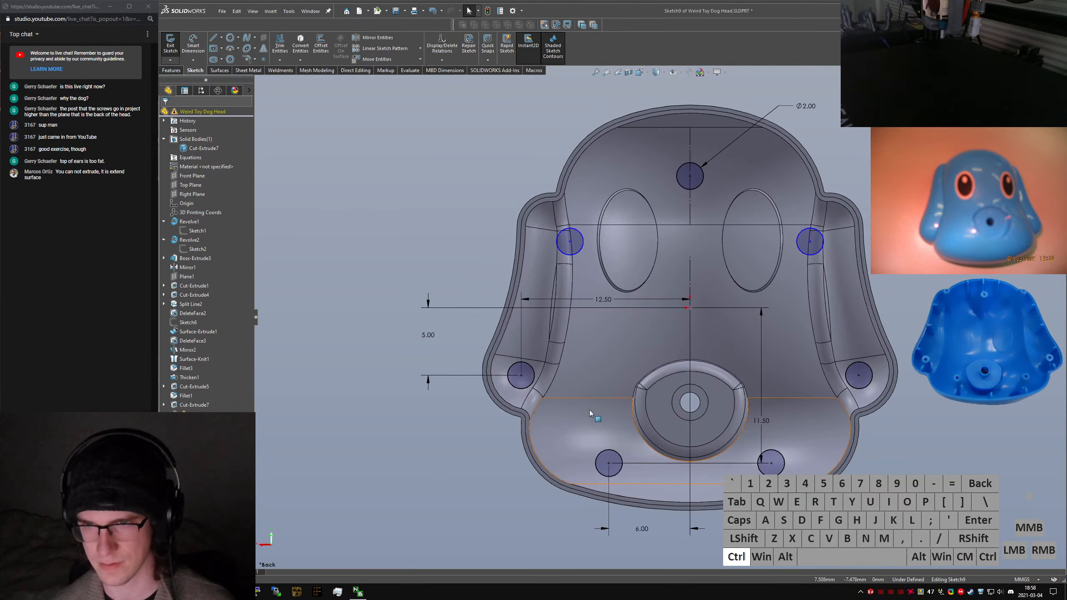
click(689, 307)
click(569, 241)
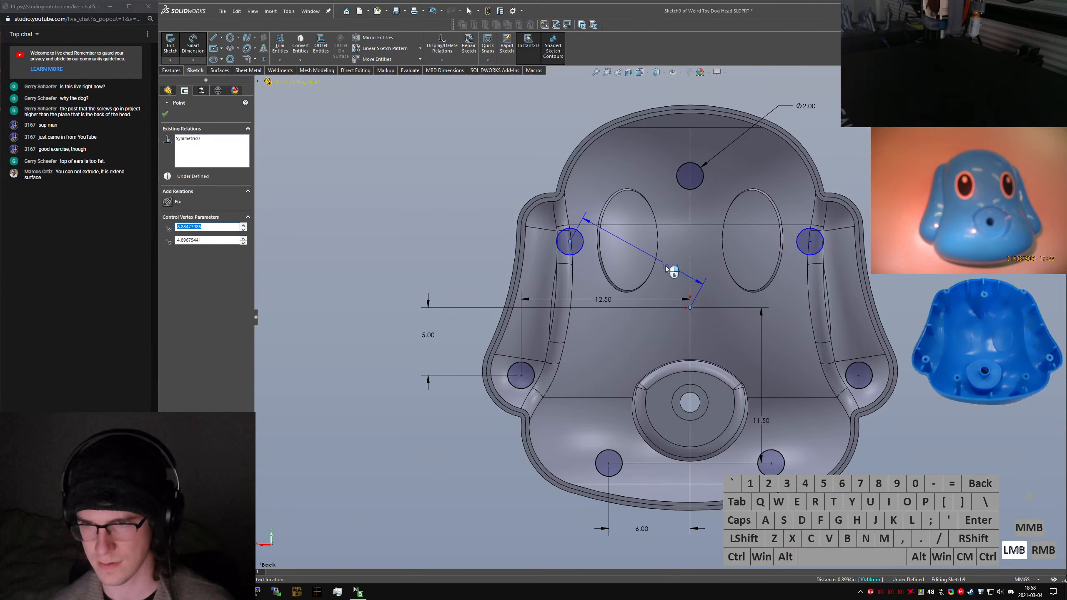
click(710, 272)
text(5441mm)
key(Return)
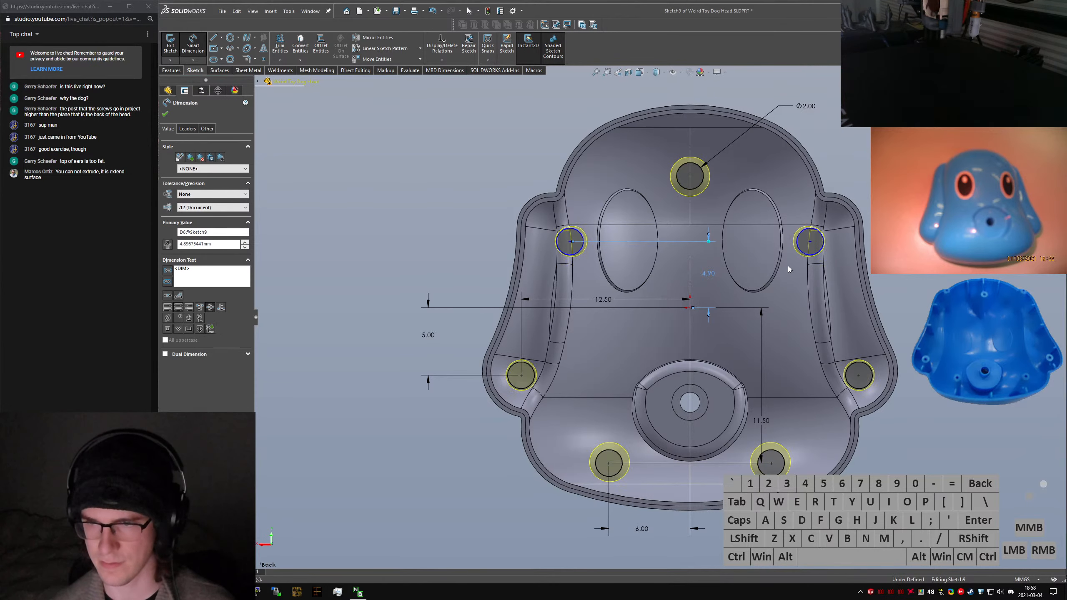
drag(599, 307, 600, 364)
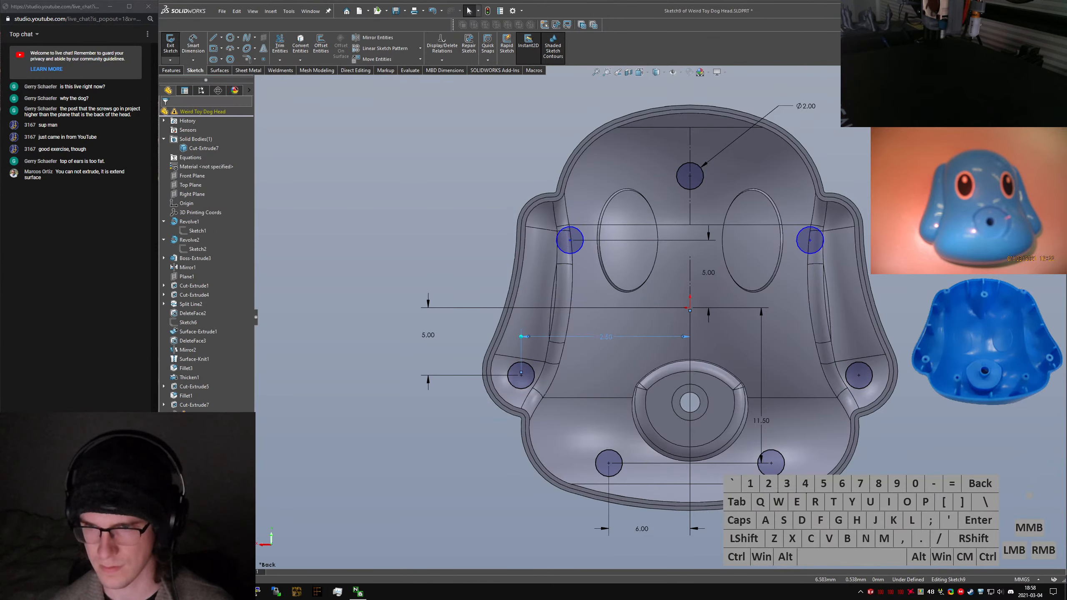
click(990, 411)
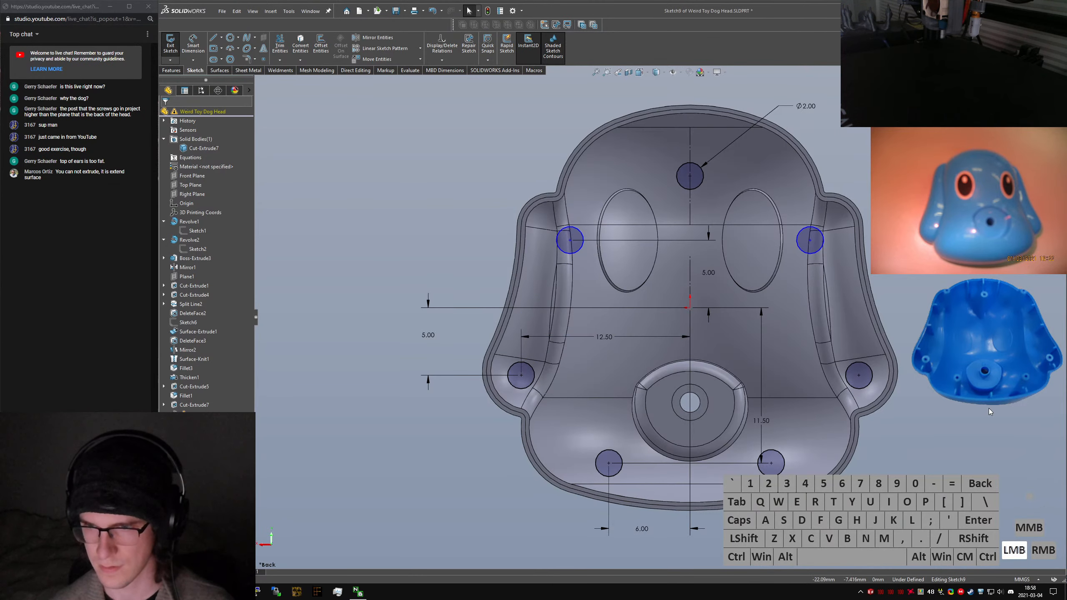
Dimension the upper-left boss centre horizontally 9.5 mm from the origin, place the dimension clear of the others and exit the sketch
click(690, 307)
click(570, 240)
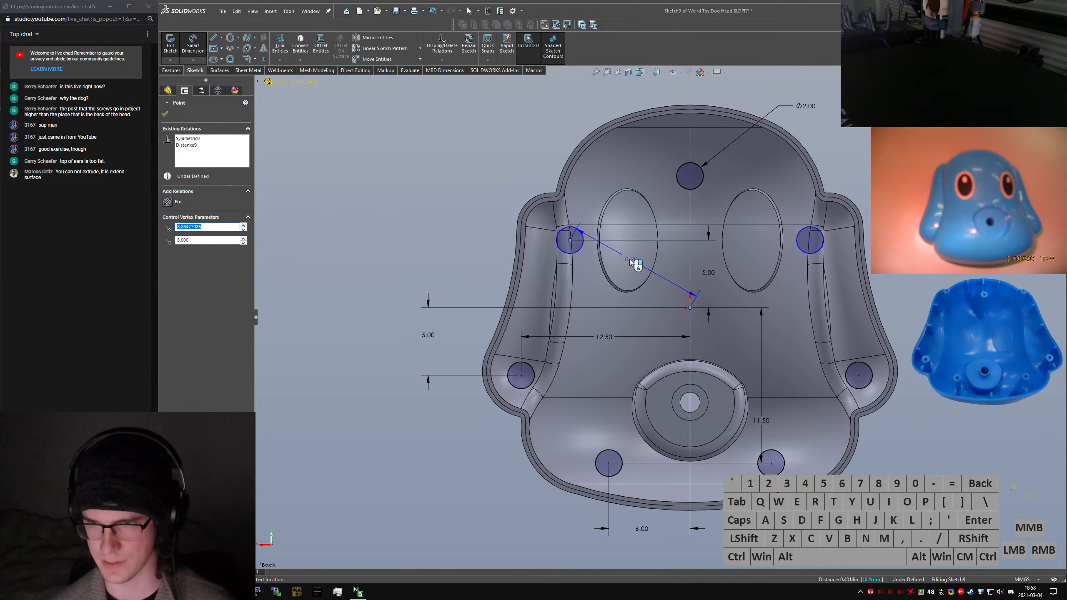
click(631, 329)
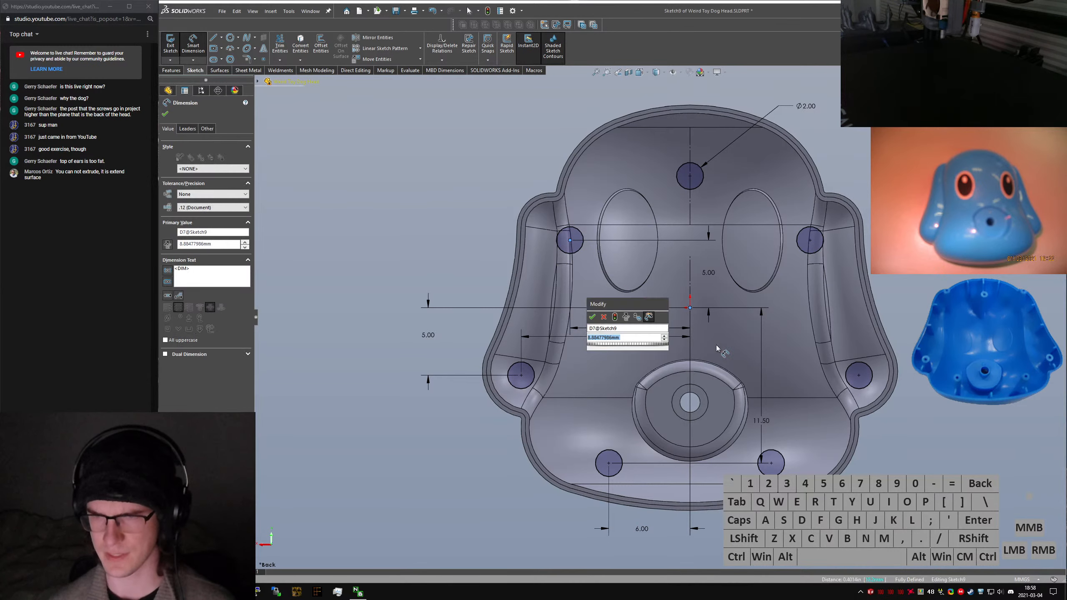
text(9.5)
key(Return)
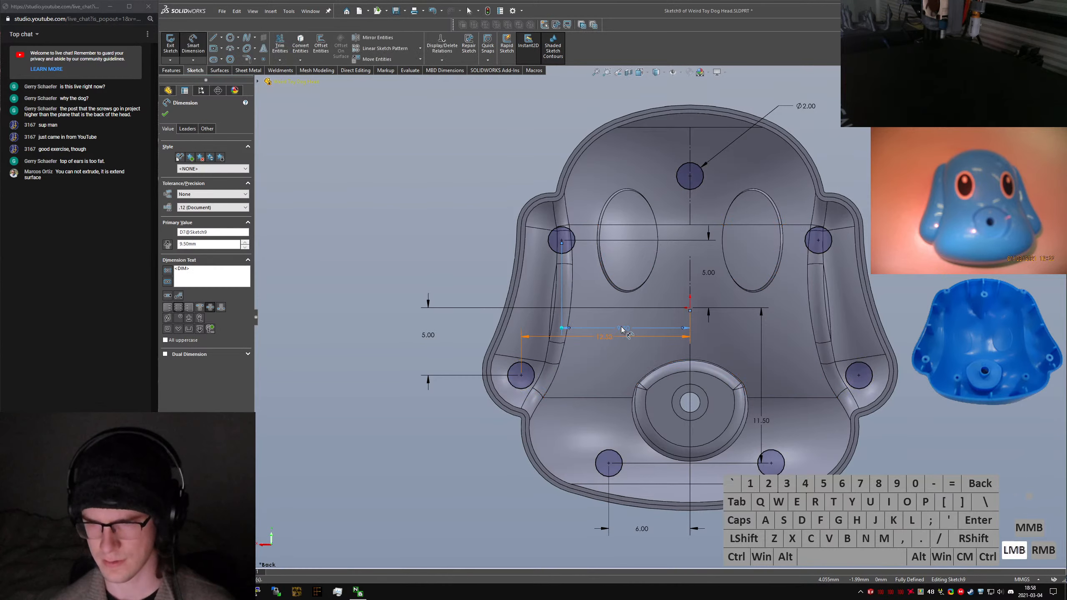
drag(632, 338, 630, 292)
key(Escape)
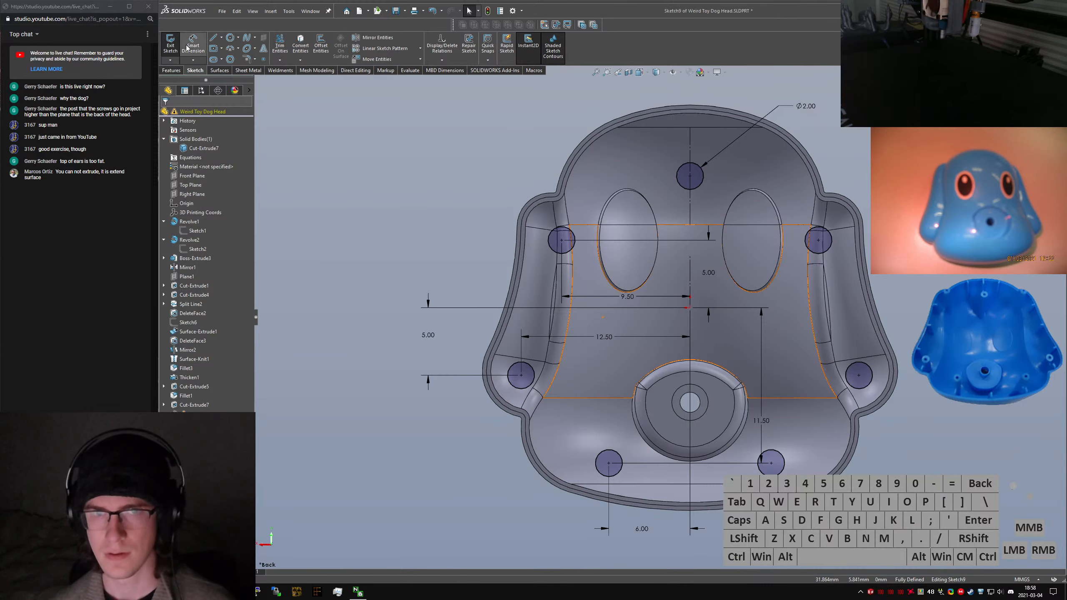
click(171, 44)
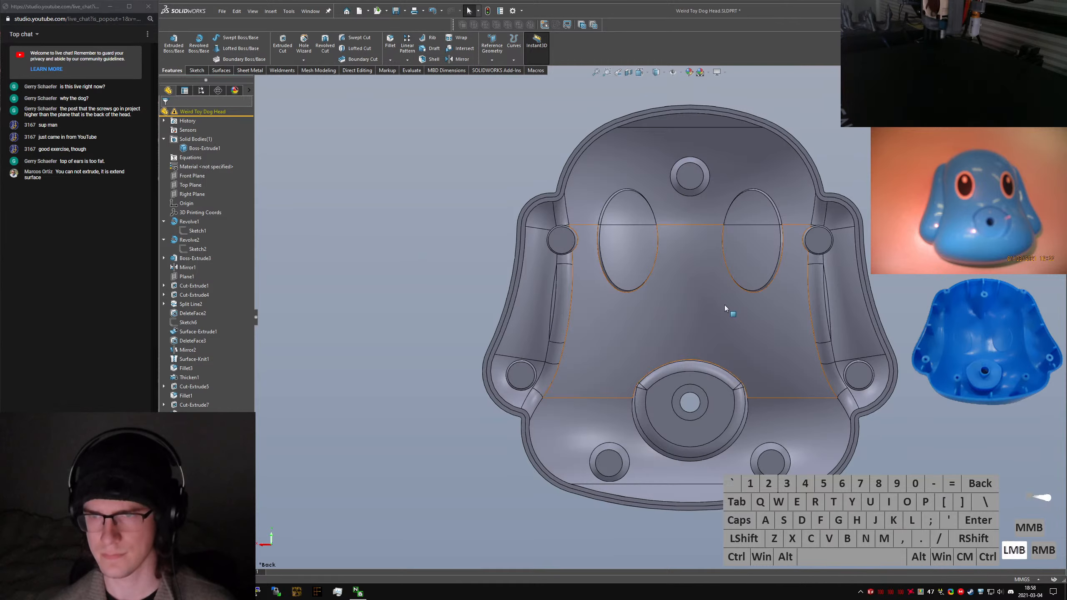
Open the sketch of the Extrude-Thin1 ribs for editing and view it from the back
middle_drag(724, 306, 659, 317)
click(636, 543)
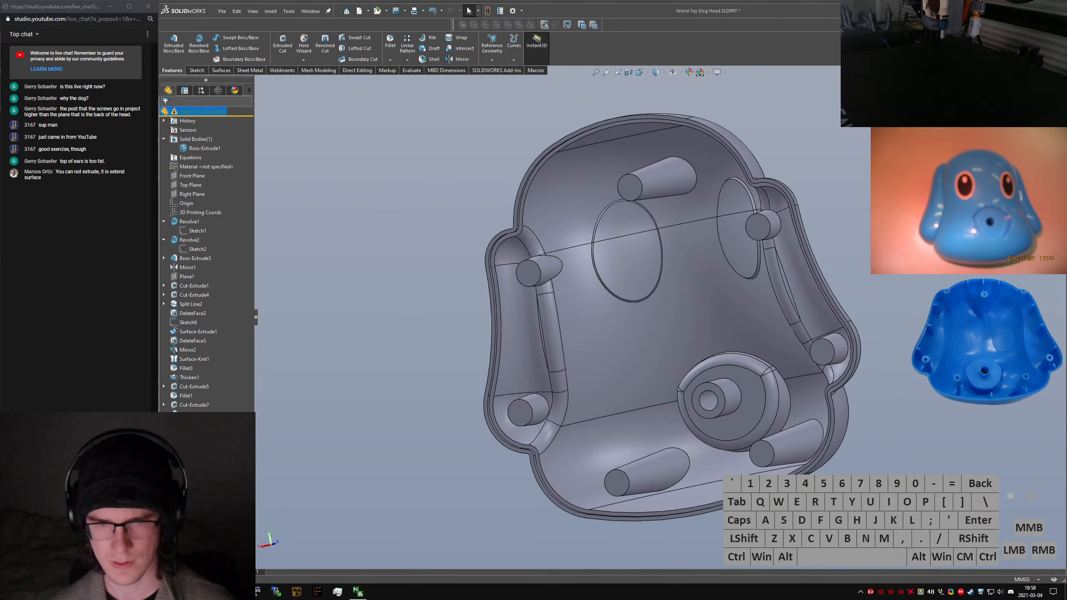
click(210, 469)
click(227, 448)
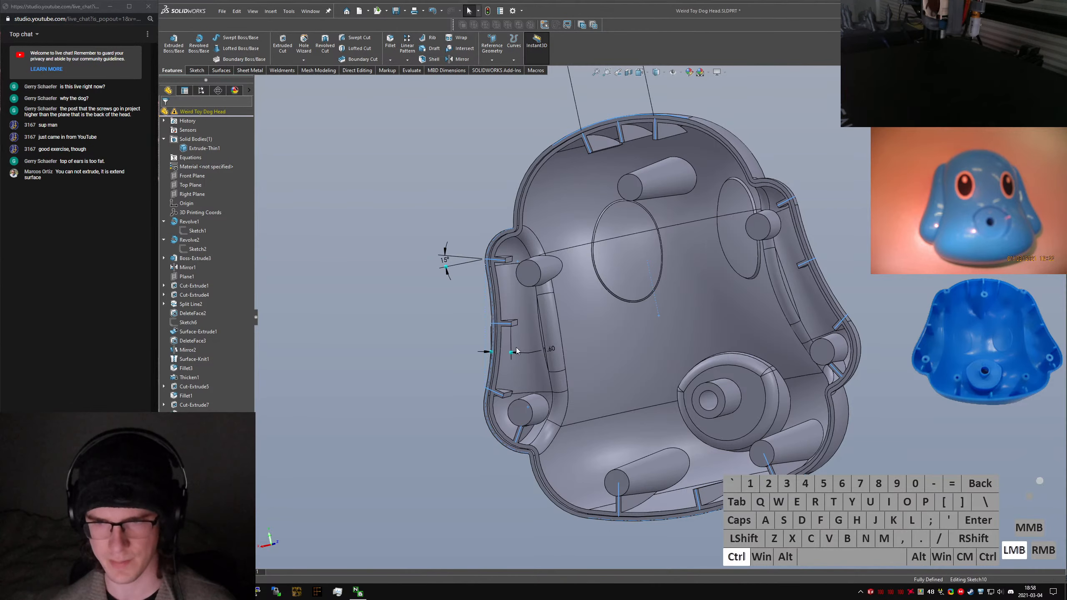
key(ctrl+1)
key(ctrl+2)
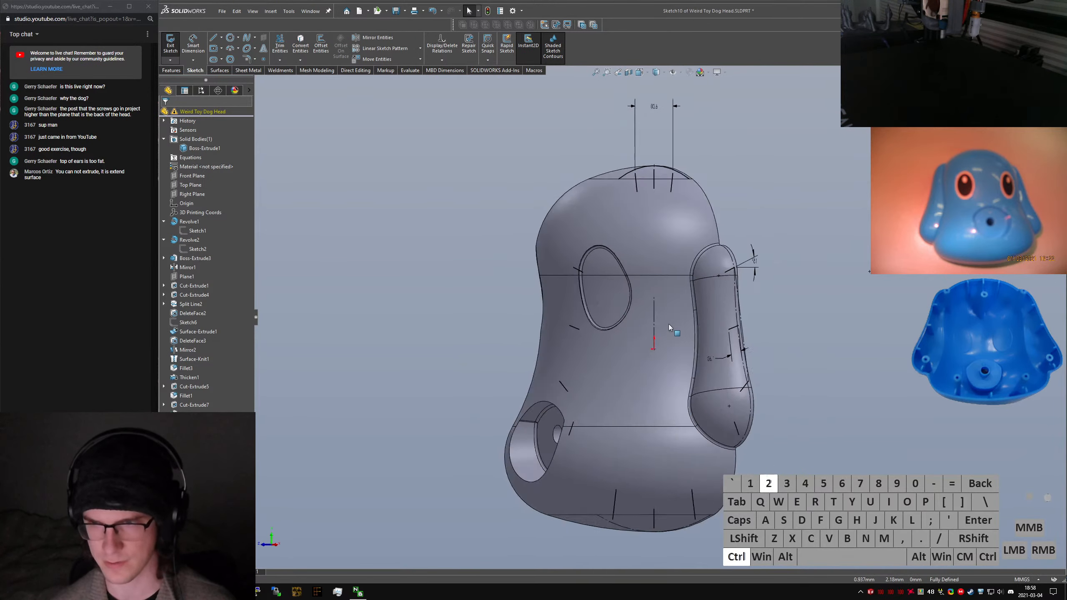
Delete the coincident relation on the upper-left ear rib's outer endpoint and move that endpoint onto the rim's step edge
click(532, 244)
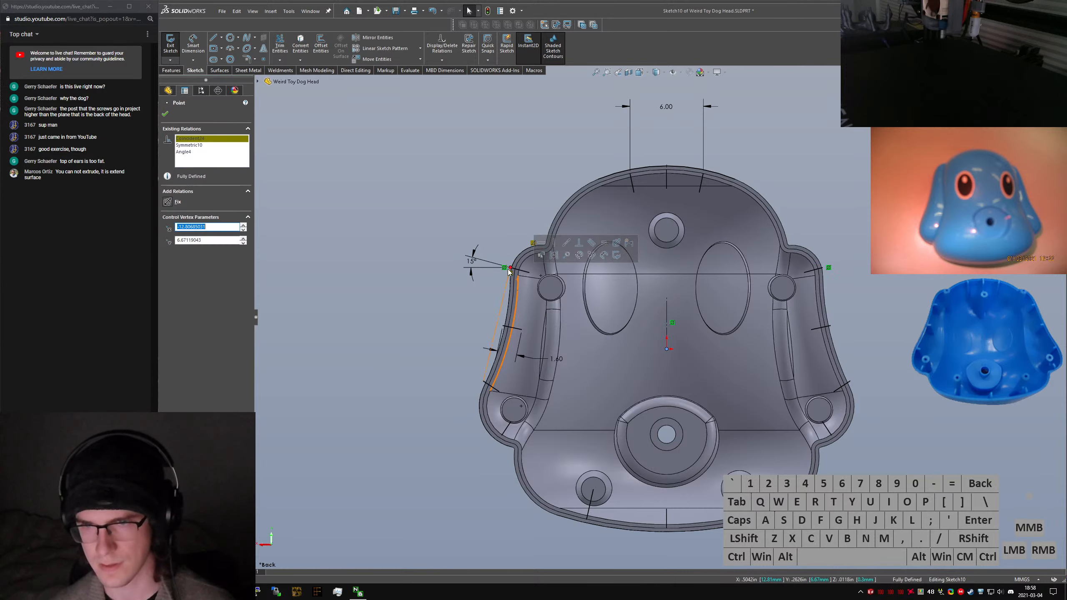
click(532, 244)
key(Delete)
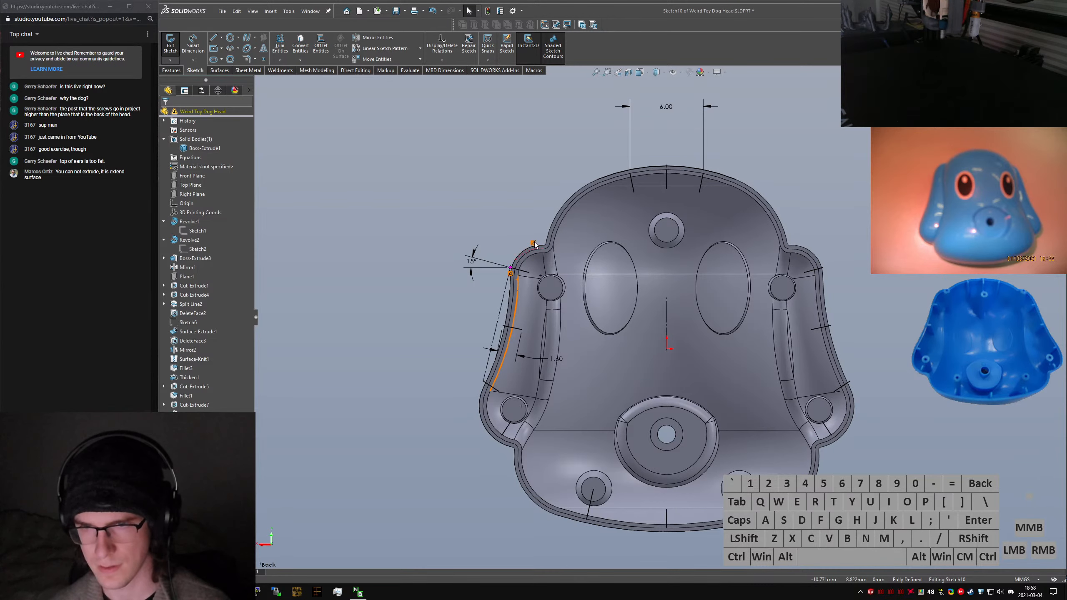
click(520, 263)
scroll(496, 265, down, 4)
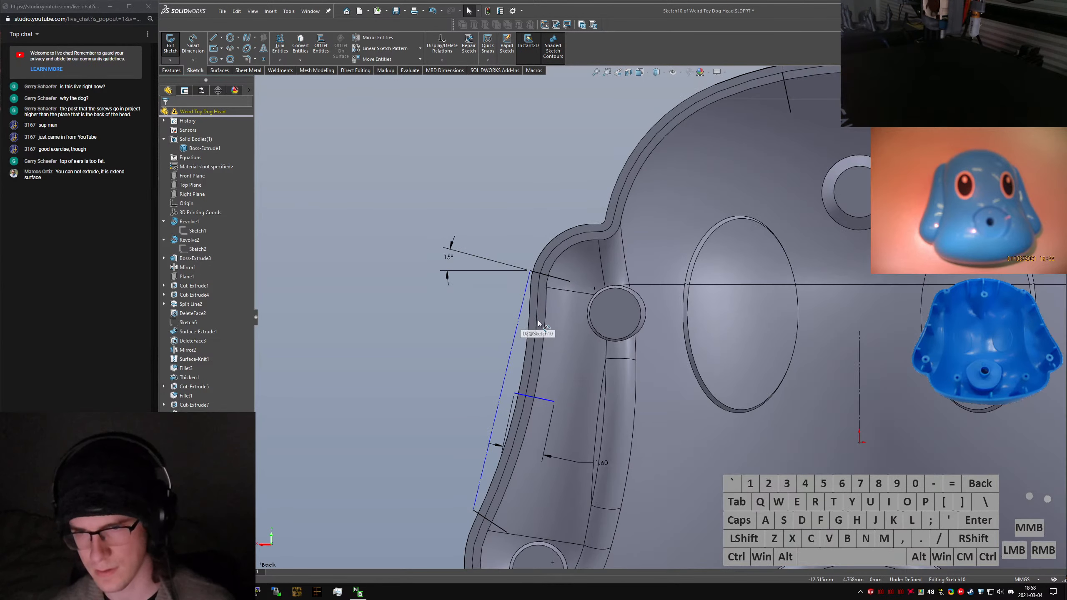
click(530, 329)
click(385, 296)
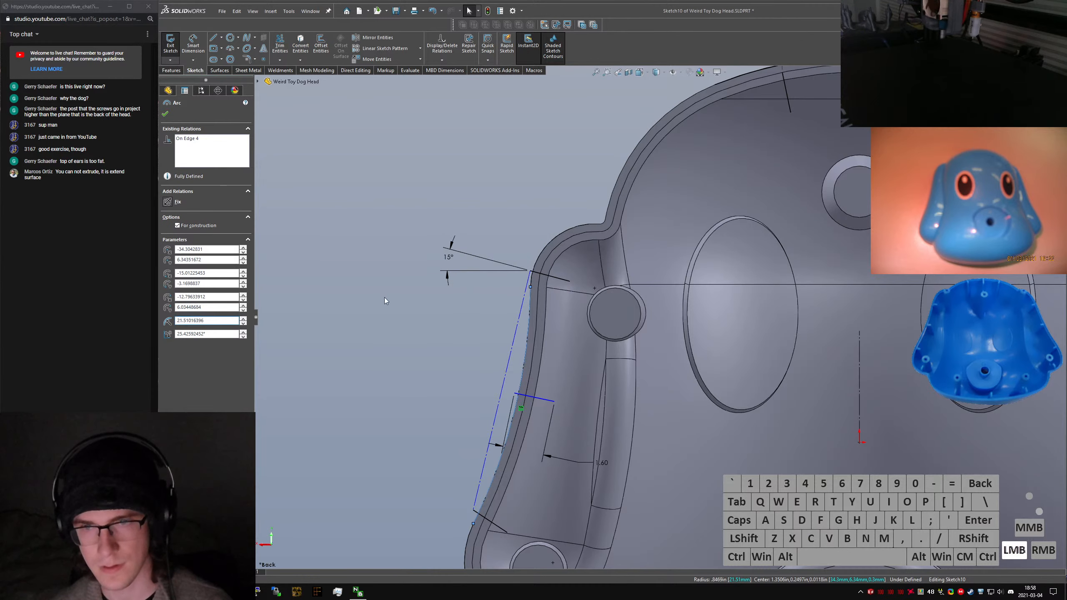
scroll(508, 358, up, 2)
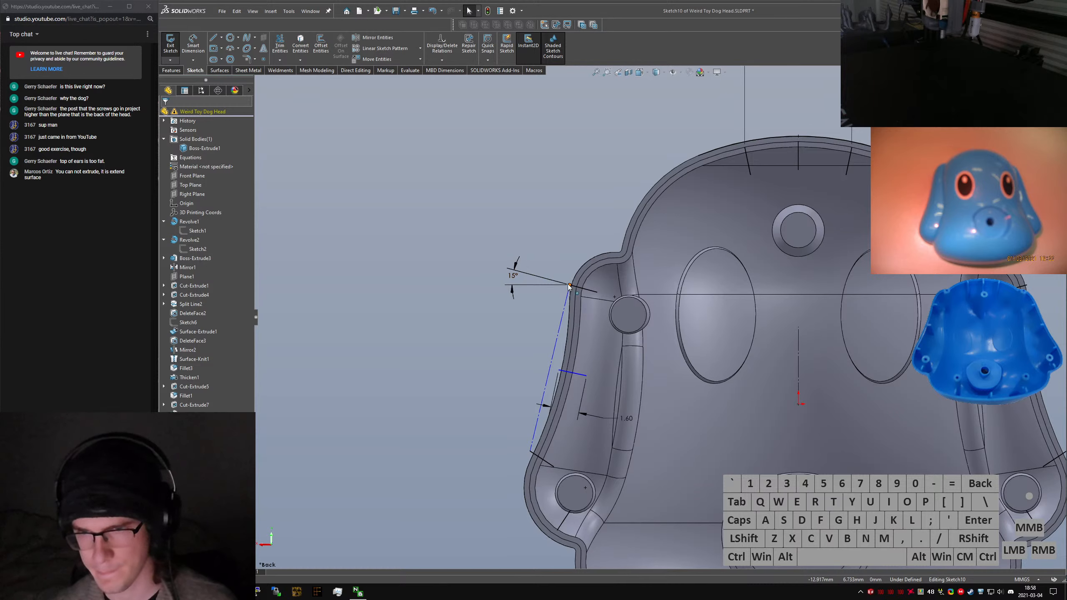
drag(569, 286, 576, 287)
click(495, 349)
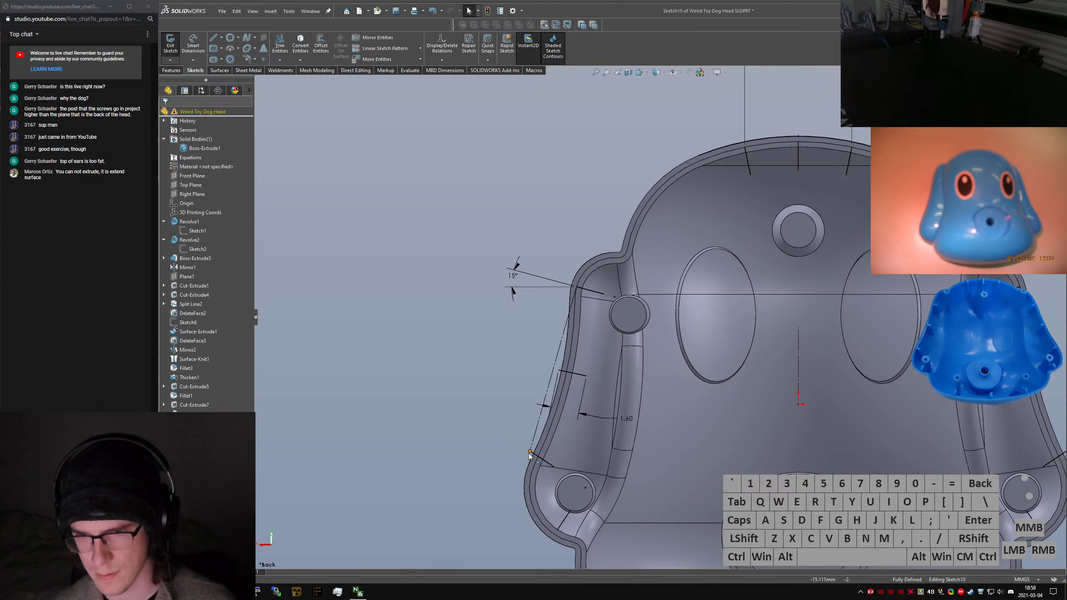
Free the lower-left ear rib's outer endpoint from its coincident relation and place it on the rim's step edge
drag(530, 452, 546, 463)
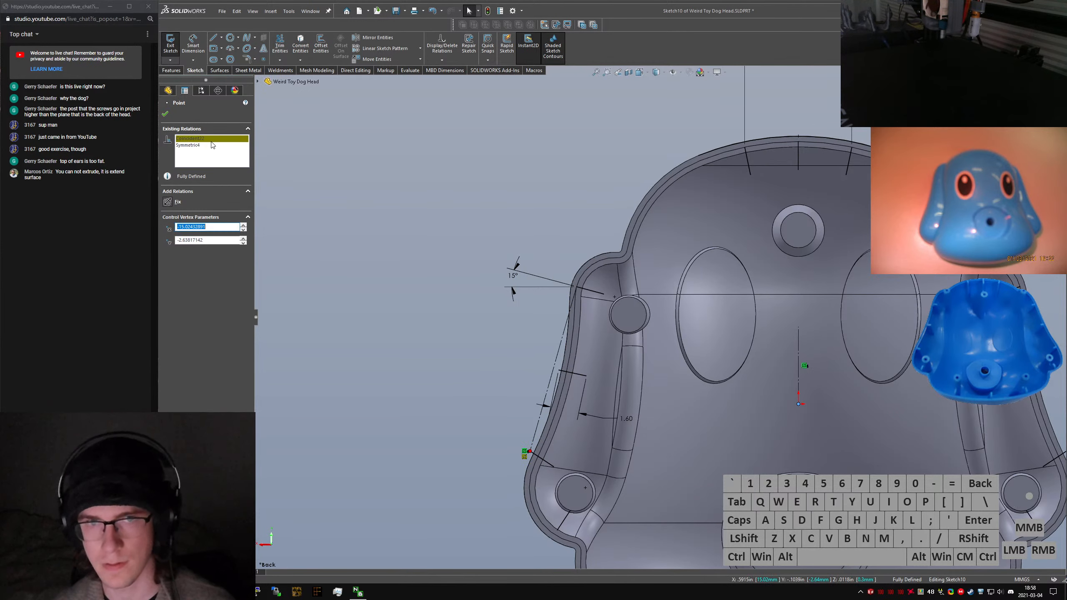
key(Delete)
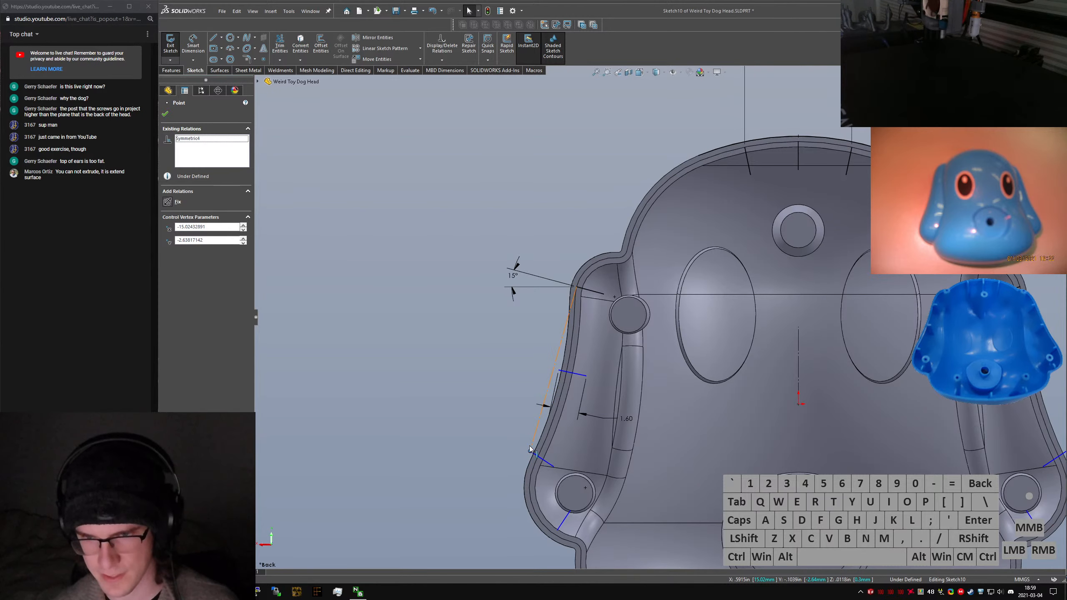
drag(530, 452, 541, 466)
click(488, 420)
Replace the coincident relation on the middle left ear rib's outer endpoint by attaching it to the rim's step edge
click(558, 377)
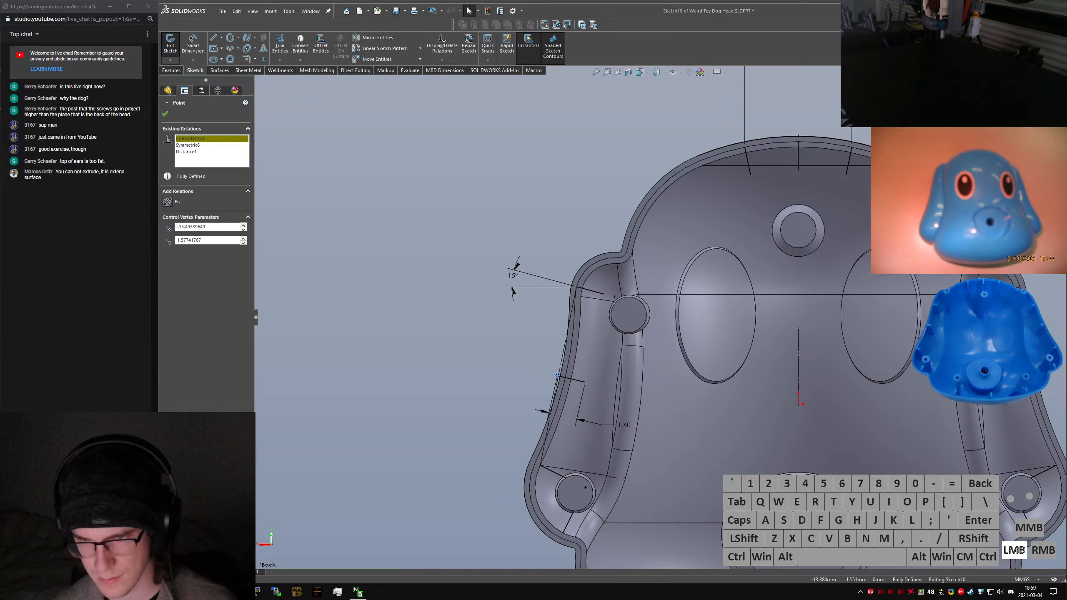
click(197, 139)
key(Delete)
drag(559, 374, 566, 378)
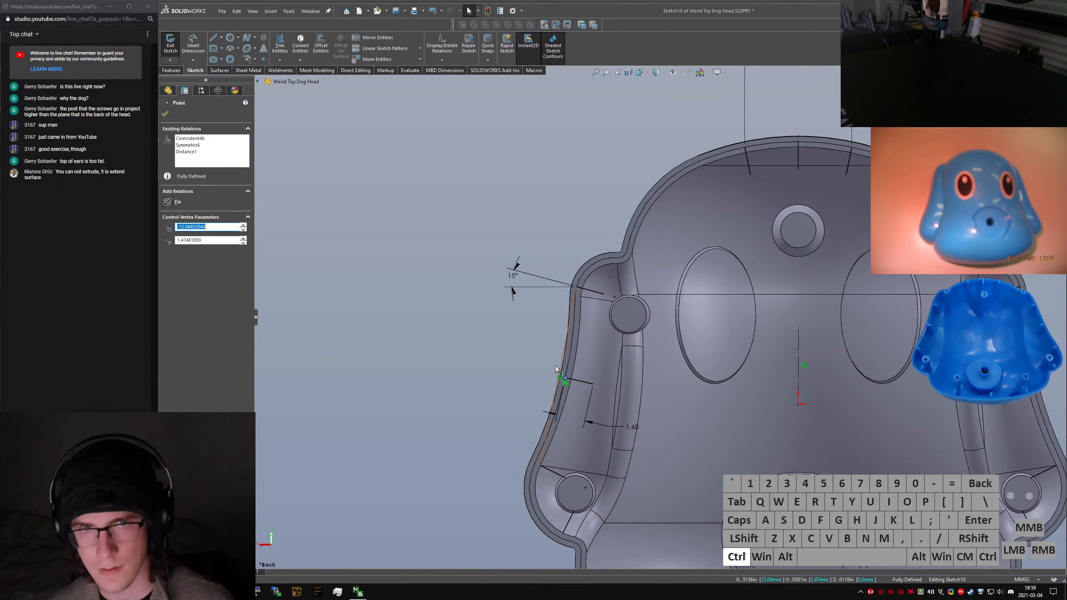
click(508, 352)
Reattach the outer endpoints of the ribs at the top of the head to the rim's step edge
click(746, 148)
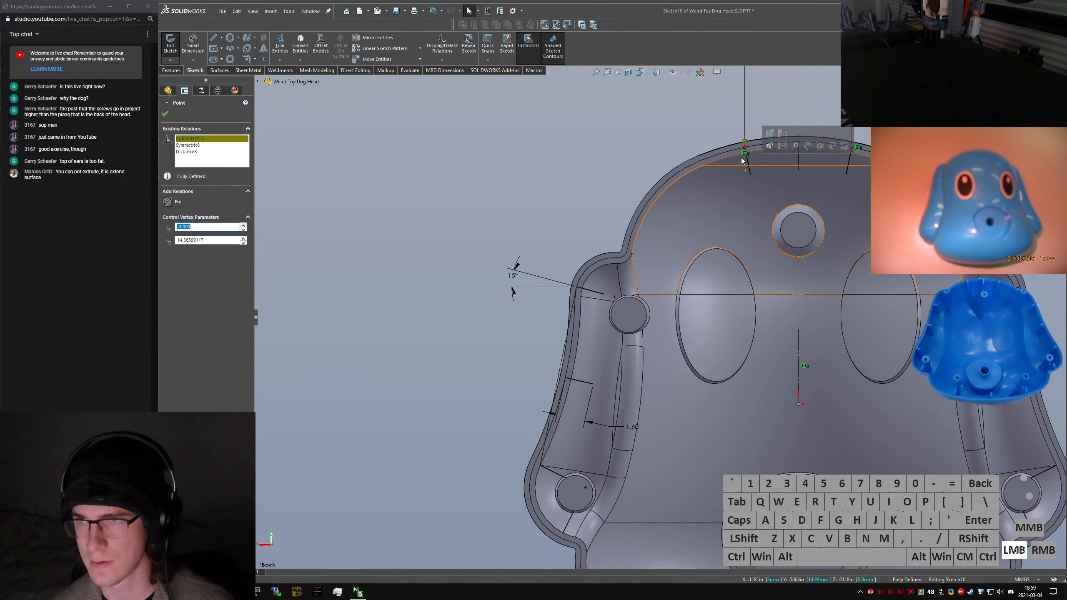
mouse_move(744, 168)
mouse_down()
mouse_move(746, 150)
mouse_move(798, 148)
mouse_move(793, 168)
mouse_move(796, 141)
mouse_up()
click(799, 142)
click(770, 111)
scroll(782, 154, up, 3)
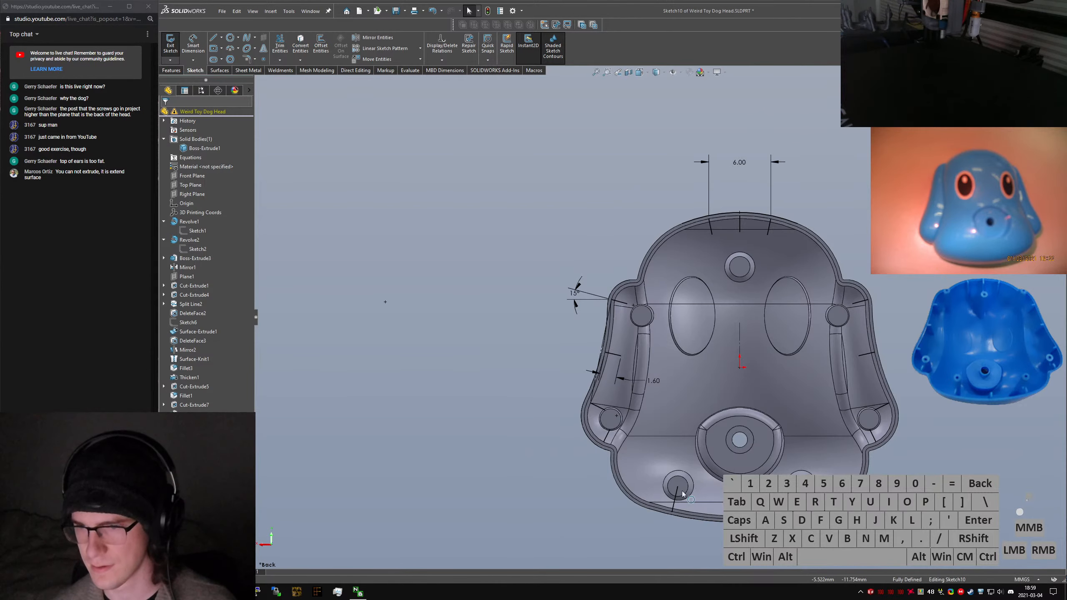
Delete the coincident relation on the bottom-left boss rib's outer endpoint and make that endpoint coincident with the rim's step edge
scroll(683, 494, down, 3)
click(652, 471)
click(658, 474)
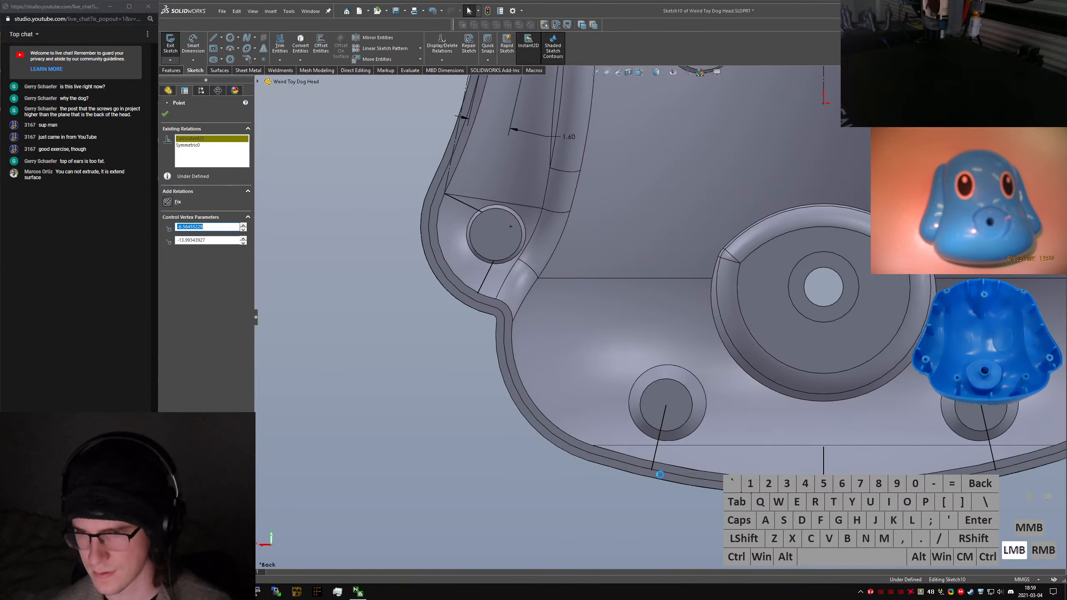
key(Delete)
ctrl+click(657, 473)
click(654, 509)
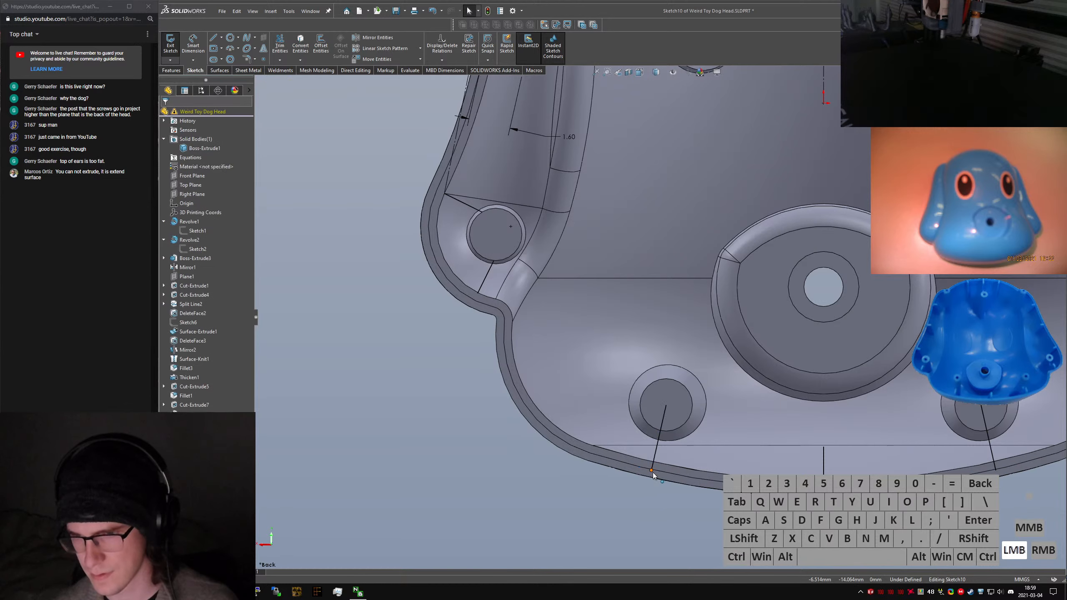
click(652, 470)
ctrl+click(648, 470)
key(alt+d)
click(425, 405)
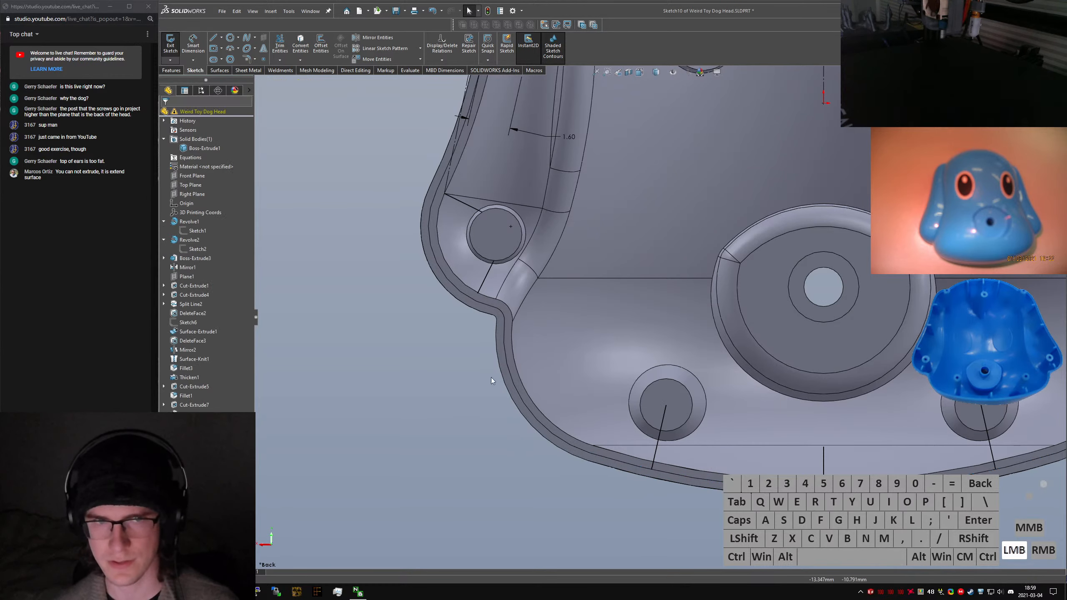
Delete the coincident relation on the outer endpoint of the lower-left ear boss rib and make it coincident with the rim's step edge
click(477, 293)
drag(478, 293, 478, 302)
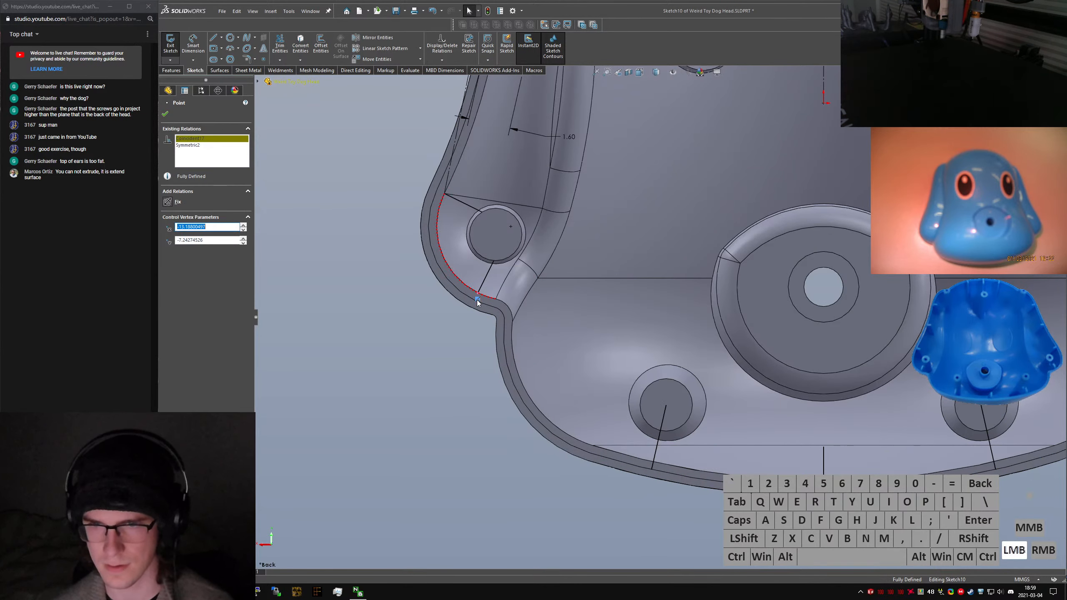
key(Delete)
click(478, 302)
ctrl+click(478, 293)
key(alt+d)
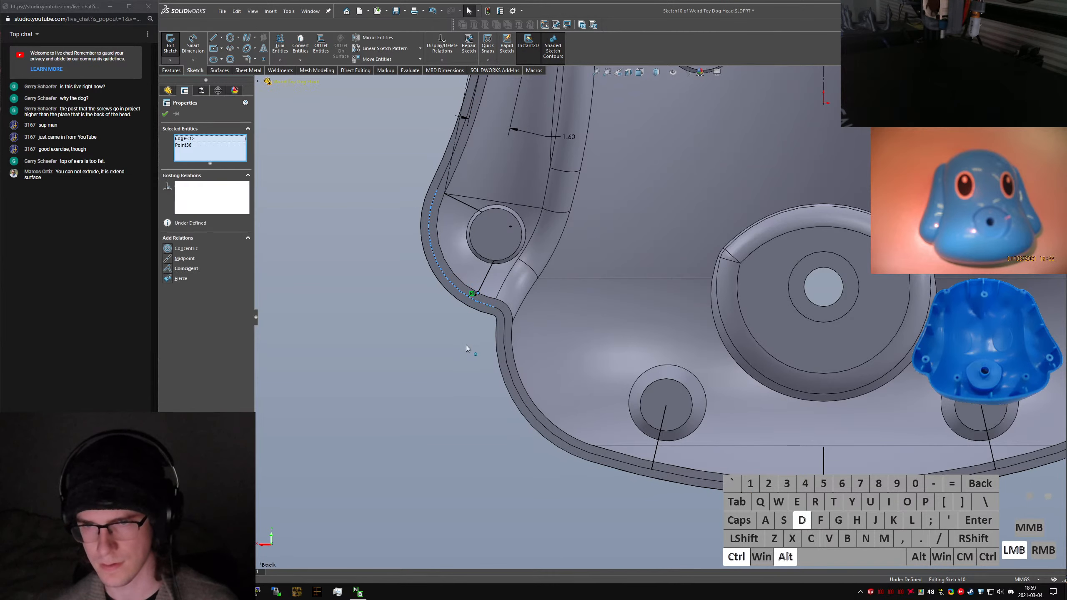
Replace the relation on the outer endpoint of the bottom centre rib by making it coincident with the rim's step edge
click(467, 356)
scroll(717, 441, up, 1)
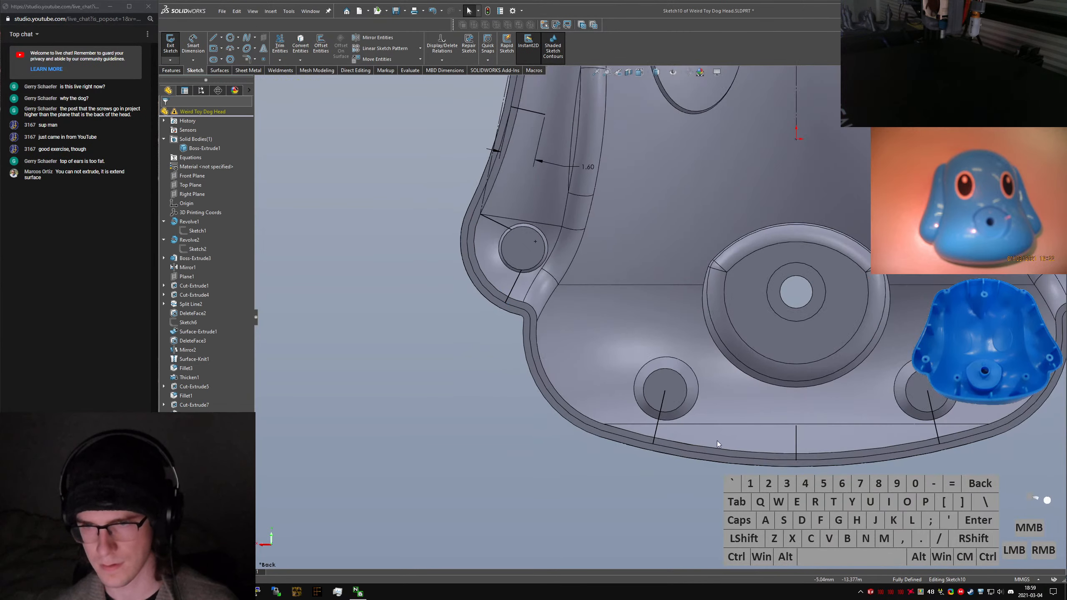
click(797, 461)
click(797, 462)
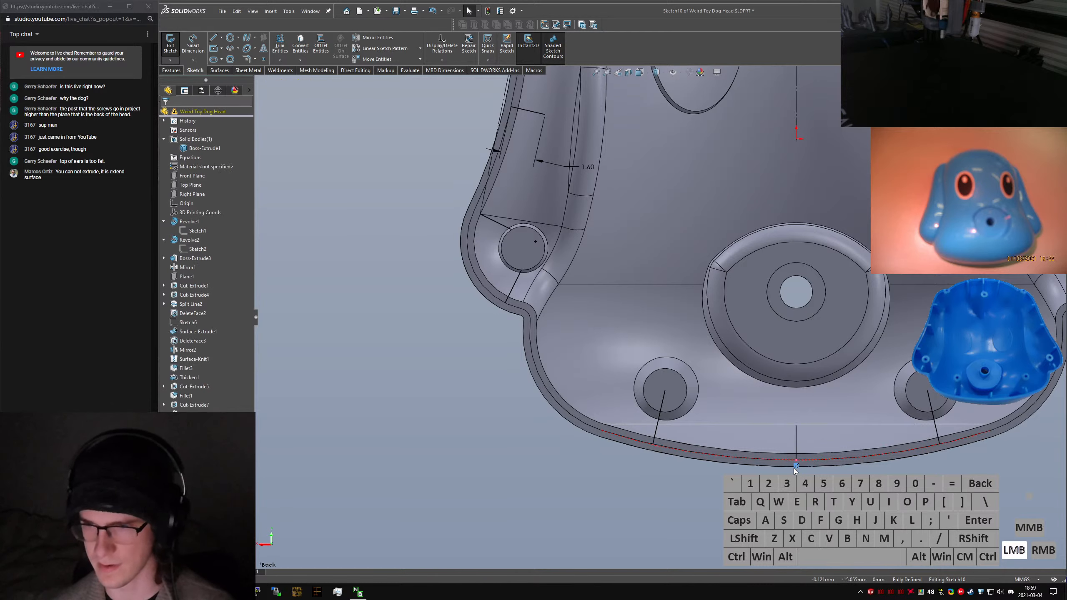
ctrl+click(796, 461)
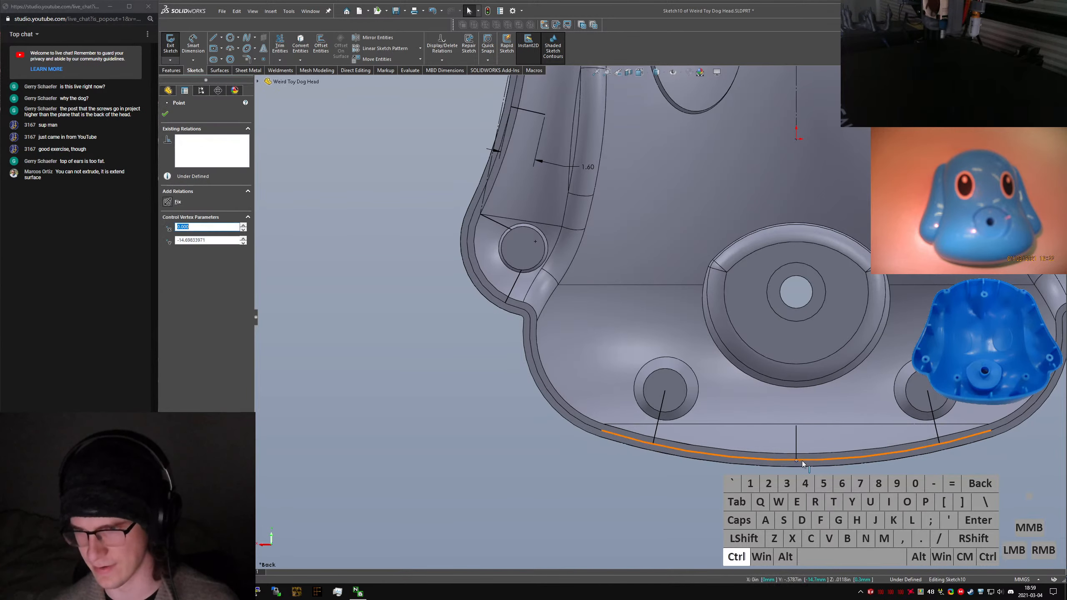
ctrl+click(796, 457)
click(173, 268)
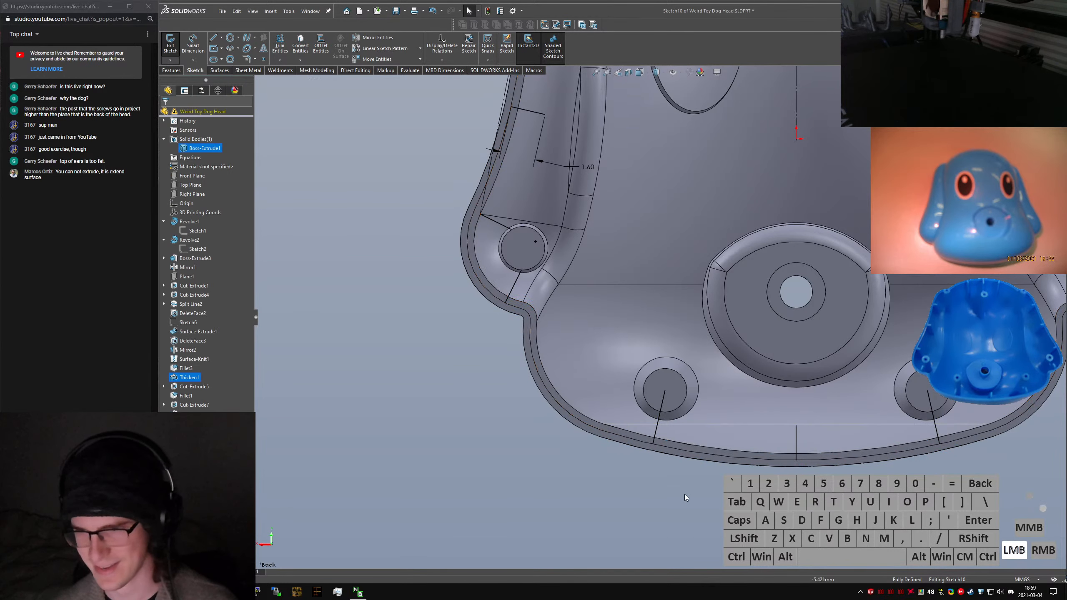
Exit the rib sketch to rebuild the part and dismiss the rebuild warning
scroll(713, 248, up, 5)
scroll(713, 248, down, 2)
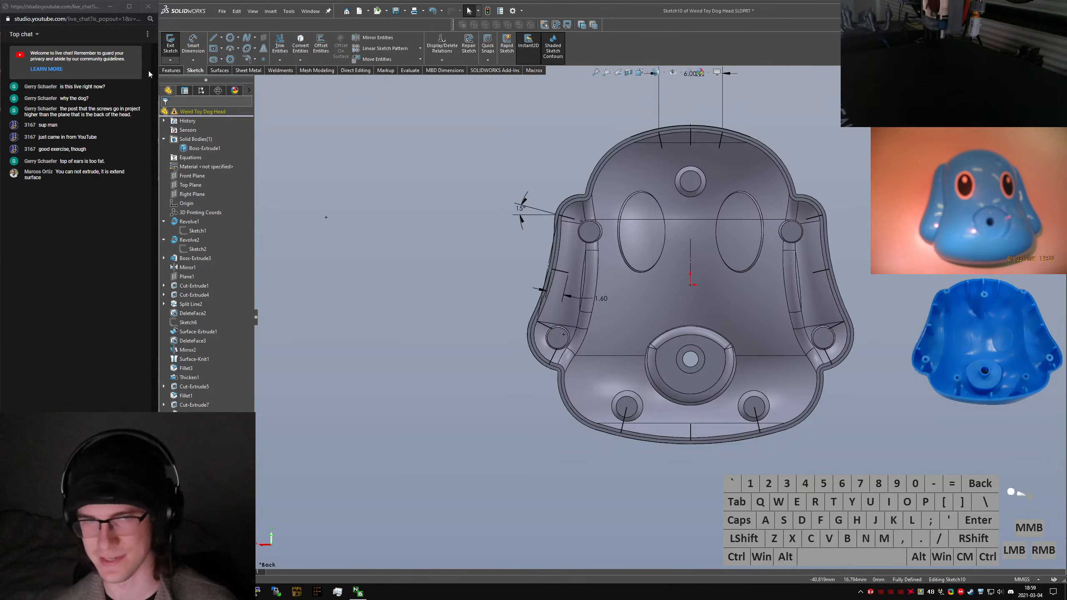
click(170, 45)
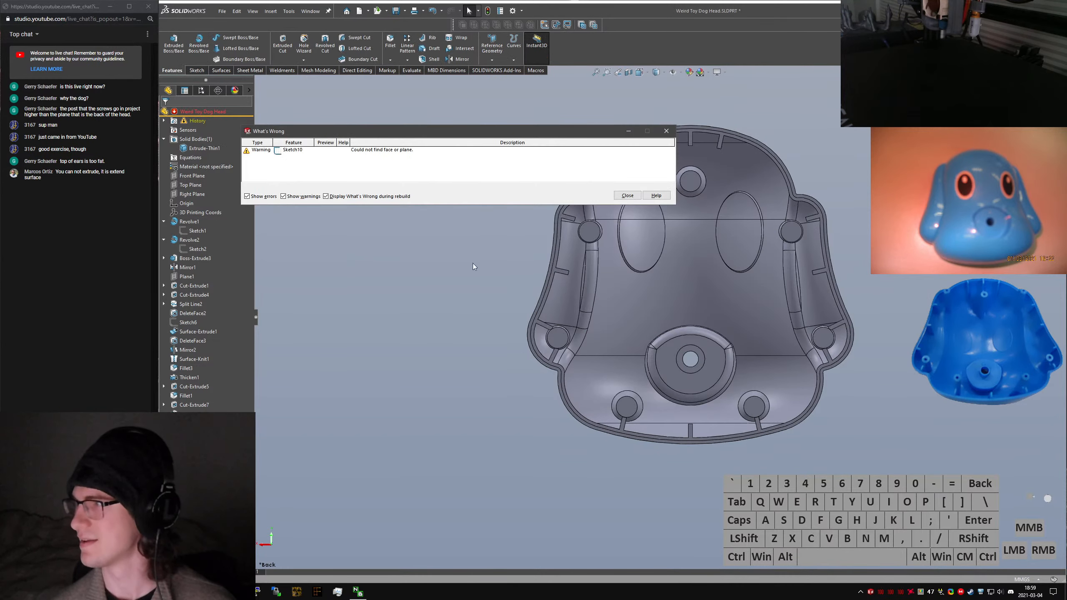
click(626, 196)
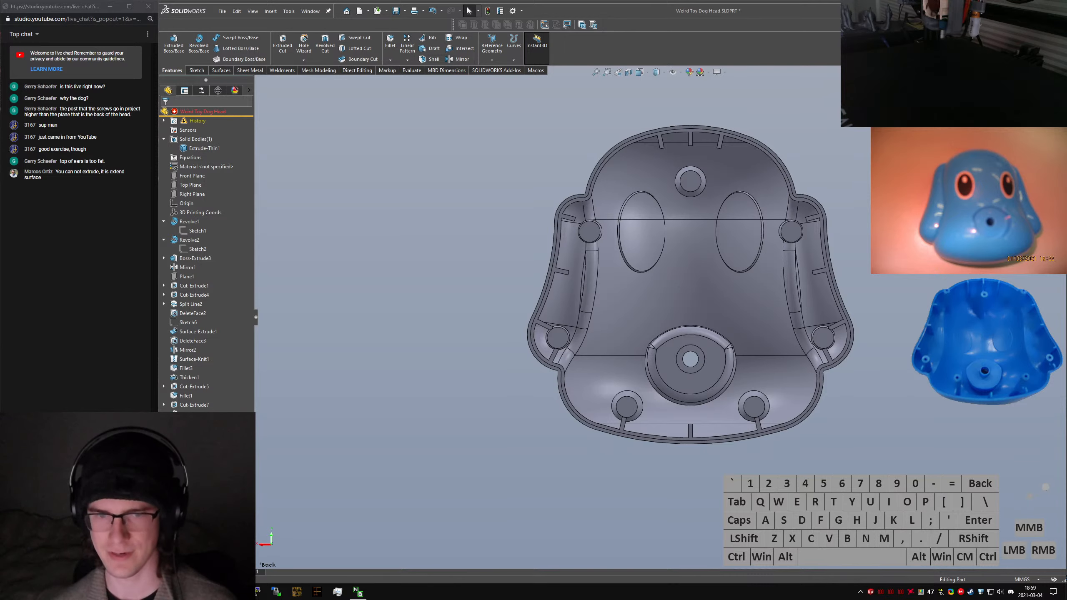
Reassign the missing sketch plane of the rib sketch, Sketch10, to the stepped rim face
click(194, 405)
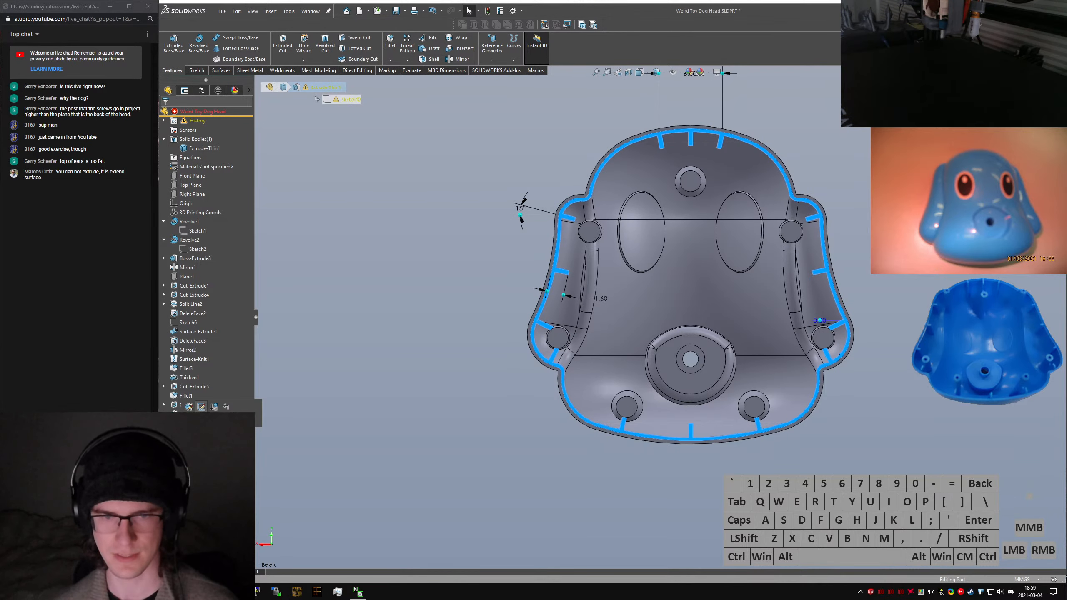
click(194, 441)
click(213, 414)
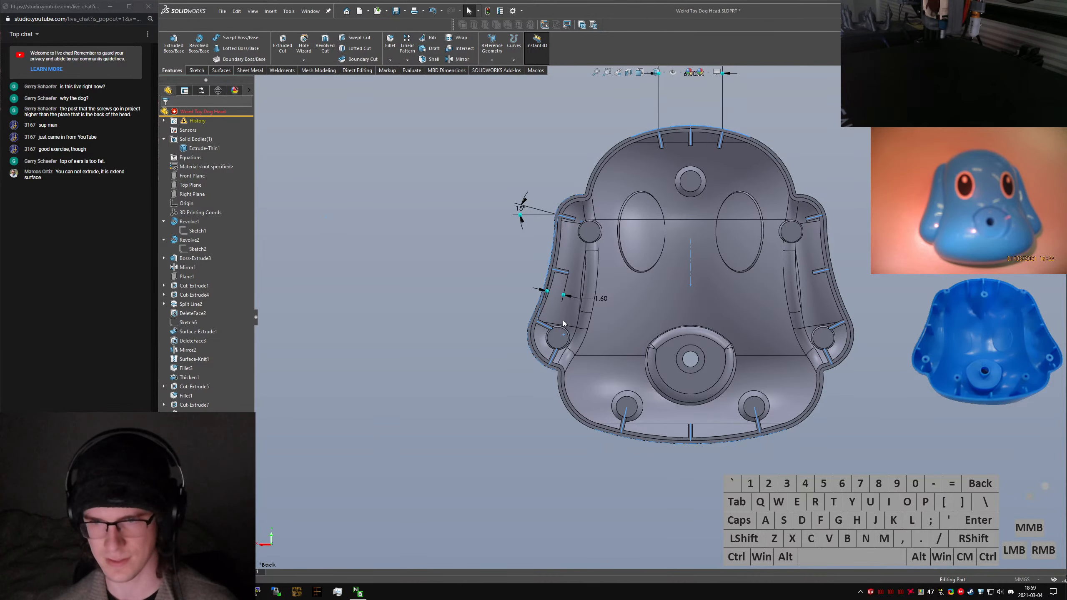
scroll(520, 327, down, 2)
scroll(551, 330, down, 3)
click(544, 308)
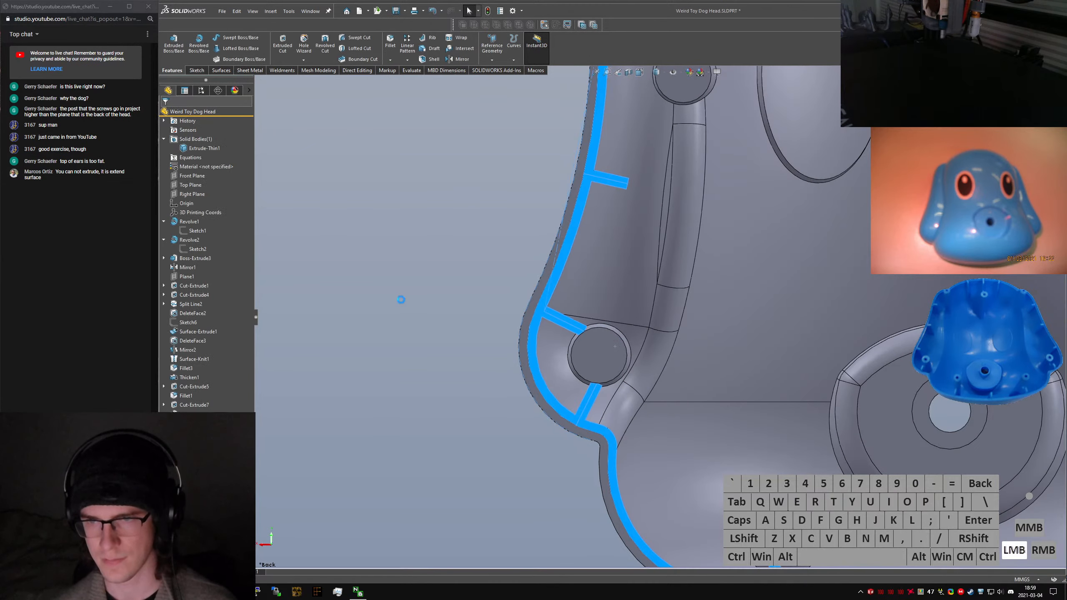
scroll(449, 357, up, 8)
scroll(748, 277, down, 4)
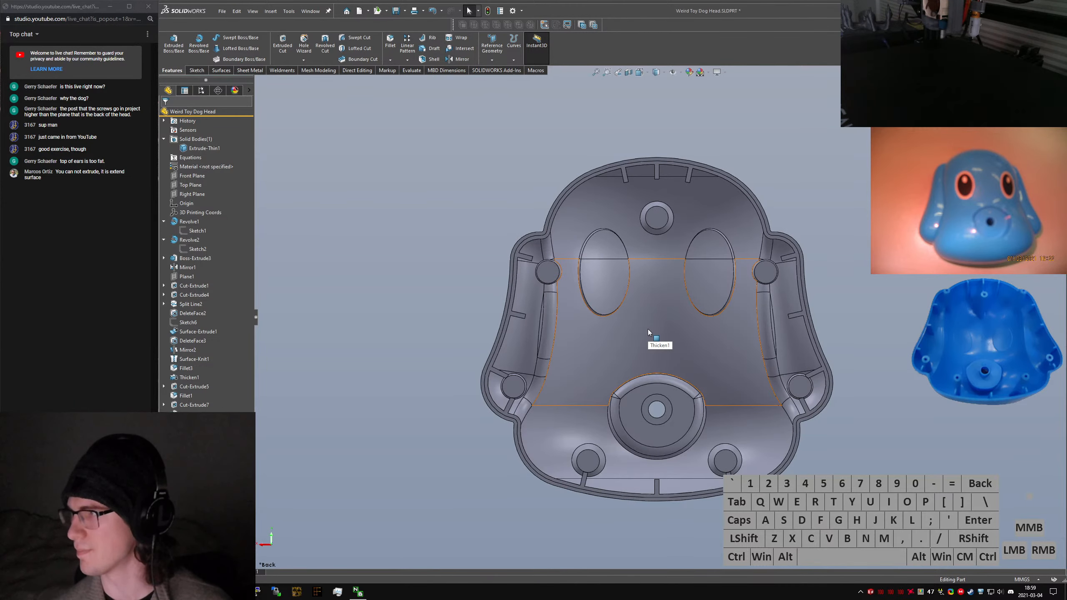
Show the dimensions of the Revolve1 profile, move the 19 mm waist diameter above the head and set it to 18 mm
mouse_move(635, 346)
middle_down()
mouse_move(634, 277)
mouse_move(633, 363)
middle_up()
click(198, 231)
scroll(673, 319, up, 3)
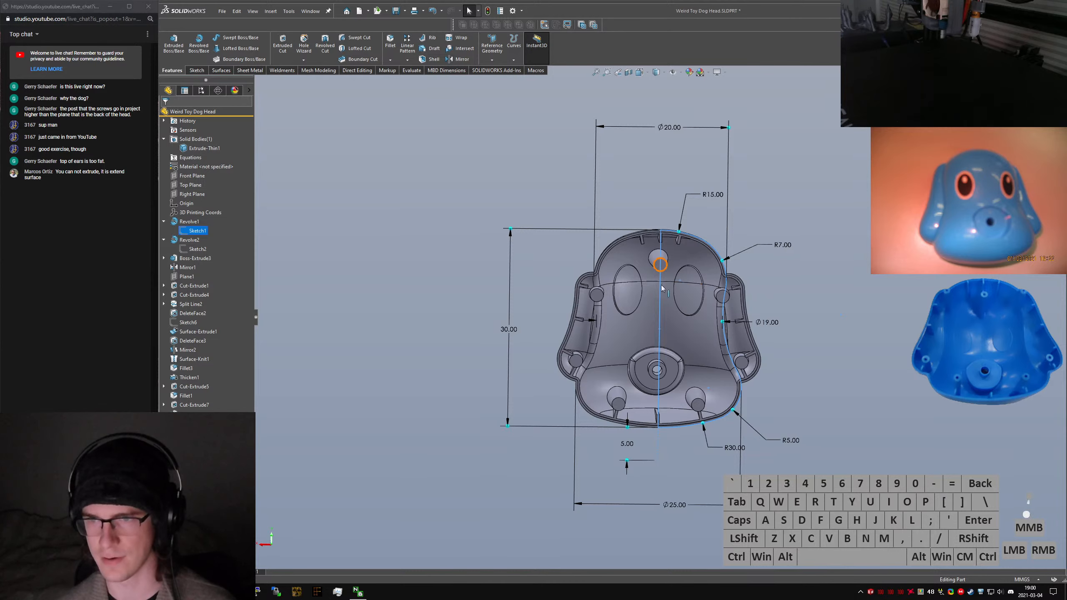
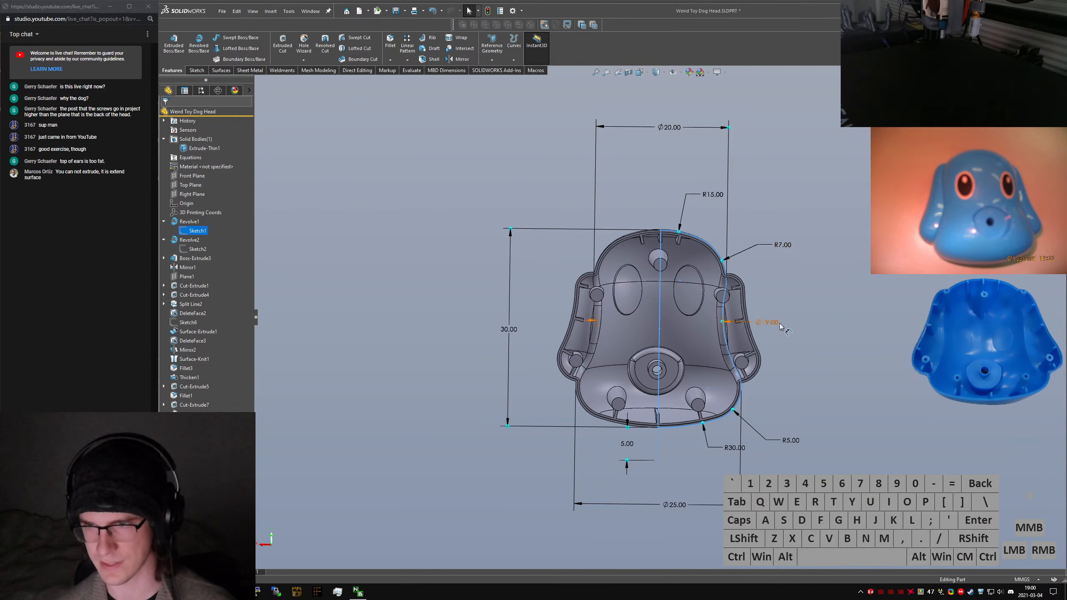
drag(780, 327, 752, 179)
double_click(649, 162)
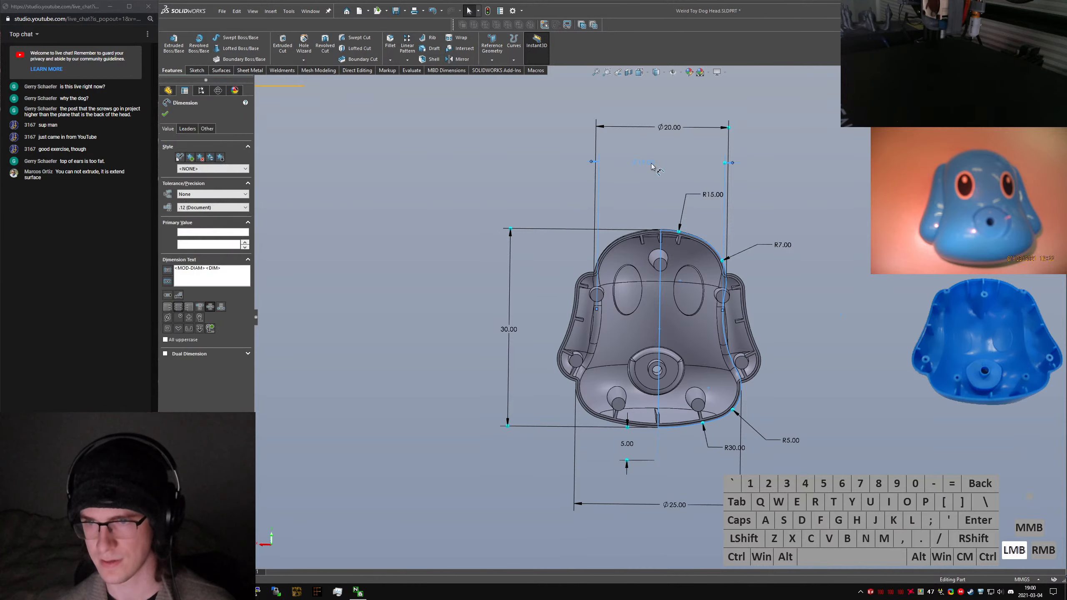
key(Return)
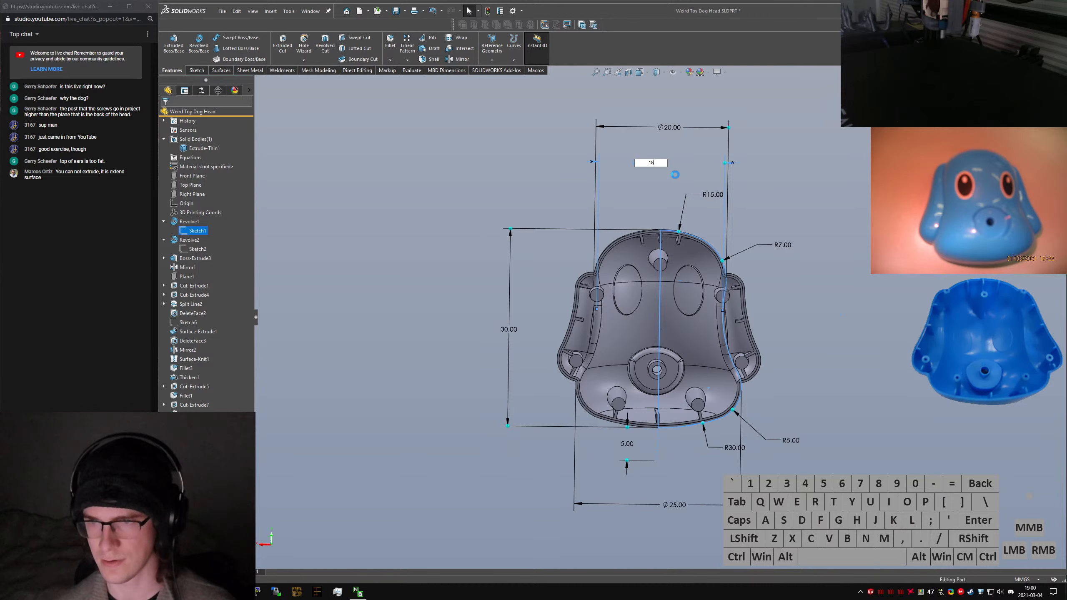
Try a smaller upper diameter on the Revolve1 head profile and restore it to 20 mm
double_click(672, 129)
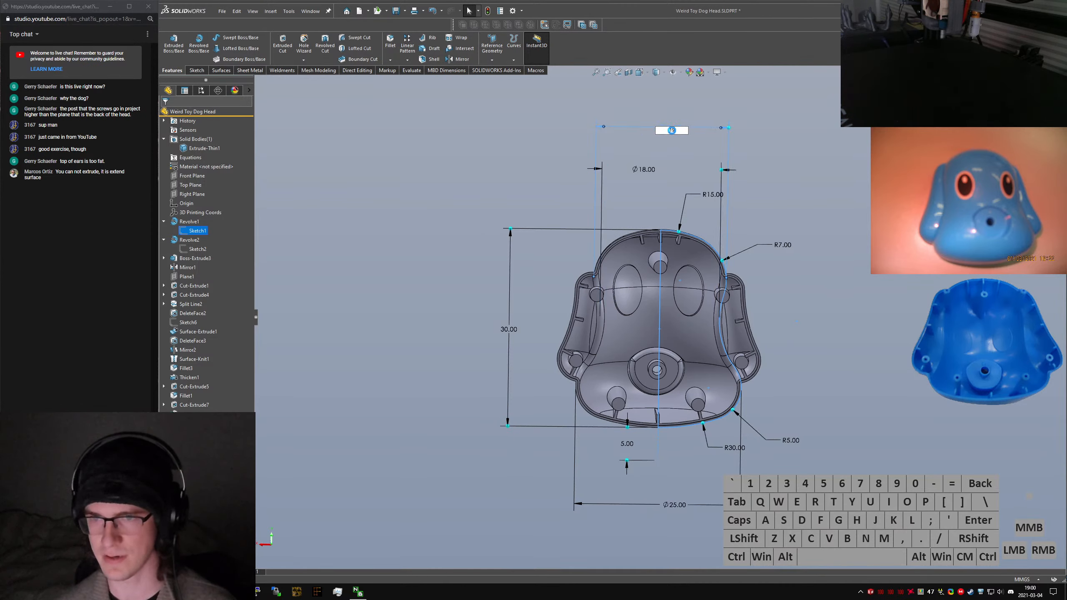
click(672, 126)
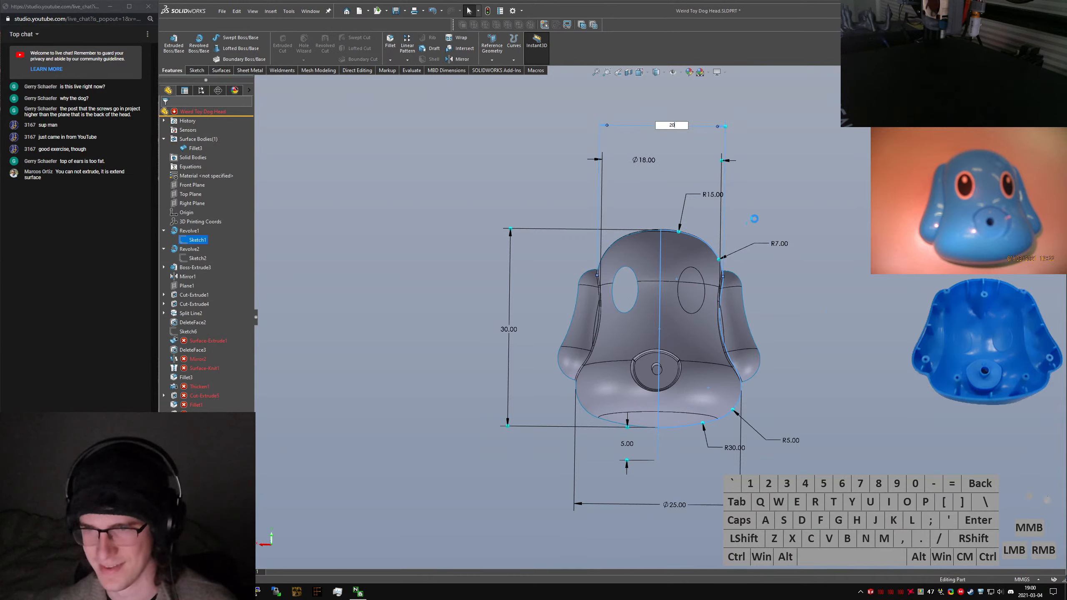
key(Return)
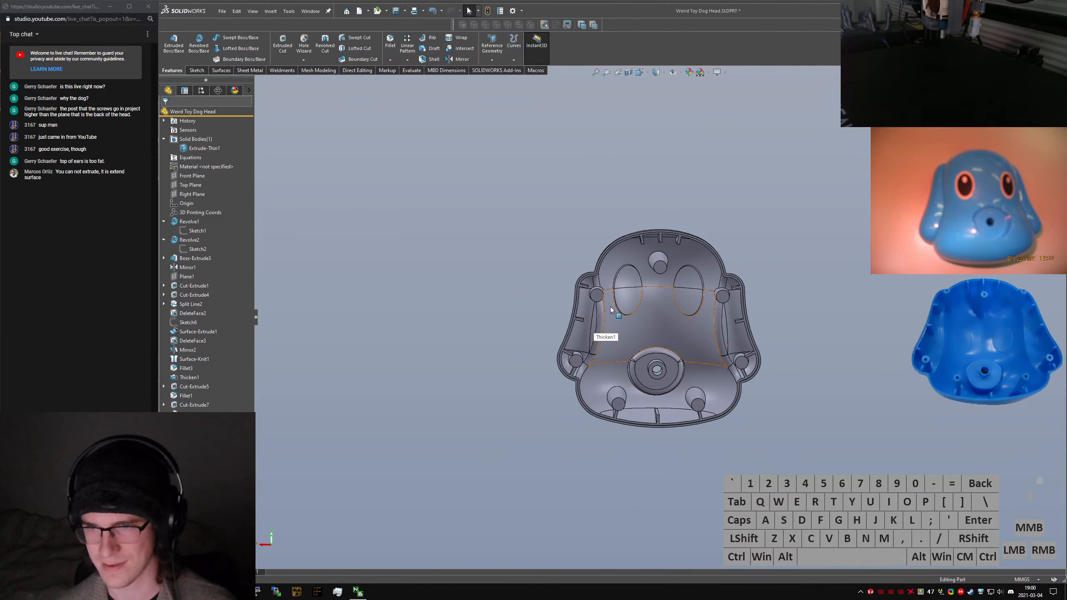
Edit the waist diameter of the Revolve1 head profile again and rebuild the model
mouse_move(595, 320)
middle_down()
mouse_move(659, 354)
mouse_move(553, 296)
mouse_move(542, 362)
middle_up()
click(659, 354)
click(194, 231)
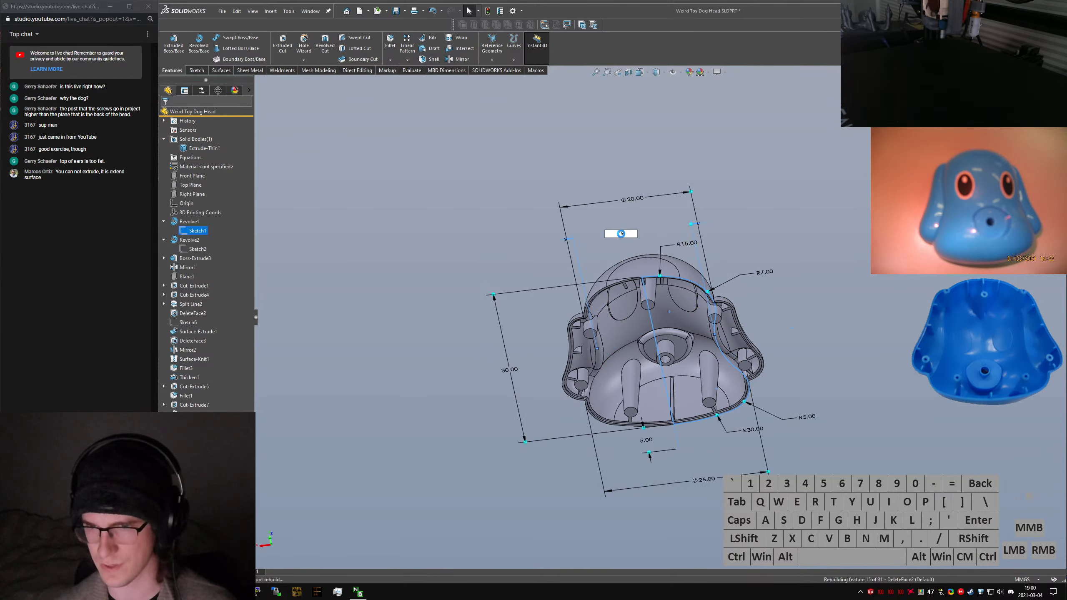
click(496, 261)
mouse_move(627, 312)
middle_down()
mouse_move(647, 329)
mouse_move(677, 270)
mouse_move(640, 292)
mouse_move(690, 332)
middle_up()
Edit the Extrude-Thin1 rib feature and try outward drafts of 2 and 3 degrees
click(185, 441)
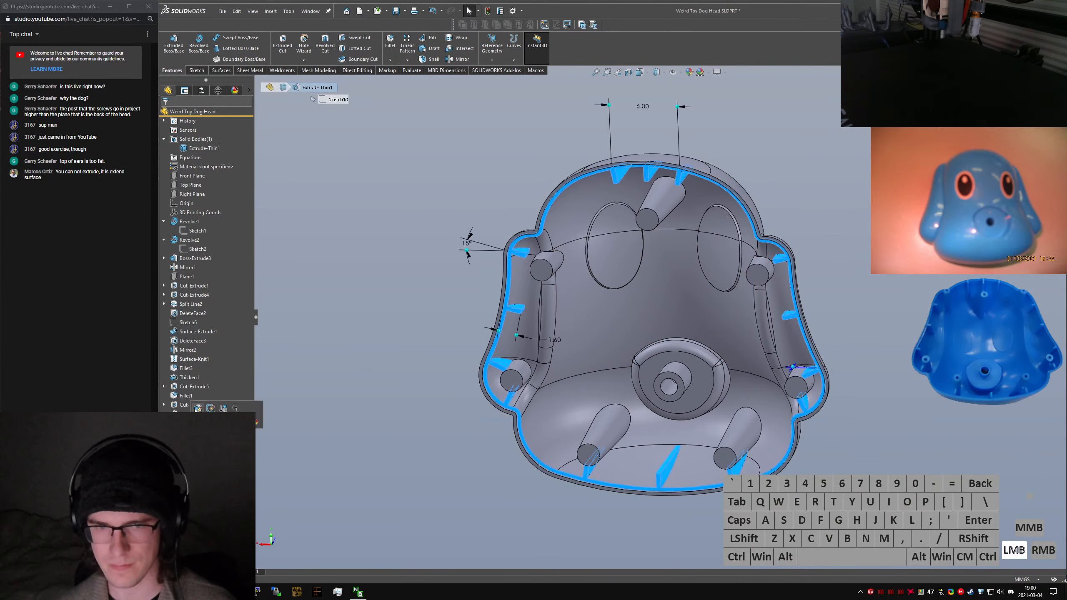
click(197, 409)
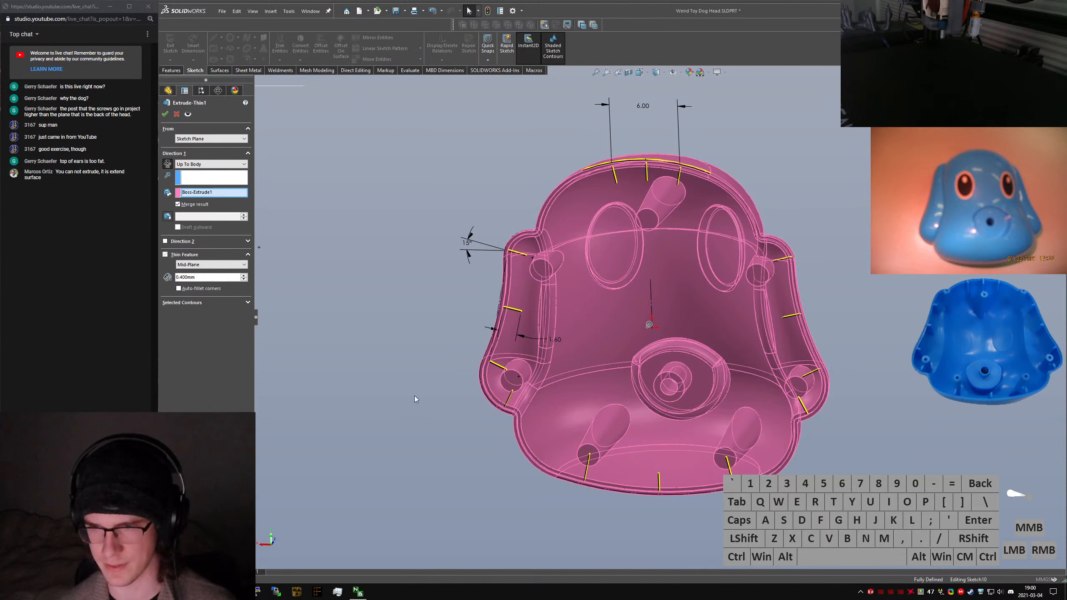
double_click(187, 217)
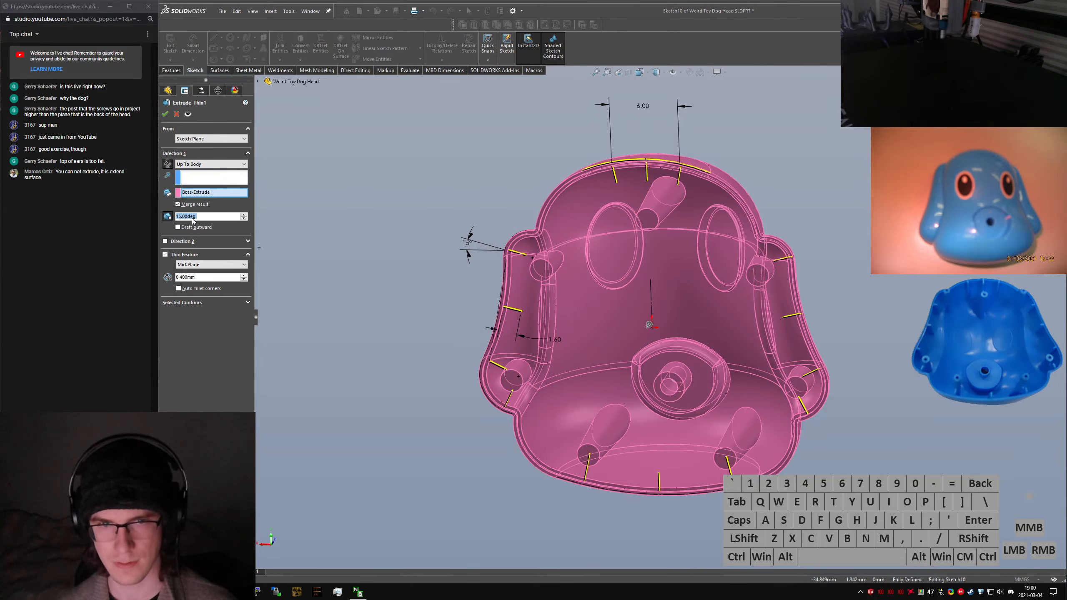
click(189, 140)
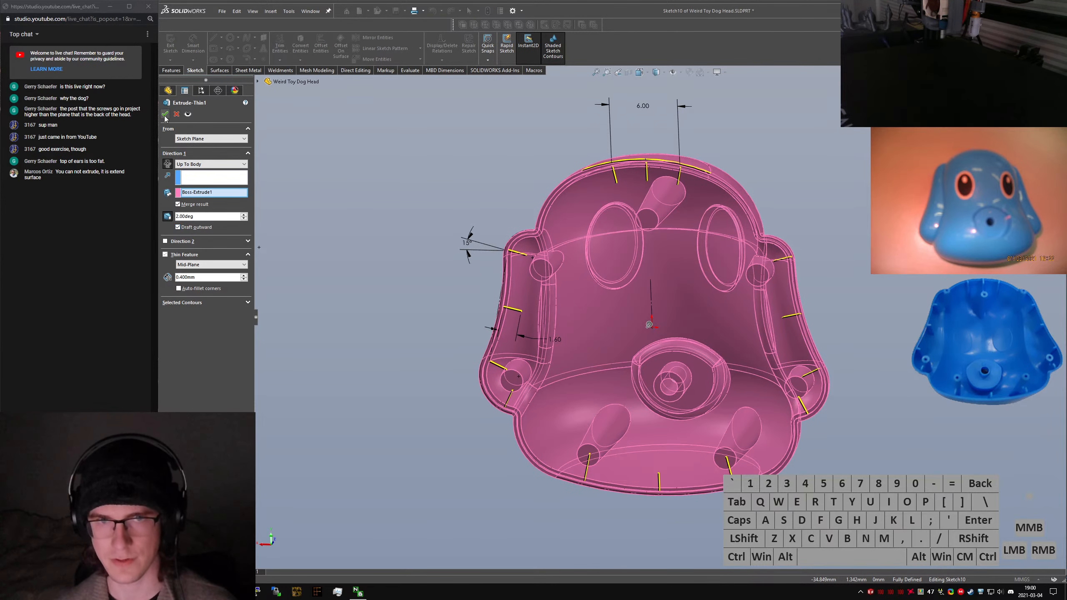
drag(202, 218, 137, 210)
text(3)
key(Return)
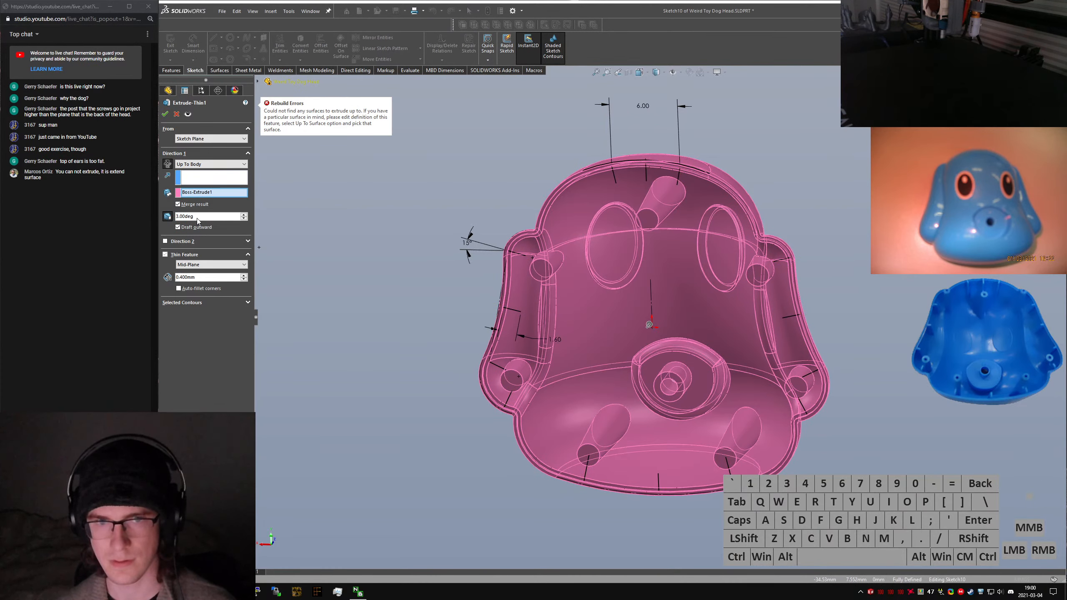
Retry the rib extrusion with a 2-degree outward draft, then turn the draft off and accept the feature
click(193, 193)
drag(202, 217, 143, 214)
text(2)
key(Return)
scroll(752, 338, up, 2)
scroll(753, 337, down, 1)
middle_drag(753, 337, 618, 310)
scroll(744, 348, down, 3)
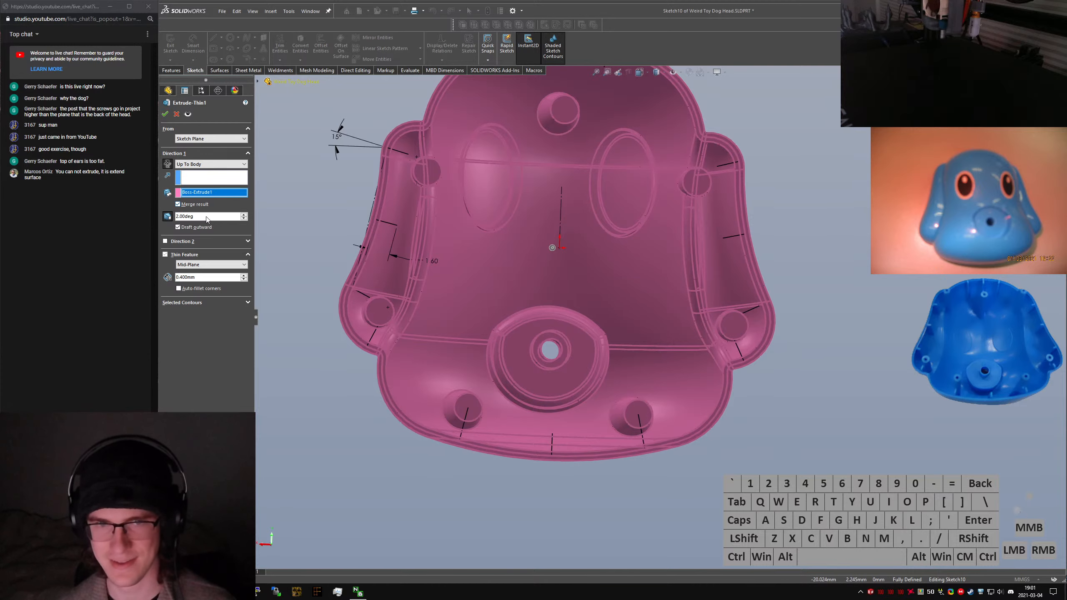
click(170, 218)
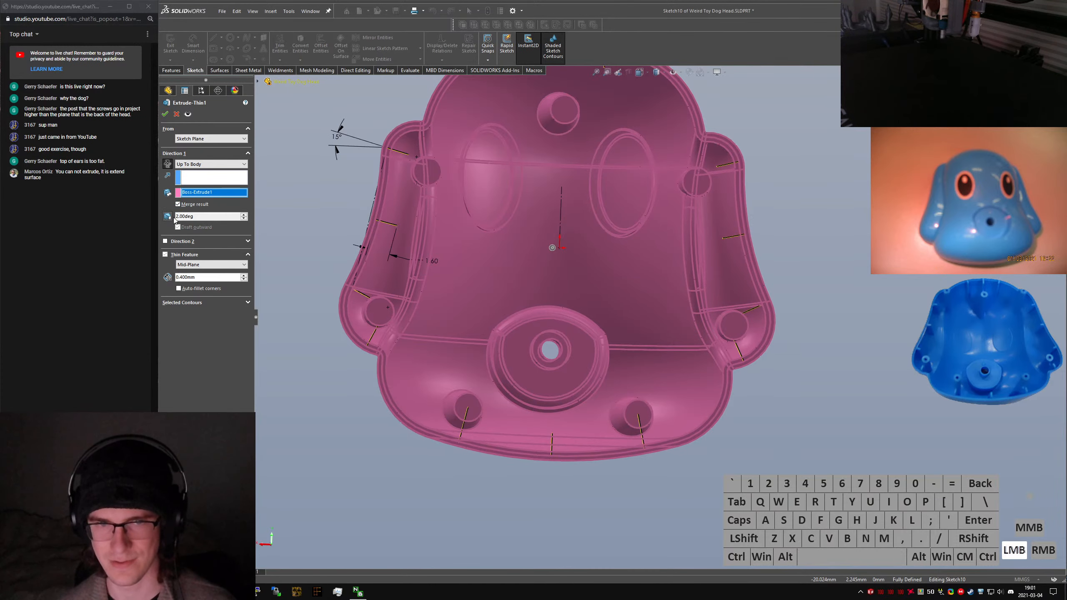
click(165, 115)
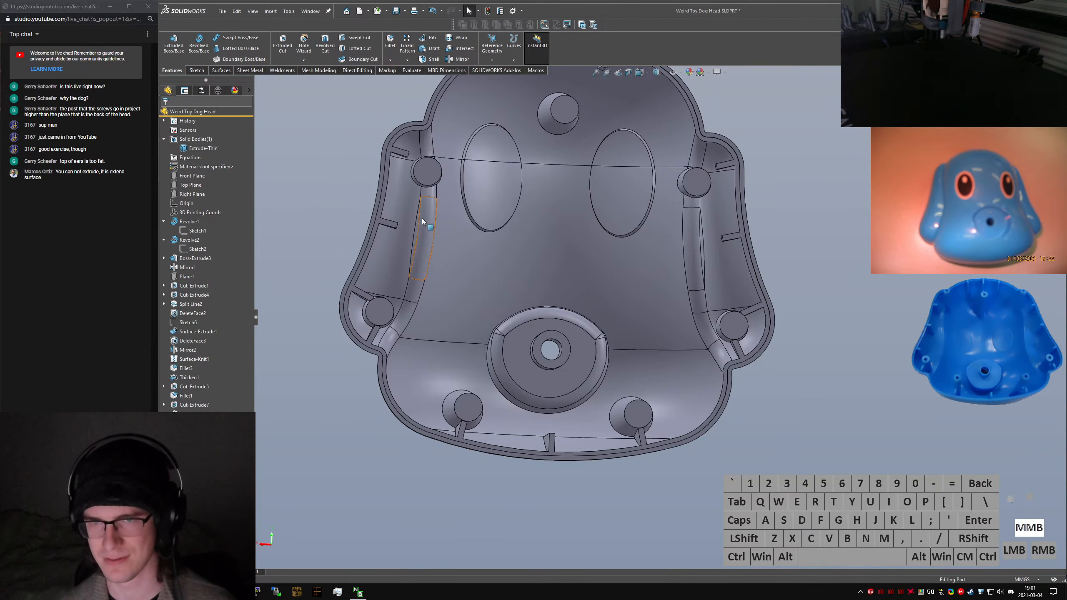
middle_drag(422, 218, 466, 200)
scroll(487, 206, down, 1)
click(889, 302)
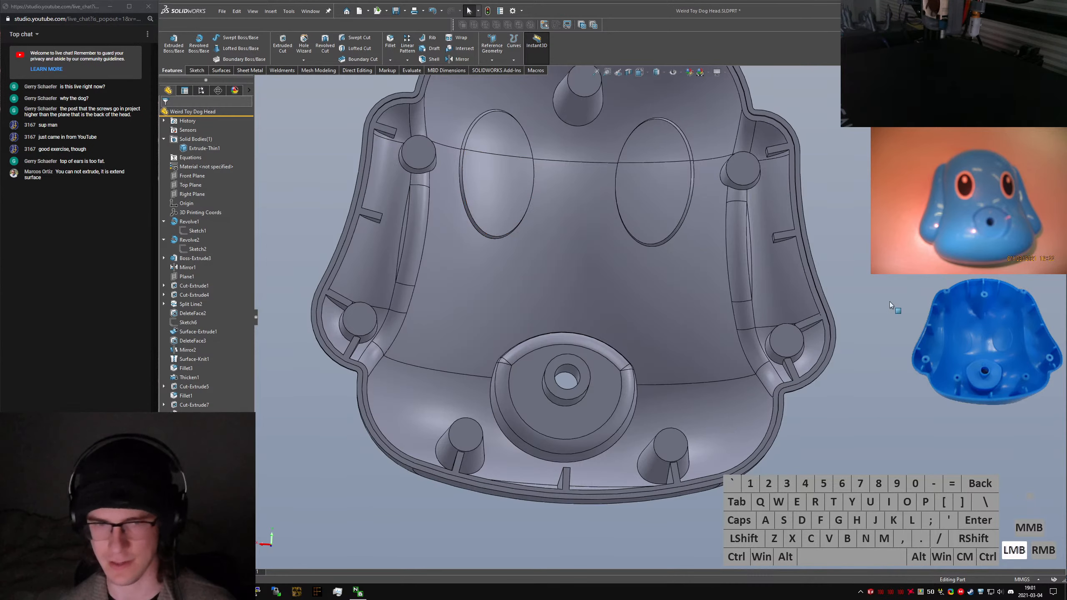
text(sdraft)
key(Return)
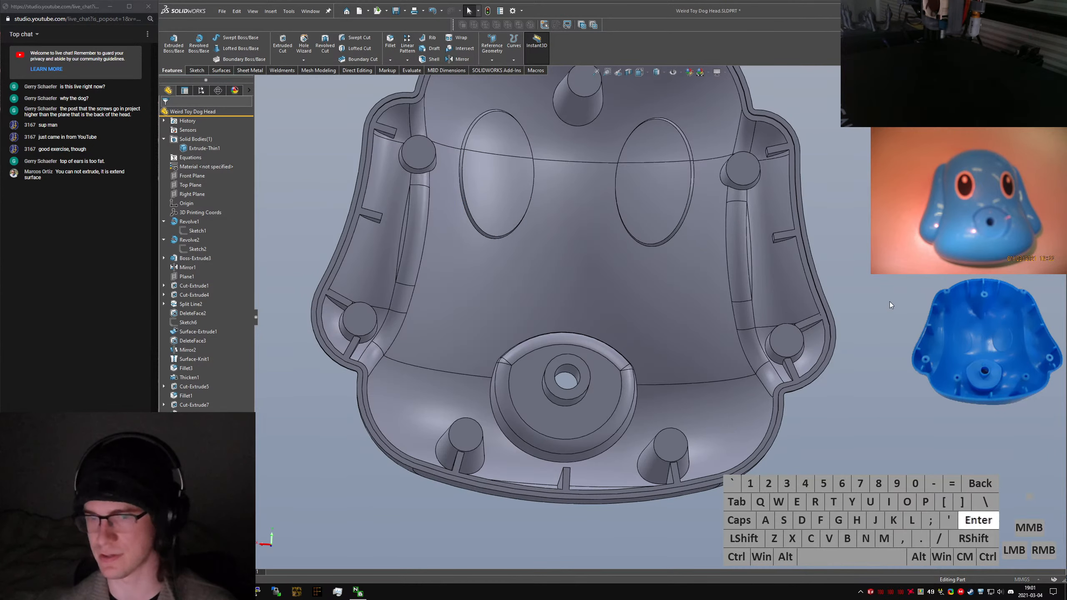
scroll(602, 320, down, 5)
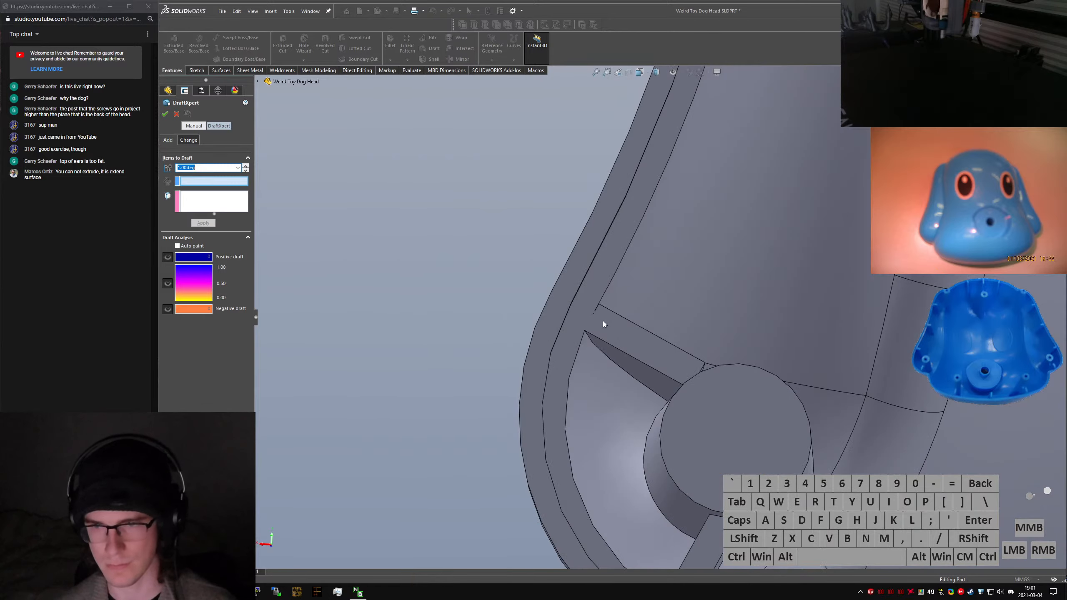
scroll(603, 320, down, 5)
middle_drag(650, 305, 647, 339)
key(Escape)
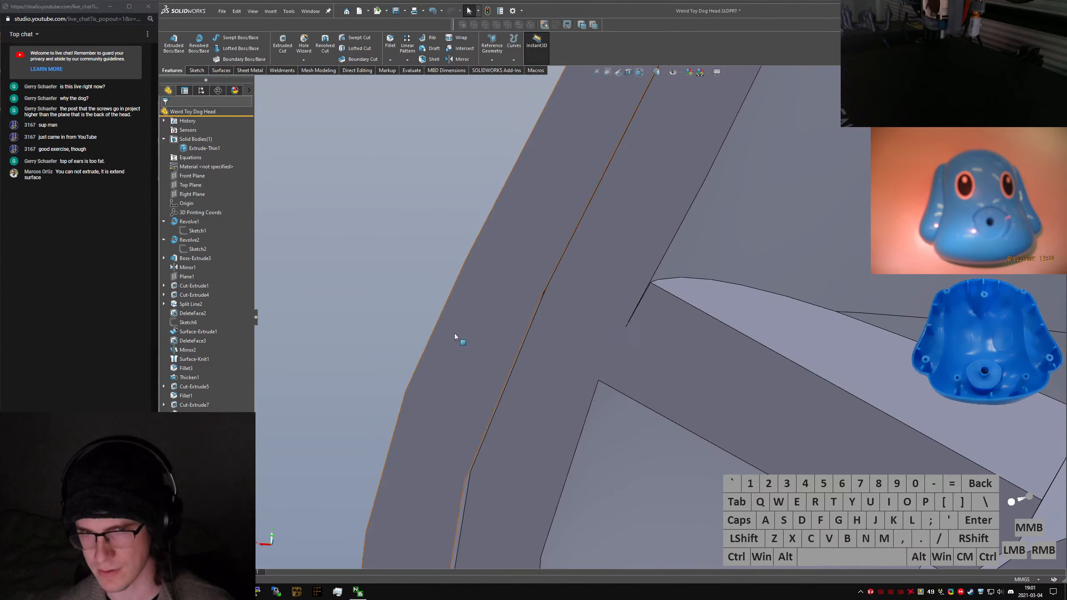
Open the rib sketch and remove the coincident relation from the outer endpoint of the rib line above the lower ear post
click(739, 313)
double_click(751, 318)
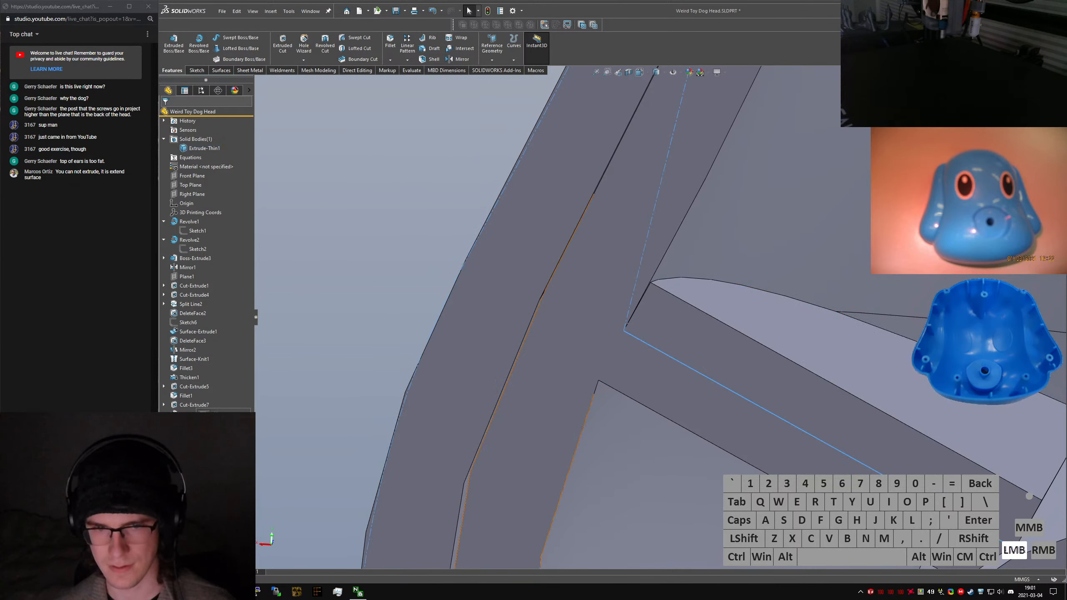
double_click(646, 333)
click(627, 339)
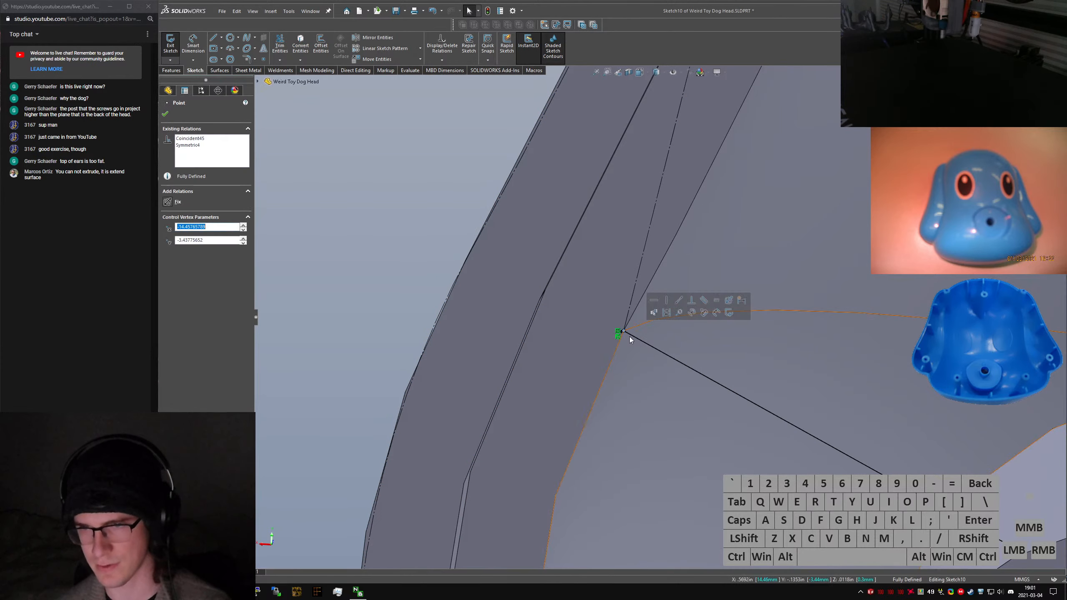
click(616, 340)
click(274, 434)
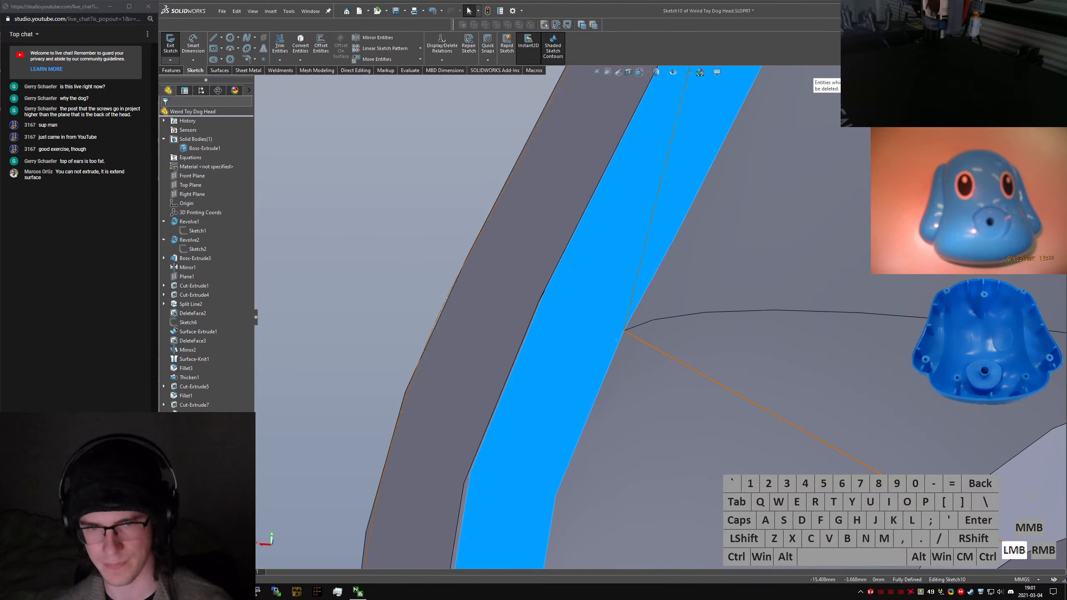
click(625, 336)
scroll(628, 340, up, 5)
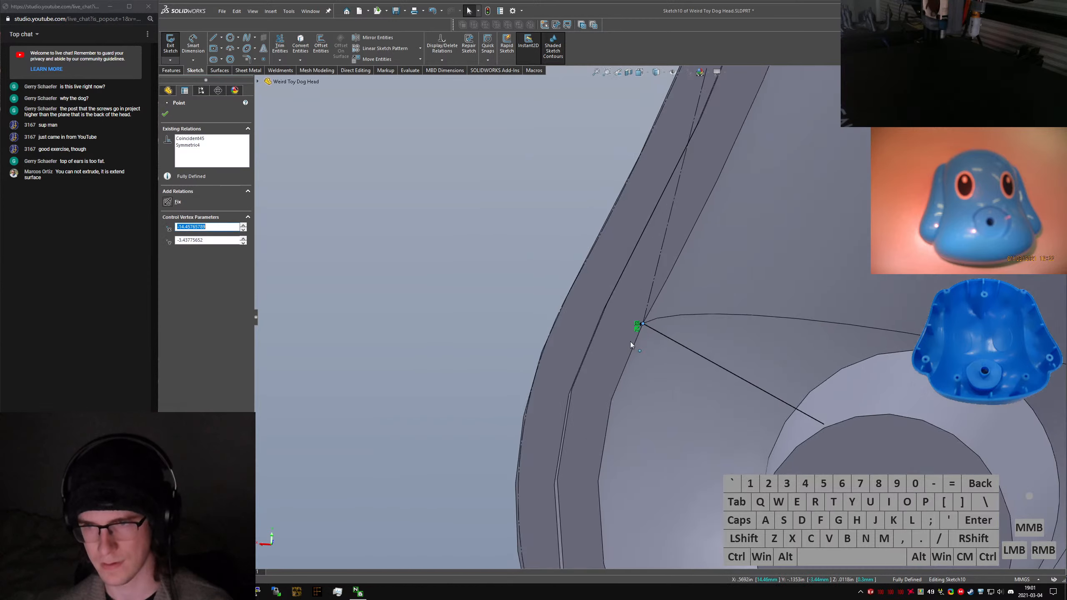
click(640, 342)
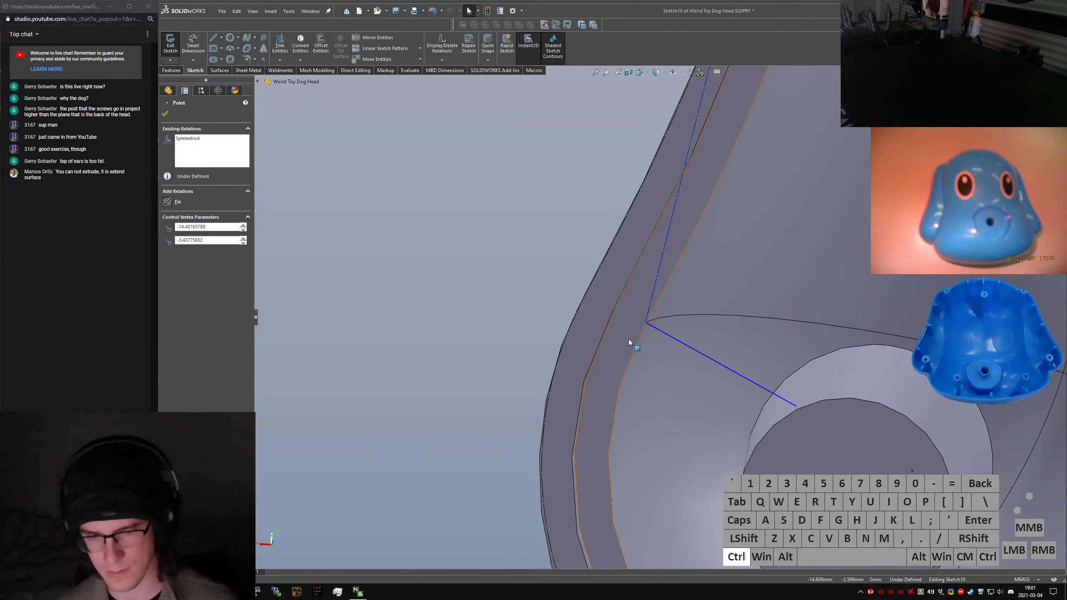
Move the lower ear rib line's outer endpoint outward into the rim wall and exit the sketch
key(ctrl+2)
scroll(512, 382, down, 4)
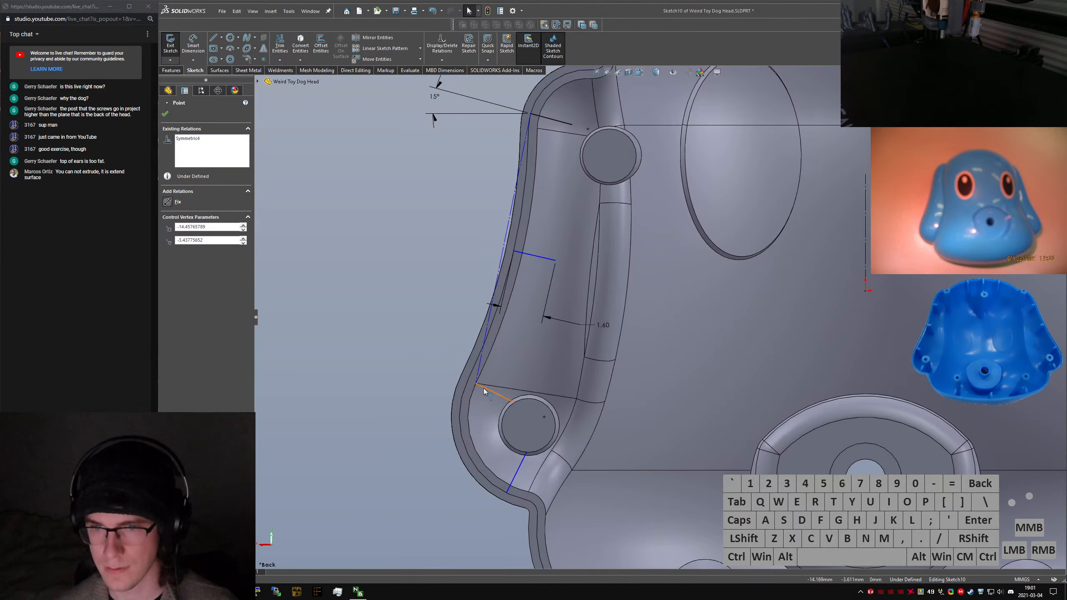
drag(484, 389, 468, 380)
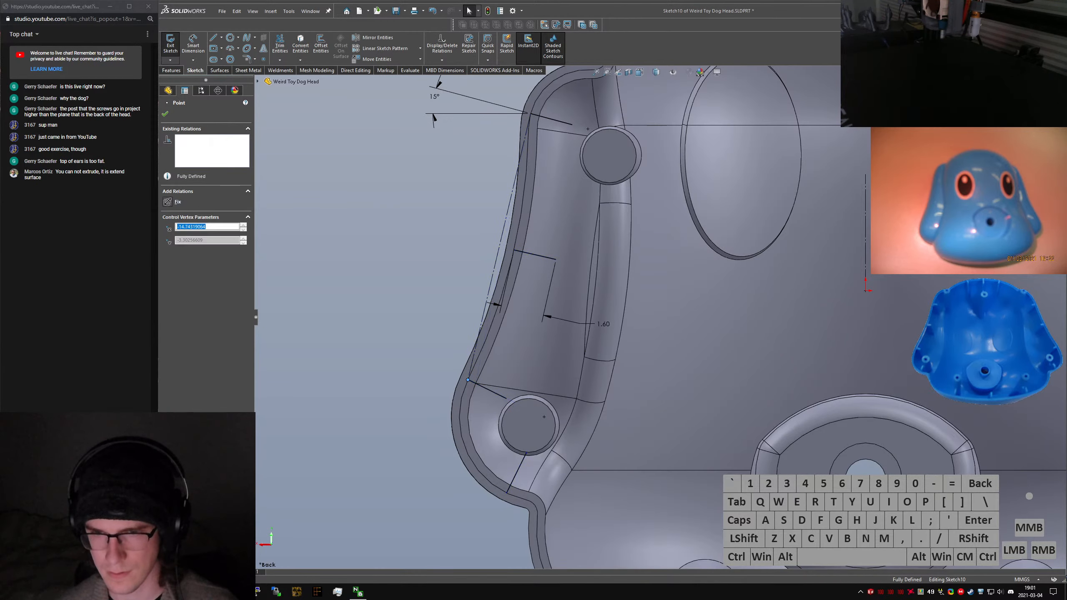
click(466, 394)
scroll(466, 394, up, 6)
scroll(761, 347, down, 2)
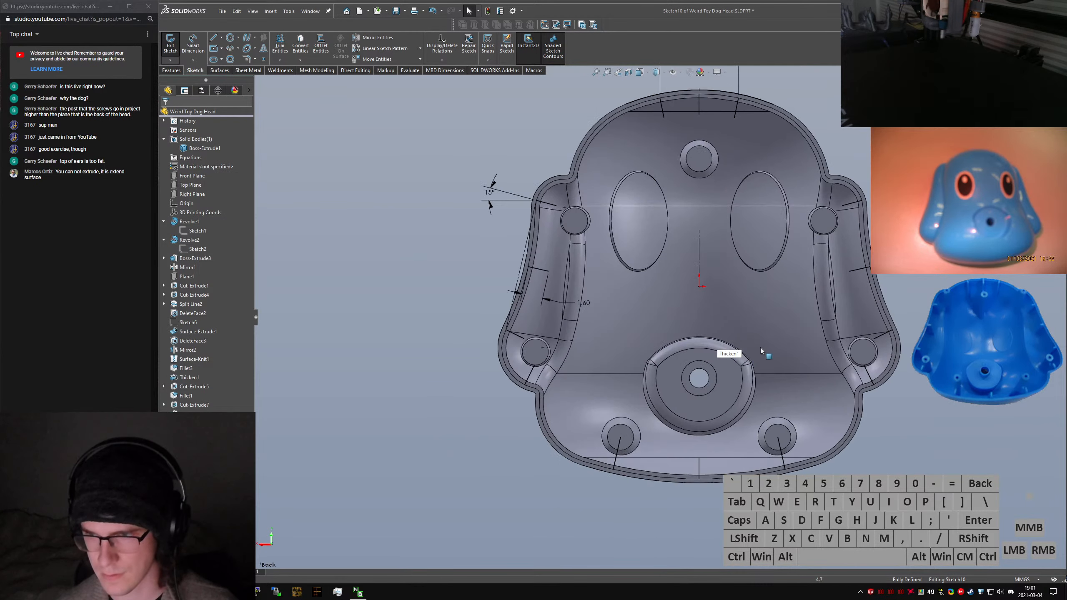
click(170, 43)
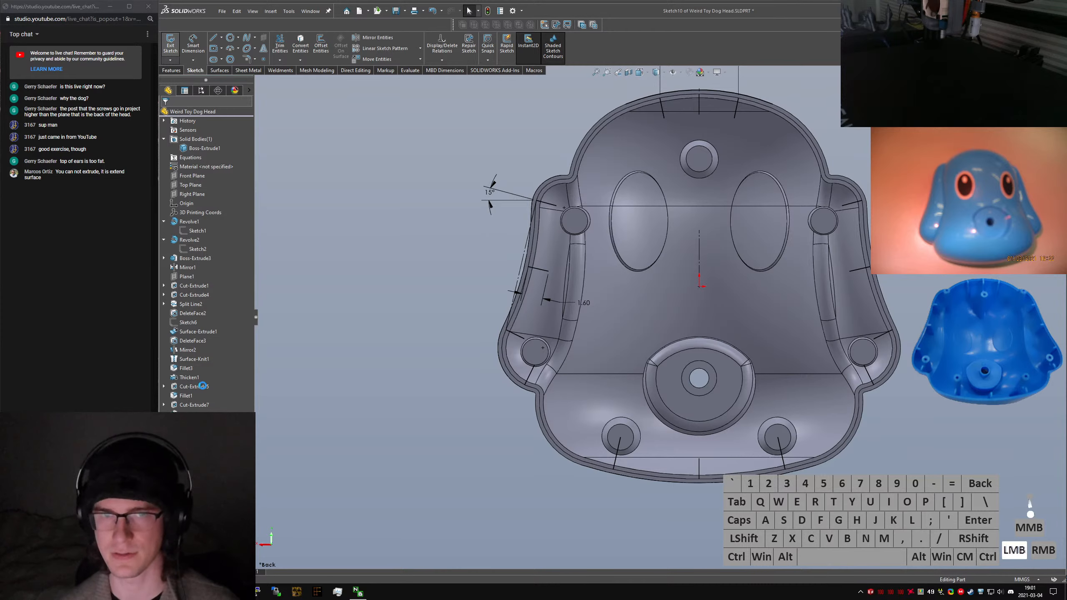
Edit the Extrude-Thin1 rib feature and try a 3-degree outward draft
click(196, 440)
click(201, 412)
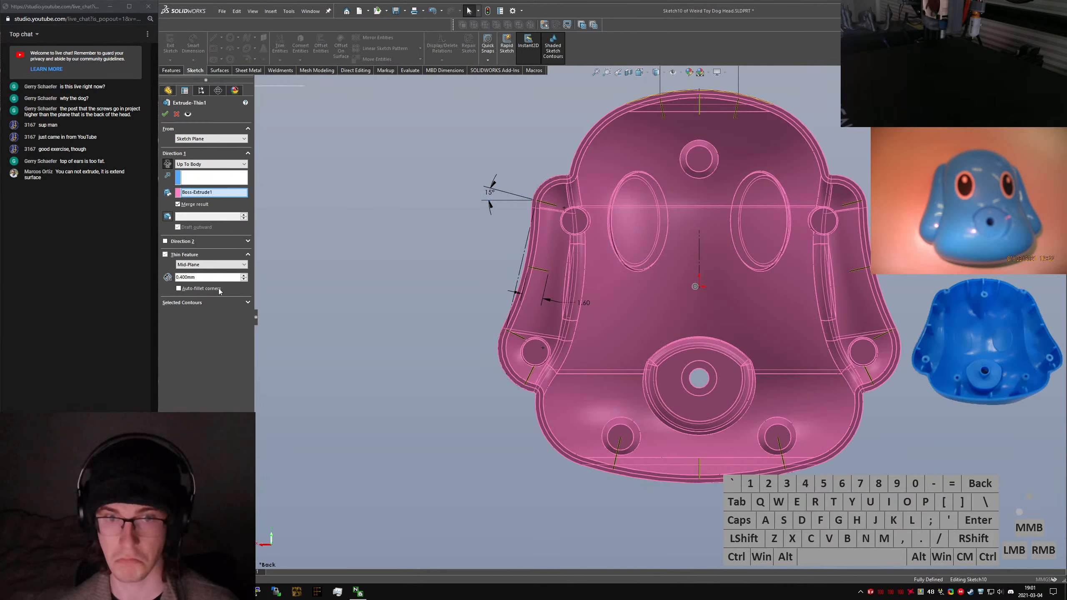
click(178, 227)
text(3)
key(Return)
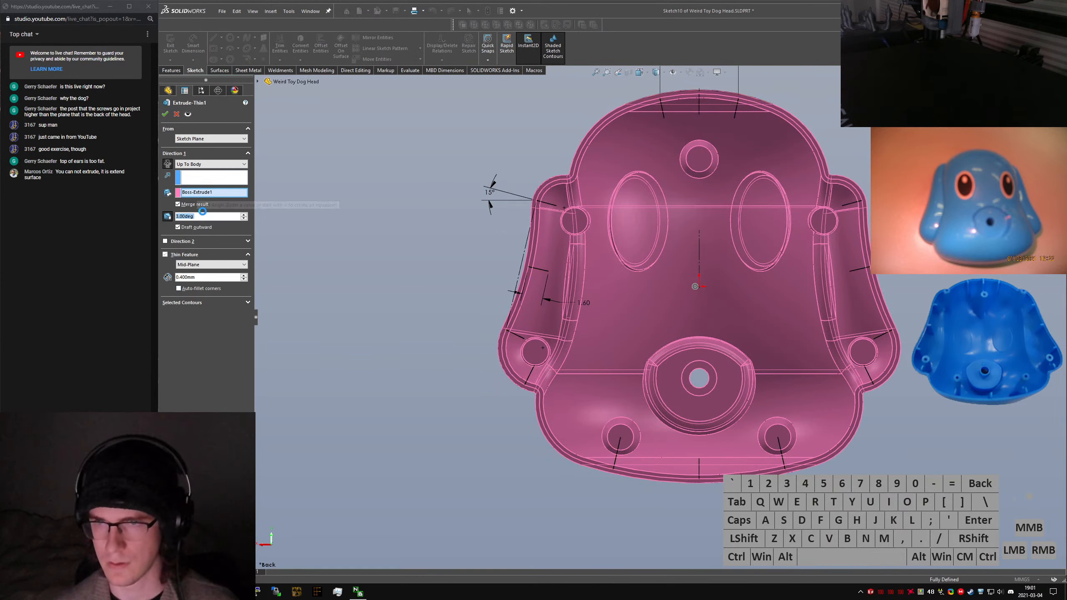
click(177, 115)
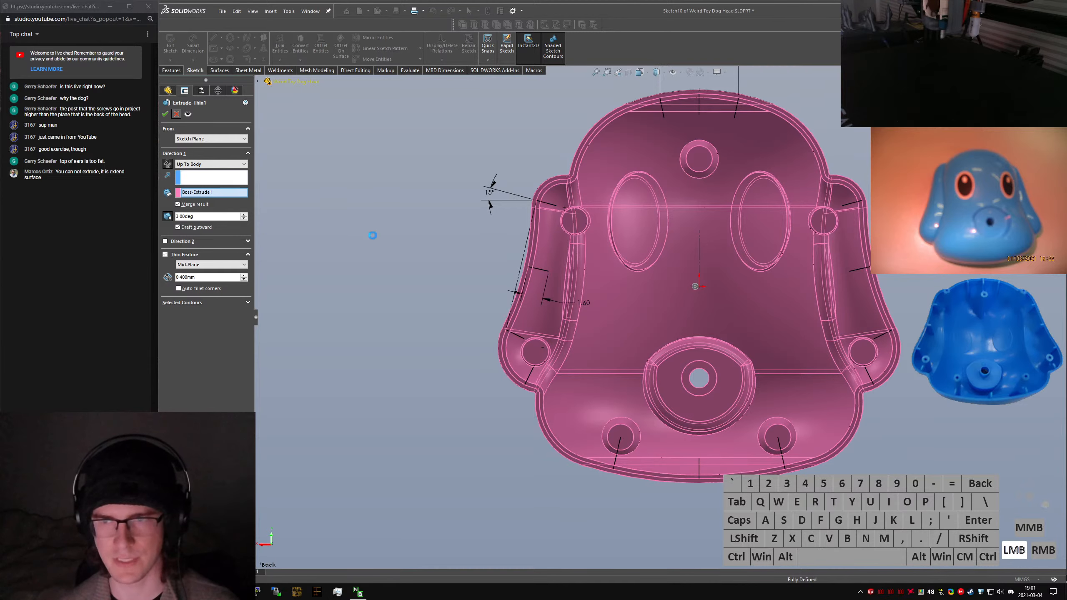
Rebuild the model and start a DraftXpert draft of 3 degrees with the rim face as the direction of pull
click(456, 264)
middle_drag(456, 263, 444, 235)
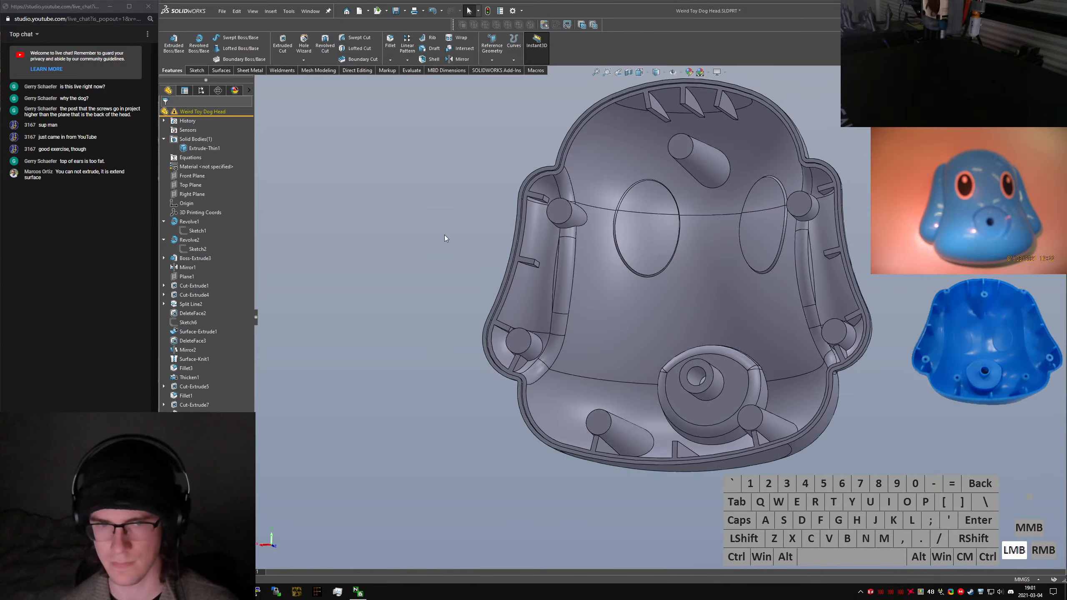
key(s)
key(ctrl+q)
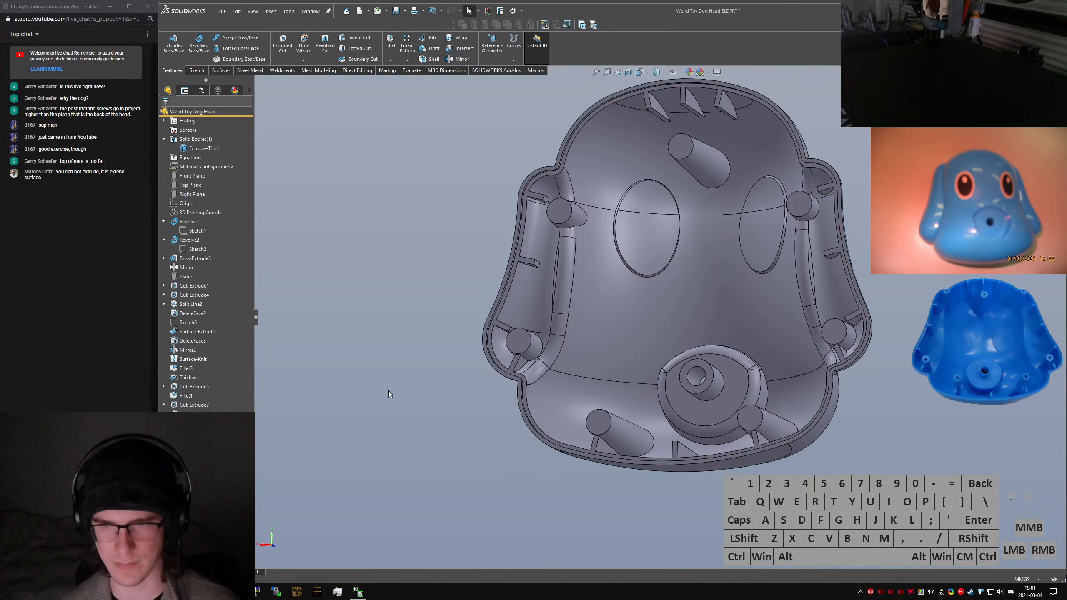
text(draft)
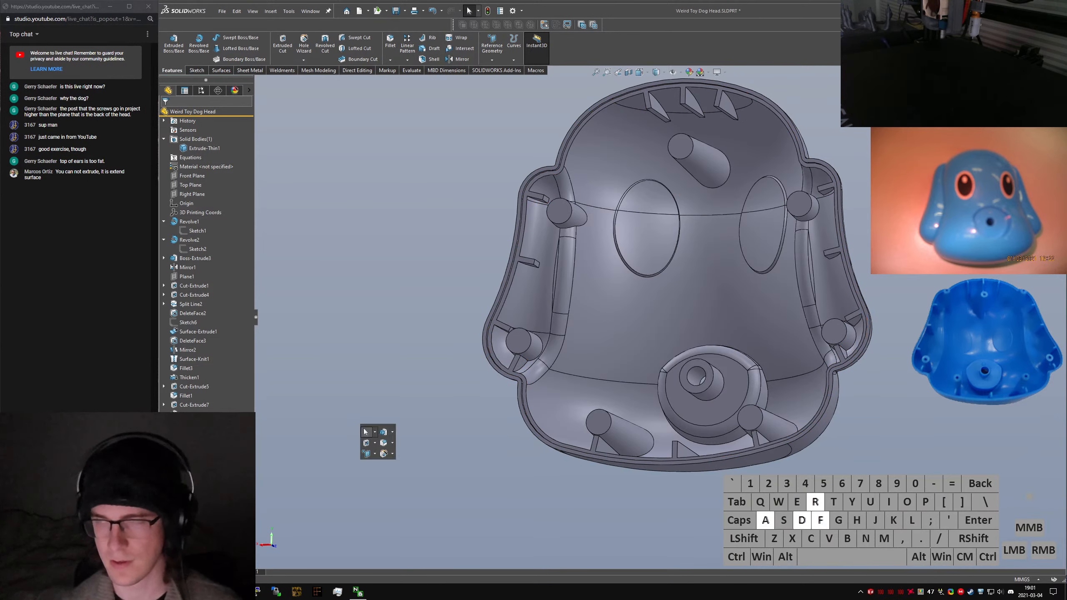
key(Return)
scroll(533, 310, down, 8)
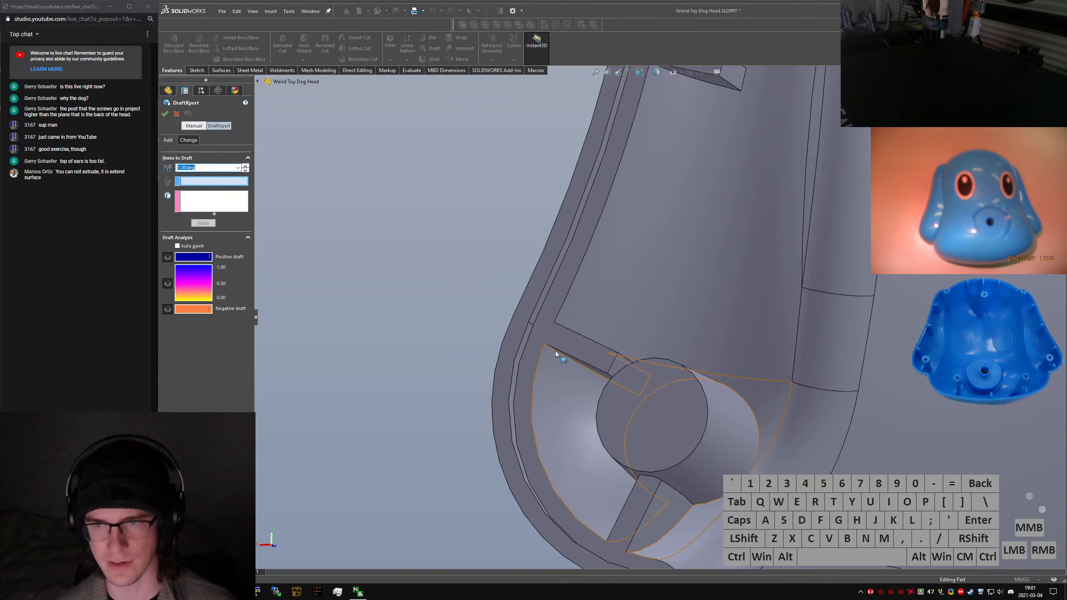
click(541, 343)
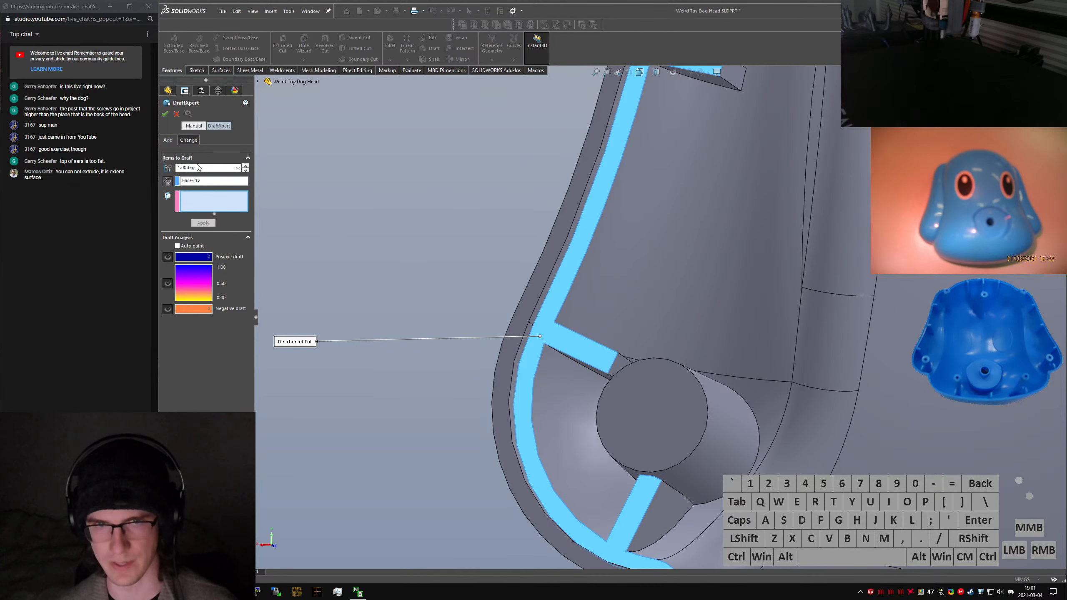
drag(211, 168, 116, 168)
Try selecting the side and end faces of the ear ribs as the faces to draft
middle_drag(490, 289, 581, 327)
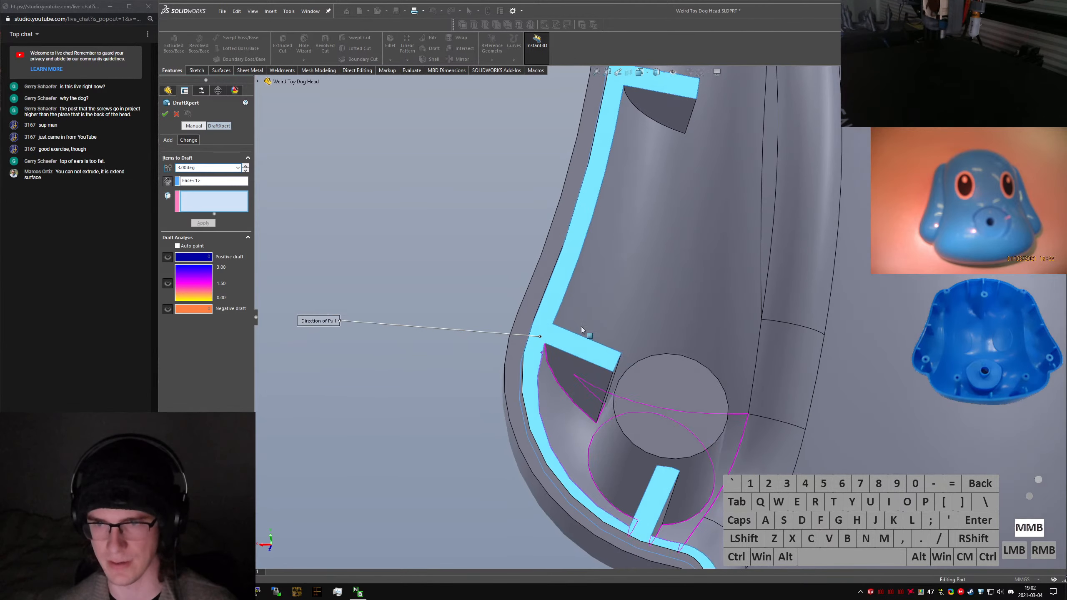
click(580, 386)
middle_drag(599, 377, 478, 421)
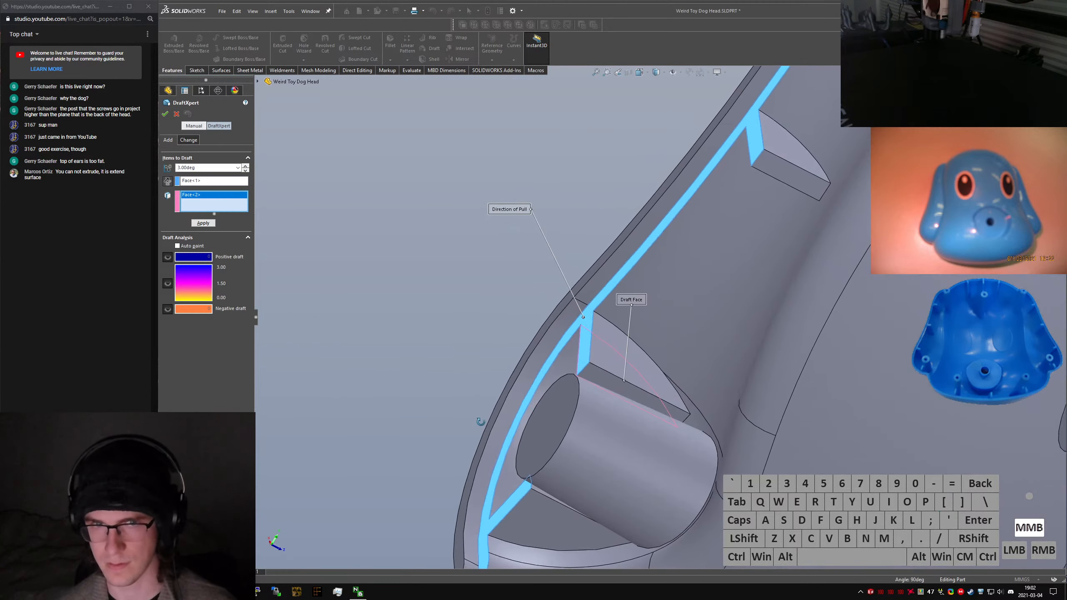
click(604, 382)
click(604, 353)
click(790, 173)
click(791, 146)
middle_drag(792, 147, 826, 162)
click(794, 166)
scroll(747, 225, up, 3)
middle_drag(747, 226, 669, 390)
scroll(621, 415, down, 3)
click(621, 415)
middle_drag(621, 416, 602, 379)
click(602, 398)
scroll(602, 379, down, 2)
scroll(602, 379, down, 2)
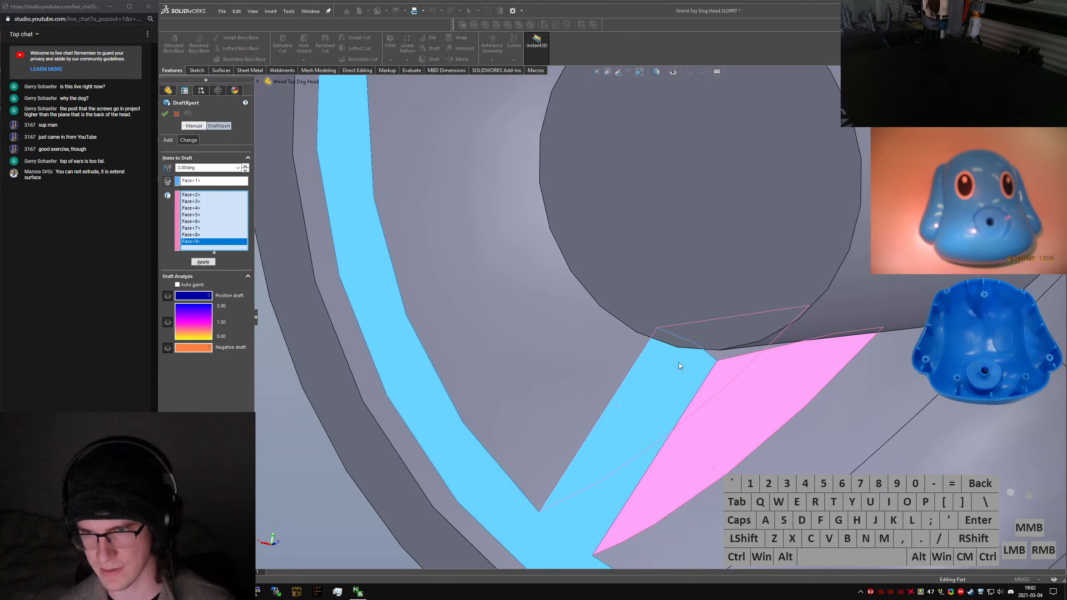
click(714, 355)
scroll(715, 356, up, 2)
middle_drag(708, 360, 696, 337)
scroll(681, 347, down, 1)
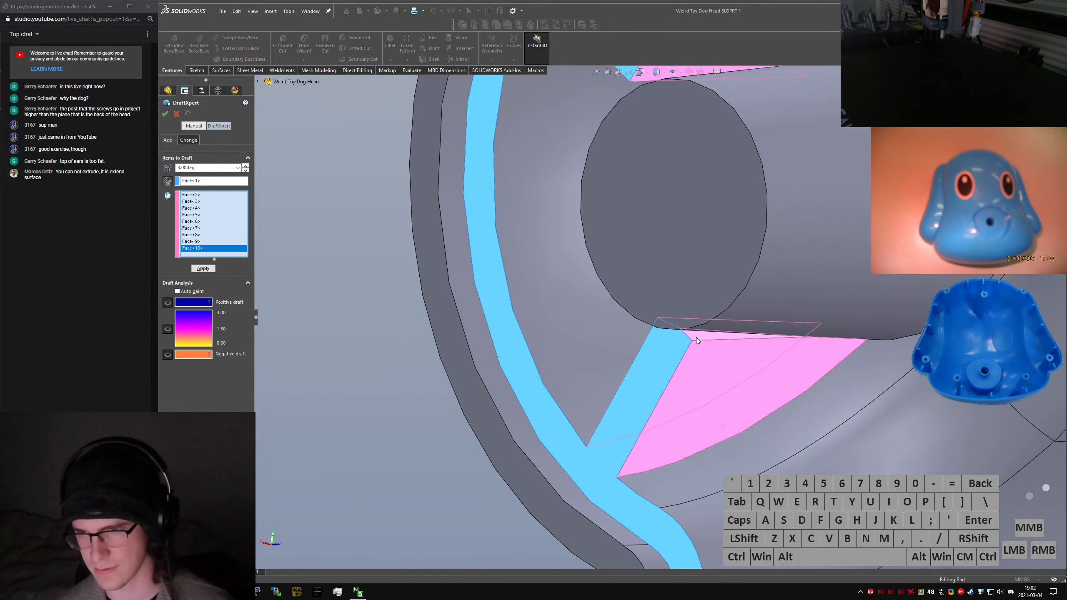
key(Escape)
Reopen the rib sketch and free the post-side endpoint of the rib line below the lower ear post
click(711, 338)
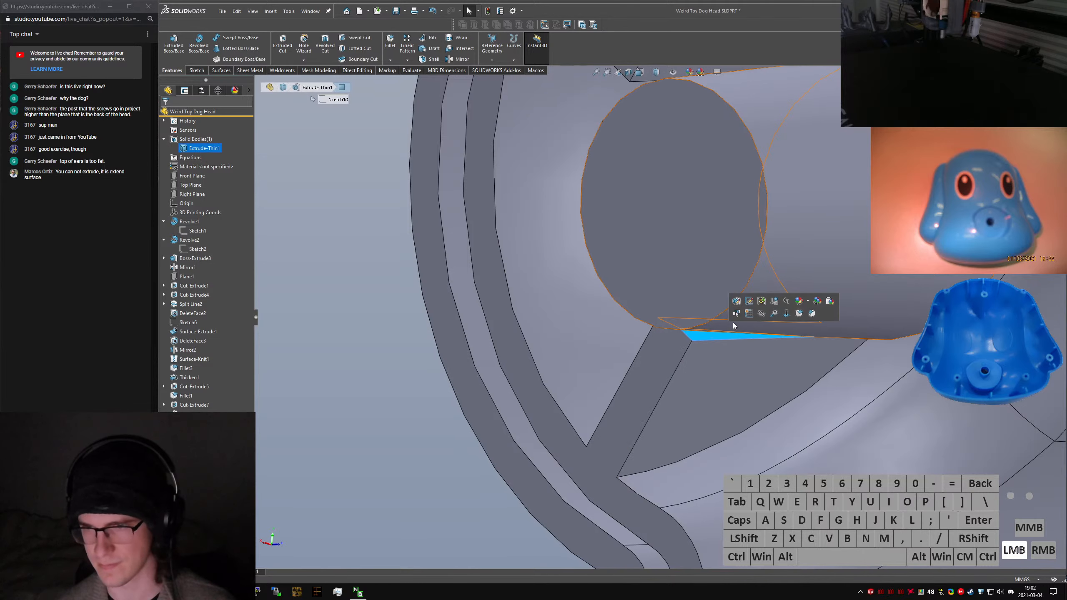
click(750, 301)
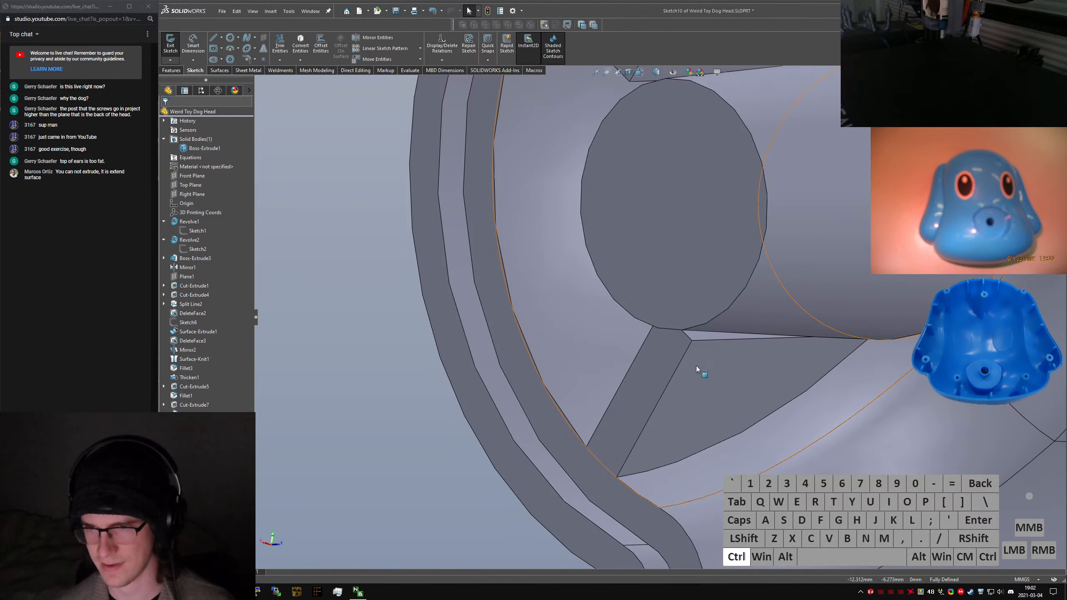
key(ctrl+2)
scroll(518, 417, down, 5)
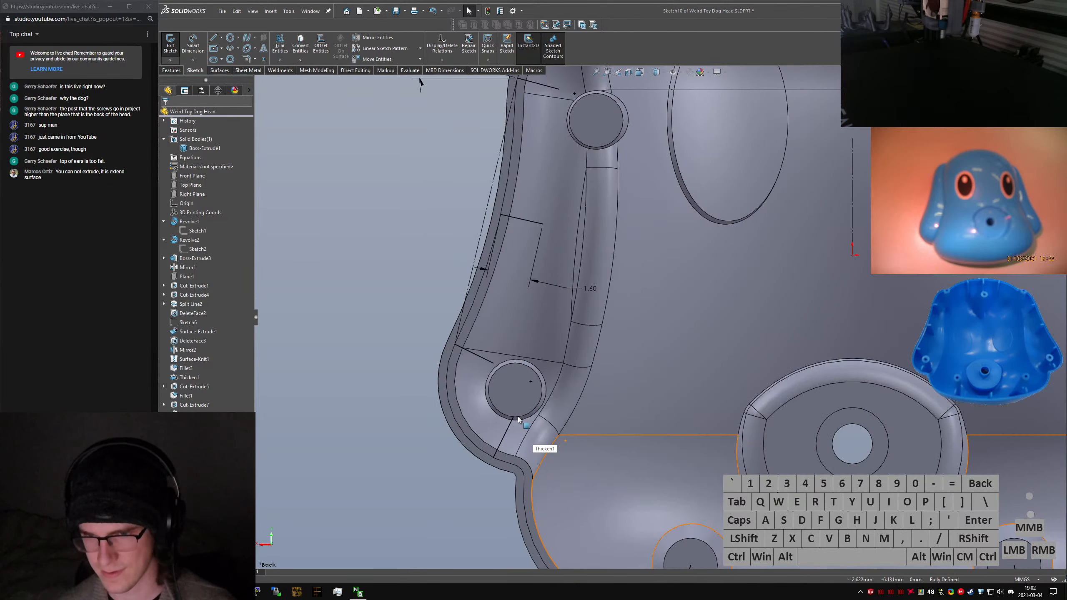
click(522, 415)
drag(527, 406, 532, 408)
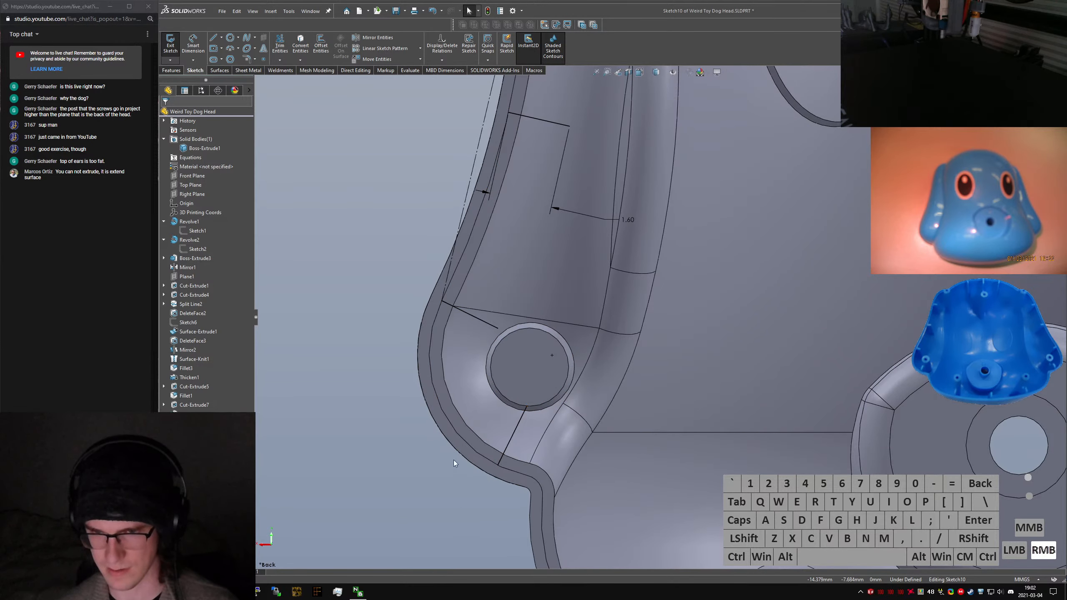
Dimension the rib line below the lower ear post to 2 mm and exit the sketch
click(514, 434)
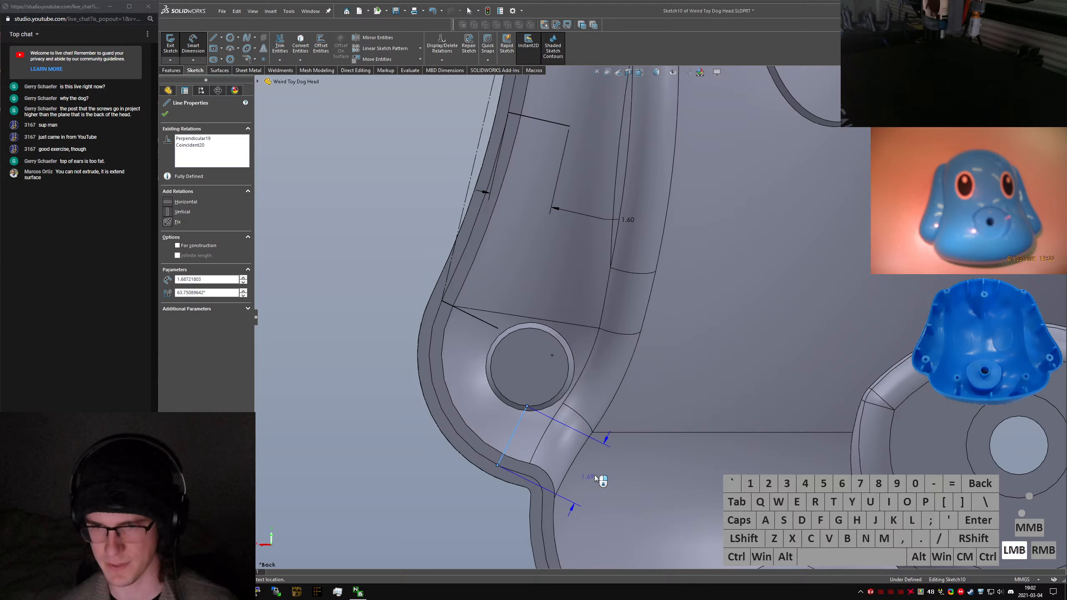
click(626, 500)
text(2)
key(Return)
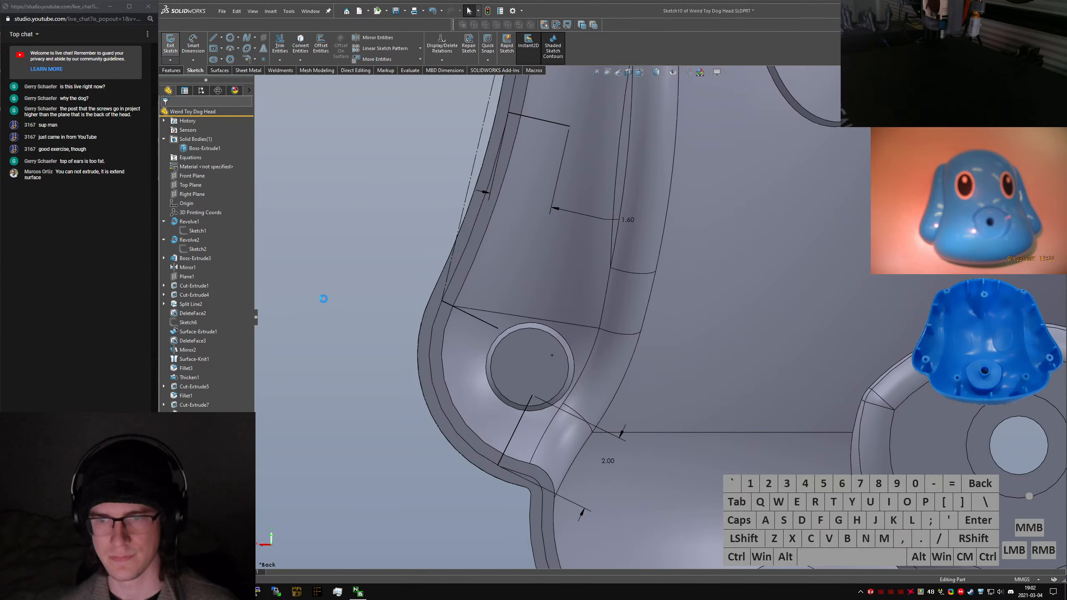
click(344, 337)
Start a new DraftXpert draft with the inner rim face as the direction of pull
scroll(462, 362, up, 4)
mouse_move(584, 370)
middle_down()
mouse_move(513, 353)
mouse_move(483, 361)
middle_up()
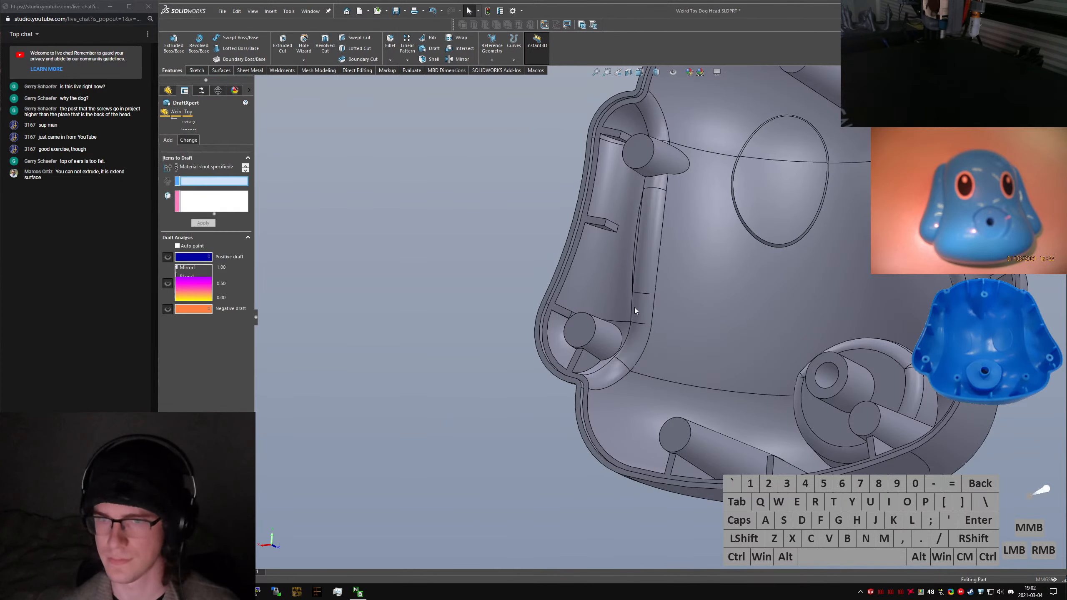
scroll(478, 312, down, 5)
click(477, 312)
click(230, 201)
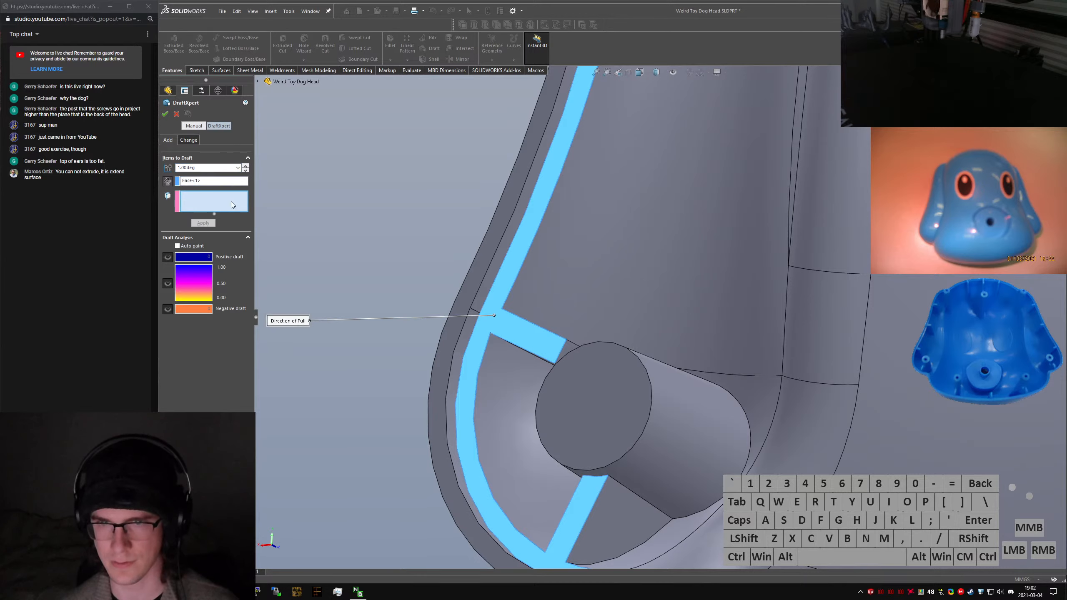
Add one side face of each ear rib and the end face of the upper ear rib as draft faces
middle_drag(590, 393, 623, 355)
click(509, 394)
click(607, 517)
click(584, 132)
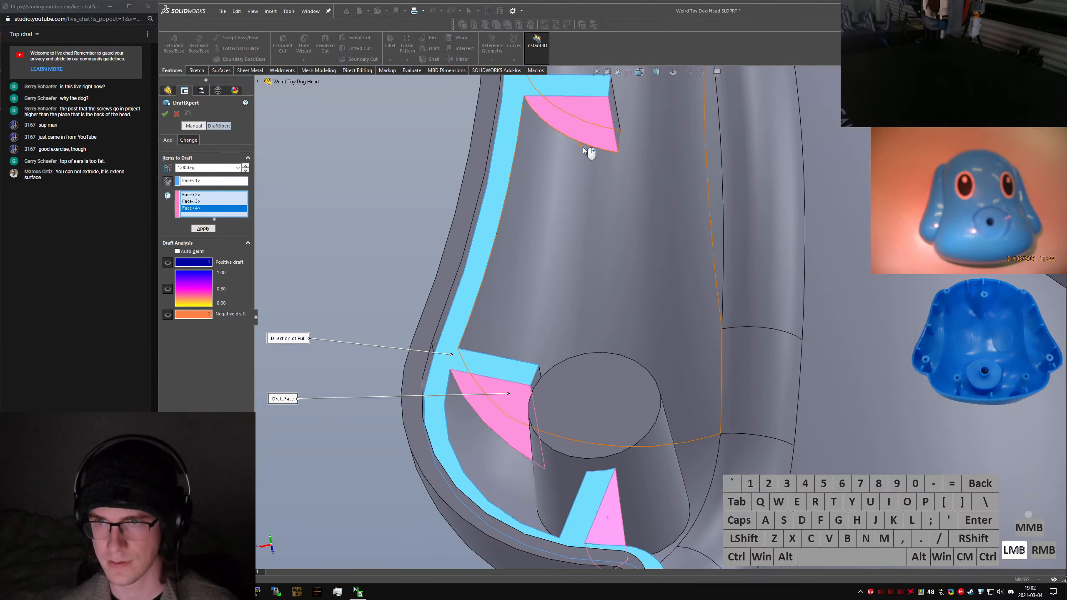
scroll(609, 136, up, 4)
scroll(650, 139, down, 5)
click(723, 255)
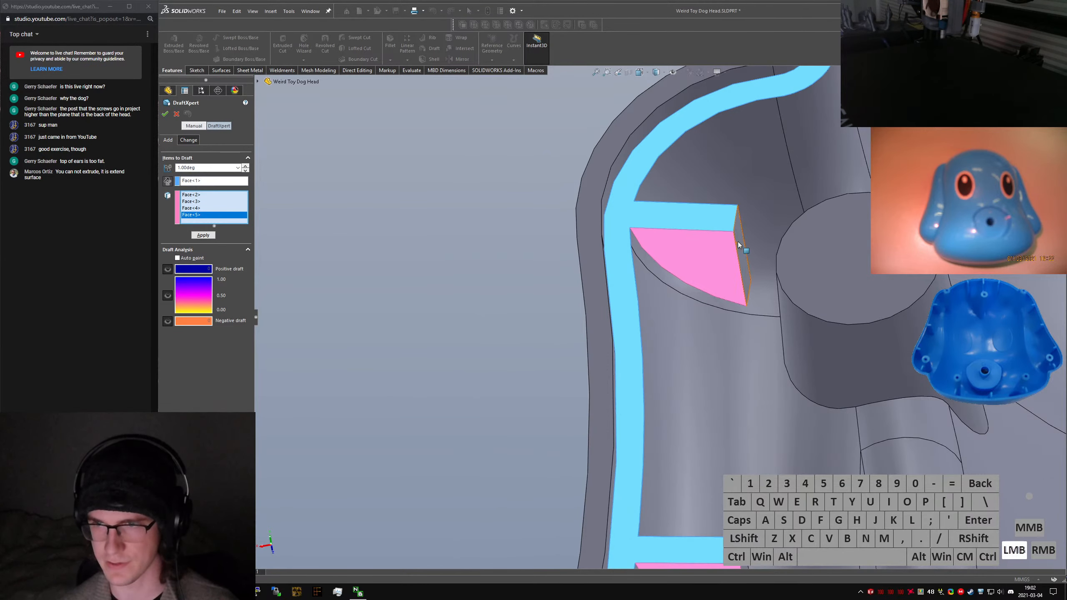
click(738, 242)
Add the near side faces and the inner end faces of the three forehead ribs to the draft
scroll(737, 232, up, 7)
middle_drag(830, 200, 865, 191)
scroll(810, 189, down, 6)
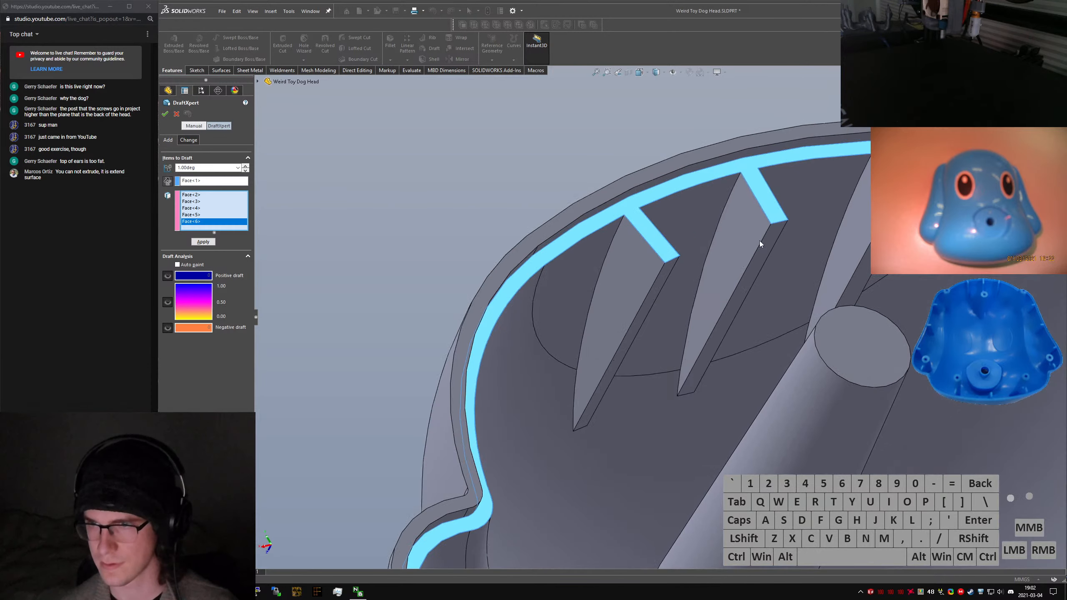
click(761, 243)
click(772, 246)
click(841, 237)
click(837, 260)
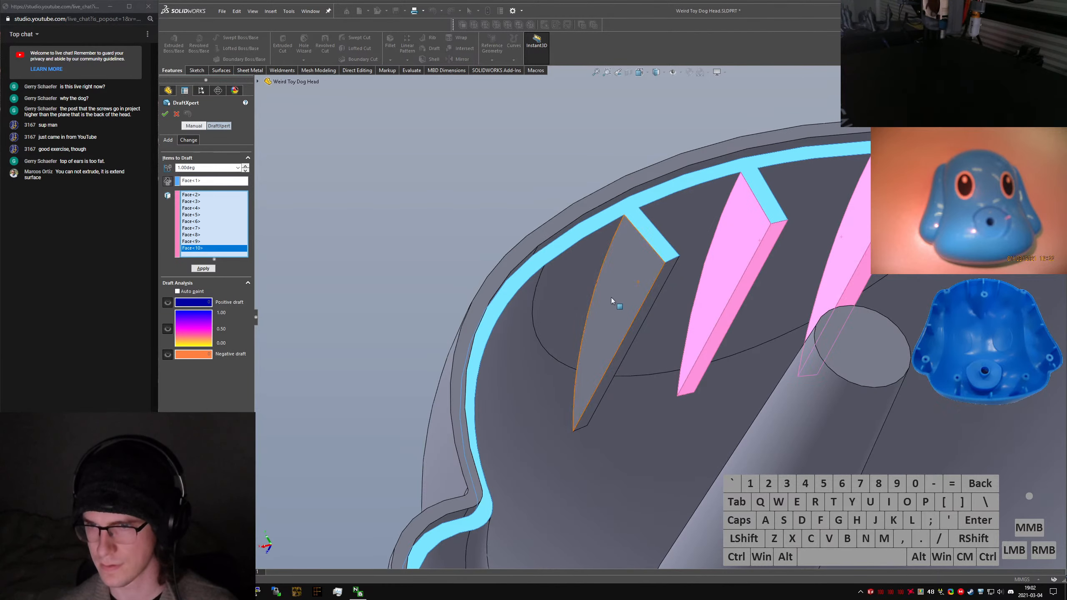
click(612, 299)
click(653, 295)
Add the remaining far side faces of the three forehead ribs to the draft
scroll(653, 295, up, 6)
middle_drag(647, 298, 381, 399)
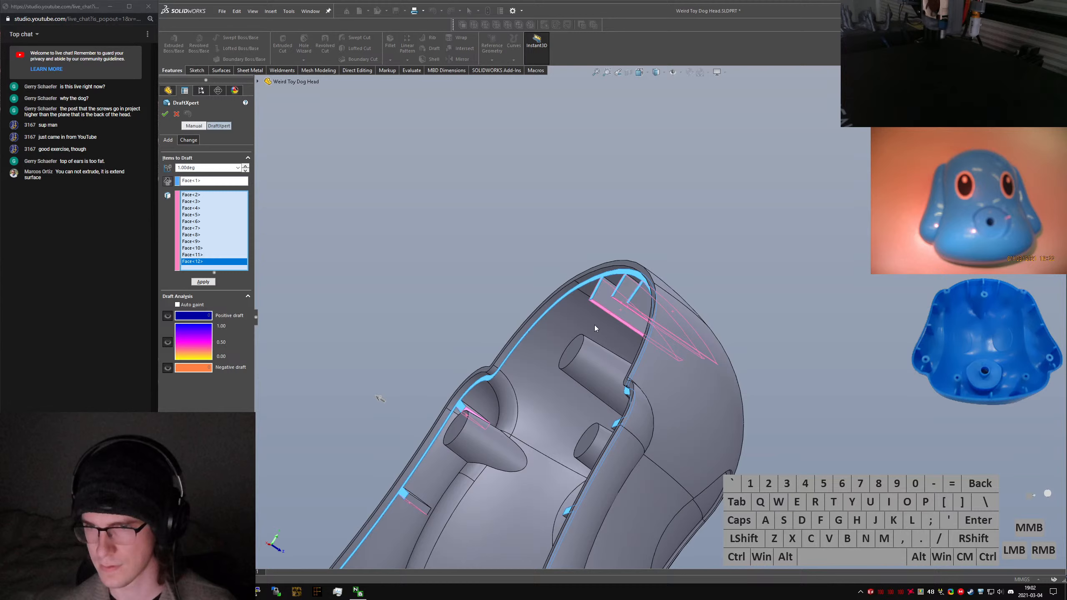
click(618, 299)
click(631, 301)
click(642, 303)
Add the first ear's remaining rib side faces, the middle and lower ribs' end faces, and a side face of the rib below the post
scroll(643, 303, up, 4)
middle_drag(482, 462, 472, 557)
scroll(565, 498, down, 6)
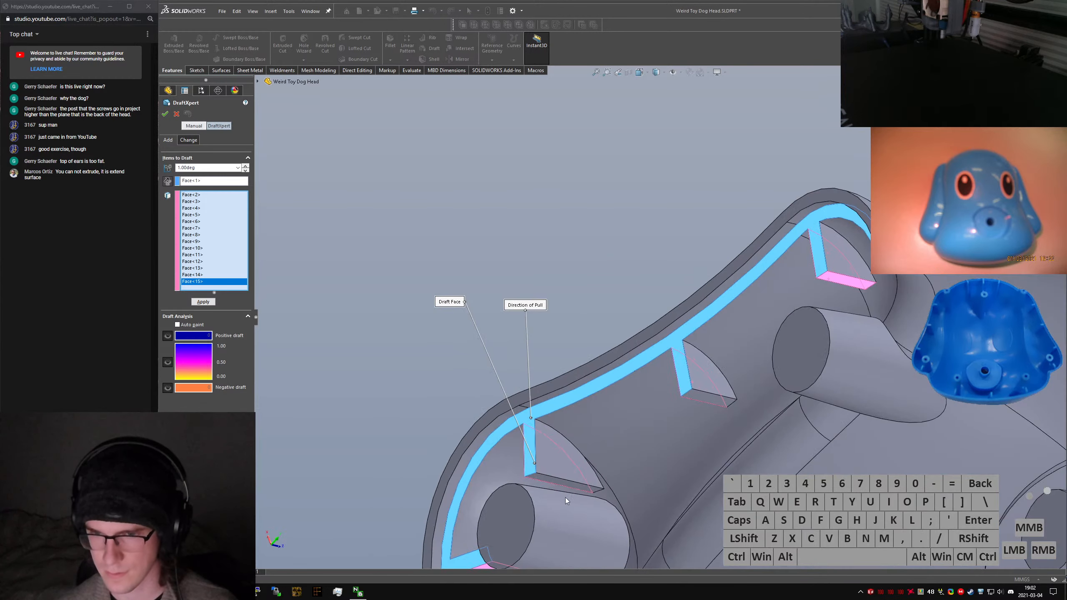
click(569, 487)
click(568, 466)
click(703, 397)
click(706, 381)
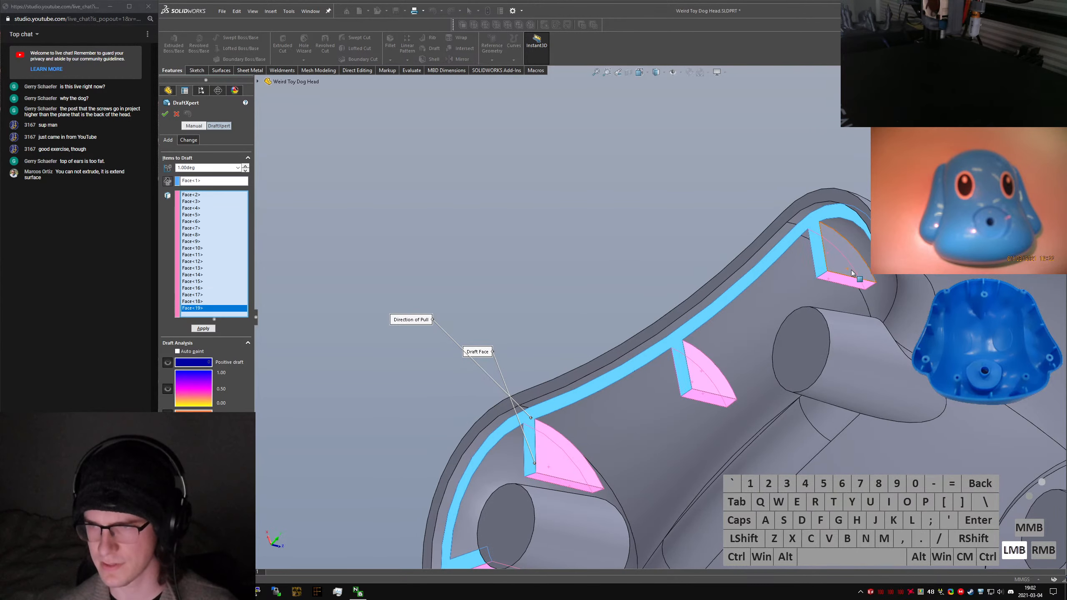
click(853, 268)
scroll(803, 302, up, 2)
middle_drag(804, 302, 876, 379)
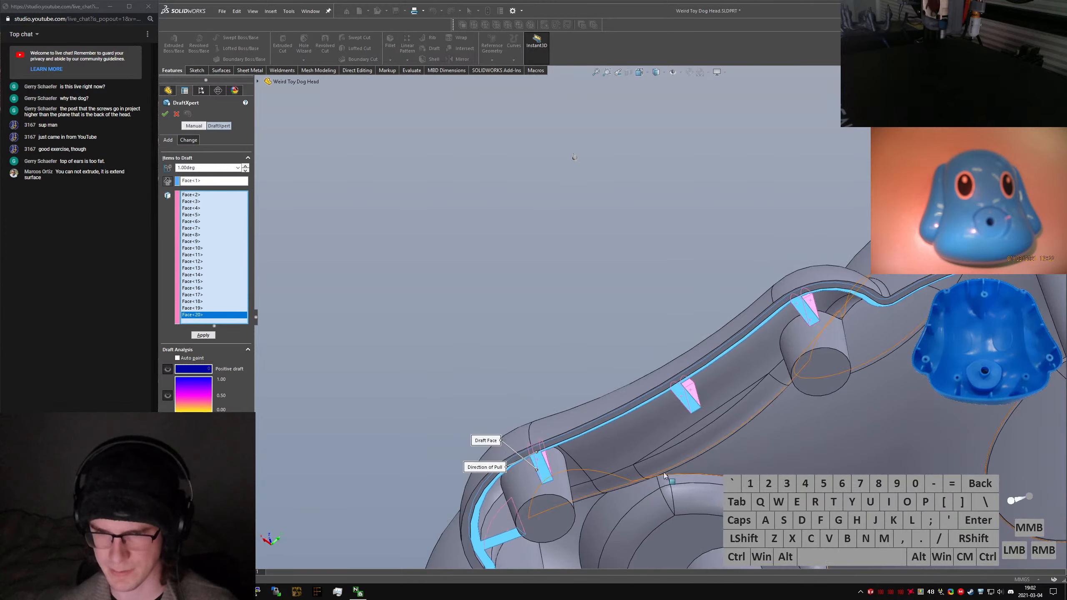
scroll(557, 457, up, 2)
click(557, 457)
Add both side faces of the three chin ribs and the middle chin rib's end face to the draft
scroll(666, 427, up, 3)
scroll(553, 344, down, 8)
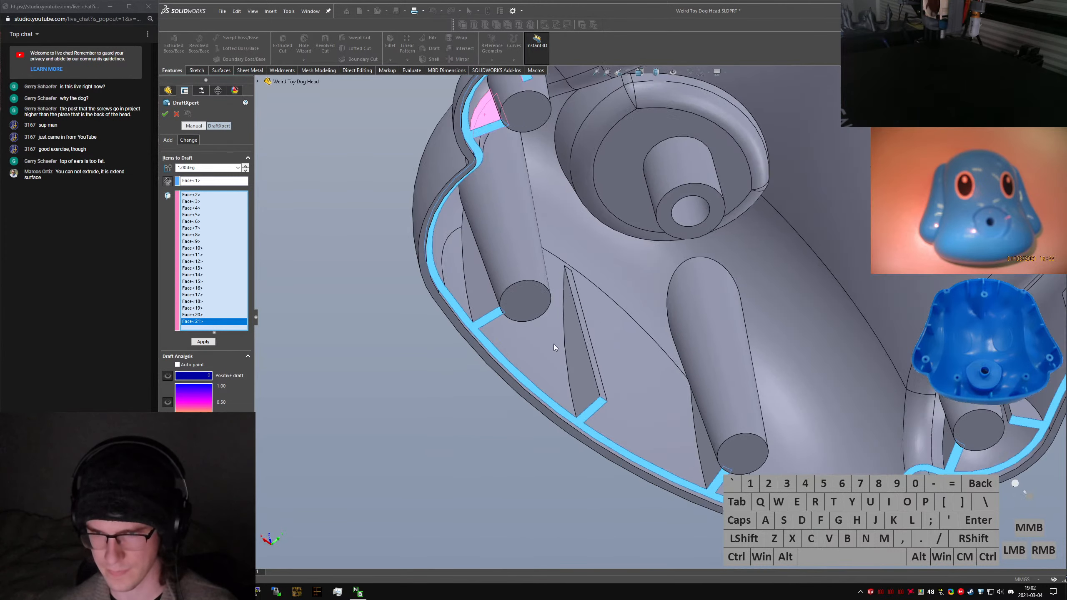
click(460, 274)
middle_drag(460, 274, 448, 242)
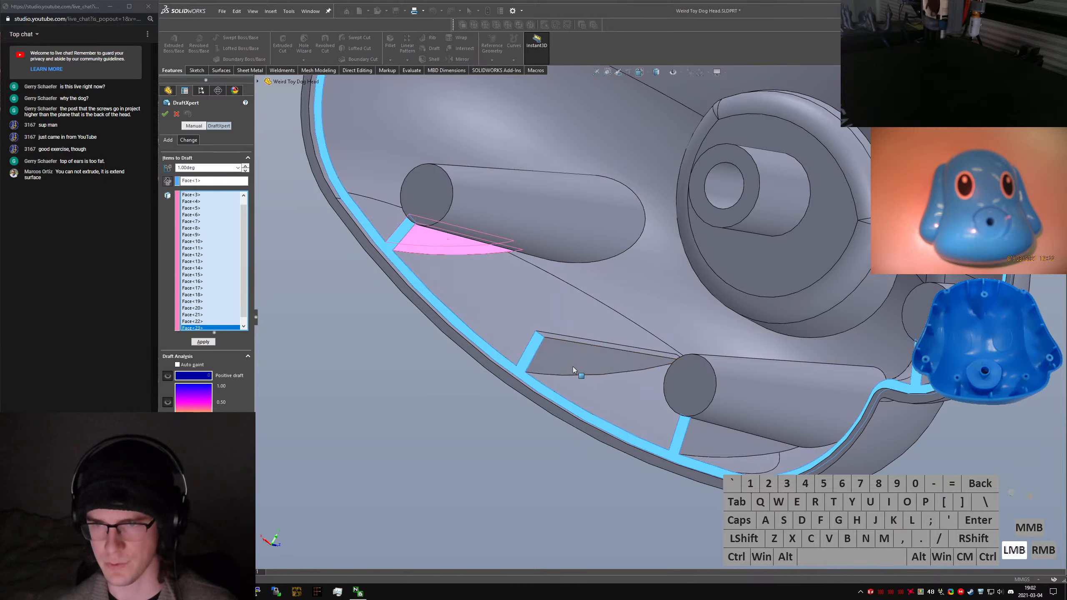
click(561, 339)
click(704, 431)
middle_drag(677, 416, 786, 445)
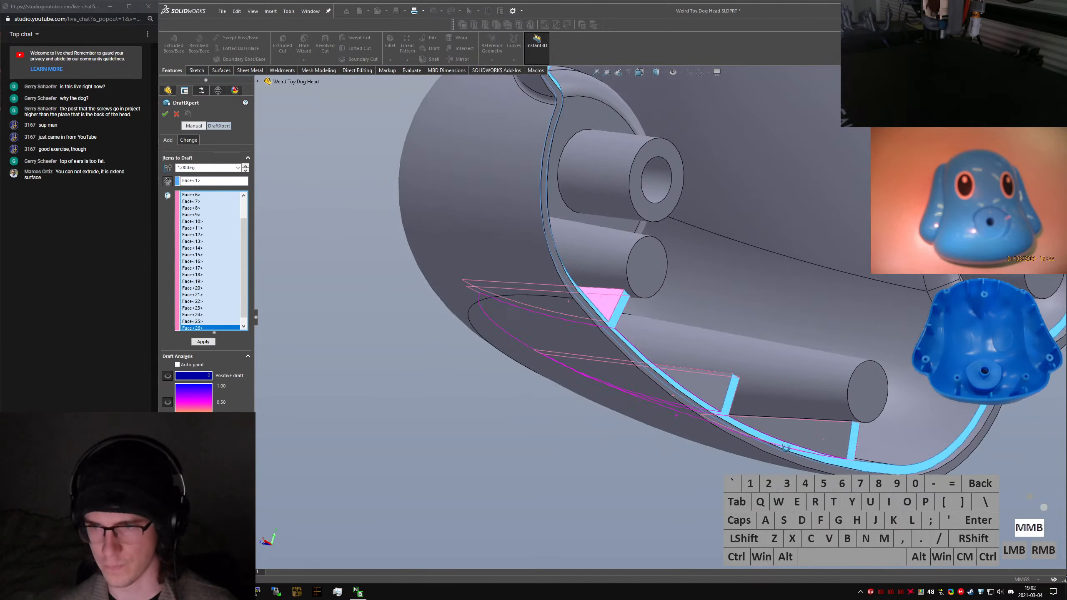
click(824, 440)
click(709, 389)
click(604, 306)
Add the end and side faces of the ribs around the opposite ear's lower post to the draft
scroll(604, 306, up, 3)
middle_drag(604, 306, 521, 328)
scroll(838, 252, down, 4)
scroll(857, 175, down, 2)
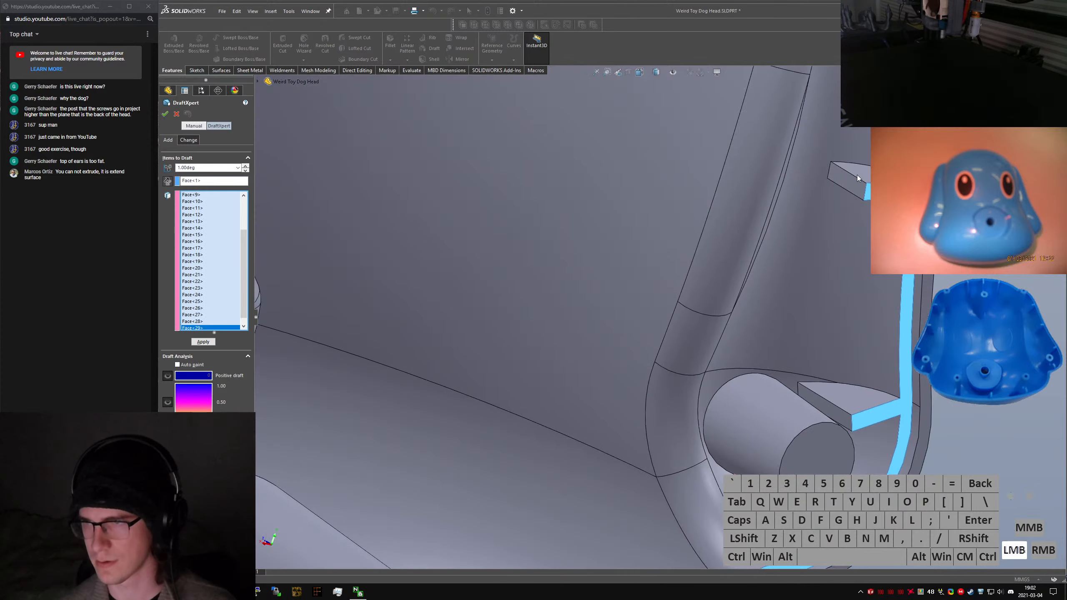
click(830, 412)
click(849, 399)
middle_drag(846, 439, 901, 454)
click(901, 454)
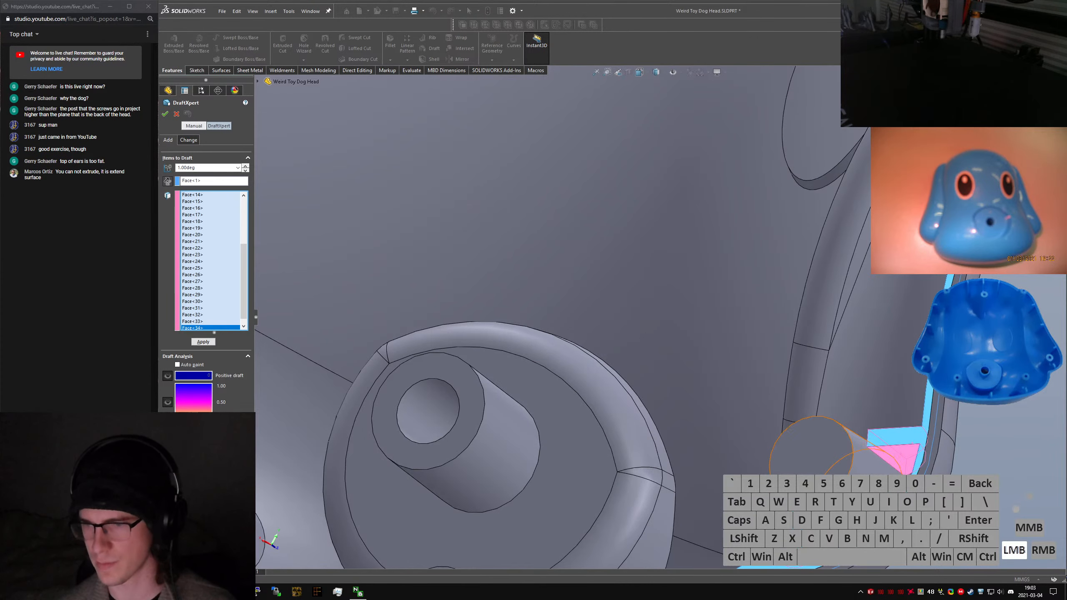
click(841, 505)
Add the remaining side faces of the opposite ear's middle and upper ribs to the draft
middle_drag(840, 505, 937, 488)
scroll(748, 311, up, 4)
scroll(732, 266, down, 5)
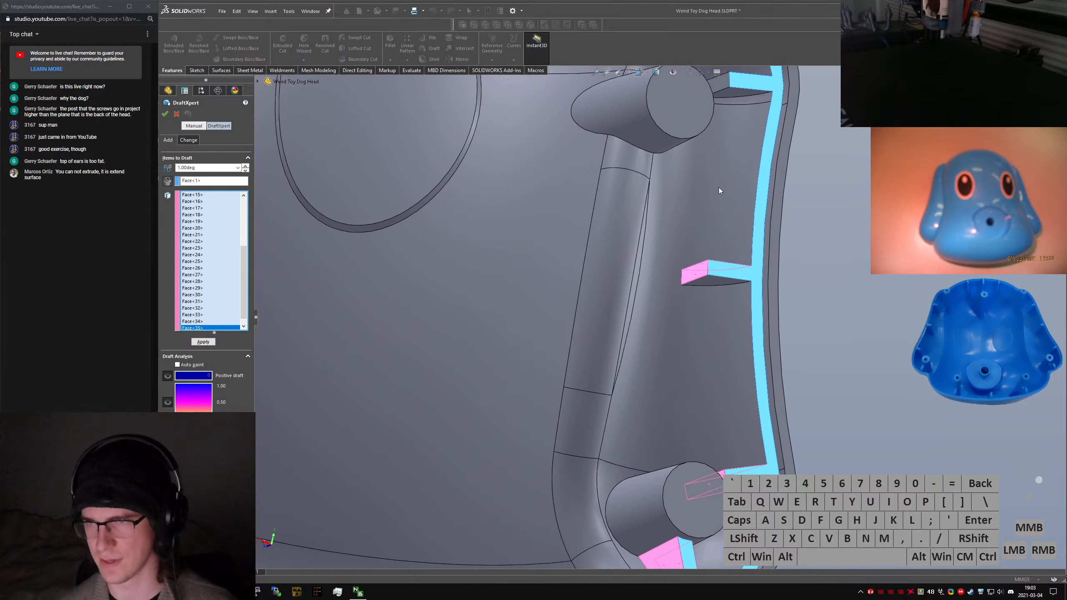
scroll(719, 191, up, 2)
middle_drag(717, 184, 713, 151)
click(707, 148)
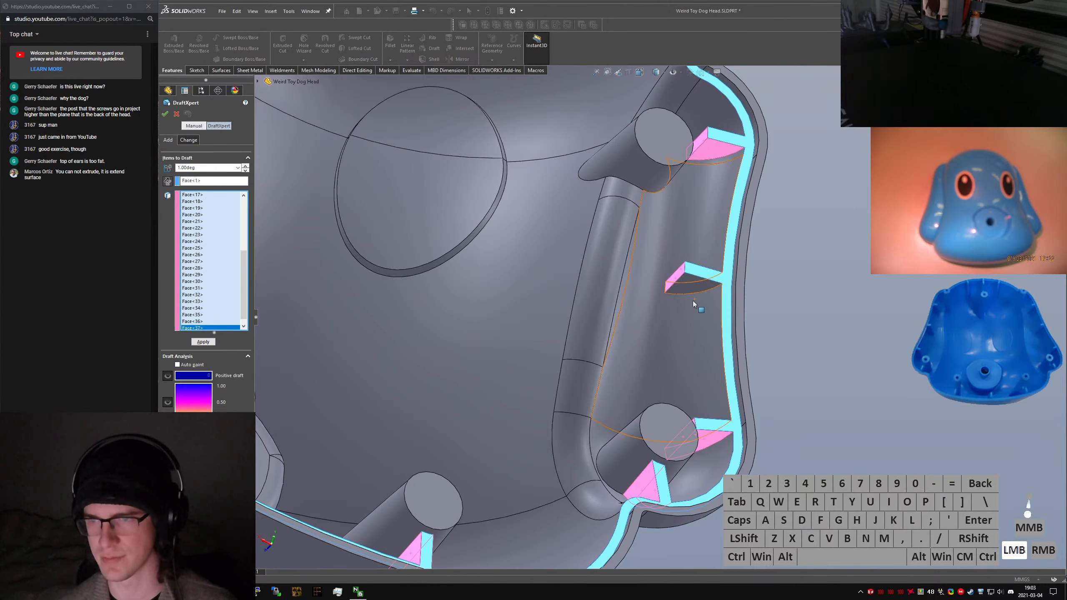
click(690, 287)
middle_drag(697, 306, 716, 343)
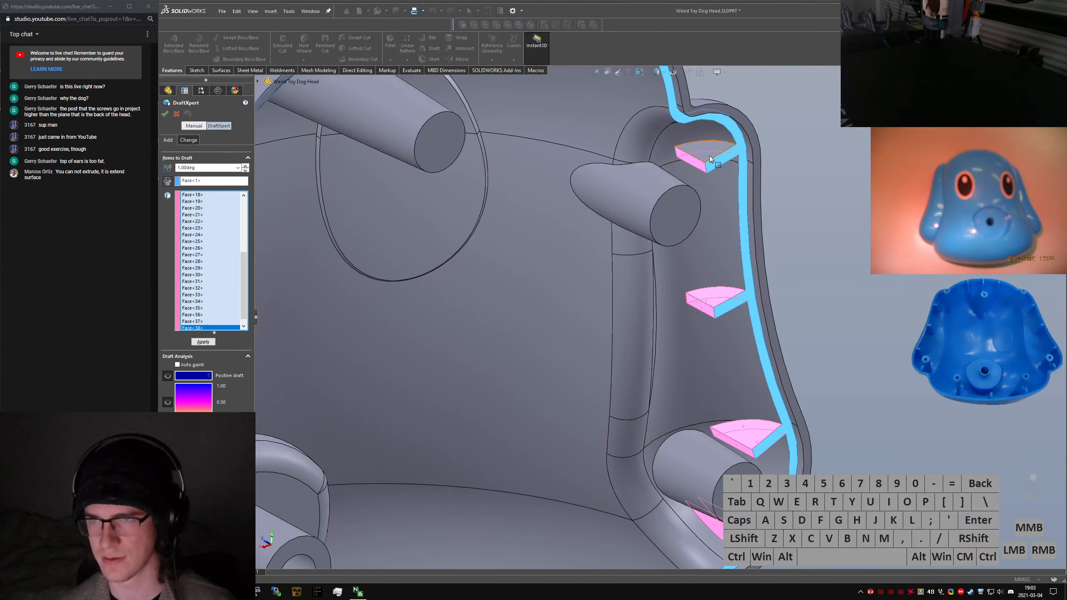
click(708, 154)
Set the draft angle to 3 degrees and apply the draft to all selected rib faces
scroll(702, 168, up, 6)
middle_drag(681, 193, 486, 241)
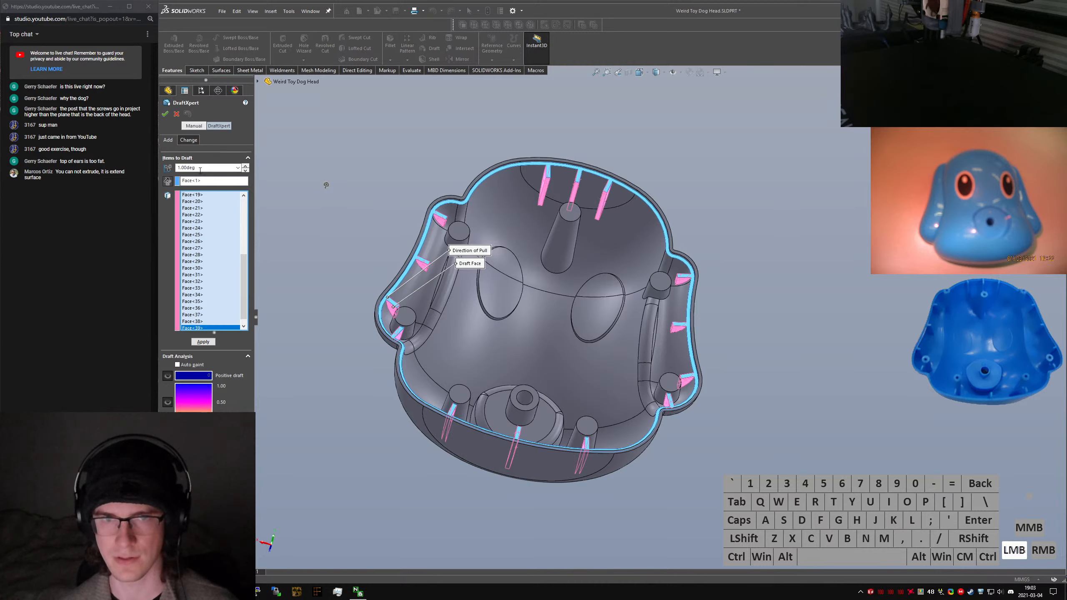
text(3)
key(Return)
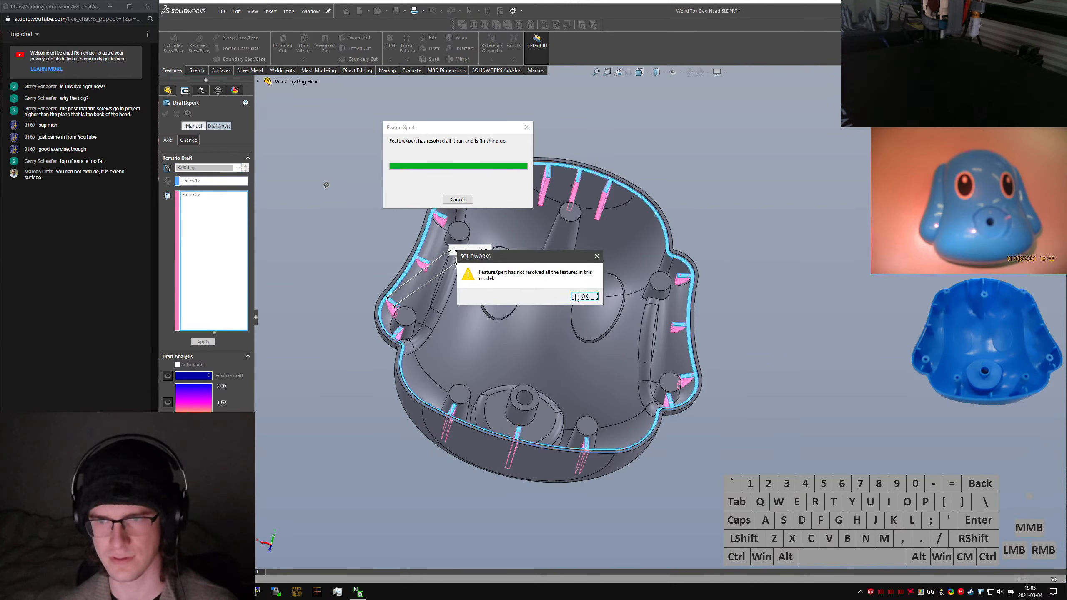
click(577, 301)
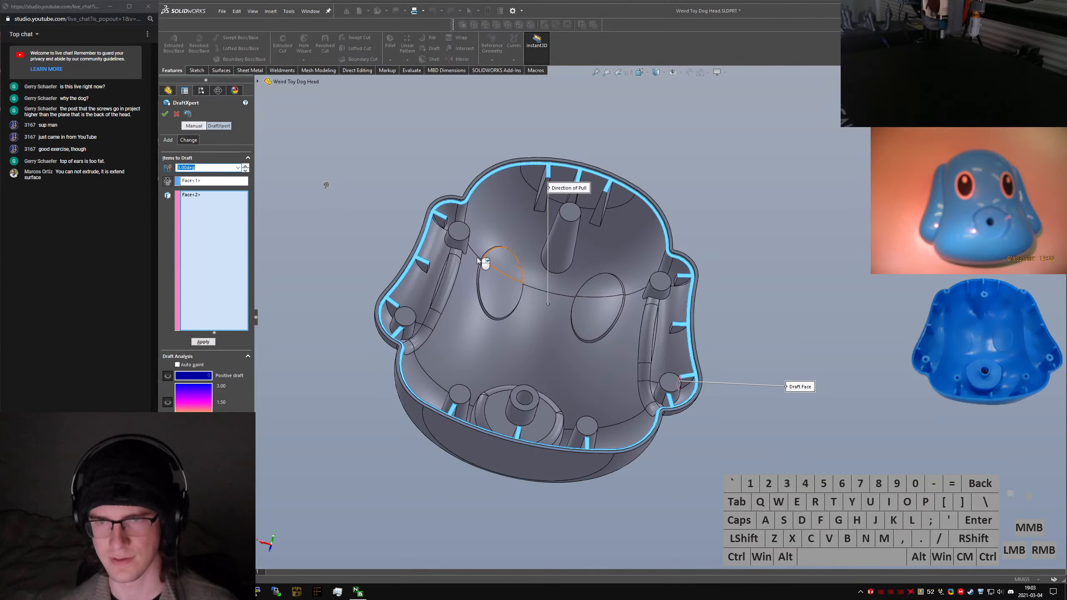
Examine the drafted ribs around both ears, the forehead and the chin, including from the back view
scroll(536, 251, down, 3)
middle_drag(536, 255, 531, 309)
scroll(407, 296, down, 3)
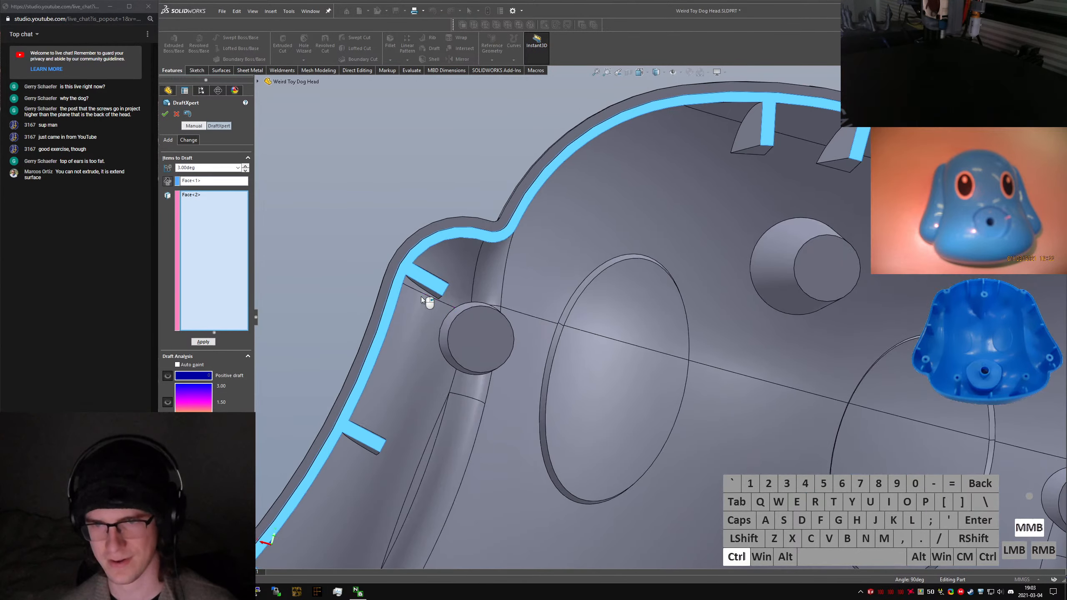
key(ctrl+1)
key(ctrl+2)
scroll(551, 252, down, 5)
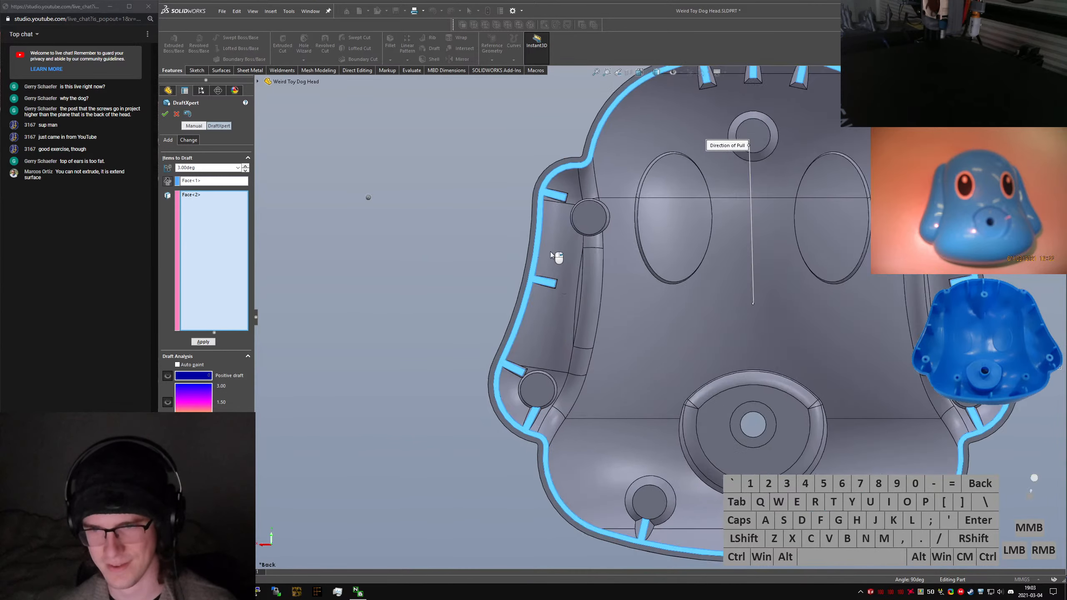
scroll(598, 315, up, 5)
scroll(626, 418, down, 4)
scroll(633, 430, up, 3)
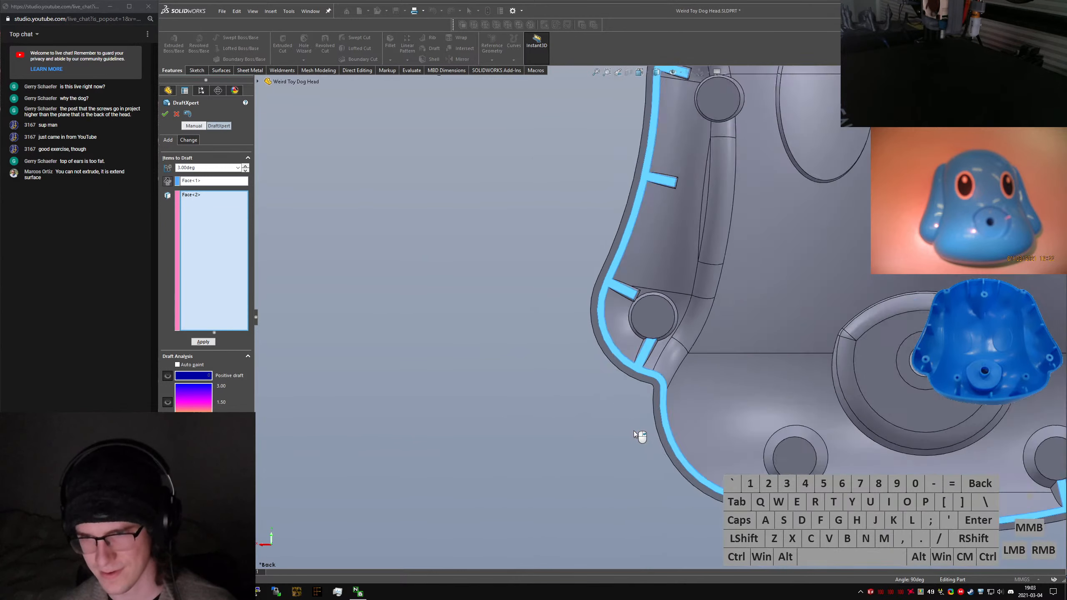
scroll(748, 405, down, 4)
scroll(837, 361, up, 3)
scroll(842, 313, up, 3)
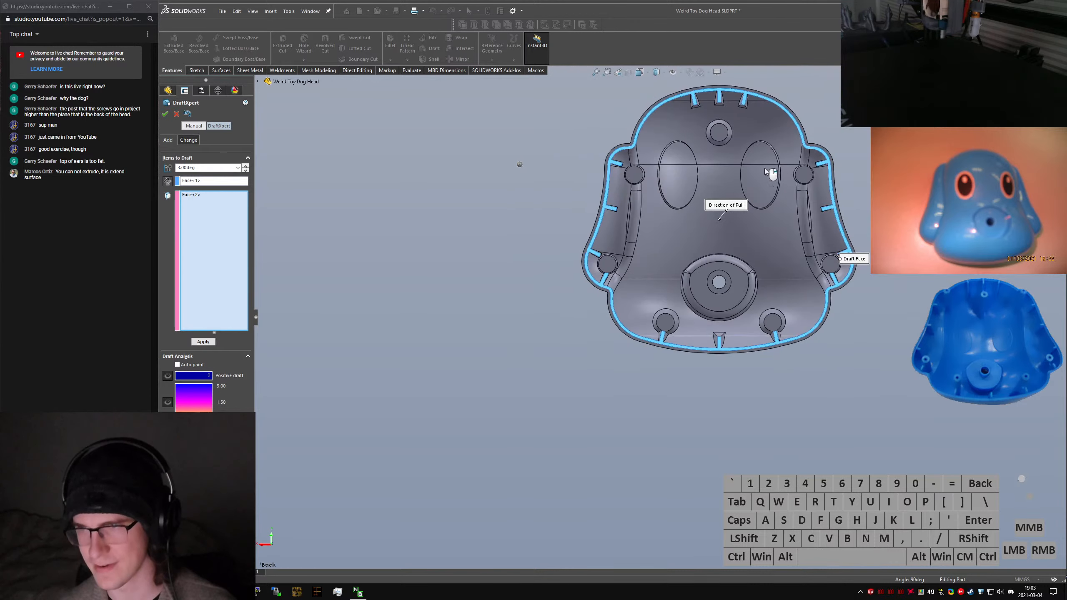
scroll(683, 97, down, 3)
scroll(850, 207, down, 2)
scroll(850, 207, down, 5)
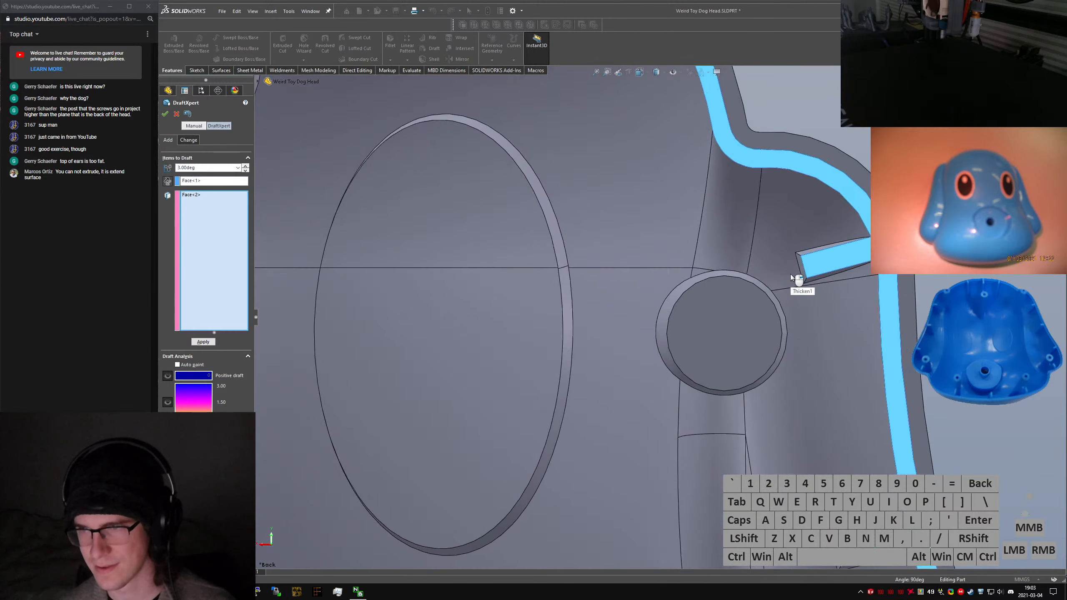
mouse_move(790, 273)
middle_down()
mouse_move(819, 279)
mouse_move(788, 270)
middle_up()
scroll(788, 270, up, 1)
key(shift+2)
scroll(798, 337, up, 6)
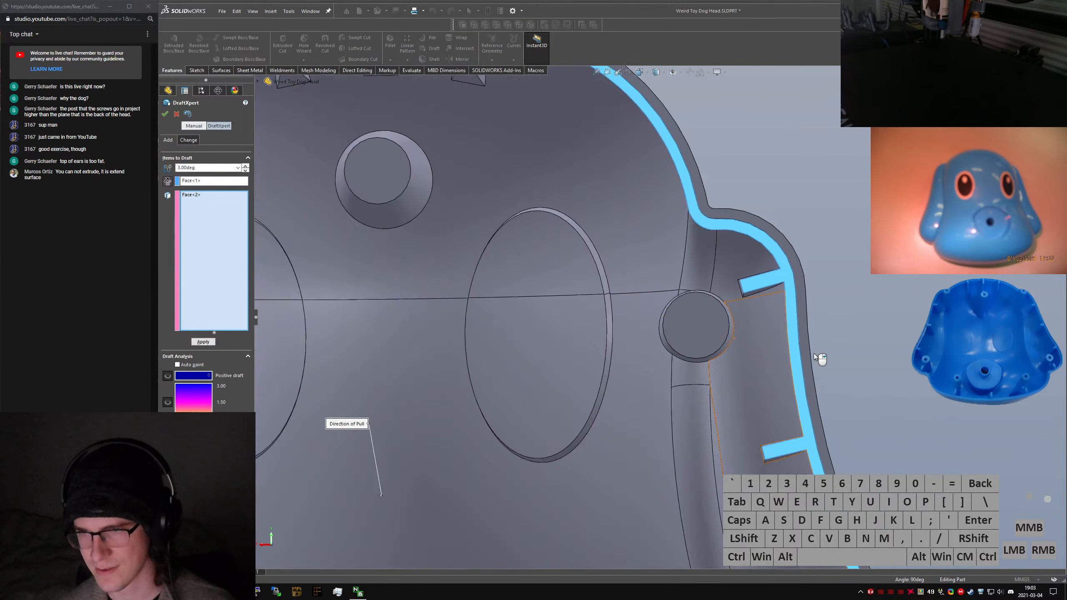
key(ctrl+2)
scroll(712, 387, down, 3)
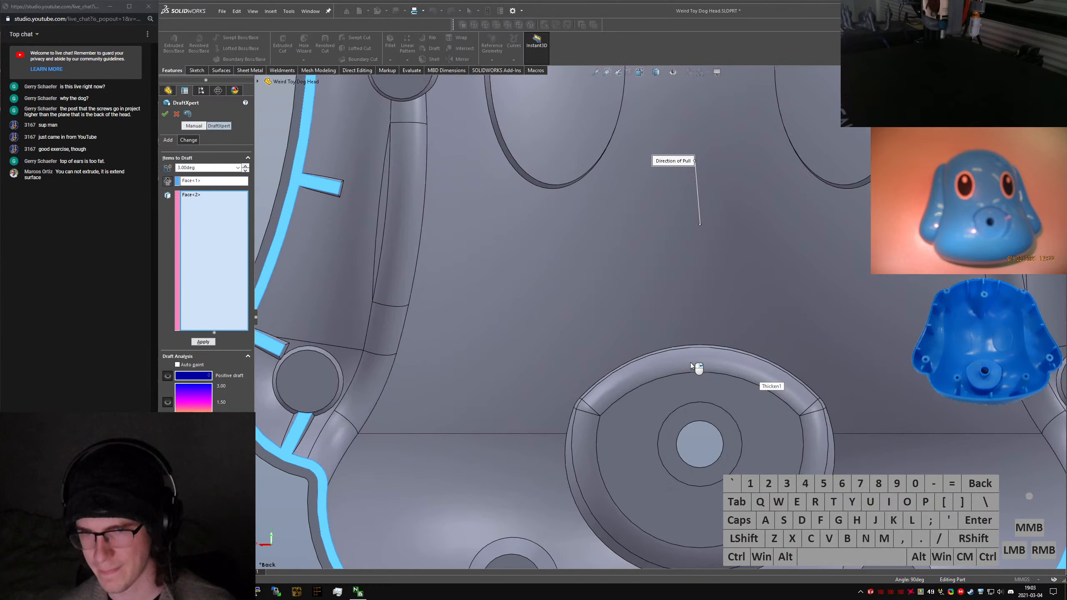
scroll(698, 362, up, 3)
scroll(834, 332, down, 4)
Try to apply the 3 degree draft to the lower ear rib's remaining end face and leave DraftXpert
scroll(831, 336, down, 4)
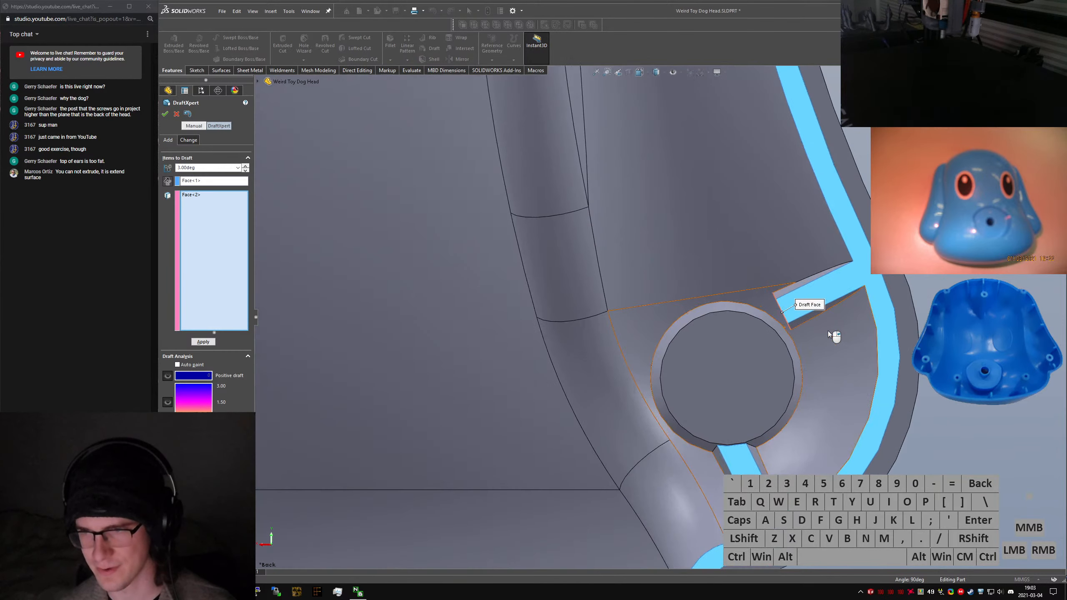
middle_drag(778, 294, 807, 356)
scroll(753, 291, down, 3)
scroll(752, 291, down, 2)
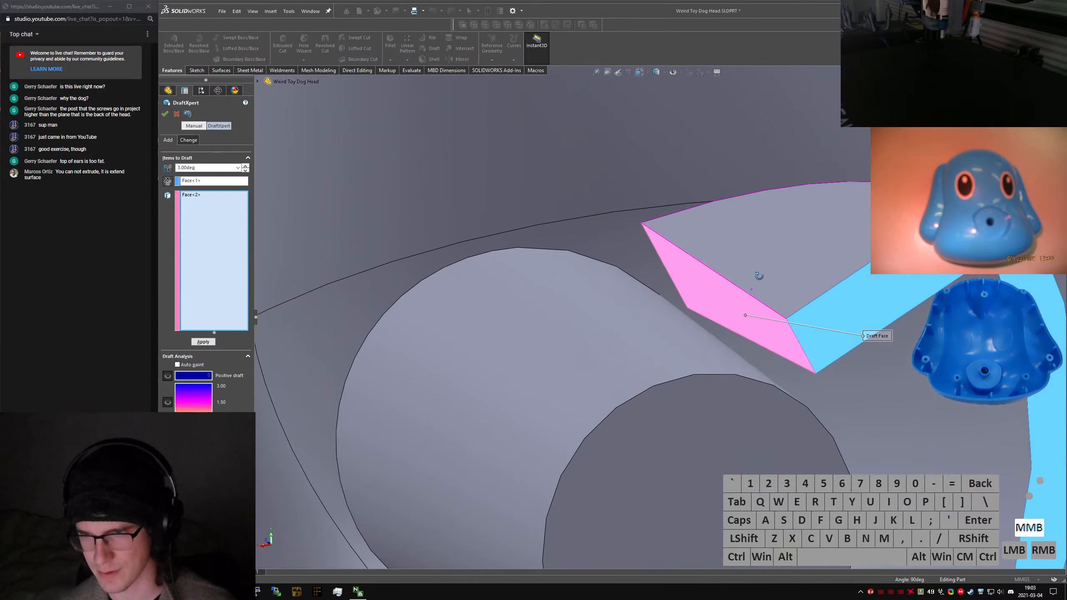
right_click(742, 311)
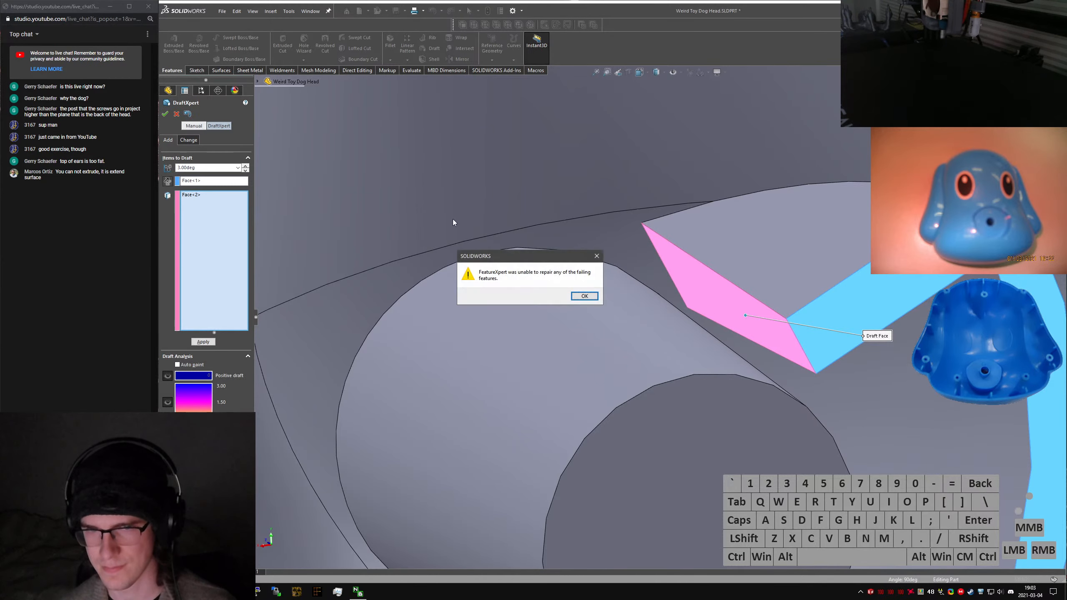
click(584, 296)
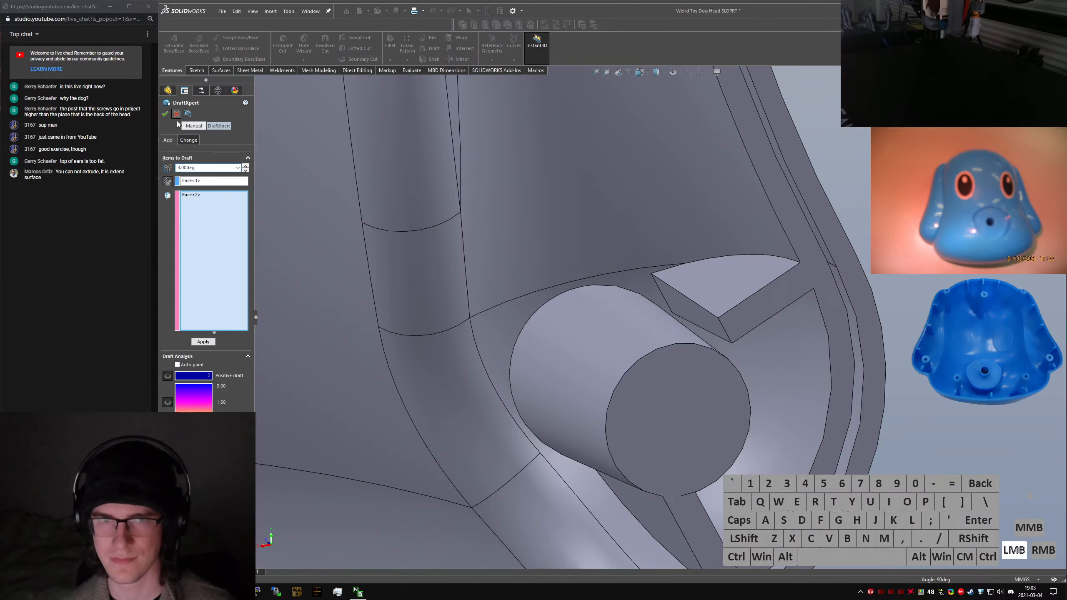
scroll(532, 359, up, 5)
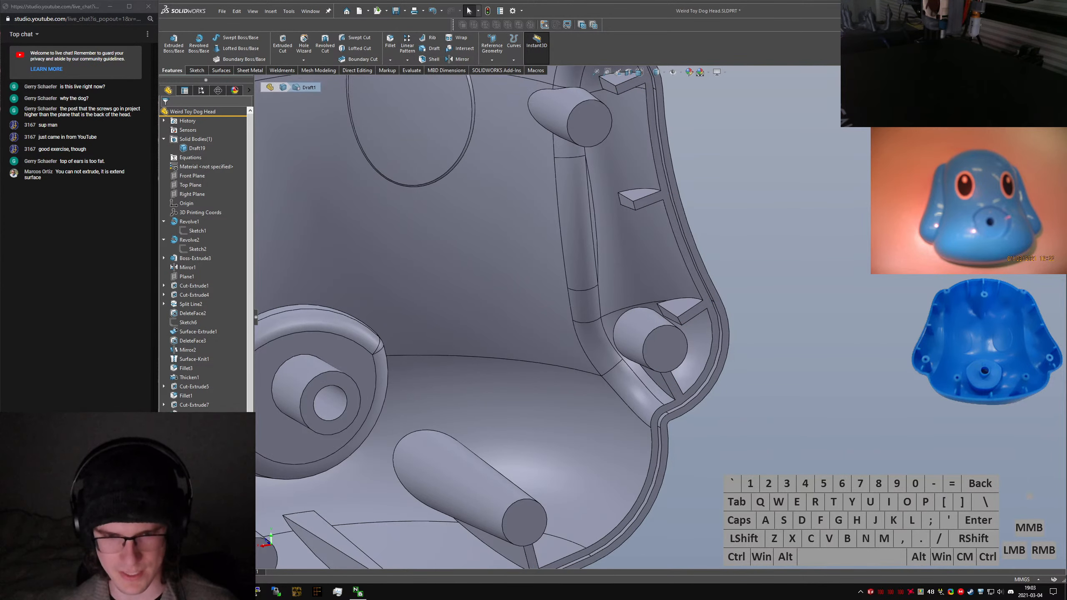
Delete all the rib draft features from Draft1 onward
shift+click(194, 504)
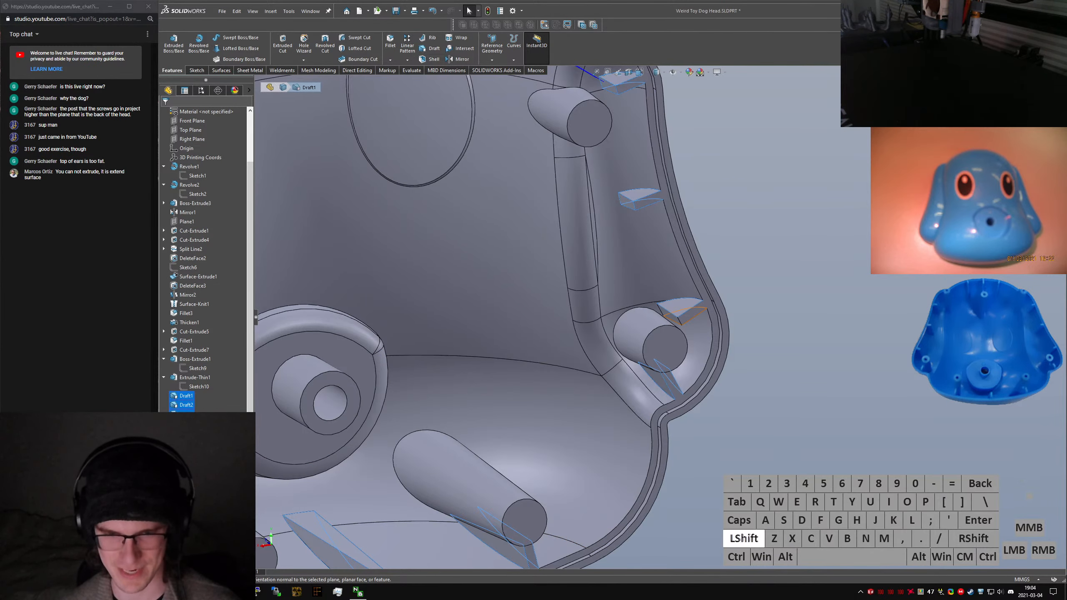
scroll(437, 441, up, 6)
scroll(537, 245, down, 3)
middle_drag(537, 245, 518, 200)
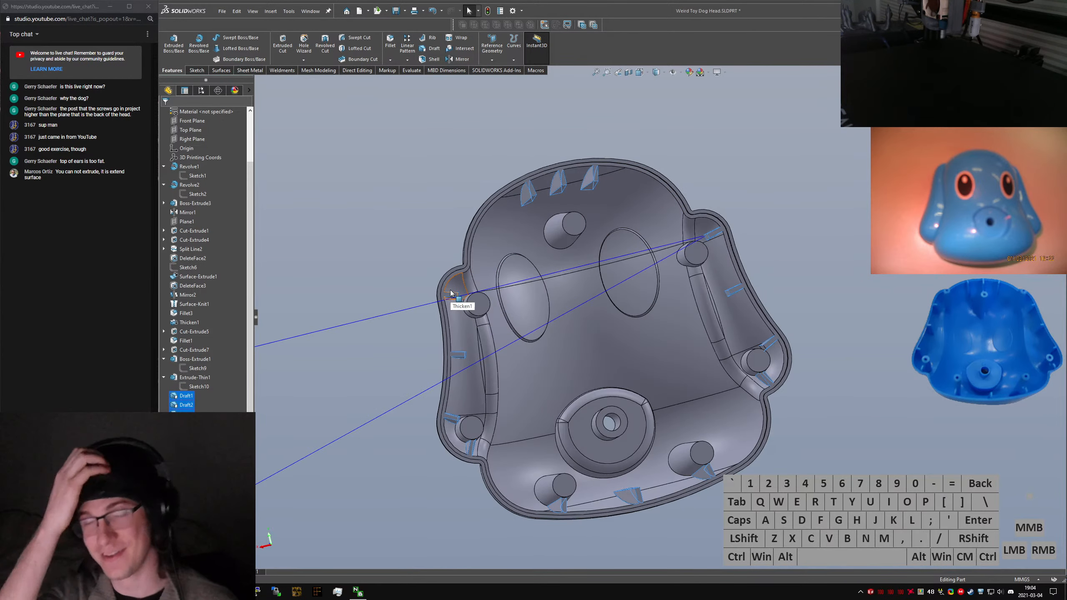
key(Delete)
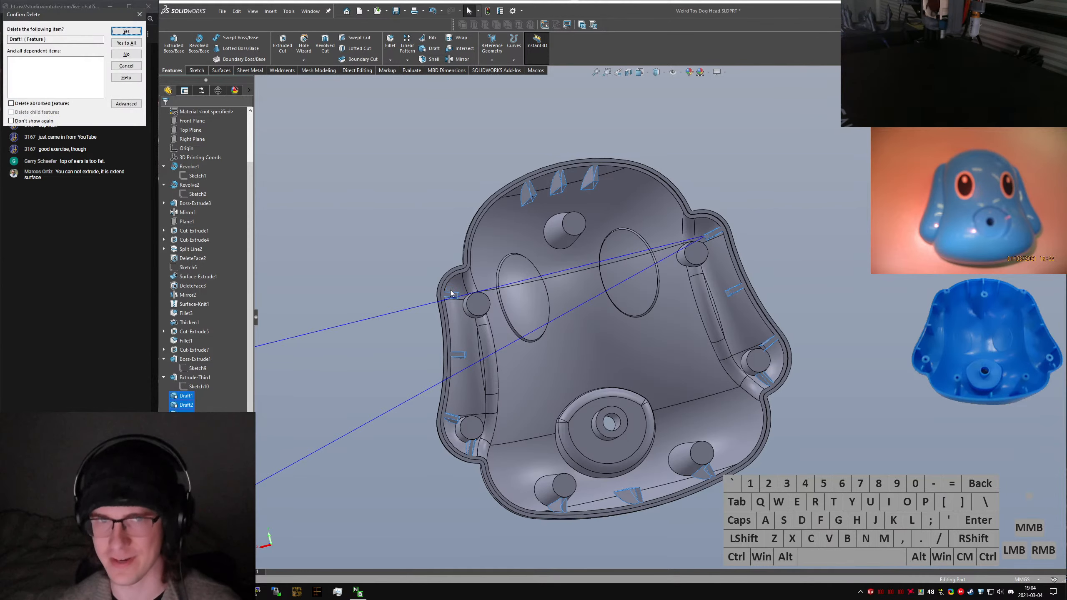
key(alt+a)
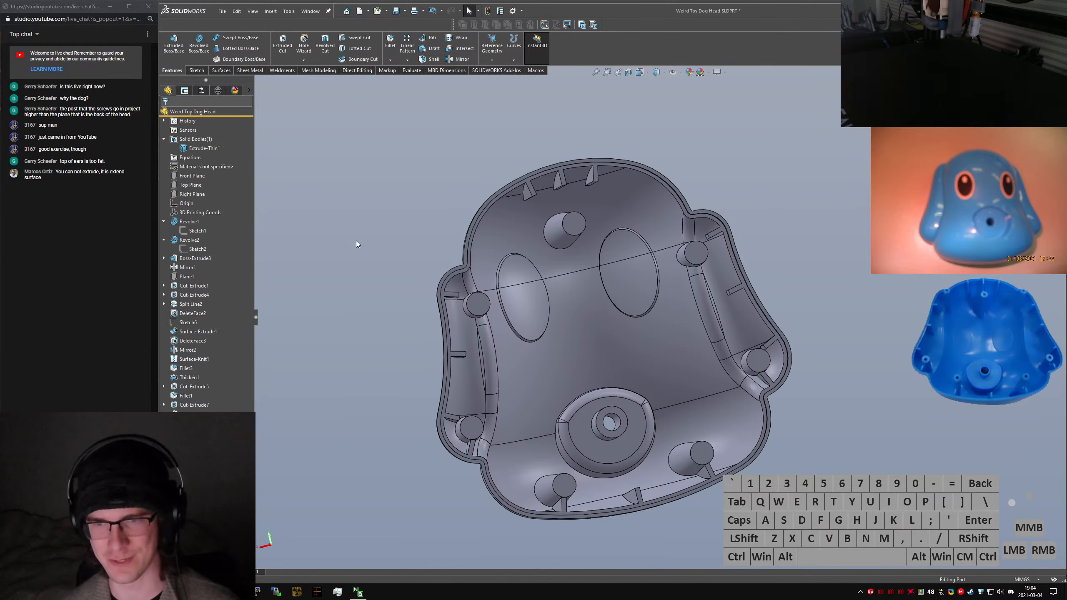
Check the lower ear rib beside its post and open the Extrude-Thin1 rib sketch for editing
click(357, 241)
middle_drag(601, 313, 631, 373)
scroll(712, 326, down, 10)
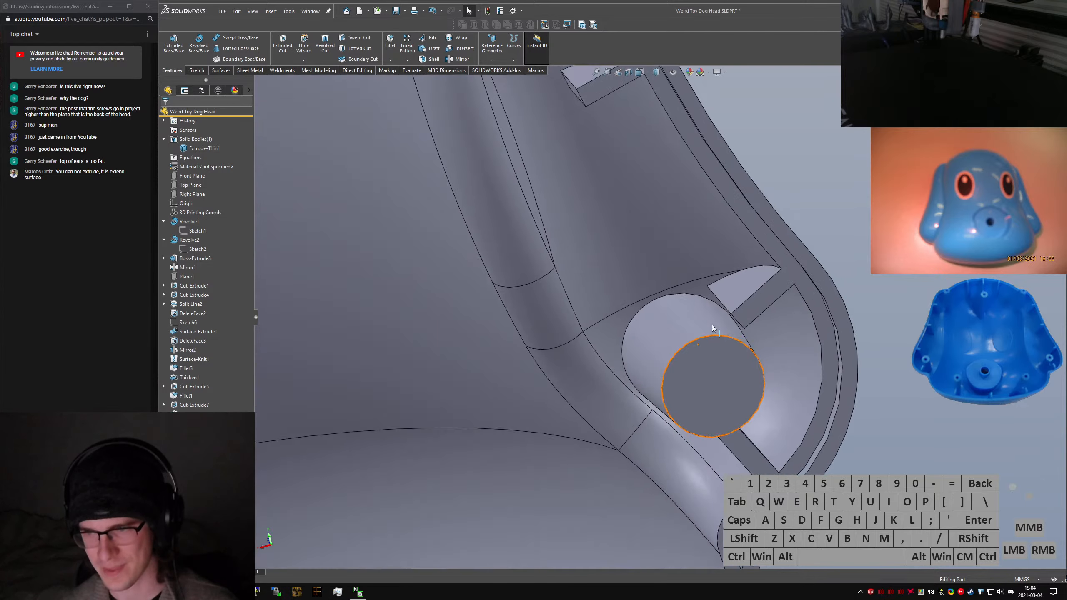
scroll(710, 313, up, 10)
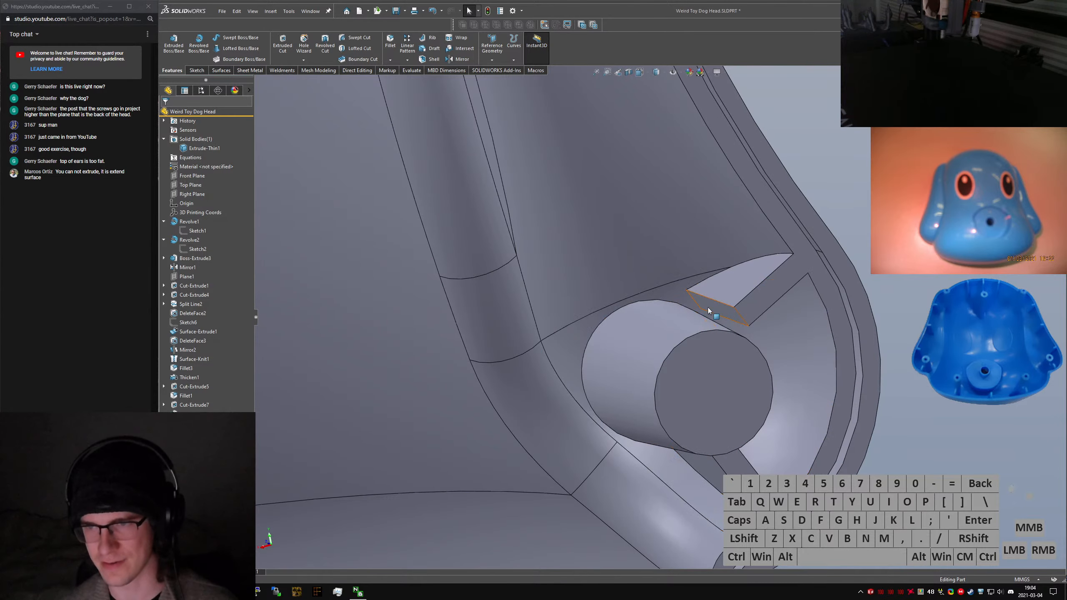
middle_drag(585, 349, 558, 294)
click(190, 436)
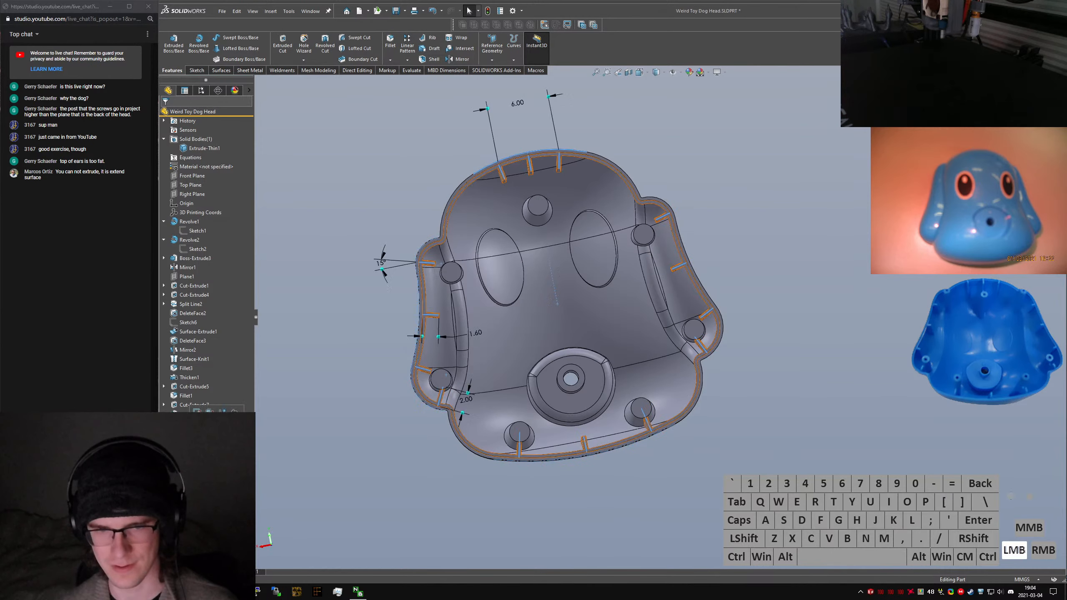
click(199, 410)
scroll(450, 366, down, 4)
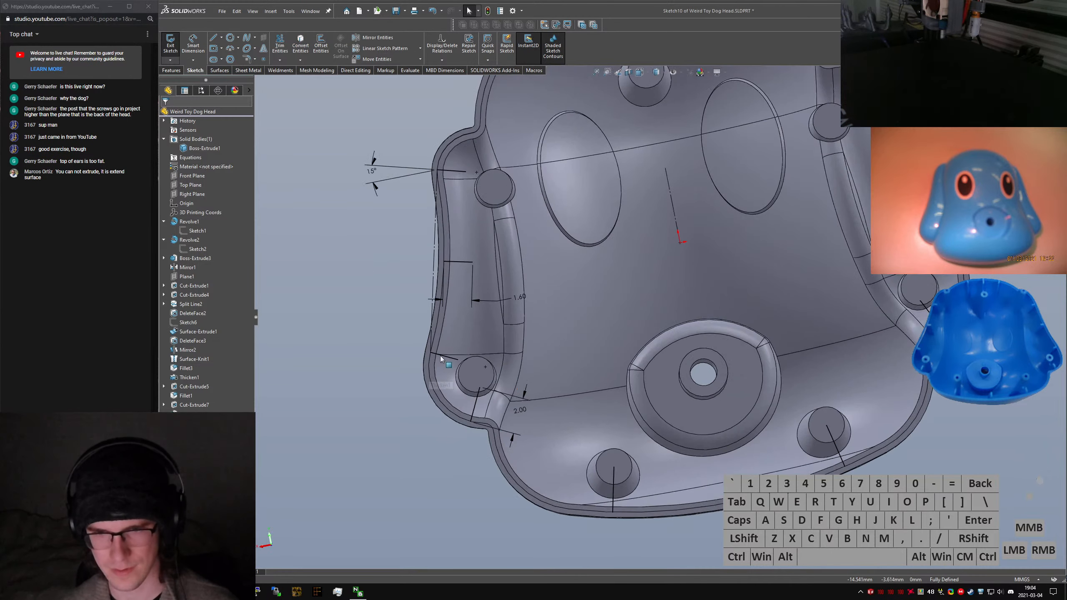
Delete the equal-length relation tying the lower ear rib line to the middle ear rib line
click(447, 357)
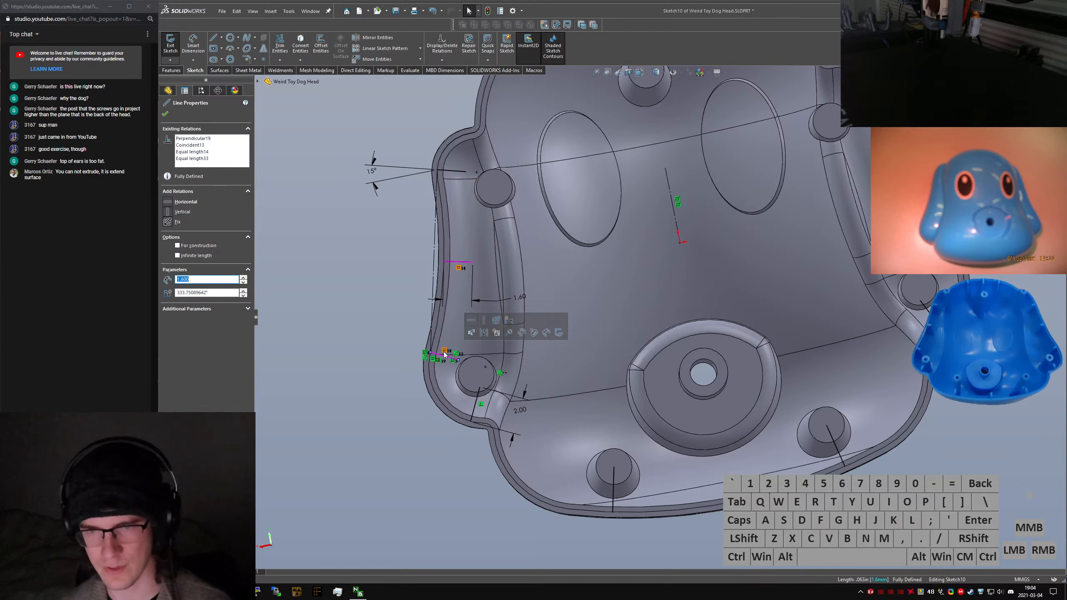
click(444, 352)
key(Delete)
click(443, 356)
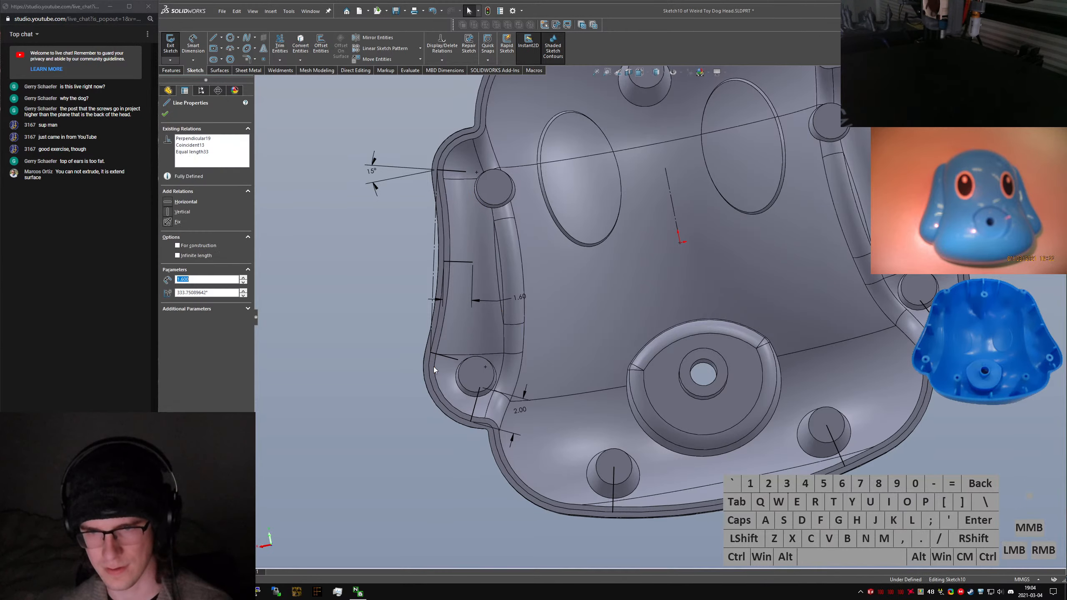
click(437, 360)
key(Escape)
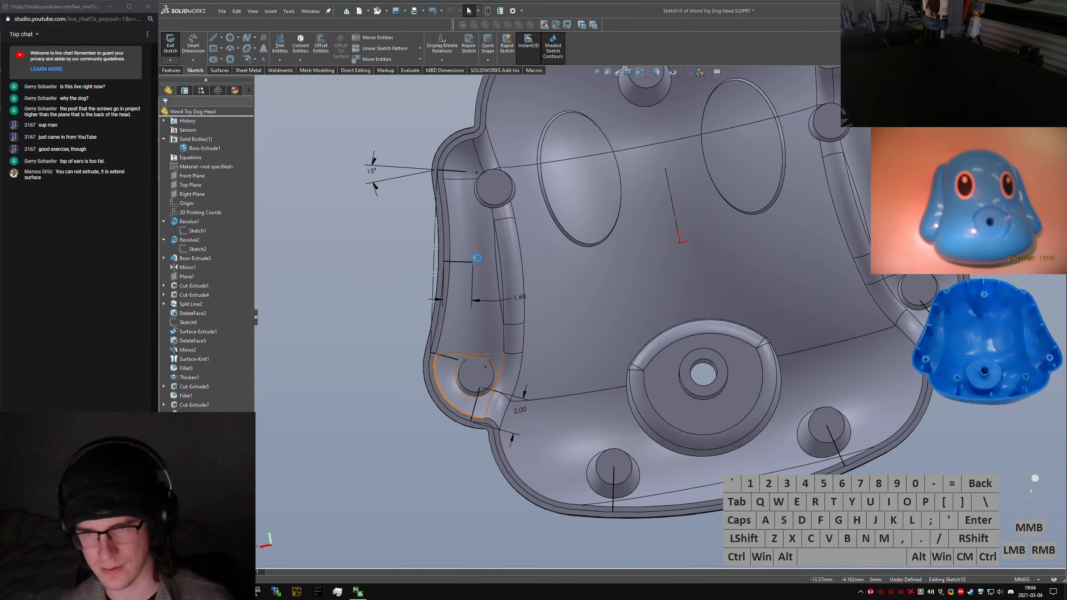
ctrl+click(453, 174)
ctrl+click(459, 262)
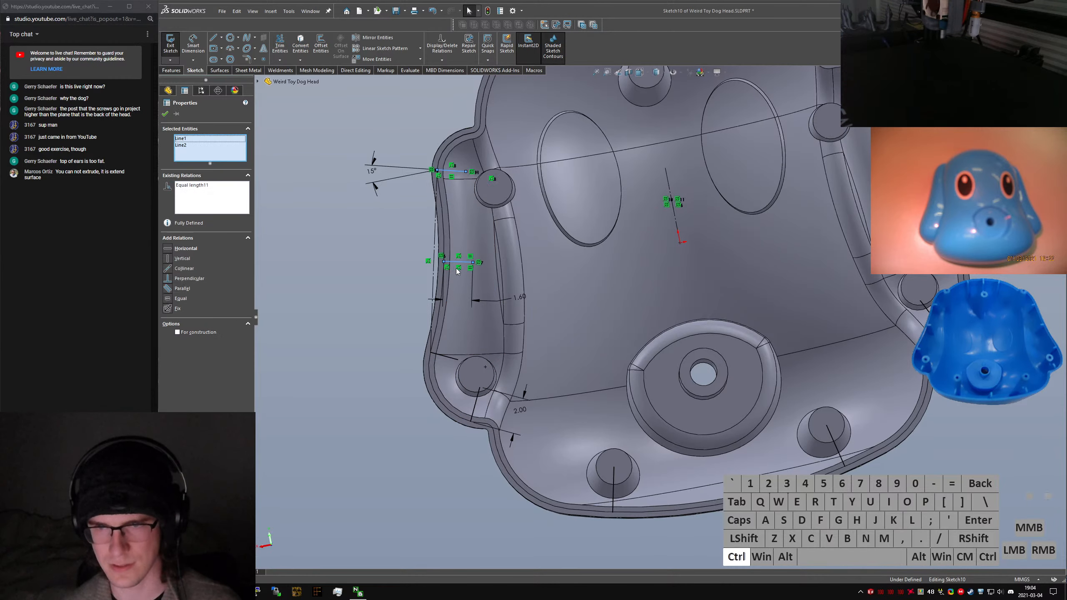
Make the lower ear rib line equal in length to the rib line below the lower ear post
click(443, 356)
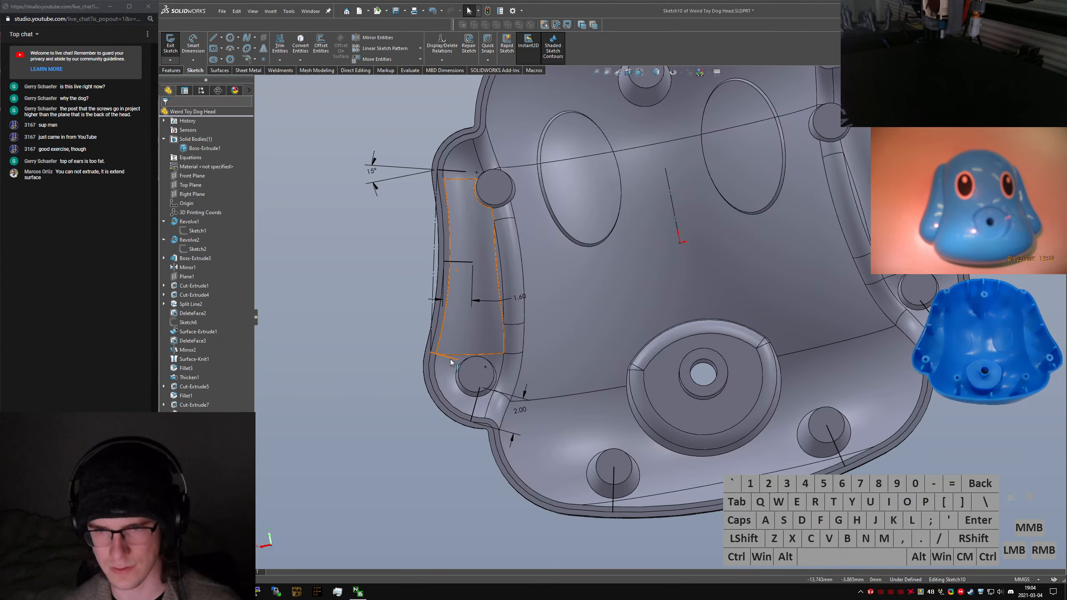
click(616, 455)
mouse_move(727, 480)
mouse_down()
mouse_move(707, 446)
mouse_move(722, 469)
mouse_up()
click(726, 479)
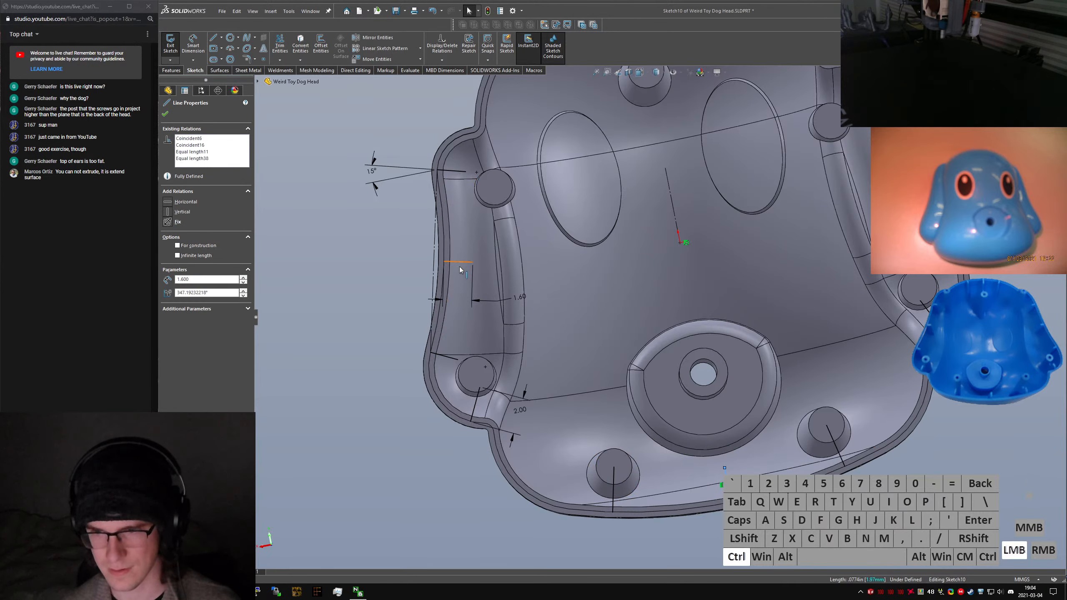
ctrl+click(454, 356)
click(450, 357)
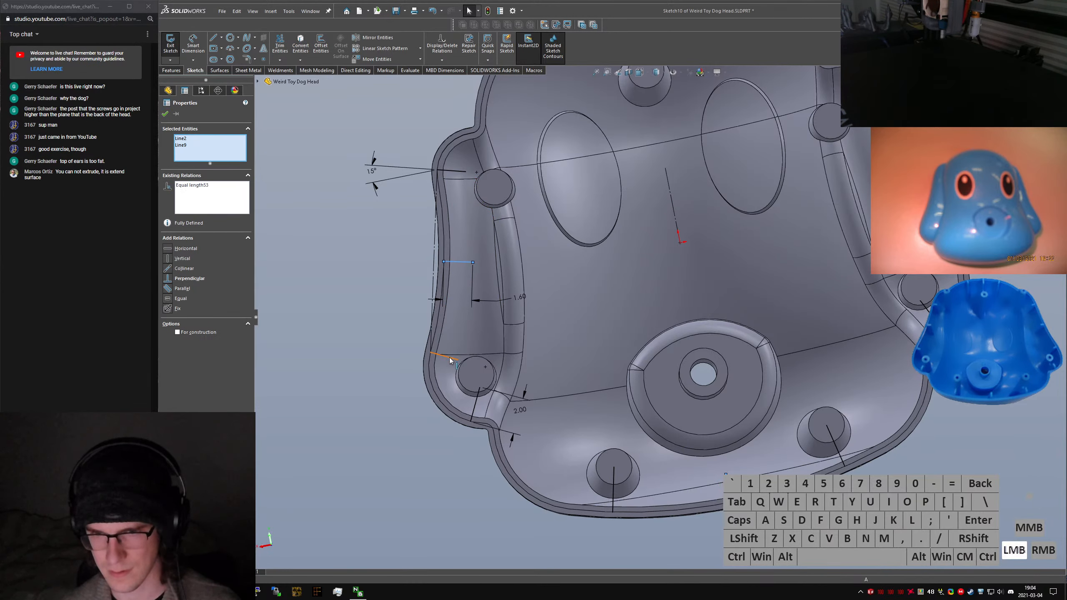
ctrl+click(475, 406)
click(472, 385)
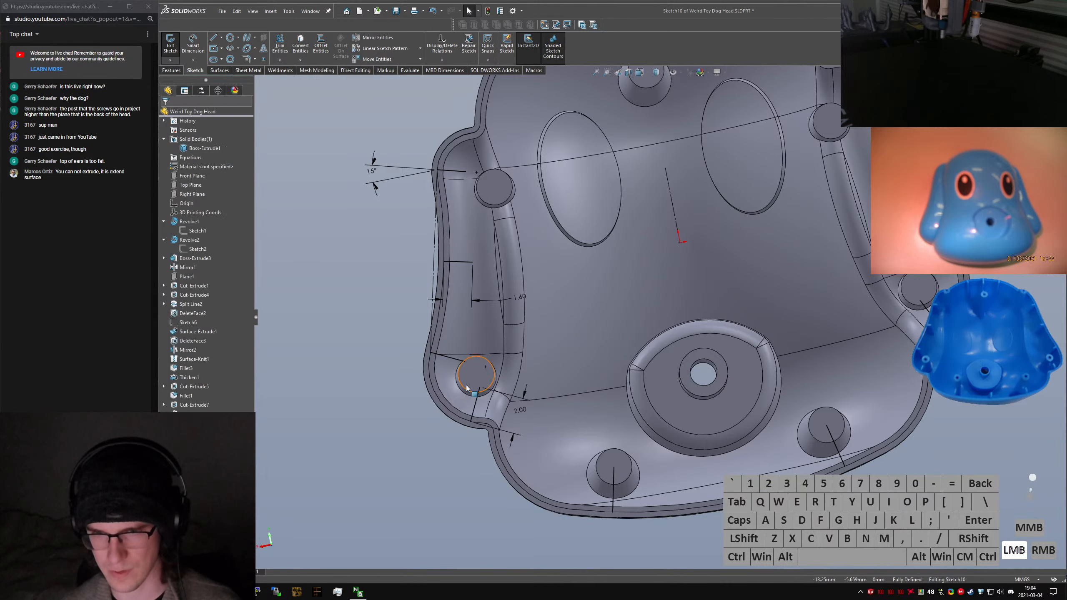
Set the length of the rib line below the lower ear post to 2.50 mm and check the forehead rib lines
scroll(433, 401, up, 3)
middle_drag(437, 398, 441, 420)
middle_drag(507, 353, 509, 332)
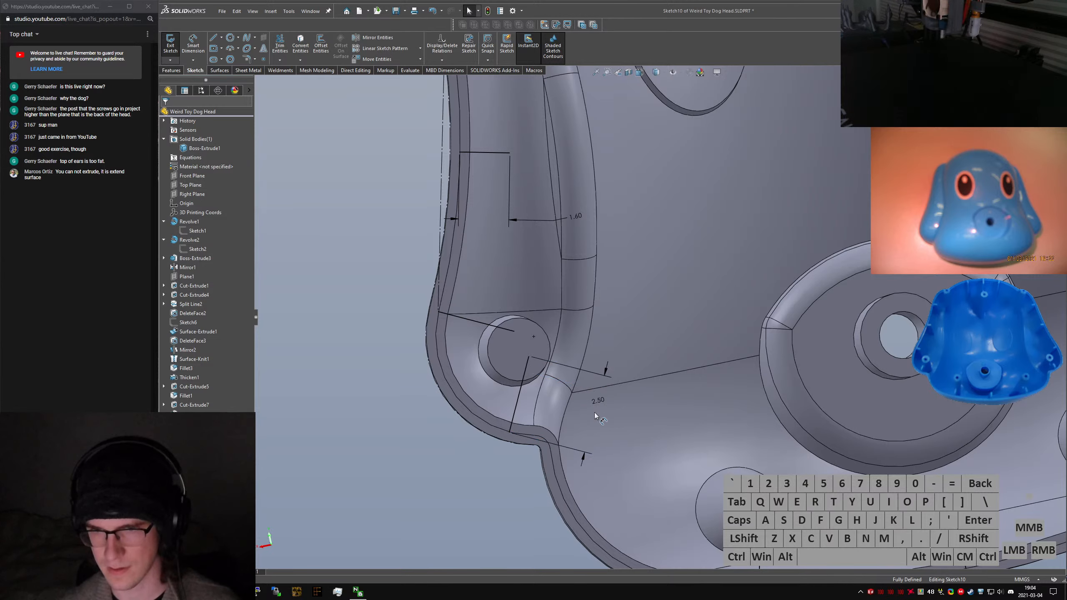
scroll(529, 302, down, 5)
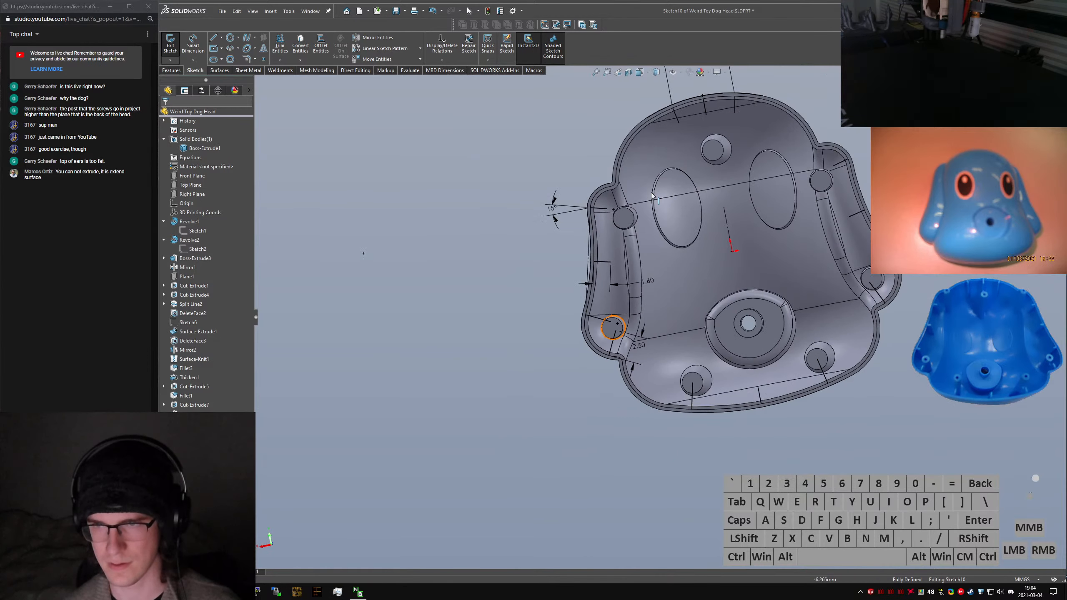
scroll(602, 237, up, 3)
click(589, 235)
scroll(709, 174, down, 3)
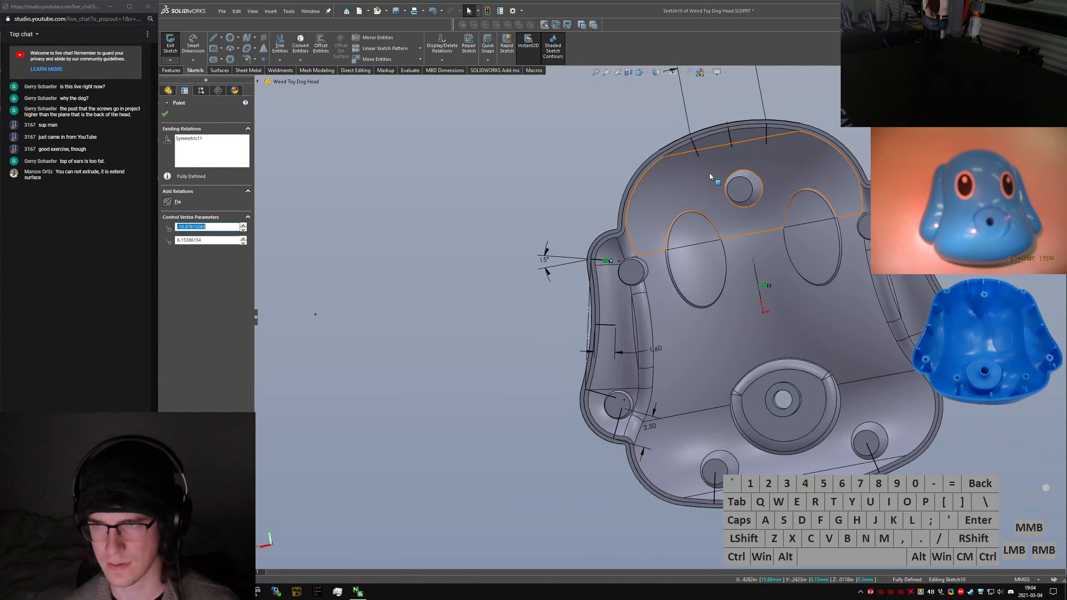
scroll(688, 172, up, 3)
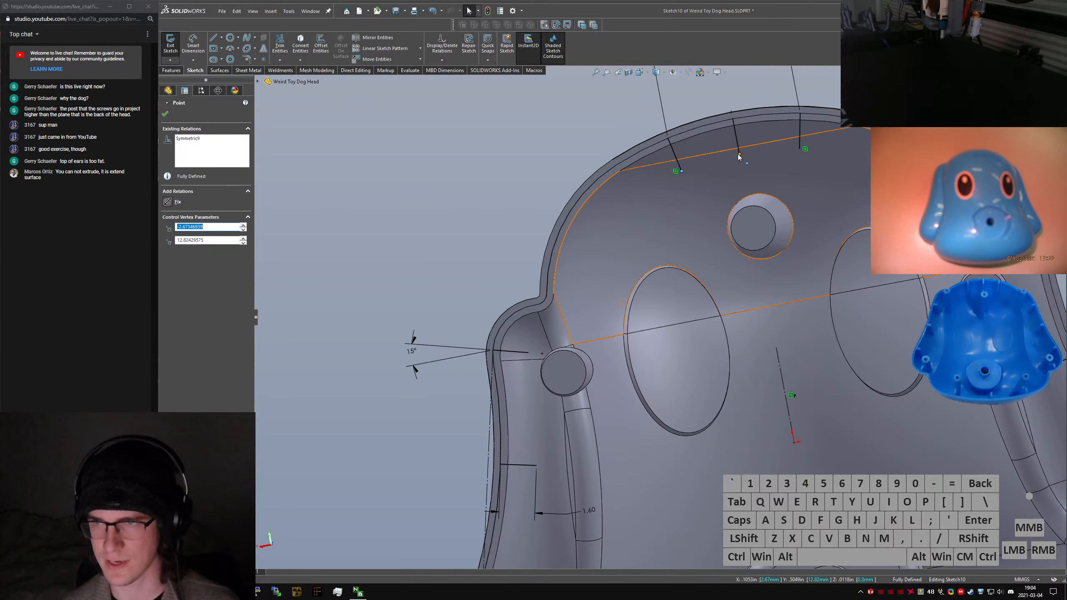
click(368, 148)
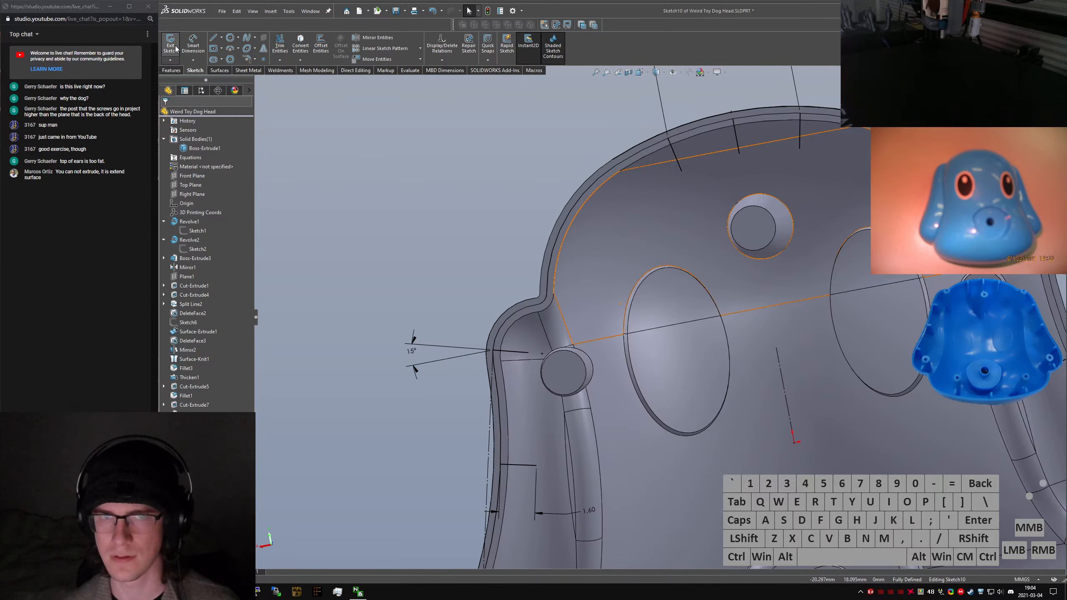
Give the Extrude-Thin1 ribs a 3 degree outward draft up to the Boss-Extrude1 body and rebuild the part
click(186, 441)
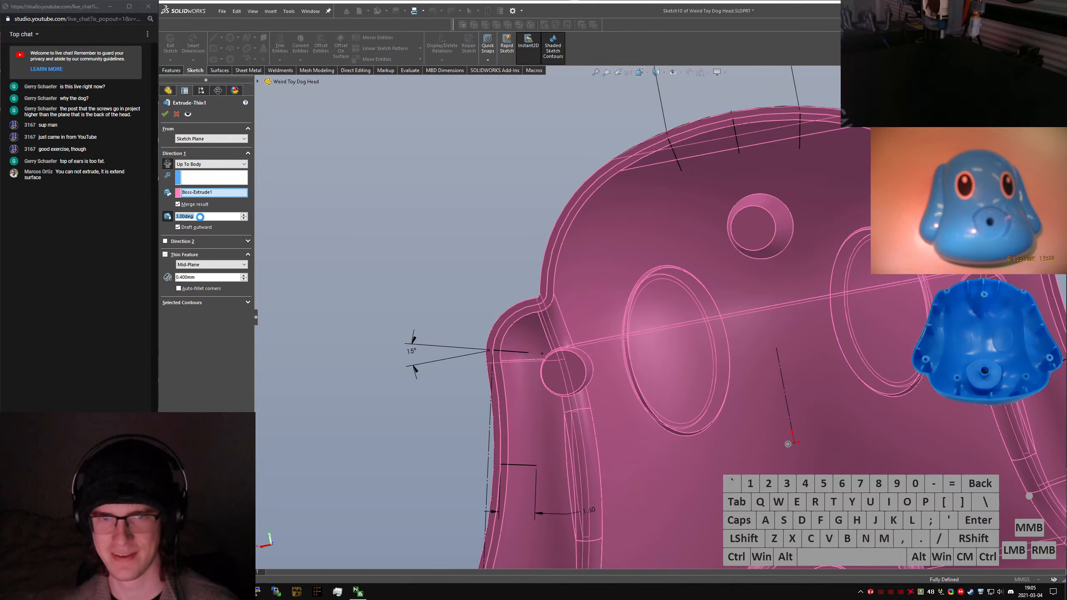
scroll(682, 379, up, 4)
scroll(682, 378, up, 2)
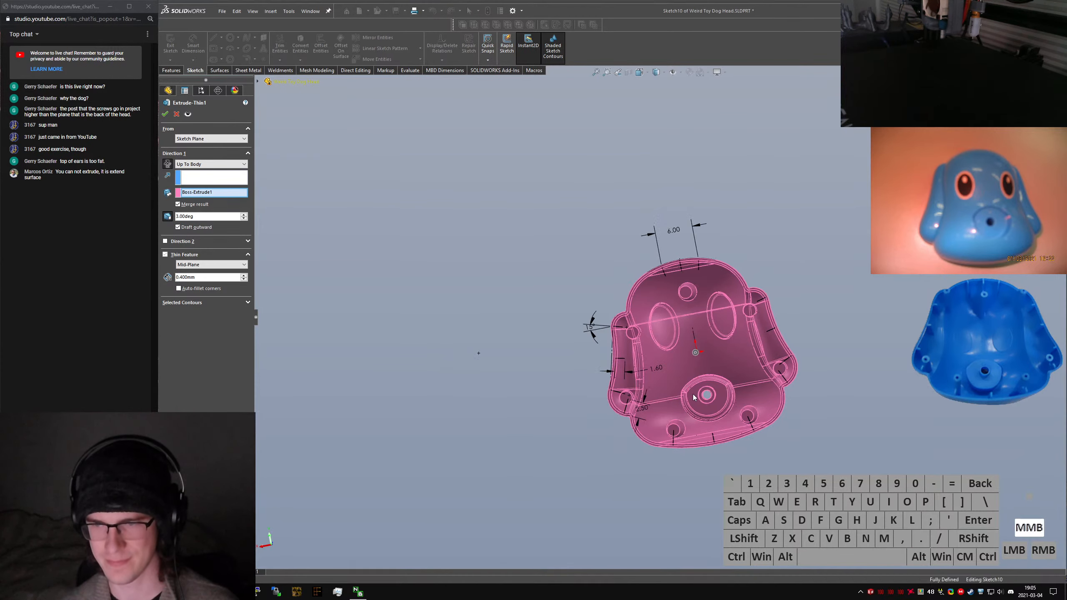
click(657, 362)
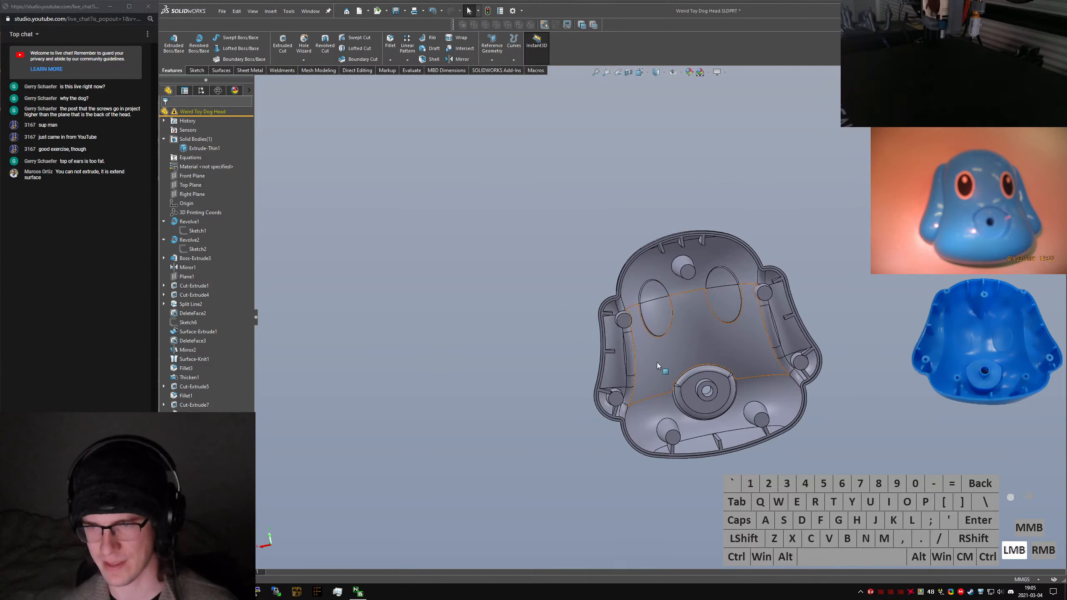
middle_drag(563, 385, 550, 358)
key(ctrl+q)
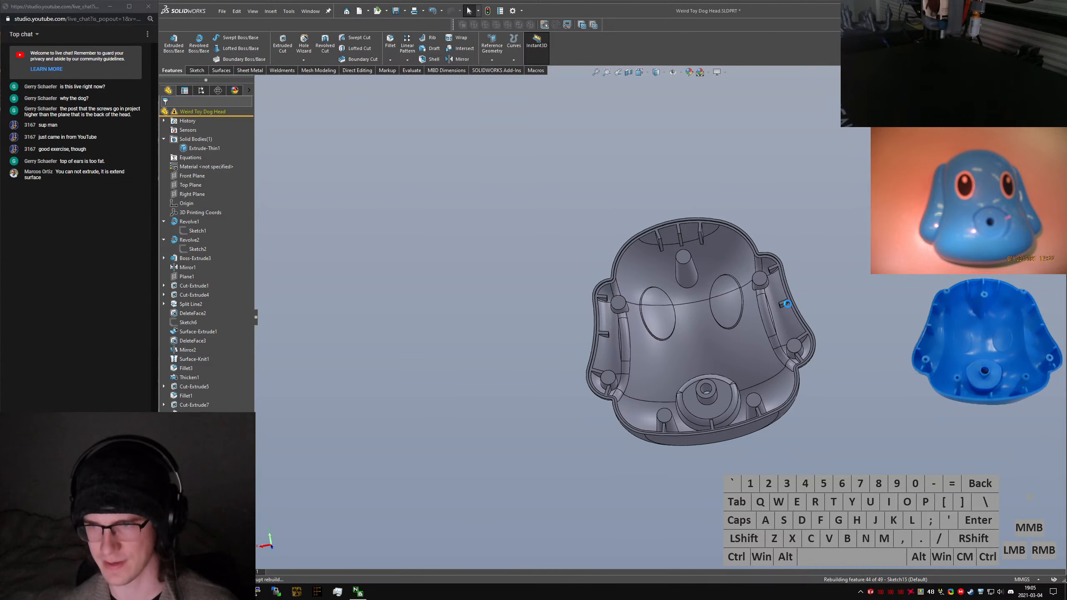
Examine the drafted ribs from several angles and in back view, comparing them with the reference photo in the browser
scroll(693, 262, down, 6)
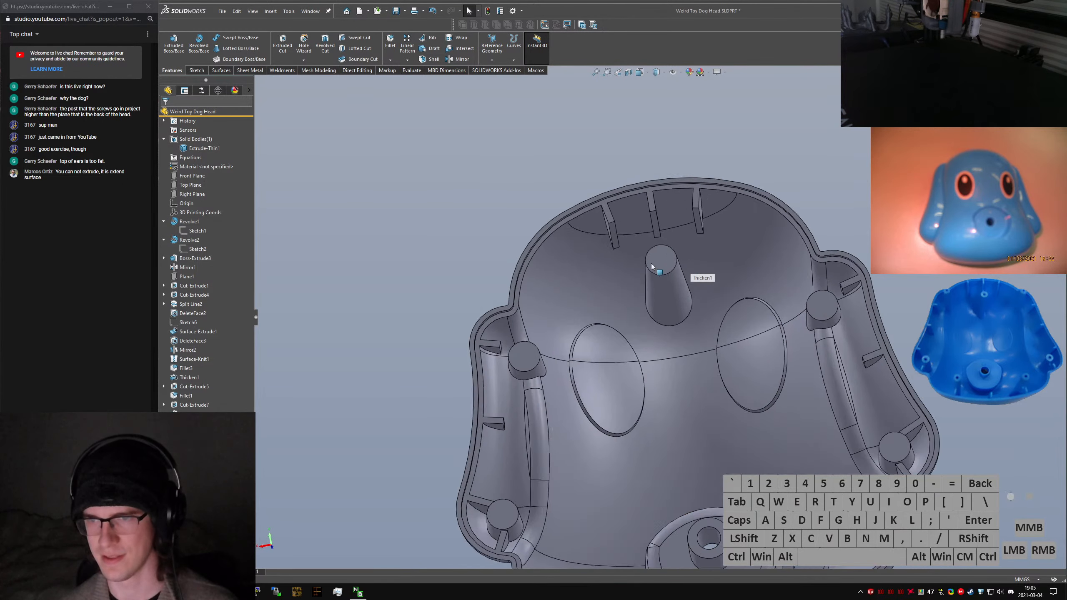
scroll(611, 229, up, 8)
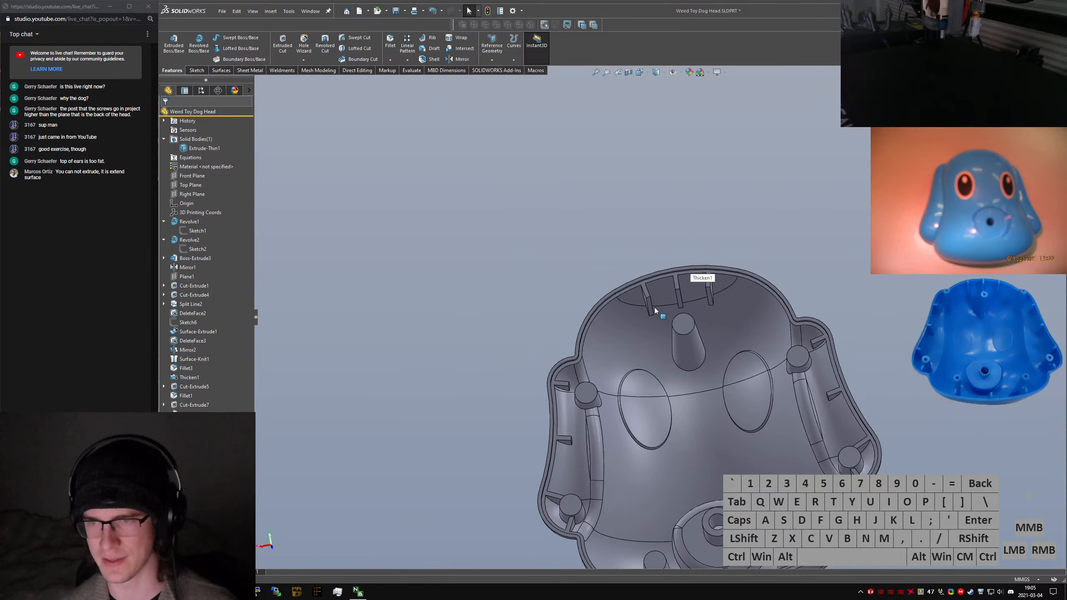
middle_drag(655, 307, 639, 302)
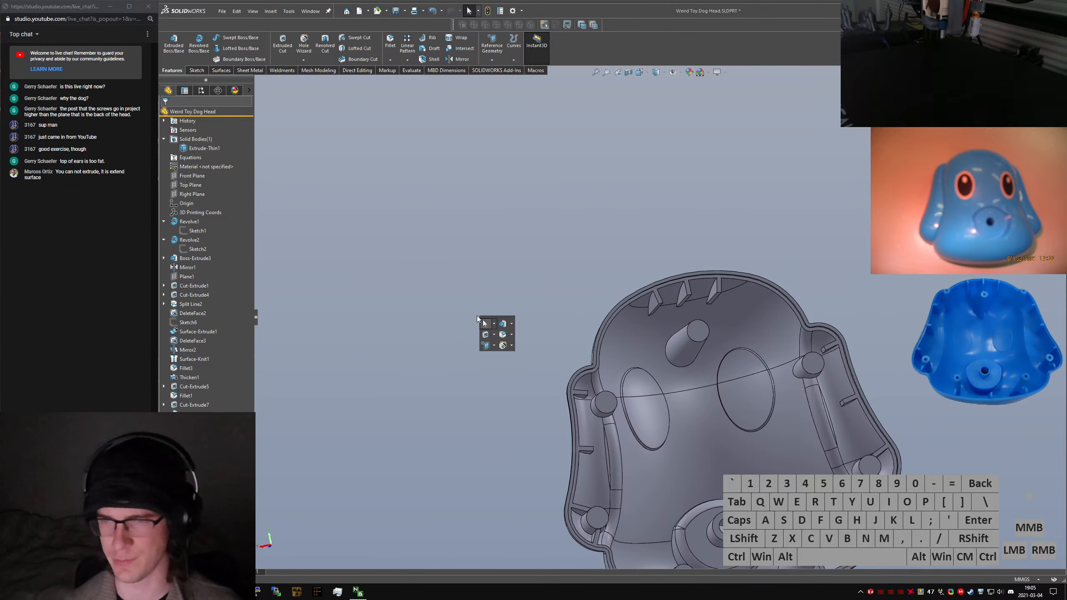
key(f)
key(i)
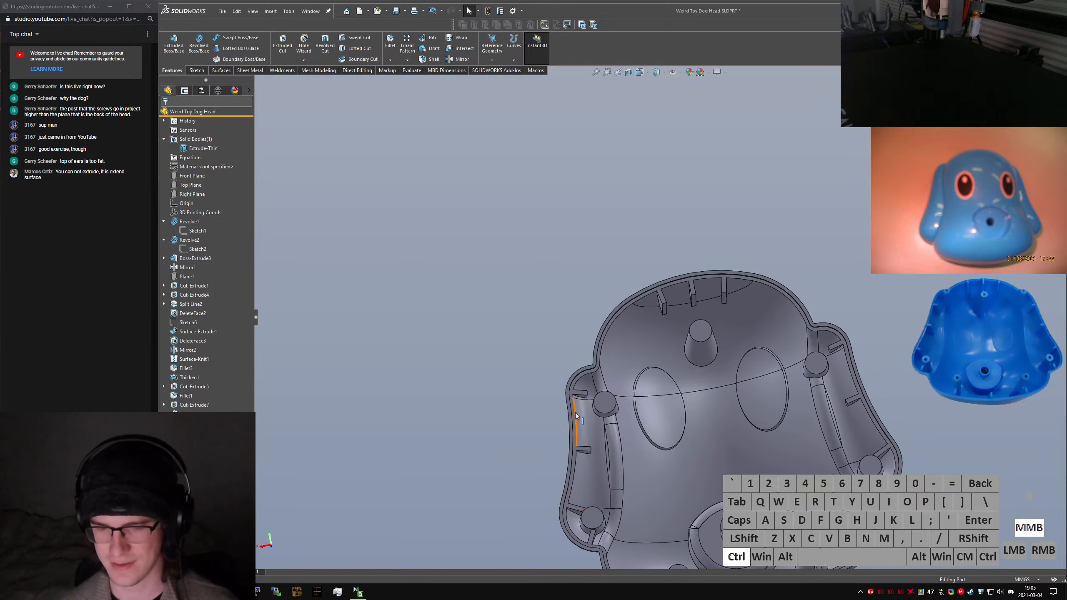
key(ctrl+2)
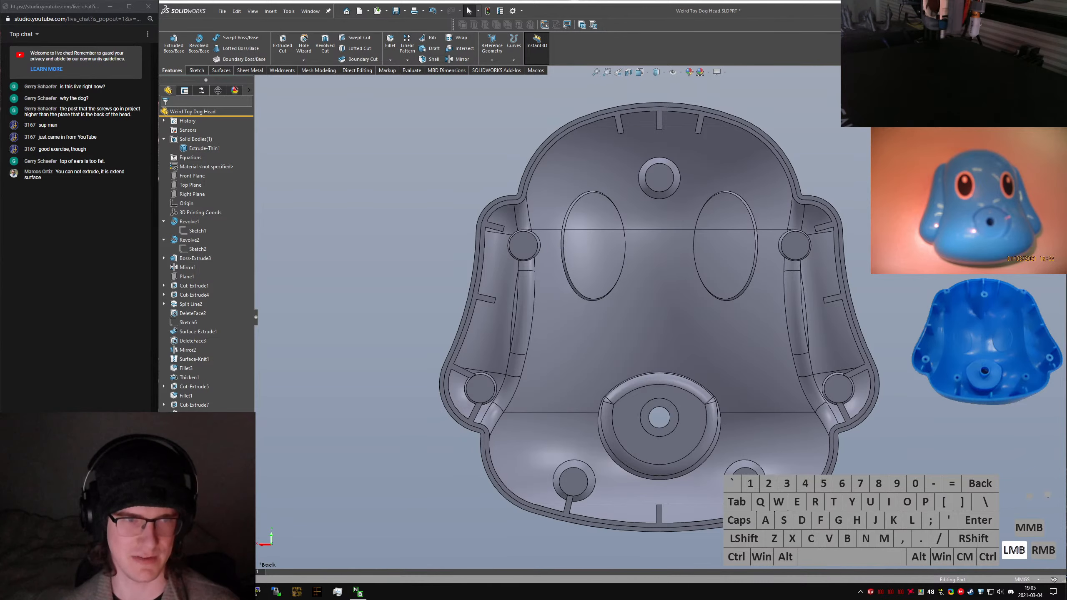
drag(29, 288, 491, 147)
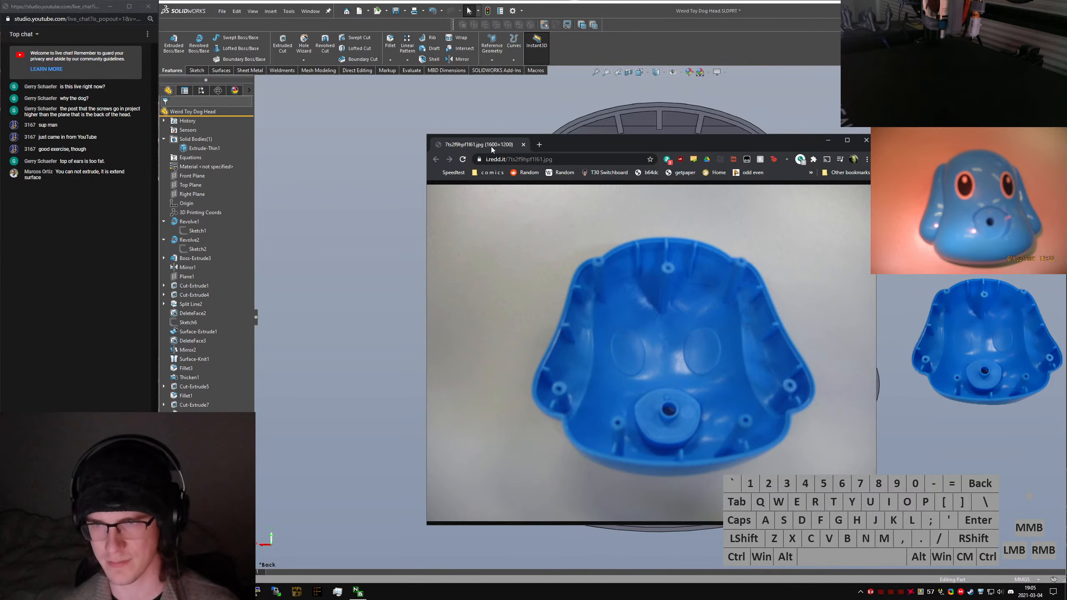
click(582, 149)
key(ctrl+w)
Set the D2 dimension of the ear curve in Revolve2's Sketch2 to 10
click(489, 332)
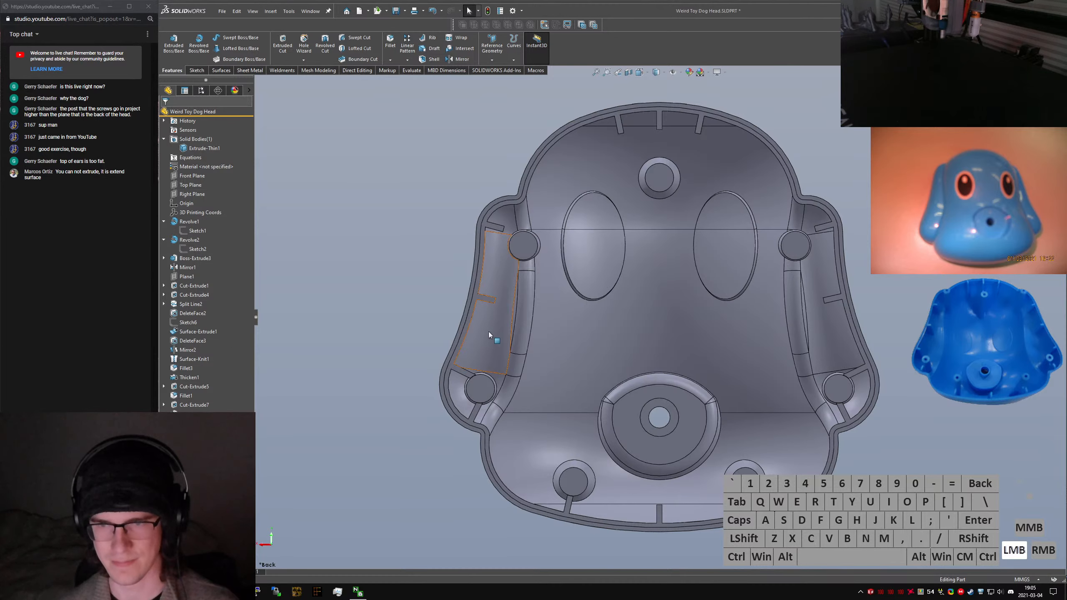
click(198, 249)
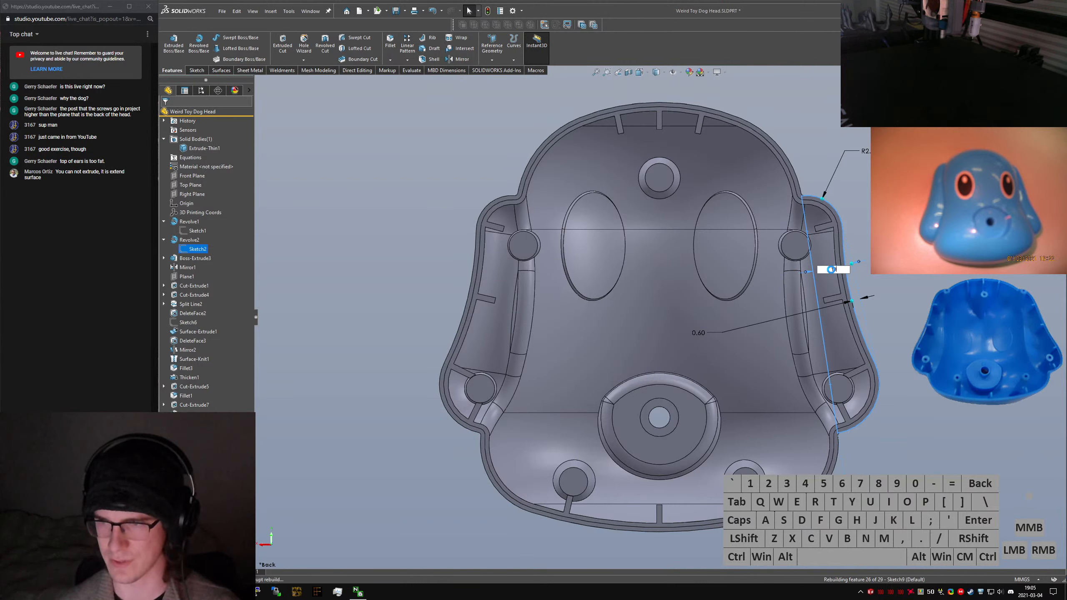
key(Return)
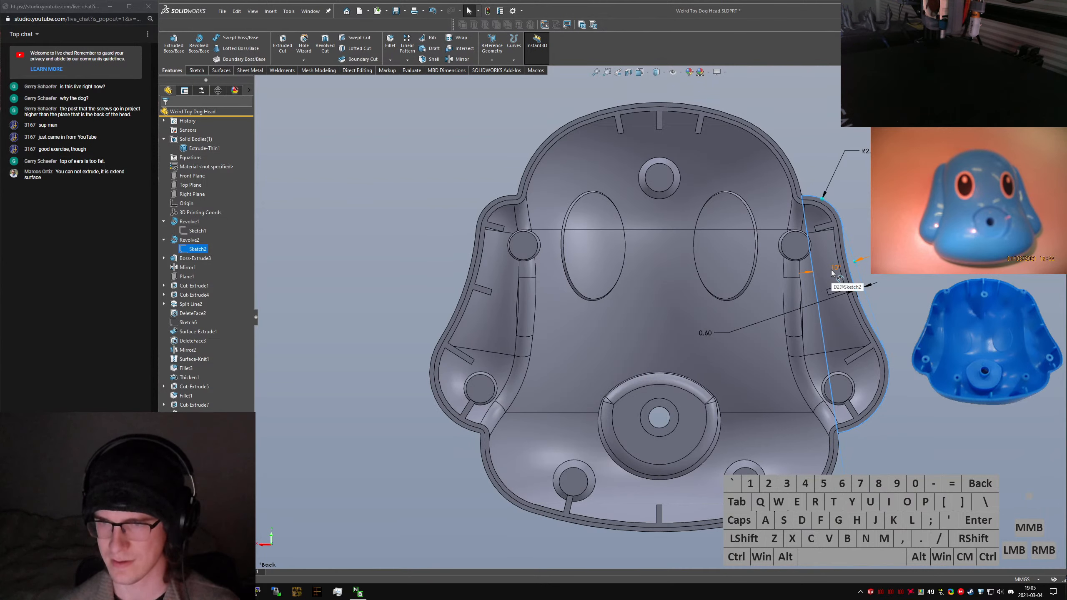
Try the ear curve's D2 dimension at 15 and 30, return it to 10, and restore the back view
click(834, 271)
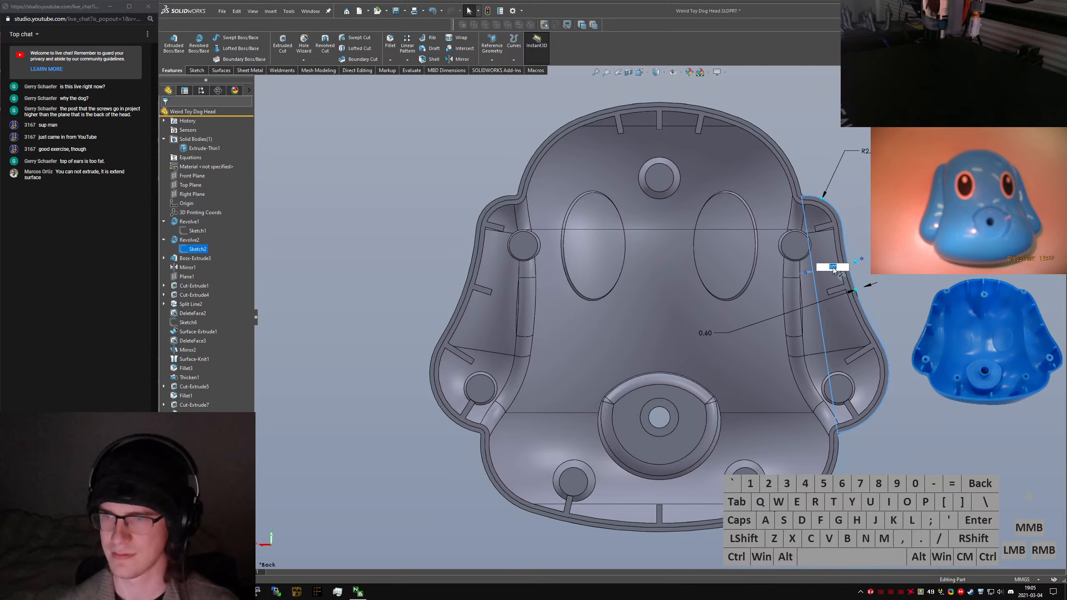
text(15)
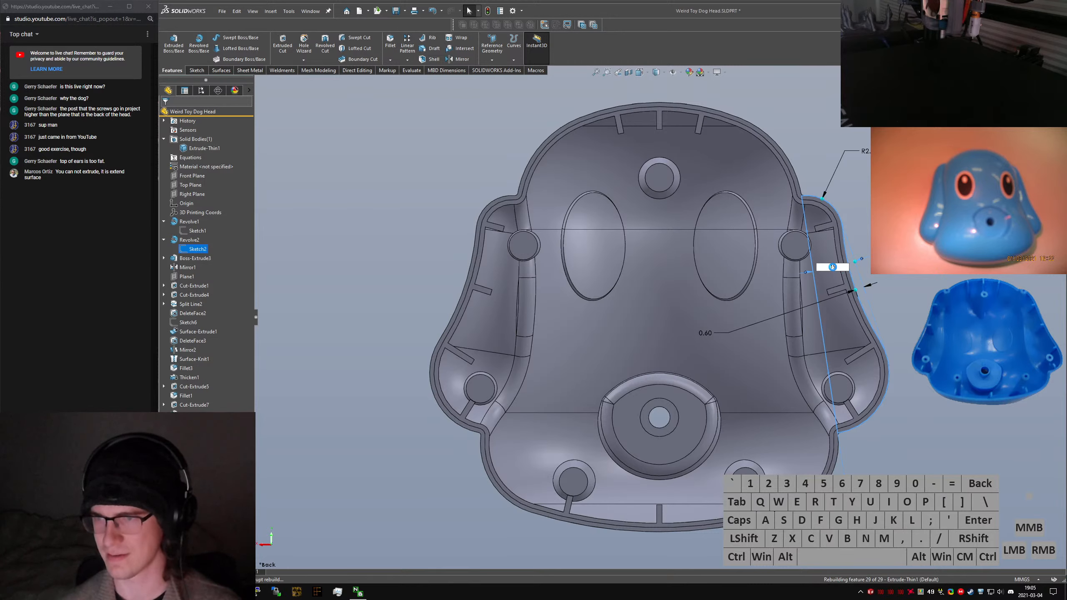
click(837, 271)
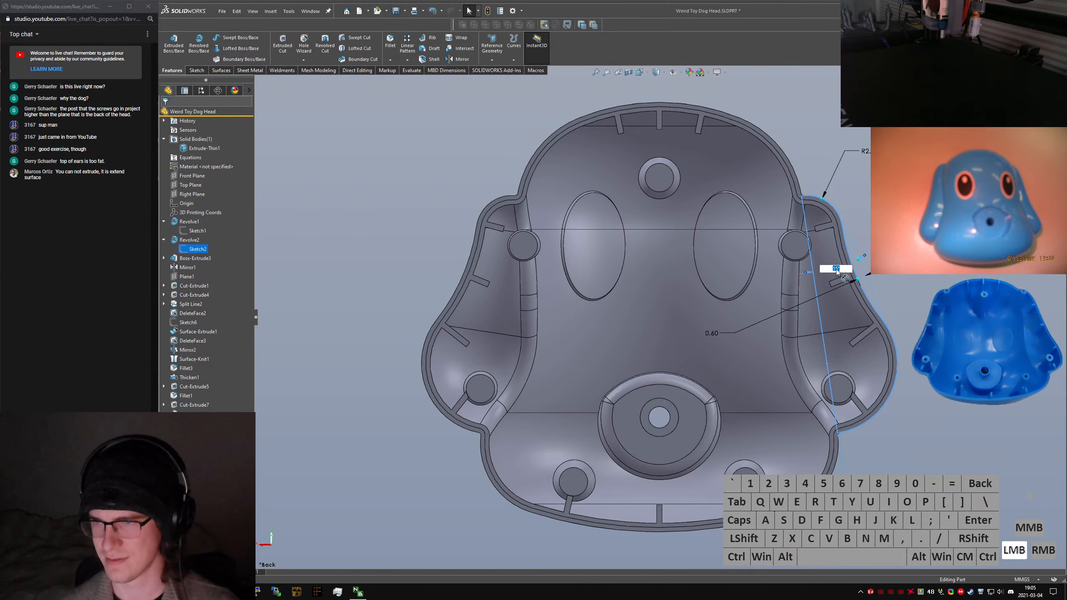
text(30)
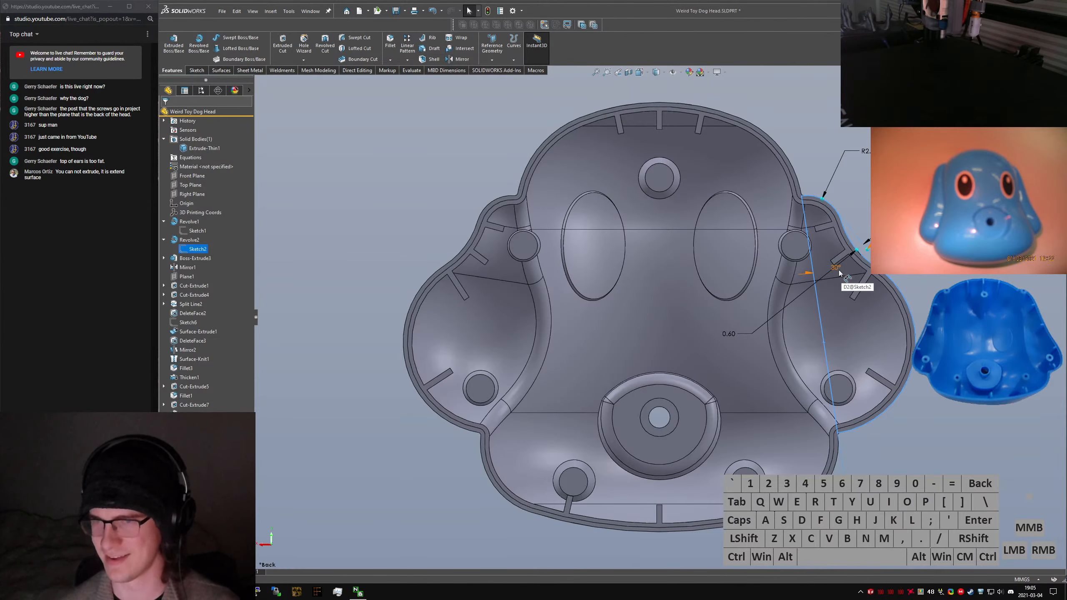
middle_drag(854, 282, 839, 351)
text(10)
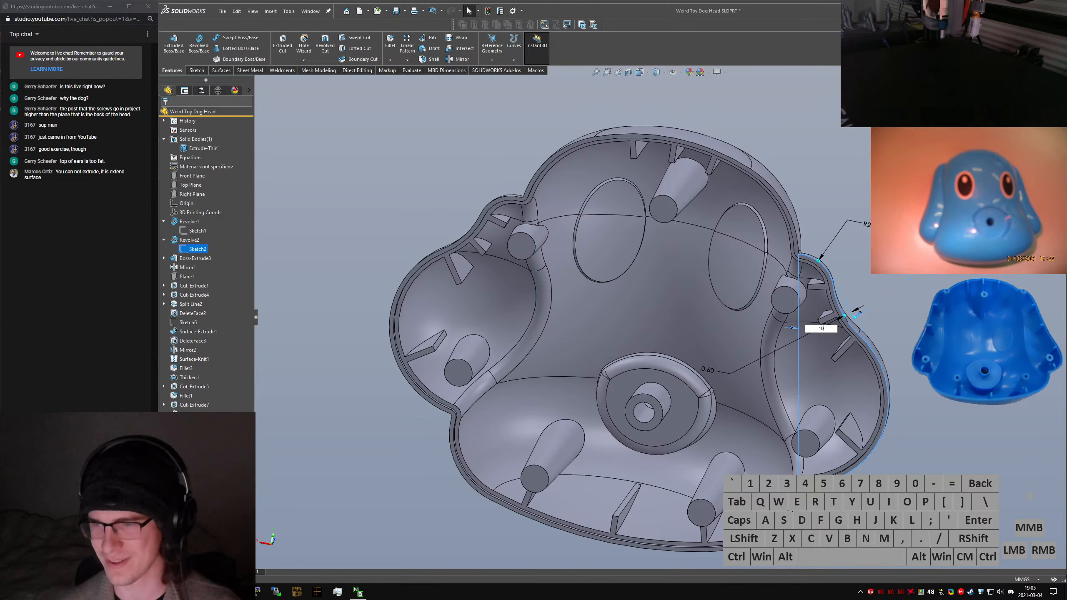
middle_drag(873, 376, 895, 344)
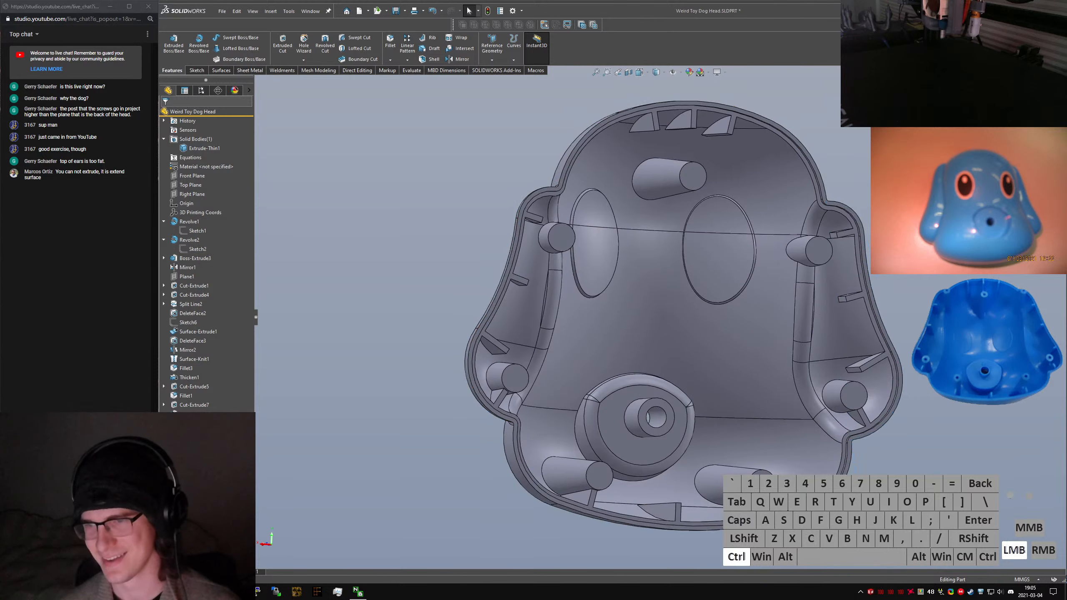
key(ctrl+2)
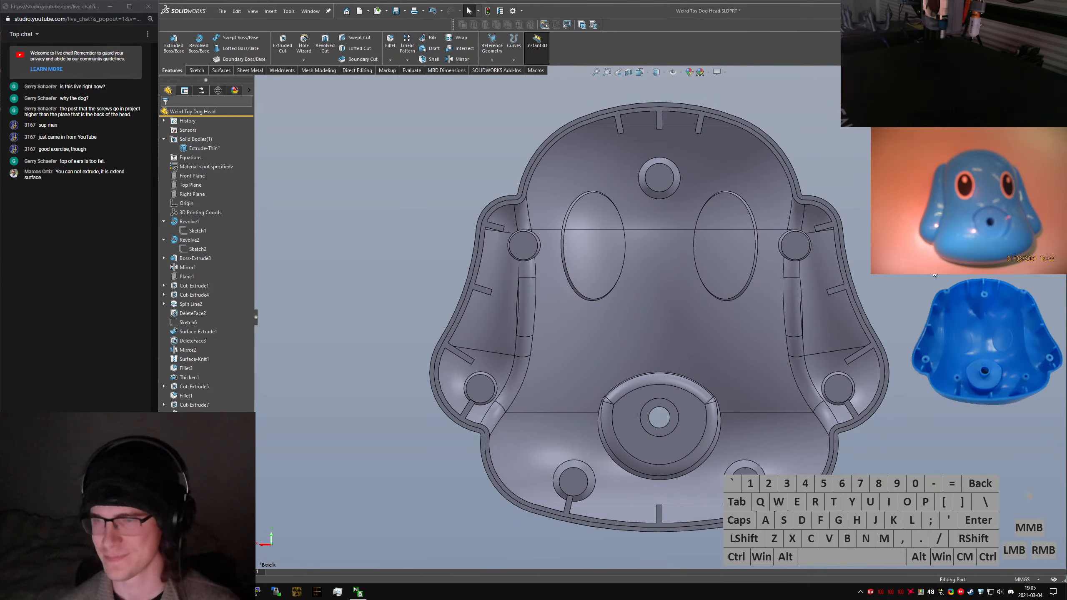
text(sextru)
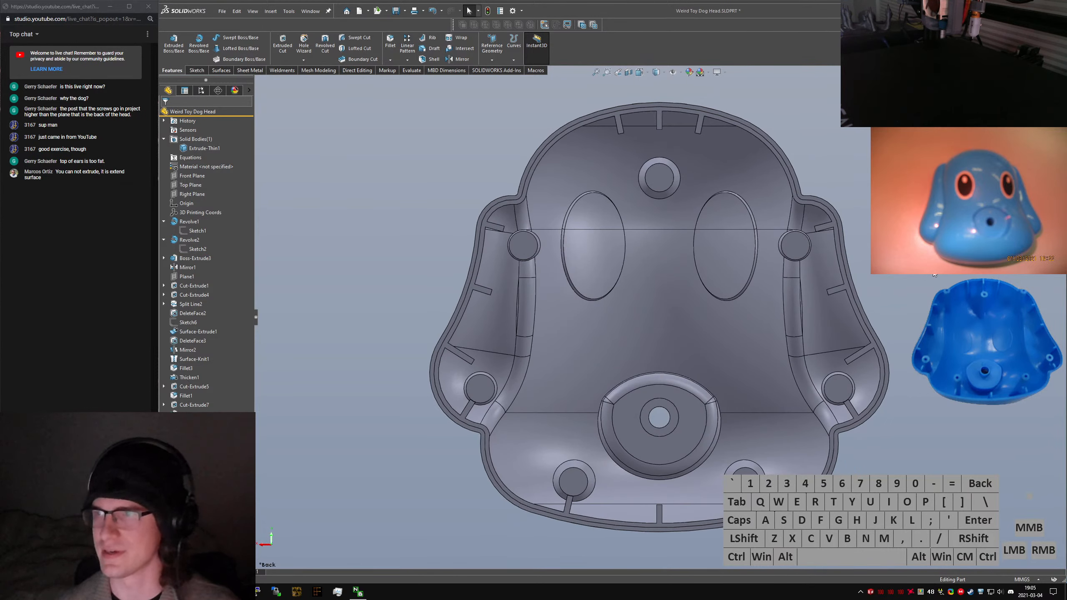
key(ctrl+a)
key(BackSpace)
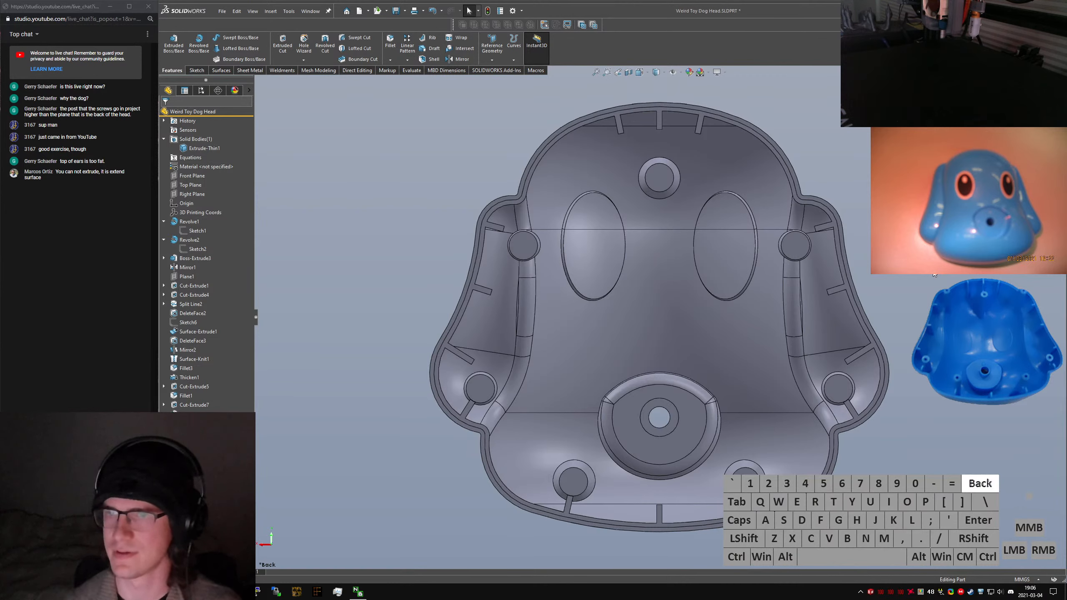
Start the Hole Wizard with a plain hole, ANSI Metric standard, Tap Drills type and size M2x0.4, resolving the custom sizing choice
text(hole)
key(Return)
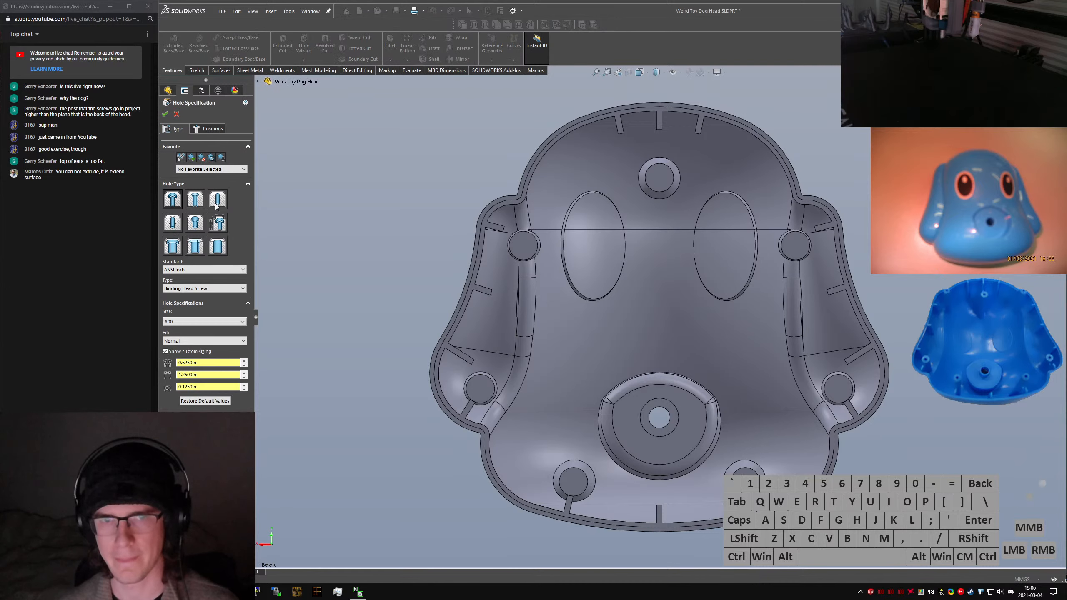
click(217, 199)
click(506, 305)
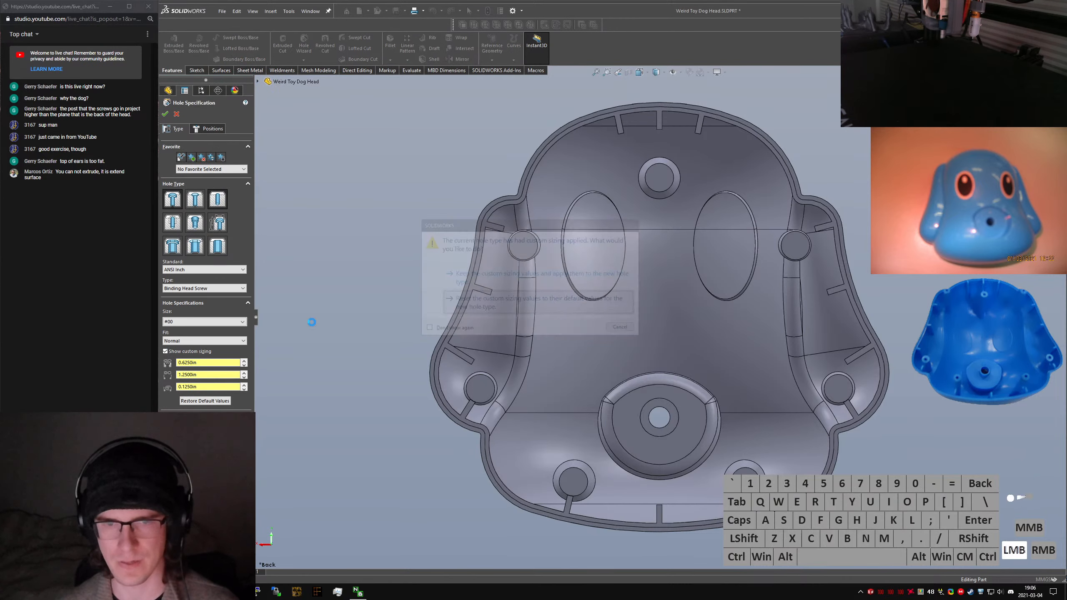
click(198, 270)
click(190, 282)
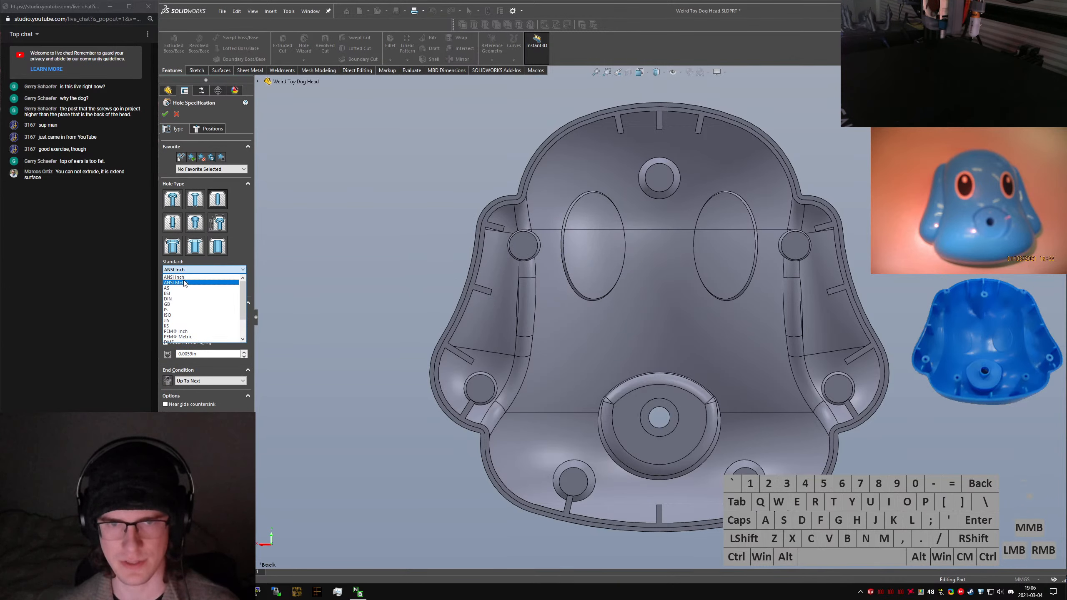
click(187, 289)
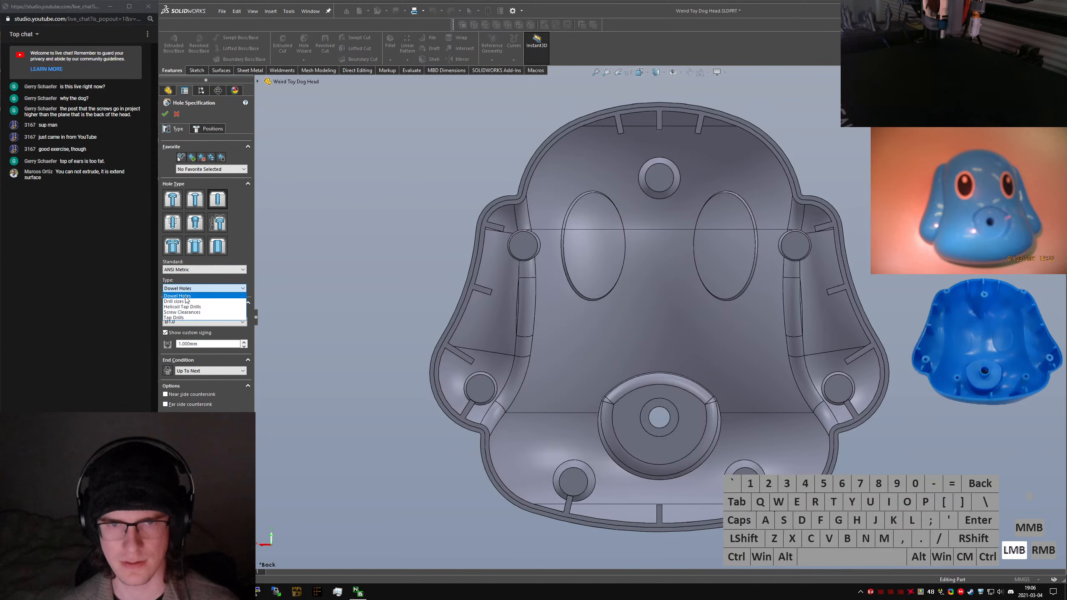
click(184, 317)
click(184, 322)
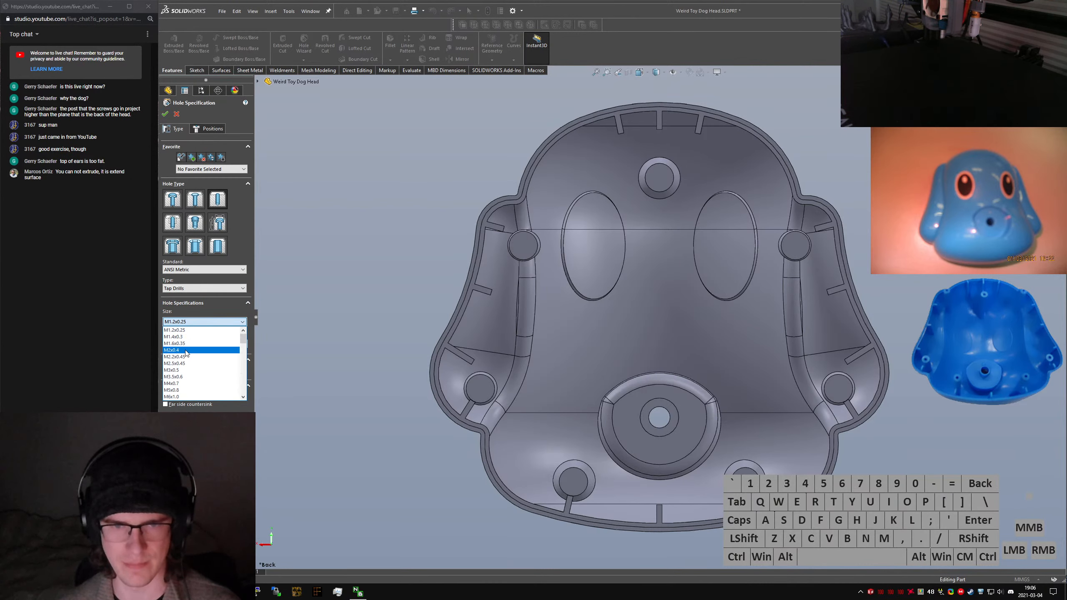
click(180, 356)
Place hole positions at the centres of the seven screw posts inside the dog head
click(208, 129)
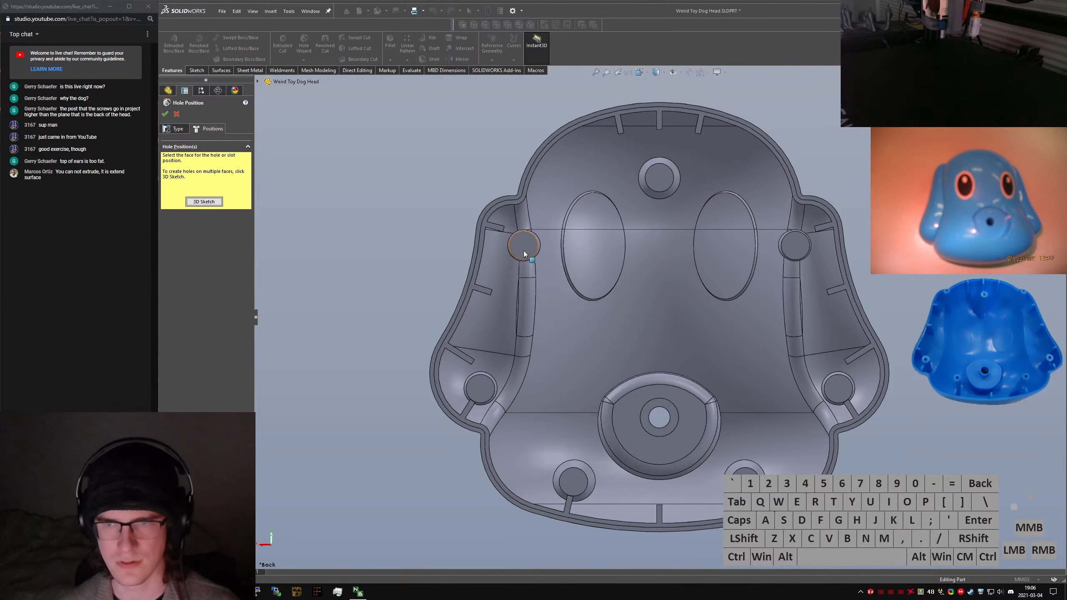
click(515, 240)
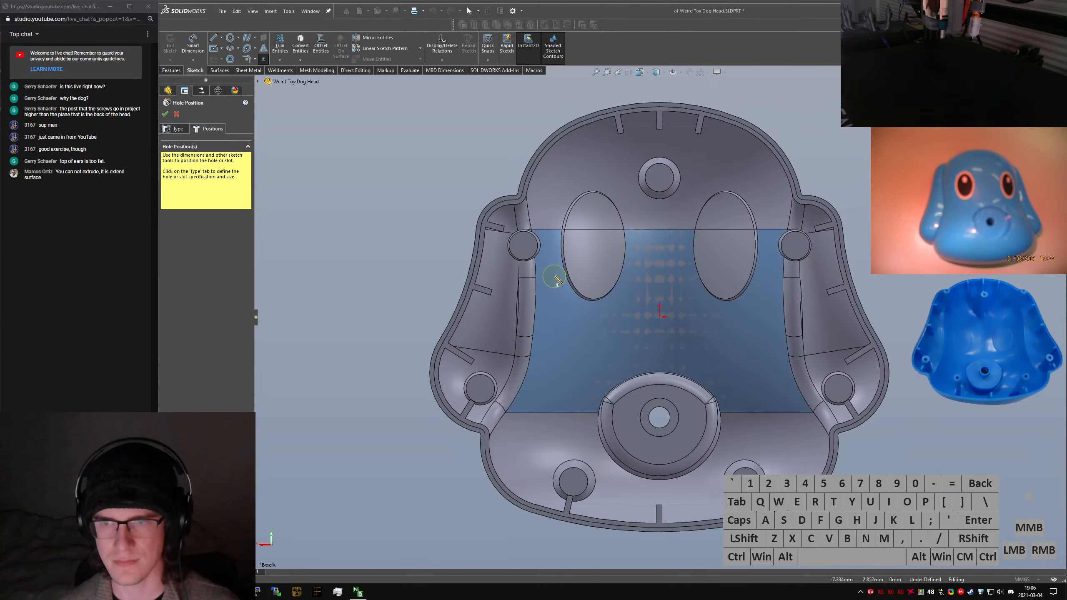
click(523, 245)
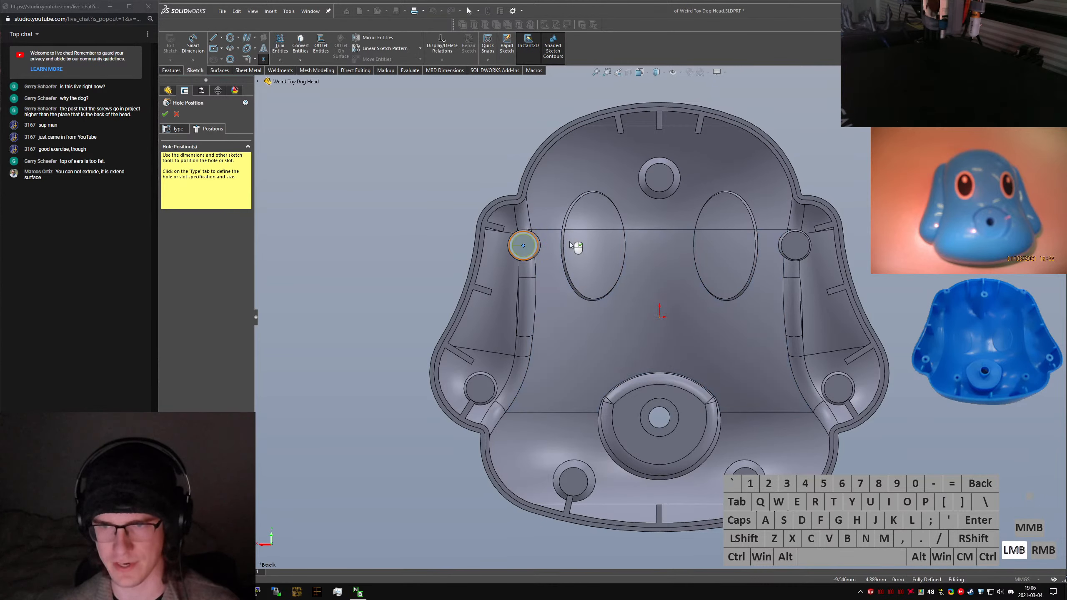
click(660, 179)
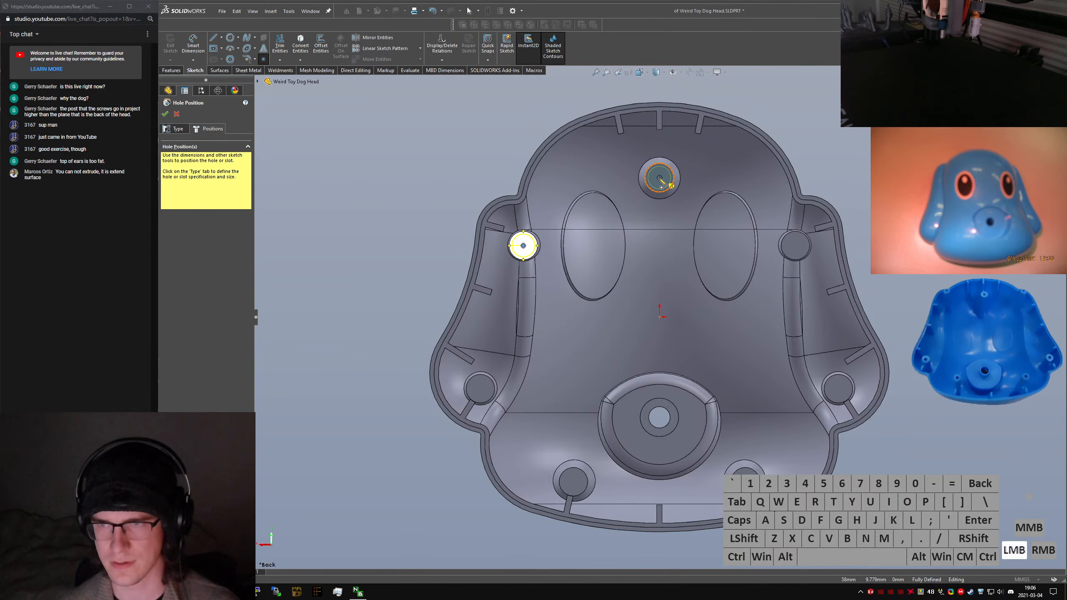
click(802, 252)
click(848, 385)
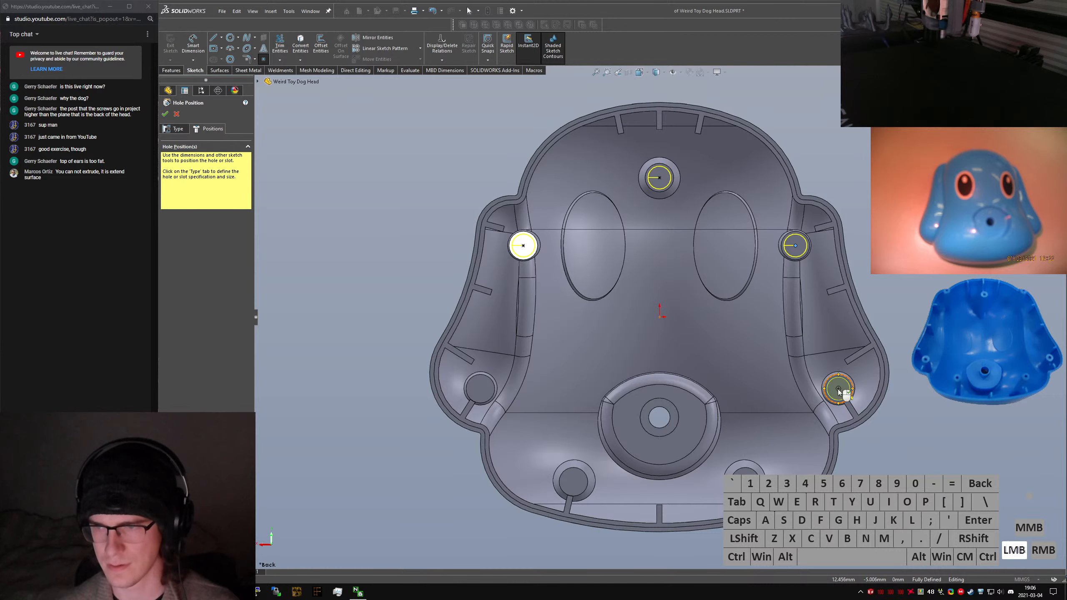
click(746, 480)
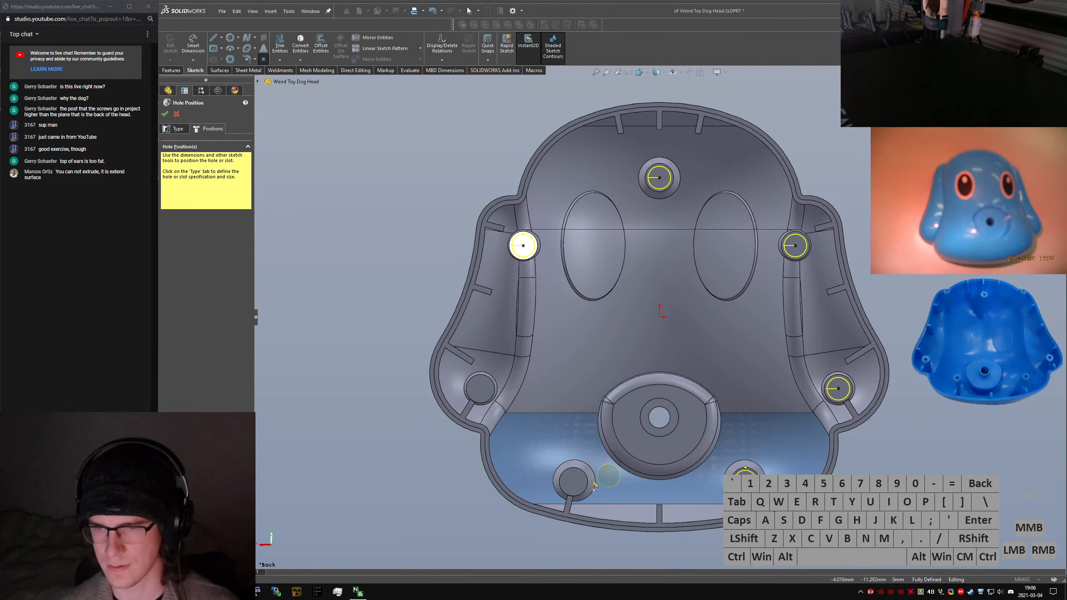
click(575, 485)
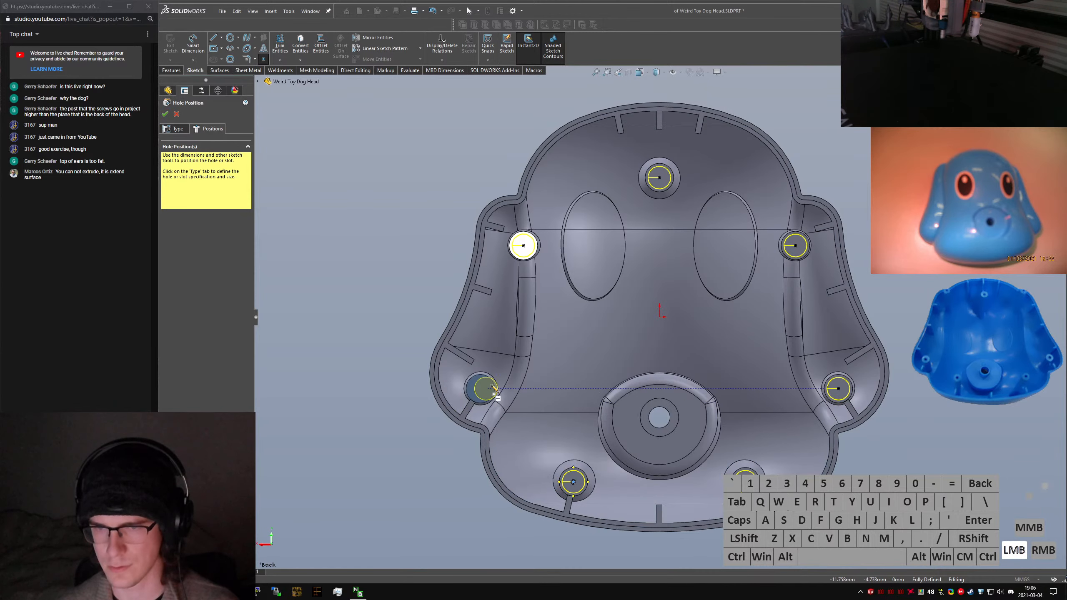
click(482, 391)
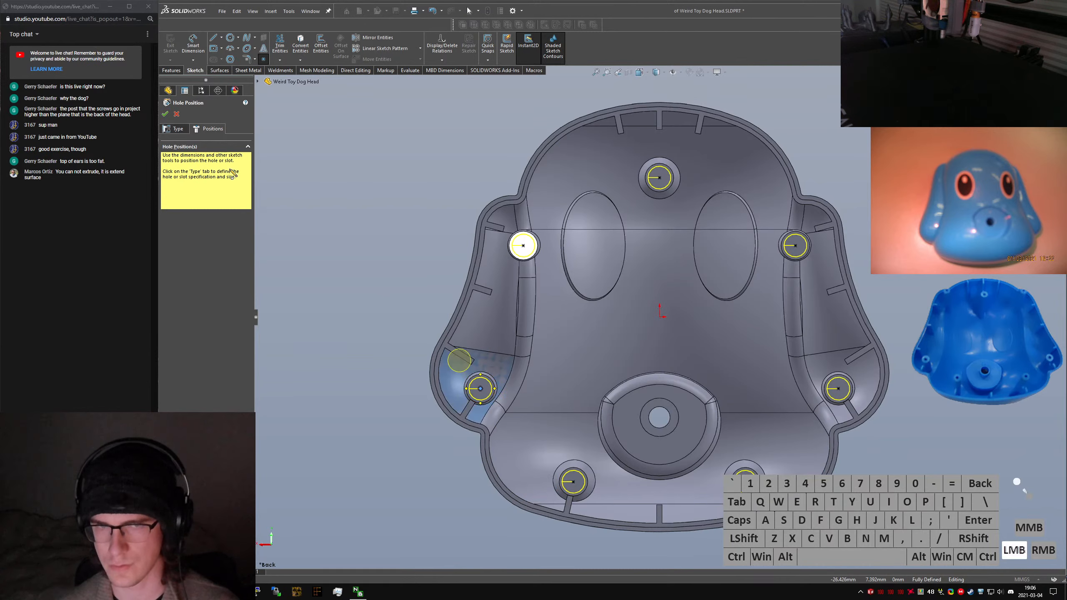
Change the tap drill size of the post holes to M1.2x0.25 and create the holes
click(173, 130)
click(197, 321)
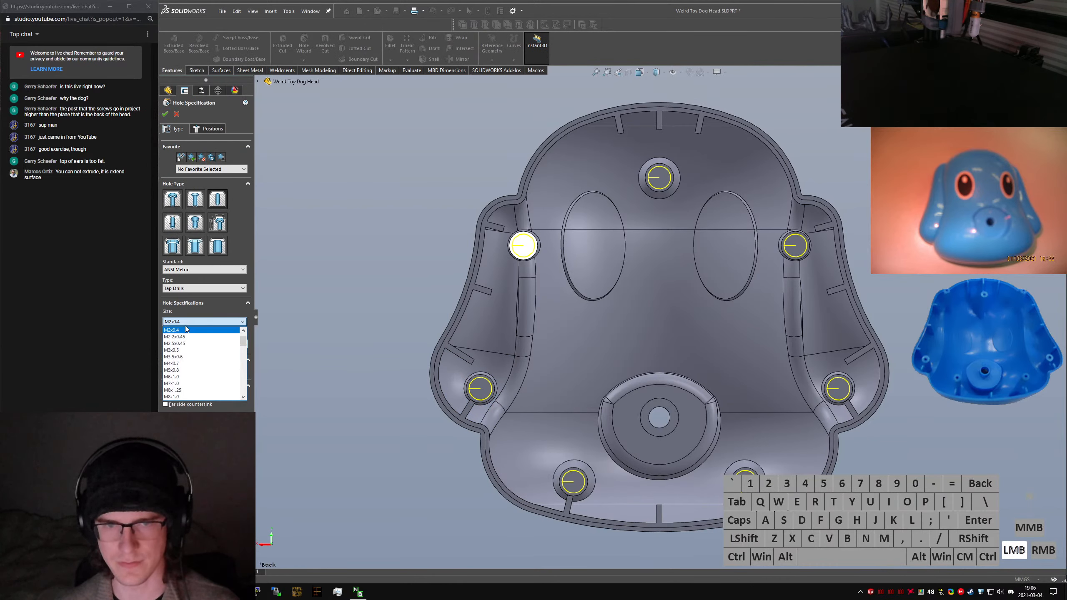
click(188, 330)
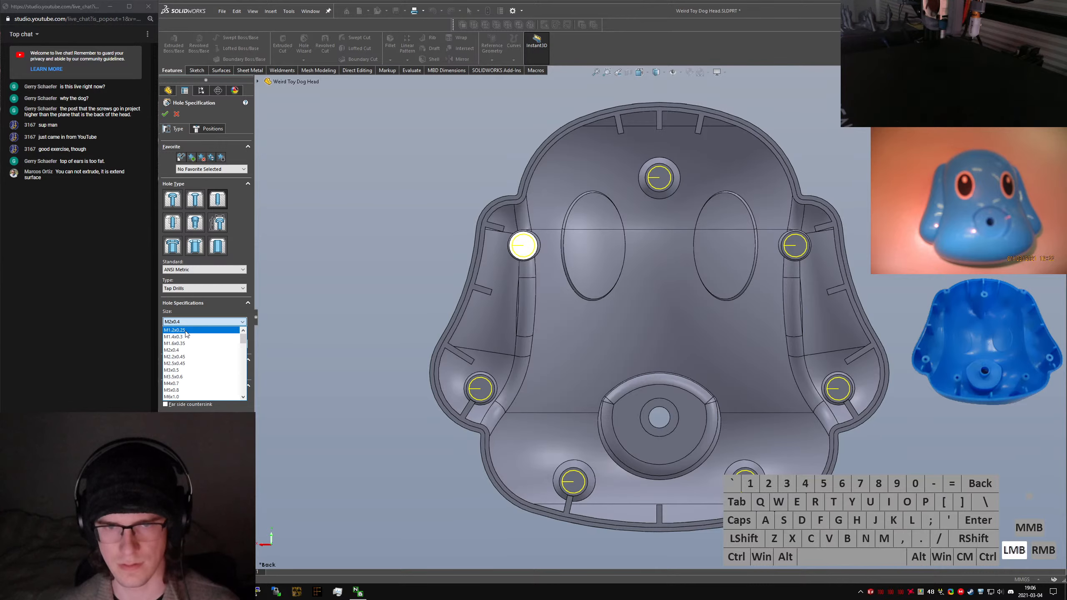
click(165, 114)
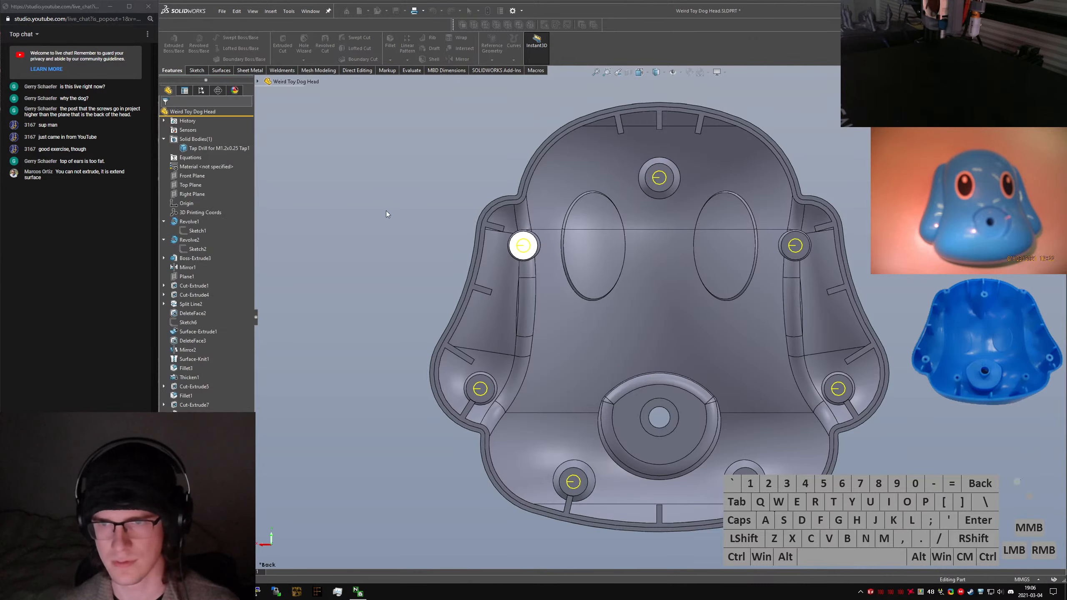
Edit the tap drill hole feature and change its end condition to Blind
middle_drag(653, 266, 755, 305)
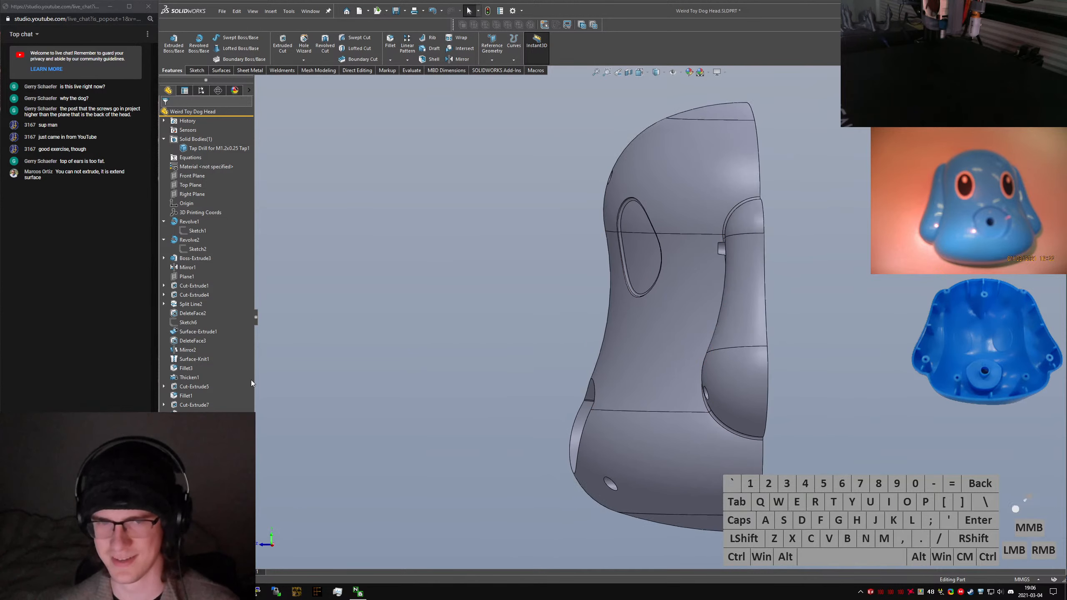
click(206, 458)
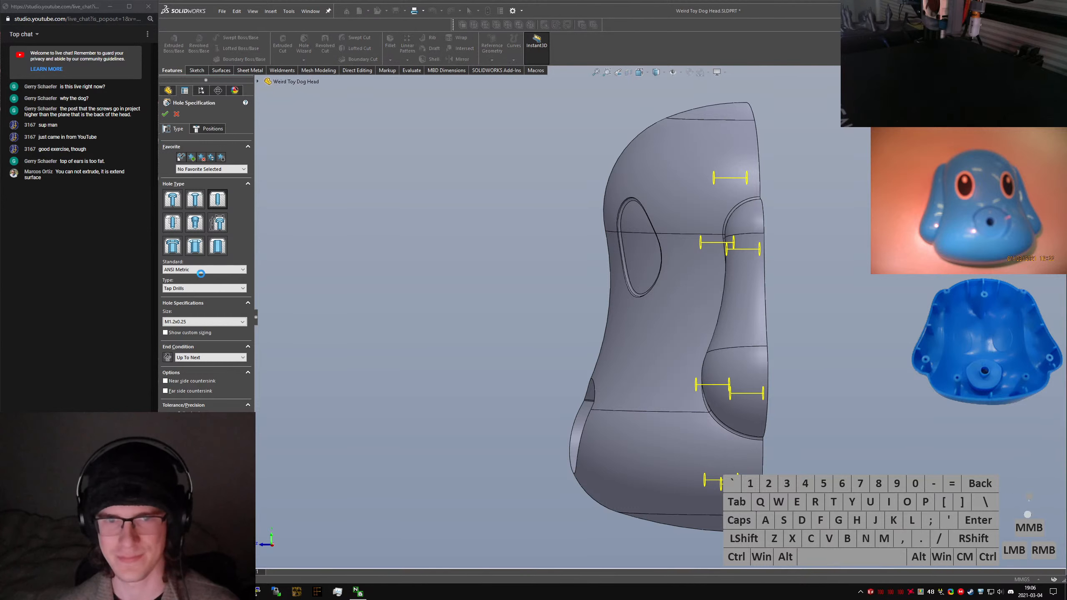
click(211, 357)
click(202, 367)
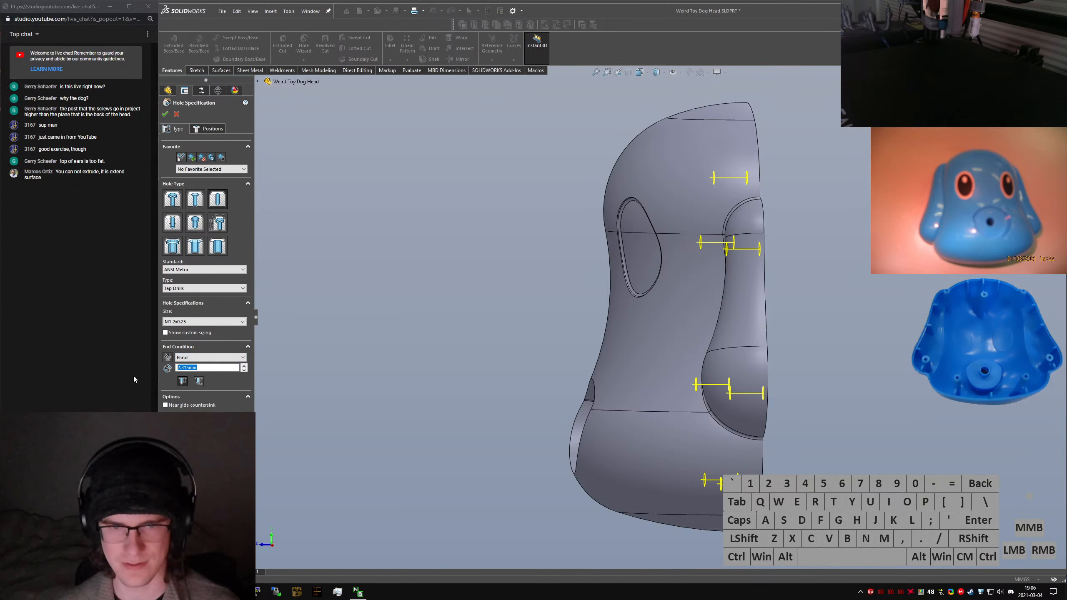
key(Return)
Set the blind depth of the screw post holes to 1.5 mm, measured up to the drill tip
middle_drag(761, 223, 749, 324)
scroll(815, 291, down, 2)
scroll(815, 290, down, 3)
middle_drag(815, 291, 533, 253)
click(709, 302)
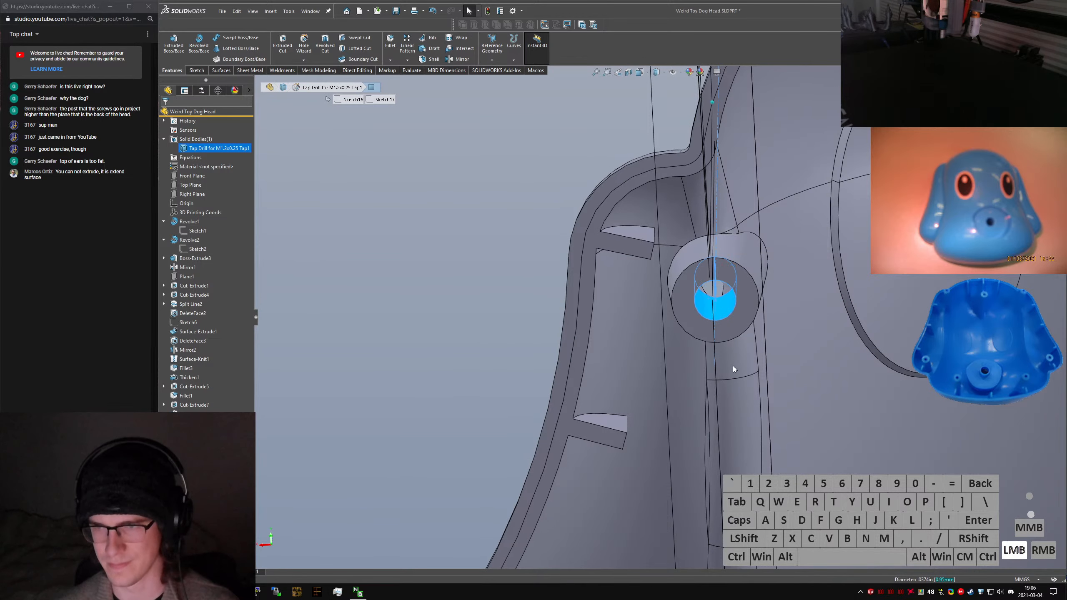
key(e)
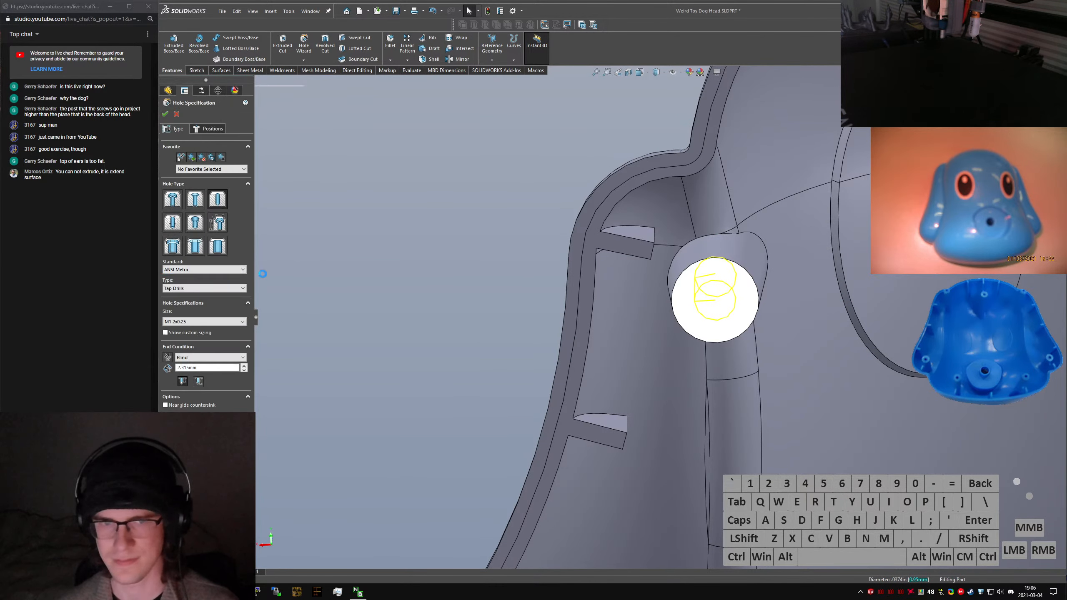
click(209, 367)
drag(210, 367, 154, 365)
text(1.5)
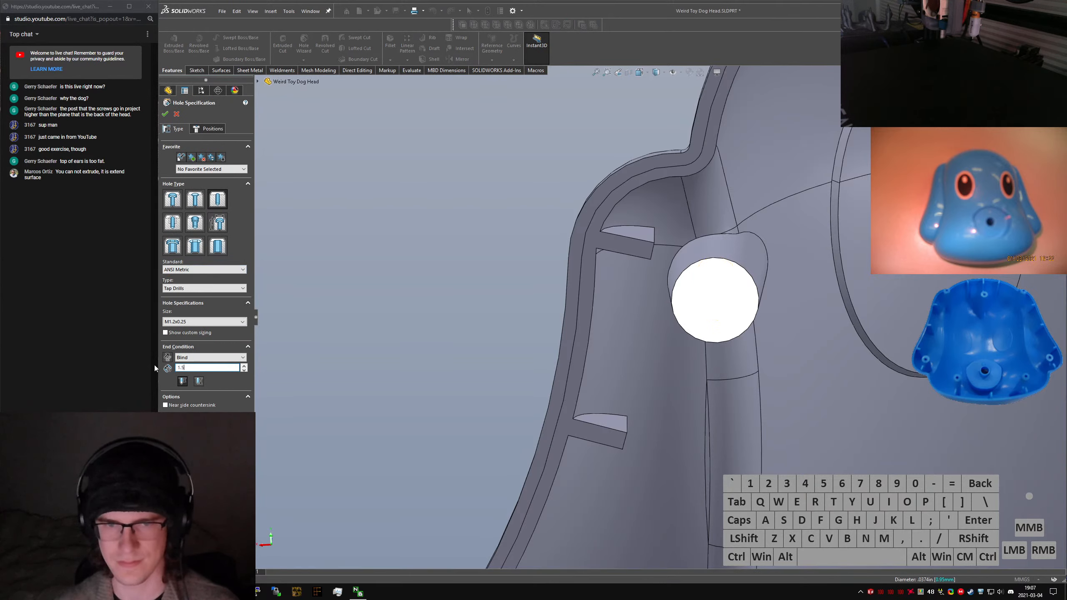
key(Return)
click(201, 385)
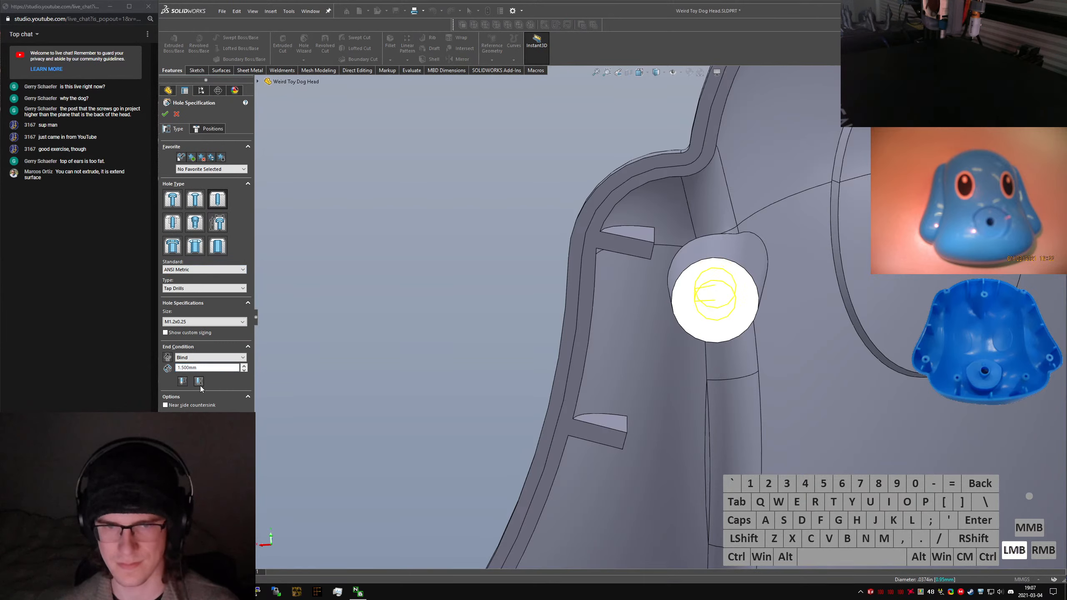
click(165, 114)
Restore the back view of the whole head and save the part
scroll(704, 313, up, 5)
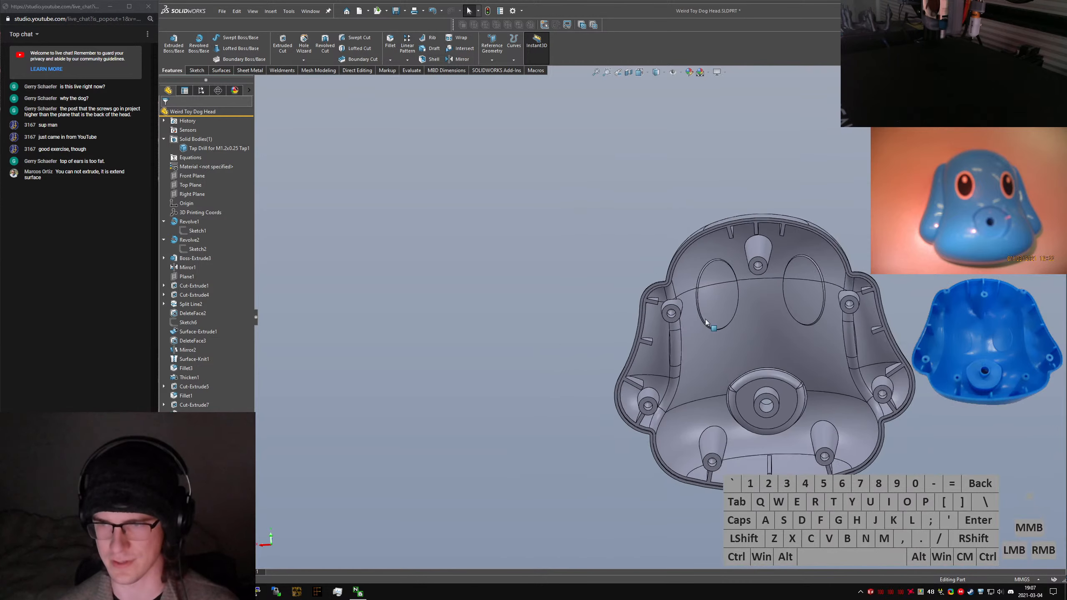
key(ctrl+2)
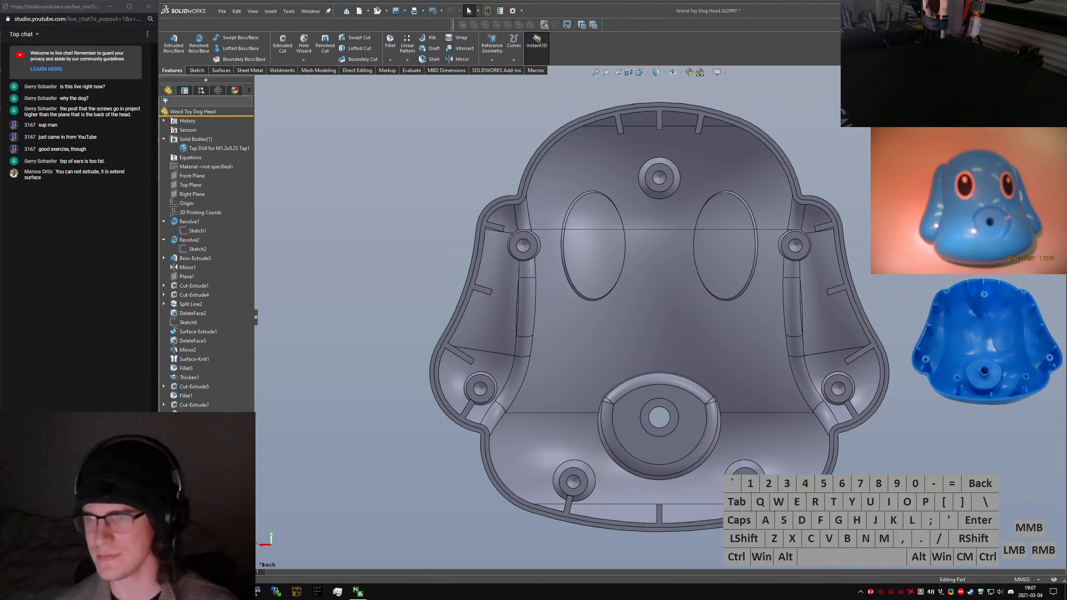
key(ctrl+s)
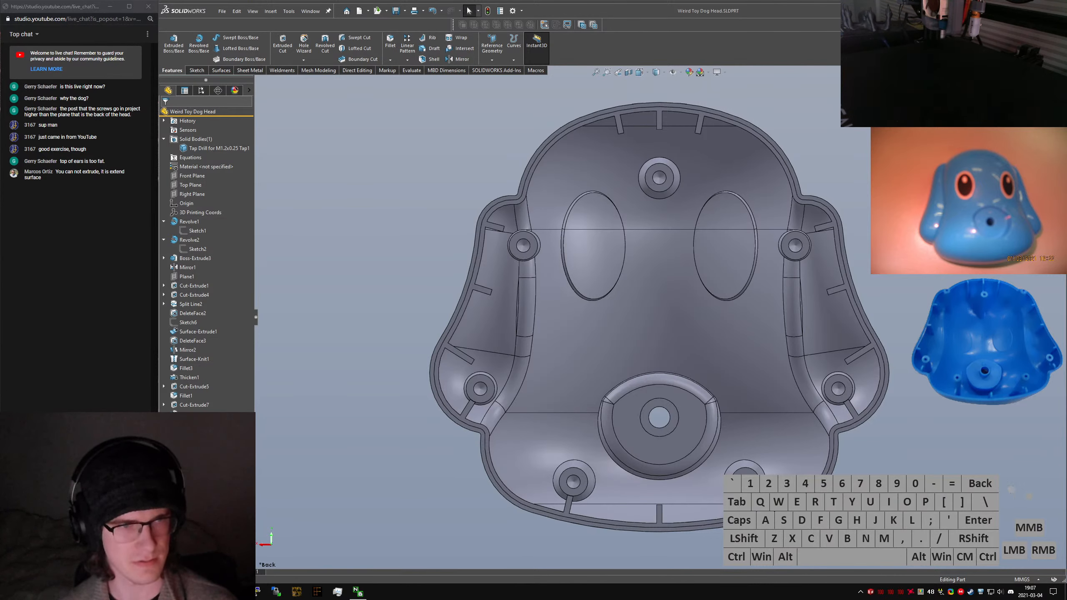
Examine the ribs and drilled screw posts inside the head from several angles against the reference photo
key(ctrl+shift+t)
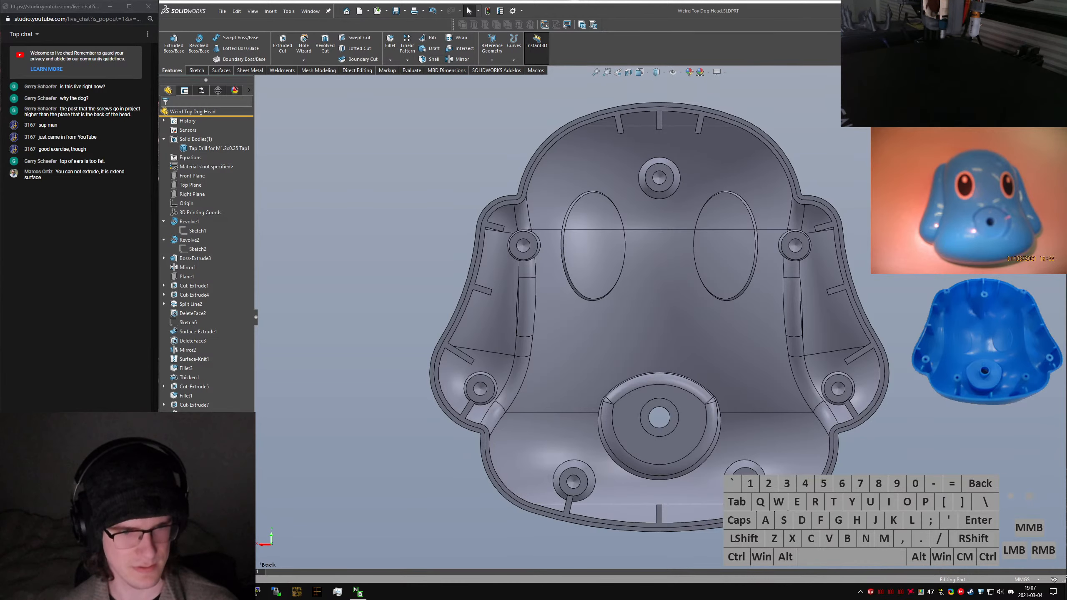
scroll(757, 541, down, 4)
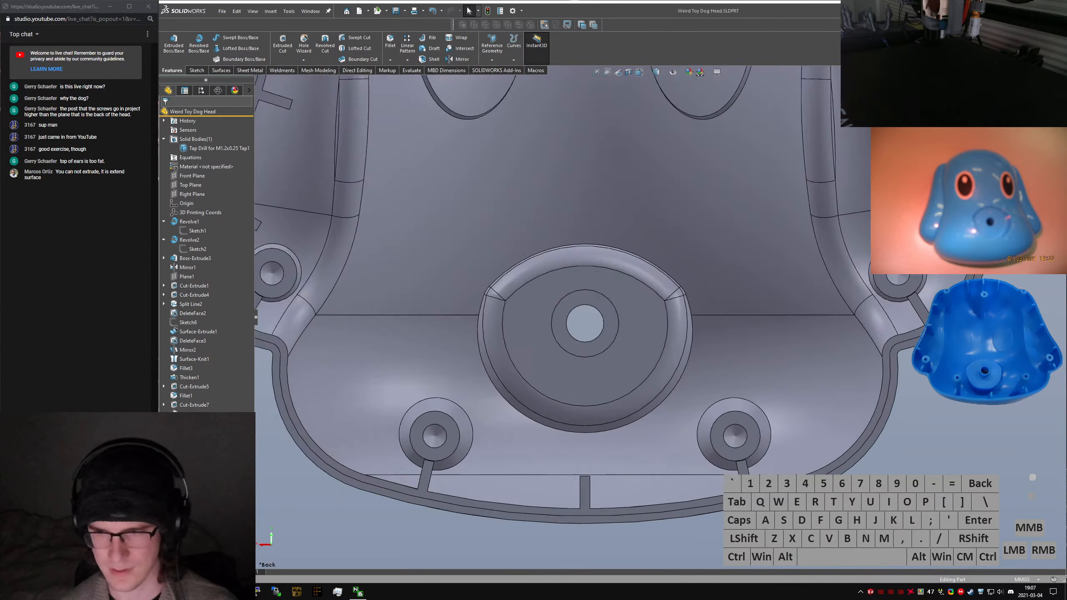
middle_drag(756, 534, 853, 439)
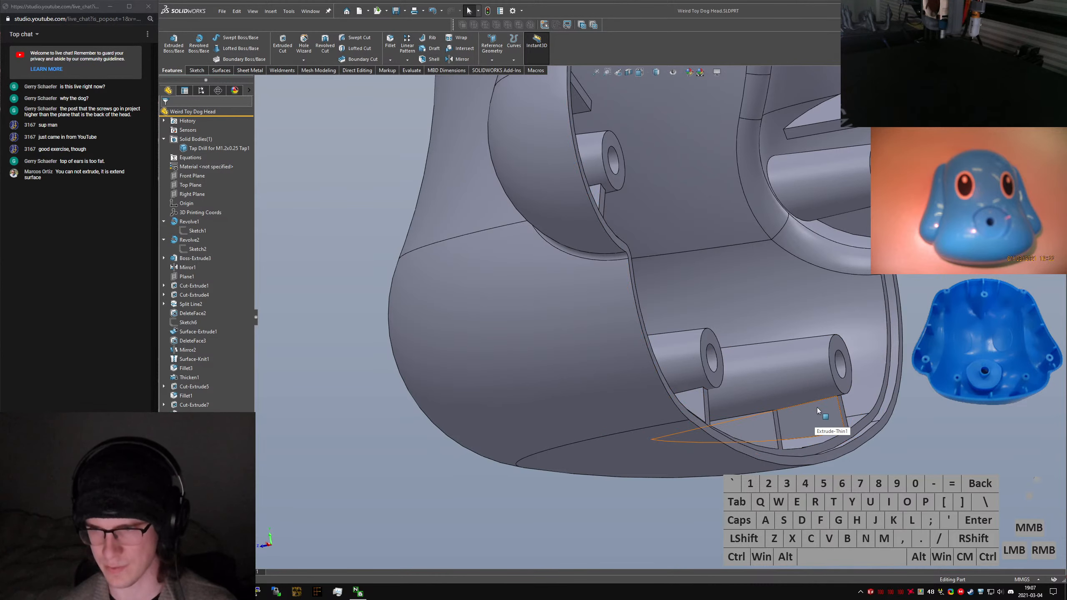
middle_drag(797, 422, 754, 364)
scroll(768, 419, up, 3)
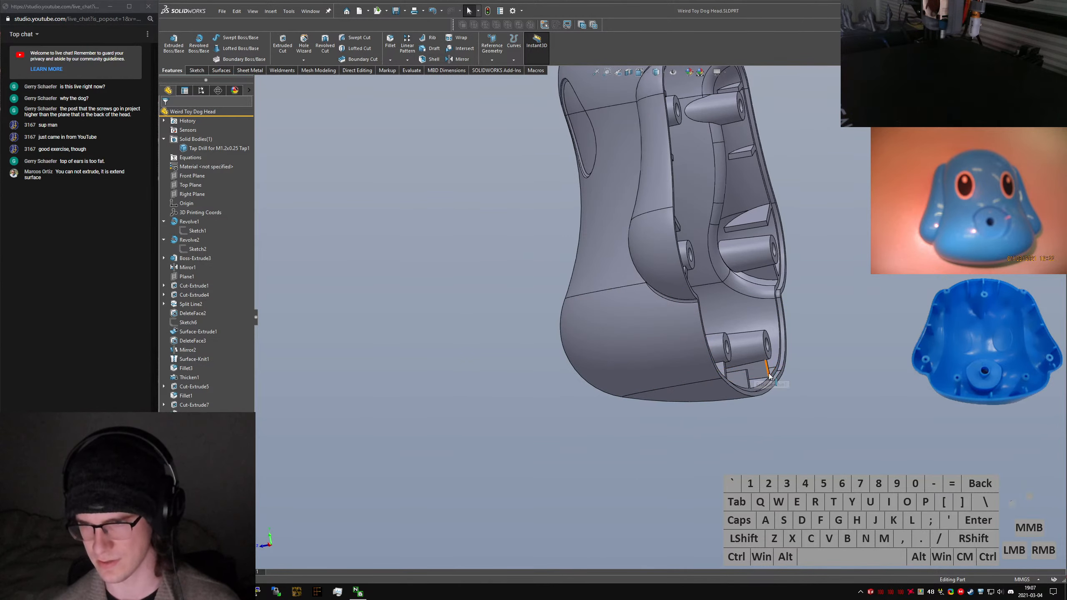
middle_drag(750, 357, 730, 335)
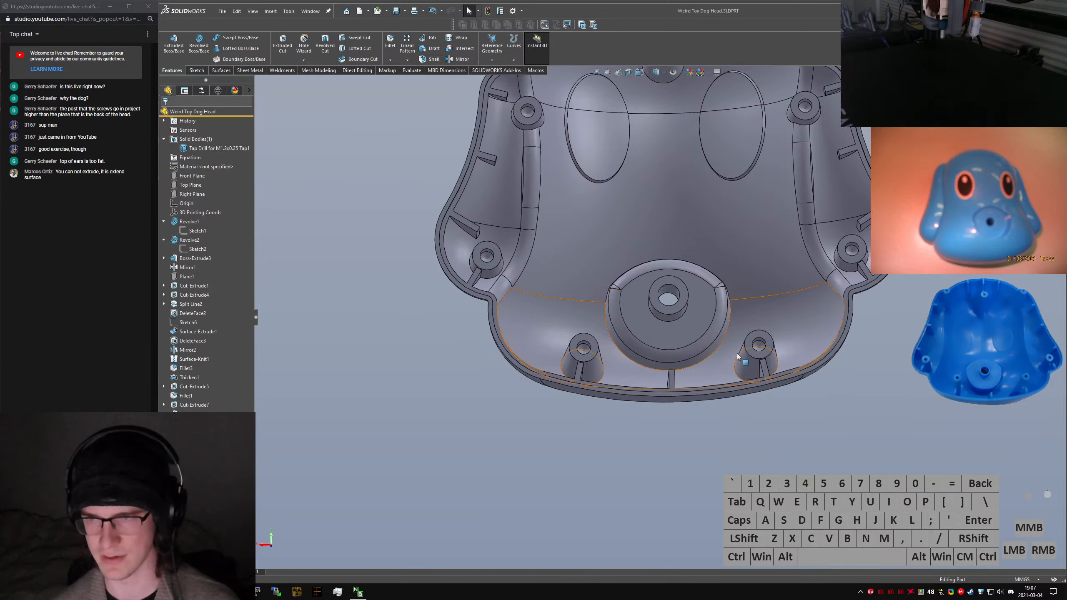
scroll(730, 334, up, 4)
scroll(659, 213, down, 4)
middle_drag(585, 259, 588, 276)
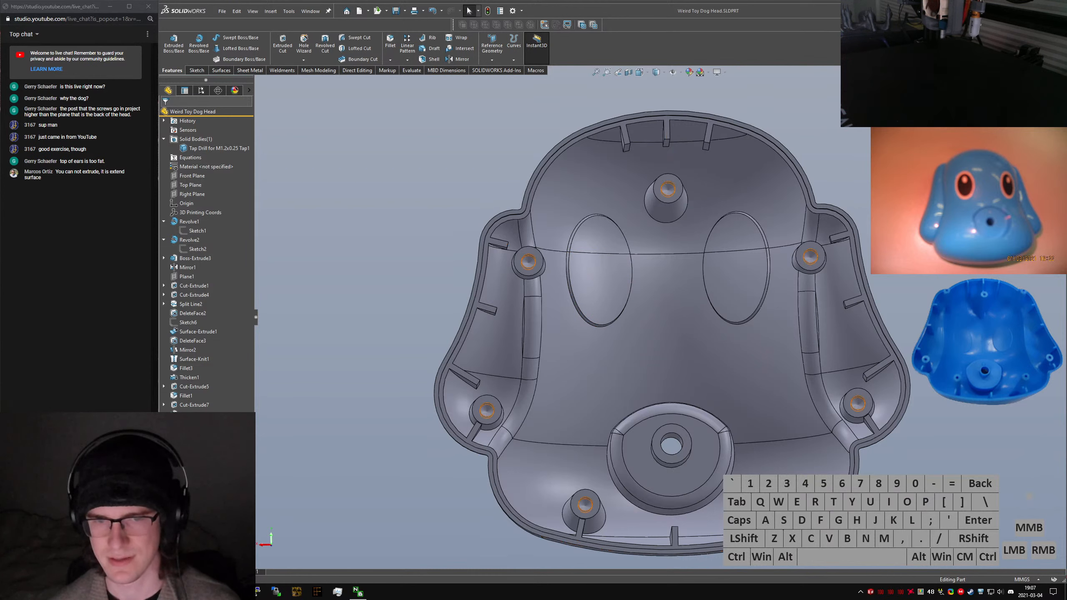
Roll the model back to before Extrude-Thin1 and start a Rib feature from its sketch
drag(202, 456, 200, 419)
click(196, 442)
click(200, 433)
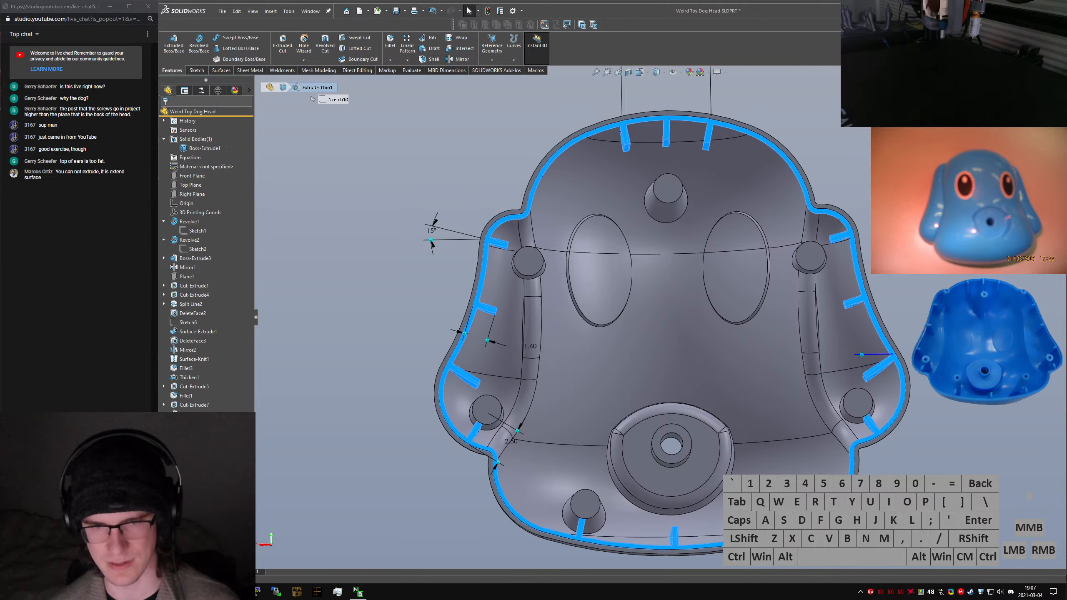
click(200, 415)
text(s)
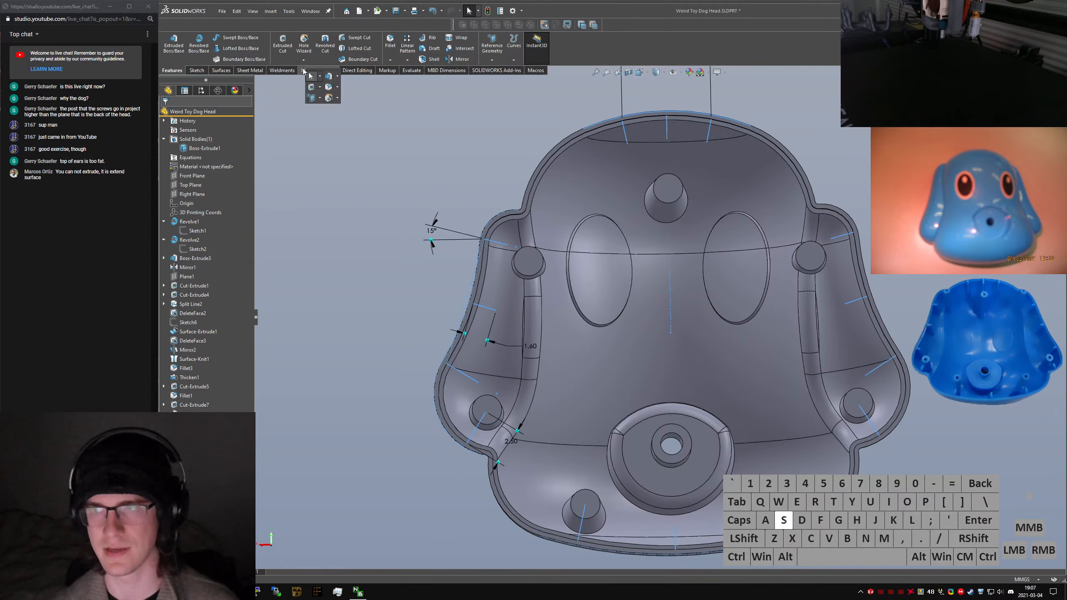
text(rib)
key(Return)
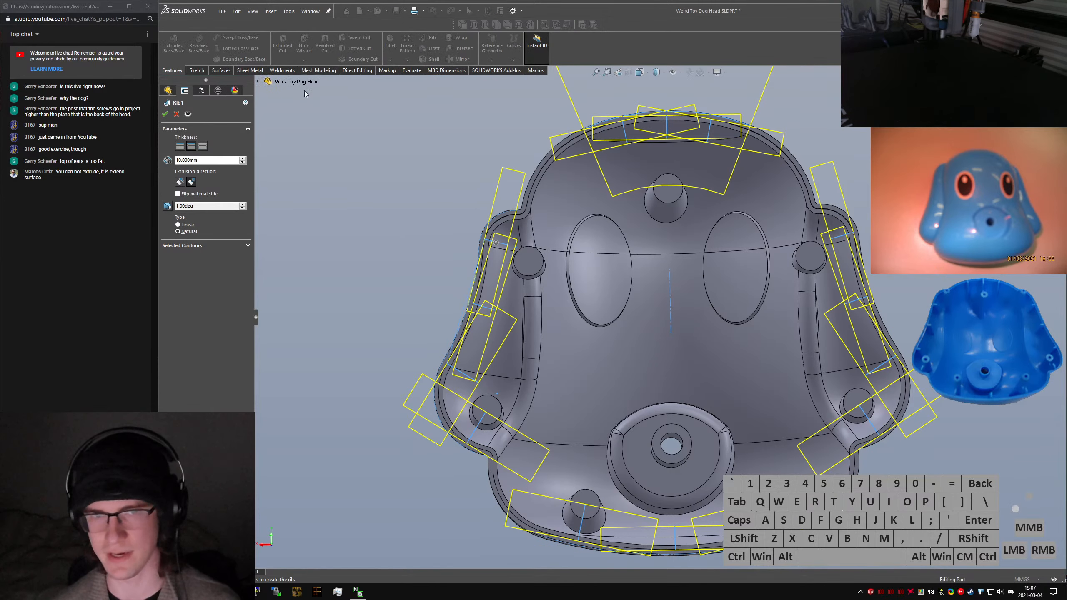
Try to build the ribs with a 0.4 mm thickness, a 3-degree outward draft and the Linear type
click(216, 161)
text(0.6)
key(Return)
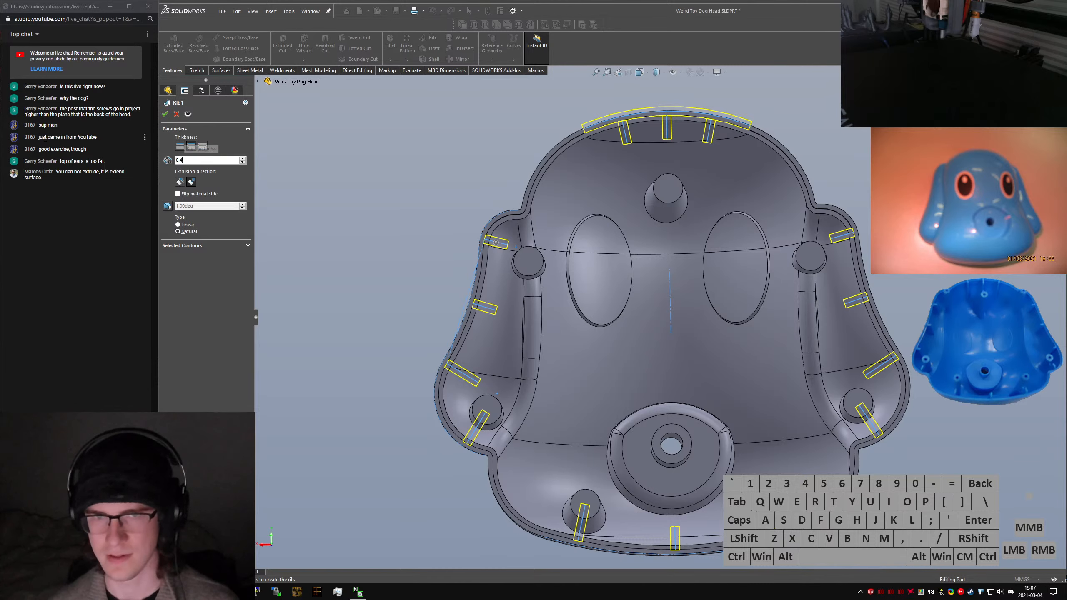
key(Return)
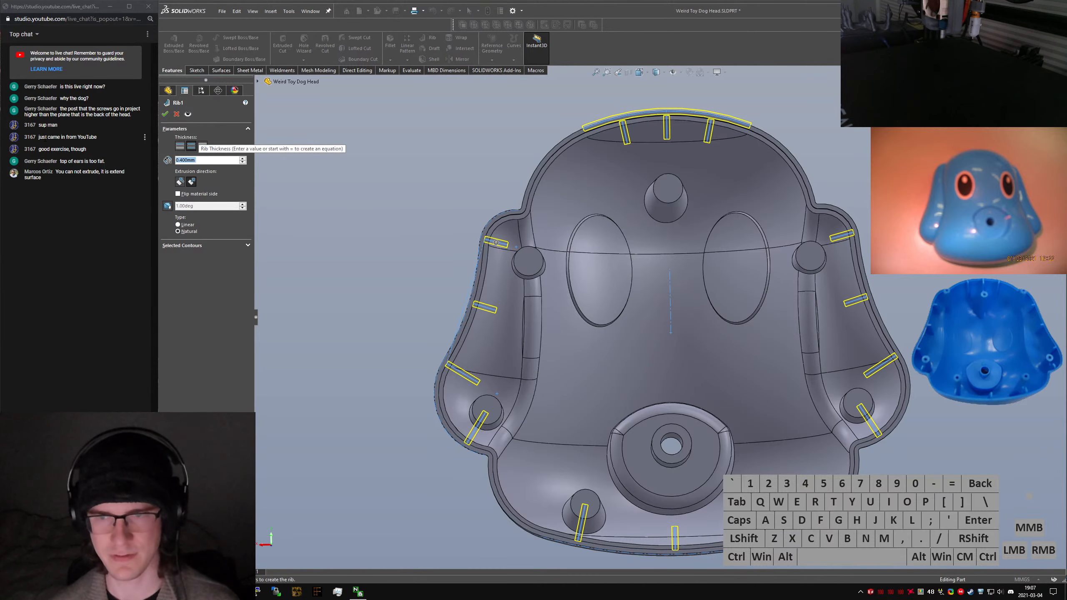
click(168, 206)
text(3)
key(Return)
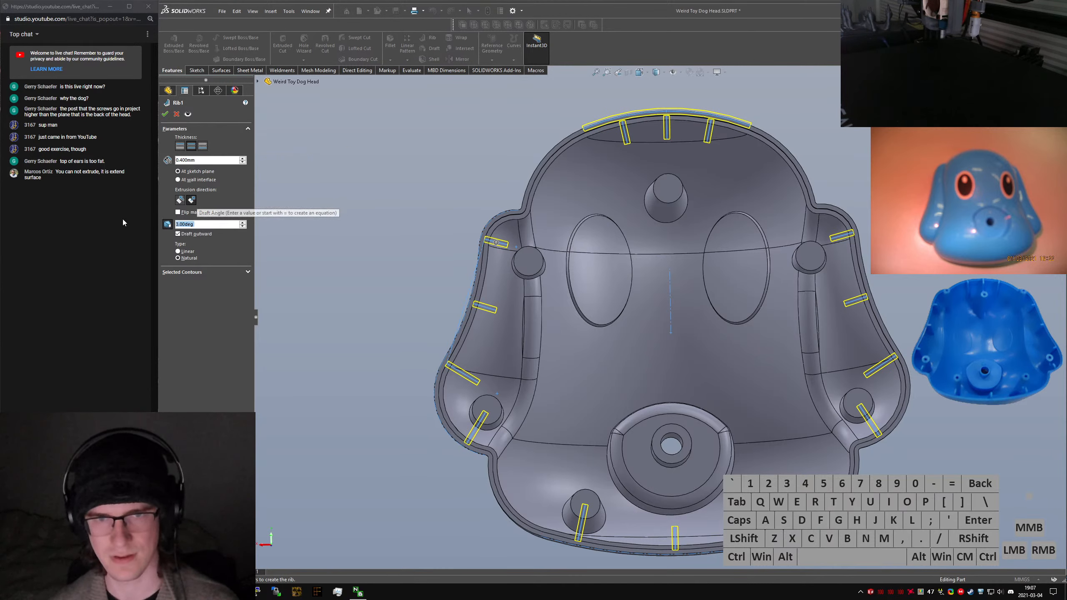
click(178, 251)
click(165, 114)
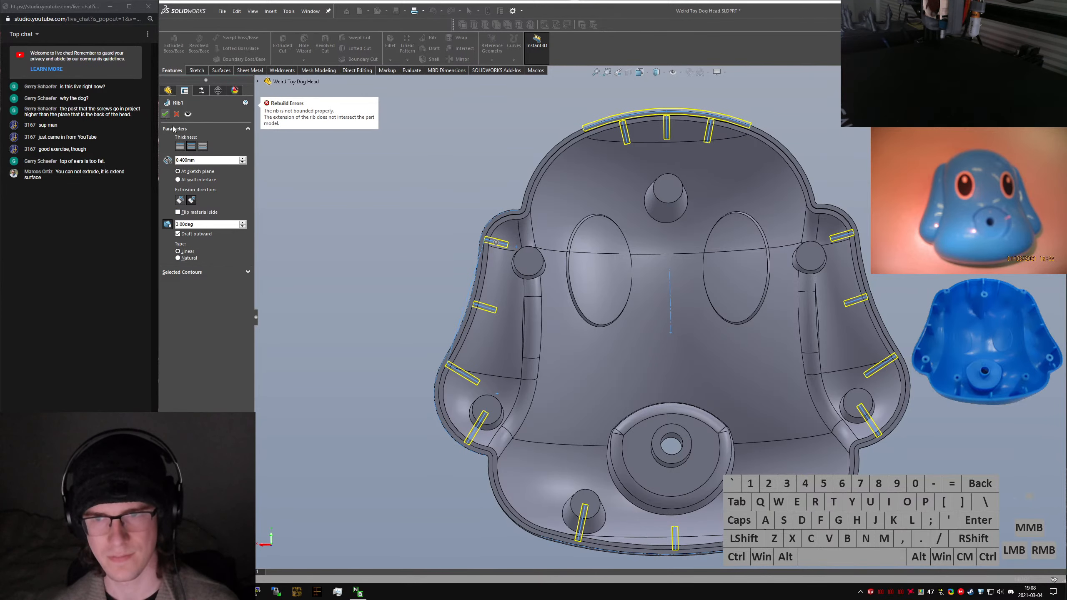
Retry creating the ribs and examine their preview around the ears, screw posts and lower rim
middle_drag(552, 262, 294, 168)
scroll(471, 216, down, 2)
click(165, 113)
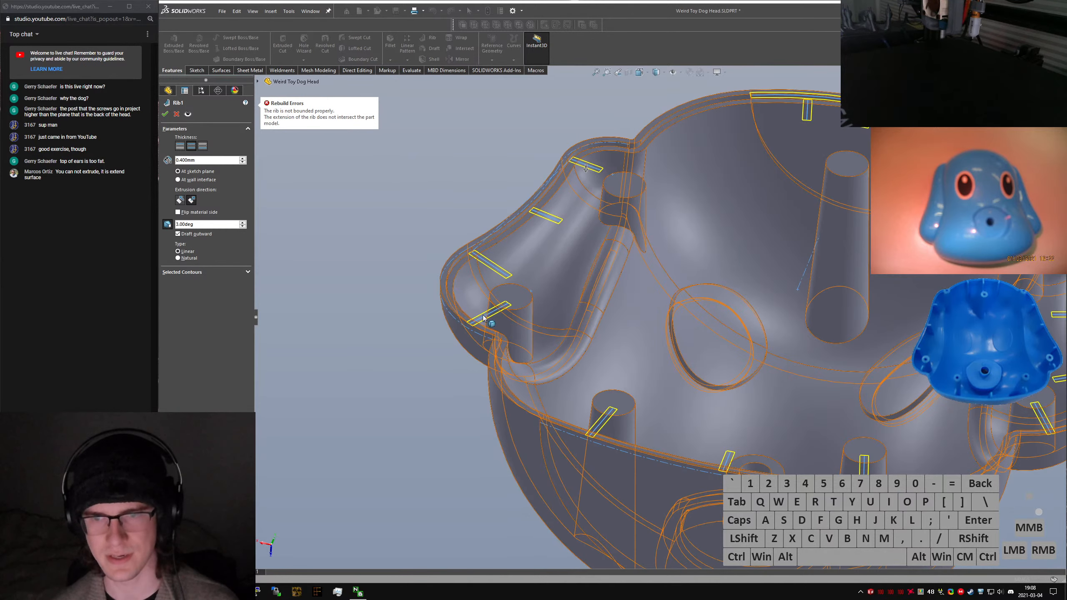
scroll(641, 329, up, 5)
middle_drag(642, 329, 693, 477)
scroll(693, 477, down, 5)
mouse_move(610, 416)
middle_down()
mouse_move(644, 414)
mouse_move(572, 381)
mouse_move(615, 386)
mouse_move(636, 408)
mouse_move(636, 454)
mouse_move(624, 421)
middle_up()
scroll(625, 422, up, 2)
key(s)
key(d)
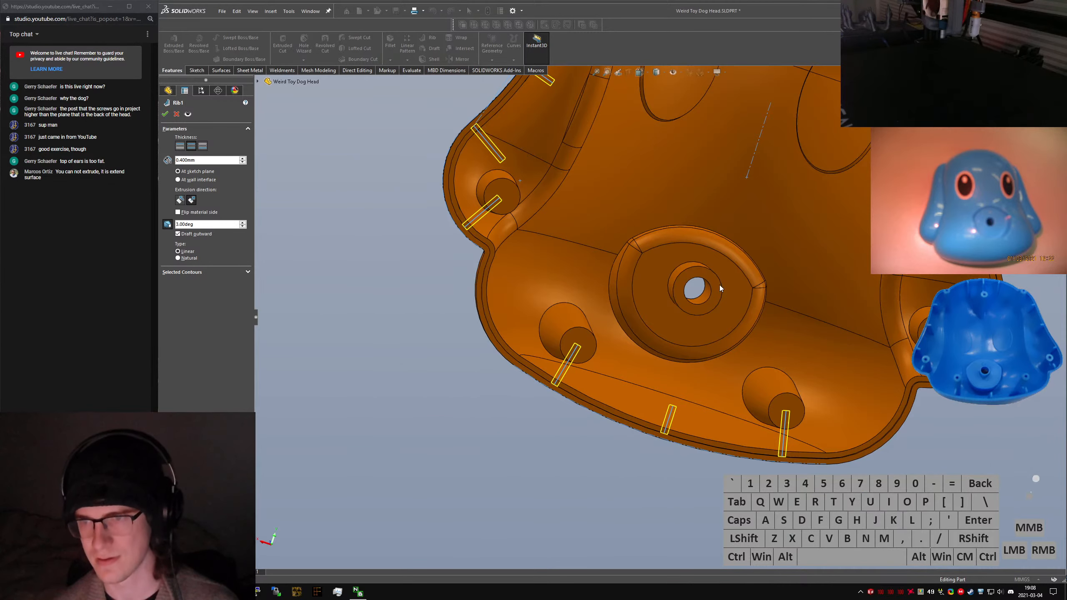
Cancel the Rib feature and roll the model forward to the end of the feature history
click(319, 196)
click(176, 115)
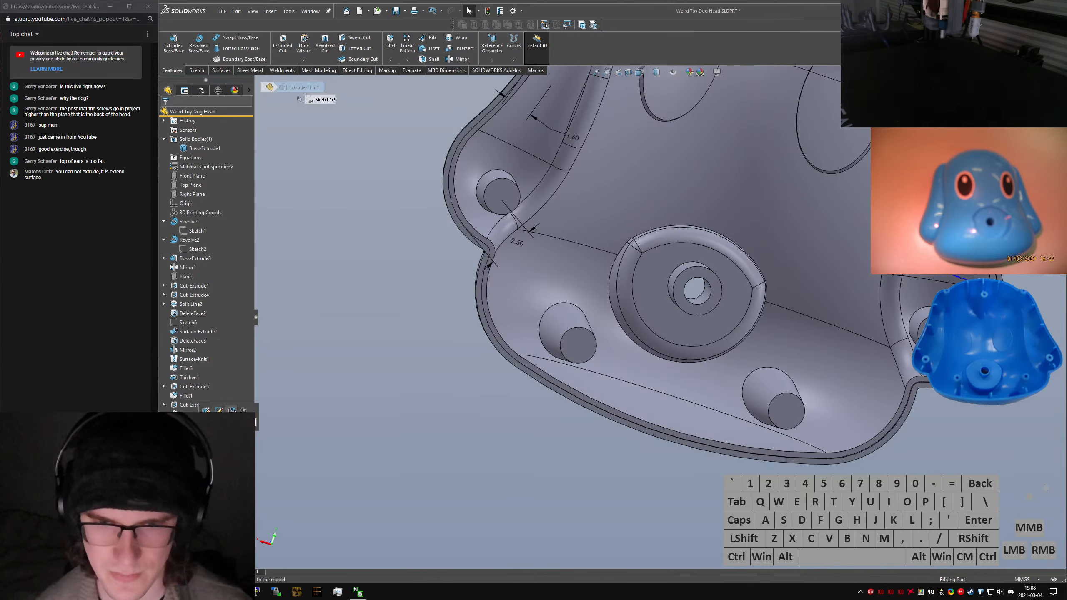
click(192, 111)
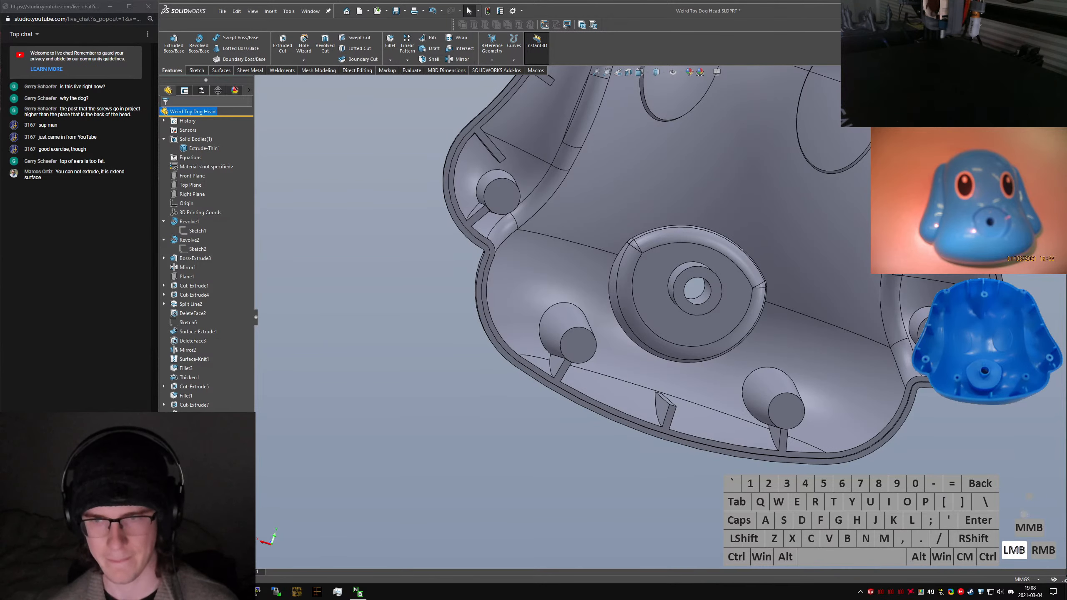
click(525, 526)
scroll(697, 230, up, 4)
scroll(696, 230, down, 2)
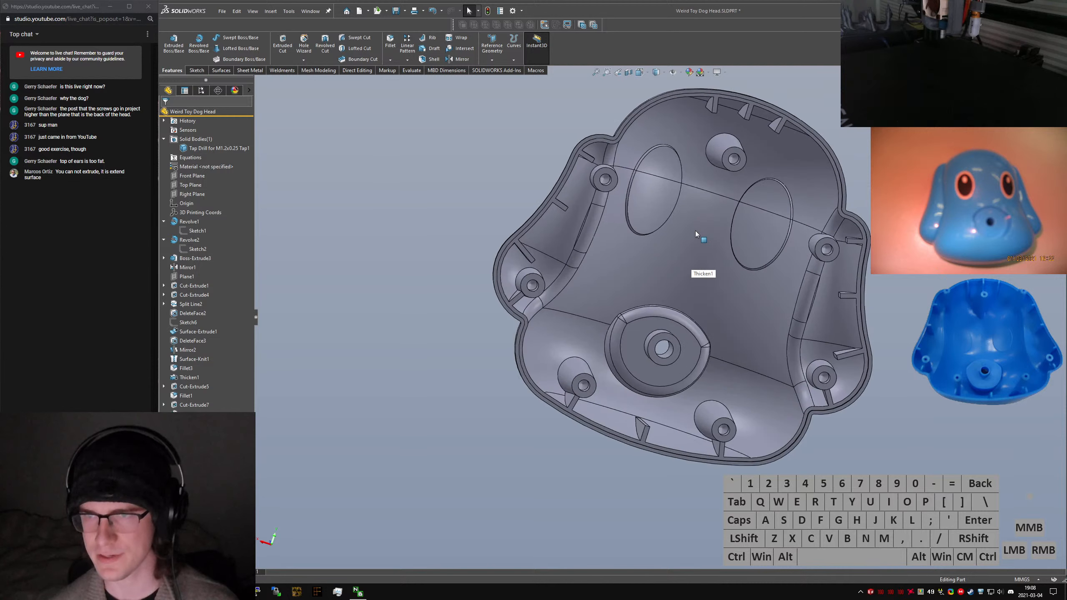
Start a 0.2 mm symmetric Fillet and add the edges at the base of the lower ear's screw post
key(s)
key(f)
key(i)
key(l)
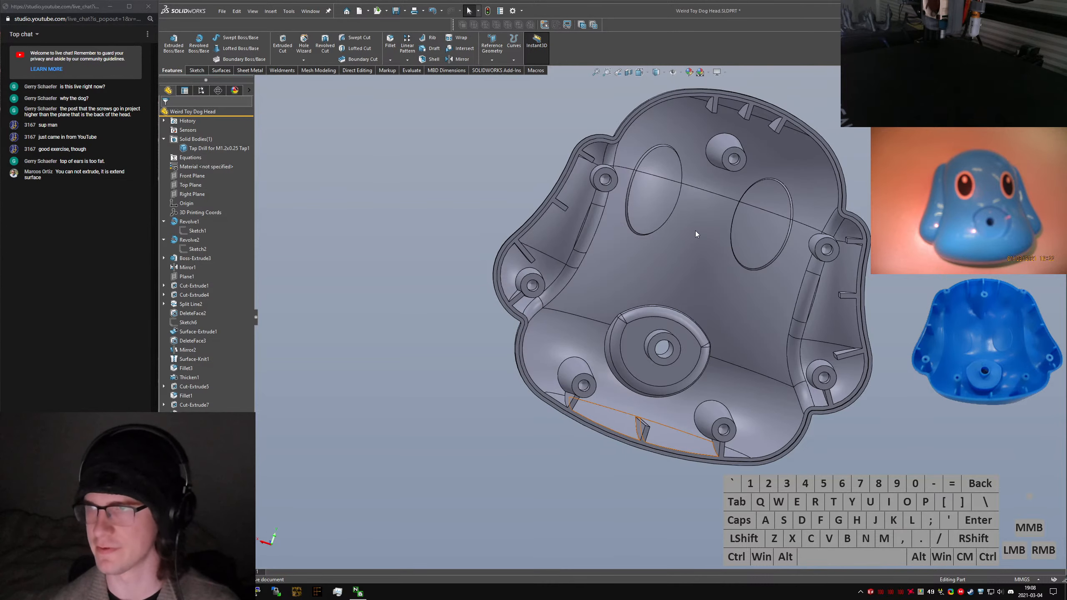
key(l)
key(e)
key(t)
key(Return)
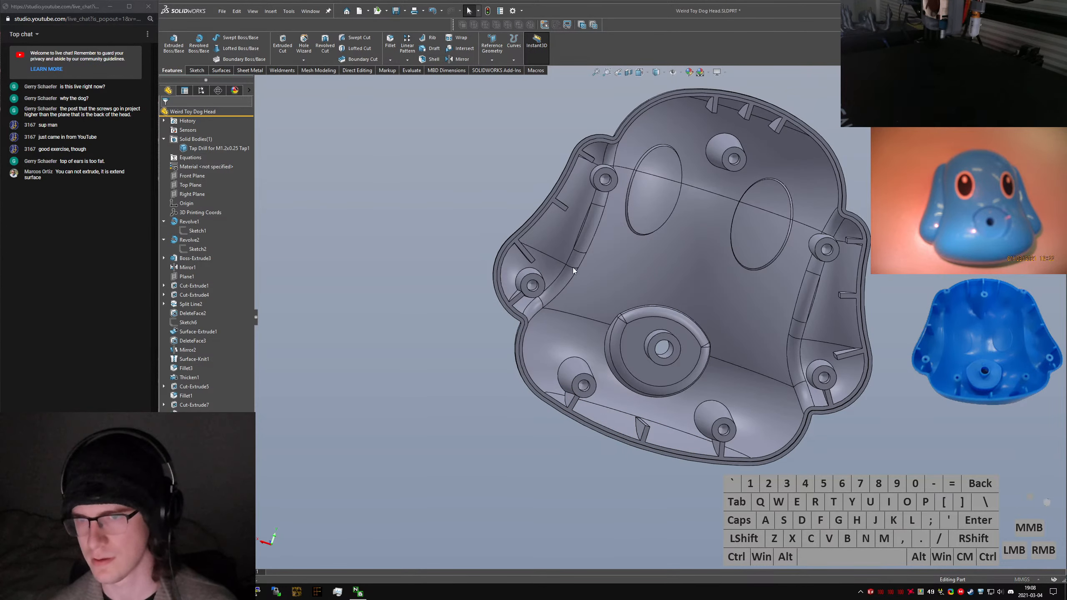
click(518, 285)
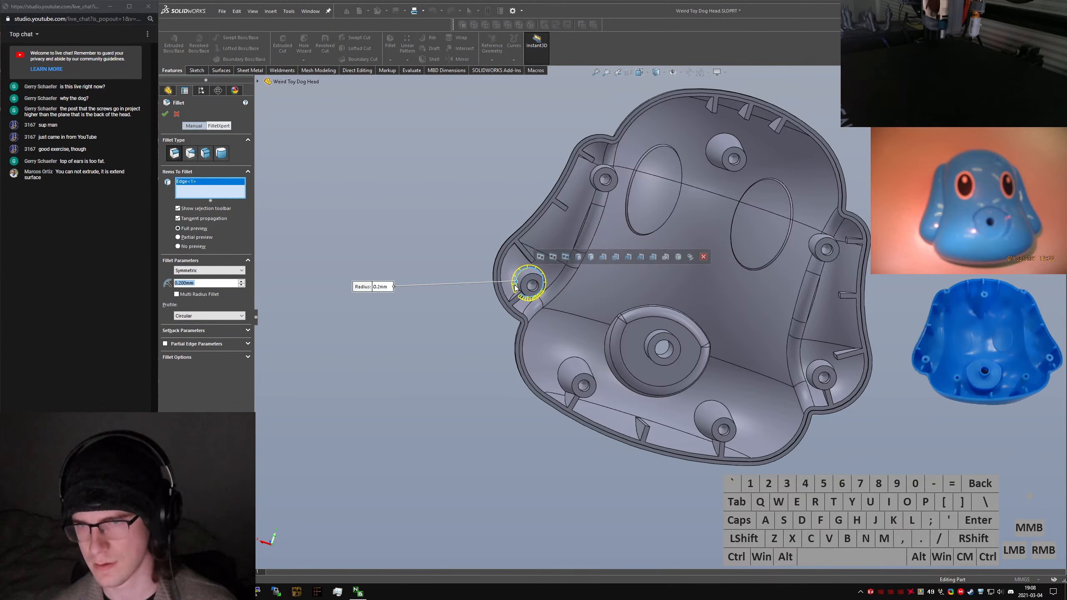
click(517, 282)
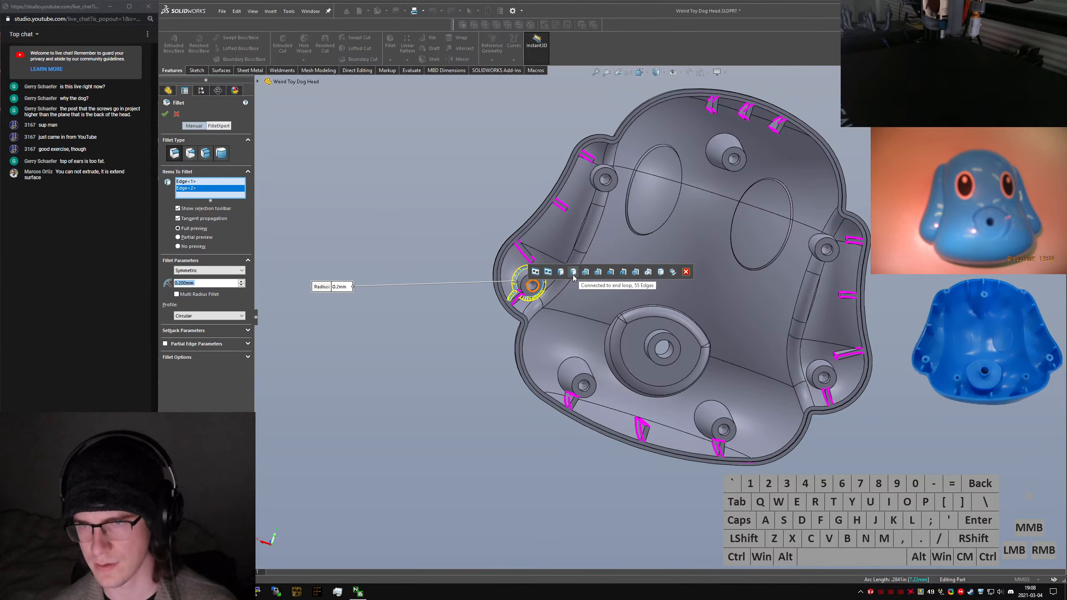
Add the ear rib edges to the fillet, extending the selection to all edges between the rib feature and the part
middle_drag(574, 278, 532, 224)
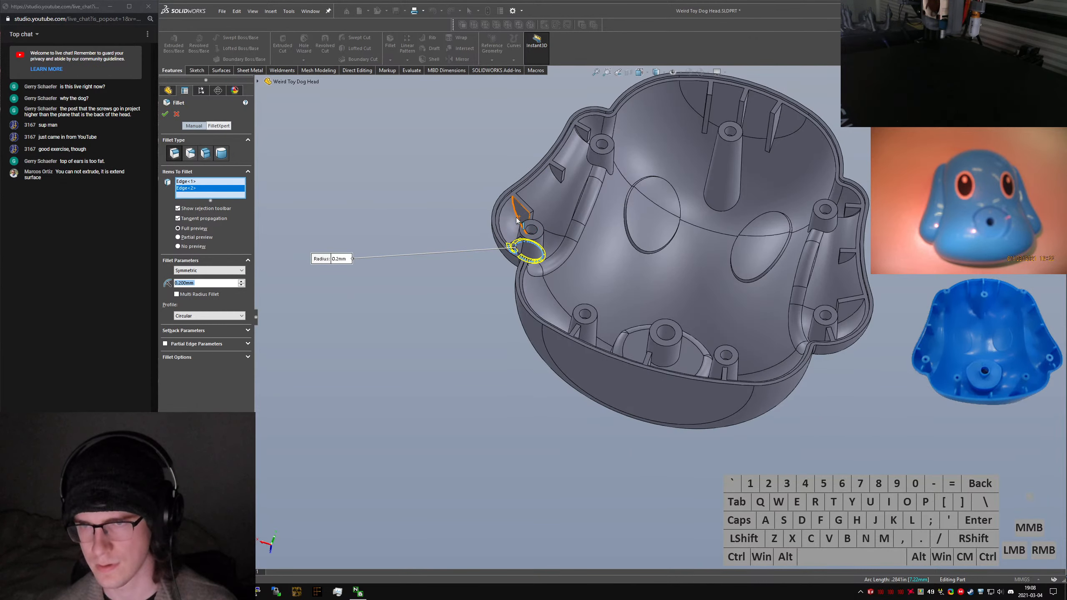
click(518, 219)
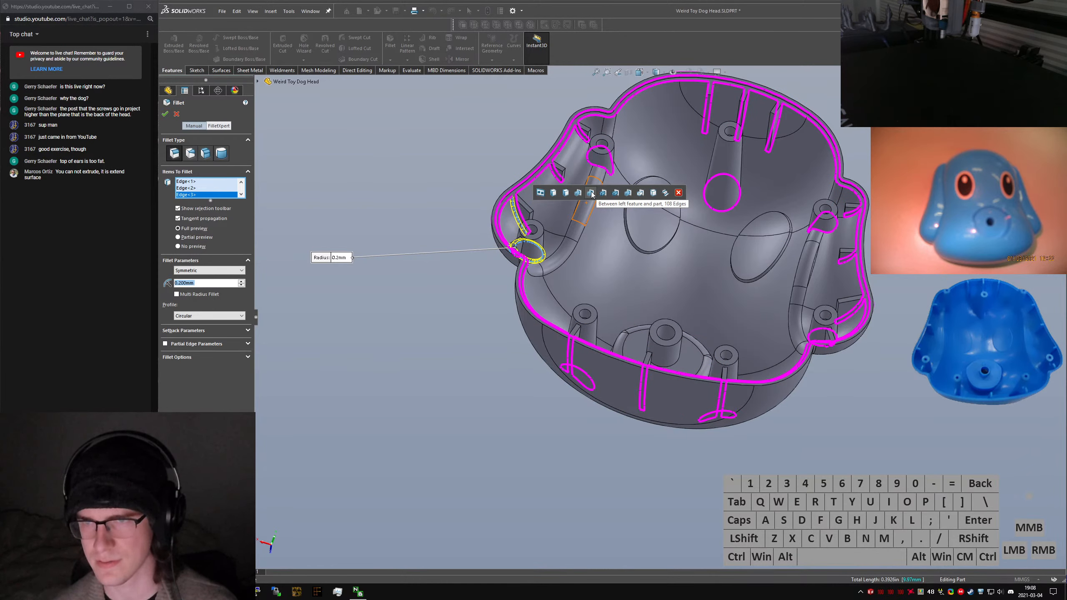
click(564, 186)
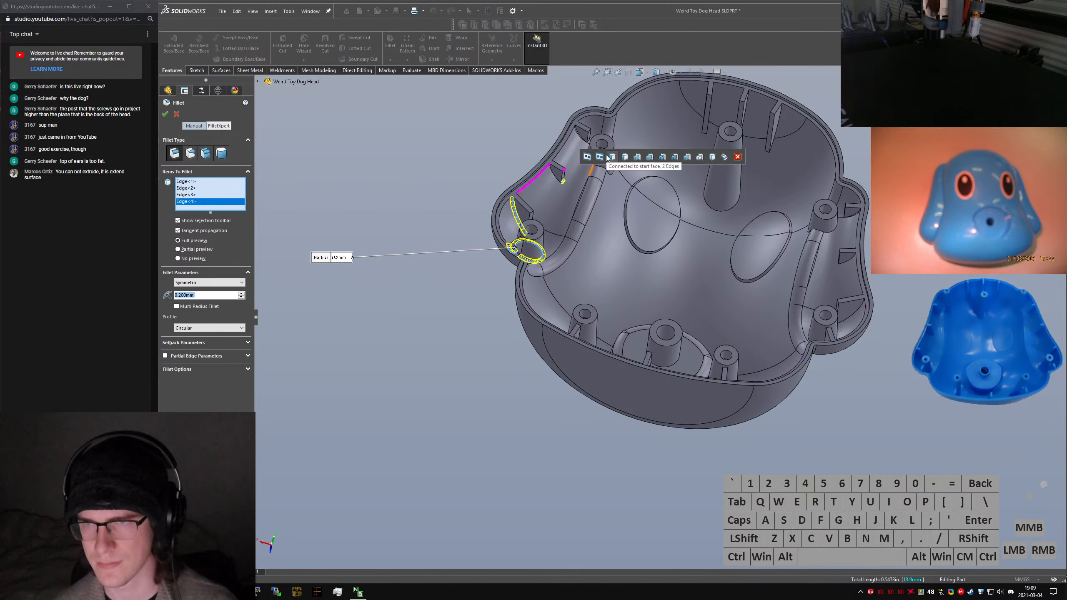
click(638, 159)
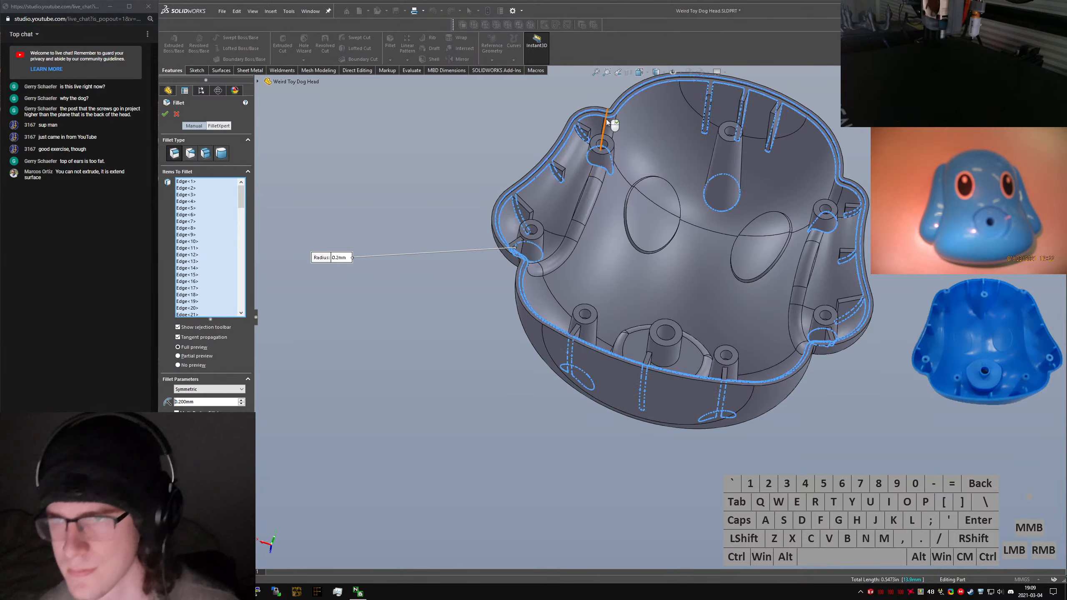
Remove the lip's outer ledge edges along the ear, the top of the head and the opposite corner from the fillet selection
scroll(607, 118, down, 5)
middle_drag(621, 160, 642, 123)
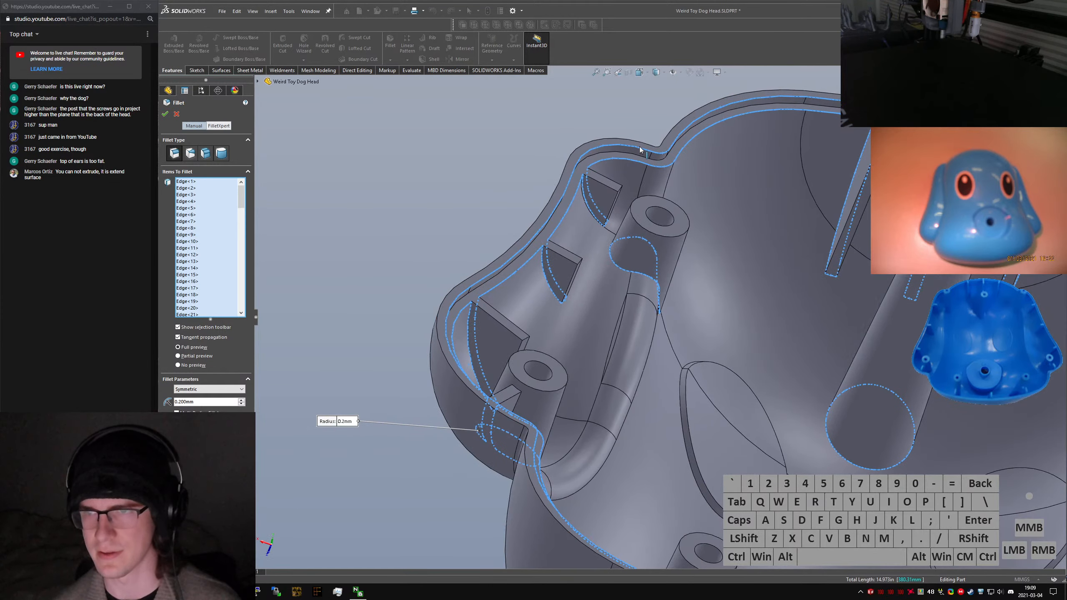
click(639, 148)
click(674, 141)
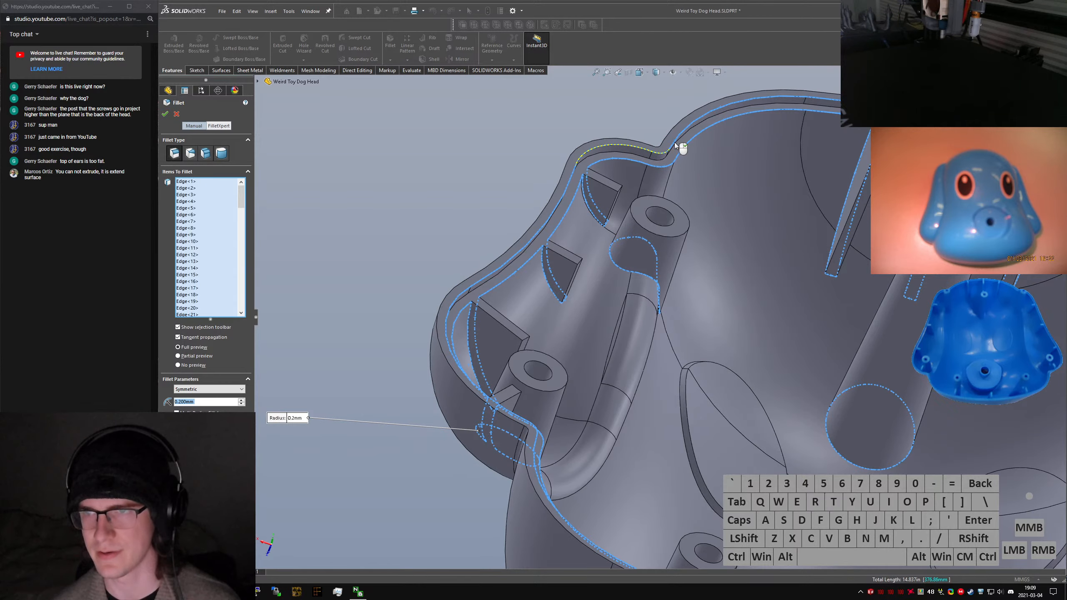
click(817, 103)
scroll(849, 148, up, 3)
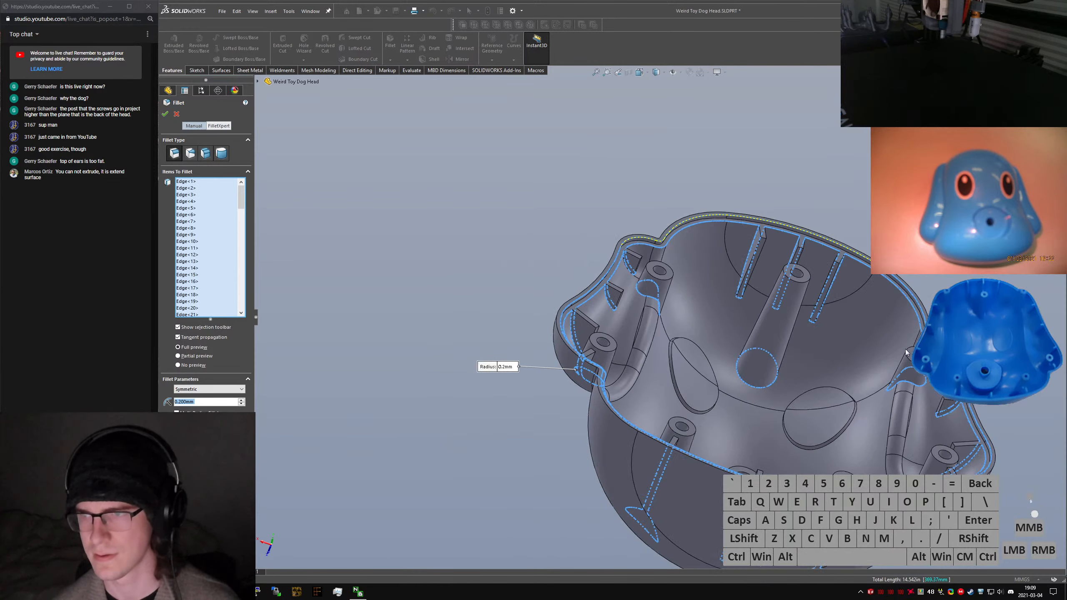
scroll(898, 322, down, 2)
click(899, 312)
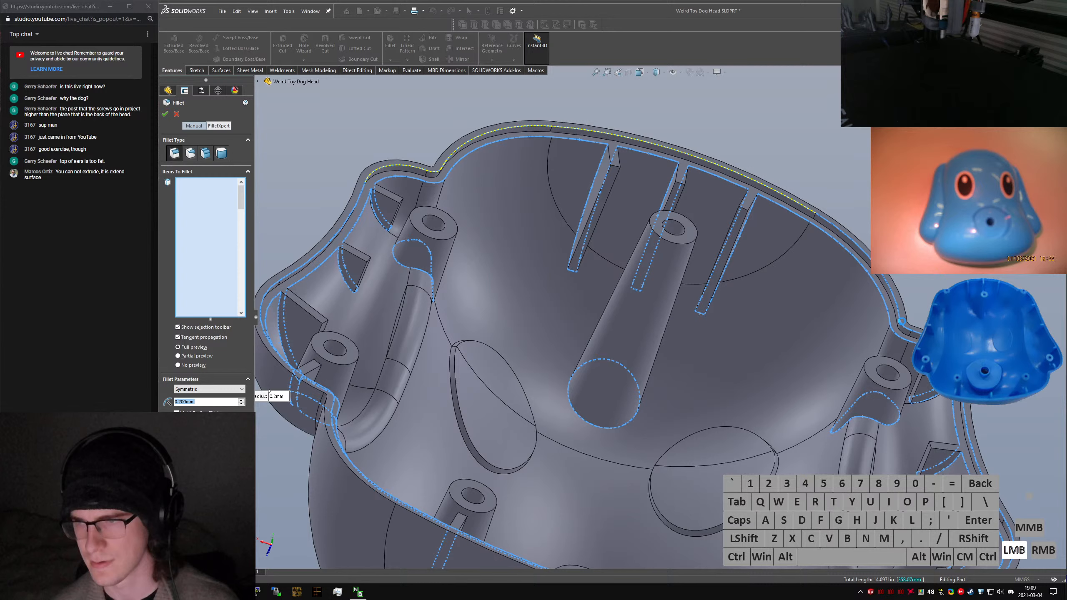
click(904, 327)
click(903, 337)
click(900, 337)
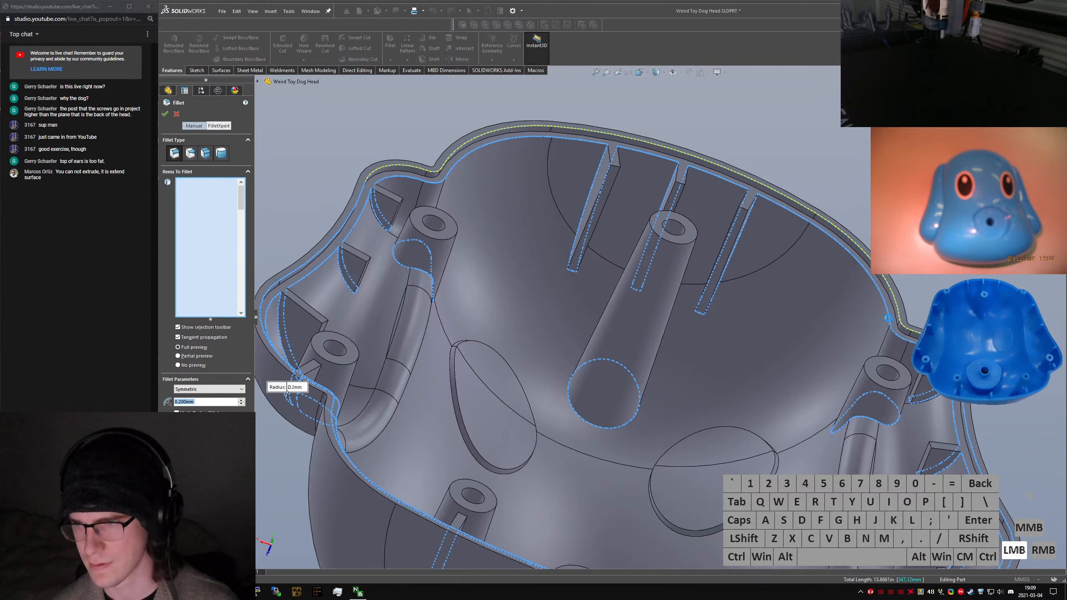
Remove the inner rim edges between the ribs along the top of the head from the fillet selection
click(888, 310)
click(743, 187)
click(777, 204)
click(642, 160)
click(557, 140)
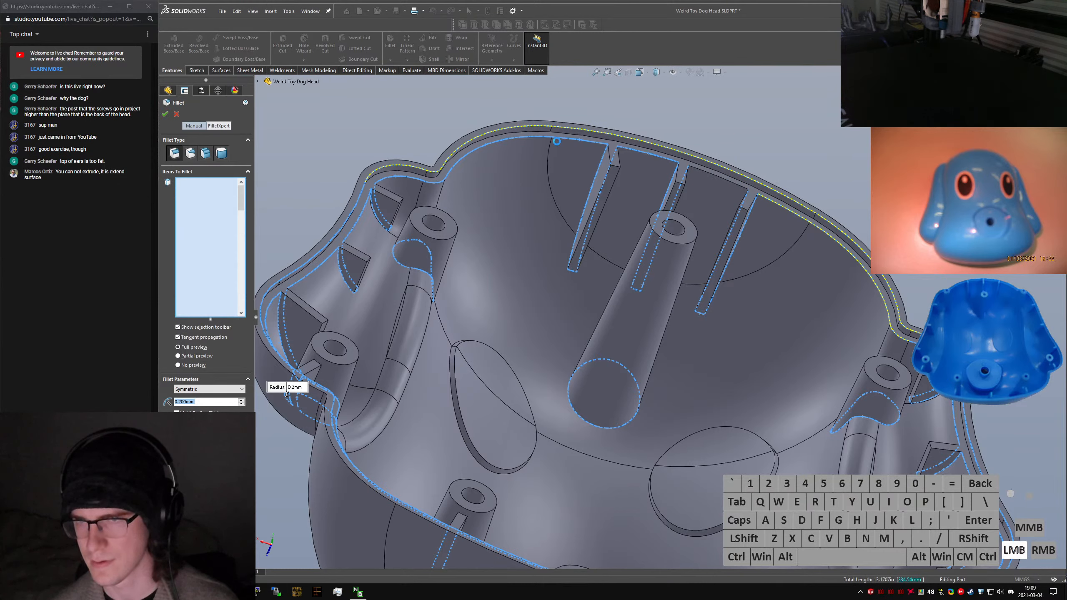
click(539, 137)
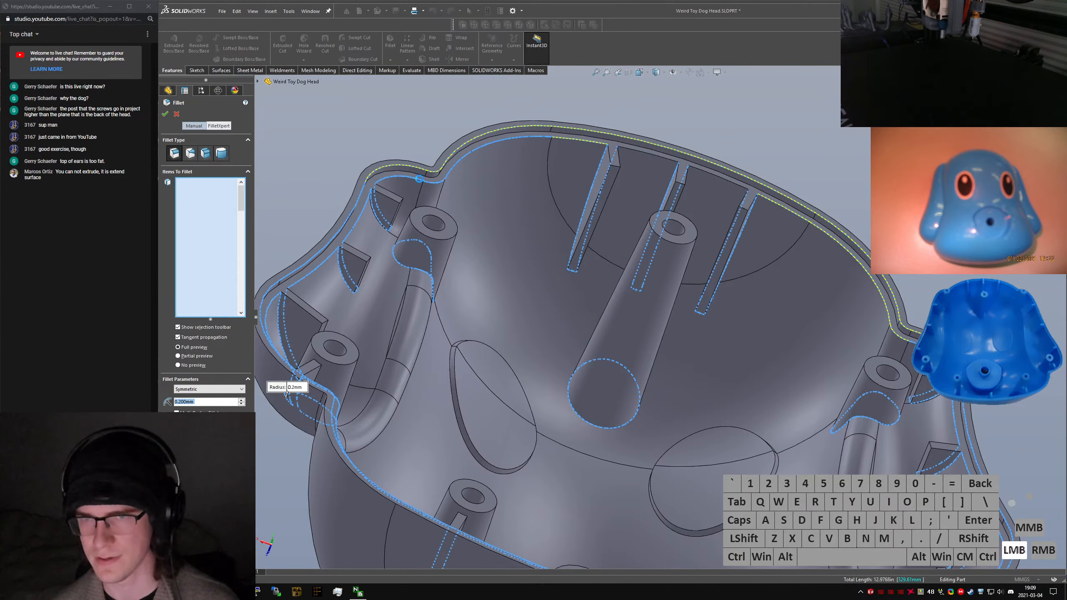
click(435, 184)
click(409, 178)
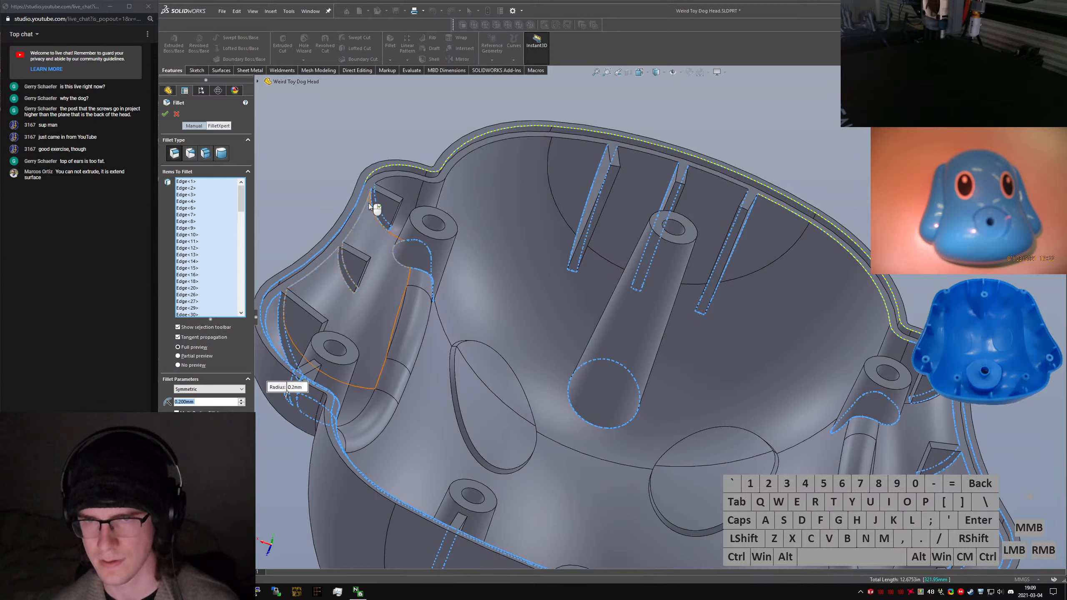
Remove the rim edges running along the side of the ear down to its lower corner from the fillet selection
click(366, 203)
click(359, 199)
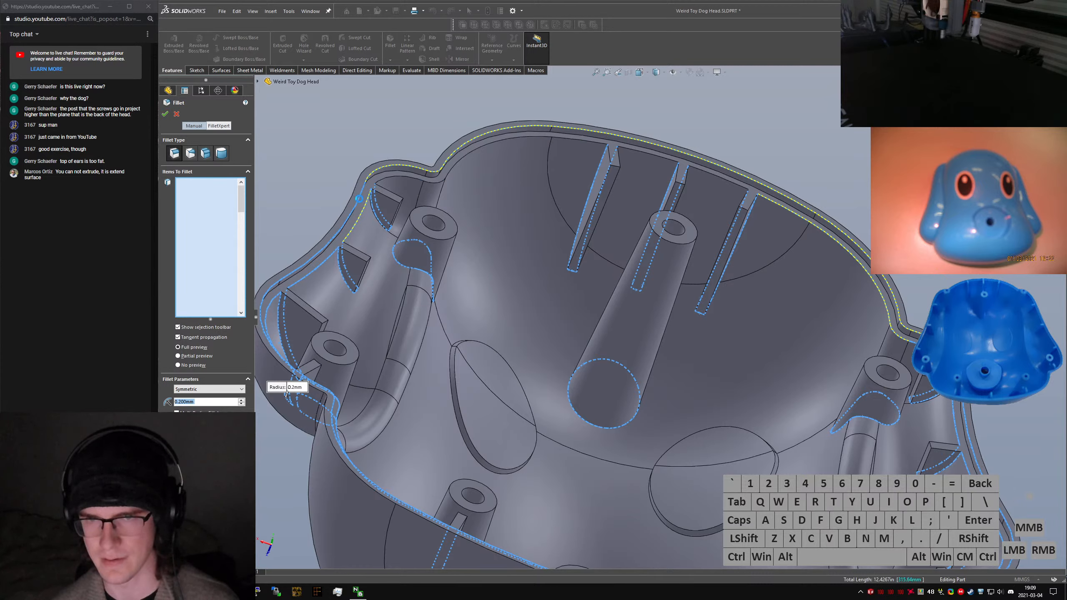
click(296, 284)
click(276, 293)
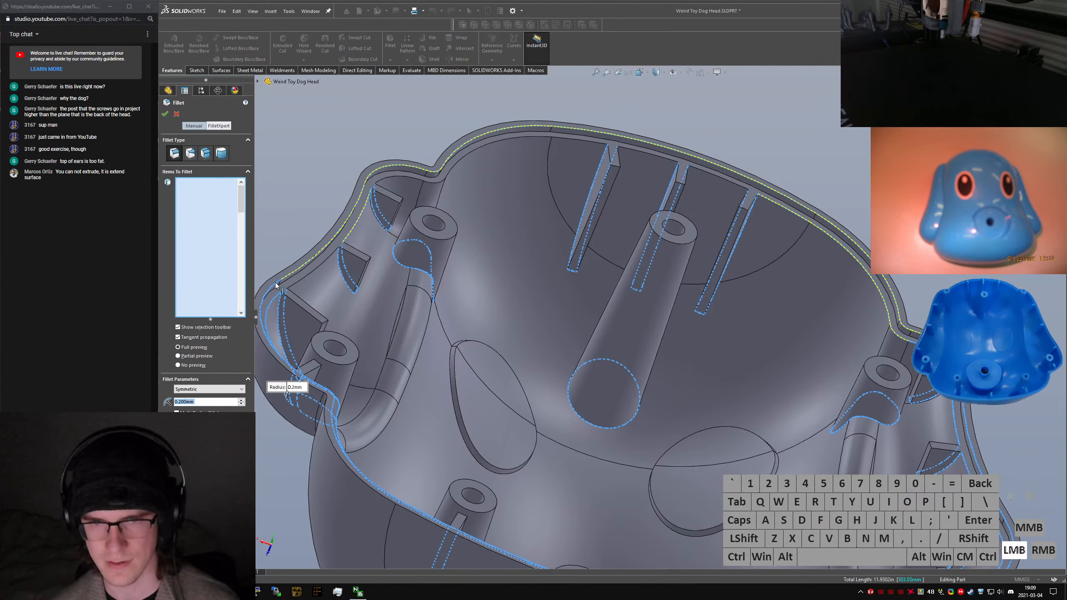
click(302, 387)
middle_drag(334, 399, 269, 431)
click(334, 381)
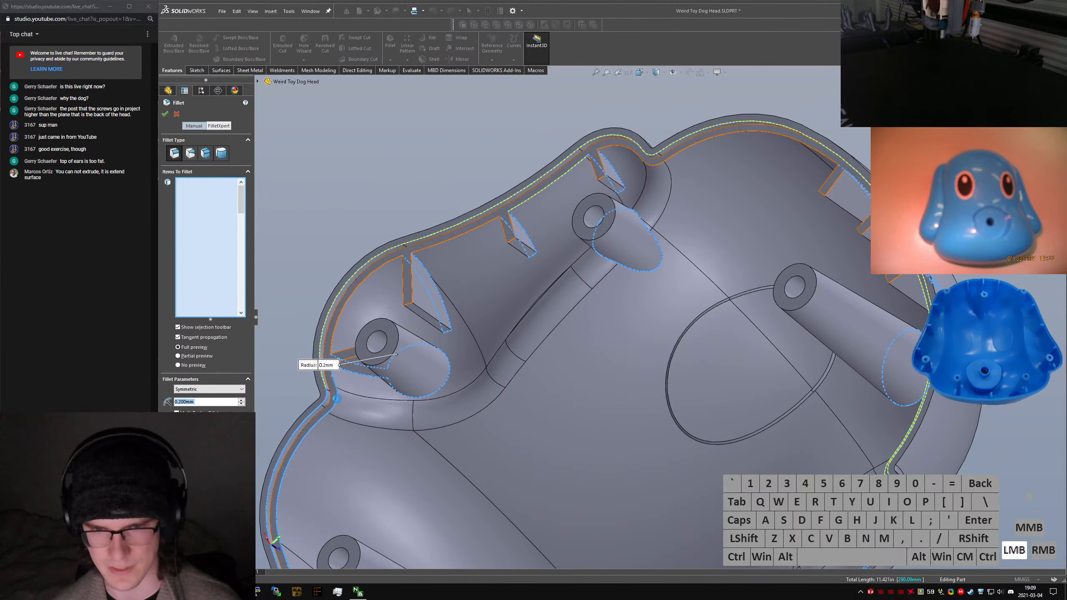
click(333, 384)
click(326, 402)
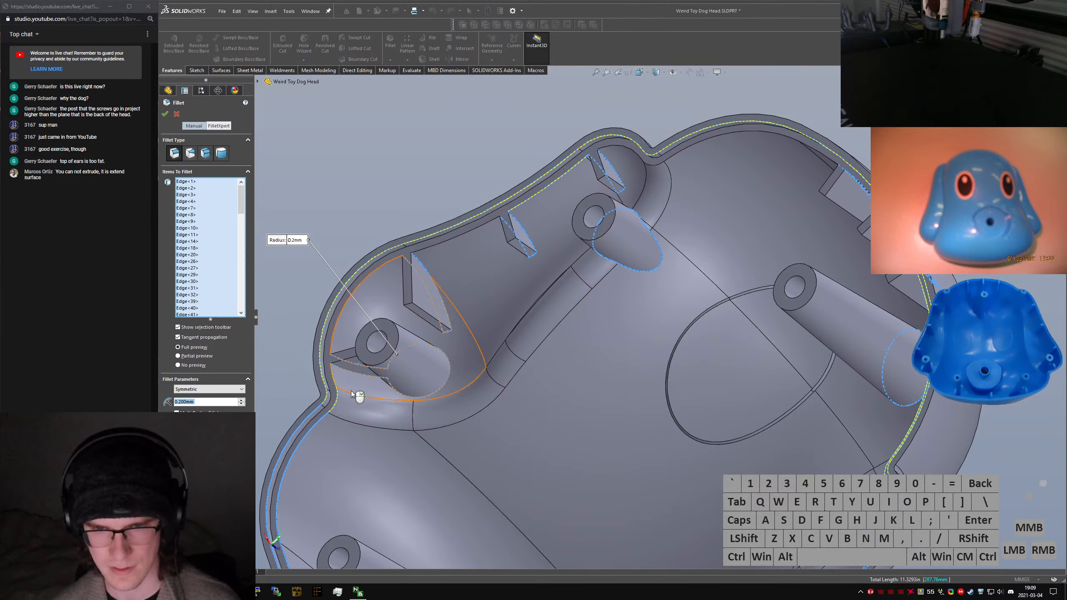
Add the vertical edges where the lower ear rib meets its screw post to the fillet
middle_drag(393, 372, 388, 368)
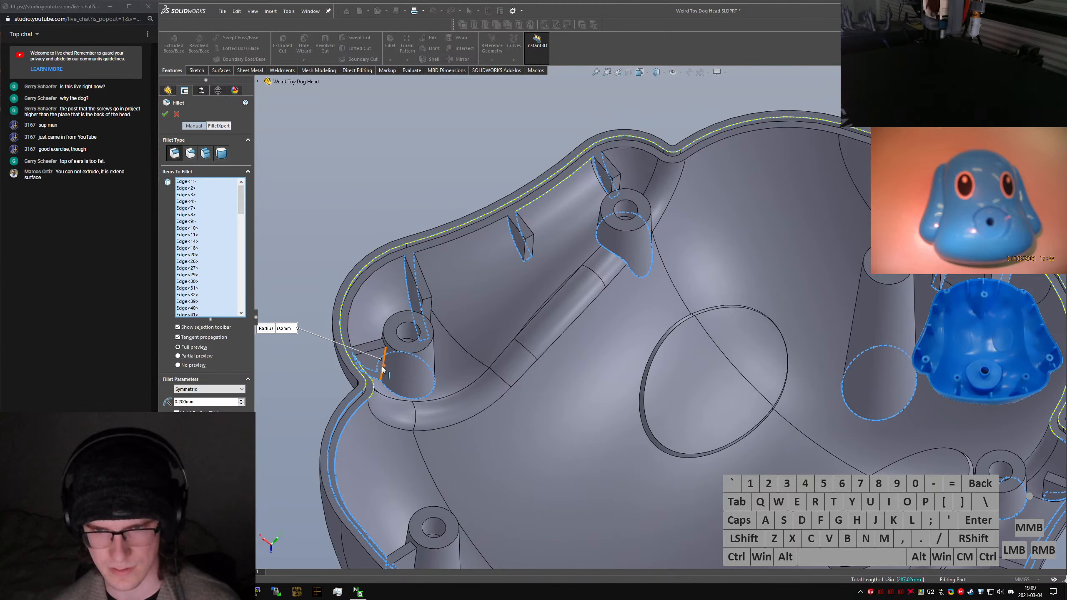
click(382, 367)
click(382, 353)
Remove the inner rim edge just past the ear's lower corner from the fillet selection, leaving the lip's outer edge unselected
scroll(520, 359, up, 2)
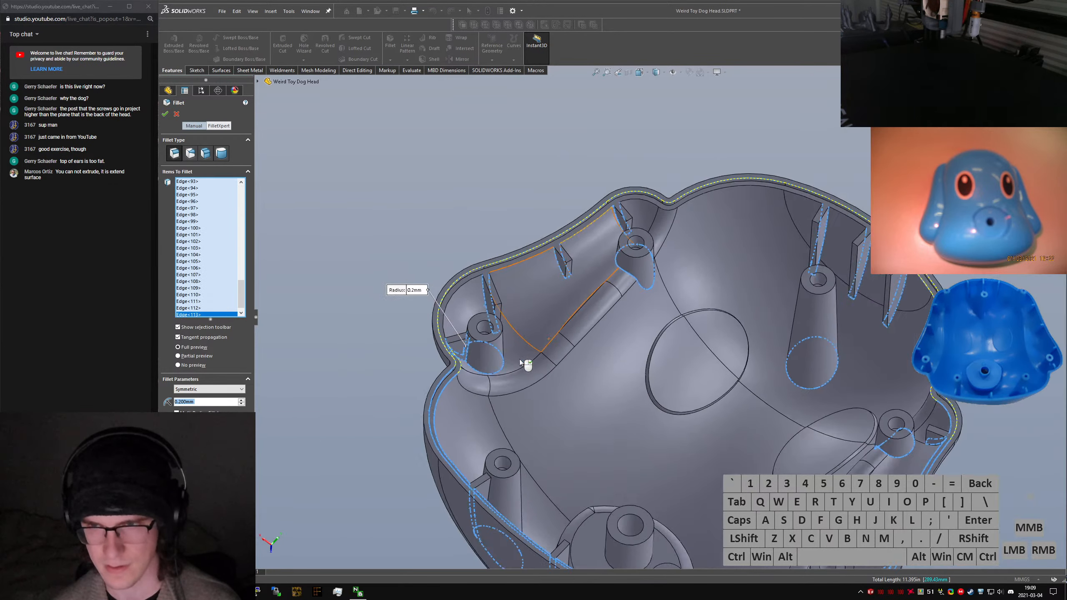
scroll(520, 358, up, 1)
click(480, 371)
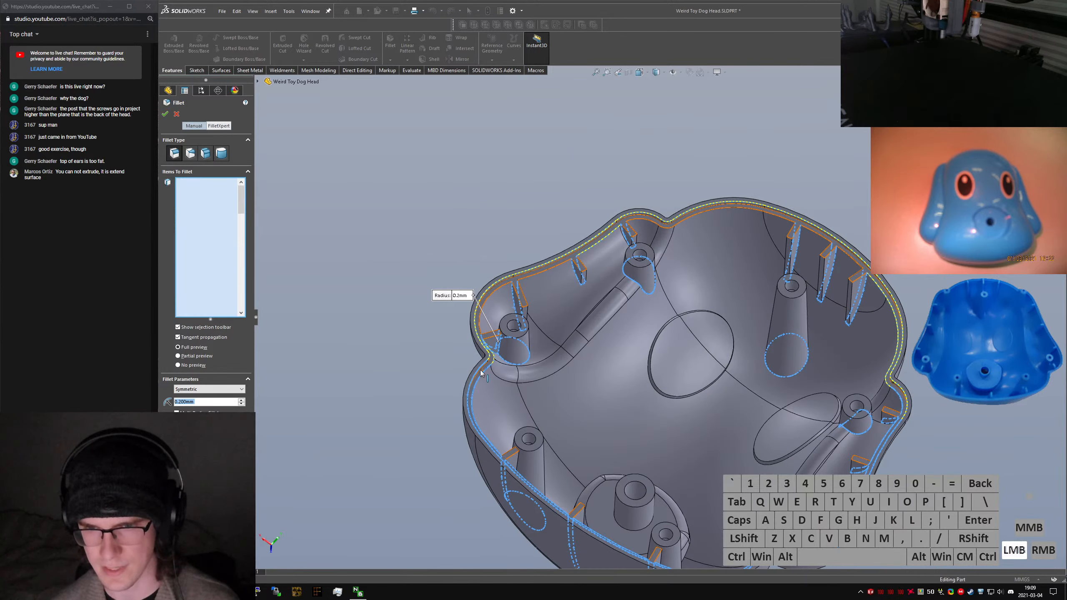
click(479, 367)
click(479, 367)
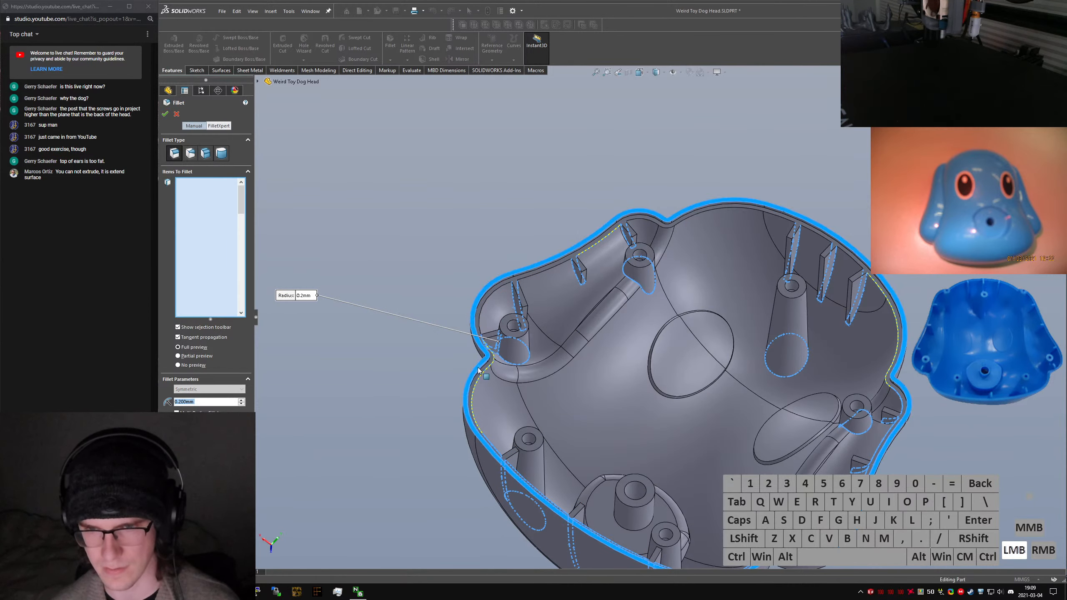
click(479, 369)
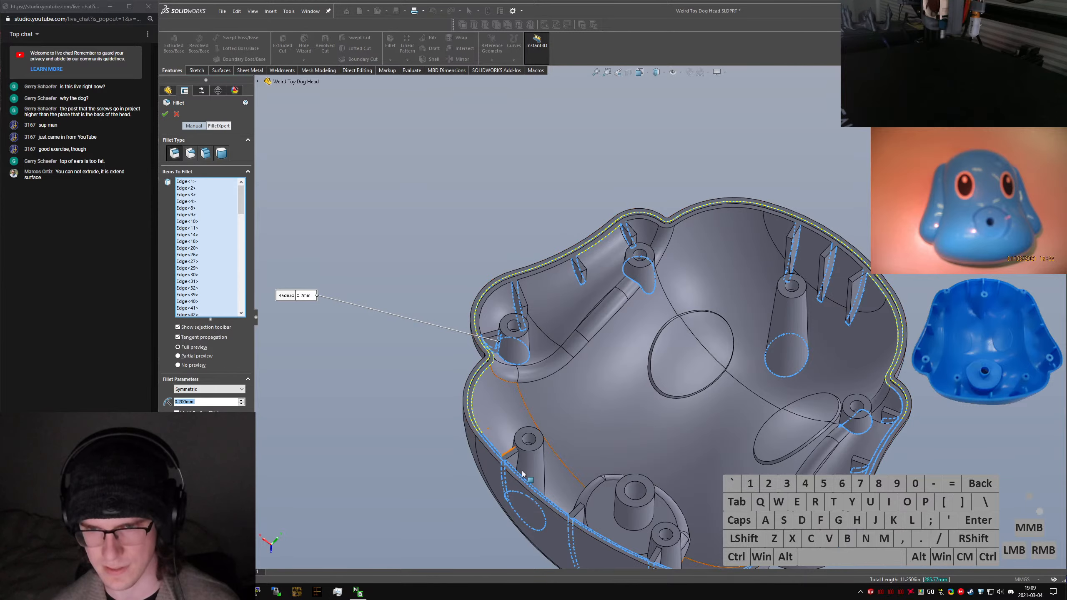
Deselect the rim edges on both sides of the rib below the ear and add the edges where that rib meets its screw post
scroll(515, 402, down, 5)
click(447, 258)
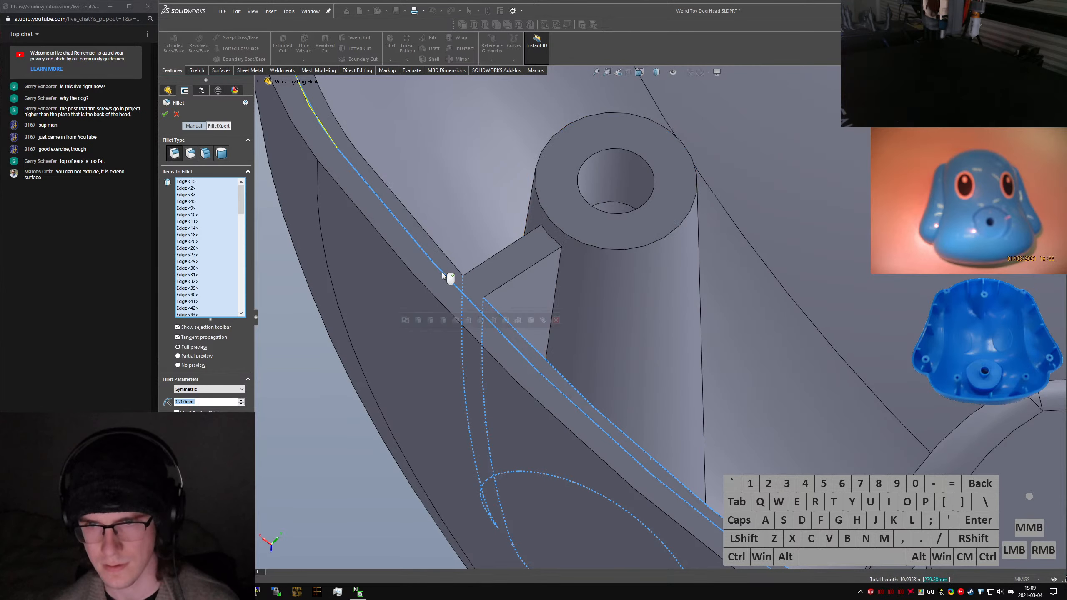
click(496, 313)
click(497, 310)
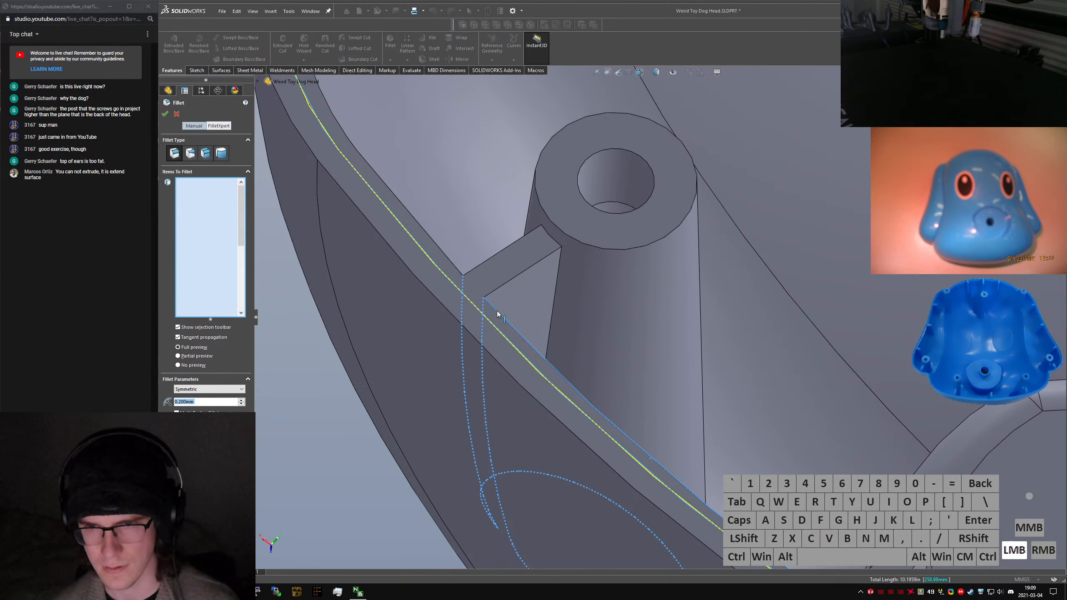
click(557, 271)
click(539, 239)
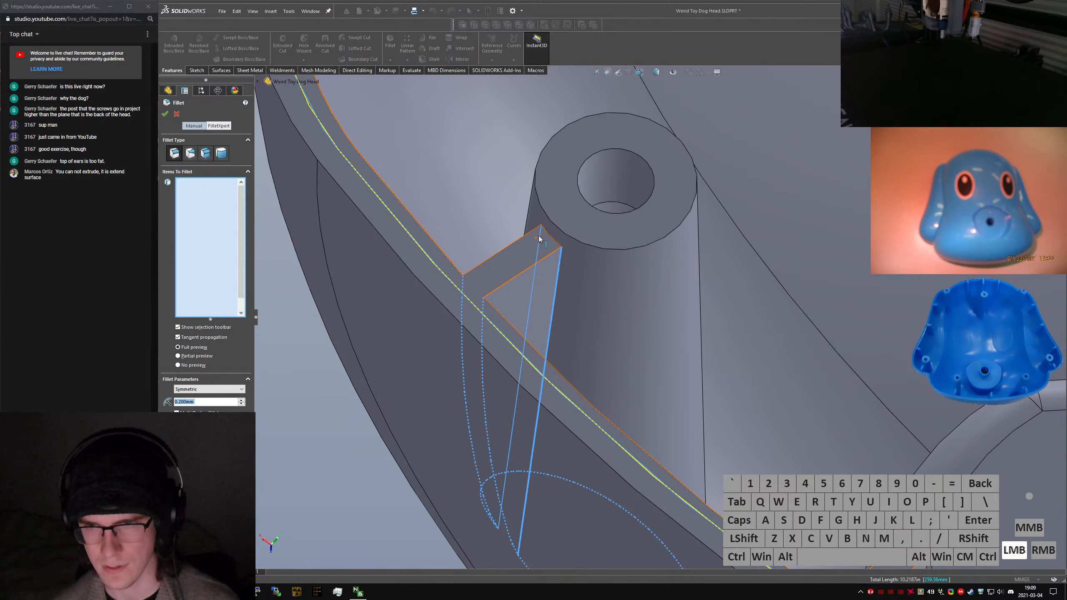
Remove the inner rim edge beside the small standalone chin rib from the fillet selection
scroll(559, 253, up, 5)
scroll(636, 359, down, 6)
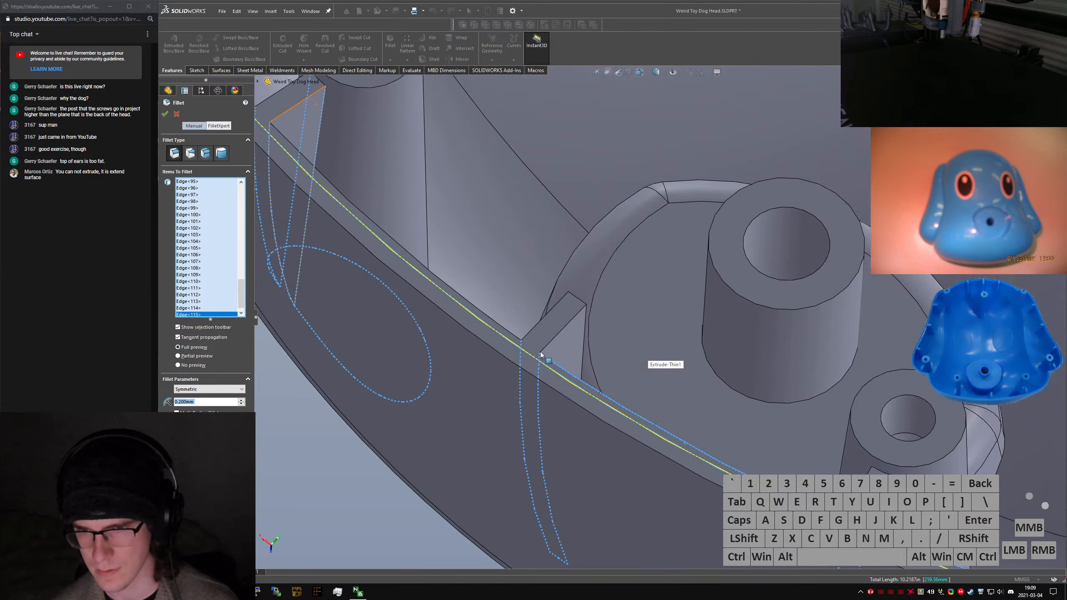
click(546, 358)
scroll(833, 418, up, 3)
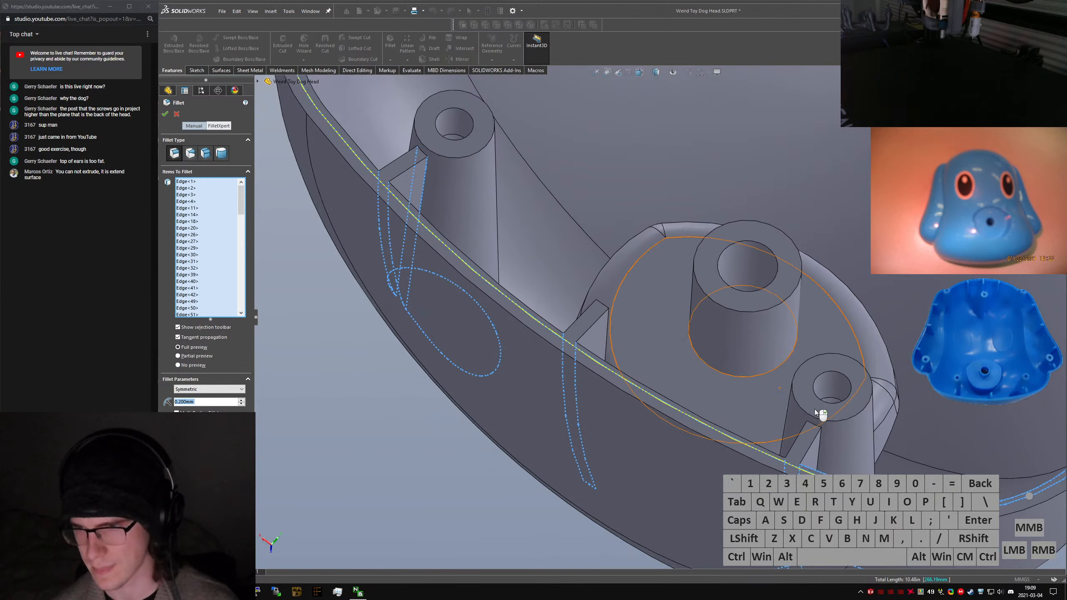
Add the base edge of the large central nose post and the outer edge of the surrounding ring to the fillet
scroll(815, 409, down, 2)
click(751, 376)
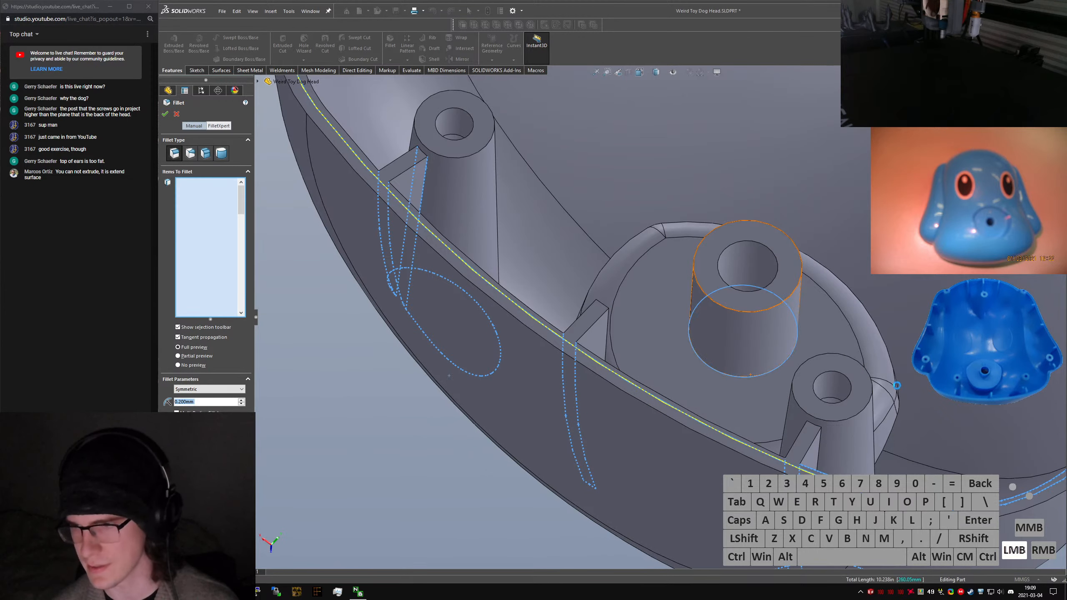
click(869, 322)
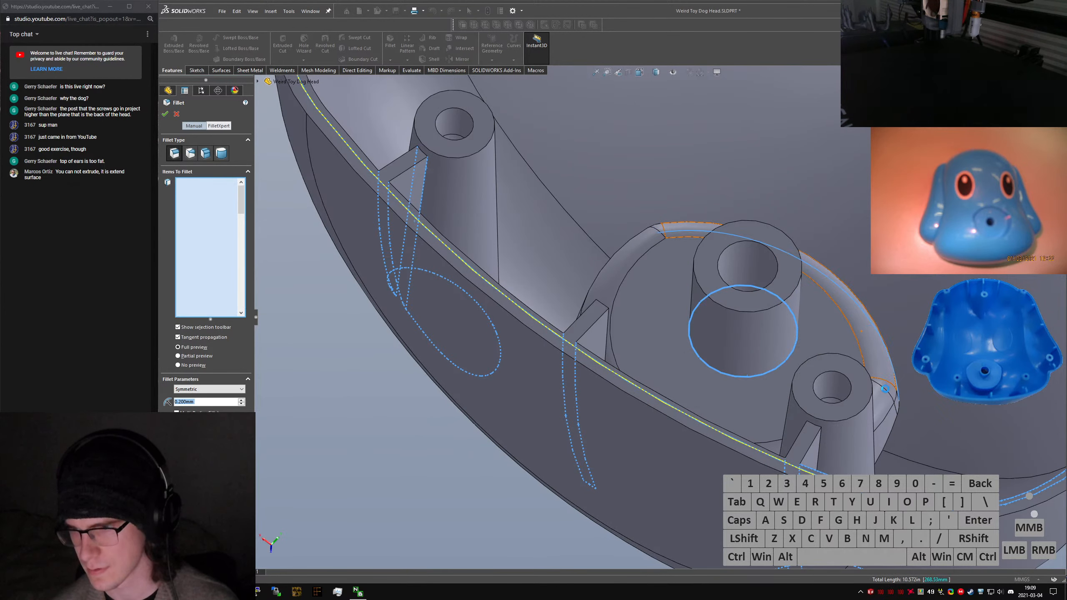
Deselect the rim edges beyond the chin's far rib and add the vertical edges where that rib meets its screw post
click(818, 472)
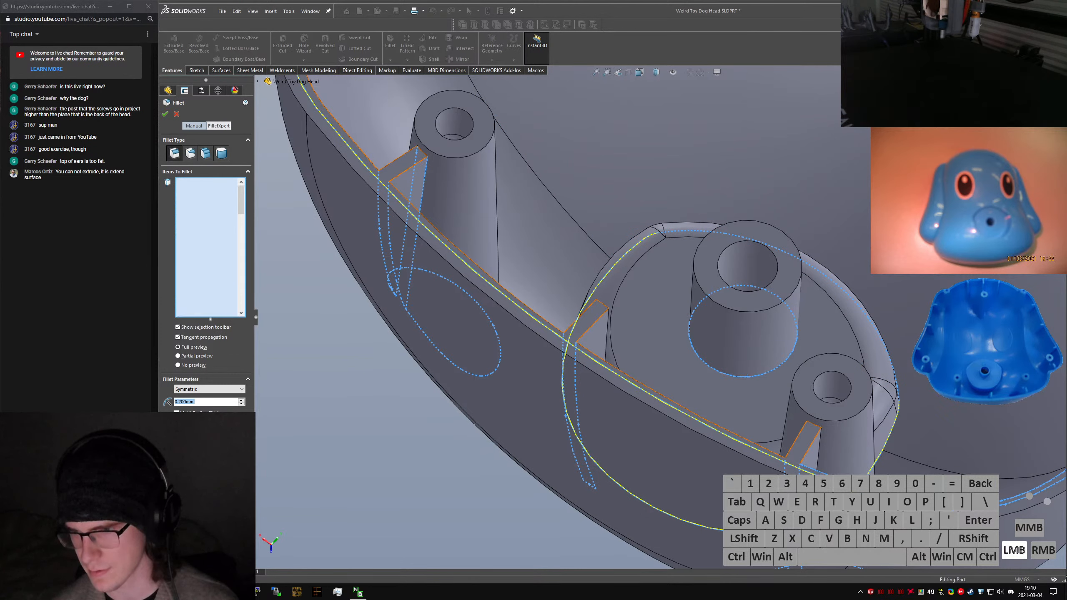
click(820, 441)
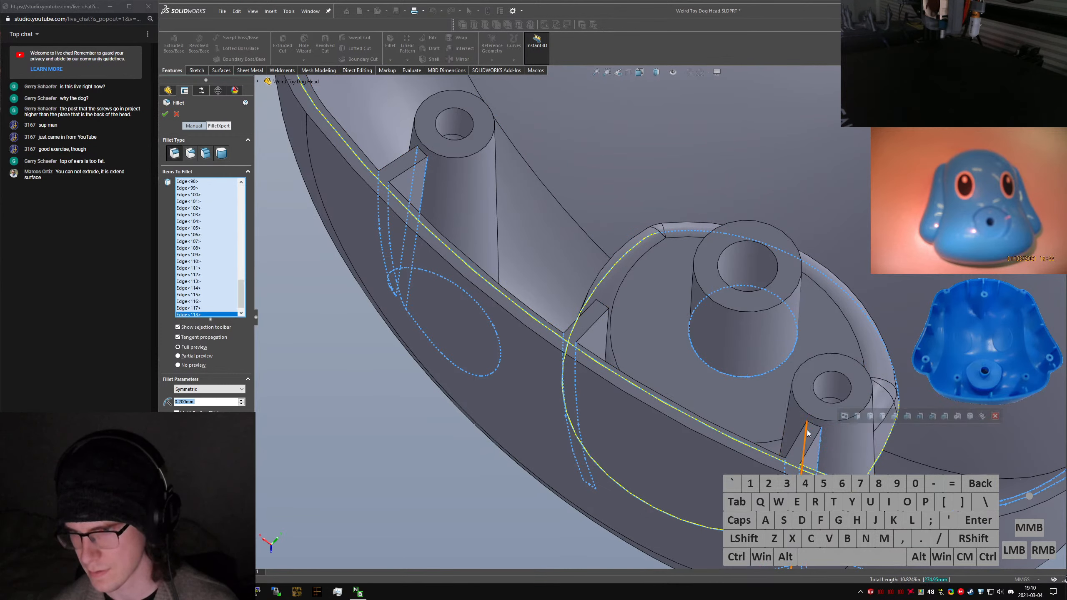
click(806, 430)
click(1031, 516)
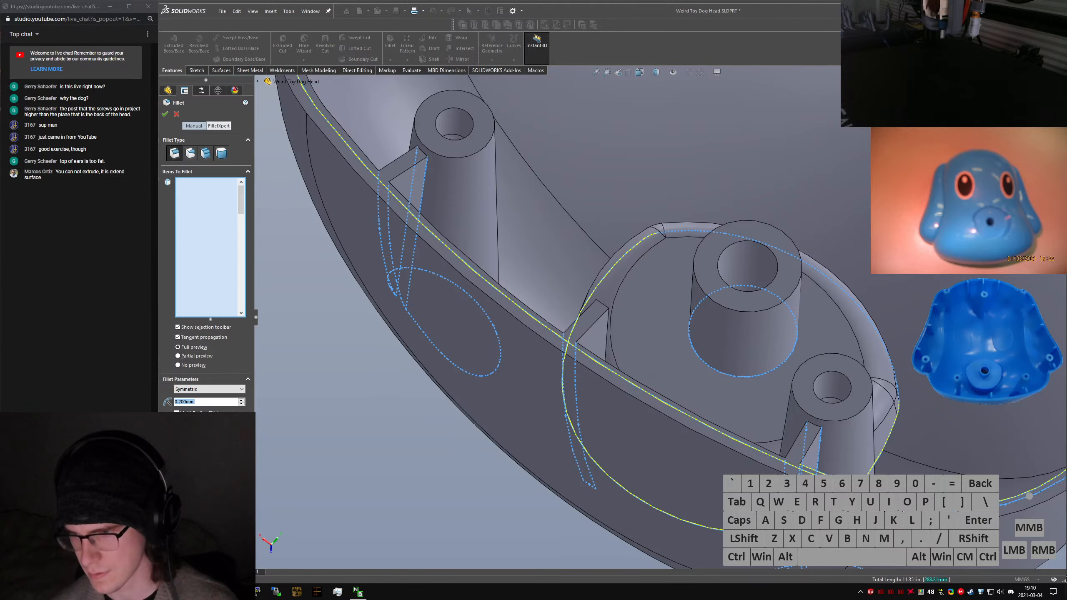
Remove the inner rim edges between the ribs along the side of the opposite ear from the fillet selection
scroll(866, 466, up, 8)
mouse_move(837, 328)
middle_down()
mouse_move(915, 405)
mouse_move(816, 328)
middle_up()
scroll(836, 179, down, 5)
click(709, 123)
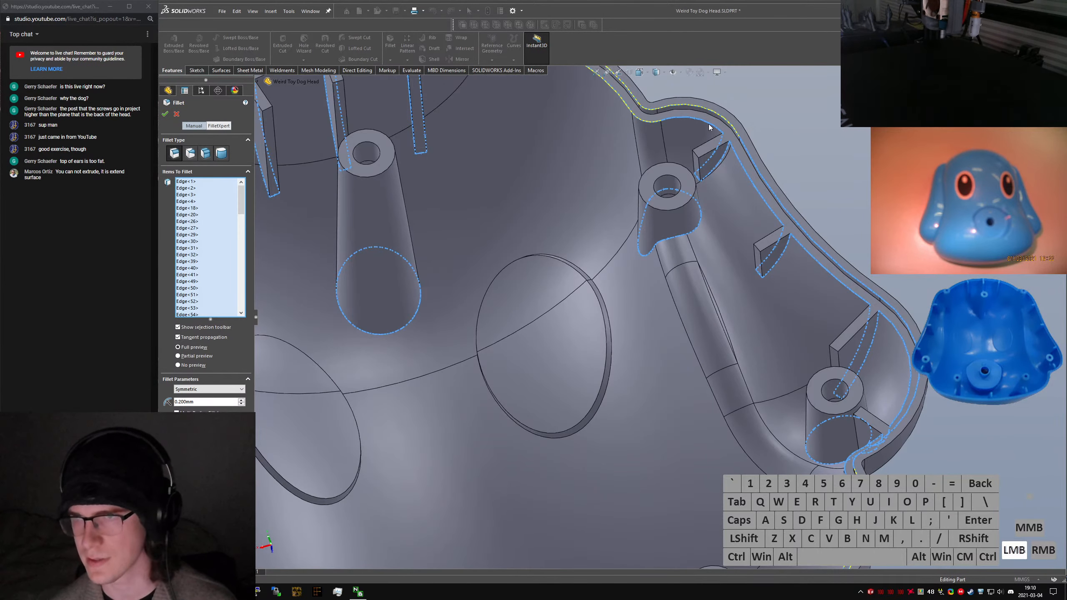
click(748, 154)
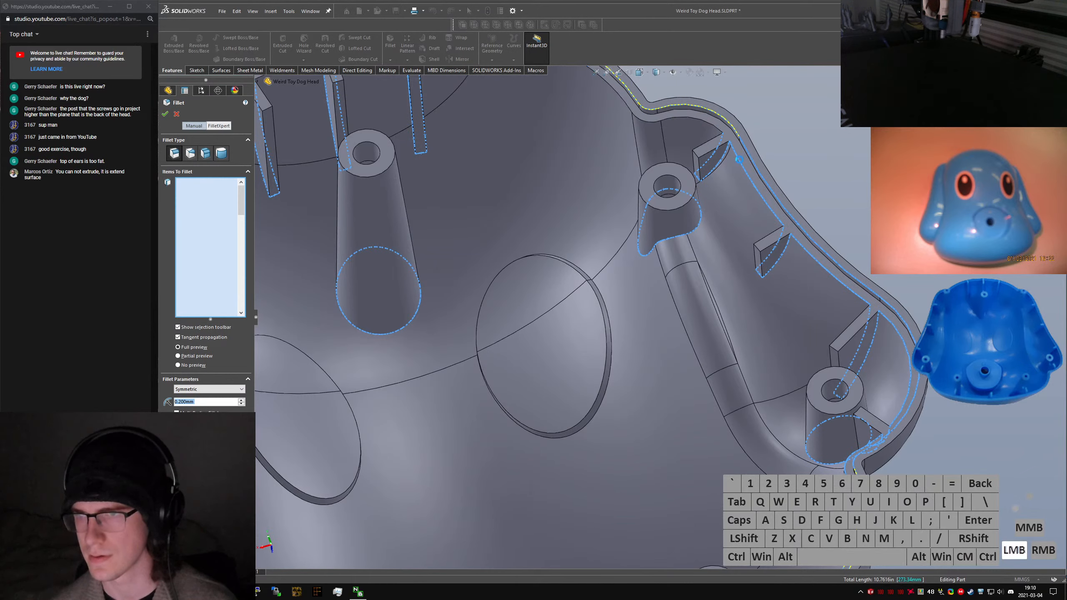
click(739, 162)
click(812, 255)
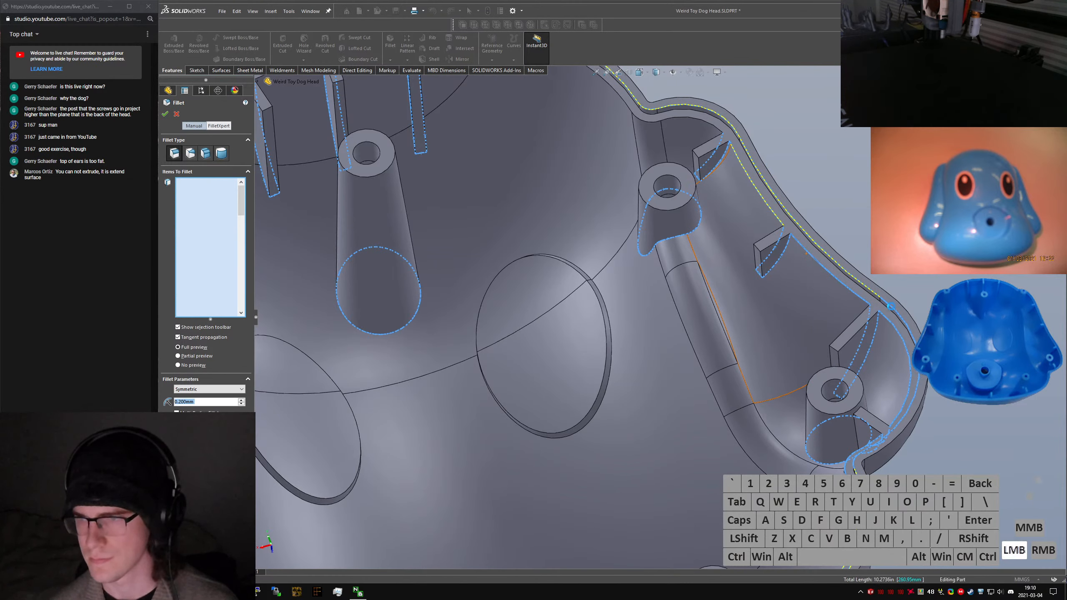
click(892, 306)
click(885, 334)
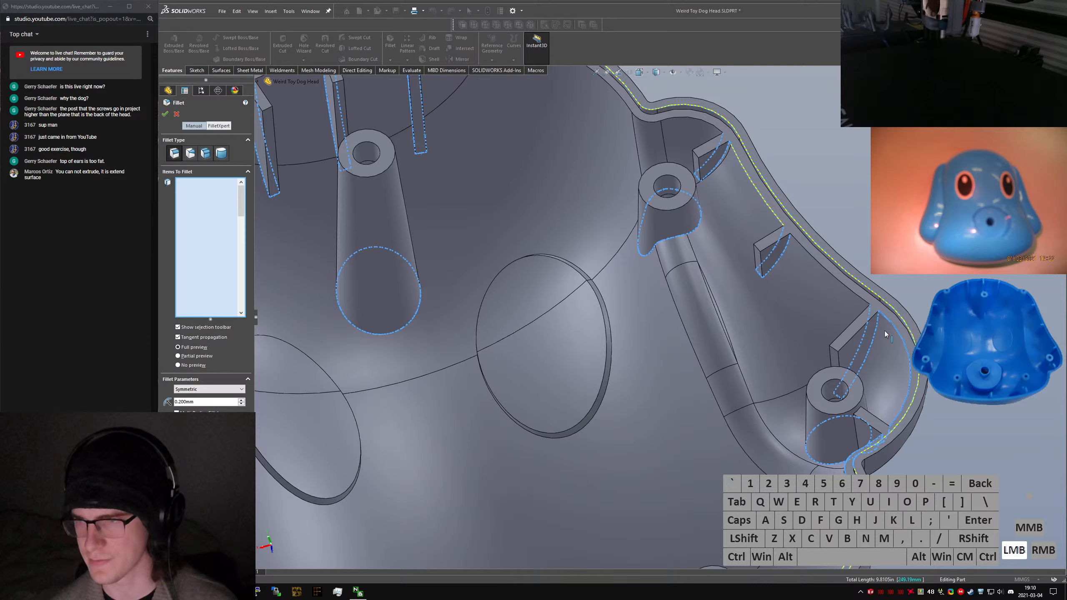
Deselect the rim edges around the opposite ear's lower corner and add the edges where its lower rib meets the screw post
click(882, 449)
scroll(870, 437, down, 5)
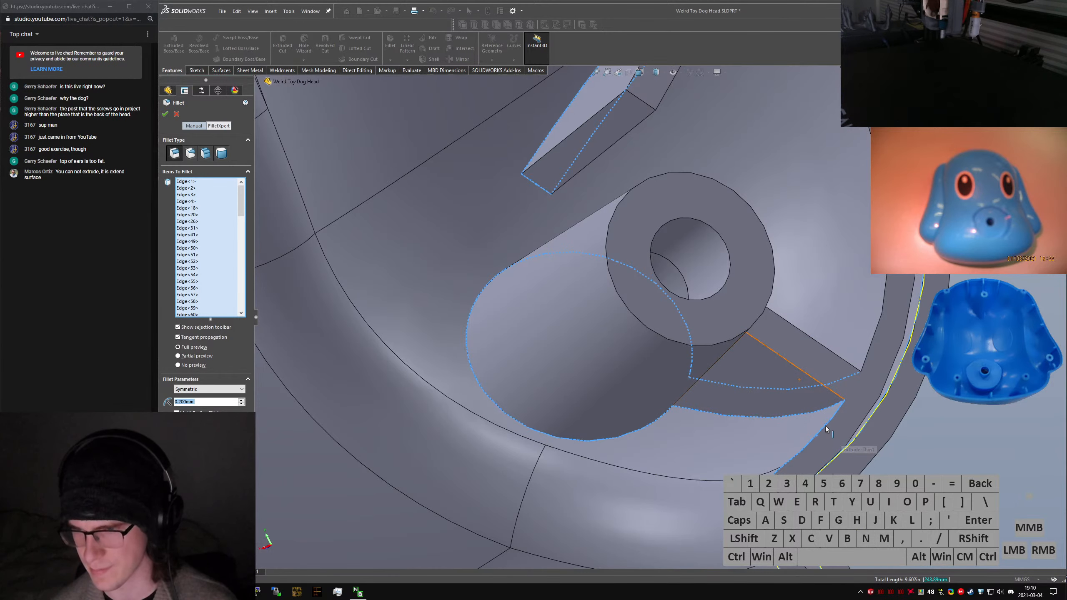
click(826, 429)
click(772, 480)
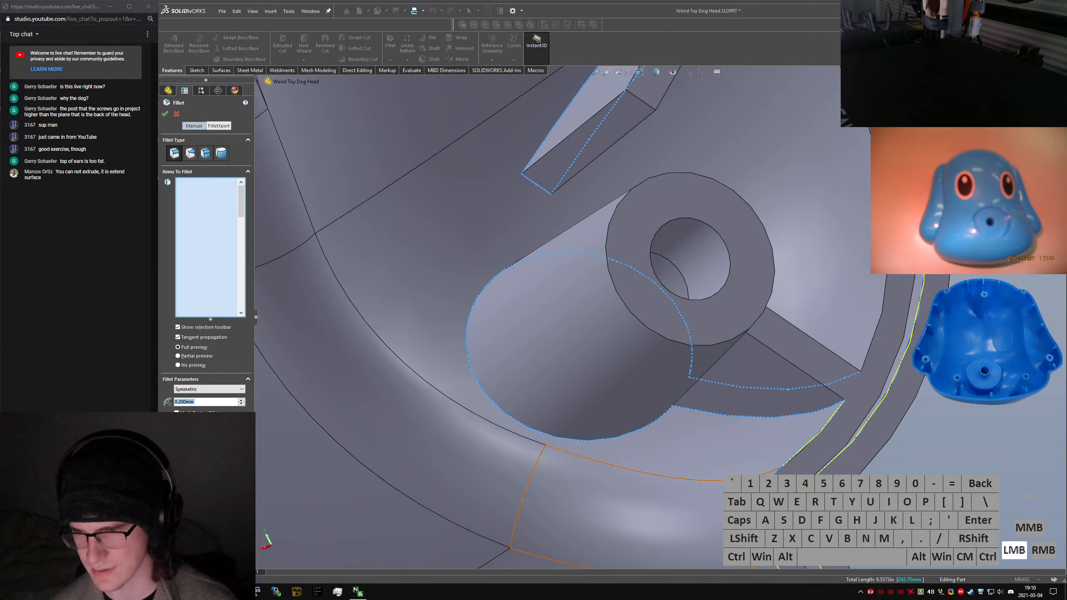
click(811, 482)
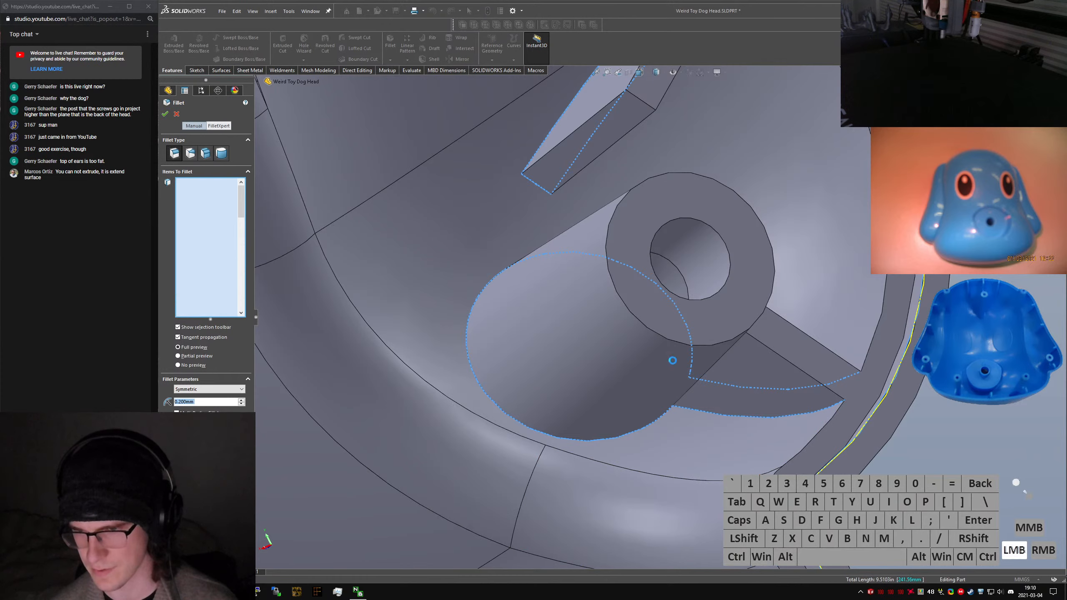
click(735, 349)
click(757, 312)
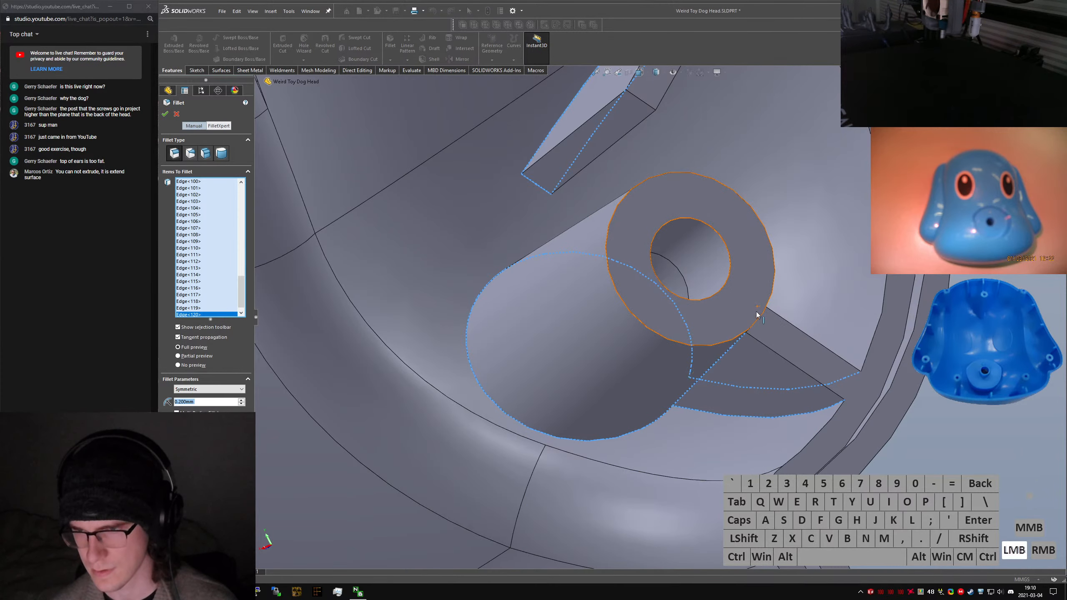
middle_drag(756, 312, 643, 284)
scroll(642, 284, down, 8)
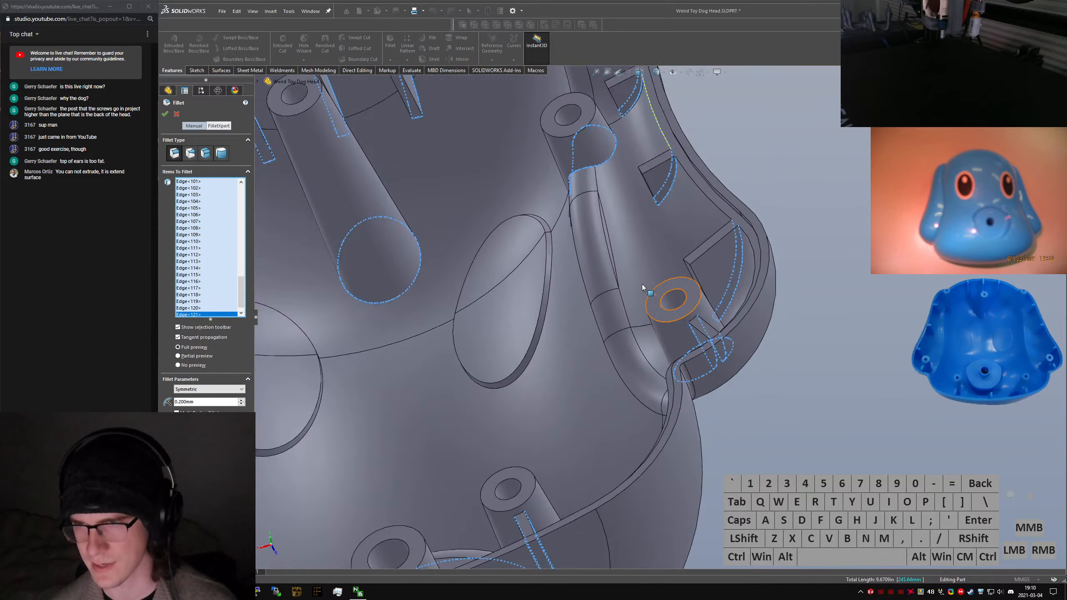
middle_drag(530, 296, 560, 377)
scroll(555, 365, up, 1)
middle_drag(548, 316, 434, 331)
scroll(390, 311, up, 5)
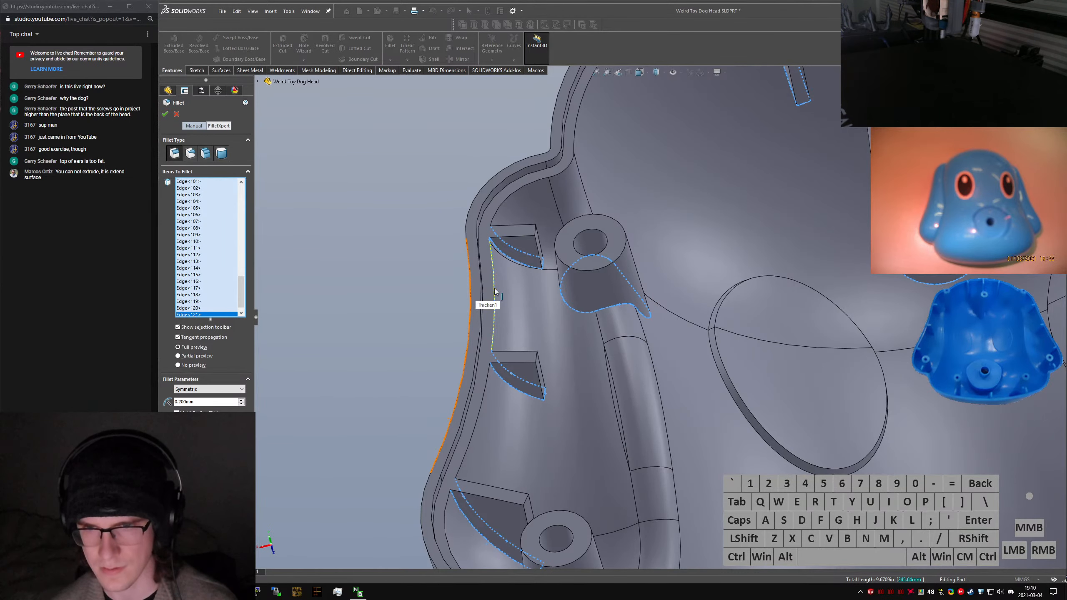
click(494, 289)
click(494, 289)
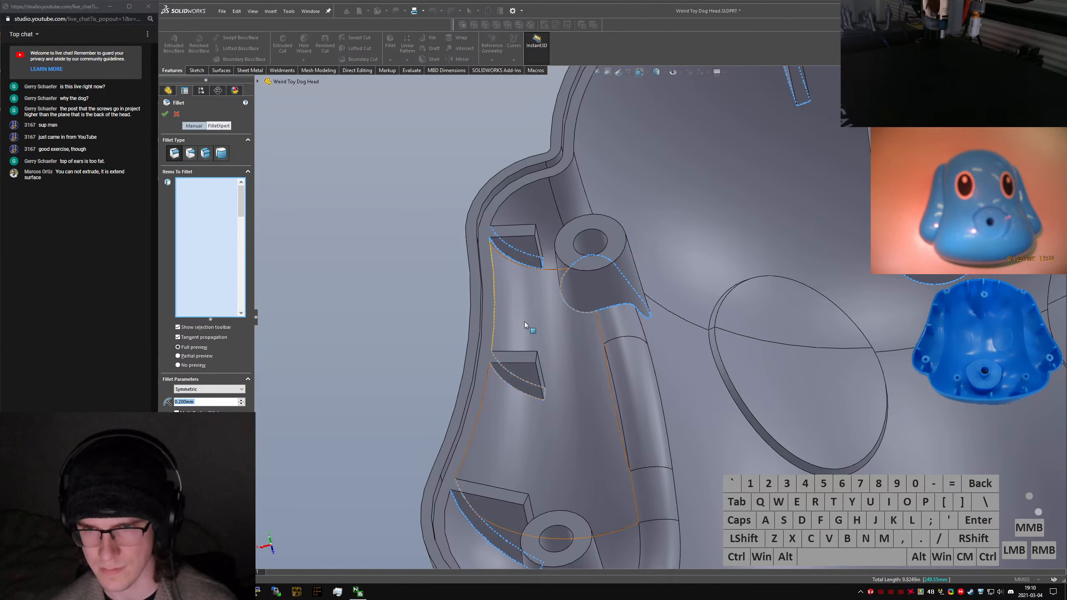
Try to apply the 0.2 mm fillet to the selected rib, post and nose ring edges
scroll(526, 326, down, 2)
middle_click(544, 331)
middle_drag(544, 332, 531, 443)
scroll(568, 442, down, 5)
scroll(683, 460, up, 2)
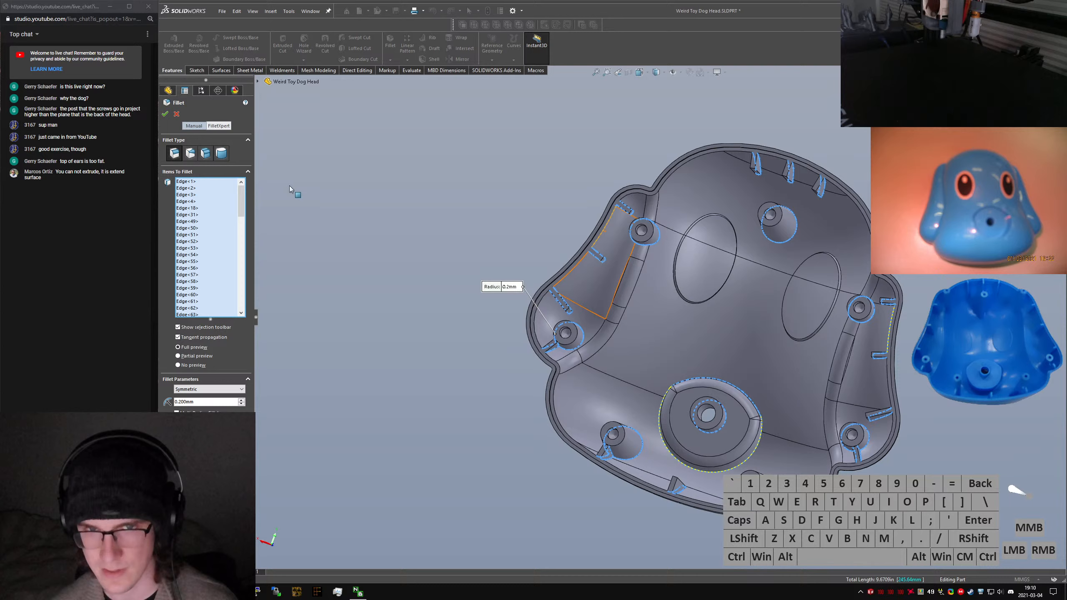
click(165, 114)
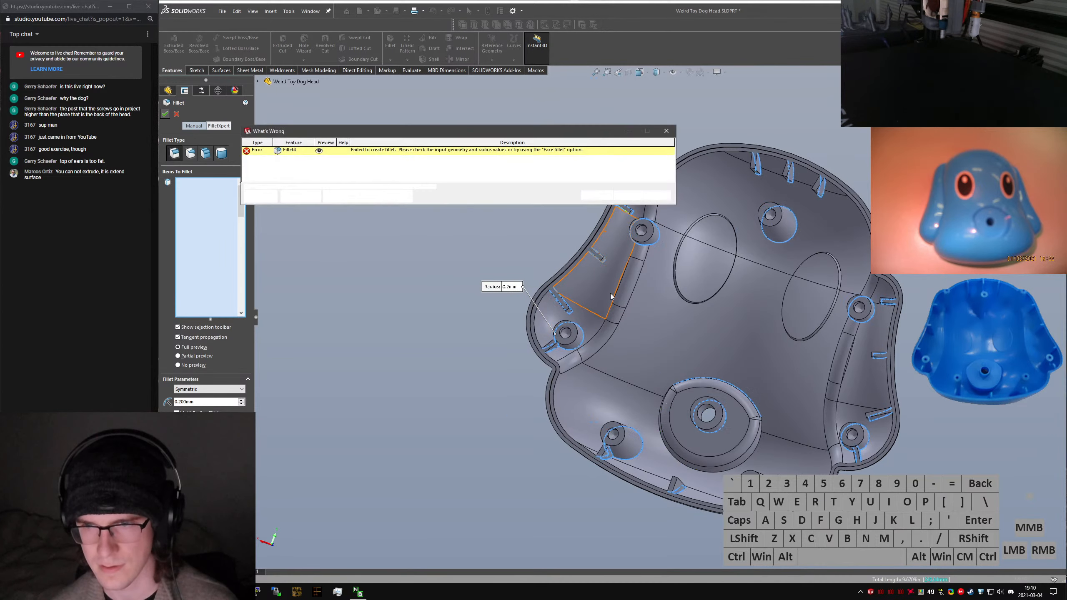
click(628, 196)
Set the fillet radius to 0.1 mm and apply the fillet to the selected interior edges
middle_drag(634, 228, 732, 258)
click(202, 400)
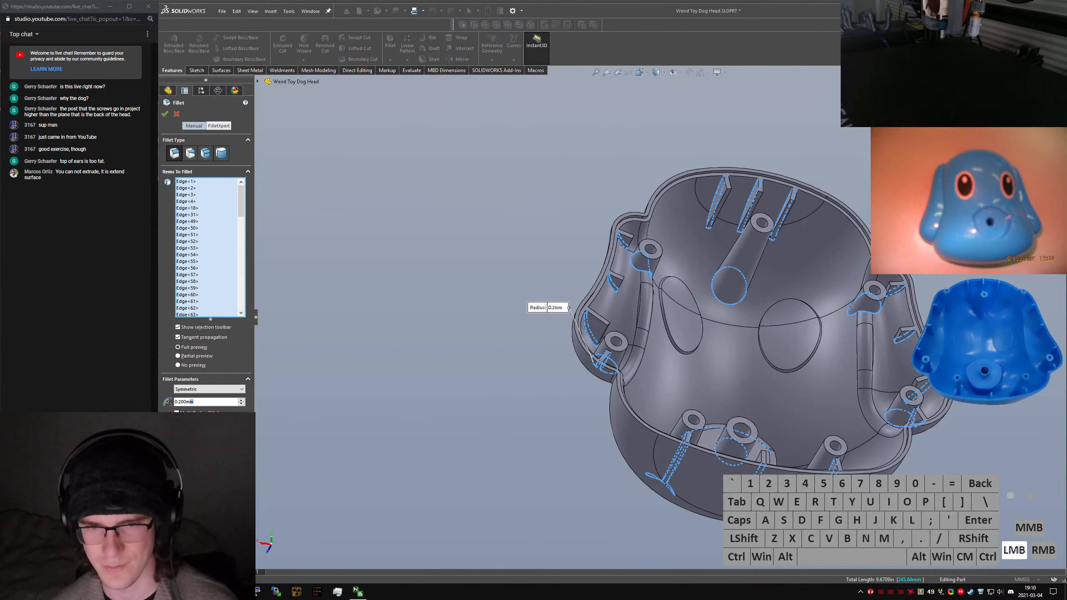
drag(193, 402, 137, 397)
text(0.1)
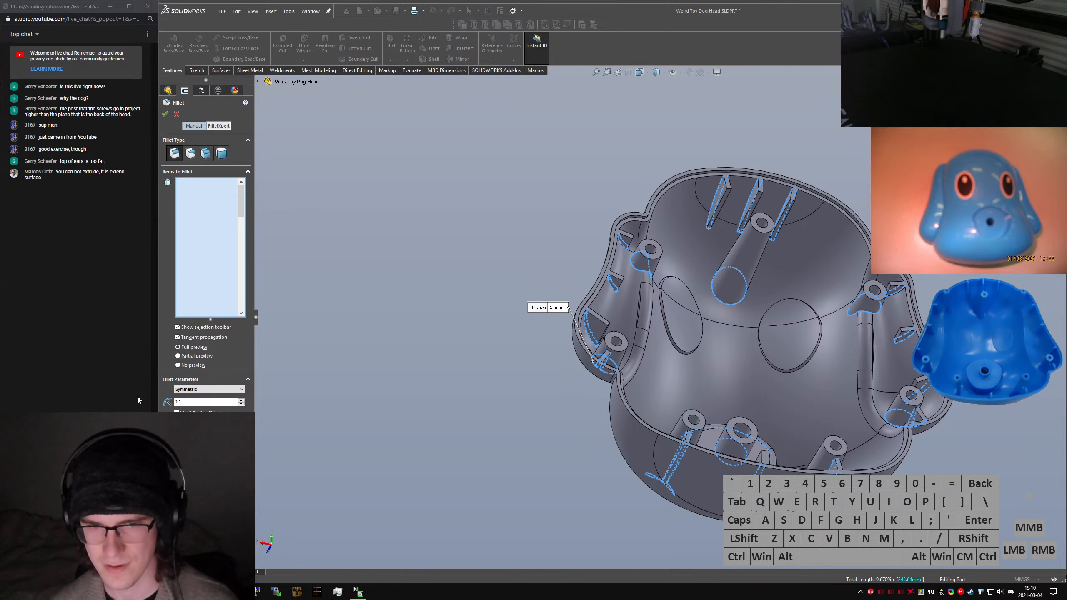
key(Return)
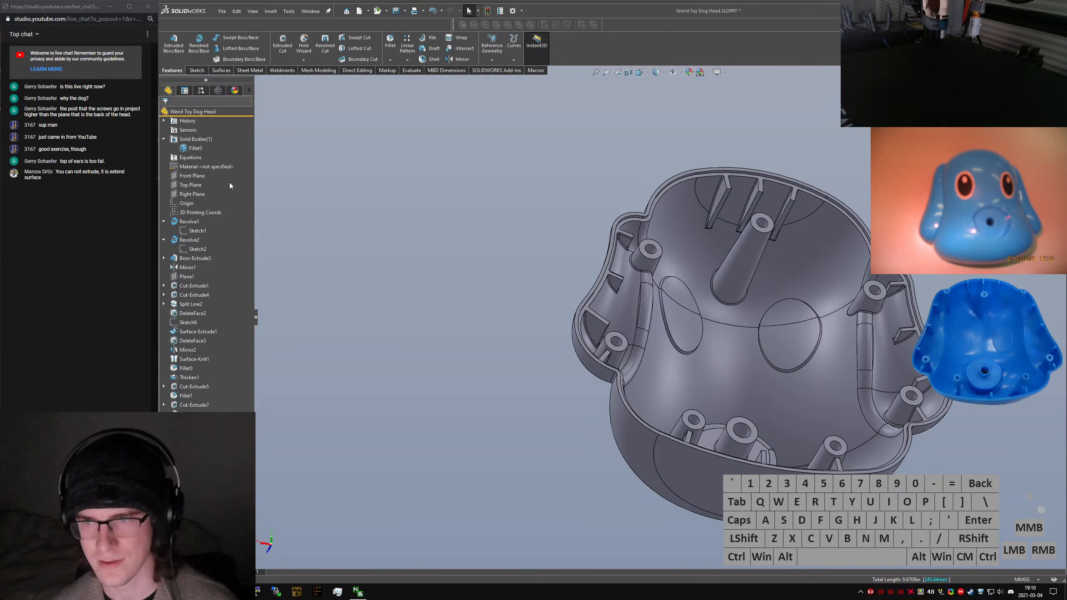
Reopen the 0.1 mm fillet for editing and remove the rim edge between the ear's two upper ribs from its selection
scroll(630, 257, down, 8)
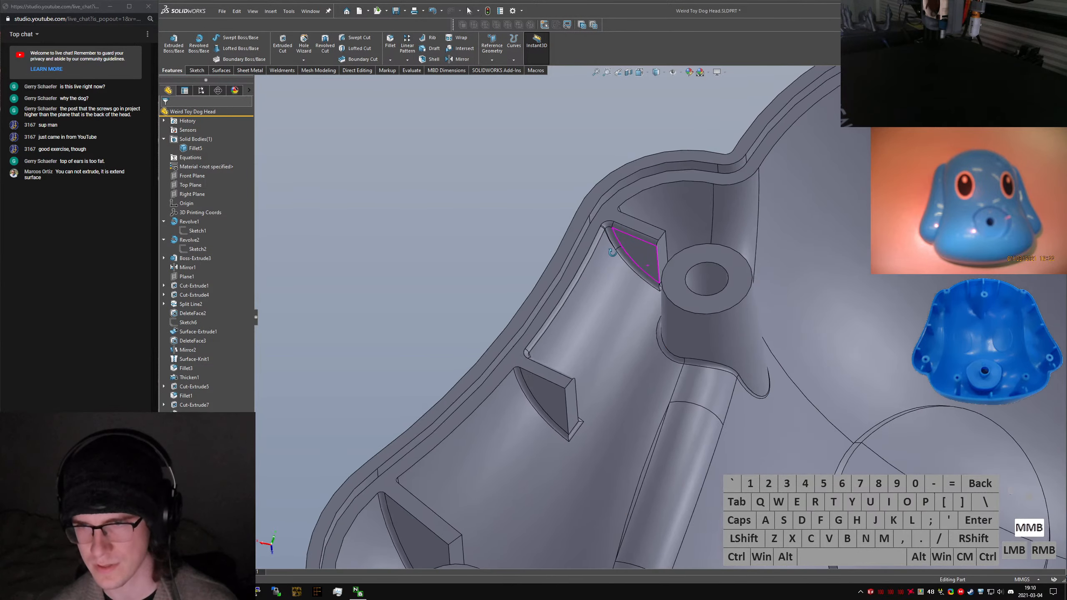
middle_drag(613, 252, 618, 256)
click(195, 460)
click(194, 451)
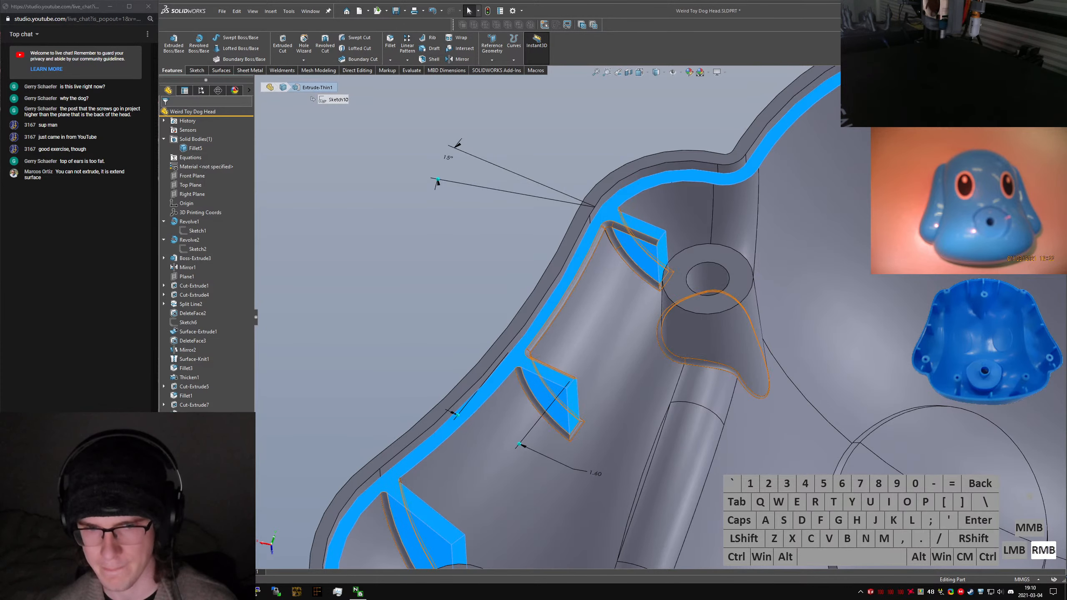
click(617, 290)
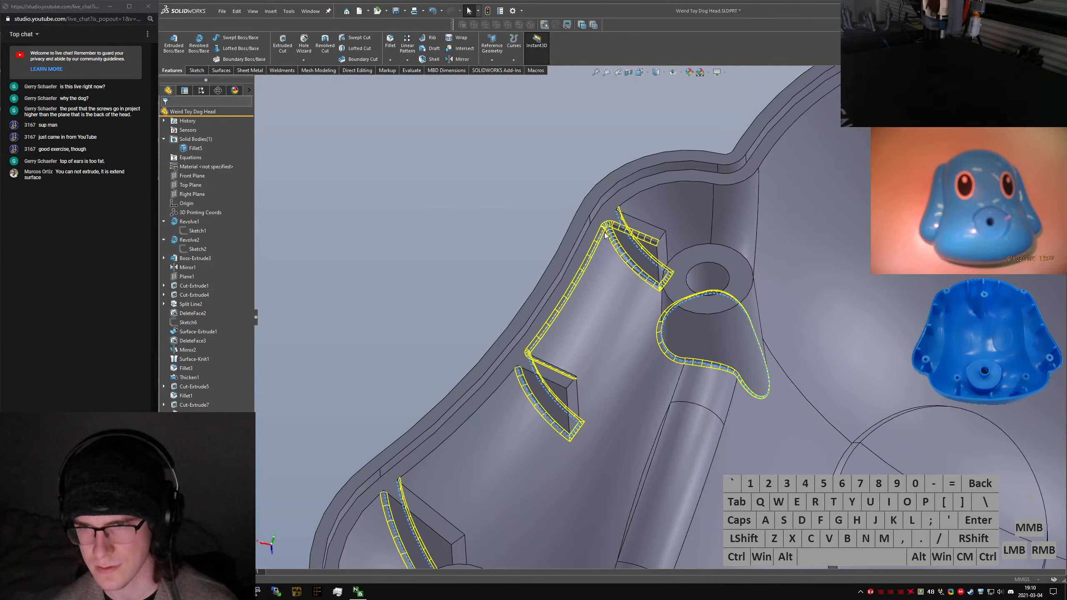
scroll(603, 230, down, 3)
scroll(612, 232, down, 5)
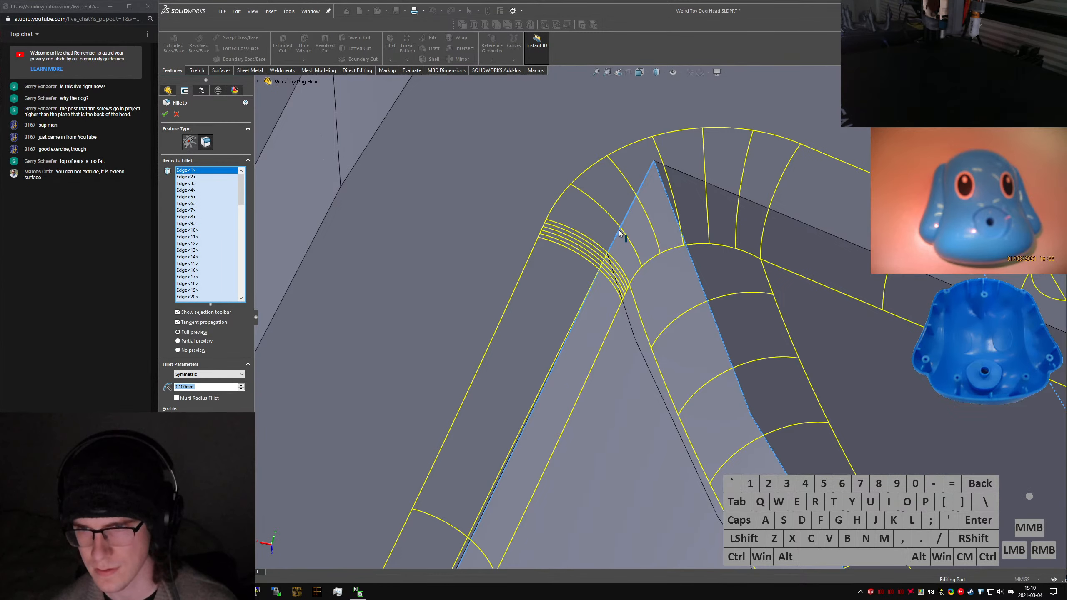
click(610, 272)
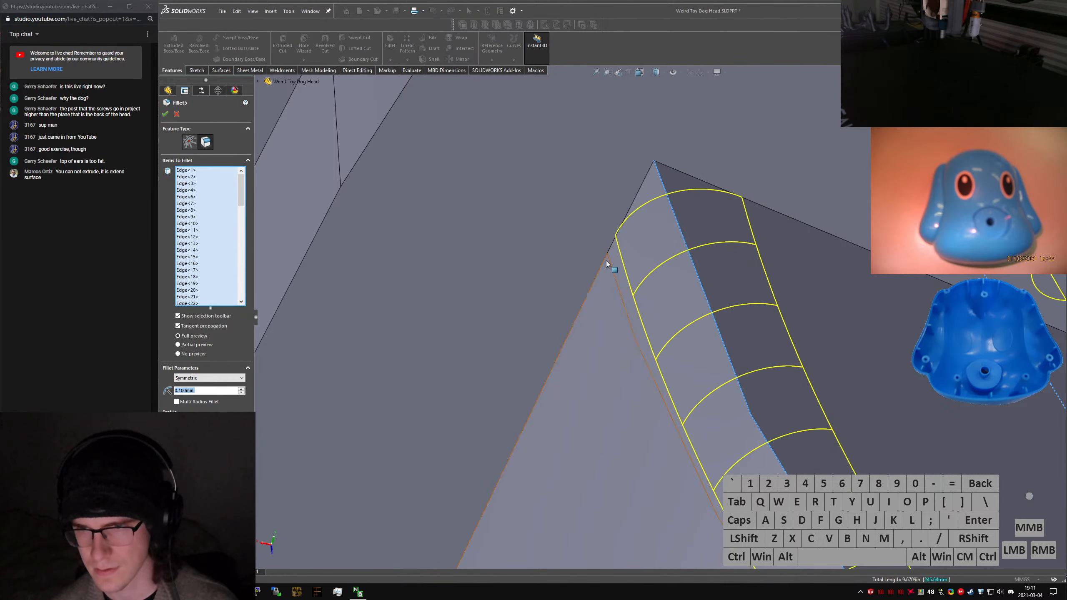
Remove the short edge at the rib's corner, where the fillet previews converge, from the fillet selection
scroll(607, 260, up, 10)
scroll(725, 372, down, 10)
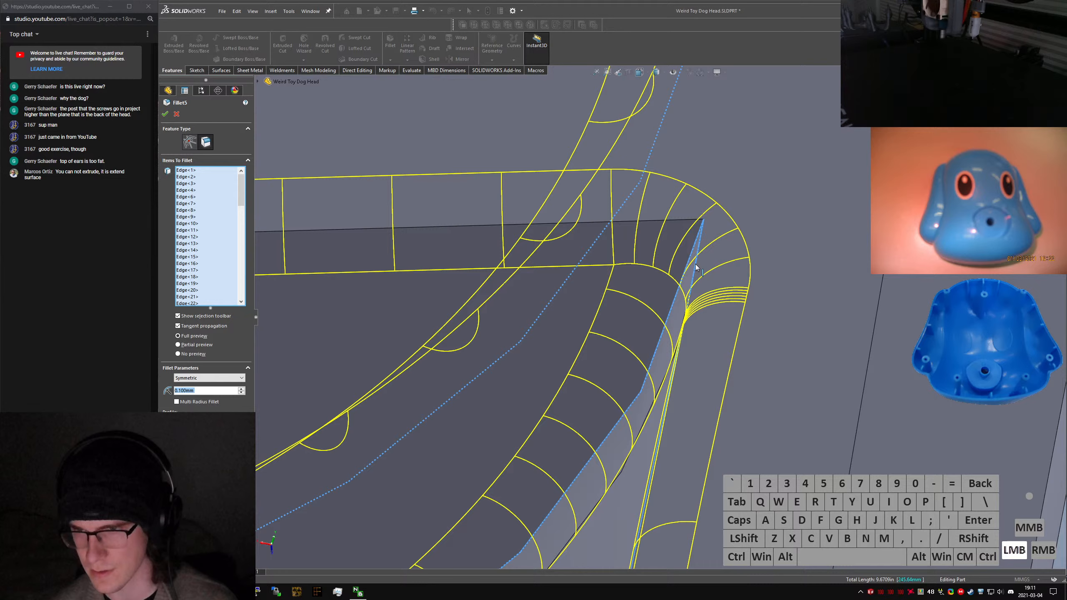
click(697, 267)
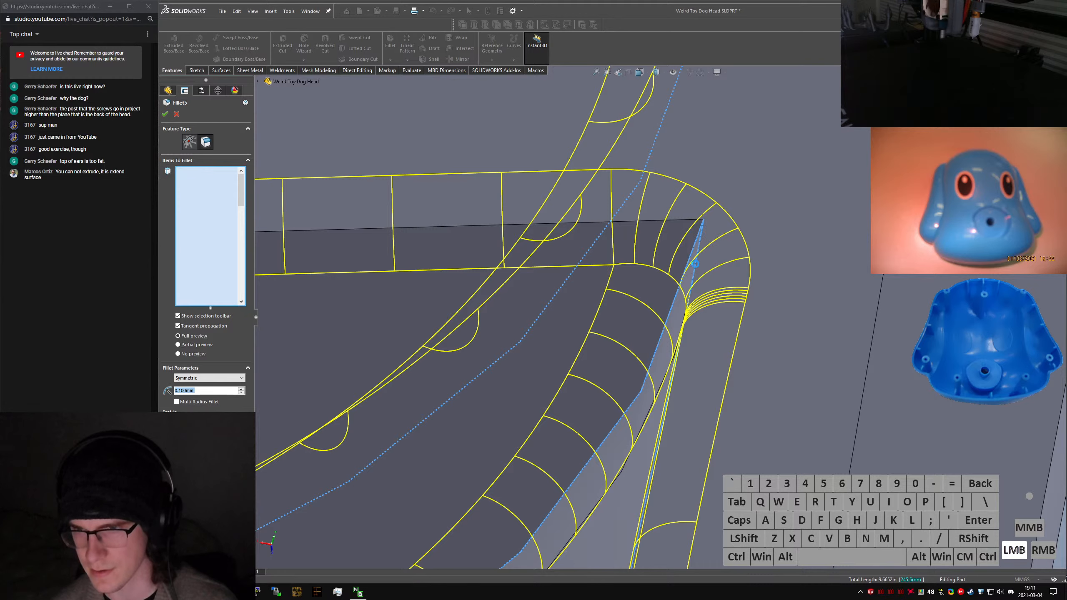
scroll(697, 275, up, 5)
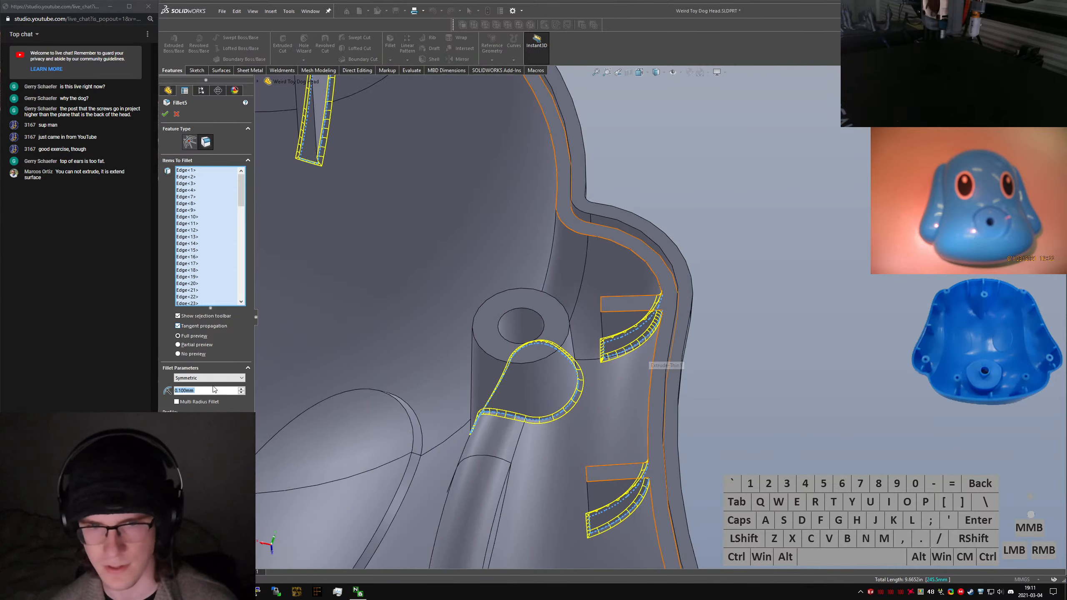
Try a 0.2 mm radius for the fillet on the selected rib, post and nose ring edges
text(0.2)
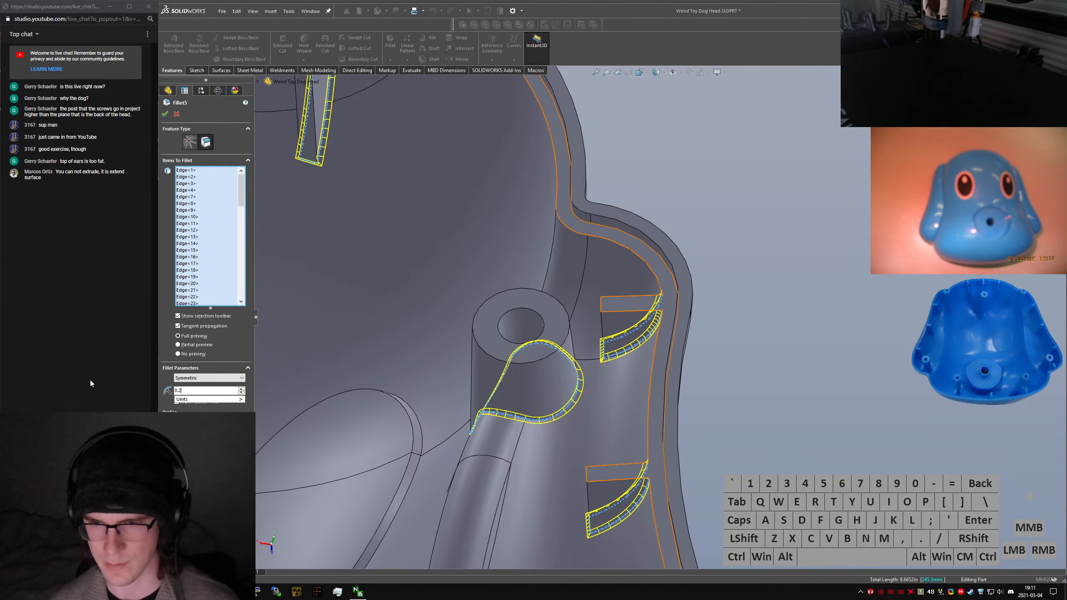
key(Return)
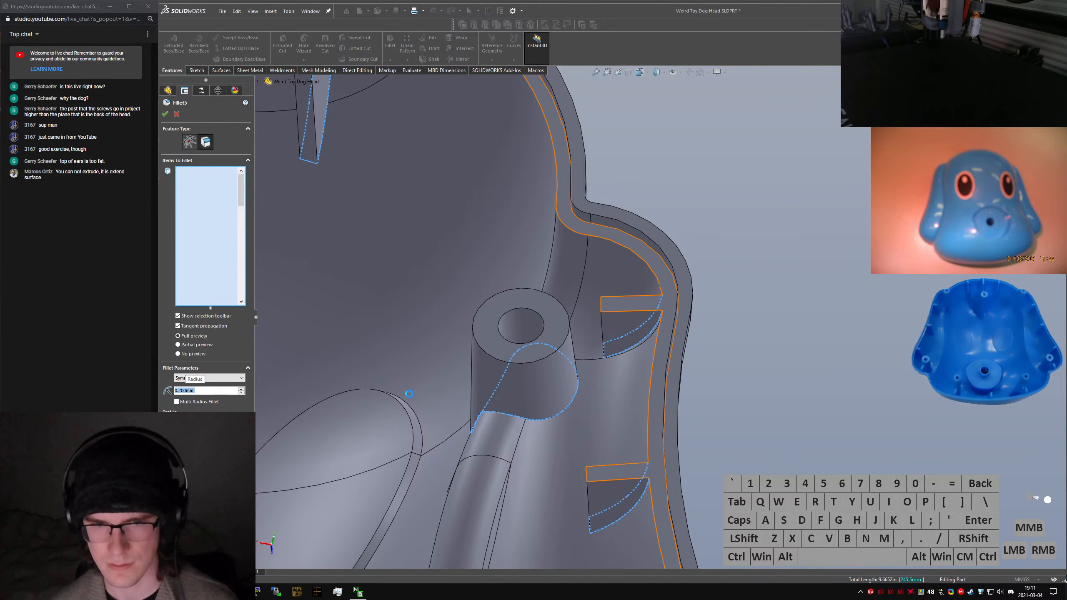
scroll(630, 236, up, 3)
click(629, 196)
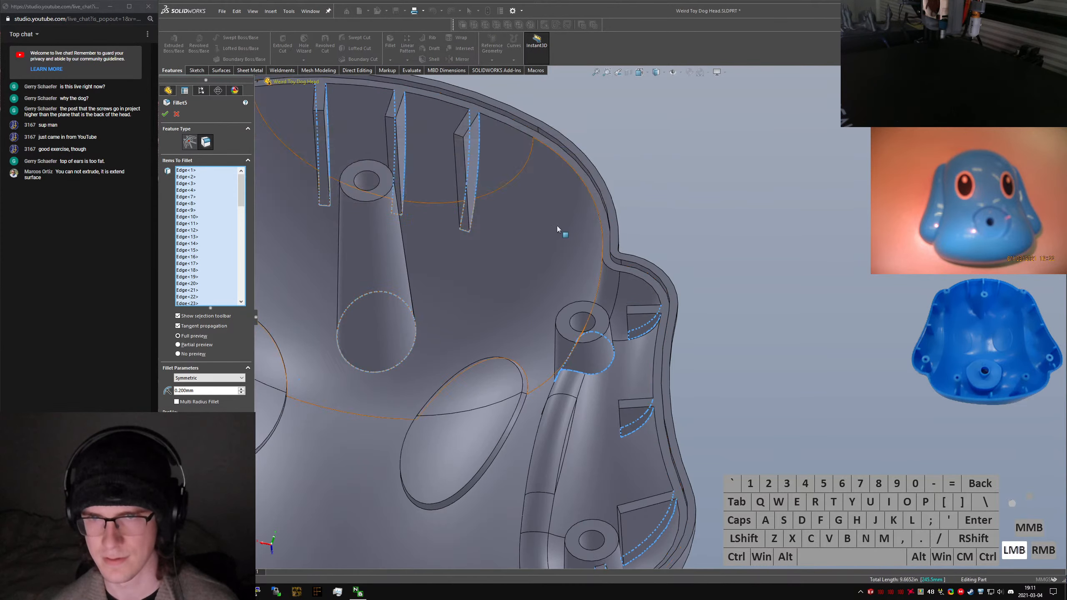
scroll(559, 232, up, 6)
middle_drag(483, 291, 541, 361)
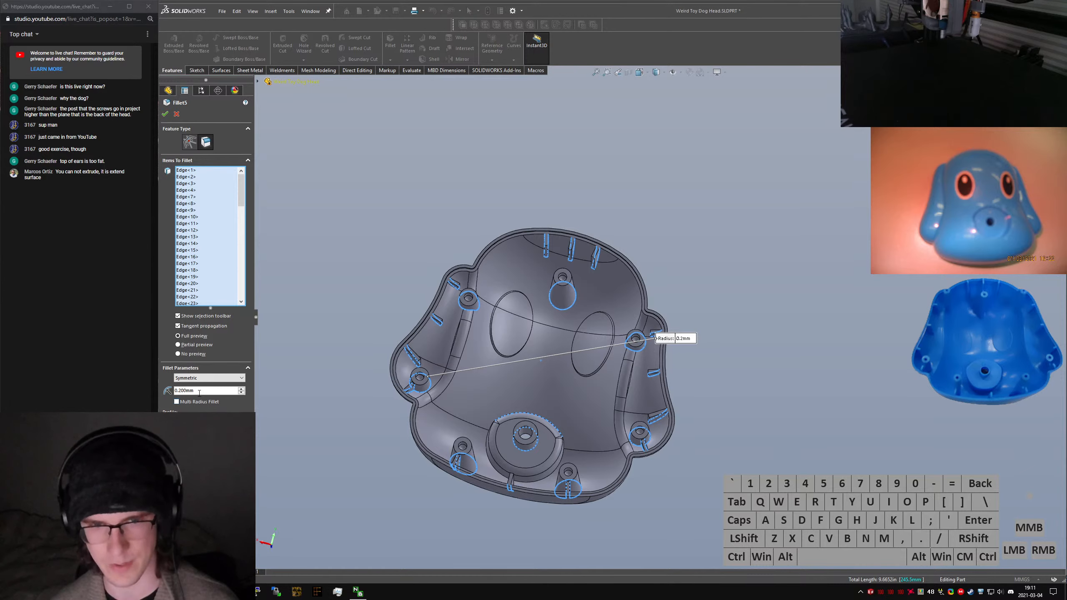
Set the fillet radius to 0.1 mm and apply the edited fillet
drag(199, 393, 152, 393)
text(0.1)
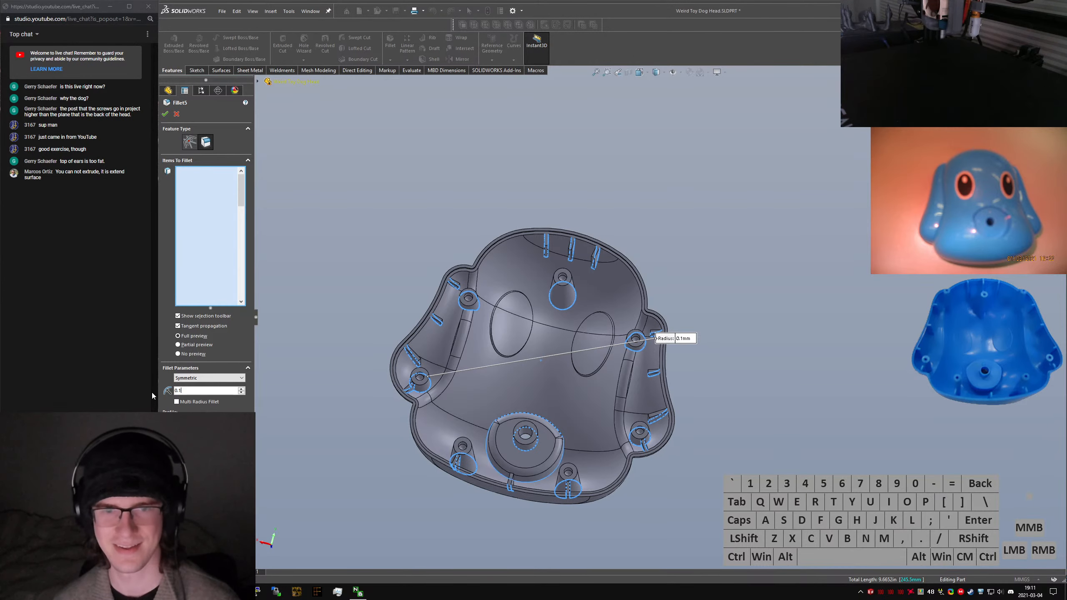
key(Return)
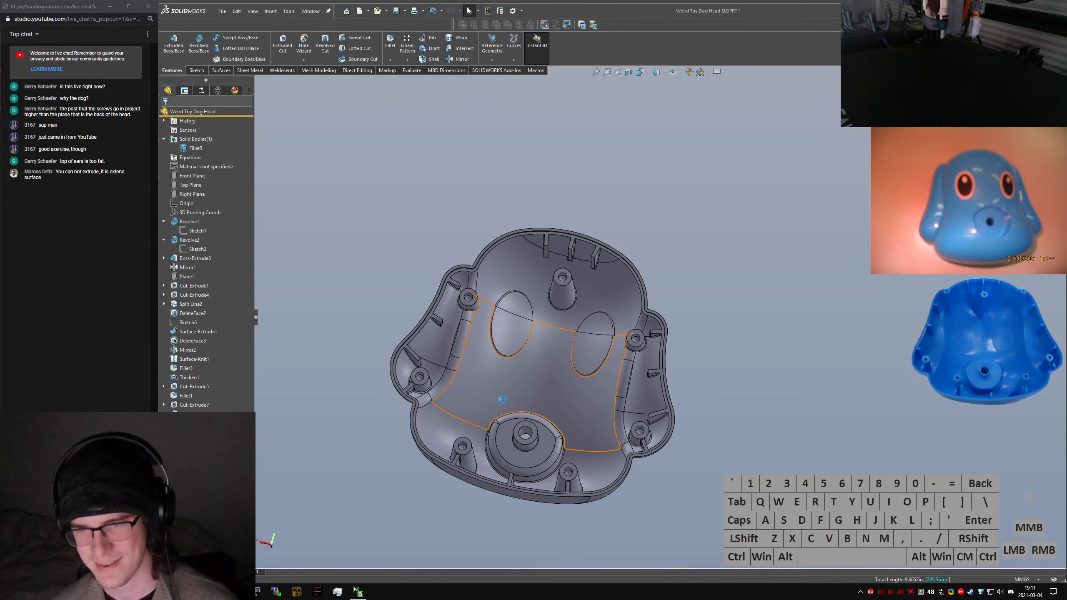
Examine the filleted nose ring, lower screw posts and bottom ribs up close, and view the whole interior from the back
scroll(503, 446, down, 5)
middle_drag(509, 431, 534, 458)
scroll(603, 404, up, 4)
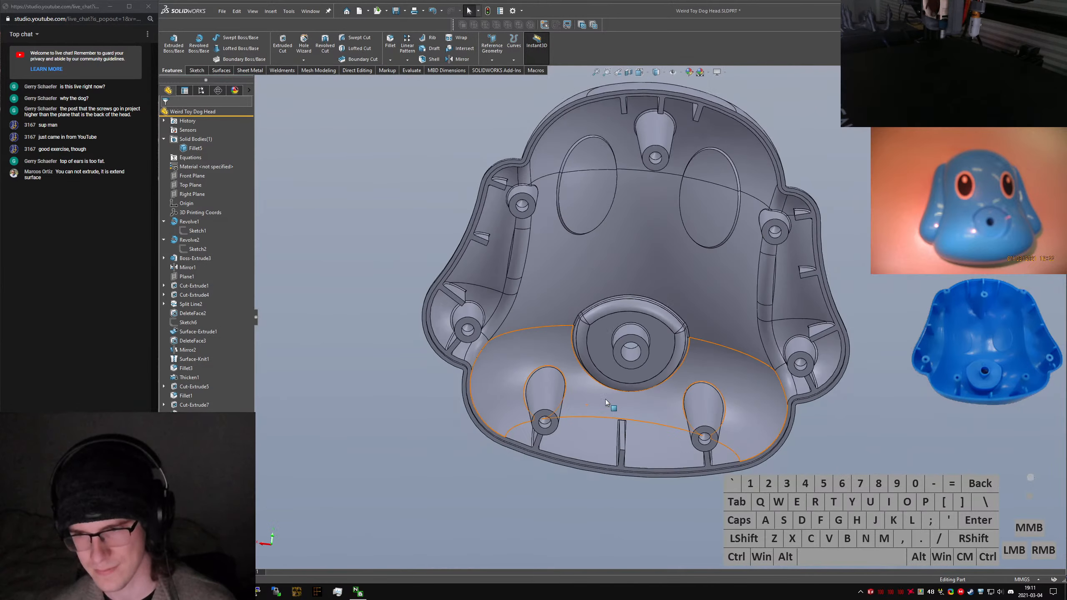
middle_drag(607, 399, 613, 453)
scroll(630, 360, down, 4)
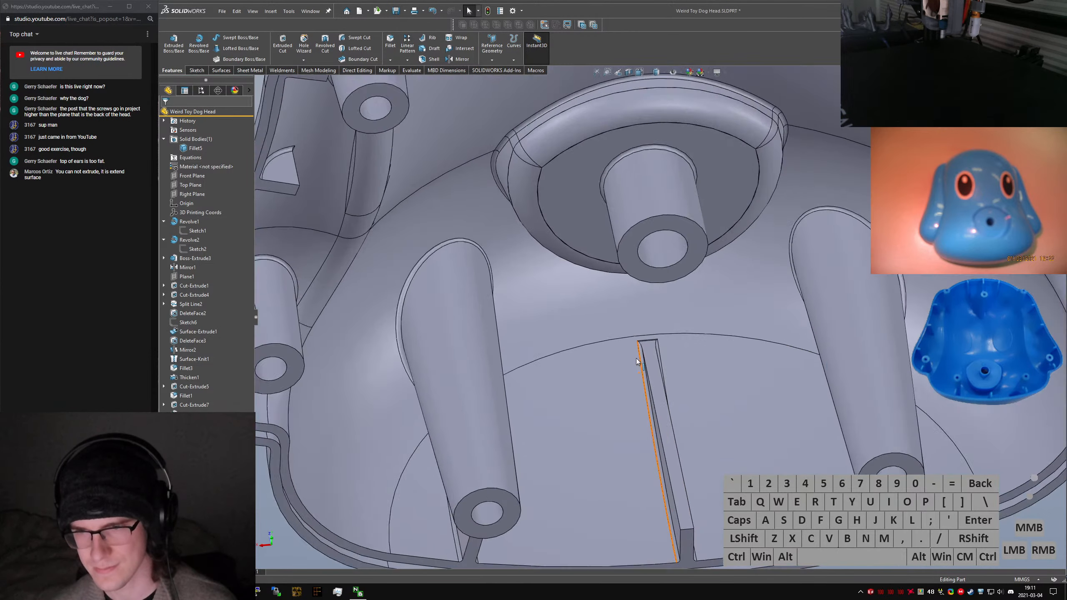
scroll(636, 358, down, 2)
scroll(638, 361, up, 2)
scroll(656, 380, down, 2)
scroll(656, 381, up, 4)
middle_drag(656, 382, 281, 386)
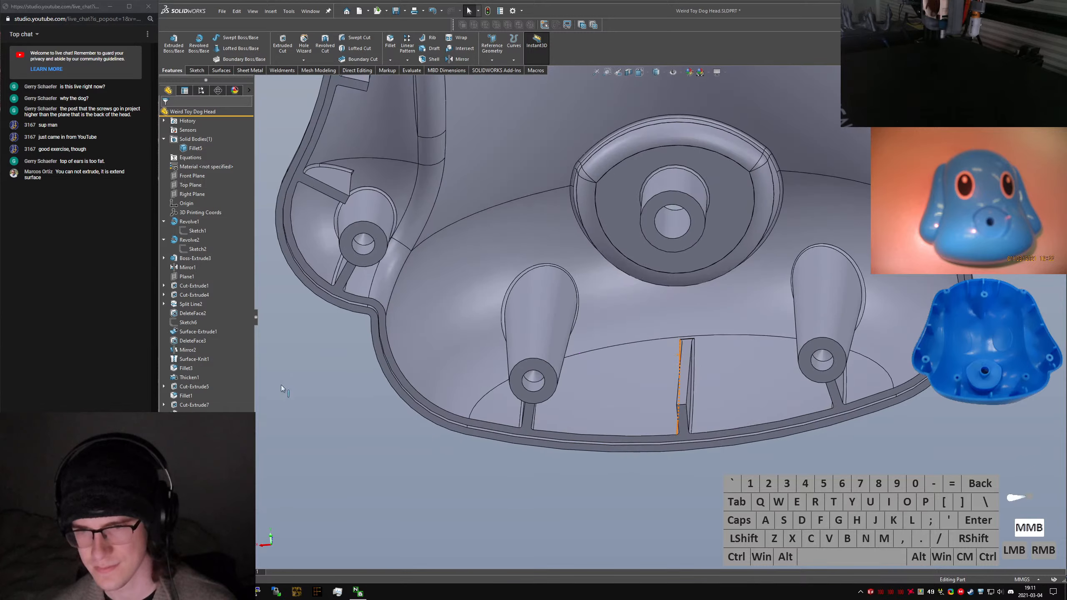
scroll(474, 410, down, 1)
middle_drag(504, 399, 516, 277)
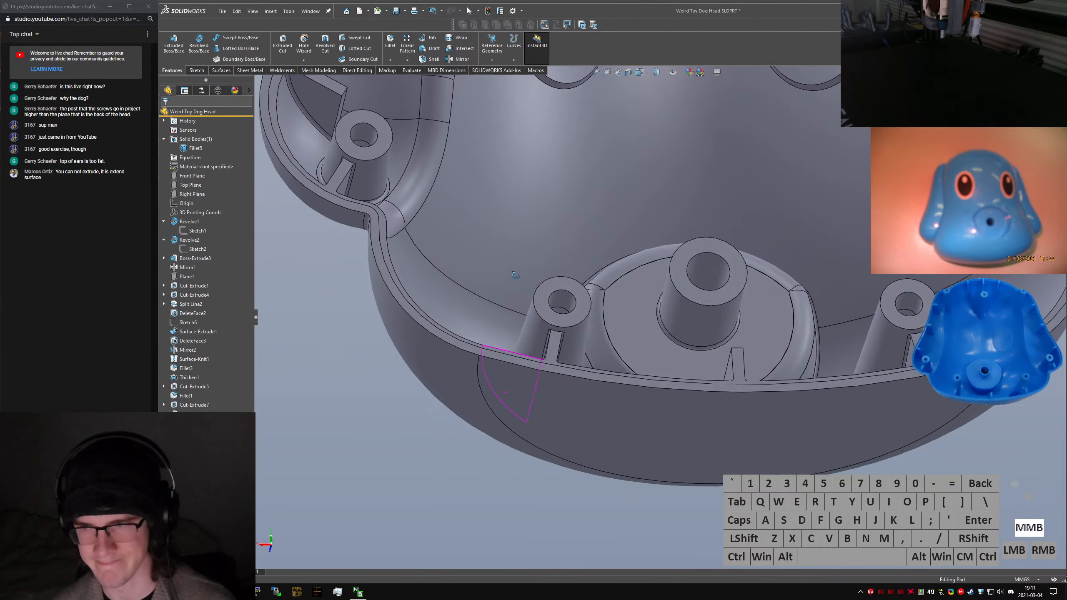
scroll(673, 309, up, 3)
key(ctrl+2)
click(902, 316)
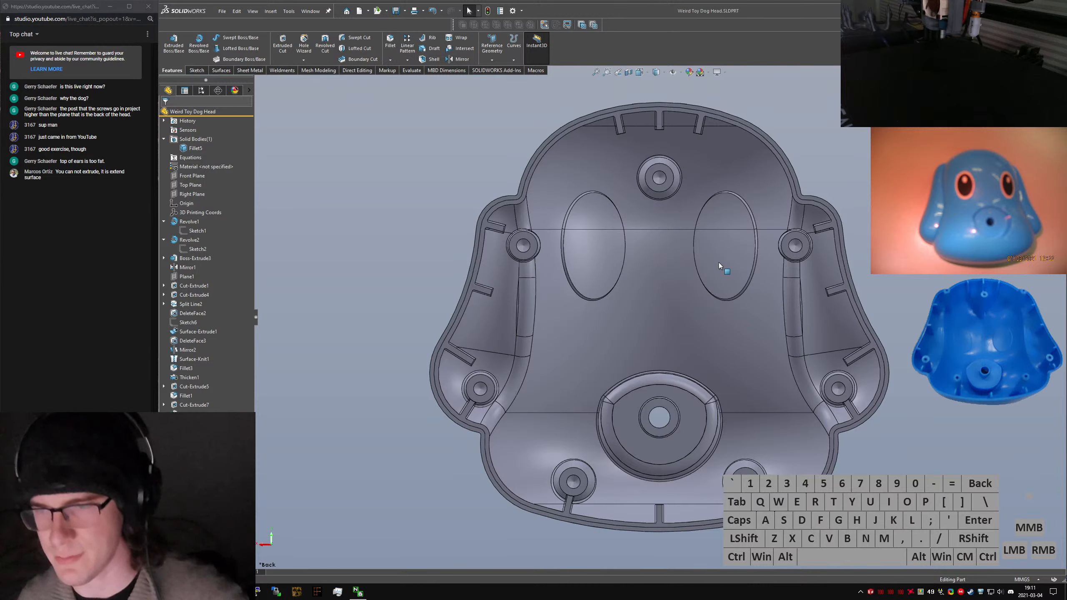
Show the head in isometric view and check its exterior against the enlarged reference photo in the browser
middle_drag(691, 255, 421, 312)
key(ctrl+7)
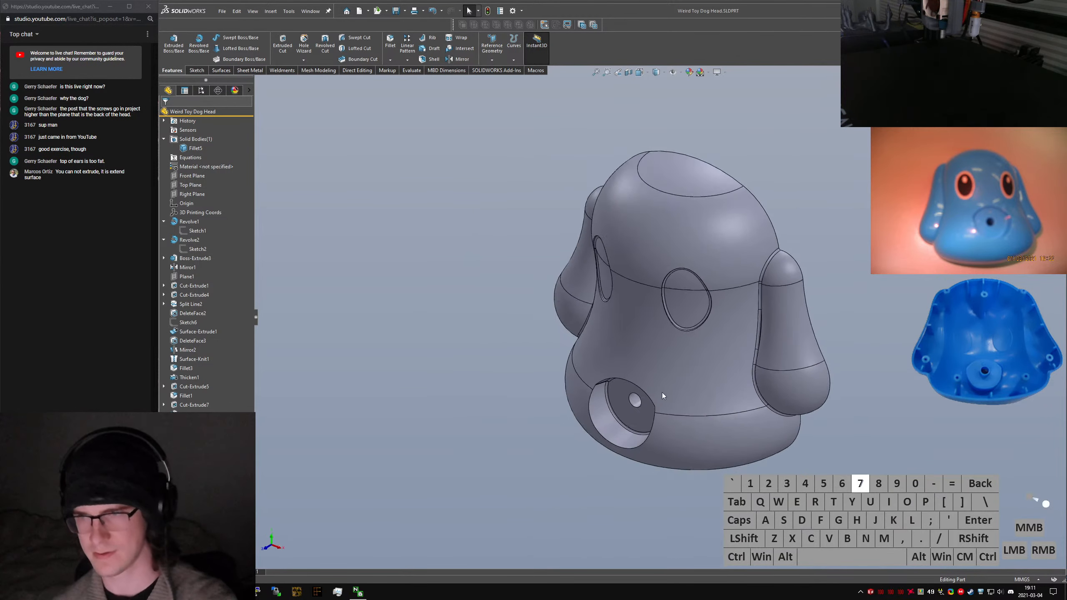
click(339, 342)
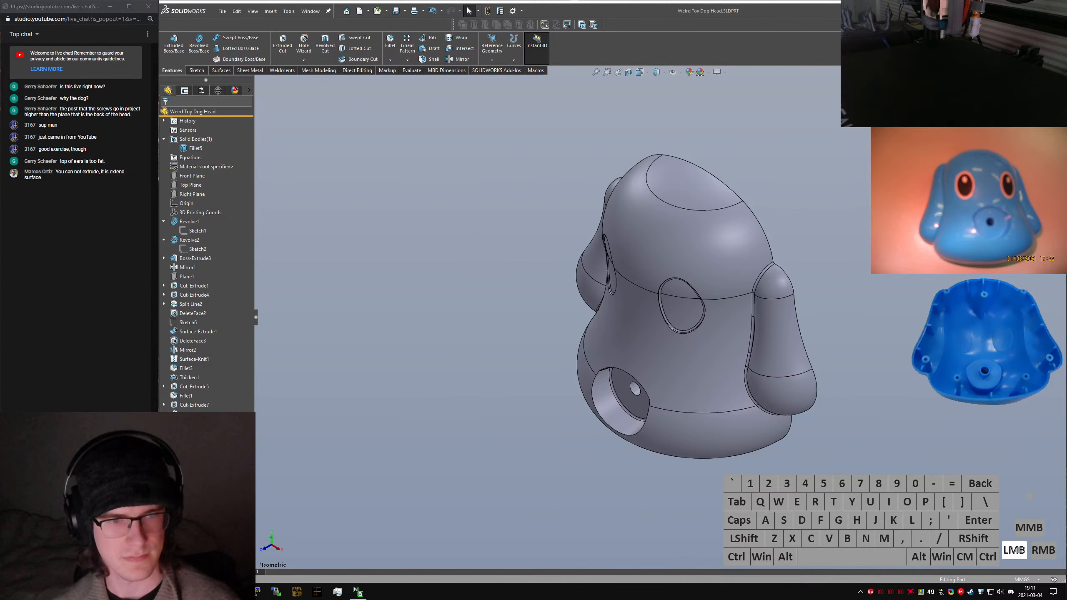
drag(326, 197, 165, 131)
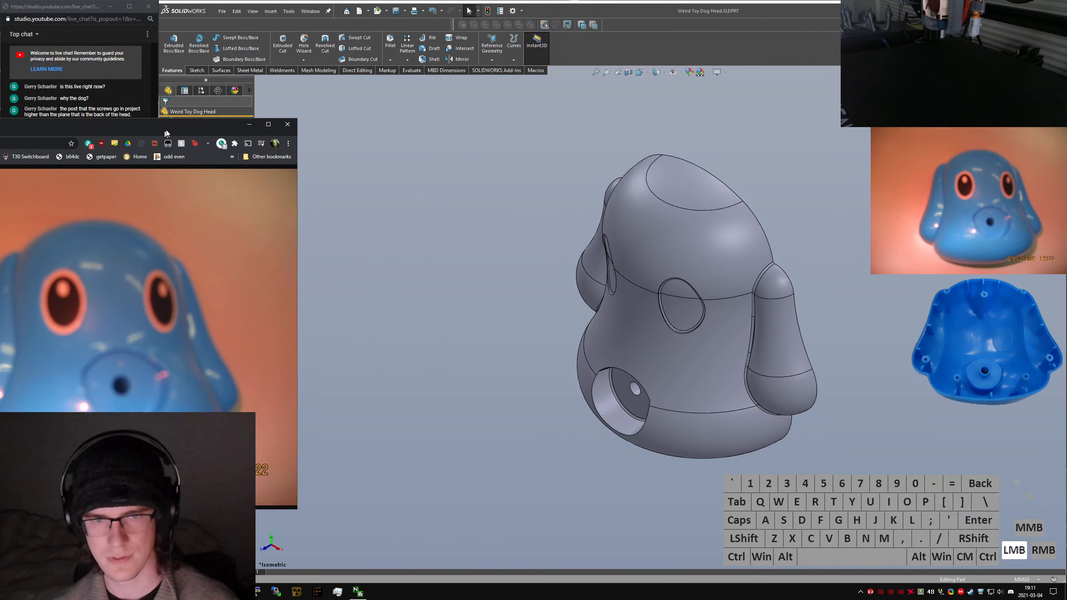
click(256, 123)
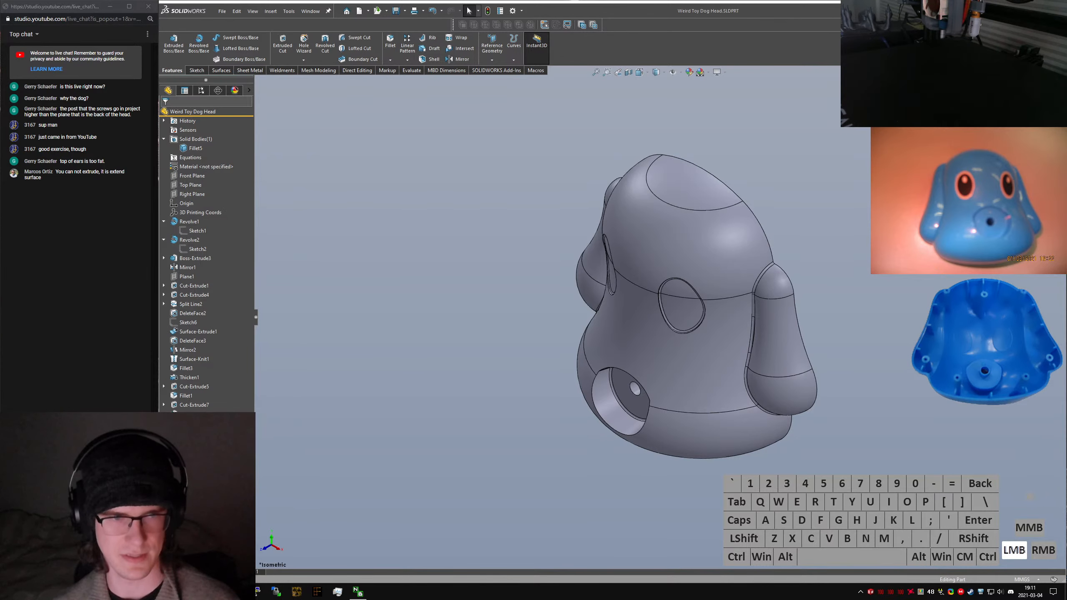
Examine the head's exterior from several angles, including the eye recesses, the ears and the nose opening
middle_drag(590, 360, 832, 309)
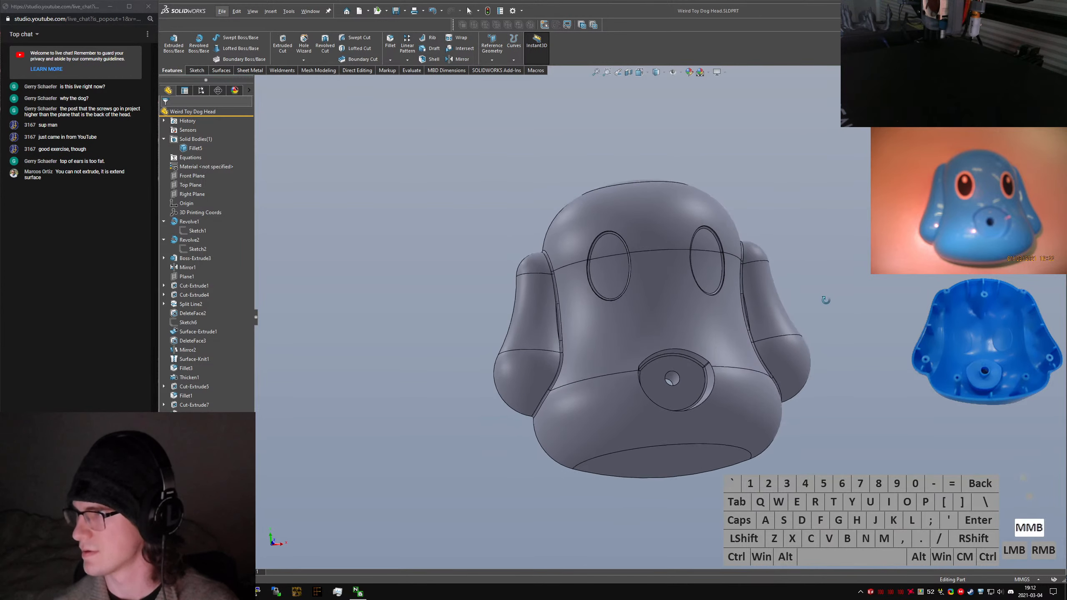
ctrl+middle_drag(688, 332, 825, 188)
scroll(722, 276, down, 4)
scroll(721, 276, up, 7)
scroll(806, 203, up, 2)
ctrl+middle_drag(762, 236, 642, 344)
ctrl+scroll(810, 207, down, 1)
ctrl+scroll(635, 288, down, 6)
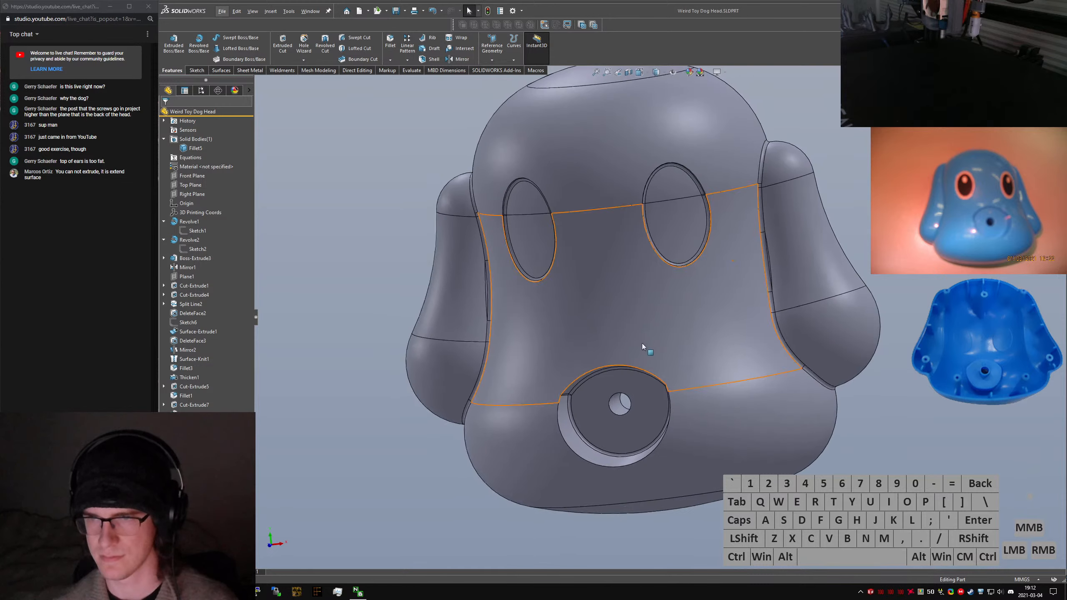
scroll(631, 333, up, 6)
middle_drag(601, 307, 647, 287)
scroll(649, 286, down, 8)
scroll(685, 274, down, 5)
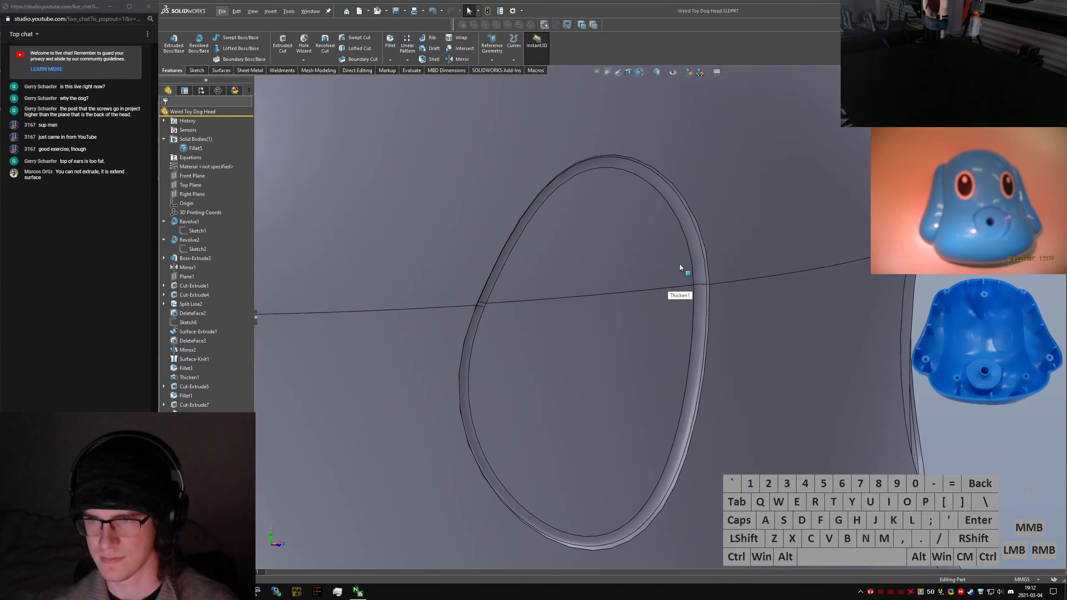
scroll(691, 300, up, 8)
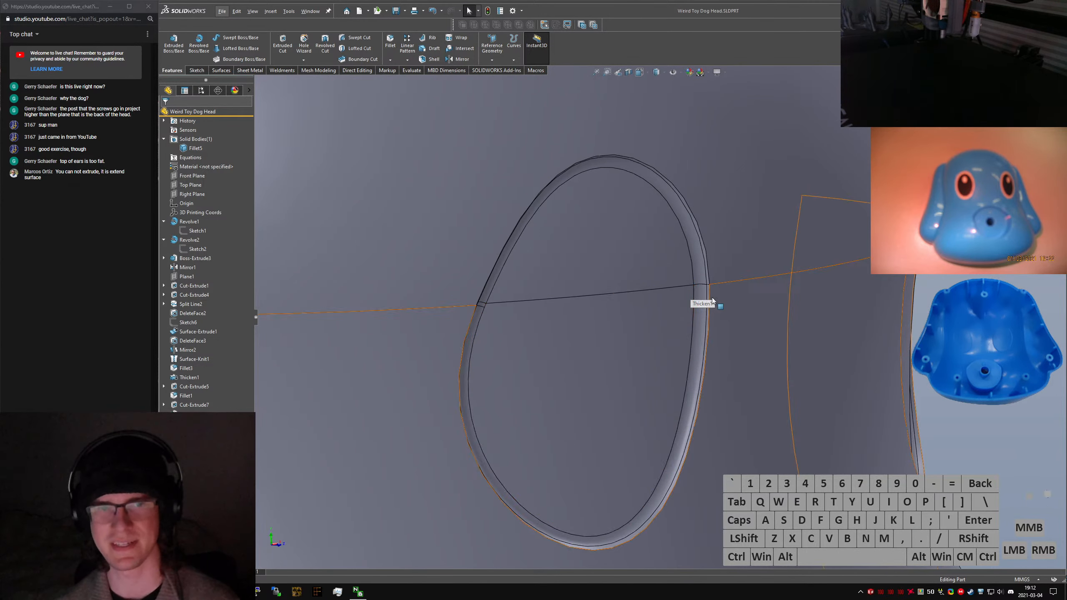
middle_drag(695, 311, 712, 344)
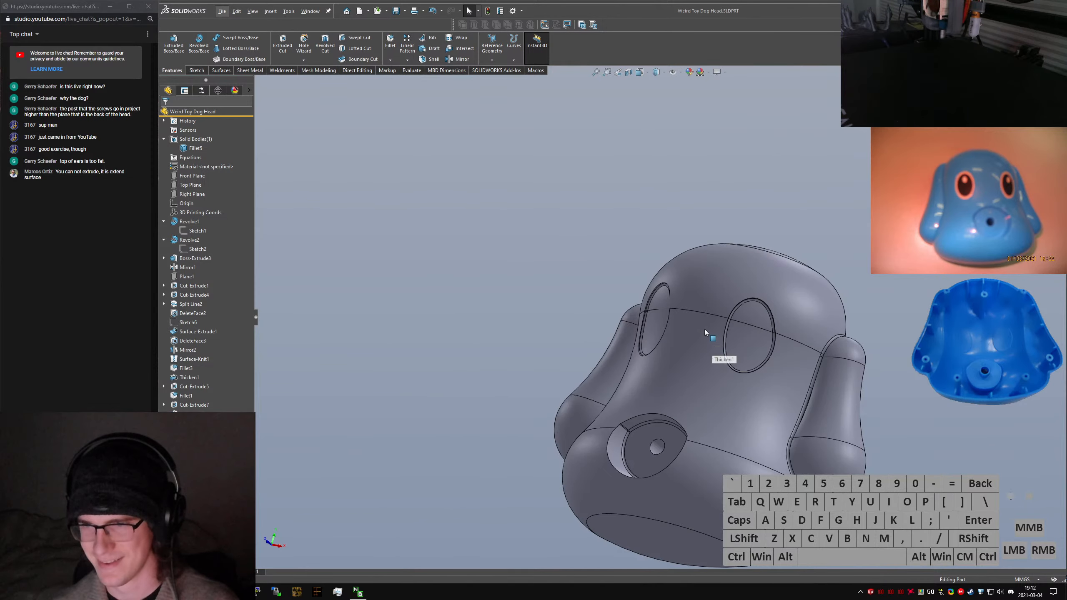
scroll(637, 447, down, 4)
middle_drag(637, 446, 748, 380)
scroll(659, 340, up, 4)
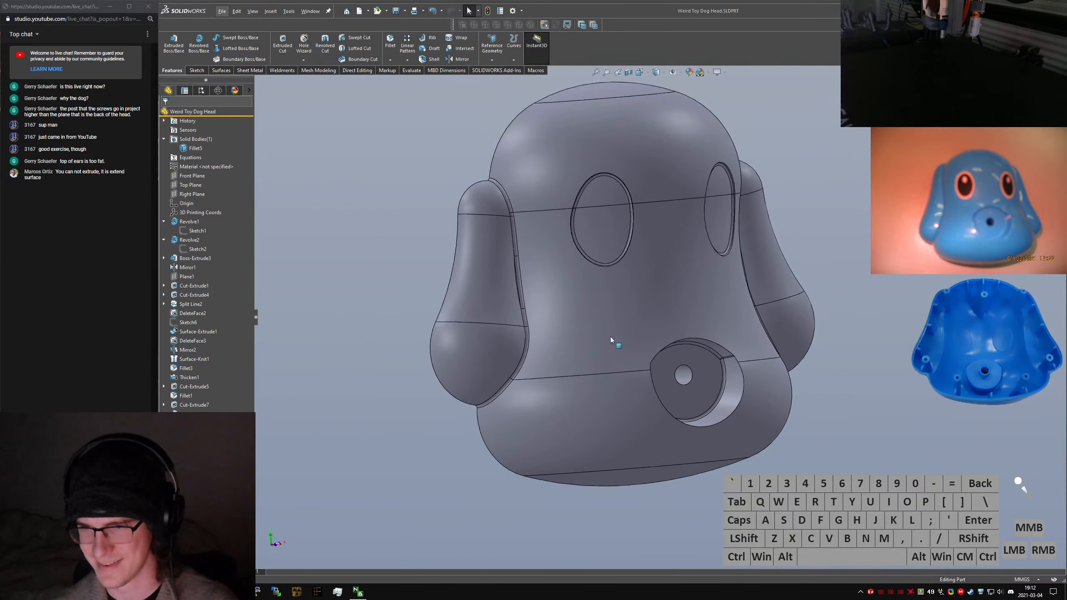
Inspect the interior again, checking the nose ring, the lower posts and ribs, and the upper screw post
middle_drag(610, 340, 602, 317)
scroll(735, 374, down, 4)
scroll(603, 316, up, 5)
click(687, 355)
scroll(792, 413, down, 5)
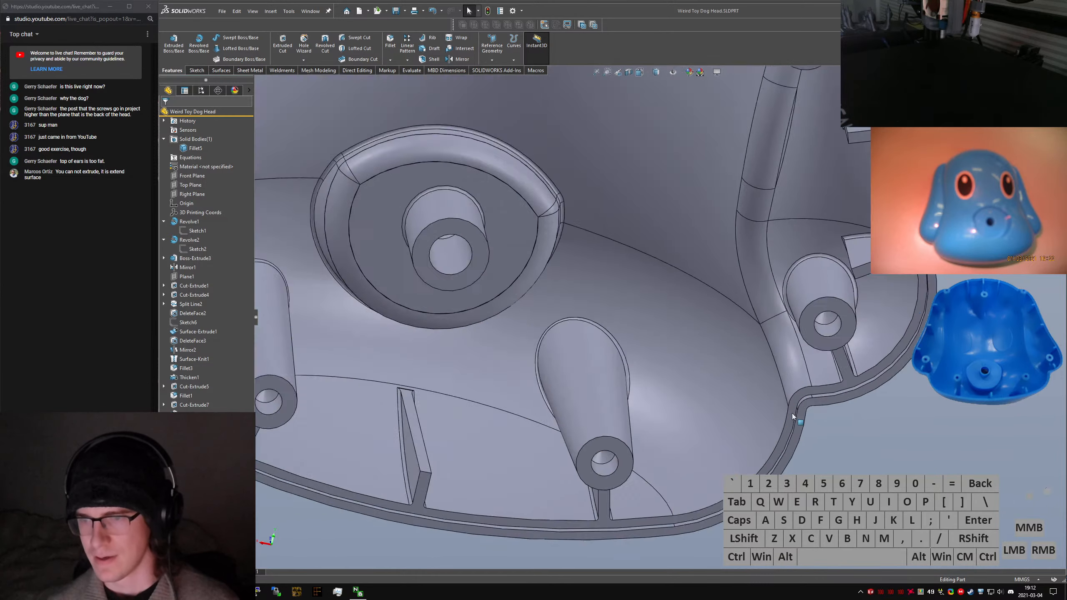
scroll(792, 414, up, 5)
middle_drag(587, 412, 570, 389)
scroll(546, 368, up, 3)
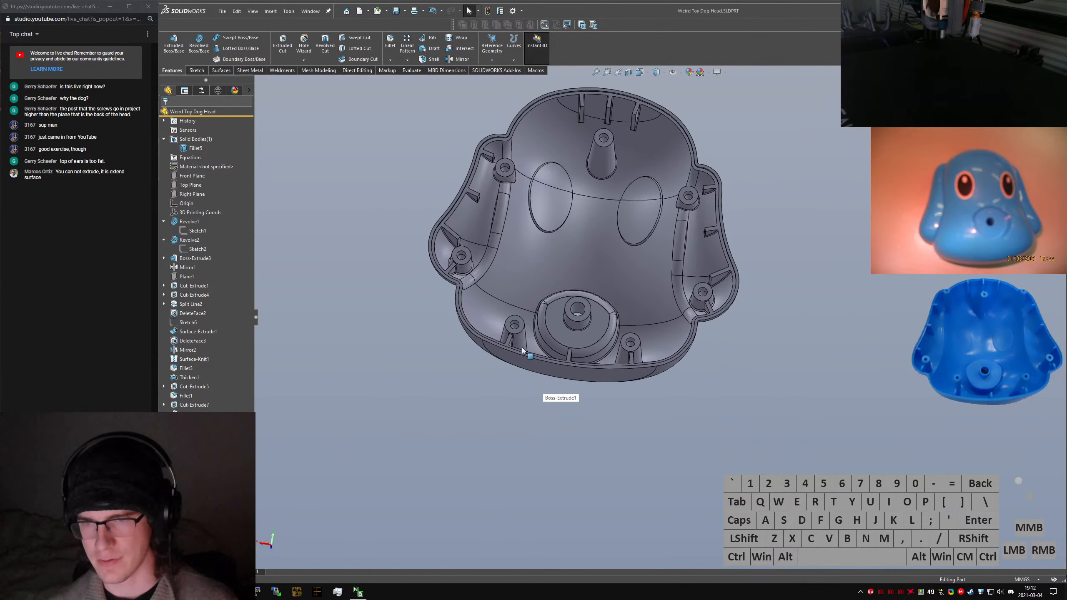
scroll(522, 347, down, 4)
scroll(567, 359, up, 5)
scroll(730, 128, down, 3)
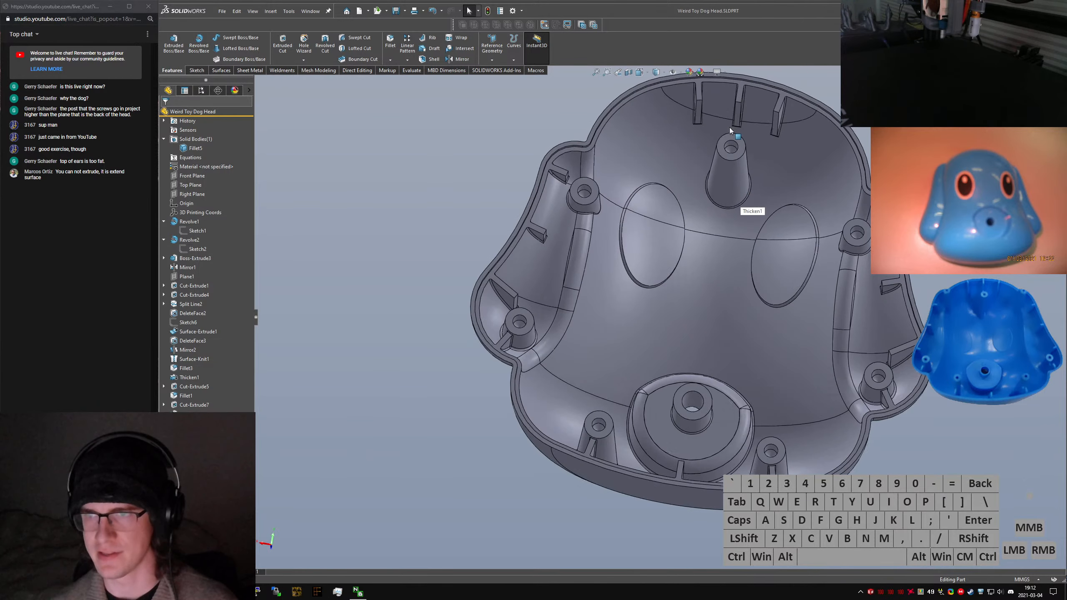
scroll(730, 129, down, 1)
middle_drag(730, 163, 730, 184)
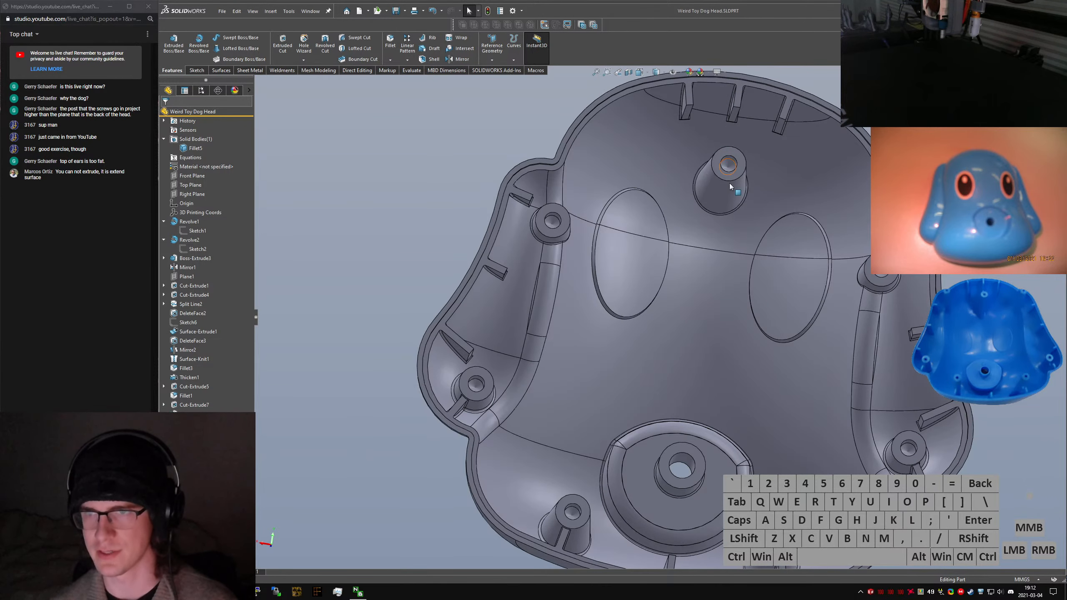